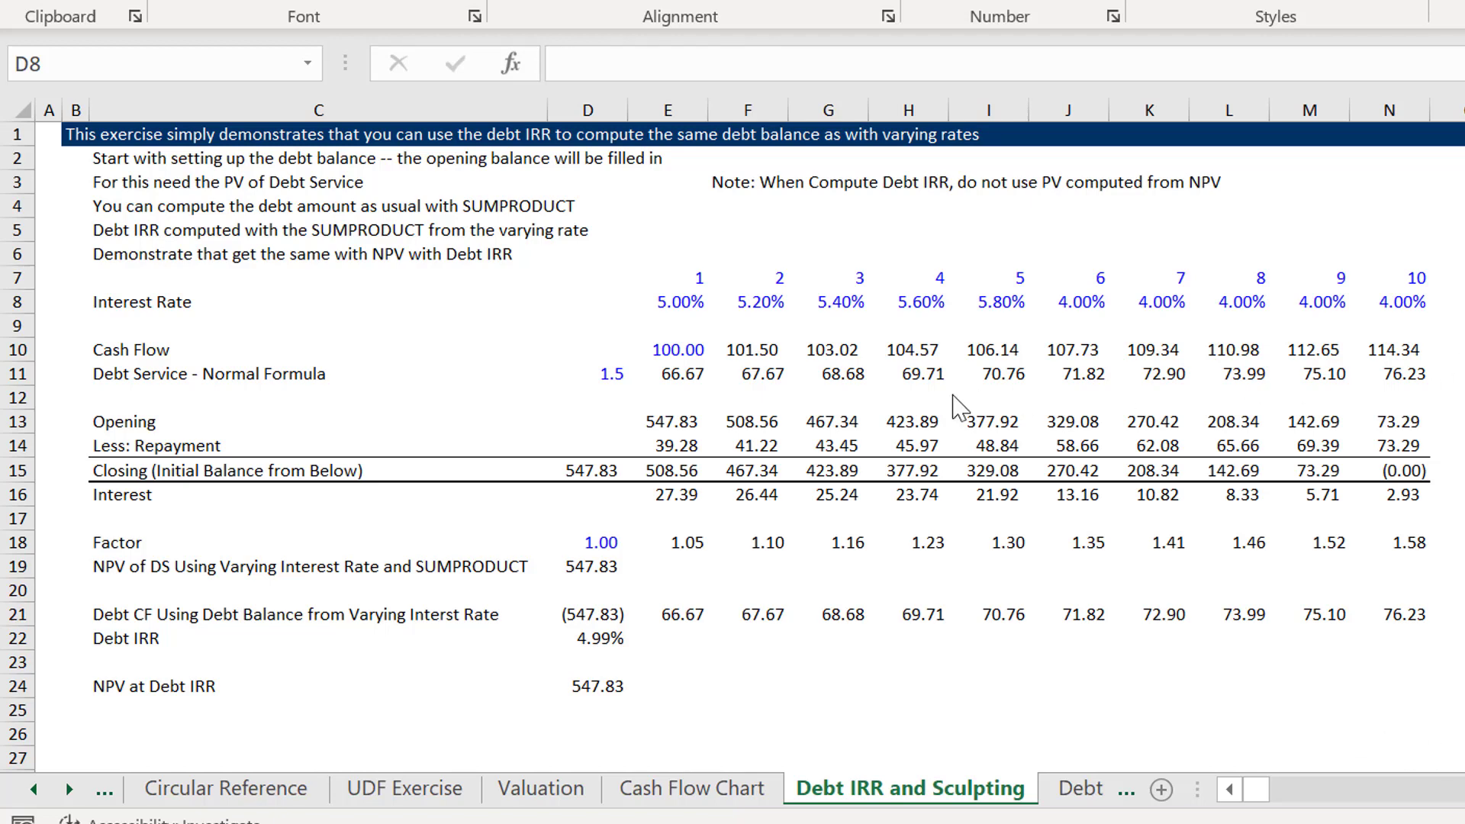
- Compare the debt balance and debt IRR calculations on the Debt IRR and Sculpting and Debt IRR and Goal Seek sheets
{"action": "left_click", "coordinate": [522, 370]}
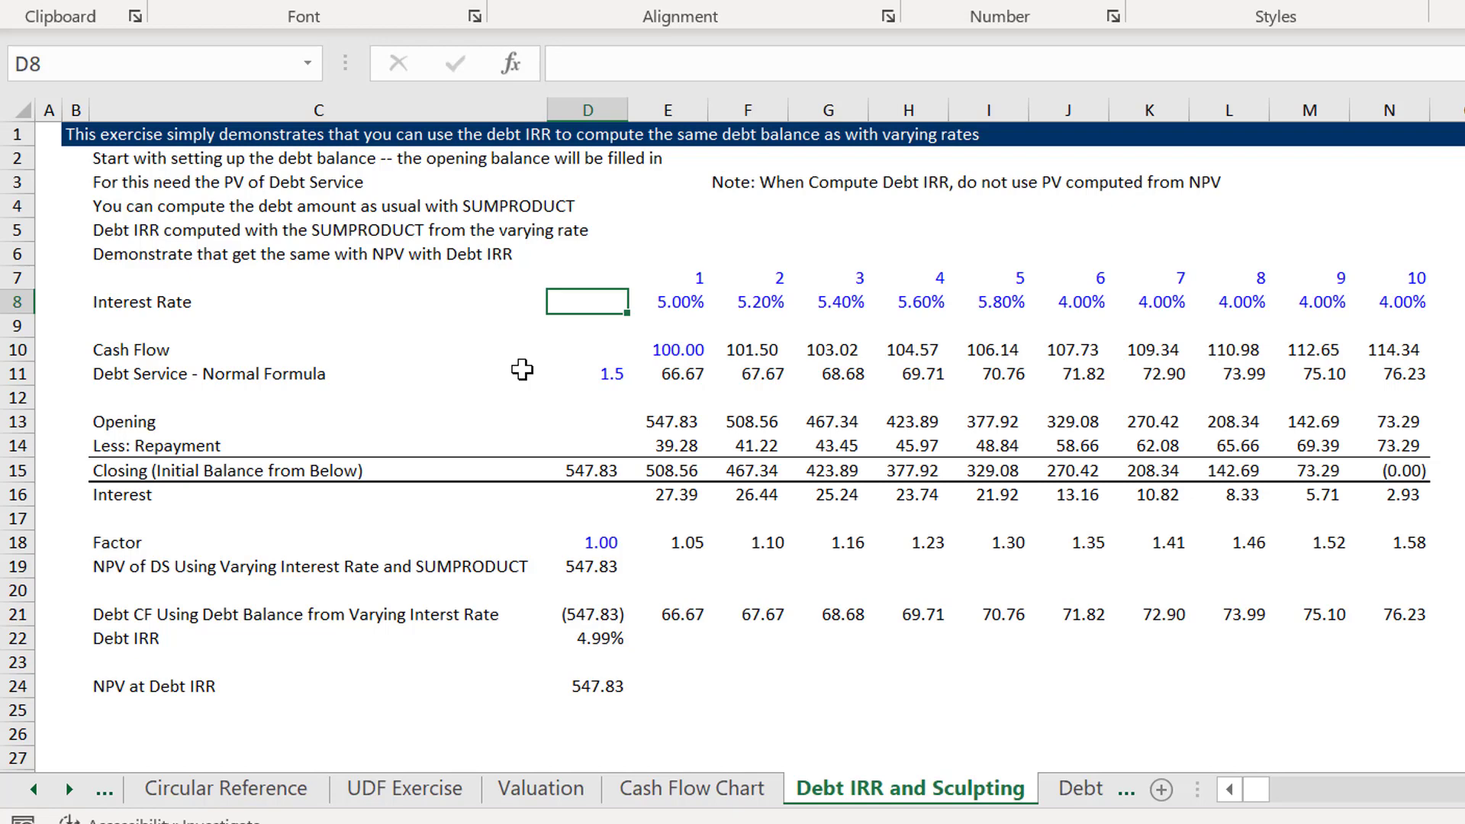
{"action": "key", "text": "ctrl+Page_Down"}
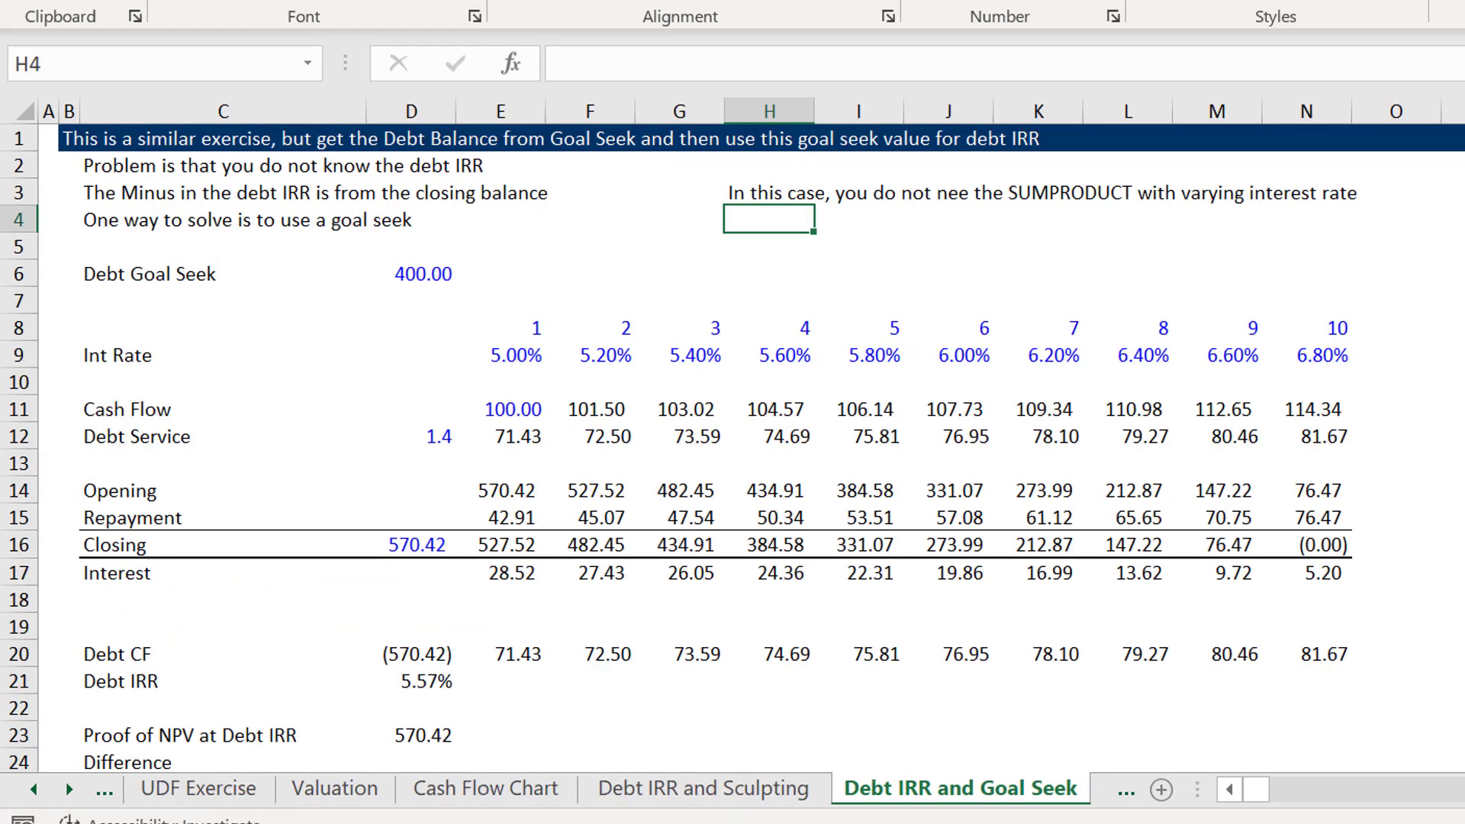
{"action": "scroll", "coordinate": [732, 435], "scroll_direction": "down", "scroll_amount": 1, "text": "ctrl"}
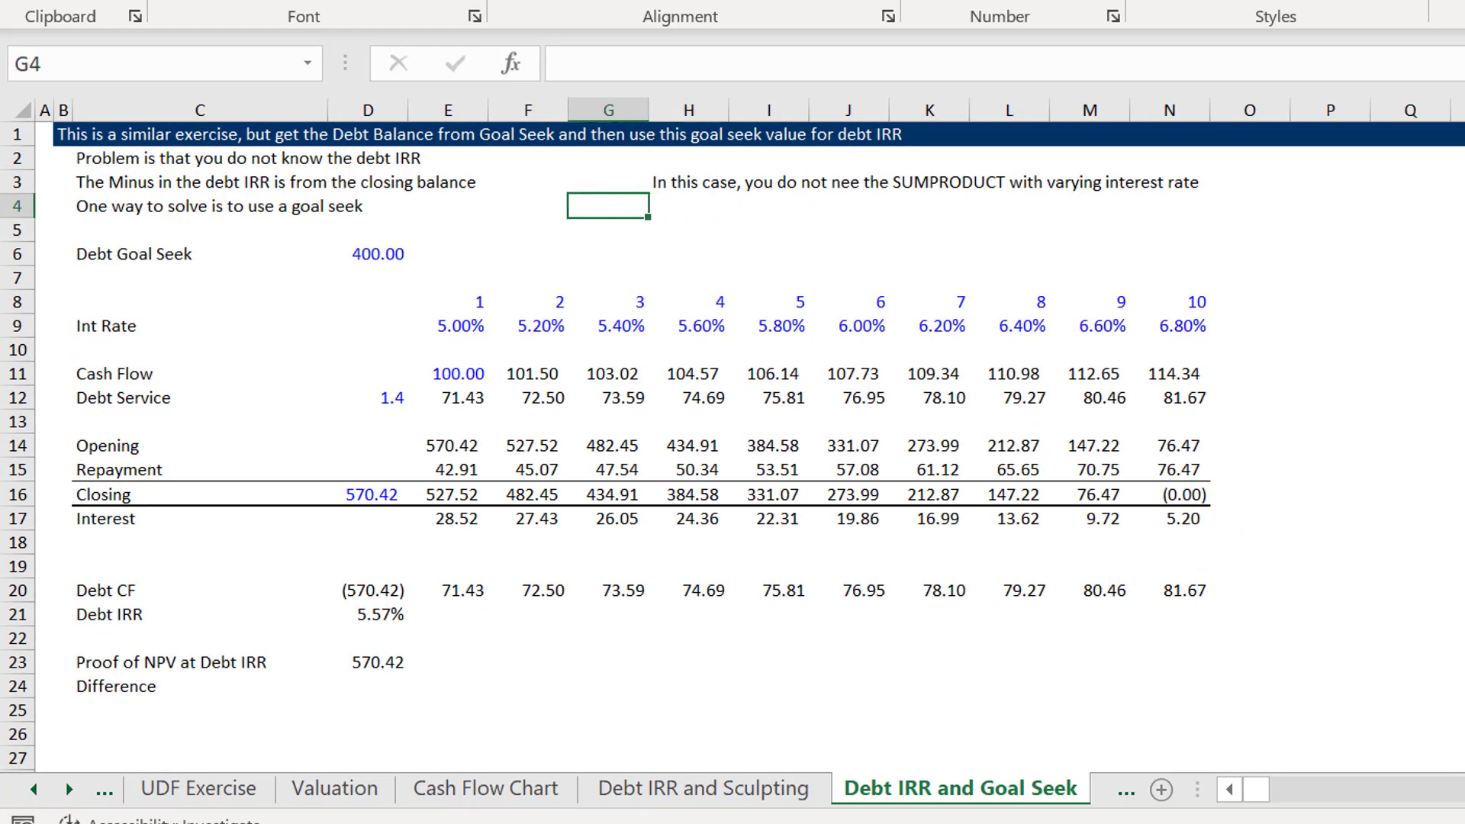
{"action": "key", "text": "Home"}
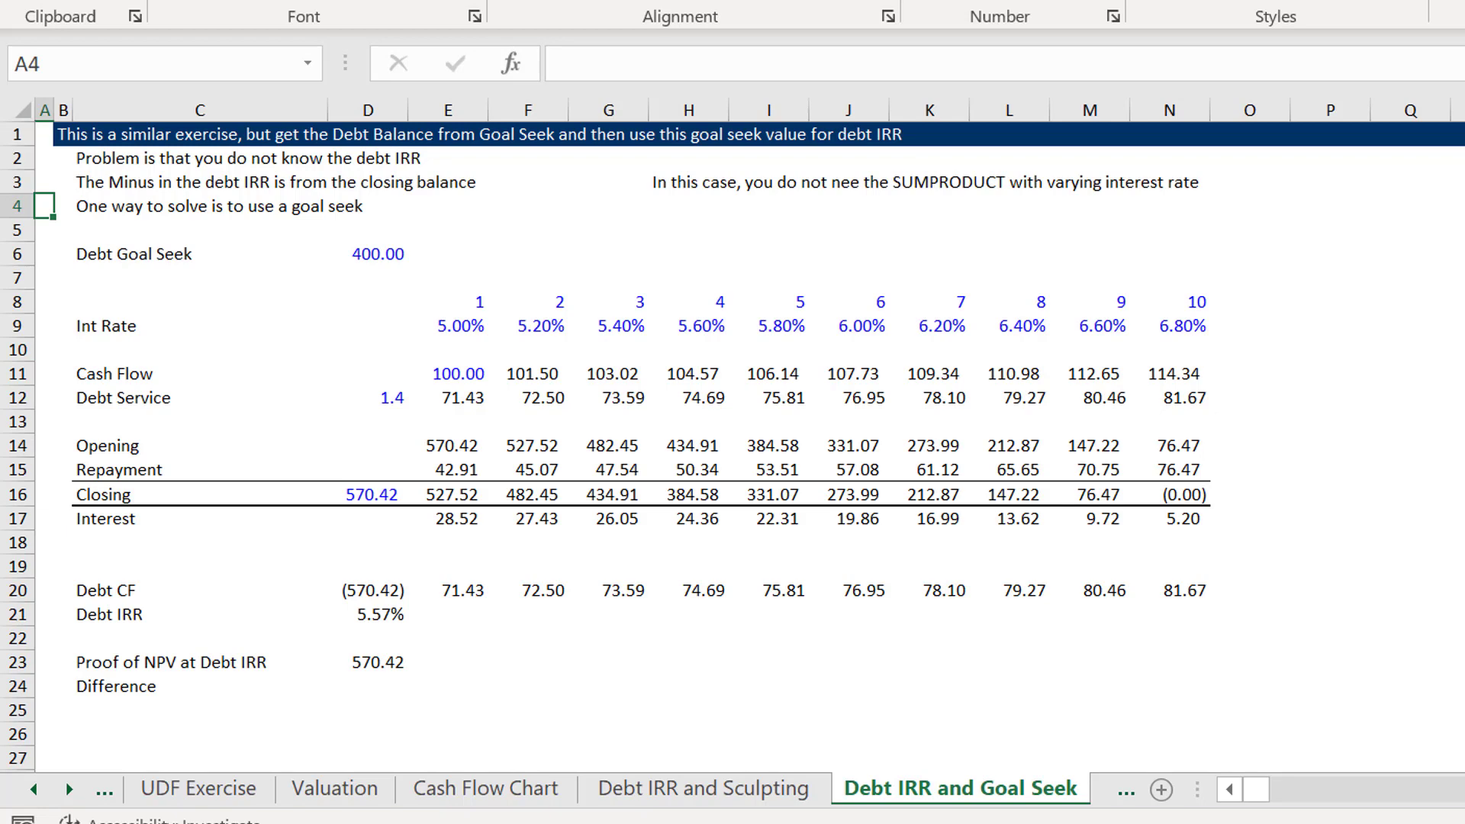
{"action": "key", "text": "ctrl+Page_Up"}
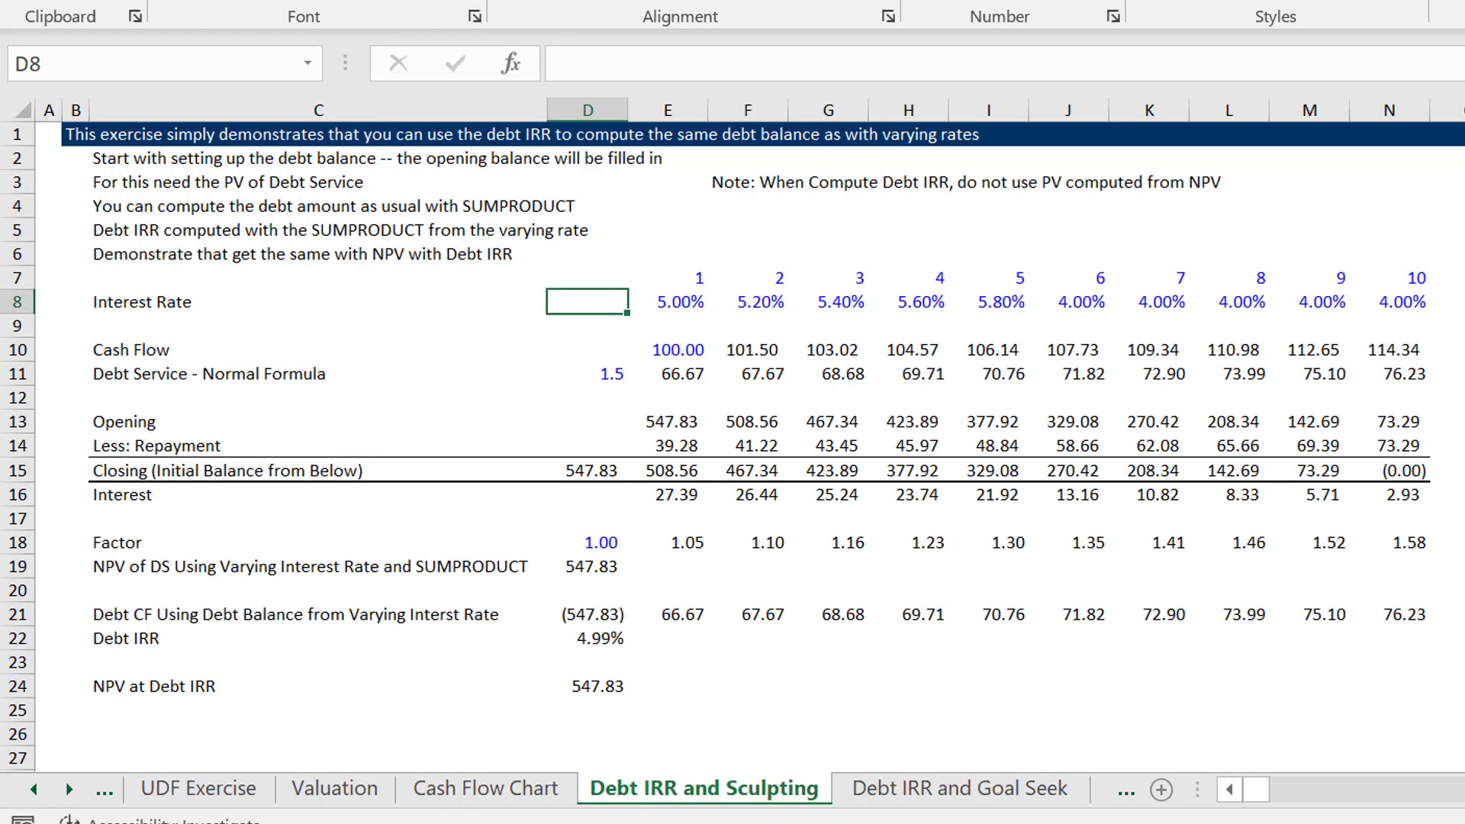
{"action": "key", "text": "ctrl+Page_Down"}
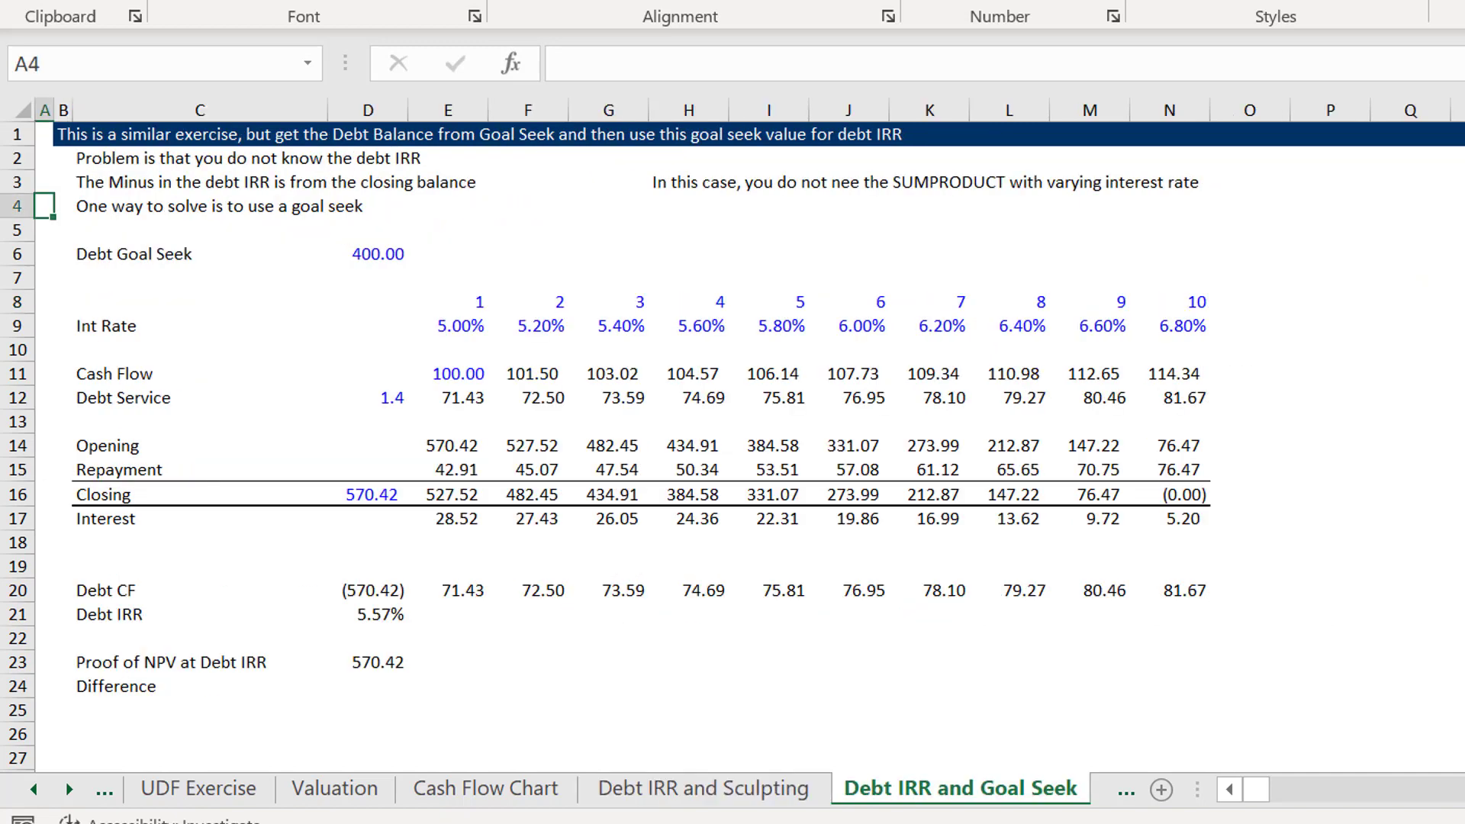
- Look through the Multiple Sculpt and Goal Seek sheet, from its inputs to the Goal Seek of Difference row and back to Step 2
{"action": "key", "text": "ctrl+Page_Down"}
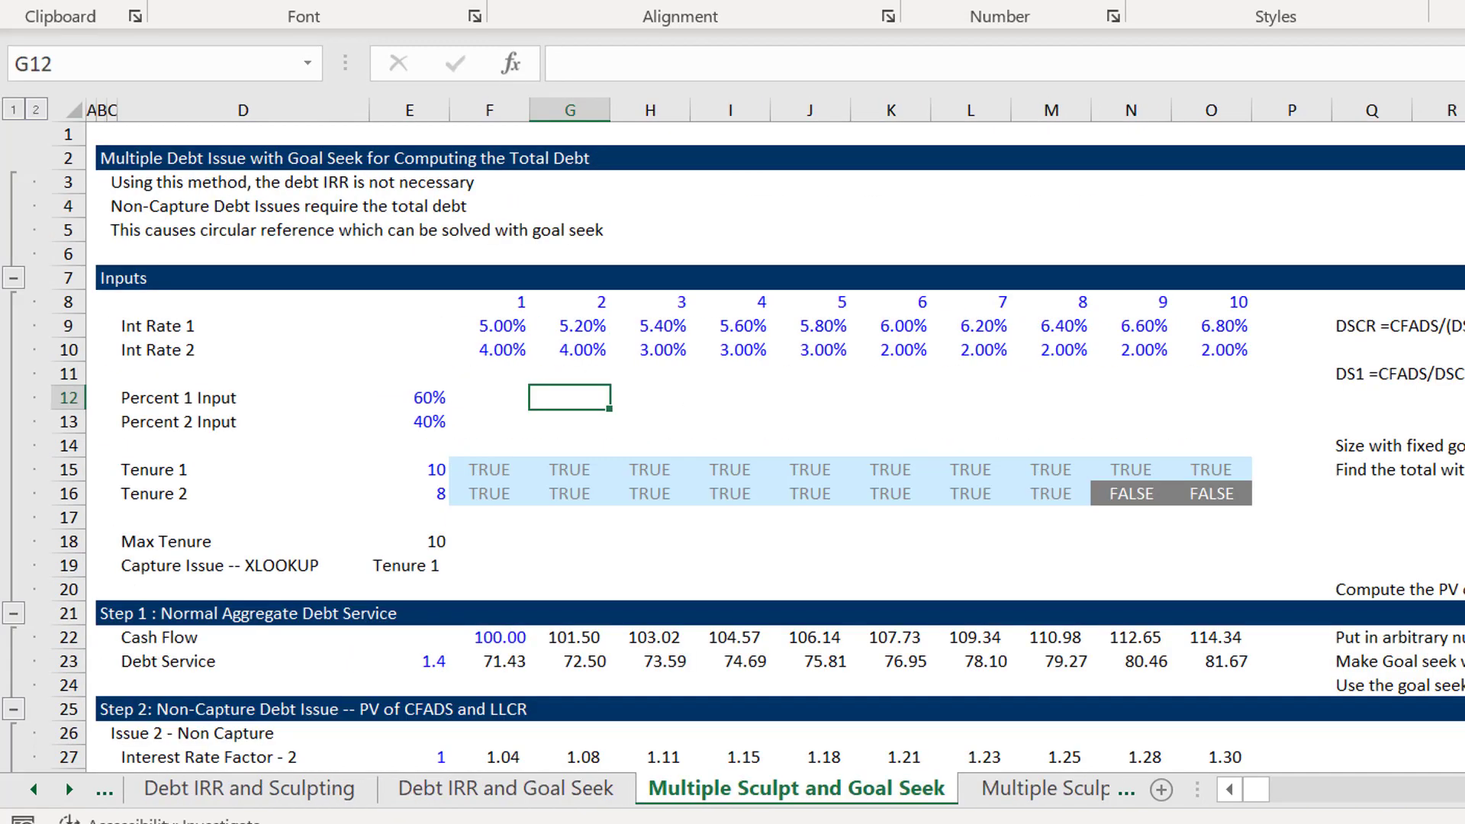
{"action": "key", "text": "Left"}
{"action": "key", "text": "Left"}
{"action": "key", "text": "Left"}
{"action": "key", "text": "Left"}
{"action": "key", "text": "Left"}
{"action": "key", "text": "Left"}
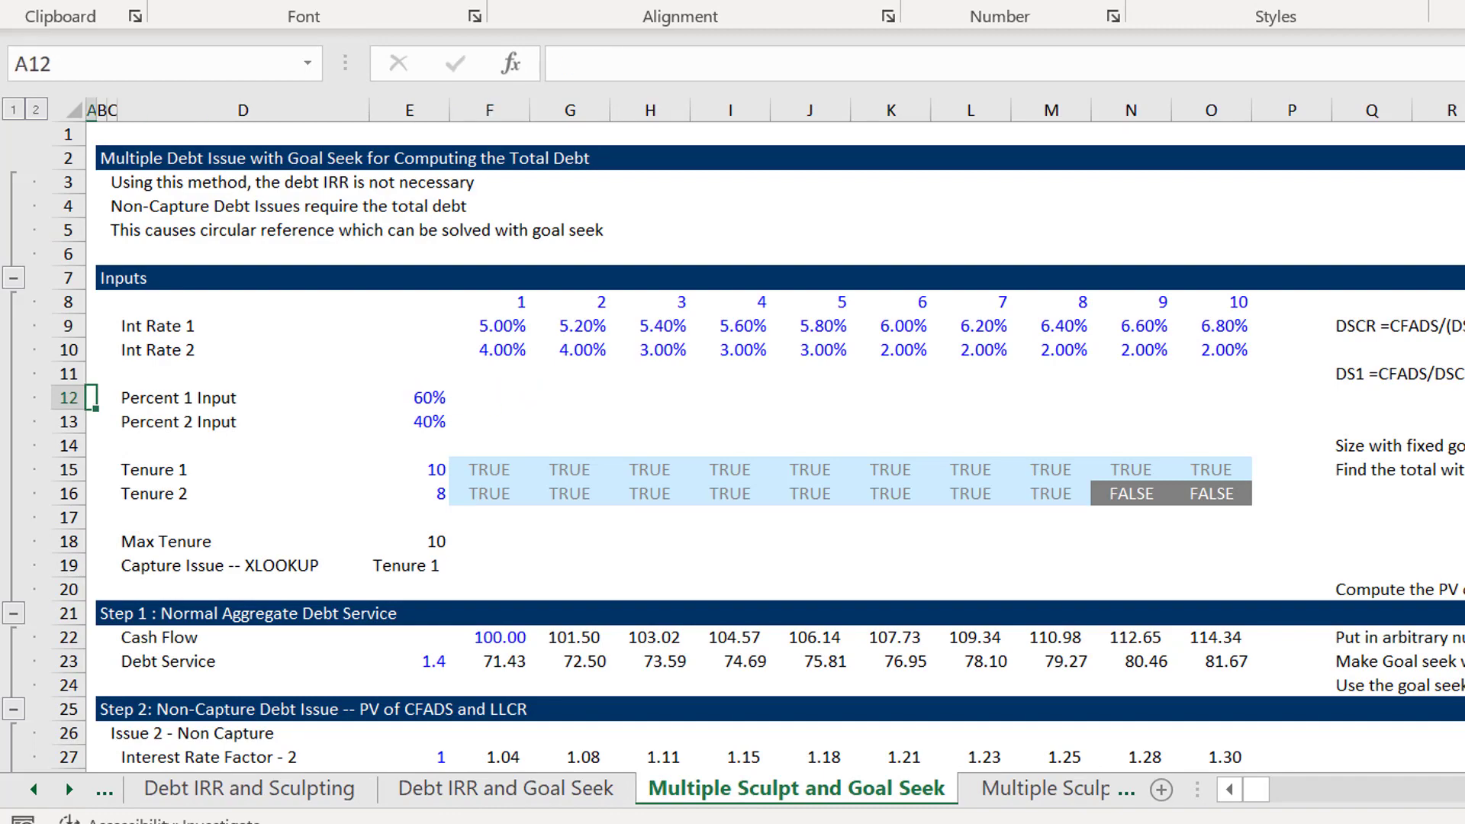
{"action": "key", "text": "Down"}
{"action": "key", "text": "Down"}
{"action": "key", "text": "Down"}
{"action": "key", "text": "Down"}
{"action": "key", "text": "Down"}
{"action": "key", "text": "Down"}
{"action": "key", "text": "Down"}
{"action": "key", "text": "Down"}
{"action": "key", "text": "Down"}
{"action": "key", "text": "Down"}
{"action": "key", "text": "Down"}
{"action": "key", "text": "Down"}
{"action": "key", "text": "Down"}
{"action": "key", "text": "Down"}
{"action": "key", "text": "Down"}
{"action": "key", "text": "Down"}
{"action": "key", "text": "Down"}
{"action": "key", "text": "Down"}
{"action": "key", "text": "Down"}
{"action": "key", "text": "Down"}
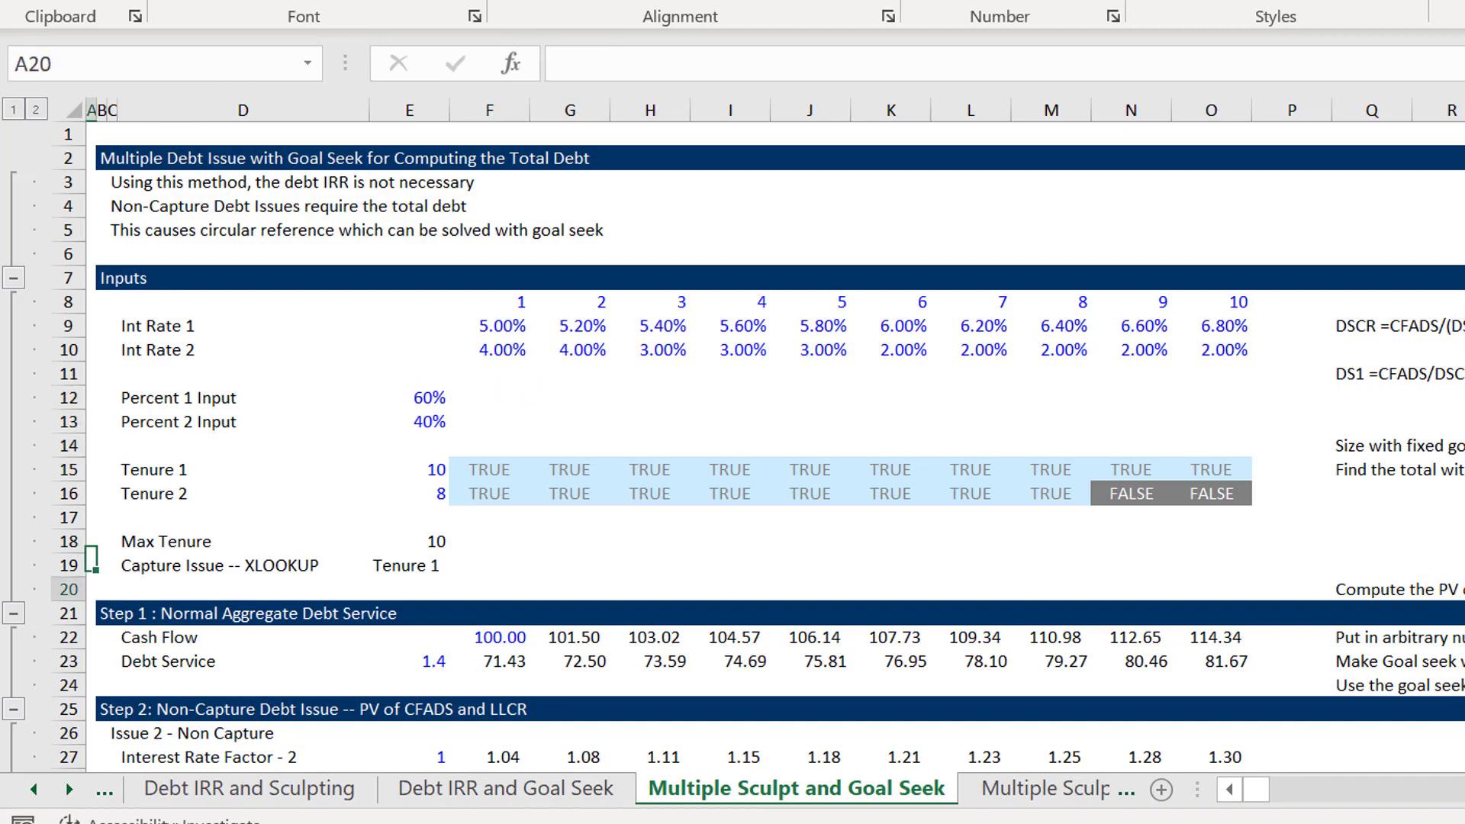
{"action": "key", "text": "Down"}
{"action": "key", "text": "Down"}
{"action": "key", "text": "Down"}
{"action": "key", "text": "Down"}
{"action": "key", "text": "Down"}
{"action": "key", "text": "Down"}
{"action": "key", "text": "Down"}
{"action": "key", "text": "Down"}
{"action": "key", "text": "Down"}
{"action": "key", "text": "Down"}
{"action": "key", "text": "Down"}
{"action": "key", "text": "Down"}
{"action": "key", "text": "Down"}
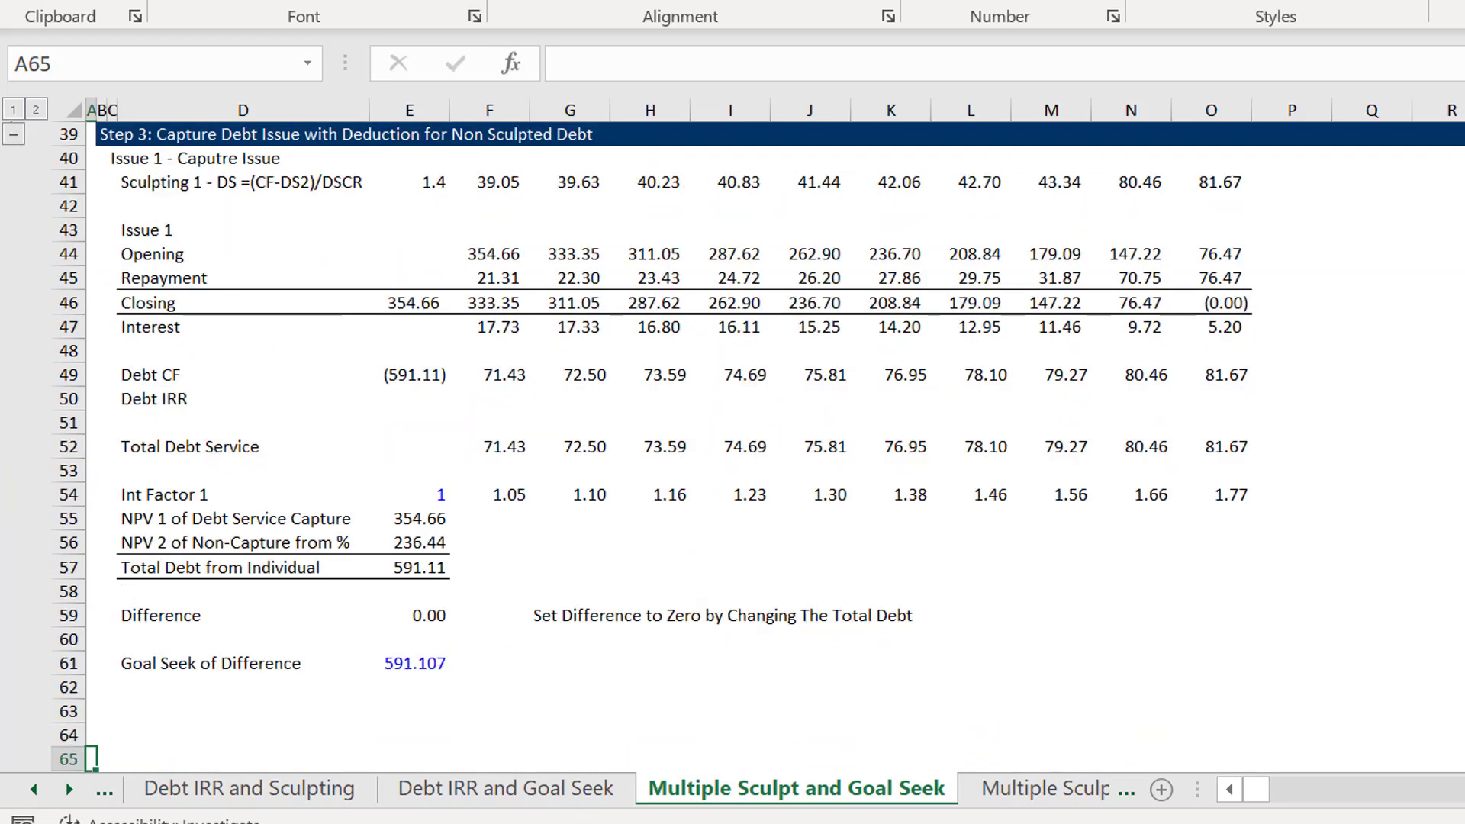
{"action": "key", "text": "Page_Up"}
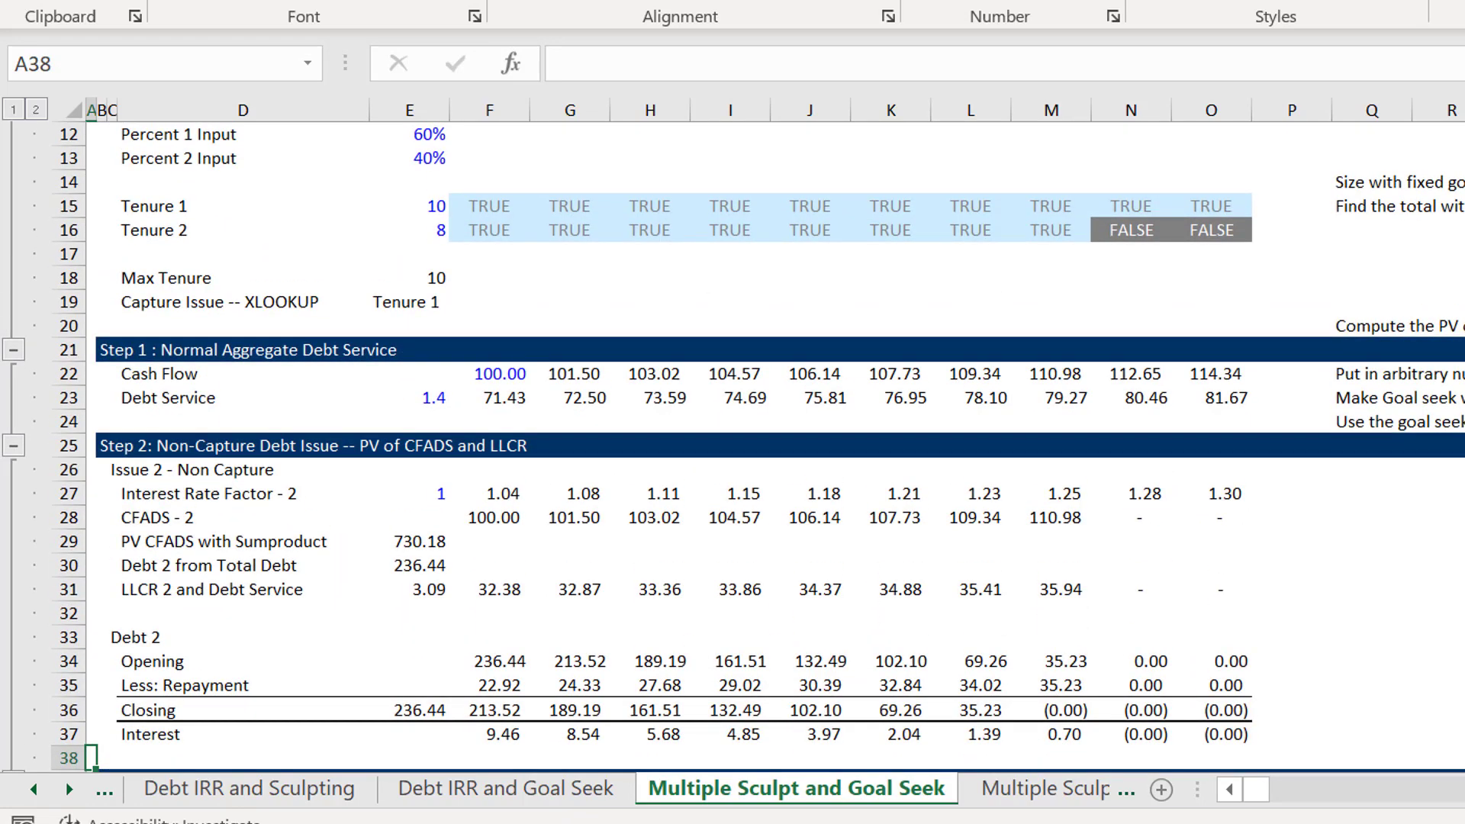
{"action": "key", "text": "Up"}
{"action": "key", "text": "Up"}
{"action": "key", "text": "Up"}
{"action": "key", "text": "Up"}
{"action": "key", "text": "Up"}
{"action": "key", "text": "Up"}
{"action": "key", "text": "Up"}
{"action": "key", "text": "Up"}
{"action": "key", "text": "Up"}
{"action": "key", "text": "Up"}
{"action": "key", "text": "Up"}
{"action": "key", "text": "Up"}
{"action": "key", "text": "Up"}
{"action": "key", "text": "Up"}
{"action": "key", "text": "Up"}
{"action": "key", "text": "Up"}
{"action": "key", "text": "Up"}
{"action": "key", "text": "Up"}
{"action": "key", "text": "Up"}
{"action": "key", "text": "Up"}
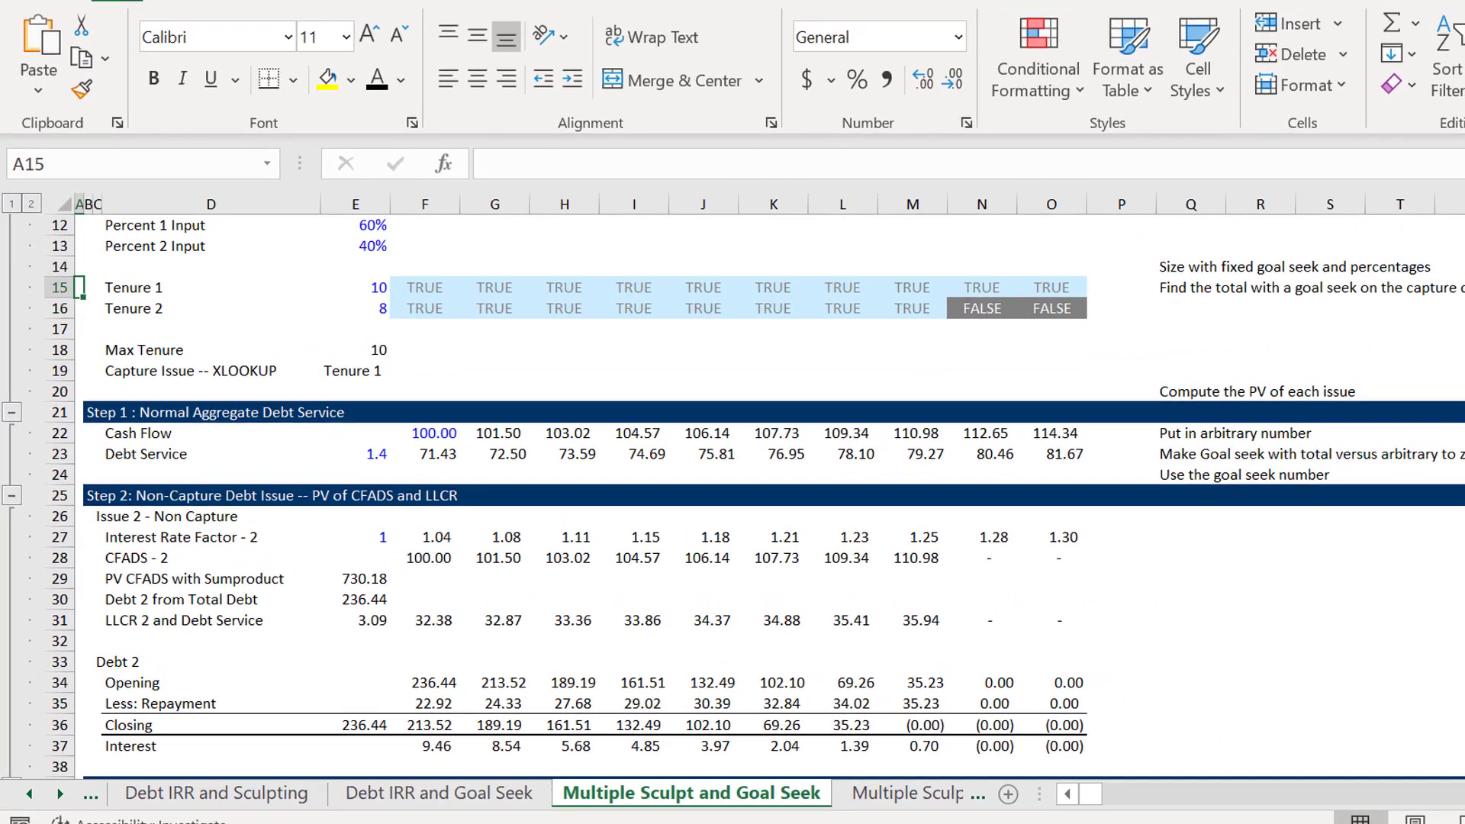
- Examine the tenure, percentage and interest rate inputs and the Step 1 aggregate debt service on the Multiple Sculpt and Goal Seek sheet
{"action": "key", "text": "Right"}
{"action": "key", "text": "Right"}
{"action": "key", "text": "Right"}
{"action": "key", "text": "Right"}
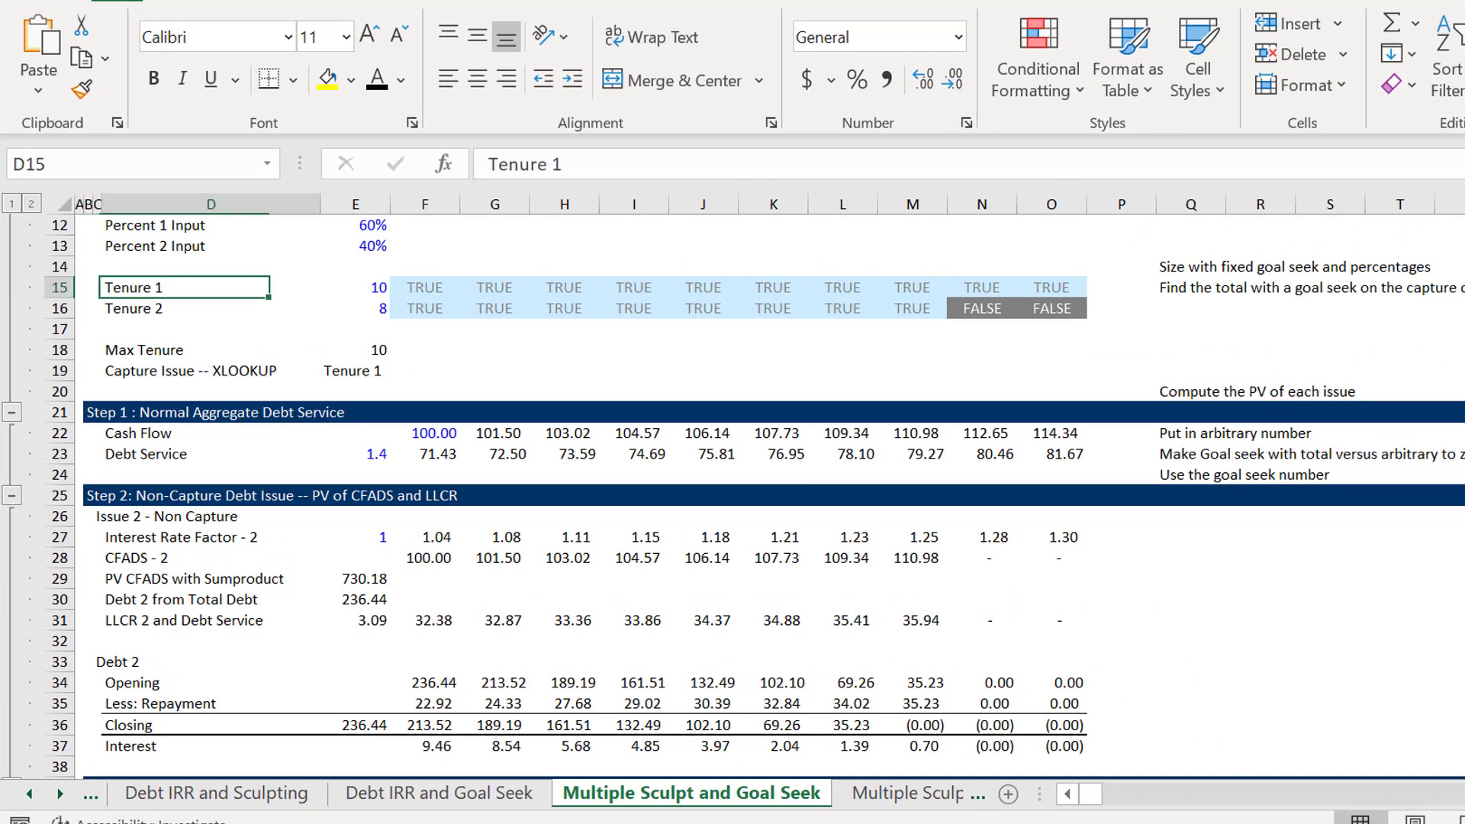
{"action": "key", "text": "Down"}
{"action": "key", "text": "Up"}
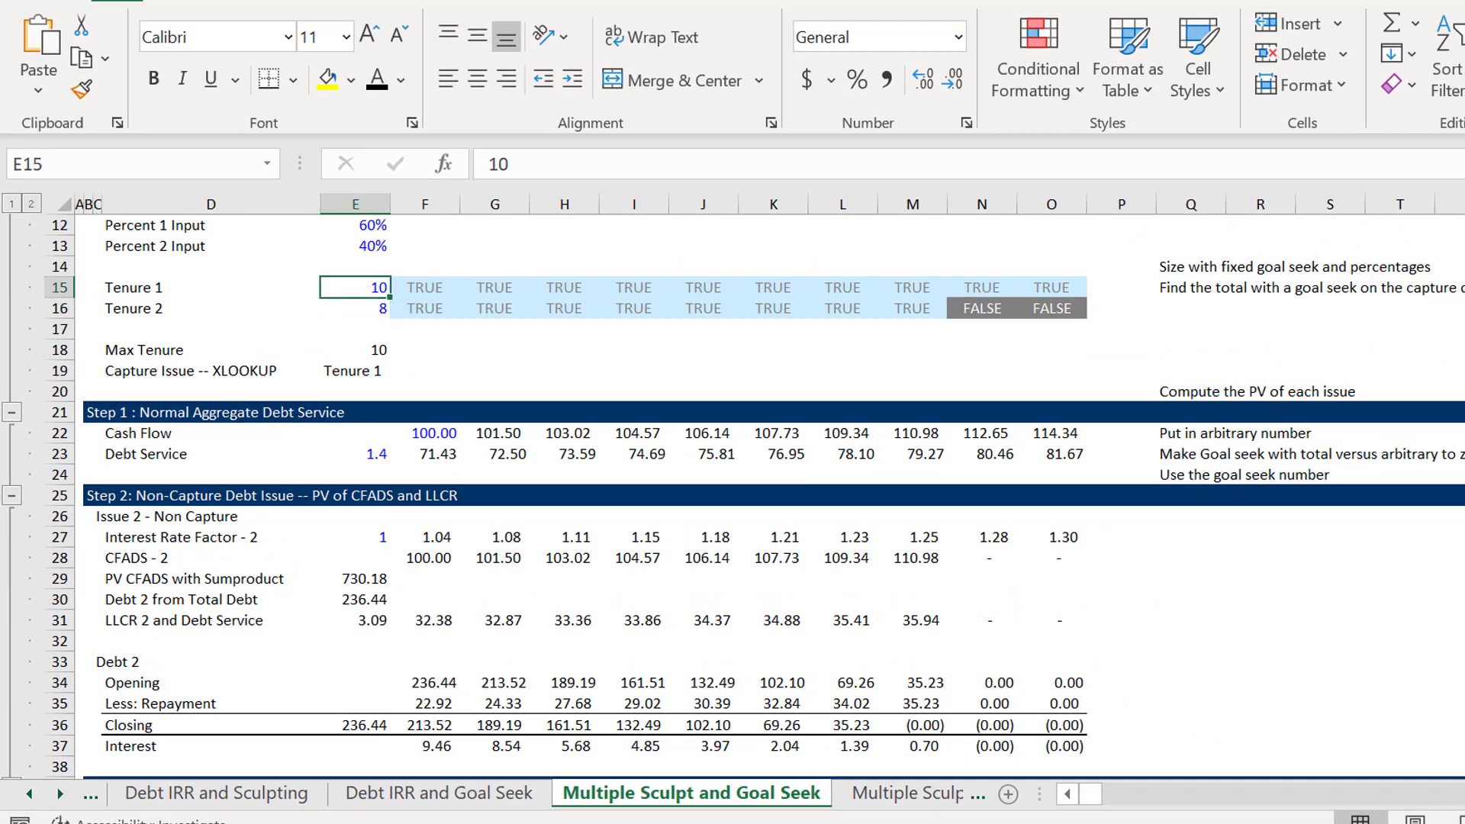
{"action": "key", "text": "Up"}
{"action": "key", "text": "Up"}
{"action": "key", "text": "Up"}
{"action": "key", "text": "Up"}
{"action": "key", "text": "Up"}
{"action": "key", "text": "Up"}
{"action": "key", "text": "Up"}
{"action": "key", "text": "Up"}
{"action": "key", "text": "Up"}
{"action": "key", "text": "Up"}
{"action": "key", "text": "Up"}
{"action": "key", "text": "Up"}
{"action": "key", "text": "Up"}
{"action": "key", "text": "Up"}
{"action": "key", "text": "Down"}
{"action": "key", "text": "Down"}
{"action": "key", "text": "Down"}
{"action": "key", "text": "Down"}
{"action": "key", "text": "Down"}
{"action": "key", "text": "Down"}
{"action": "key", "text": "Down"}
{"action": "key", "text": "Down"}
{"action": "key", "text": "Down"}
{"action": "key", "text": "Down"}
{"action": "key", "text": "Down"}
{"action": "key", "text": "Down"}
{"action": "key", "text": "Down"}
{"action": "key", "text": "Down"}
{"action": "key", "text": "Down"}
{"action": "key", "text": "Down"}
{"action": "key", "text": "Down"}
{"action": "key", "text": "Down"}
{"action": "key", "text": "Down"}
{"action": "key", "text": "Down"}
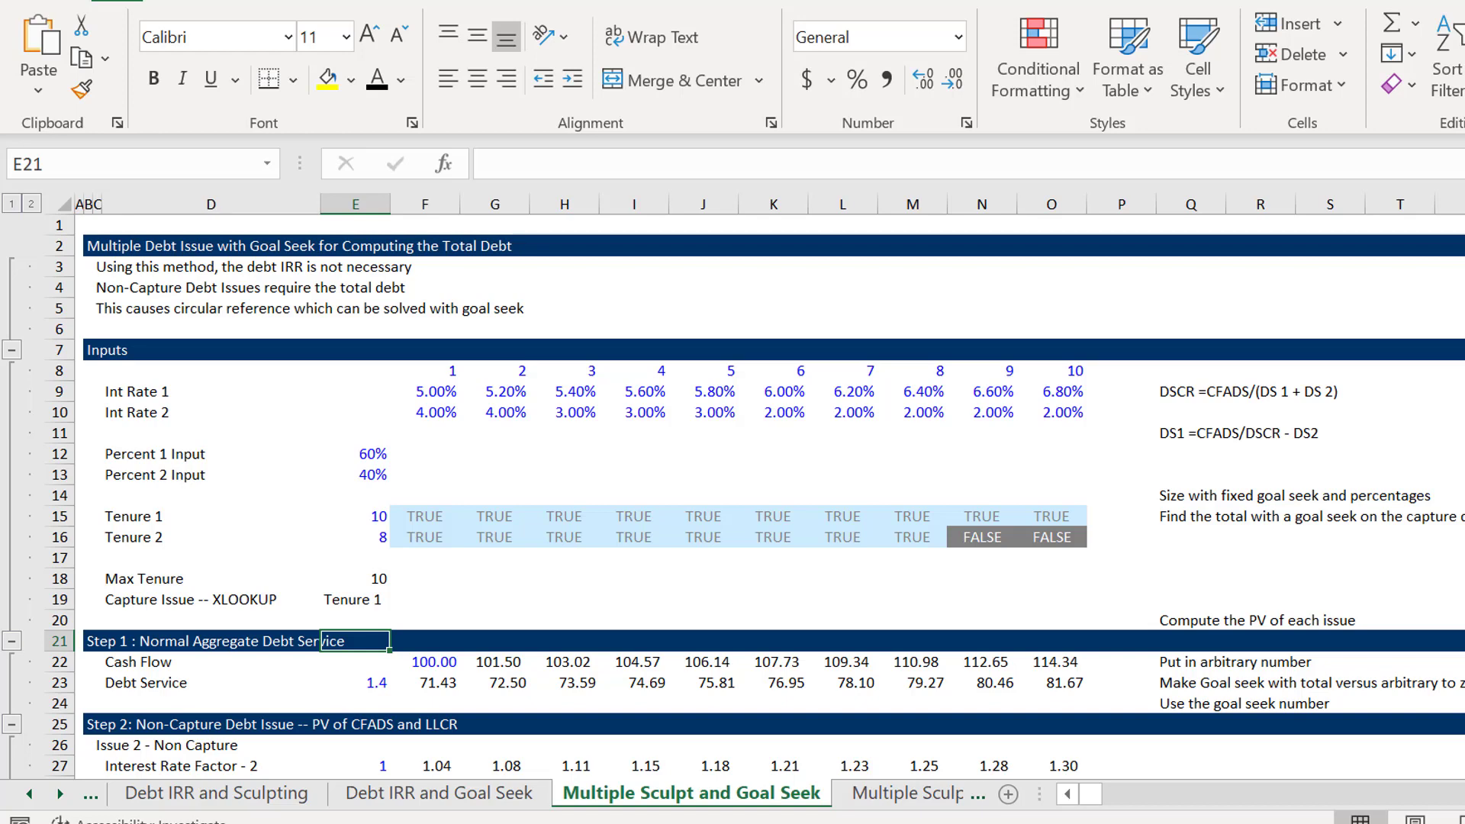
{"action": "key", "text": "Down"}
{"action": "key", "text": "Down"}
{"action": "key", "text": "Down"}
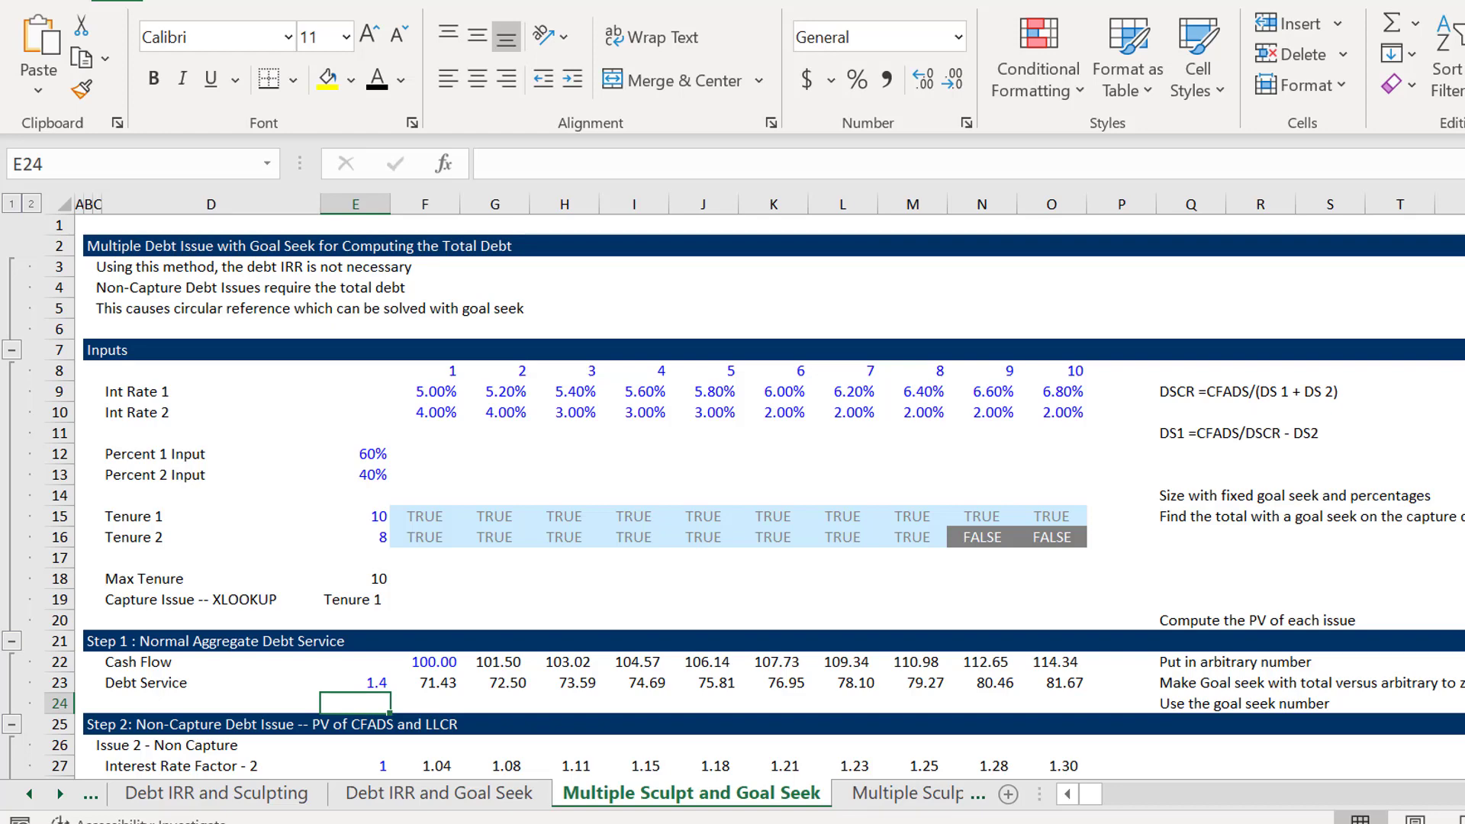
- Review the notes, inputs, aggregate debt service and debt IRR rows on the Multiple Sculpt and Debt IRR sheet
{"action": "key", "text": "ctrl+Page_Down"}
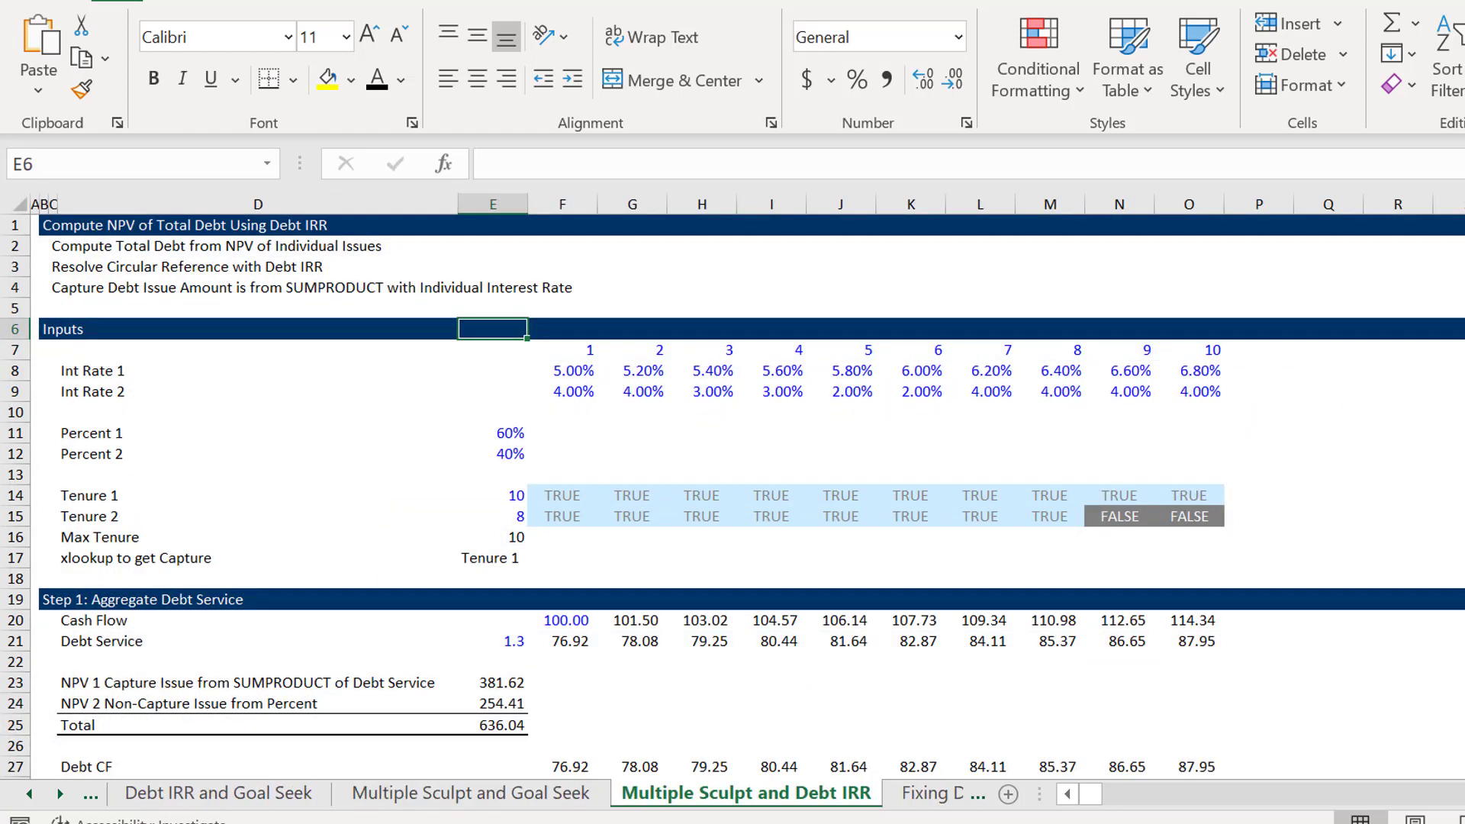
{"action": "key", "text": "Left"}
{"action": "key", "text": "Left"}
{"action": "key", "text": "Left"}
{"action": "key", "text": "Left"}
{"action": "key", "text": "Up"}
{"action": "key", "text": "Up"}
{"action": "key", "text": "Up"}
{"action": "key", "text": "Up"}
{"action": "key", "text": "Up"}
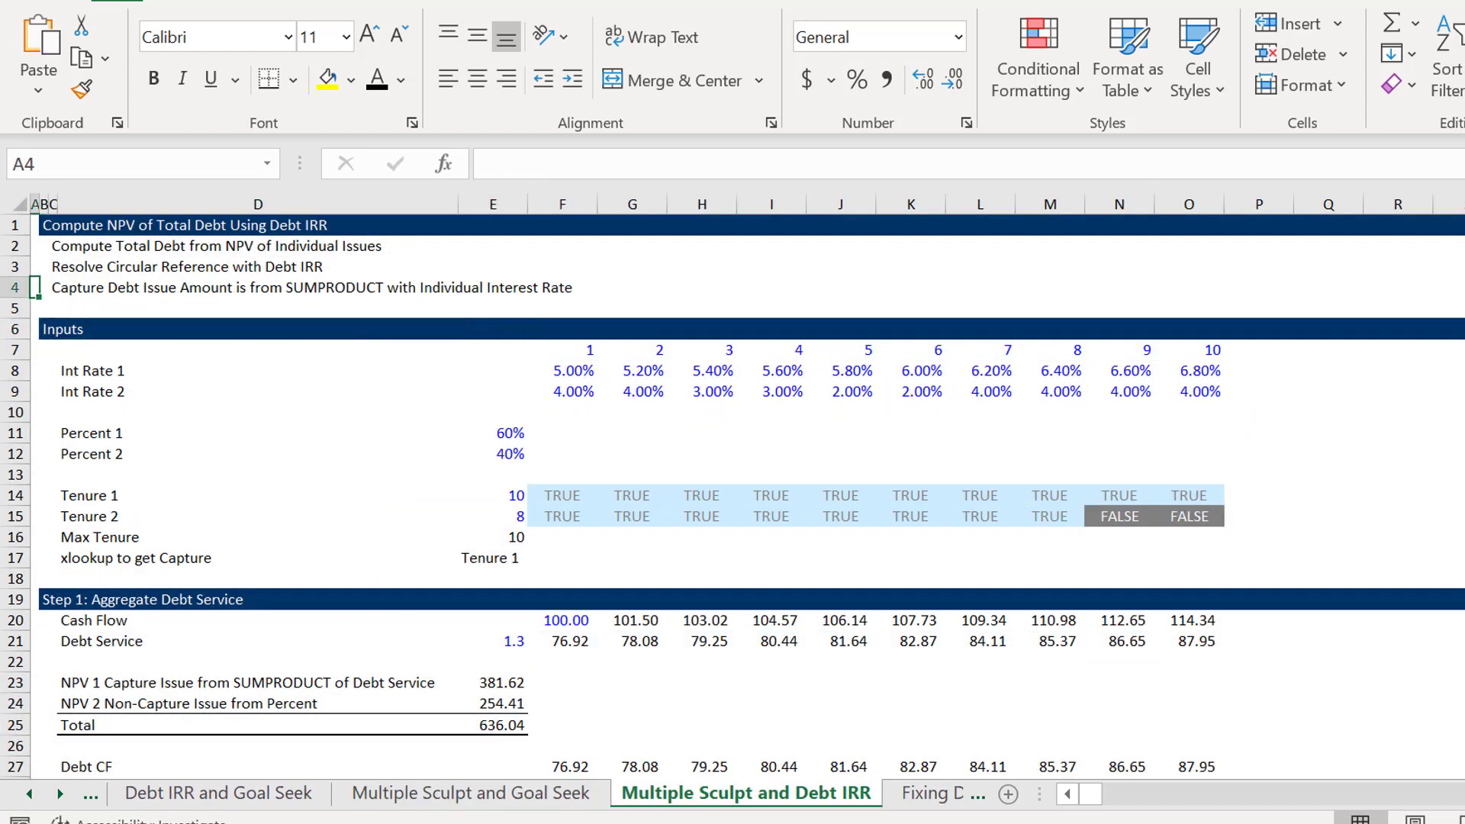
{"action": "key", "text": "Right"}
{"action": "key", "text": "Right"}
{"action": "key", "text": "Right"}
{"action": "key", "text": "Right"}
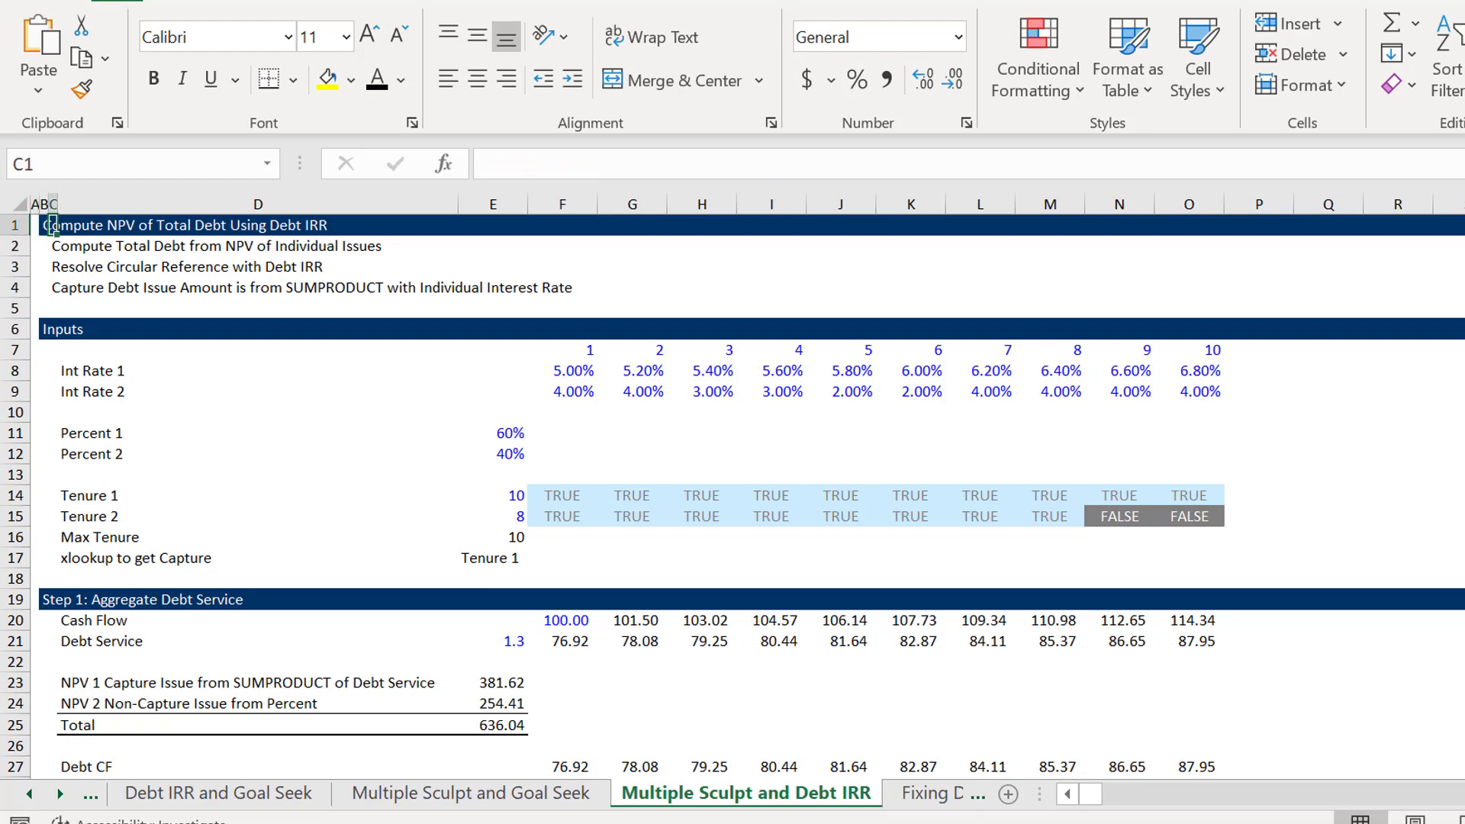
{"action": "key", "text": "Down"}
{"action": "key", "text": "Down"}
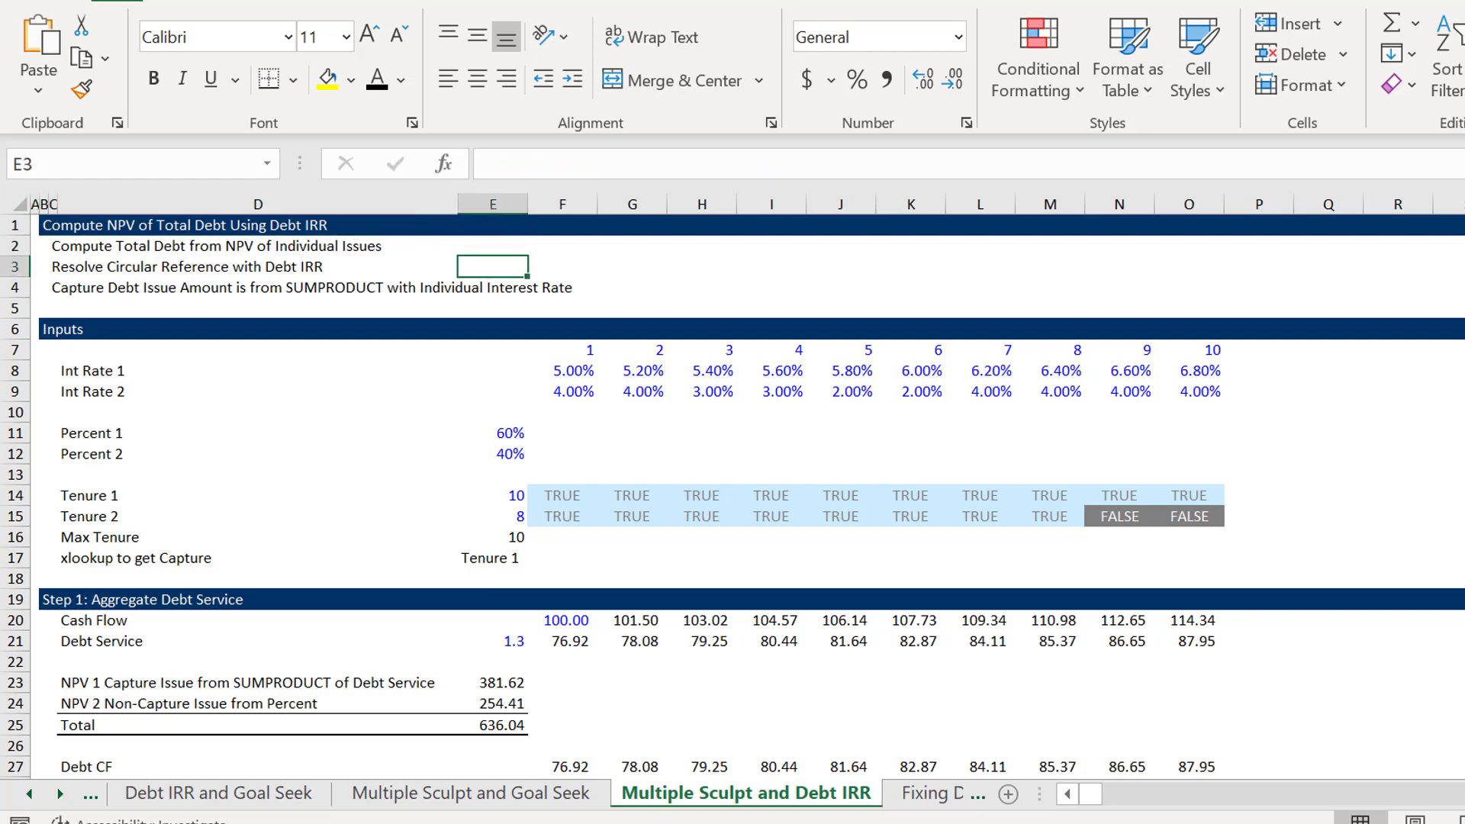
{"action": "key", "text": "Left"}
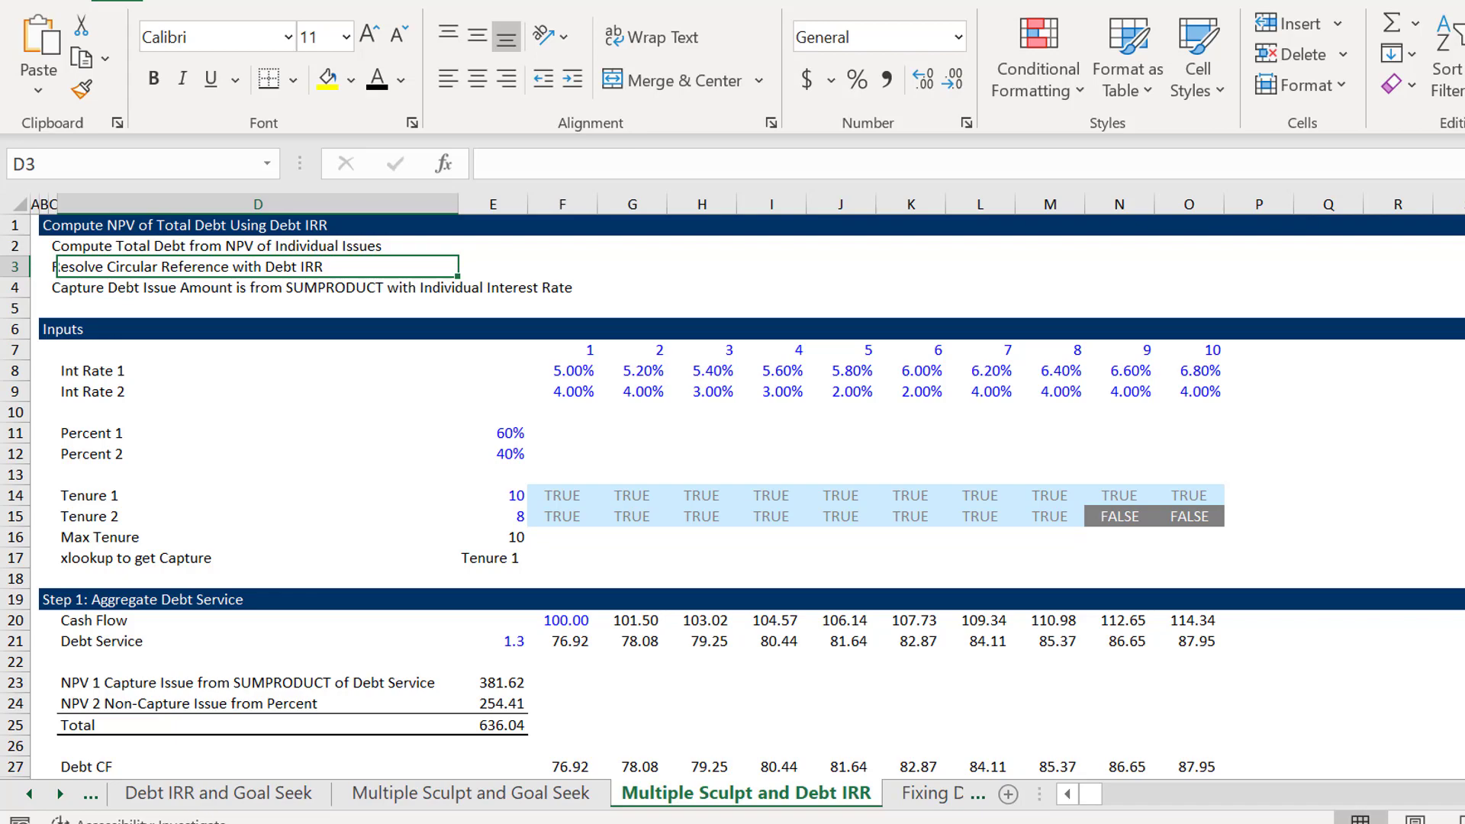
{"action": "key", "text": "Down"}
{"action": "key", "text": "Down"}
{"action": "key", "text": "Down"}
{"action": "key", "text": "Down"}
{"action": "key", "text": "Down"}
{"action": "key", "text": "Down"}
{"action": "key", "text": "Down"}
{"action": "key", "text": "Down"}
{"action": "key", "text": "Down"}
{"action": "key", "text": "Down"}
{"action": "key", "text": "Down"}
{"action": "key", "text": "Down"}
{"action": "key", "text": "Down"}
{"action": "key", "text": "Down"}
{"action": "key", "text": "Down"}
{"action": "key", "text": "Down"}
{"action": "key", "text": "Down"}
{"action": "key", "text": "Down"}
{"action": "key", "text": "Down"}
{"action": "key", "text": "Down"}
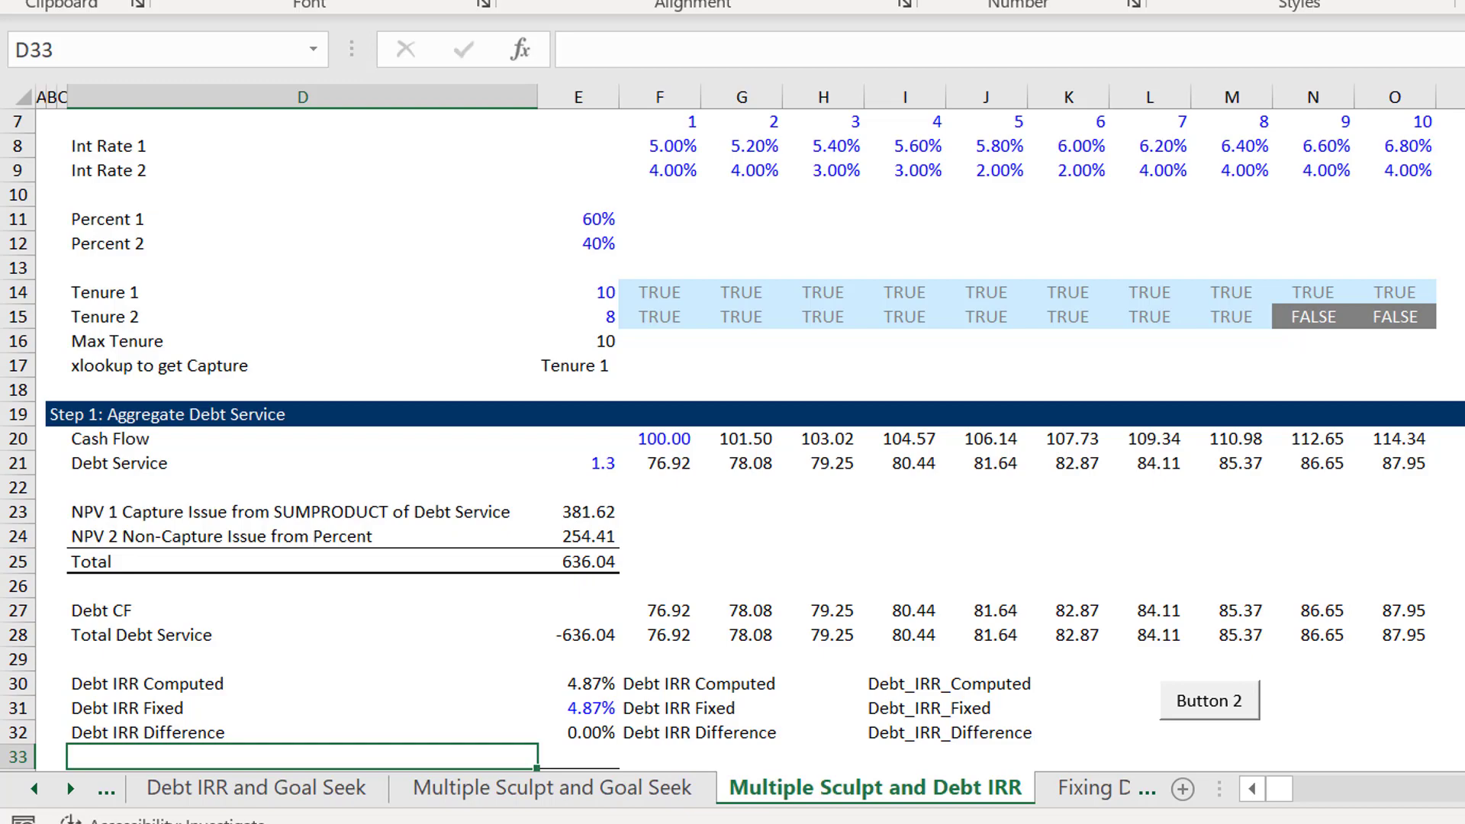
- Go back through the earlier exercise, valuation and output sheets to the UDFInputs sheet
{"action": "key", "text": "ctrl+Page_Up"}
{"action": "key", "text": "ctrl+Page_Up"}
{"action": "key", "text": "ctrl+Page_Up"}
{"action": "key", "text": "ctrl+Page_Up"}
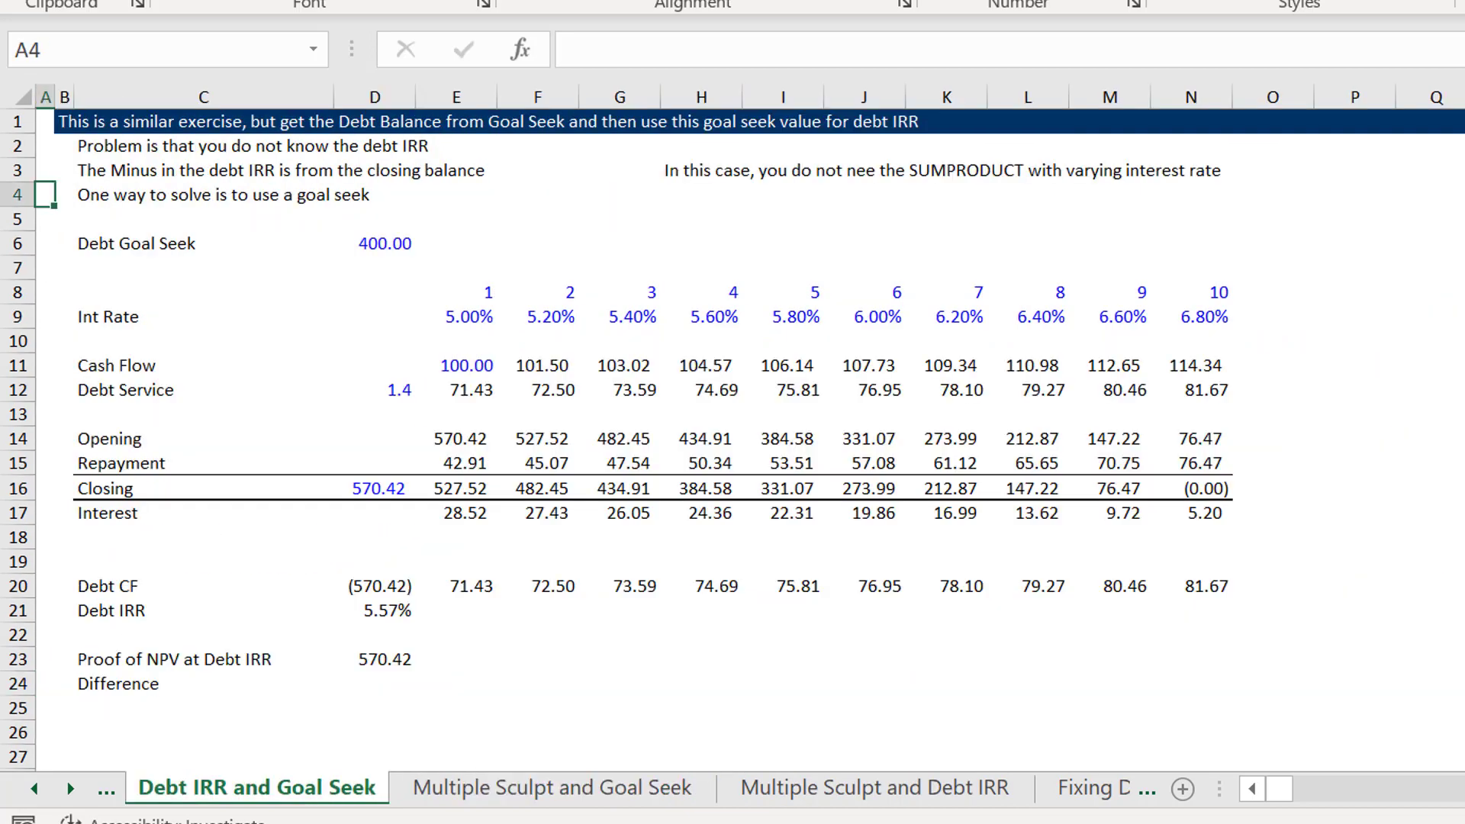
{"action": "key", "text": "ctrl+Page_Up"}
{"action": "key", "text": "ctrl+Page_Up"}
{"action": "key", "text": "ctrl+Page_Up"}
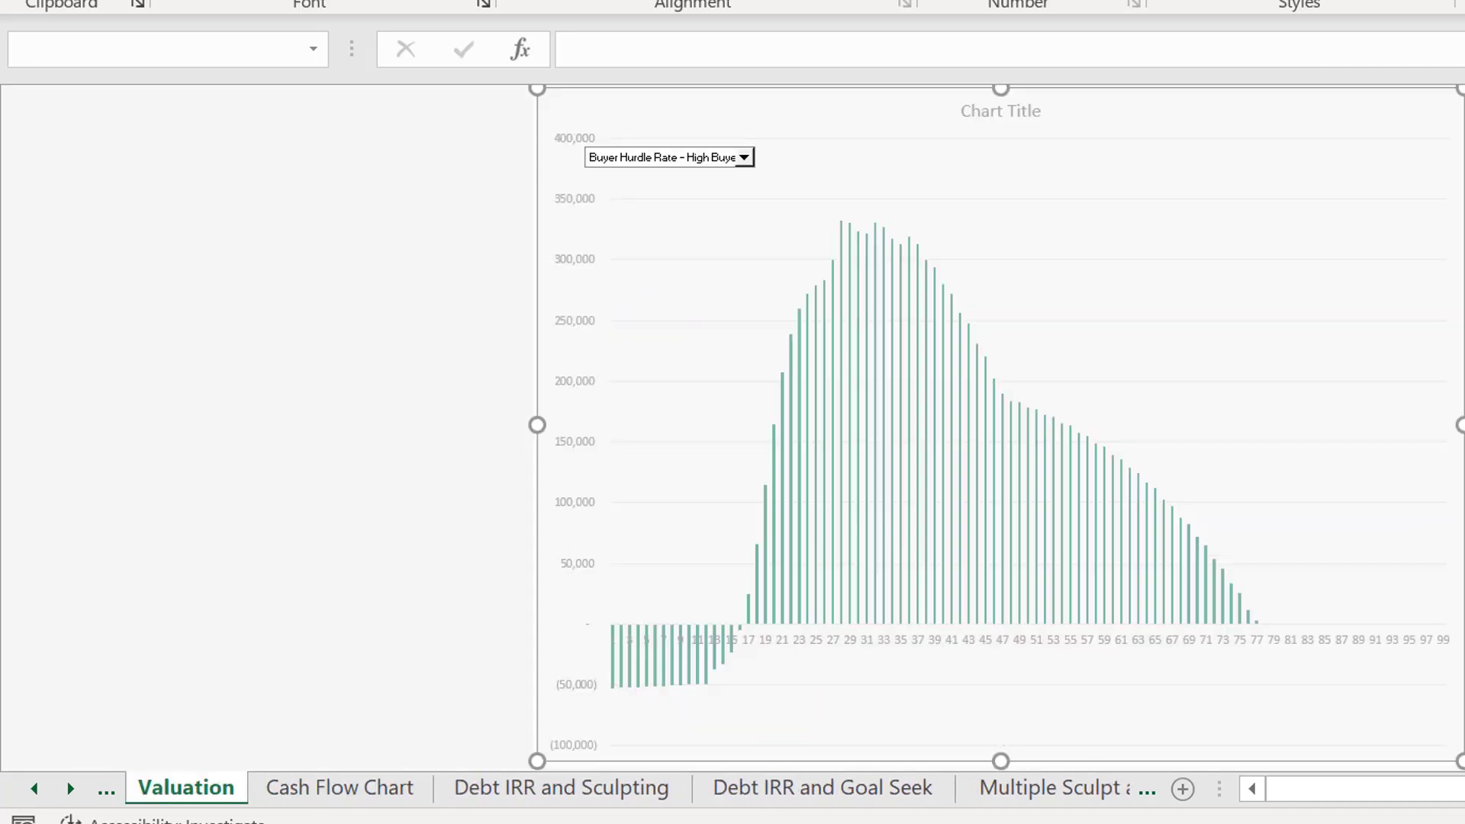
{"action": "key", "text": "ctrl+Page_Up"}
{"action": "key", "text": "ctrl+Page_Up"}
{"action": "key", "text": "ctrl+Page_Up"}
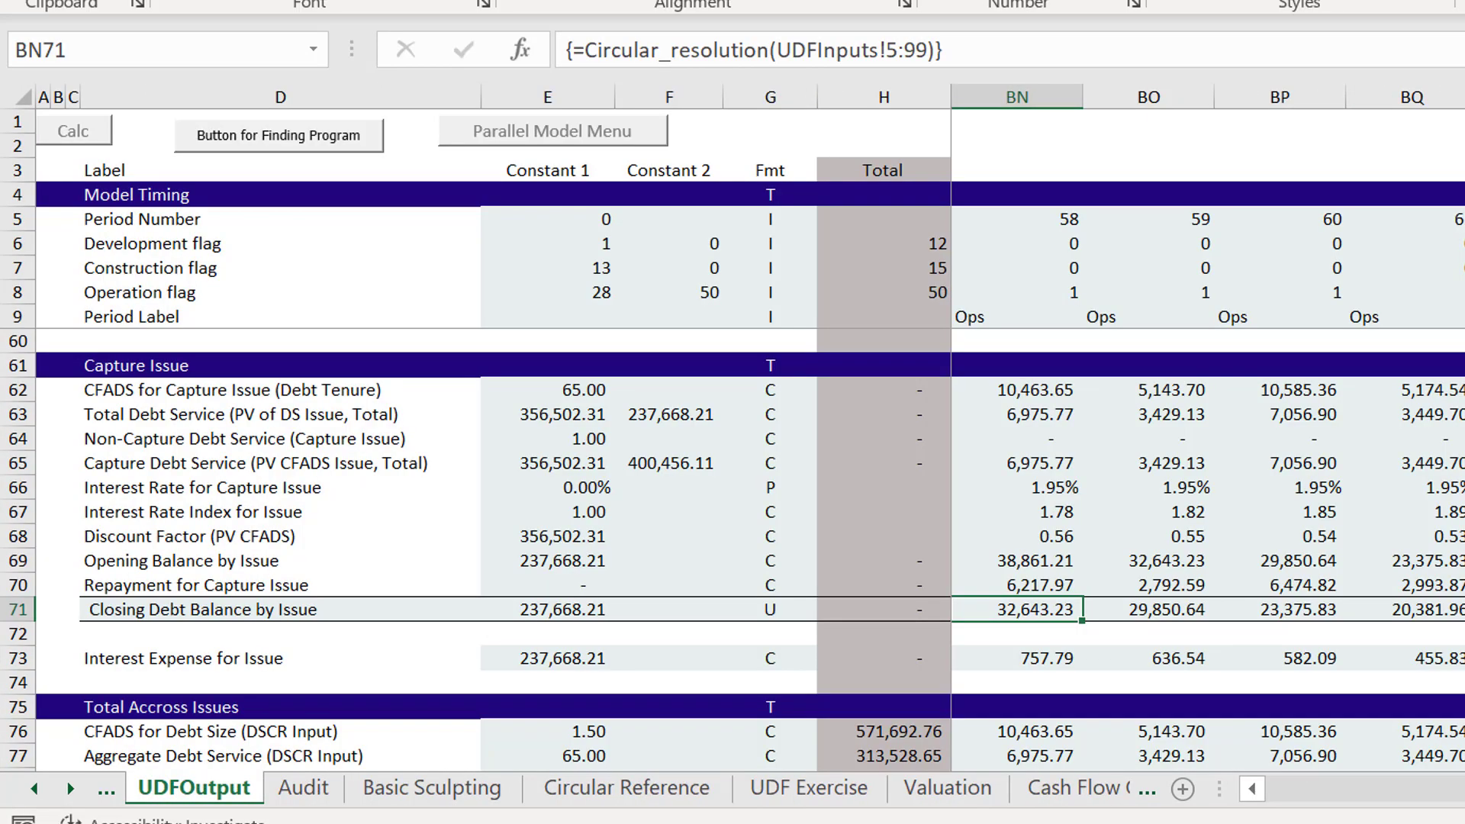
{"action": "key", "text": "ctrl+Page_Up"}
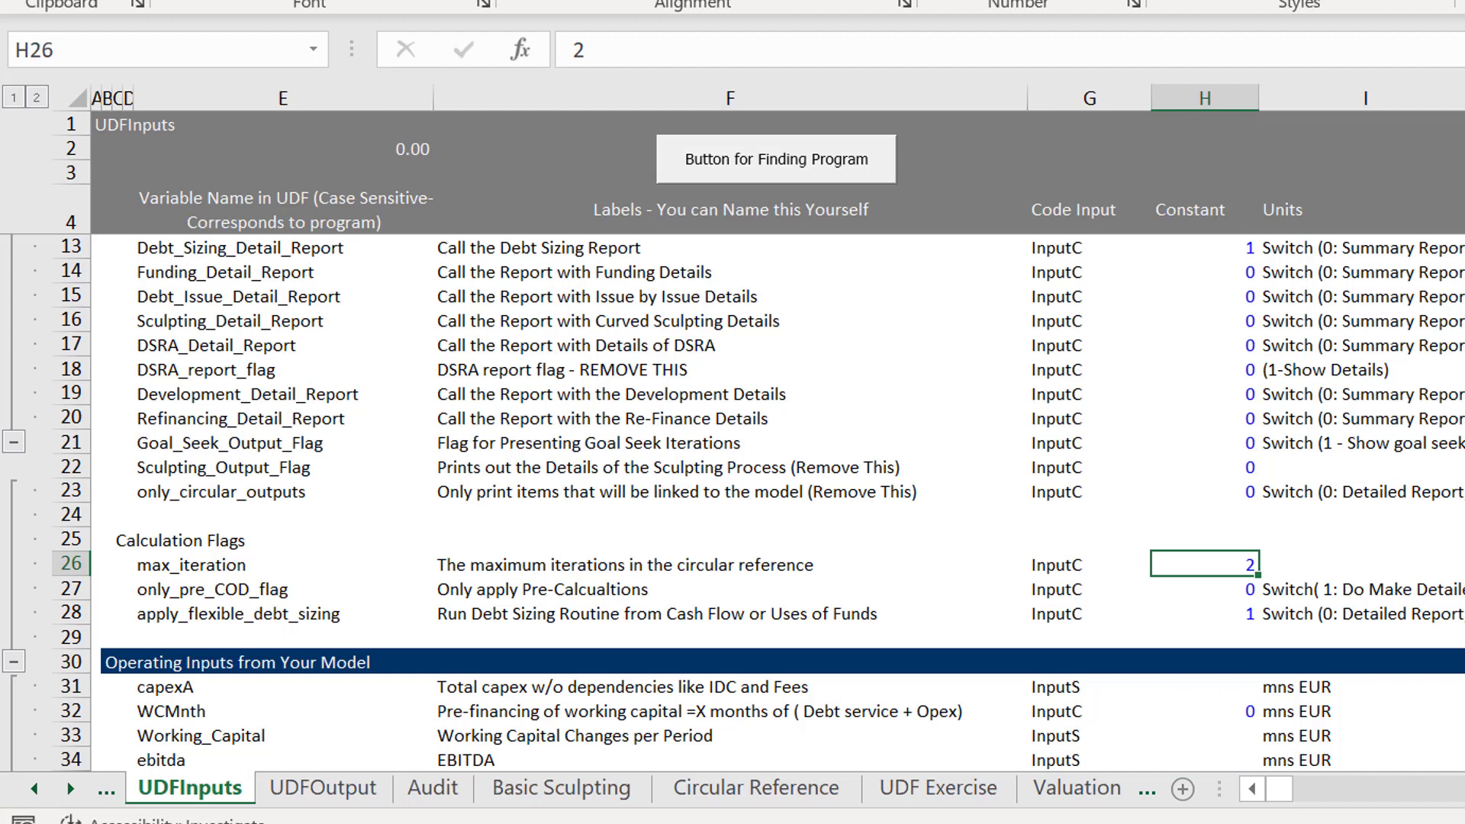
- Look through the whole UDFInputs list and return to the flags and switches section at its start
{"action": "key", "text": "Page_Up"}
{"action": "key", "text": "Up"}
{"action": "key", "text": "Up"}
{"action": "key", "text": "Up"}
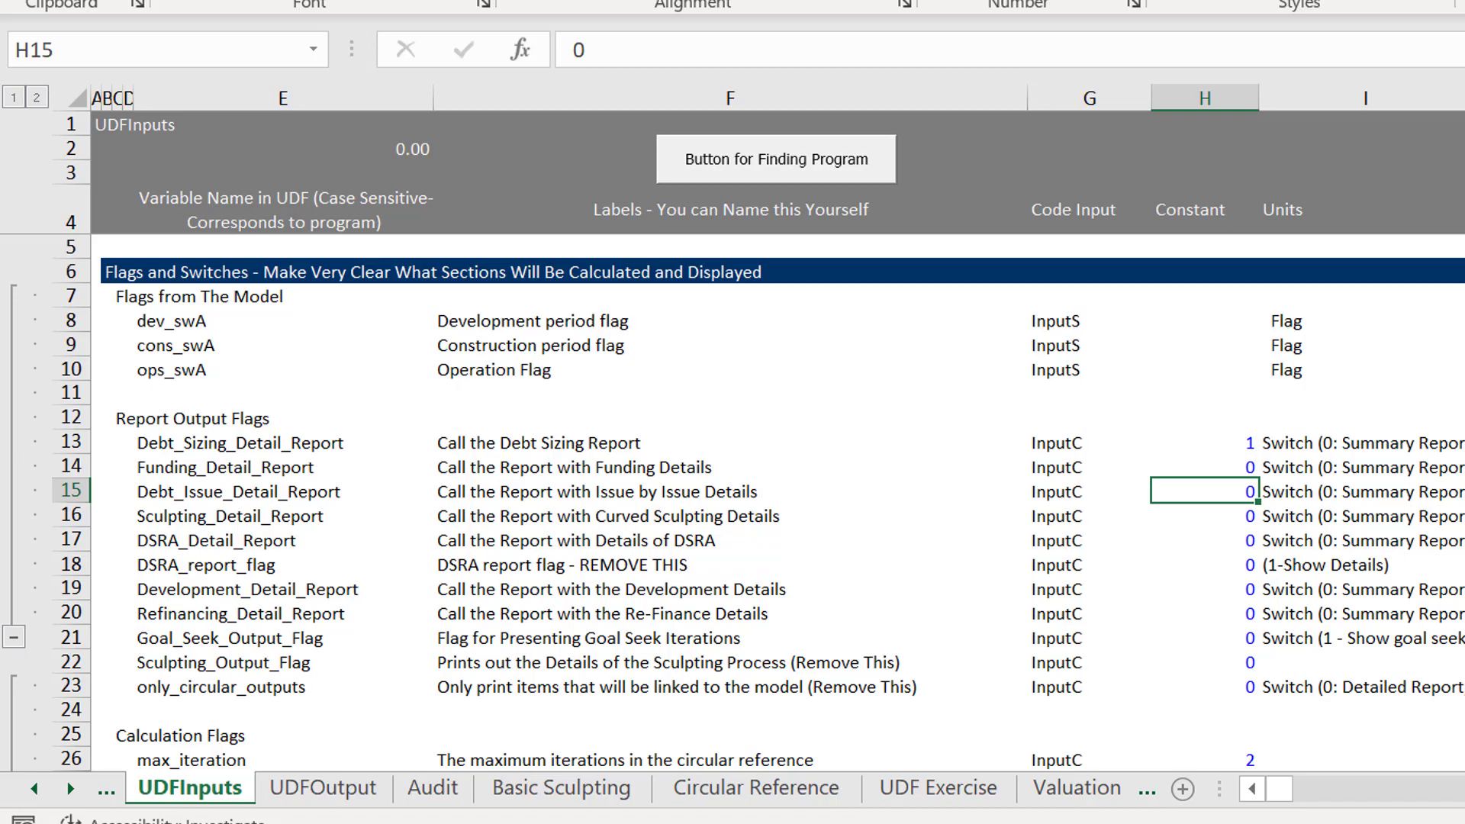
{"action": "key", "text": "Page_Down"}
{"action": "key", "text": "Page_Up"}
{"action": "key", "text": "Page_Down"}
{"action": "key", "text": "Page_Down"}
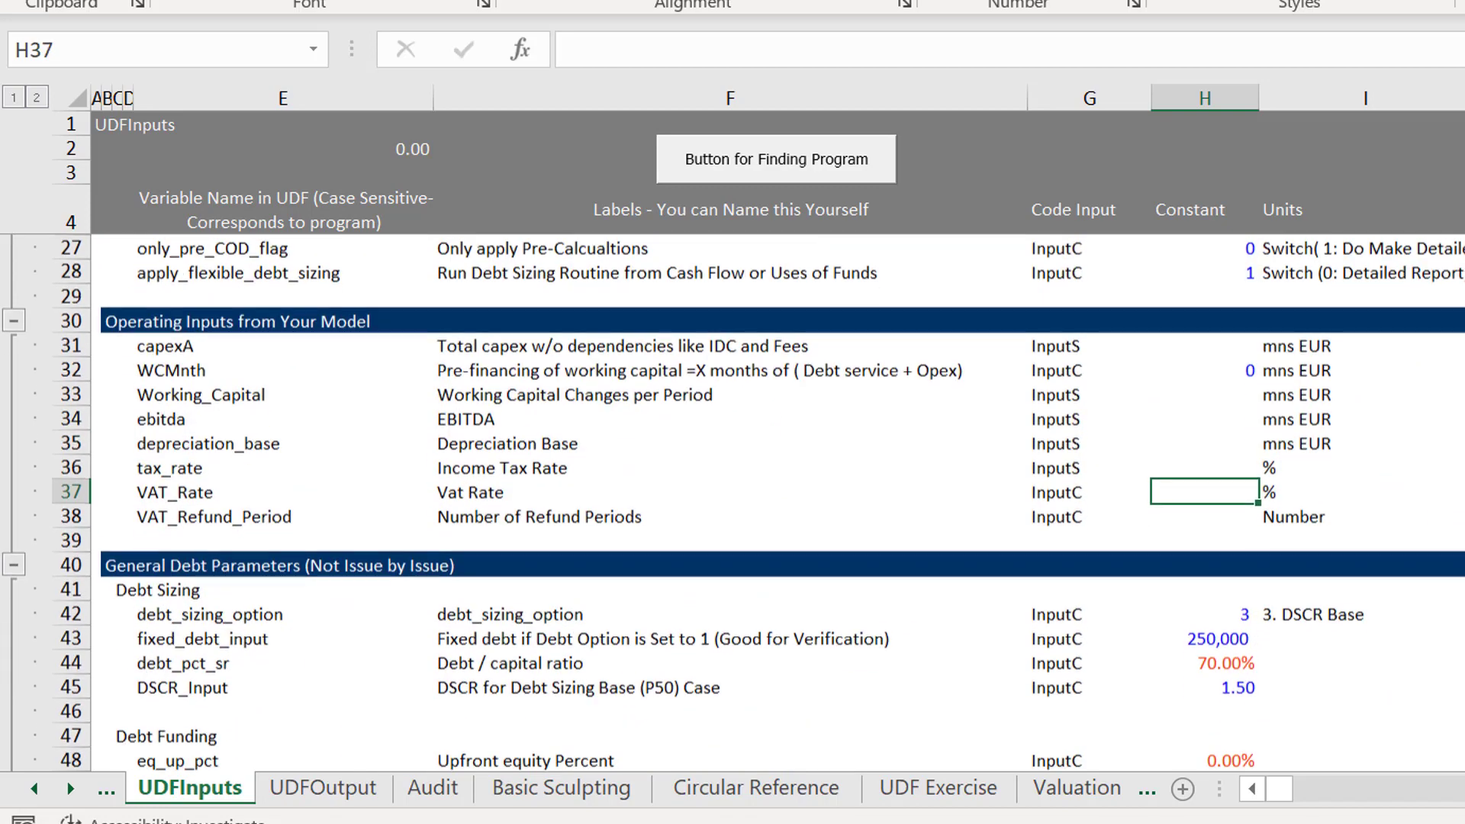
{"action": "key", "text": "Page_Down"}
{"action": "key", "text": "Page_Down"}
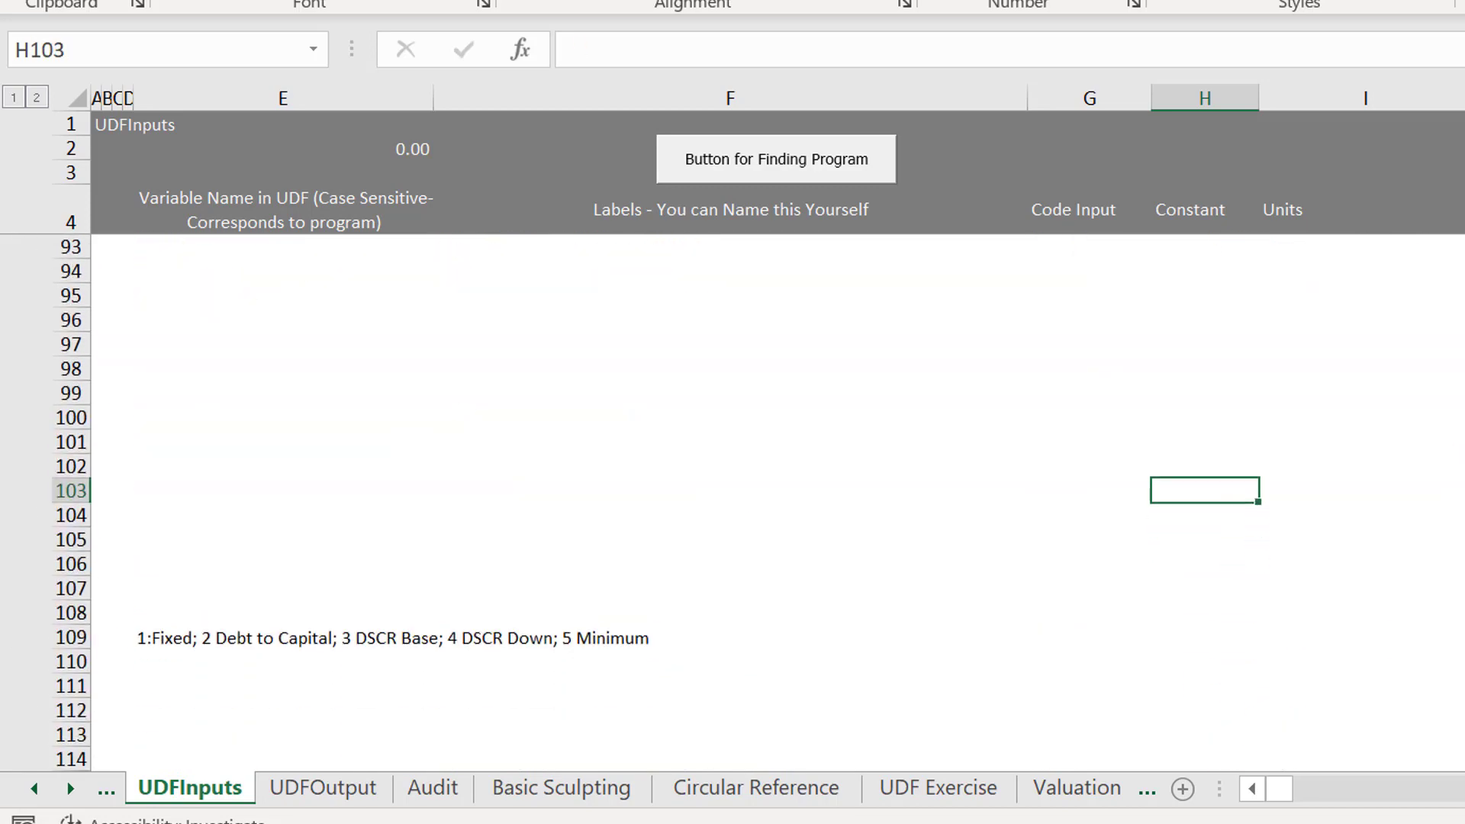
{"action": "key", "text": "Page_Up"}
{"action": "key", "text": "Page_Up"}
{"action": "key", "text": "Page_Up"}
{"action": "key", "text": "Page_Up"}
- Examine the code inputs, constants and switch descriptions of the report output flags from Debt_Sizing_Detail_Report to Debt_Issue_Detail_Report
{"action": "key", "text": "Right"}
{"action": "key", "text": "Right"}
{"action": "key", "text": "Right"}
{"action": "key", "text": "Right"}
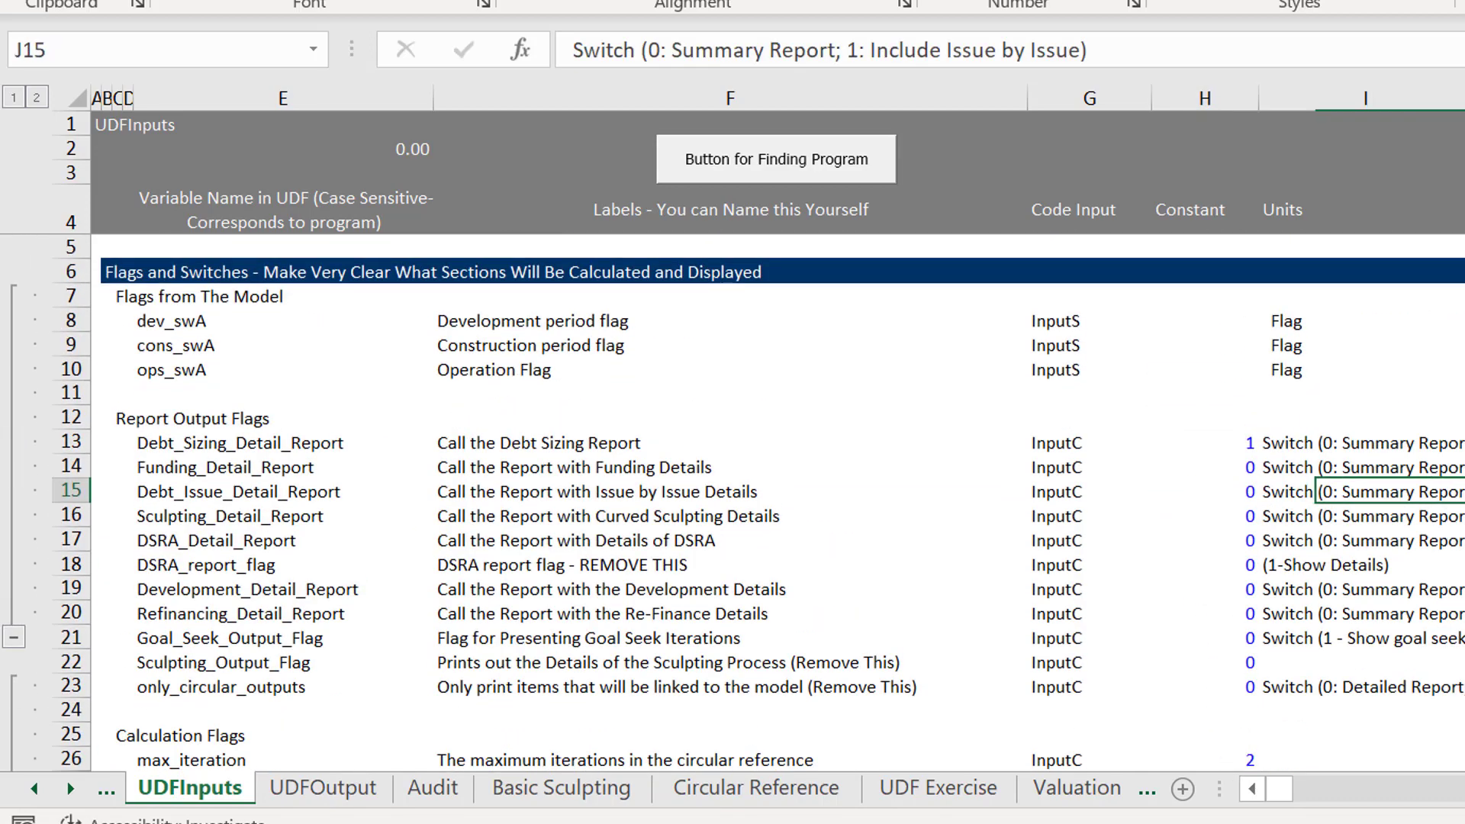
{"action": "key", "text": "Left"}
{"action": "key", "text": "Left"}
{"action": "key", "text": "Left"}
{"action": "key", "text": "Left"}
{"action": "key", "text": "Left"}
{"action": "key", "text": "Up"}
{"action": "key", "text": "Up"}
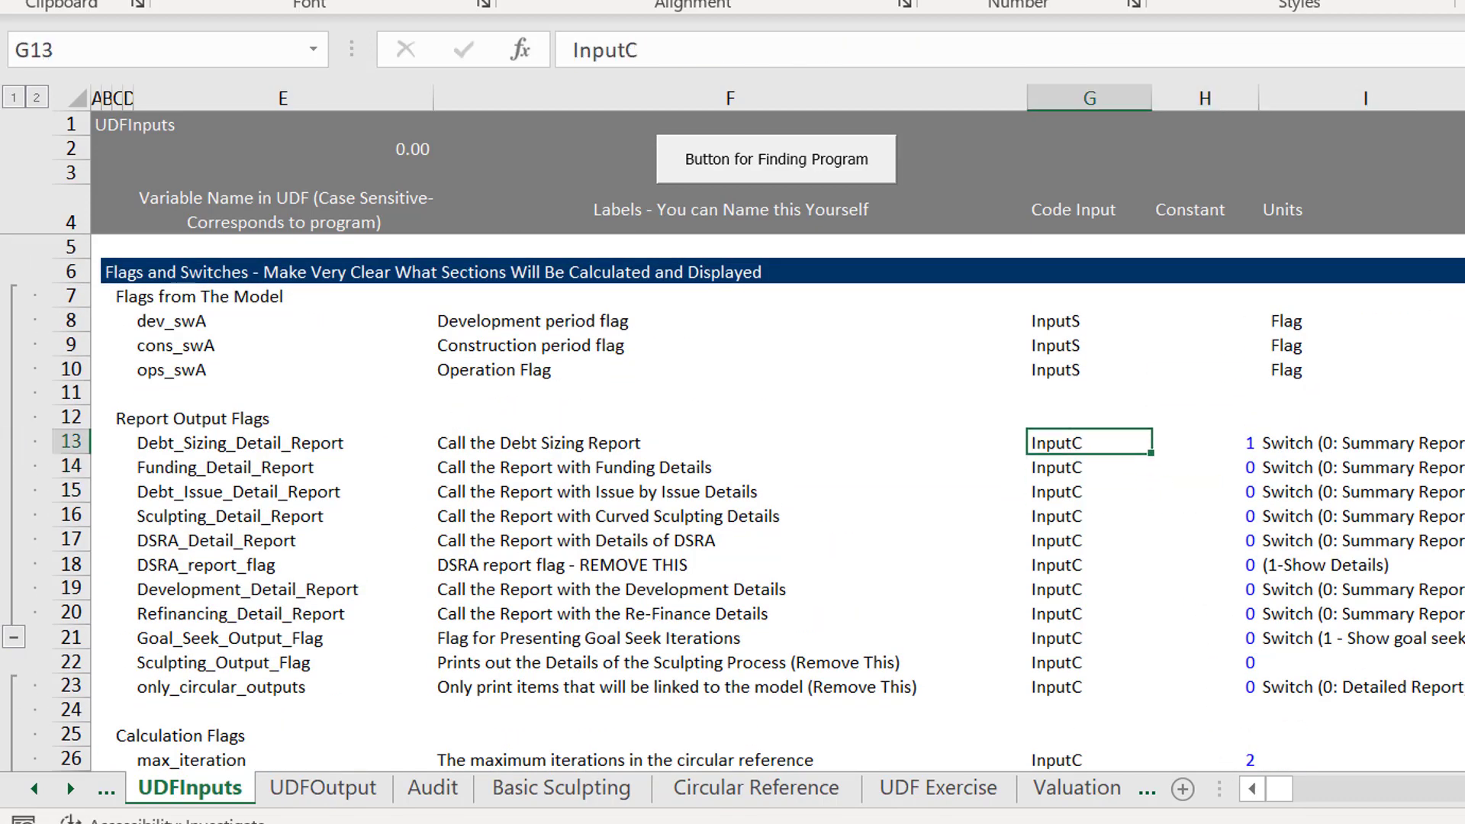
{"action": "key", "text": "Right"}
{"action": "key", "text": "Down"}
{"action": "key", "text": "Down"}
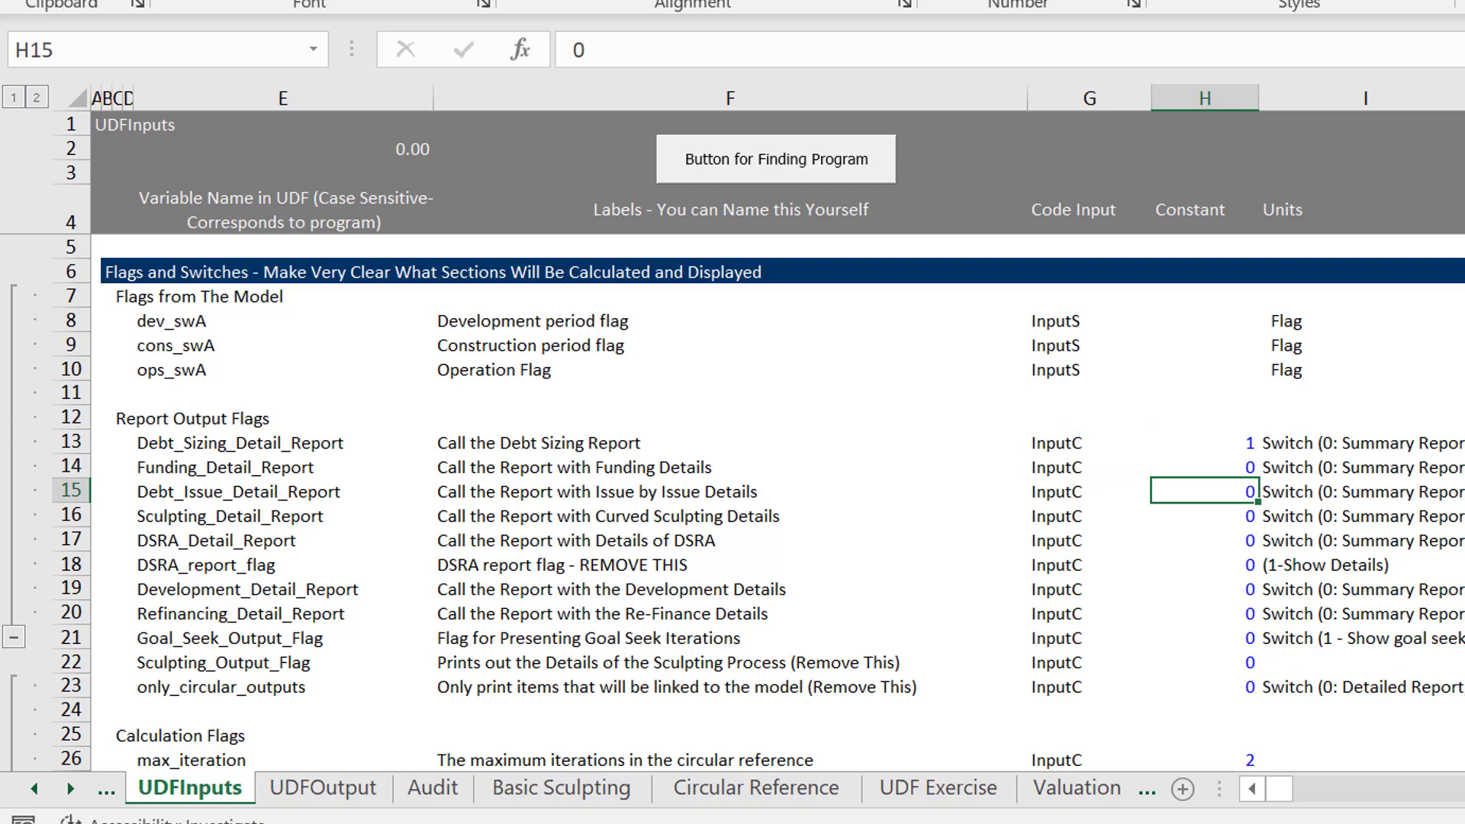
- Review the operating inputs, general debt parameters and Development inputs, returning to the constant for Debt_Issue_Detail_Report
{"action": "key", "text": "Page_Down"}
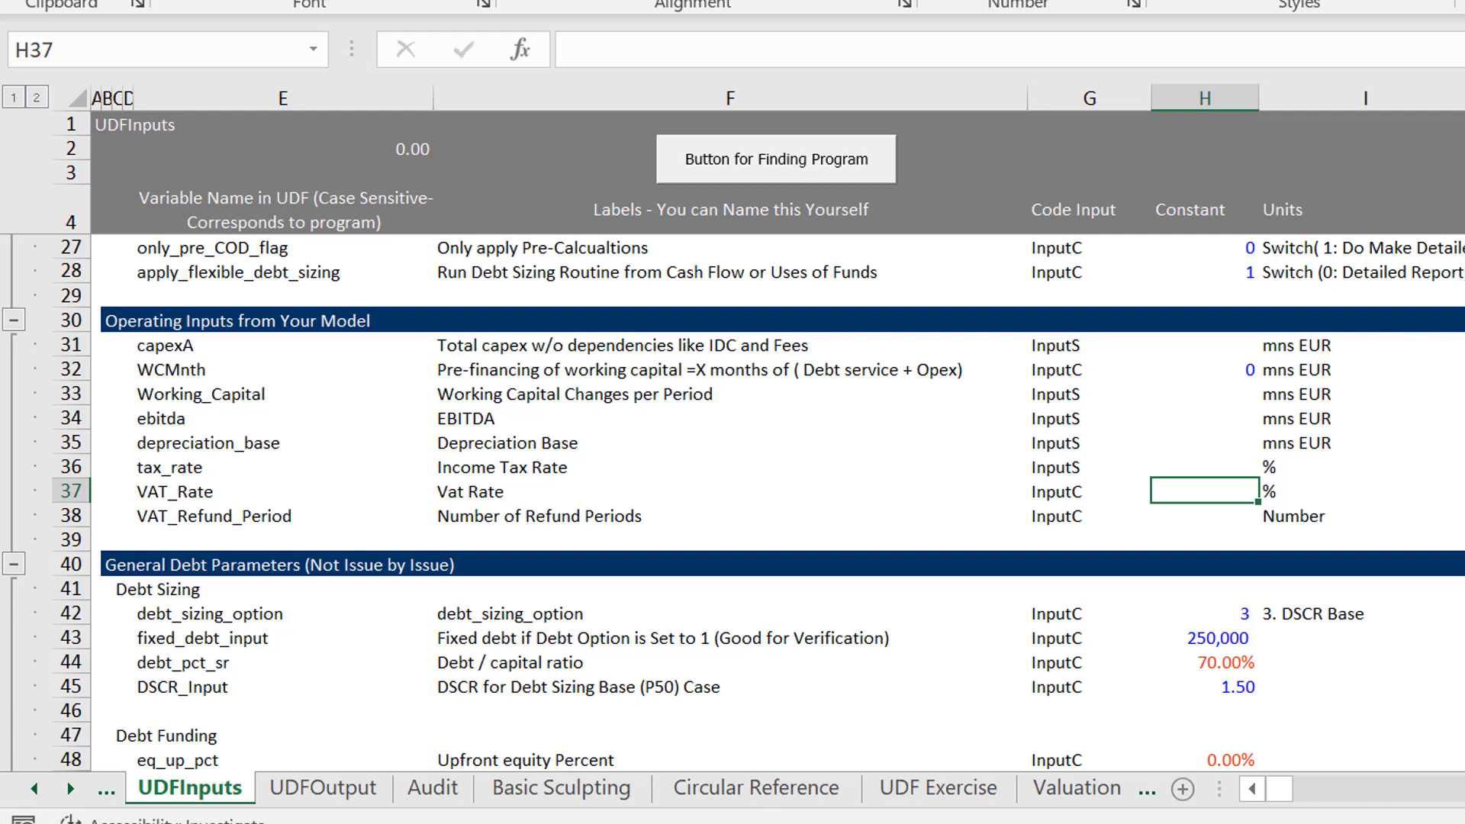
{"action": "key", "text": "Page_Down"}
{"action": "key", "text": "Page_Down"}
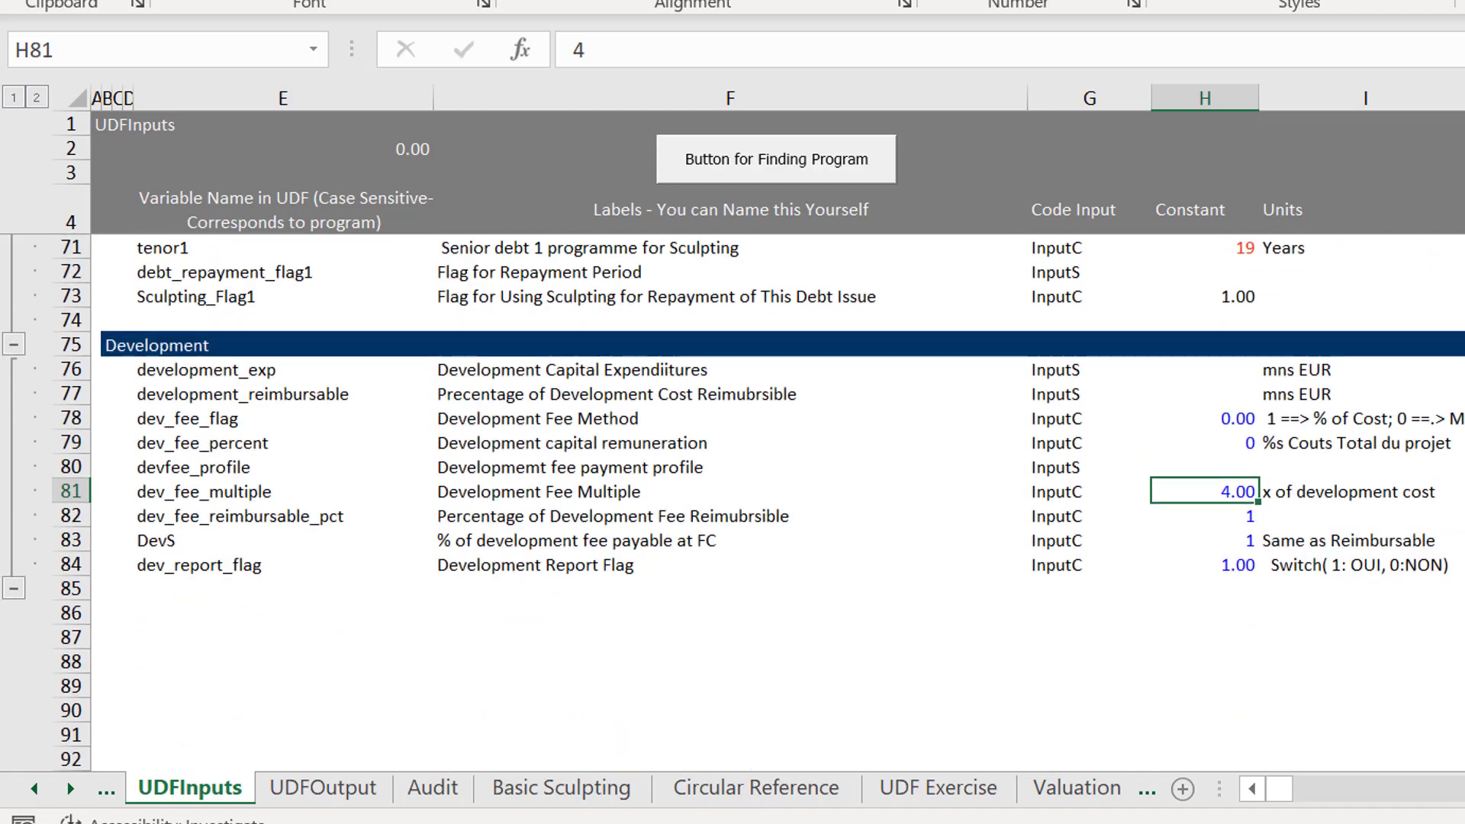
{"action": "key", "text": "Page_Up"}
{"action": "key", "text": "Page_Up"}
{"action": "key", "text": "Page_Up"}
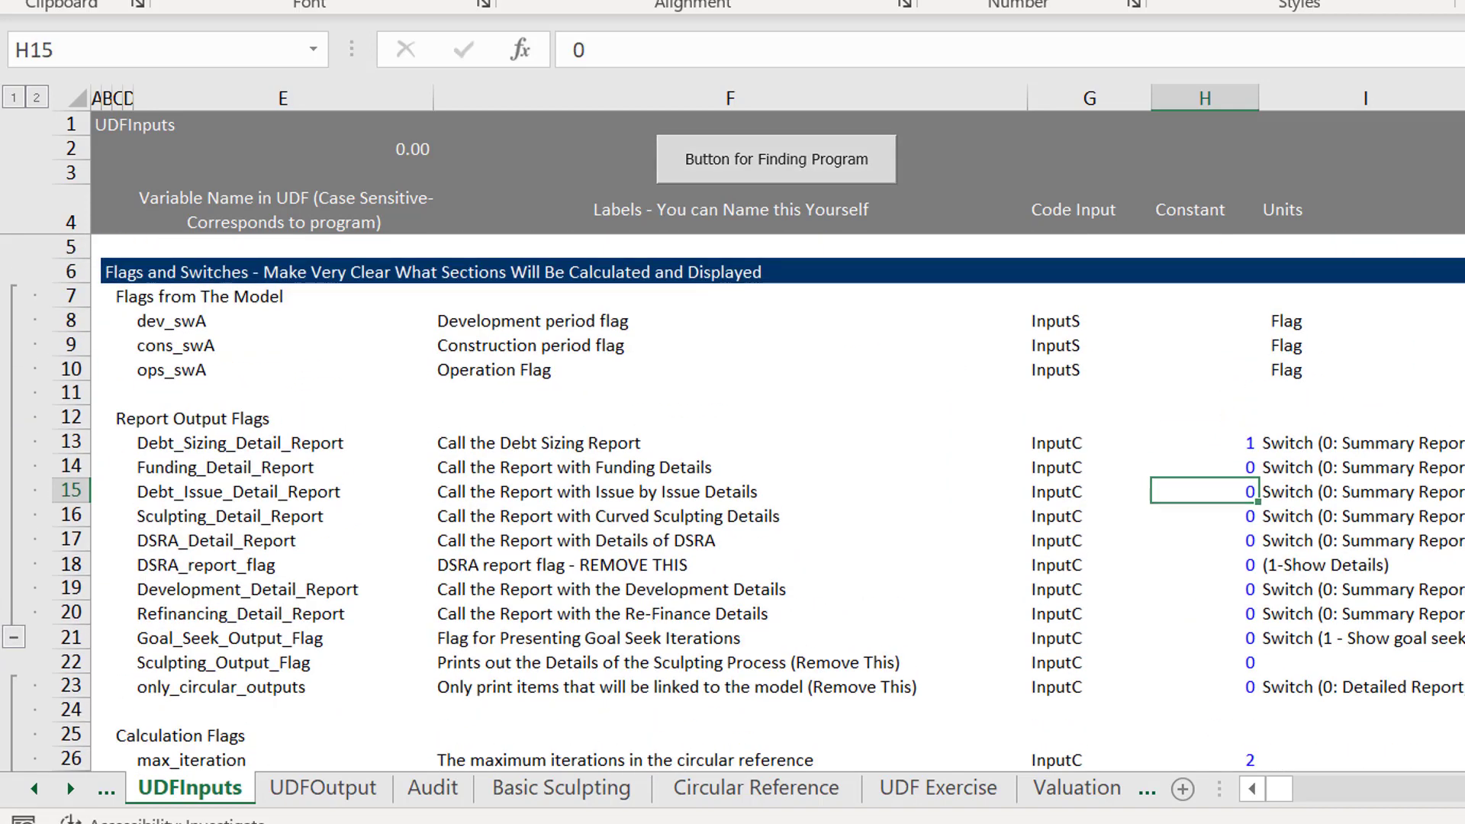
- Go to the UDFOutput sheet and look through the results from the Capture Issue section up to the Debt Sizing Summary
{"action": "key", "text": "ctrl+Page_Down"}
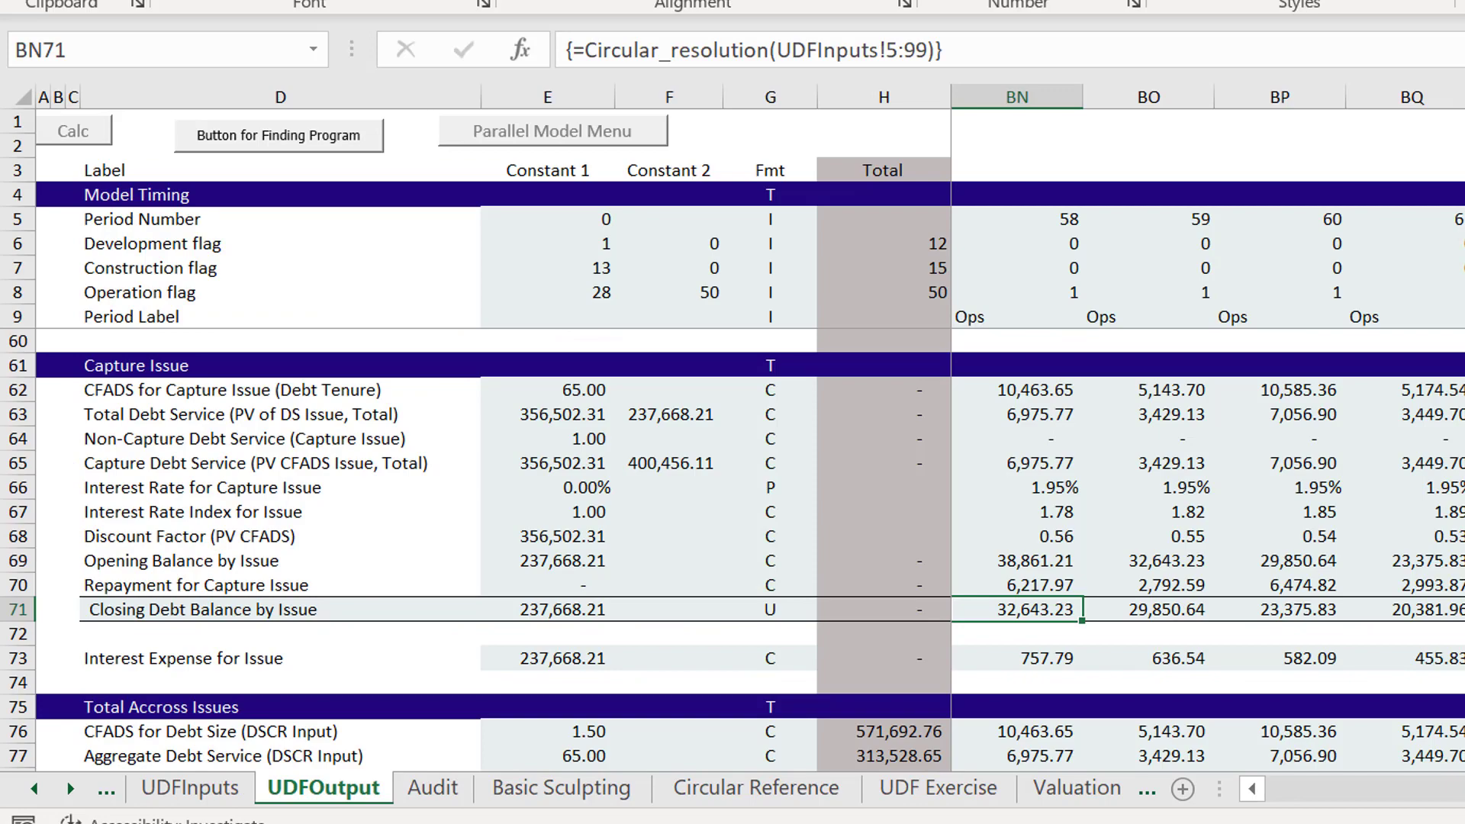
{"action": "key", "text": "Page_Down"}
{"action": "key", "text": "Page_Up"}
{"action": "key", "text": "Page_Up"}
{"action": "key", "text": "Page_Up"}
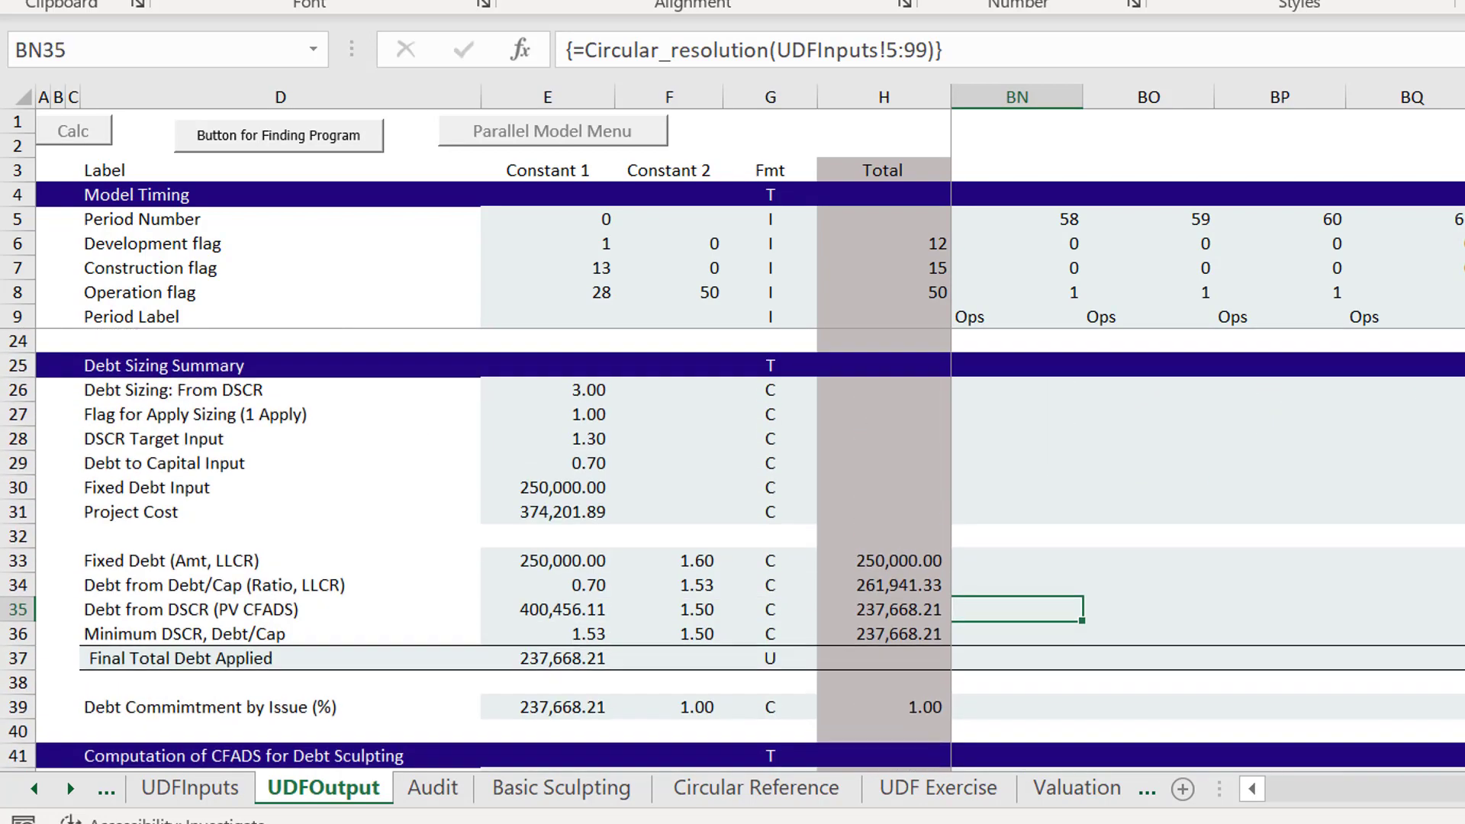
{"action": "key", "text": "Left"}
{"action": "key", "text": "Left"}
{"action": "key", "text": "Left"}
{"action": "key", "text": "Left"}
{"action": "key", "text": "Left"}
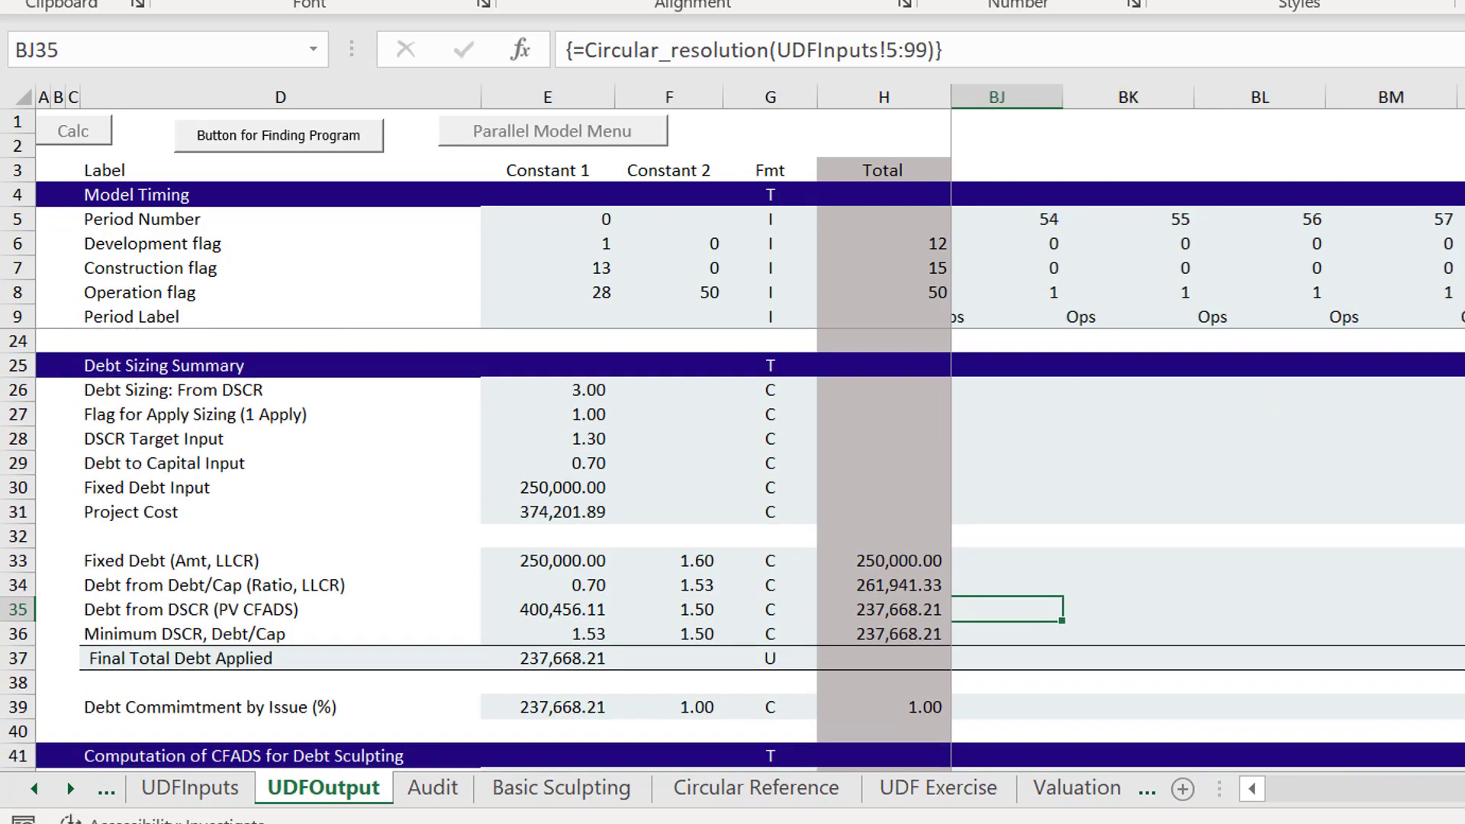
- Move past the Basic Sculpting and Valuation sheets to the Debt IRR and Sculpting exercise
{"action": "key", "text": "ctrl+Page_Down"}
{"action": "key", "text": "ctrl+Page_Down"}
{"action": "key", "text": "ctrl+Page_Down"}
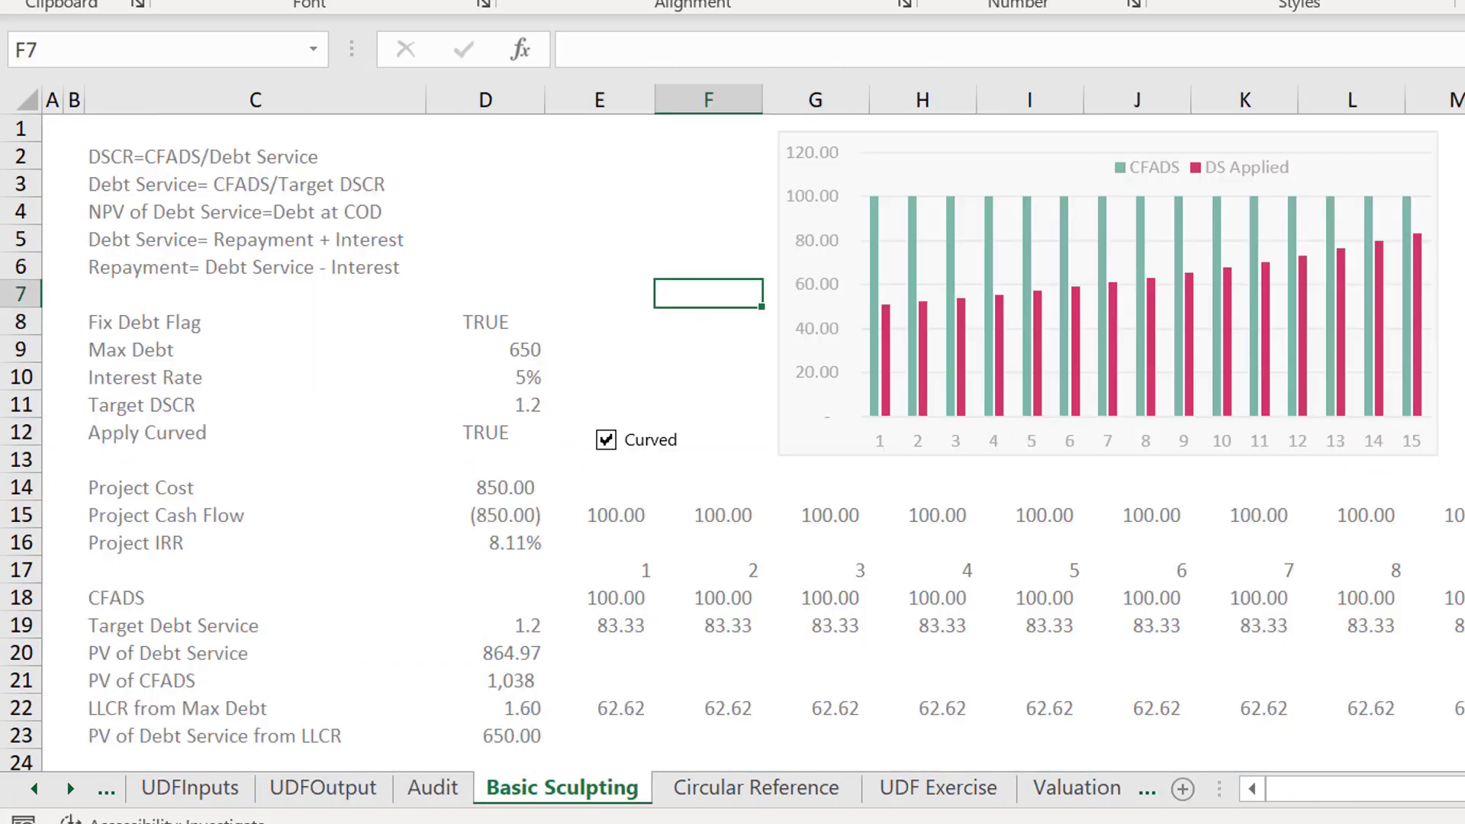
{"action": "key", "text": "ctrl+Page_Down"}
{"action": "key", "text": "ctrl+Page_Down"}
{"action": "key", "text": "ctrl+Page_Down"}
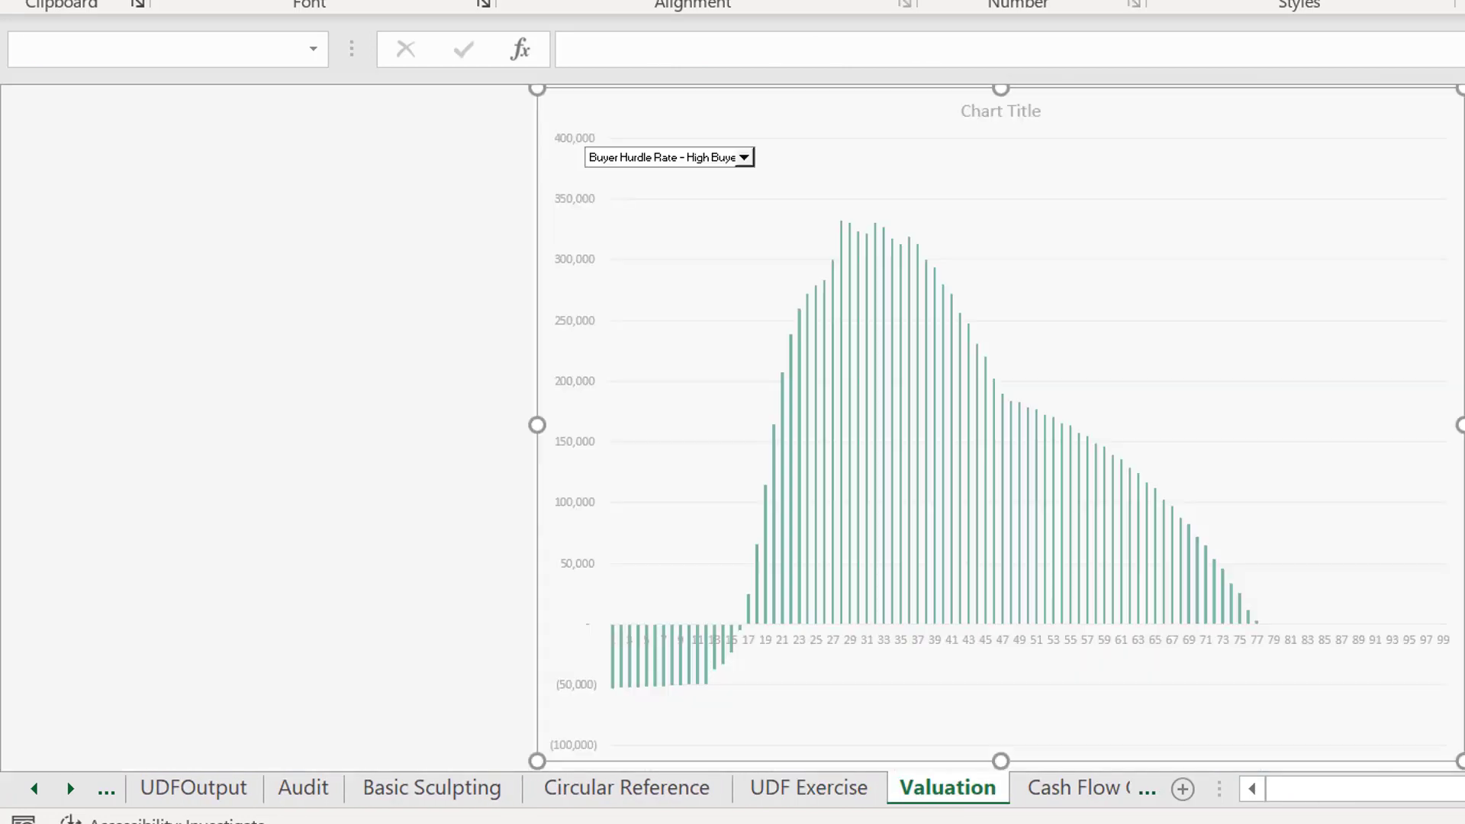
{"action": "key", "text": "ctrl+Page_Down"}
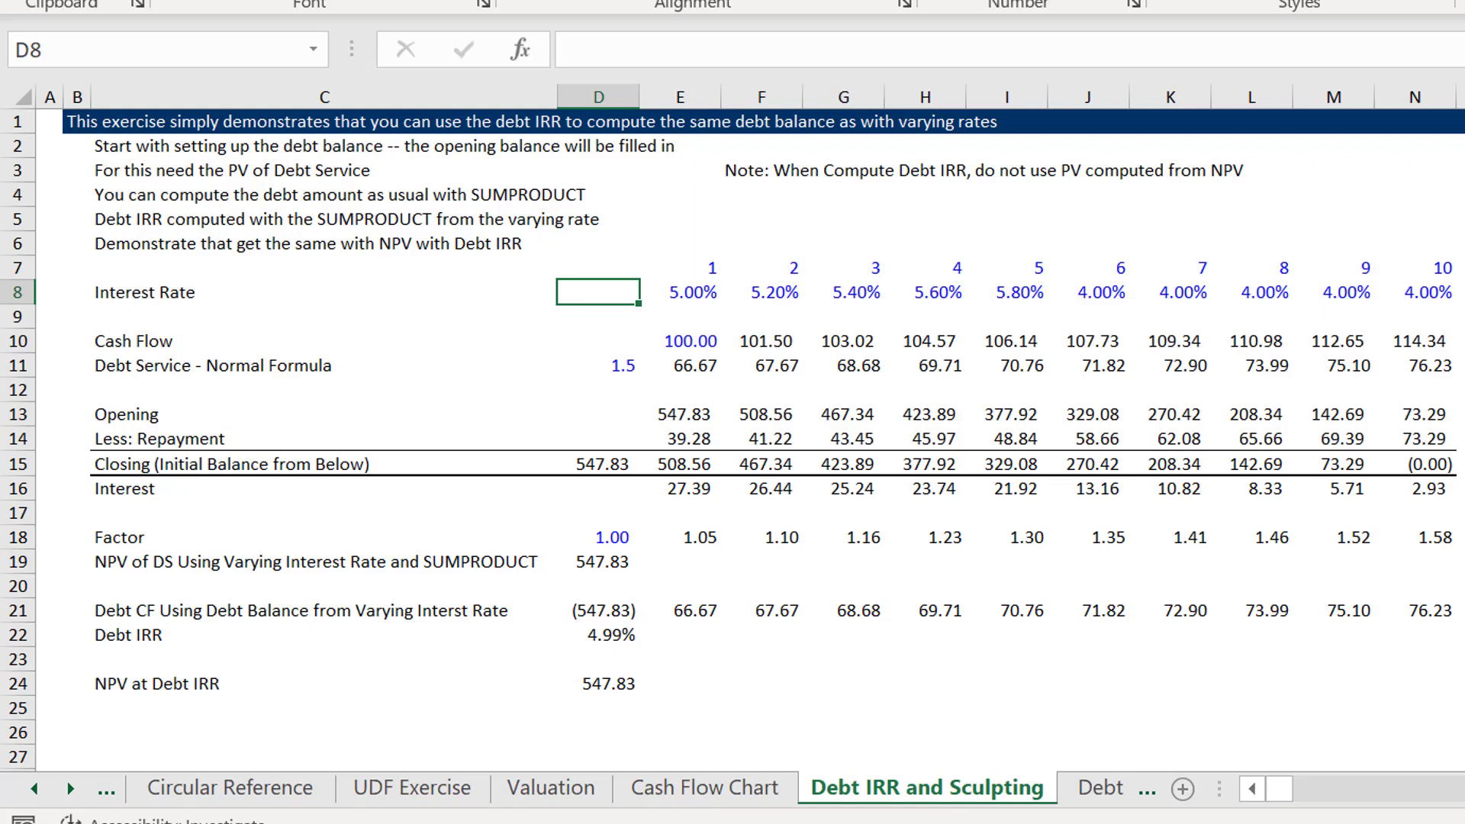
- Enter =E10*1.03 in F10 of the Cash Flow row and copy the formula across to period 10
{"action": "key", "text": "Down"}
{"action": "key", "text": "Down"}
{"action": "key", "text": "Right"}
{"action": "key", "text": "Right"}
{"action": "key", "text": "Left"}
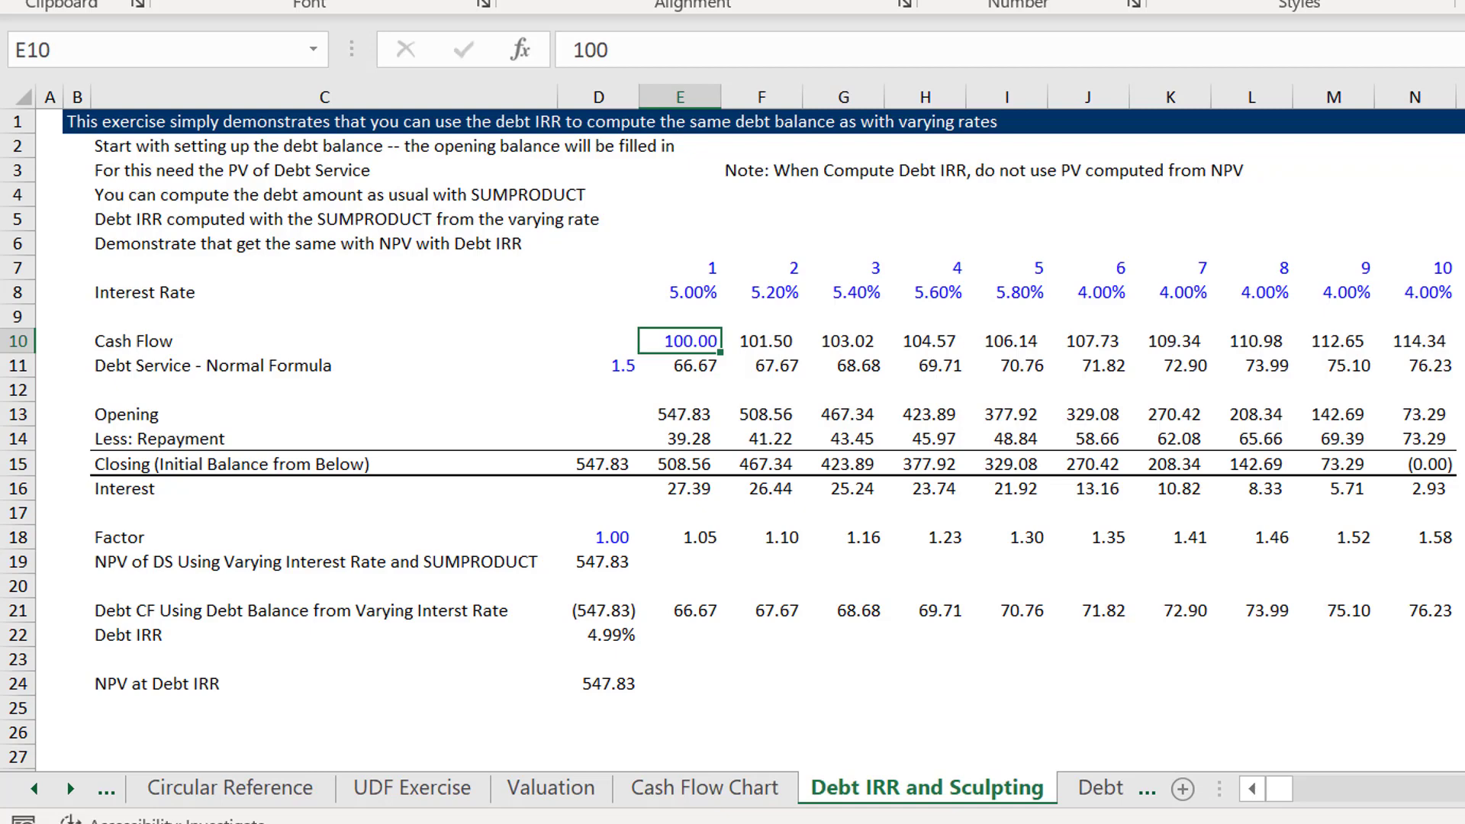
{"action": "key", "text": "Left"}
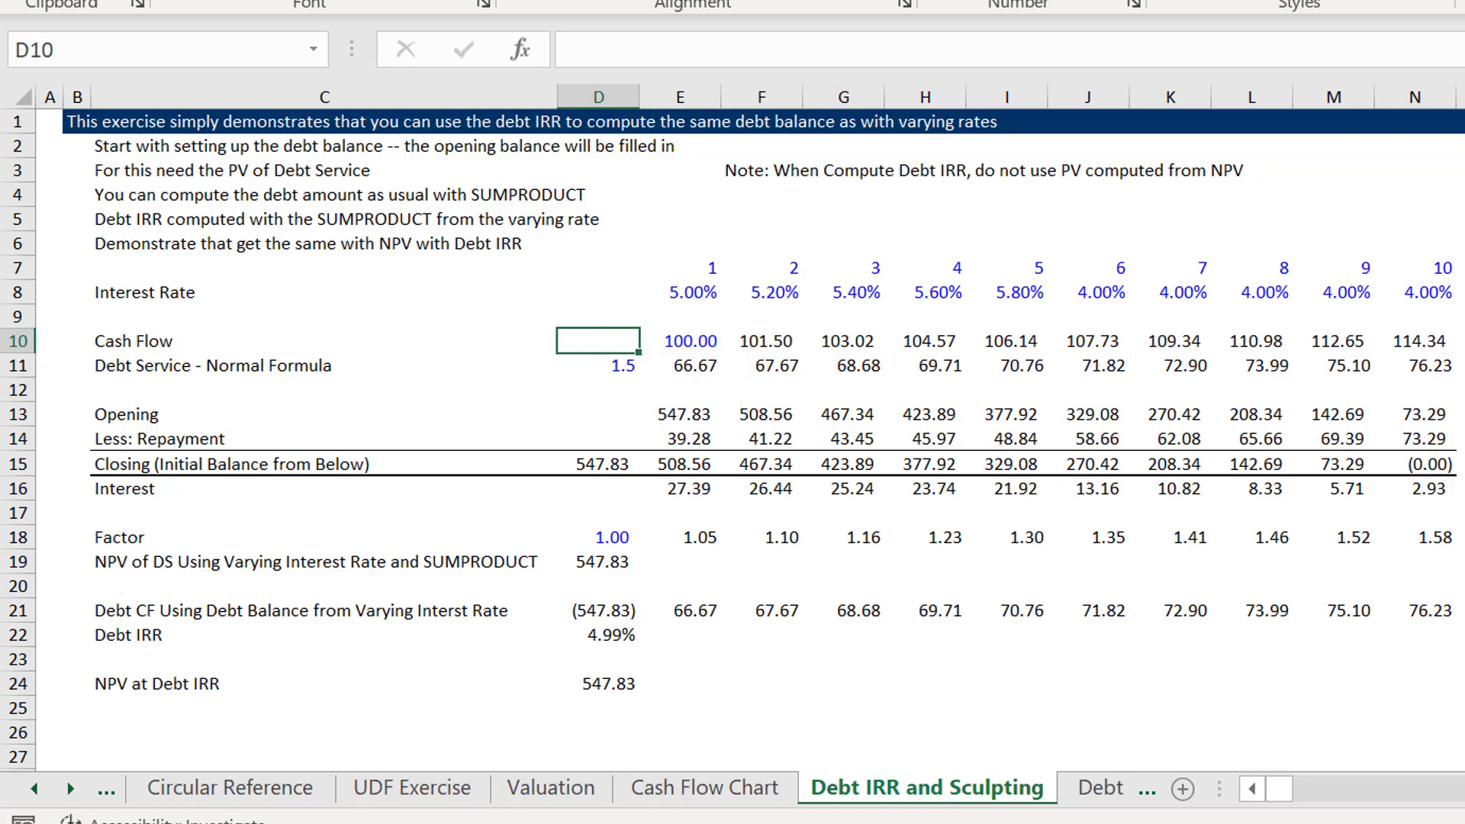
{"action": "key", "text": "Right"}
{"action": "key", "text": "Right"}
{"action": "type", "text": "="}
{"action": "key", "text": "Left"}
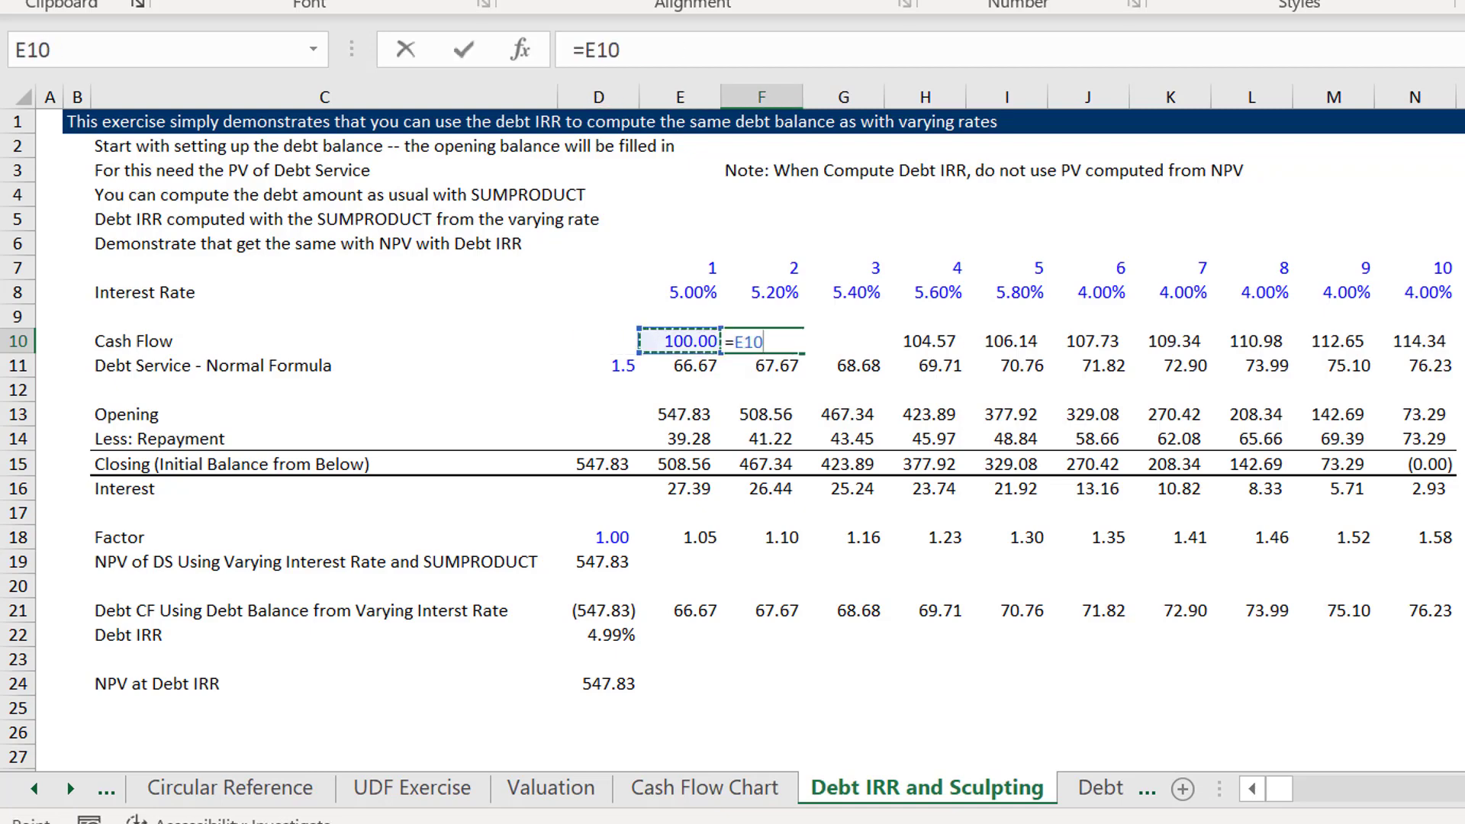
{"action": "type", "text": "*"}
{"action": "type", "text": "1.0"}
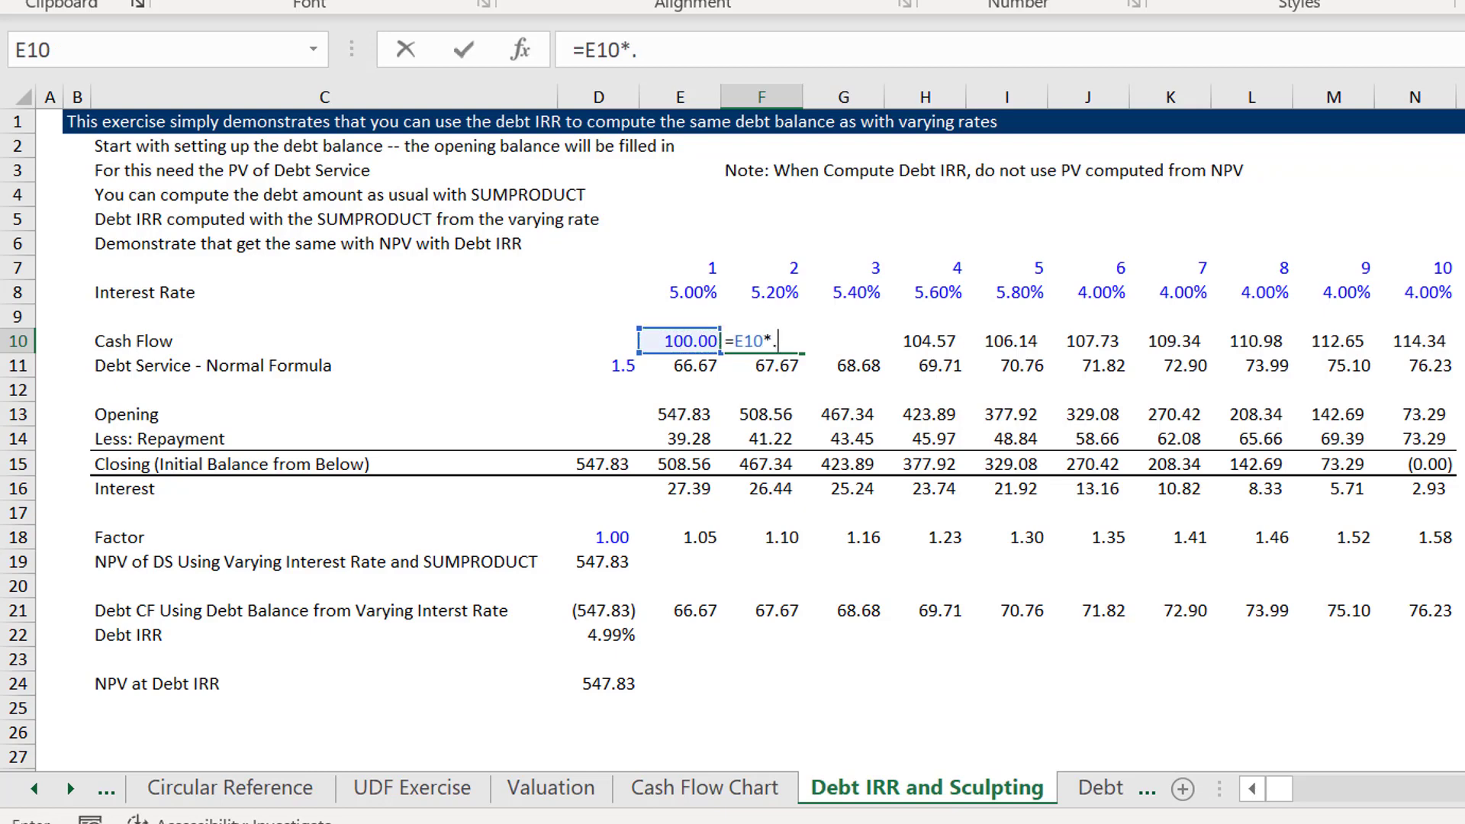
{"action": "type", "text": "3"}
{"action": "key", "text": "Return"}
{"action": "key", "text": "Up"}
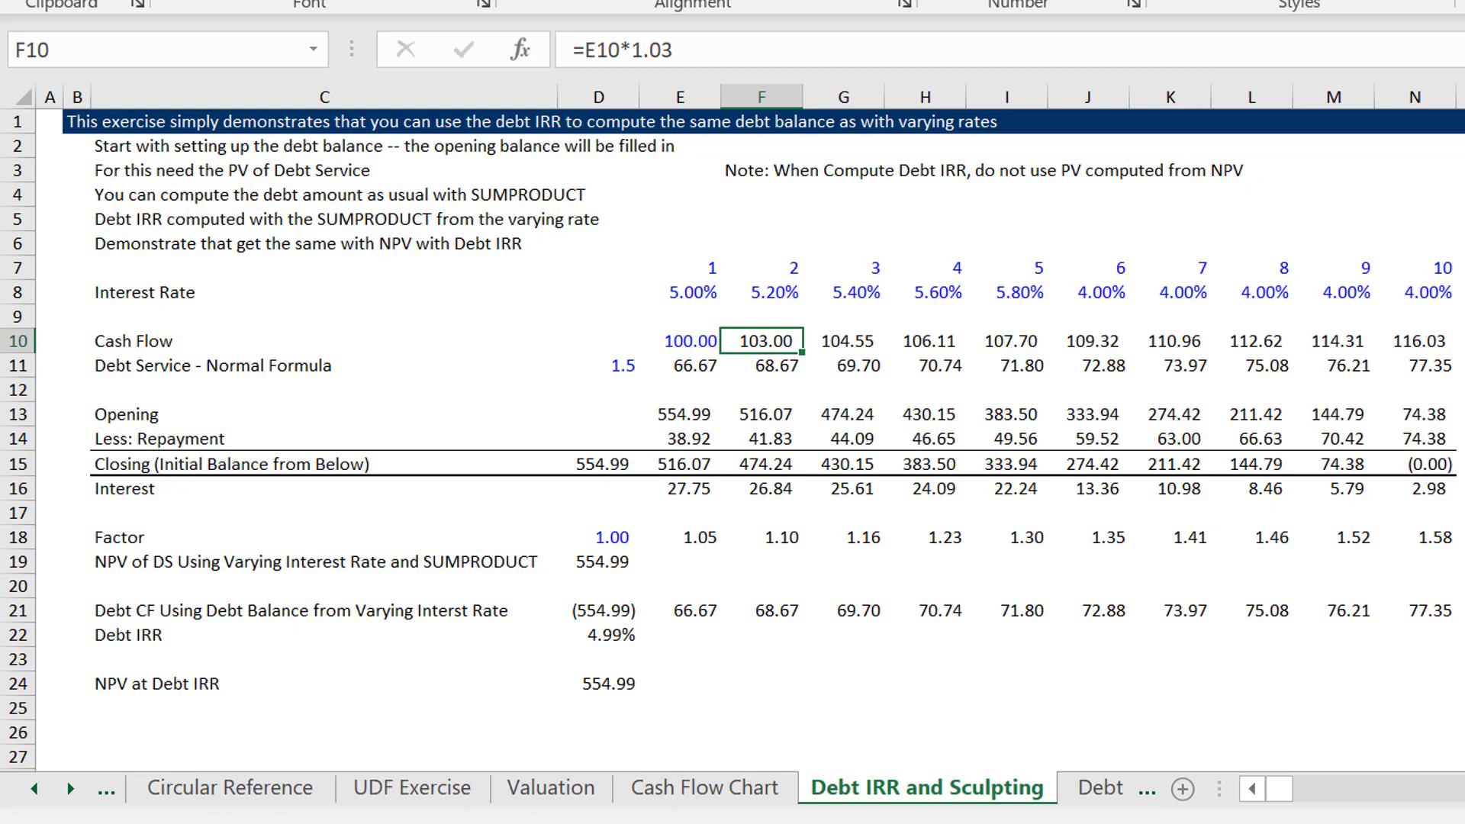
{"action": "key", "text": "ctrl+shift+Right"}
{"action": "key", "text": "ctrl+r"}
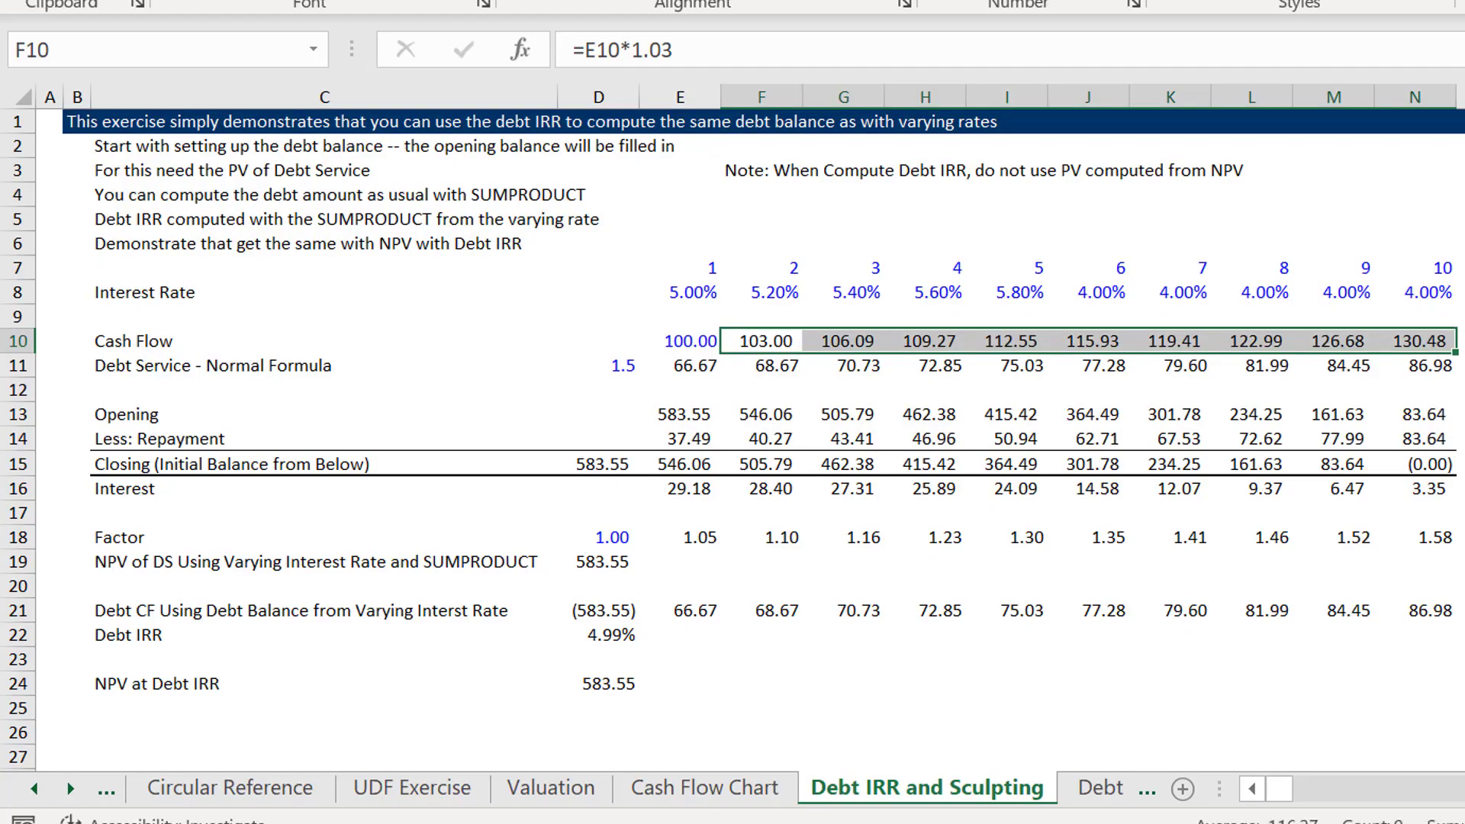
- Set the divisor for the Debt Service - Normal Formula row in D11 to 1.3
{"action": "key", "text": "Left"}
{"action": "key", "text": "Left"}
{"action": "key", "text": "Down"}
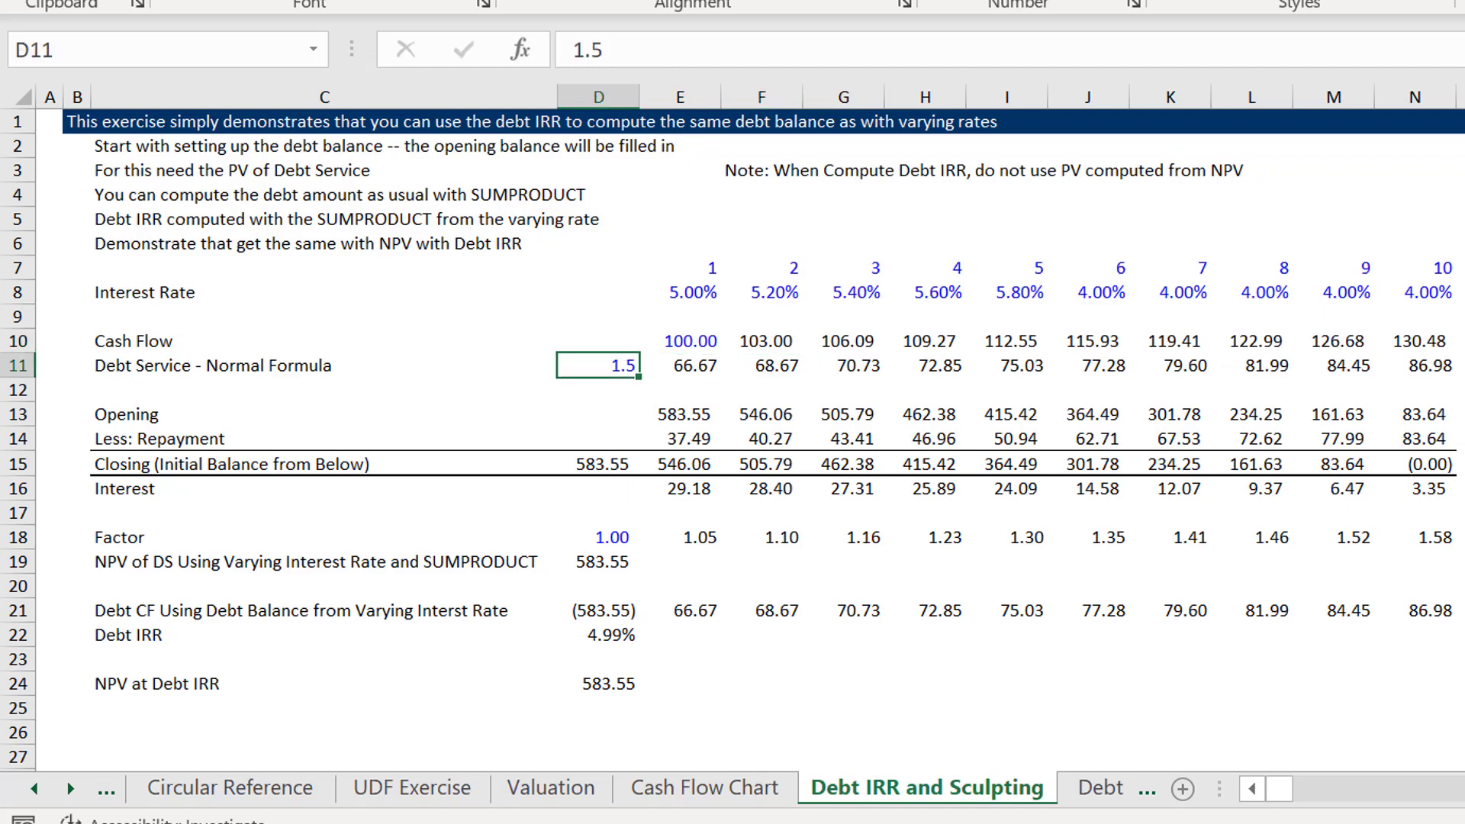
{"action": "key", "text": "Left"}
{"action": "key", "text": "Right"}
{"action": "type", "text": "1.3"}
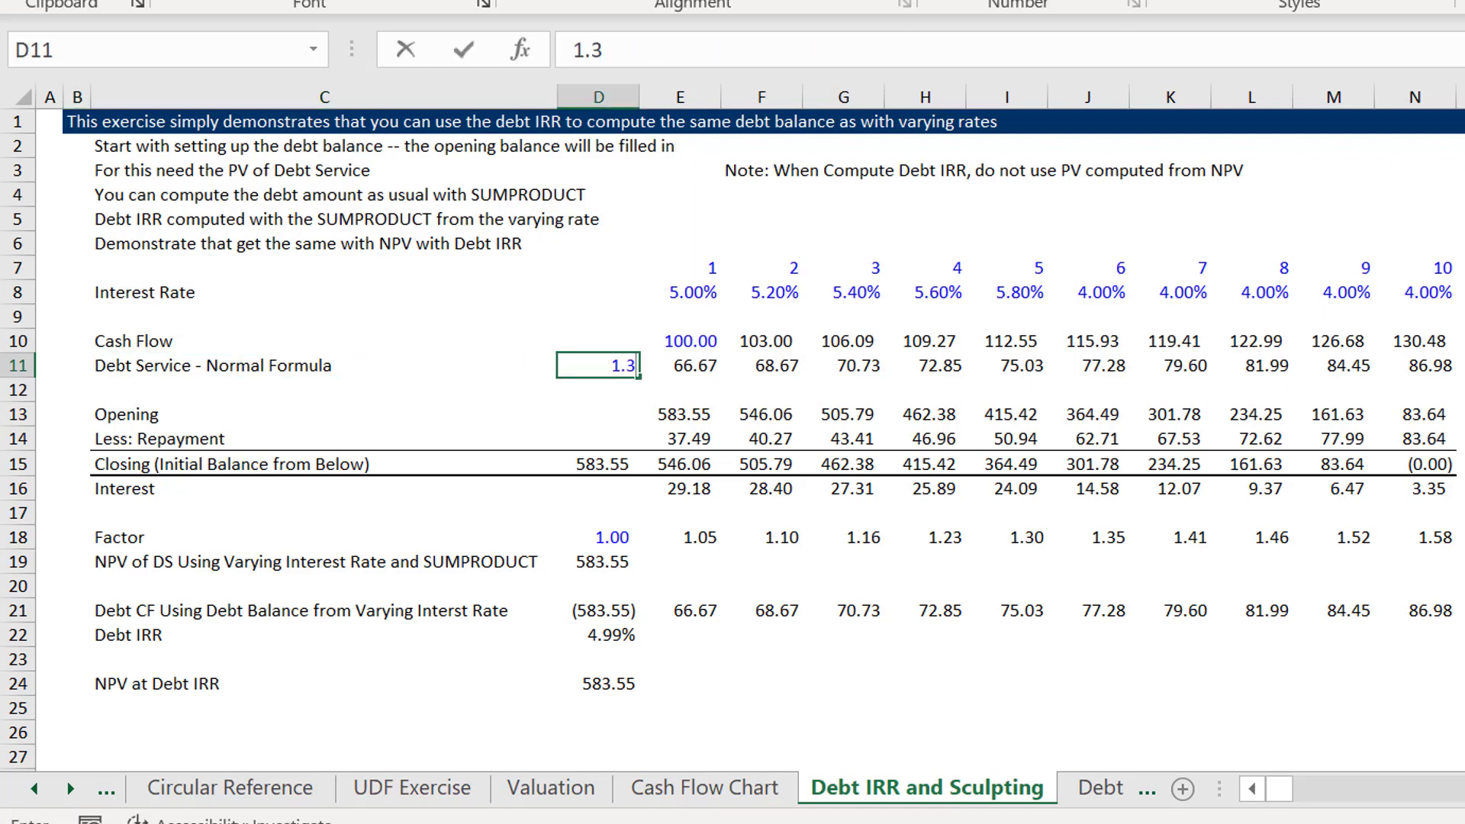
{"action": "key", "text": "Return"}
{"action": "key", "text": "Up"}
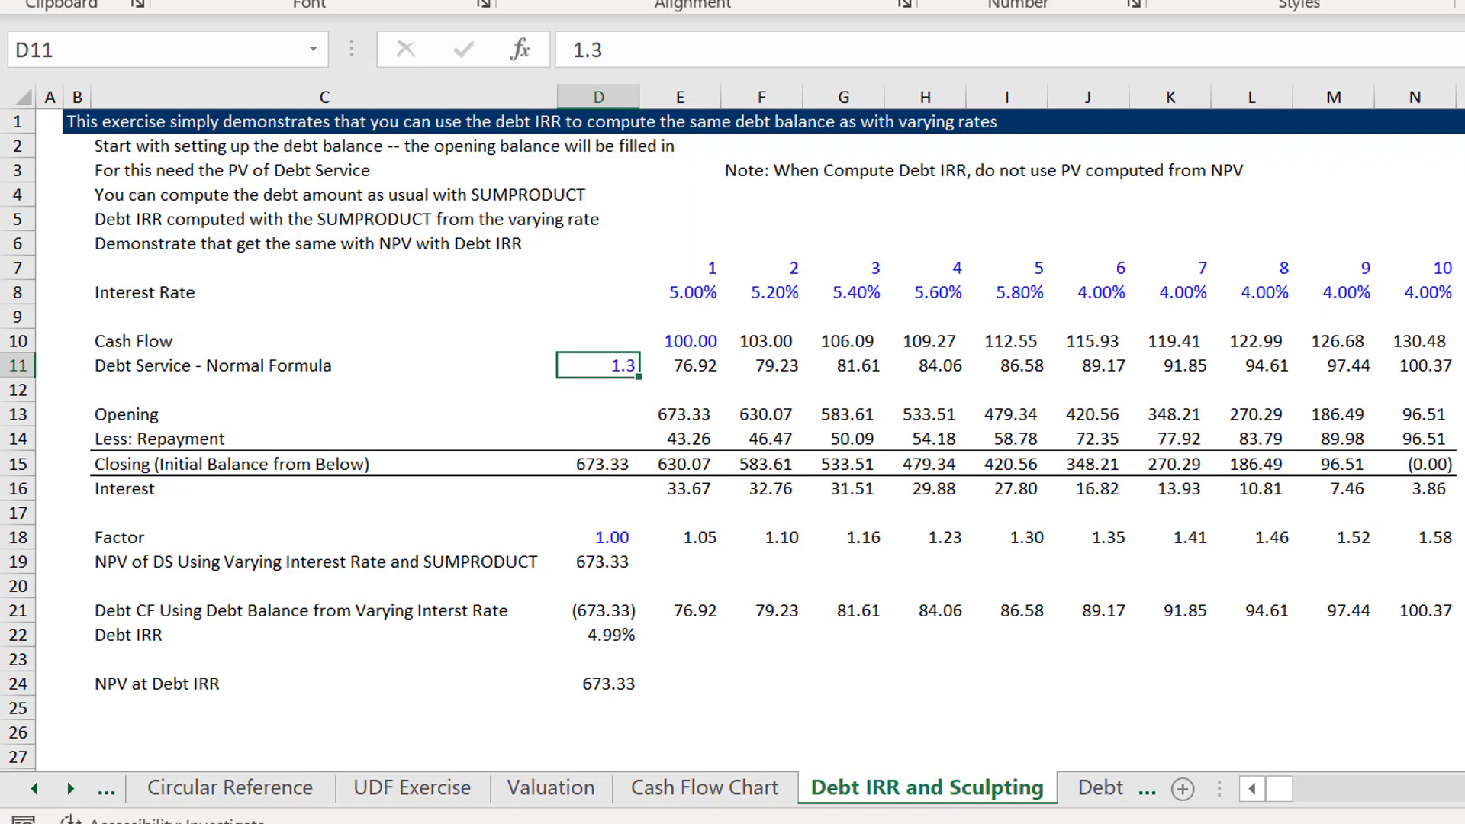
- Examine the debt service formulas across row 11 and the repayment formula in E14
{"action": "key", "text": "Right"}
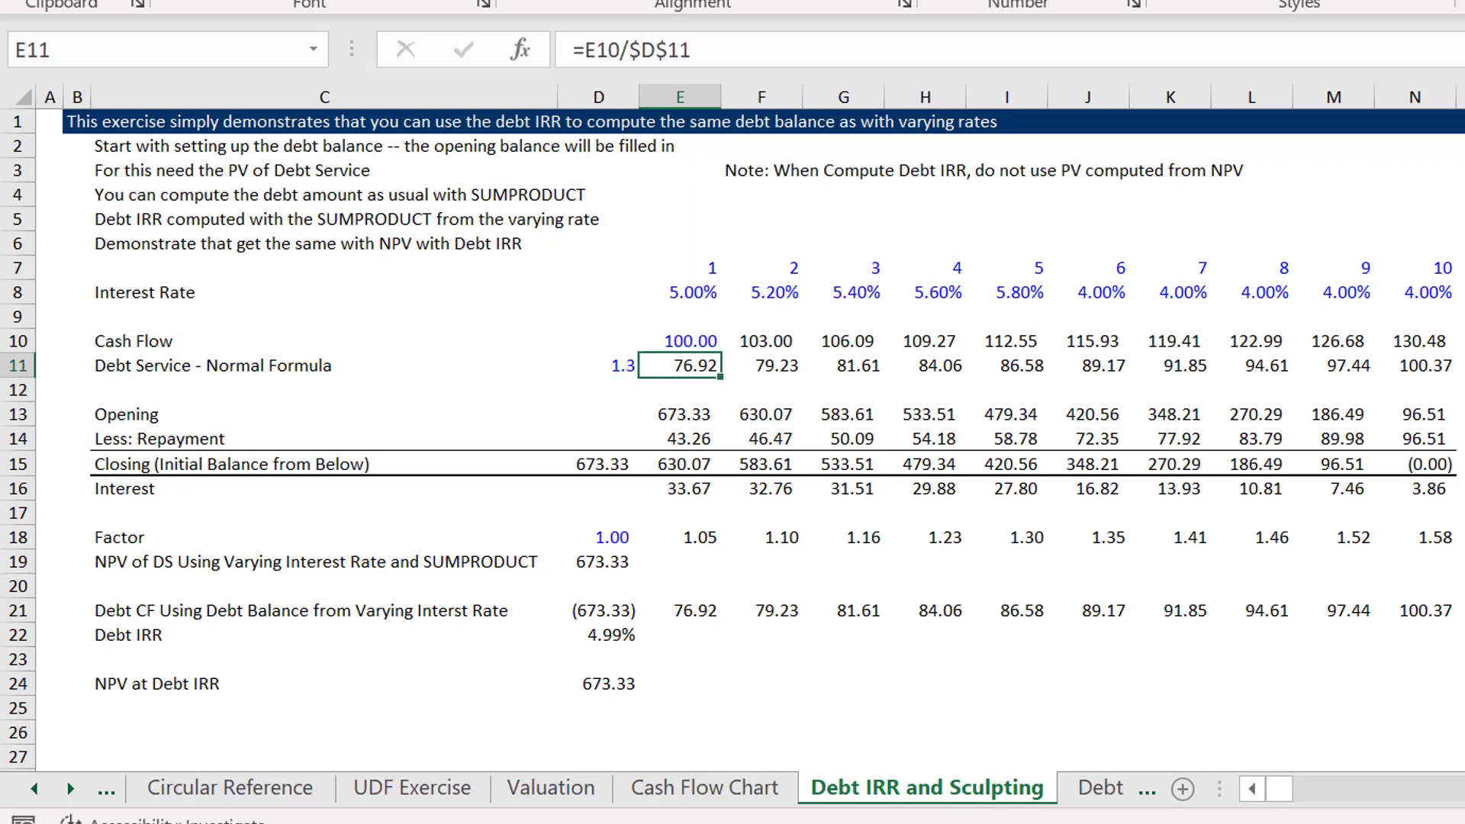
{"action": "key", "text": "F2"}
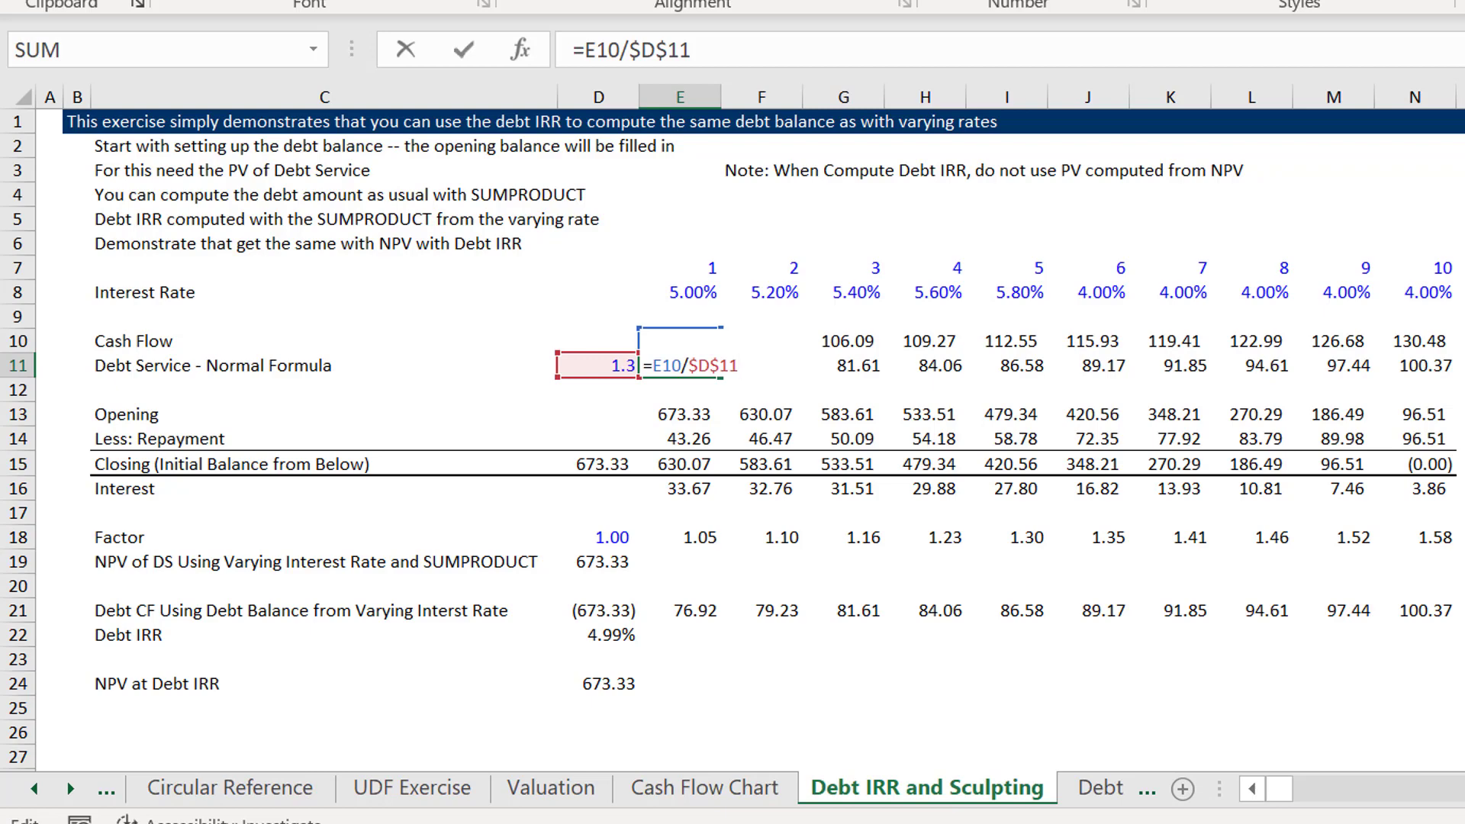
{"action": "key", "text": "Escape"}
{"action": "key", "text": "Right"}
{"action": "key", "text": "Right"}
{"action": "key", "text": "Right"}
{"action": "key", "text": "Right"}
{"action": "key", "text": "Right"}
{"action": "key", "text": "Right"}
{"action": "key", "text": "Right"}
{"action": "key", "text": "Right"}
{"action": "key", "text": "Right"}
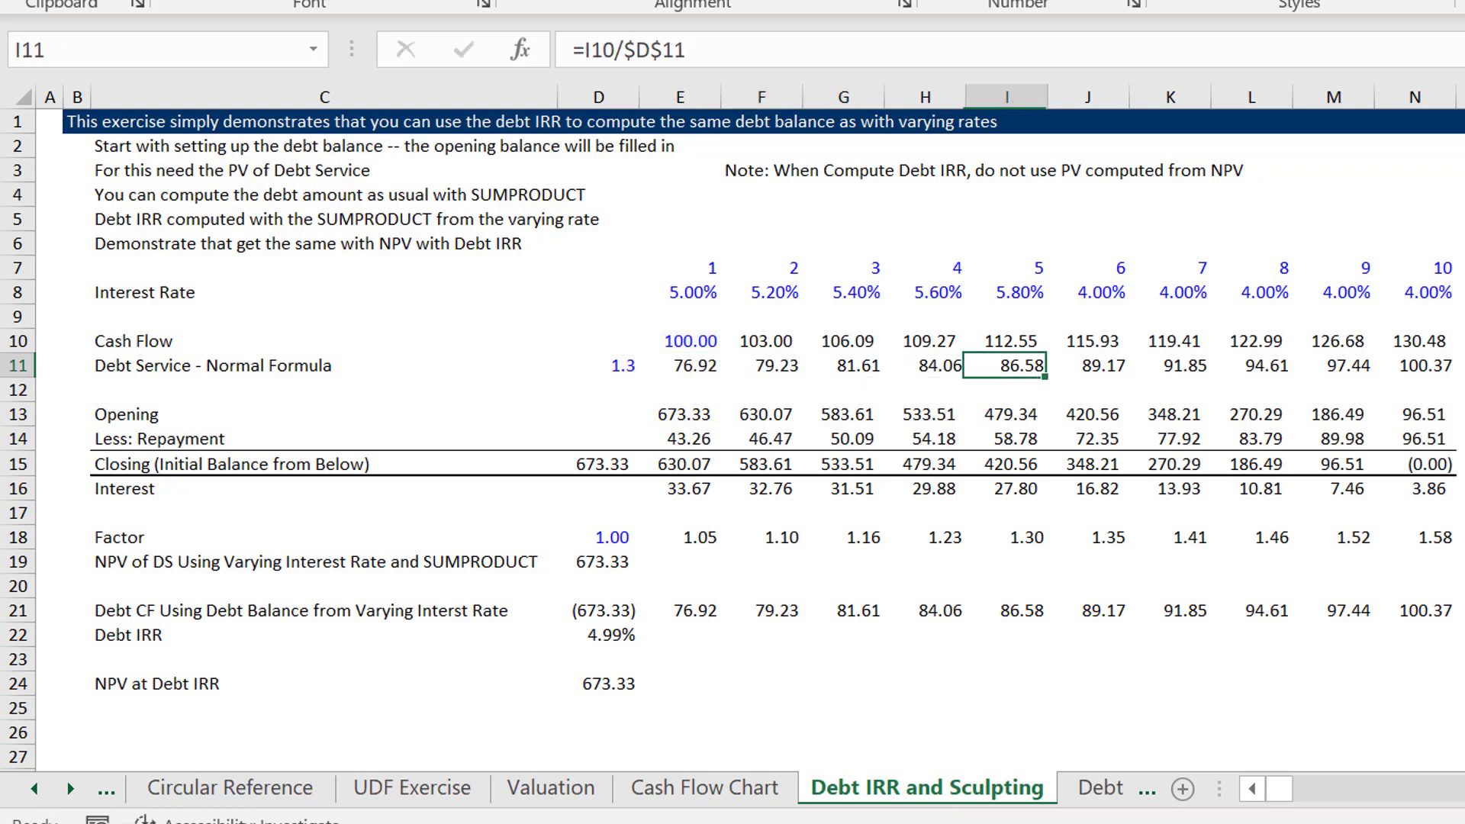
{"action": "key", "text": "Left"}
{"action": "key", "text": "Left"}
{"action": "key", "text": "Left"}
{"action": "key", "text": "Left"}
{"action": "key", "text": "Left"}
{"action": "key", "text": "Left"}
{"action": "key", "text": "Left"}
{"action": "key", "text": "Left"}
{"action": "key", "text": "Left"}
{"action": "key", "text": "Left"}
{"action": "key", "text": "Left"}
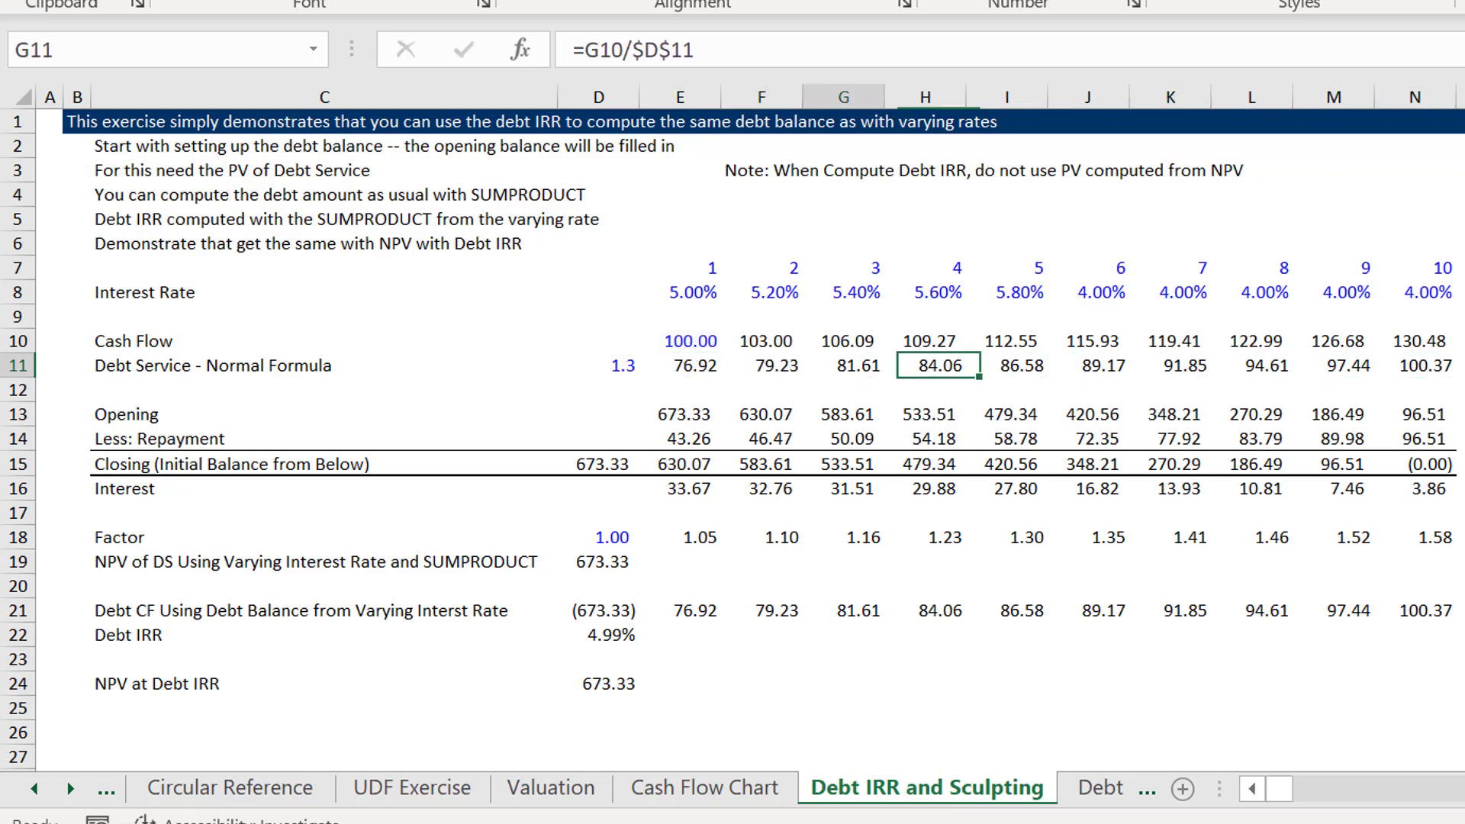
{"action": "key", "text": "Right"}
{"action": "key", "text": "Right"}
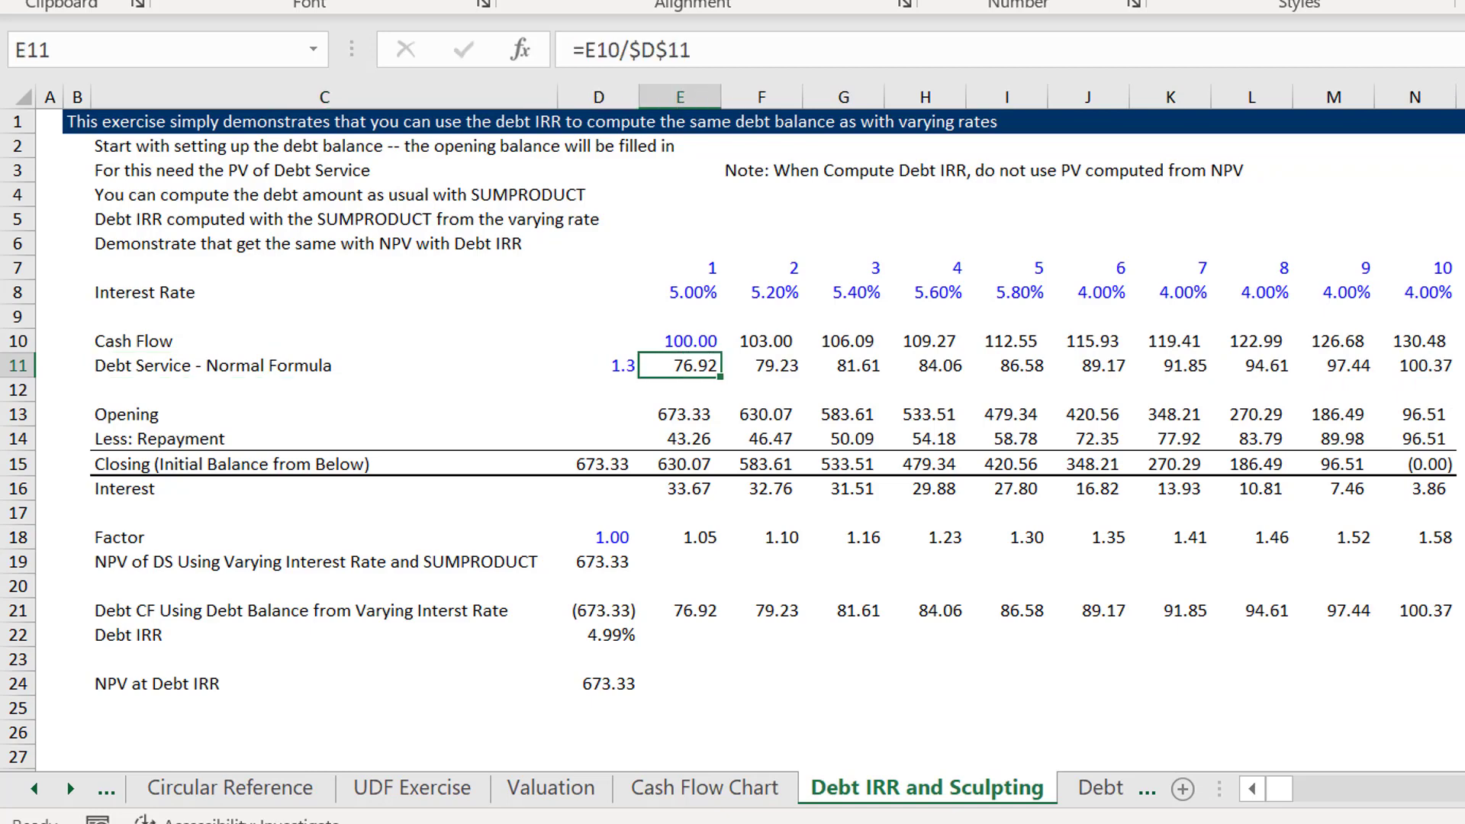
{"action": "key", "text": "F2"}
{"action": "key", "text": "Escape"}
{"action": "key", "text": "Down"}
{"action": "key", "text": "Down"}
{"action": "key", "text": "Down"}
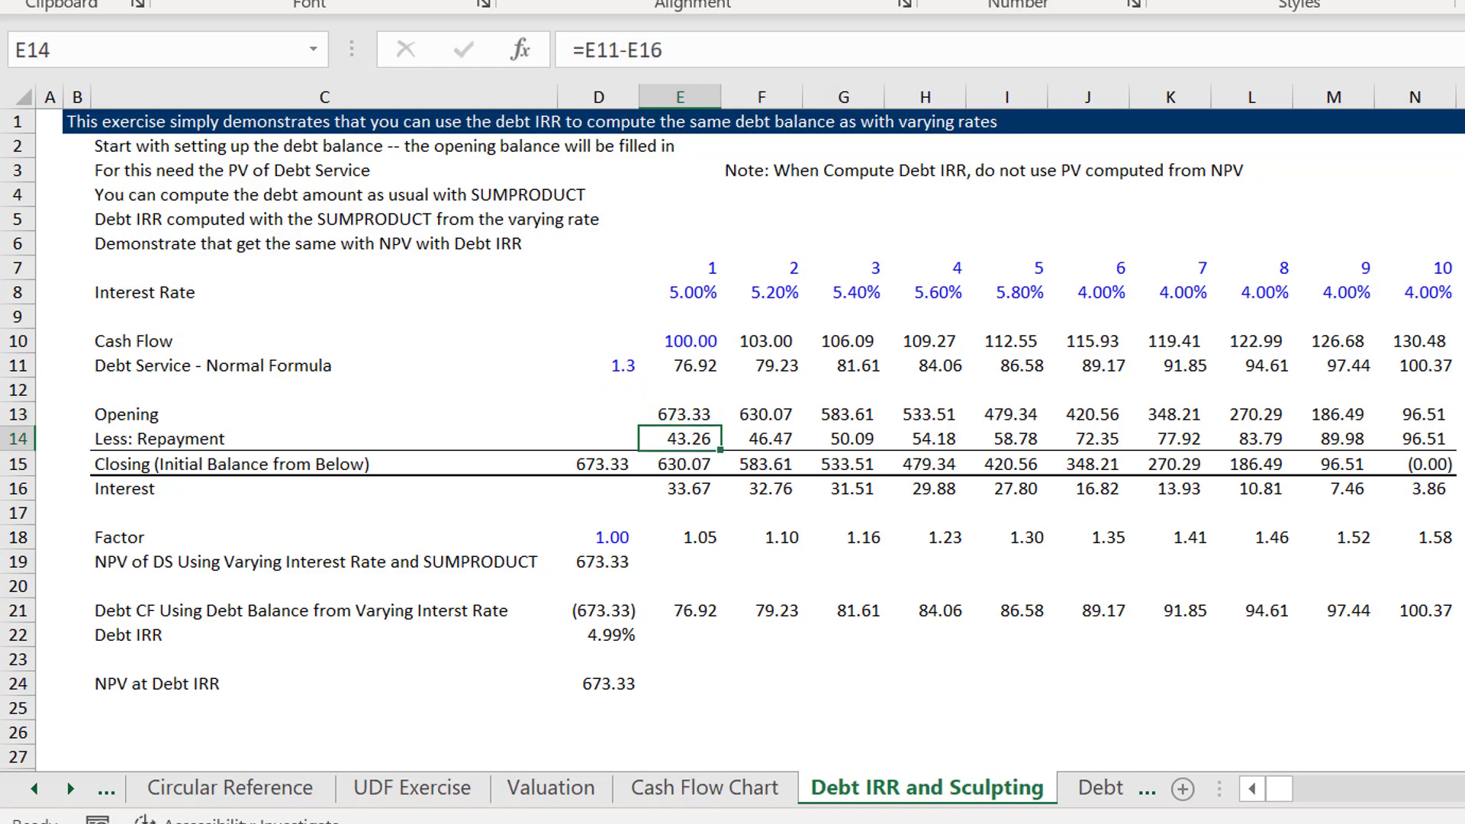
{"action": "key", "text": "Up"}
{"action": "key", "text": "Up"}
{"action": "key", "text": "Up"}
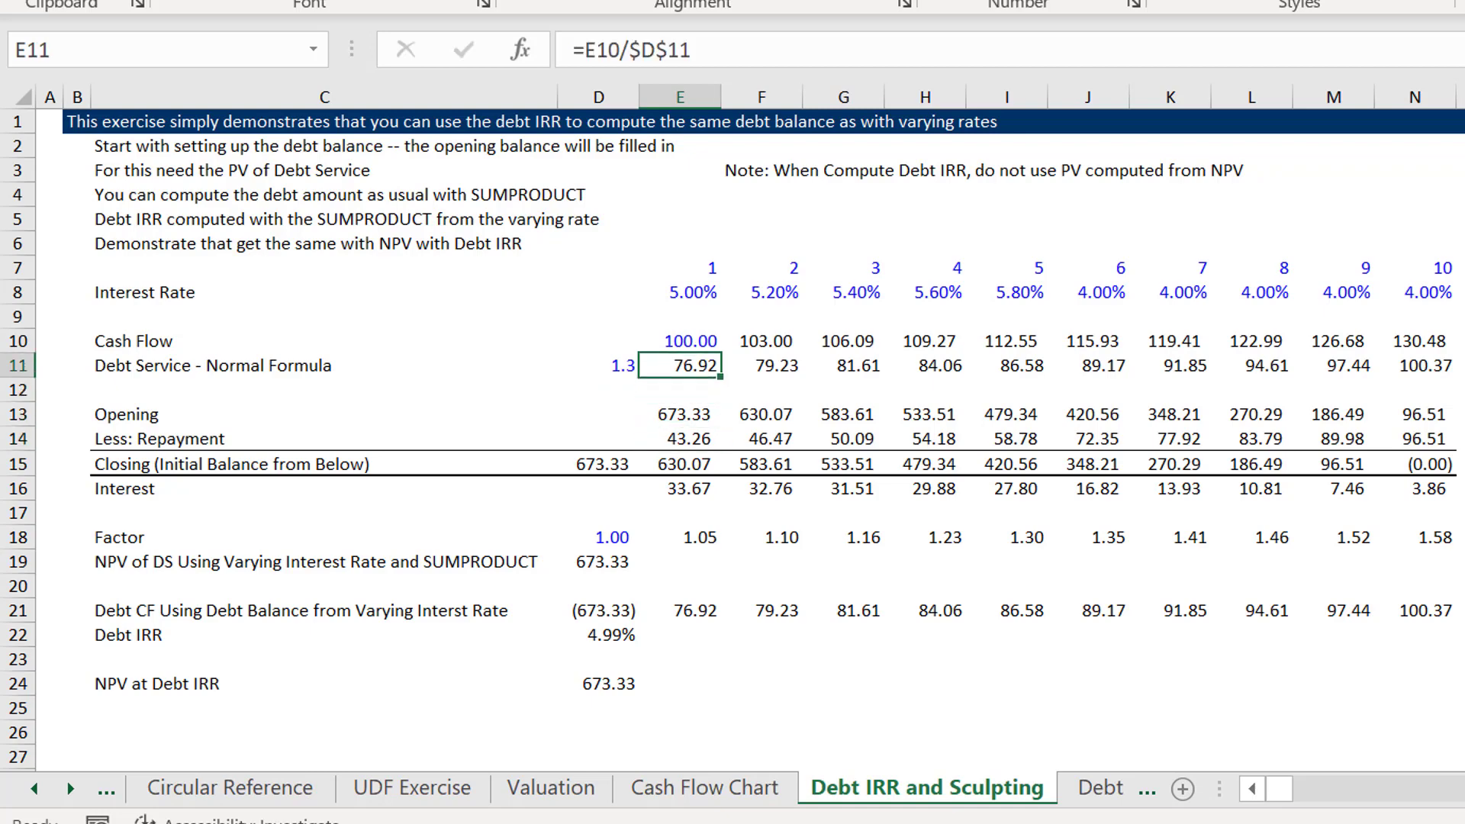
- Try 5% as the period 6 interest rate in J8, and then set it to 7%
{"action": "key", "text": "Up"}
{"action": "key", "text": "Up"}
{"action": "key", "text": "Up"}
{"action": "key", "text": "Right"}
{"action": "key", "text": "Right"}
{"action": "key", "text": "Right"}
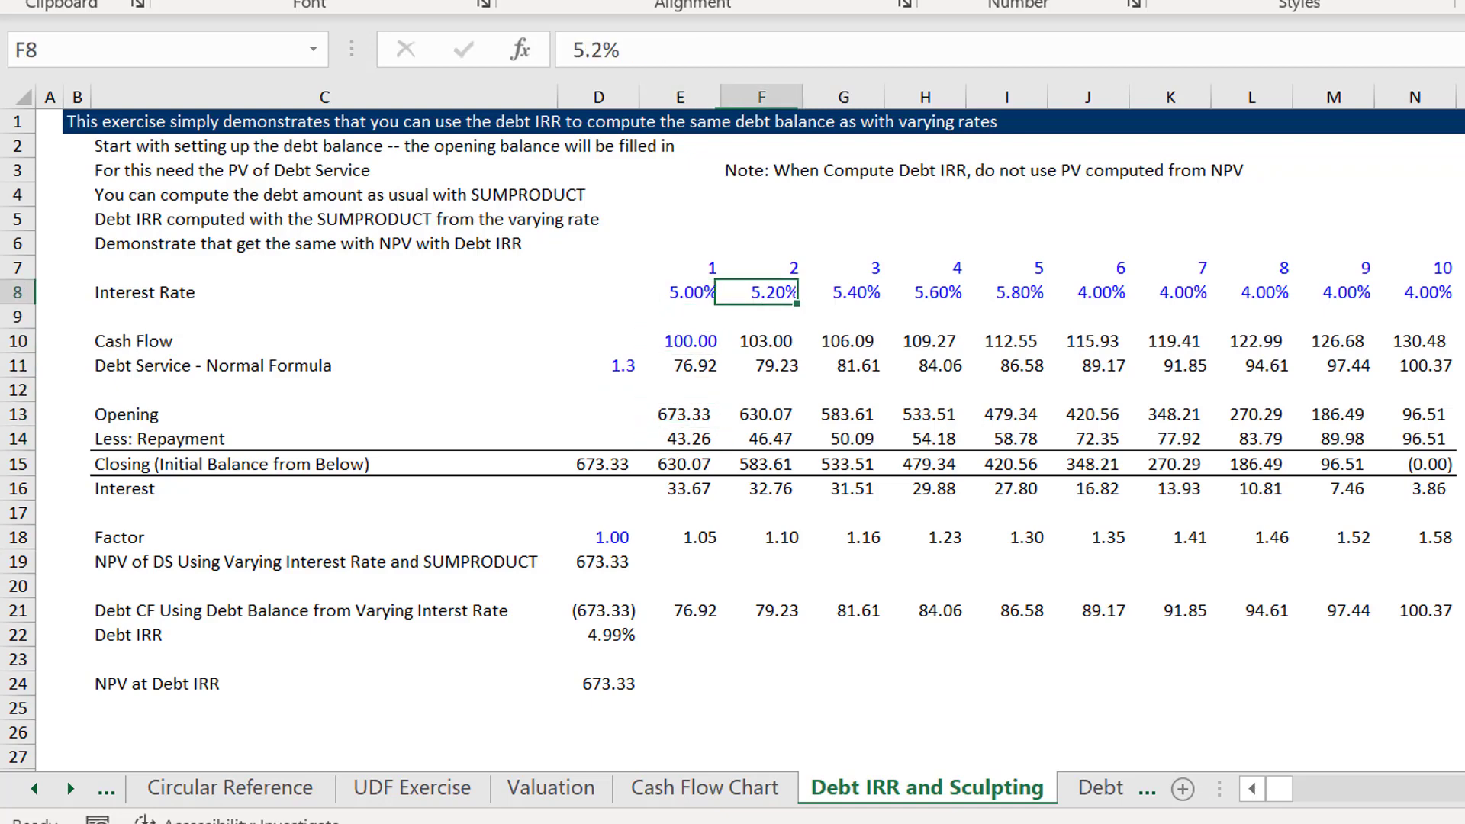
{"action": "key", "text": "Right"}
{"action": "key", "text": "Right"}
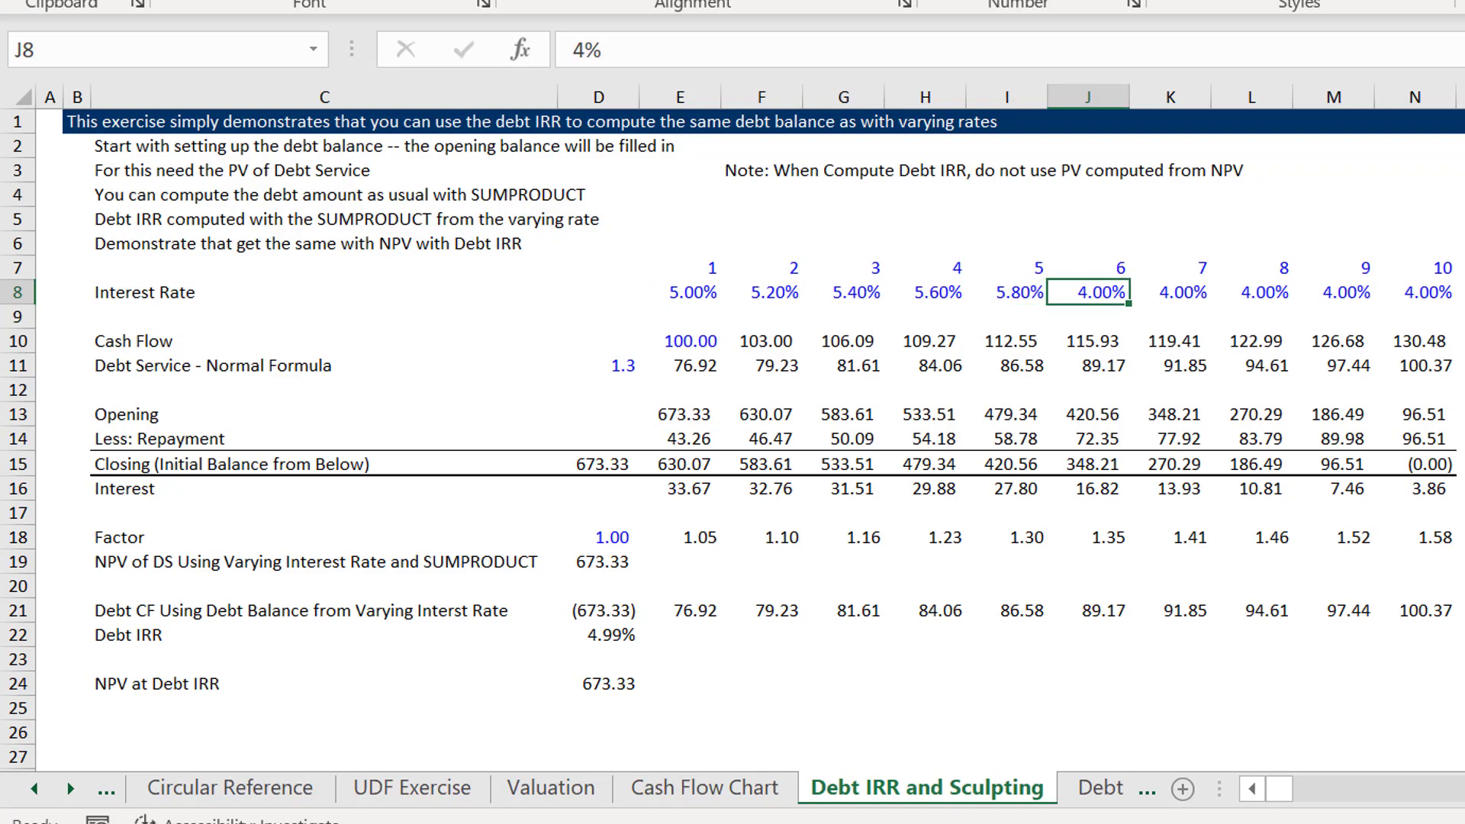
{"action": "type", "text": "5%"}
{"action": "key", "text": "Return"}
{"action": "key", "text": "Up"}
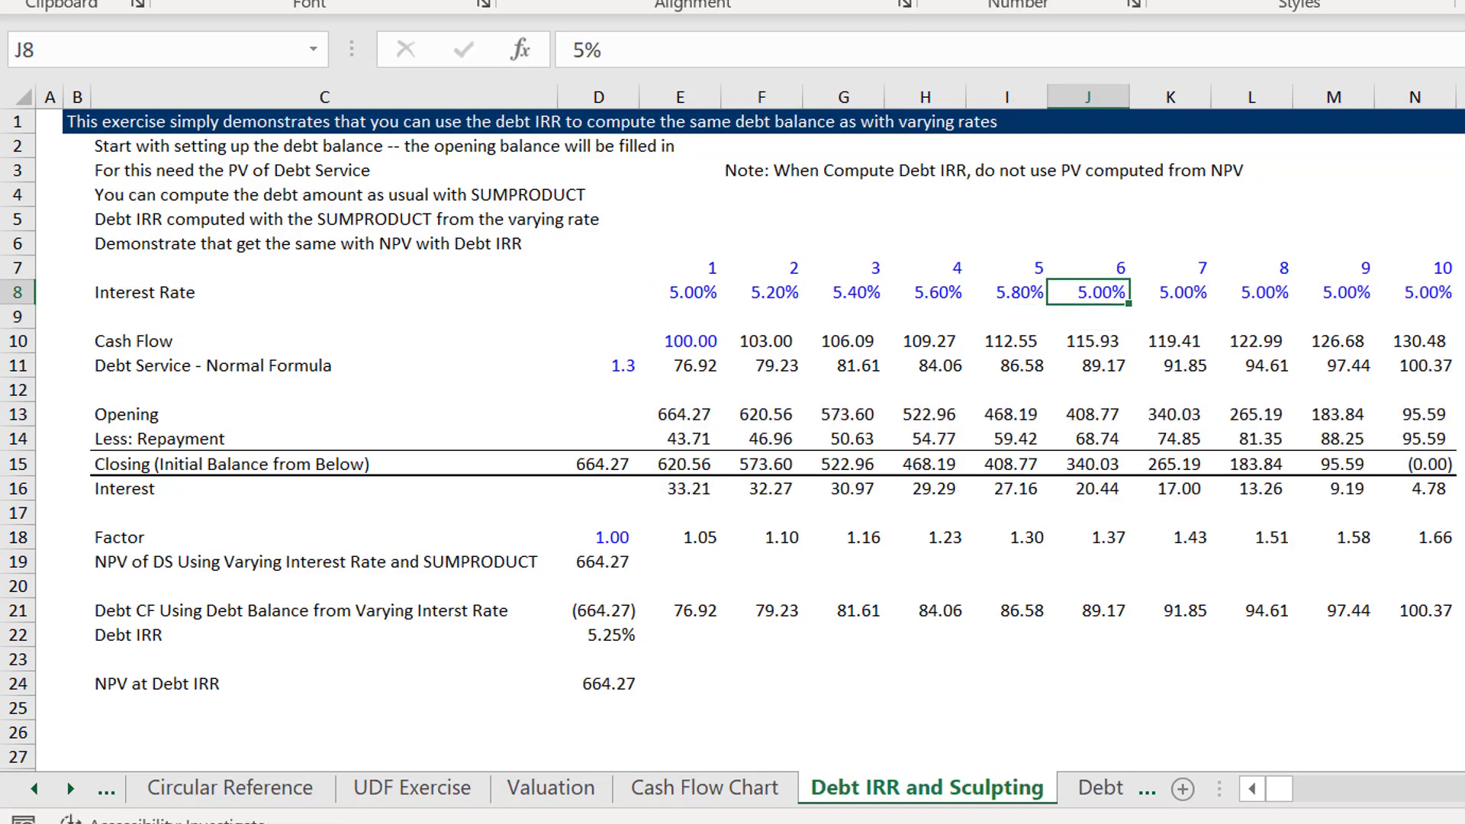
{"action": "type", "text": "7%"}
{"action": "key", "text": "Return"}
{"action": "key", "text": "F2"}
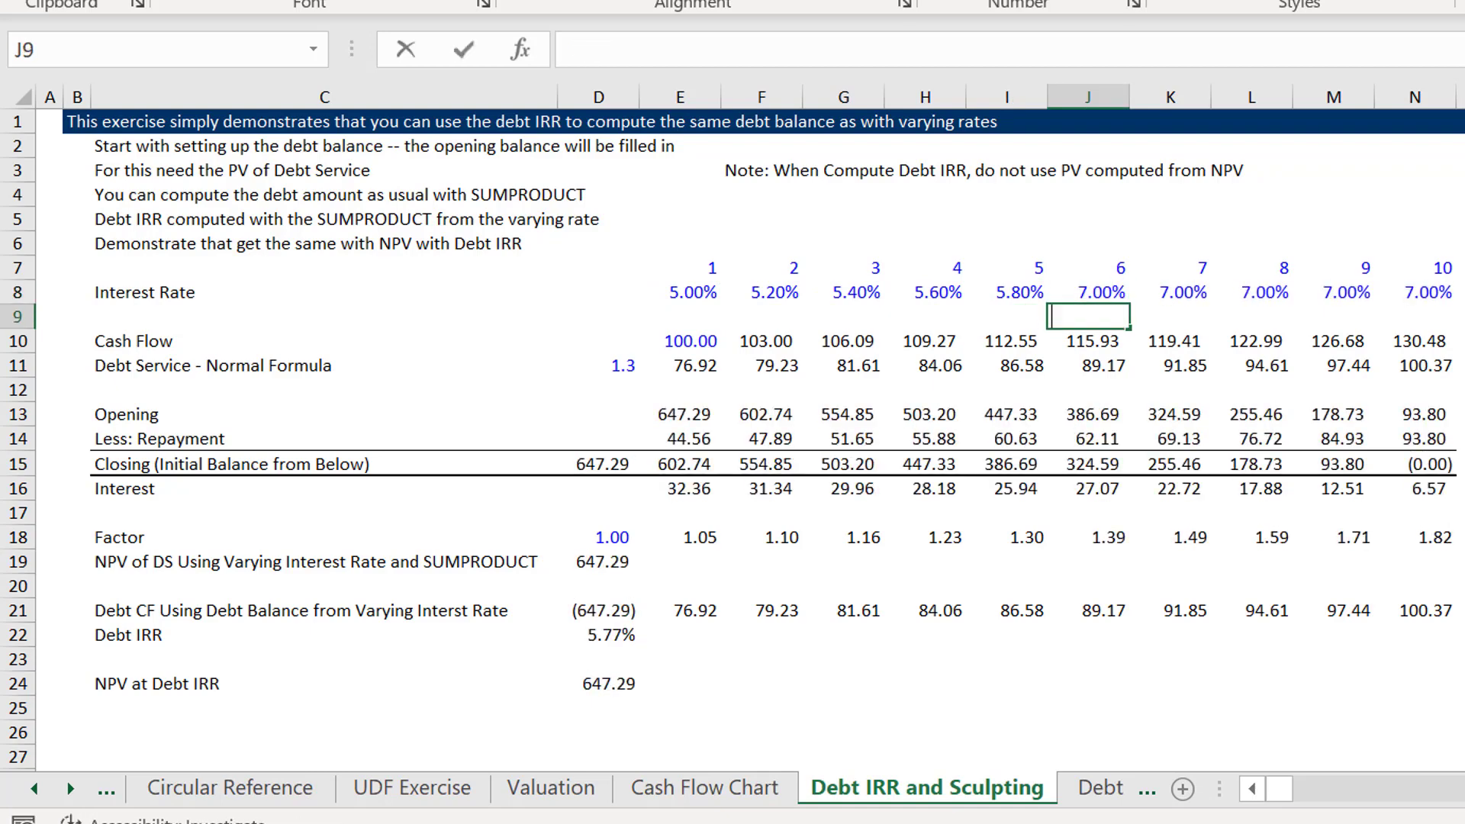
{"action": "type", "text": "4"}
{"action": "key", "text": "Return"}
{"action": "key", "text": "Up"}
{"action": "key", "text": "Delete"}
- Review the opening balance formulas and follow the Closing row from the initial balance in D15 to period 10
{"action": "key", "text": "Up"}
{"action": "key", "text": "Down"}
{"action": "key", "text": "Down"}
{"action": "key", "text": "Down"}
{"action": "key", "text": "Down"}
{"action": "key", "text": "Down"}
{"action": "key", "text": "Down"}
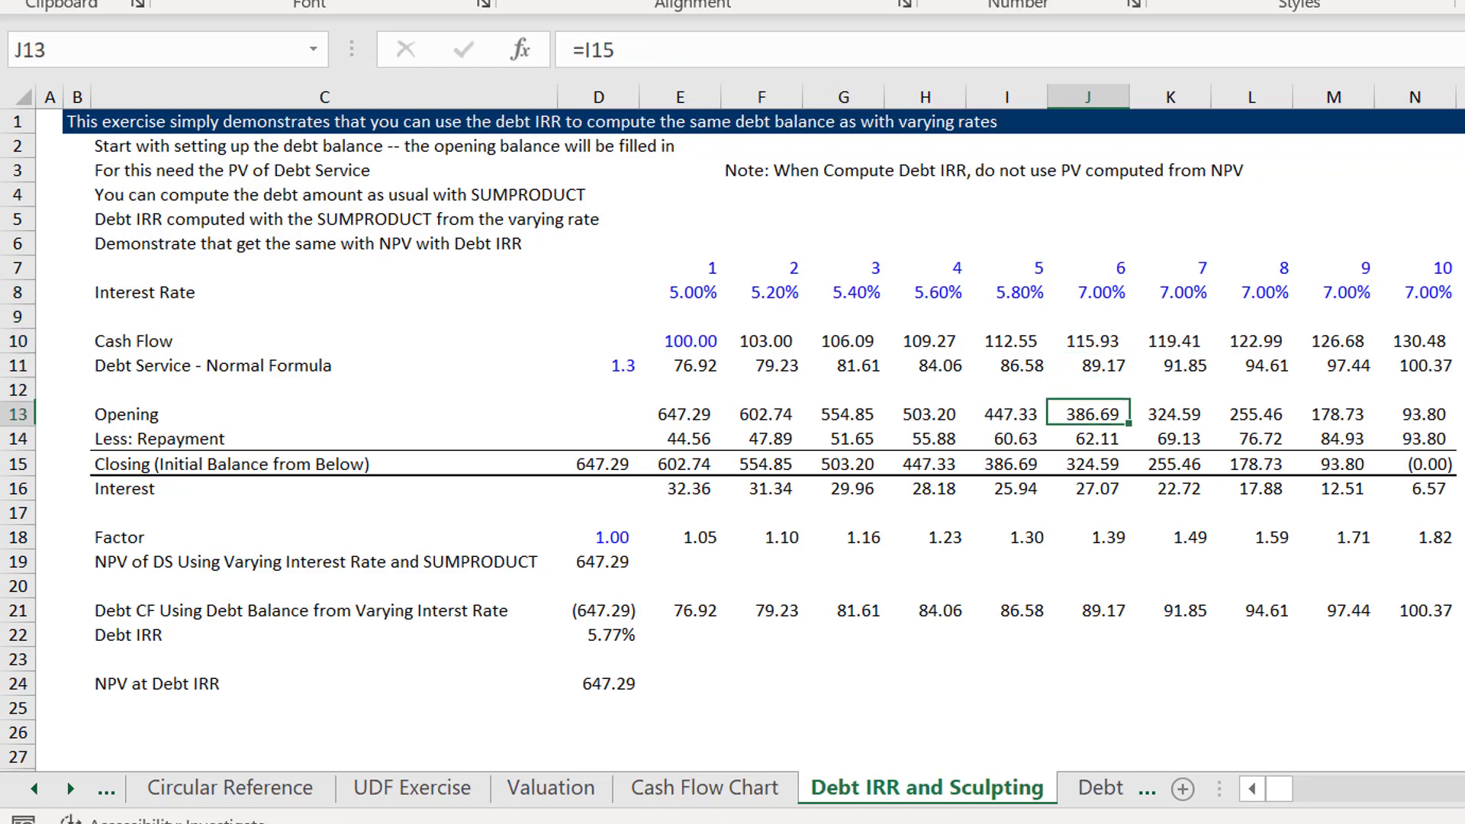
{"action": "key", "text": "Left"}
{"action": "key", "text": "Left"}
{"action": "key", "text": "Left"}
{"action": "key", "text": "Left"}
{"action": "key", "text": "Left"}
{"action": "key", "text": "Down"}
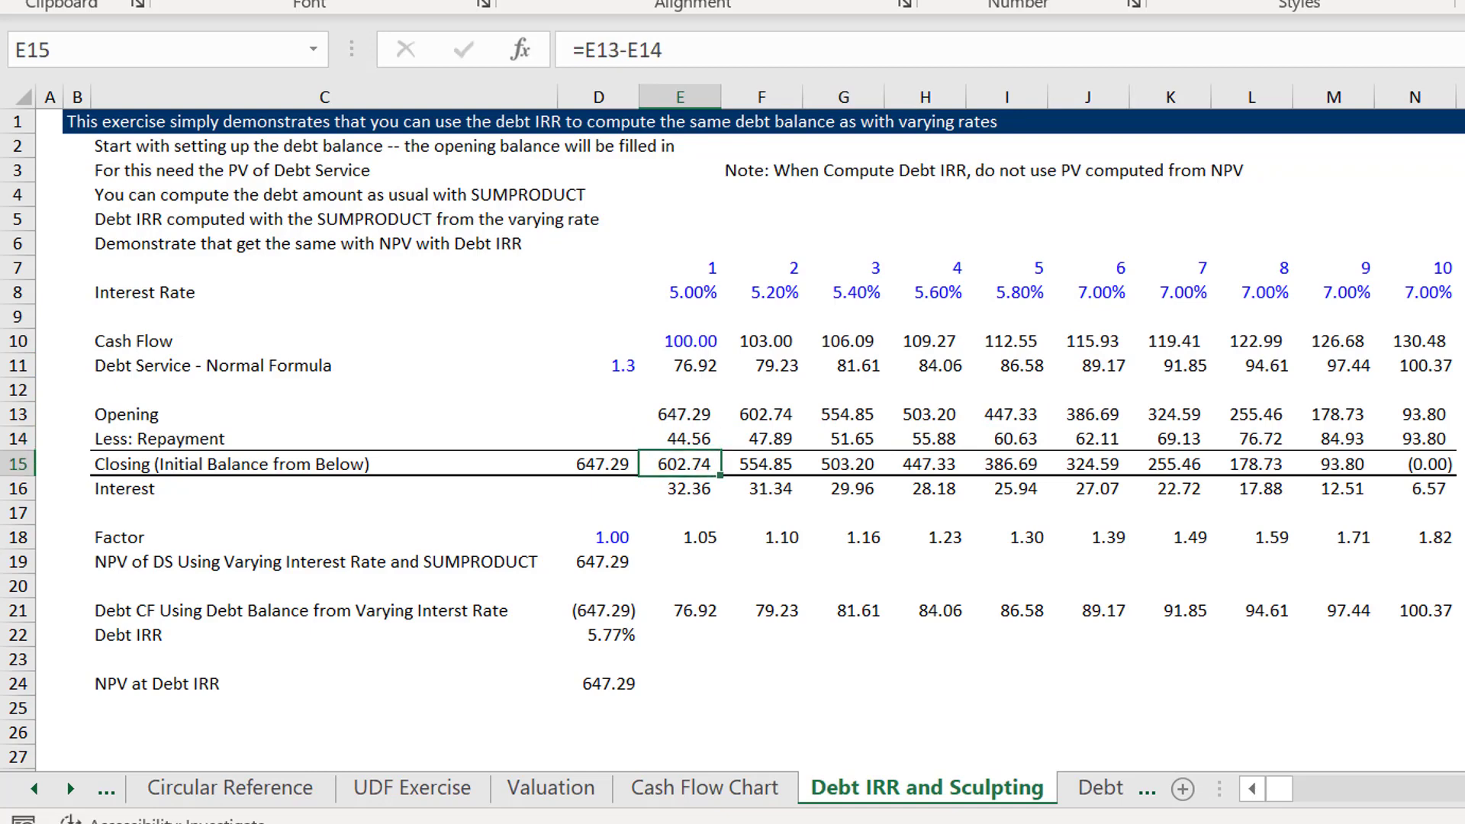
{"action": "key", "text": "Left"}
{"action": "key", "text": "Right"}
{"action": "key", "text": "Right"}
{"action": "key", "text": "Right"}
{"action": "key", "text": "Right"}
{"action": "key", "text": "Right"}
{"action": "key", "text": "Right"}
{"action": "key", "text": "Right"}
{"action": "key", "text": "Right"}
{"action": "key", "text": "Right"}
{"action": "key", "text": "Right"}
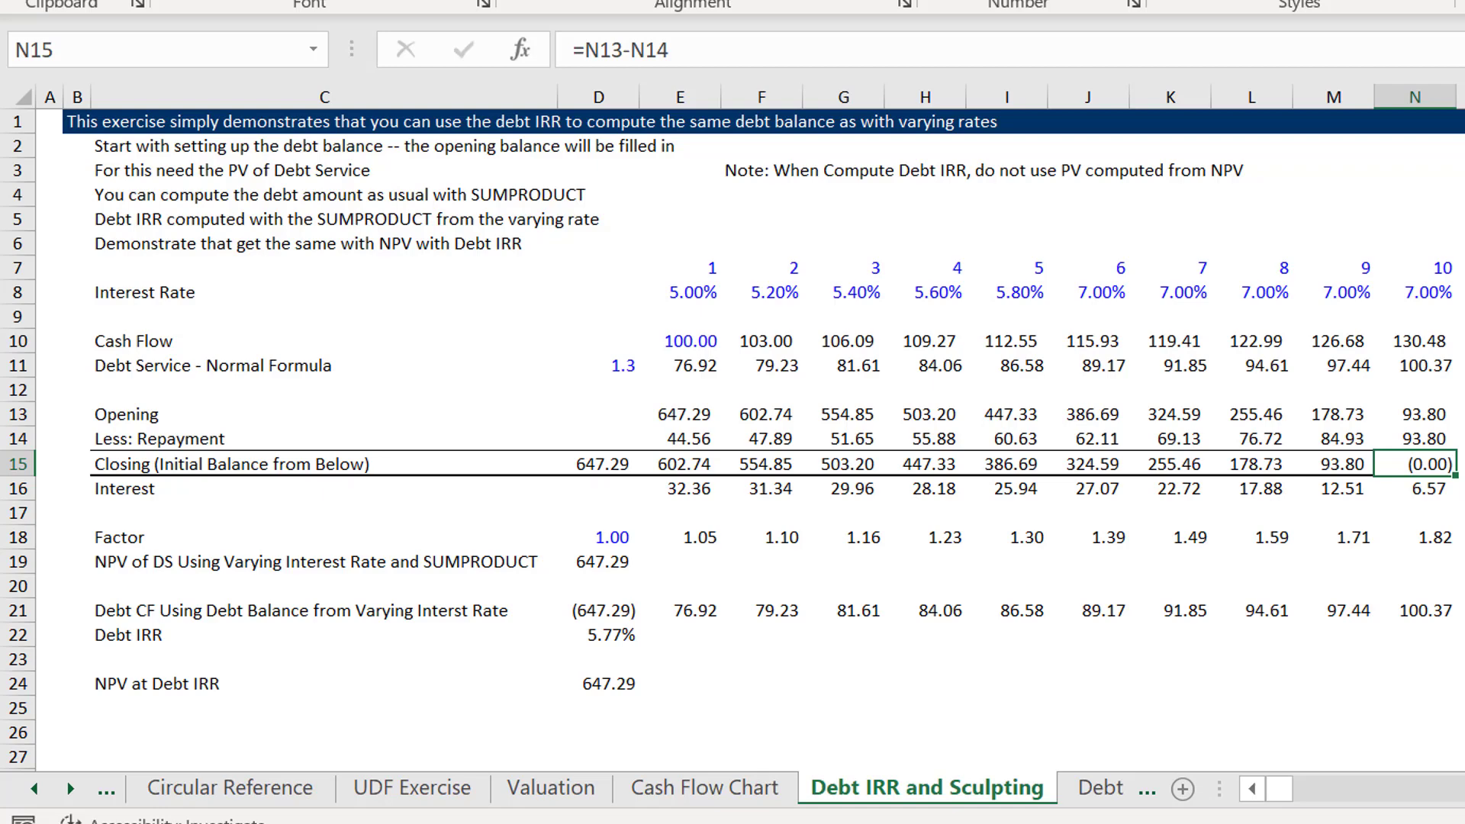
- Examine how the Interest row computes interest from the opening balance and interest rate in each period
{"action": "key", "text": "Left"}
{"action": "key", "text": "Left"}
{"action": "key", "text": "Left"}
{"action": "key", "text": "Left"}
{"action": "key", "text": "Down"}
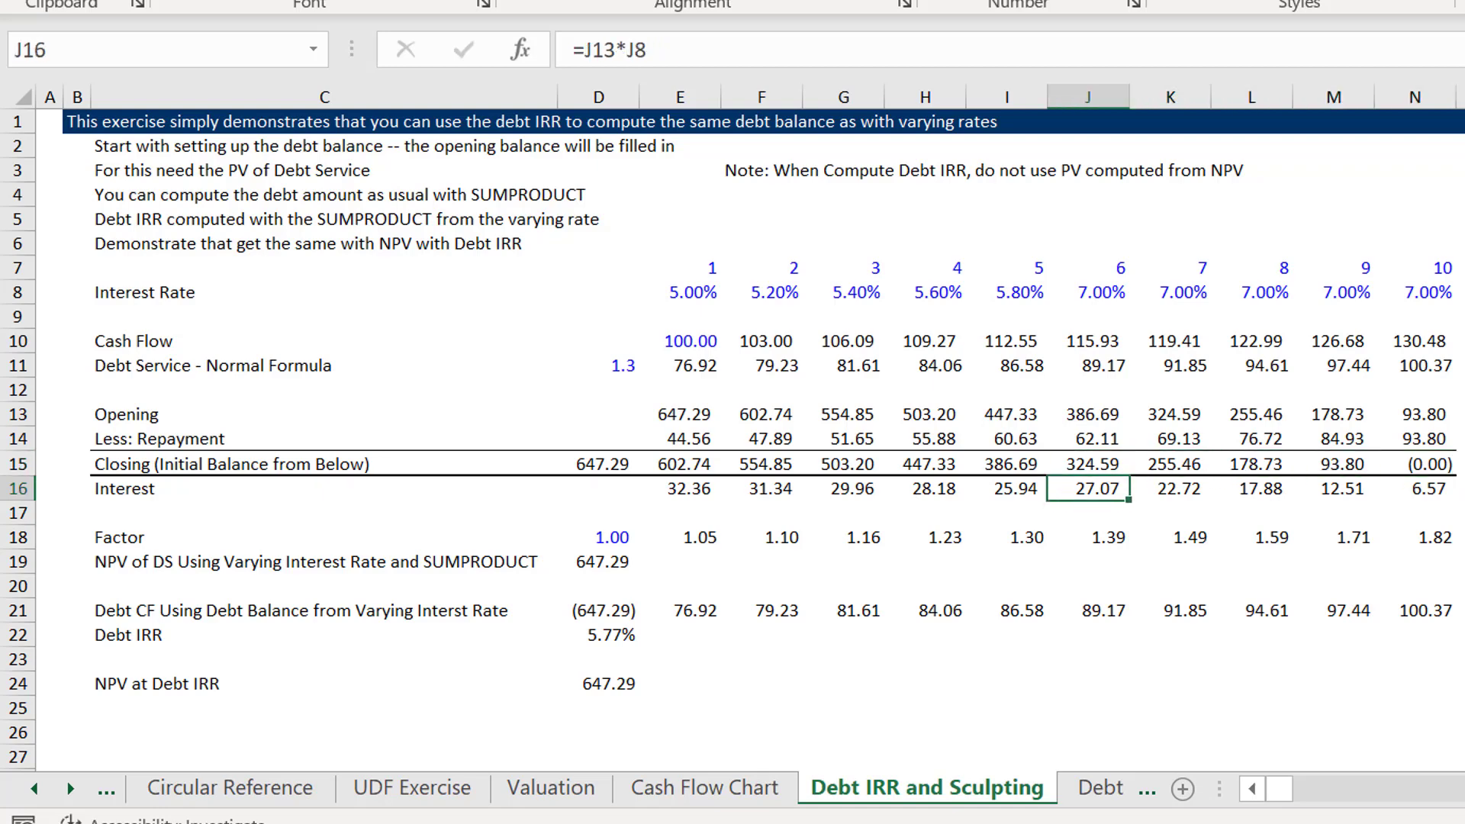
{"action": "key", "text": "Left"}
{"action": "key", "text": "Left"}
{"action": "key", "text": "Right"}
{"action": "key", "text": "Right"}
{"action": "key", "text": "Right"}
{"action": "key", "text": "Right"}
{"action": "key", "text": "Right"}
{"action": "key", "text": "Left"}
{"action": "key", "text": "Left"}
{"action": "key", "text": "Left"}
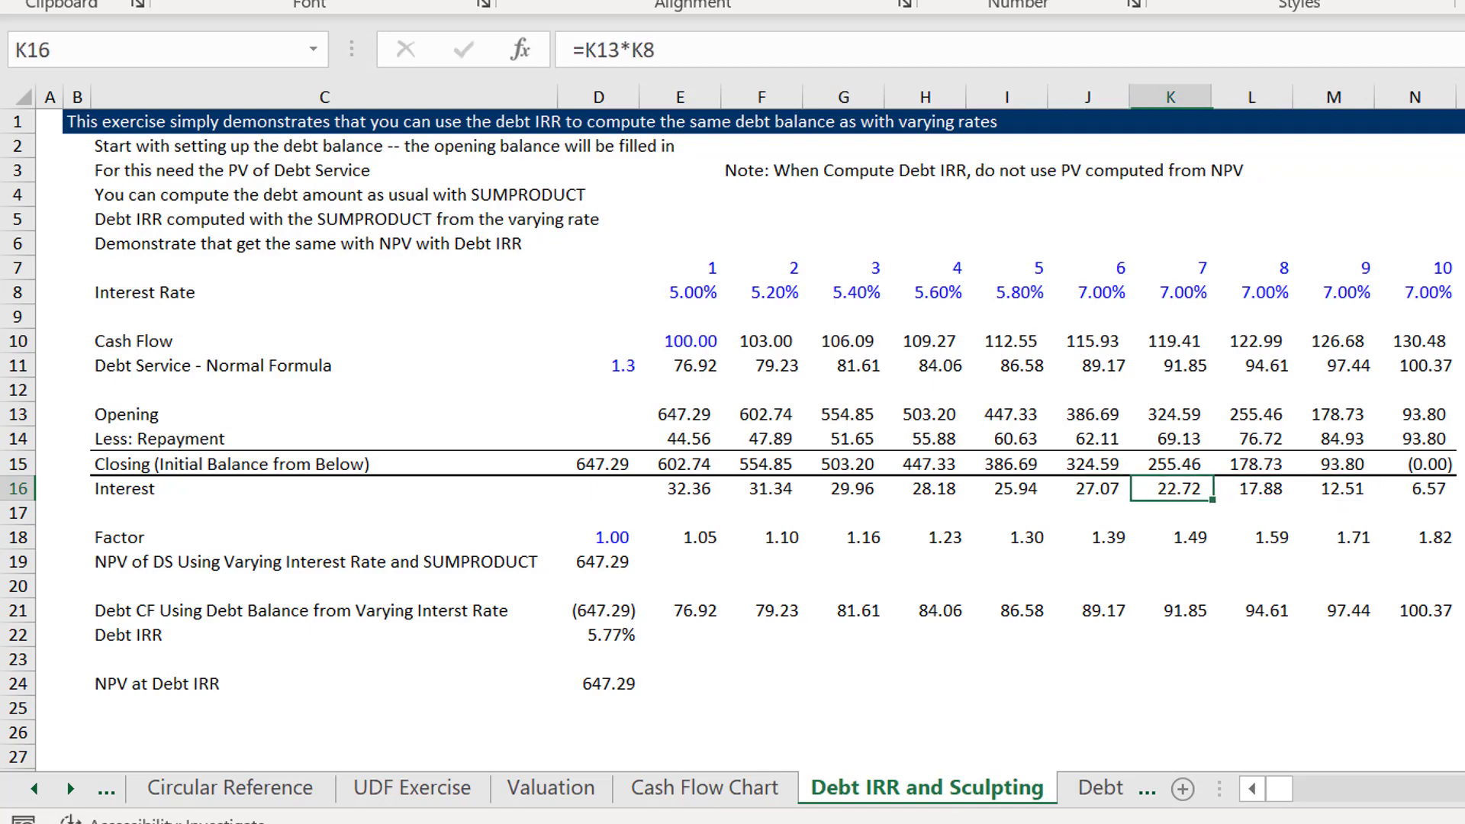
- Trace the repayment formula in K14 and the debt service formula in J11 for periods 6 and 7
{"action": "key", "text": "Up"}
{"action": "key", "text": "Up"}
{"action": "key", "text": "Up"}
{"action": "key", "text": "Right"}
{"action": "key", "text": "Down"}
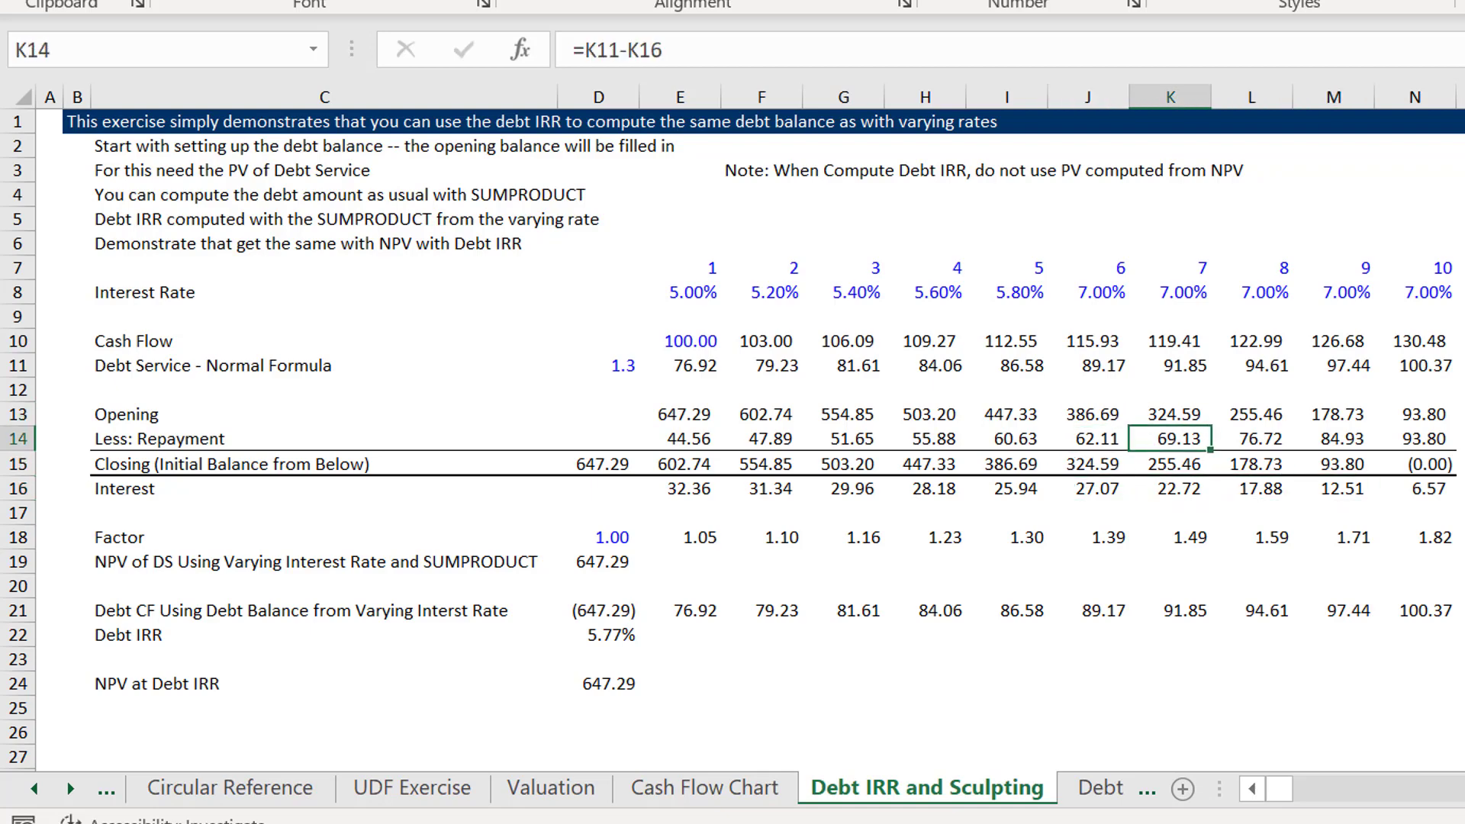
{"action": "key", "text": "Up"}
{"action": "key", "text": "Left"}
{"action": "key", "text": "Up"}
{"action": "key", "text": "Up"}
{"action": "key", "text": "Up"}
{"action": "key", "text": "Down"}
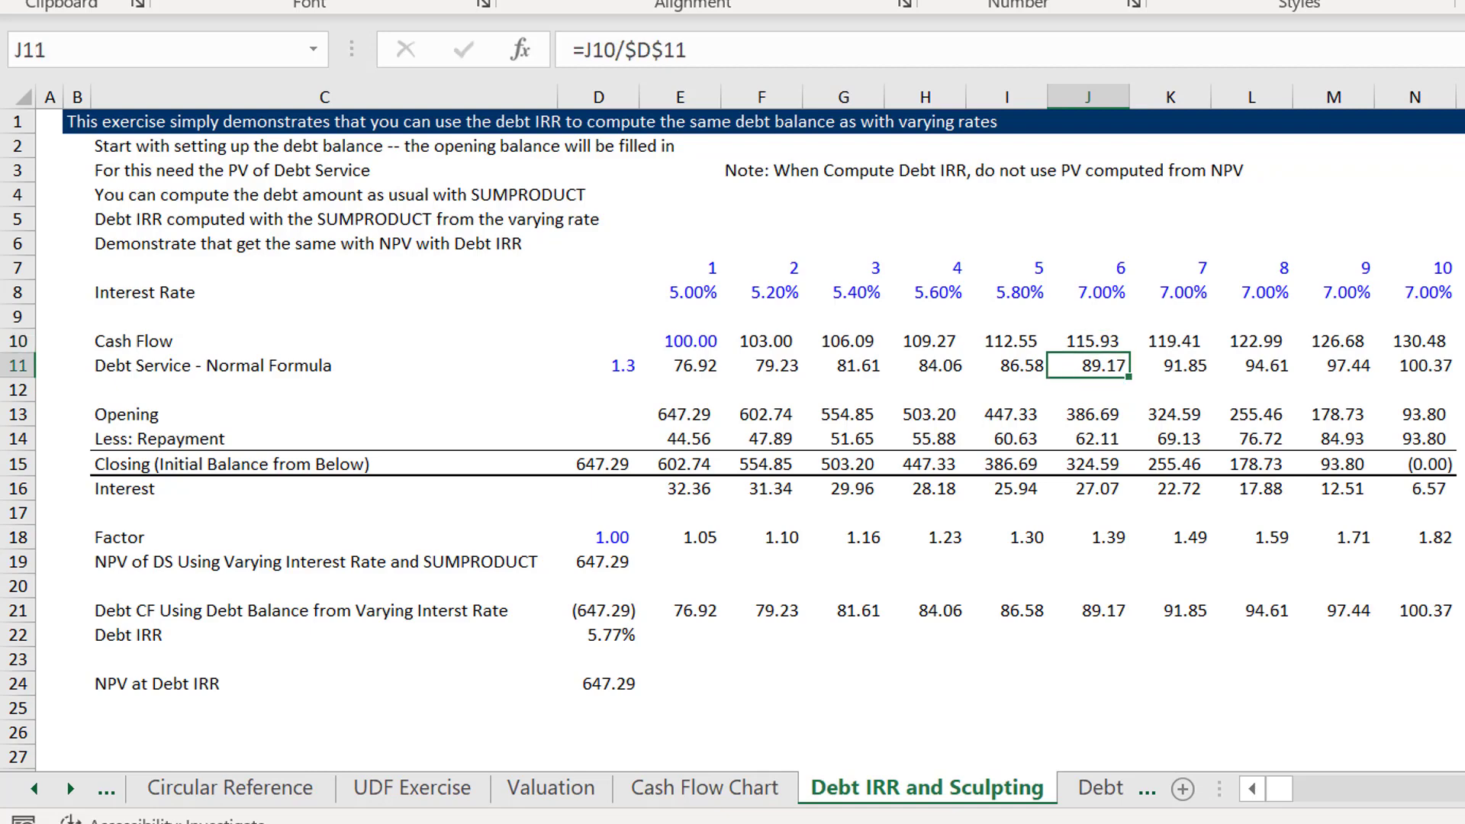
- Return to the initial closing balance in D15 and open its formula to inspect the cell it references
{"action": "key", "text": "Down"}
{"action": "key", "text": "Down"}
{"action": "key", "text": "Down"}
{"action": "key", "text": "Down"}
{"action": "key", "text": "Down"}
{"action": "key", "text": "Left"}
{"action": "key", "text": "Left"}
{"action": "key", "text": "Left"}
{"action": "key", "text": "Left"}
{"action": "key", "text": "Left"}
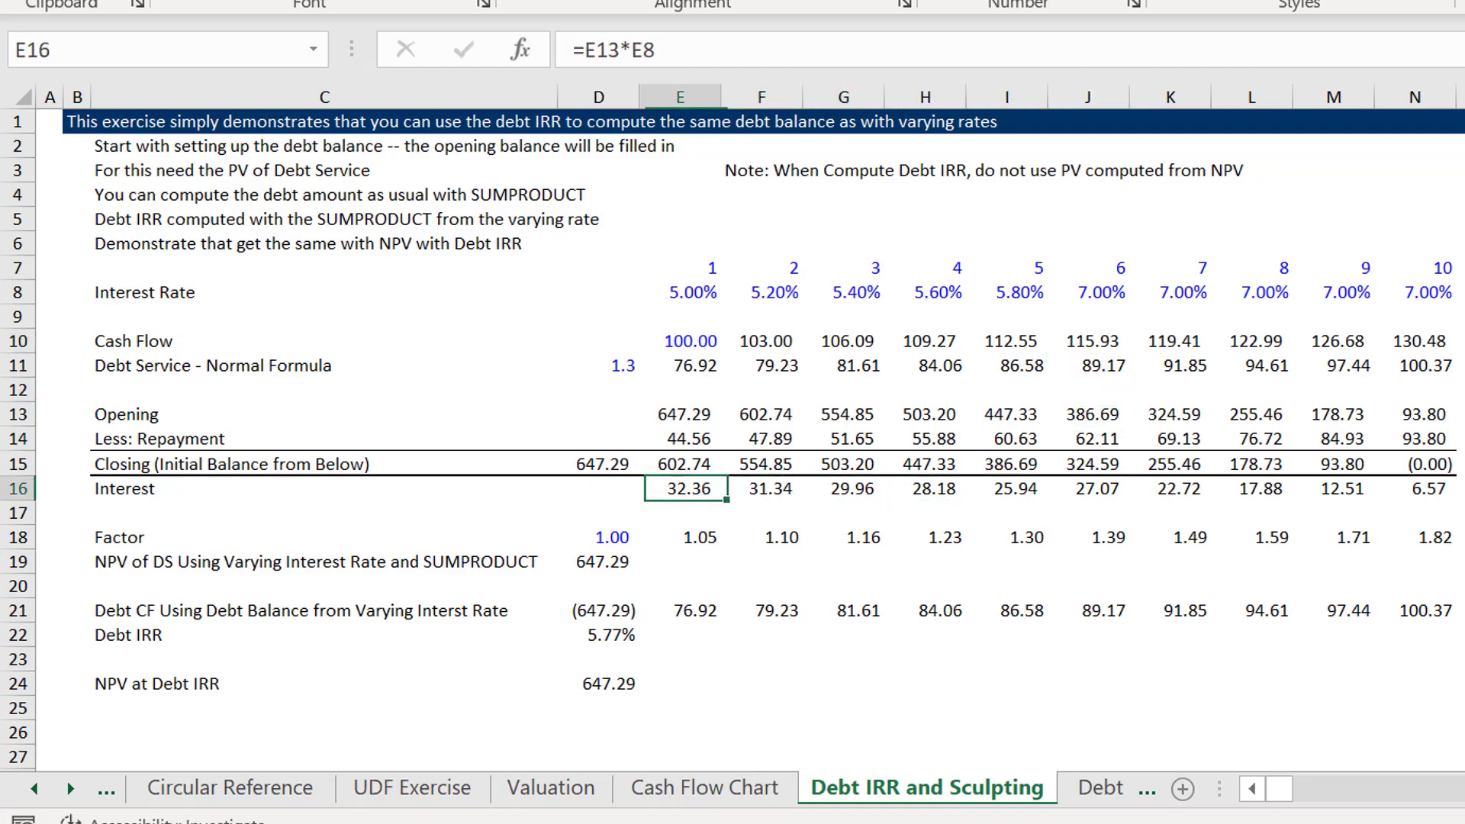
{"action": "key", "text": "Up"}
{"action": "key", "text": "Left"}
{"action": "key", "text": "F2"}
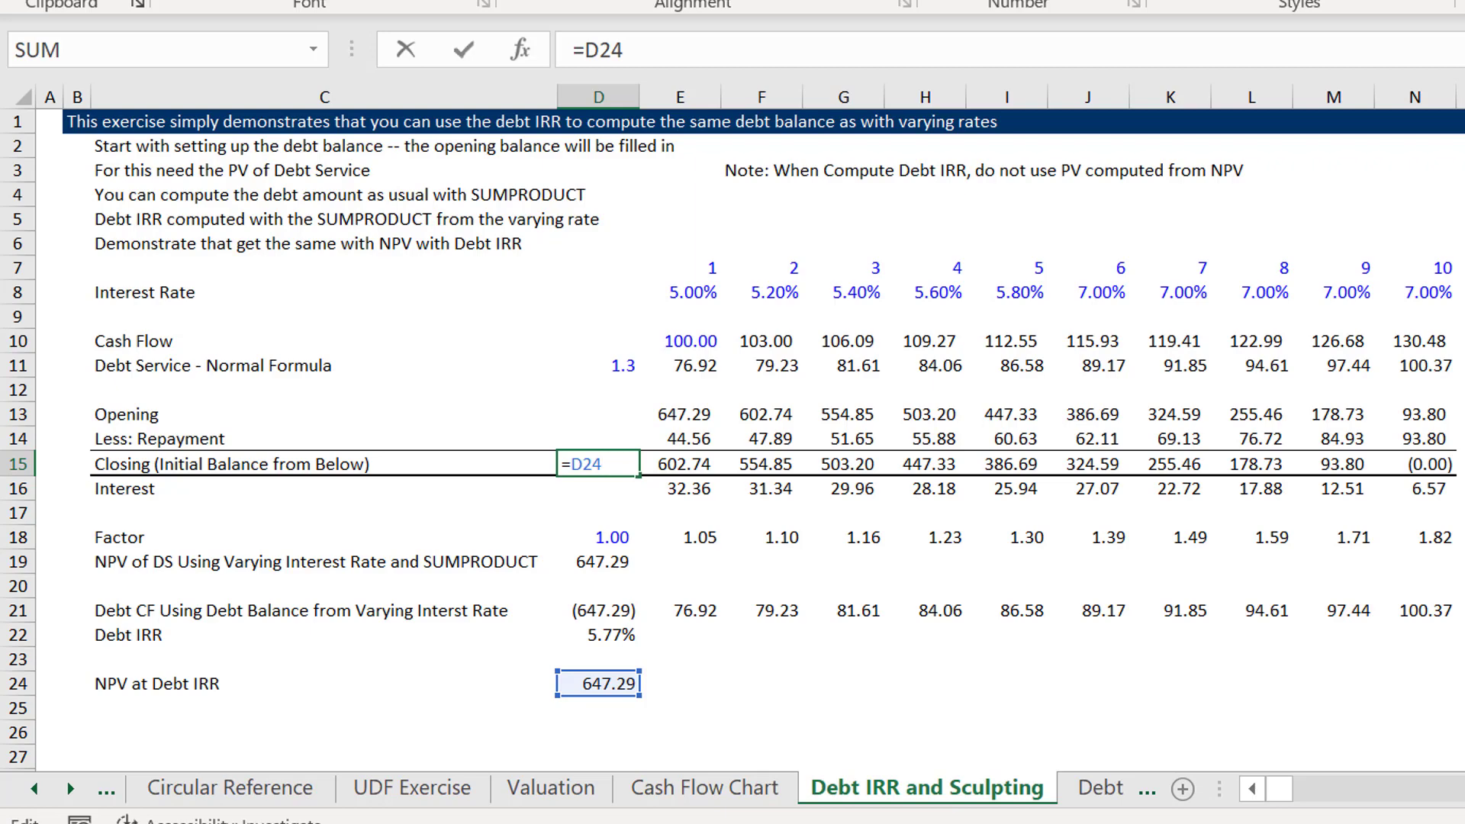
- Close the formula in D15 and inspect how the period 1 factor in E18 builds on the starting factor
{"action": "key", "text": "ctrl+Return"}
{"action": "key", "text": "Down"}
{"action": "key", "text": "Down"}
{"action": "key", "text": "Down"}
{"action": "key", "text": "Down"}
{"action": "key", "text": "Up"}
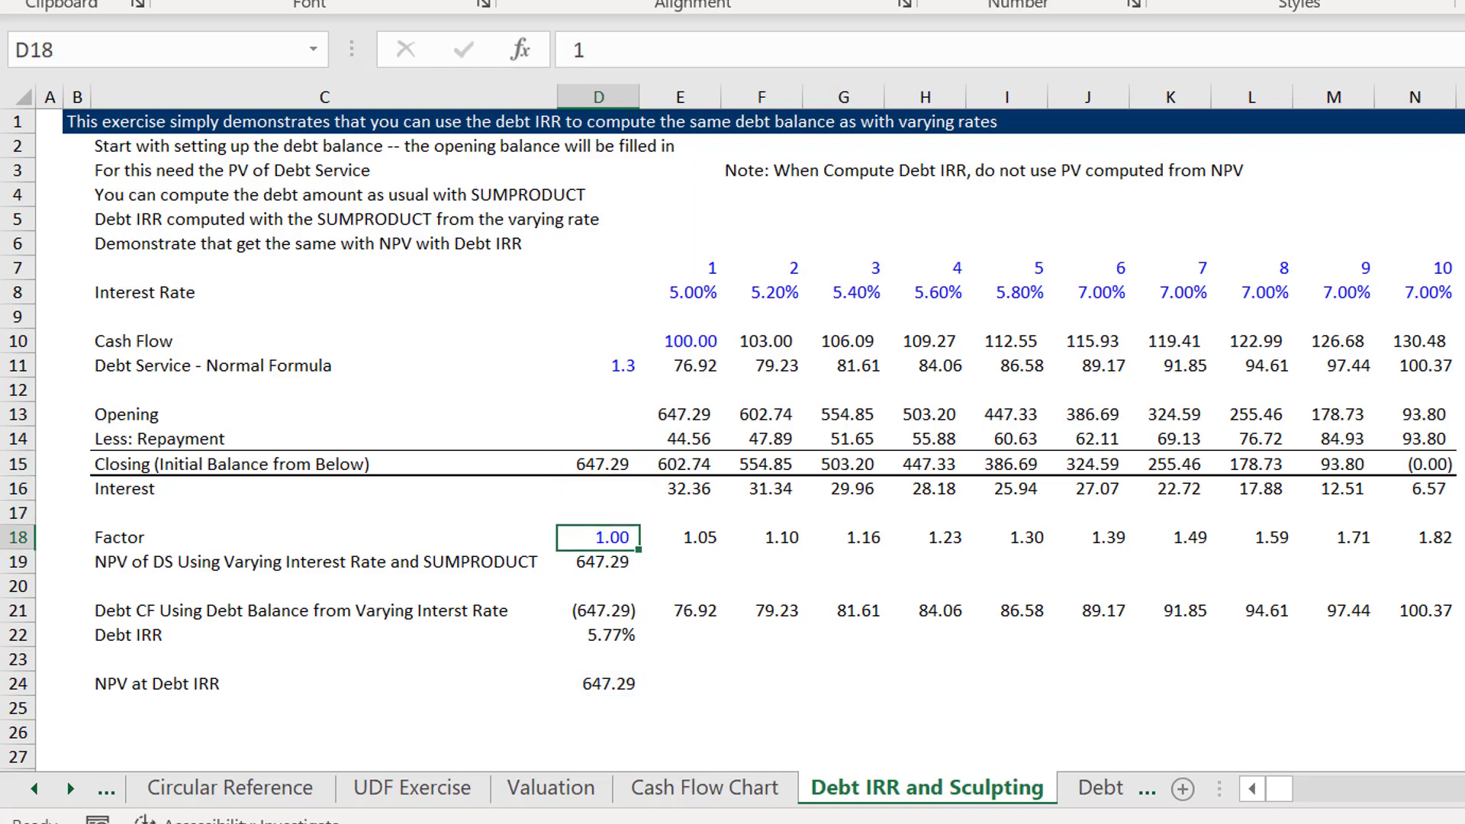
{"action": "key", "text": "Right"}
{"action": "key", "text": "F2"}
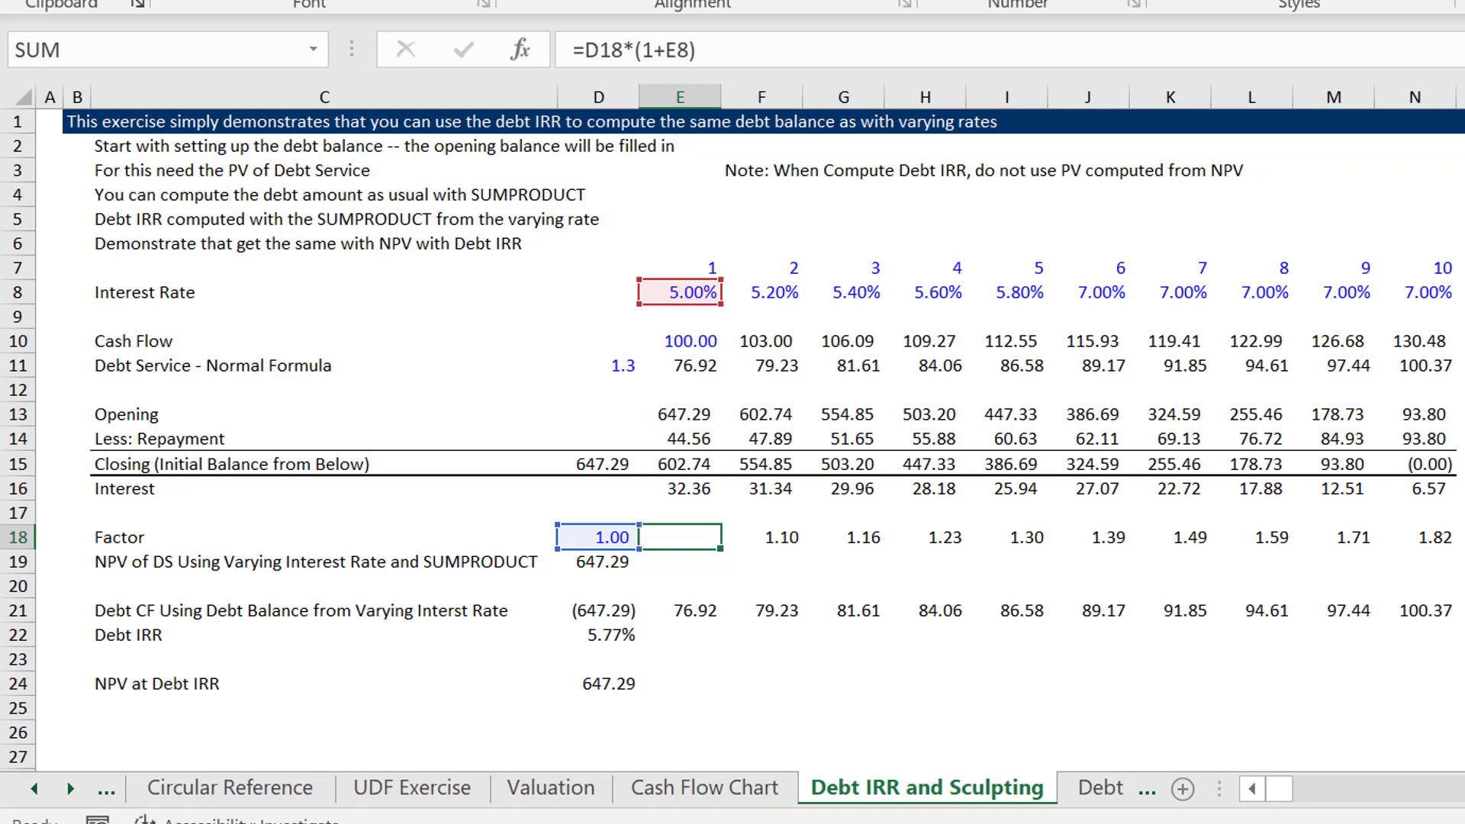
{"action": "key", "text": "ctrl+Return"}
- Follow the Factor row through periods 2 to 4, examining the formulas in F18, G18 and H18
{"action": "key", "text": "Right"}
{"action": "key", "text": "Right"}
{"action": "key", "text": "Left"}
{"action": "key", "text": "F2"}
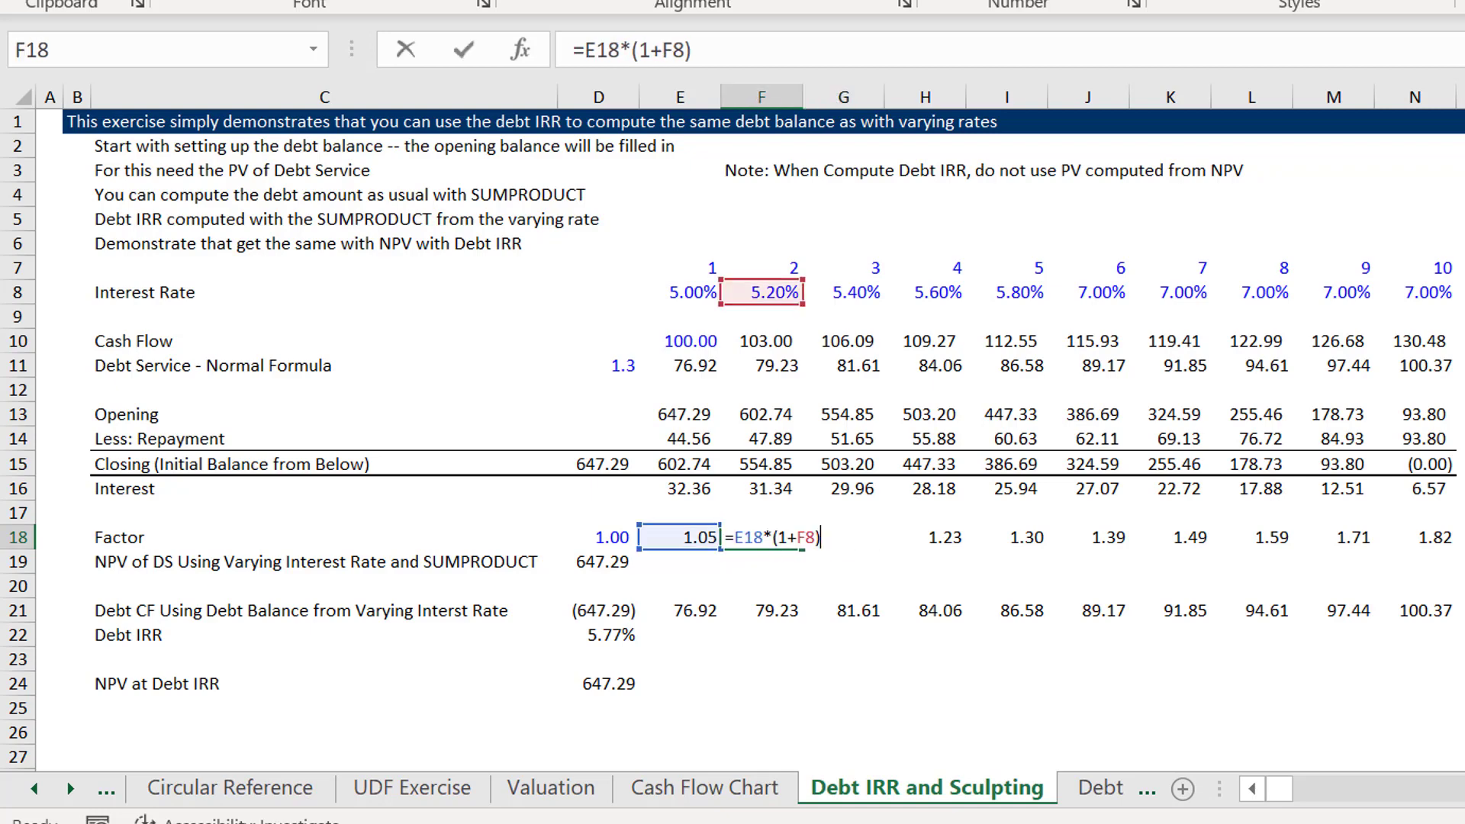
{"action": "key", "text": "Escape"}
{"action": "key", "text": "Right"}
{"action": "key", "text": "F2"}
{"action": "key", "text": "ctrl+Return"}
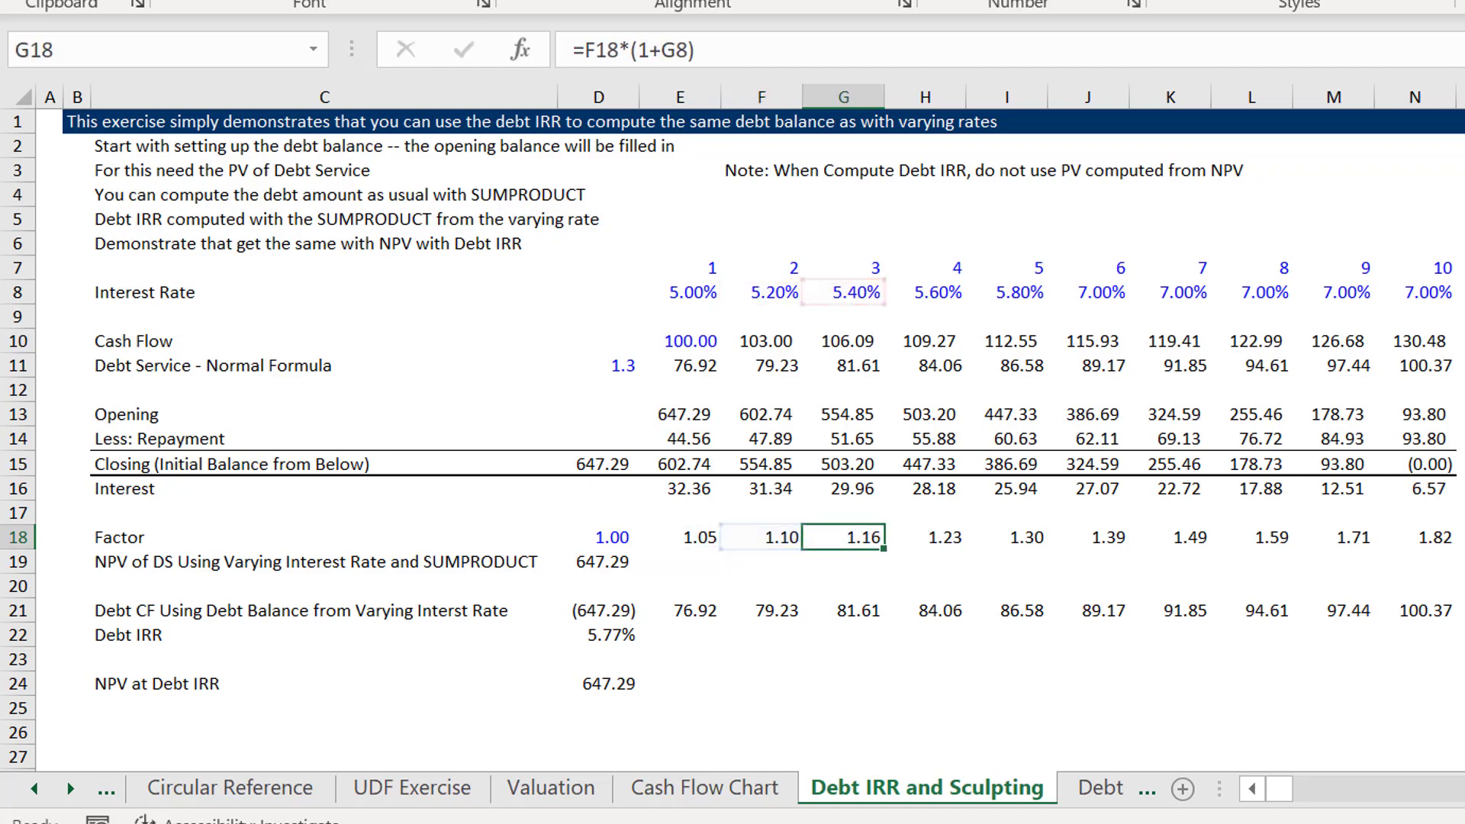
{"action": "key", "text": "Right"}
{"action": "key", "text": "F2"}
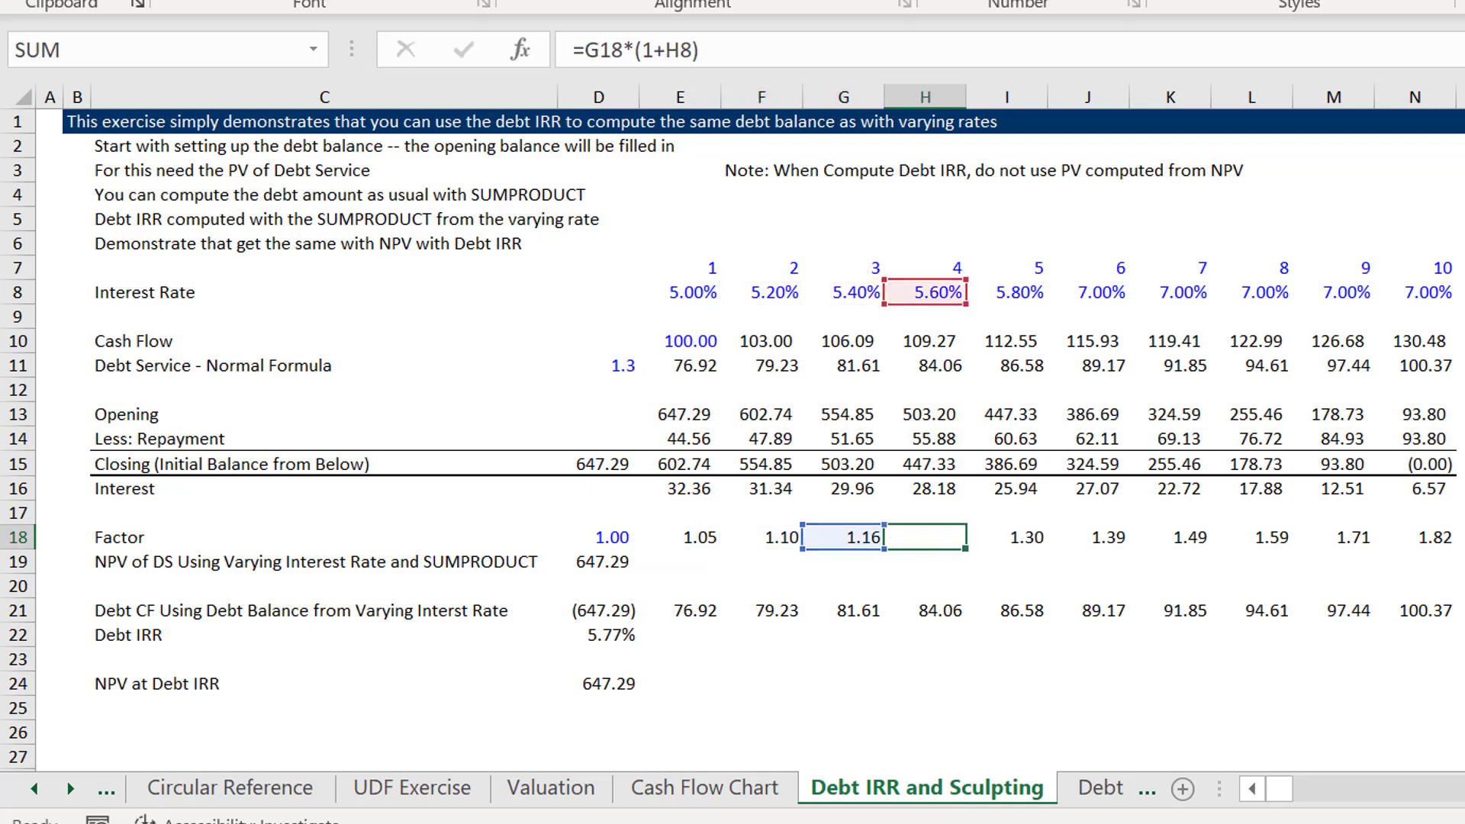
{"action": "key", "text": "ctrl+Return"}
- Inspect the SUMPRODUCT formula in D19 that discounts the debt service by the factors
{"action": "key", "text": "Left"}
{"action": "key", "text": "Left"}
{"action": "key", "text": "Left"}
{"action": "key", "text": "Left"}
{"action": "key", "text": "Down"}
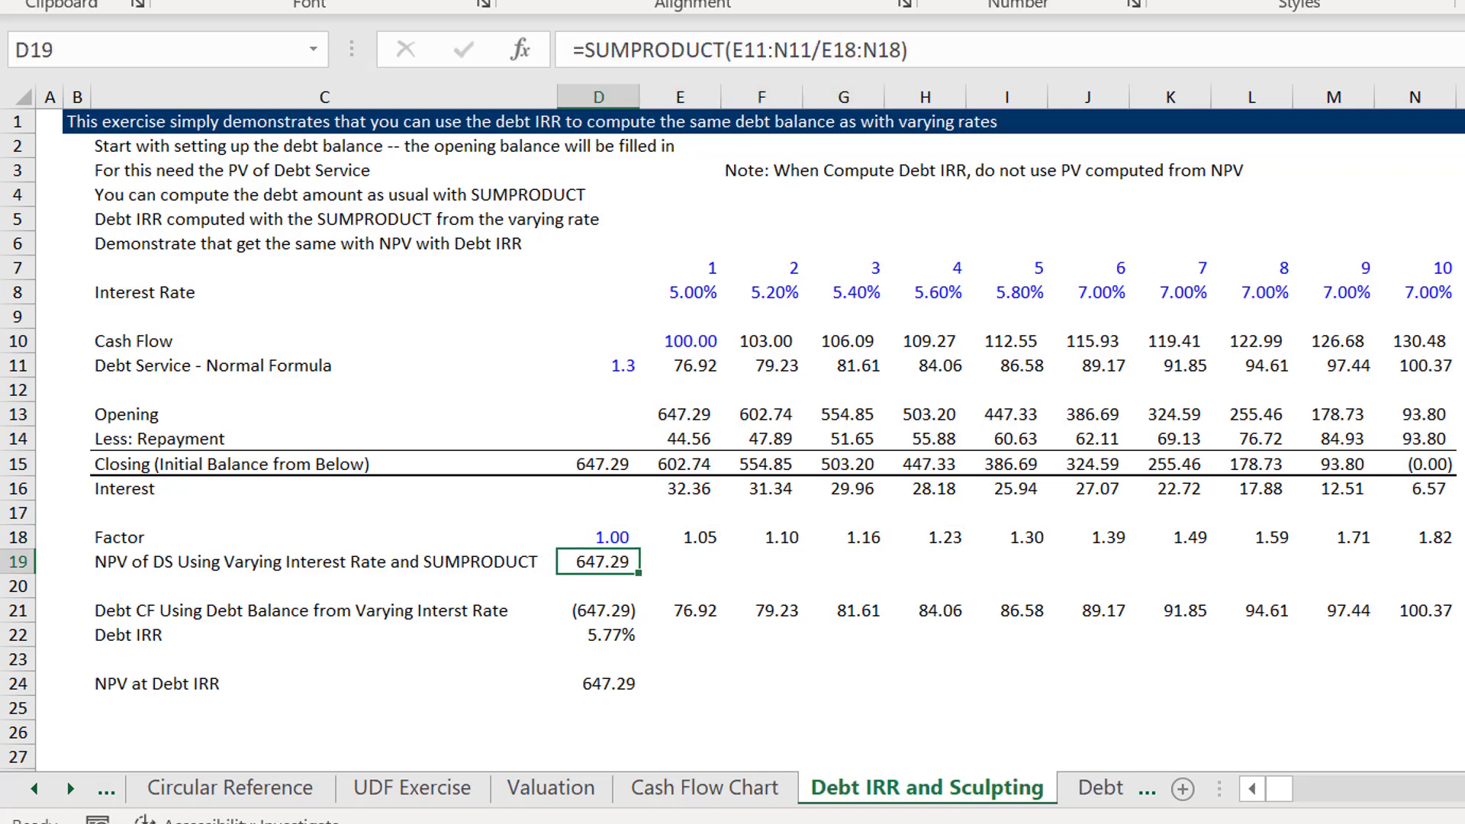
{"action": "key", "text": "F2"}
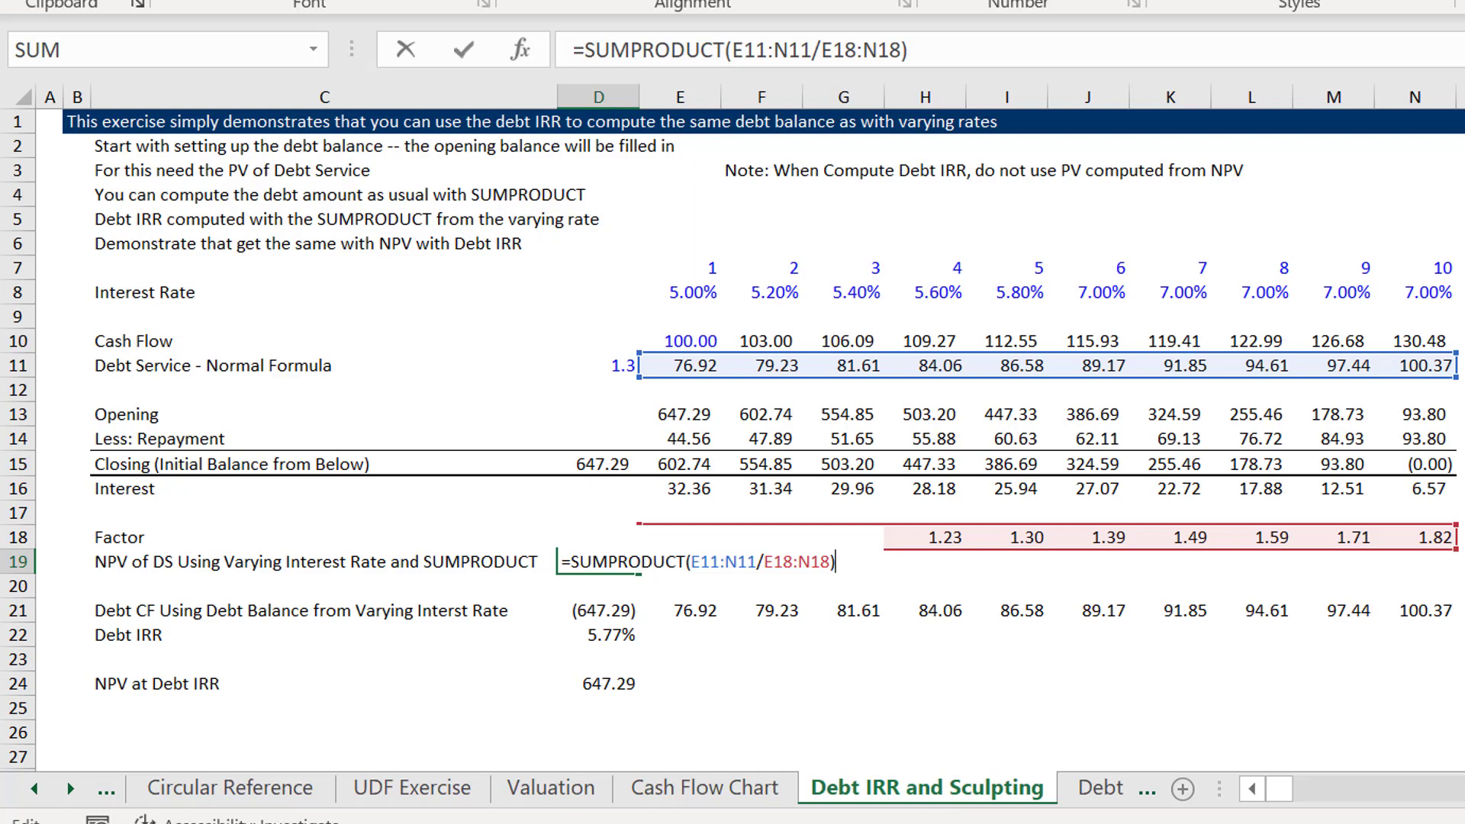
{"action": "key", "text": "Return"}
{"action": "key", "text": "Up"}
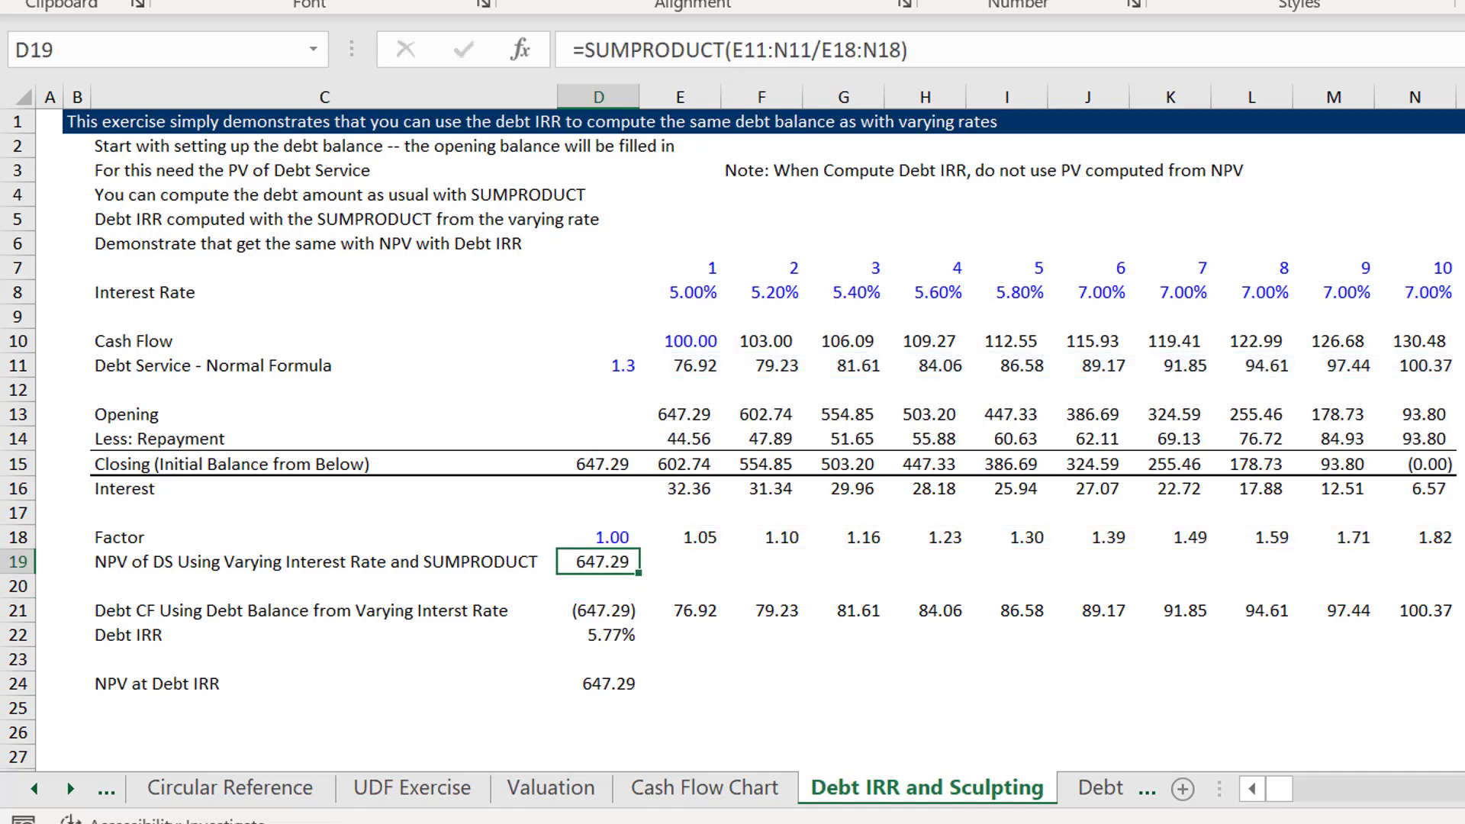
- Link the initial closing balance in D15 to the SUMPRODUCT-based NPV with the formula =D19
{"action": "key", "text": "Up"}
{"action": "key", "text": "Up"}
{"action": "key", "text": "Up"}
{"action": "key", "text": "Up"}
{"action": "type", "text": "="}
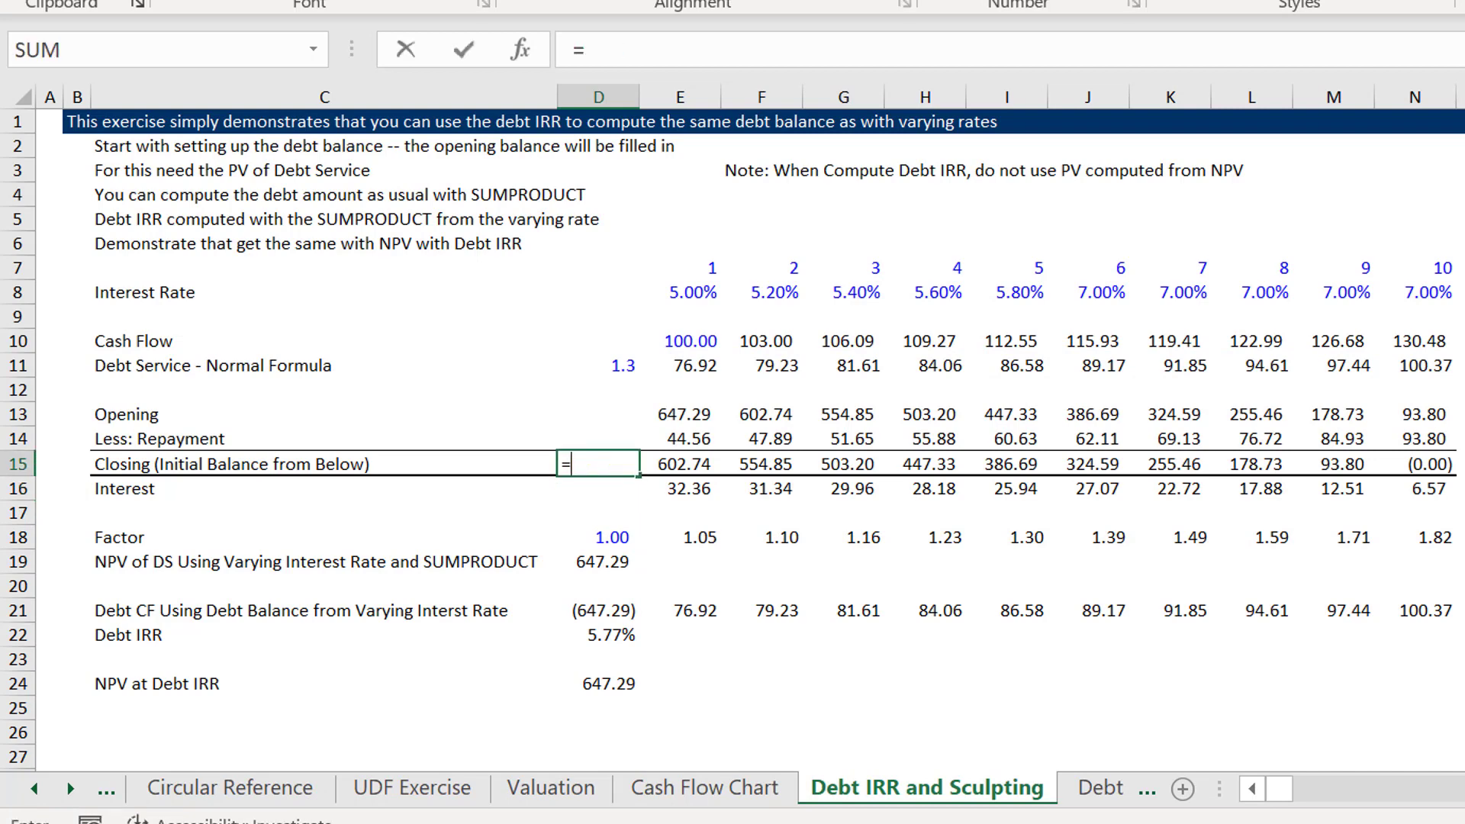
{"action": "key", "text": "Down"}
{"action": "key", "text": "Down"}
{"action": "key", "text": "Down"}
{"action": "key", "text": "Down"}
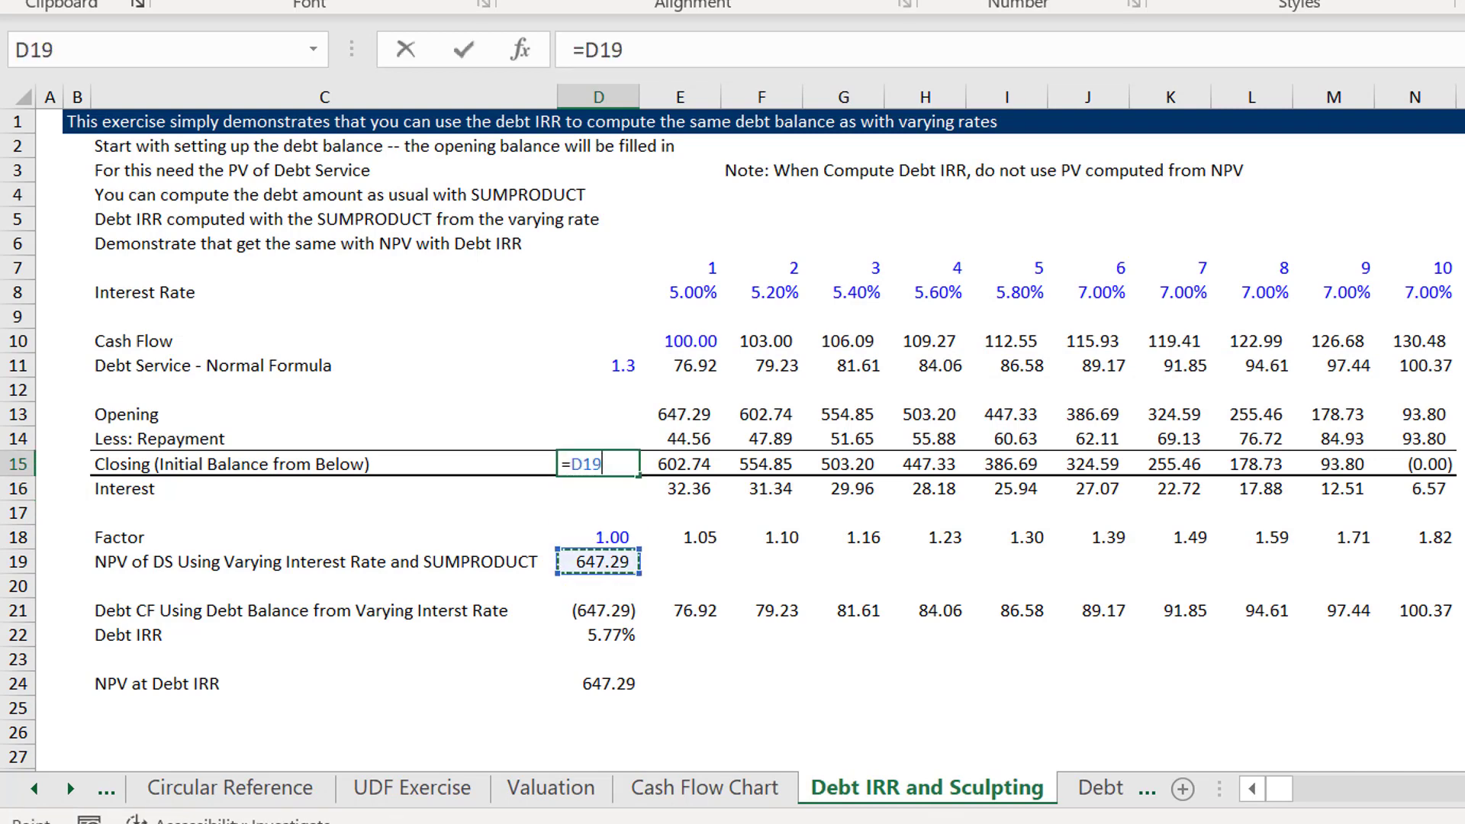
{"action": "key", "text": "Return"}
- Trace the period 1 opening balance, repayment and interest formulas in E13, E14 and E16
{"action": "key", "text": "Up"}
{"action": "key", "text": "Up"}
{"action": "key", "text": "Up"}
{"action": "key", "text": "Right"}
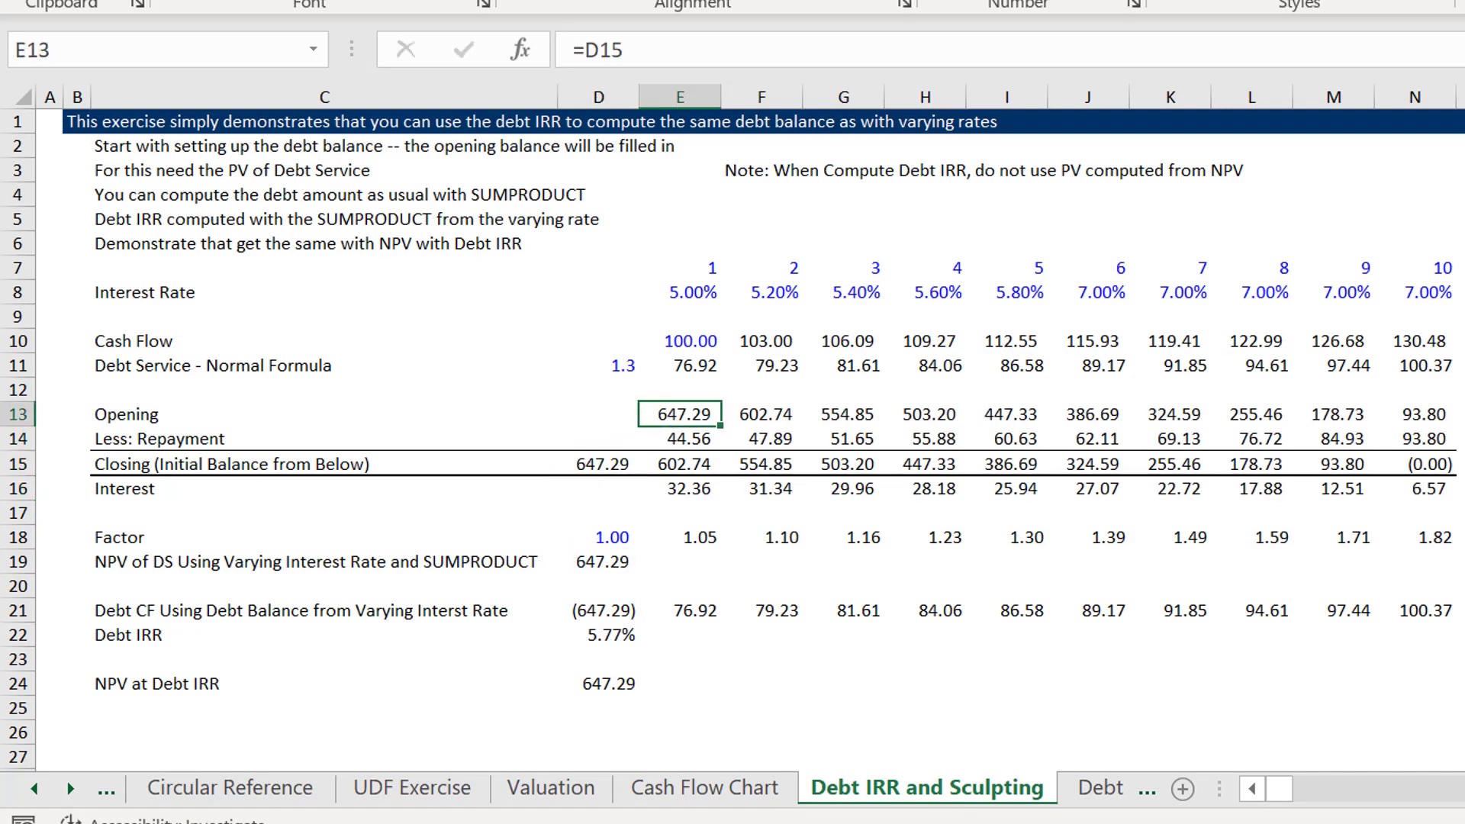
{"action": "key", "text": "Down"}
{"action": "key", "text": "F2"}
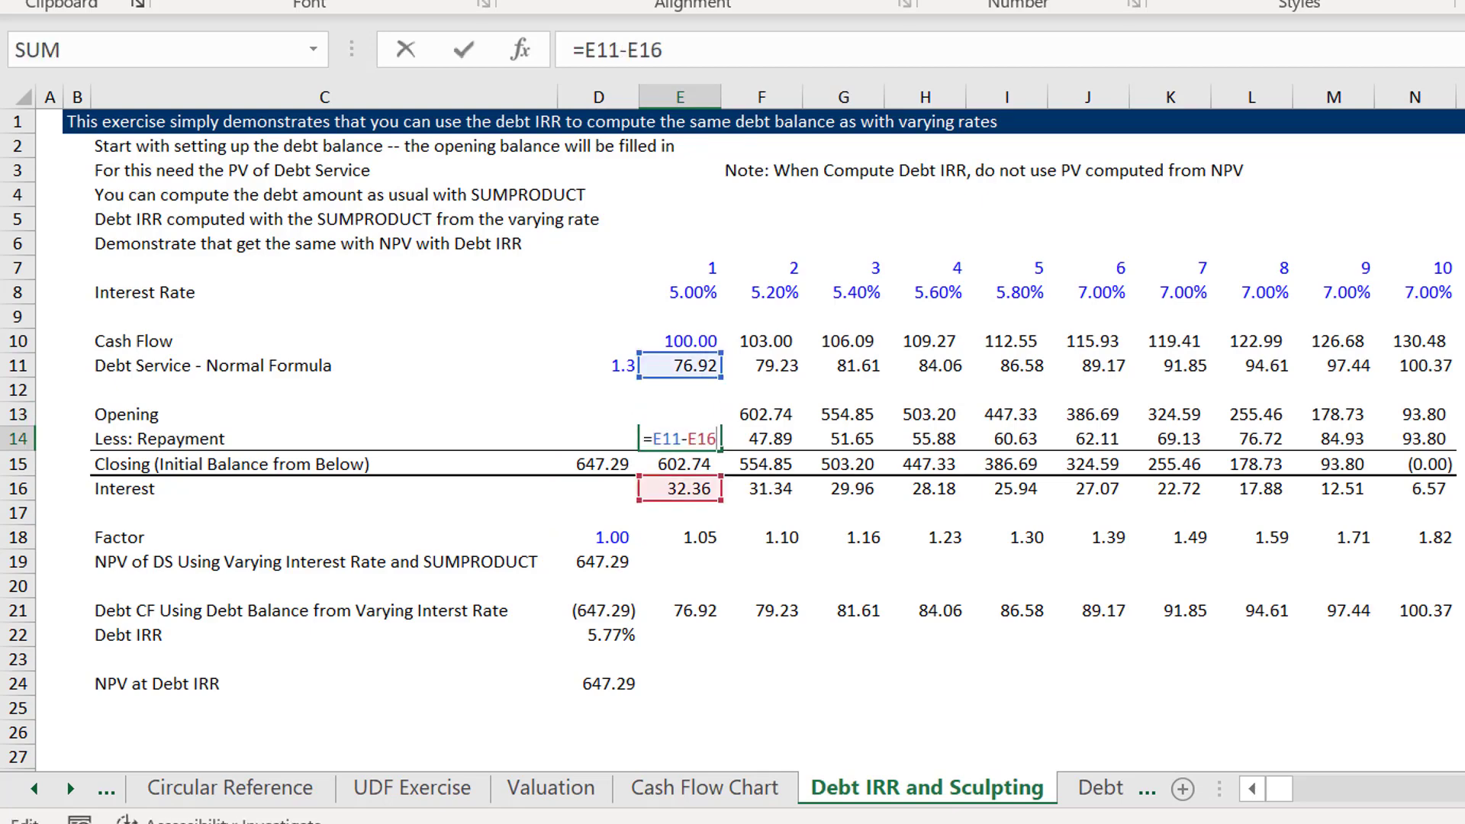
{"action": "key", "text": "Escape"}
{"action": "key", "text": "Down"}
{"action": "key", "text": "Down"}
{"action": "key", "text": "F2"}
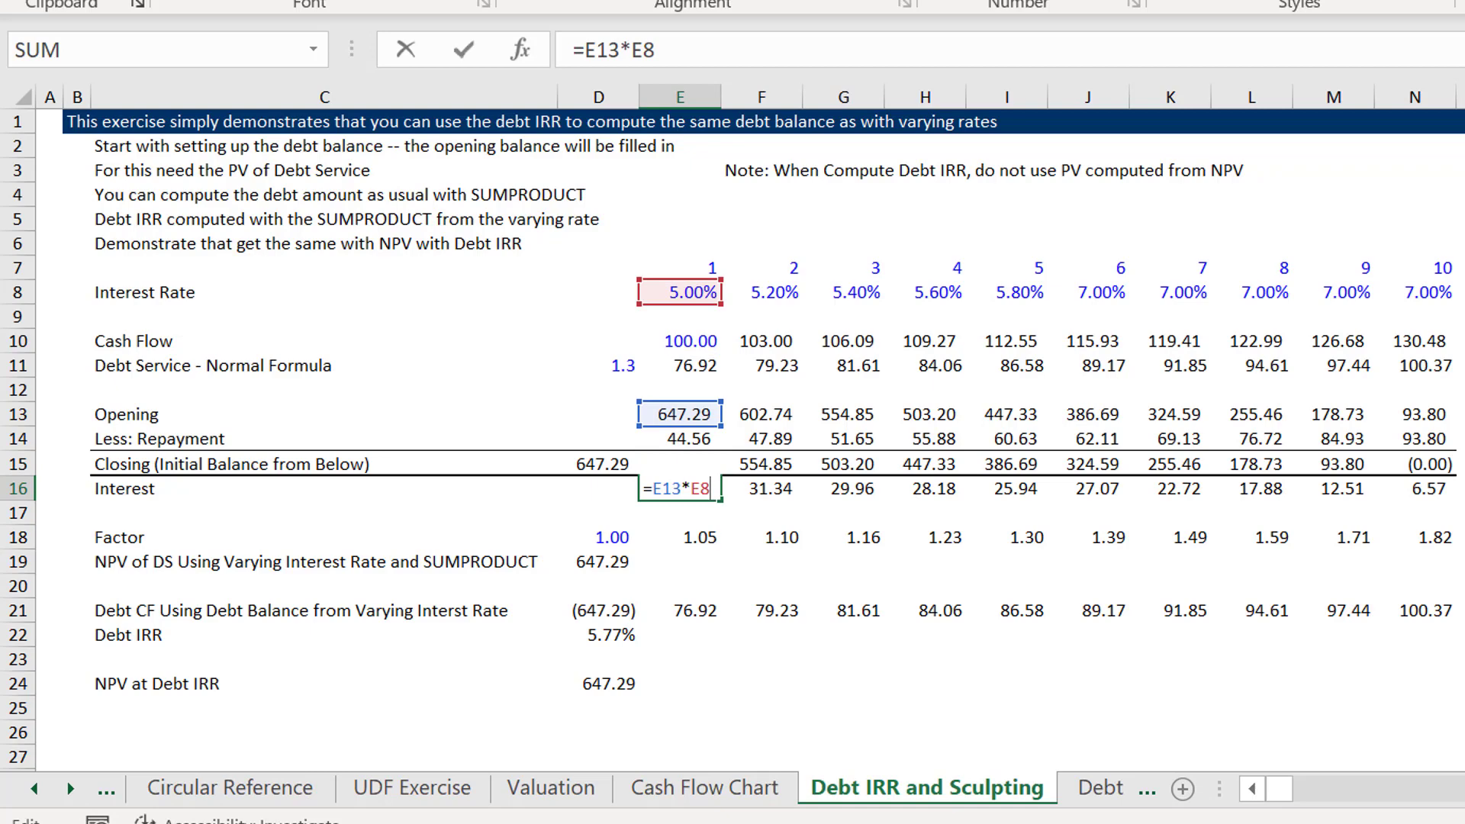
{"action": "key", "text": "Escape"}
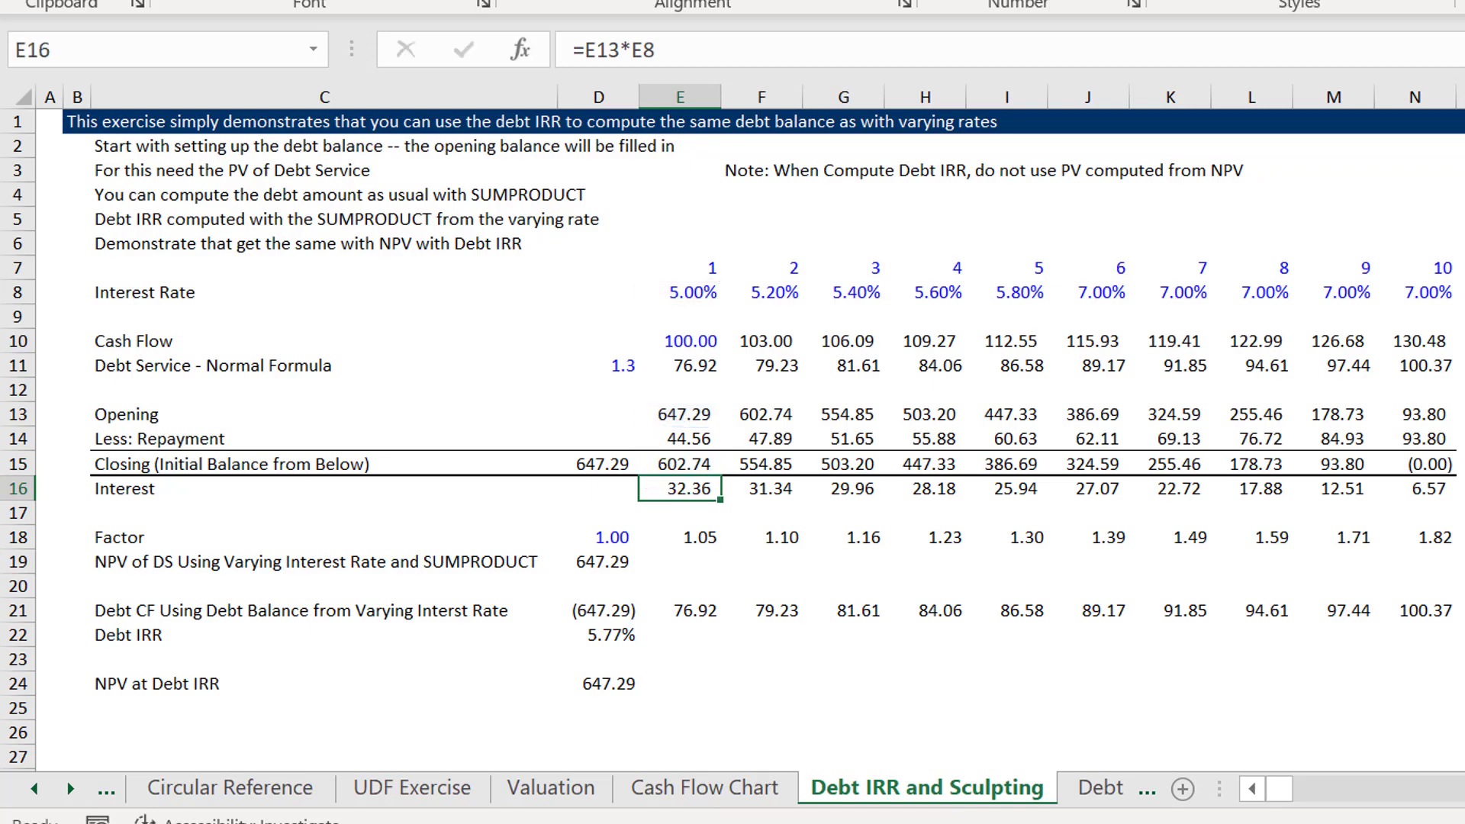
- Re-enter the initial debt cash flow in D21 as the negative of the SUMPRODUCT NPV, =-D19
{"action": "key", "text": "Down"}
{"action": "key", "text": "Down"}
{"action": "key", "text": "Down"}
{"action": "key", "text": "Left"}
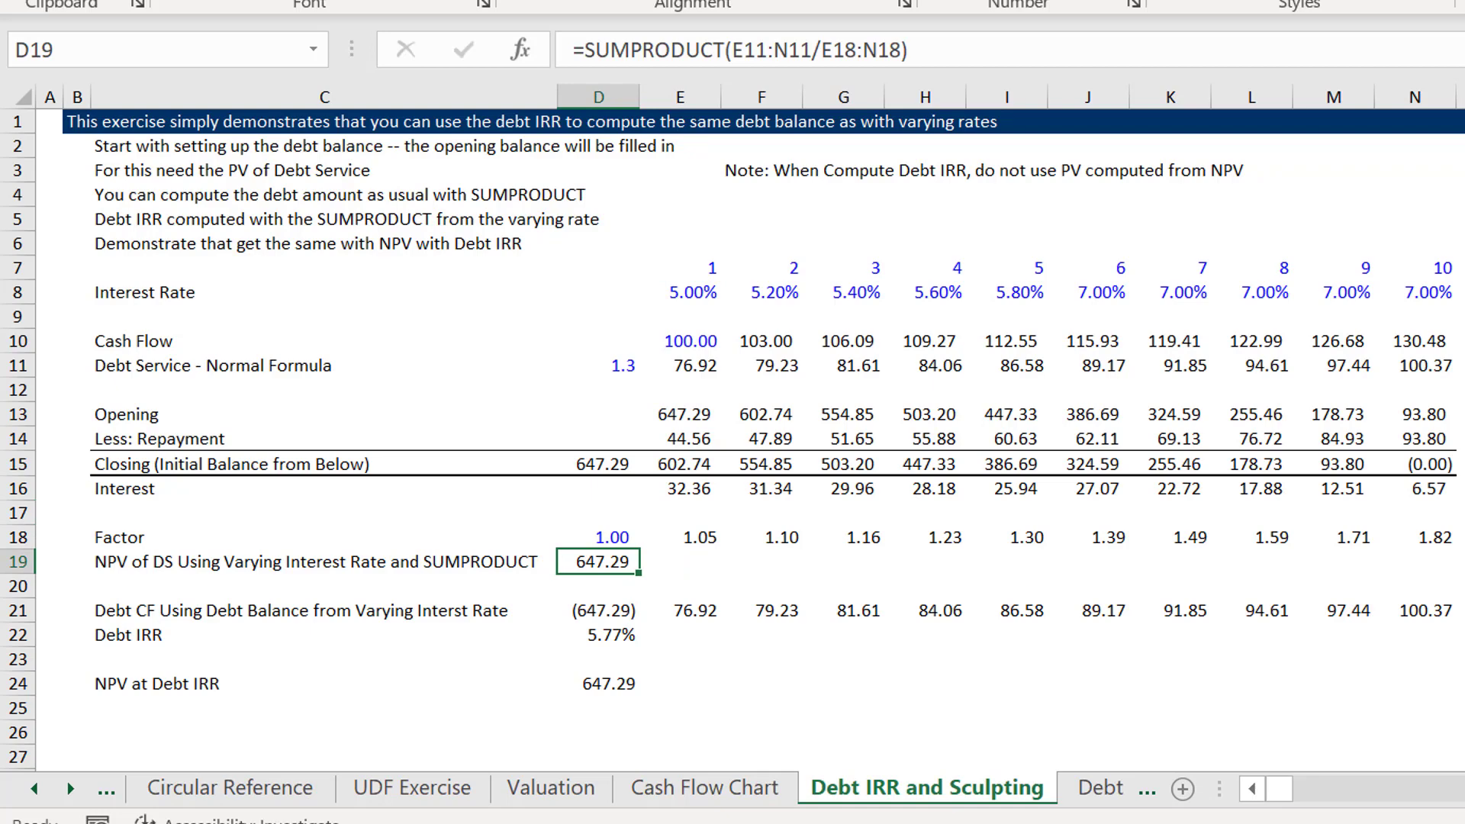
{"action": "key", "text": "Up"}
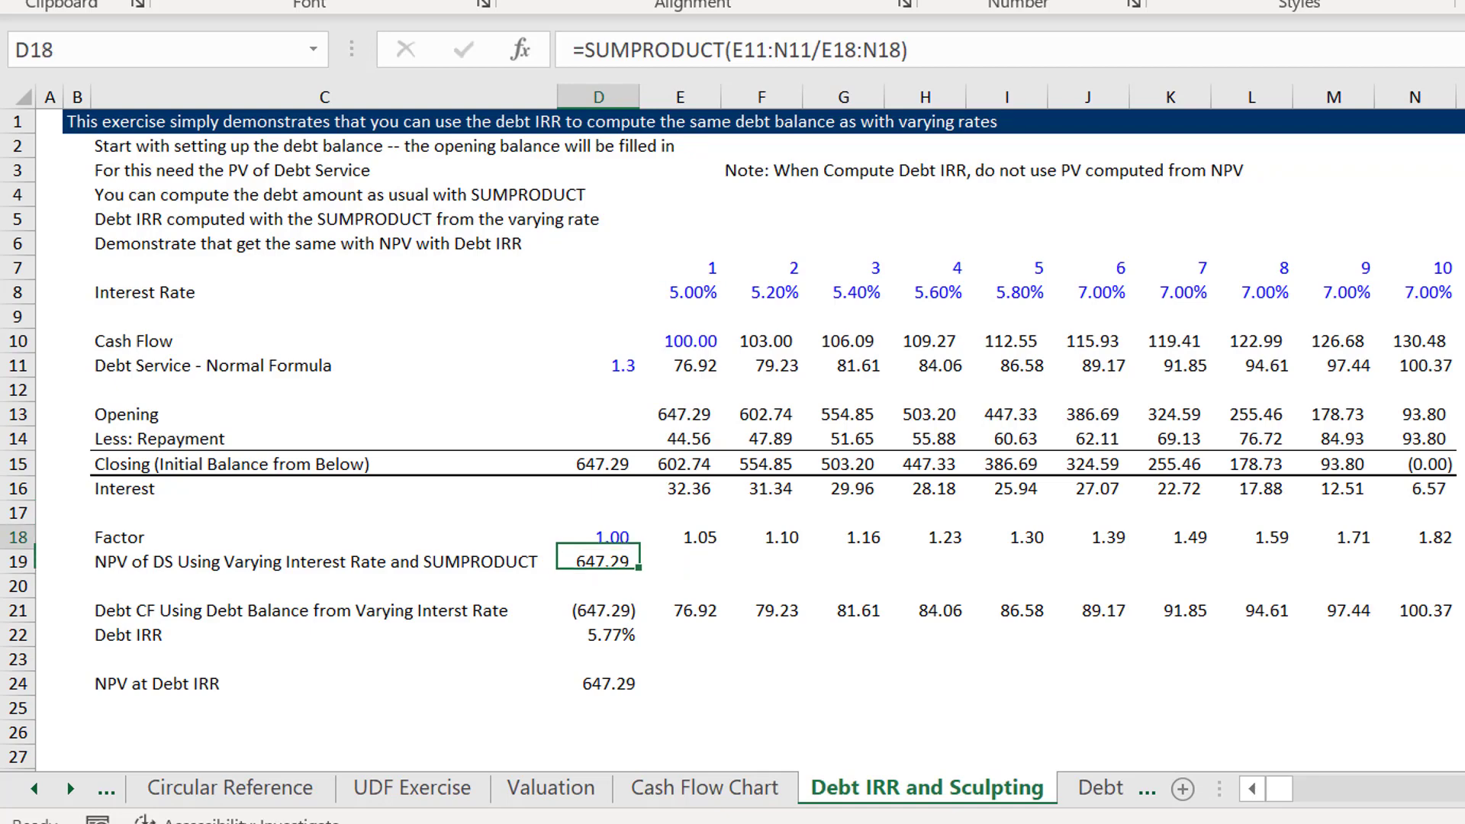
{"action": "key", "text": "Down"}
{"action": "key", "text": "Down"}
{"action": "key", "text": "Down"}
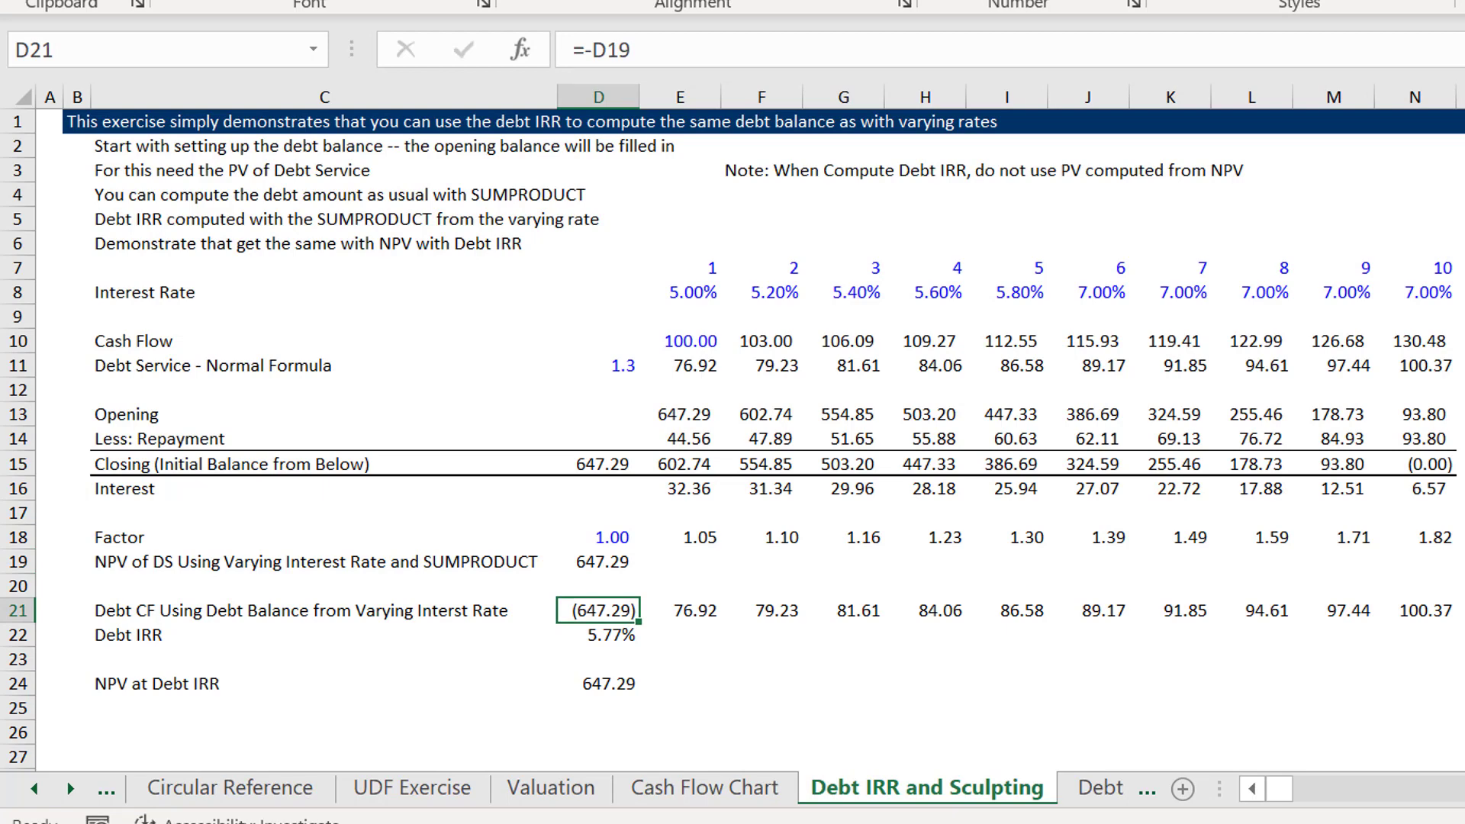
{"action": "type", "text": "=-"}
{"action": "key", "text": "Up"}
{"action": "key", "text": "Up"}
{"action": "key", "text": "Up"}
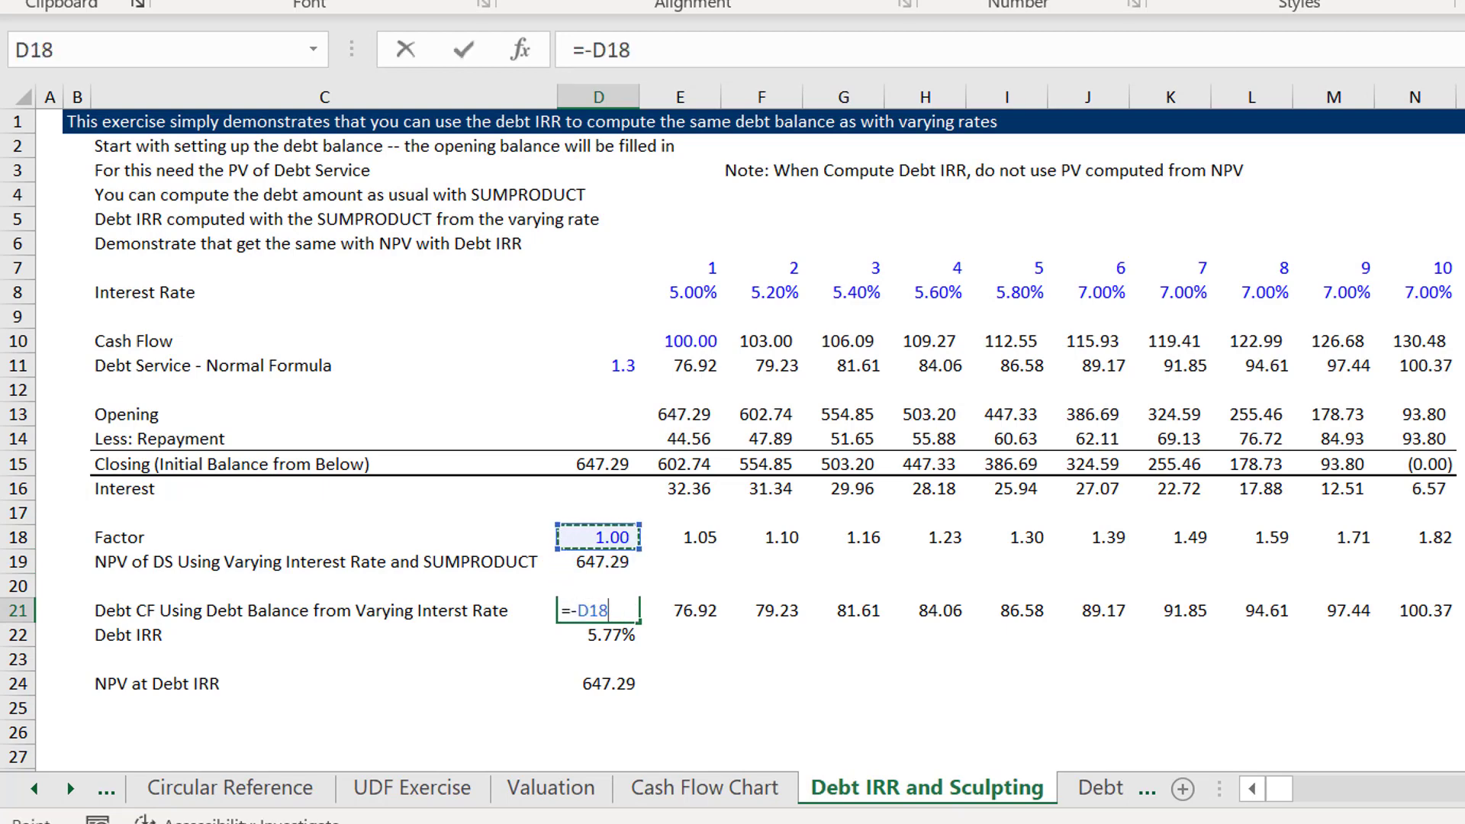
{"action": "key", "text": "Down"}
{"action": "key", "text": "Return"}
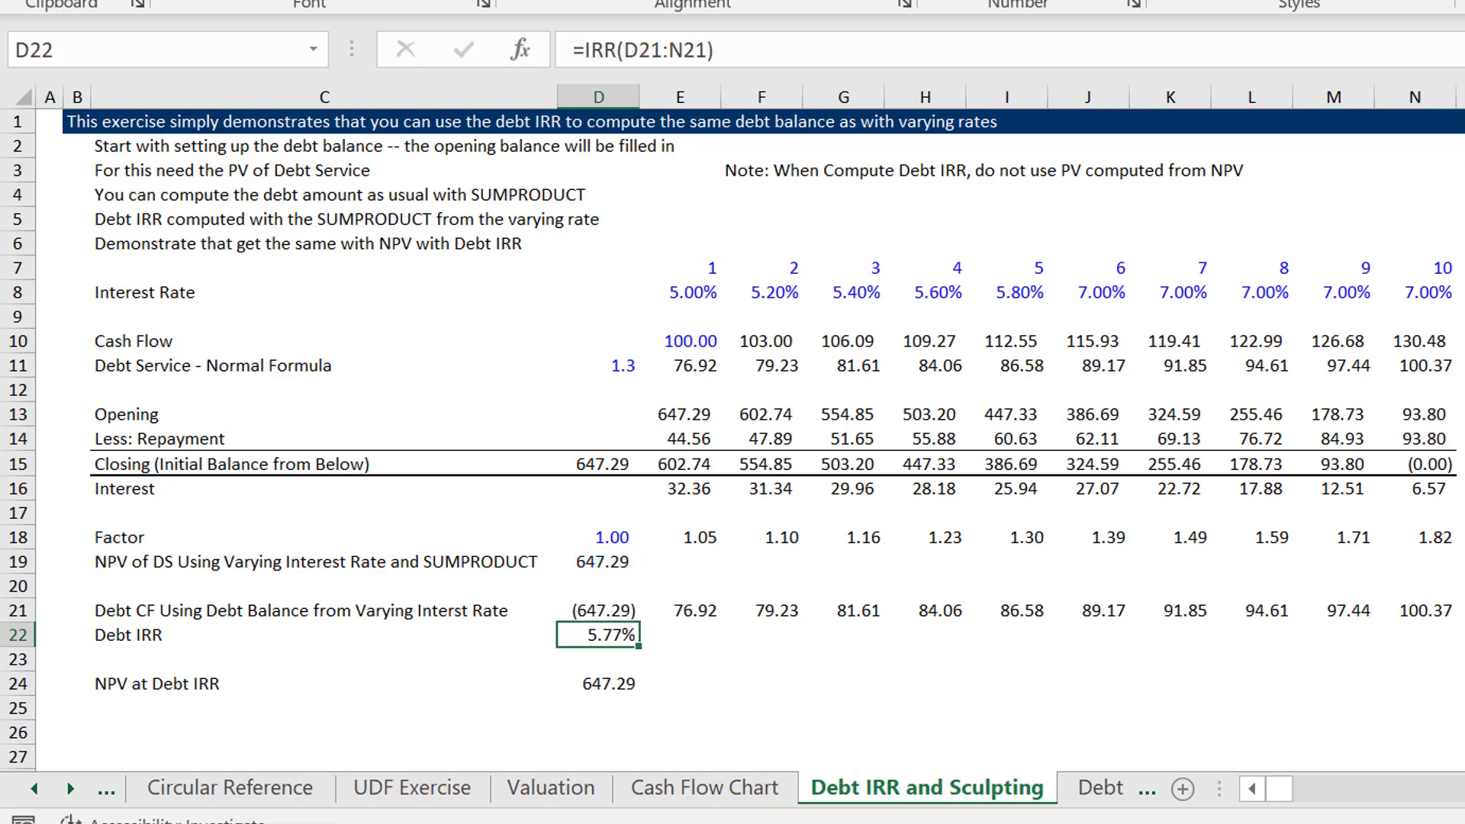
- Relink the period 1 debt cash flow in E21 to the debt service with =E11
{"action": "key", "text": "Up"}
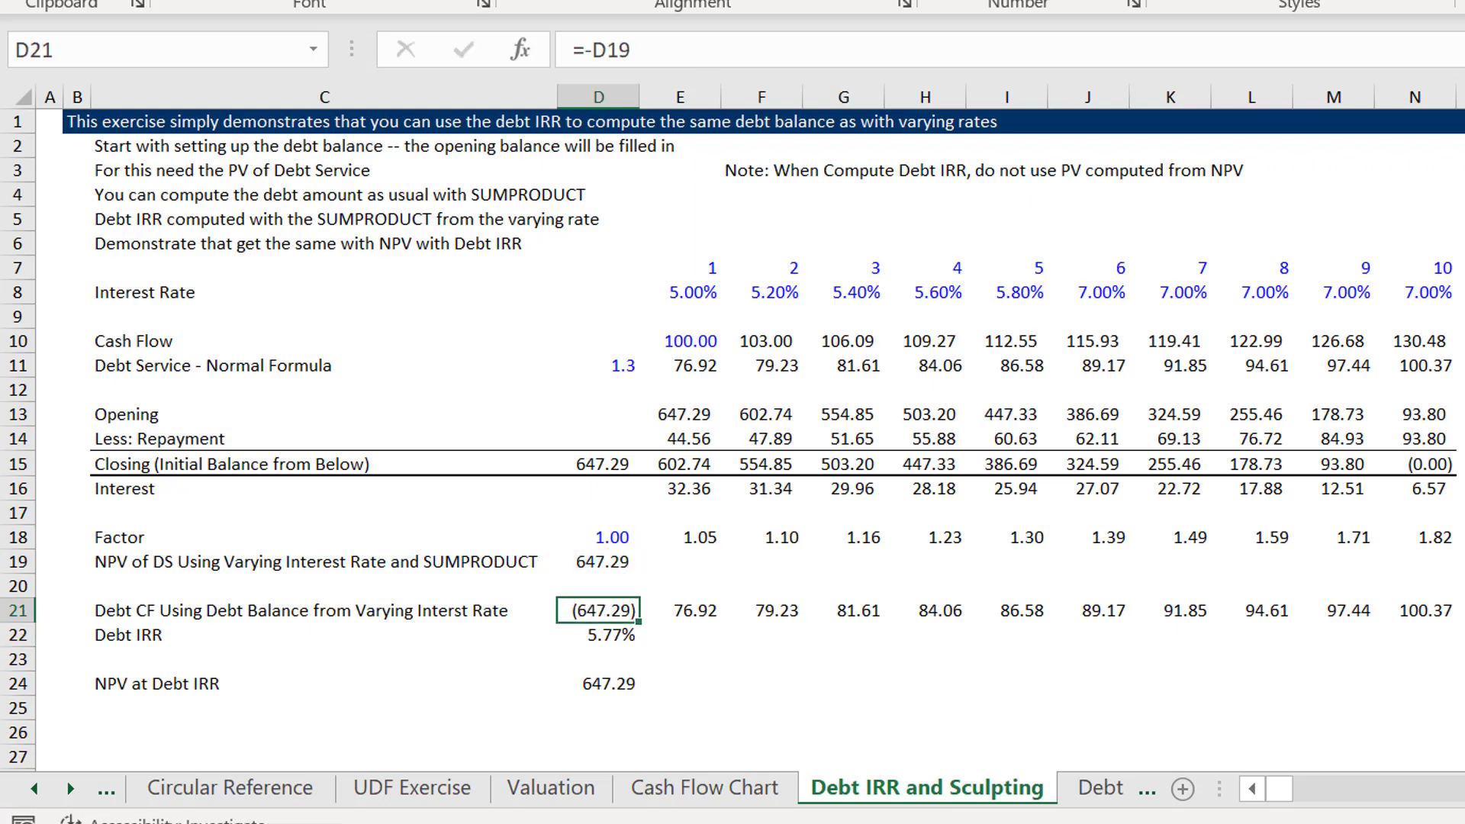
{"action": "key", "text": "Right"}
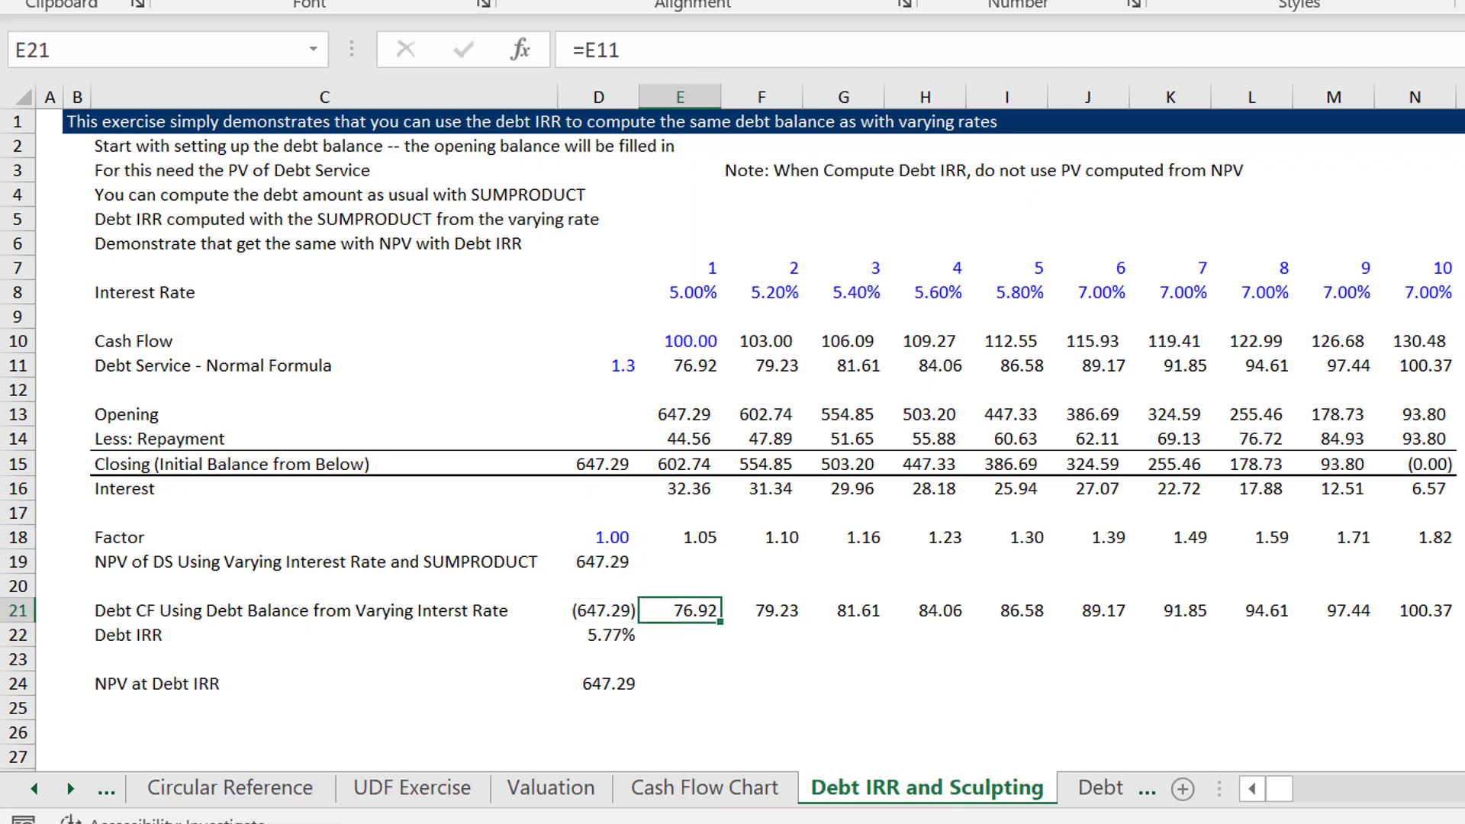
{"action": "key", "text": "F2"}
{"action": "key", "text": "BackSpace"}
{"action": "key", "text": "BackSpace"}
{"action": "key", "text": "BackSpace"}
{"action": "key", "text": "Up"}
{"action": "key", "text": "Up"}
{"action": "key", "text": "Up"}
{"action": "key", "text": "Up"}
{"action": "key", "text": "Up"}
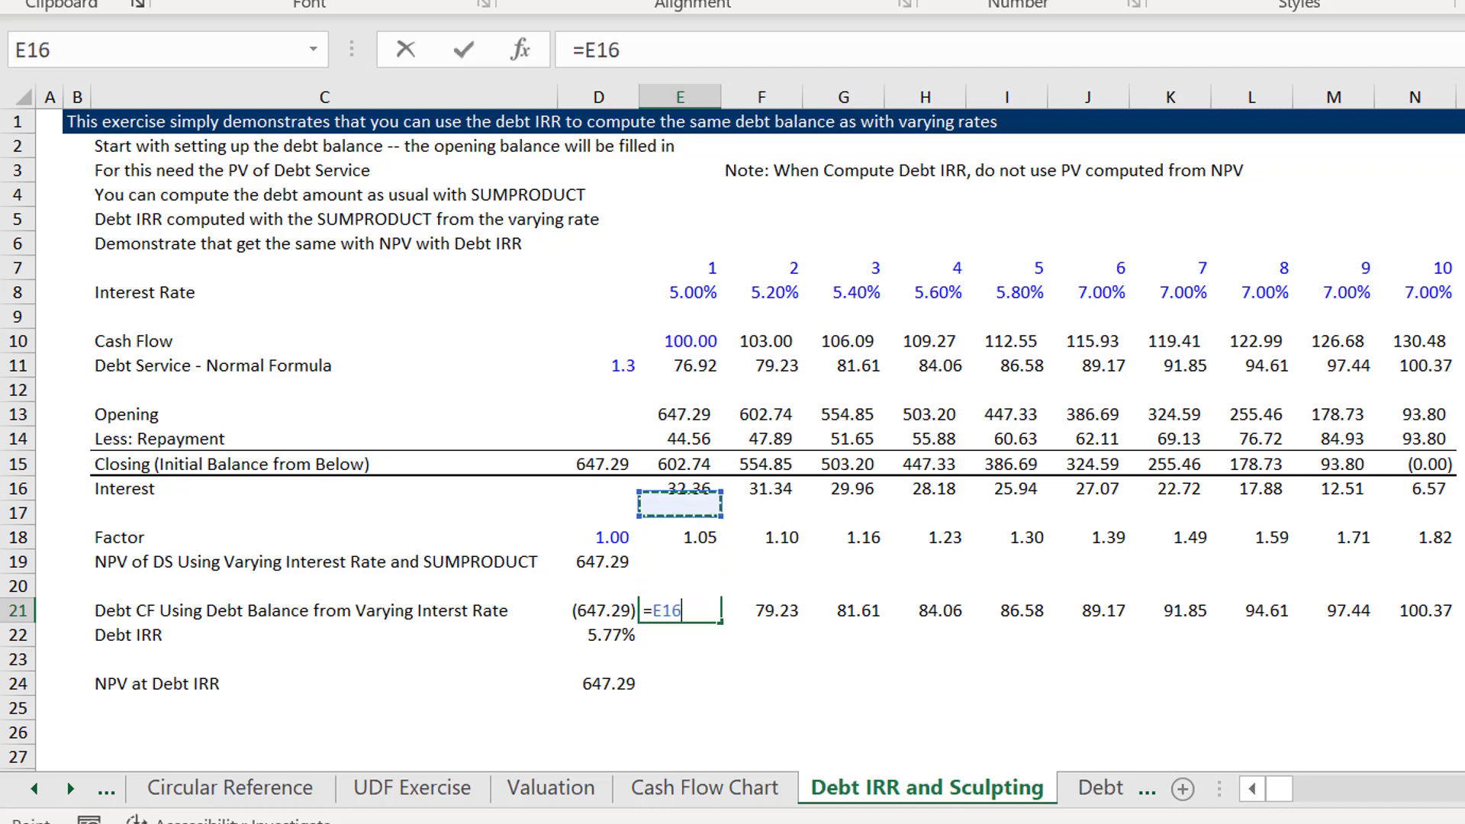
{"action": "key", "text": "Up"}
{"action": "key", "text": "Up"}
{"action": "key", "text": "Up"}
{"action": "key", "text": "Up"}
{"action": "key", "text": "Up"}
{"action": "key", "text": "Up"}
{"action": "key", "text": "Down"}
{"action": "key", "text": "Return"}
{"action": "key", "text": "Up"}
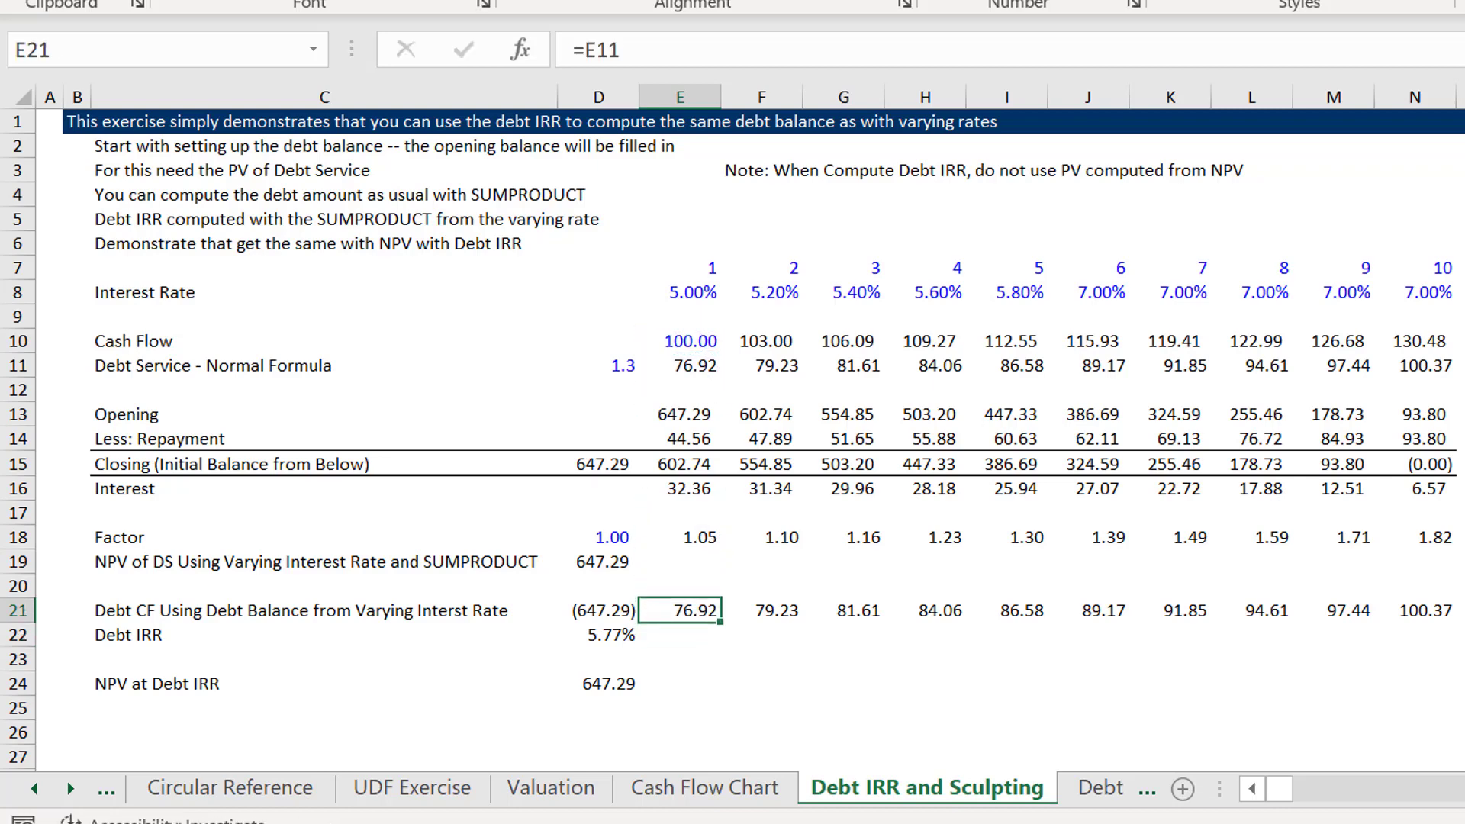
- Inspect the Debt IRR formula in D22 and the cash flow range it covers
{"action": "key", "text": "ctrl+shift+Right"}
{"action": "key", "text": "Down"}
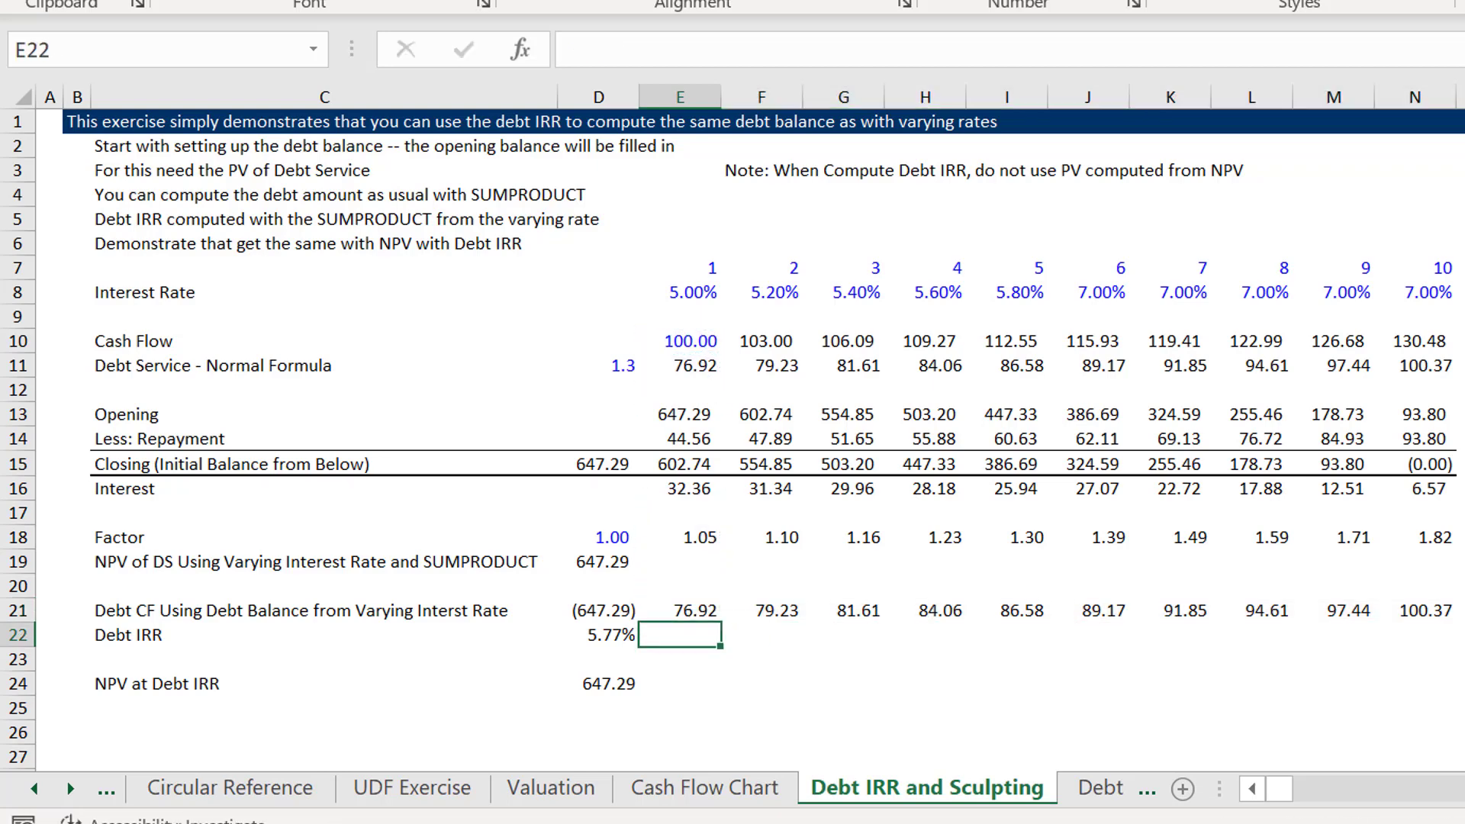
{"action": "key", "text": "Left"}
{"action": "key", "text": "F2"}
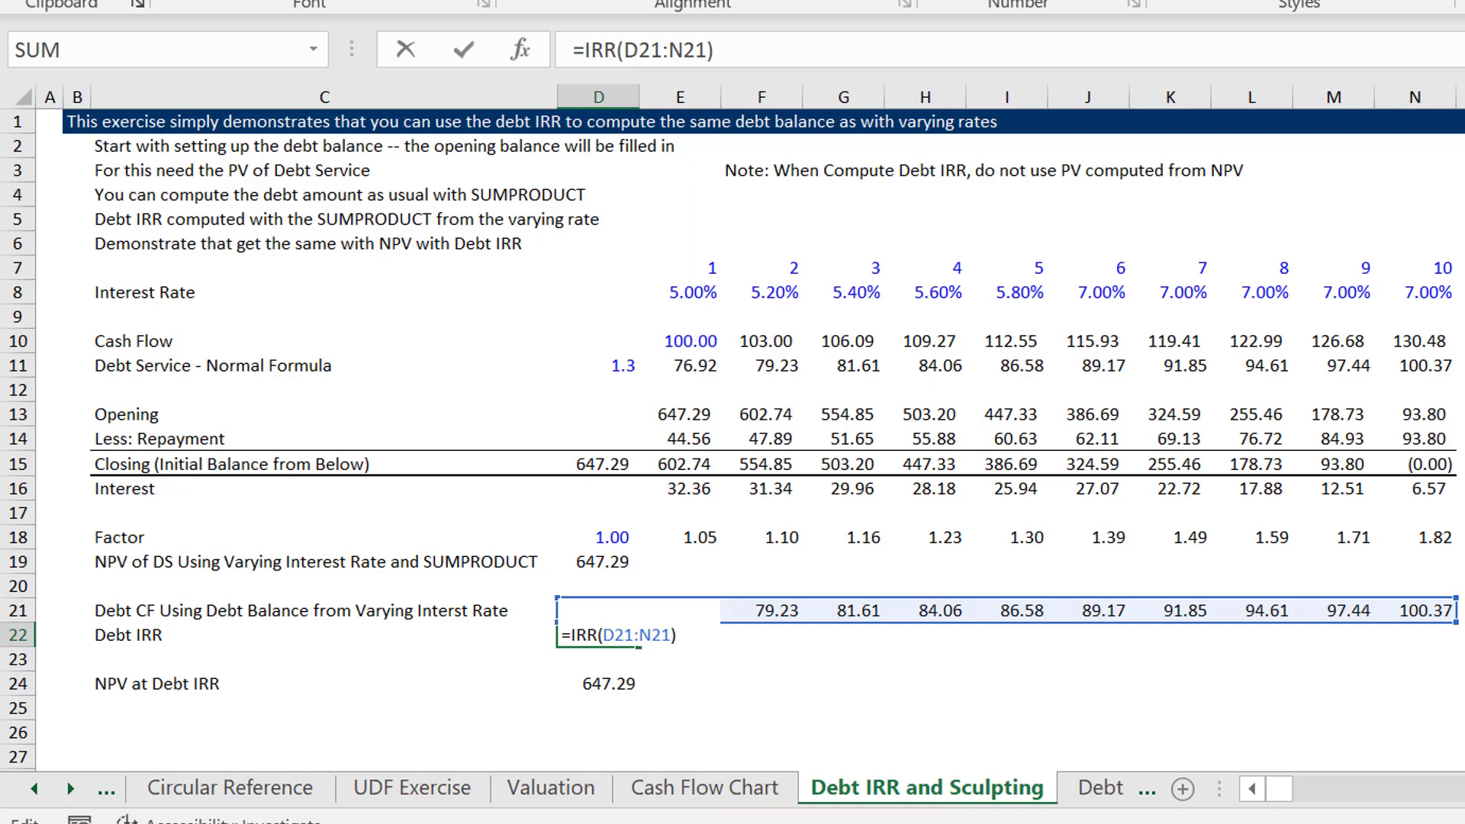
{"action": "key", "text": "Return"}
{"action": "key", "text": "Up"}
{"action": "key", "text": "Up"}
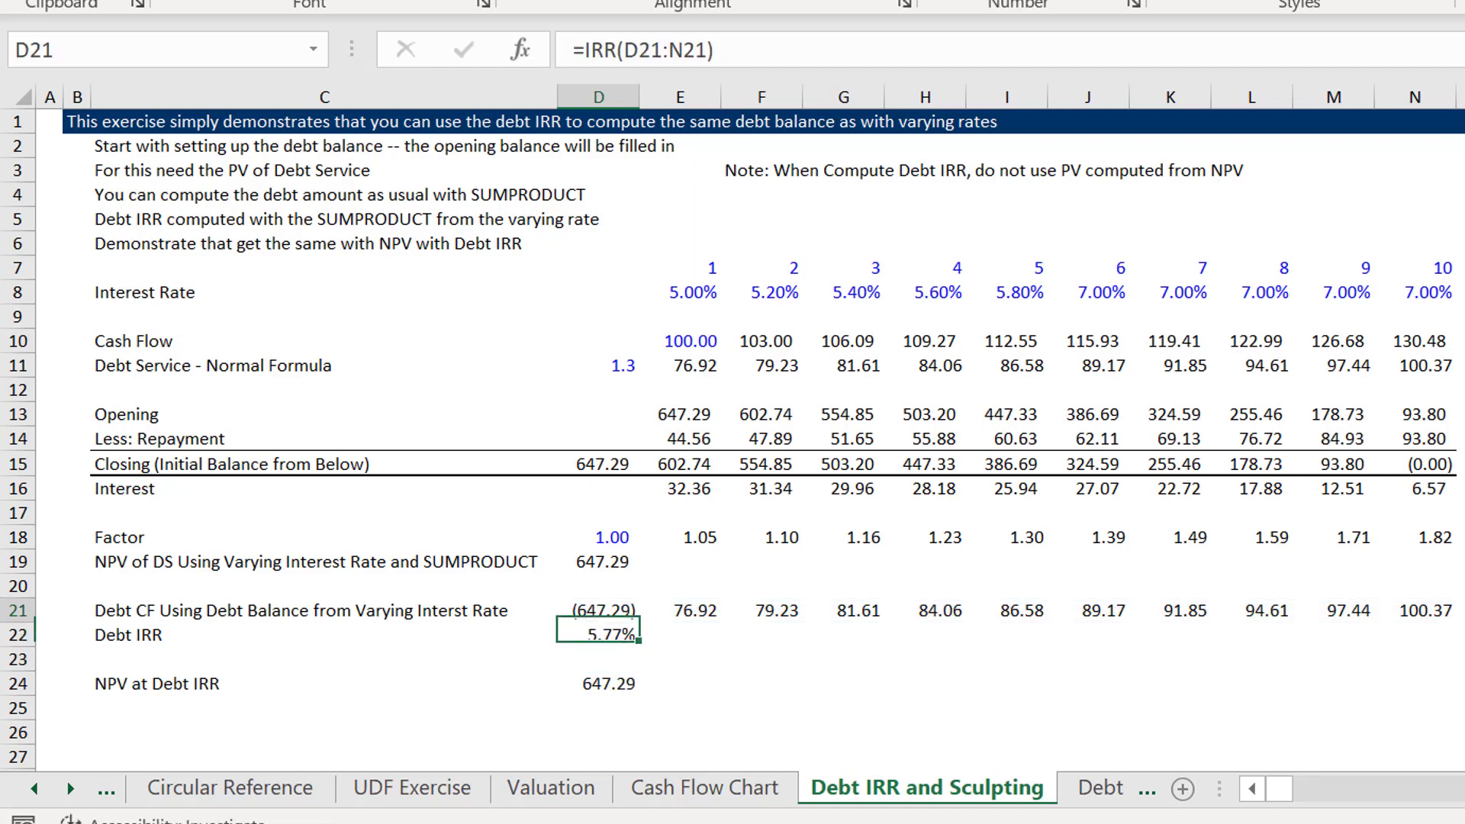
{"action": "key", "text": "Down"}
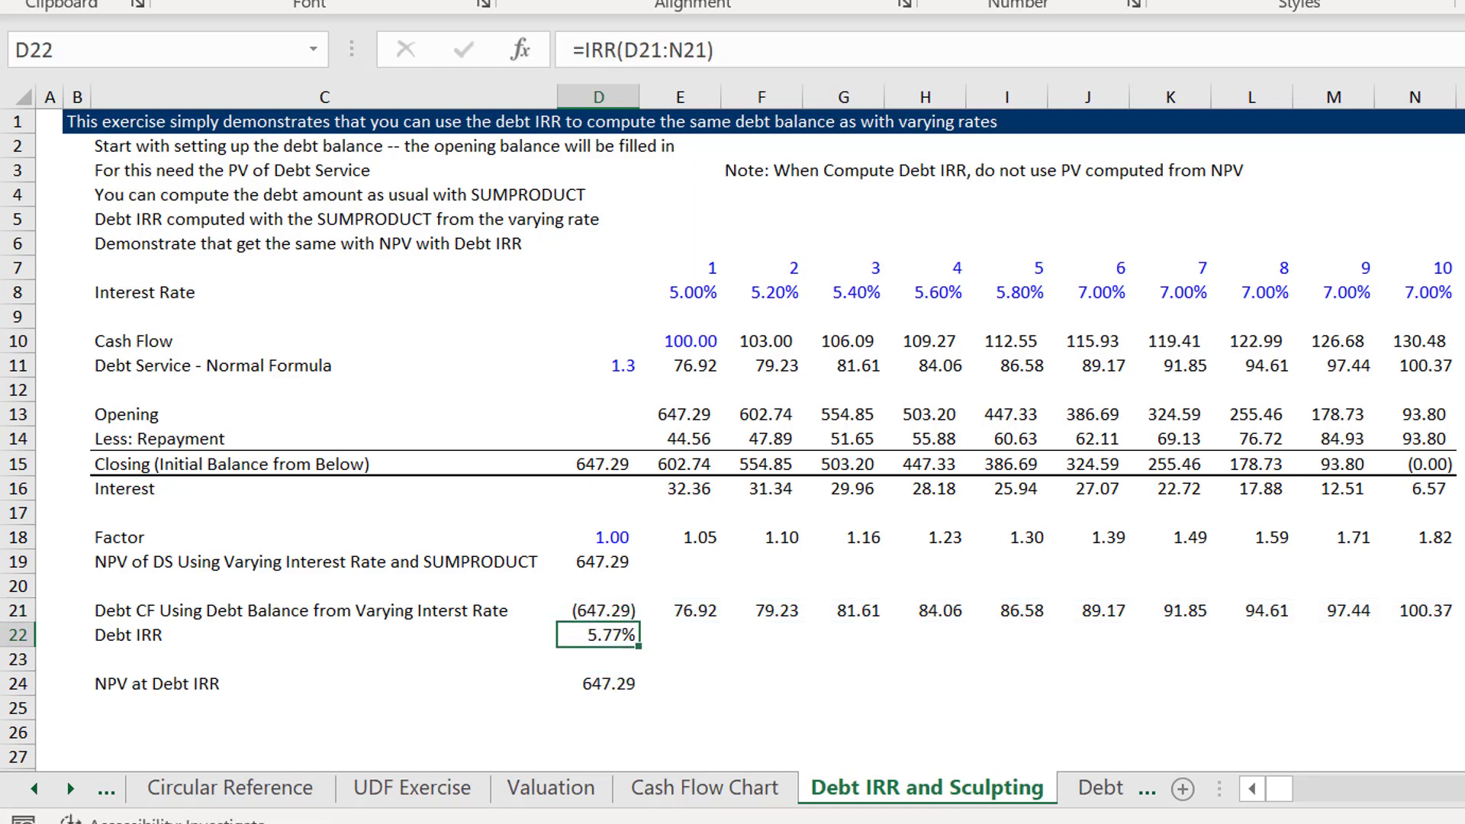
- Review the debt cash flows in row 21 that feed the IRR, starting from the initial balance in D21
{"action": "key", "text": "Left"}
{"action": "key", "text": "Left"}
{"action": "key", "text": "Right"}
{"action": "key", "text": "Right"}
{"action": "key", "text": "Up"}
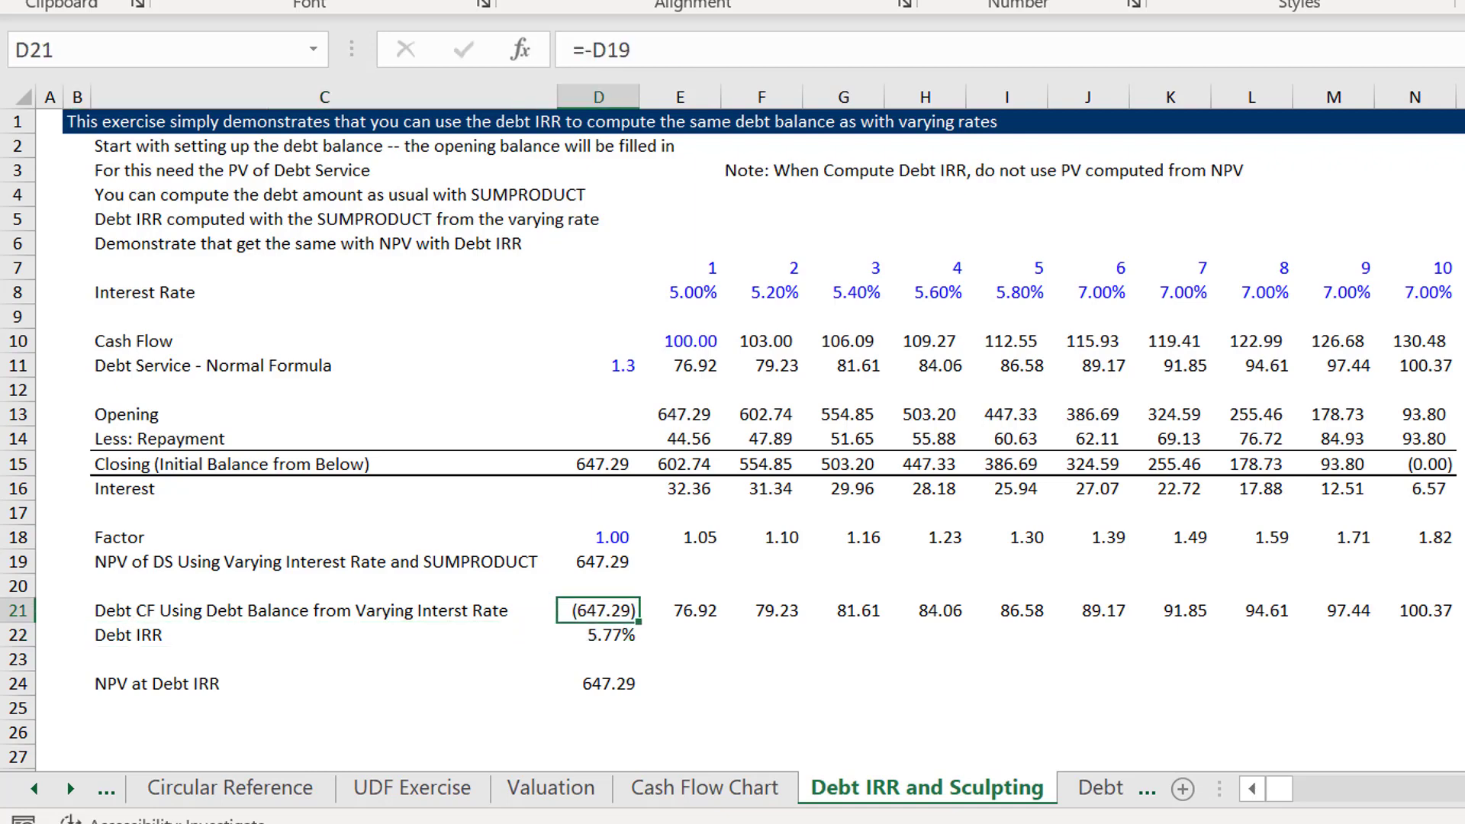
{"action": "key", "text": "Right"}
{"action": "key", "text": "Right"}
{"action": "key", "text": "Right"}
{"action": "key", "text": "Right"}
{"action": "key", "text": "Right"}
{"action": "key", "text": "Right"}
{"action": "key", "text": "Right"}
{"action": "key", "text": "Right"}
{"action": "key", "text": "Right"}
{"action": "key", "text": "Right"}
{"action": "key", "text": "Left"}
{"action": "key", "text": "Left"}
{"action": "key", "text": "Left"}
{"action": "key", "text": "Left"}
{"action": "key", "text": "Left"}
{"action": "key", "text": "Left"}
{"action": "key", "text": "Left"}
{"action": "key", "text": "Left"}
{"action": "key", "text": "Left"}
{"action": "key", "text": "Left"}
- Inspect the NPV at Debt IRR formula in D24 and the rate and debt service cells it uses
{"action": "key", "text": "Down"}
{"action": "key", "text": "Down"}
{"action": "key", "text": "Down"}
{"action": "key", "text": "F2"}
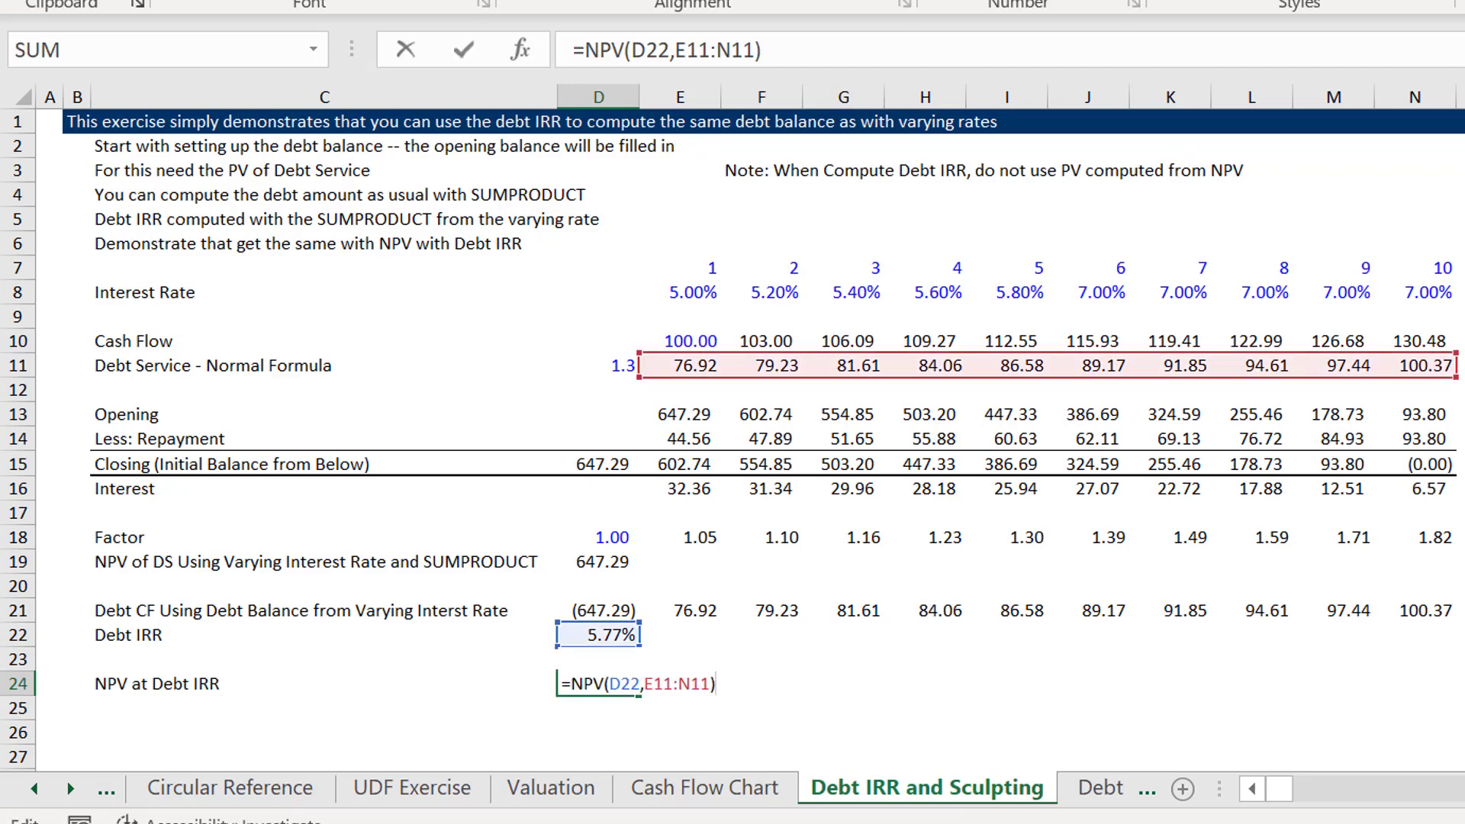
{"action": "key", "text": "Escape"}
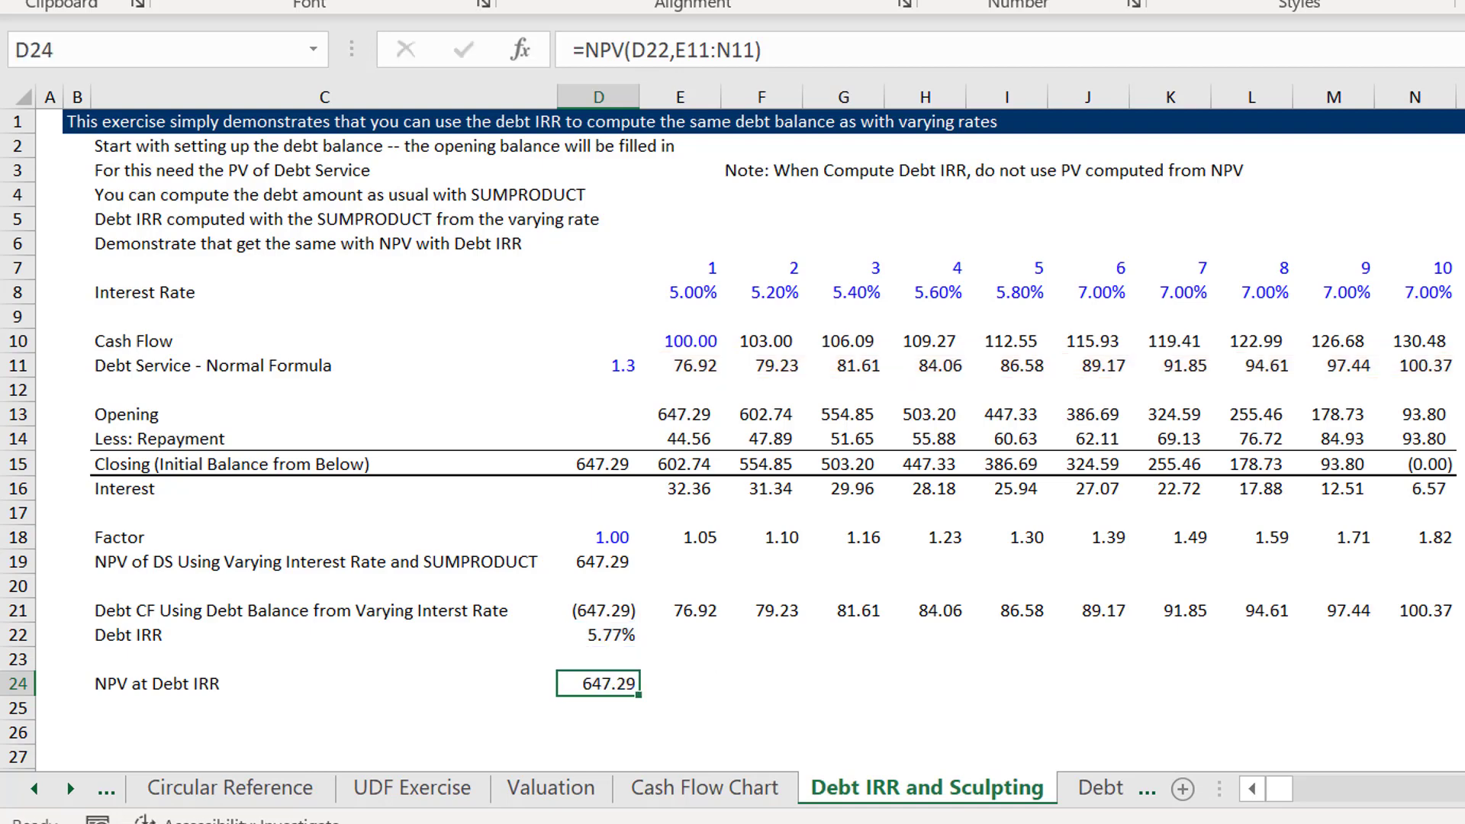
- Check the initial balance link in D15, then re-examine the NPV formula in D24
{"action": "key", "text": "Up"}
{"action": "key", "text": "Up"}
{"action": "key", "text": "Up"}
{"action": "key", "text": "Up"}
{"action": "key", "text": "Up"}
{"action": "key", "text": "Up"}
{"action": "key", "text": "Up"}
{"action": "key", "text": "Up"}
{"action": "key", "text": "Up"}
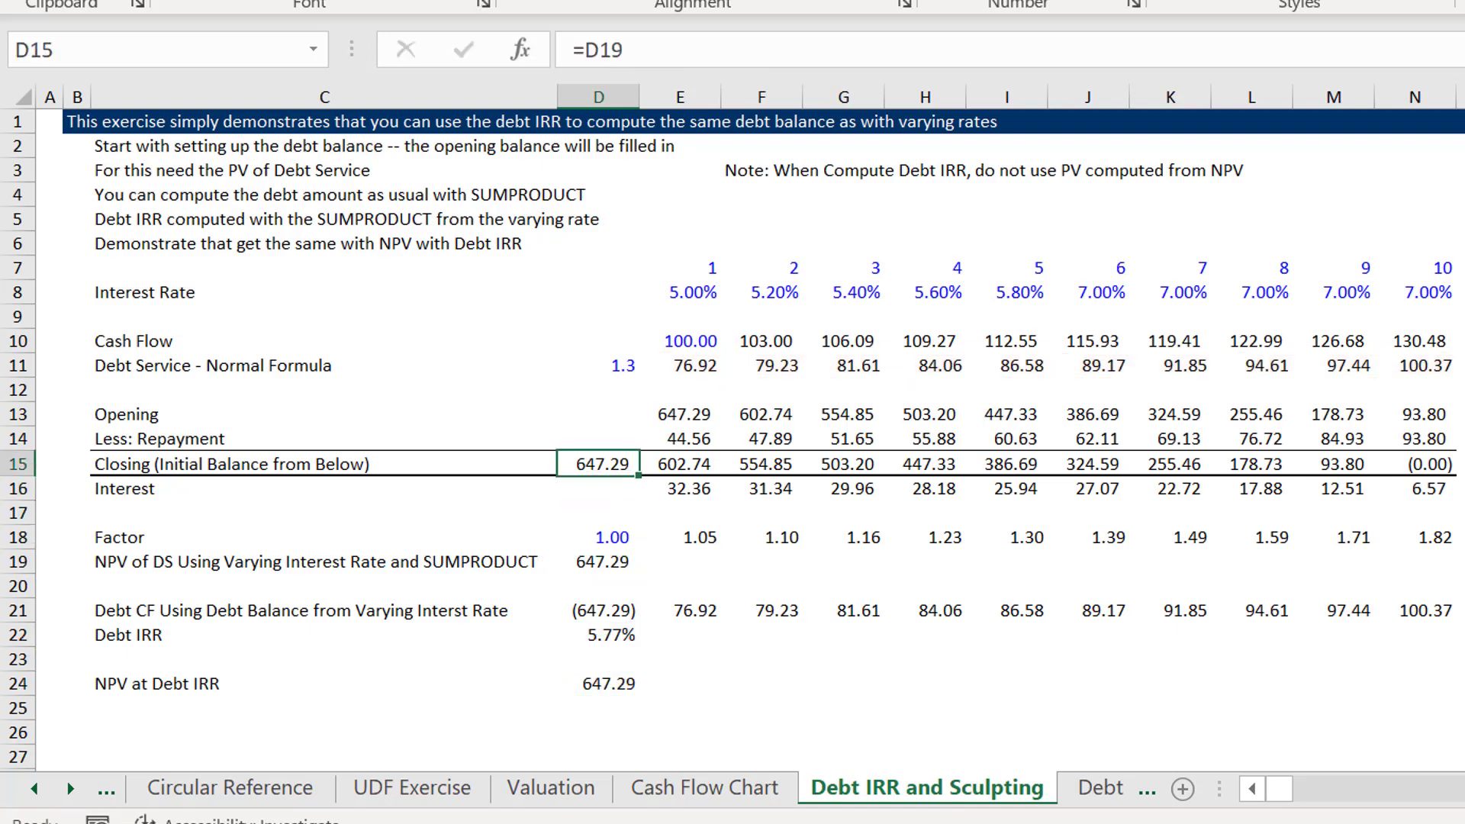
{"action": "key", "text": "Down"}
{"action": "key", "text": "Down"}
{"action": "key", "text": "Down"}
{"action": "key", "text": "Down"}
{"action": "key", "text": "Down"}
{"action": "key", "text": "Down"}
{"action": "key", "text": "Down"}
{"action": "key", "text": "Down"}
{"action": "key", "text": "Down"}
{"action": "key", "text": "Down"}
{"action": "key", "text": "Up"}
{"action": "key", "text": "Up"}
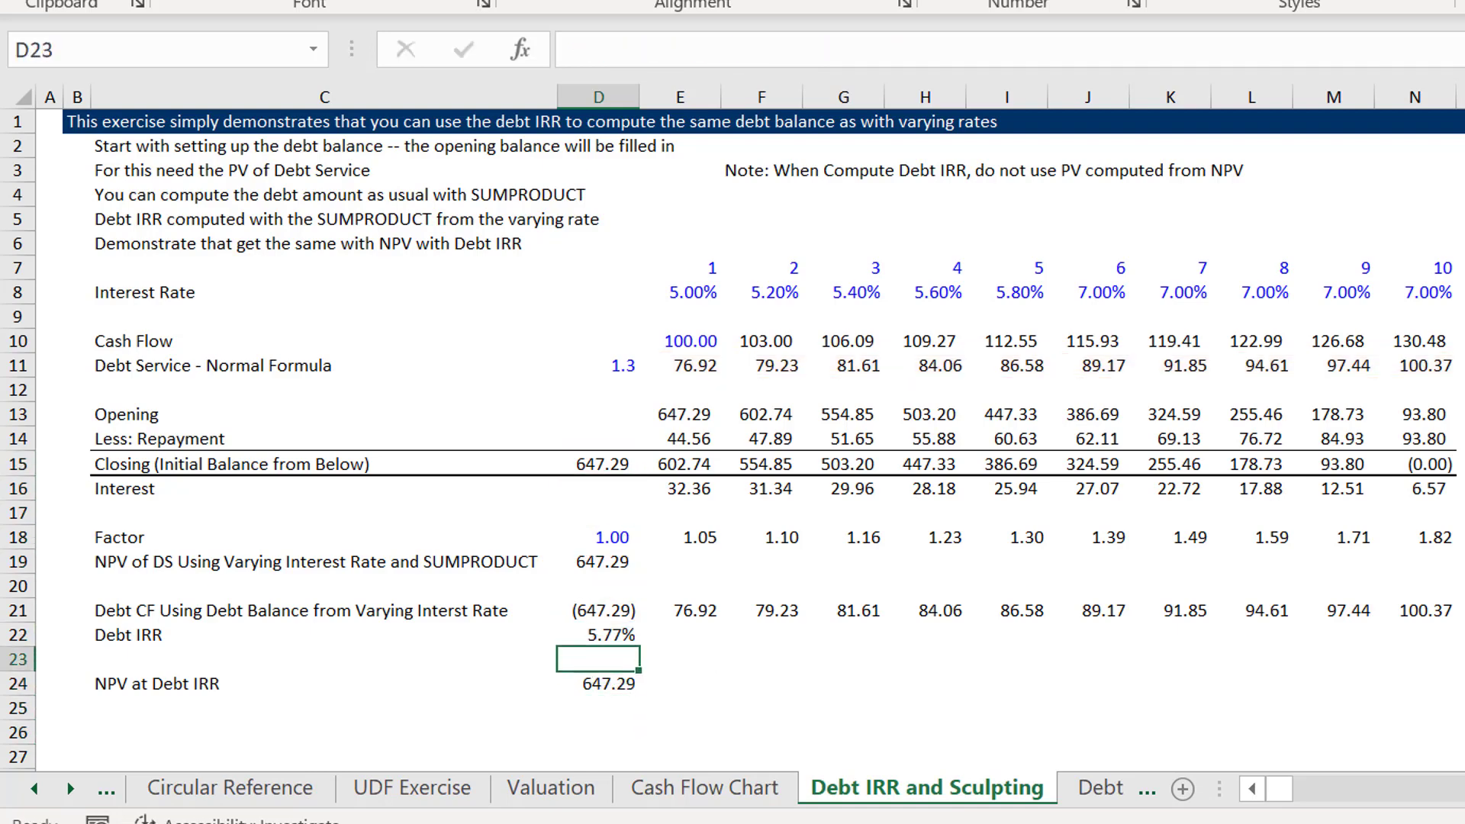
{"action": "key", "text": "Down"}
{"action": "key", "text": "F2"}
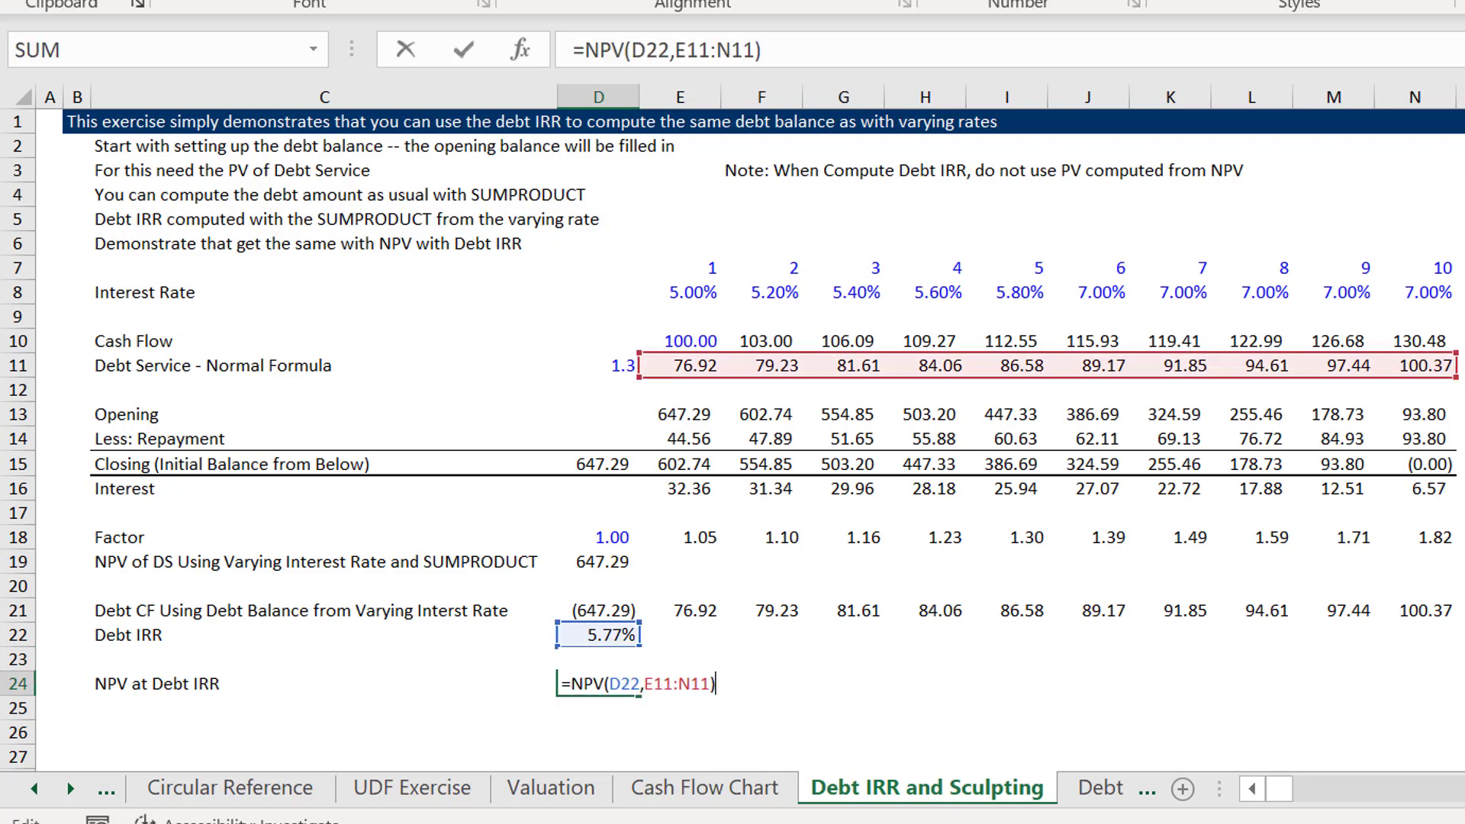
{"action": "key", "text": "Escape"}
- Compare the SUMPRODUCT formula in D19 with the NPV at Debt IRR in D24
{"action": "key", "text": "Up"}
{"action": "key", "text": "Up"}
{"action": "key", "text": "Up"}
{"action": "key", "text": "Up"}
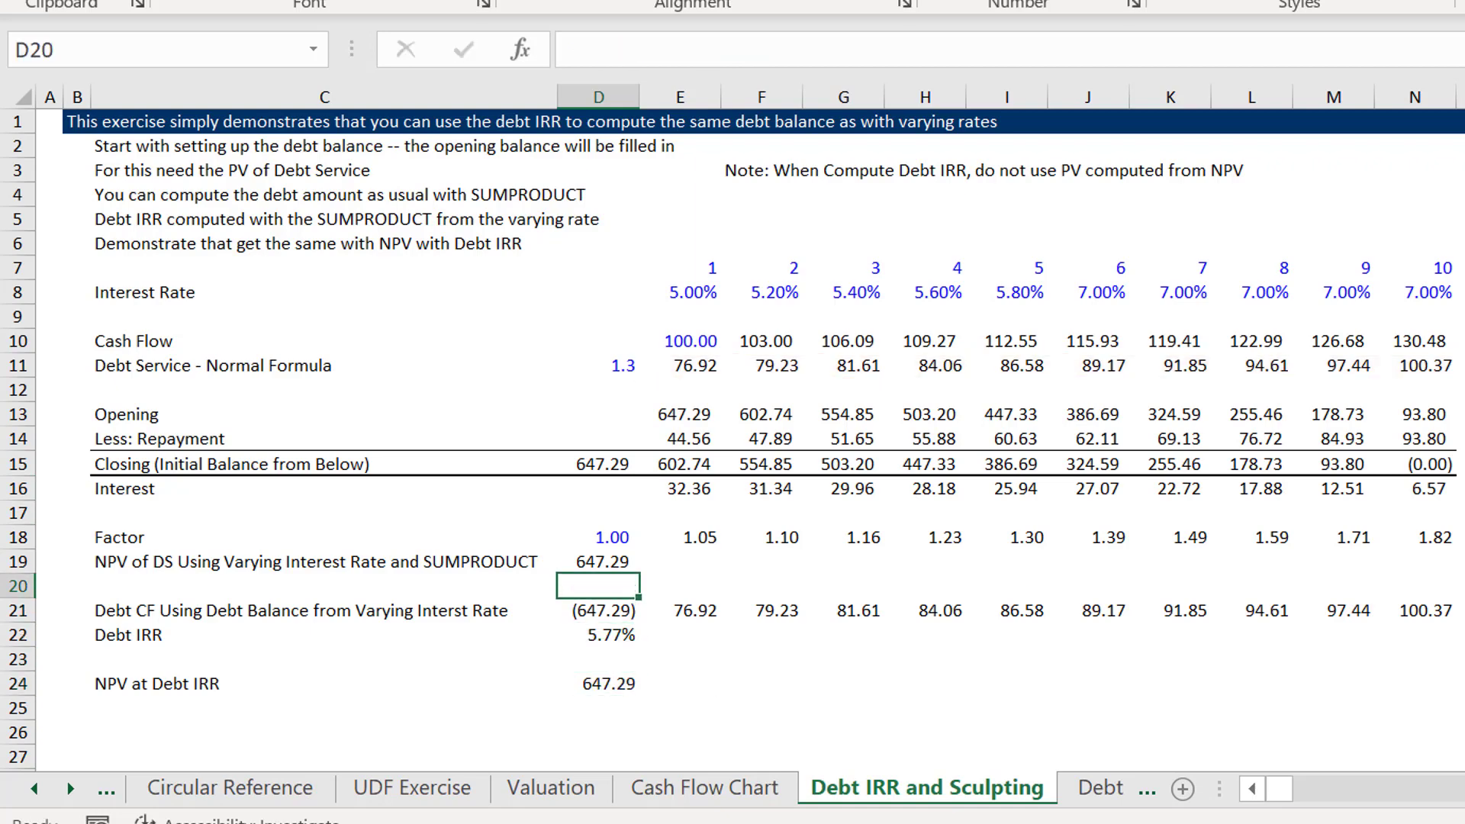
{"action": "key", "text": "Up"}
{"action": "key", "text": "F2"}
{"action": "key", "text": "Escape"}
{"action": "key", "text": "Down"}
{"action": "key", "text": "Down"}
{"action": "key", "text": "Down"}
{"action": "key", "text": "Down"}
{"action": "key", "text": "Down"}
{"action": "key", "text": "Down"}
{"action": "key", "text": "Up"}
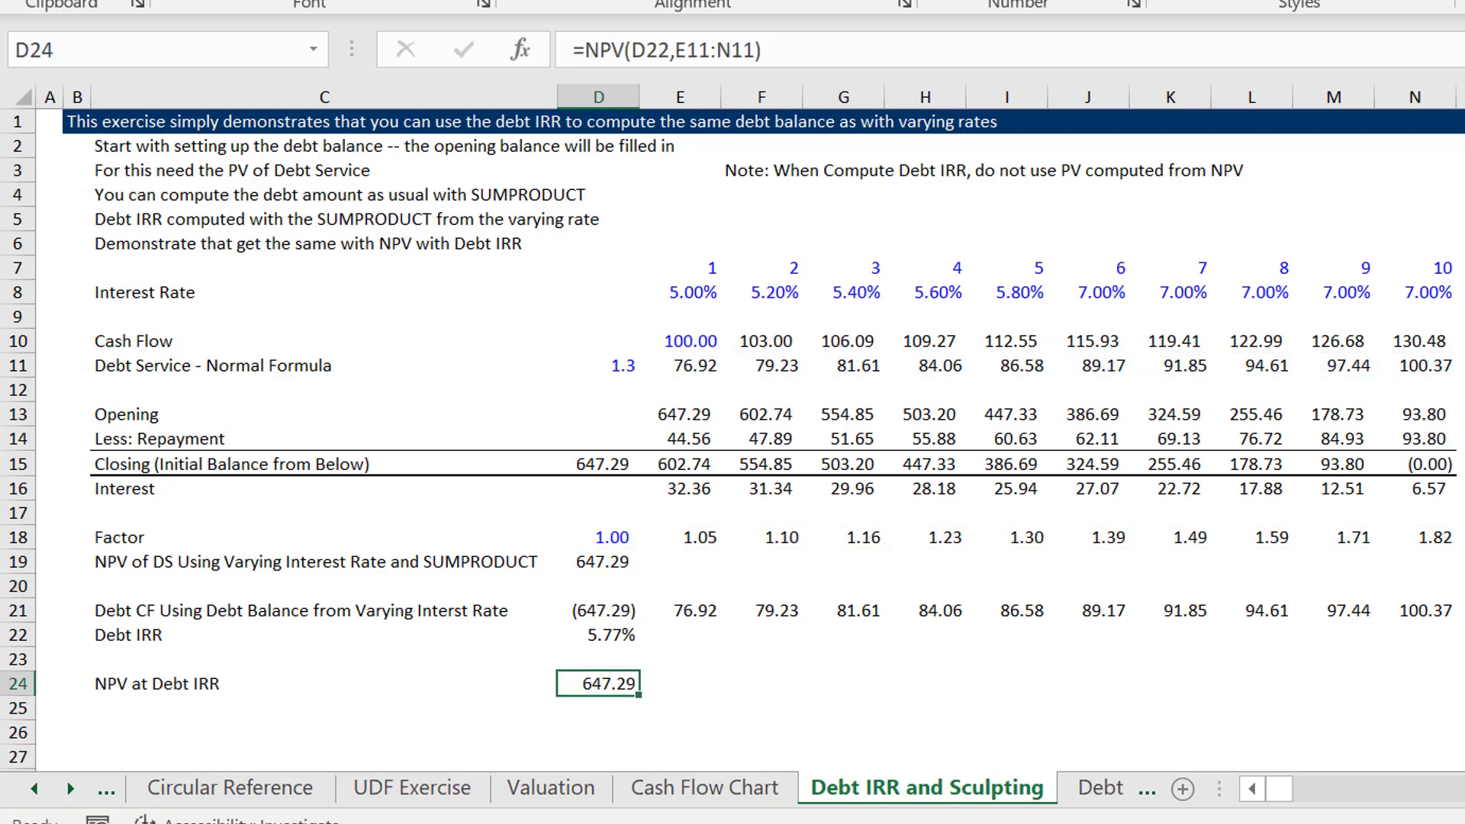
- Link the initial closing balance in D15 to the NPV at Debt IRR in D24
{"action": "key", "text": "Up"}
{"action": "key", "text": "Up"}
{"action": "key", "text": "Up"}
{"action": "key", "text": "Up"}
{"action": "key", "text": "Up"}
{"action": "key", "text": "Up"}
{"action": "key", "text": "Up"}
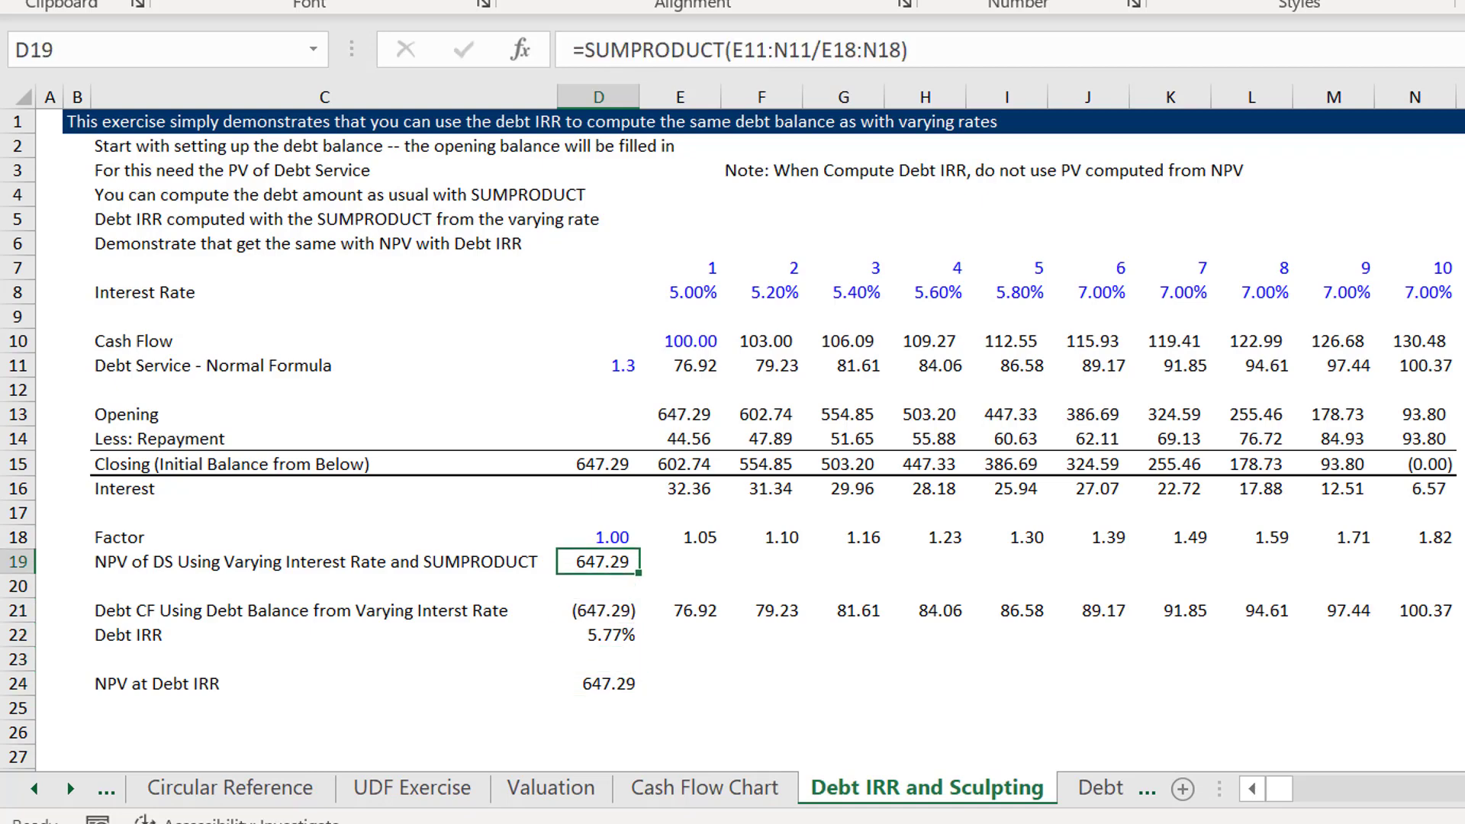
{"action": "key", "text": "Up"}
{"action": "key", "text": "Up"}
{"action": "type", "text": "="}
{"action": "key", "text": "Down"}
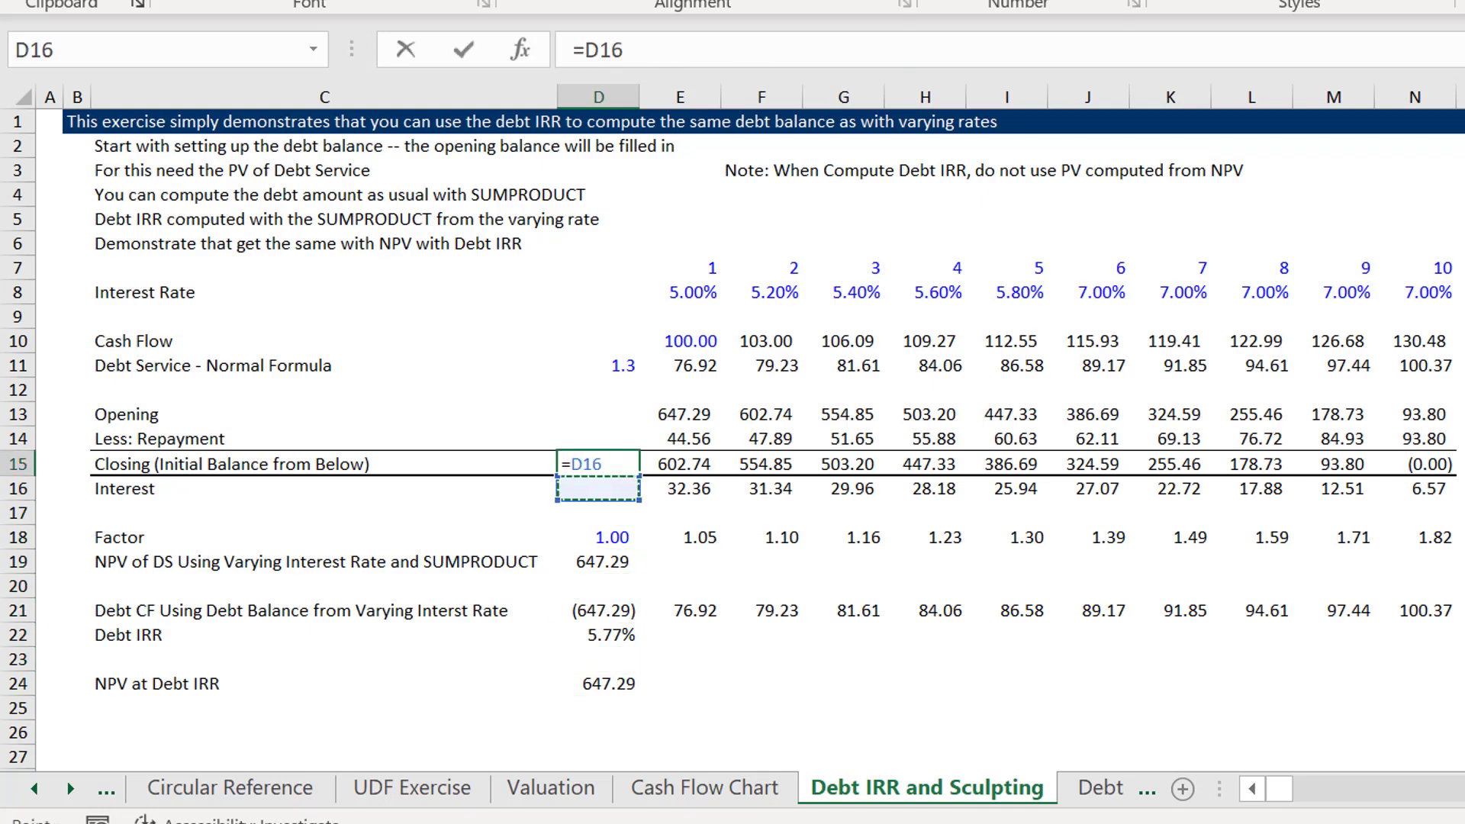
{"action": "key", "text": "Down"}
{"action": "key", "text": "Down"}
{"action": "key", "text": "Down"}
{"action": "key", "text": "Down"}
{"action": "key", "text": "Down"}
{"action": "key", "text": "Down"}
{"action": "key", "text": "Down"}
{"action": "key", "text": "Down"}
{"action": "key", "text": "Down"}
{"action": "key", "text": "Up"}
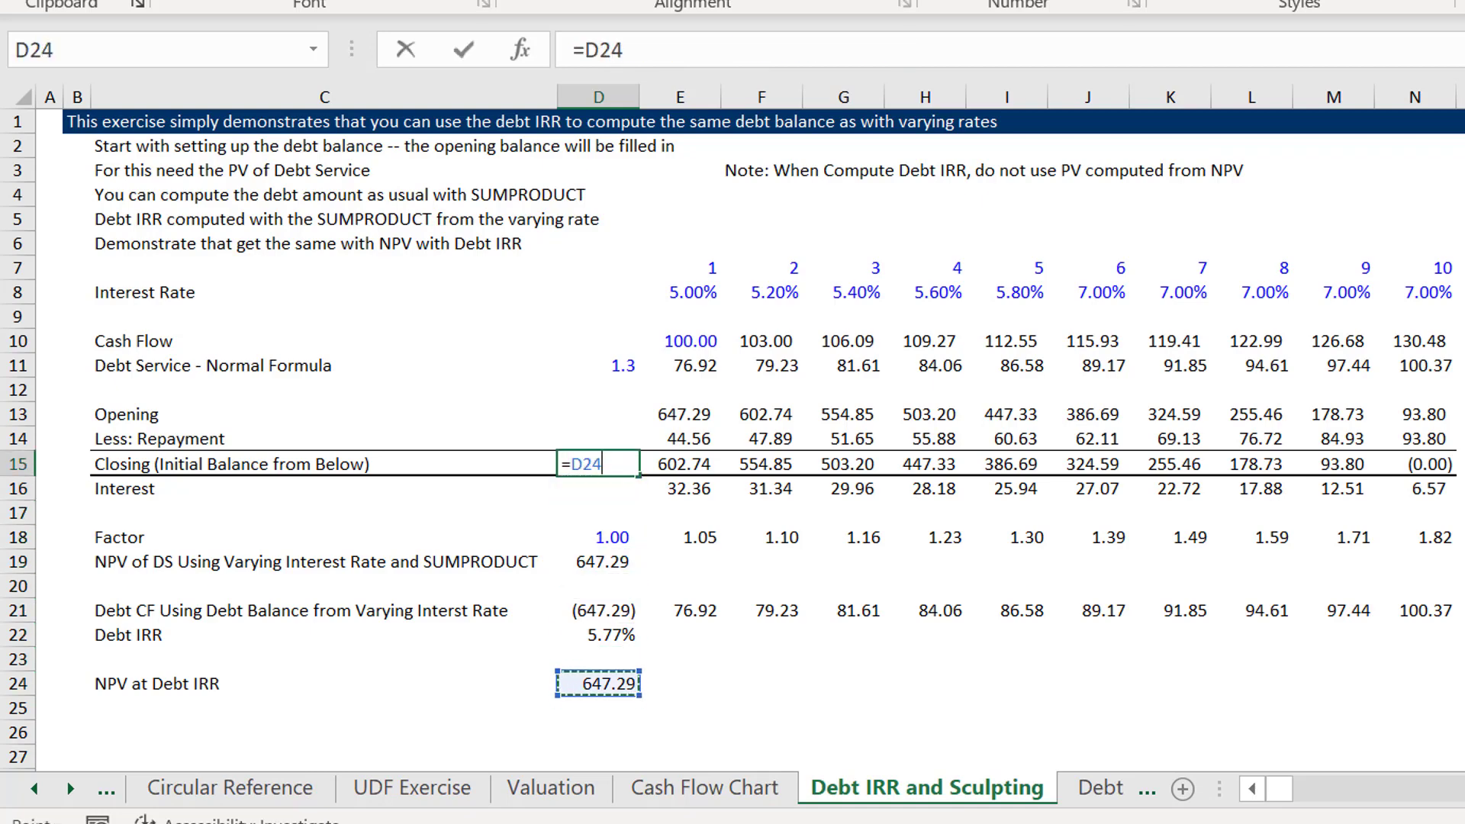
{"action": "key", "text": "Return"}
- Write the note "Big: Idea -- you can compute the same debt service NPV with debt IRR and SUMPRODUCT" in F4
{"action": "key", "text": "Up"}
{"action": "key", "text": "Up"}
{"action": "key", "text": "Up"}
{"action": "key", "text": "Up"}
{"action": "key", "text": "Up"}
{"action": "key", "text": "Up"}
{"action": "key", "text": "Up"}
{"action": "key", "text": "Up"}
{"action": "key", "text": "Up"}
{"action": "key", "text": "Up"}
{"action": "key", "text": "Up"}
{"action": "key", "text": "Up"}
{"action": "key", "text": "Up"}
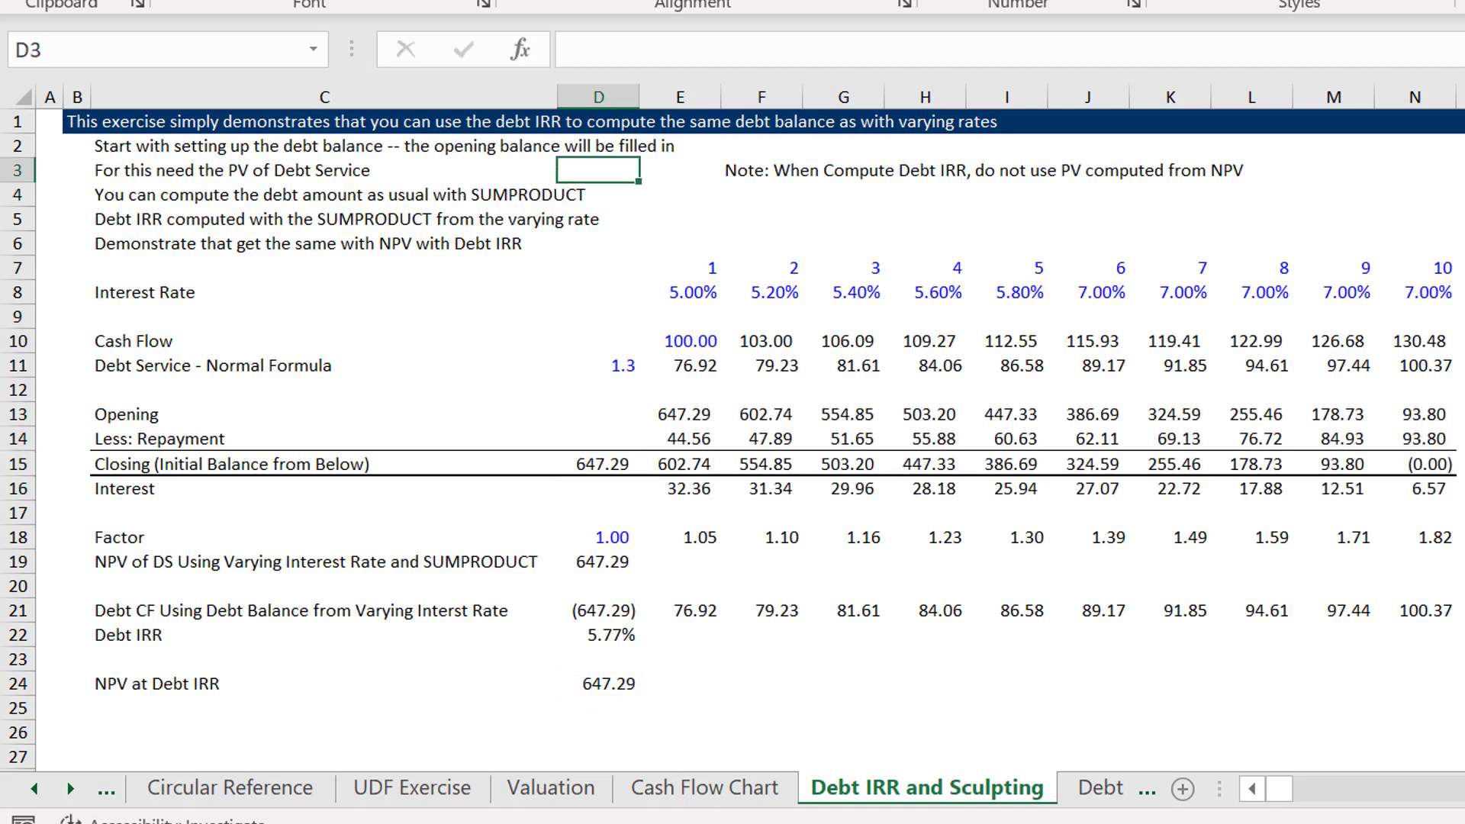
{"action": "key", "text": "Right"}
{"action": "key", "text": "Down"}
{"action": "key", "text": "Right"}
{"action": "type", "text": "Big"}
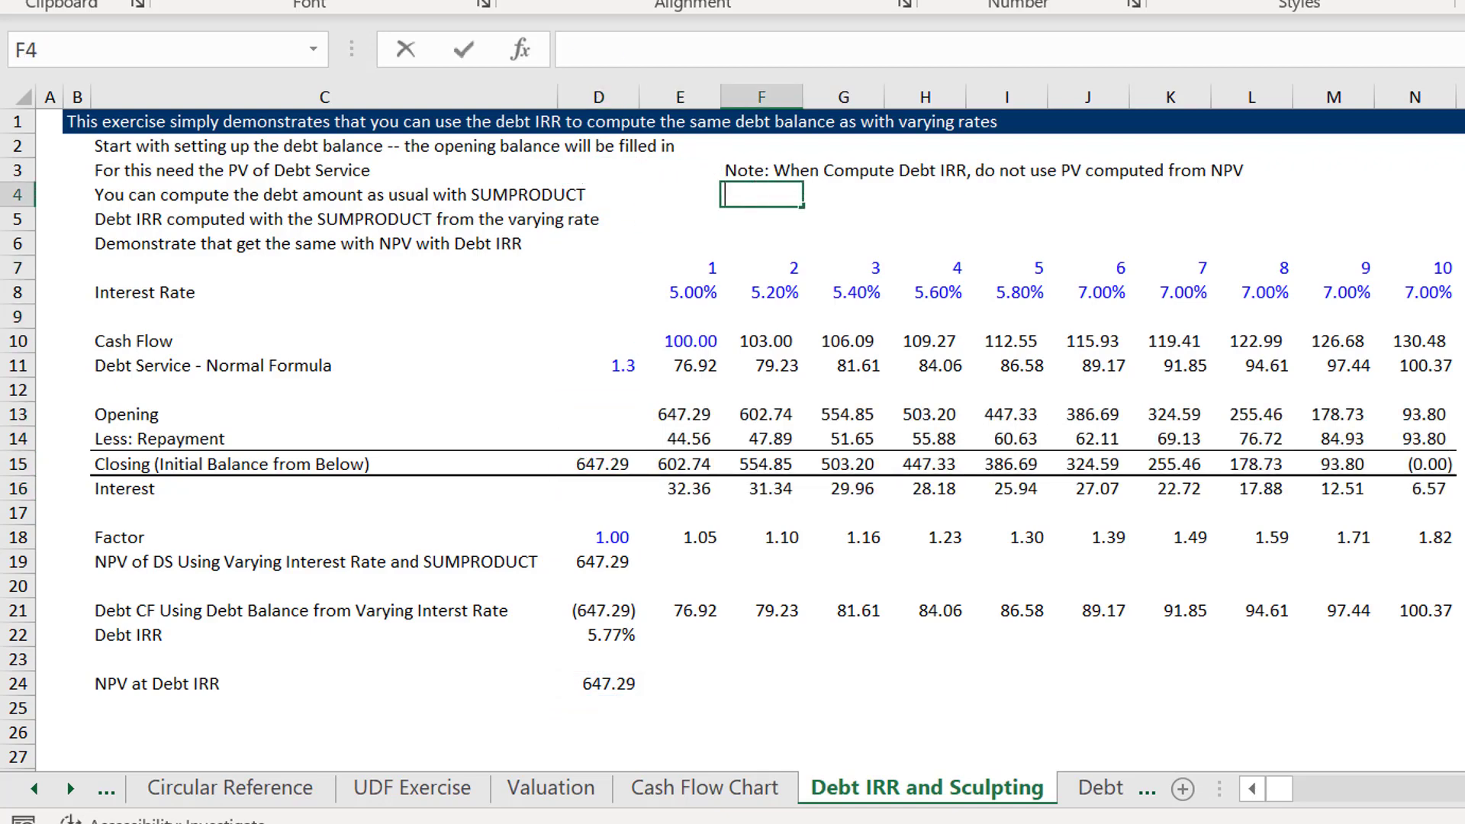
{"action": "type", "text": ": Idea"}
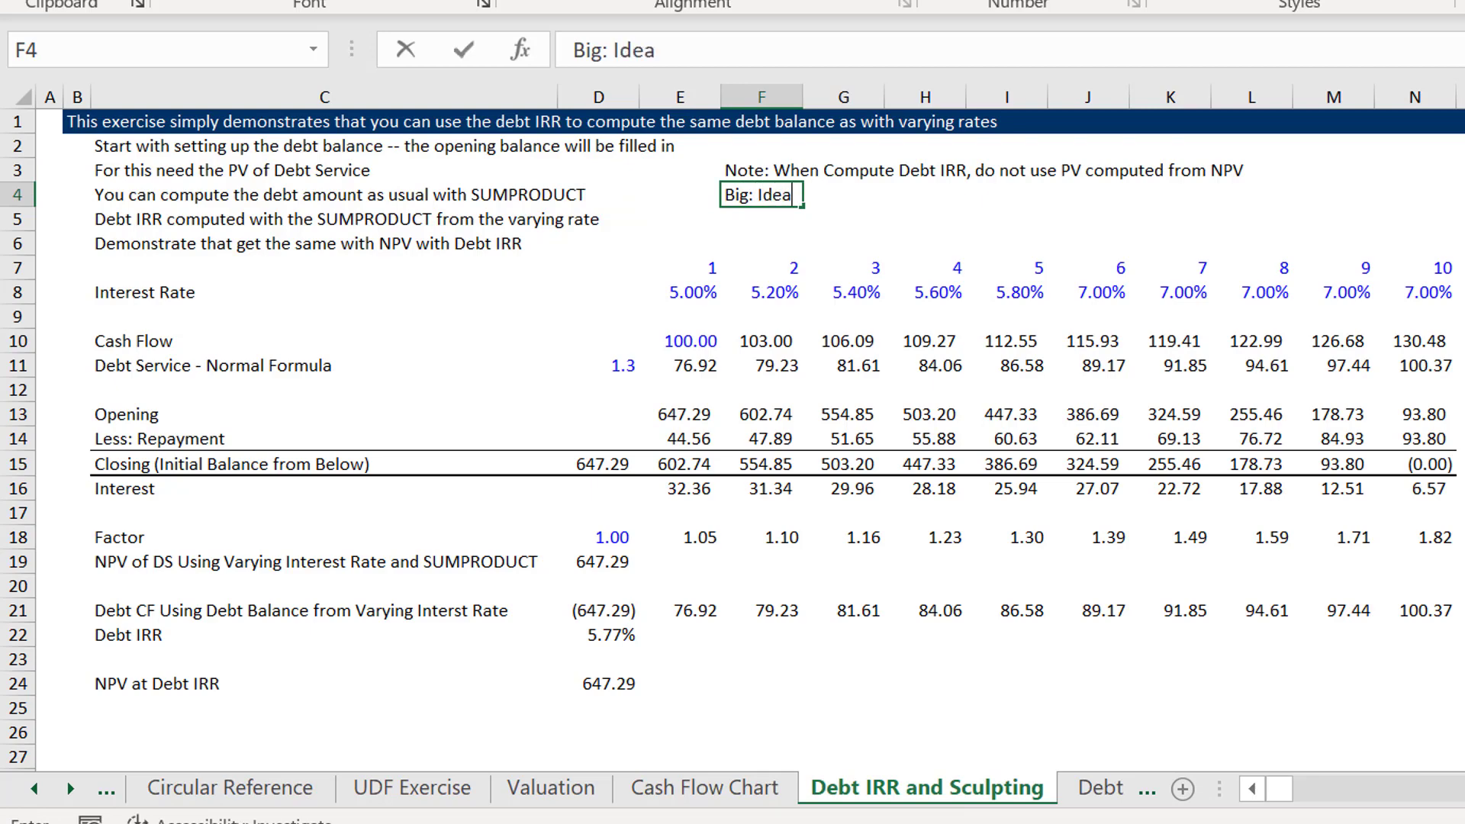
{"action": "type", "text": " -- you can get t"}
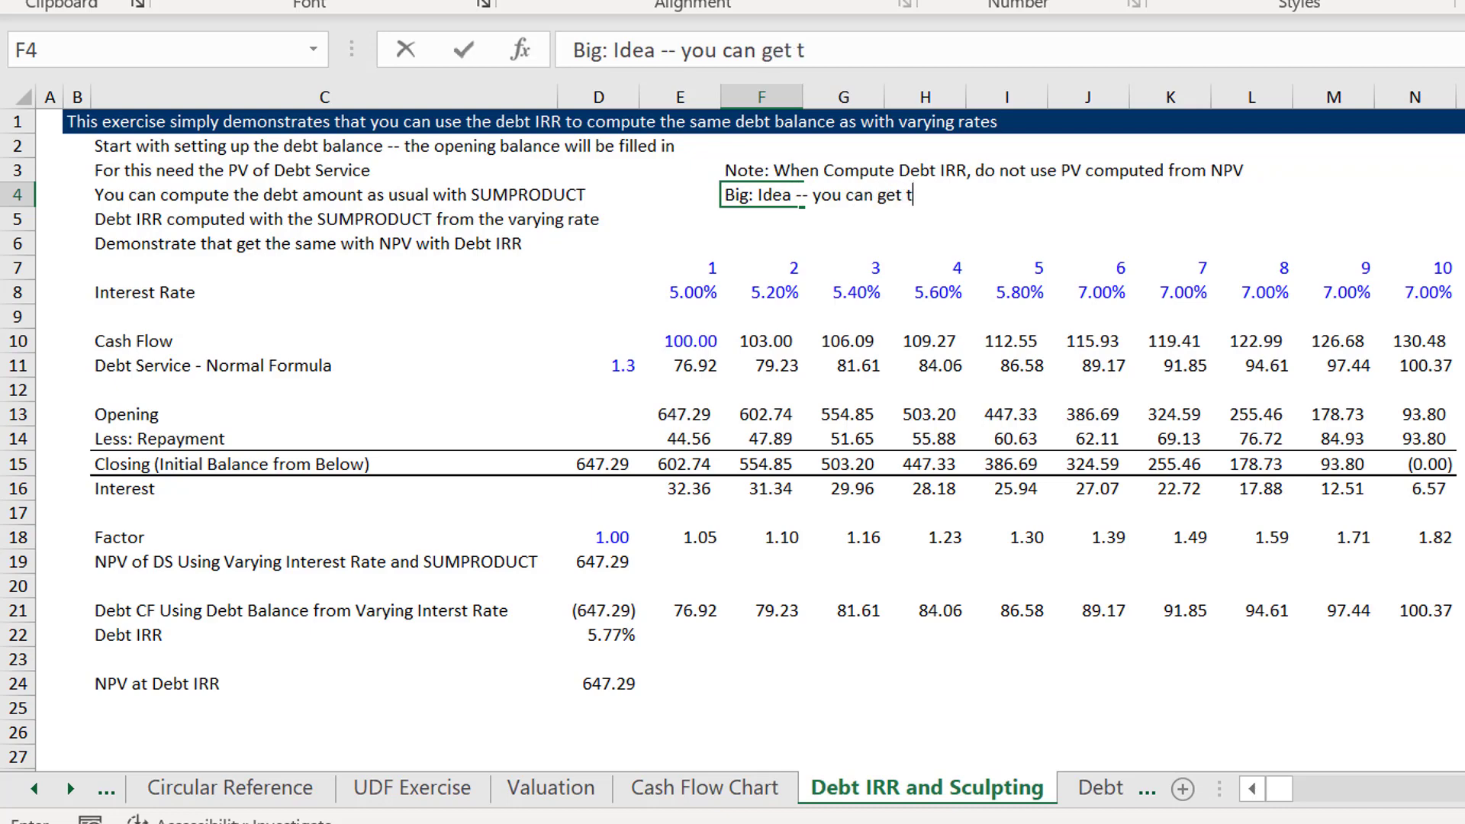
{"action": "key", "text": "BackSpace"}
{"action": "key", "text": "BackSpace"}
{"action": "key", "text": "BackSpace"}
{"action": "key", "text": "BackSpace"}
{"action": "key", "text": "BackSpace"}
{"action": "type", "text": "compute the same "}
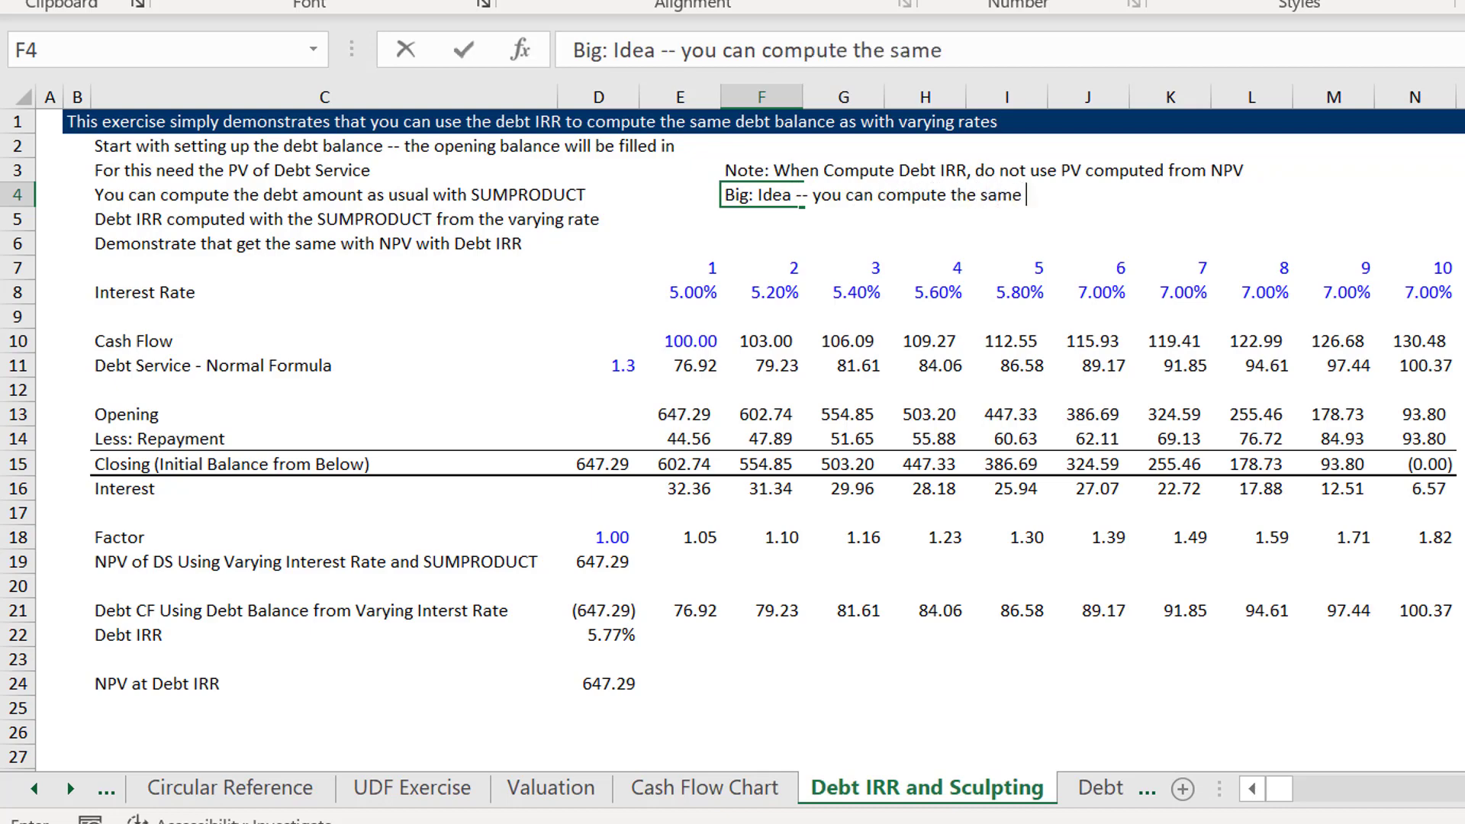
{"action": "type", "text": "debt"}
{"action": "type", "text": " NPV"}
{"action": "key", "text": "BackSpace"}
{"action": "key", "text": "BackSpace"}
{"action": "key", "text": "BackSpace"}
{"action": "key", "text": "BackSpace"}
{"action": "type", "text": "s"}
{"action": "key", "text": "BackSpace"}
{"action": "type", "text": "ser"}
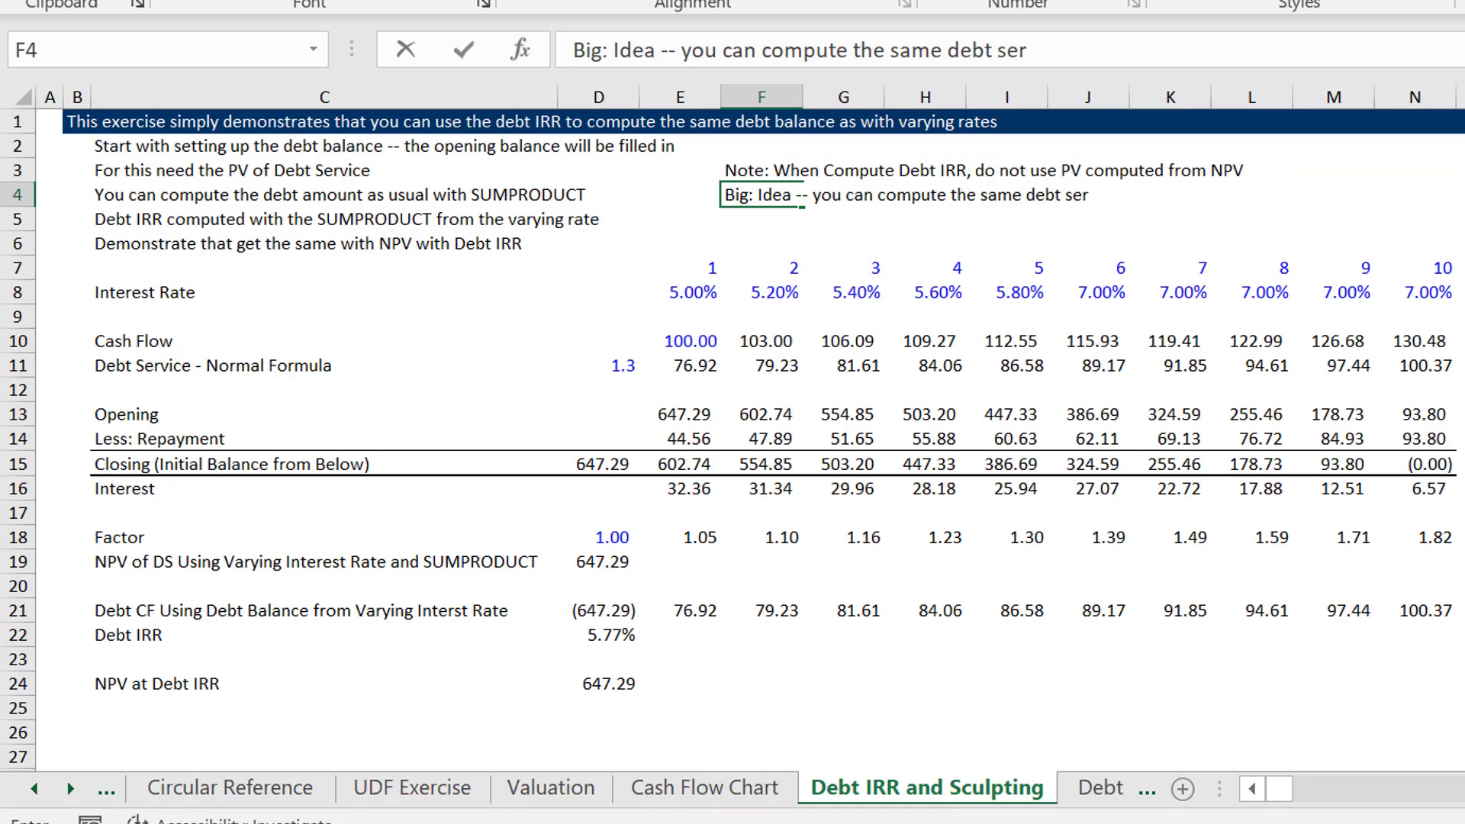
{"action": "type", "text": "vice NPV"}
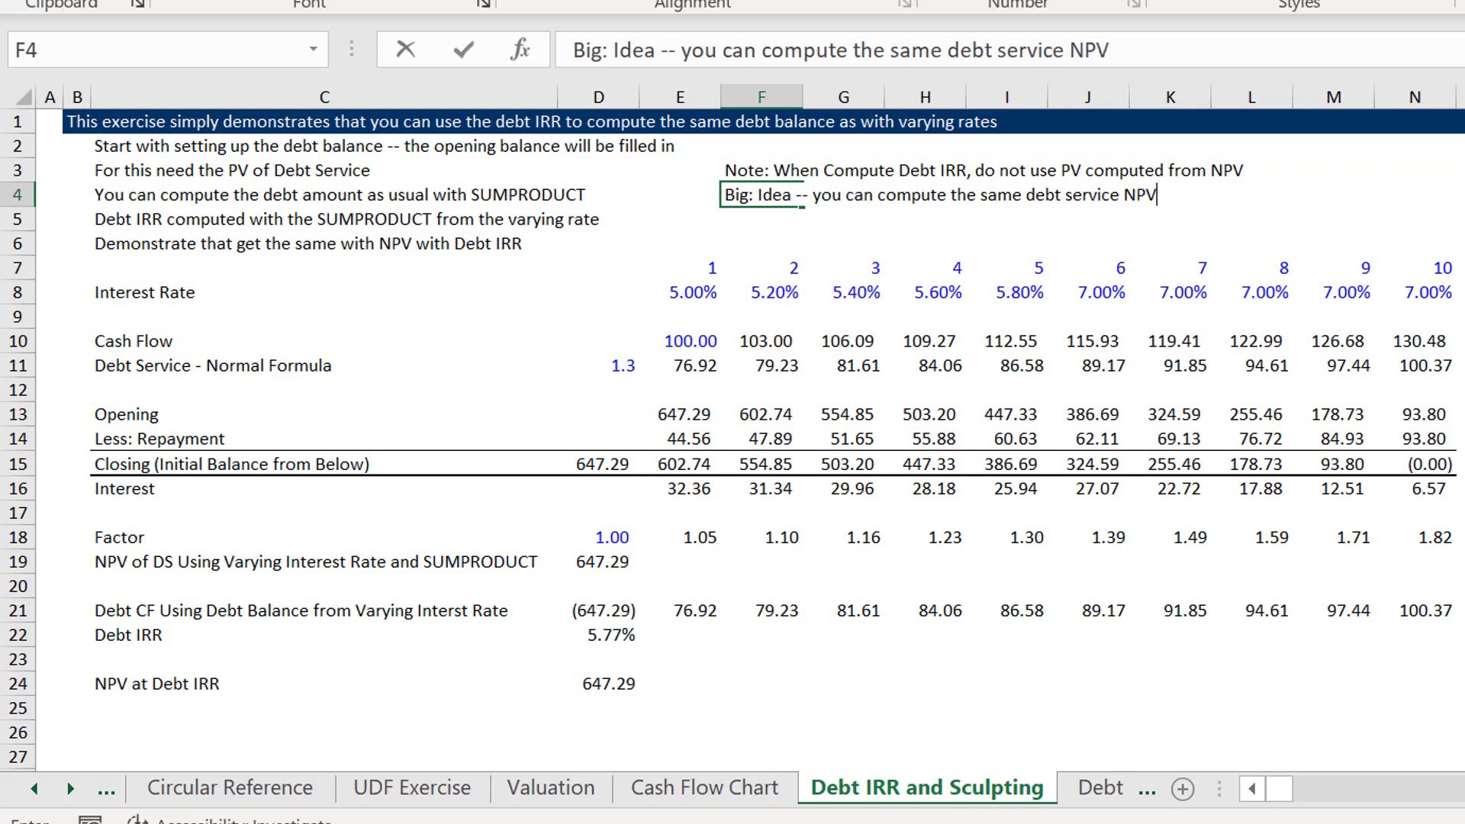
{"action": "type", "text": " with debt "}
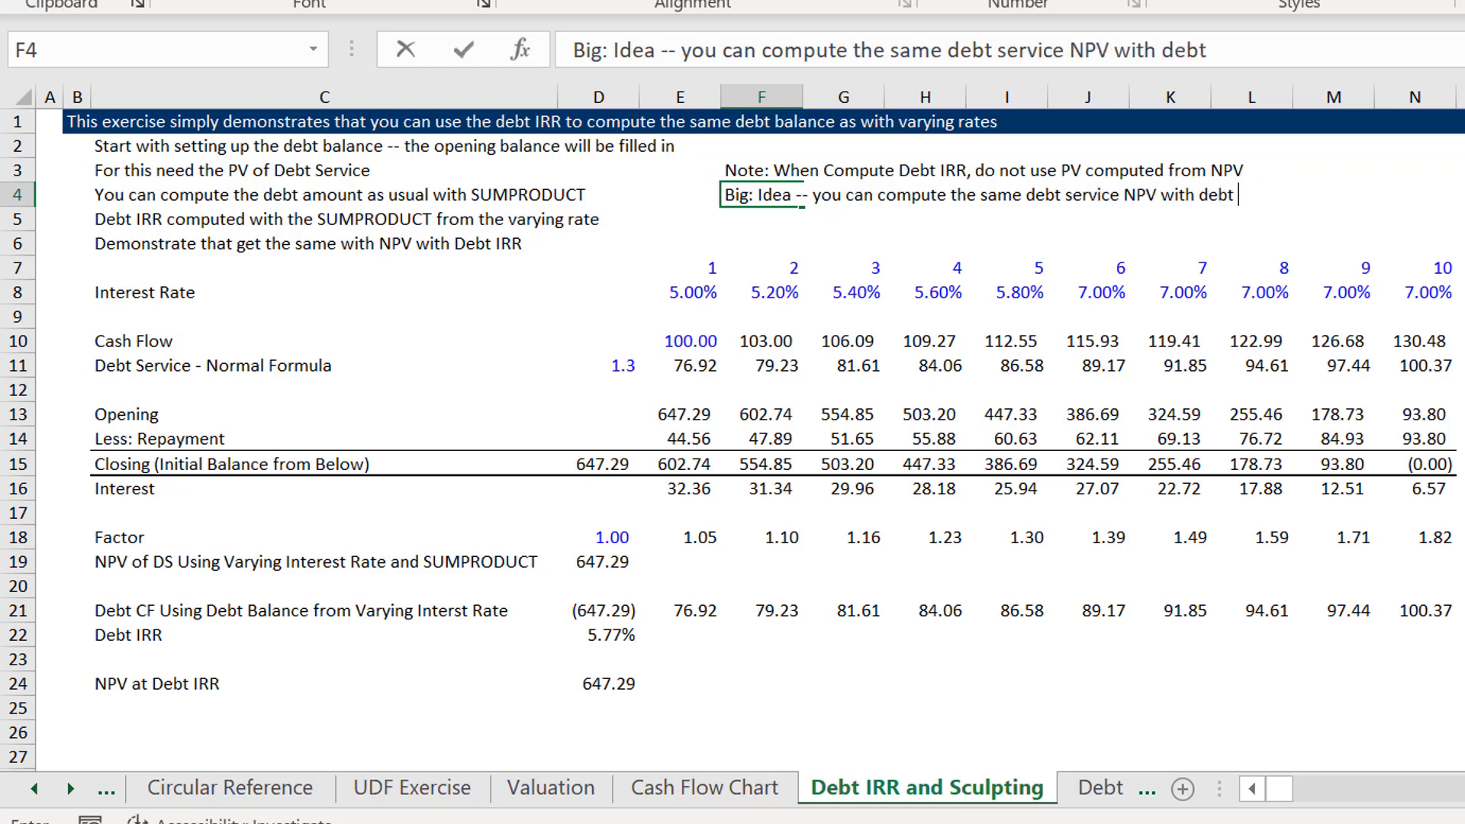
{"action": "type", "text": "IRR and"}
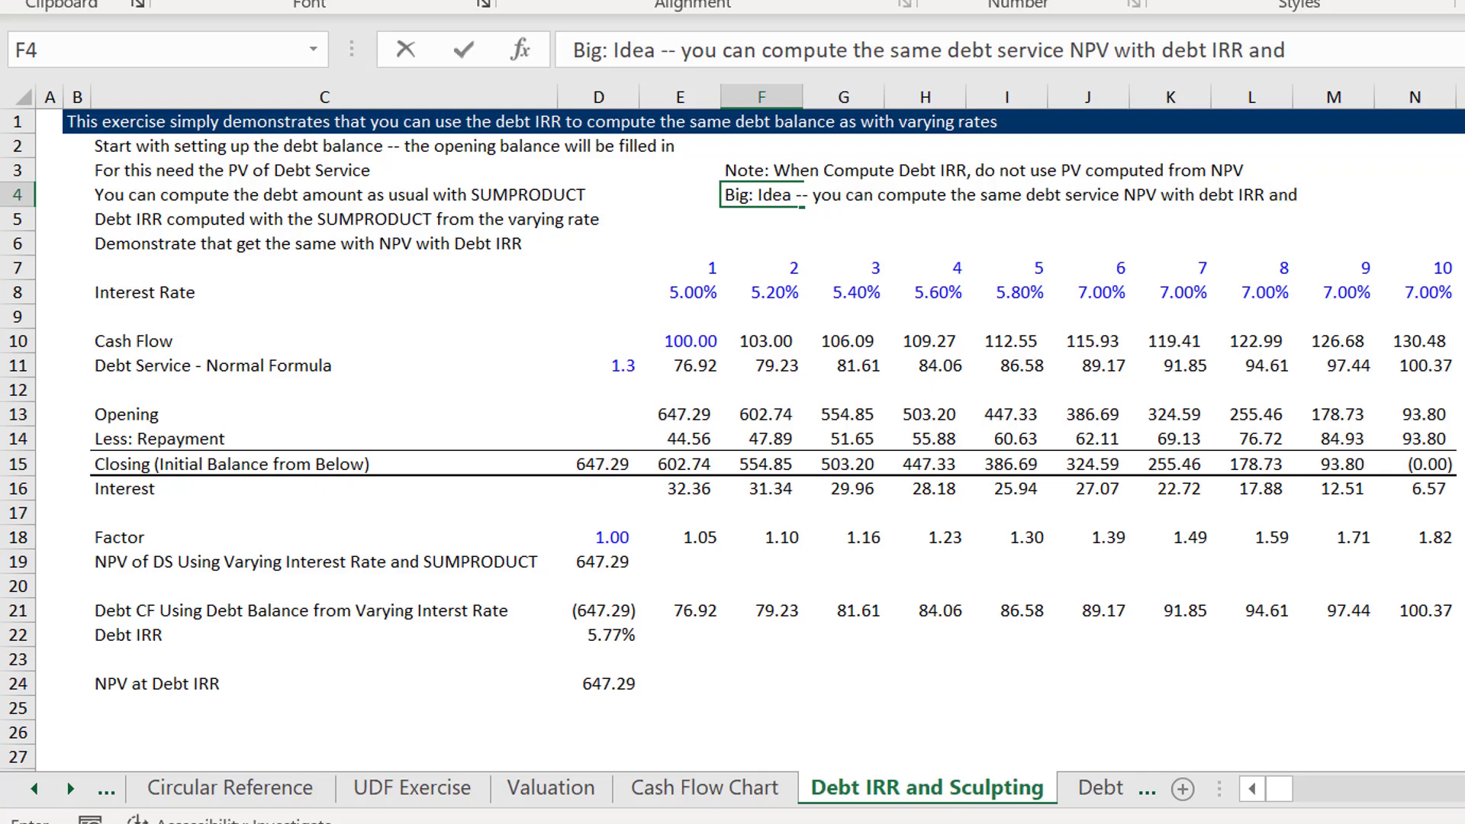
{"action": "type", "text": " SUMPROUD"}
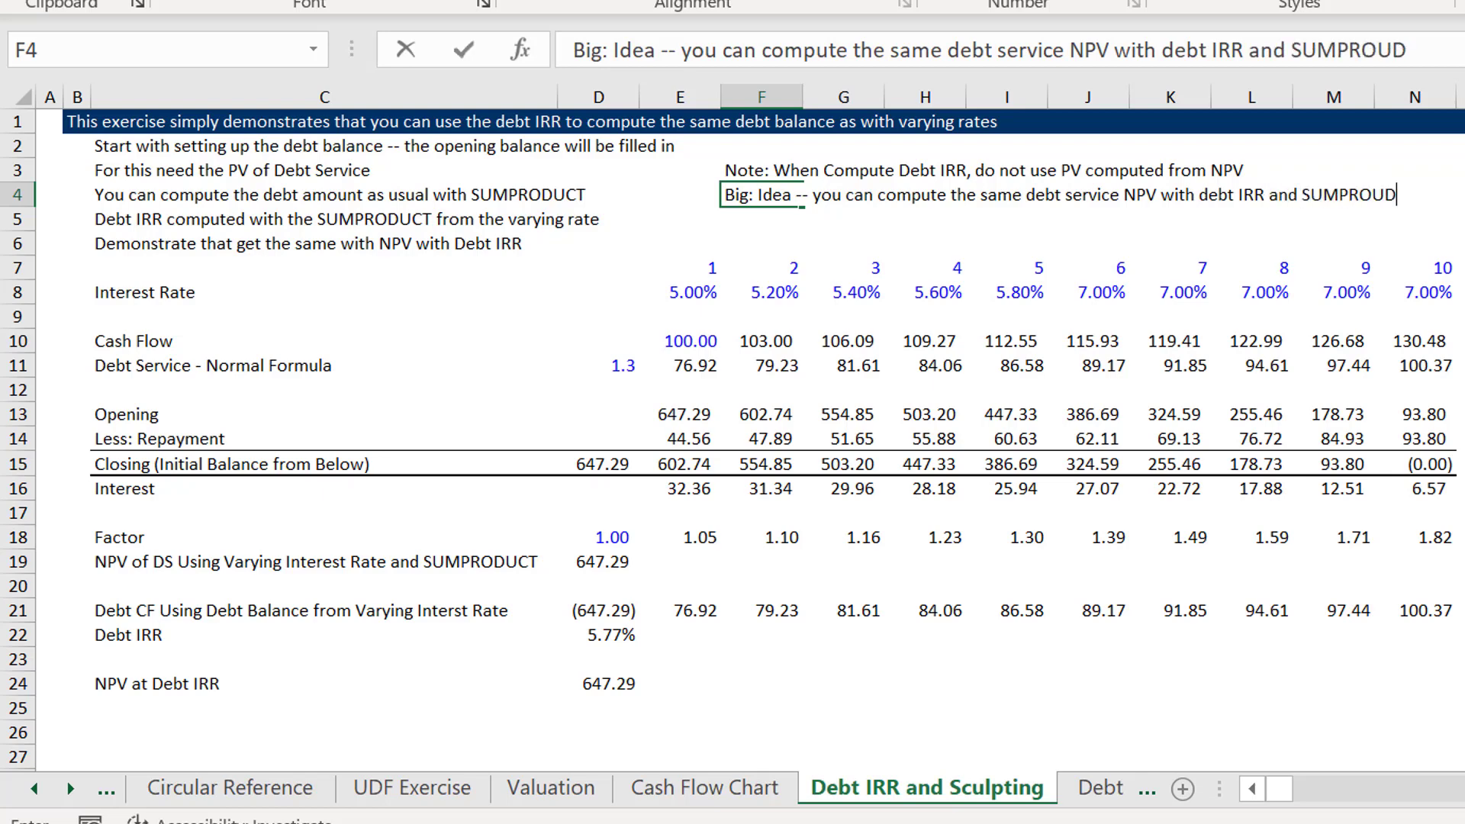
{"action": "type", "text": "CT"}
{"action": "key", "text": "BackSpace"}
{"action": "key", "text": "BackSpace"}
{"action": "key", "text": "BackSpace"}
{"action": "key", "text": "BackSpace"}
{"action": "key", "text": "BackSpace"}
{"action": "type", "text": "ID"}
{"action": "key", "text": "BackSpace"}
{"action": "key", "text": "BackSpace"}
{"action": "type", "text": "ODUCT"}
{"action": "key", "text": "ctrl+Return"}
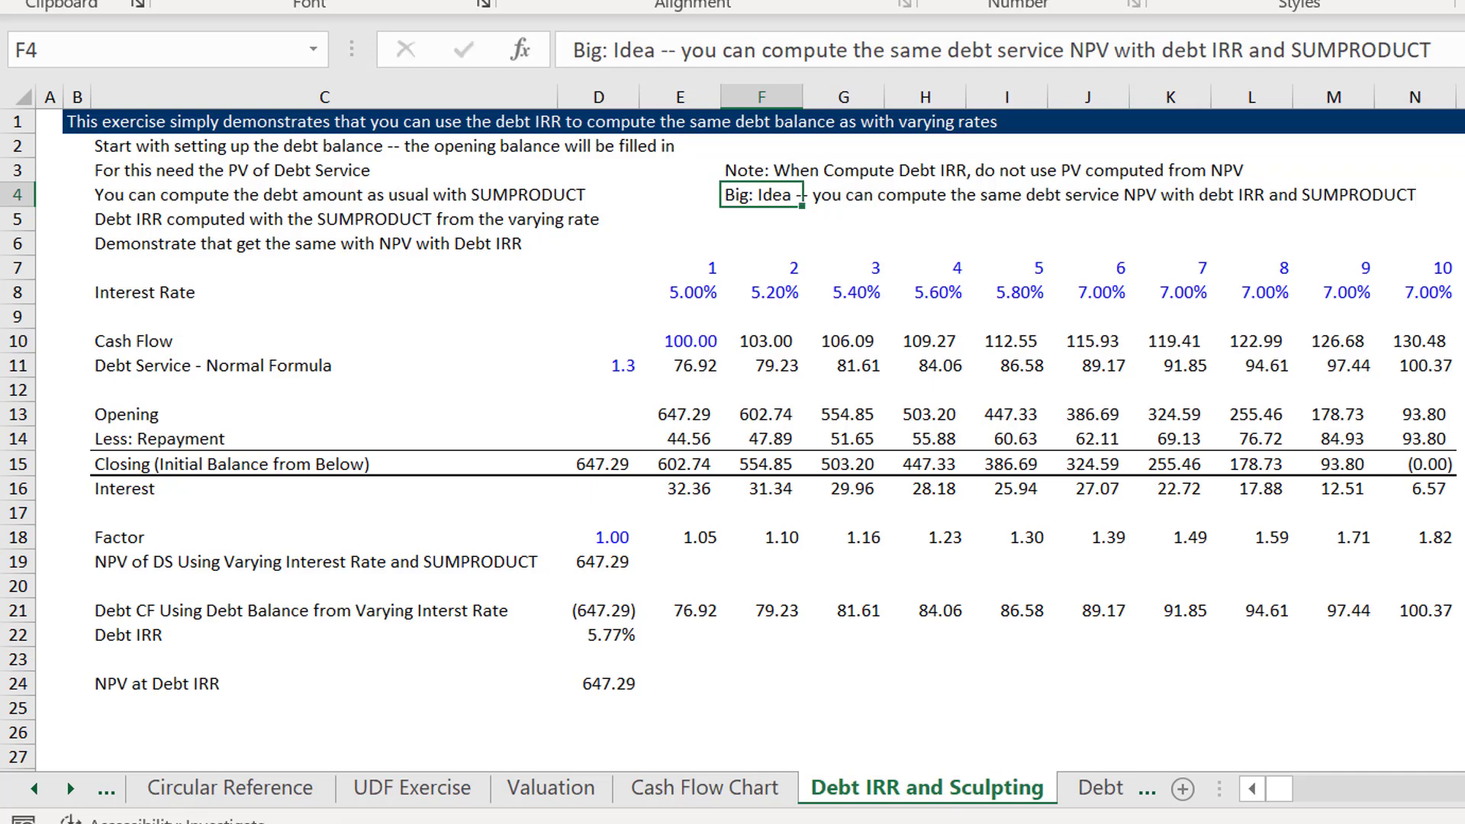
- Switch to the Debt IRR and Goal Seek sheet and read its introductory notes
{"action": "key", "text": "Down"}
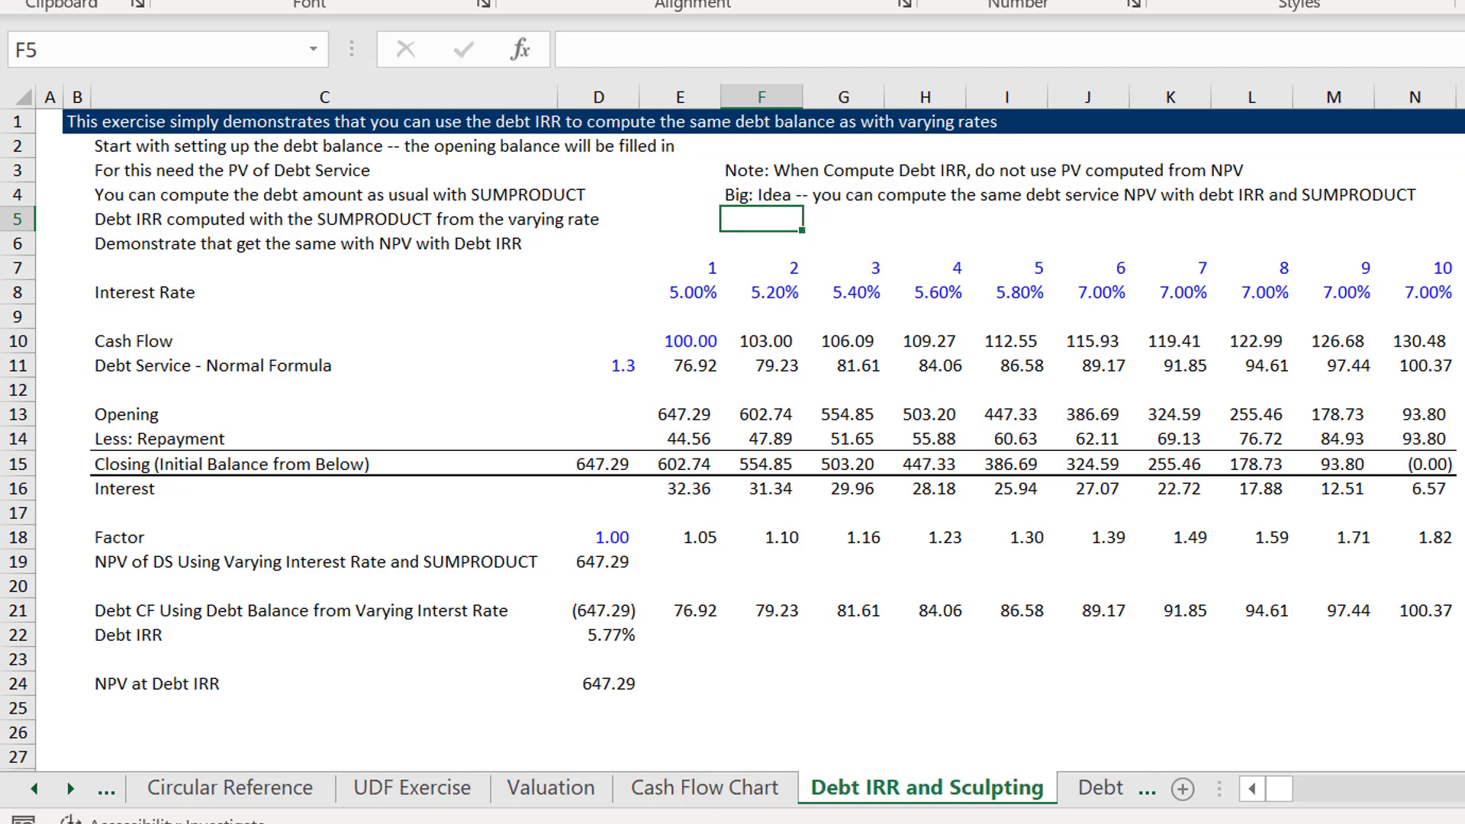
{"action": "key", "text": "Down"}
{"action": "key", "text": "Down"}
{"action": "key", "text": "Down"}
{"action": "key", "text": "Left"}
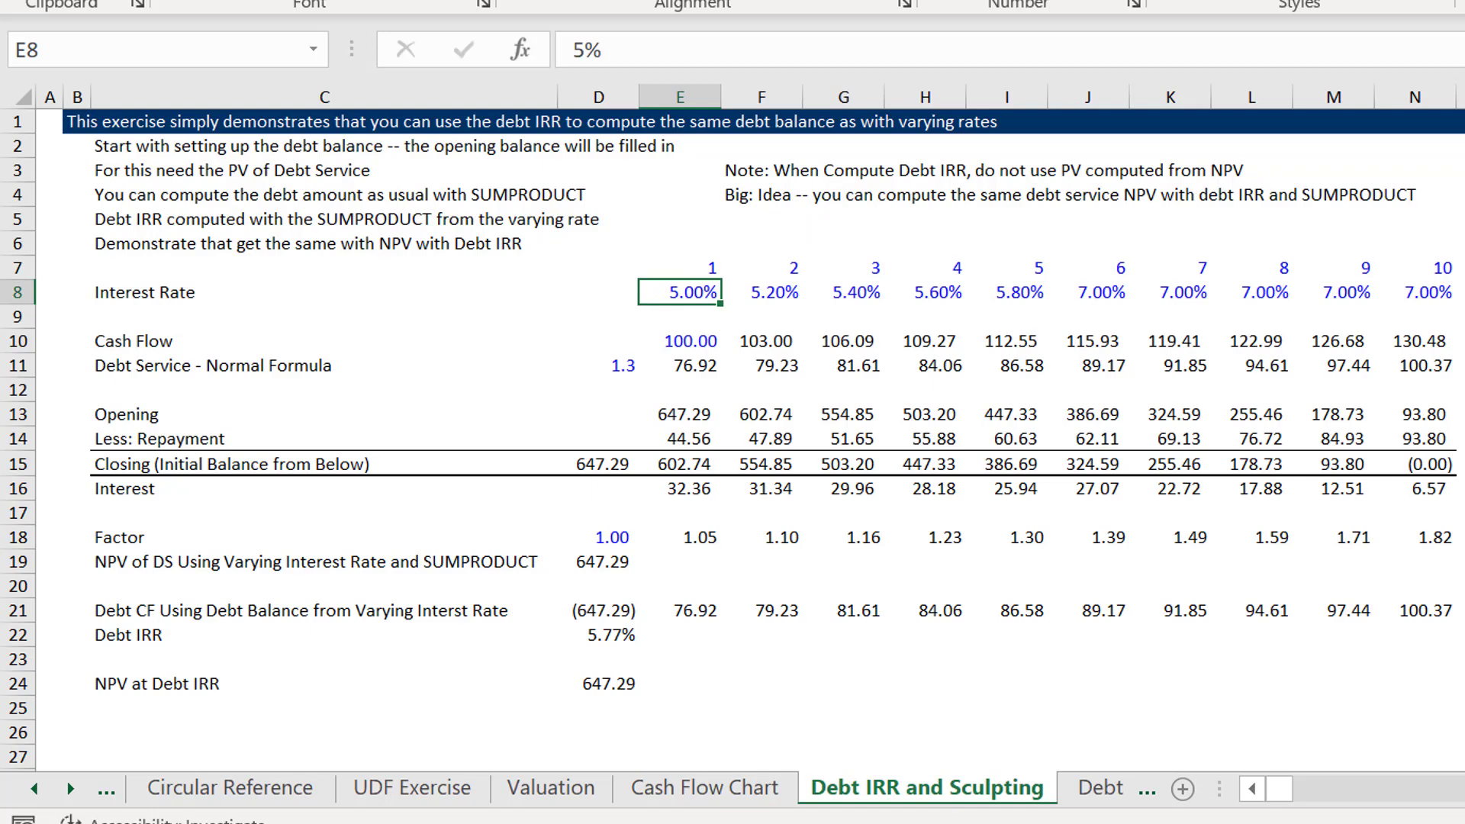
{"action": "key", "text": "ctrl+Page_Down"}
{"action": "key", "text": "Up"}
{"action": "key", "text": "Up"}
{"action": "key", "text": "Up"}
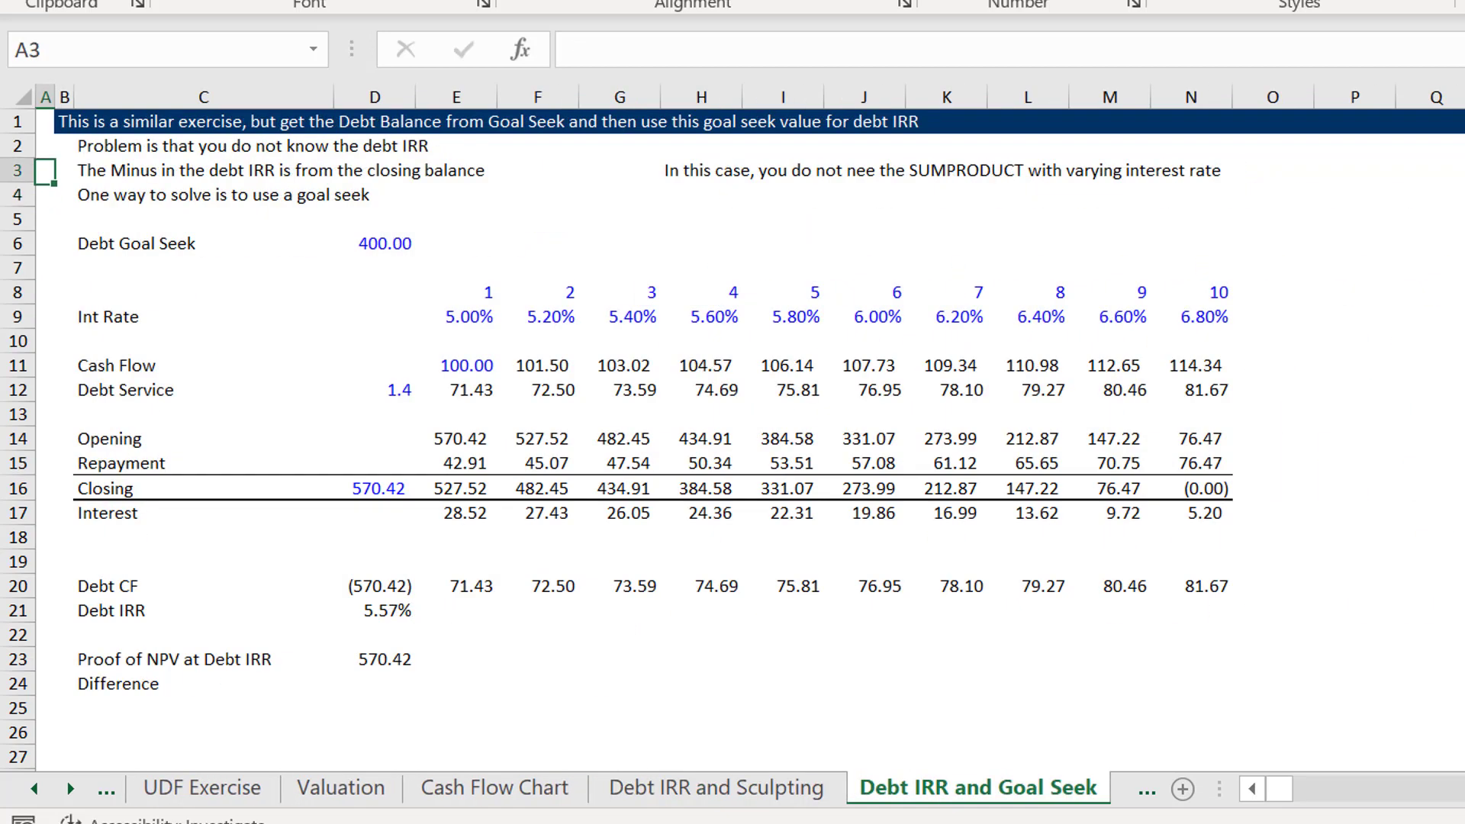
{"action": "key", "text": "Down"}
{"action": "key", "text": "Right"}
{"action": "key", "text": "Right"}
{"action": "key", "text": "Right"}
{"action": "key", "text": "Right"}
{"action": "key", "text": "Right"}
{"action": "key", "text": "Right"}
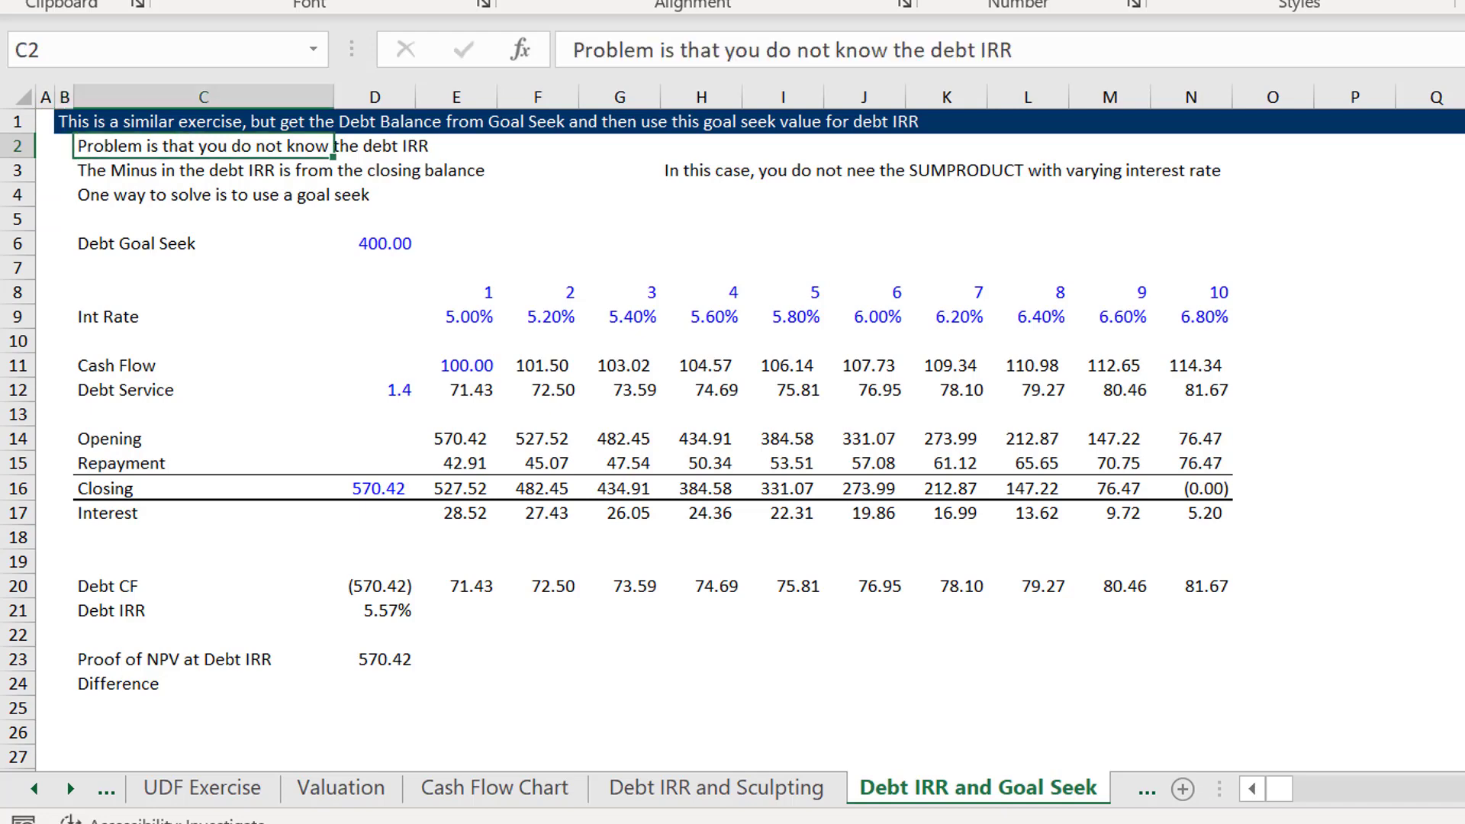
- Set the period 7 interest rate in K9 equal to J9 and fill the formula across to N9
{"action": "key", "text": "Down"}
{"action": "key", "text": "Down"}
{"action": "key", "text": "Down"}
{"action": "key", "text": "Down"}
{"action": "key", "text": "Down"}
{"action": "key", "text": "Down"}
{"action": "key", "text": "Down"}
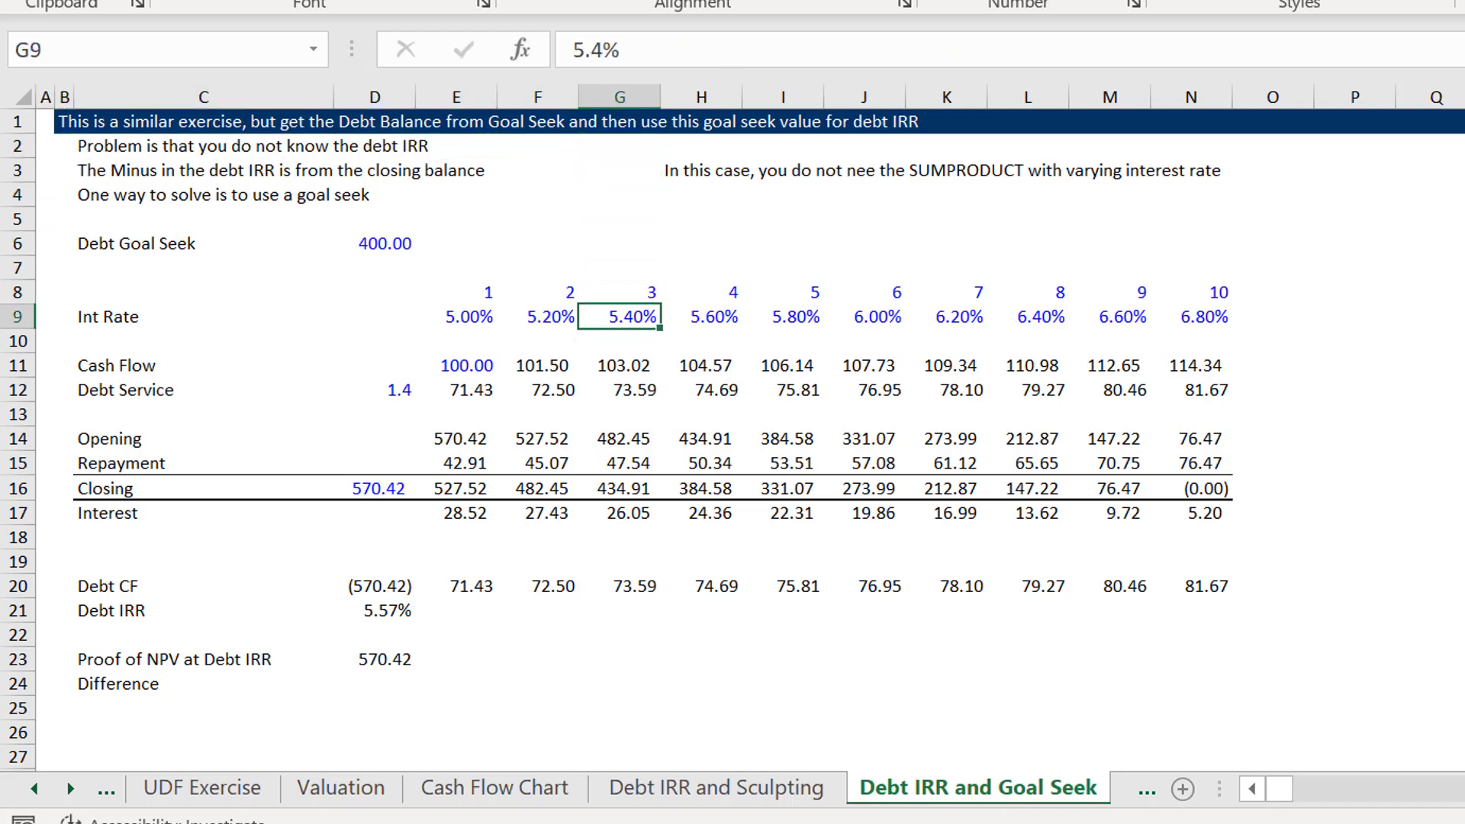
{"action": "key", "text": "Right"}
{"action": "key", "text": "Right"}
{"action": "key", "text": "Right"}
{"action": "key", "text": "Right"}
{"action": "type", "text": "="}
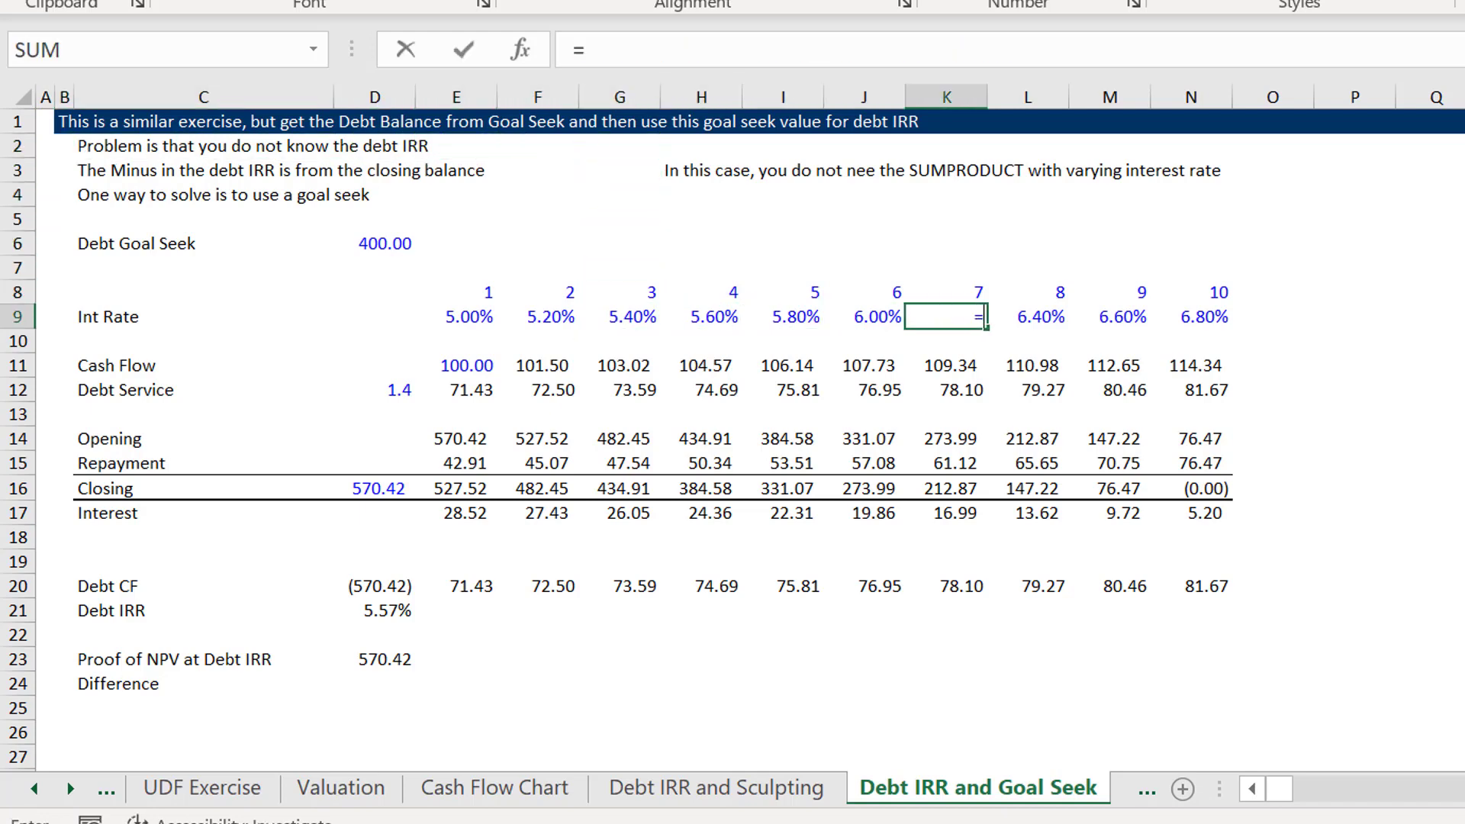
{"action": "key", "text": "Left"}
{"action": "key", "text": "Return"}
{"action": "key", "text": "Up"}
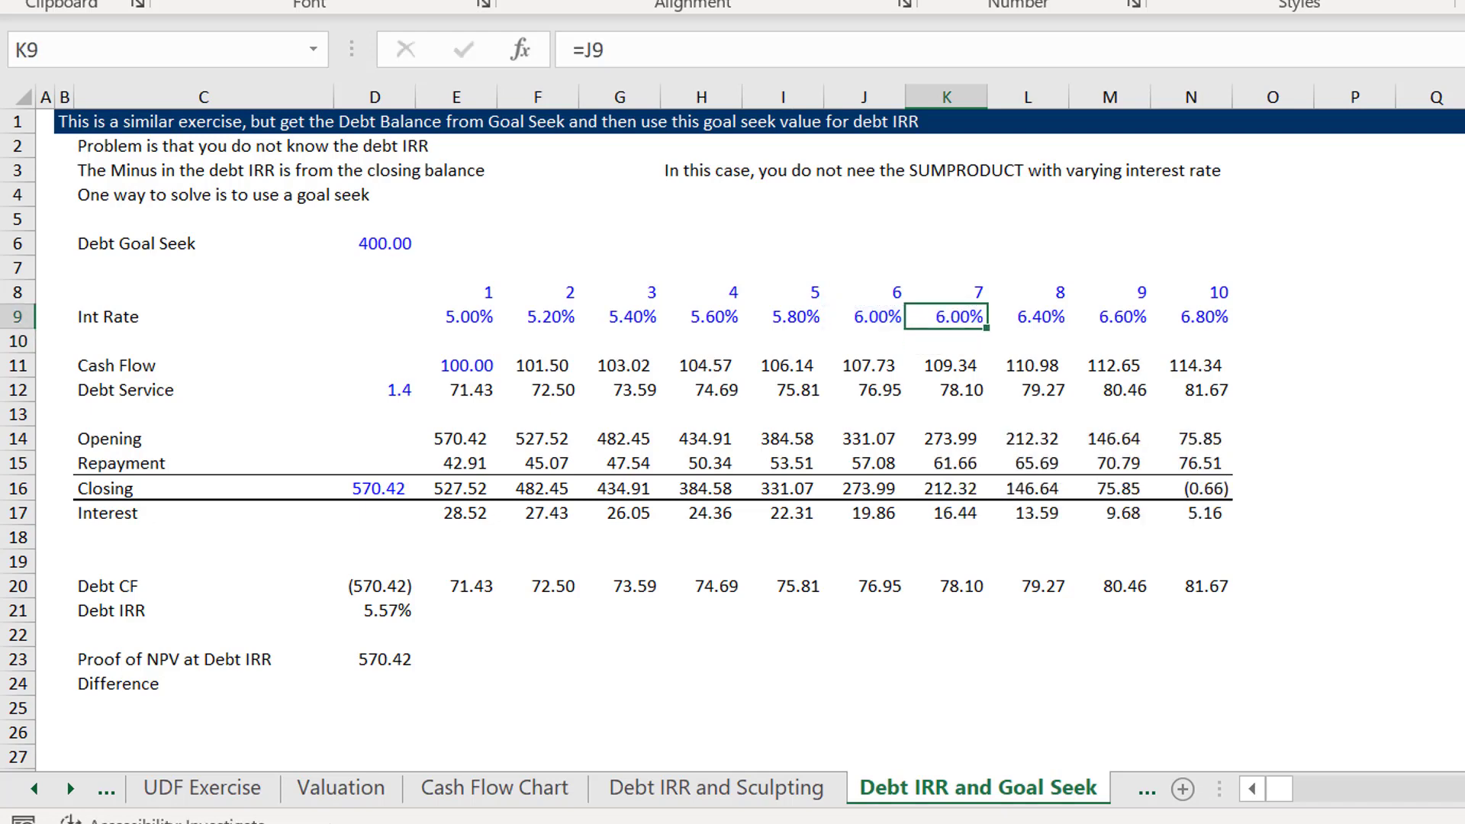
{"action": "key", "text": "shift+Right"}
{"action": "key", "text": "shift+Right"}
{"action": "key", "text": "shift+Right"}
{"action": "key", "text": "ctrl+r"}
{"action": "key", "text": "Left"}
{"action": "key", "text": "Left"}
{"action": "key", "text": "Left"}
{"action": "key", "text": "Left"}
{"action": "key", "text": "Left"}
{"action": "key", "text": "Left"}
{"action": "key", "text": "Left"}
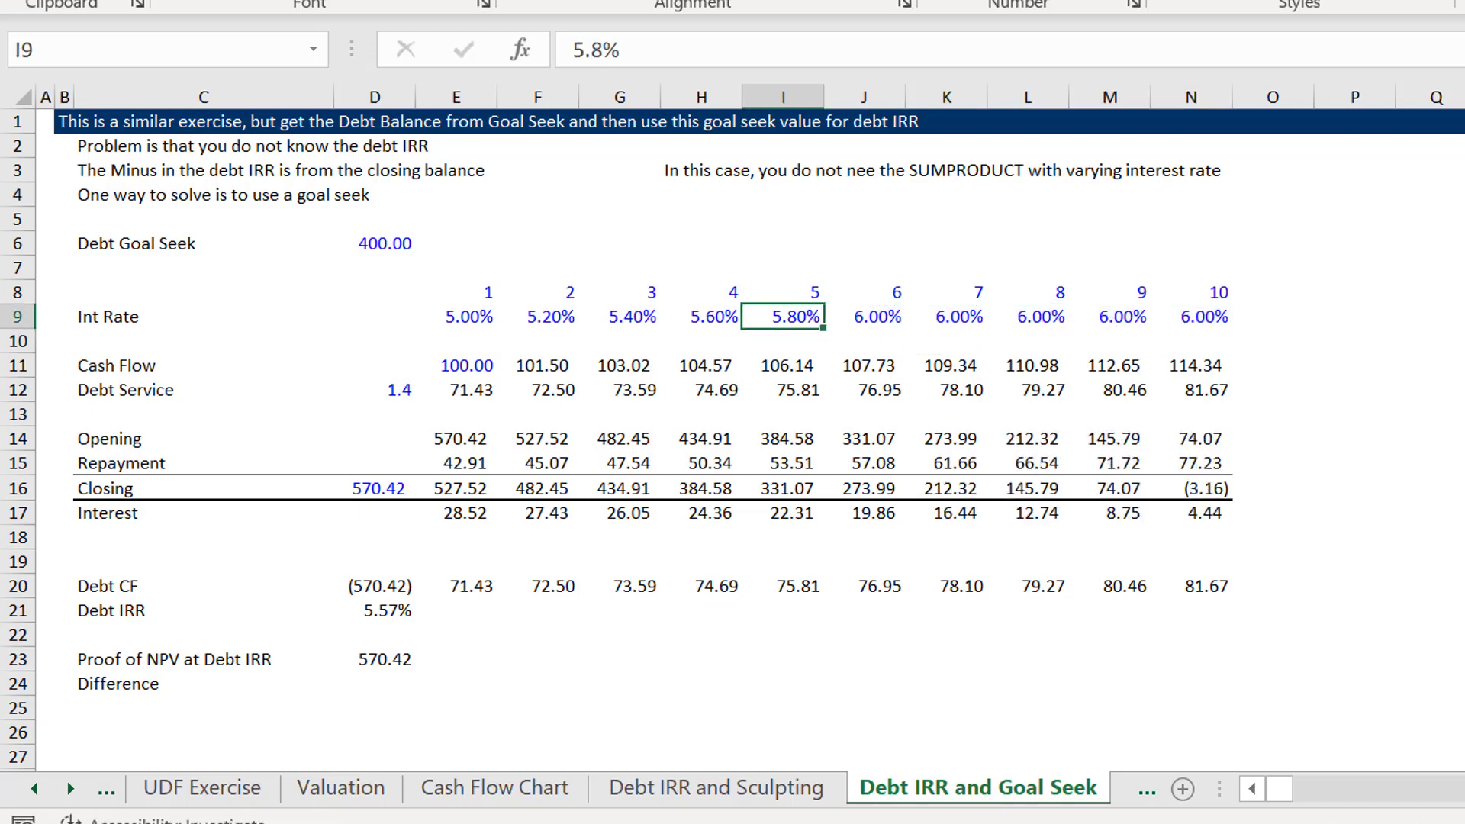
- Review the cash flow formula in row 11 and trace the debt schedule down to the initial closing balance in D16
{"action": "key", "text": "Down"}
{"action": "key", "text": "Down"}
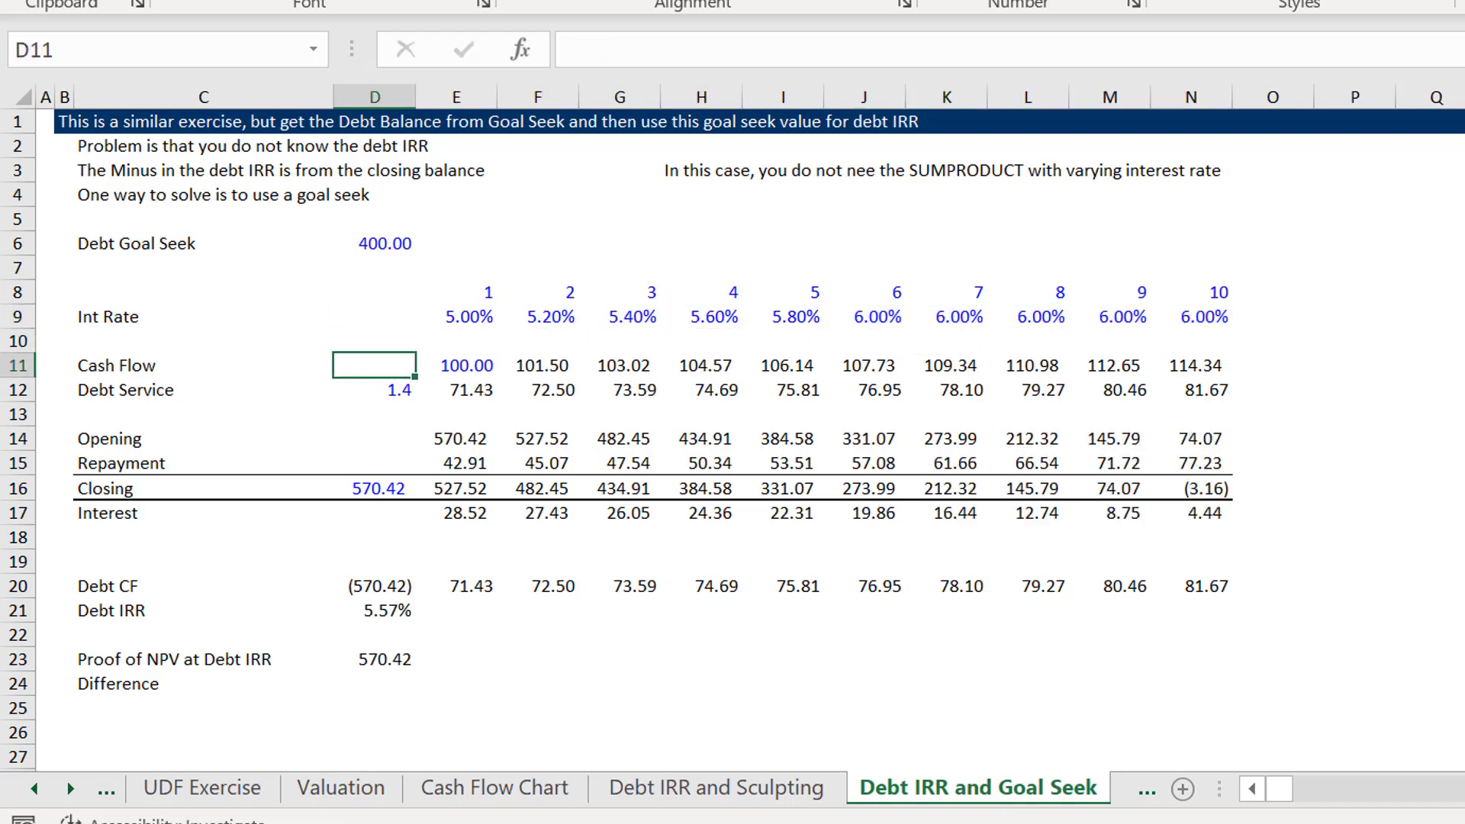
{"action": "key", "text": "Right"}
{"action": "key", "text": "Right"}
{"action": "key", "text": "Right"}
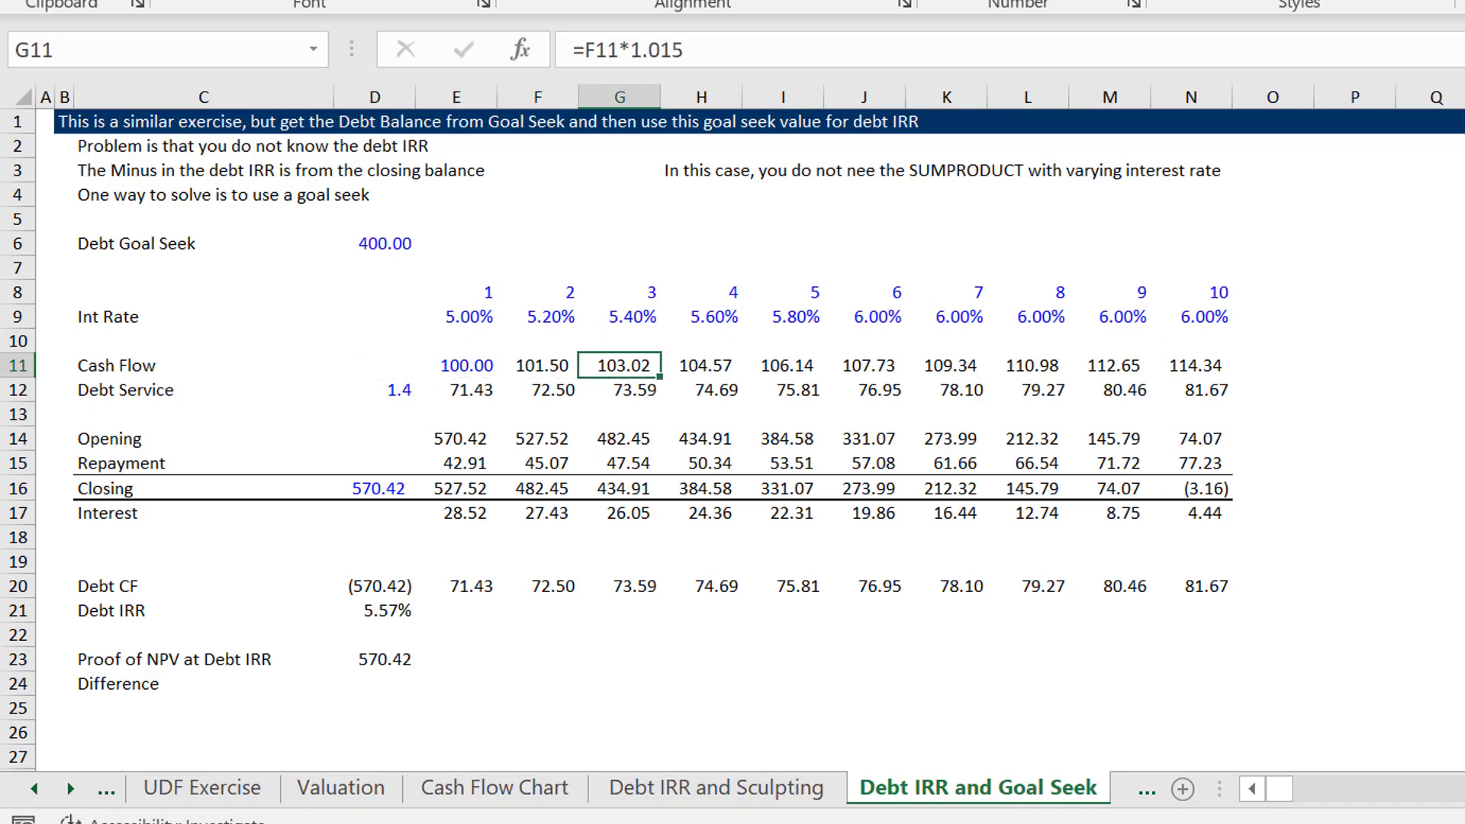
{"action": "key", "text": "Down"}
{"action": "key", "text": "Down"}
{"action": "key", "text": "Down"}
{"action": "key", "text": "Down"}
{"action": "key", "text": "Down"}
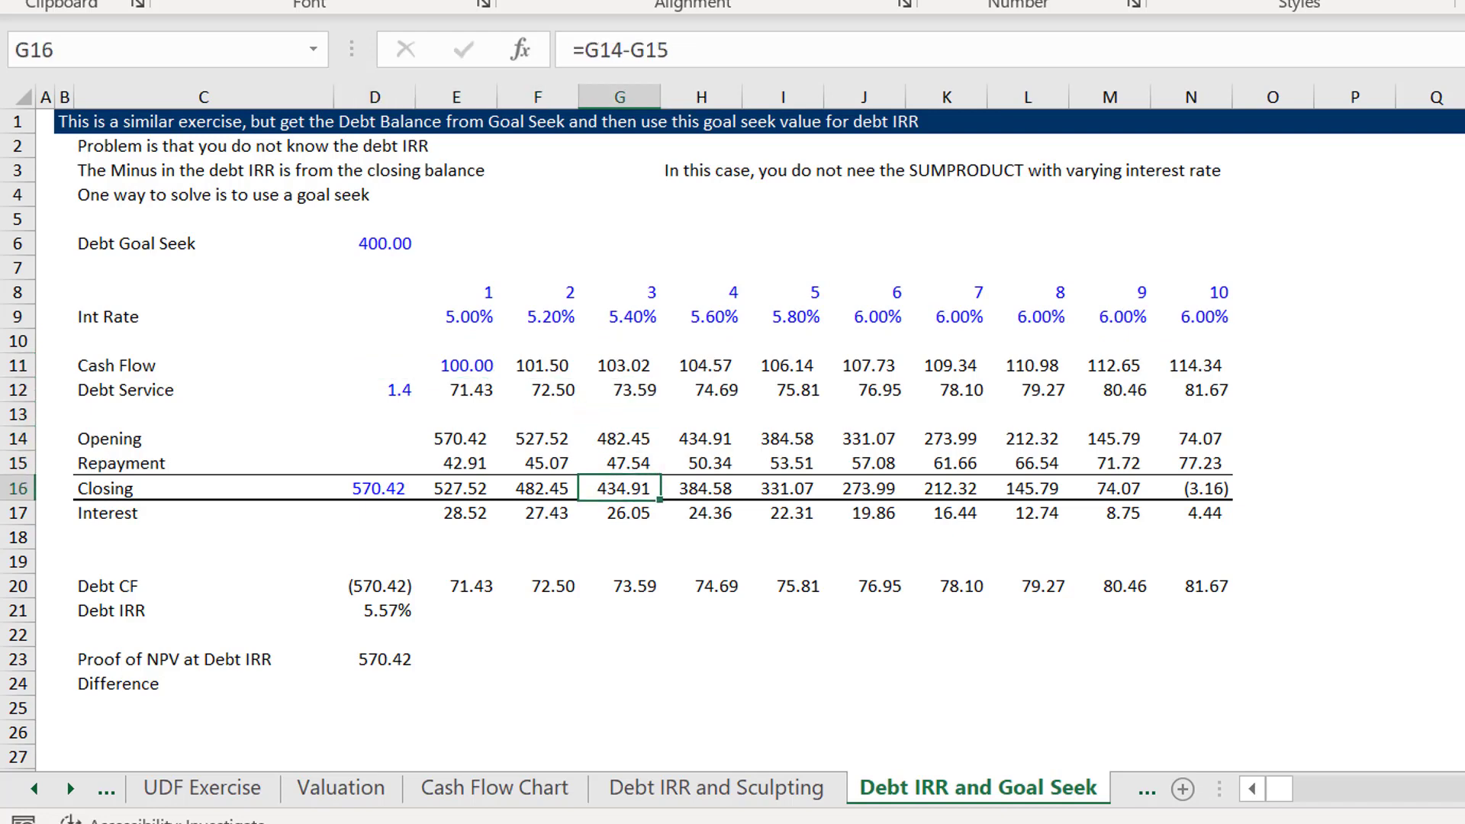
{"action": "key", "text": "Left"}
{"action": "key", "text": "Left"}
{"action": "key", "text": "Left"}
{"action": "key", "text": "Left"}
{"action": "key", "text": "Right"}
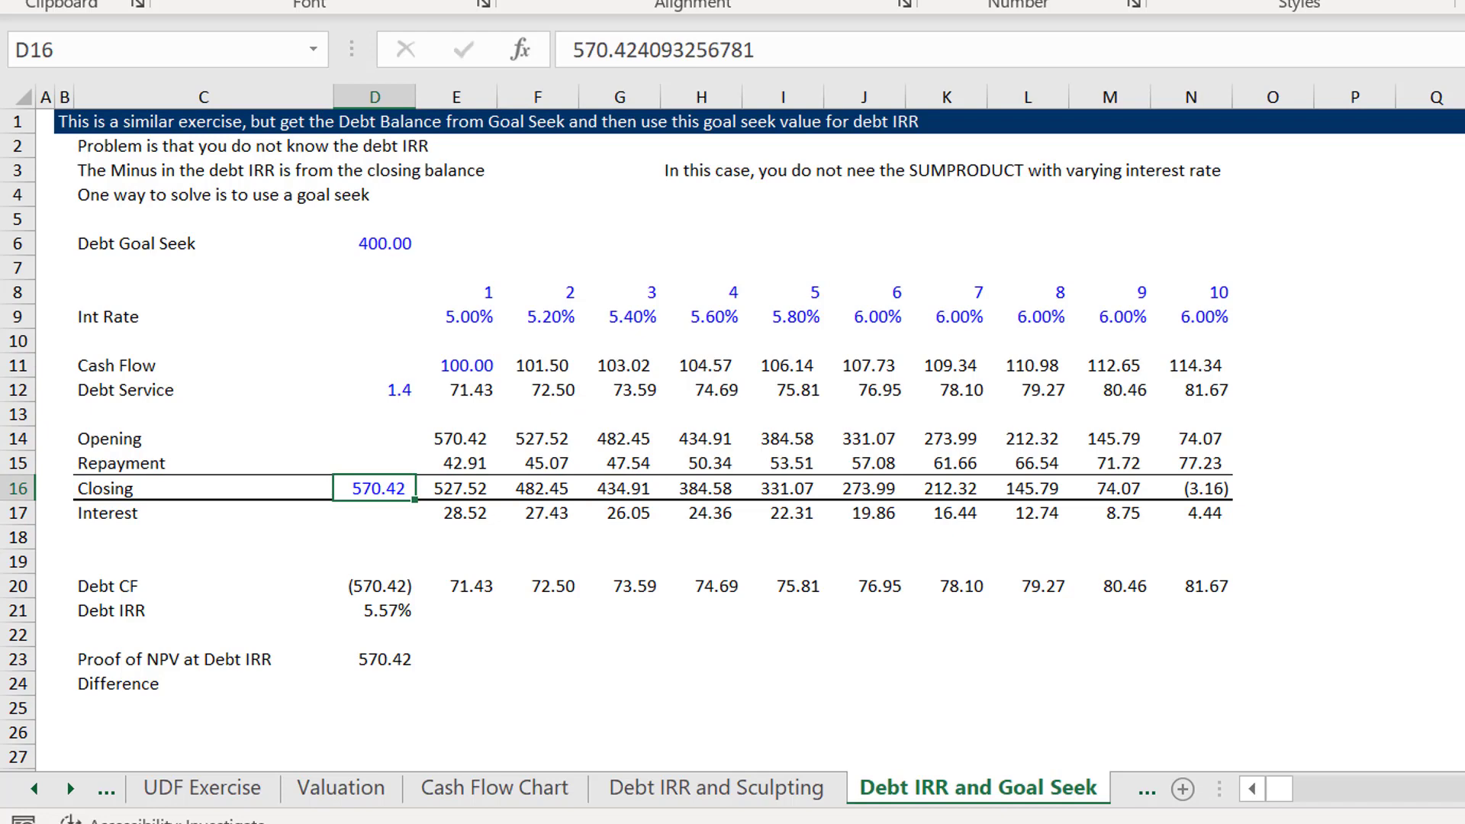
- Follow the closing balance row to the final period and inspect the formula in N16
{"action": "key", "text": "Right"}
{"action": "key", "text": "Right"}
{"action": "key", "text": "Right"}
{"action": "key", "text": "Left"}
{"action": "key", "text": "Left"}
{"action": "key", "text": "Left"}
{"action": "key", "text": "Left"}
{"action": "key", "text": "Left"}
{"action": "key", "text": "Right"}
{"action": "key", "text": "Right"}
{"action": "key", "text": "Right"}
{"action": "key", "text": "Right"}
{"action": "key", "text": "Right"}
{"action": "key", "text": "Right"}
{"action": "key", "text": "Right"}
{"action": "key", "text": "Right"}
{"action": "key", "text": "Right"}
{"action": "key", "text": "Right"}
{"action": "key", "text": "Right"}
{"action": "key", "text": "Right"}
{"action": "key", "text": "Right"}
{"action": "key", "text": "Right"}
{"action": "key", "text": "Right"}
{"action": "key", "text": "Right"}
{"action": "key", "text": "Right"}
{"action": "key", "text": "Left"}
{"action": "key", "text": "Left"}
{"action": "key", "text": "Left"}
{"action": "key", "text": "Left"}
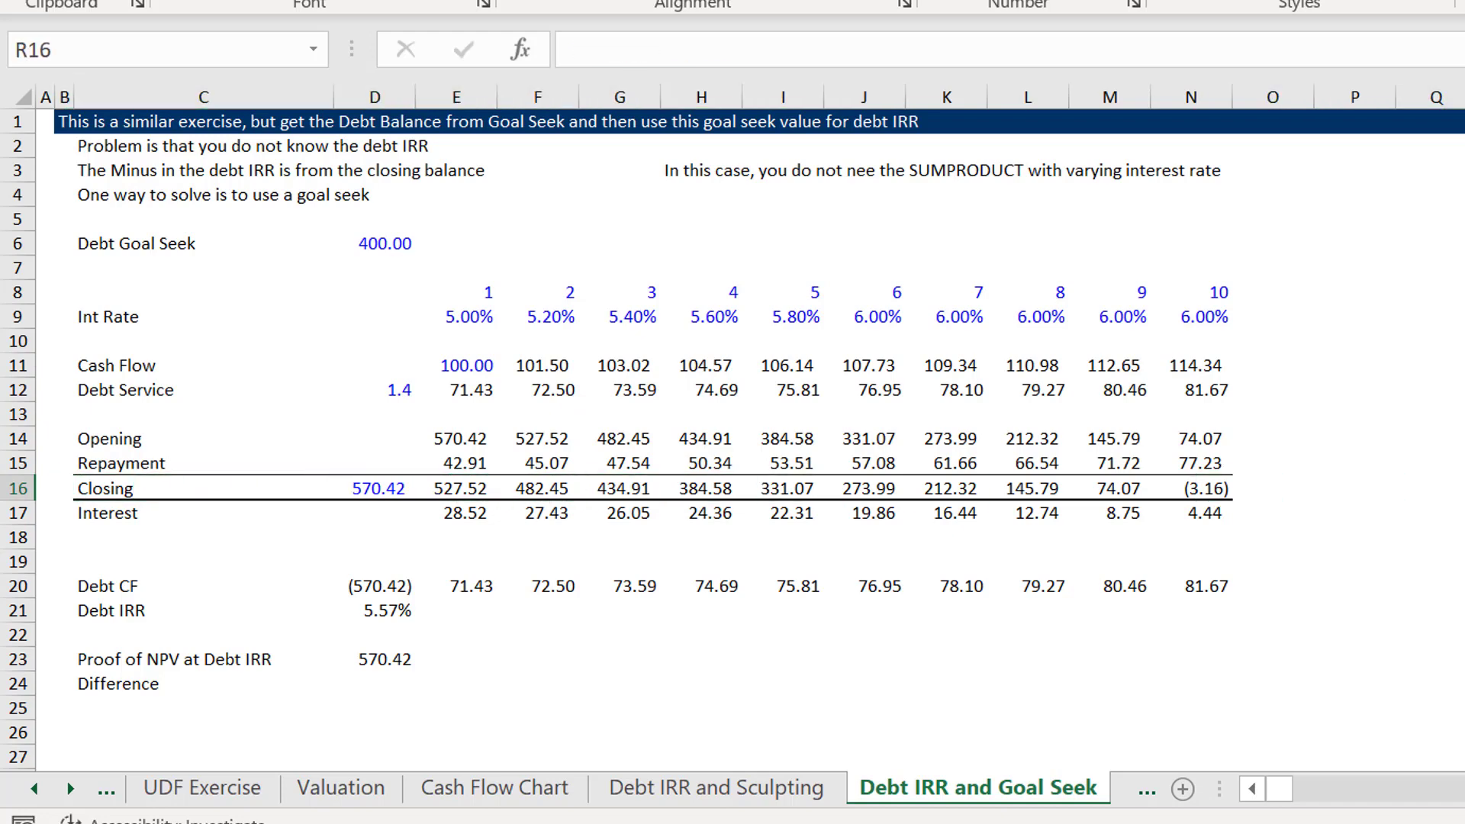
{"action": "key", "text": "Left"}
{"action": "key", "text": "F2"}
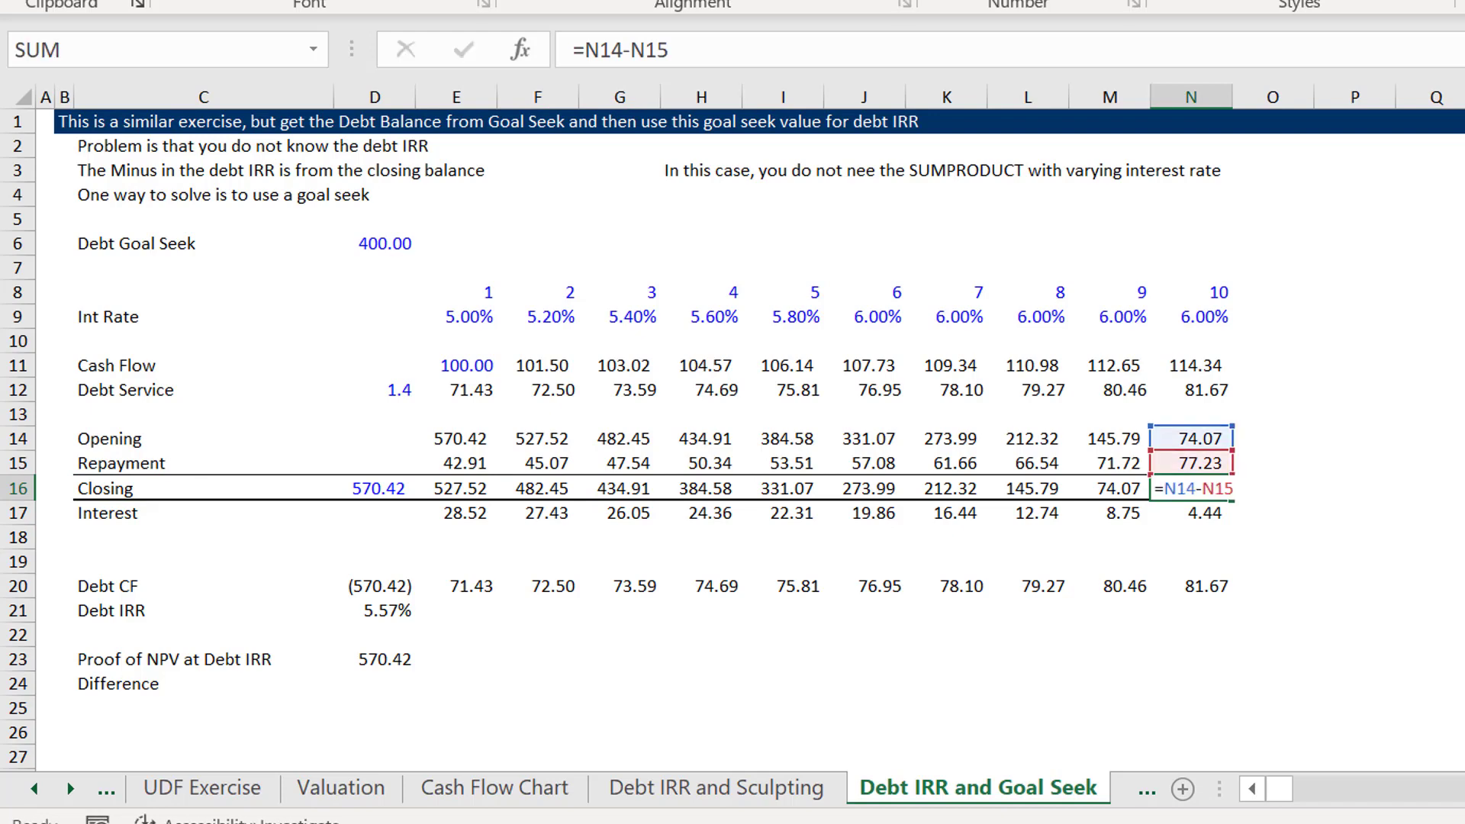
{"action": "key", "text": "Escape"}
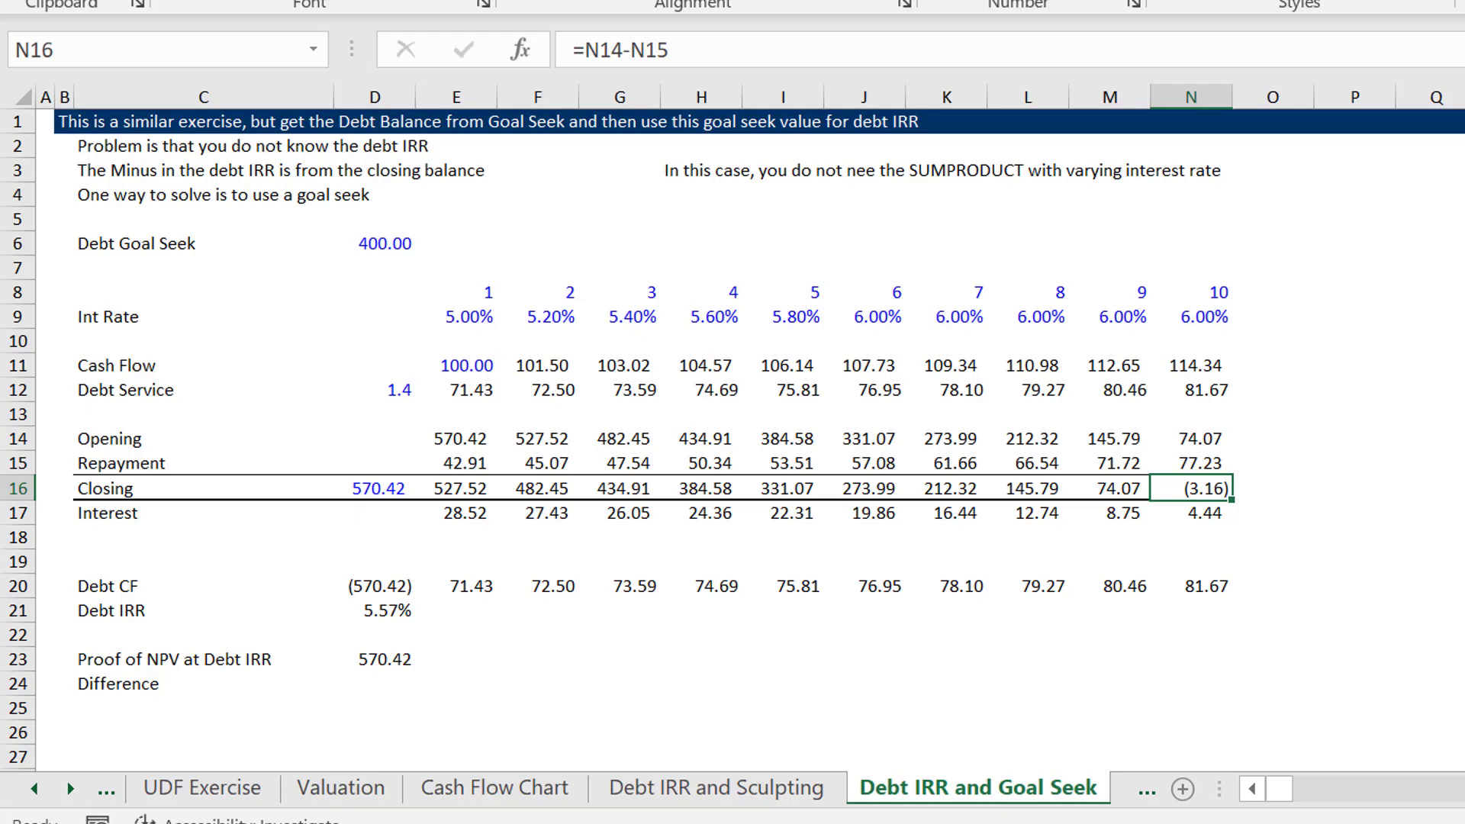
- Recheck the initial closing balance in D16 and examine the debt service formula in E12
{"action": "key", "text": "Left"}
{"action": "key", "text": "Left"}
{"action": "key", "text": "Left"}
{"action": "key", "text": "Left"}
{"action": "key", "text": "Left"}
{"action": "key", "text": "Left"}
{"action": "key", "text": "Left"}
{"action": "key", "text": "Left"}
{"action": "key", "text": "Left"}
{"action": "key", "text": "Left"}
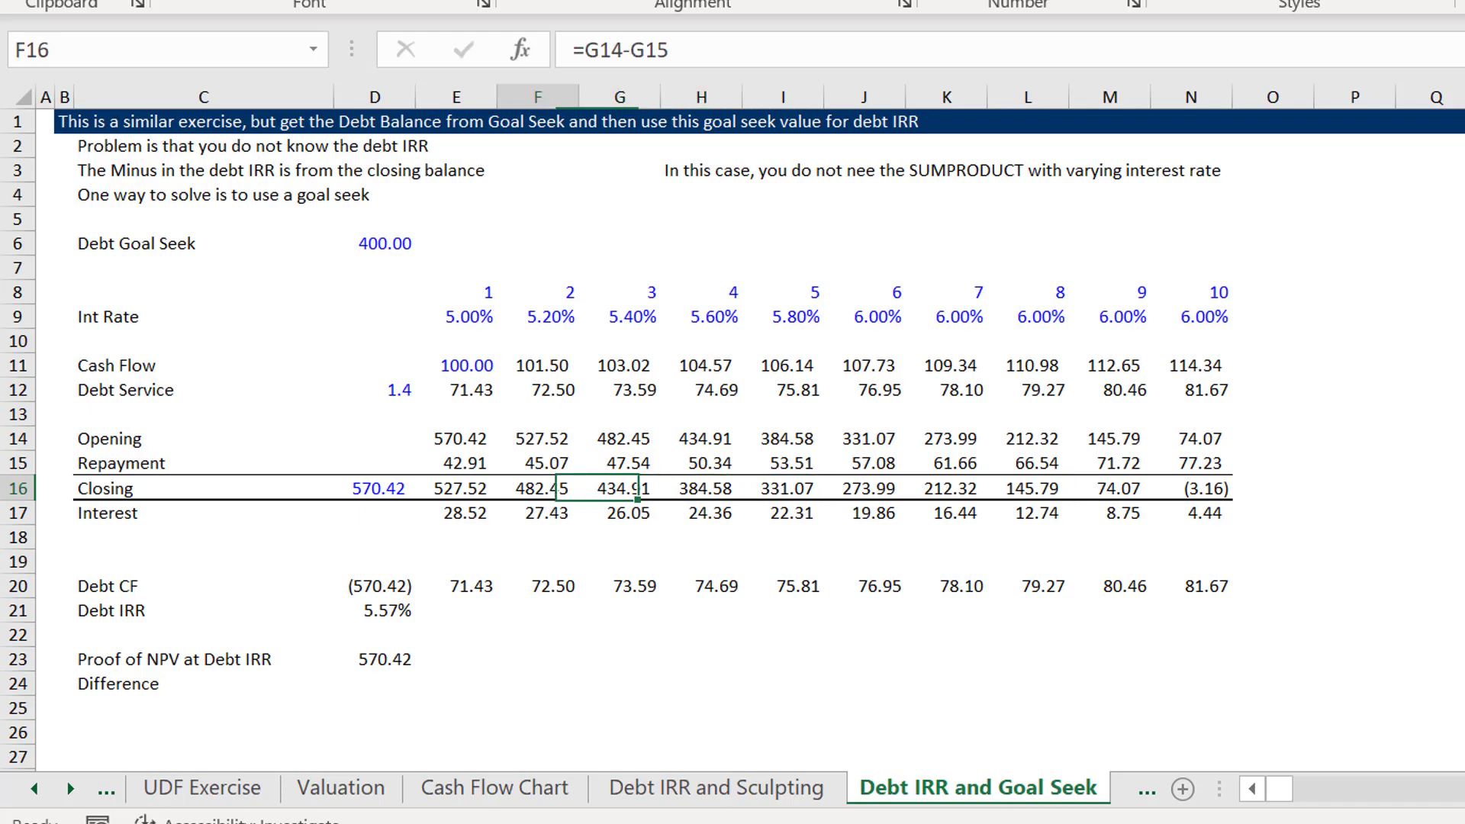
{"action": "key", "text": "Left"}
{"action": "key", "text": "Right"}
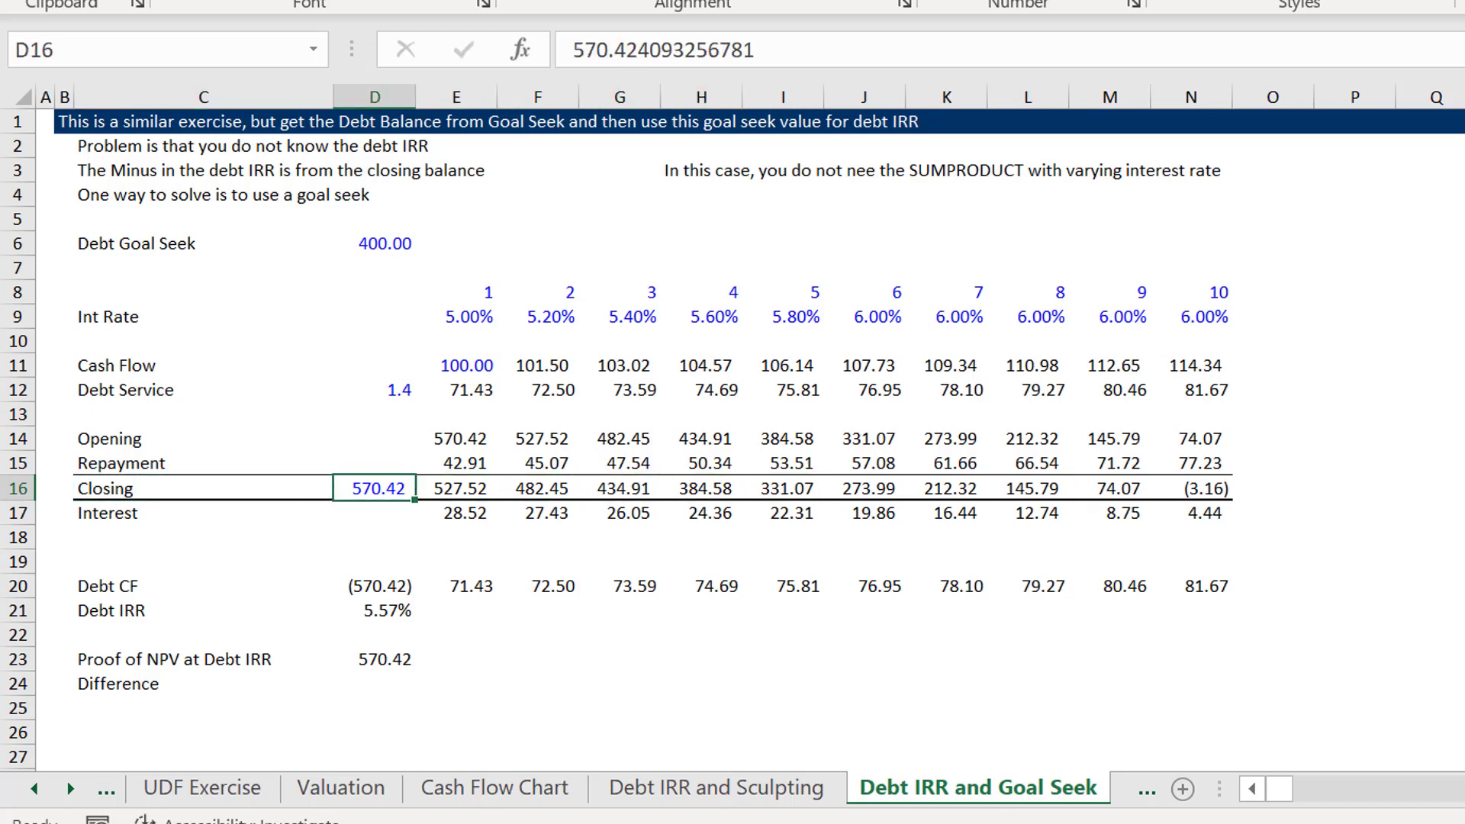
{"action": "key", "text": "Right"}
{"action": "key", "text": "Up"}
{"action": "key", "text": "Up"}
{"action": "key", "text": "Up"}
{"action": "key", "text": "Up"}
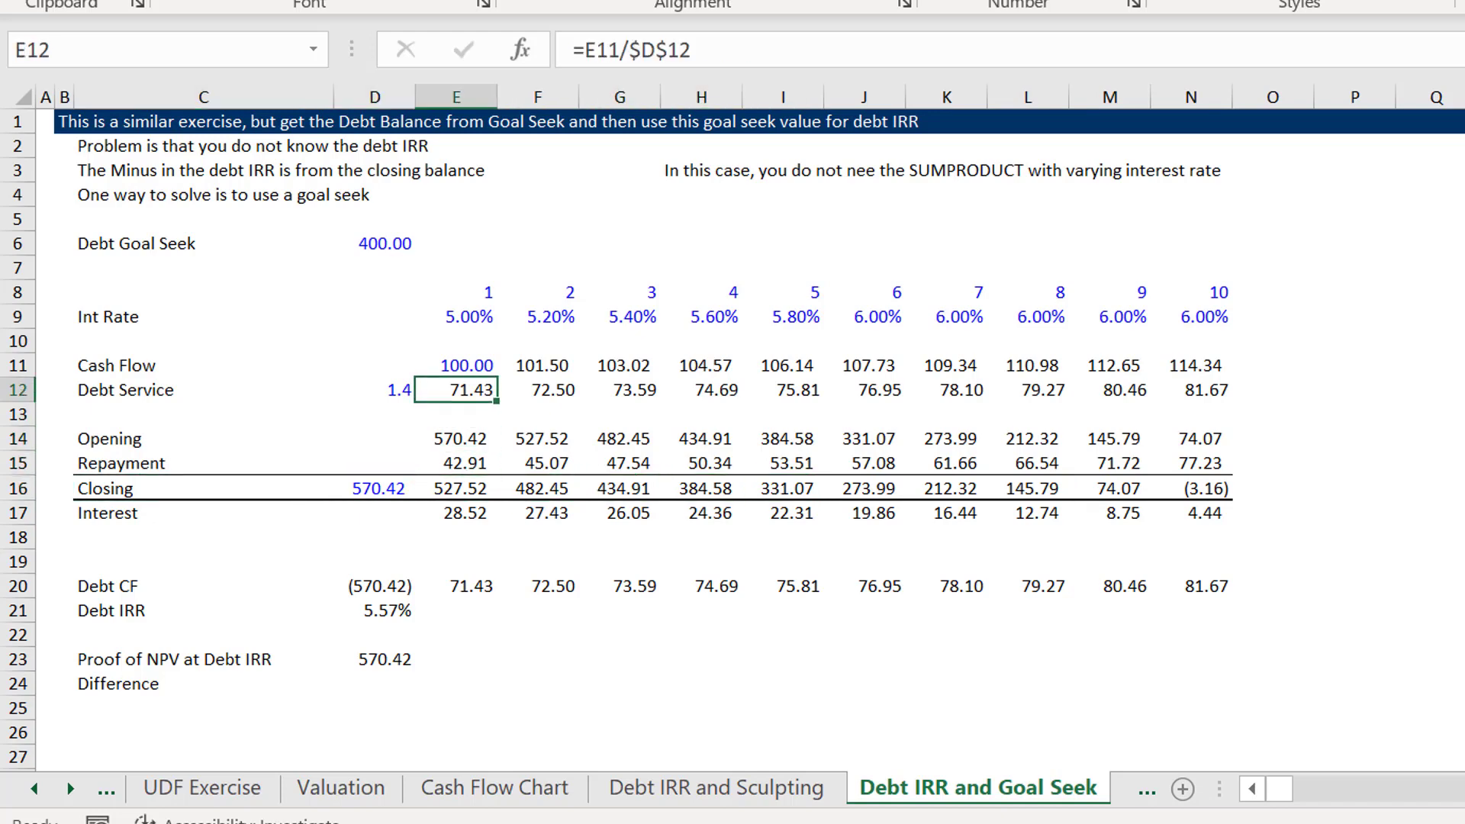
- Inspect the debt cash flow formulas in row 20, starting with the link to the initial balance in D20
{"action": "key", "text": "Down"}
{"action": "key", "text": "Down"}
{"action": "key", "text": "Down"}
{"action": "key", "text": "Down"}
{"action": "key", "text": "Down"}
{"action": "key", "text": "Down"}
{"action": "key", "text": "Down"}
{"action": "key", "text": "Down"}
{"action": "key", "text": "Left"}
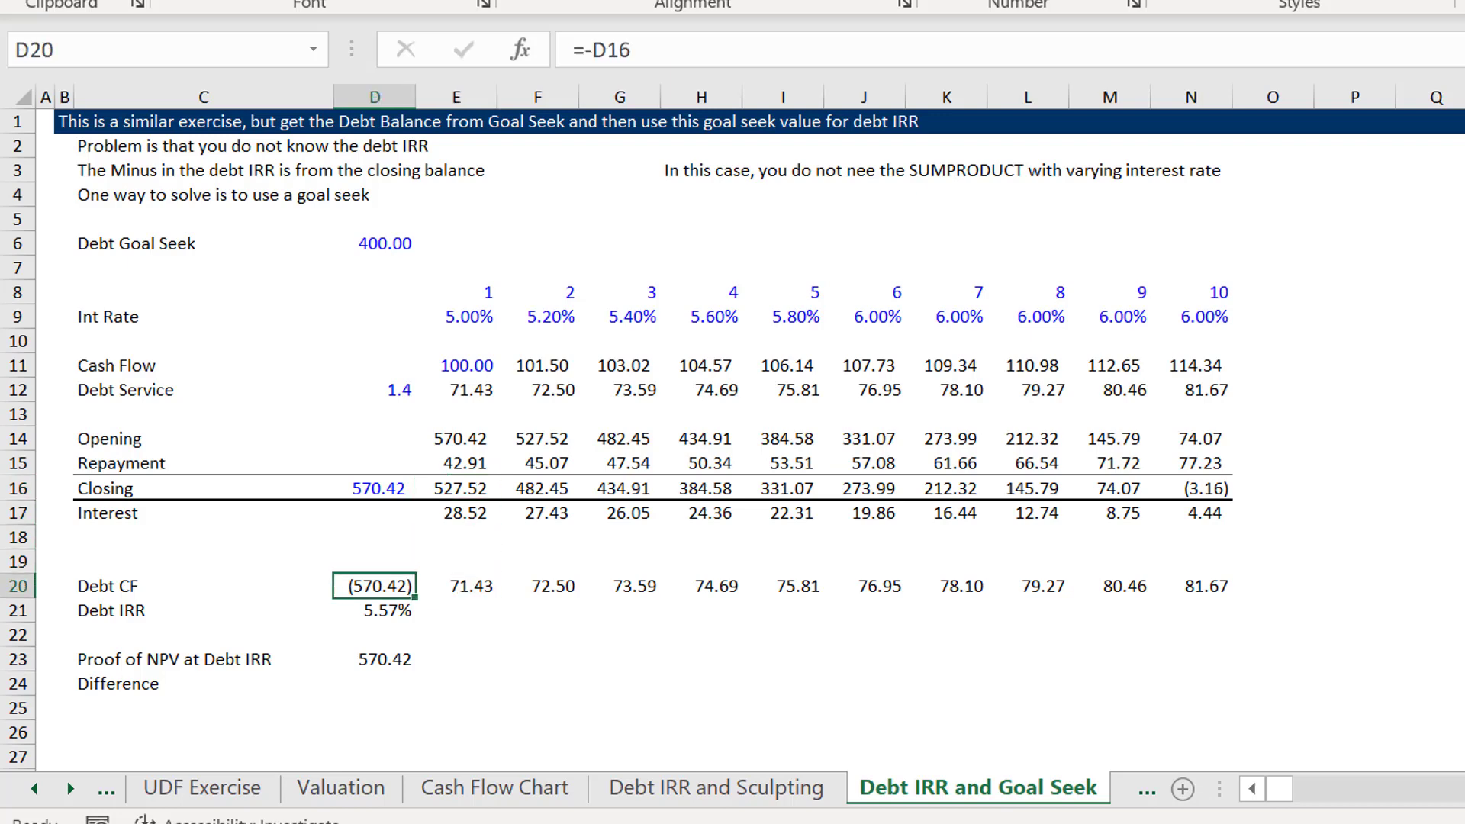
{"action": "key", "text": "F2"}
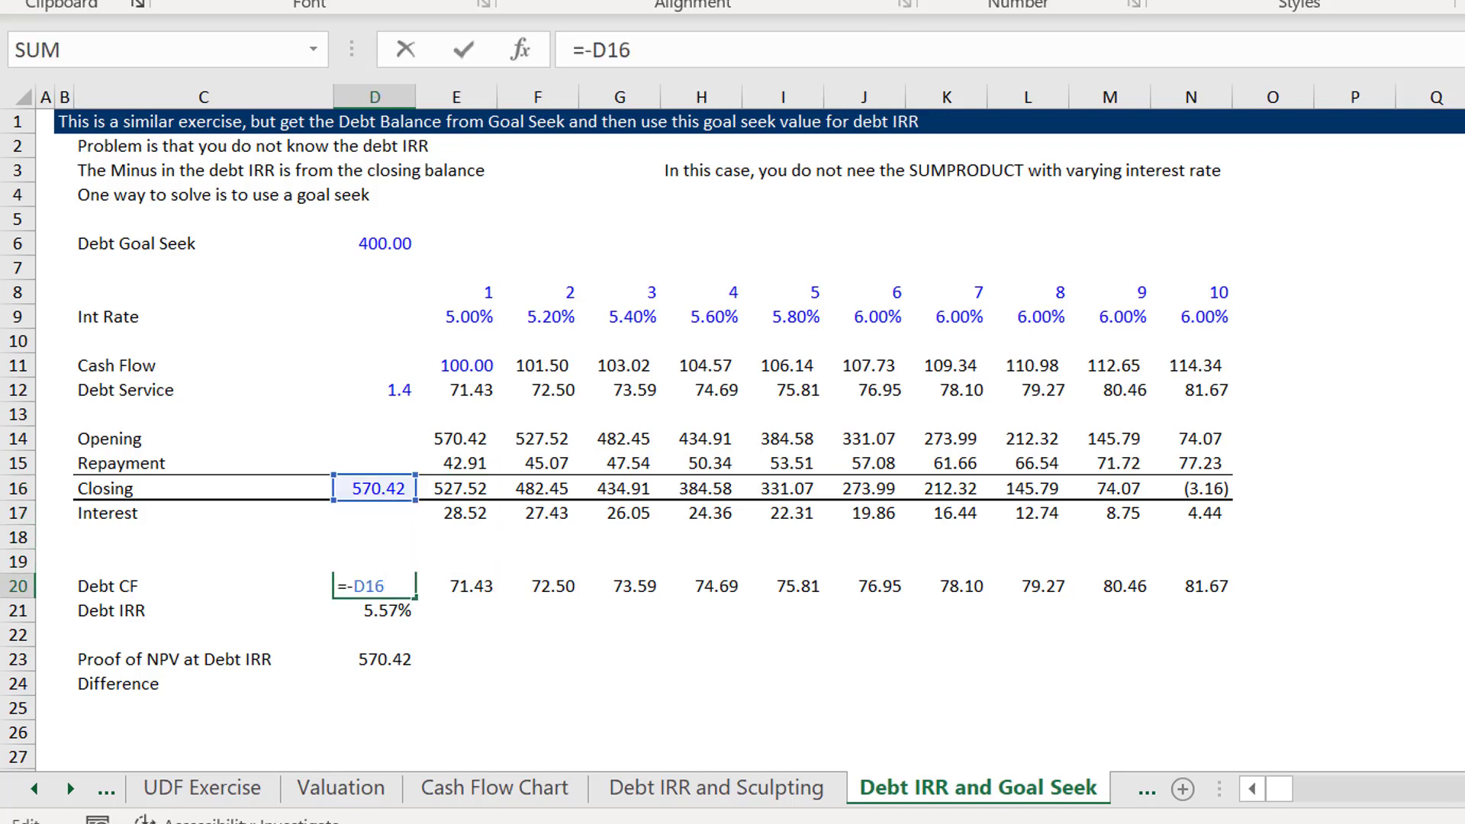
{"action": "key", "text": "Escape"}
{"action": "key", "text": "Right"}
{"action": "key", "text": "Right"}
{"action": "key", "text": "Right"}
{"action": "key", "text": "Right"}
{"action": "key", "text": "Right"}
{"action": "key", "text": "Right"}
{"action": "key", "text": "Right"}
{"action": "key", "text": "Right"}
{"action": "key", "text": "Right"}
{"action": "key", "text": "Right"}
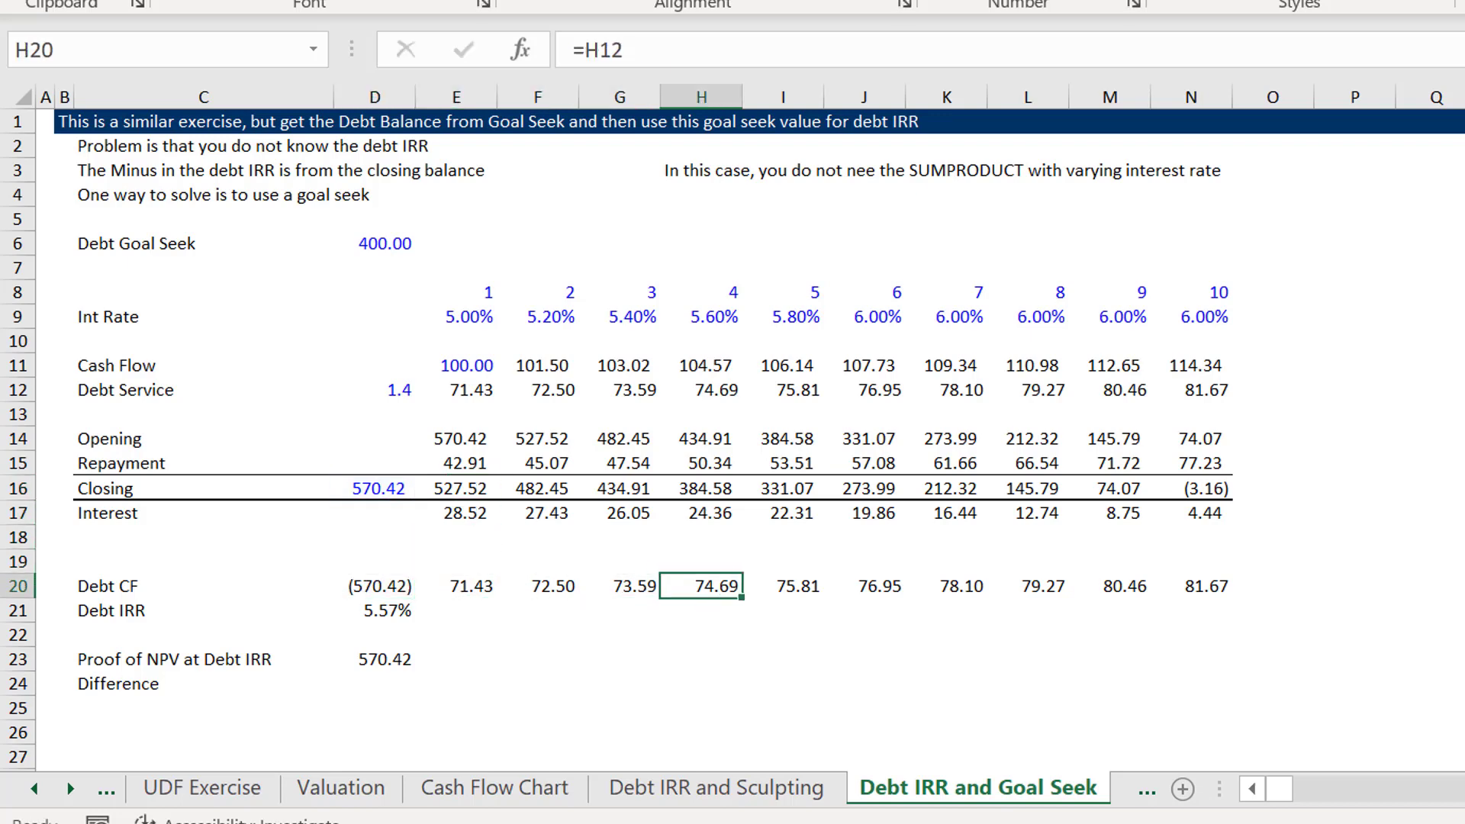
- Review the remaining debt cash flow links in row 20 and the IRR formula in D21
{"action": "key", "text": "Left"}
{"action": "key", "text": "Left"}
{"action": "key", "text": "Left"}
{"action": "key", "text": "Left"}
{"action": "key", "text": "Left"}
{"action": "key", "text": "Left"}
{"action": "key", "text": "Left"}
{"action": "key", "text": "Left"}
{"action": "key", "text": "Left"}
{"action": "key", "text": "Left"}
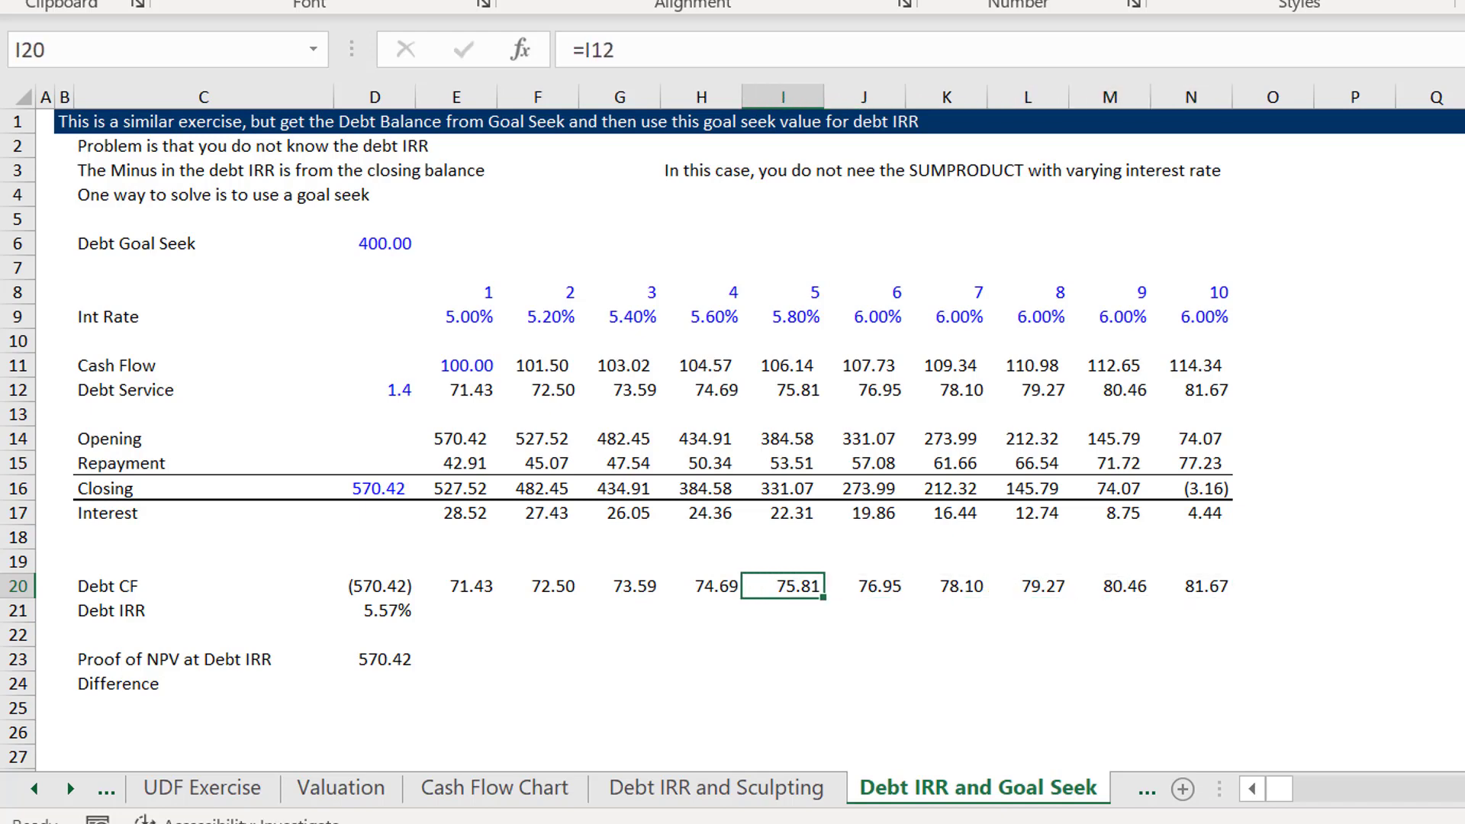
{"action": "key", "text": "Right"}
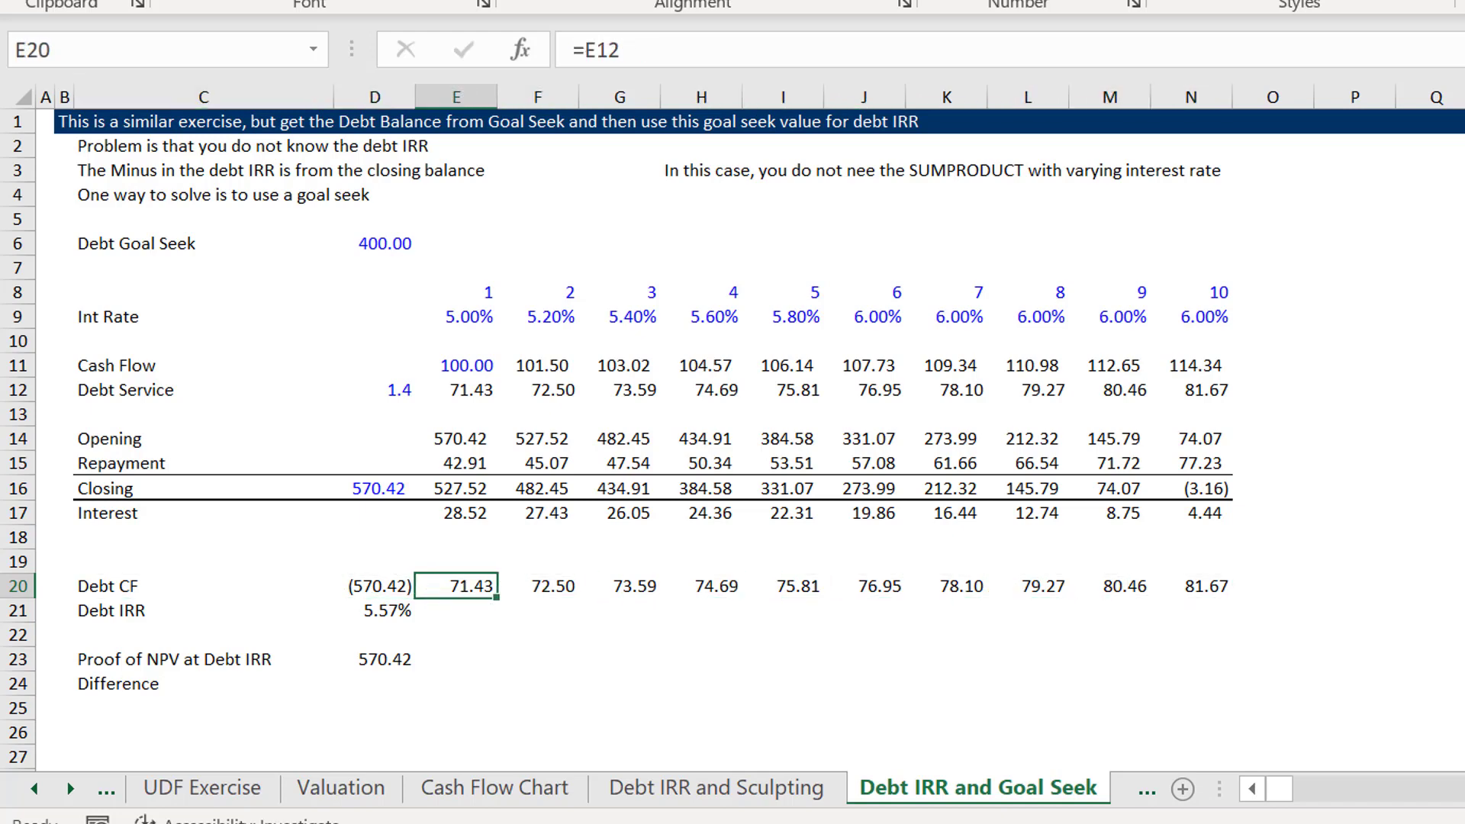
{"action": "key", "text": "Down"}
{"action": "key", "text": "Left"}
{"action": "key", "text": "Up"}
{"action": "key", "text": "Right"}
{"action": "key", "text": "Left"}
{"action": "key", "text": "Down"}
{"action": "key", "text": "Down"}
{"action": "key", "text": "Down"}
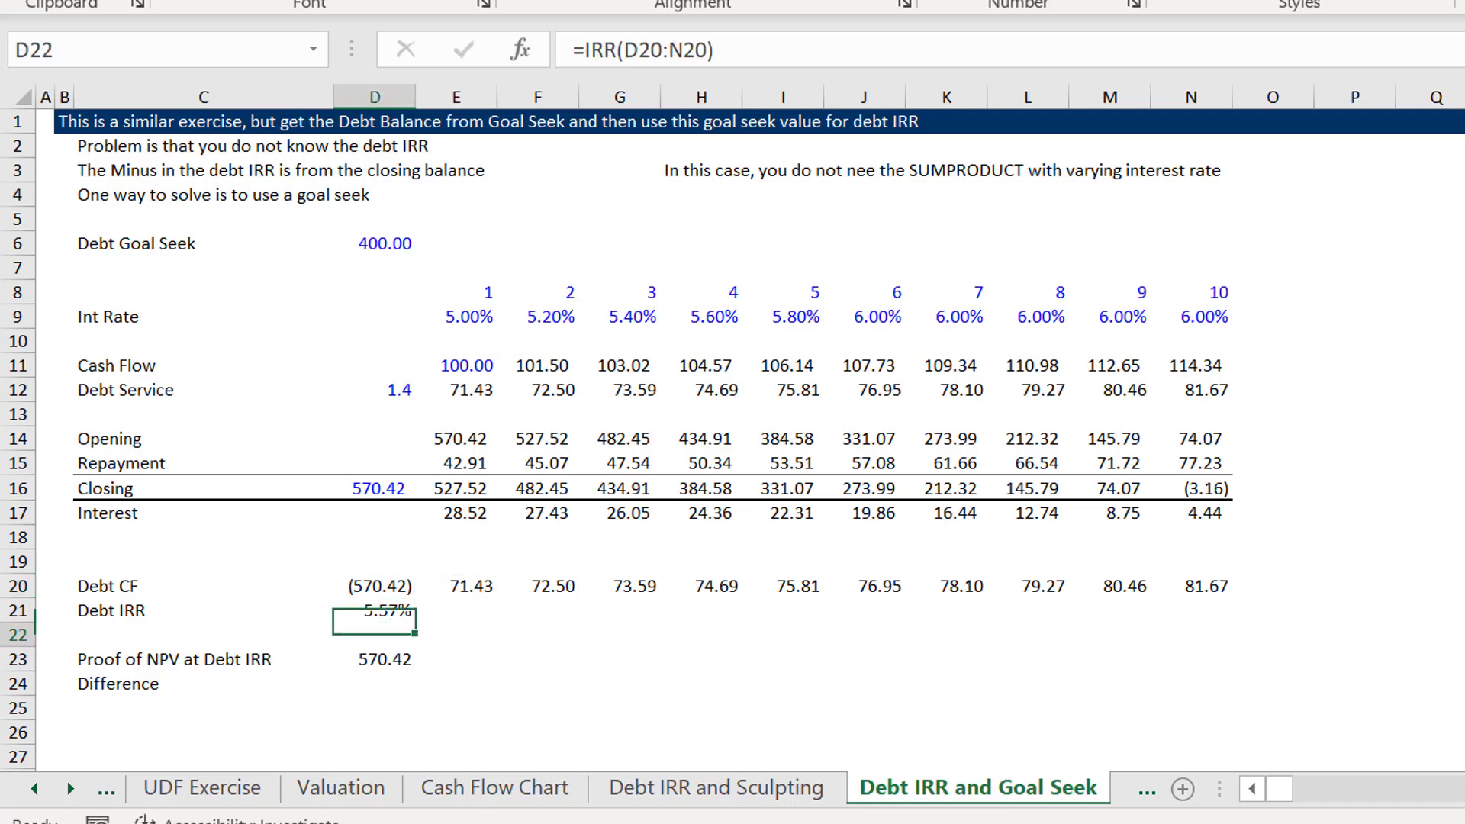
- Examine the NPV proof formula in D23 and the ranges it references
{"action": "key", "text": "F2"}
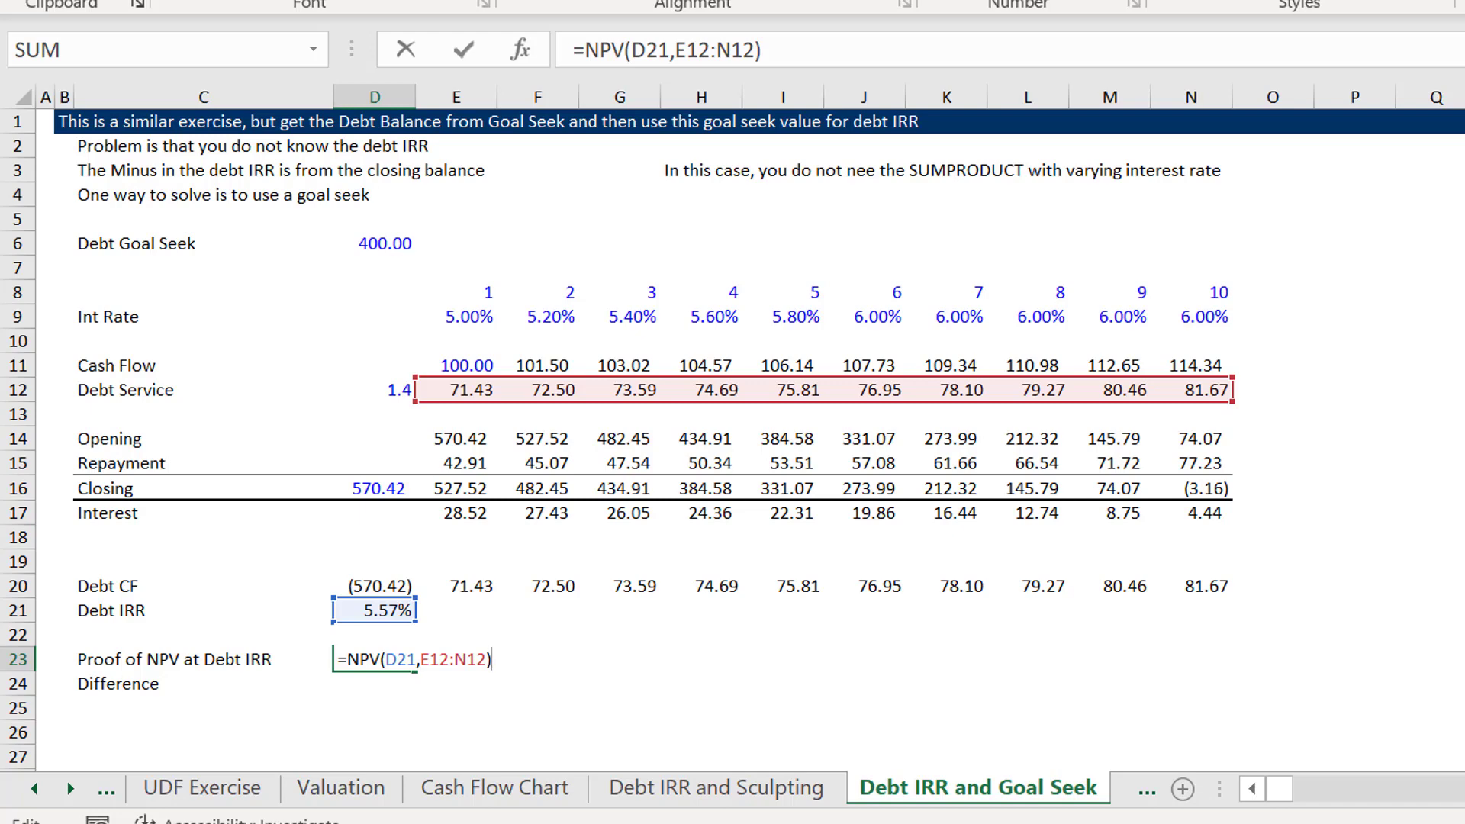
{"action": "key", "text": "Escape"}
{"action": "key", "text": "Up"}
{"action": "key", "text": "Up"}
{"action": "key", "text": "Down"}
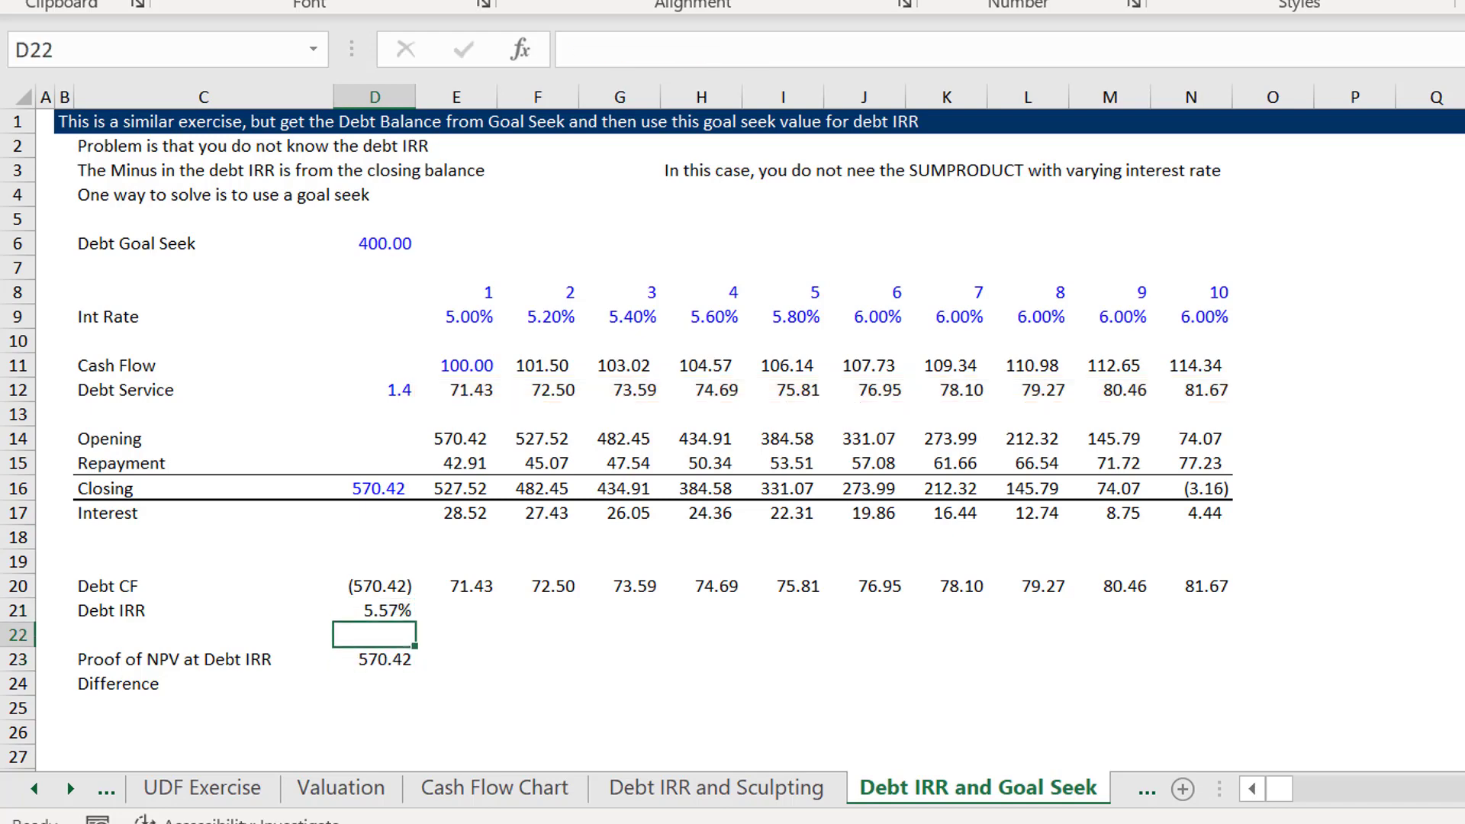
- Link the Difference cell D24 to the final period's closing balance with =N16
{"action": "key", "text": "Down"}
{"action": "key", "text": "Down"}
{"action": "type", "text": "="}
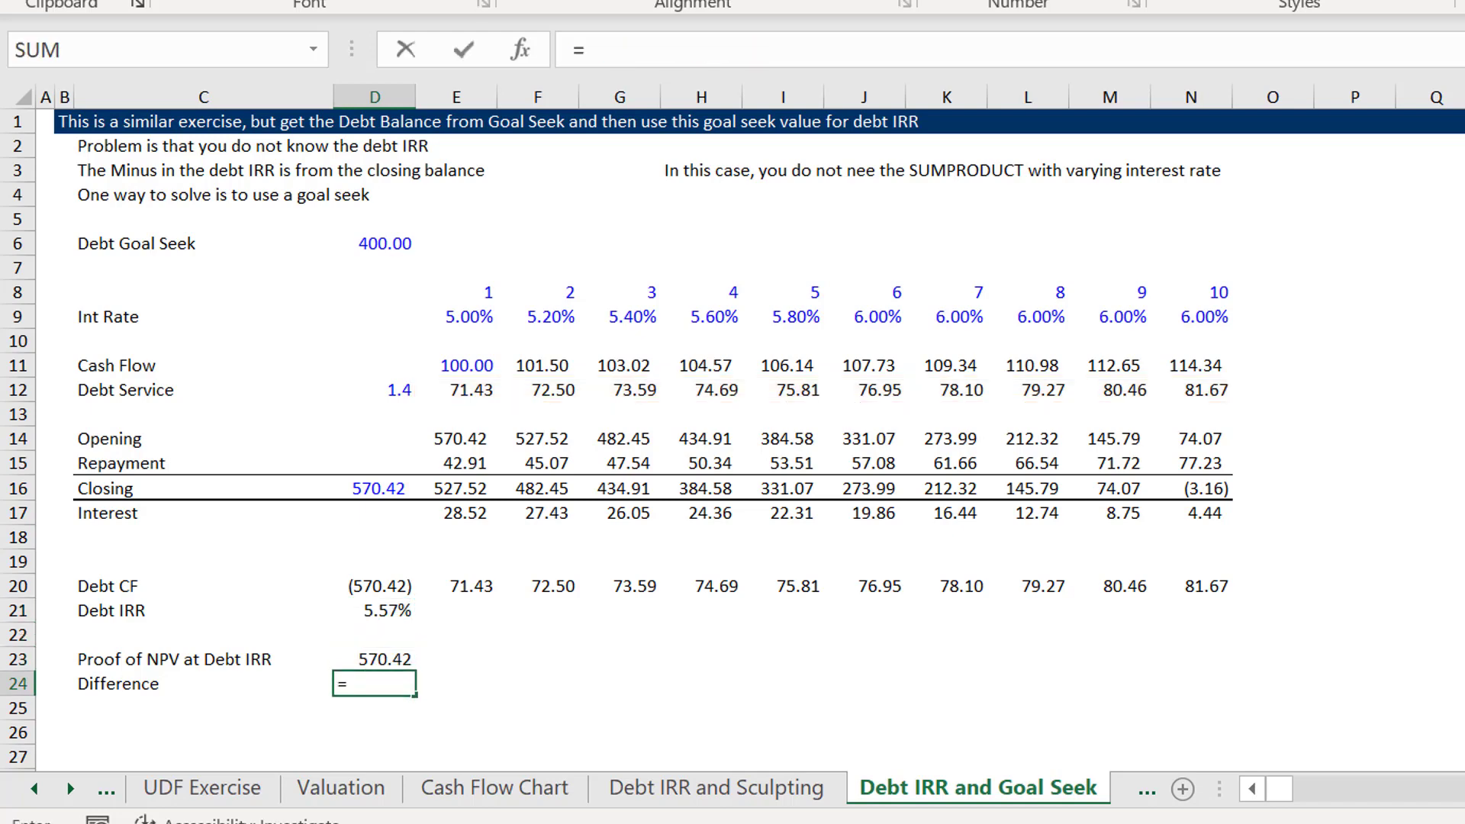
{"action": "key", "text": "Up"}
{"action": "key", "text": "Up"}
{"action": "key", "text": "Up"}
{"action": "key", "text": "Up"}
{"action": "key", "text": "Up"}
{"action": "key", "text": "Up"}
{"action": "key", "text": "Up"}
{"action": "key", "text": "Up"}
{"action": "key", "text": "Right"}
{"action": "key", "text": "Right"}
{"action": "key", "text": "Right"}
{"action": "key", "text": "Right"}
{"action": "key", "text": "Right"}
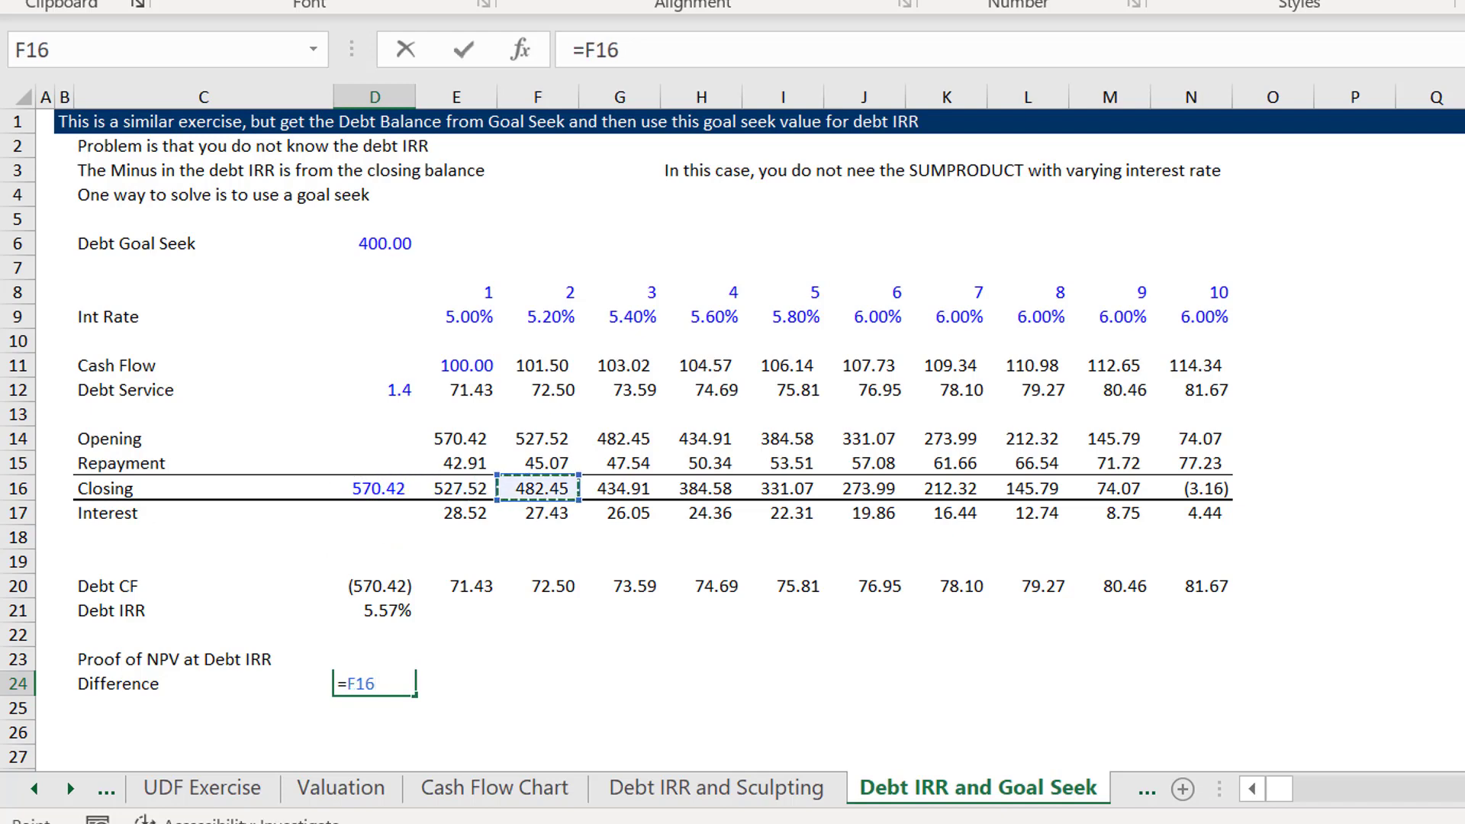
{"action": "key", "text": "Right"}
{"action": "key", "text": "Right"}
{"action": "key", "text": "Right"}
{"action": "key", "text": "Right"}
{"action": "key", "text": "Right"}
{"action": "key", "text": "Right"}
{"action": "key", "text": "Right"}
{"action": "key", "text": "Left"}
{"action": "key", "text": "Left"}
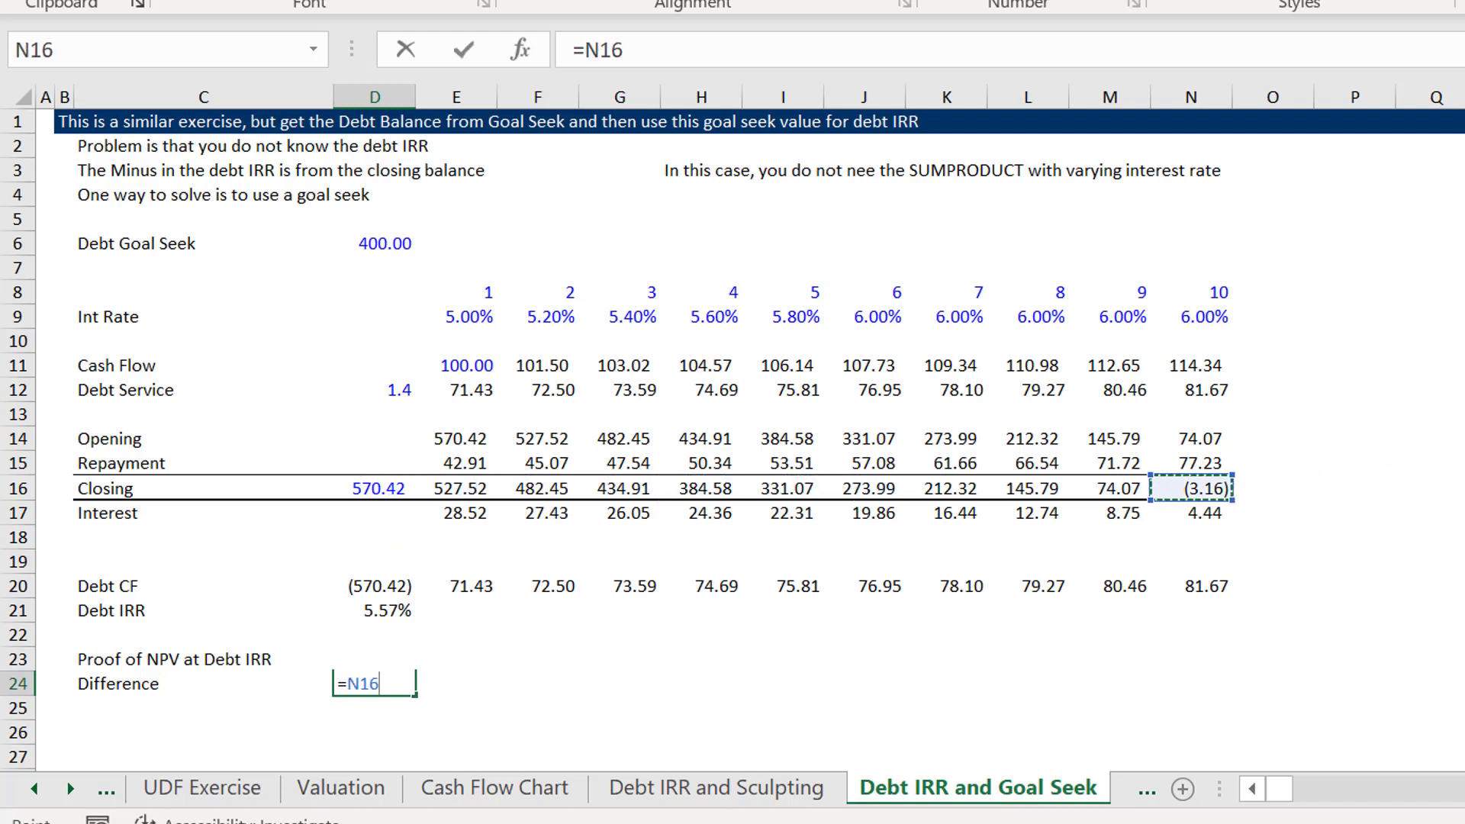
{"action": "key", "text": "Return"}
- Replace the Difference label in C24 with "Cloing Amount"
{"action": "key", "text": "Up"}
{"action": "key", "text": "Left"}
{"action": "key", "text": "Left"}
{"action": "key", "text": "Right"}
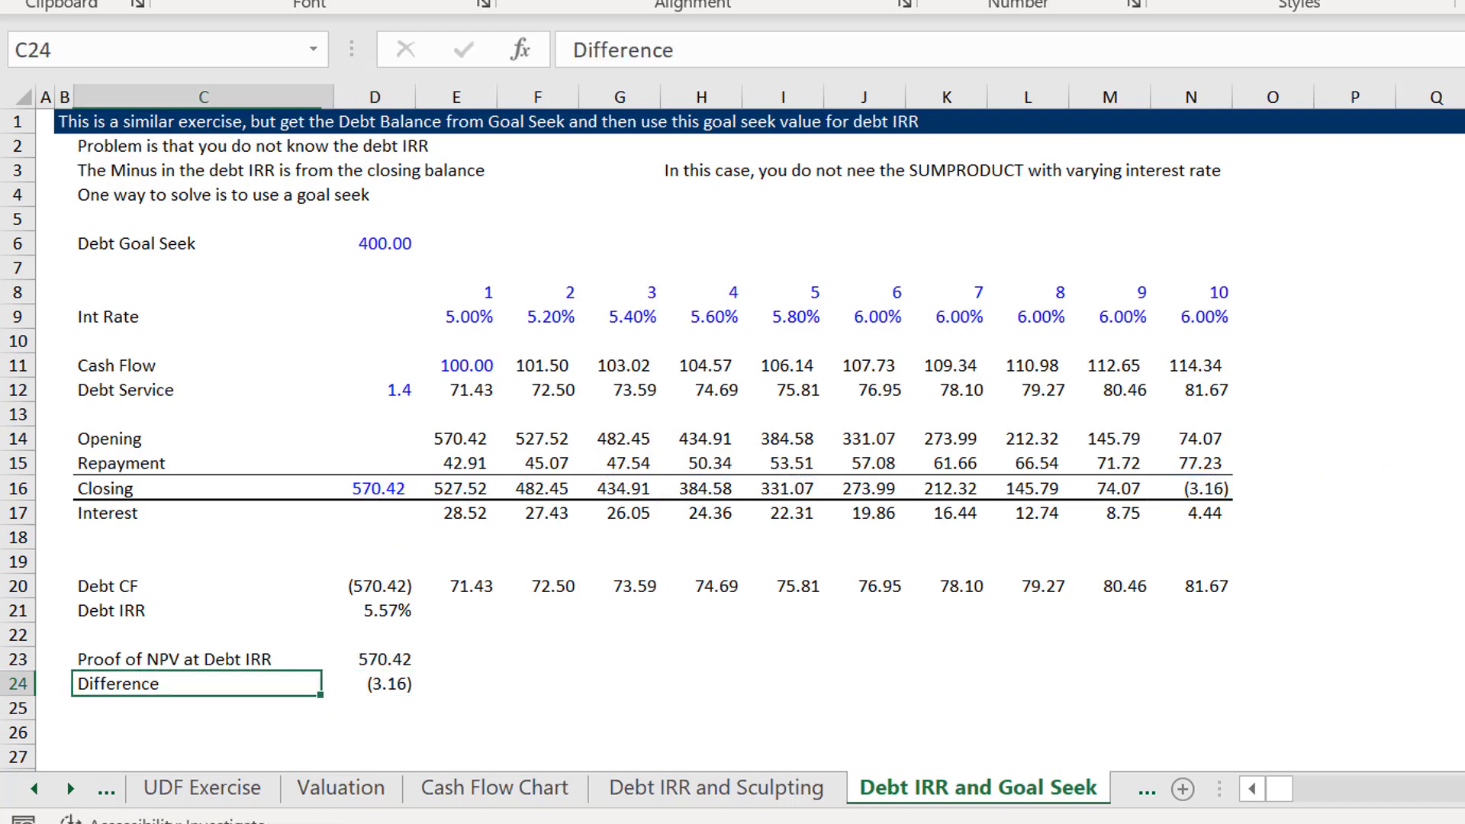
{"action": "key", "text": "Right"}
{"action": "key", "text": "Left"}
{"action": "key", "text": "Right"}
{"action": "key", "text": "Right"}
{"action": "key", "text": "Left"}
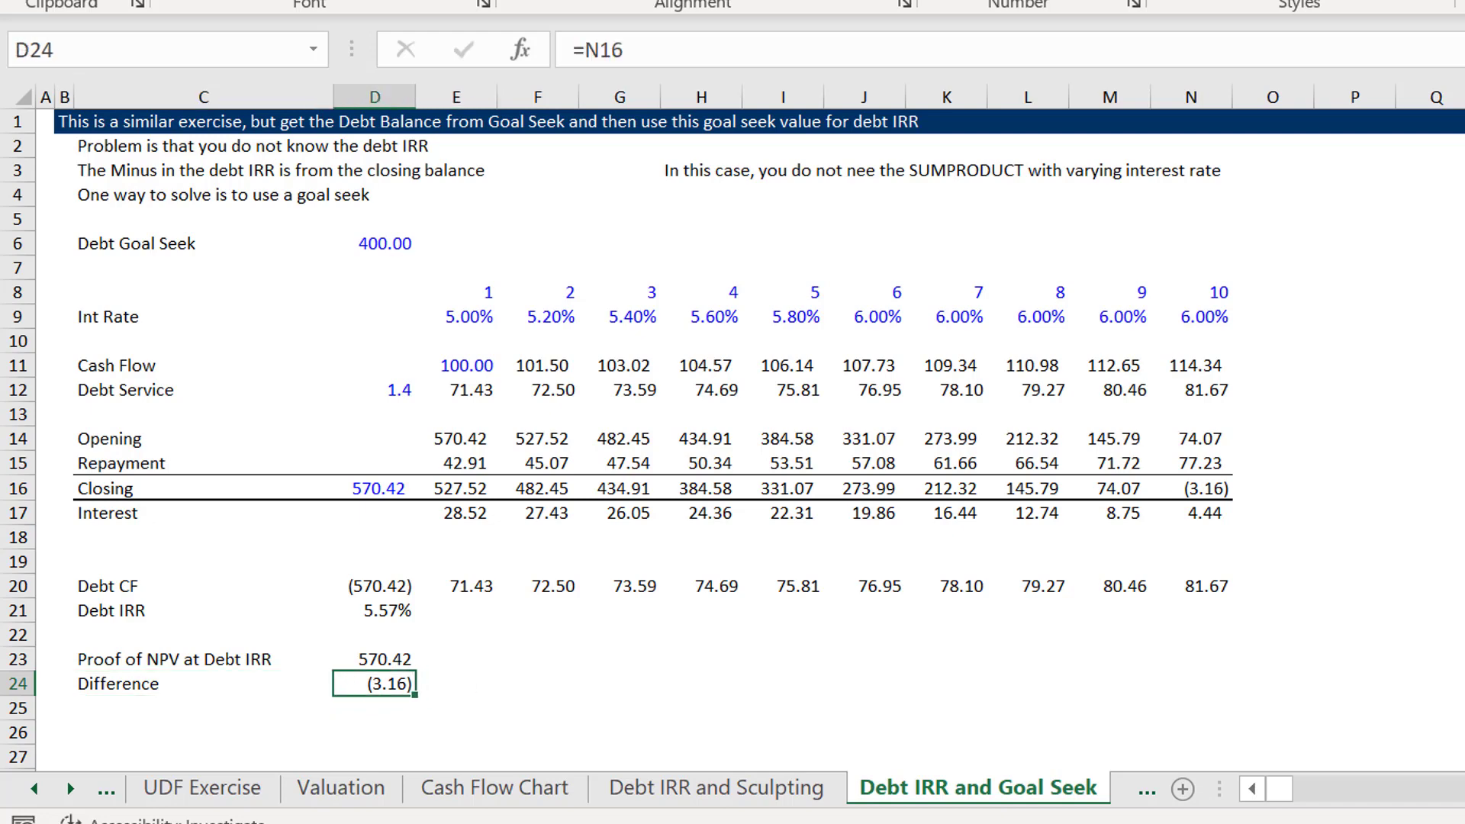
{"action": "key", "text": "Left"}
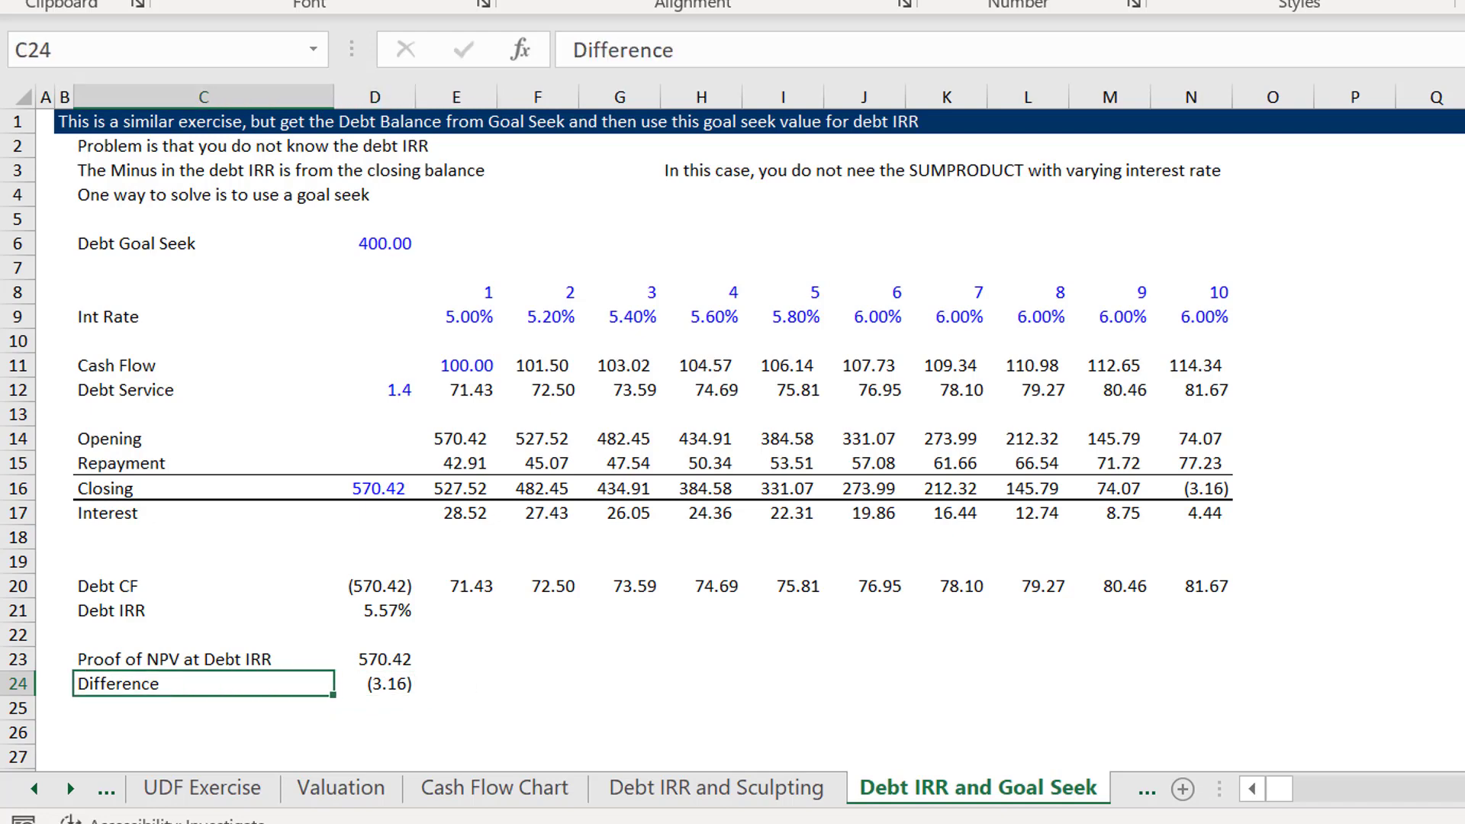
{"action": "type", "text": "Clo"}
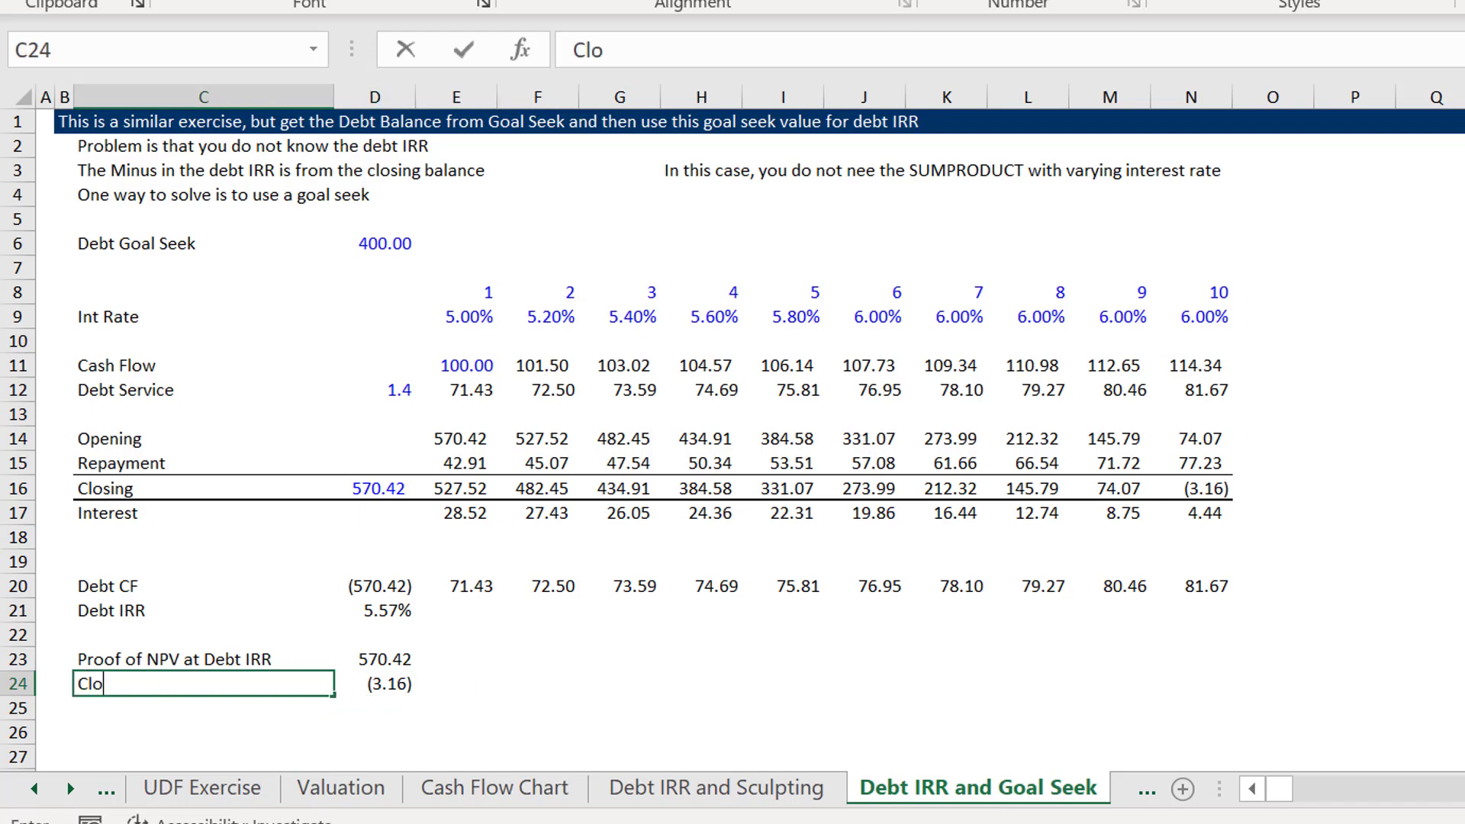
{"action": "type", "text": "ing Amount"}
{"action": "key", "text": "Return"}
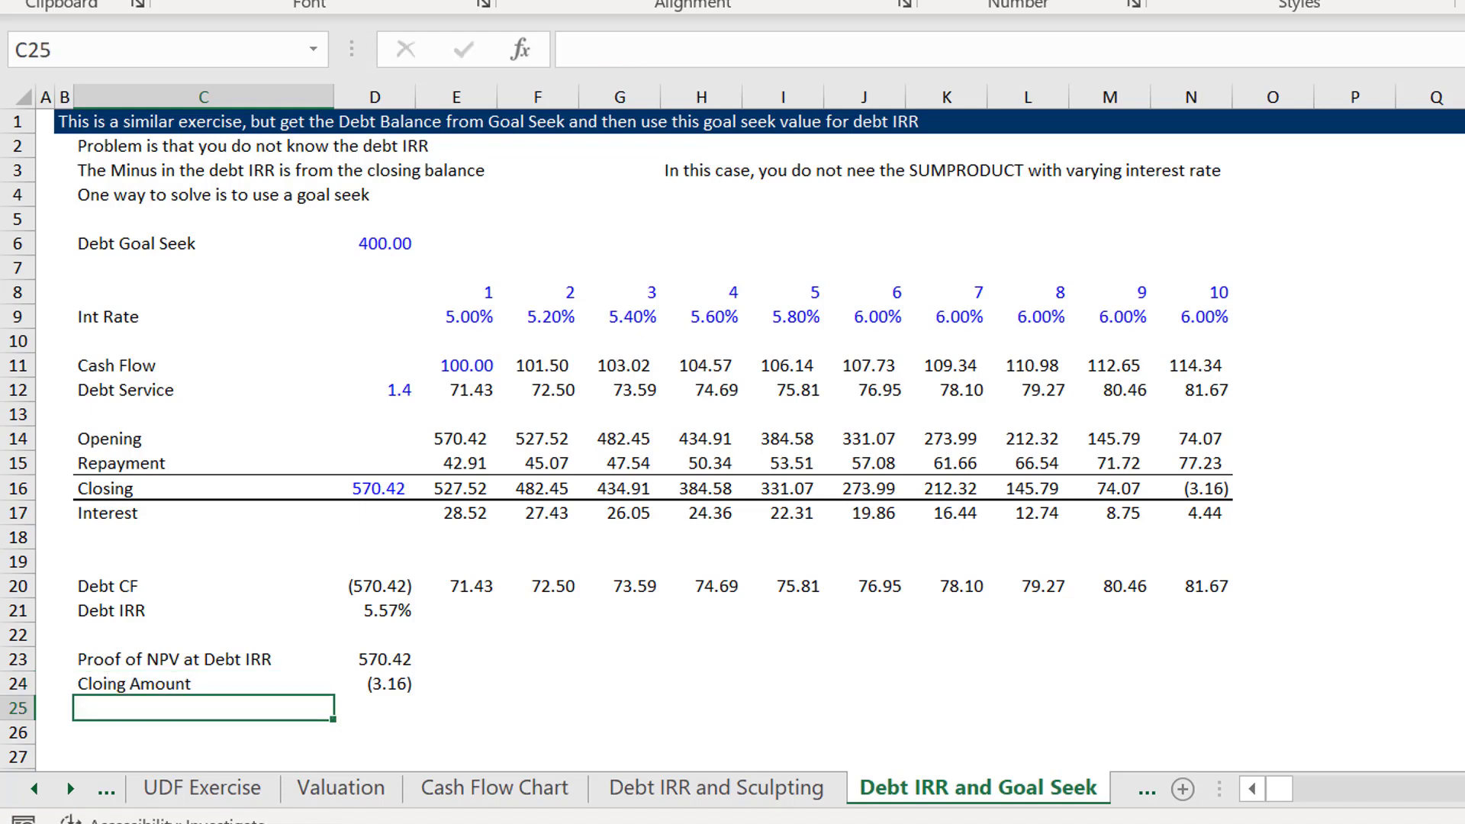
- Enter the text "cb_sculpt" in E24, beside the closing amount
{"action": "key", "text": "Up"}
{"action": "key", "text": "Right"}
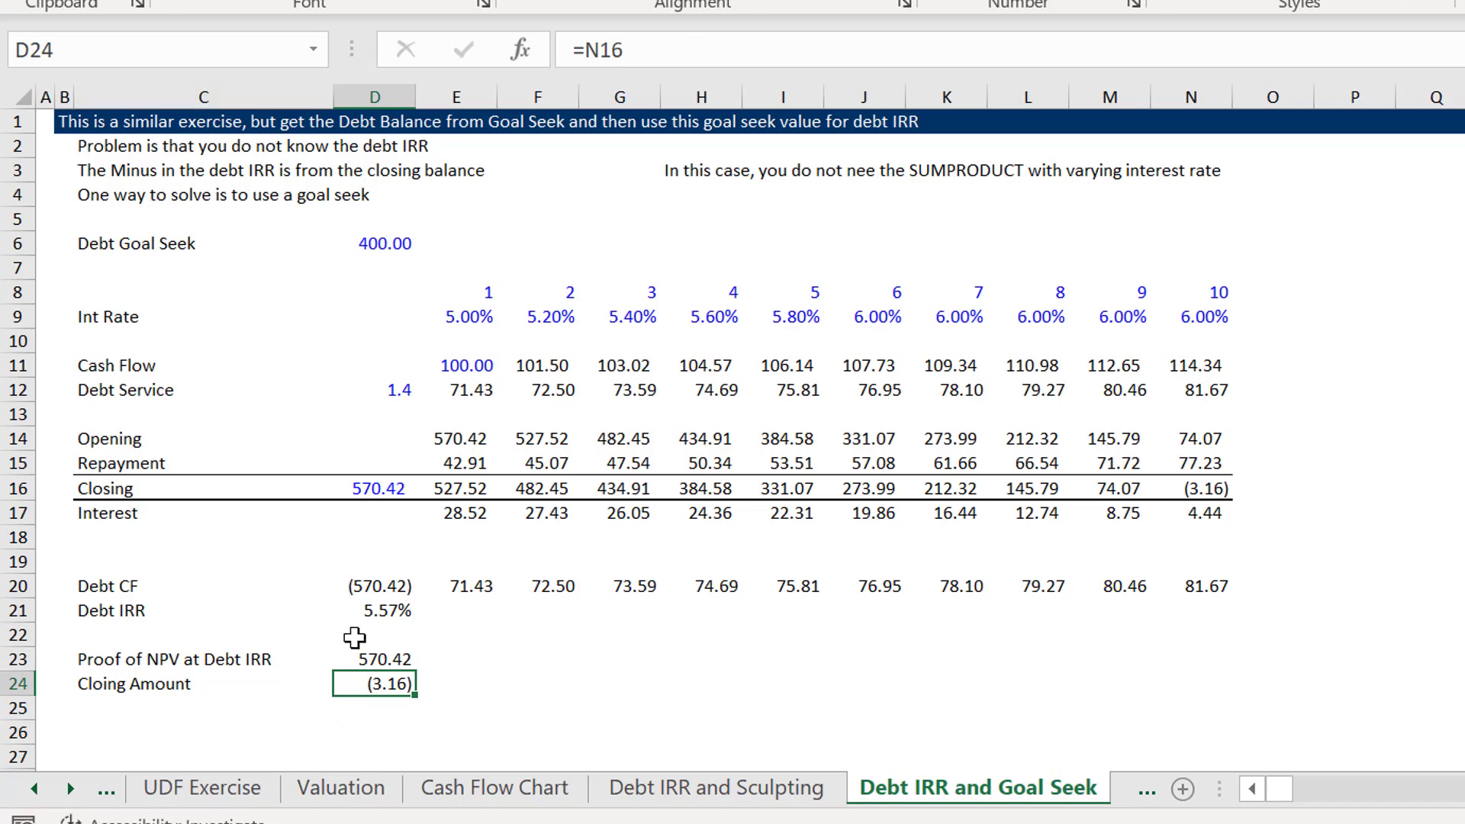
{"action": "left_click", "coordinate": [451, 681]}
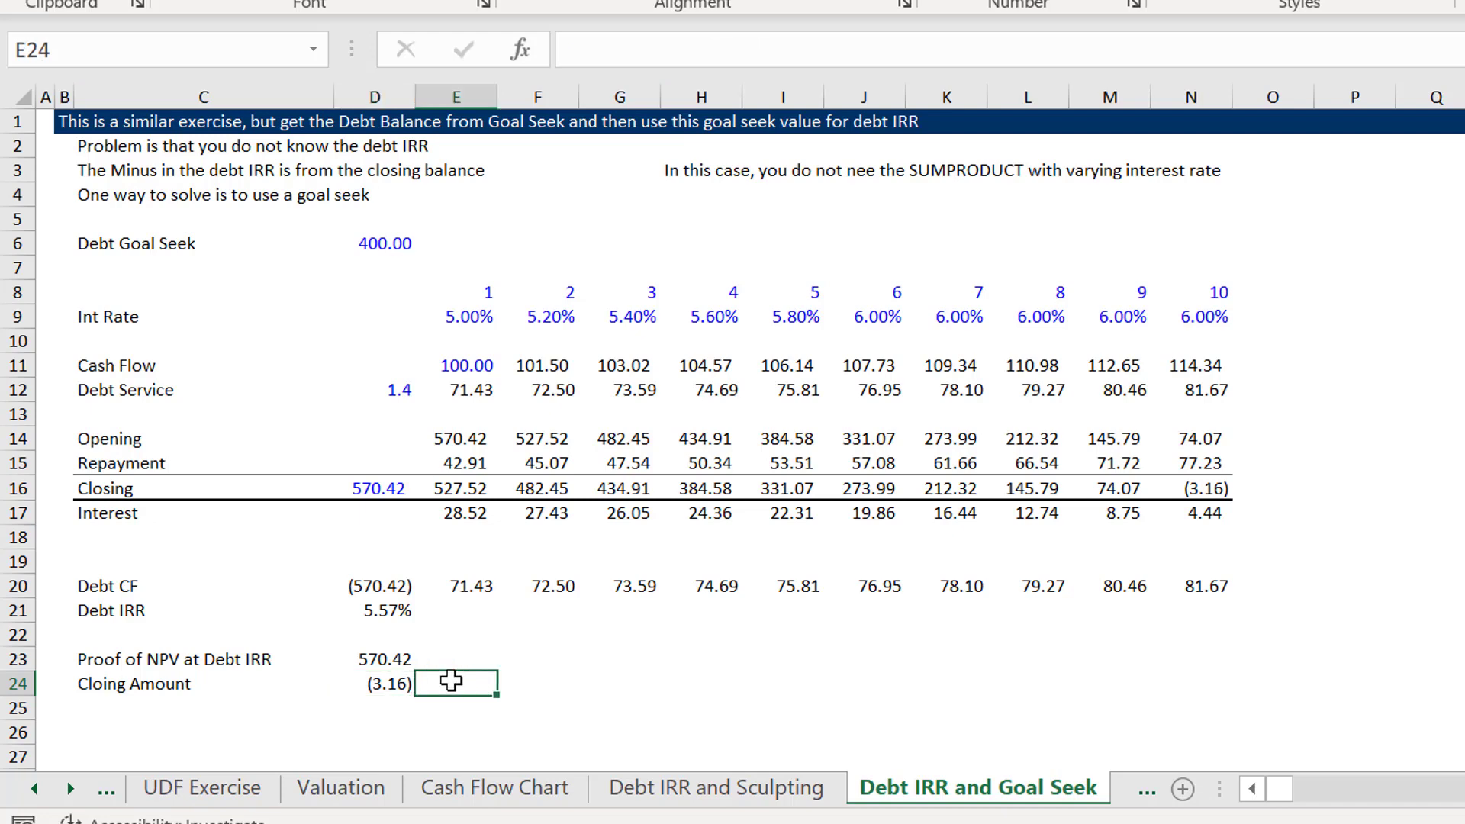
{"action": "type", "text": "b"}
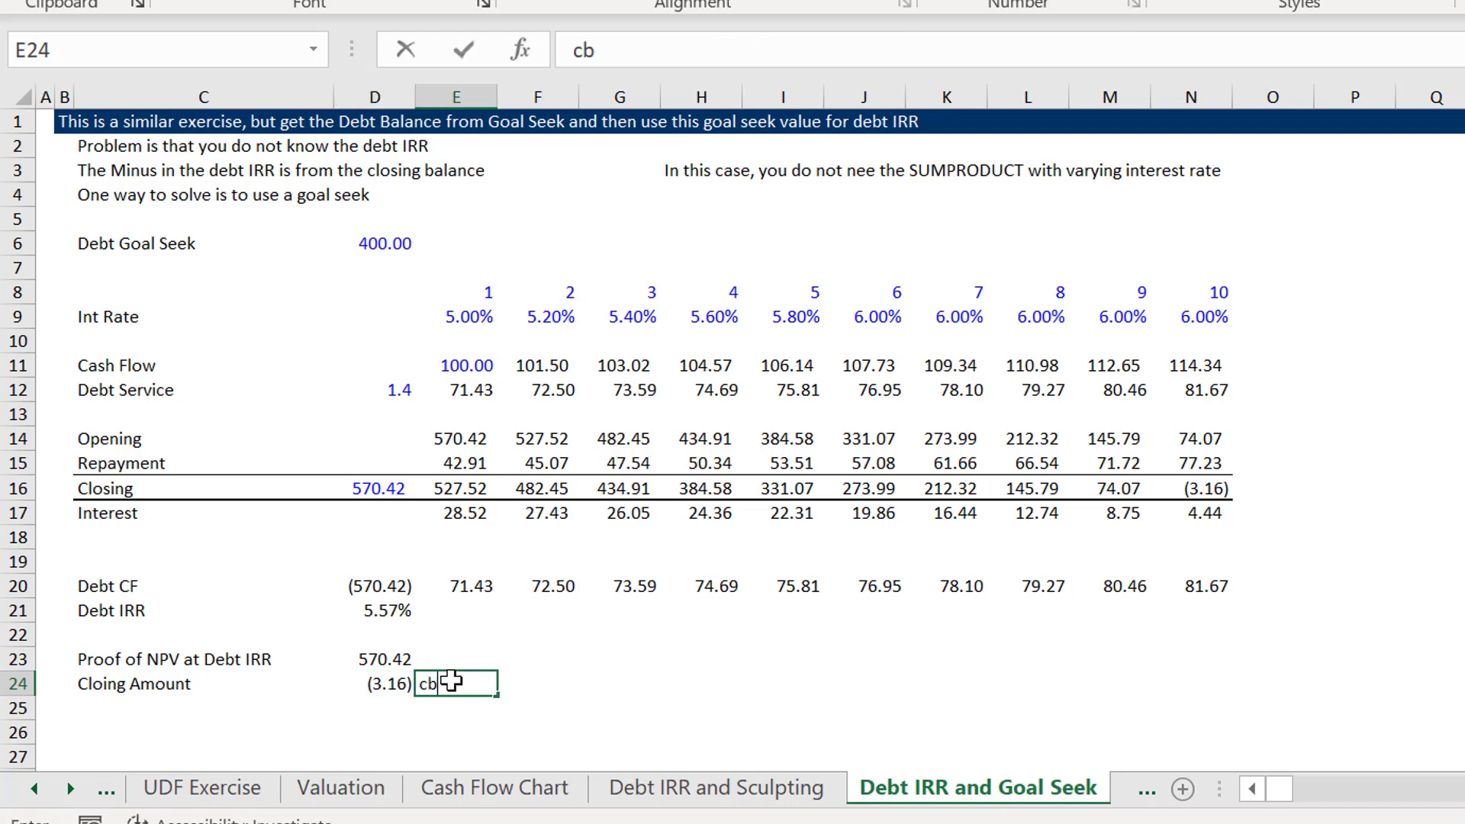
{"action": "type", "text": "_sculpt"}
{"action": "key", "text": "Return"}
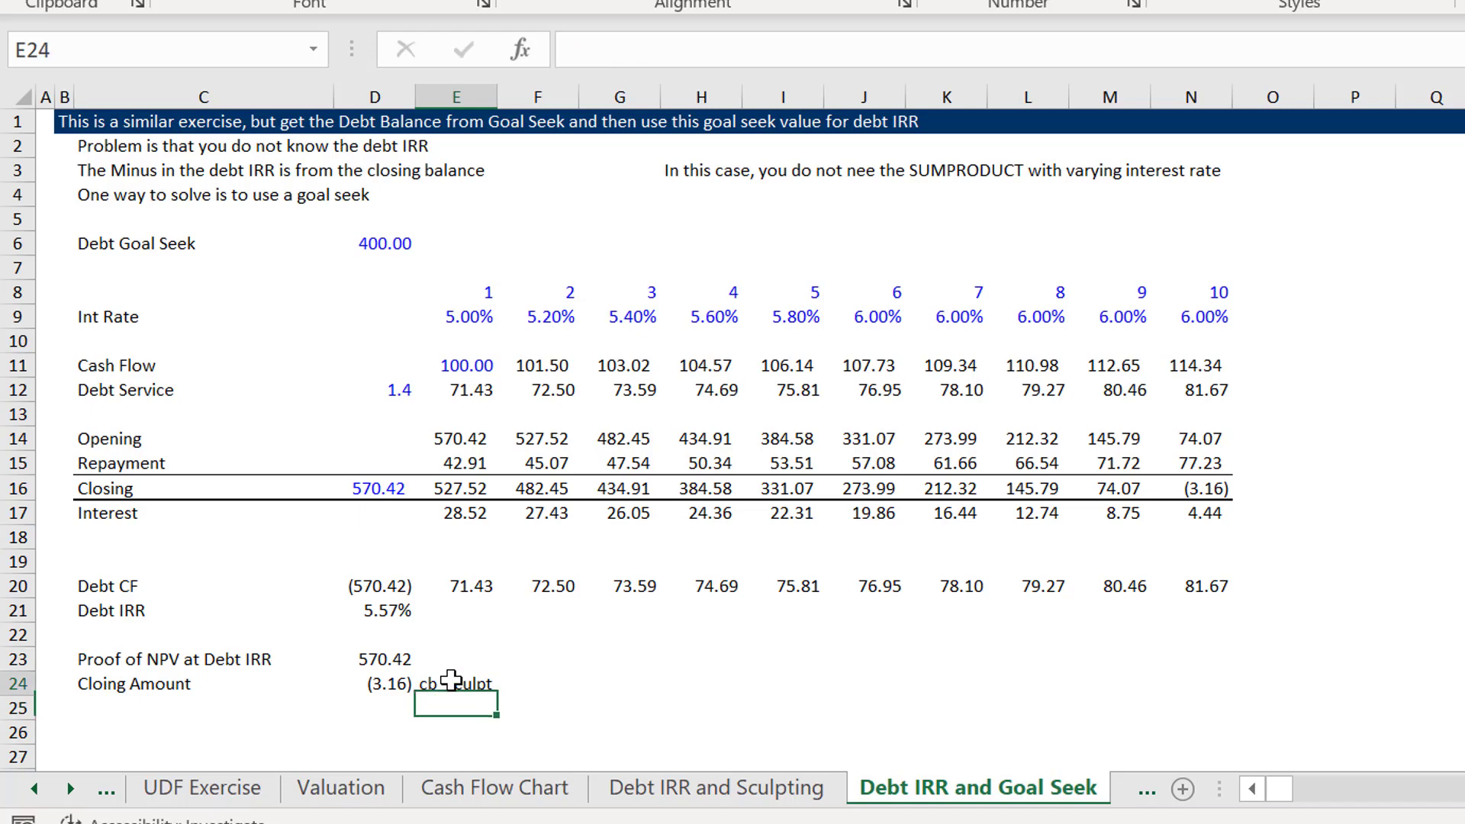
- Define the range name ob_sculpt for the initial closing balance in D16
{"action": "key", "text": "Up"}
{"action": "key", "text": "Left"}
{"action": "key", "text": "Up"}
{"action": "key", "text": "Up"}
{"action": "key", "text": "Up"}
{"action": "key", "text": "Up"}
{"action": "key", "text": "Up"}
{"action": "key", "text": "Up"}
{"action": "key", "text": "Up"}
{"action": "key", "text": "Up"}
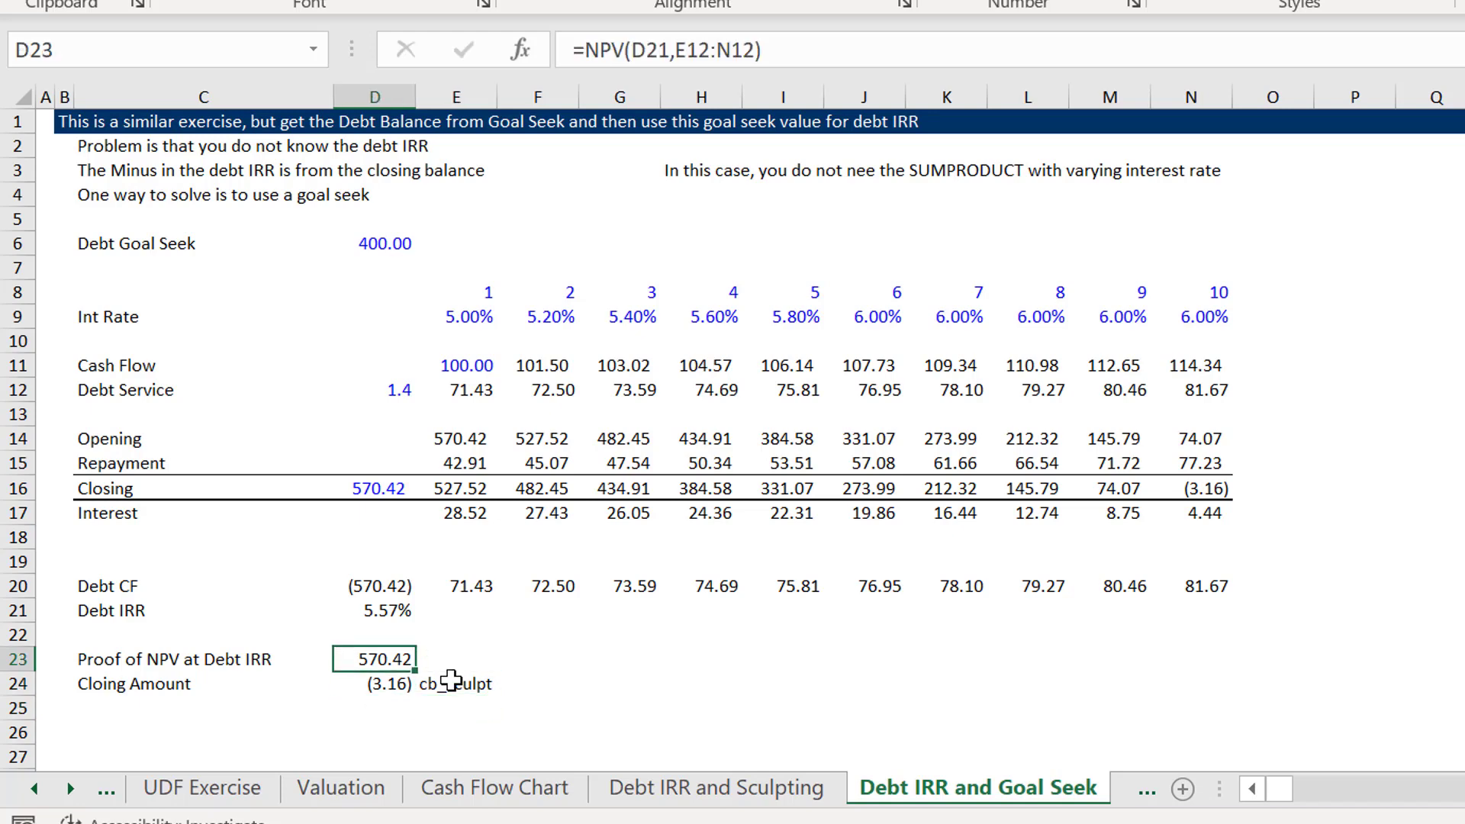
{"action": "key", "text": "Left"}
{"action": "key", "text": "Right"}
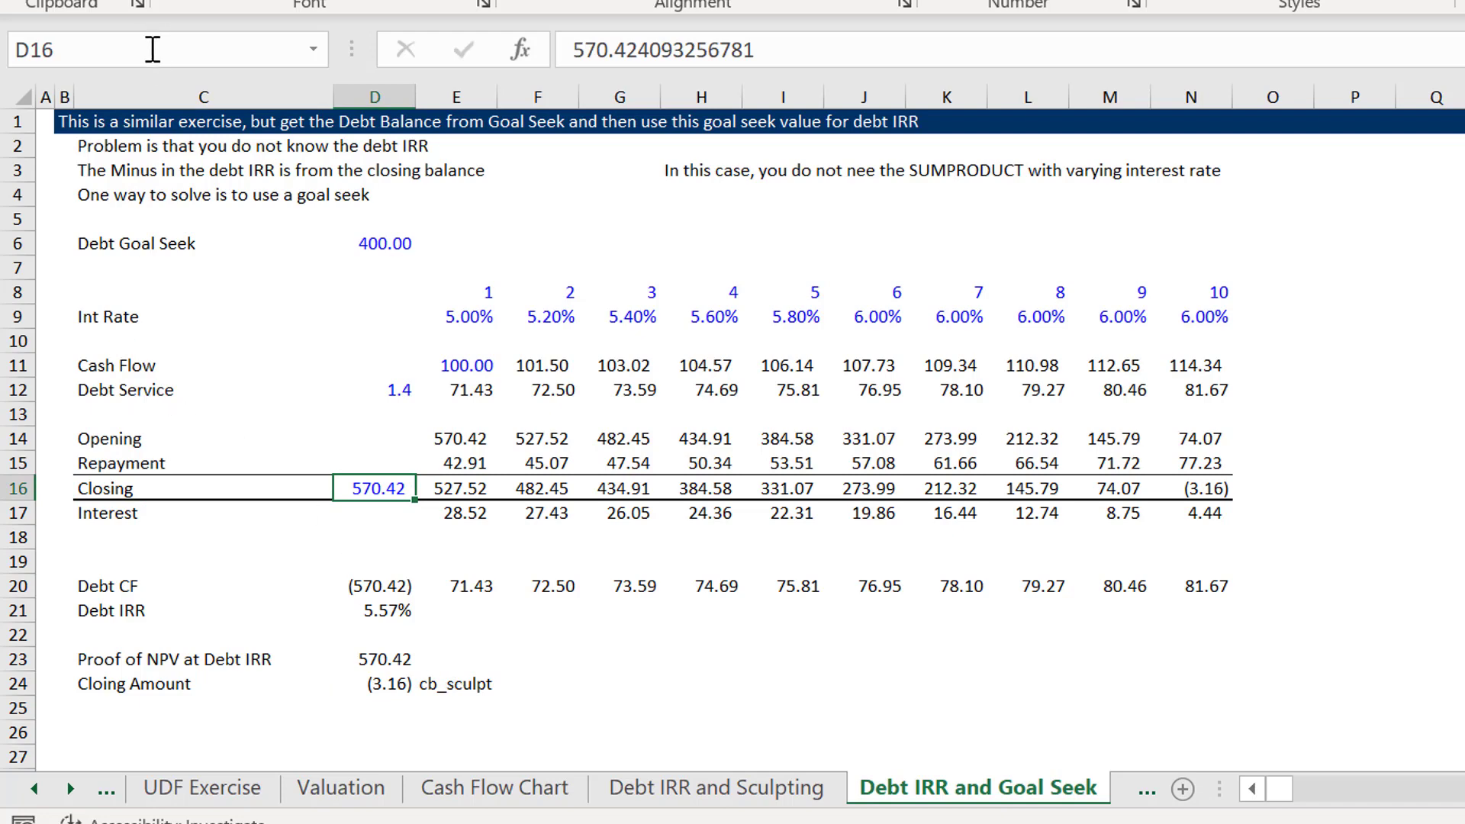
{"action": "left_click", "coordinate": [150, 54]}
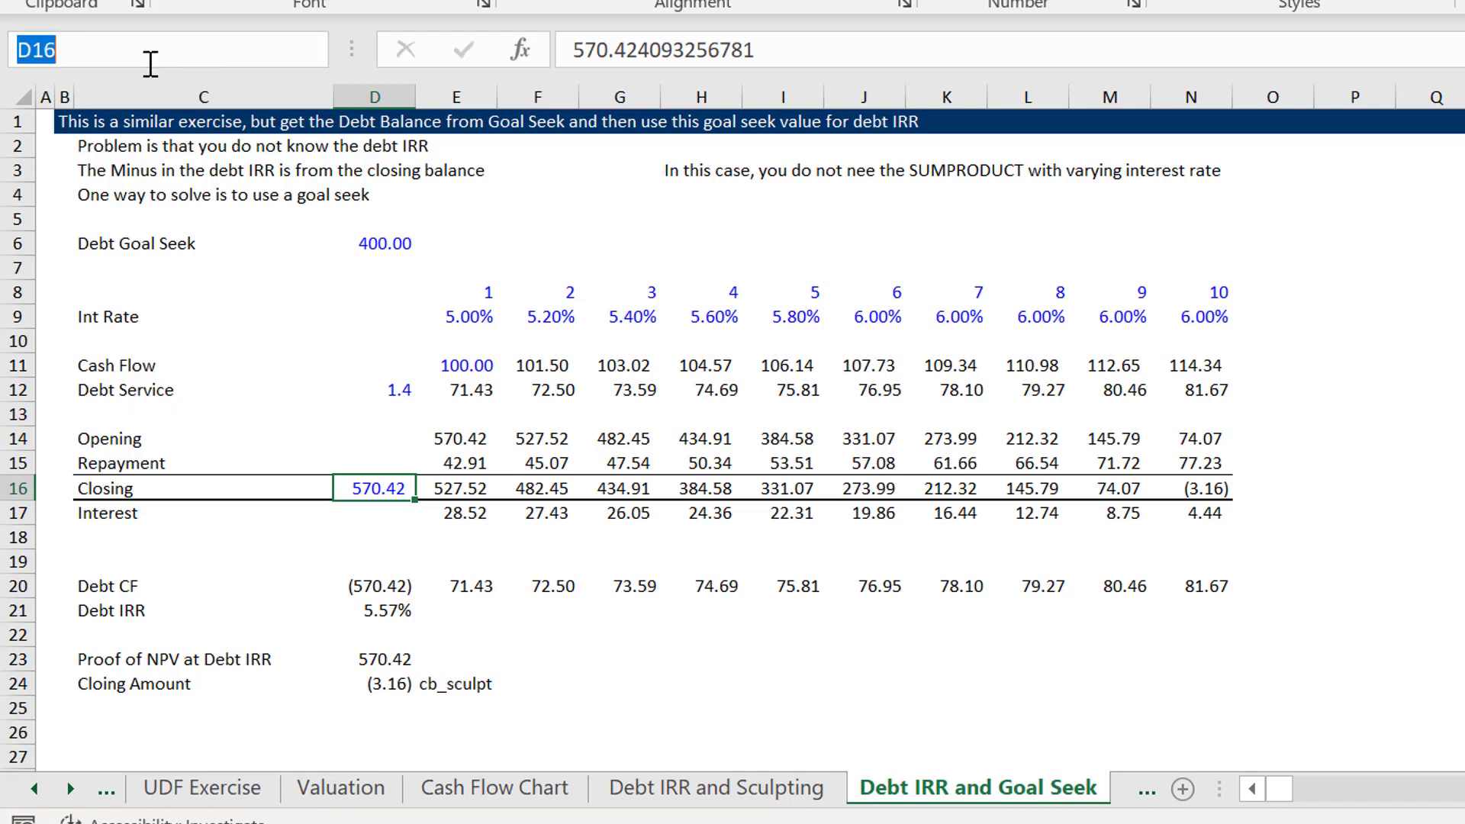
{"action": "type", "text": "o"}
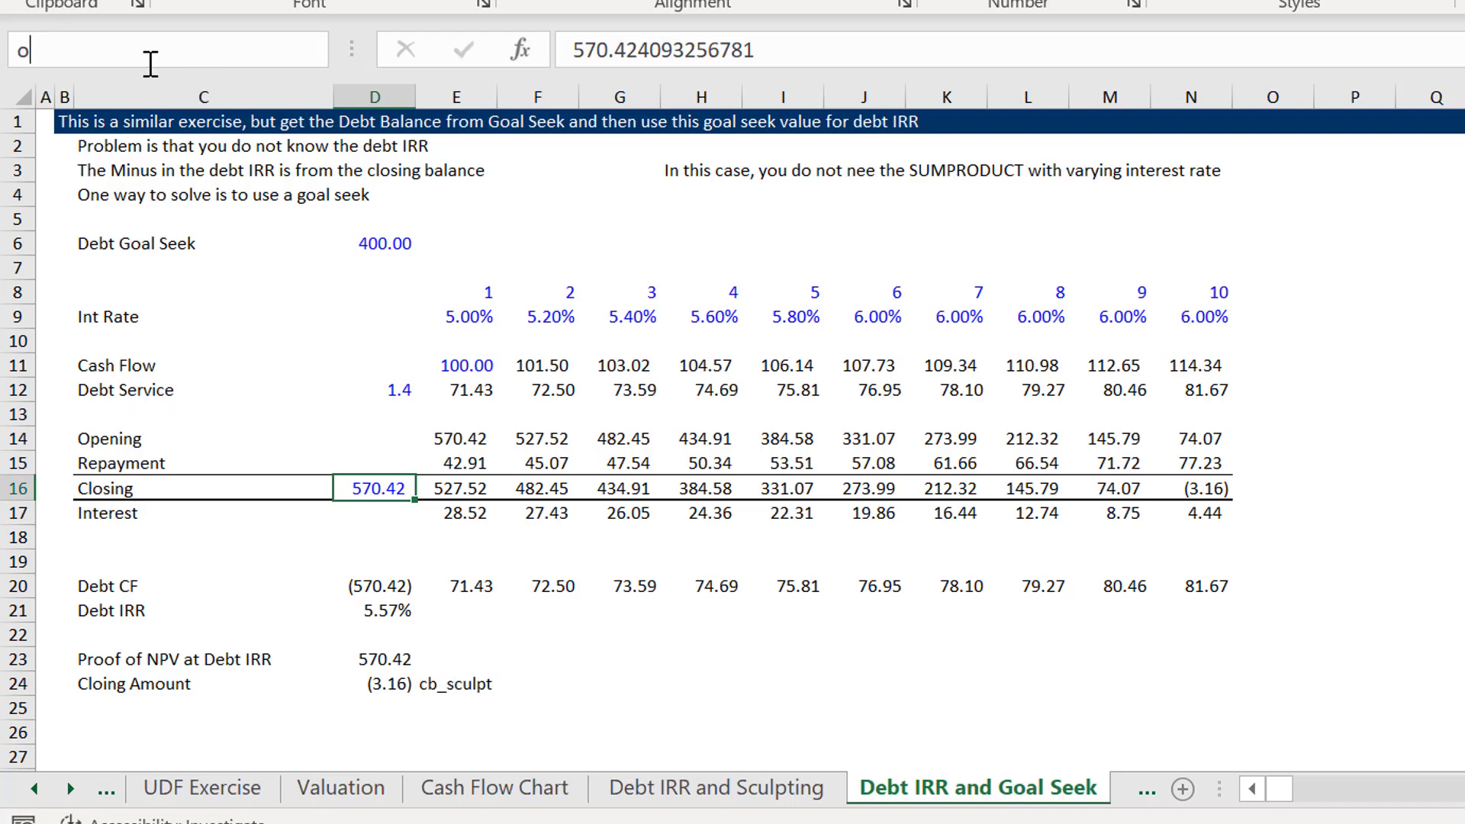
{"action": "type", "text": "b_sculpt"}
{"action": "key", "text": "Return"}
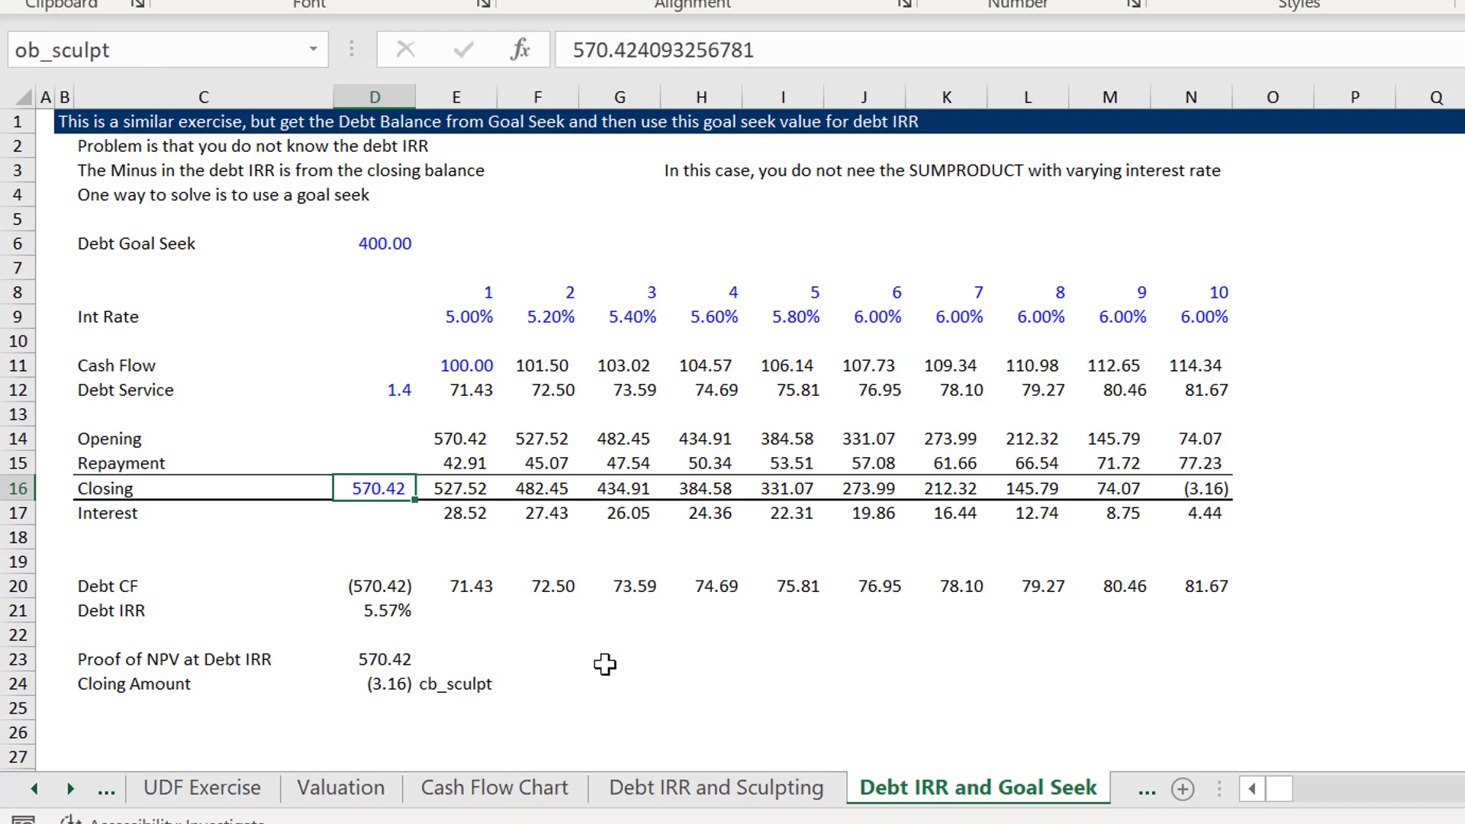
- Start recording a macro named sculpt_goal, stored in This Workbook
{"action": "left_click", "coordinate": [605, 663]}
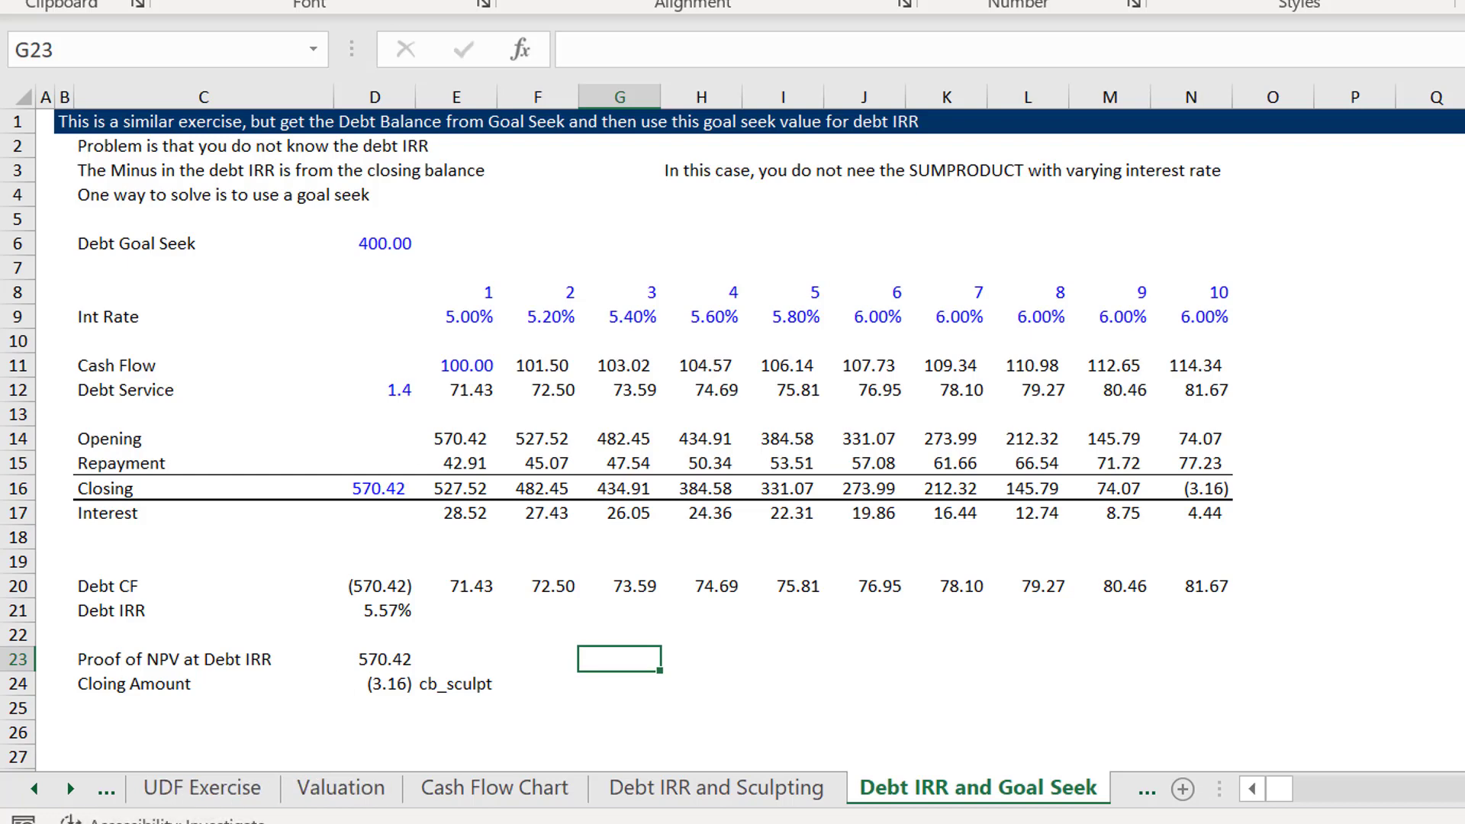
{"action": "left_click", "coordinate": [23, 818]}
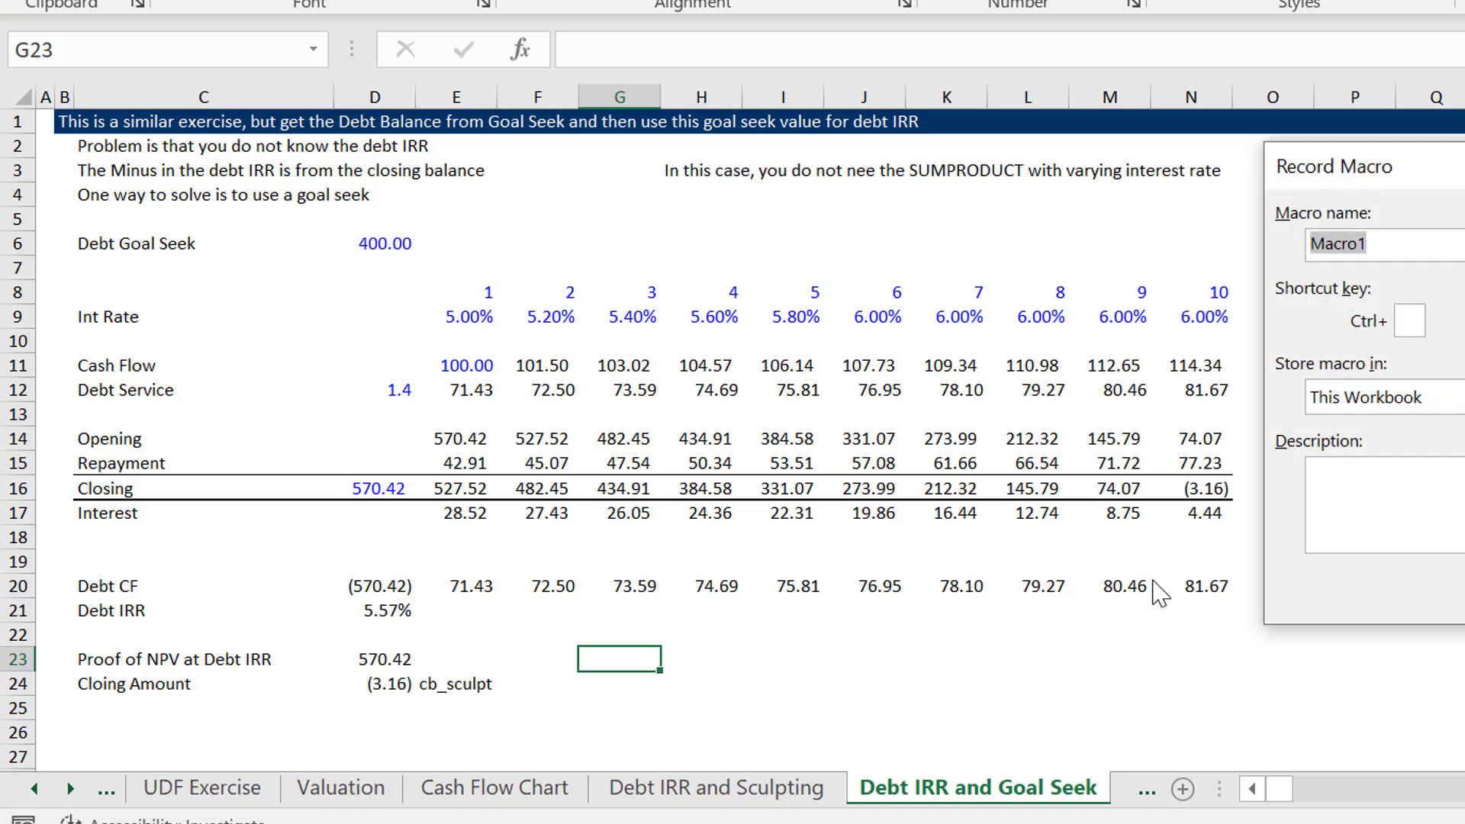
{"action": "key", "text": "BackSpace"}
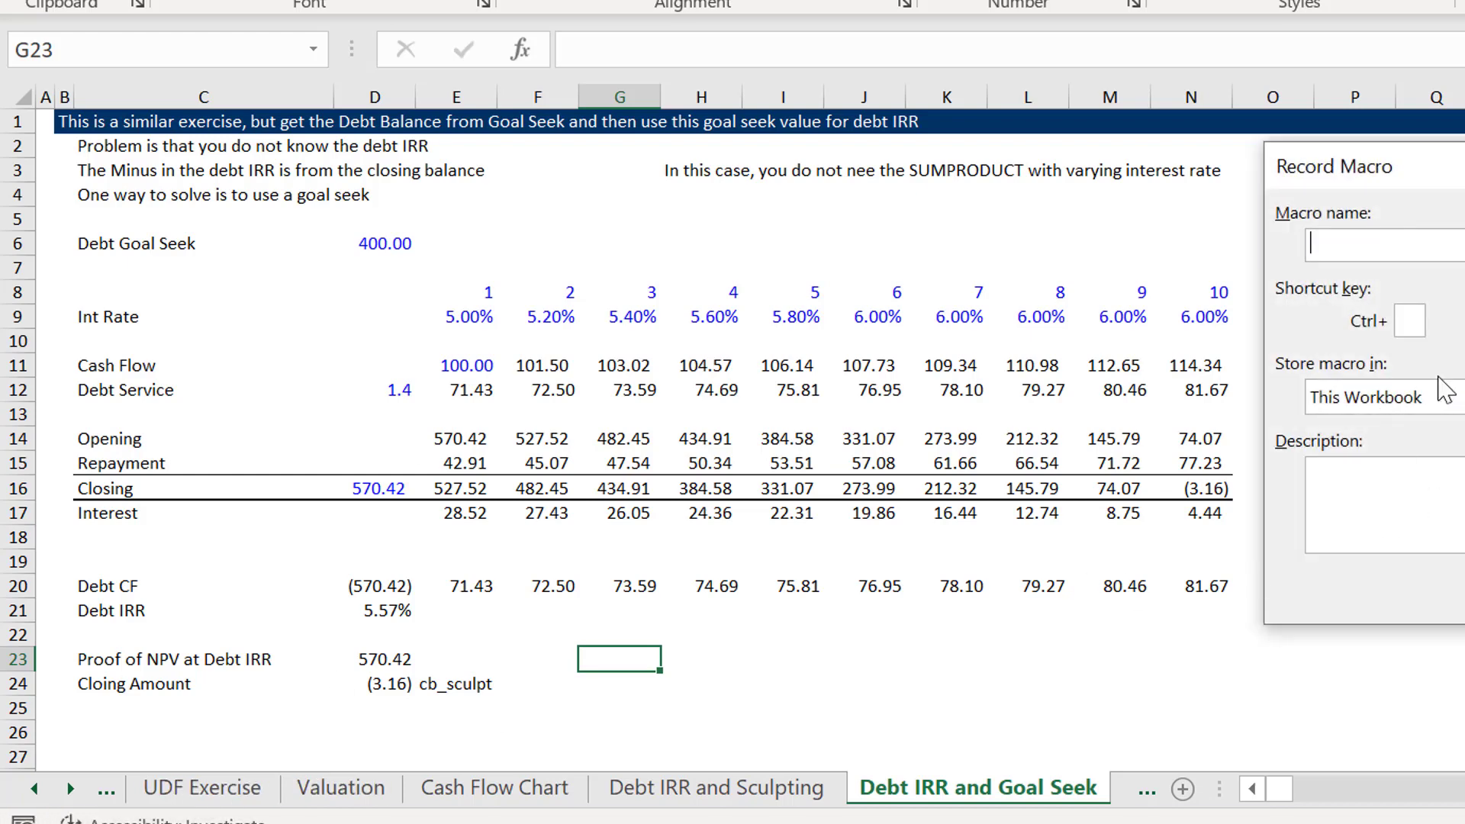
{"action": "type", "text": "sculpt_goal"}
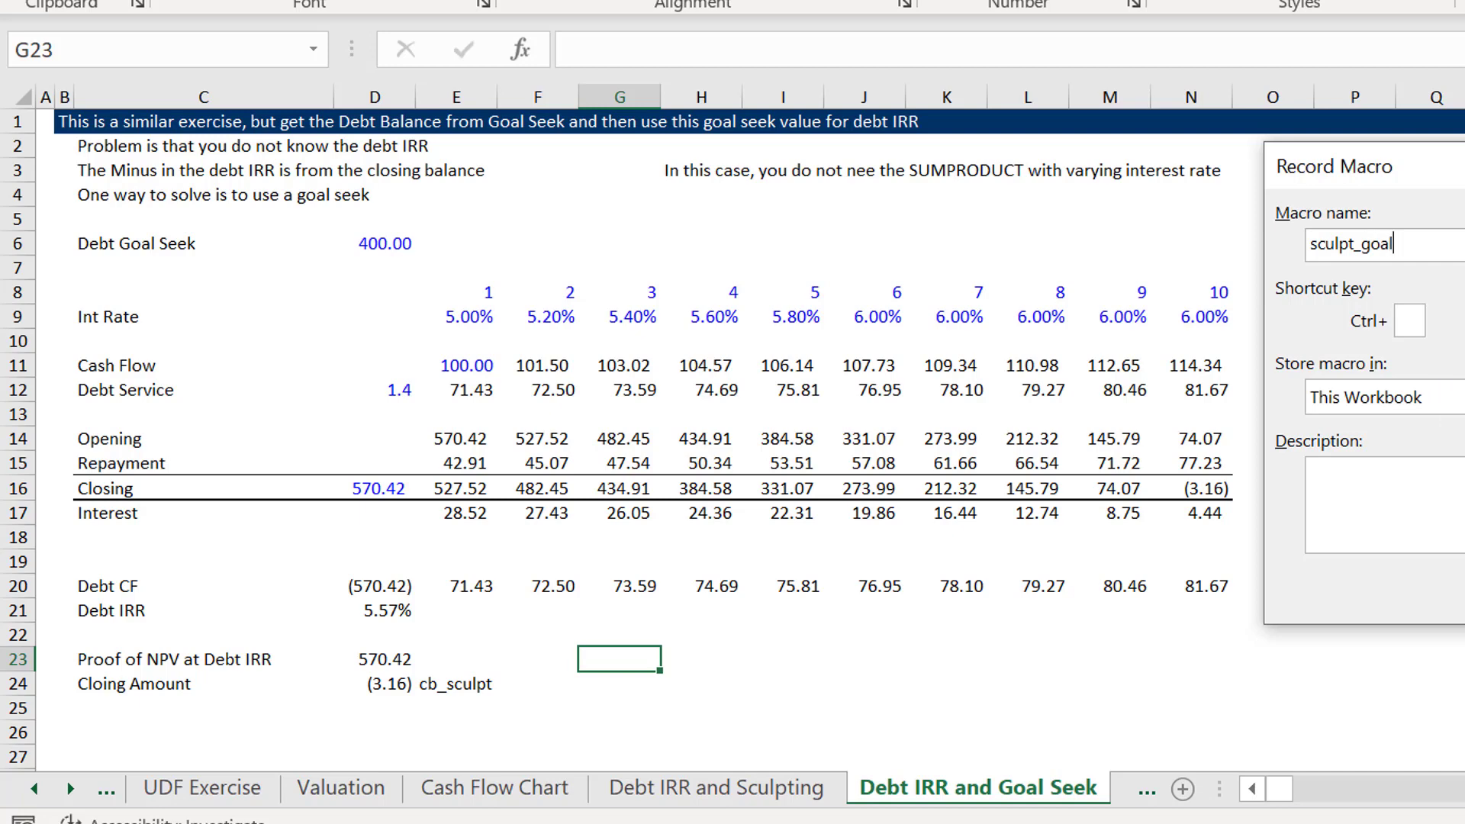
{"action": "key", "text": "Return"}
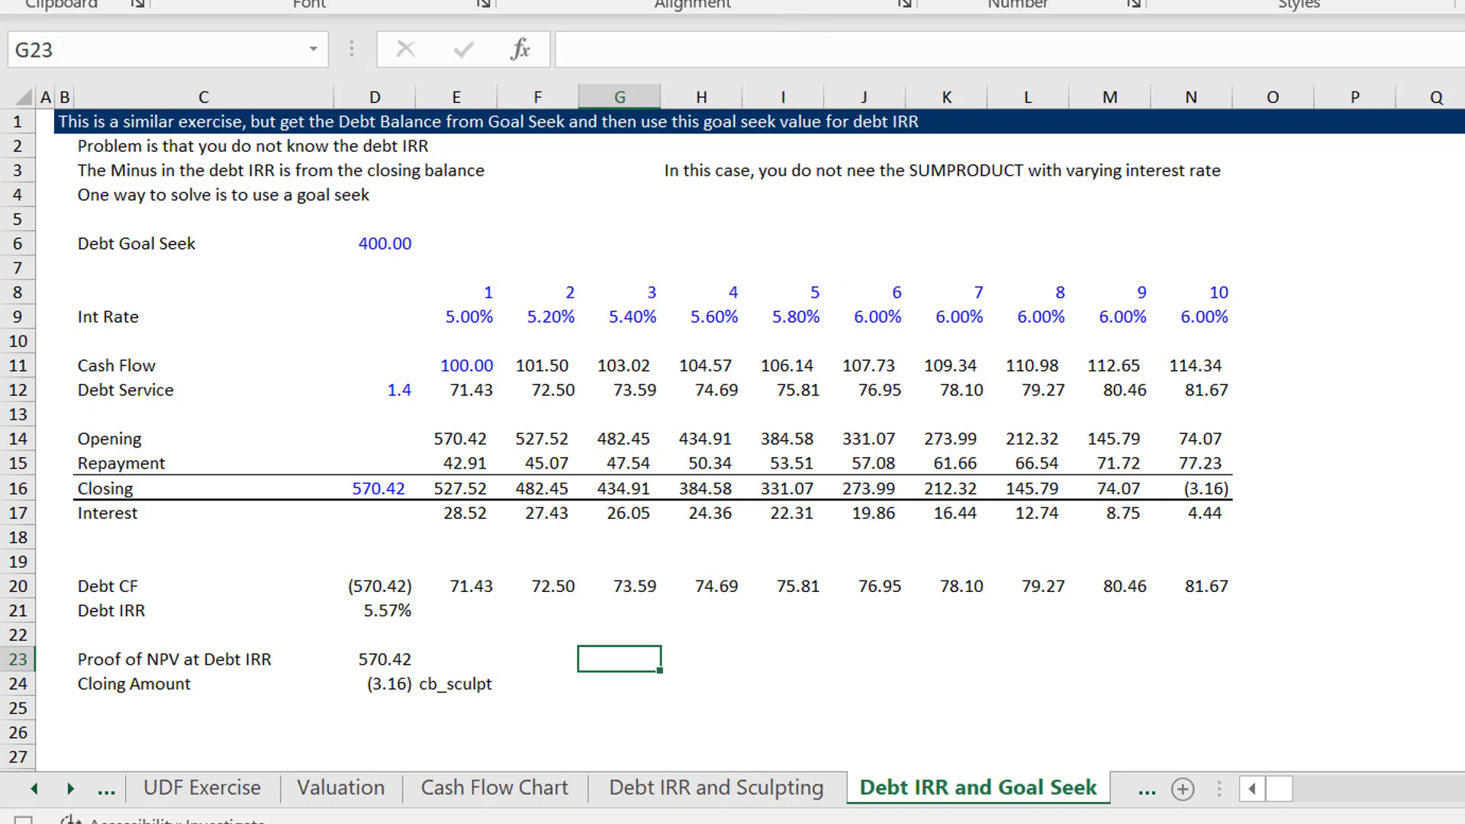
- Run Goal Seek to bring the closing amount in D24 to zero by changing the initial debt balance in D16
{"action": "key", "text": "alt+a"}
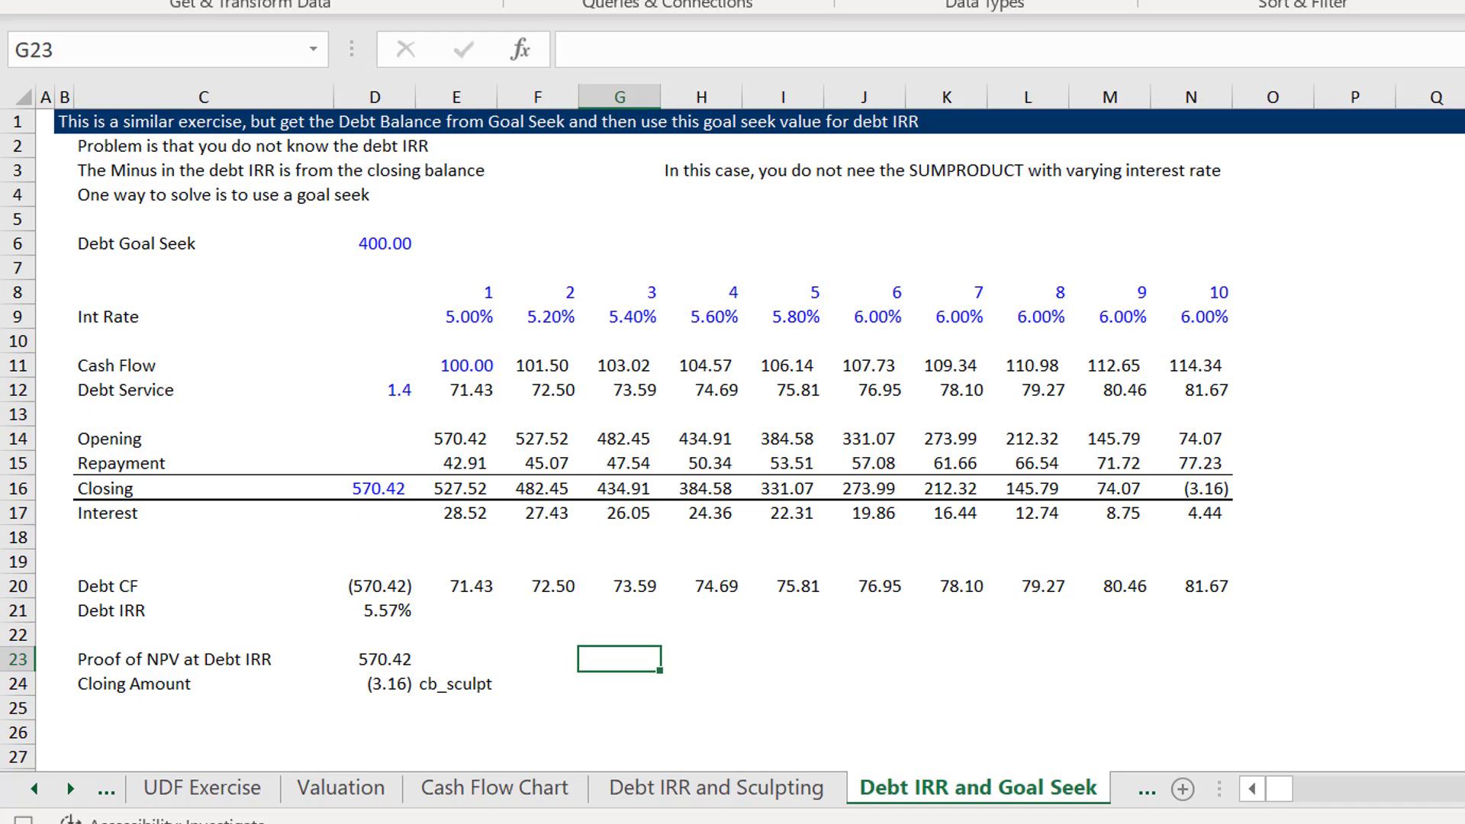
{"action": "key", "text": "w"}
{"action": "key", "text": "g"}
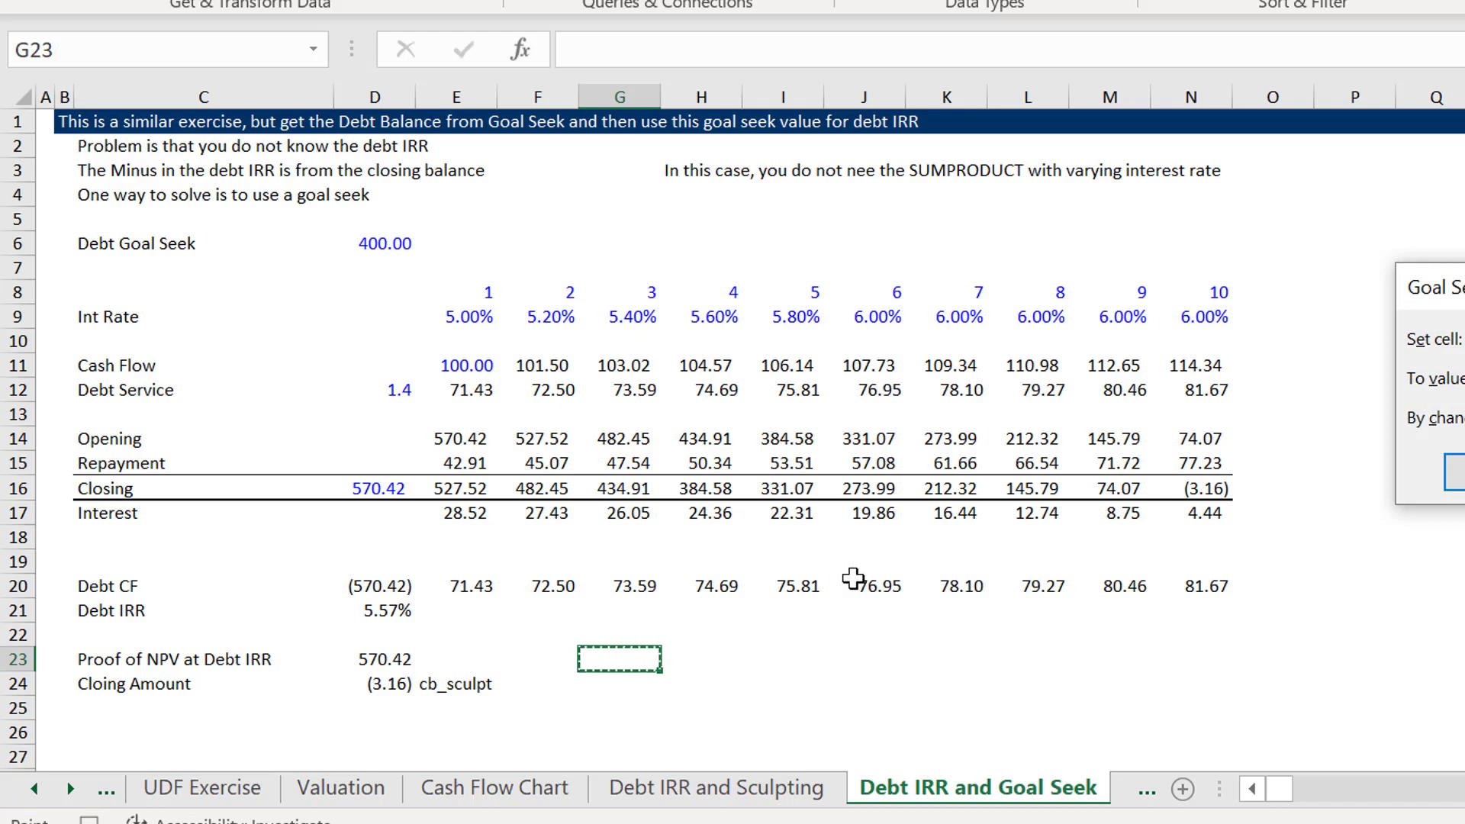
{"action": "left_click", "coordinate": [394, 679]}
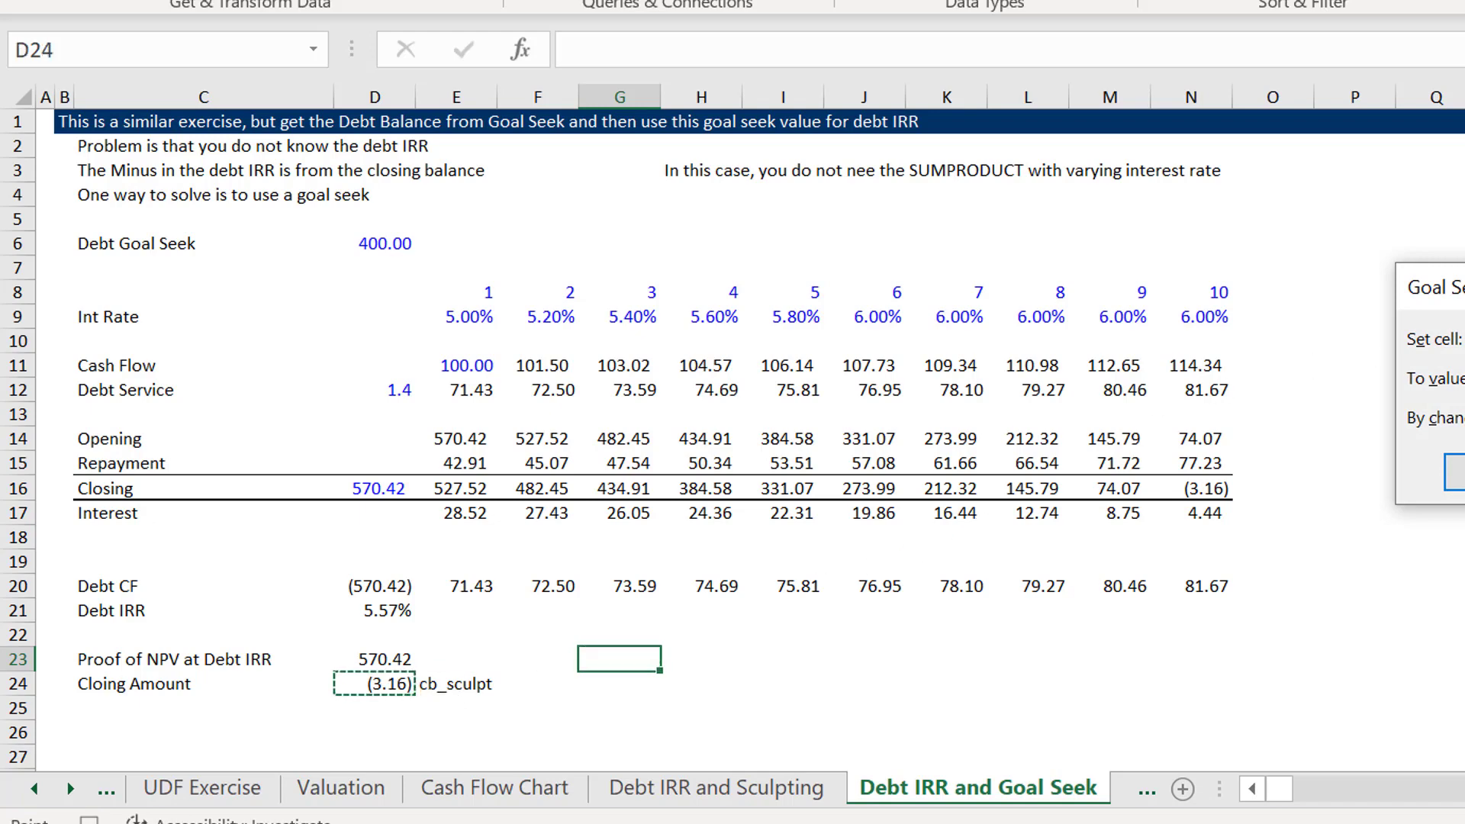
{"action": "key", "text": "Tab"}
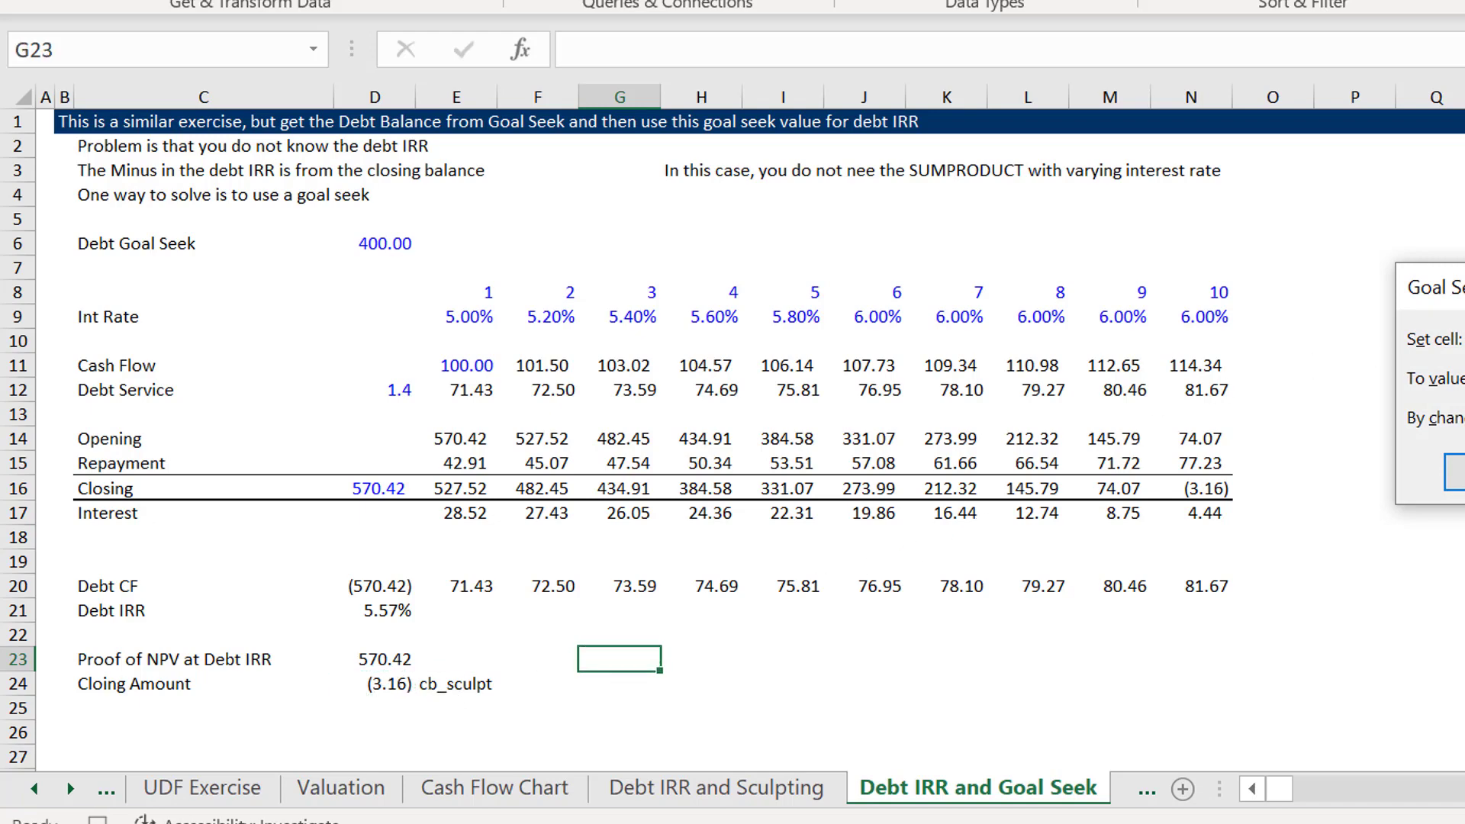
{"action": "left_click", "coordinate": [1464, 418]}
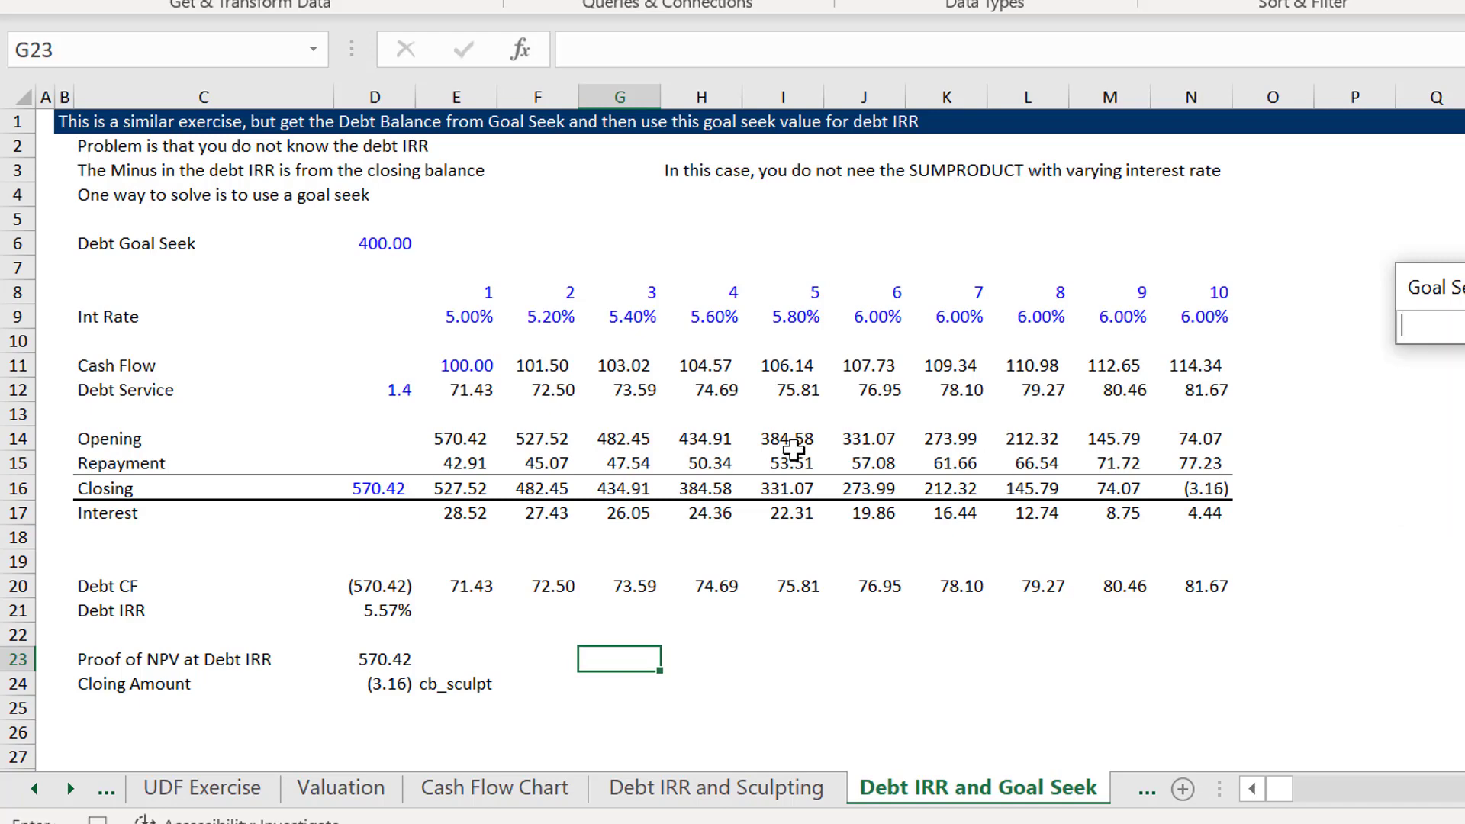
{"action": "left_click", "coordinate": [376, 488]}
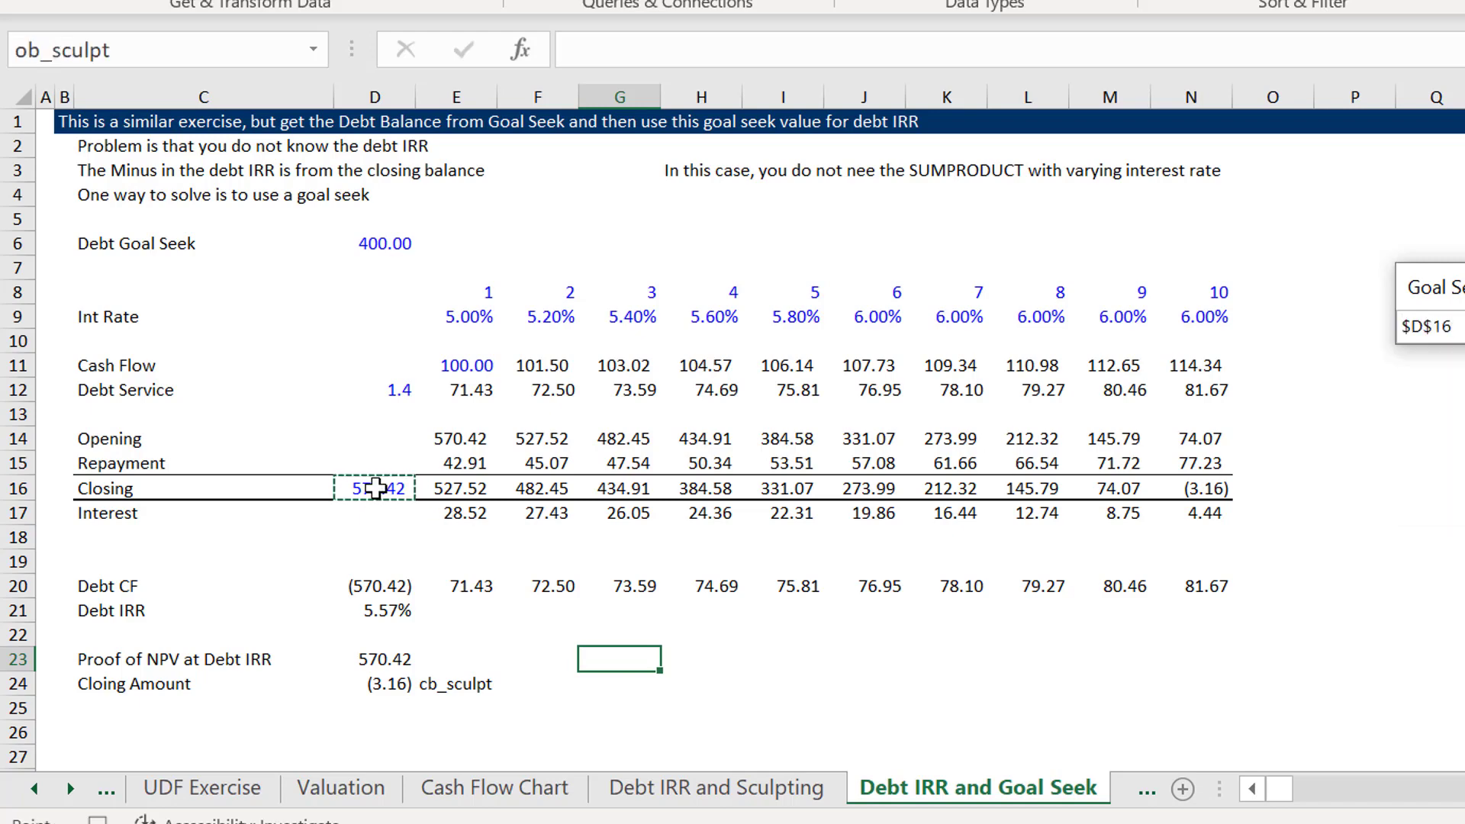
{"action": "key", "text": "Return"}
{"action": "key", "text": "Return"}
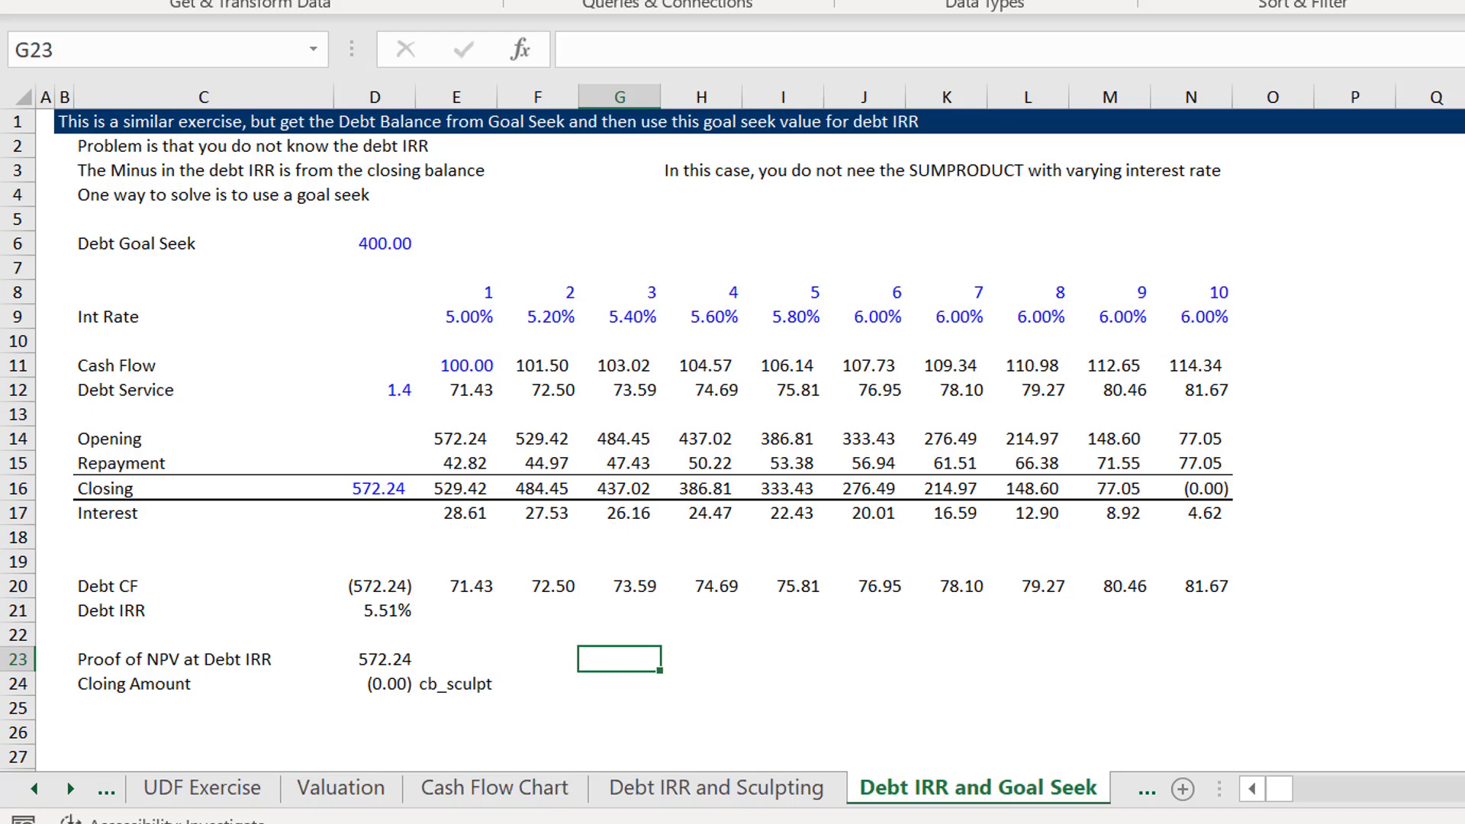
- Open the recorded sculpt_goal macro for editing in the Visual Basic editor
{"action": "left_click", "coordinate": [671, 0]}
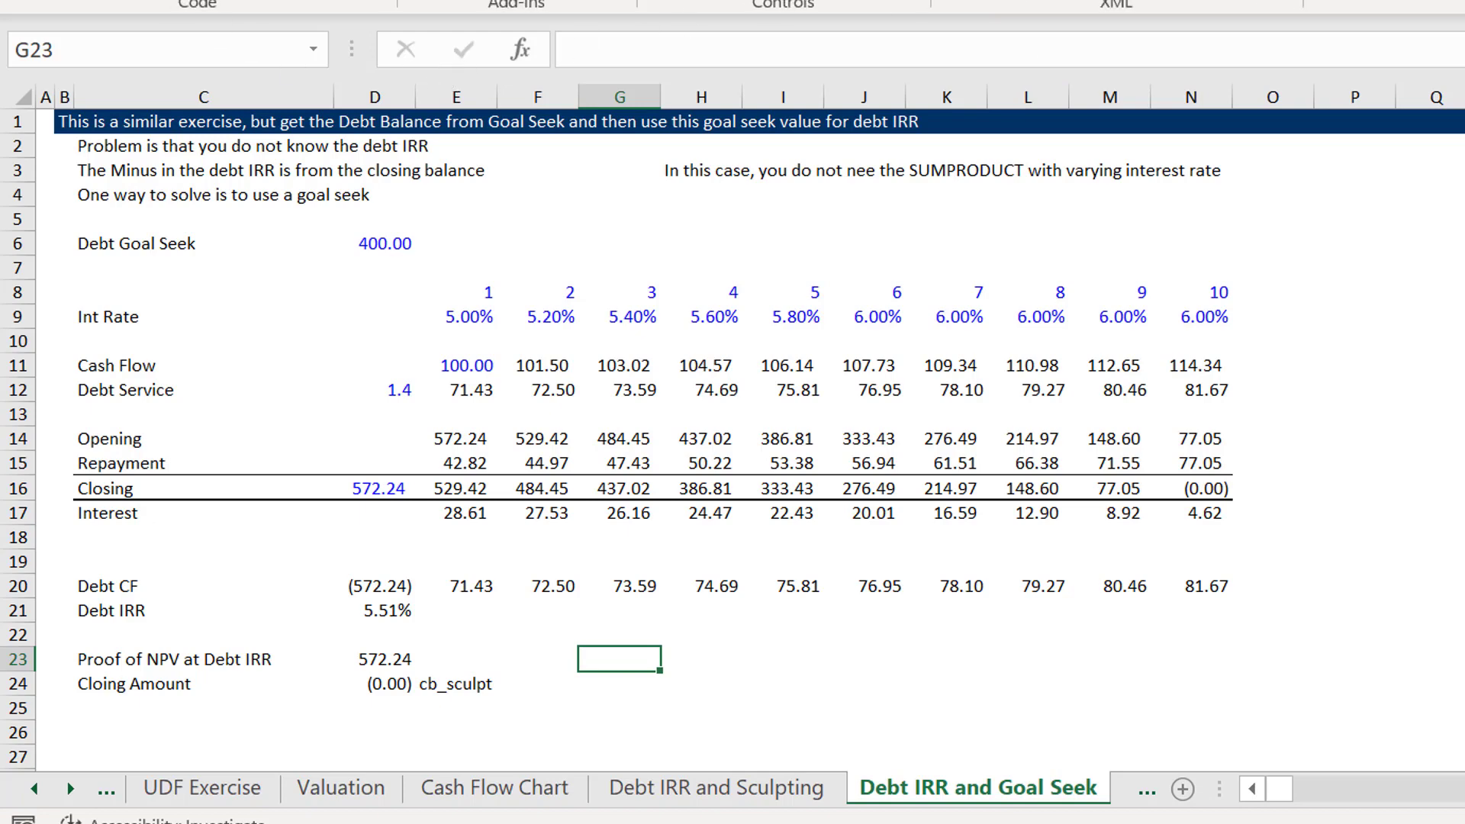
{"action": "key", "text": "alt+F8"}
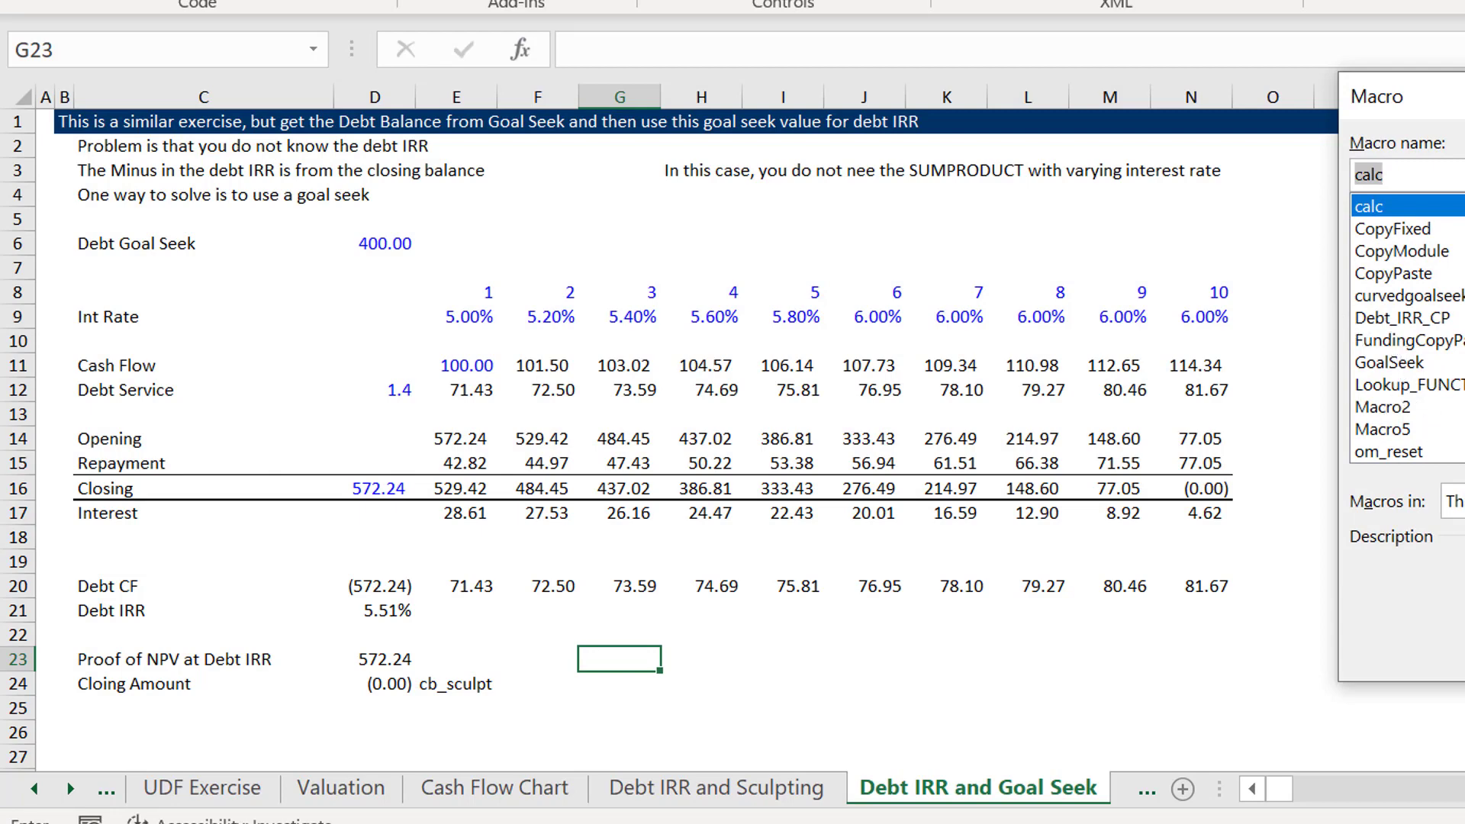
{"action": "scroll", "coordinate": [1426, 451], "scroll_direction": "down", "scroll_amount": 3}
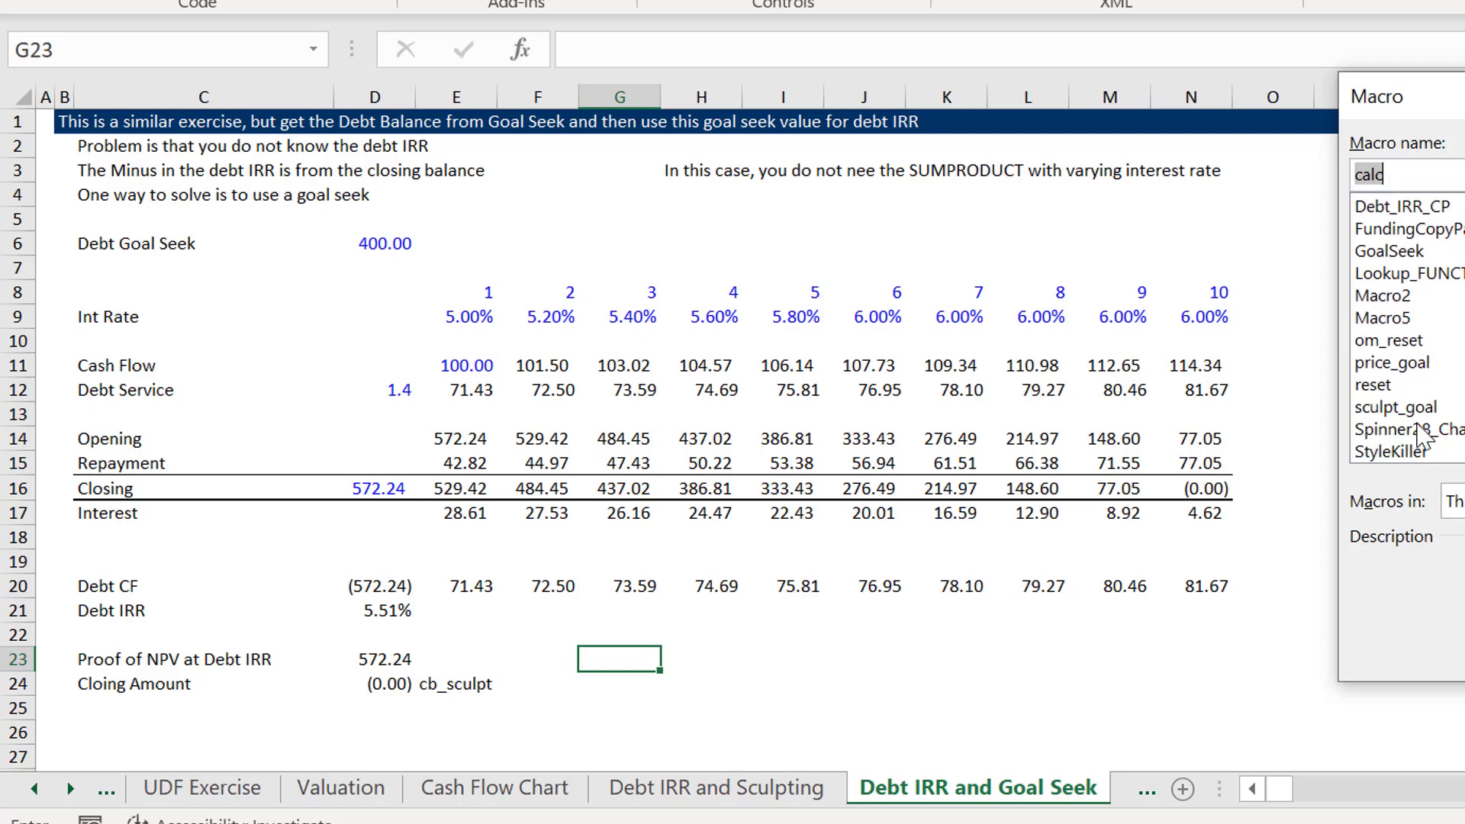
{"action": "left_click", "coordinate": [1420, 429]}
{"action": "left_click", "coordinate": [1437, 407]}
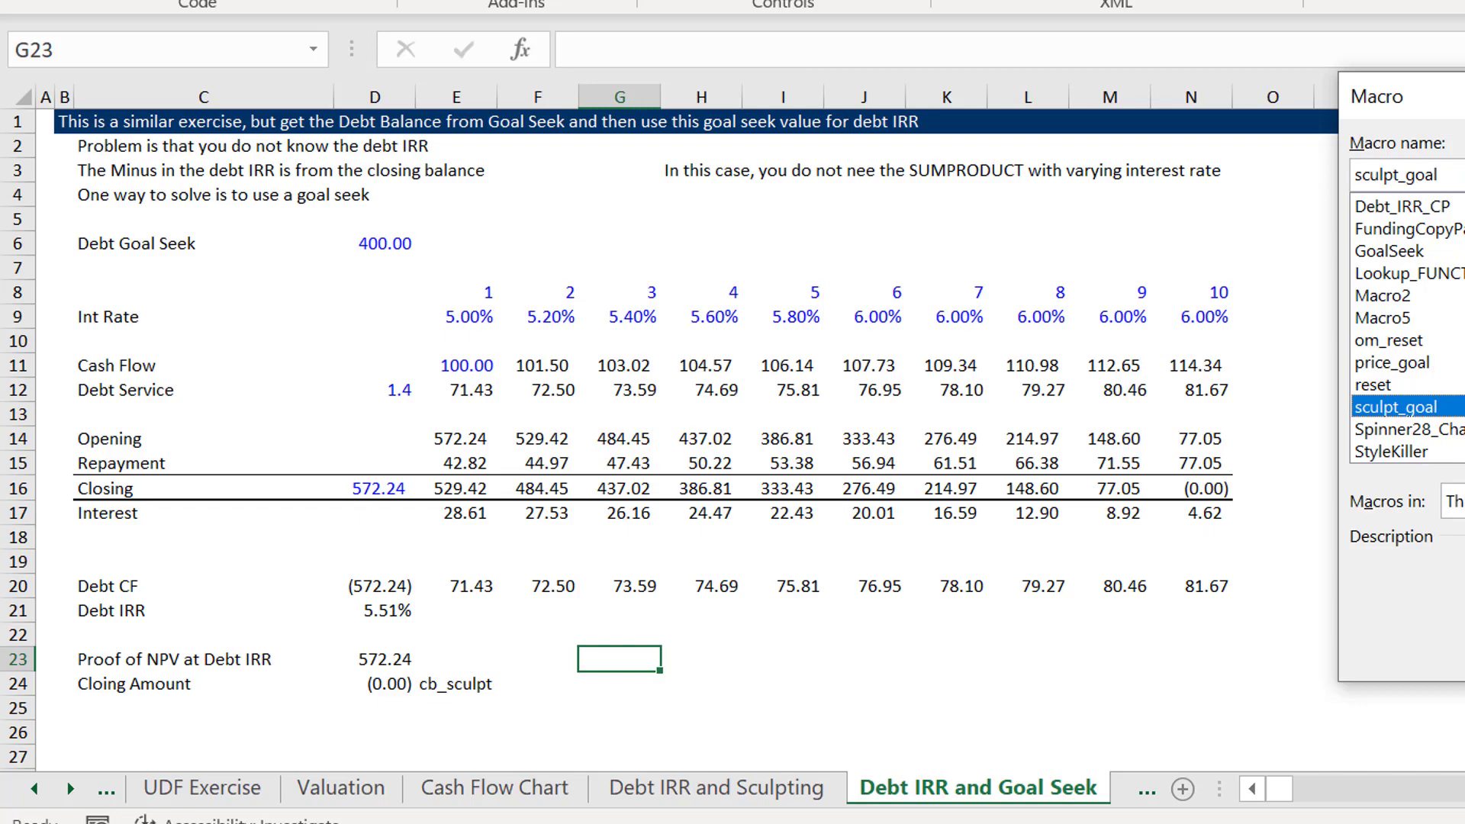
{"action": "key", "text": "alt+e"}
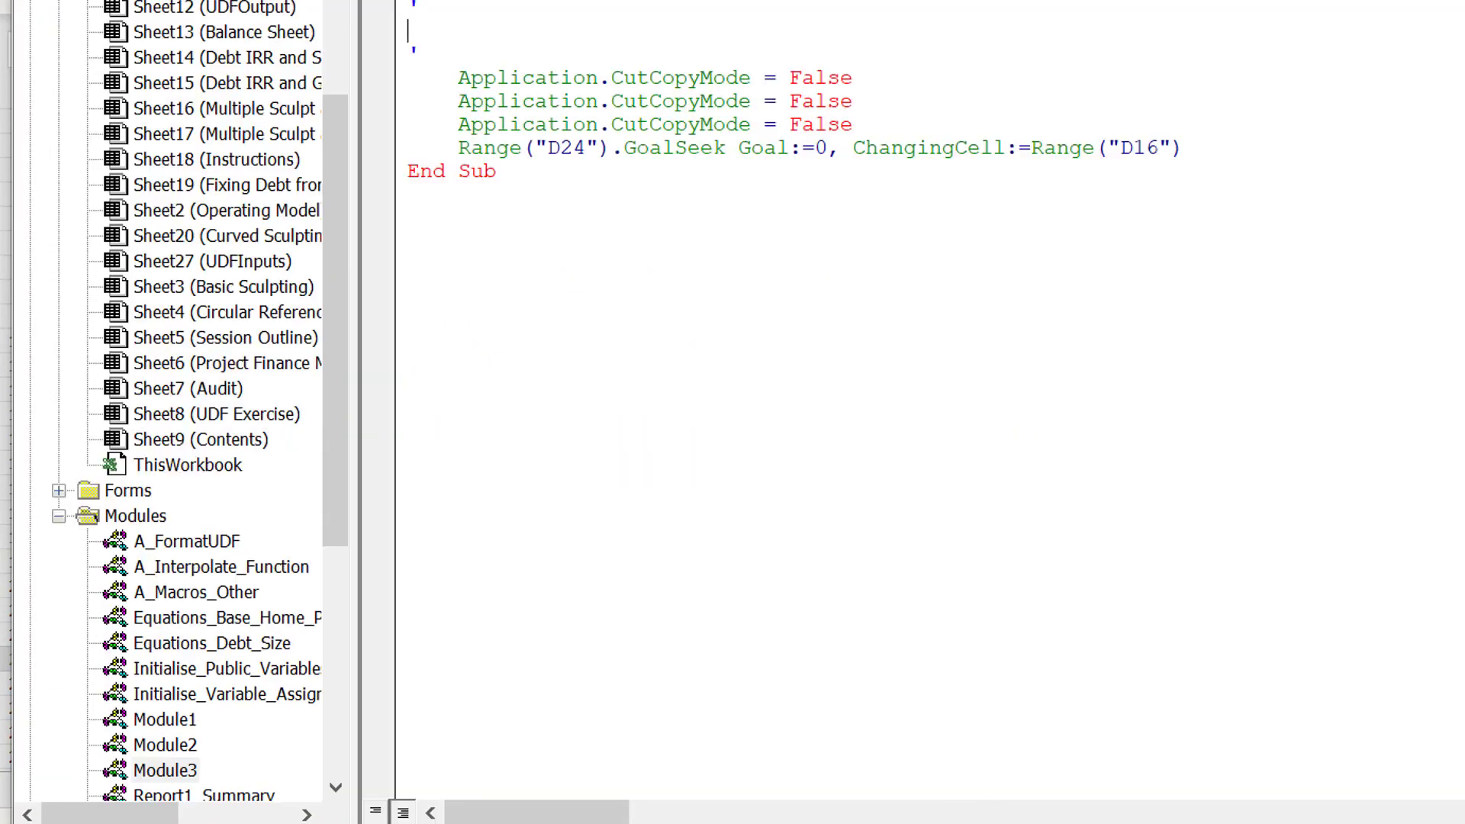
- Delete the three Application.CutCopyMode = False lines from the sculpt_goal macro
{"action": "key", "text": "Down"}
{"action": "key", "text": "Down"}
{"action": "key", "text": "shift+Down"}
{"action": "key", "text": "shift+Down"}
{"action": "key", "text": "shift+Down"}
{"action": "key", "text": "Delete"}
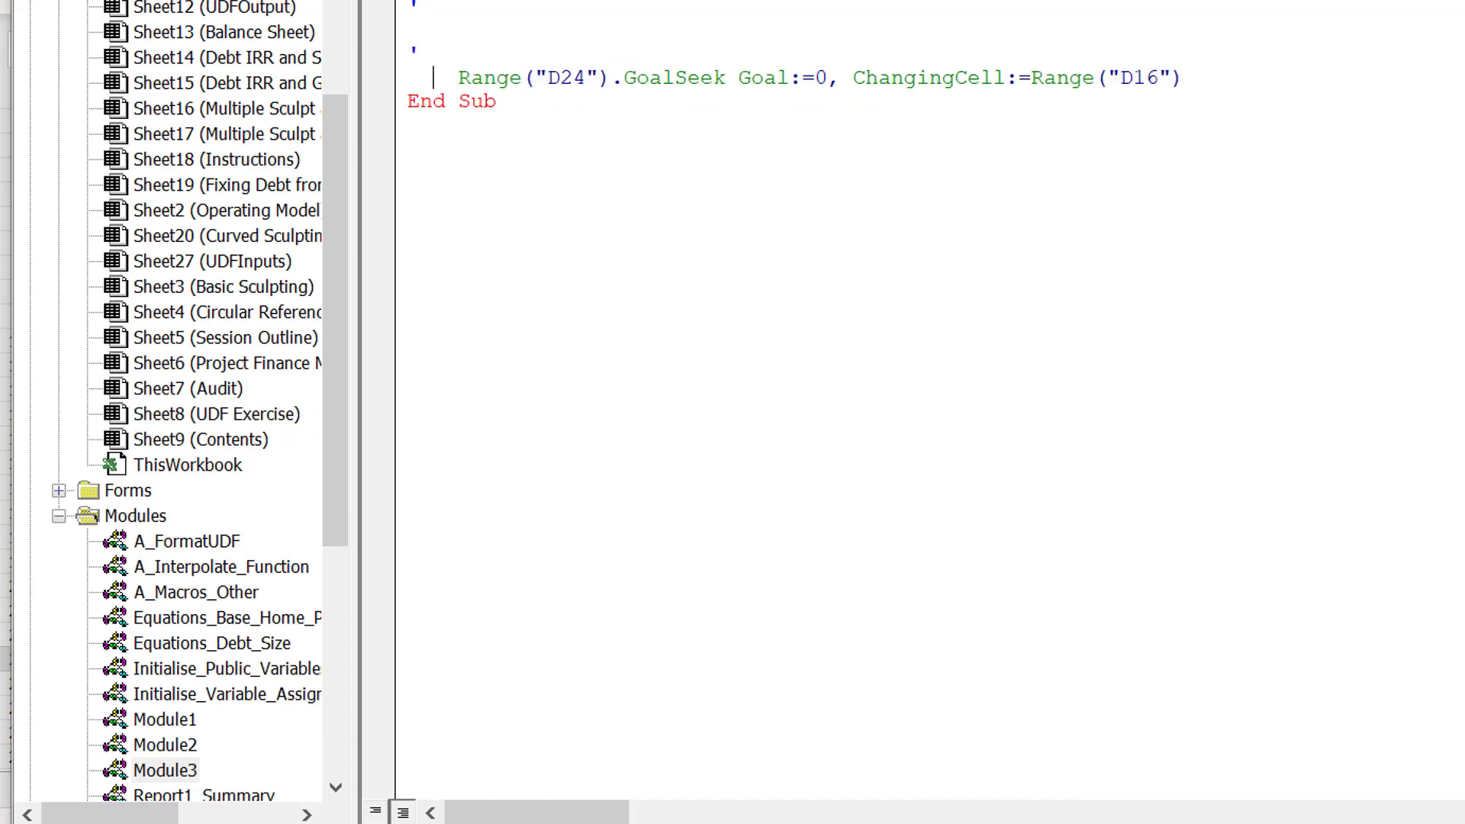
- Replace the goal seek target reference D24 with the range name ob_sculpt in the macro
{"action": "key", "text": "Right"}
{"action": "key", "text": "Right"}
{"action": "key", "text": "Right"}
{"action": "key", "text": "BackSpace"}
{"action": "key", "text": "BackSpace"}
{"action": "key", "text": "BackSpace"}
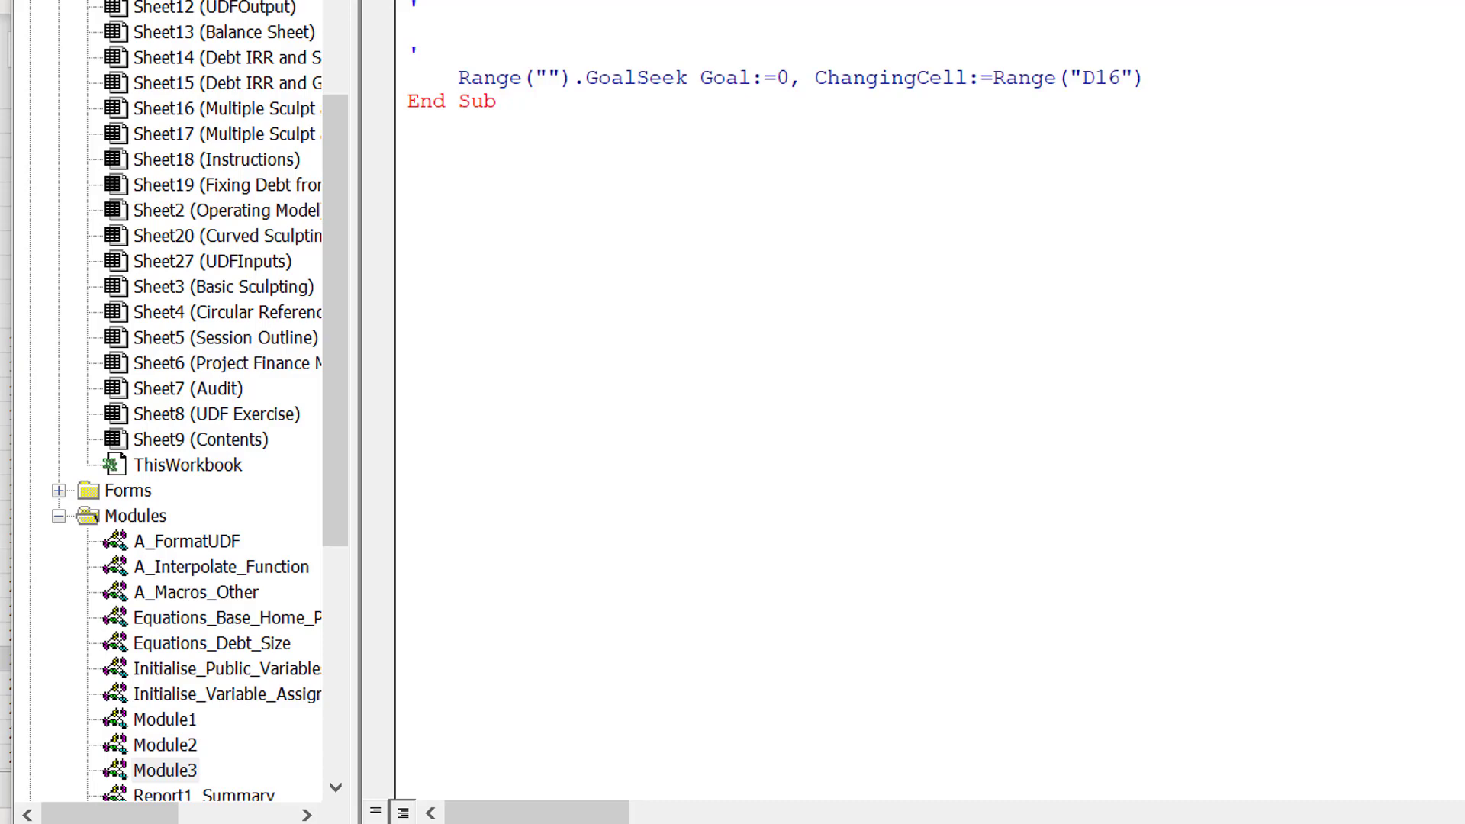
{"action": "type", "text": "ob_sc"}
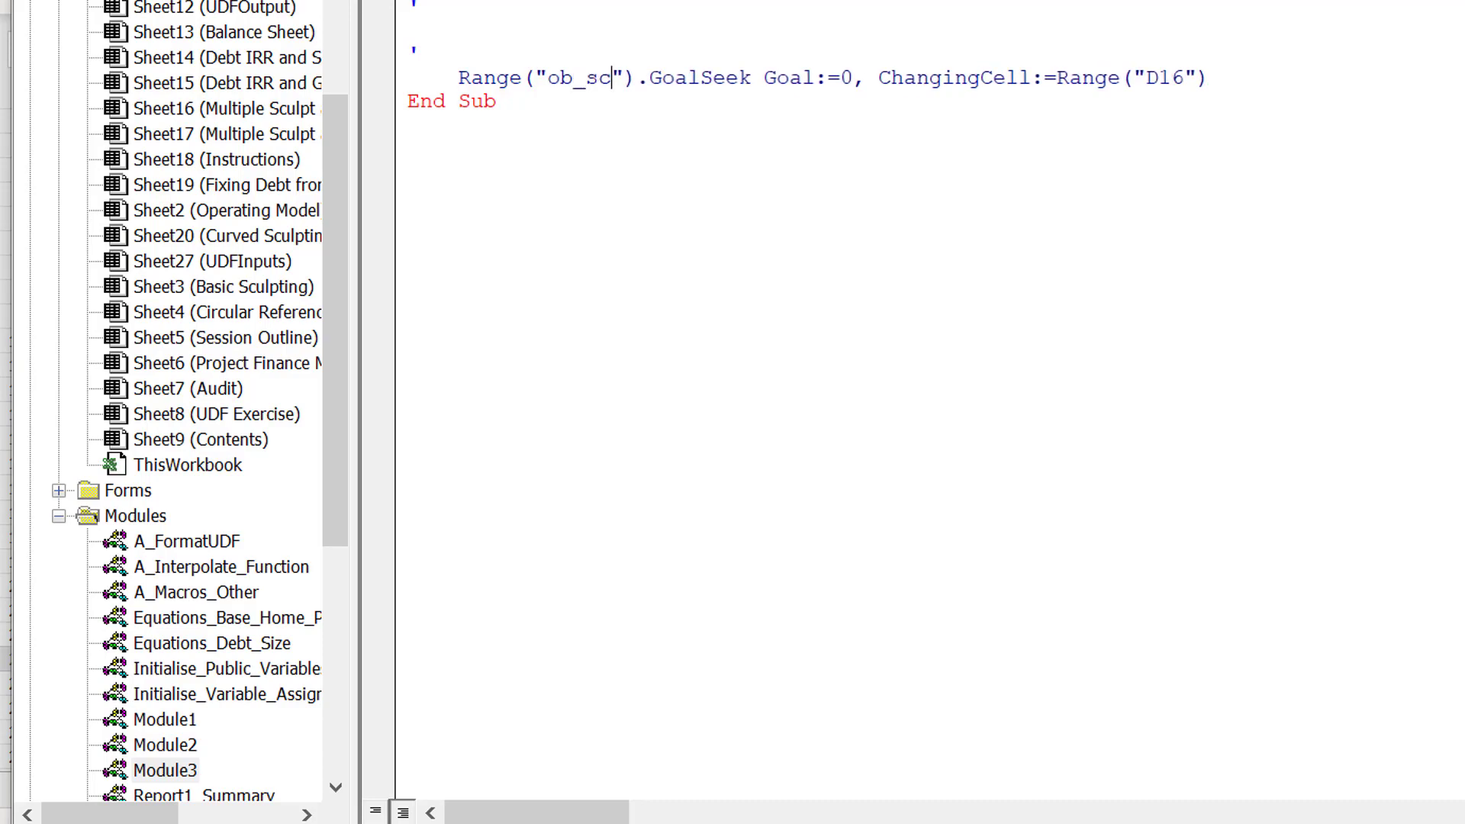
{"action": "type", "text": "ulpt"}
- Replace the ChangingCell reference D16 with the range name ob_sculpt in the GoalSeek line
{"action": "key", "text": "Right"}
{"action": "key", "text": "Right"}
{"action": "key", "text": "Right"}
{"action": "key", "text": "Right"}
{"action": "key", "text": "Right"}
{"action": "key", "text": "Right"}
{"action": "key", "text": "Right"}
{"action": "key", "text": "Right"}
{"action": "key", "text": "Right"}
{"action": "key", "text": "Right"}
{"action": "key", "text": "Right"}
{"action": "key", "text": "Right"}
{"action": "key", "text": "Right"}
{"action": "key", "text": "Right"}
{"action": "key", "text": "Right"}
{"action": "key", "text": "Right"}
{"action": "key", "text": "Right"}
{"action": "key", "text": "Right"}
{"action": "key", "text": "Right"}
{"action": "key", "text": "Right"}
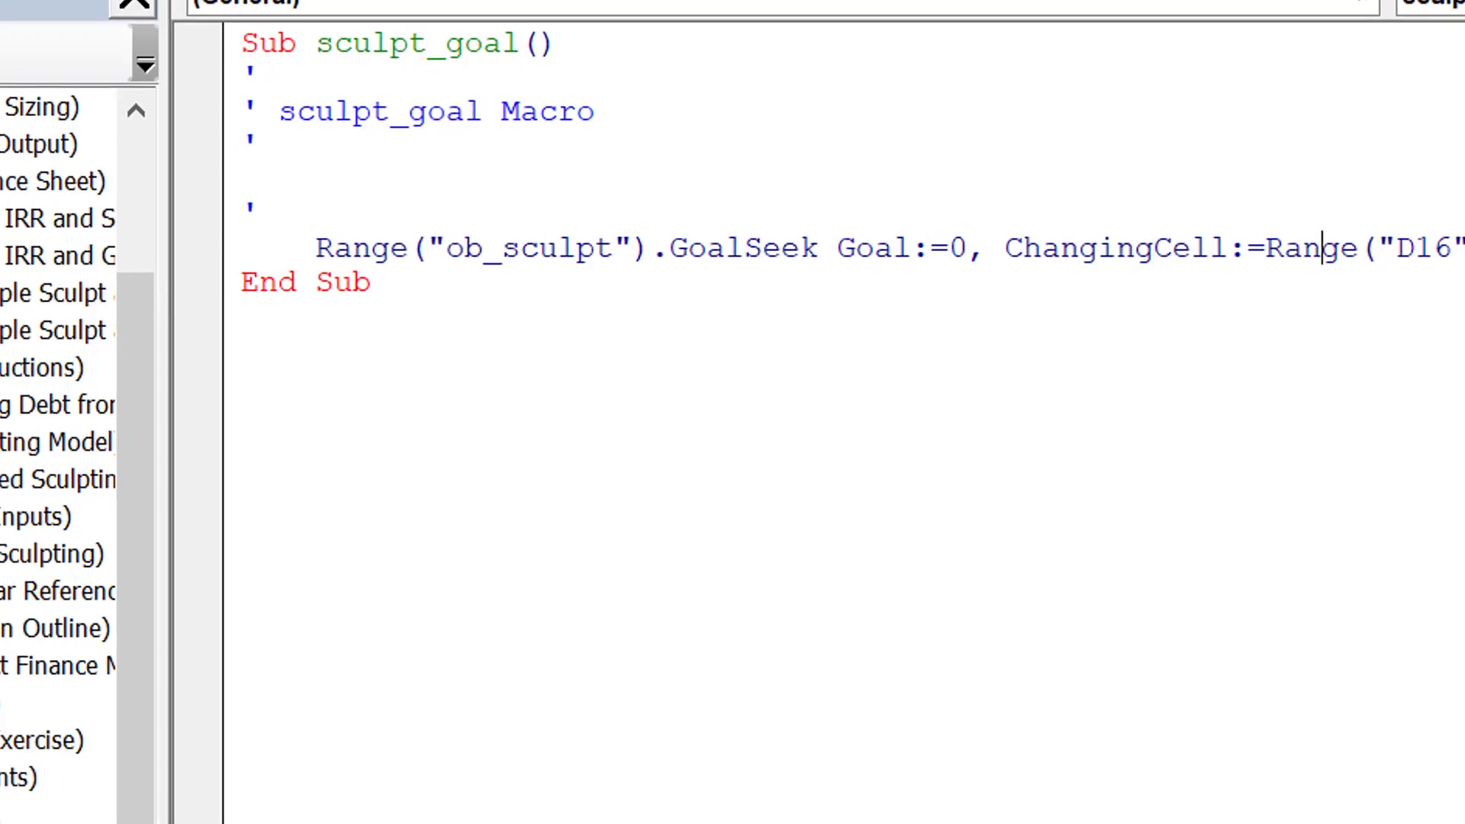
{"action": "key", "text": "Right"}
{"action": "key", "text": "Right"}
{"action": "key", "text": "Right"}
{"action": "key", "text": "Right"}
{"action": "key", "text": "Right"}
{"action": "key", "text": "Right"}
{"action": "key", "text": "Right"}
{"action": "key", "text": "Right"}
{"action": "key", "text": "Right"}
{"action": "key", "text": "Right"}
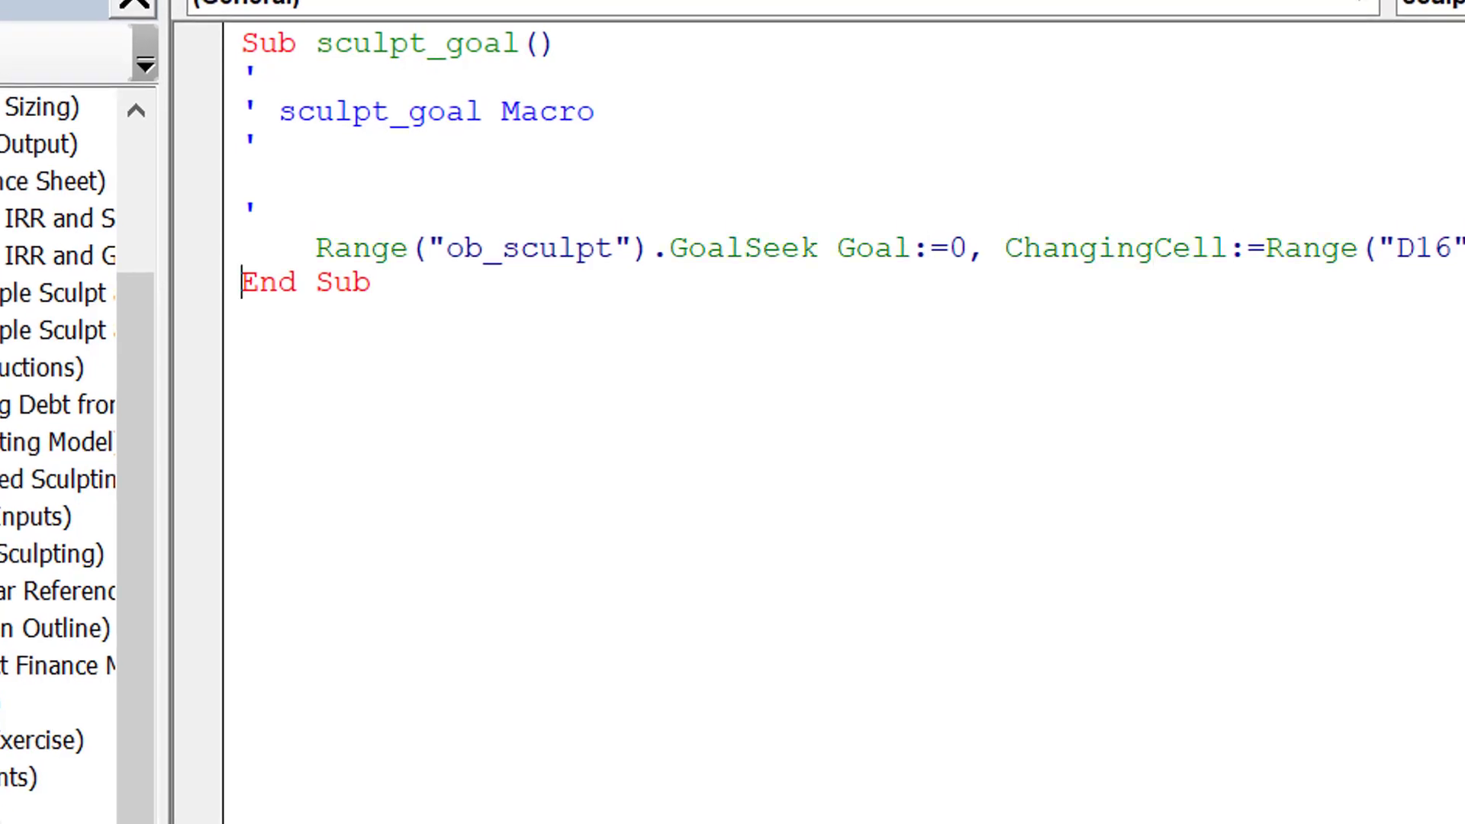
{"action": "key", "text": "Left"}
{"action": "key", "text": "Left"}
{"action": "key", "text": "Left"}
{"action": "key", "text": "BackSpace"}
{"action": "key", "text": "BackSpace"}
{"action": "key", "text": "BackSpace"}
{"action": "type", "text": "o"}
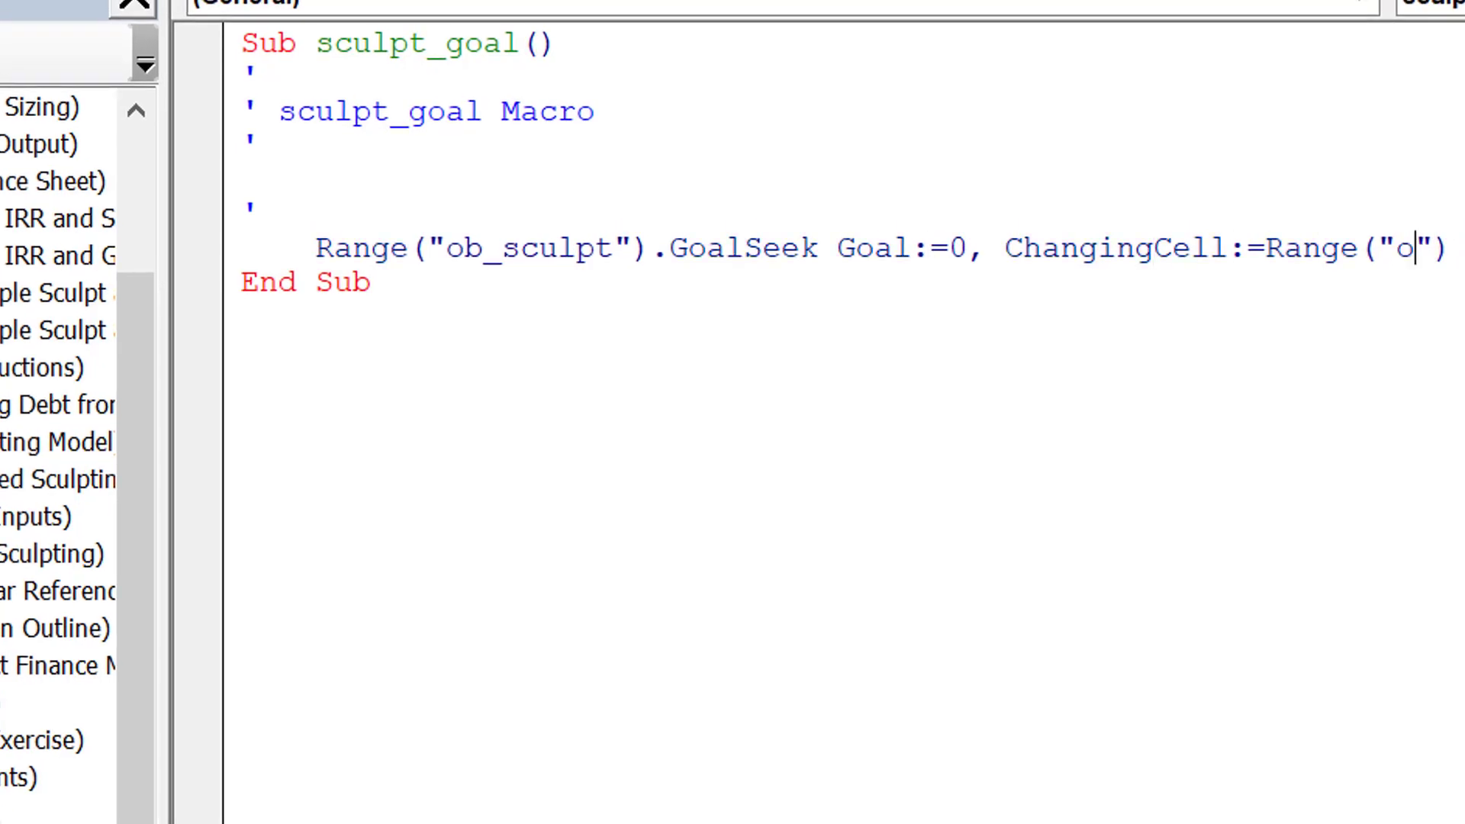
{"action": "type", "text": "b_s"}
{"action": "key", "text": "Up"}
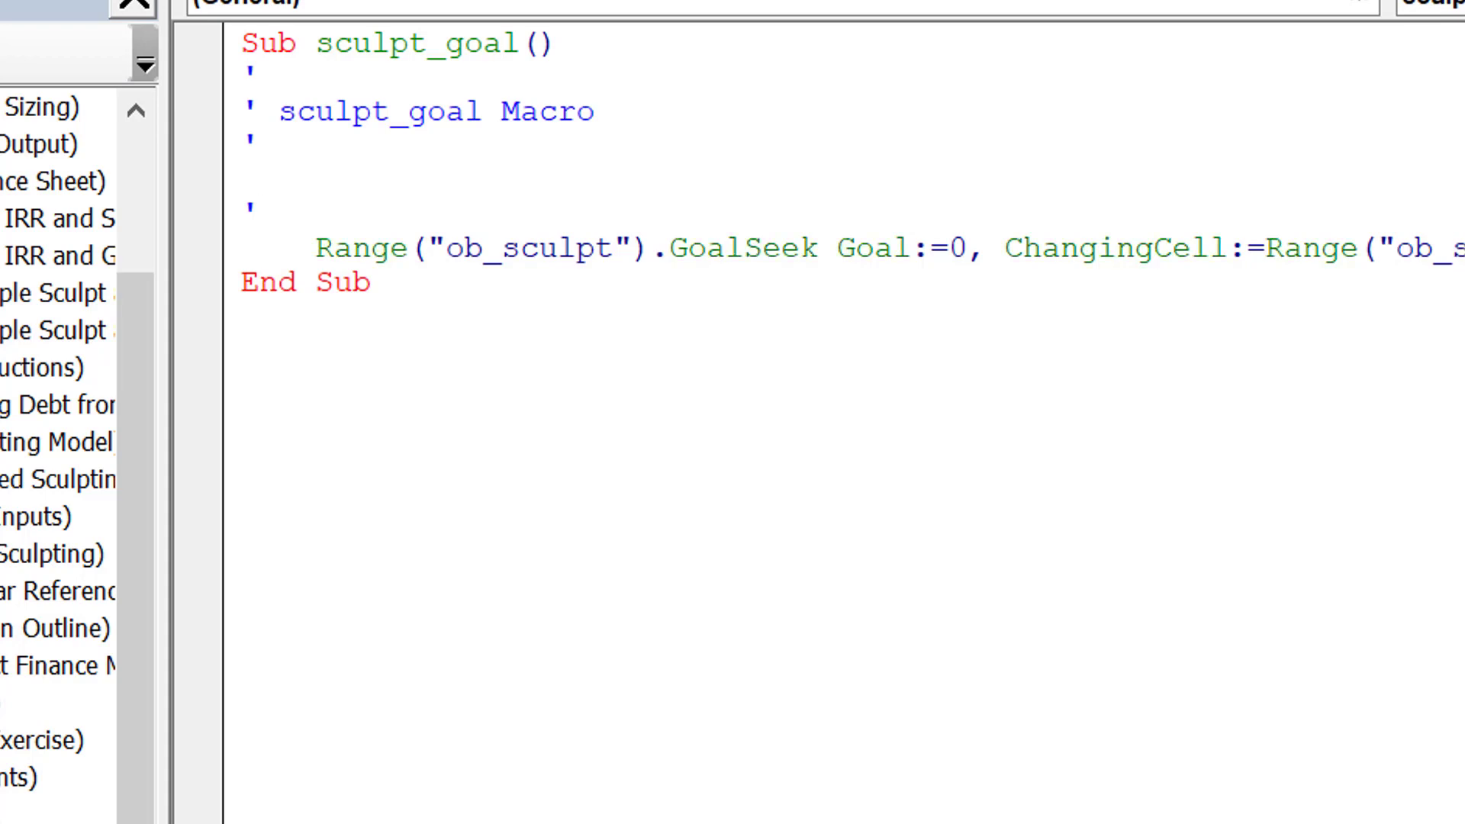
- Remove the empty comment line directly above the GoalSeek statement
{"action": "key", "text": "Down"}
{"action": "key", "text": "Down"}
{"action": "key", "text": "Down"}
{"action": "key", "text": "Up"}
{"action": "key", "text": "Up"}
{"action": "key", "text": "Up"}
{"action": "key", "text": "BackSpace"}
{"action": "key", "text": "BackSpace"}
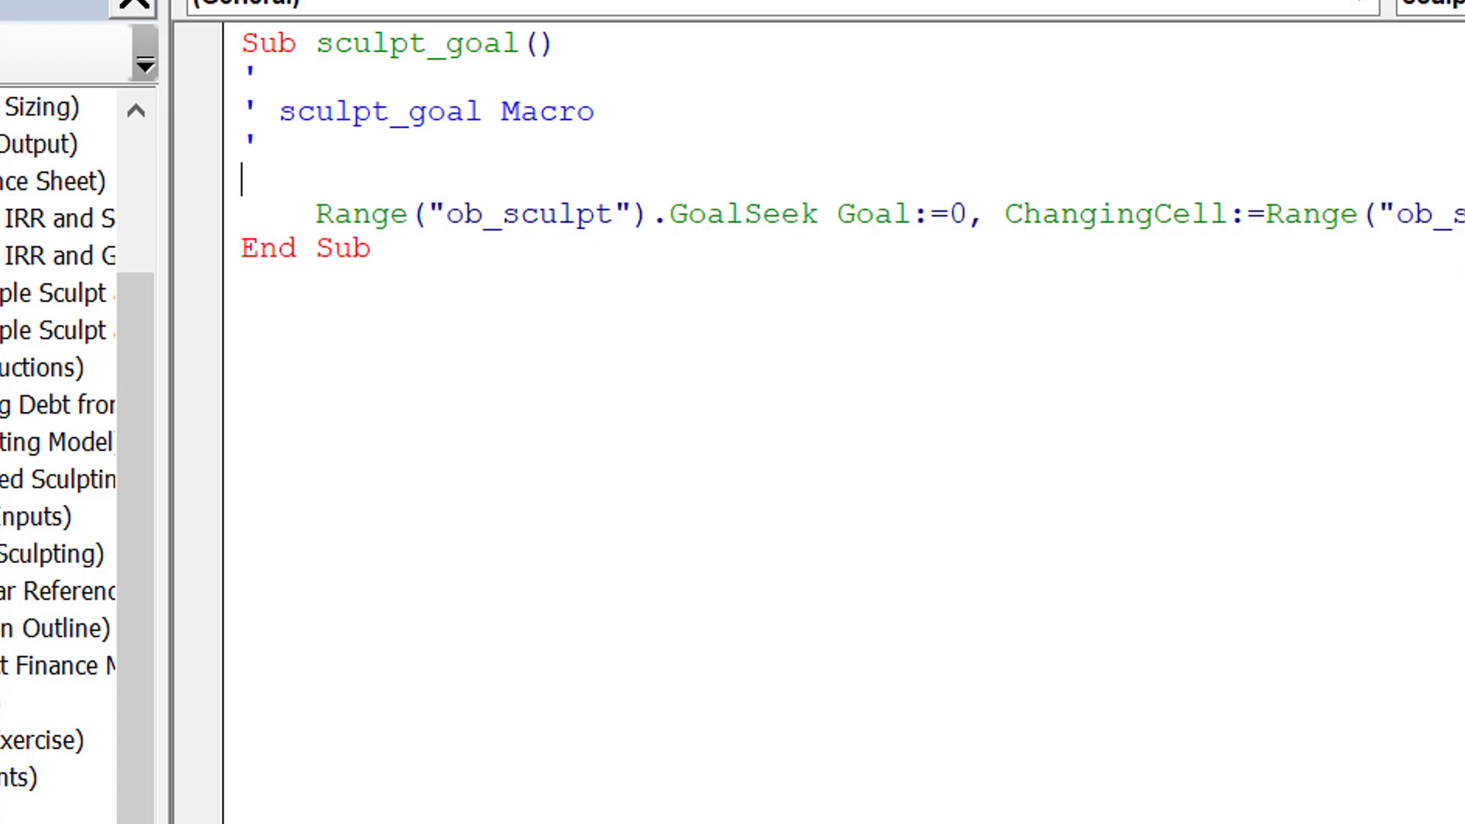
- Return to the worksheet and set the year 5 interest rate in I9 to 4%
{"action": "key", "text": "alt+F11"}
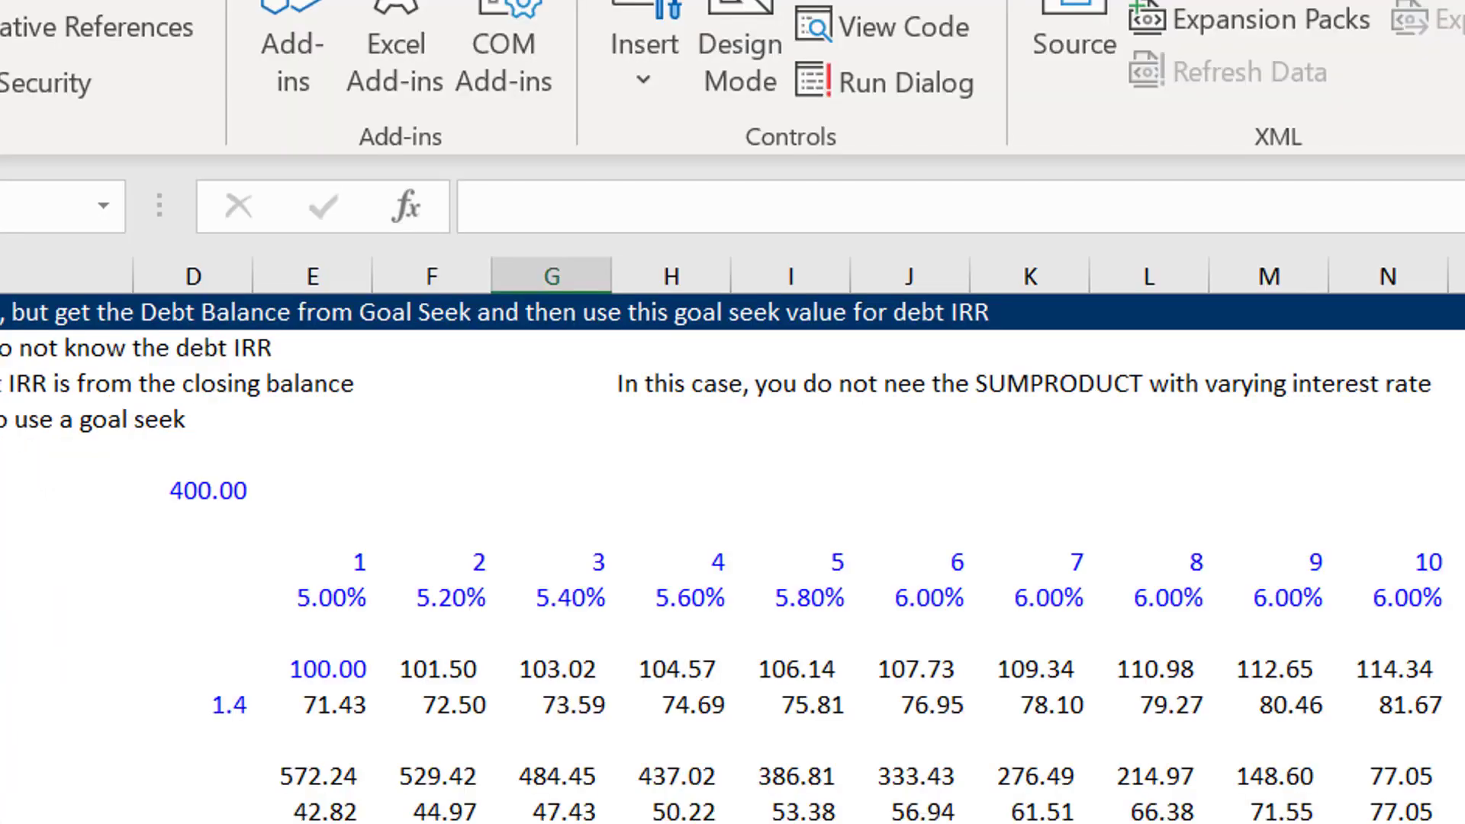
{"action": "key", "text": "Right"}
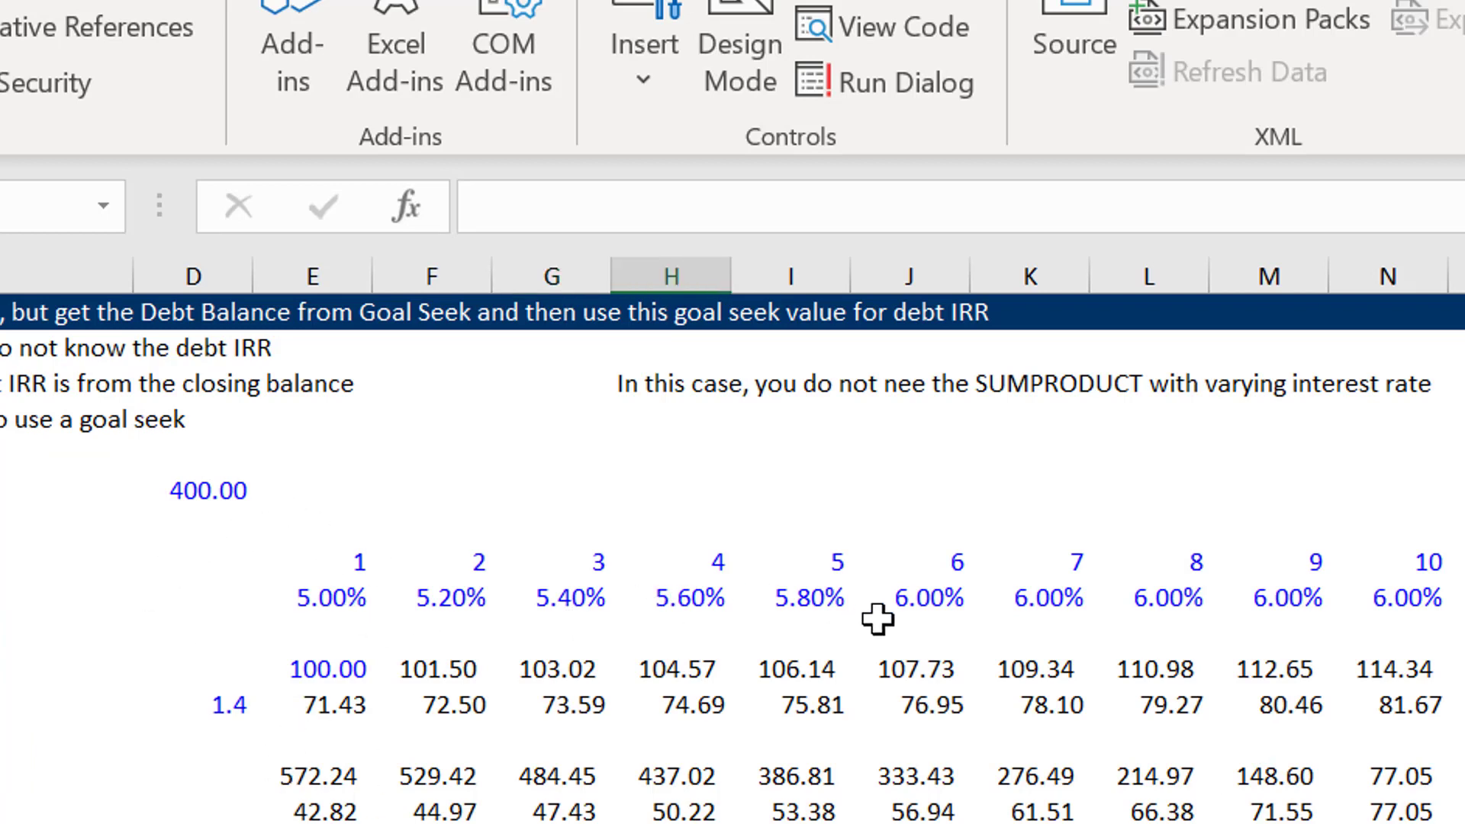
{"action": "left_click", "coordinate": [805, 601]}
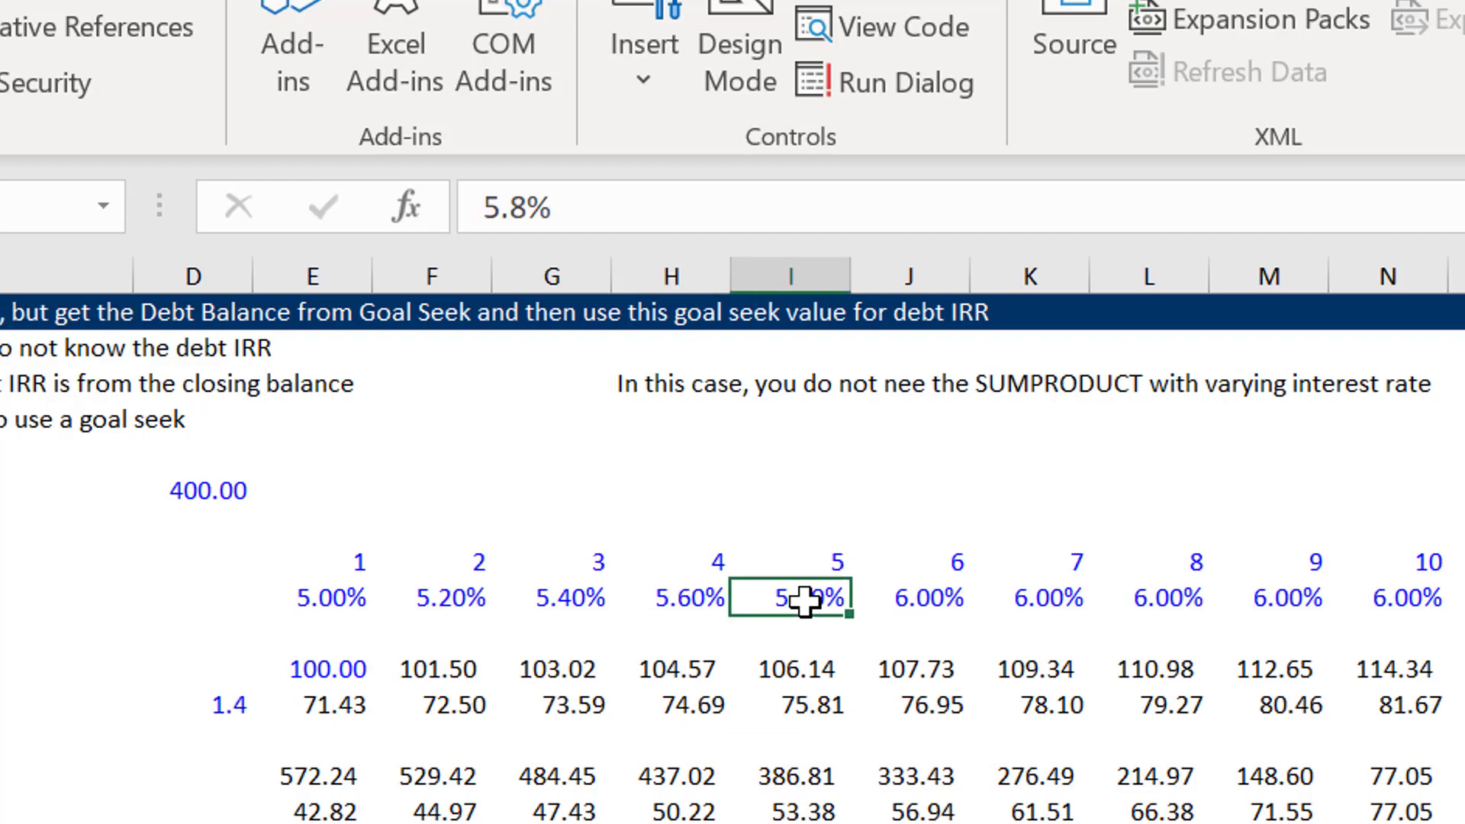
{"action": "type", "text": "4%"}
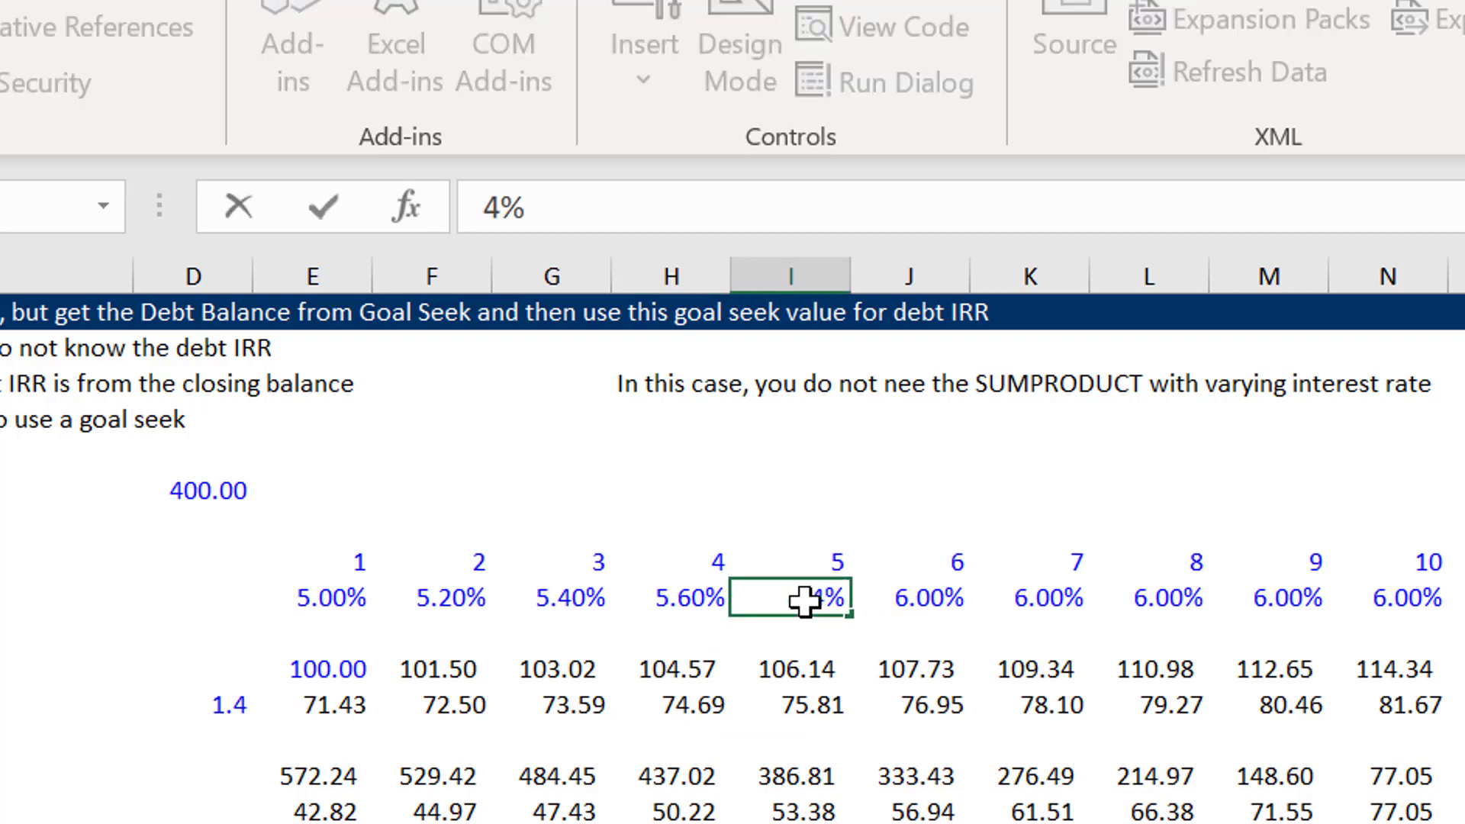
{"action": "key", "text": "Return"}
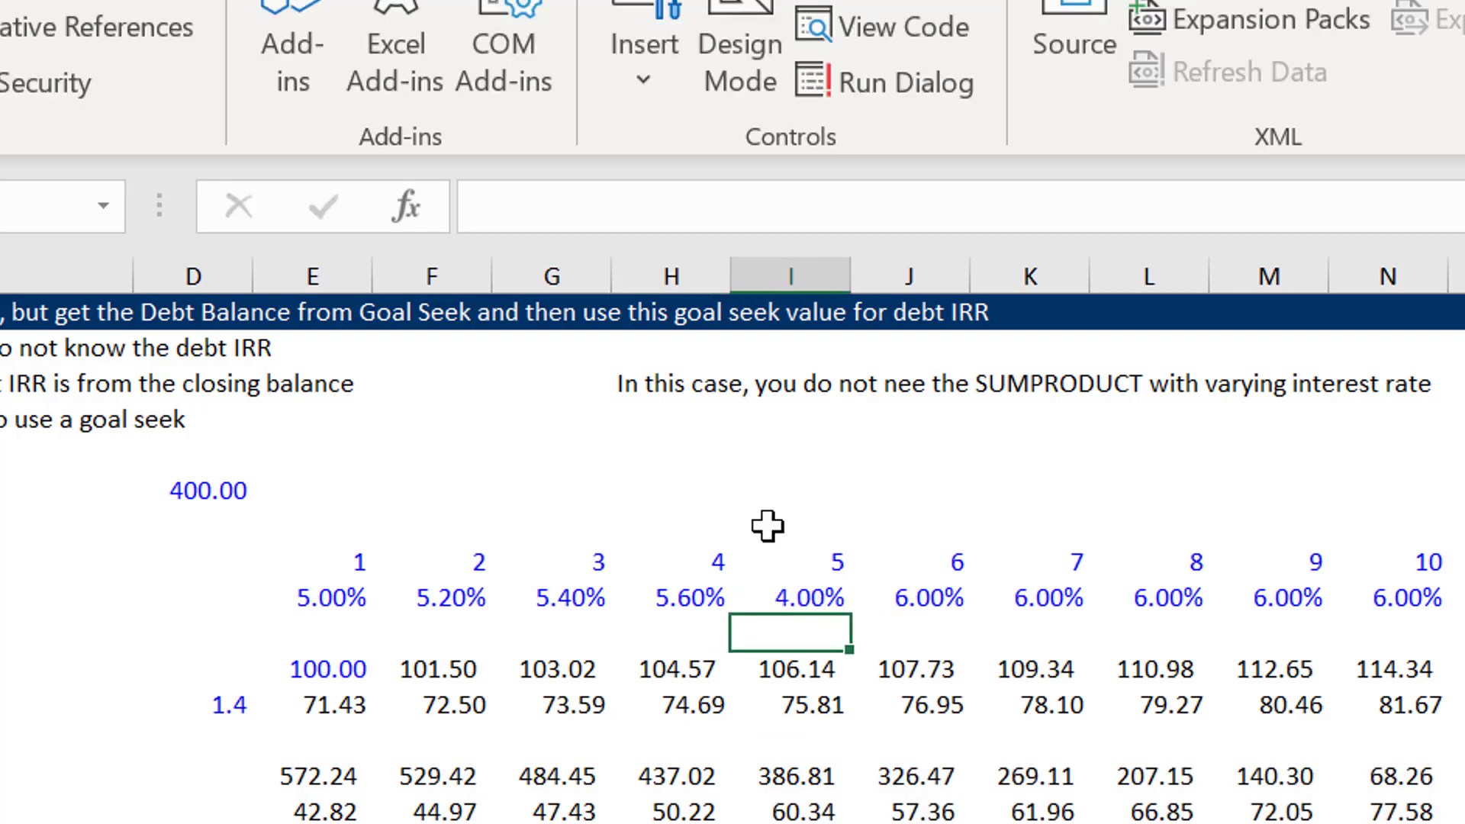
- Insert a form control button around H23:I24 and assign it the sculpt_goal macro
{"action": "left_click", "coordinate": [653, 48]}
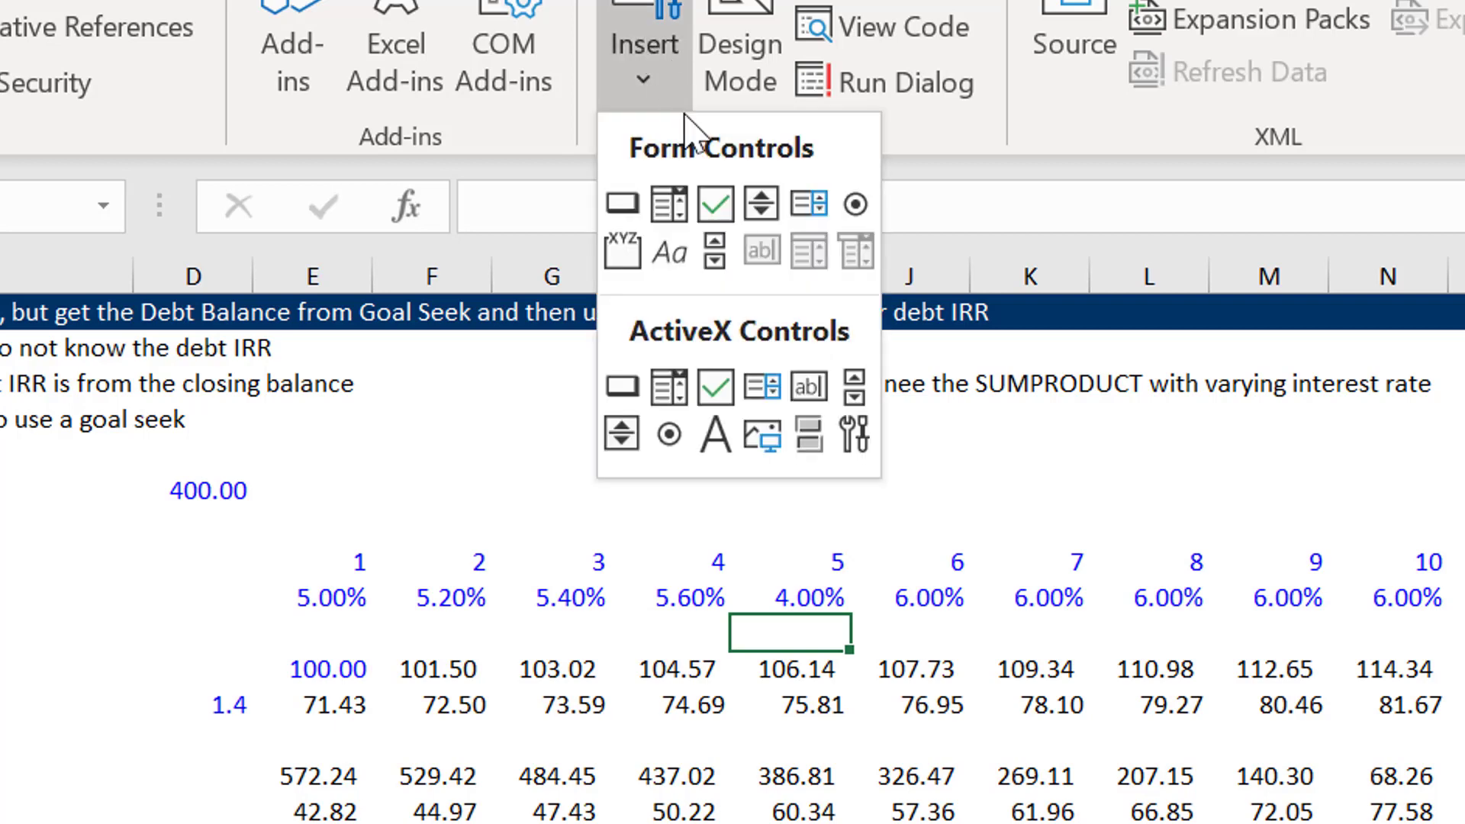
{"action": "left_click", "coordinate": [621, 204]}
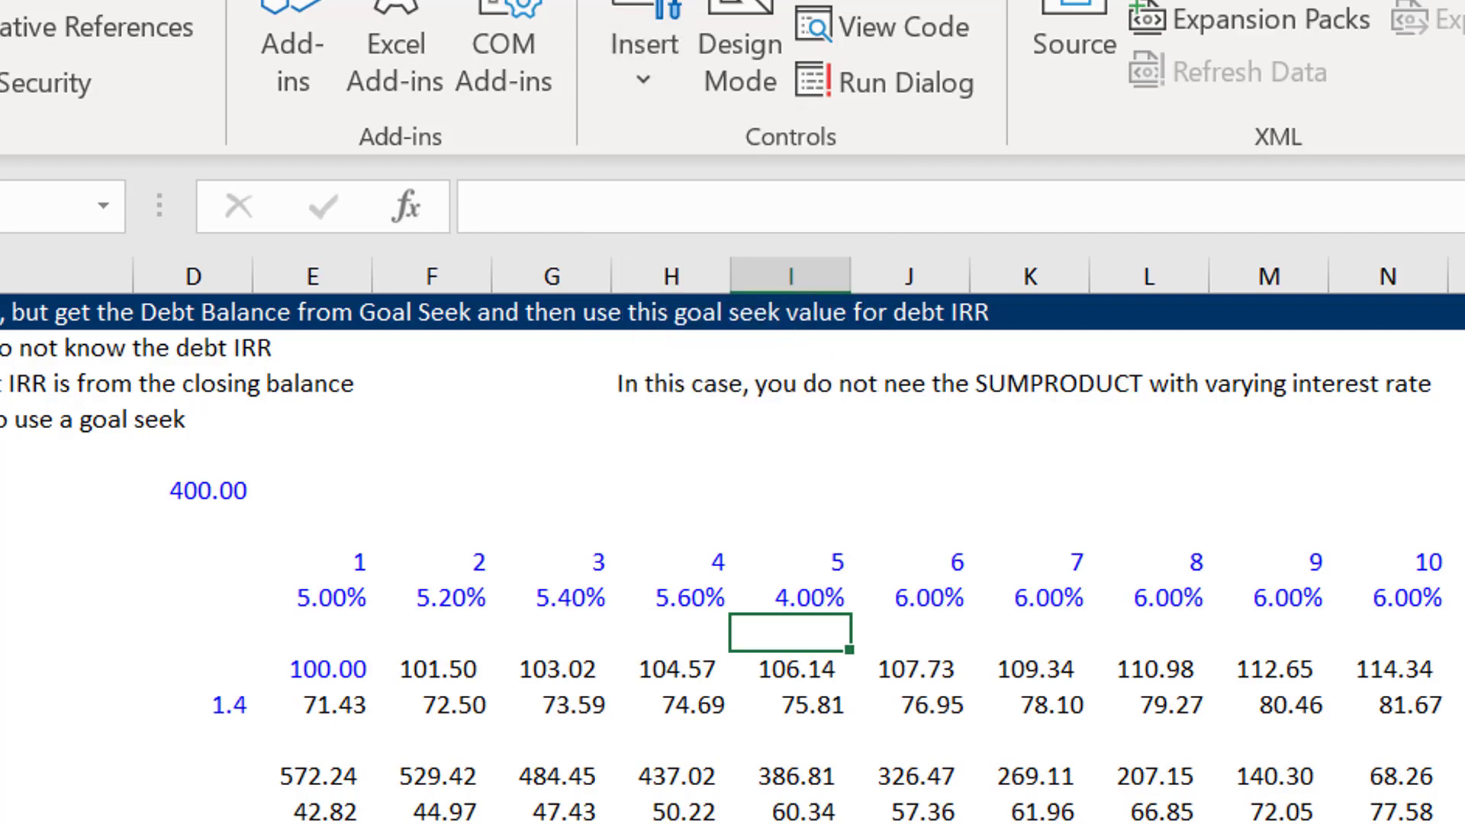
{"action": "left_click_drag", "start_coordinate": [656, 443], "coordinate": [828, 507]}
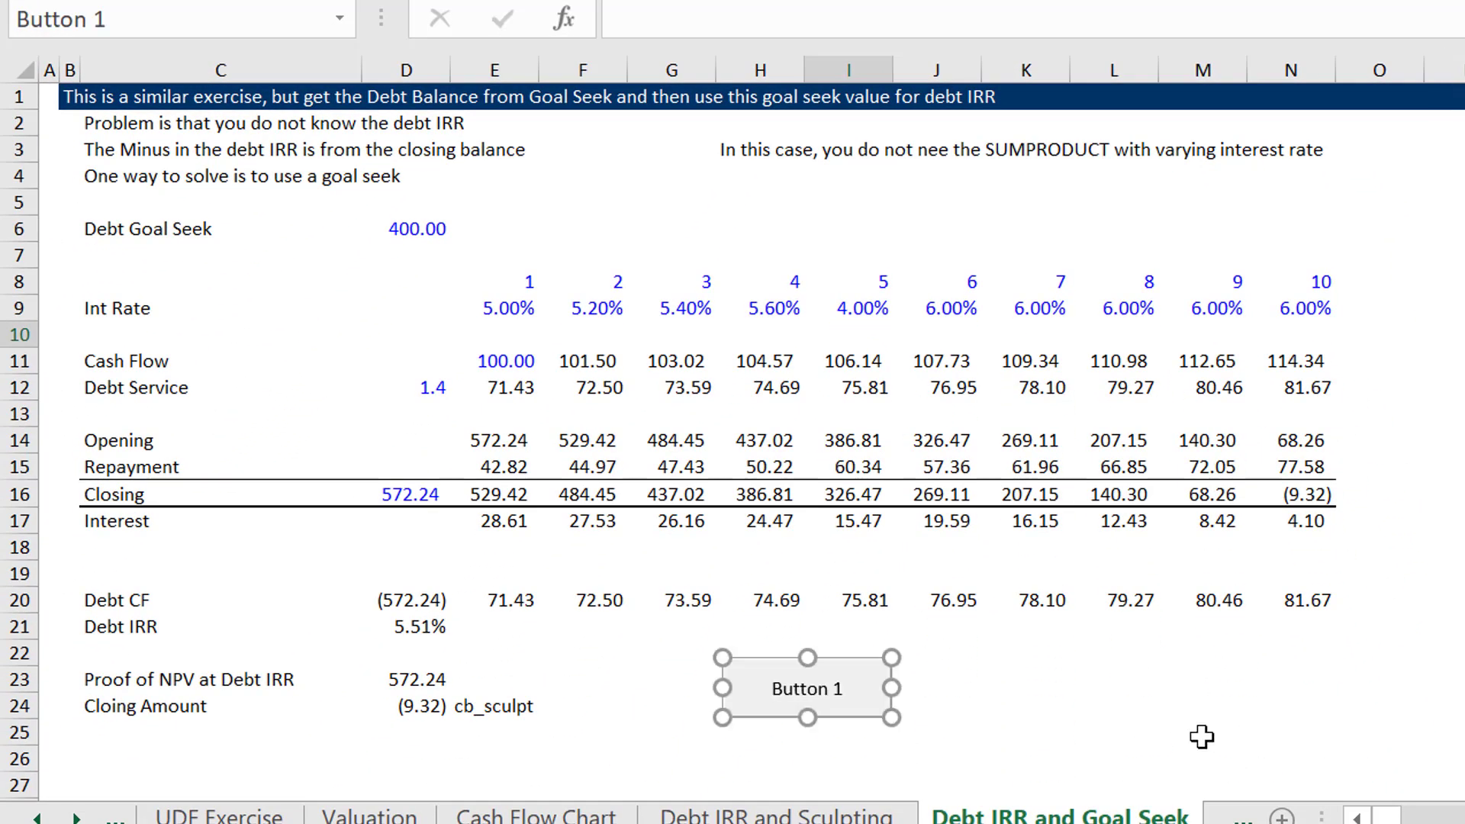
{"action": "left_click", "coordinate": [1133, 679]}
- Run the macro from Button 1, debug it, and change the ChangingCell range name to cb_sculpt
{"action": "left_click", "coordinate": [727, 665]}
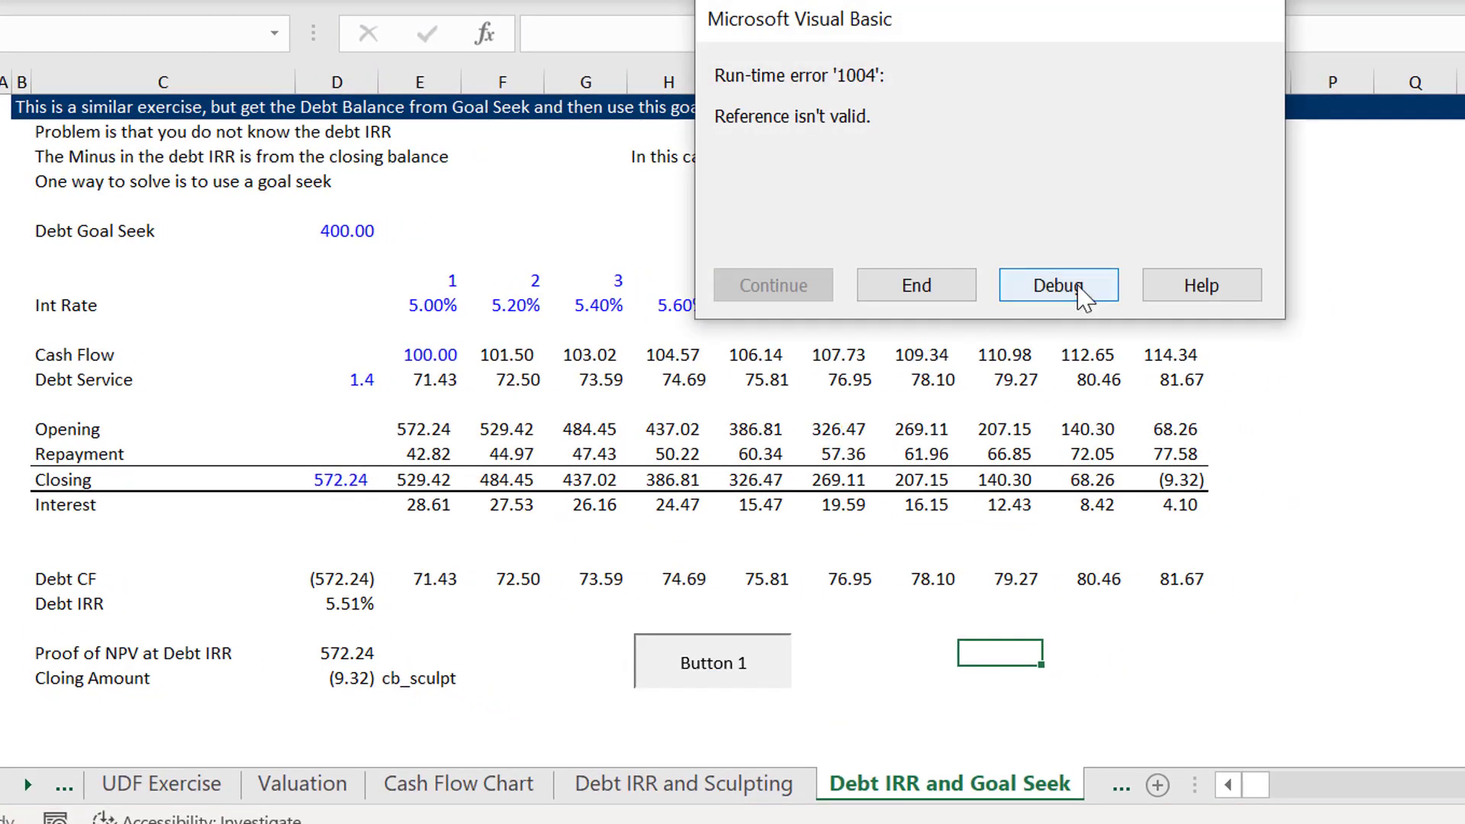
{"action": "left_click", "coordinate": [1075, 298]}
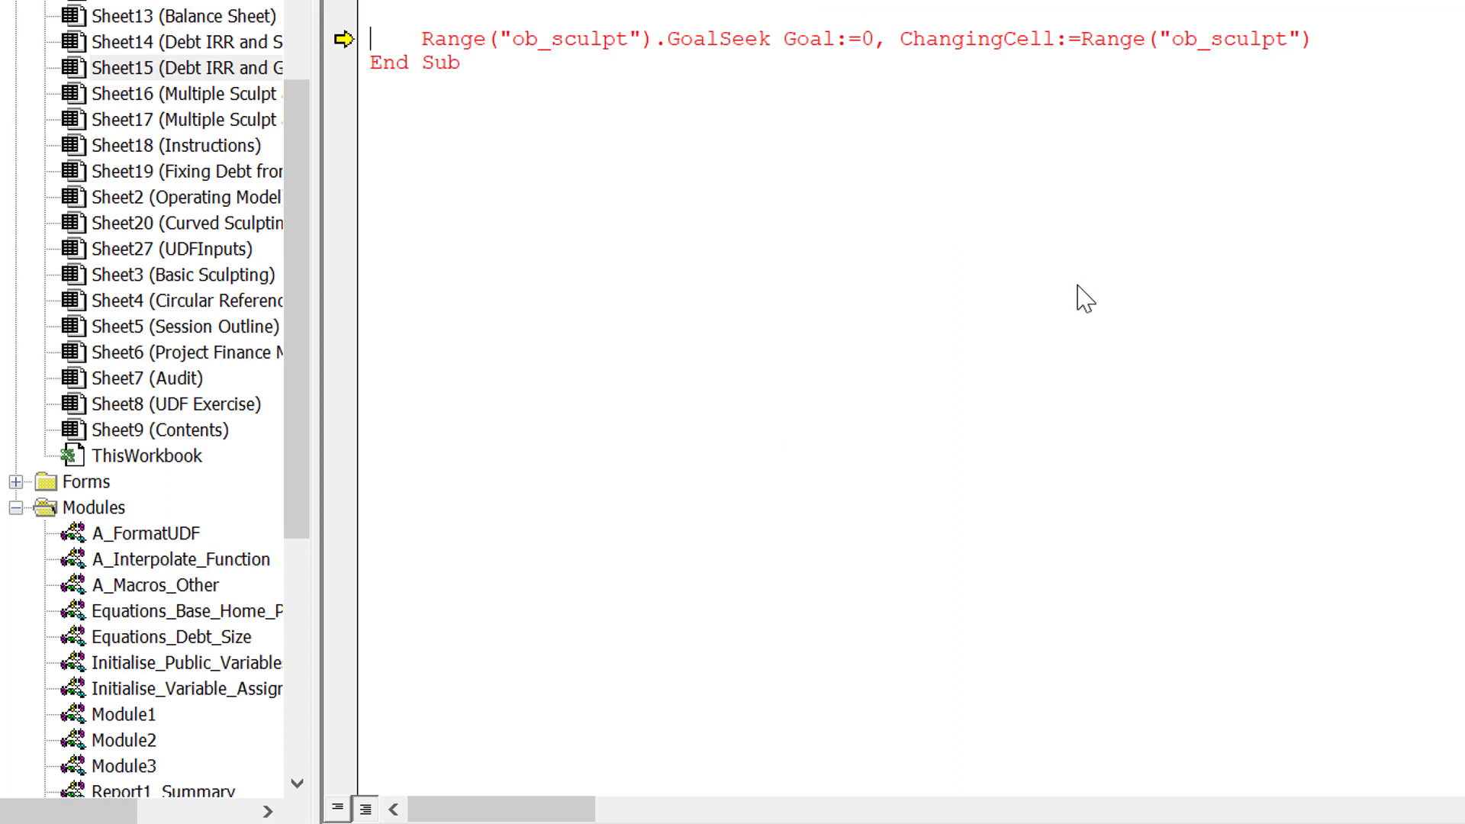
{"action": "left_click", "coordinate": [1194, 38]}
{"action": "key", "text": "BackSpace"}
{"action": "key", "text": "BackSpace"}
{"action": "type", "text": "cb"}
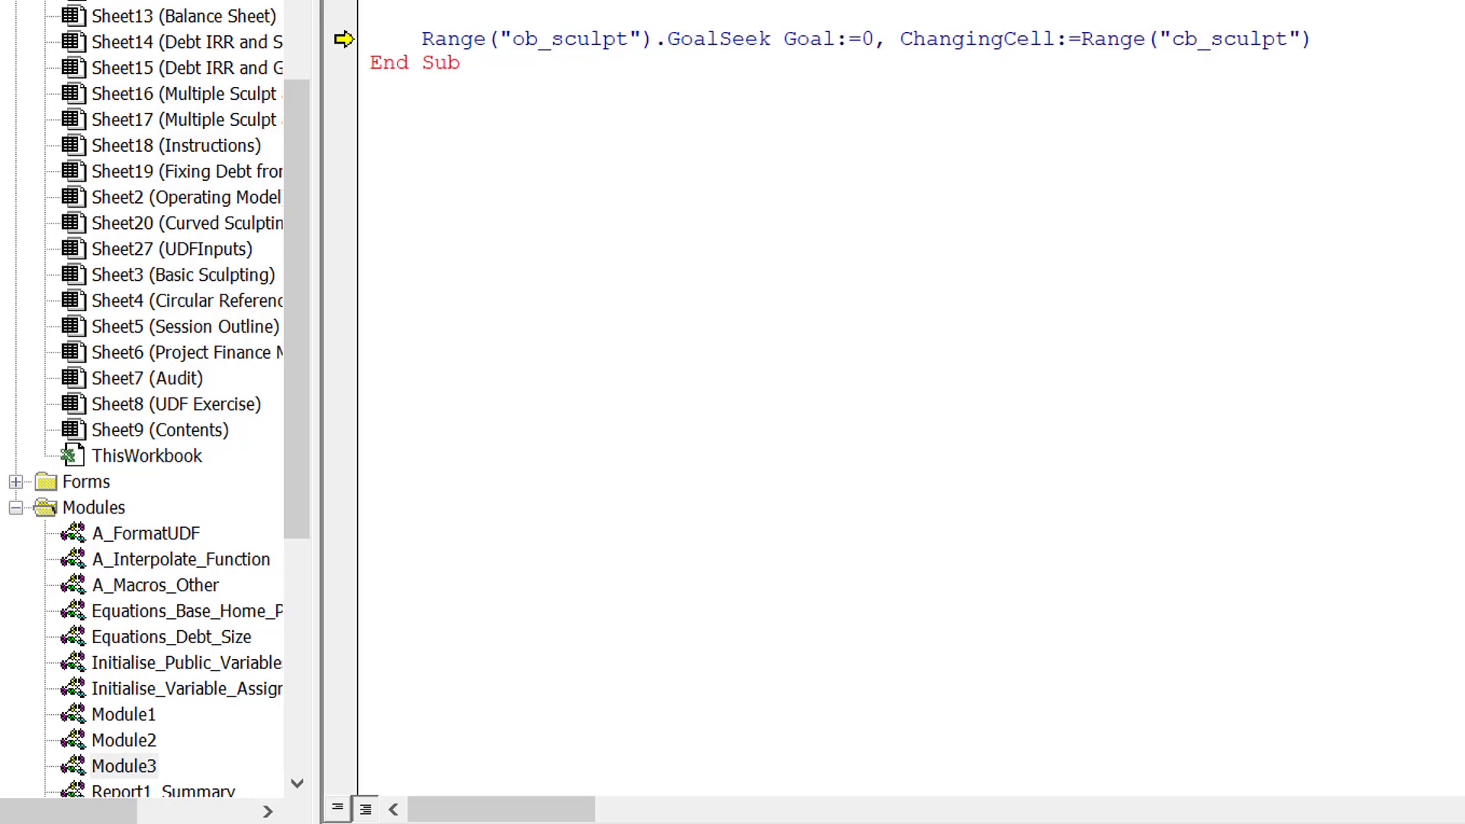
{"action": "left_click", "coordinate": [540, 39]}
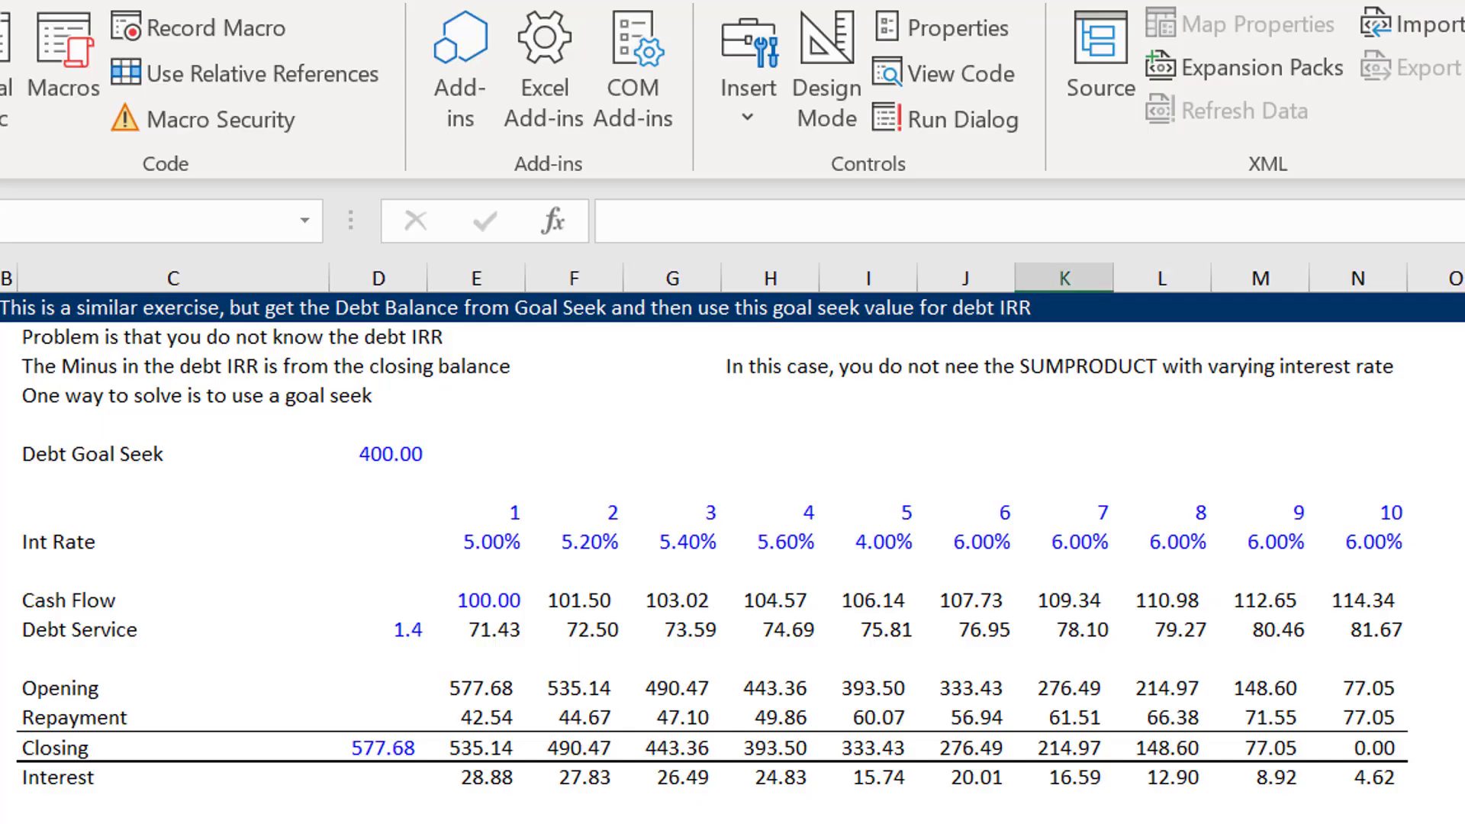
- Check the closing amount in D24, the initial debt balance in D16 and the Debt CF formula in D20
{"action": "key", "text": "Left"}
{"action": "key", "text": "Left"}
{"action": "key", "text": "Left"}
{"action": "key", "text": "Left"}
{"action": "key", "text": "Left"}
{"action": "key", "text": "Left"}
{"action": "key", "text": "Left"}
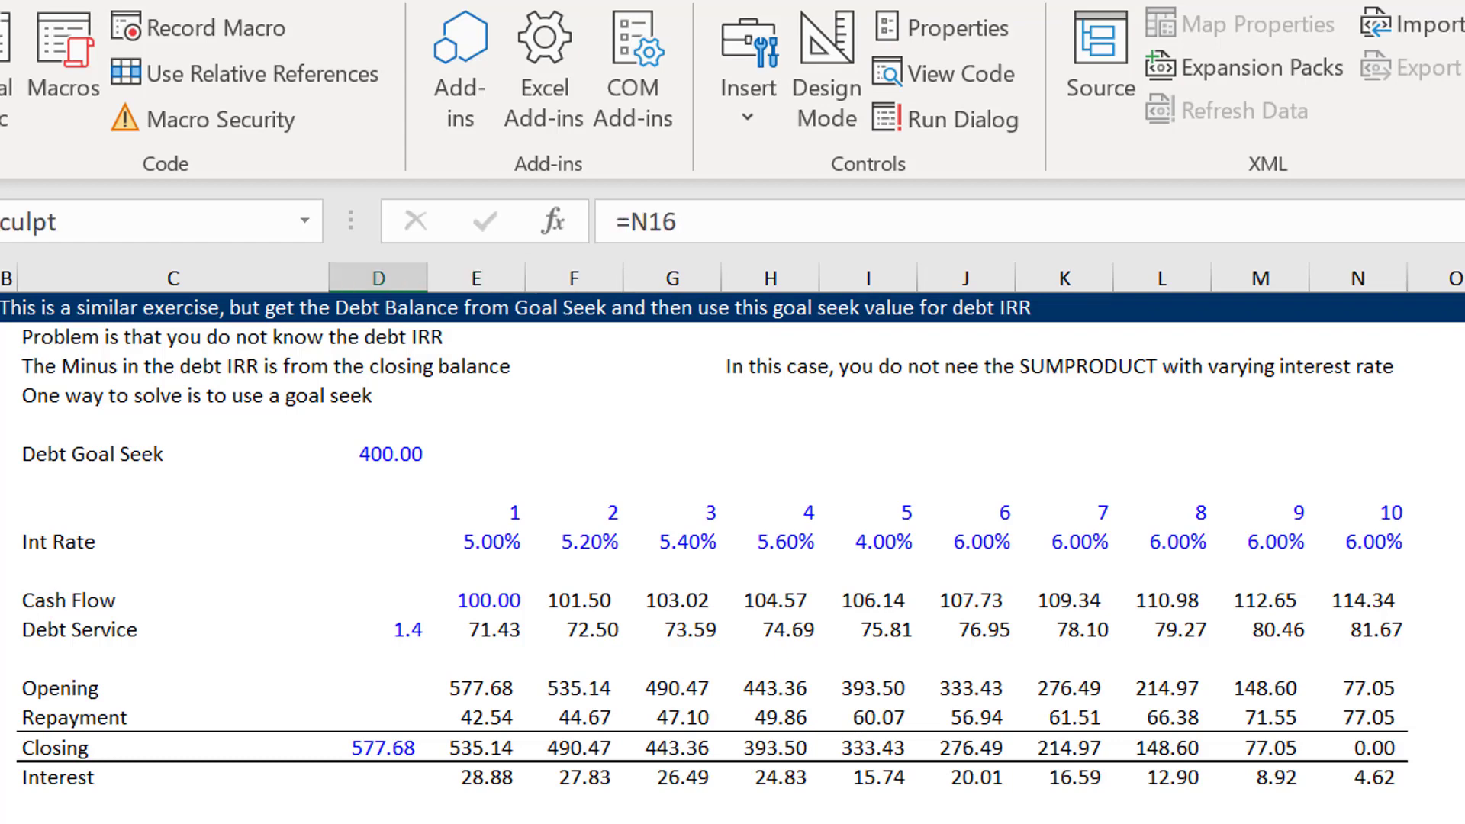
{"action": "key", "text": "shift+Right"}
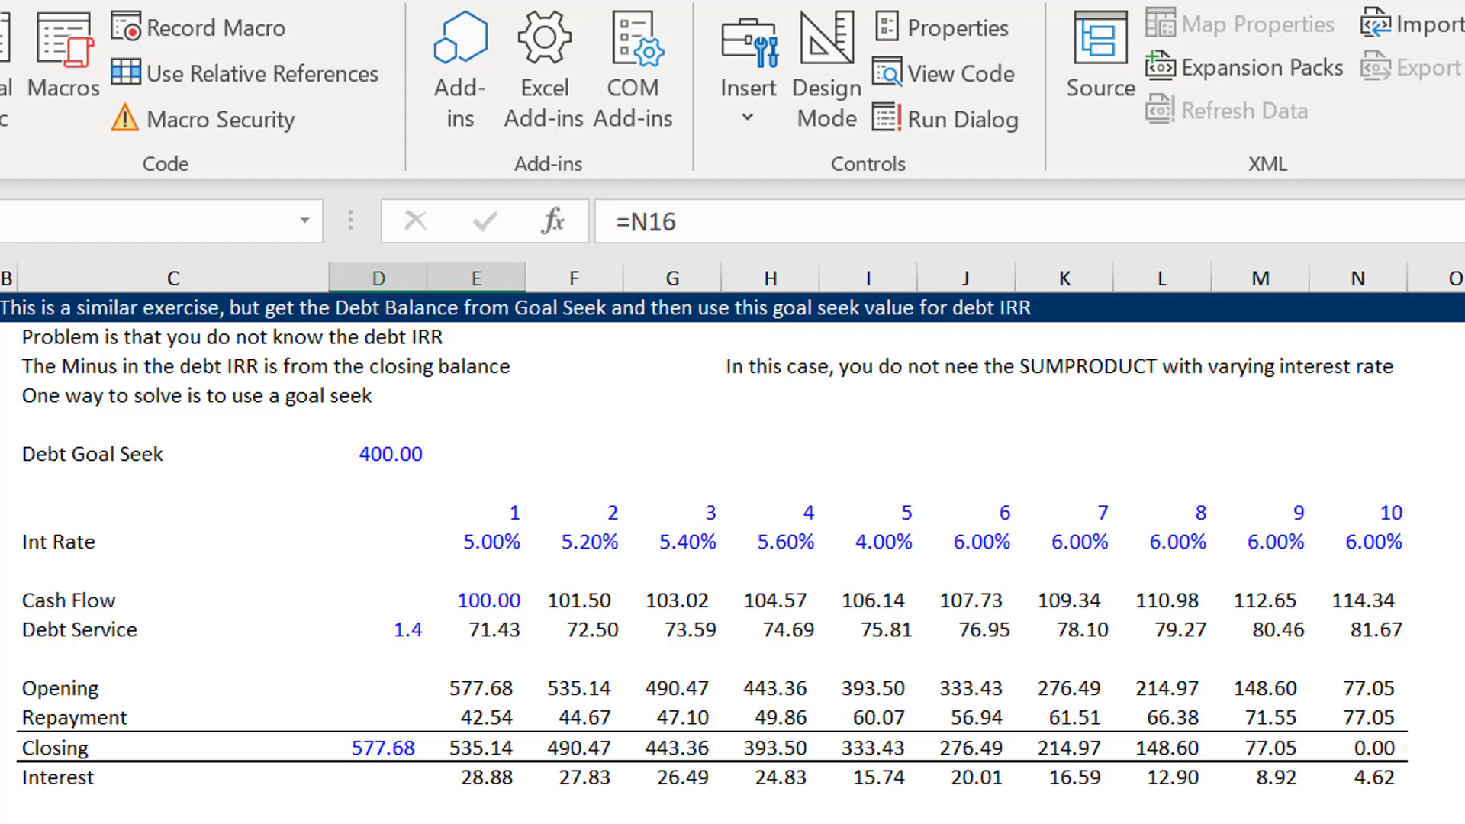
{"action": "key", "text": "Up"}
{"action": "key", "text": "Up"}
{"action": "key", "text": "Up"}
{"action": "key", "text": "Up"}
{"action": "key", "text": "Up"}
{"action": "key", "text": "Up"}
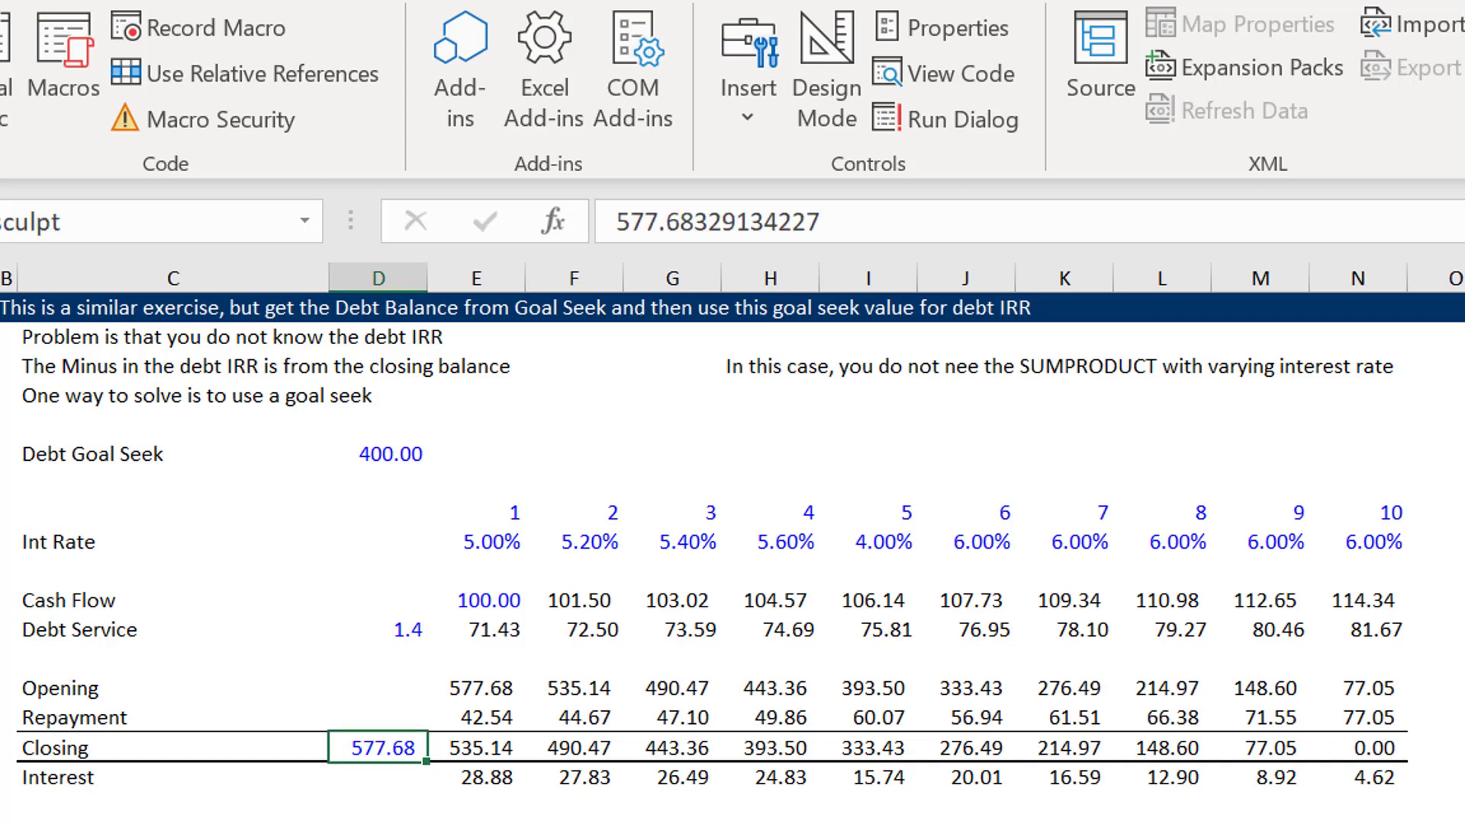
{"action": "key", "text": "Down"}
{"action": "key", "text": "Down"}
{"action": "key", "text": "Down"}
{"action": "key", "text": "Down"}
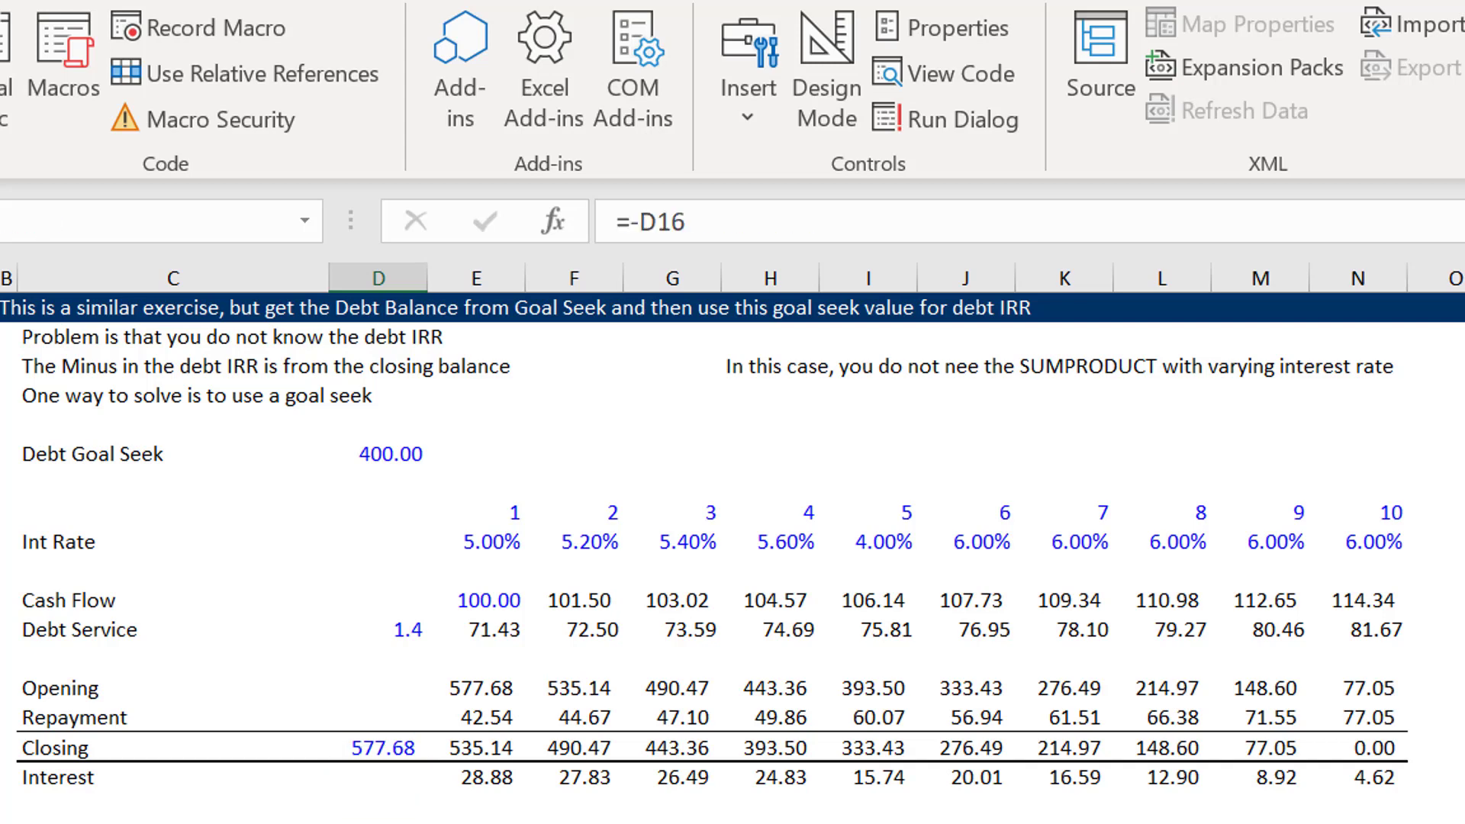
- Switch to the Multiple Sculpt and Goal Seek sheet and examine its interest rate, percent and tenure inputs
{"action": "key", "text": "ctrl+Page_Down"}
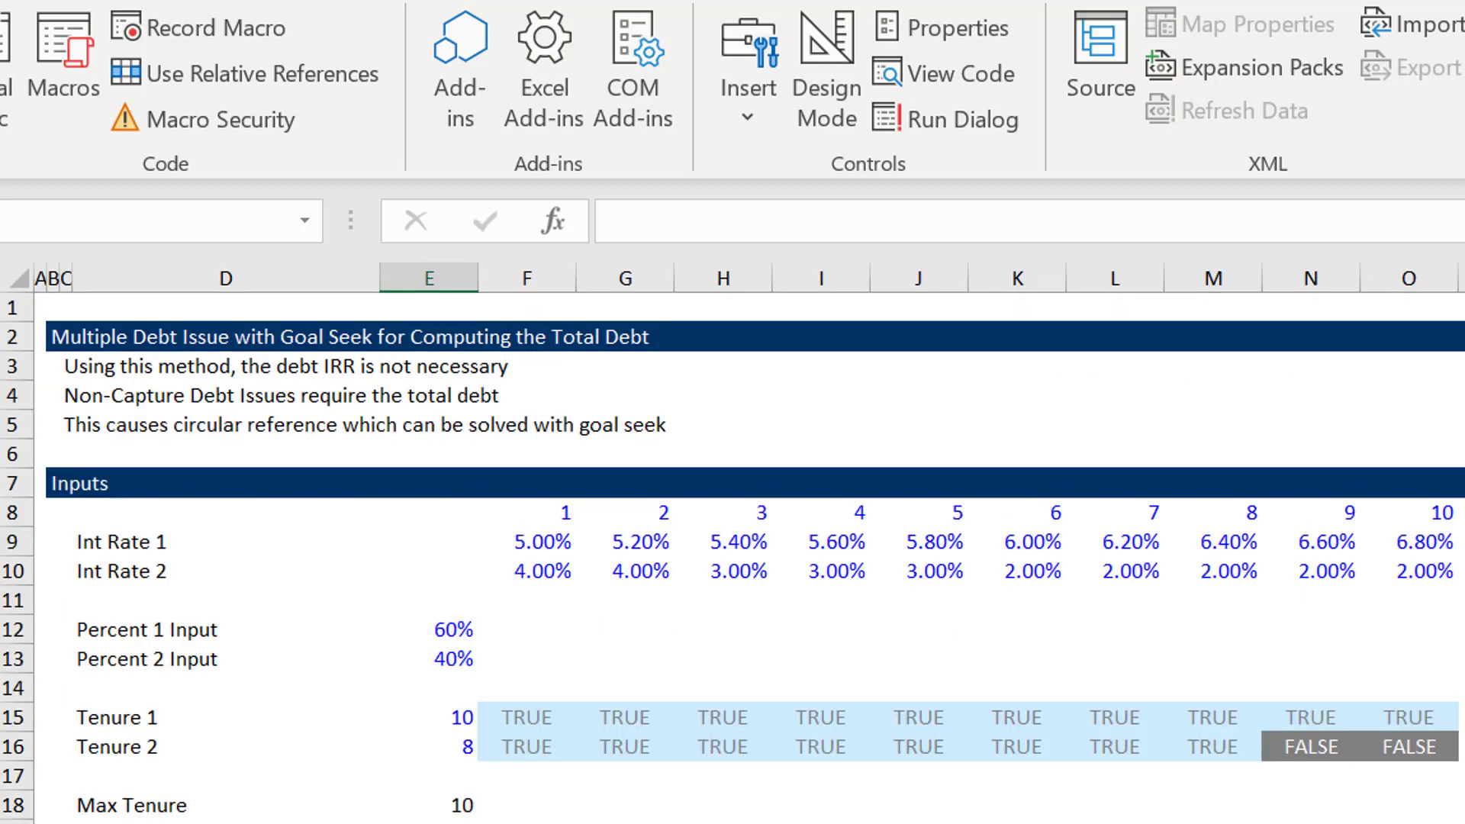
{"action": "key", "text": "Up"}
{"action": "key", "text": "Up"}
{"action": "key", "text": "Up"}
{"action": "key", "text": "Up"}
{"action": "key", "text": "Up"}
{"action": "key", "text": "Up"}
{"action": "key", "text": "Up"}
{"action": "key", "text": "Up"}
{"action": "key", "text": "Up"}
{"action": "key", "text": "Up"}
{"action": "key", "text": "Up"}
{"action": "key", "text": "Up"}
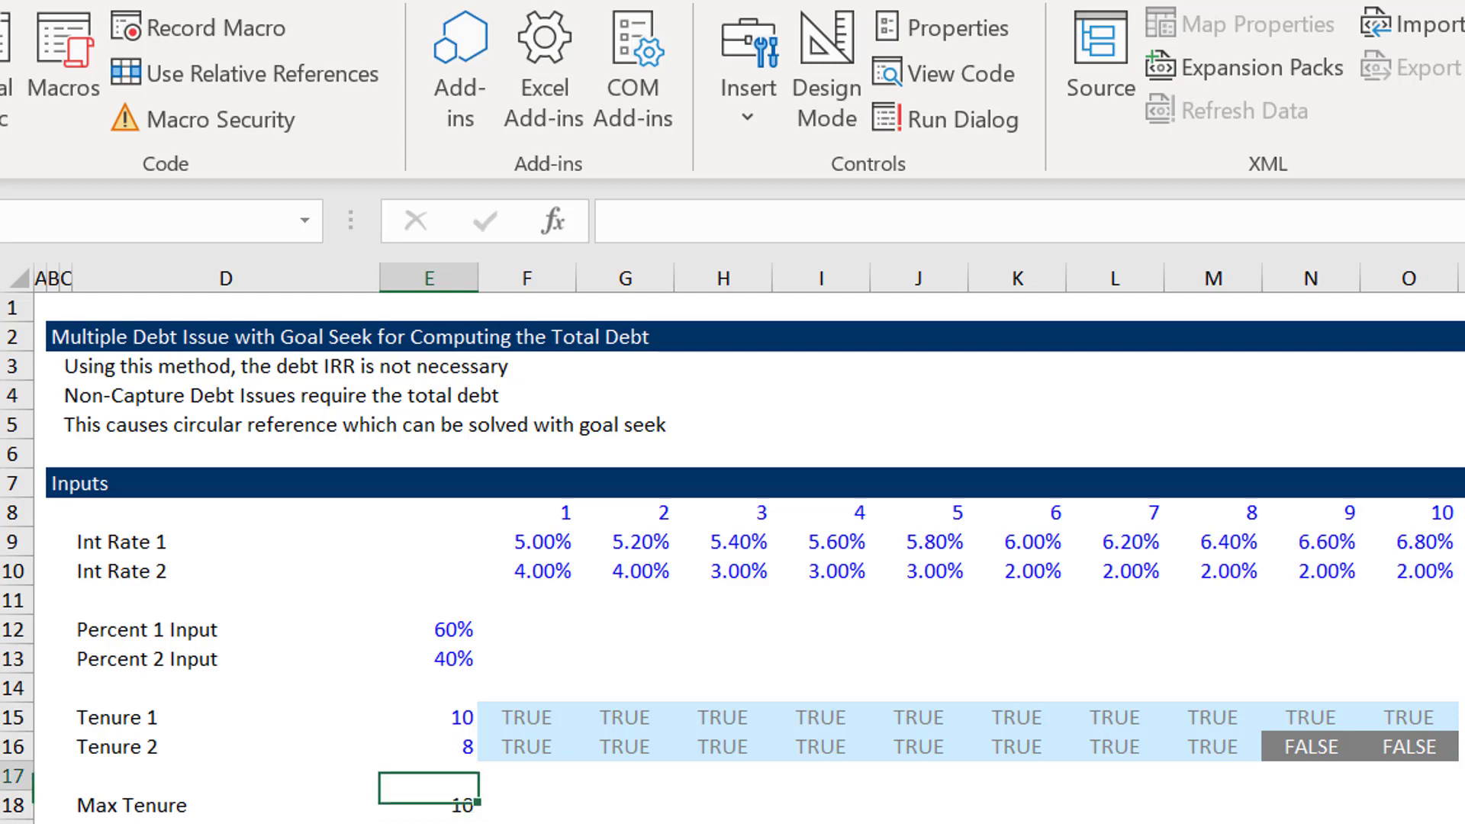
{"action": "key", "text": "Down"}
{"action": "key", "text": "Down"}
{"action": "key", "text": "Right"}
{"action": "key", "text": "Right"}
{"action": "key", "text": "Right"}
{"action": "key", "text": "Right"}
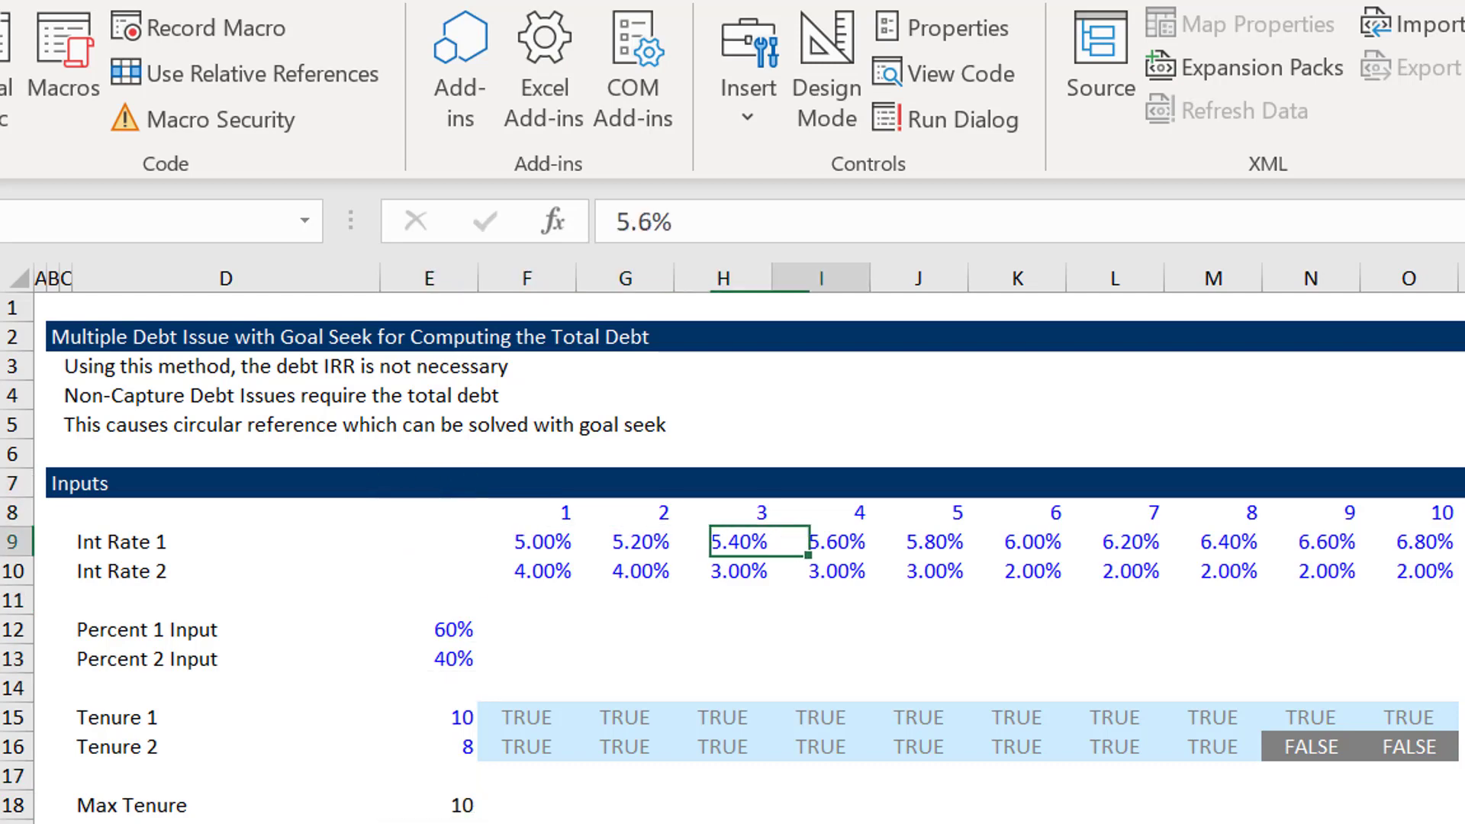
{"action": "key", "text": "Down"}
{"action": "key", "text": "Down"}
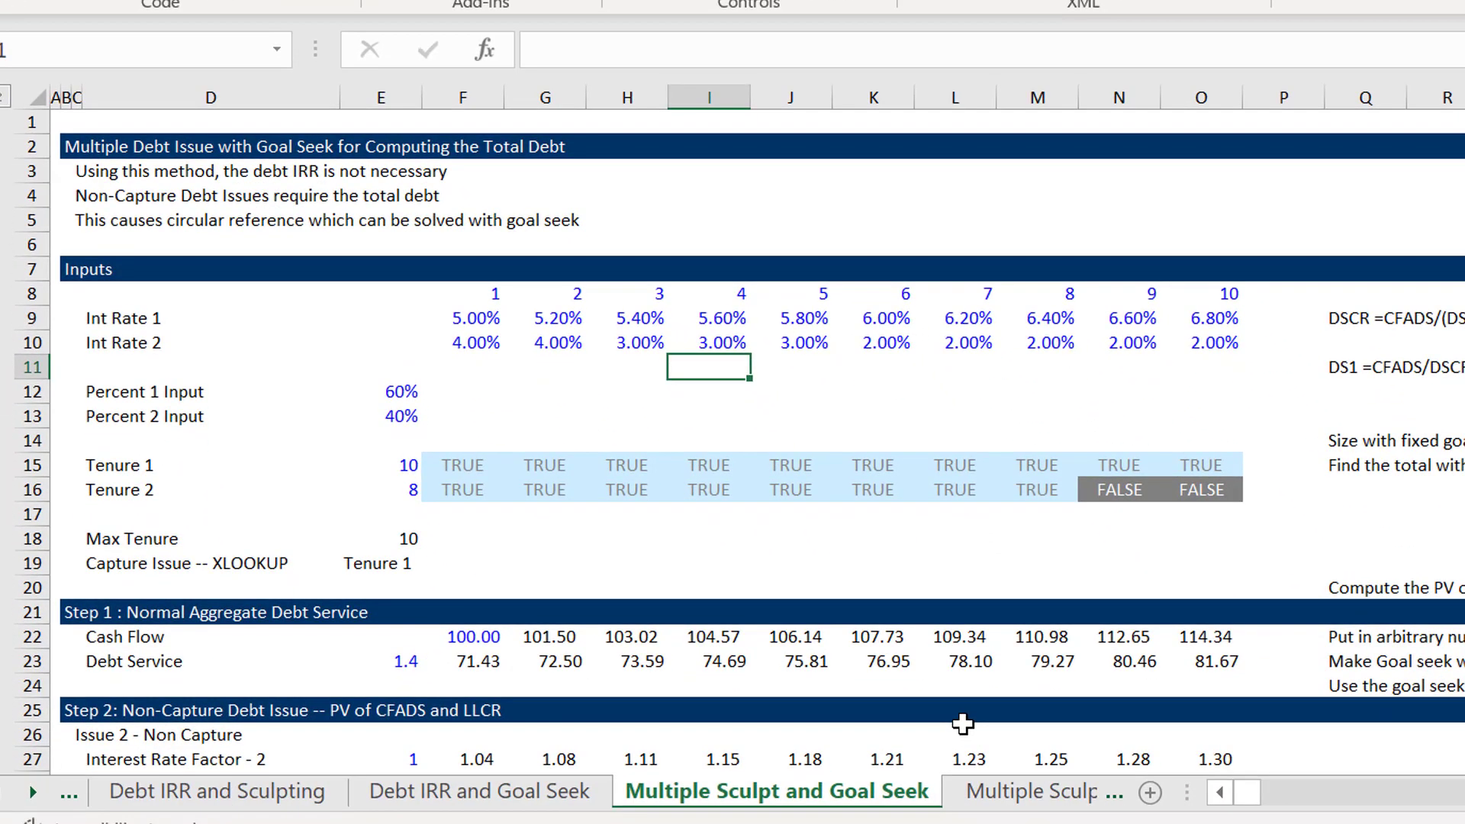
- Review the Debt 2 and Issue 1 schedules and the goal seek difference section further down the sheet
{"action": "key", "text": "Page_Down"}
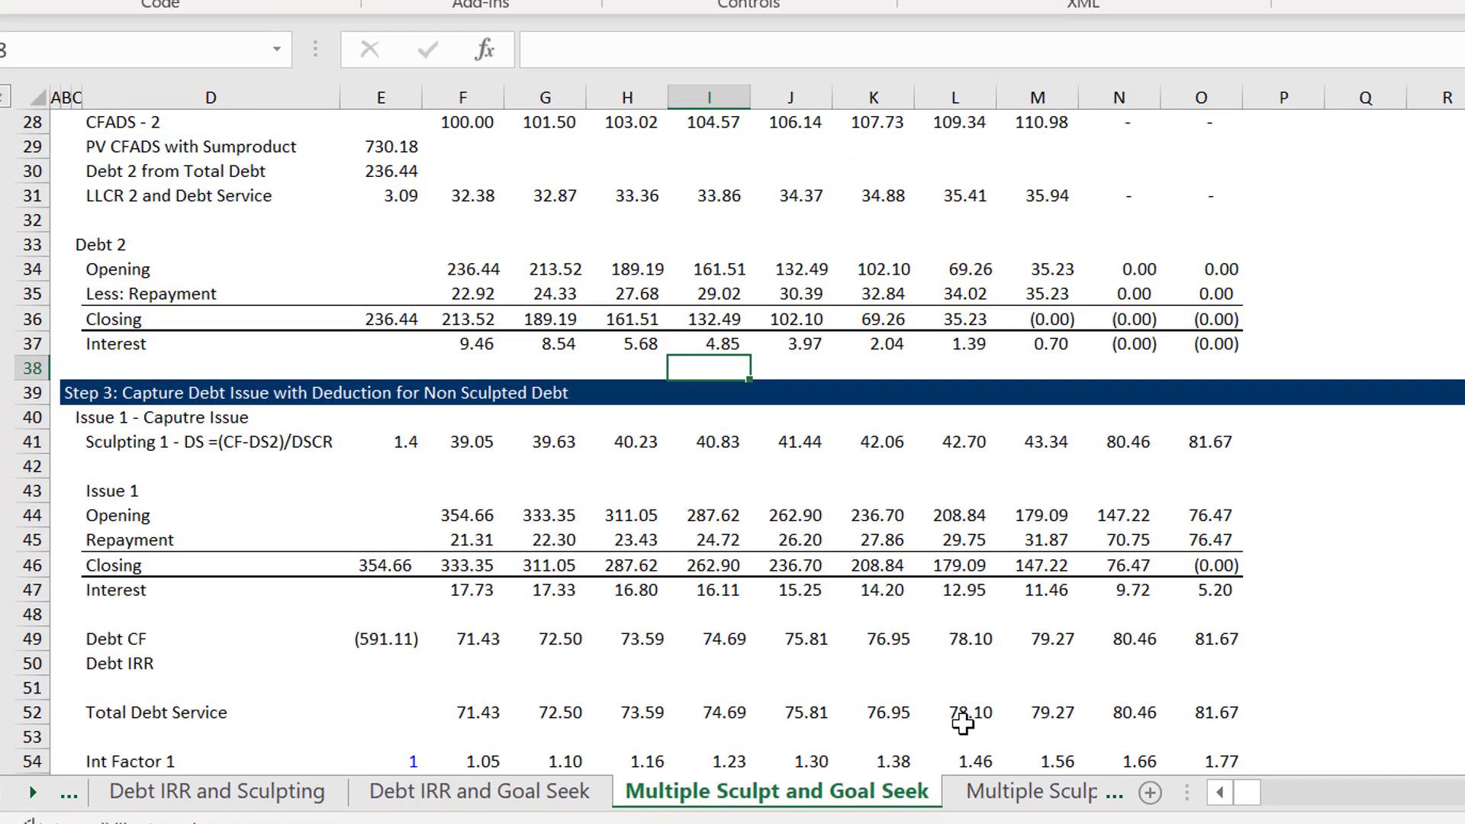
{"action": "key", "text": "Page_Down"}
{"action": "key", "text": "Left"}
{"action": "key", "text": "Left"}
{"action": "key", "text": "Left"}
{"action": "key", "text": "Left"}
{"action": "key", "text": "Left"}
{"action": "key", "text": "Left"}
{"action": "key", "text": "Left"}
{"action": "key", "text": "Left"}
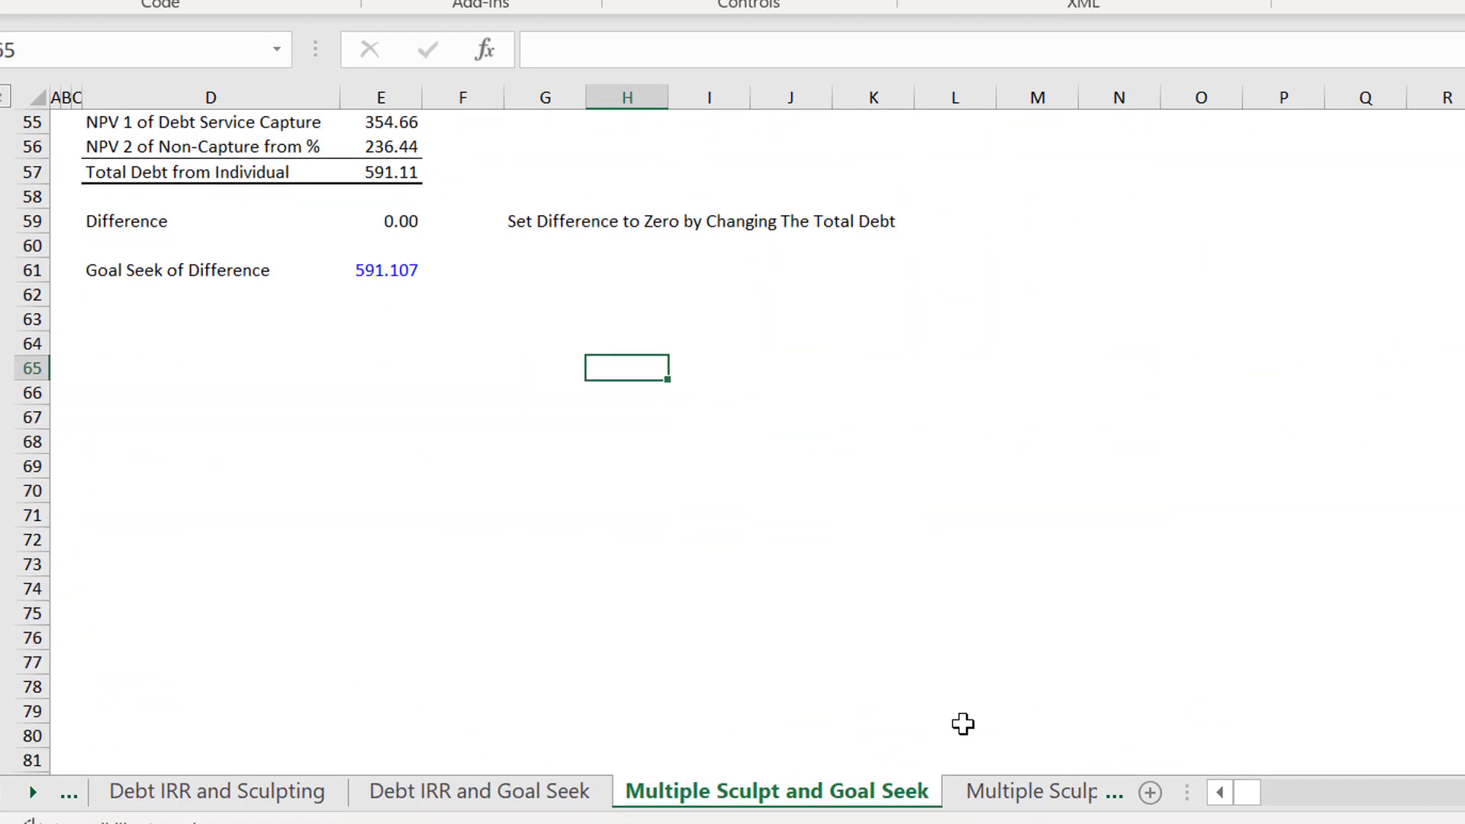
- Enter the section heading Graph in cell C64, below the goal seek of difference row
{"action": "key", "text": "Up"}
{"action": "key", "text": "Up"}
{"action": "key", "text": "Up"}
{"action": "key", "text": "Right"}
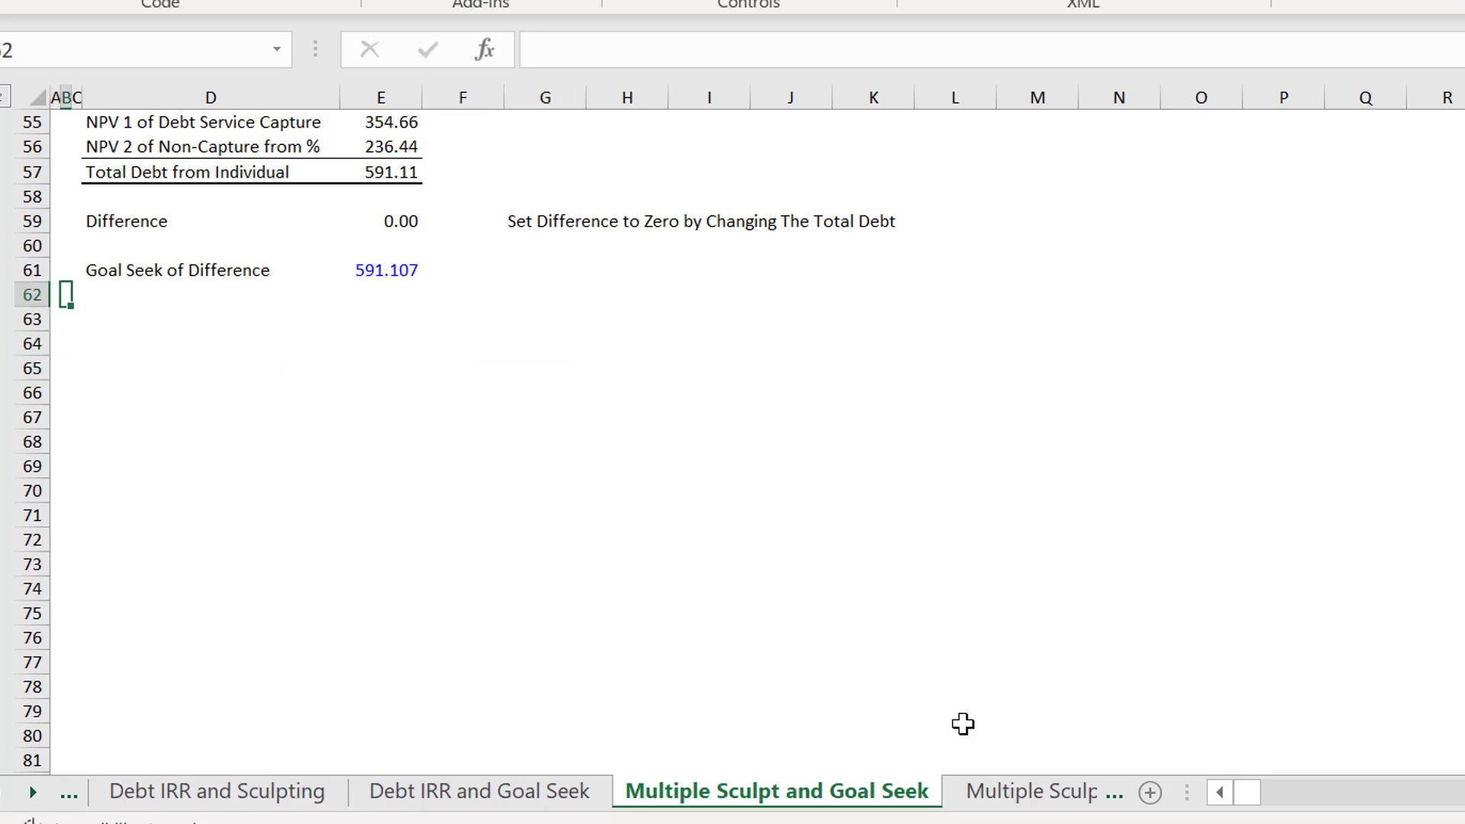
{"action": "key", "text": "Right"}
{"action": "key", "text": "Down"}
{"action": "key", "text": "Down"}
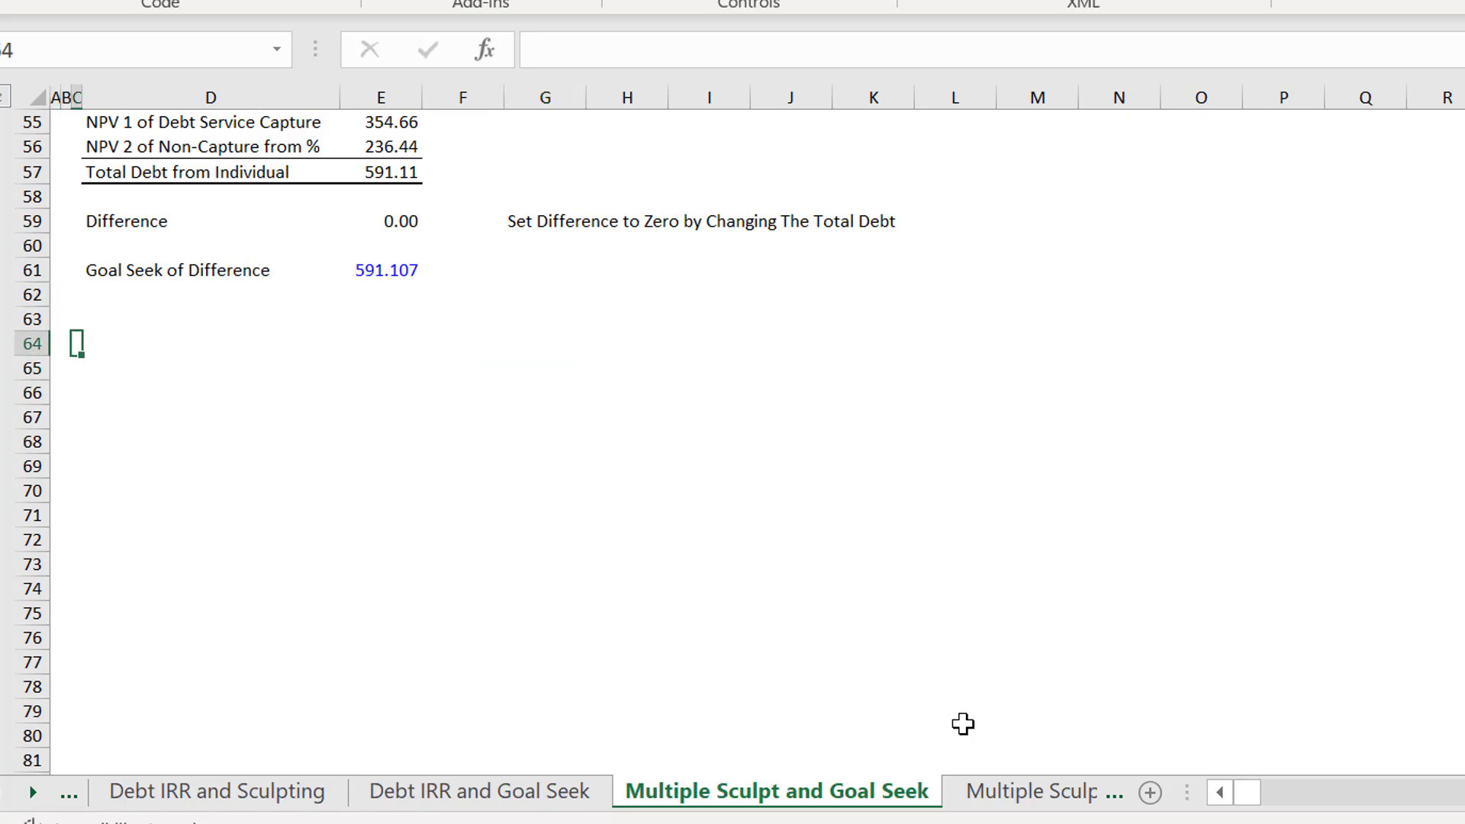
{"action": "type", "text": "Graph"}
{"action": "key", "text": "Return"}
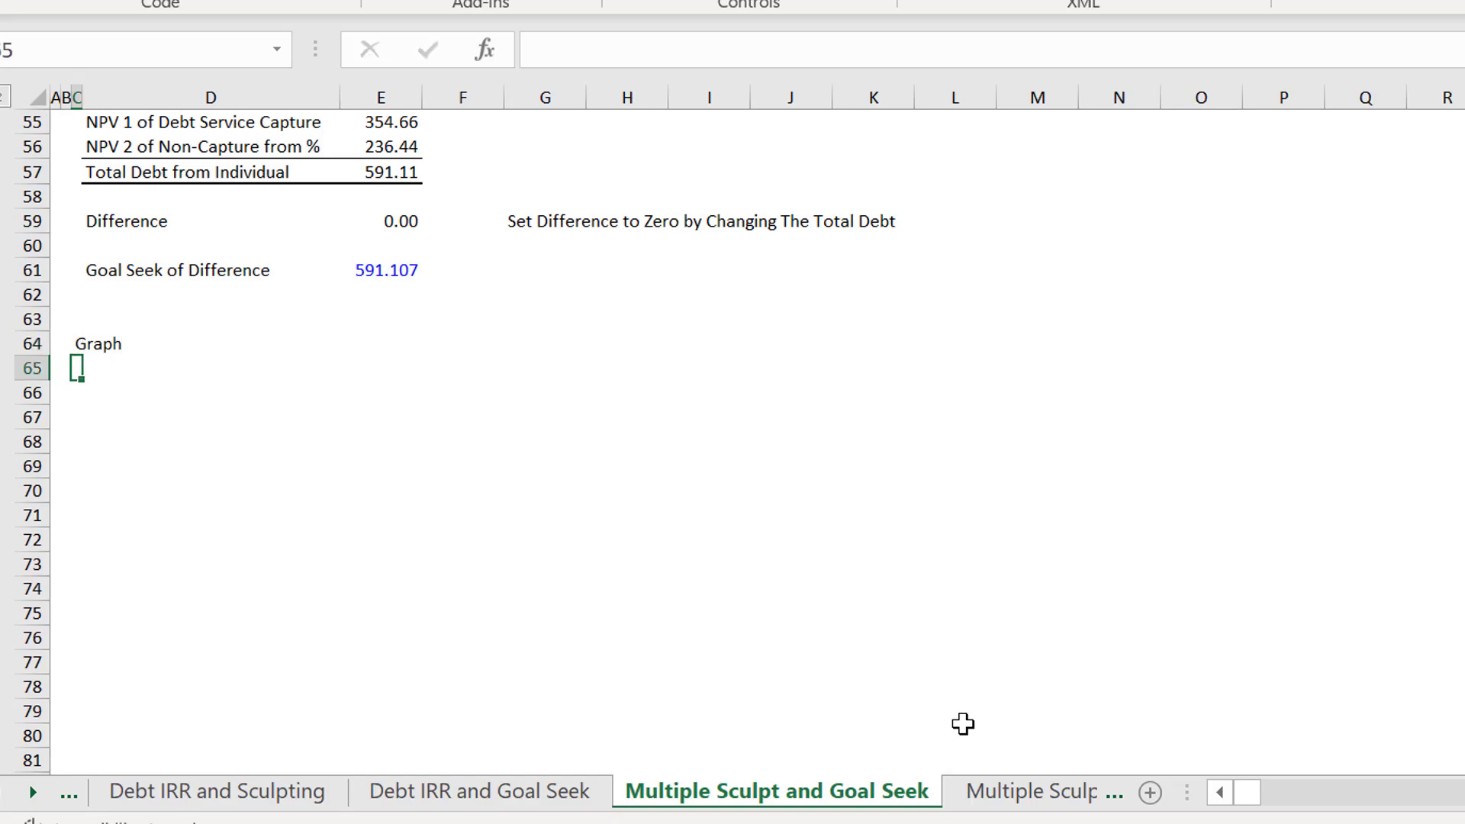
{"action": "key", "text": "Right"}
{"action": "key", "text": "Right"}
{"action": "key", "text": "Right"}
{"action": "key", "text": "Right"}
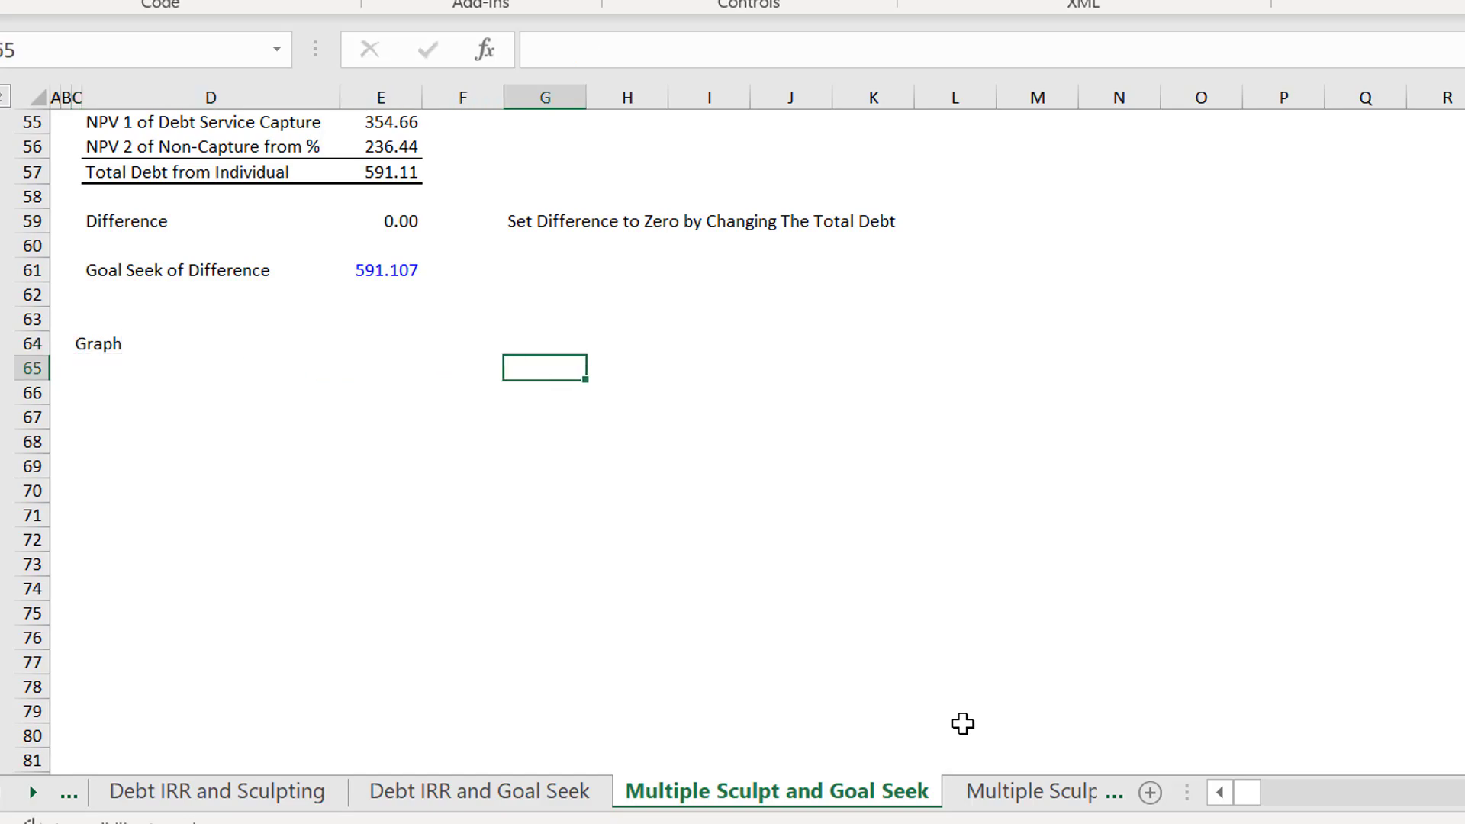
{"action": "type", "text": "="}
{"action": "key", "text": "Up"}
{"action": "key", "text": "Up"}
{"action": "key", "text": "Up"}
{"action": "key", "text": "Up"}
{"action": "key", "text": "Up"}
{"action": "key", "text": "Up"}
{"action": "key", "text": "Up"}
{"action": "key", "text": "Up"}
{"action": "key", "text": "Up"}
{"action": "key", "text": "Up"}
{"action": "key", "text": "Up"}
{"action": "key", "text": "Up"}
{"action": "key", "text": "Up"}
{"action": "key", "text": "Up"}
{"action": "key", "text": "Up"}
{"action": "key", "text": "Up"}
{"action": "key", "text": "Up"}
{"action": "key", "text": "Up"}
{"action": "key", "text": "Up"}
{"action": "key", "text": "Up"}
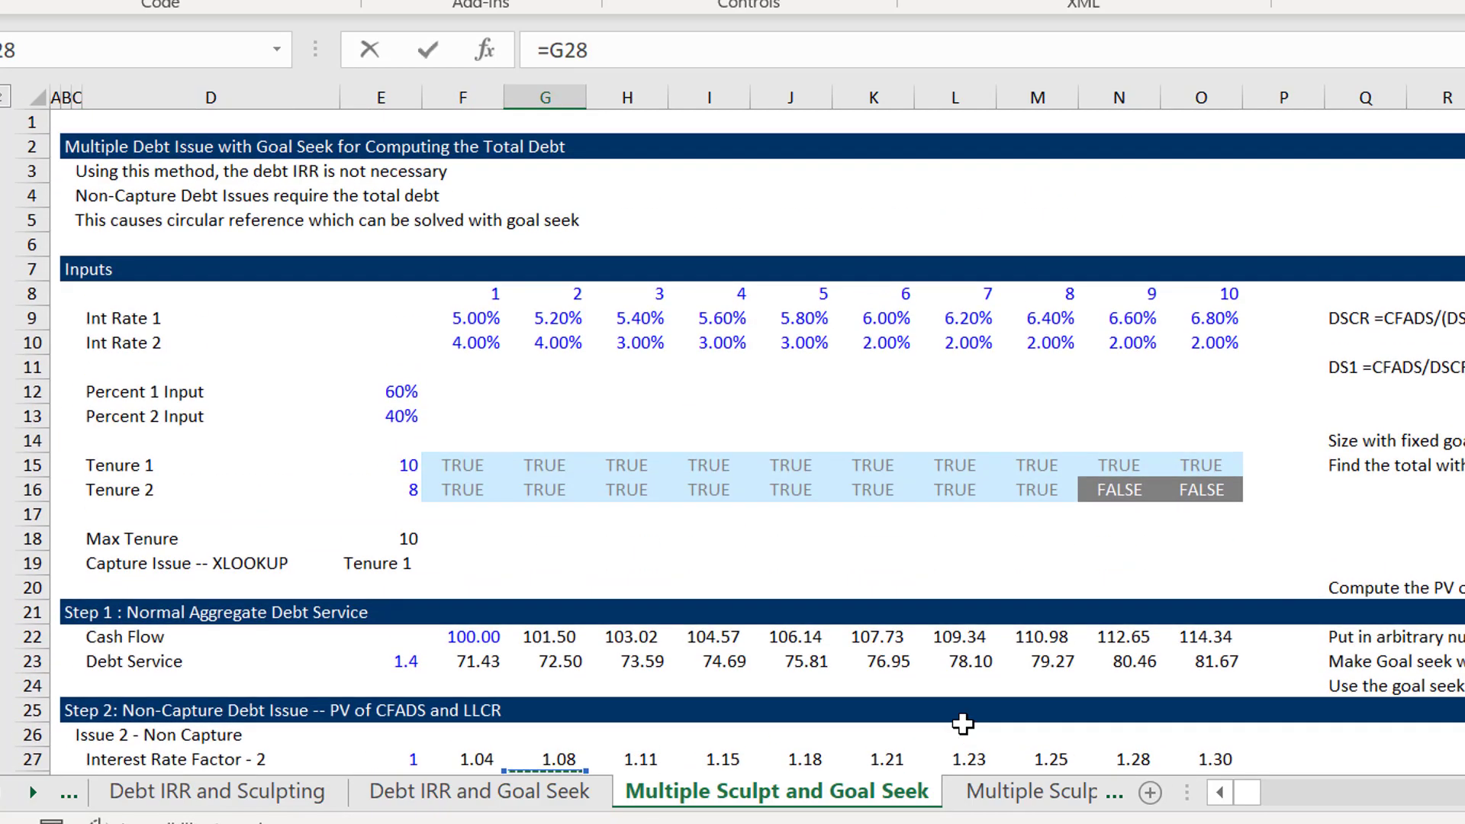
{"action": "key", "text": "BackSpace"}
{"action": "key", "text": "BackSpace"}
{"action": "key", "text": "BackSpace"}
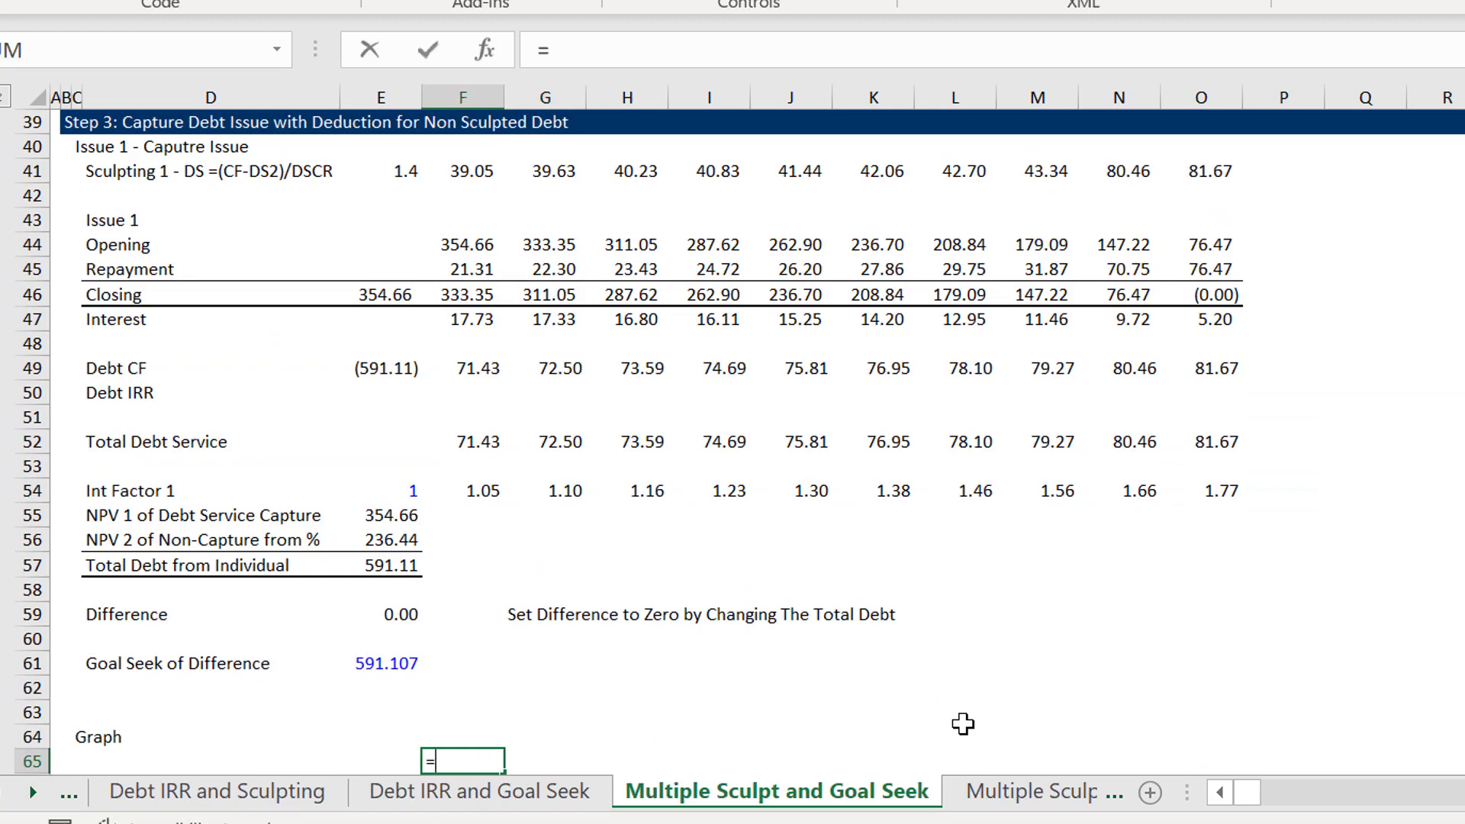
- Link cell F65 to the first period number in F8 with the formula =F8
{"action": "key", "text": "Up"}
{"action": "key", "text": "Up"}
{"action": "key", "text": "Up"}
{"action": "key", "text": "Up"}
{"action": "key", "text": "Up"}
{"action": "key", "text": "Up"}
{"action": "key", "text": "Up"}
{"action": "key", "text": "Up"}
{"action": "key", "text": "Up"}
{"action": "key", "text": "Up"}
{"action": "key", "text": "Up"}
{"action": "key", "text": "Up"}
{"action": "key", "text": "Up"}
{"action": "key", "text": "Up"}
{"action": "key", "text": "Up"}
{"action": "key", "text": "Up"}
{"action": "key", "text": "Up"}
{"action": "key", "text": "Up"}
{"action": "key", "text": "Up"}
{"action": "key", "text": "Up"}
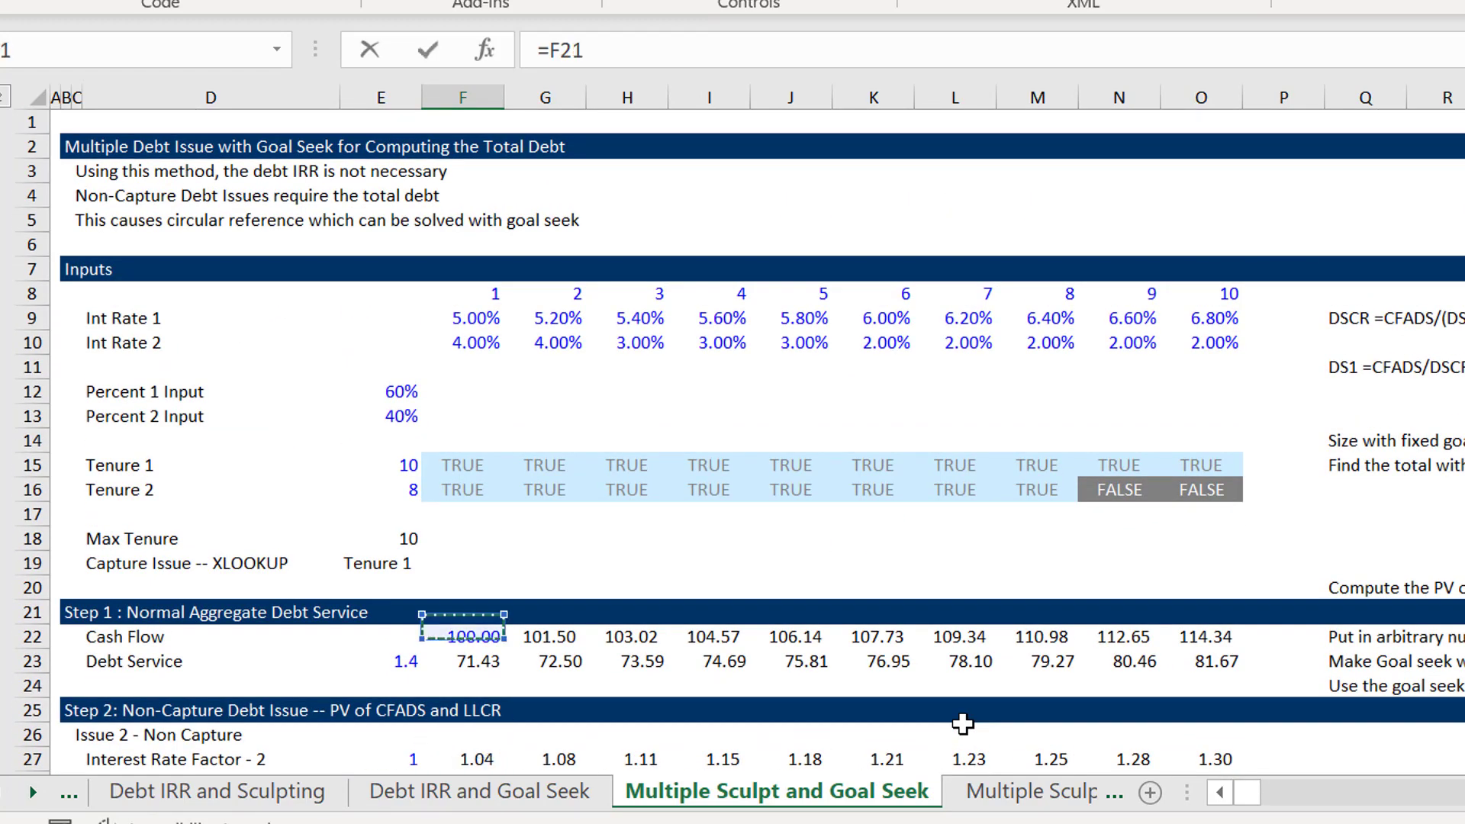
{"action": "key", "text": "Up"}
{"action": "key", "text": "Up"}
{"action": "key", "text": "Up"}
{"action": "key", "text": "Up"}
{"action": "key", "text": "Up"}
{"action": "key", "text": "Up"}
{"action": "key", "text": "Up"}
{"action": "key", "text": "Up"}
{"action": "key", "text": "Up"}
{"action": "key", "text": "Up"}
{"action": "key", "text": "Up"}
{"action": "key", "text": "Up"}
{"action": "key", "text": "Up"}
{"action": "key", "text": "Up"}
{"action": "key", "text": "Down"}
{"action": "key", "text": "Return"}
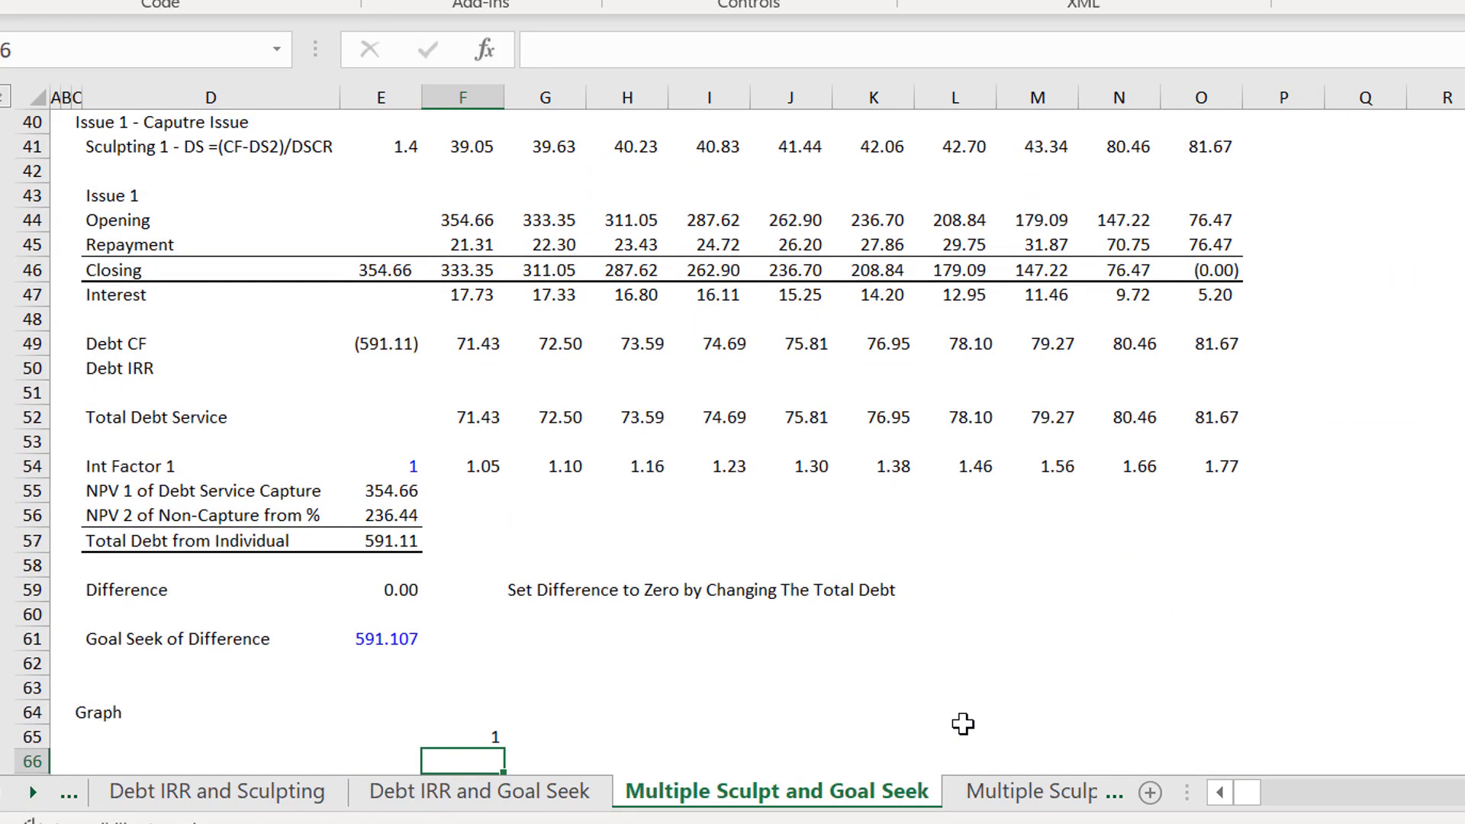
- Fill the period number formula from F65 across to O65
{"action": "key", "text": "Up"}
{"action": "key", "text": "shift+Right"}
{"action": "key", "text": "shift+Right"}
{"action": "key", "text": "shift+Right"}
{"action": "key", "text": "shift+Right"}
{"action": "key", "text": "shift+Right"}
{"action": "key", "text": "shift+Right"}
{"action": "key", "text": "shift+Right"}
{"action": "key", "text": "shift+Right"}
{"action": "key", "text": "shift+Right"}
{"action": "key", "text": "ctrl+r"}
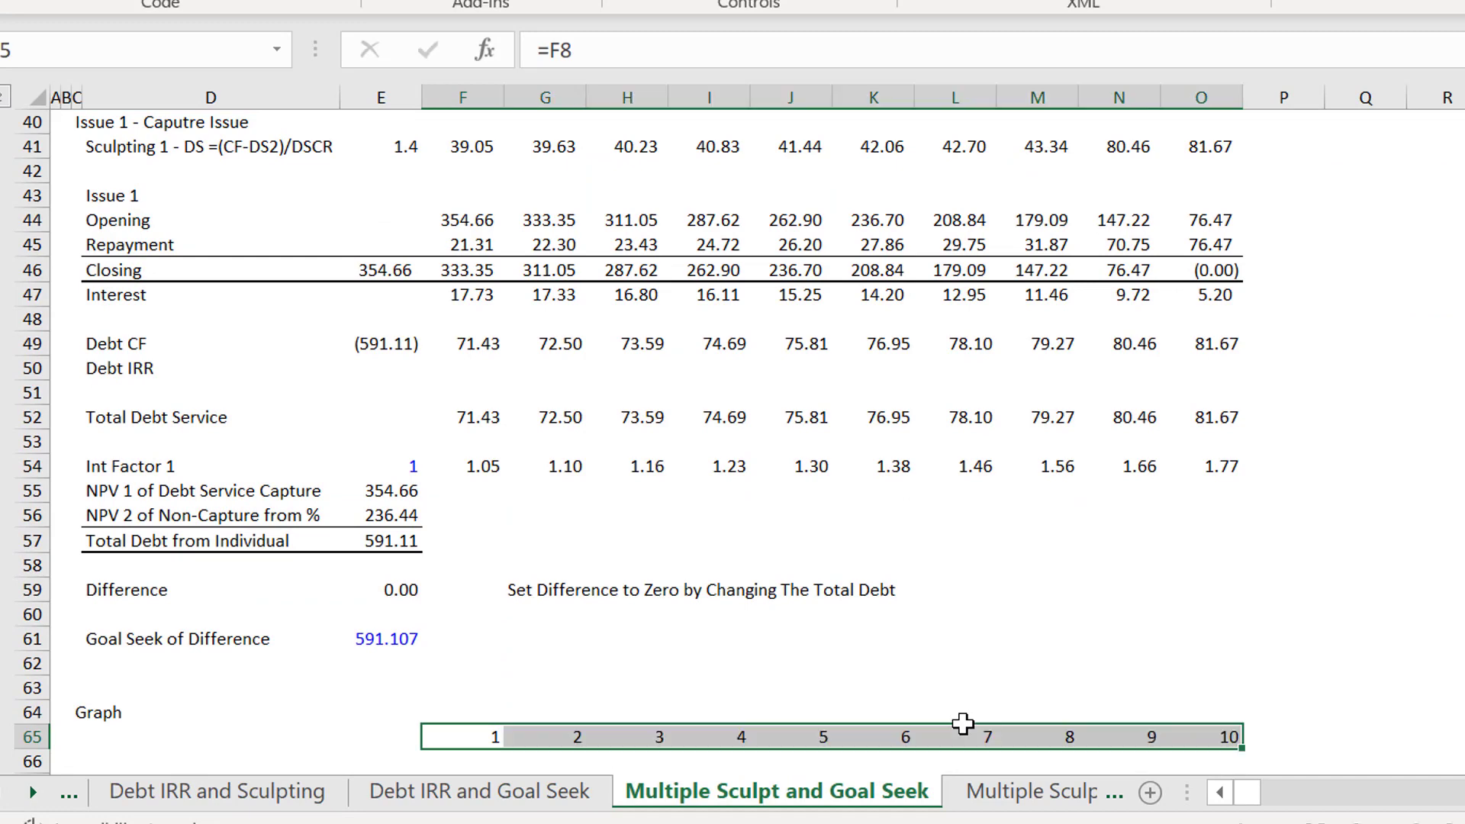
- Label the row below the period numbers CFADS in cell D66
{"action": "key", "text": "Down"}
{"action": "key", "text": "Left"}
{"action": "key", "text": "Left"}
{"action": "key", "text": "Left"}
{"action": "key", "text": "Right"}
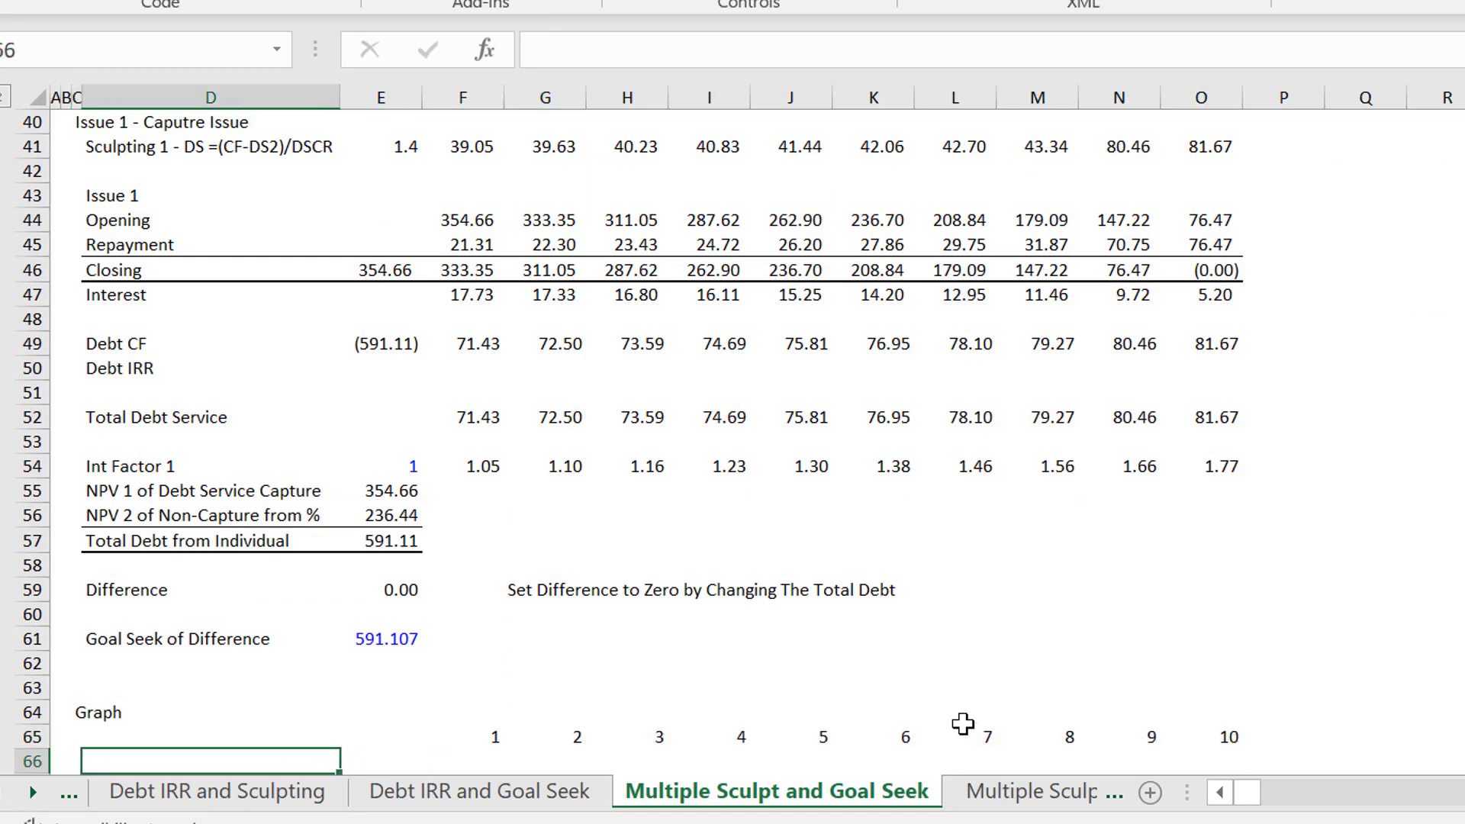
{"action": "type", "text": "CFADS"}
{"action": "key", "text": "Return"}
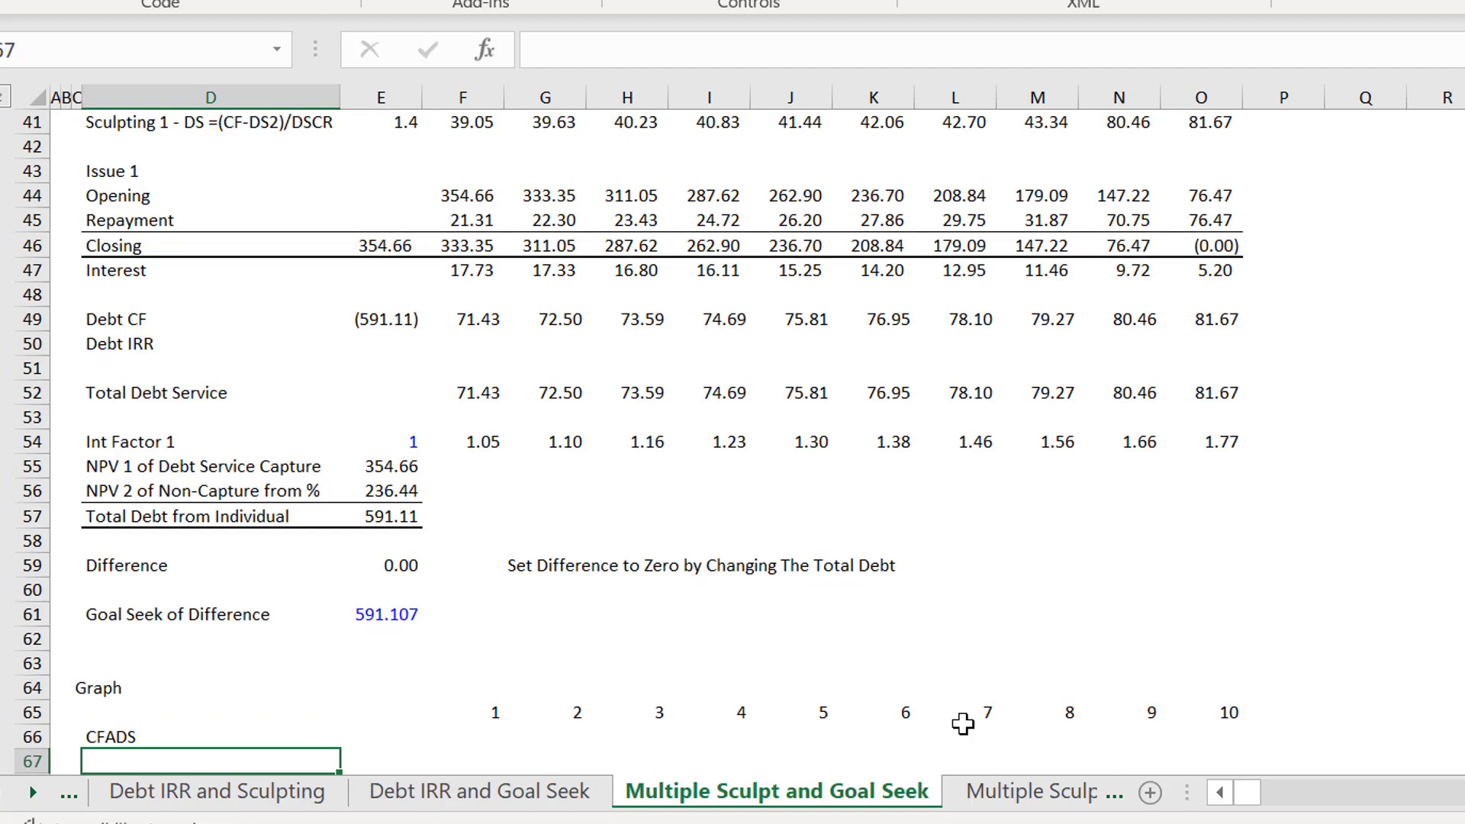
- Link F66 to the first cash flow with =F22 and fill the formula across to O66
{"action": "key", "text": "Up"}
{"action": "key", "text": "Right"}
{"action": "key", "text": "Right"}
{"action": "type", "text": "="}
{"action": "key", "text": "Up"}
{"action": "key", "text": "Up"}
{"action": "key", "text": "Up"}
{"action": "key", "text": "Up"}
{"action": "key", "text": "Up"}
{"action": "key", "text": "Up"}
{"action": "key", "text": "Up"}
{"action": "key", "text": "Up"}
{"action": "key", "text": "Up"}
{"action": "key", "text": "Up"}
{"action": "key", "text": "Up"}
{"action": "key", "text": "Up"}
{"action": "key", "text": "Up"}
{"action": "key", "text": "Up"}
{"action": "key", "text": "Up"}
{"action": "key", "text": "Up"}
{"action": "key", "text": "Up"}
{"action": "key", "text": "Up"}
{"action": "key", "text": "Up"}
{"action": "key", "text": "Up"}
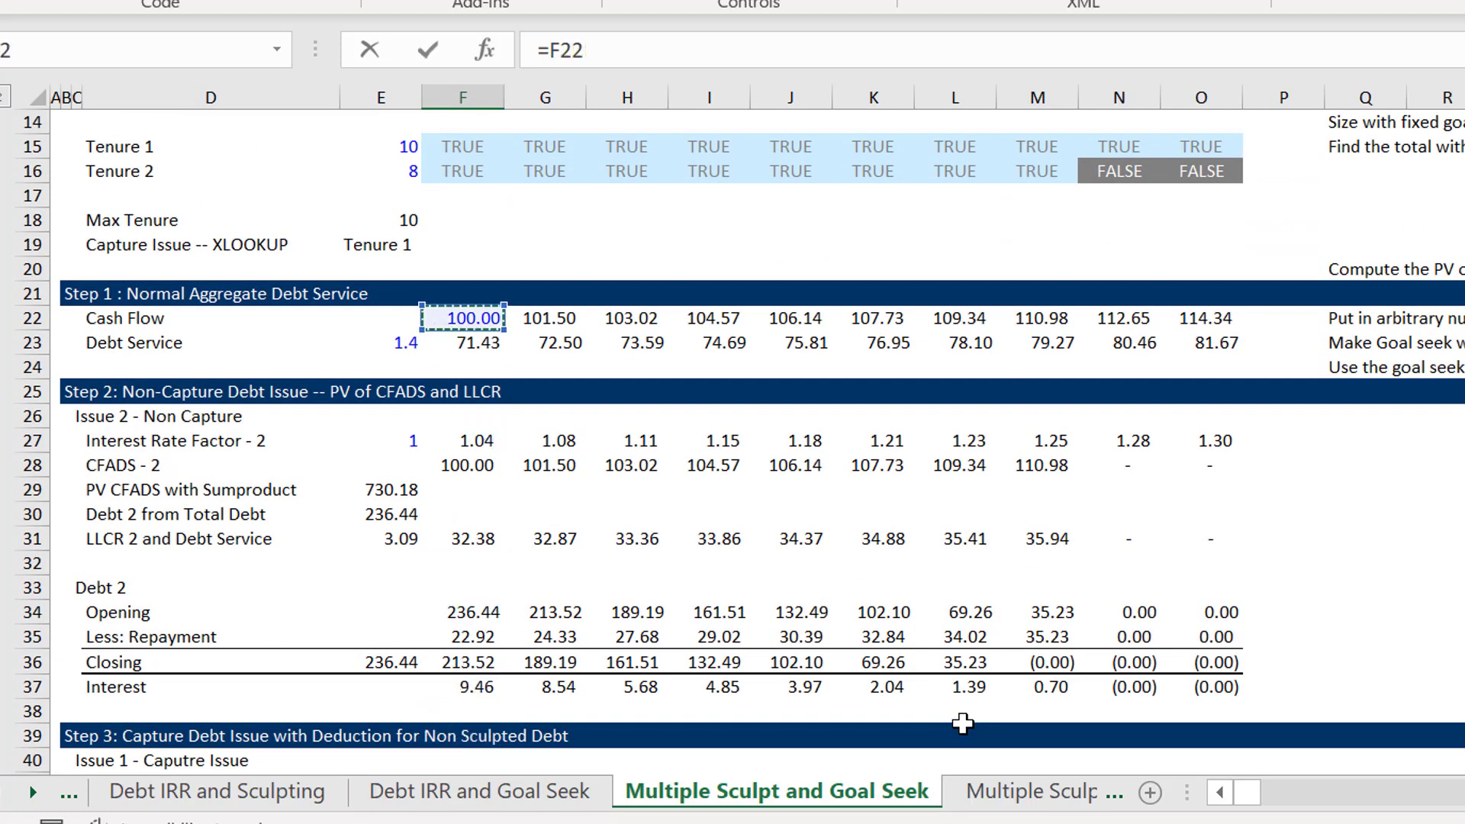
{"action": "key", "text": "ctrl+Return"}
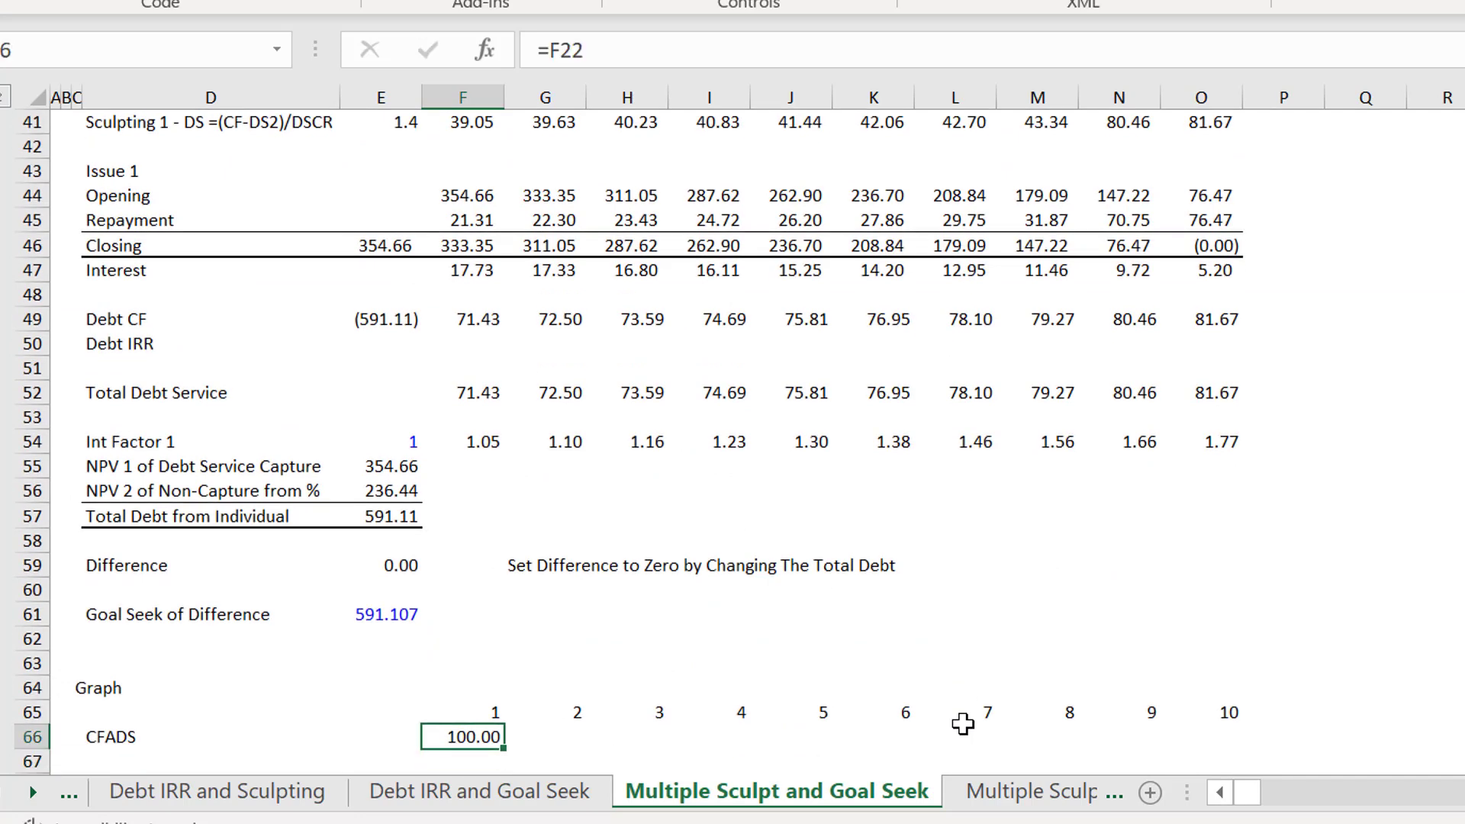
{"action": "key", "text": "ctrl+shift+r"}
- Label the row below CFADS as Capture DS in cell D67
{"action": "key", "text": "Down"}
{"action": "key", "text": "Down"}
{"action": "key", "text": "Down"}
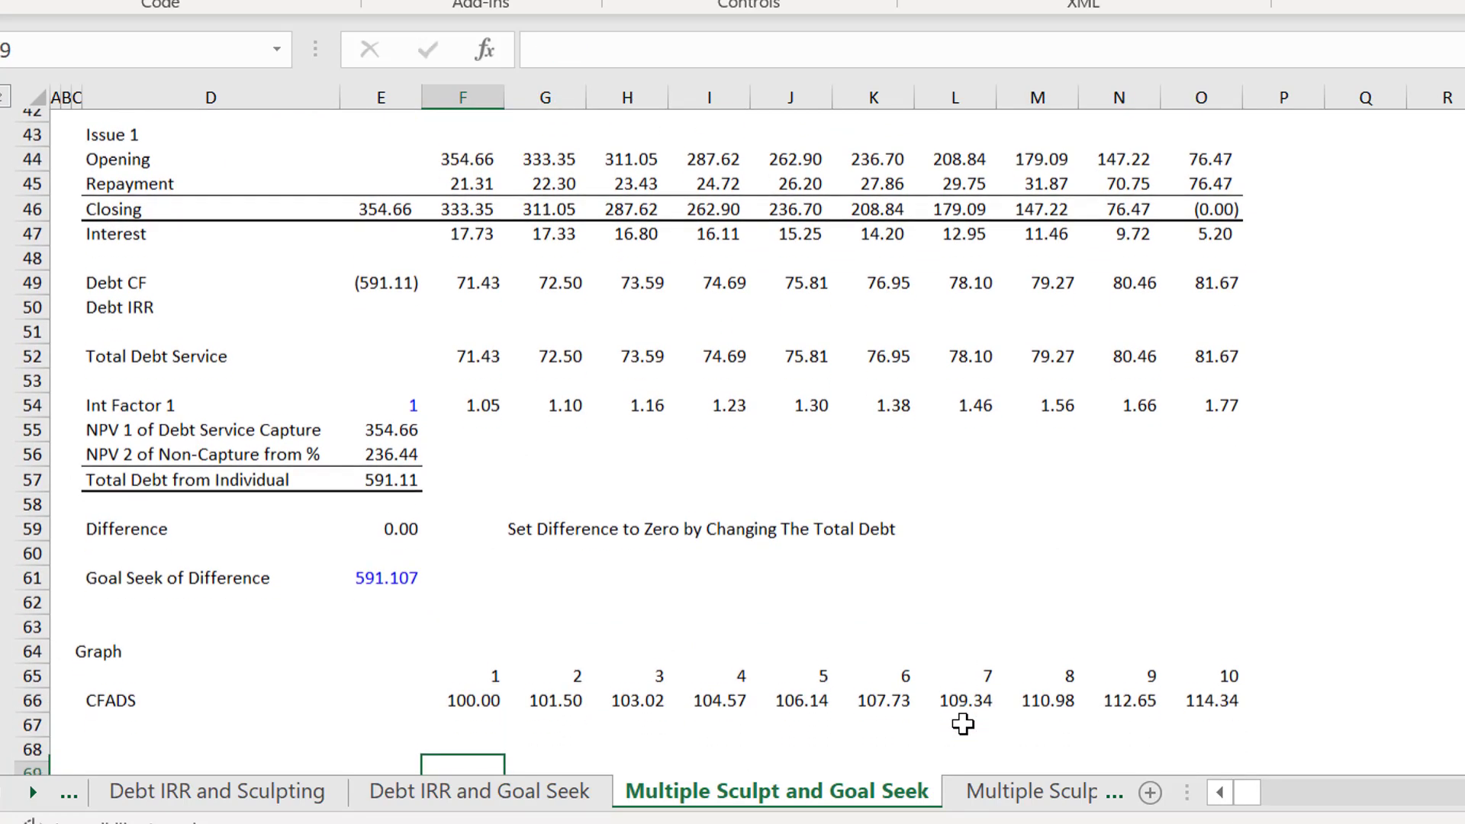
{"action": "key", "text": "Up"}
{"action": "key", "text": "Up"}
{"action": "key", "text": "Left"}
{"action": "key", "text": "Left"}
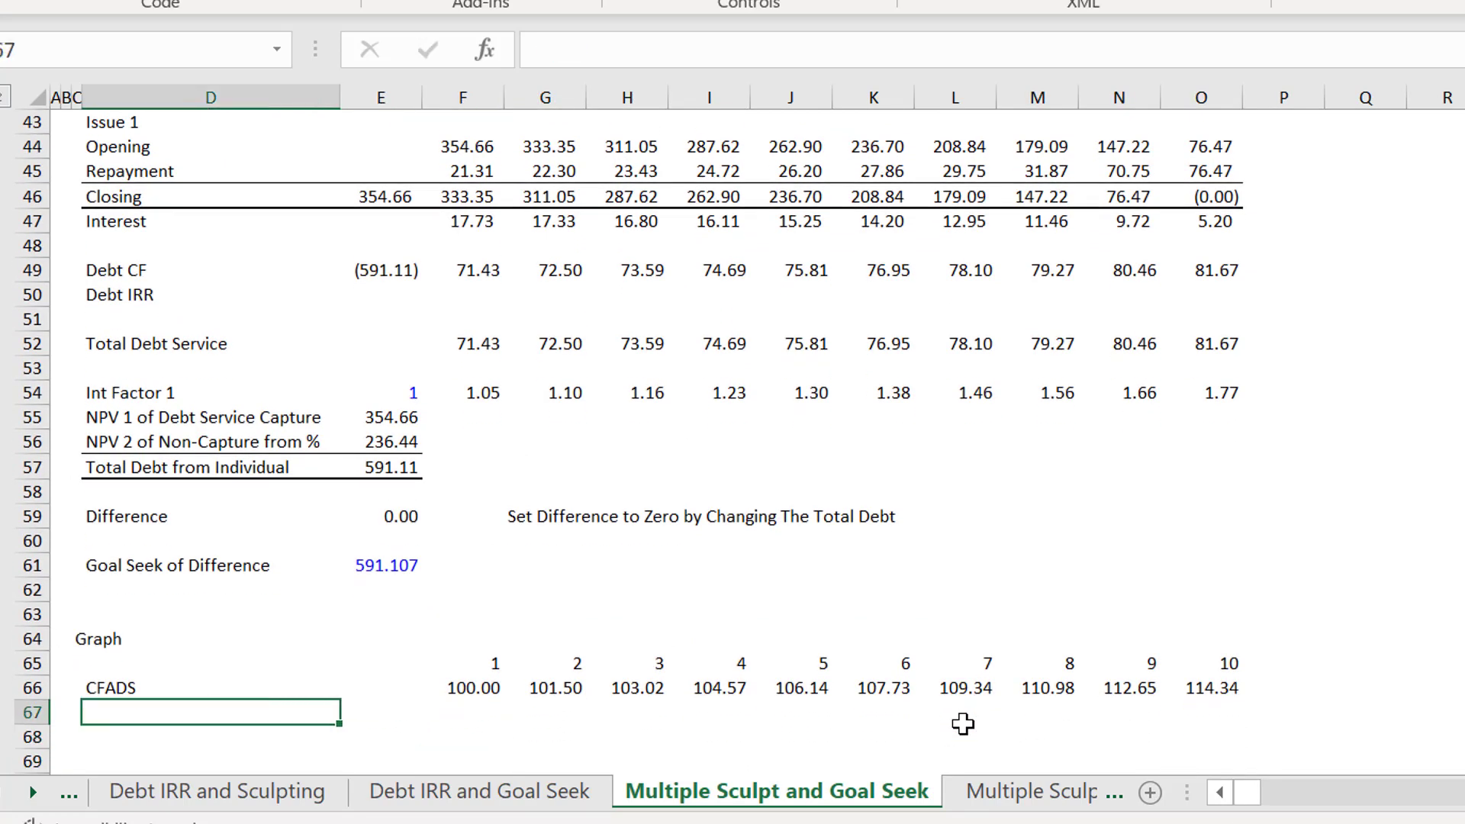
{"action": "type", "text": "Capture DS"}
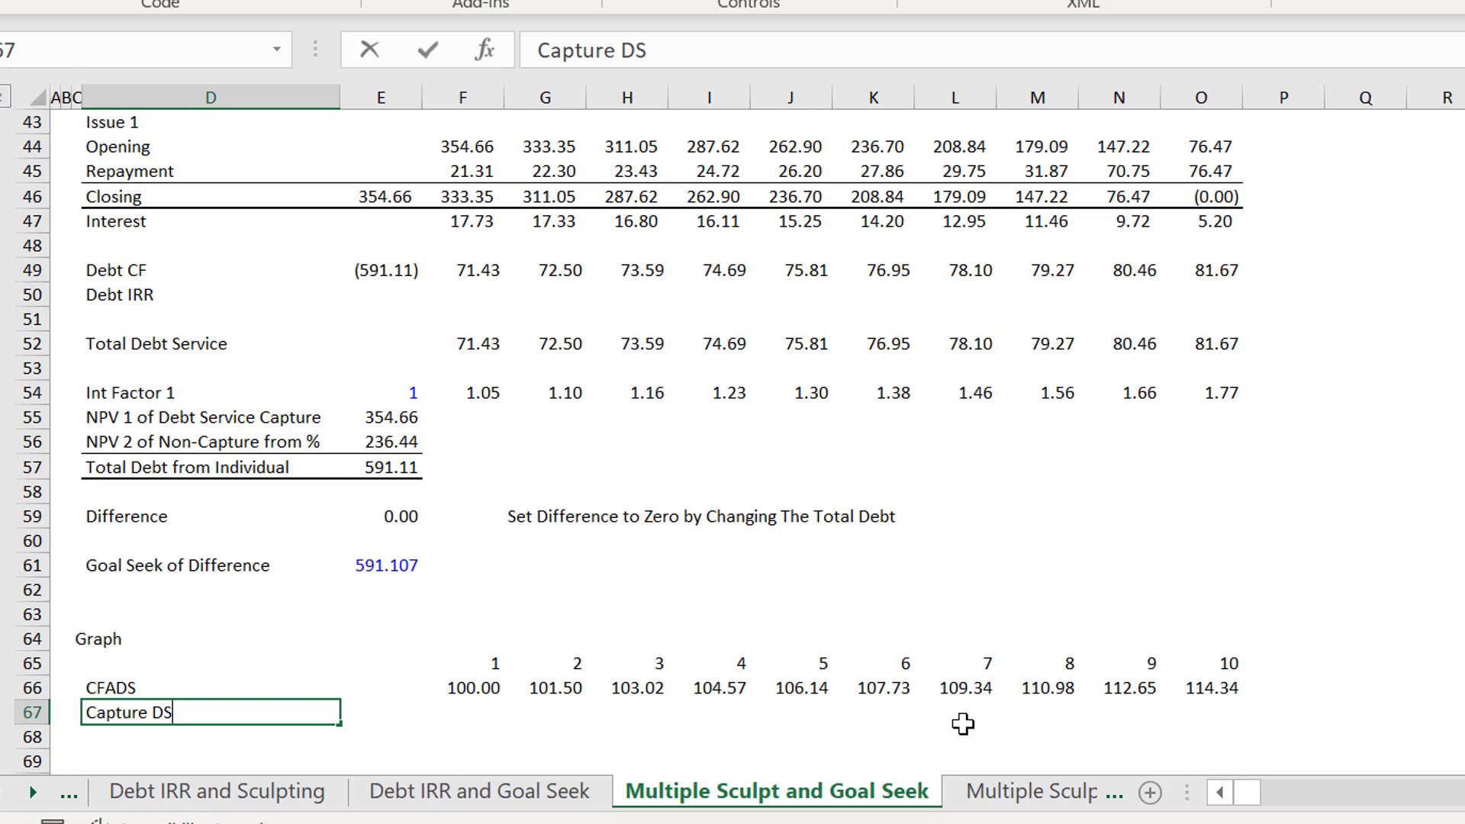
- Link F67 to the first sculpted debt service of the capture issue with =F41
{"action": "key", "text": "Right"}
{"action": "key", "text": "Right"}
{"action": "type", "text": "="}
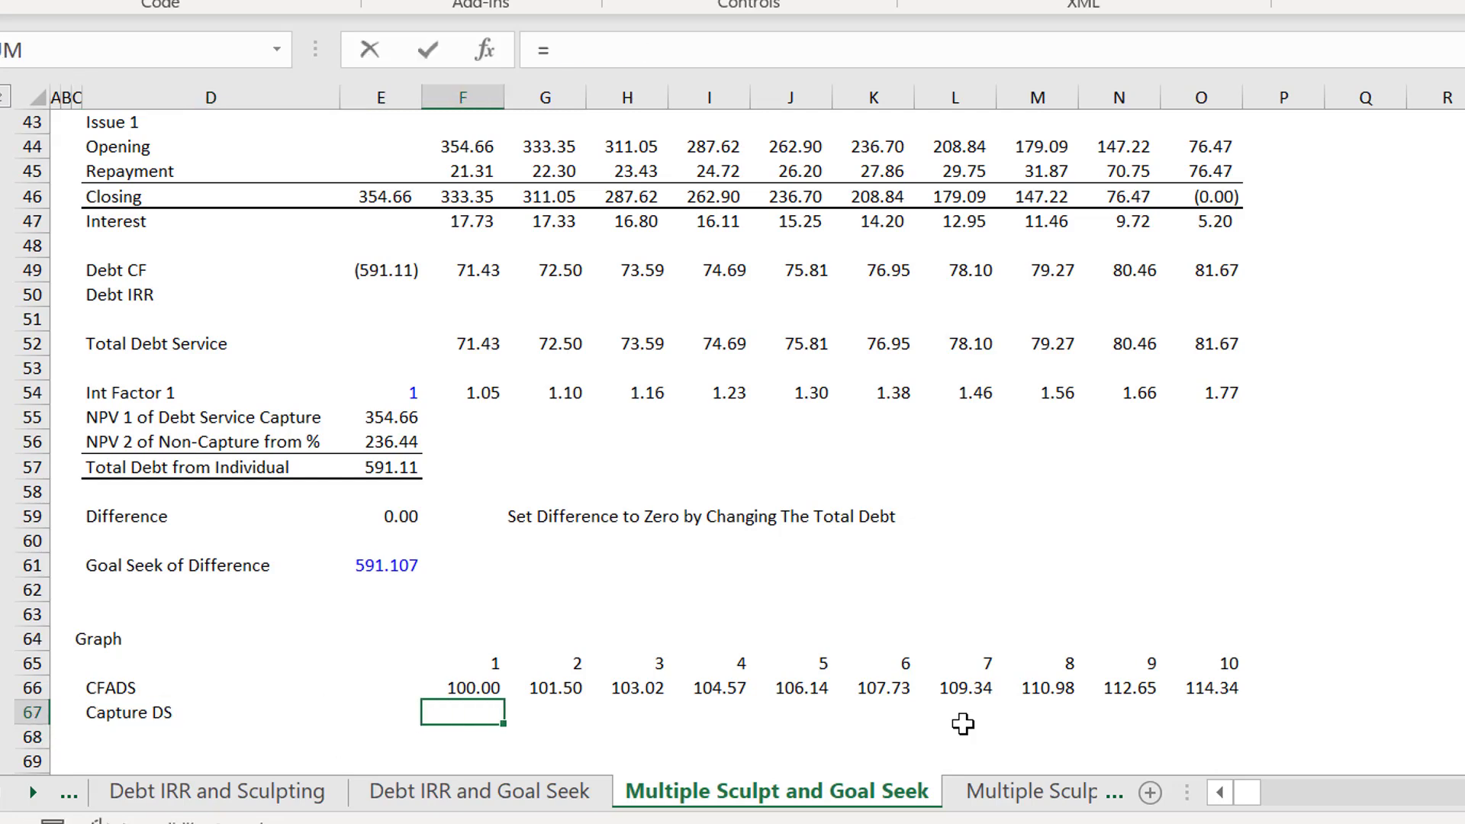
{"action": "key", "text": "Up"}
{"action": "key", "text": "Up"}
{"action": "key", "text": "Up"}
{"action": "key", "text": "Up"}
{"action": "key", "text": "Up"}
{"action": "key", "text": "Up"}
{"action": "key", "text": "Up"}
{"action": "key", "text": "Up"}
{"action": "key", "text": "Up"}
{"action": "key", "text": "Up"}
{"action": "key", "text": "Up"}
{"action": "key", "text": "Up"}
{"action": "key", "text": "Up"}
{"action": "key", "text": "Up"}
{"action": "key", "text": "Up"}
{"action": "key", "text": "Up"}
{"action": "key", "text": "Up"}
{"action": "key", "text": "Up"}
{"action": "key", "text": "Up"}
{"action": "key", "text": "Up"}
{"action": "key", "text": "Down"}
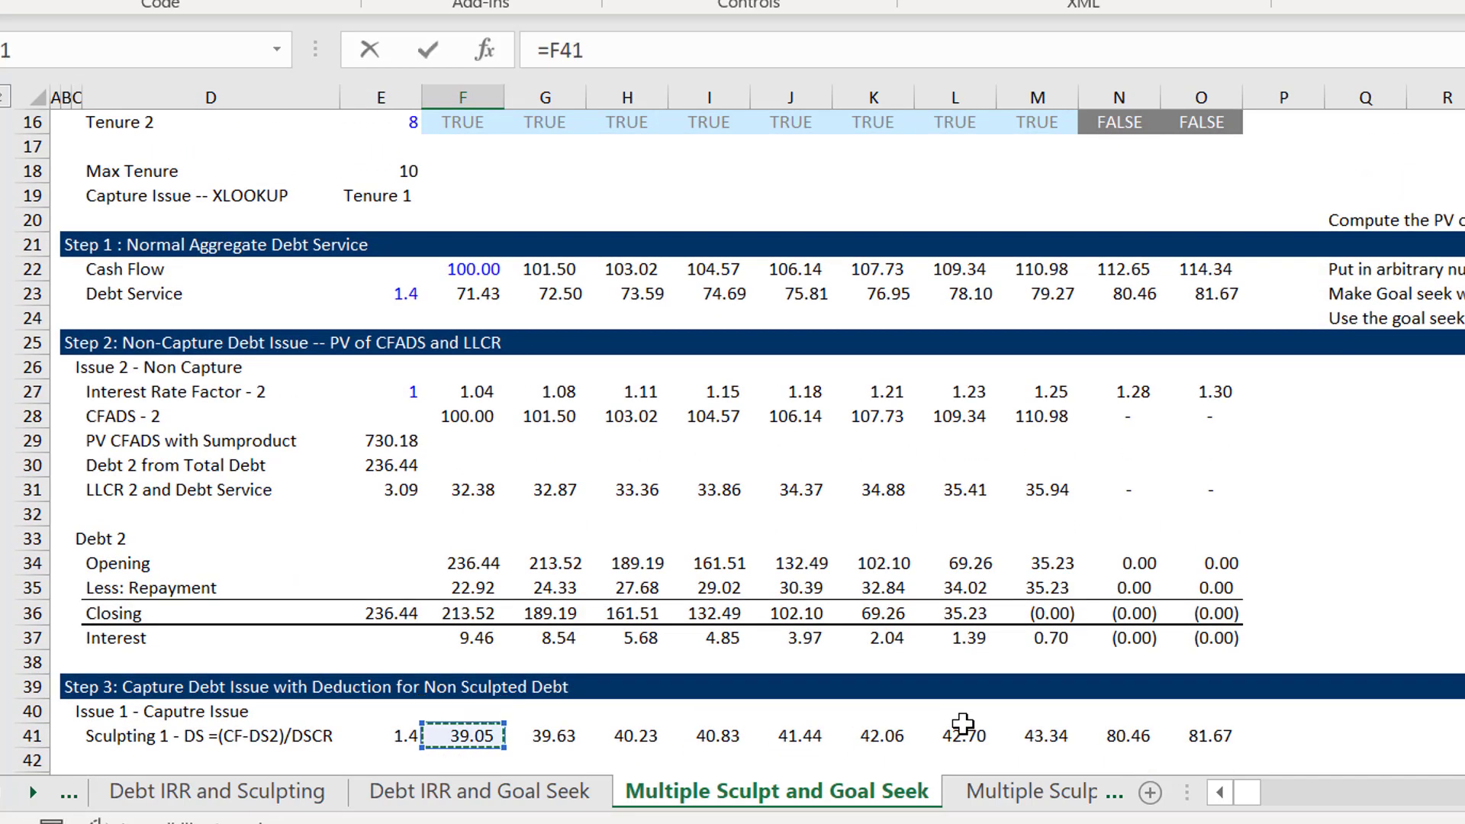
{"action": "key", "text": "Down"}
{"action": "key", "text": "Down"}
{"action": "key", "text": "Down"}
{"action": "key", "text": "Down"}
{"action": "key", "text": "Down"}
{"action": "key", "text": "Down"}
{"action": "key", "text": "Down"}
{"action": "key", "text": "Down"}
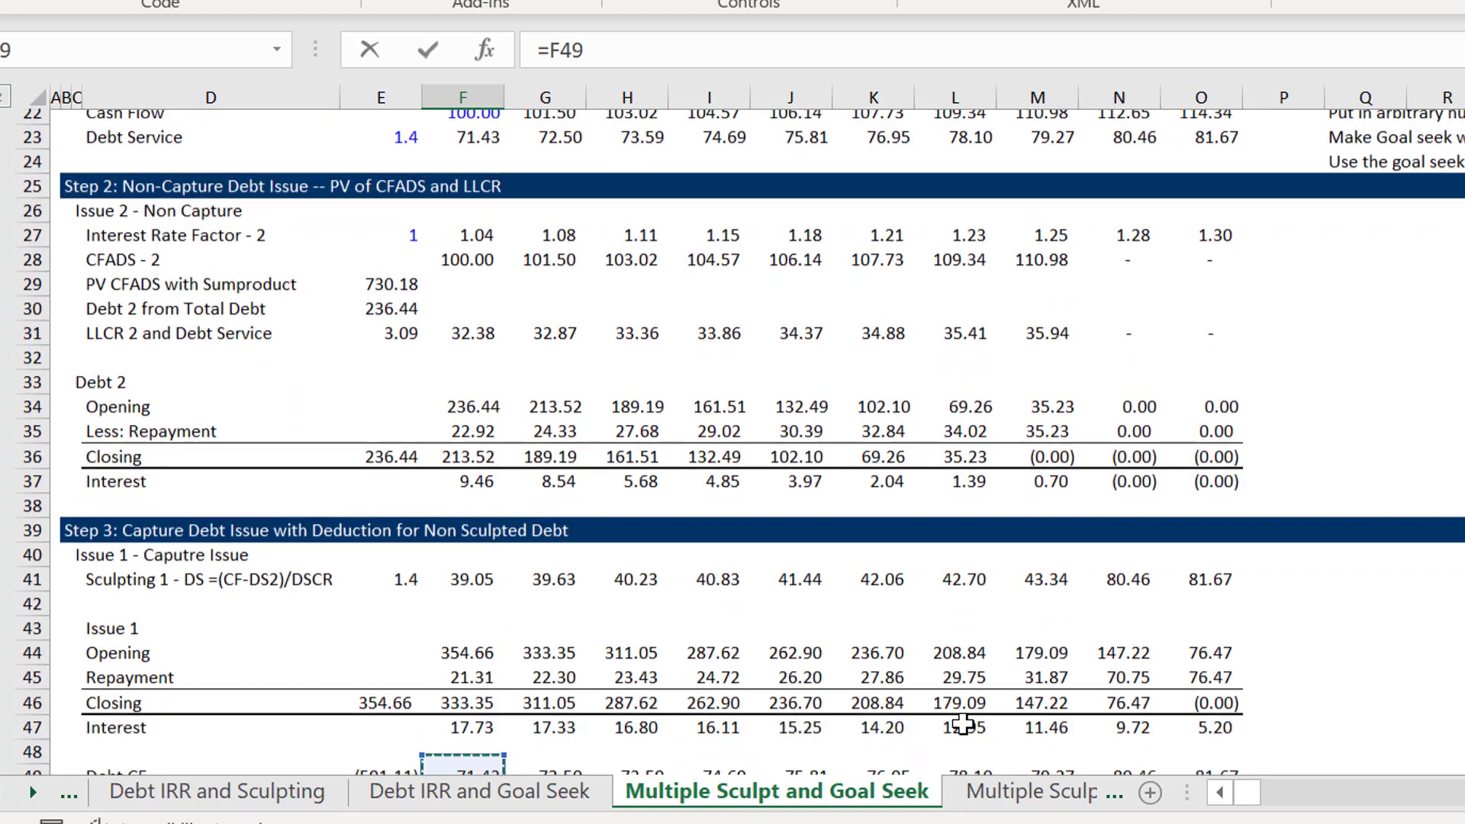
{"action": "key", "text": "Down"}
{"action": "key", "text": "Down"}
{"action": "key", "text": "Up"}
{"action": "key", "text": "Up"}
{"action": "key", "text": "Up"}
{"action": "key", "text": "Up"}
{"action": "key", "text": "Up"}
{"action": "key", "text": "Up"}
{"action": "key", "text": "Up"}
{"action": "key", "text": "Up"}
{"action": "key", "text": "Up"}
{"action": "key", "text": "Up"}
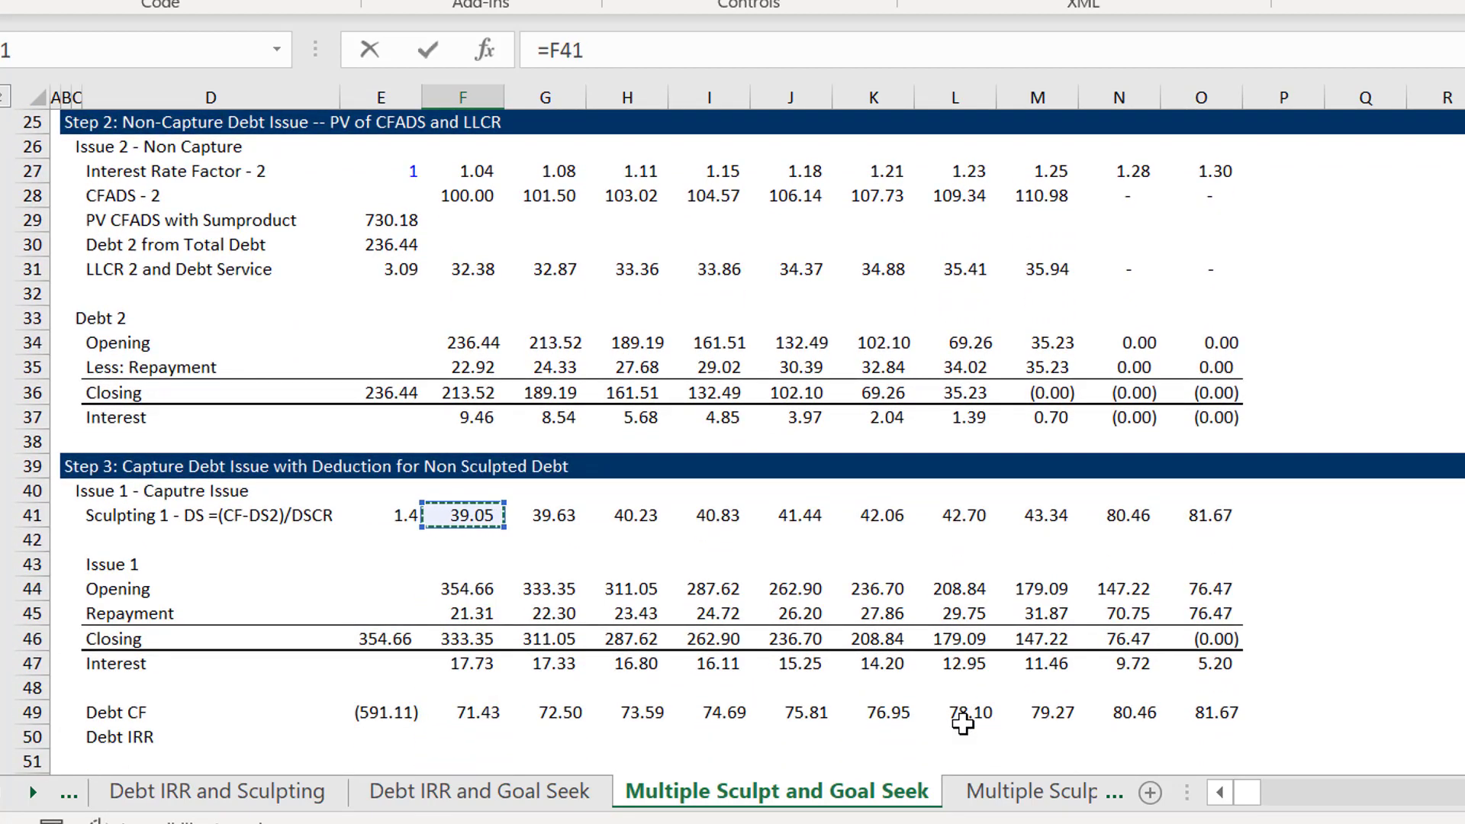
{"action": "key", "text": "ctrl+Return"}
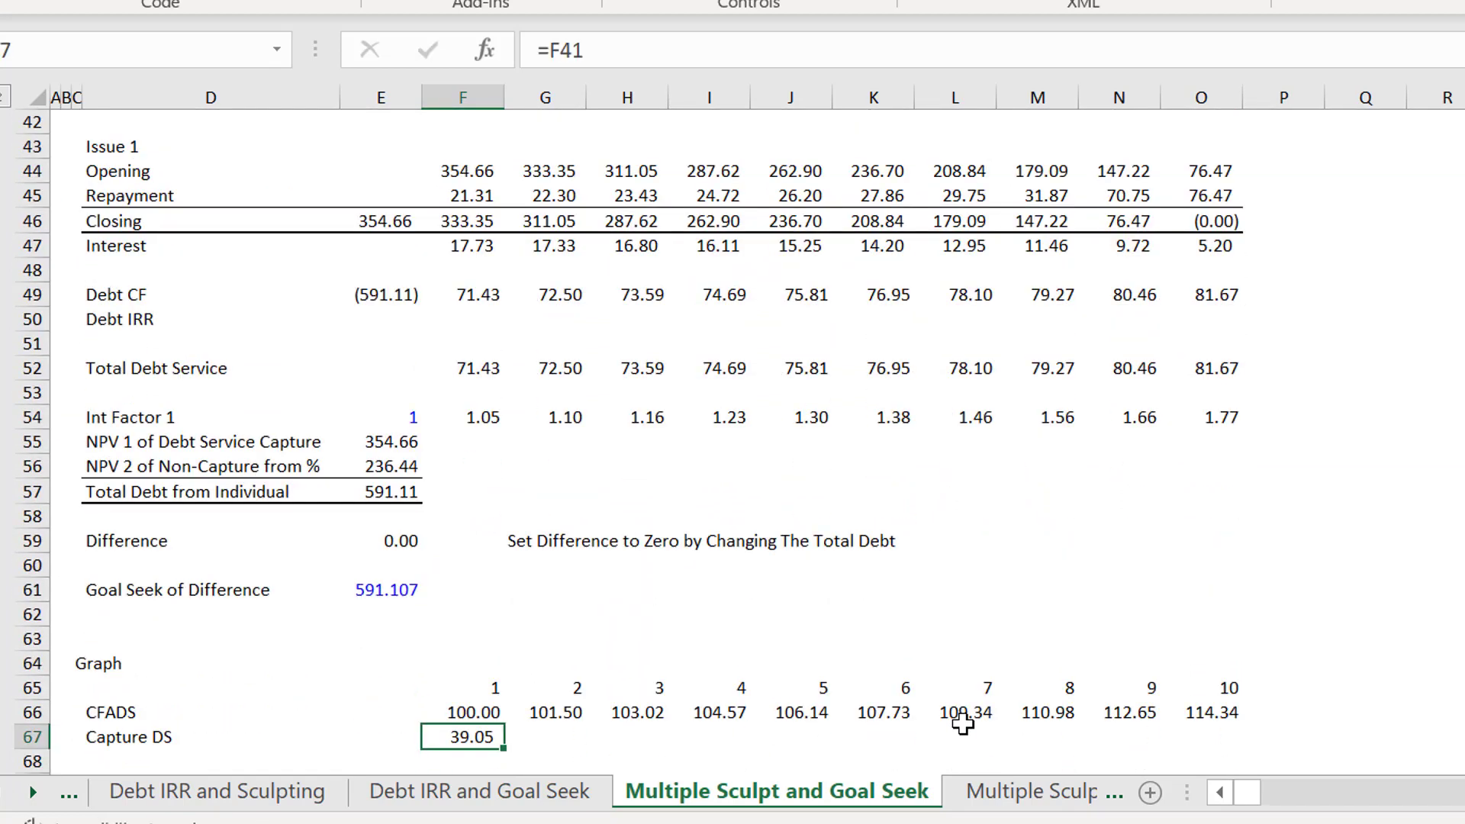
- Fill the Capture DS formula from F67 across to O67
{"action": "key", "text": "shift+Right"}
{"action": "key", "text": "shift+Right"}
{"action": "key", "text": "shift+Right"}
{"action": "key", "text": "shift+Right"}
{"action": "key", "text": "shift+Right"}
{"action": "key", "text": "shift+Right"}
{"action": "key", "text": "shift+Right"}
{"action": "key", "text": "shift+Right"}
{"action": "key", "text": "shift+Right"}
{"action": "key", "text": "ctrl+r"}
- Label the row below Capture DS as Other DS in cell D68
{"action": "key", "text": "Down"}
{"action": "key", "text": "Left"}
{"action": "key", "text": "Left"}
{"action": "key", "text": "Left"}
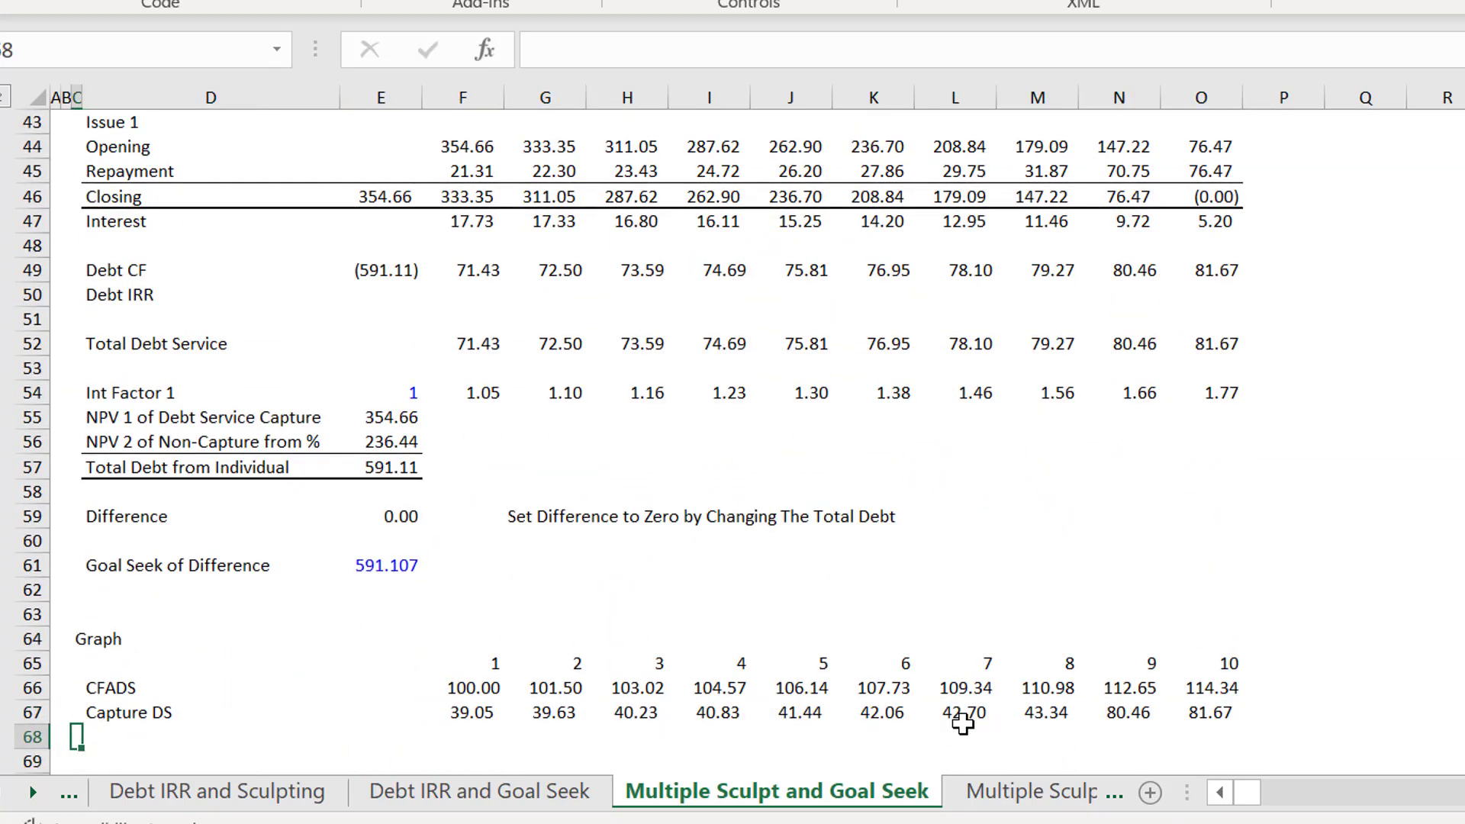
{"action": "key", "text": "Right"}
{"action": "type", "text": "O"}
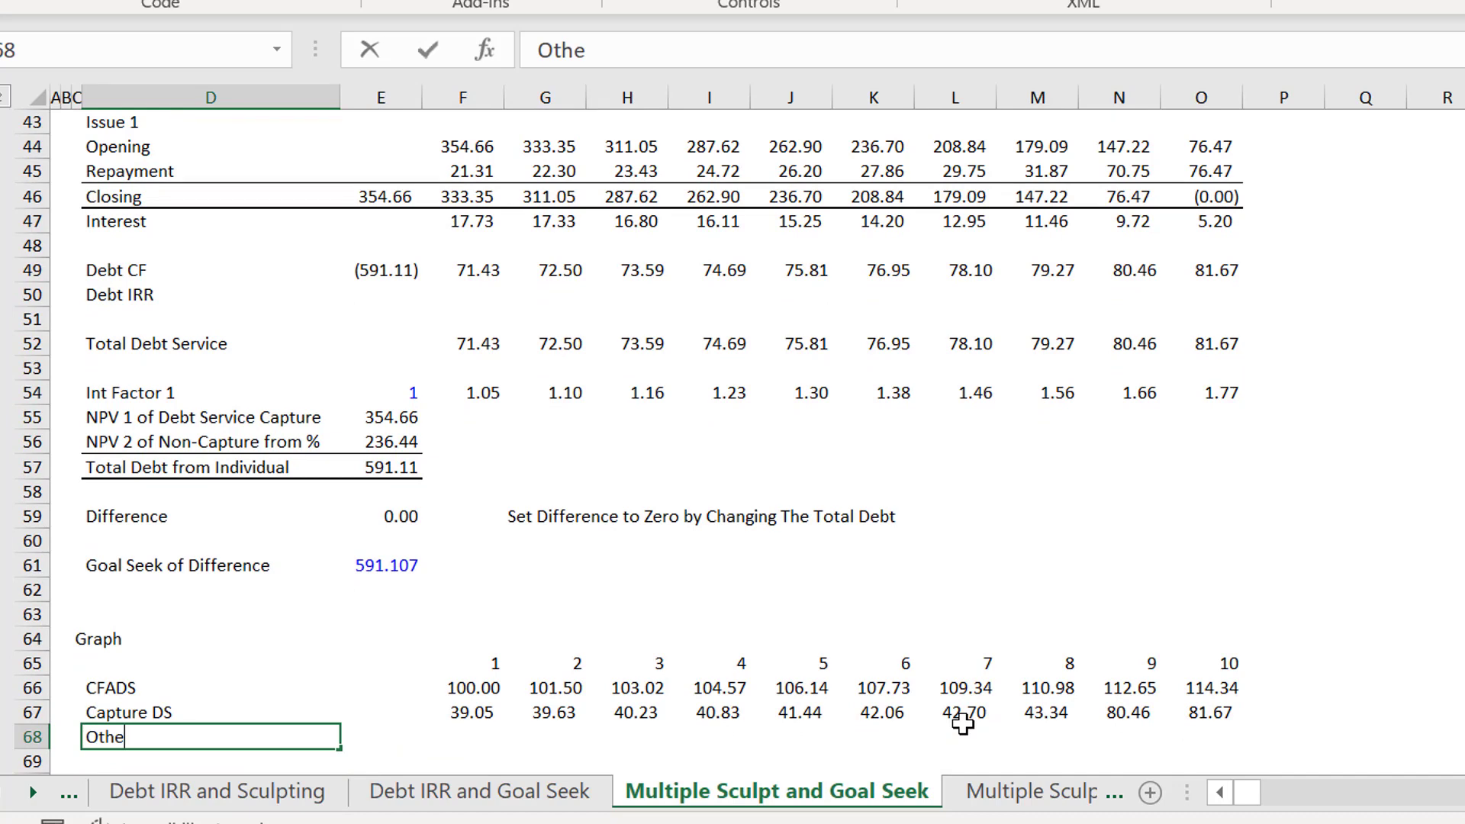
{"action": "type", "text": "ther DS"}
- Link F68 to the first non-capture debt service in the LLCR 2 row with =F31
{"action": "key", "text": "Right"}
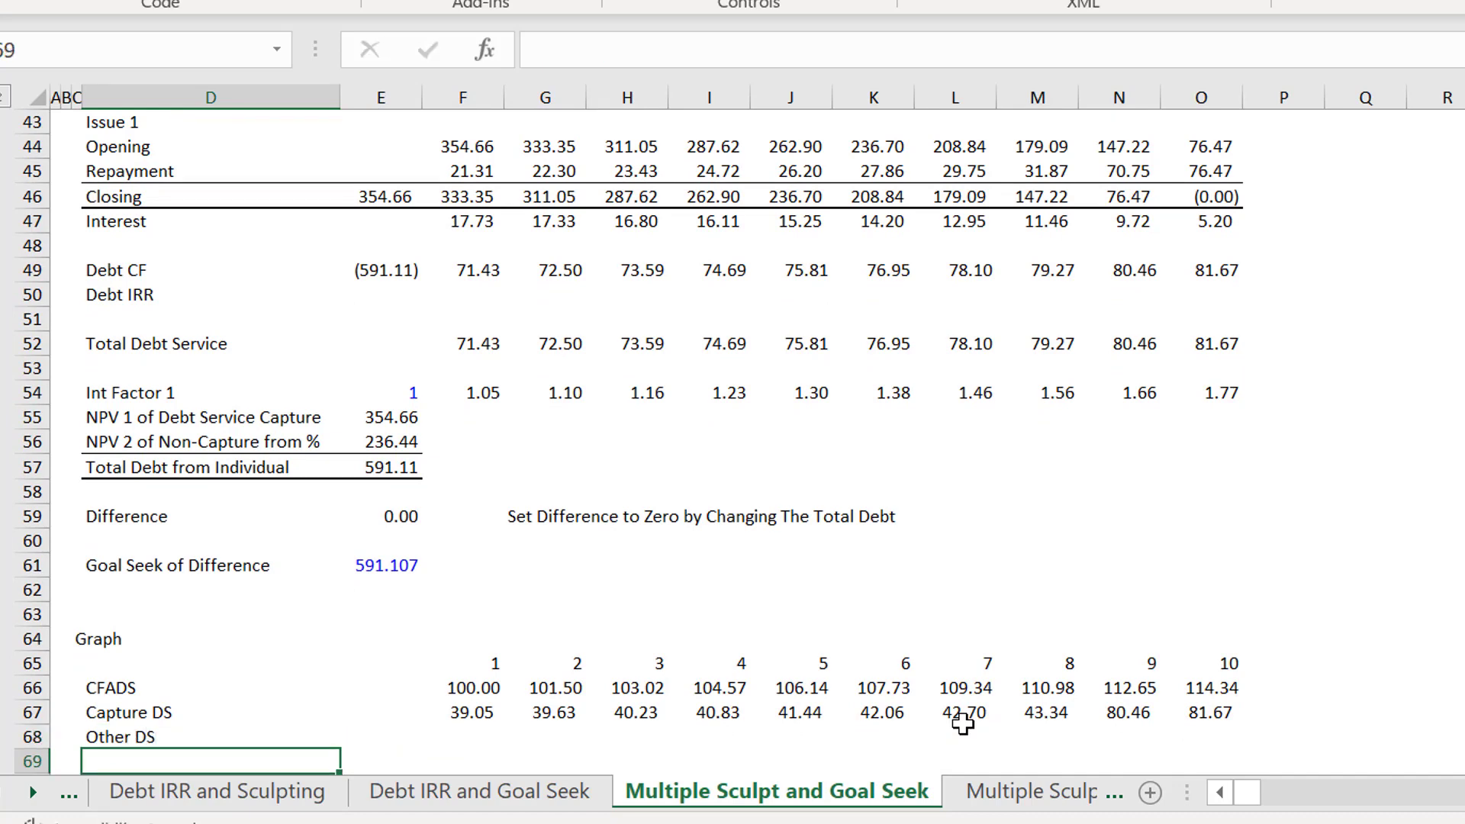
{"action": "type", "text": "="}
{"action": "key", "text": "Right"}
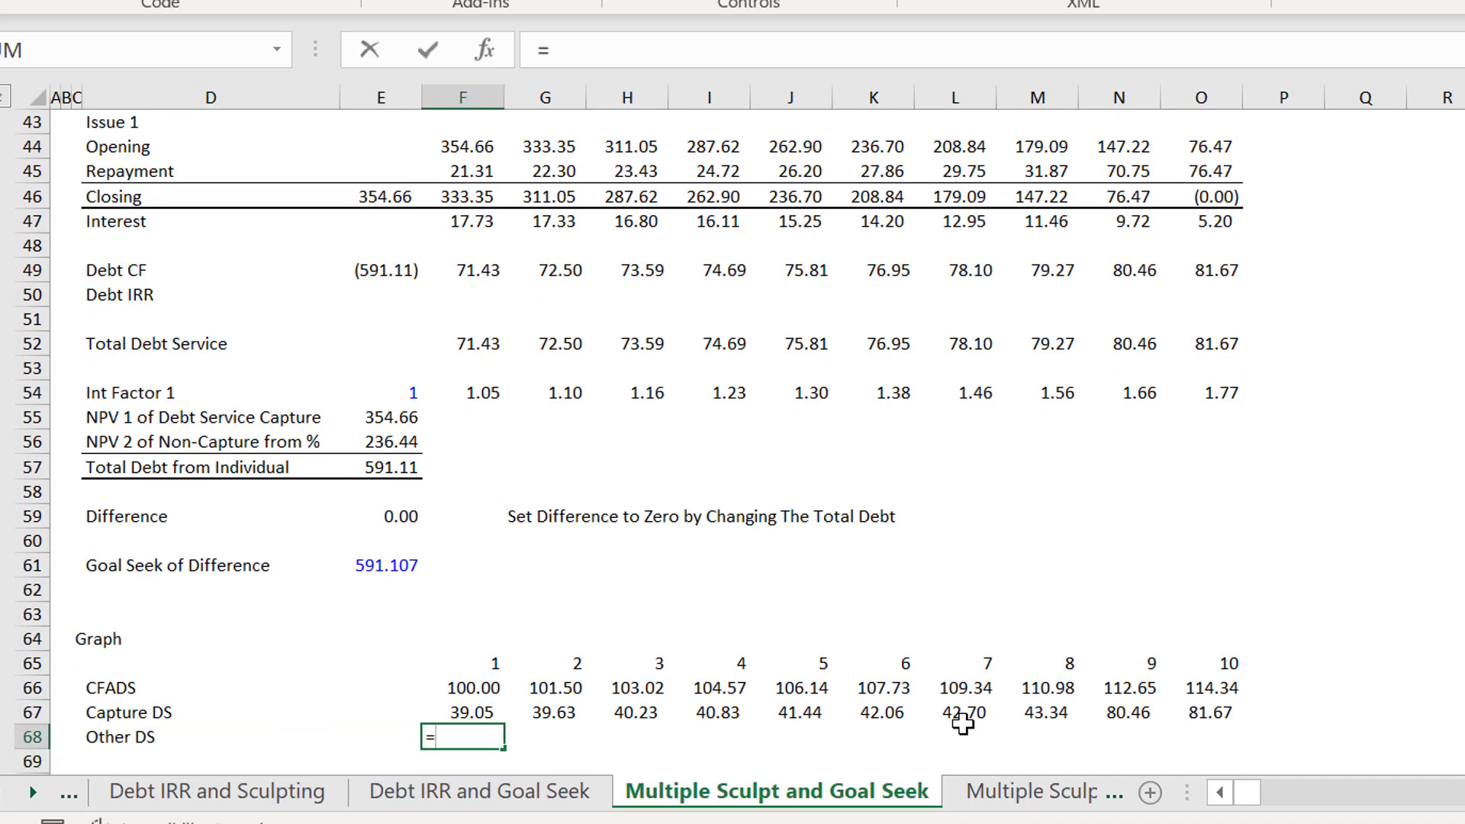
{"action": "key", "text": "Page_Up"}
{"action": "key", "text": "Down"}
{"action": "key", "text": "Down"}
{"action": "key", "text": "Down"}
{"action": "key", "text": "Down"}
{"action": "key", "text": "Down"}
{"action": "key", "text": "Down"}
{"action": "key", "text": "Down"}
{"action": "key", "text": "Down"}
{"action": "key", "text": "Down"}
{"action": "key", "text": "Down"}
{"action": "key", "text": "Down"}
{"action": "key", "text": "Down"}
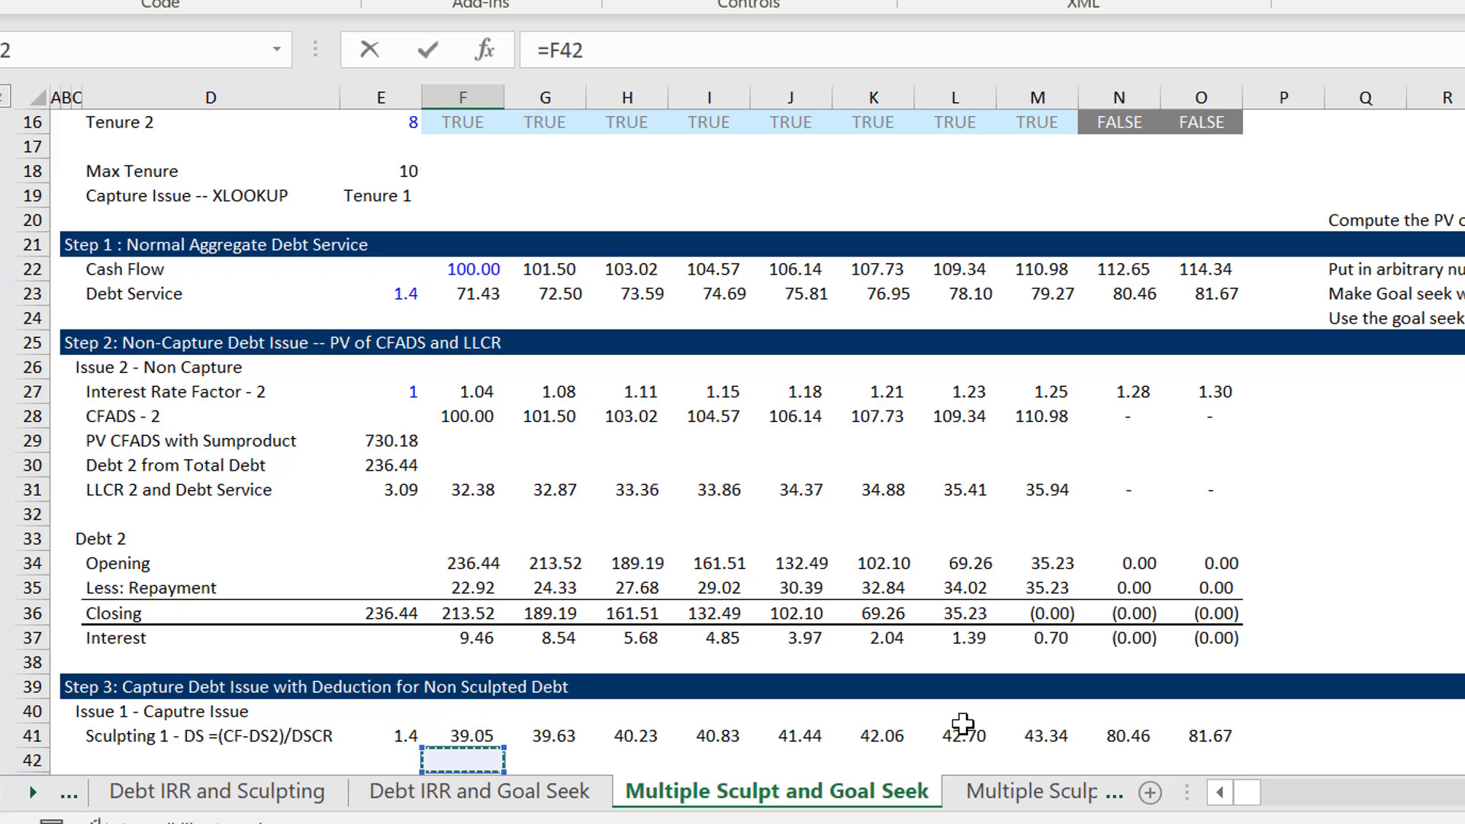
{"action": "key", "text": "Up"}
{"action": "key", "text": "Up"}
{"action": "key", "text": "Up"}
{"action": "key", "text": "Up"}
{"action": "key", "text": "Up"}
{"action": "key", "text": "Up"}
{"action": "key", "text": "Up"}
{"action": "key", "text": "Up"}
{"action": "key", "text": "Up"}
{"action": "key", "text": "Up"}
{"action": "key", "text": "Up"}
{"action": "key", "text": "Up"}
{"action": "key", "text": "Up"}
{"action": "key", "text": "Up"}
{"action": "key", "text": "Up"}
{"action": "key", "text": "Up"}
{"action": "key", "text": "Up"}
{"action": "key", "text": "Up"}
{"action": "key", "text": "Up"}
{"action": "key", "text": "Up"}
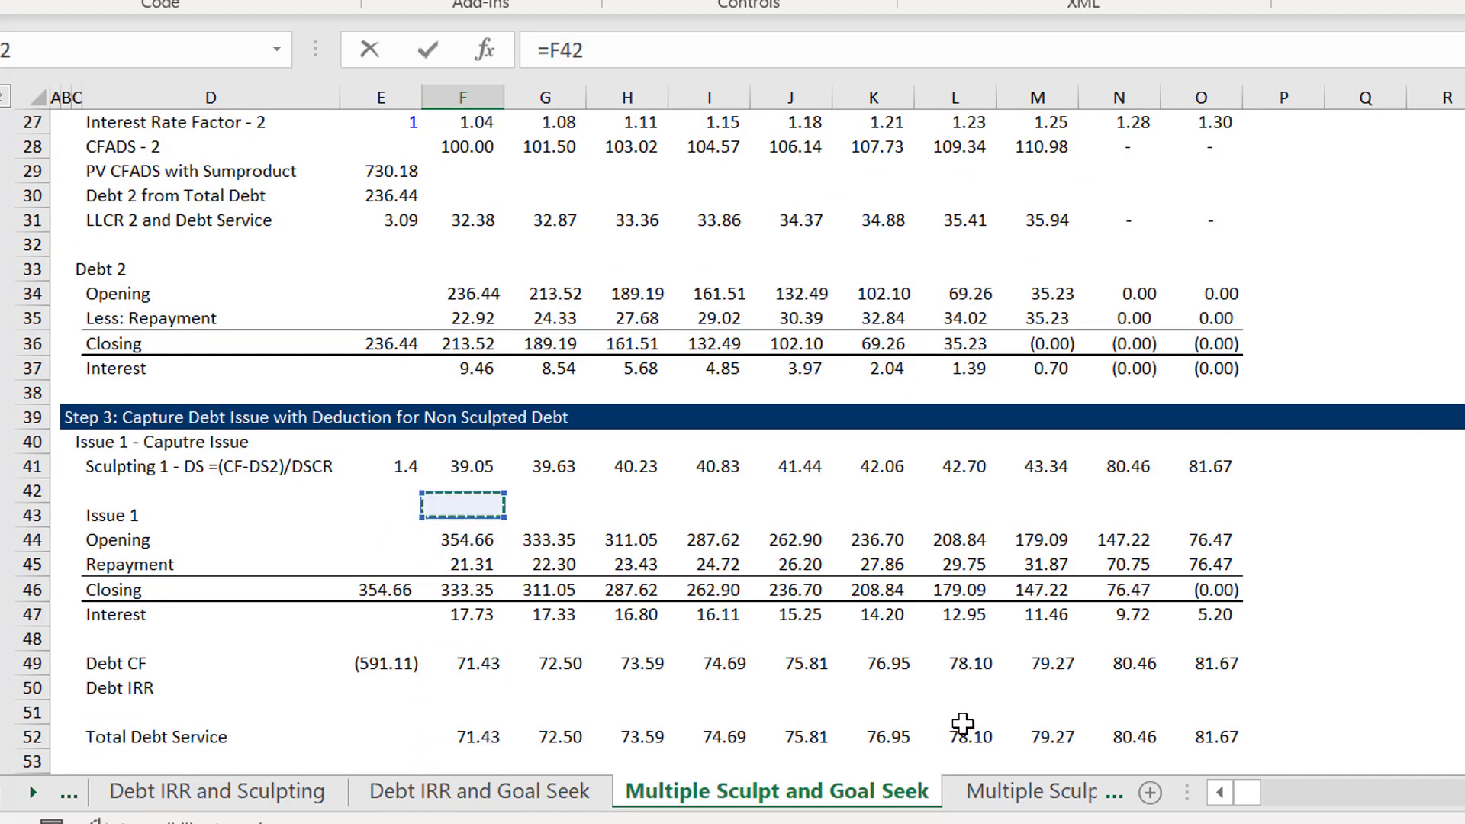
{"action": "key", "text": "Down"}
{"action": "key", "text": "Down"}
{"action": "key", "text": "Down"}
{"action": "key", "text": "Down"}
{"action": "key", "text": "Down"}
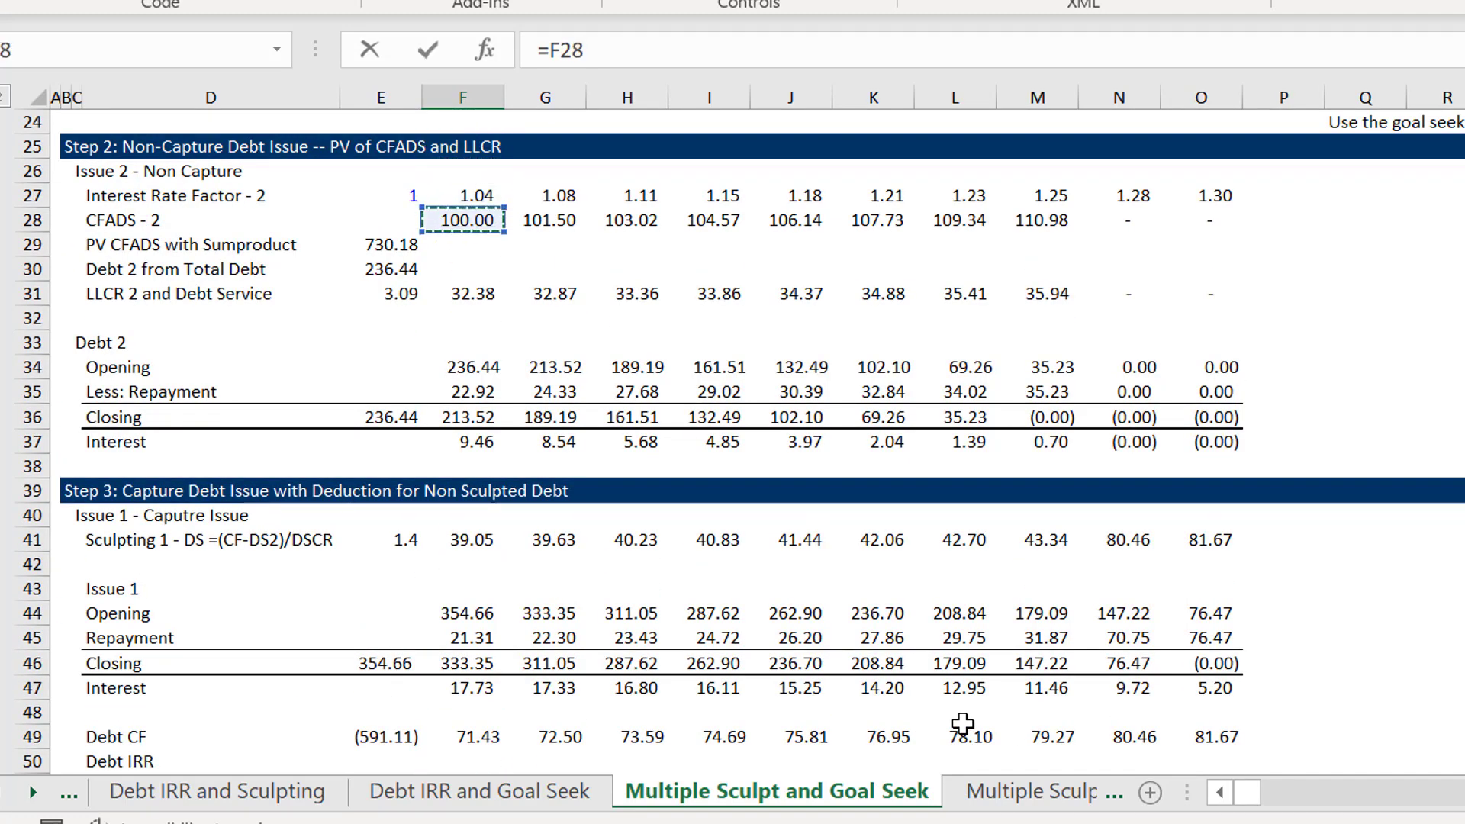
{"action": "key", "text": "Up"}
{"action": "key", "text": "Down"}
{"action": "key", "text": "Down"}
{"action": "key", "text": "Down"}
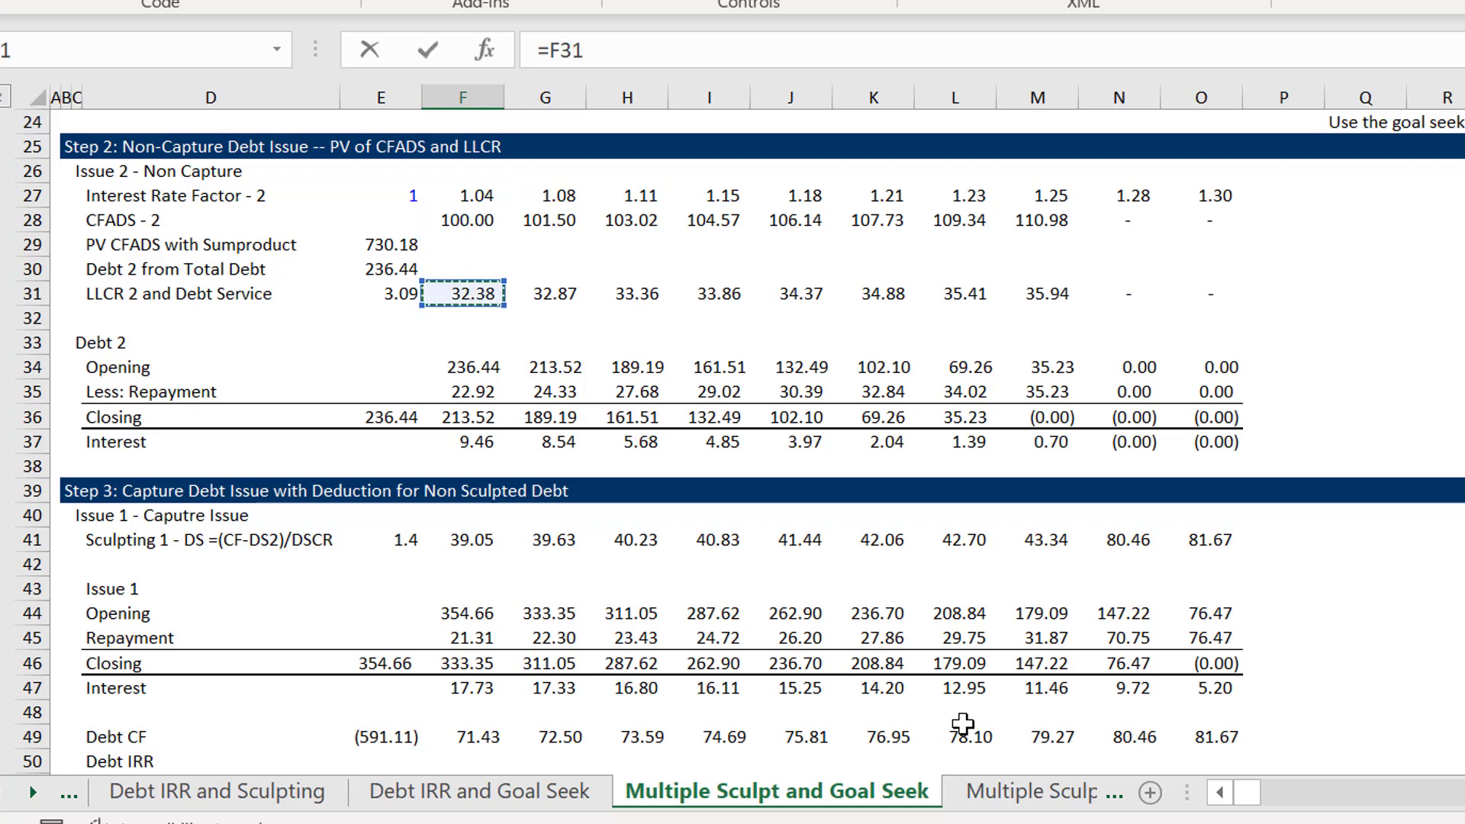
{"action": "key", "text": "Return"}
- Fill the Other DS formula from F68 across to O68
{"action": "key", "text": "Up"}
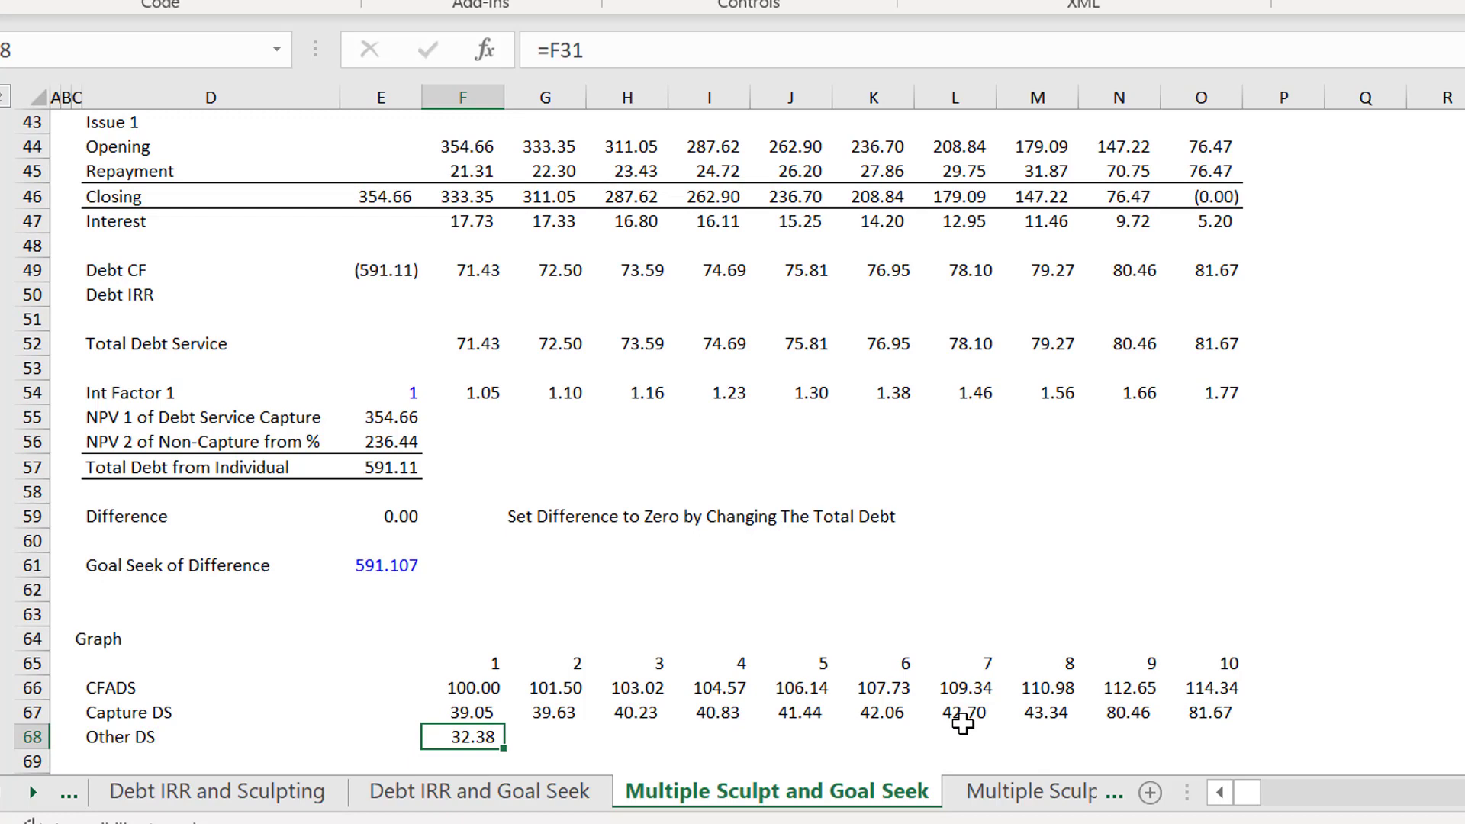
{"action": "key", "text": "shift+Right"}
{"action": "key", "text": "shift+Right"}
{"action": "key", "text": "shift+Right"}
{"action": "key", "text": "shift+Right"}
{"action": "key", "text": "shift+Right"}
{"action": "key", "text": "shift+Right"}
{"action": "key", "text": "shift+Right"}
{"action": "key", "text": "shift+Right"}
{"action": "key", "text": "shift+Right"}
{"action": "key", "text": "ctrl+r"}
- Insert a default column chart from the graph data in D65:O68
{"action": "key", "text": "Left"}
{"action": "key", "text": "Left"}
{"action": "key", "text": "Up"}
{"action": "key", "text": "Up"}
{"action": "key", "text": "Up"}
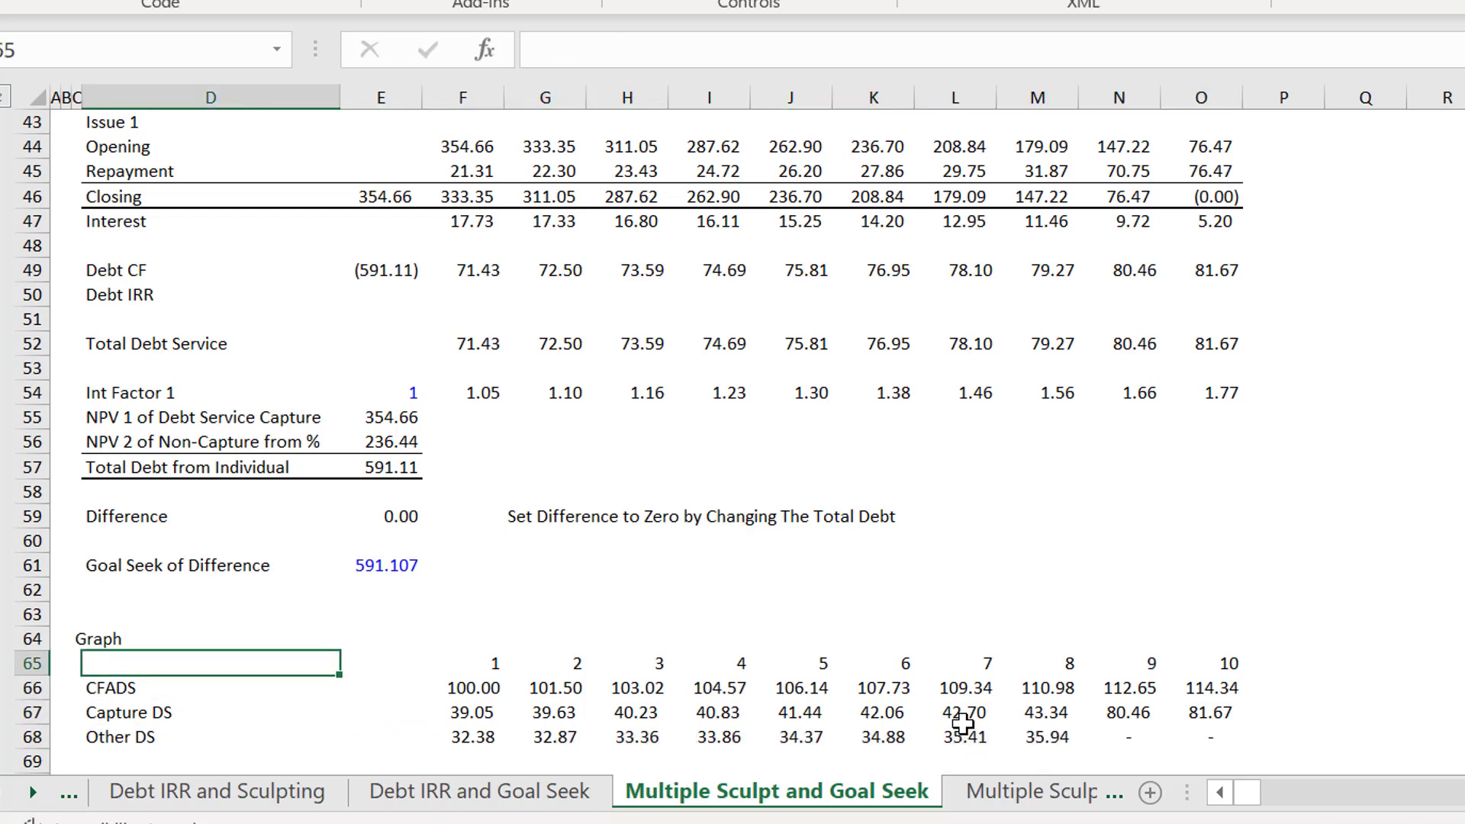
{"action": "key", "text": "shift+Down"}
{"action": "key", "text": "shift+Down"}
{"action": "key", "text": "shift+Down"}
{"action": "key", "text": "shift+Right"}
{"action": "key", "text": "shift+Right"}
{"action": "key", "text": "ctrl+shift+Right"}
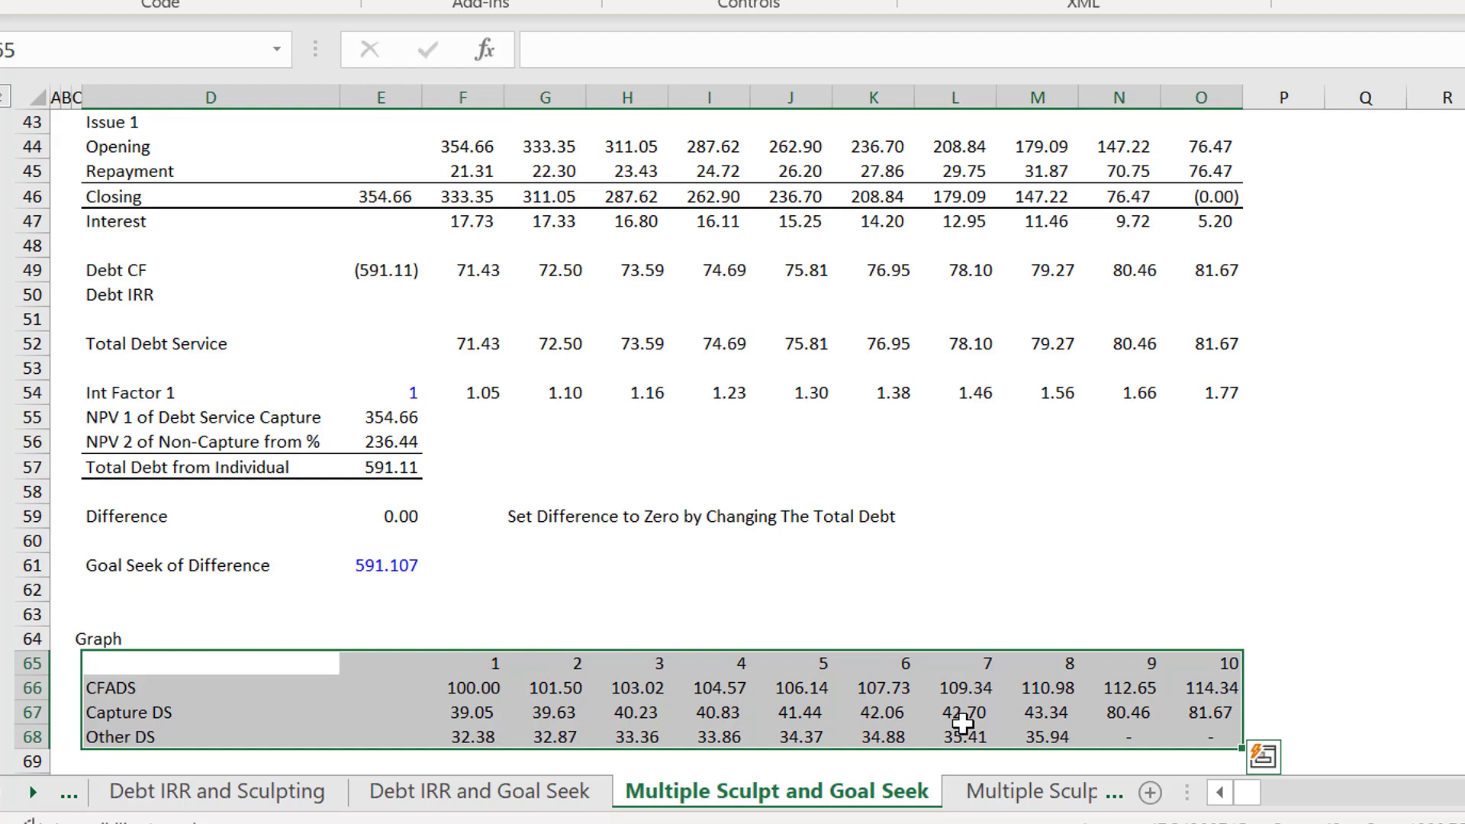
{"action": "key", "text": "alt+F1"}
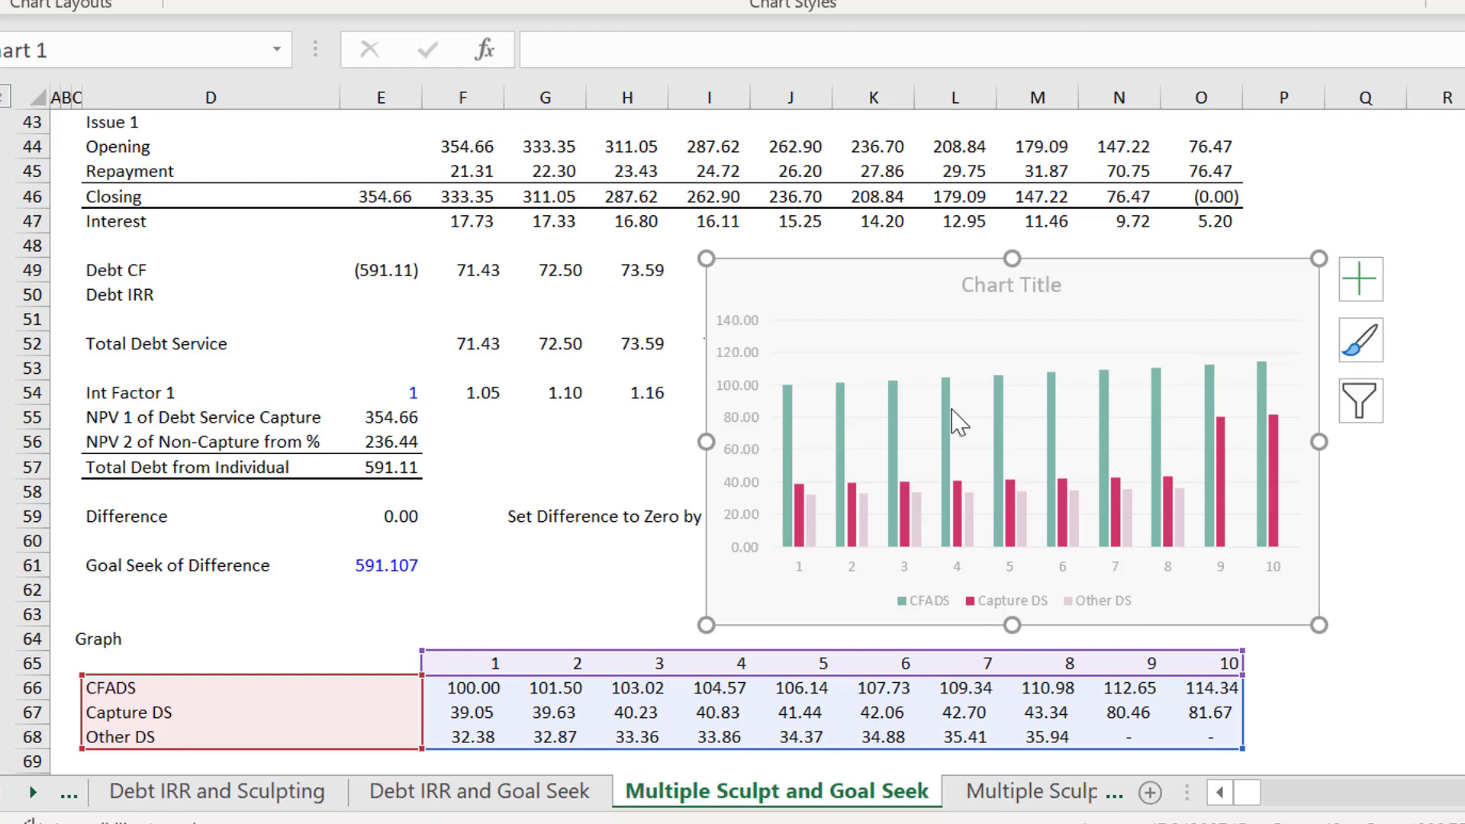
- Change the chart type of the whole CFADS and debt service chart to a standard Area chart
{"action": "right_click", "coordinate": [890, 307]}
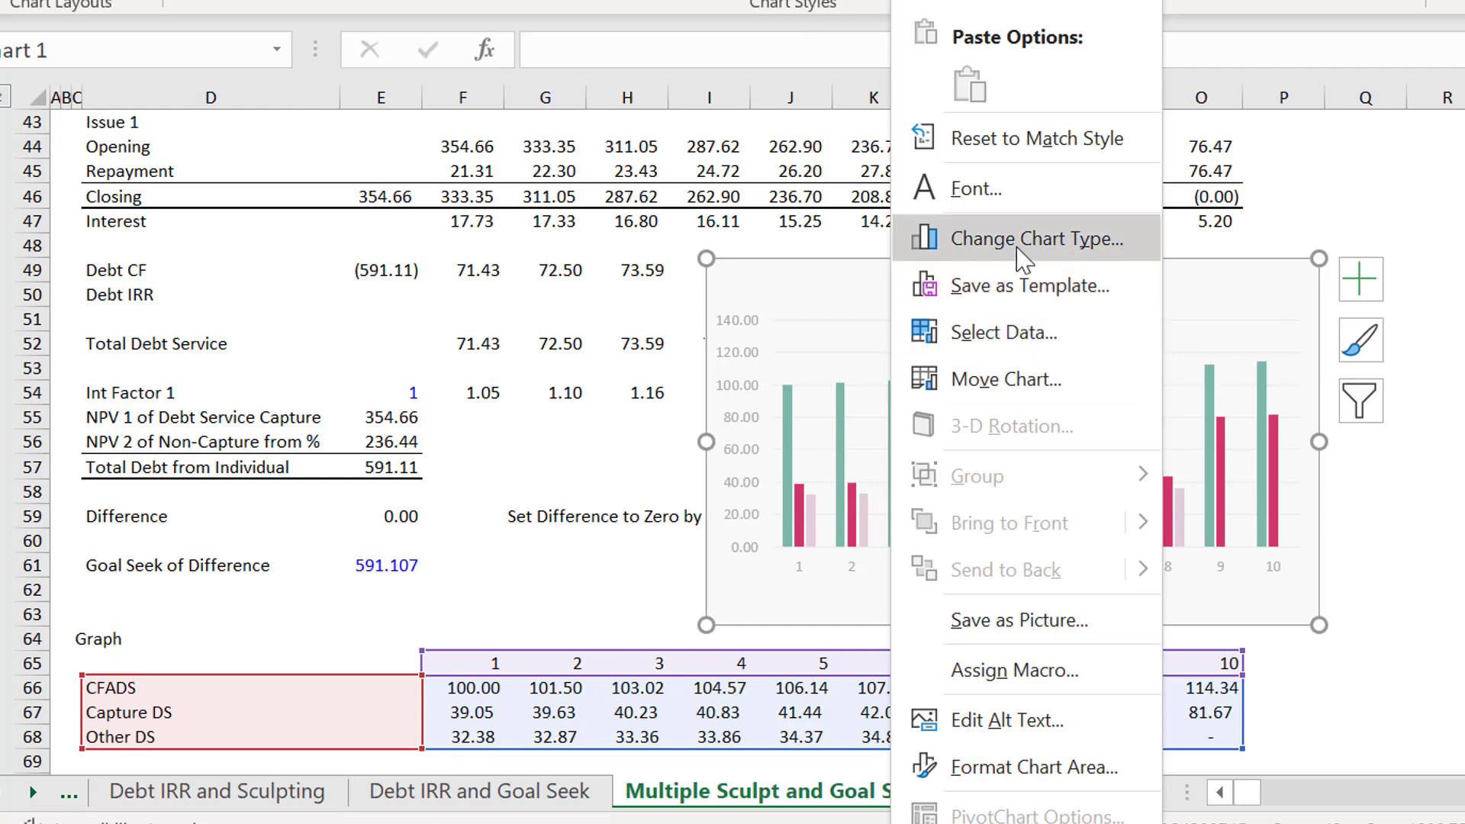
{"action": "left_click", "coordinate": [1020, 254]}
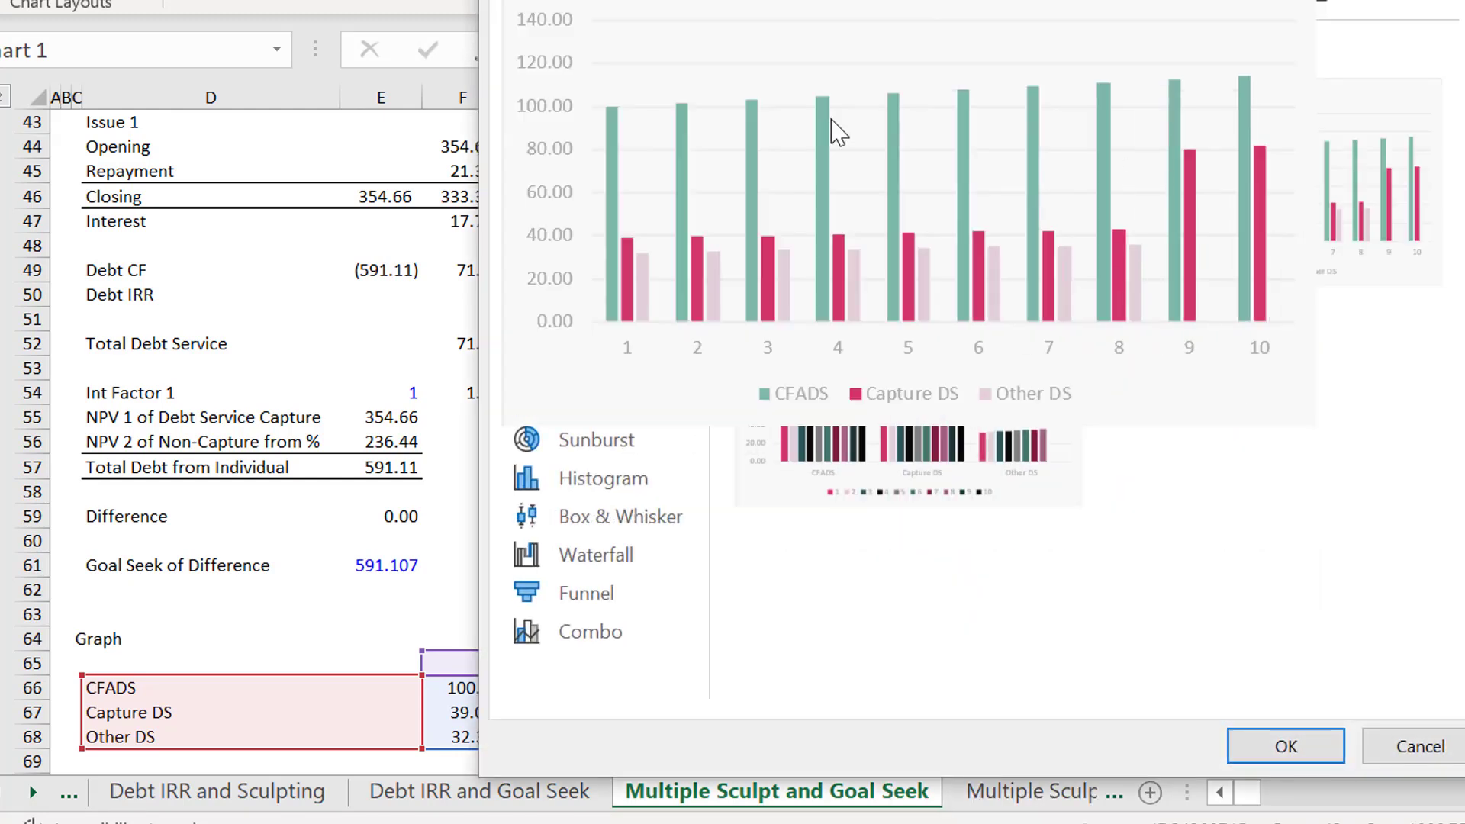
{"action": "left_click", "coordinate": [574, 177]}
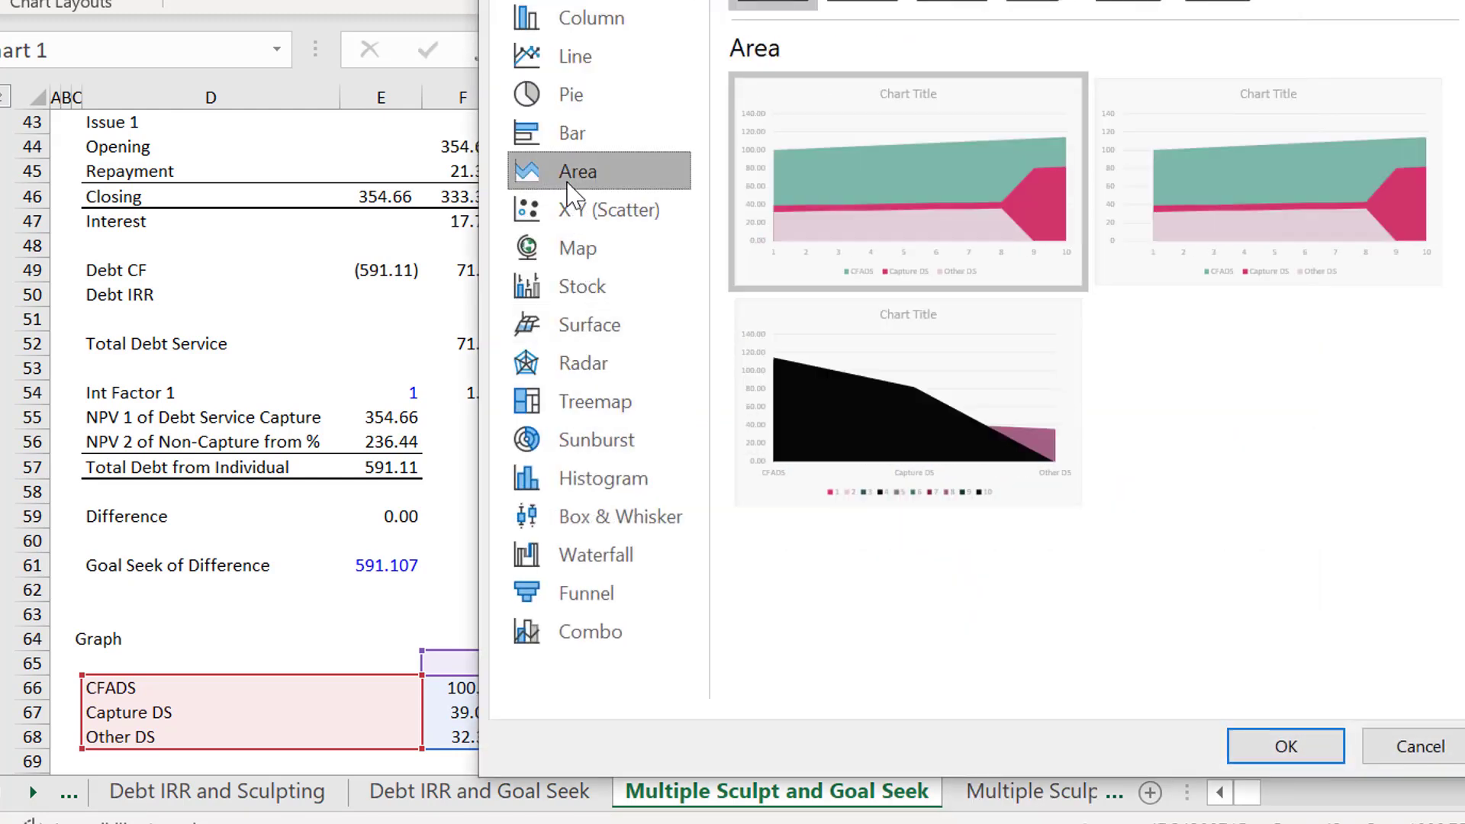
{"action": "left_click", "coordinate": [1278, 733]}
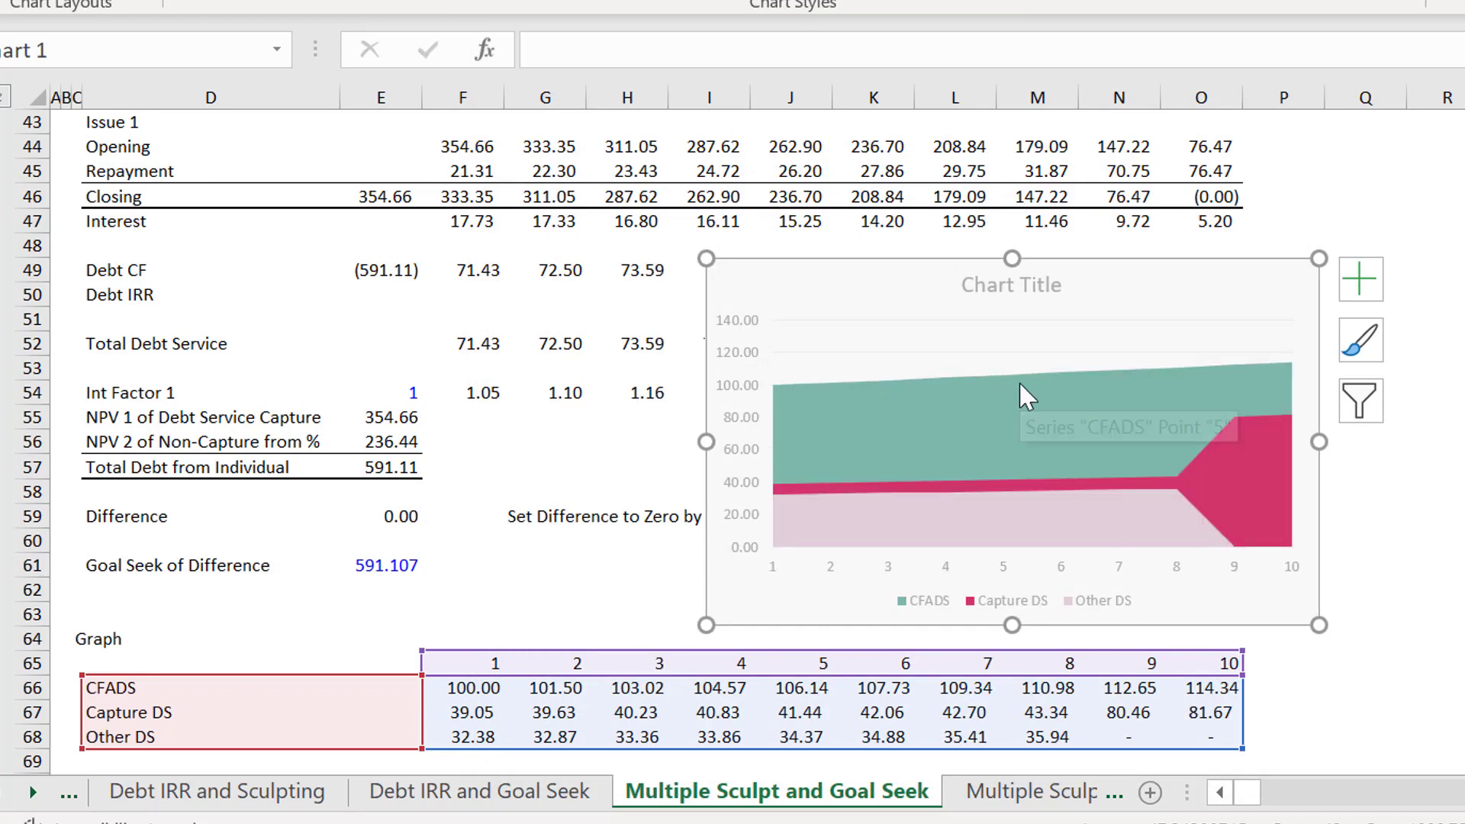
- Set the CFADS series to the Line type in the chart's custom combination
{"action": "right_click", "coordinate": [1024, 394]}
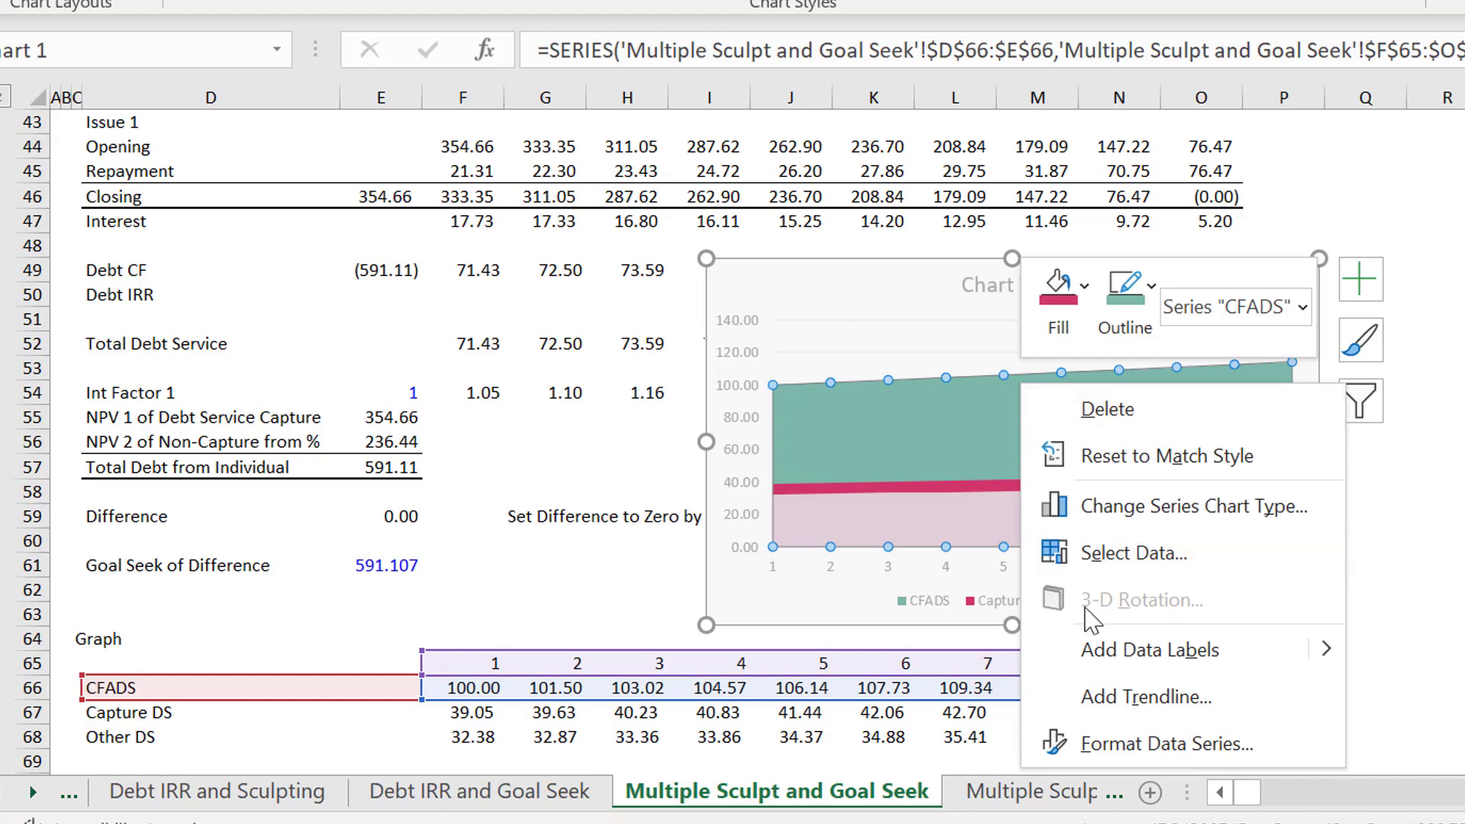
{"action": "left_click", "coordinate": [1175, 508]}
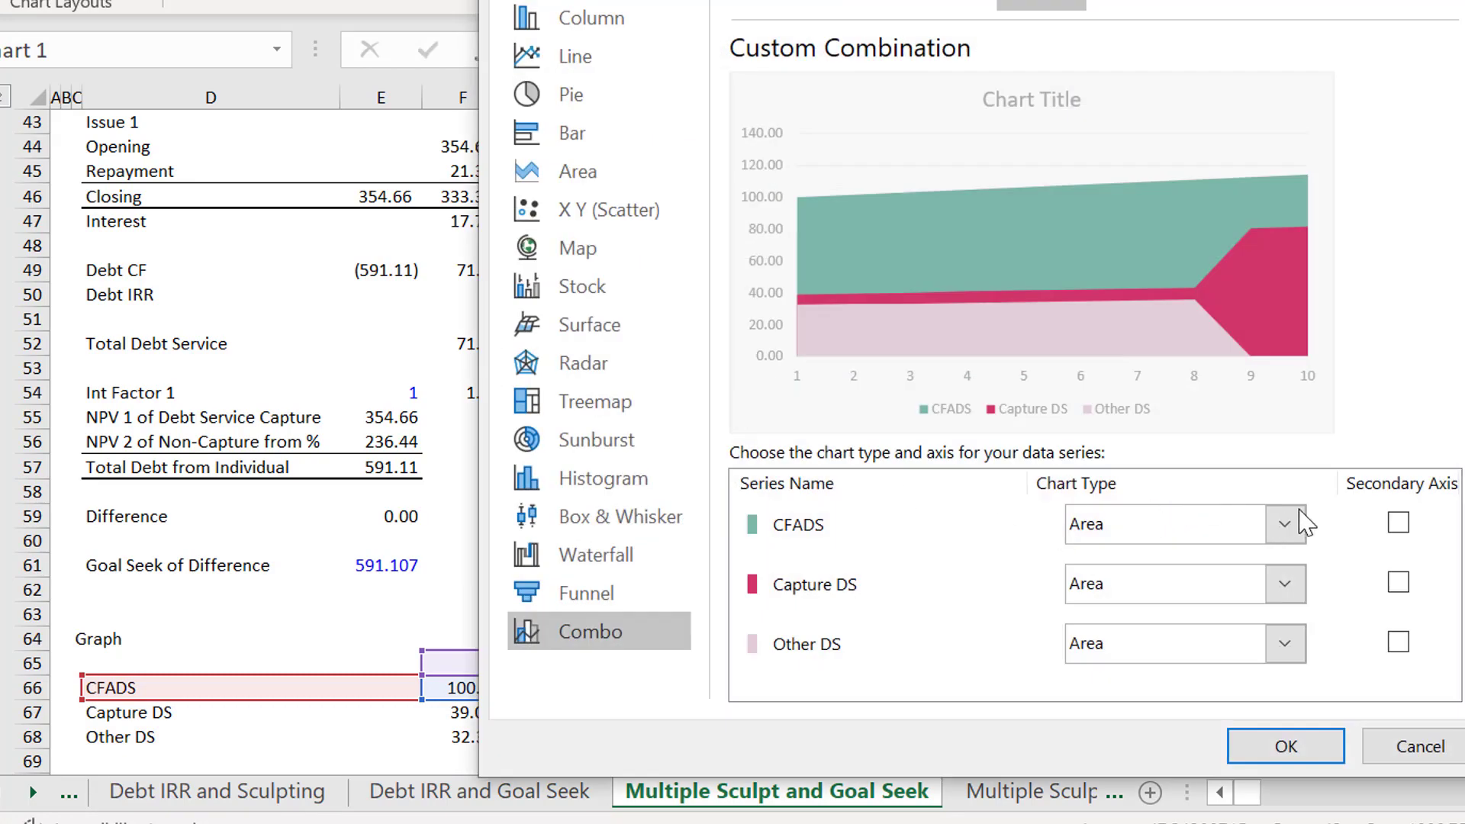
{"action": "left_click", "coordinate": [1284, 524]}
{"action": "left_click", "coordinate": [1126, 234]}
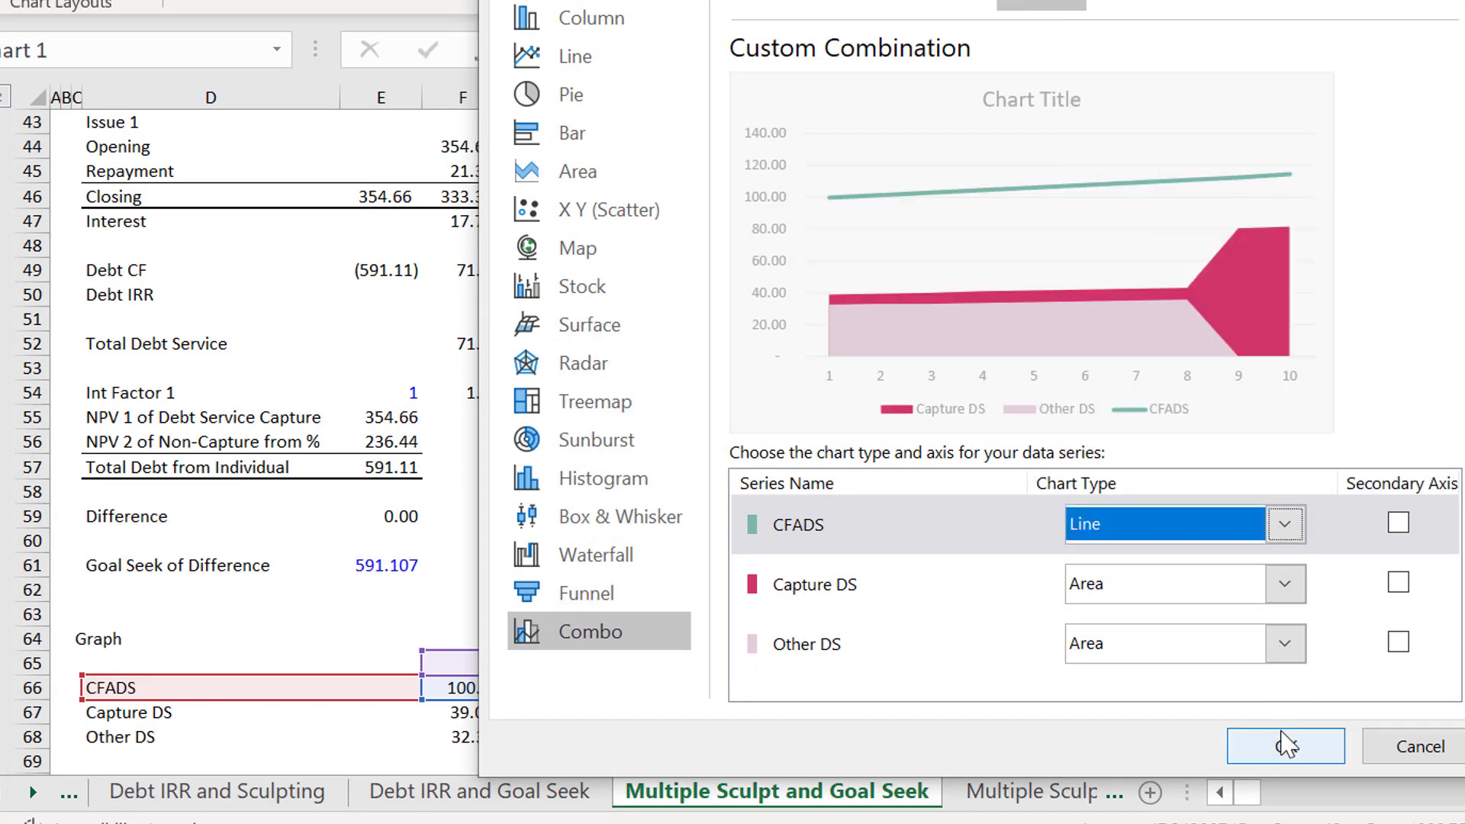
- Set the Capture DS and Other DS series to Stacked Area and apply the combination chart
{"action": "left_click", "coordinate": [1285, 584]}
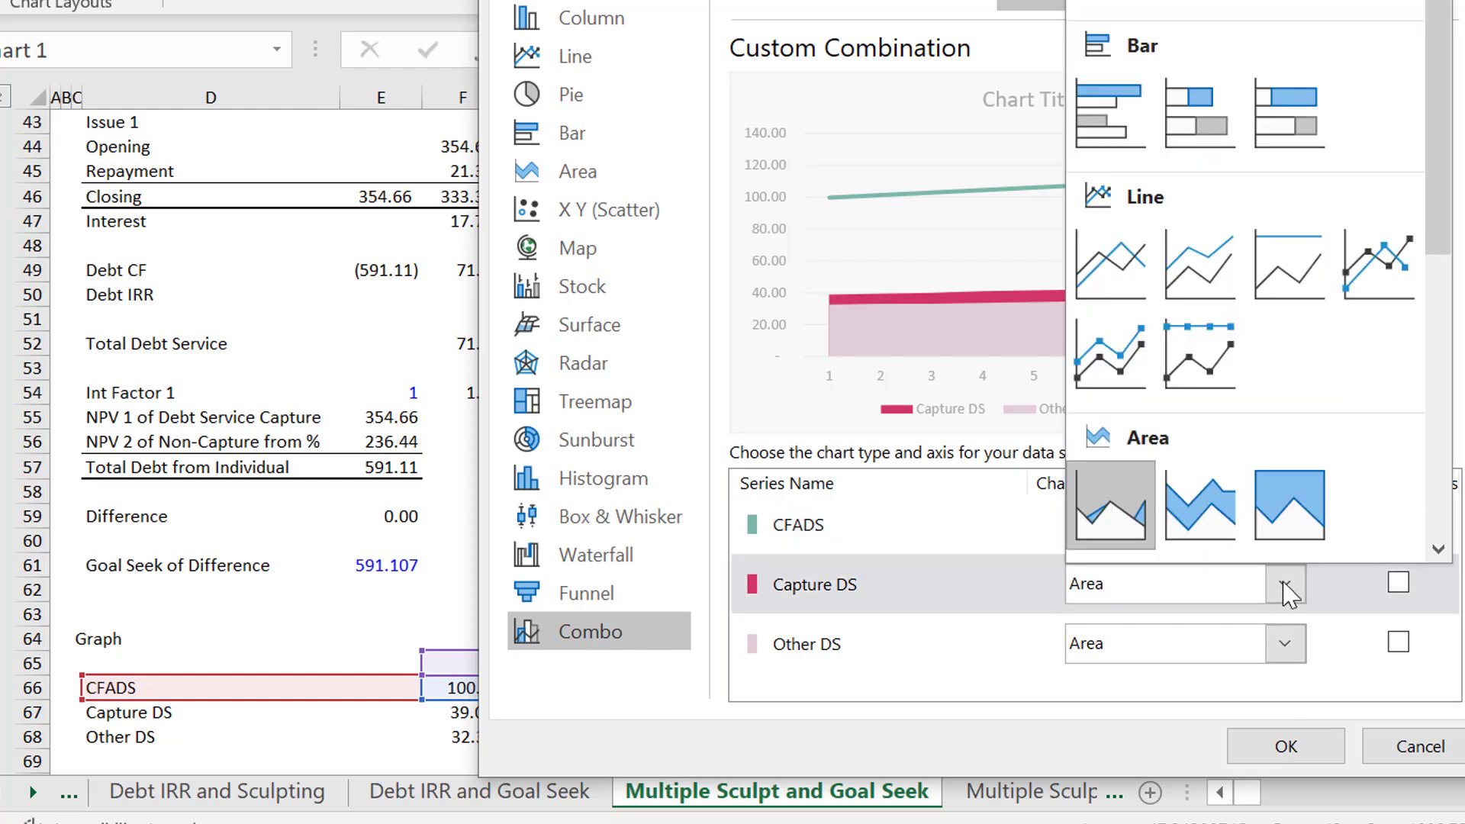
{"action": "left_click", "coordinate": [1173, 515]}
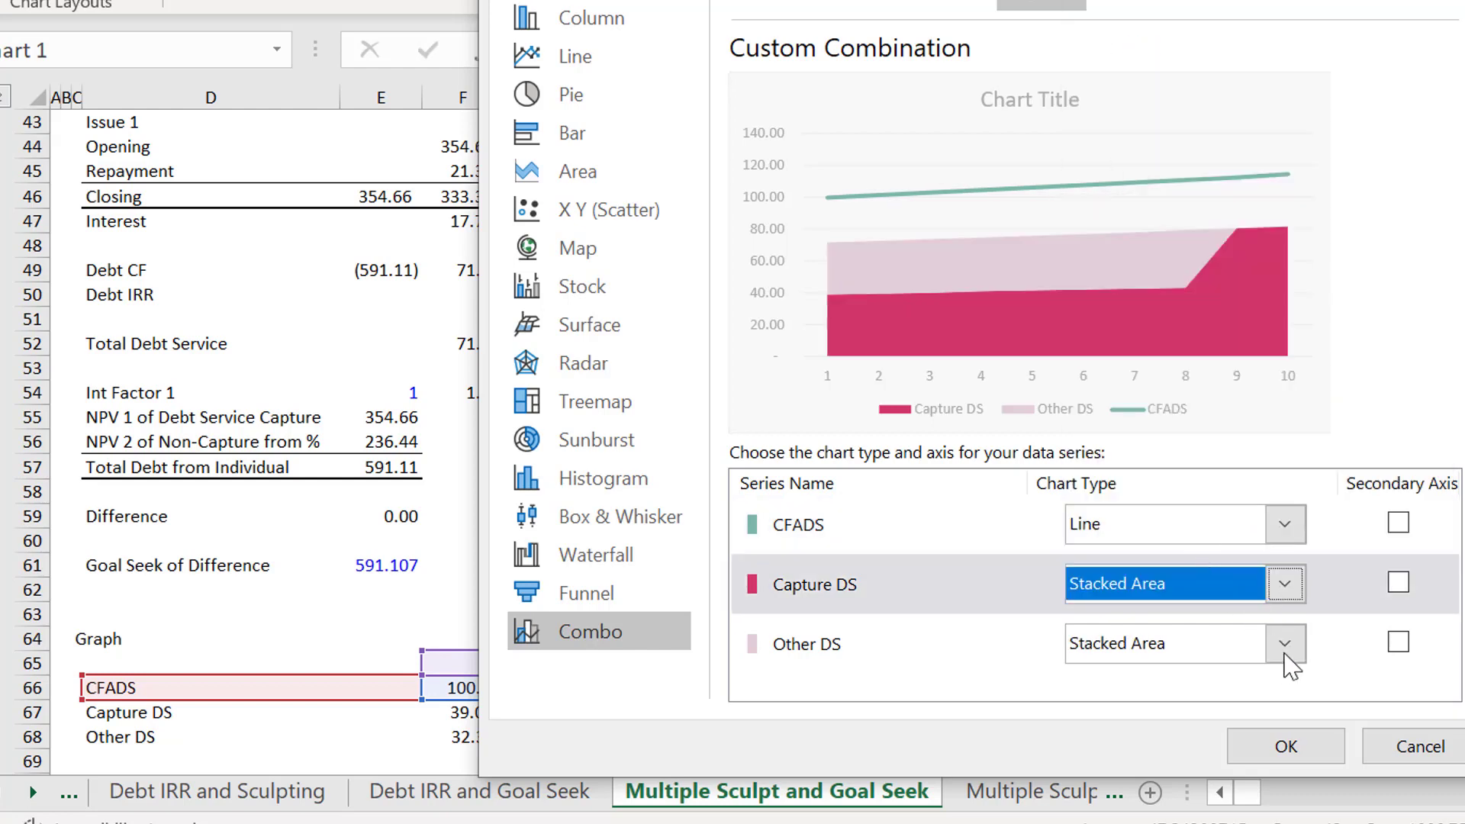
{"action": "left_click", "coordinate": [1285, 654]}
{"action": "left_click", "coordinate": [1283, 650]}
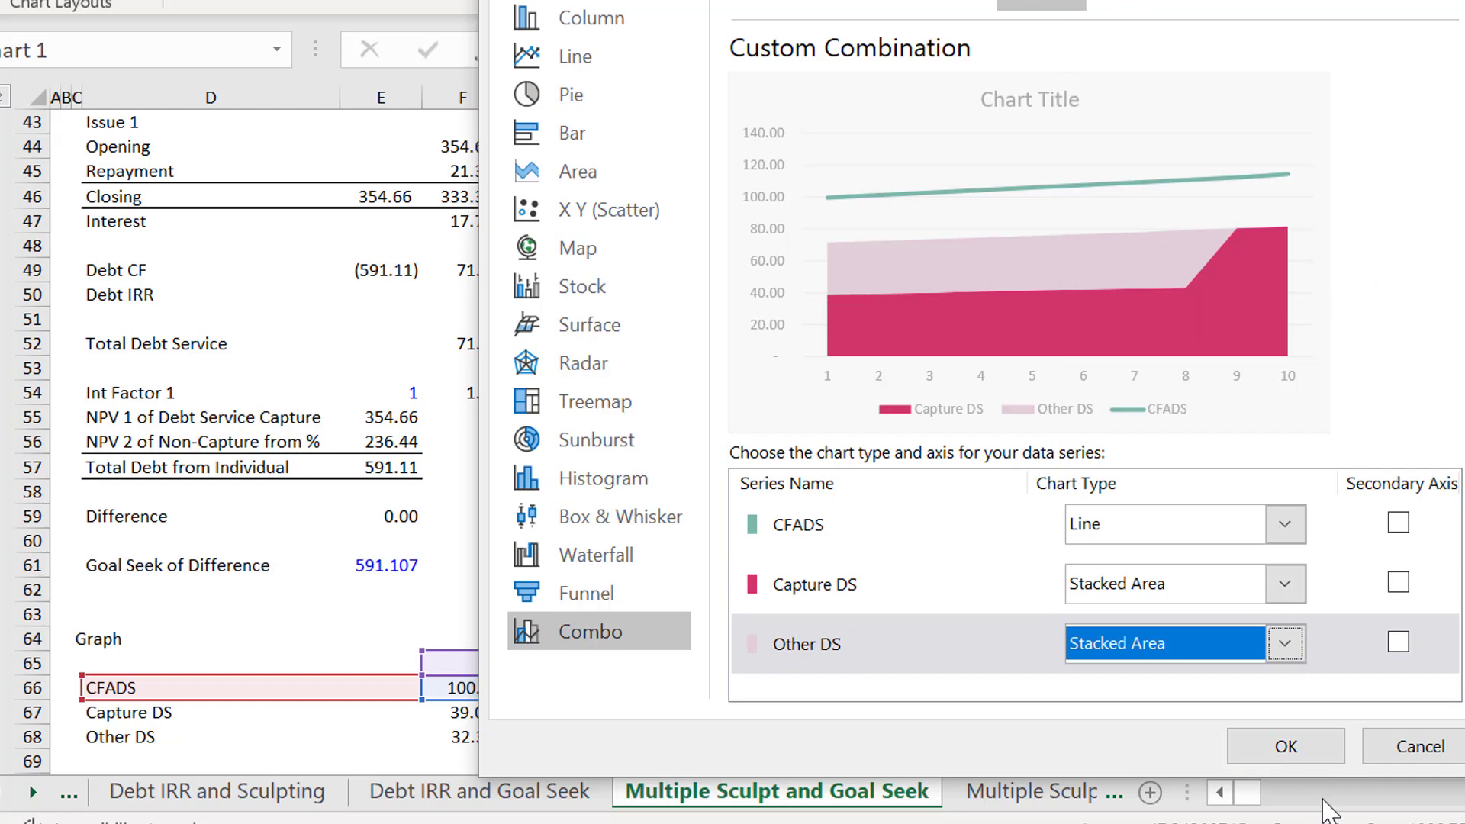
{"action": "left_click", "coordinate": [1281, 745]}
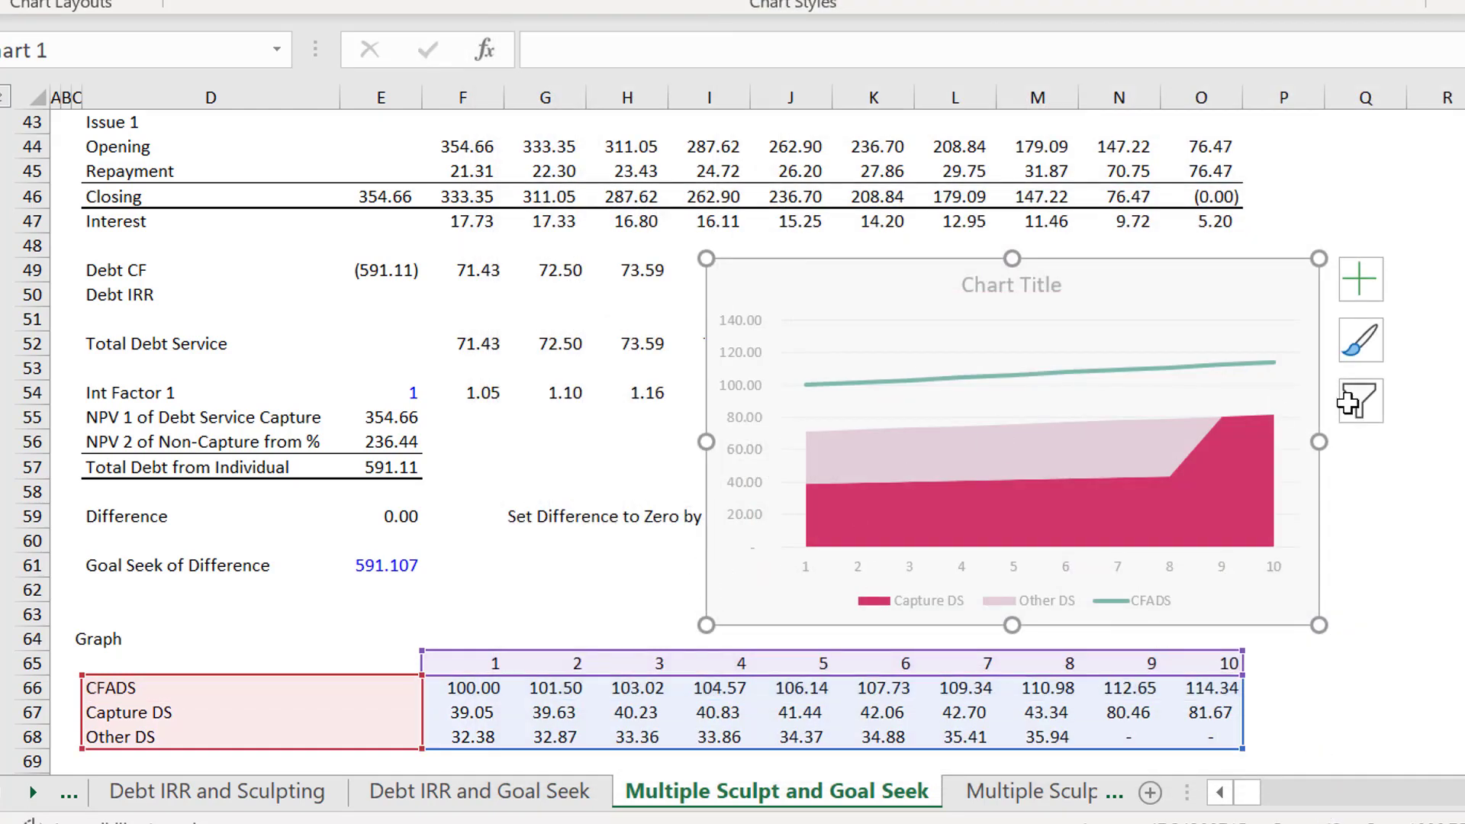
{"action": "left_click", "coordinate": [1457, 370]}
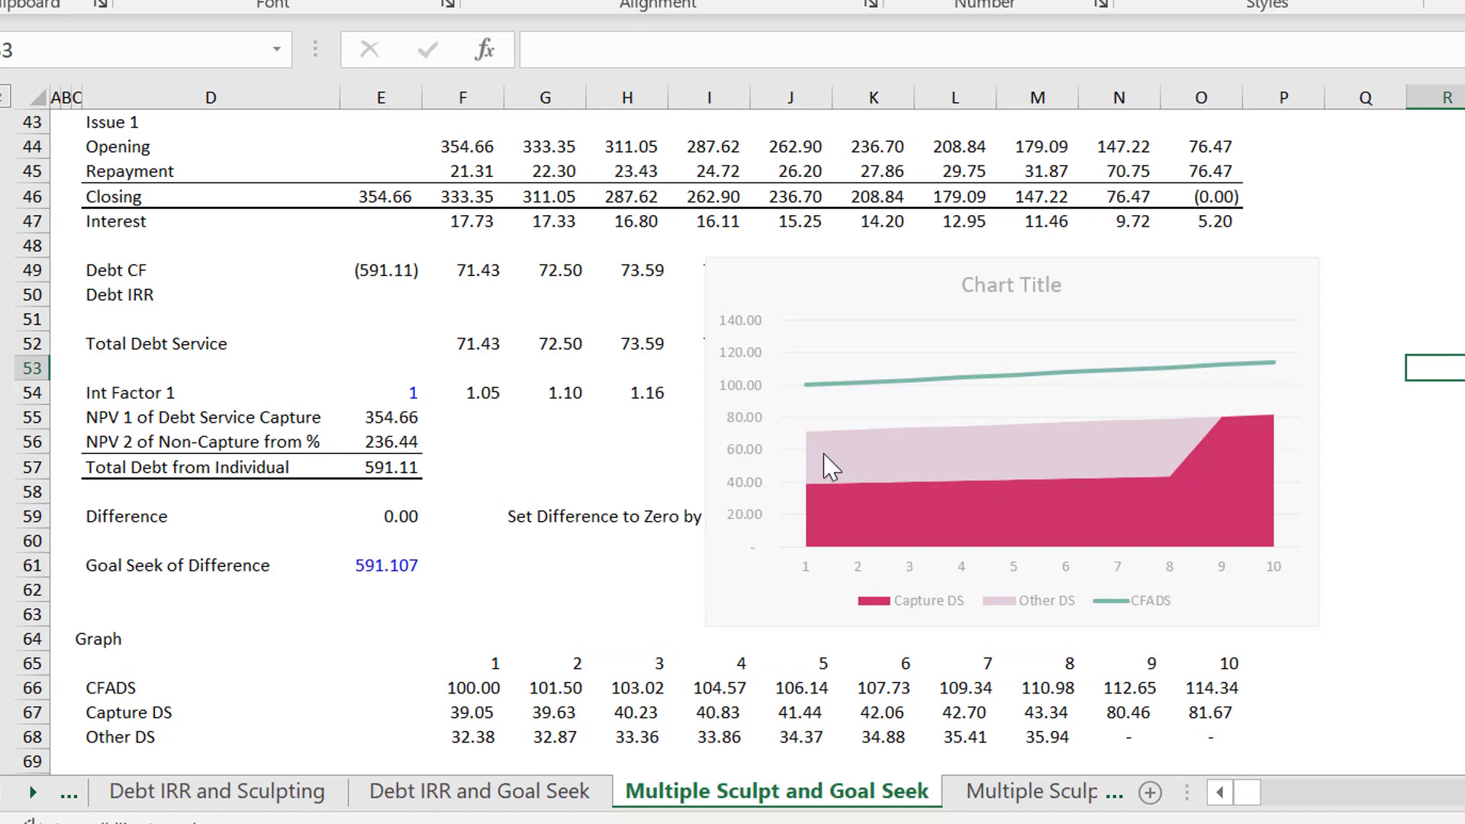
- Cut the chart and paste it at the top of the sheet beside the Inputs section, starting at column Q
{"action": "left_click", "coordinate": [1233, 301]}
{"action": "left_click_drag", "start_coordinate": [1232, 300], "coordinate": [1464, 237]}
{"action": "key", "text": "ctrl+x"}
{"action": "key", "text": "Page_Up"}
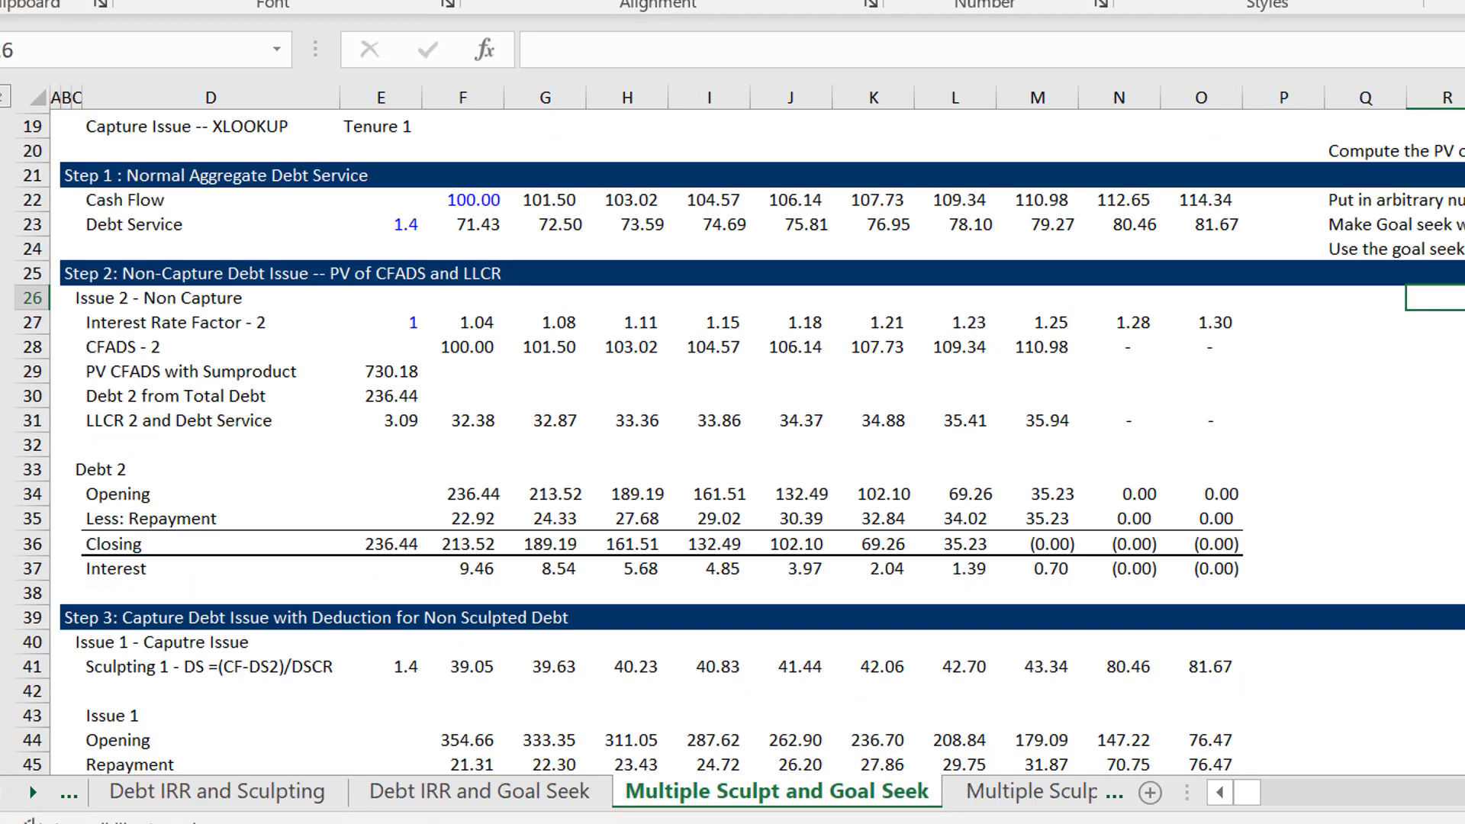
{"action": "scroll", "coordinate": [759, 441], "scroll_direction": "up", "scroll_amount": 5}
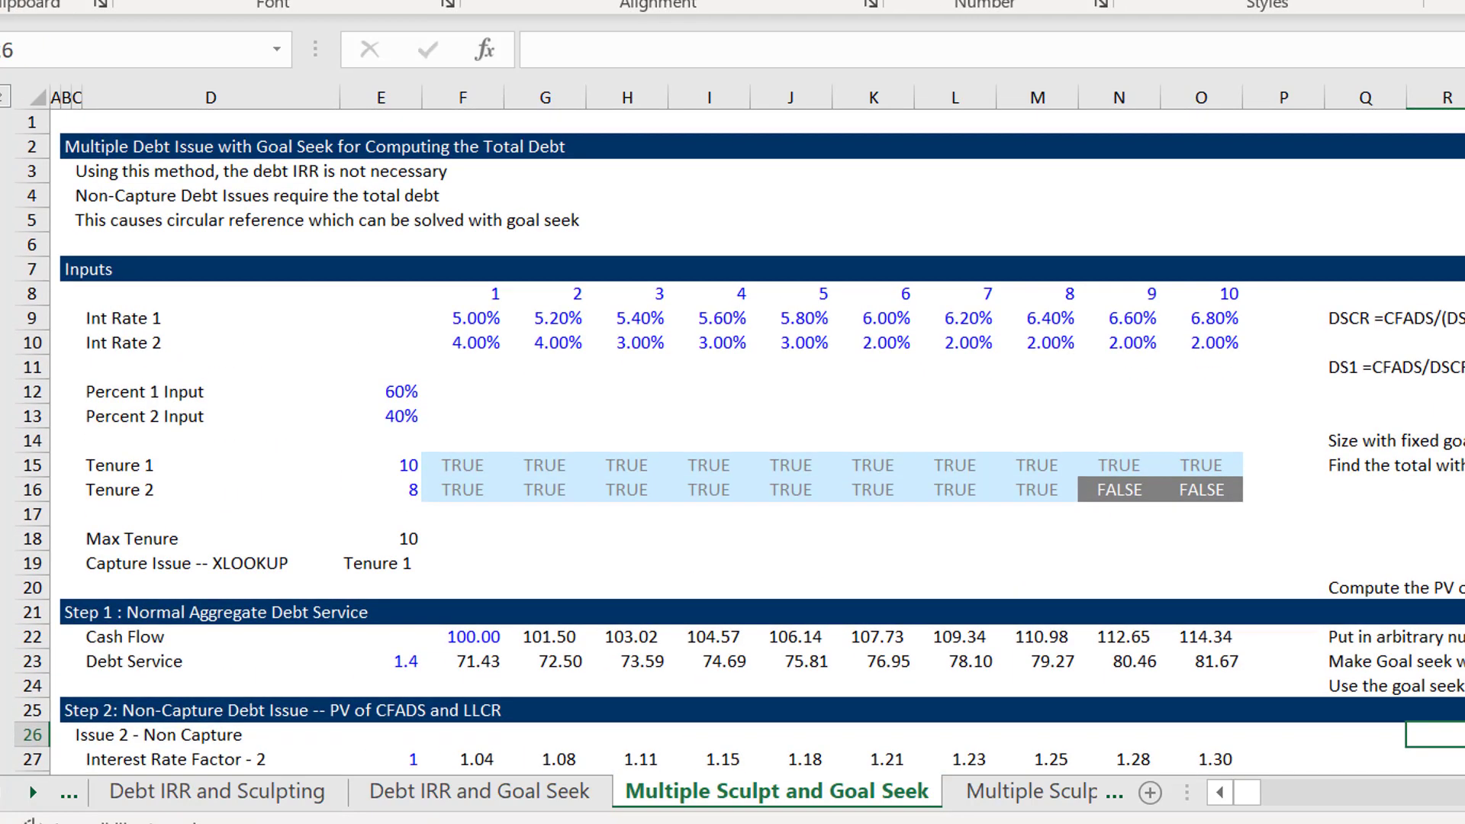
{"action": "left_click", "coordinate": [1285, 131]}
{"action": "key", "text": "ctrl+v"}
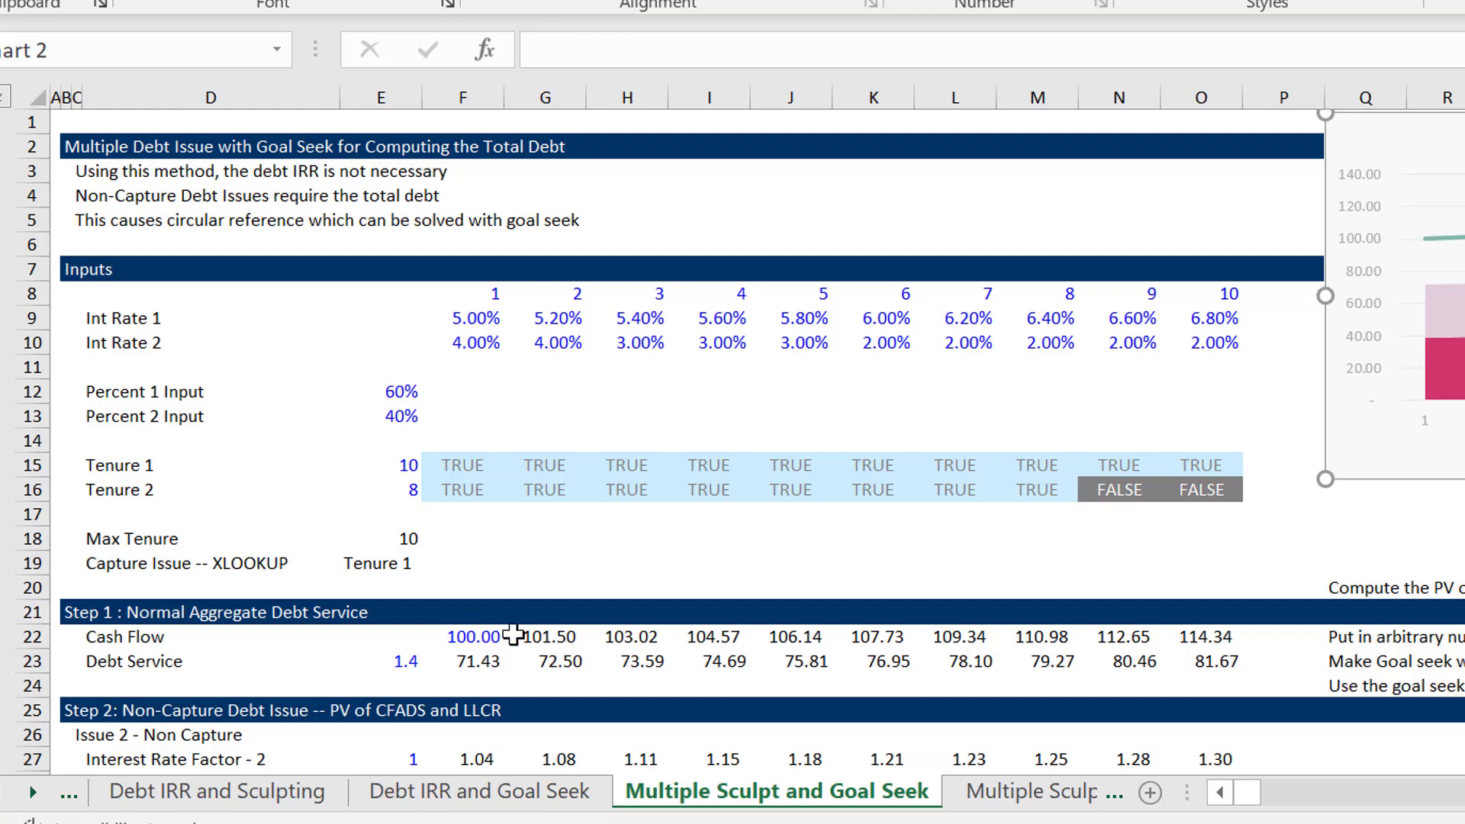
- Overwrite the period 4 Cash Flow in cell I22 with 80
{"action": "left_click", "coordinate": [624, 649]}
{"action": "key", "text": "Up"}
{"action": "key", "text": "Right"}
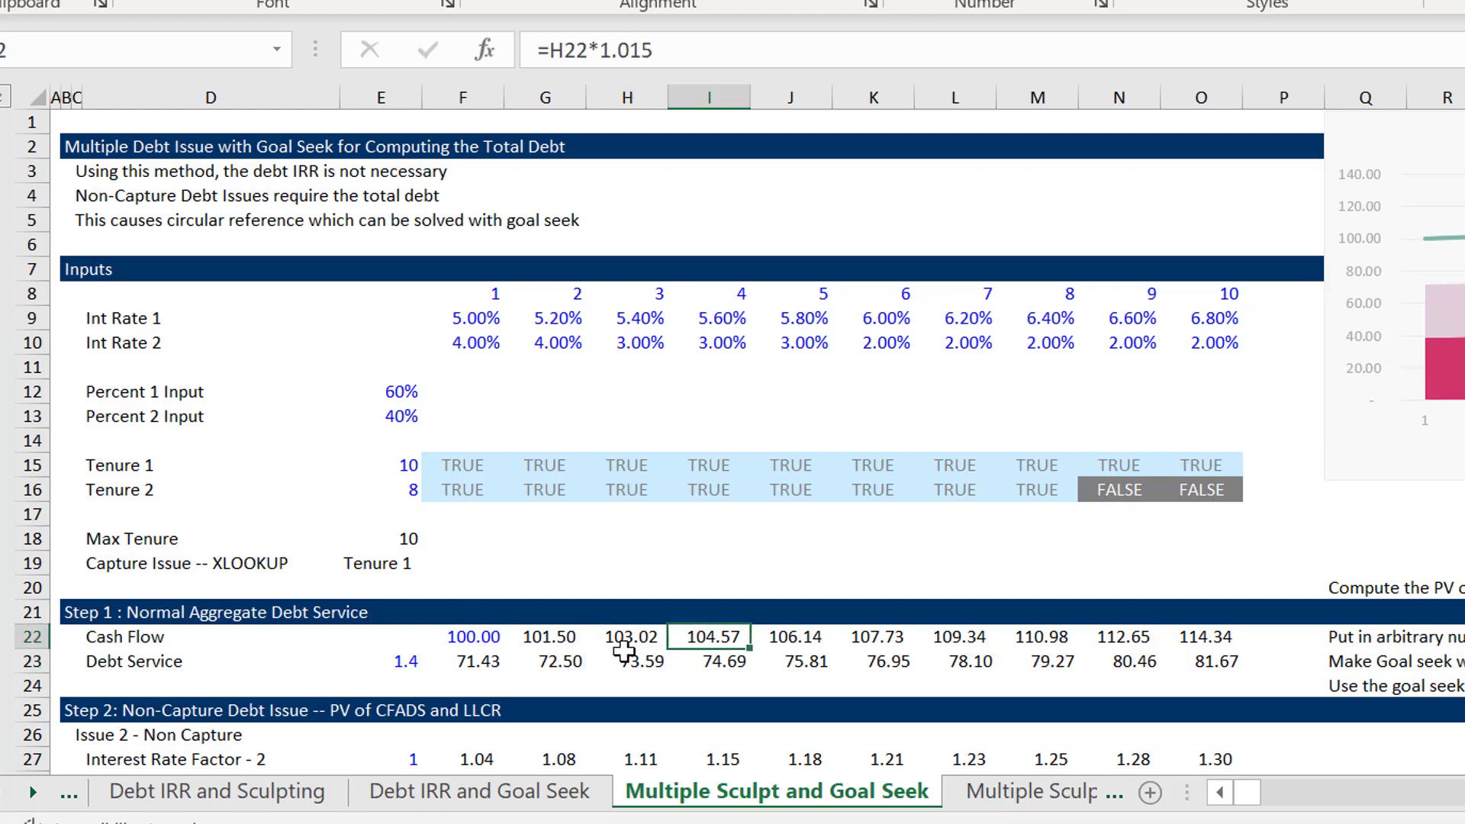
{"action": "type", "text": "80"}
{"action": "key", "text": "Return"}
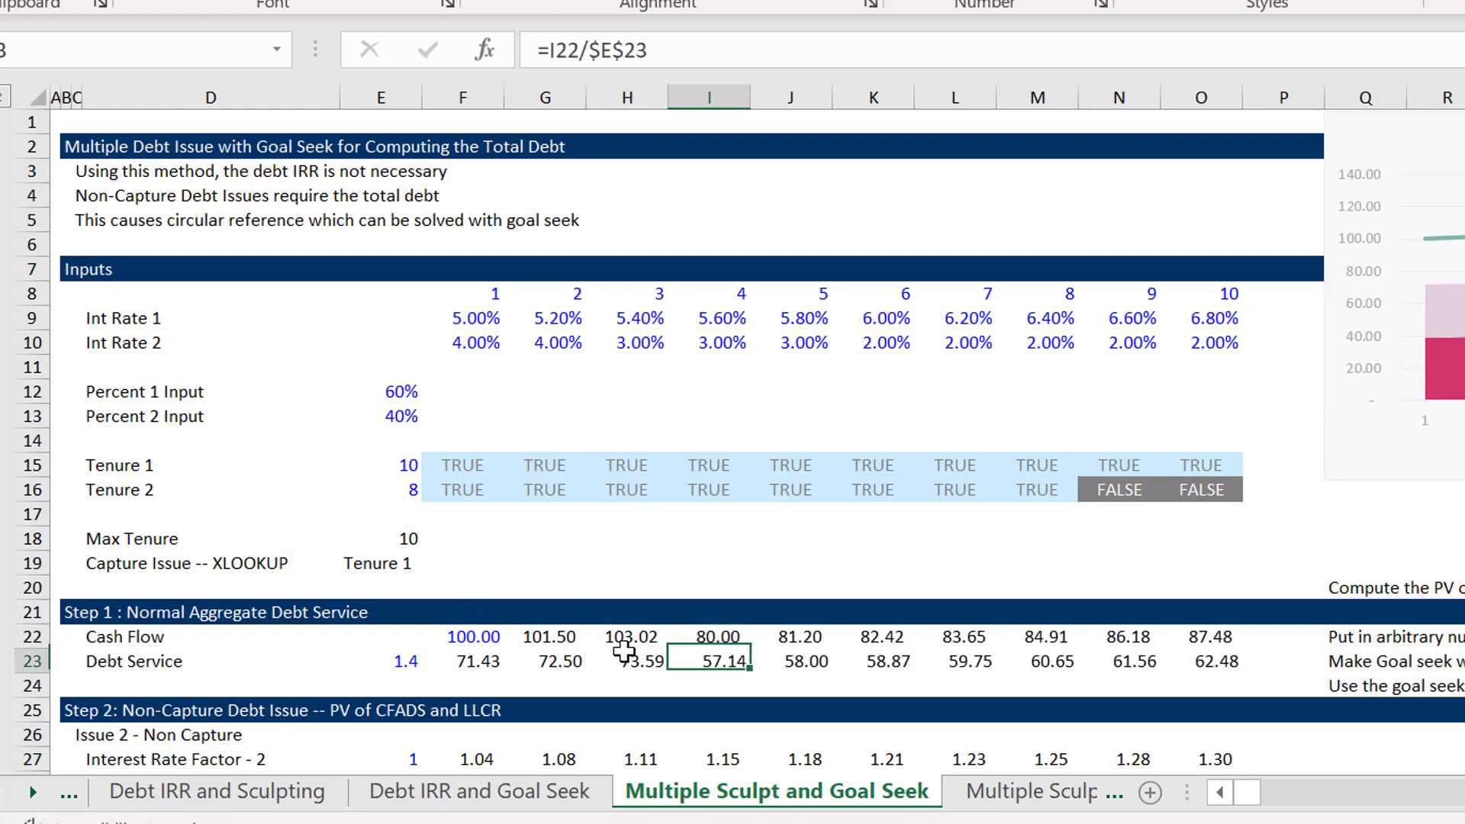
- Overwrite the period 7 Cash Flow in cell L22 with 130
{"action": "key", "text": "Up"}
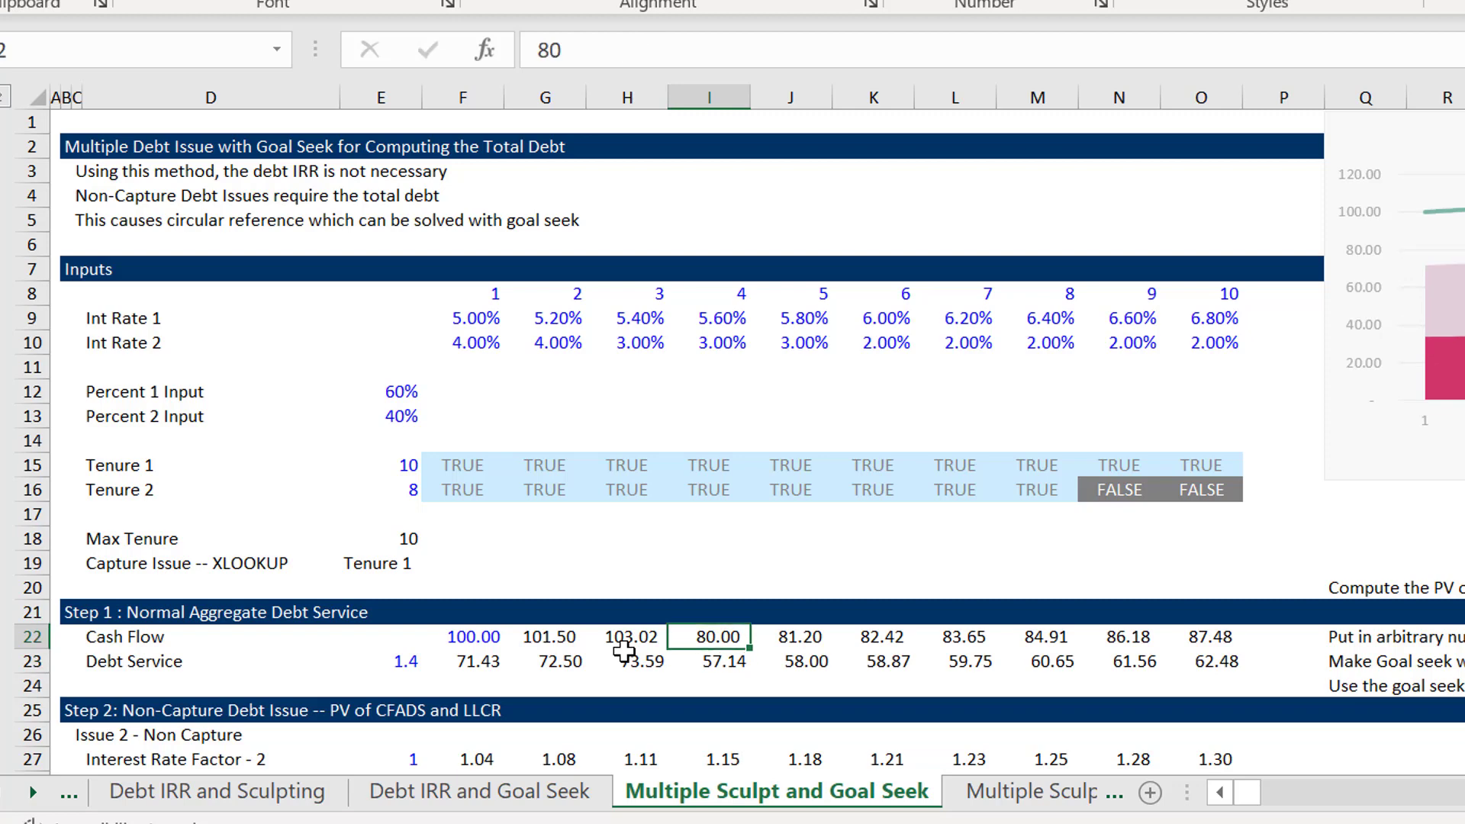
{"action": "key", "text": "Right"}
{"action": "key", "text": "Right"}
{"action": "key", "text": "Right"}
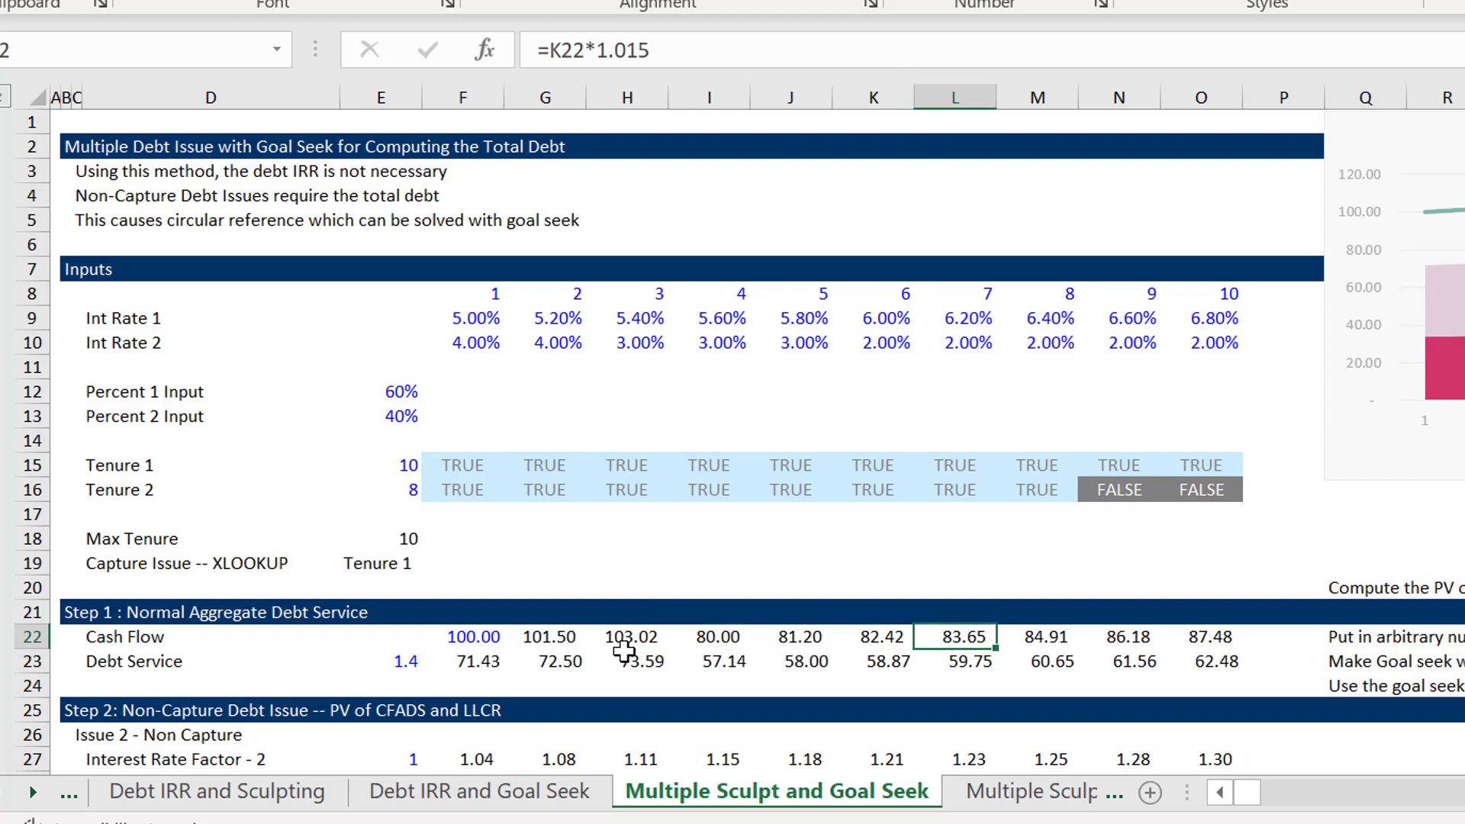
{"action": "key", "text": "F2"}
{"action": "key", "text": "shift+Home"}
{"action": "type", "text": "1"}
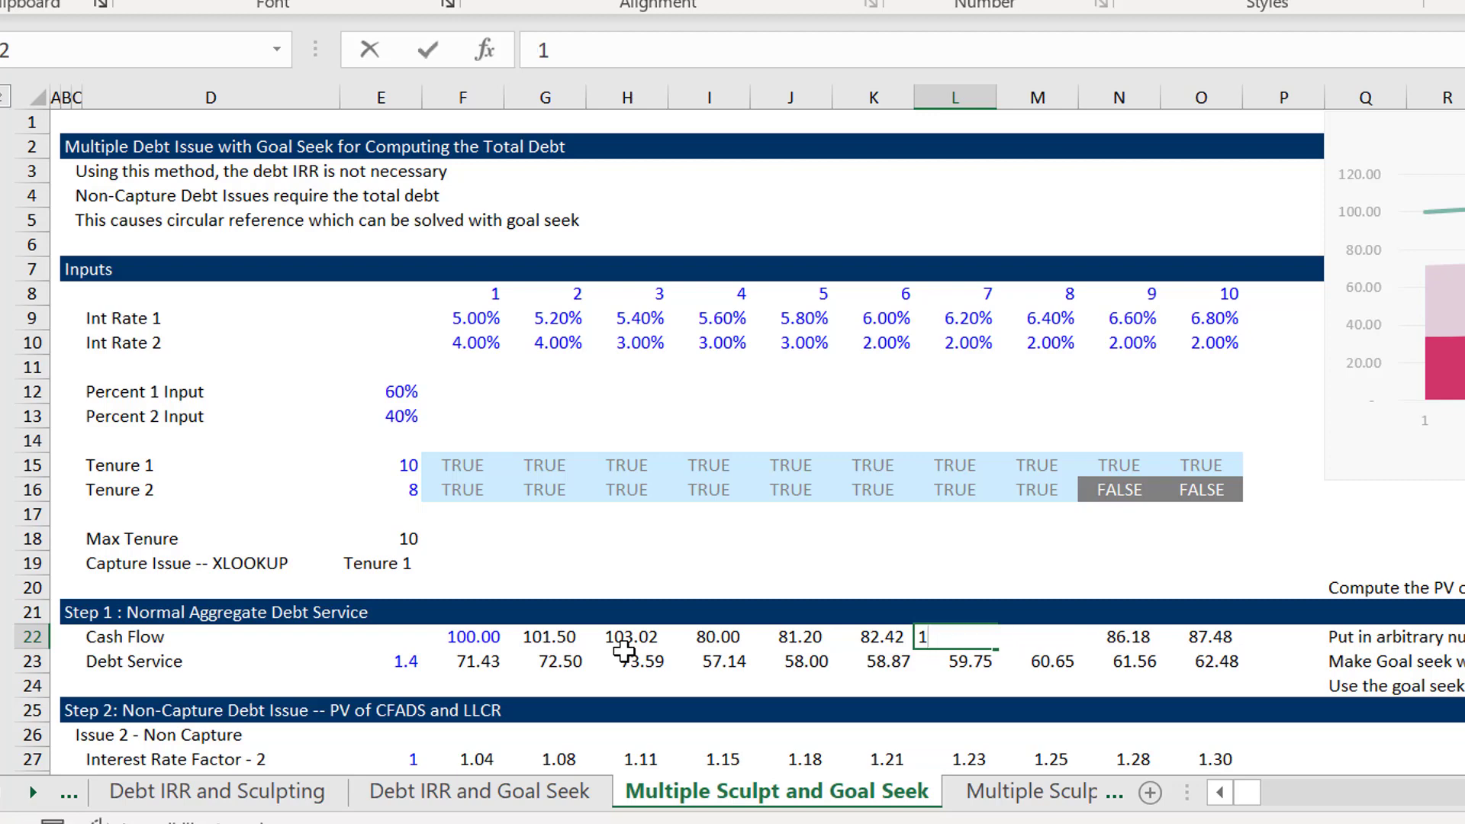
{"action": "type", "text": "30"}
{"action": "key", "text": "Return"}
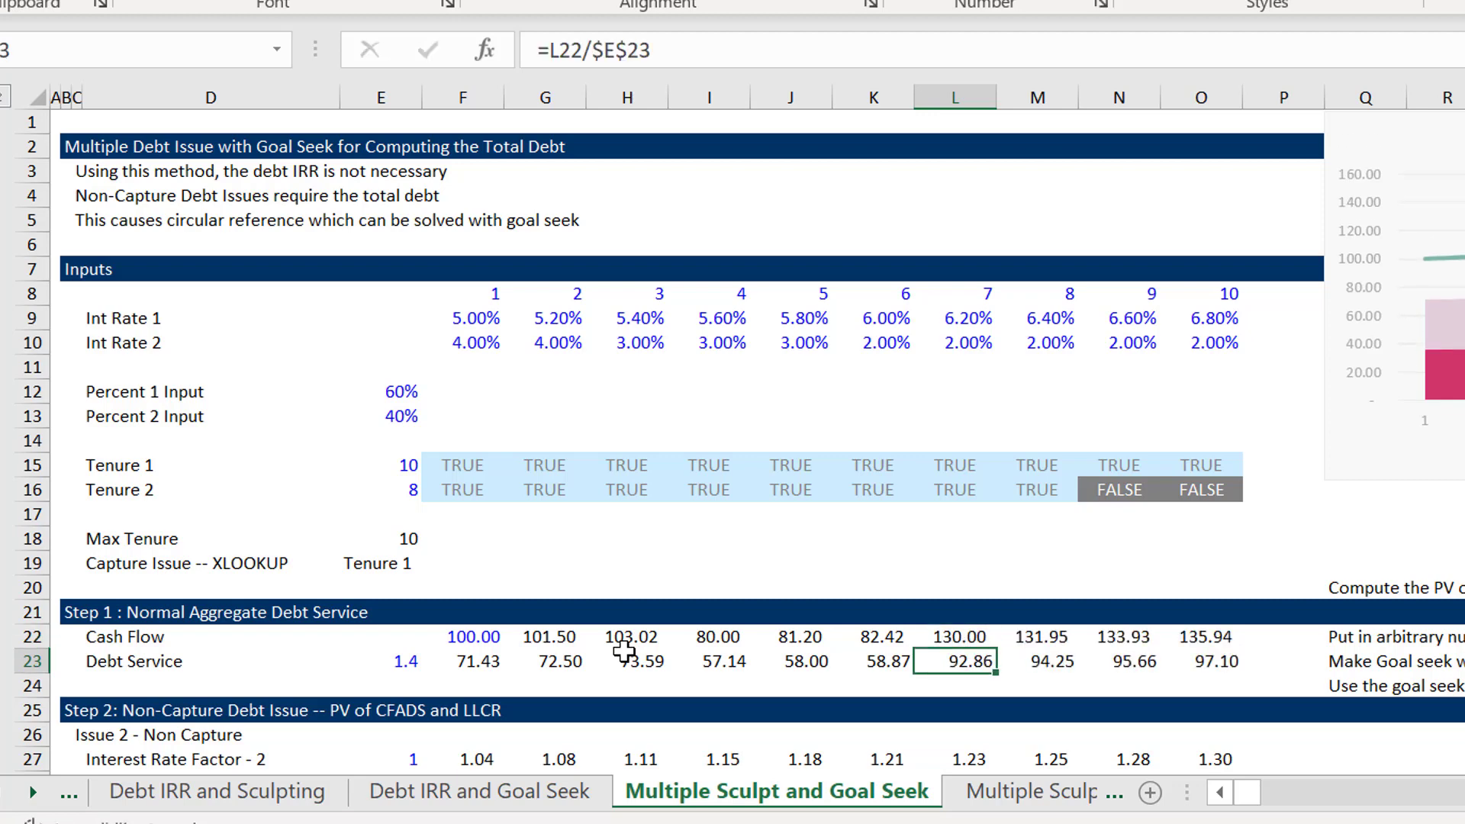
{"action": "key", "text": "Up"}
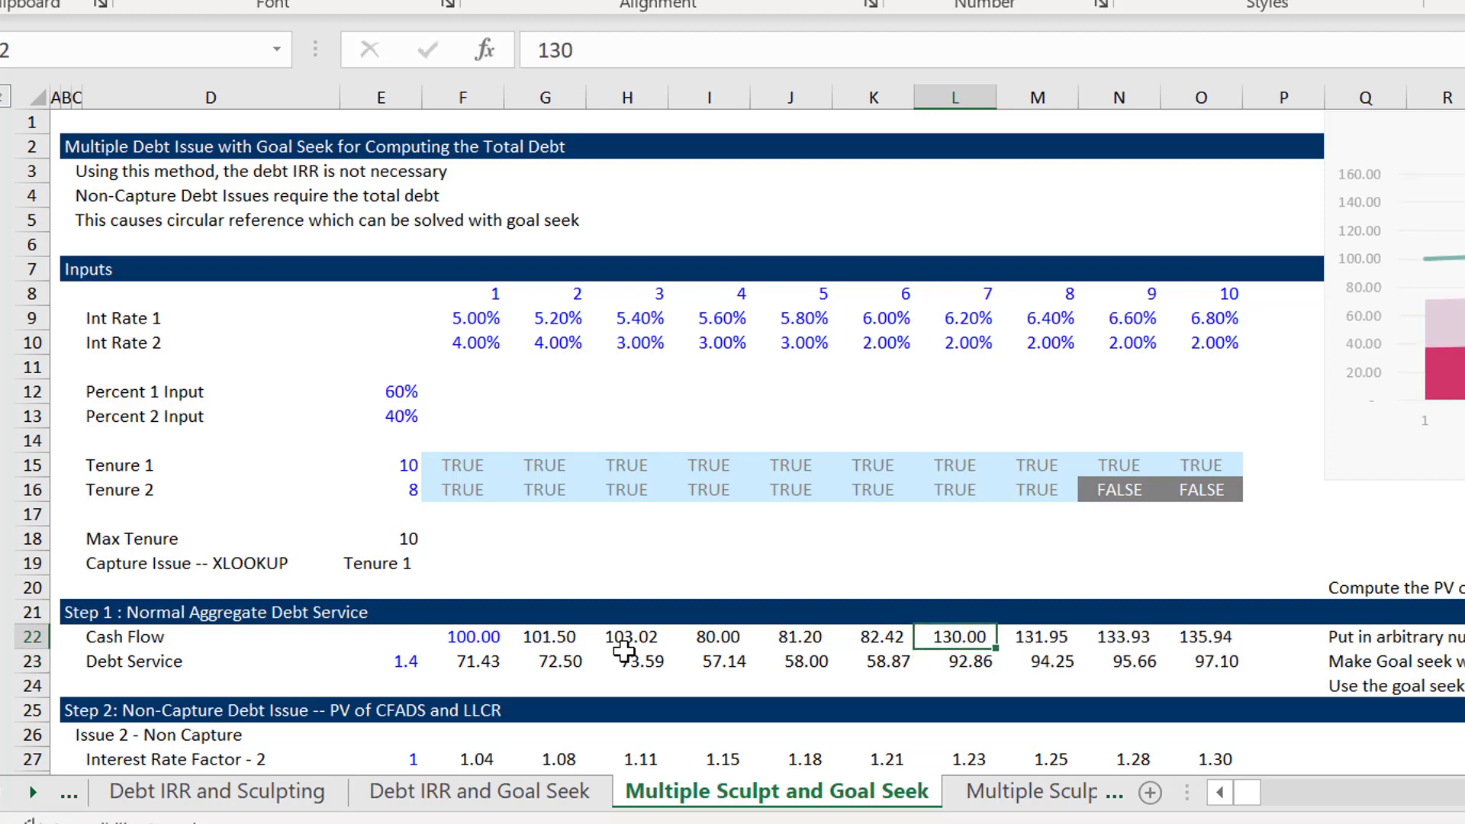
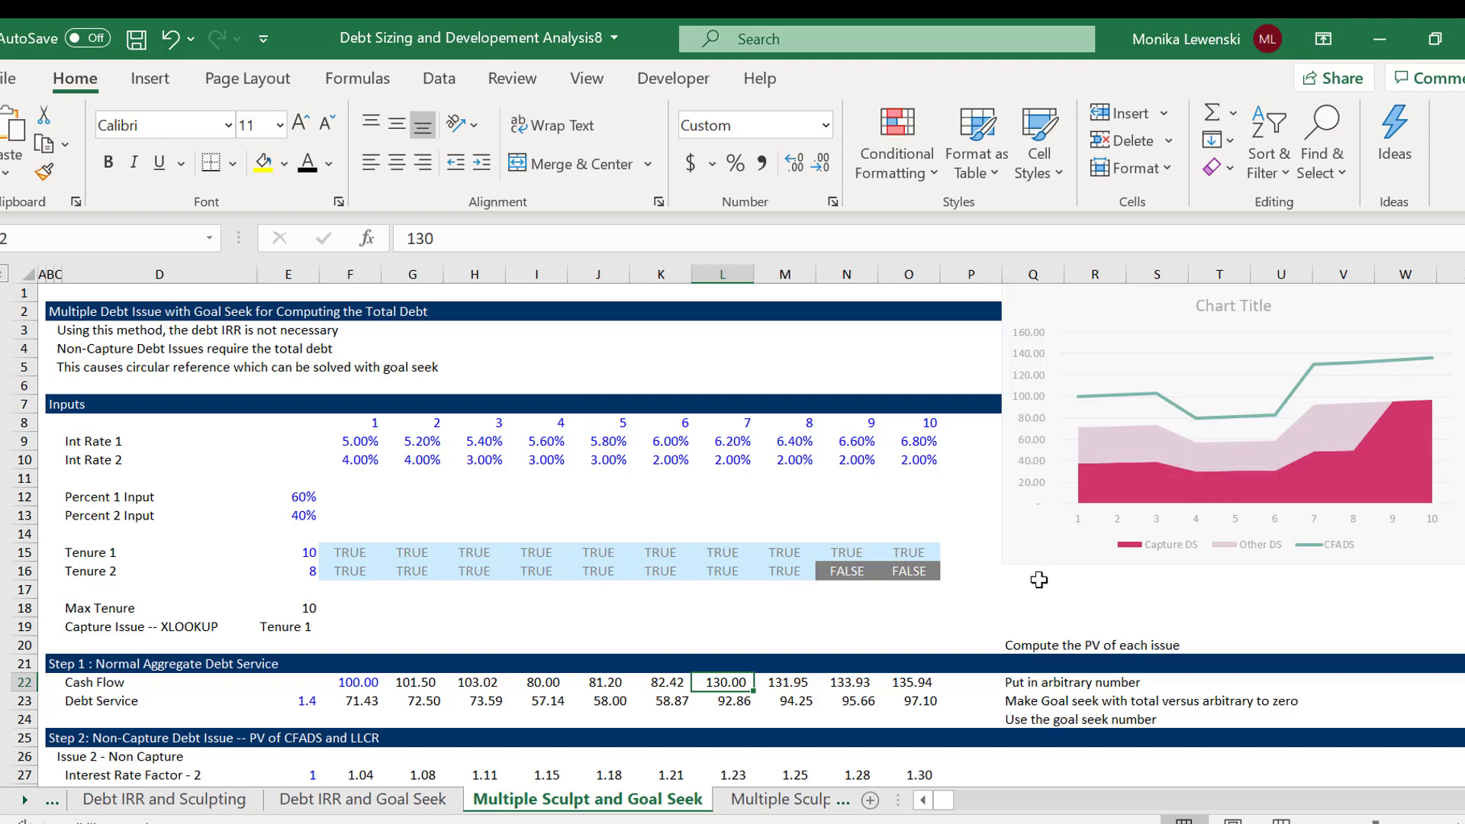
- Overwrite the period 4 Cash Flow in cell I22 with 50
{"action": "left_click", "coordinate": [536, 684]}
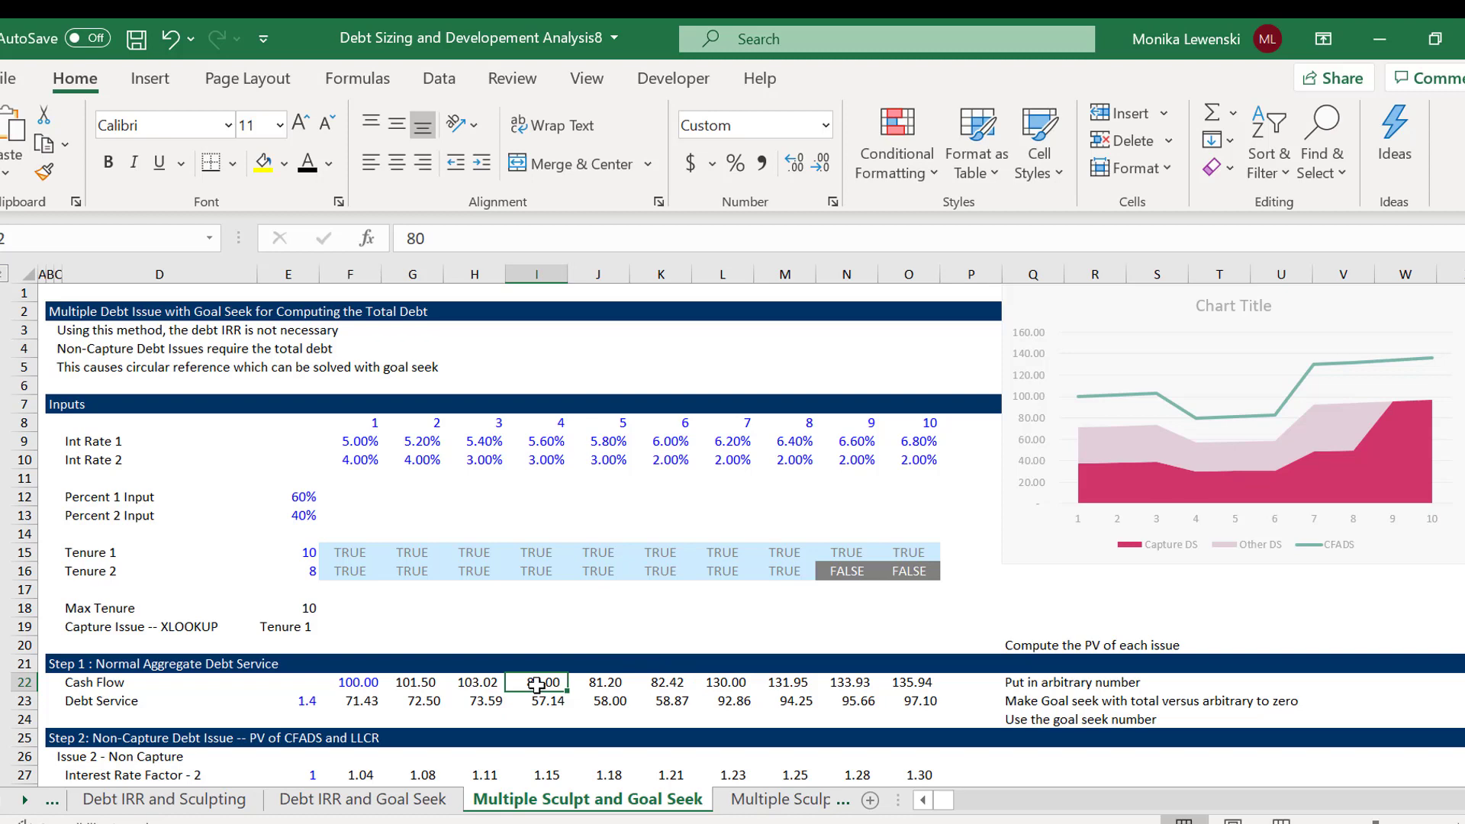
{"action": "type", "text": "50"}
{"action": "key", "text": "Return"}
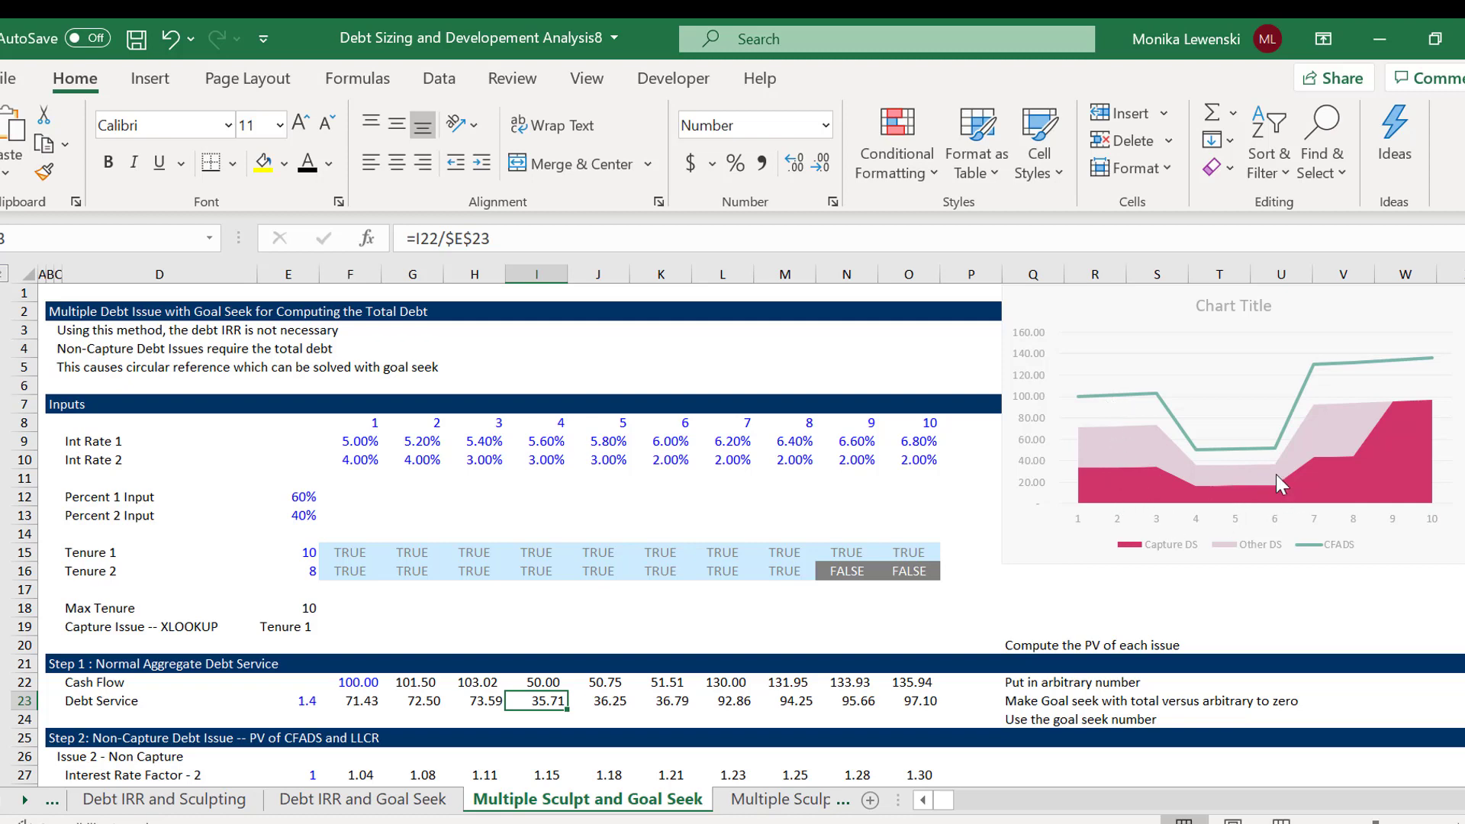
- Examine the Issue 1 closing balances in row 46, the goal seek Difference and graph data, and the chart
{"action": "left_click", "coordinate": [478, 636]}
{"action": "key", "text": "Page_Down"}
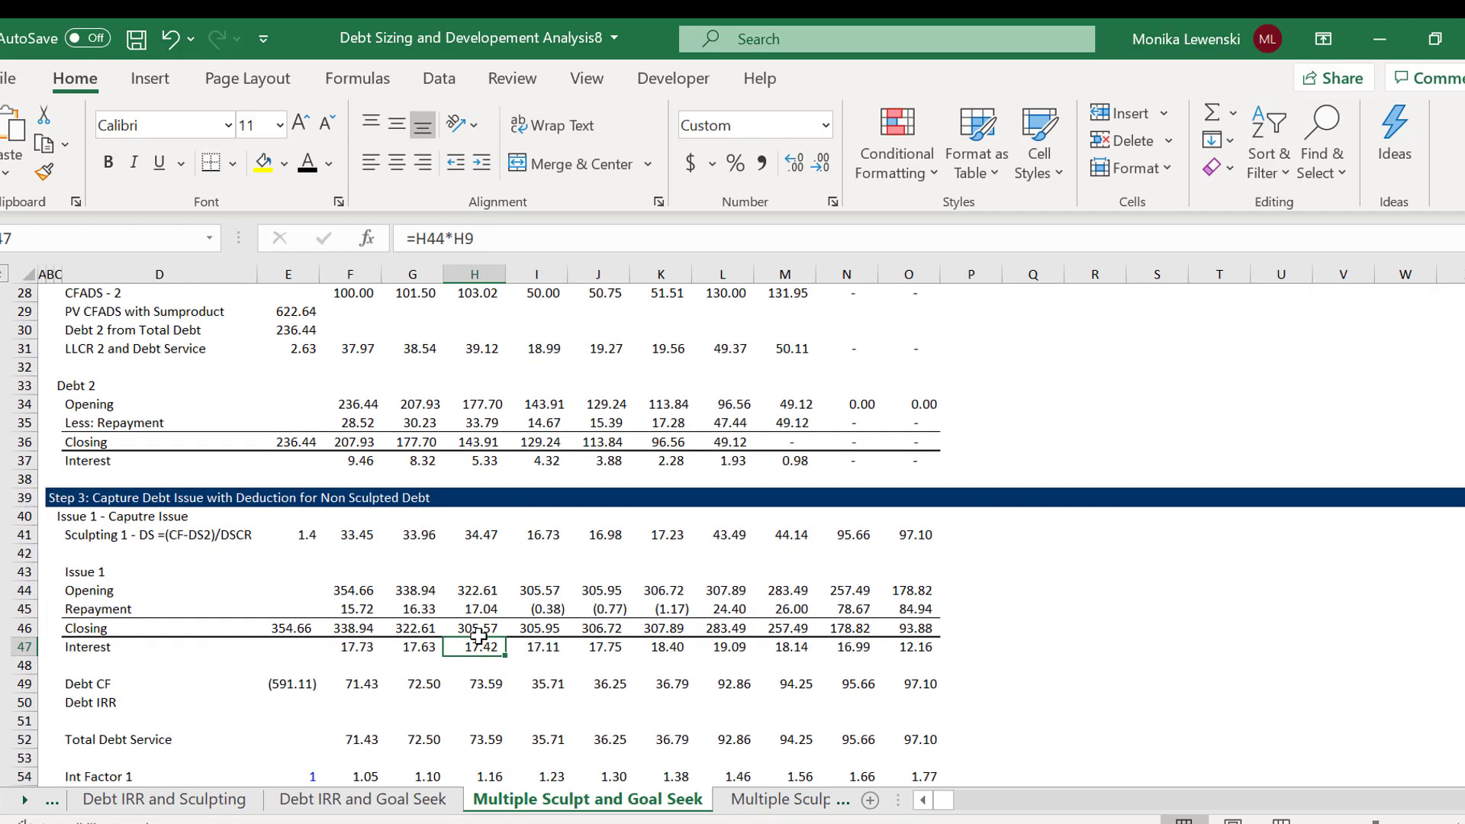
{"action": "key", "text": "Up"}
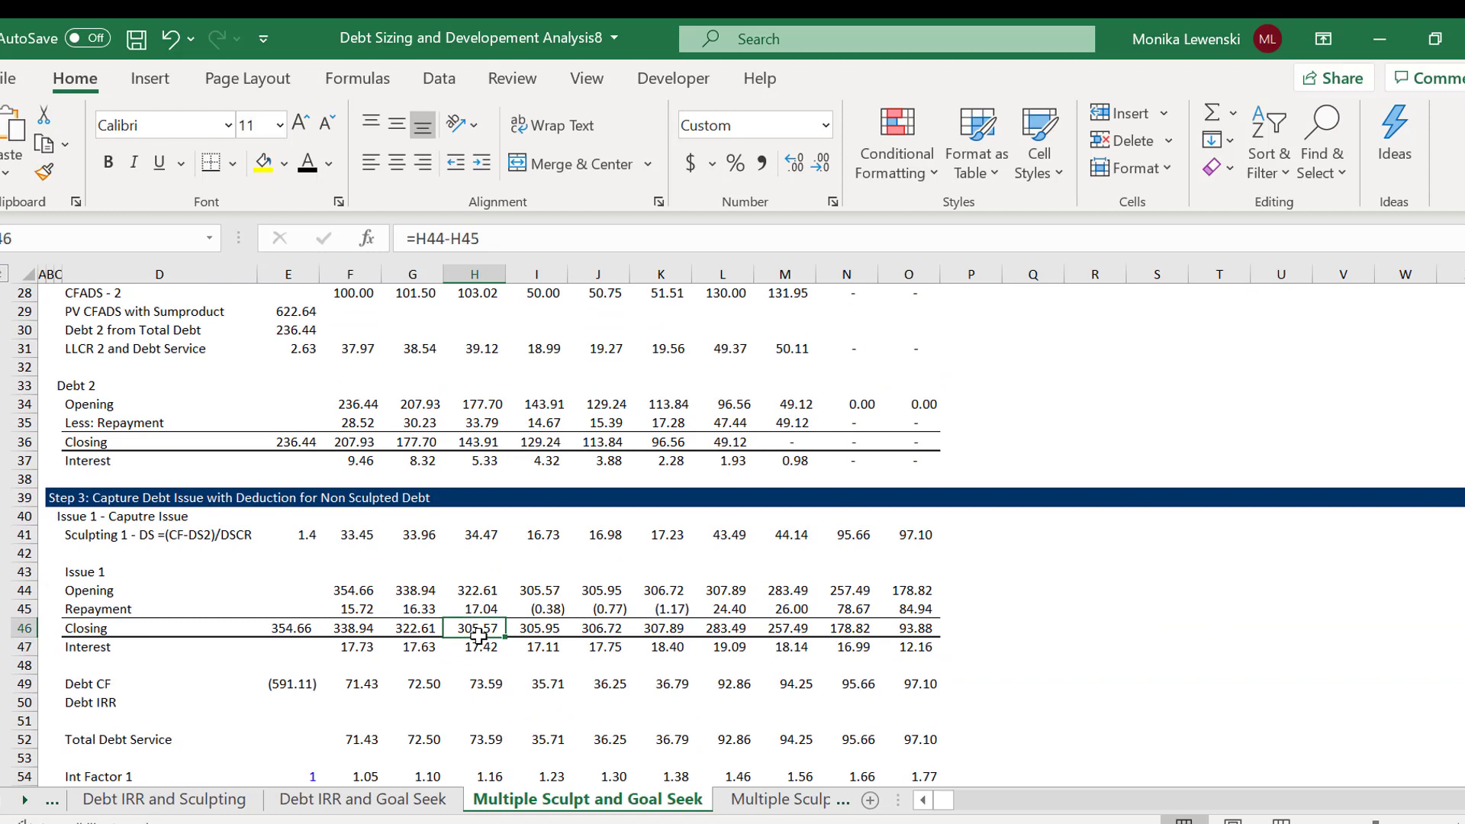
{"action": "key", "text": "Right"}
{"action": "key", "text": "Right"}
{"action": "key", "text": "Right"}
{"action": "key", "text": "Right"}
{"action": "key", "text": "Right"}
{"action": "key", "text": "Right"}
{"action": "key", "text": "Right"}
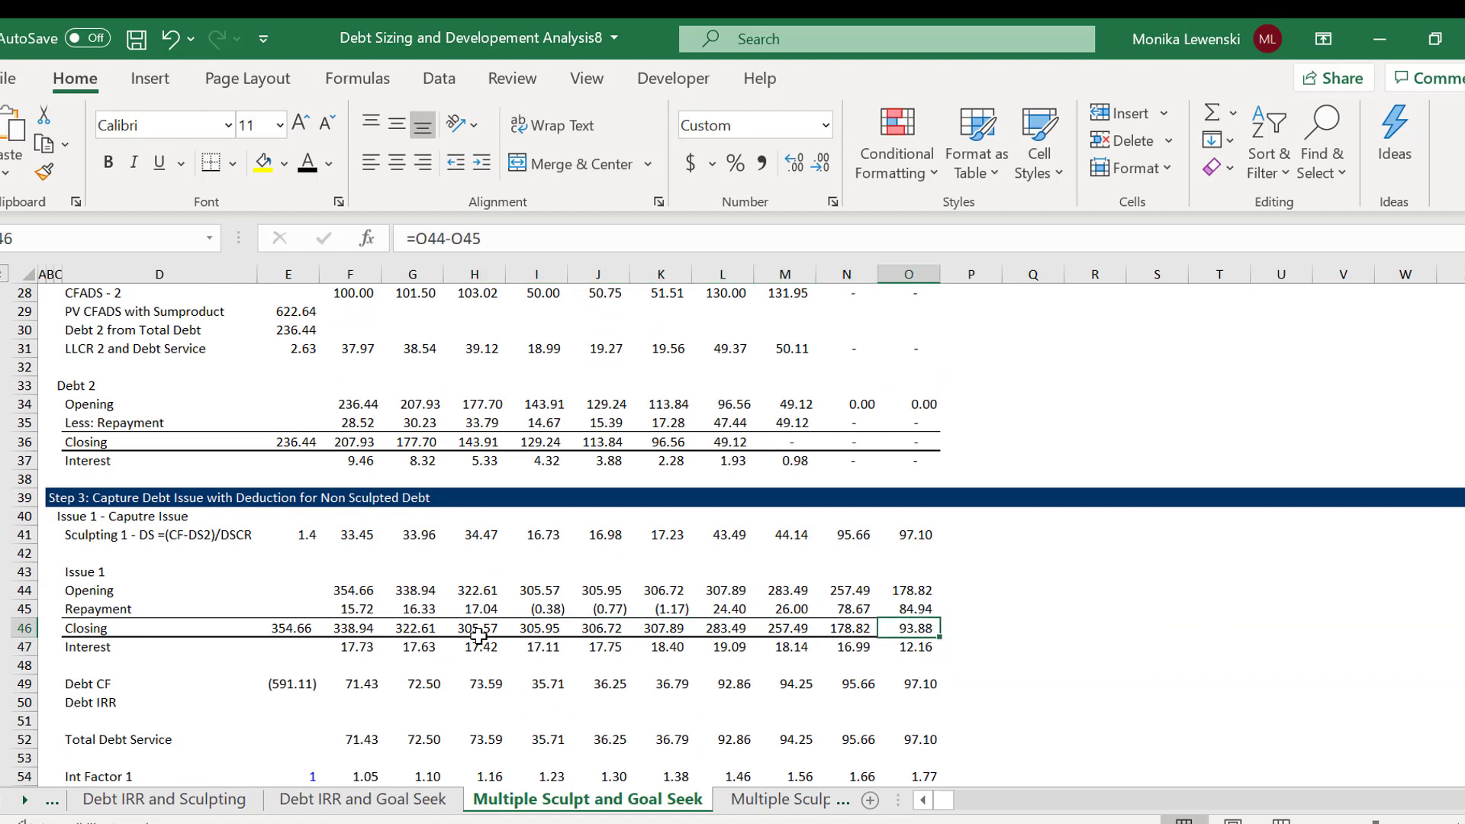
{"action": "key", "text": "Page_Up"}
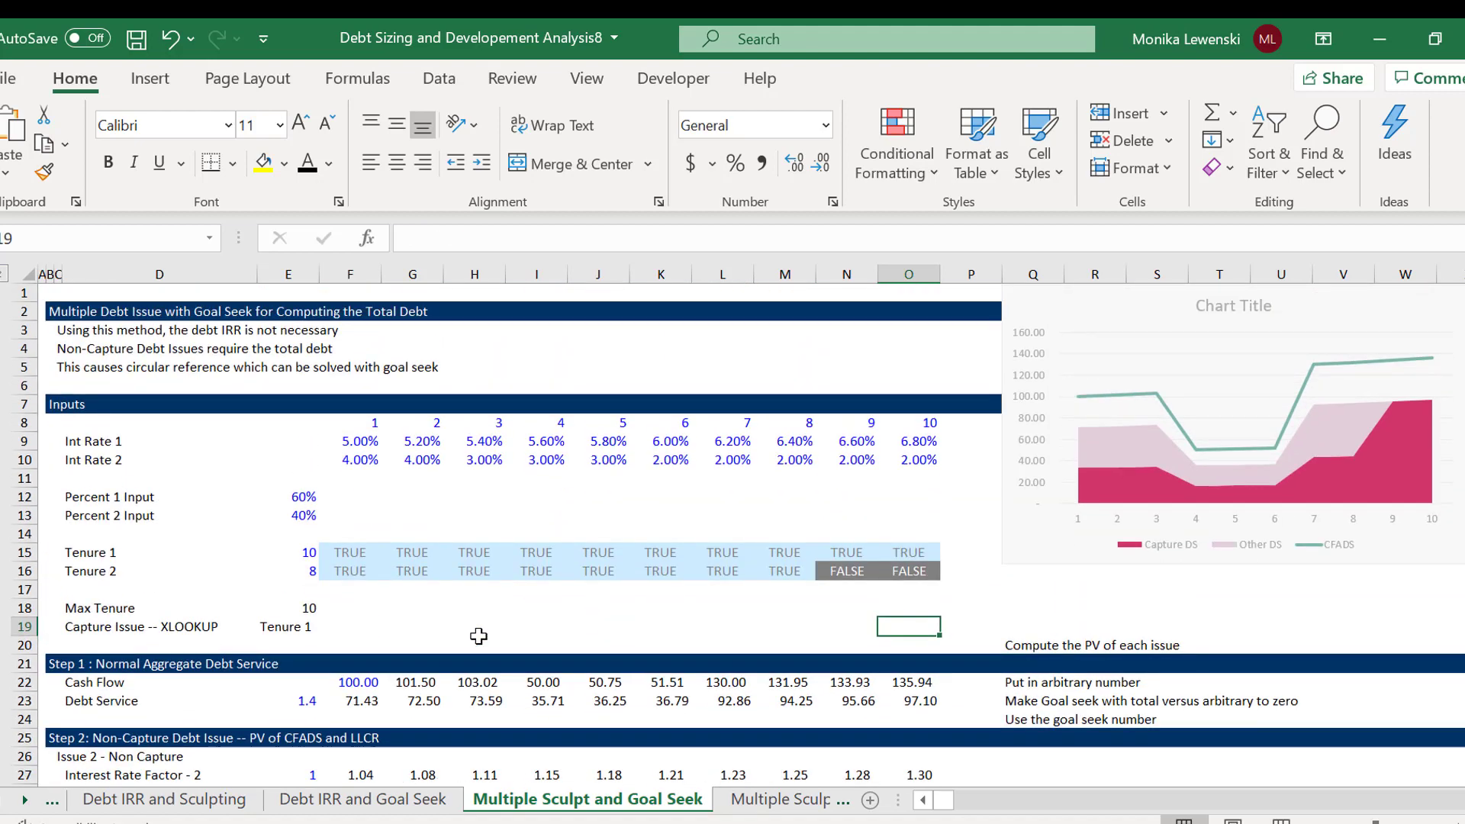
{"action": "key", "text": "Page_Down"}
{"action": "key", "text": "Page_Down"}
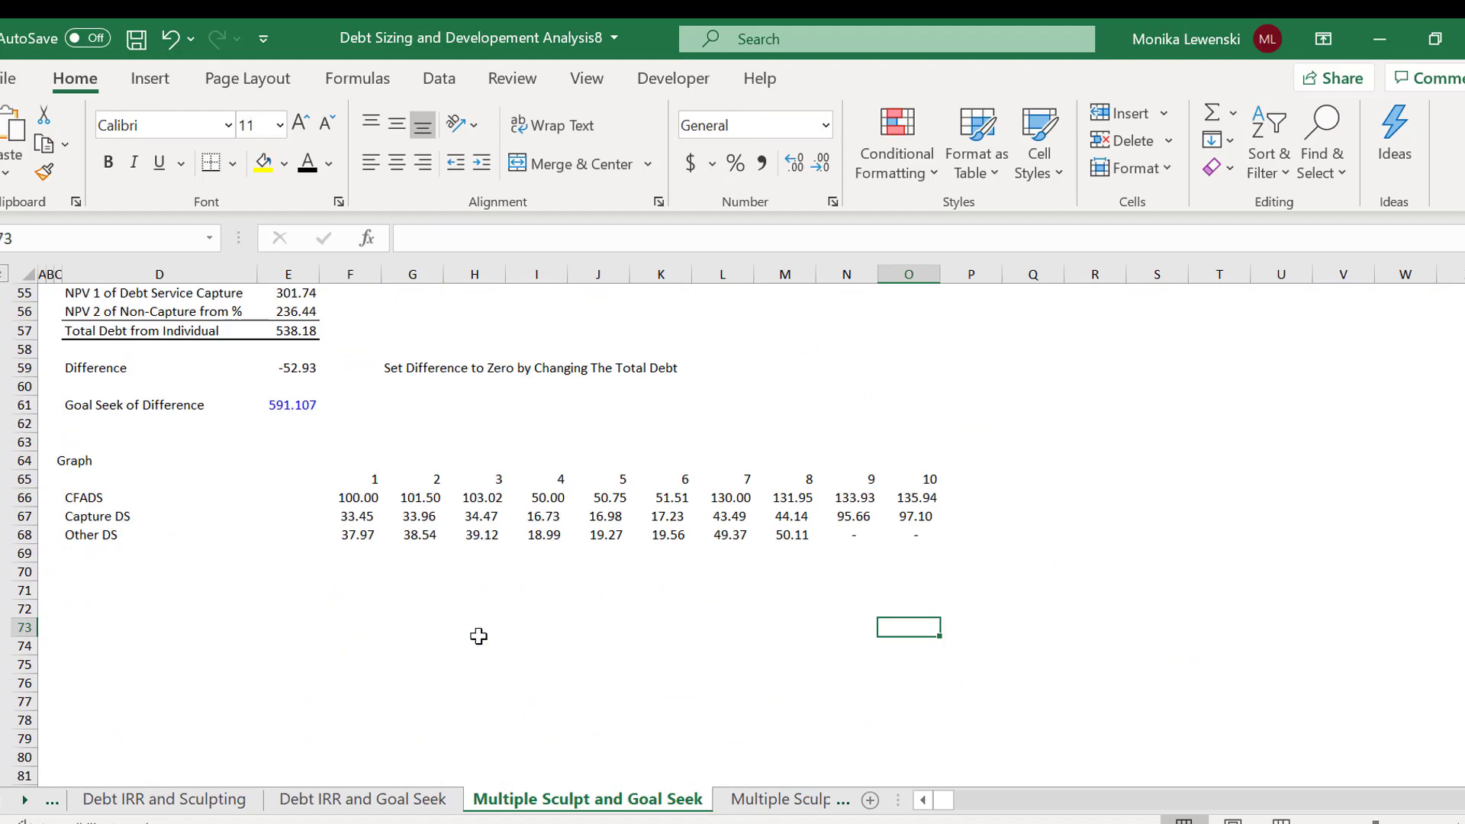
{"action": "key", "text": "Page_Up"}
{"action": "key", "text": "Page_Up"}
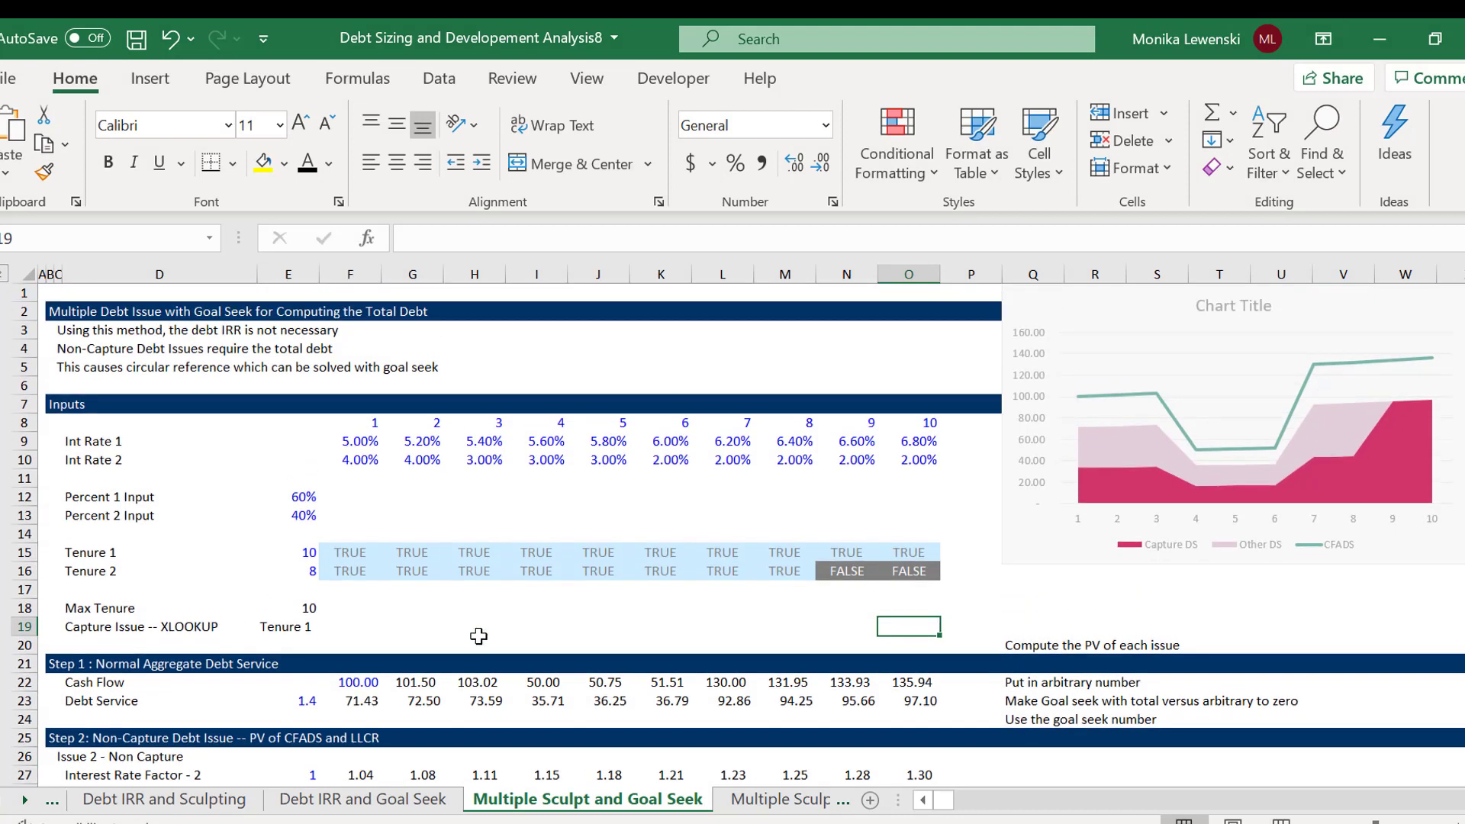
{"action": "key", "text": "Left"}
{"action": "key", "text": "Left"}
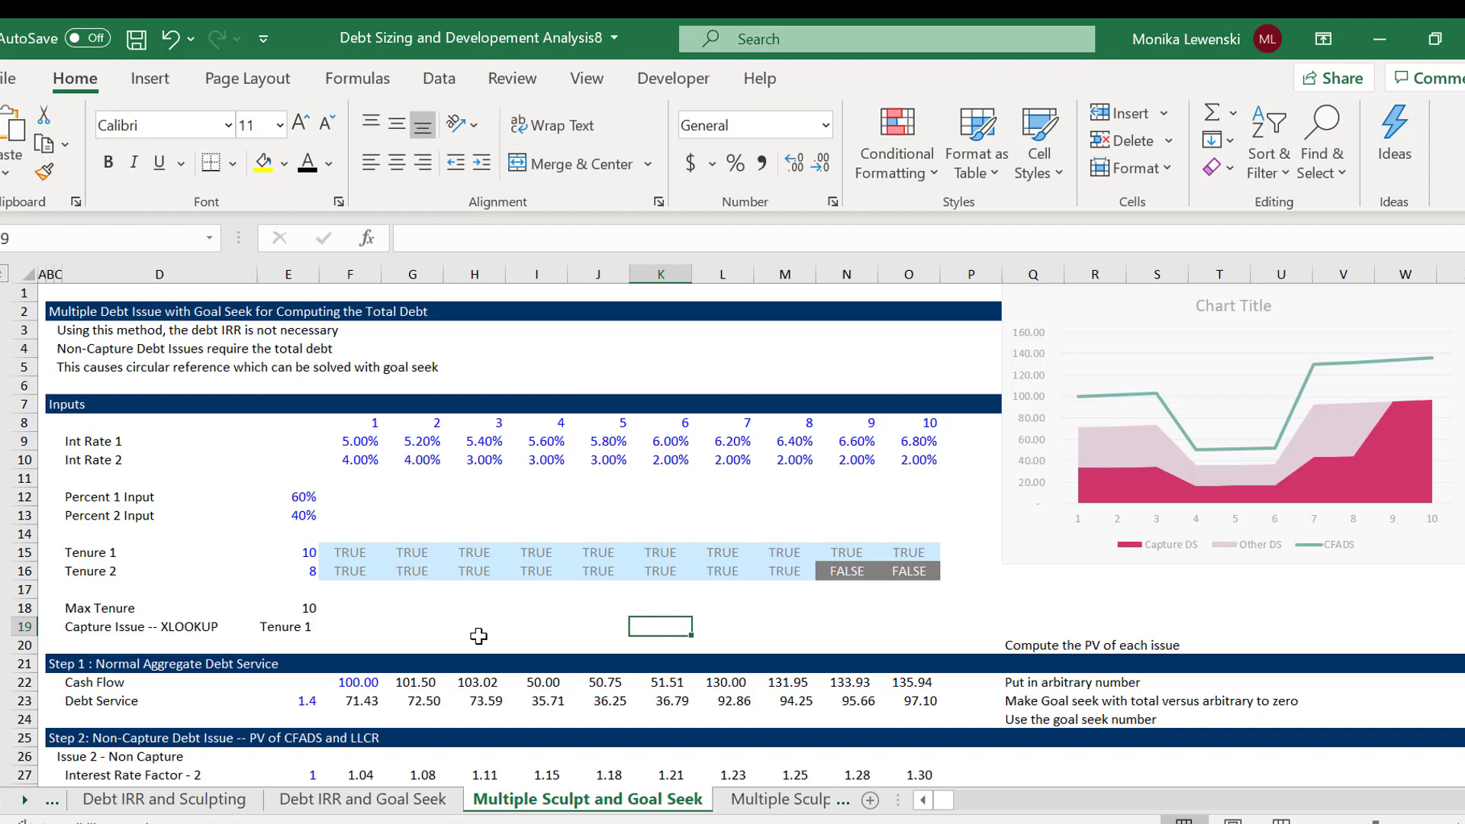
- Delete the title placeholder from the debt service chart
{"action": "left_click", "coordinate": [1202, 309]}
{"action": "key", "text": "Delete"}
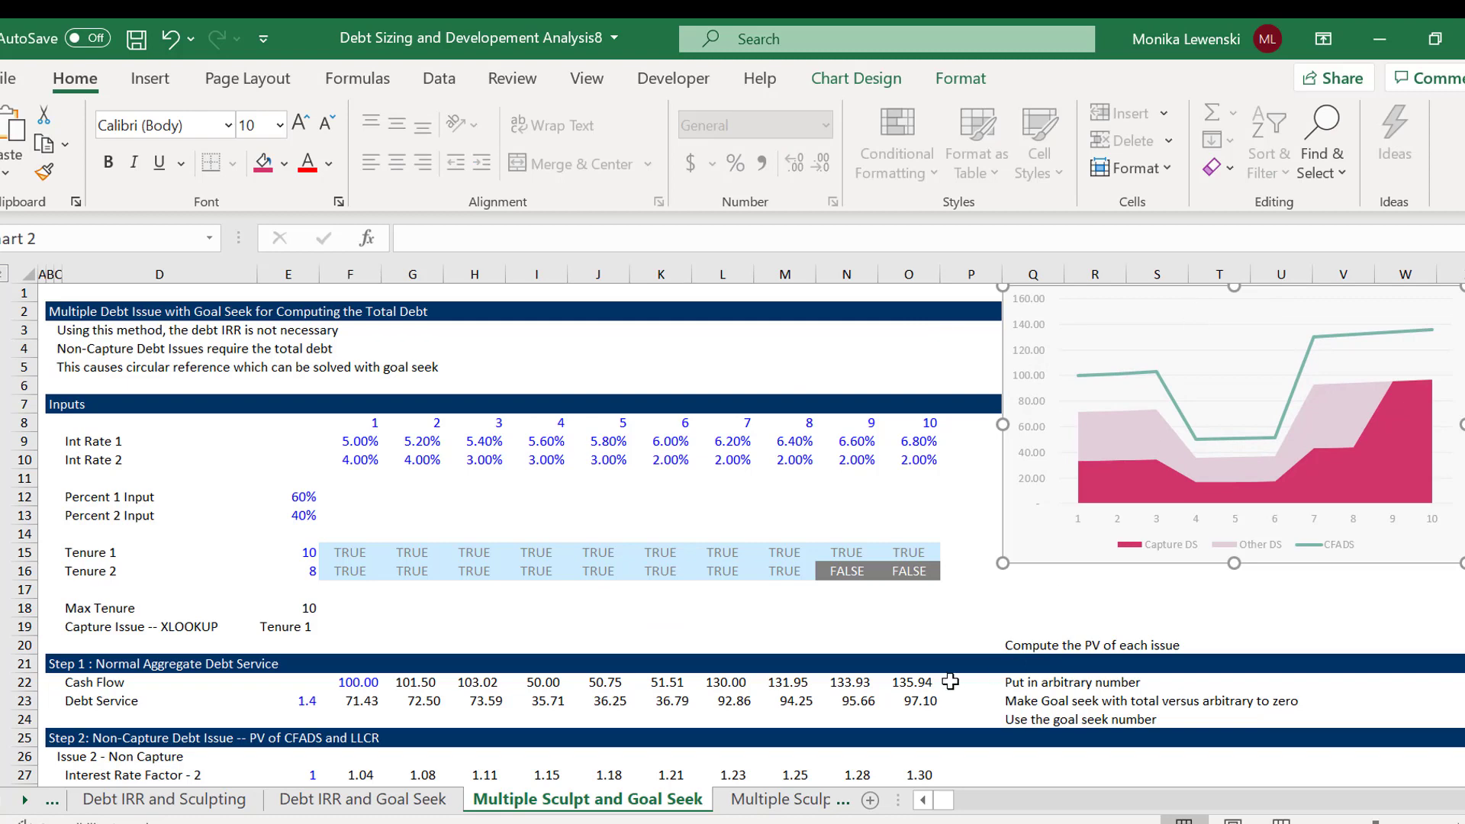
{"action": "left_click", "coordinate": [1068, 605]}
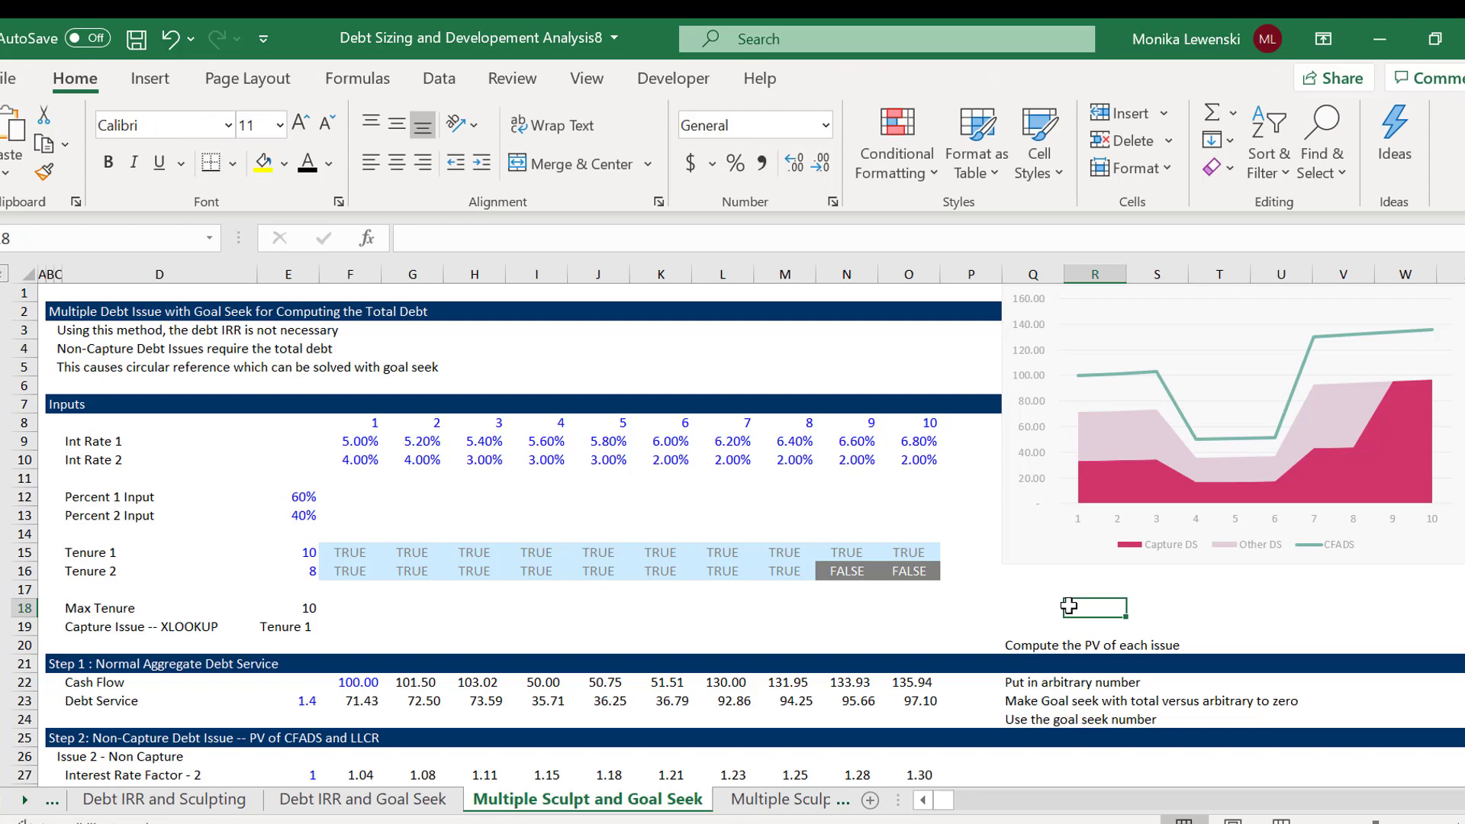
- Set the period 6 Int Rate 1 in cell K9 to 10%
{"action": "key", "text": "Left"}
{"action": "key", "text": "Left"}
{"action": "key", "text": "Left"}
{"action": "key", "text": "Left"}
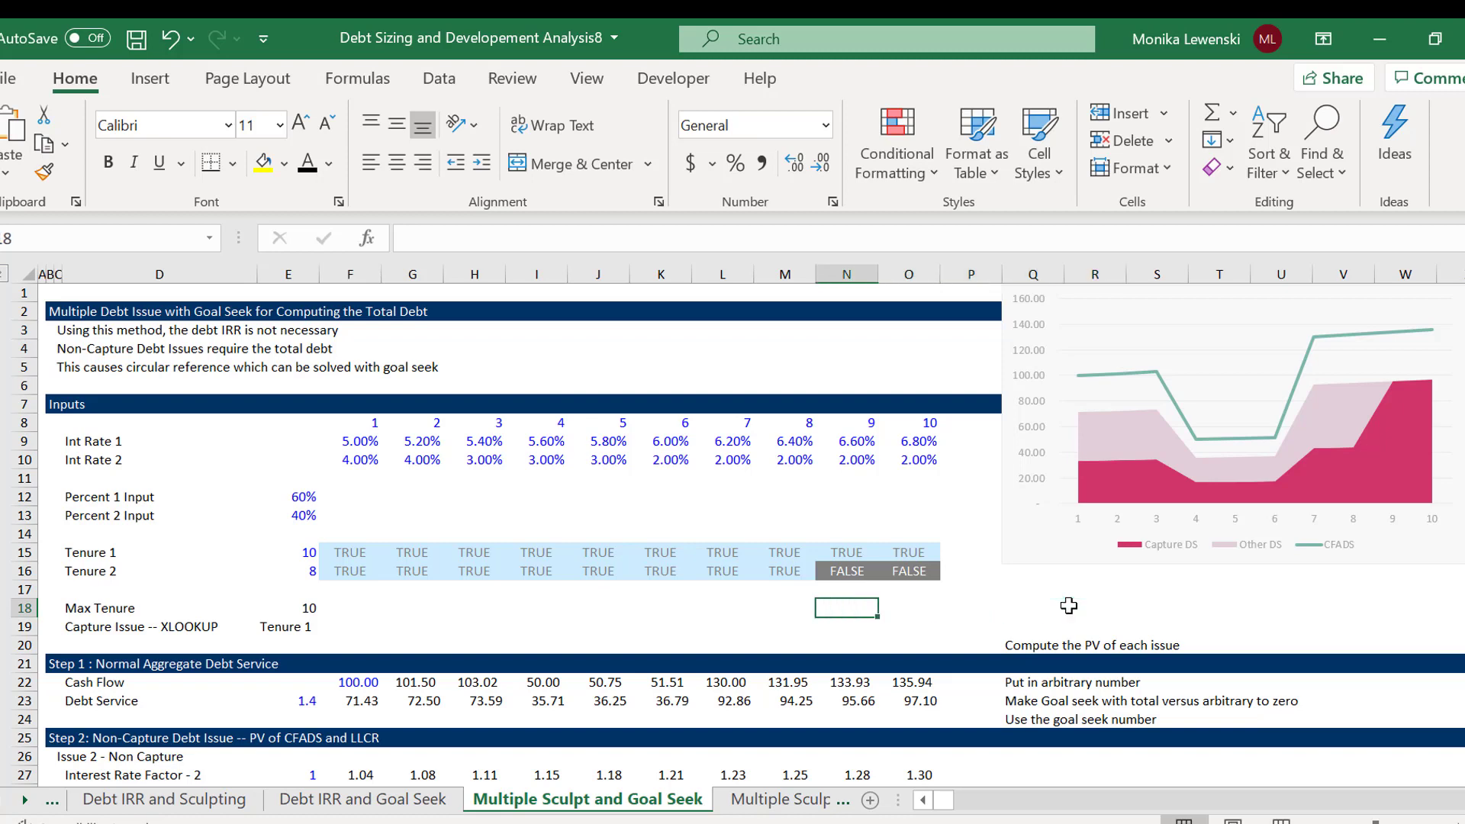
{"action": "key", "text": "Up"}
{"action": "key", "text": "Up"}
{"action": "key", "text": "Up"}
{"action": "key", "text": "Up"}
{"action": "key", "text": "Up"}
{"action": "key", "text": "Up"}
{"action": "key", "text": "Up"}
{"action": "key", "text": "Up"}
{"action": "key", "text": "Up"}
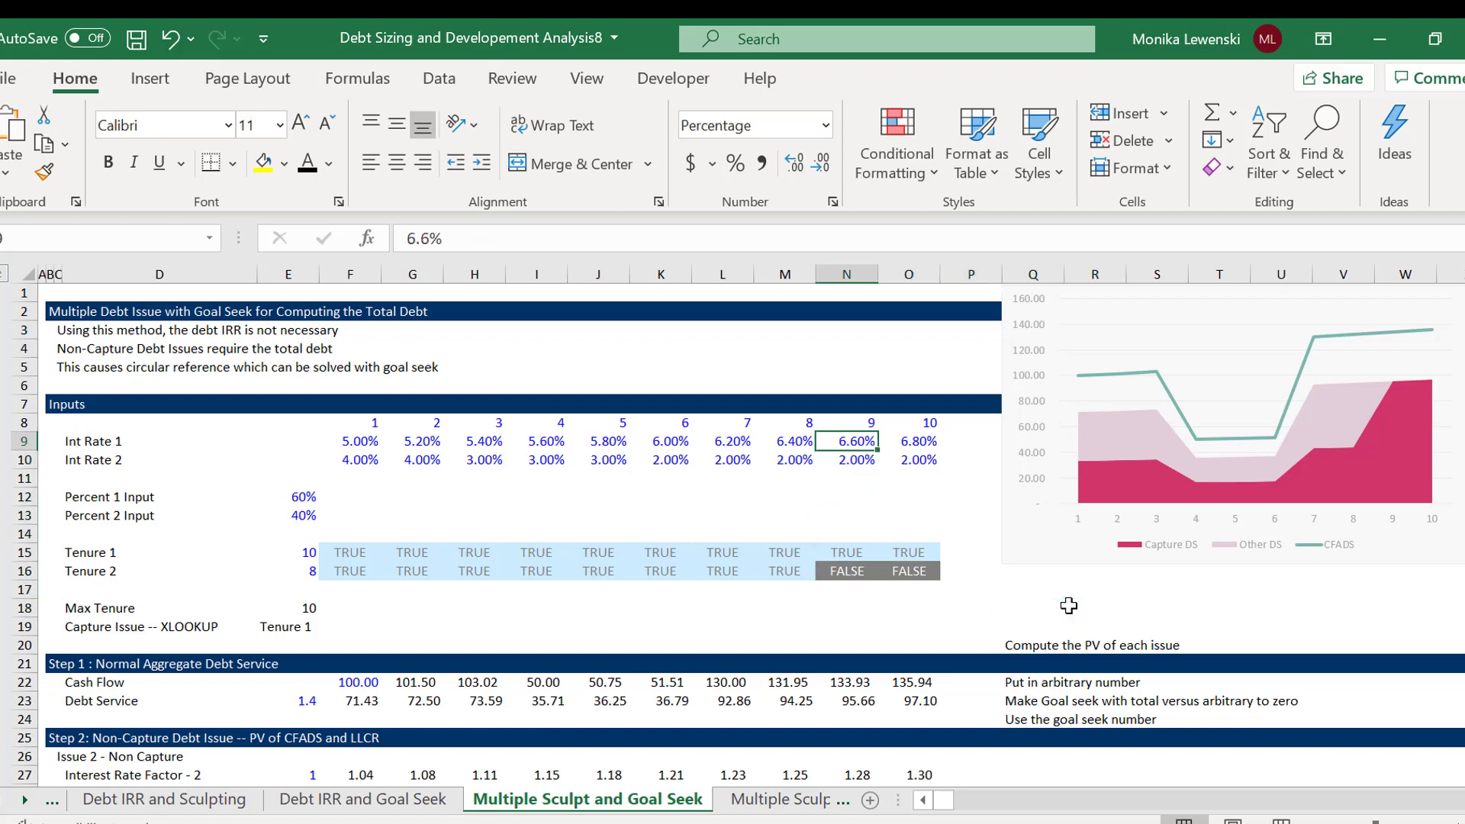
{"action": "key", "text": "Left"}
{"action": "key", "text": "Left"}
{"action": "key", "text": "Left"}
{"action": "type", "text": "10"}
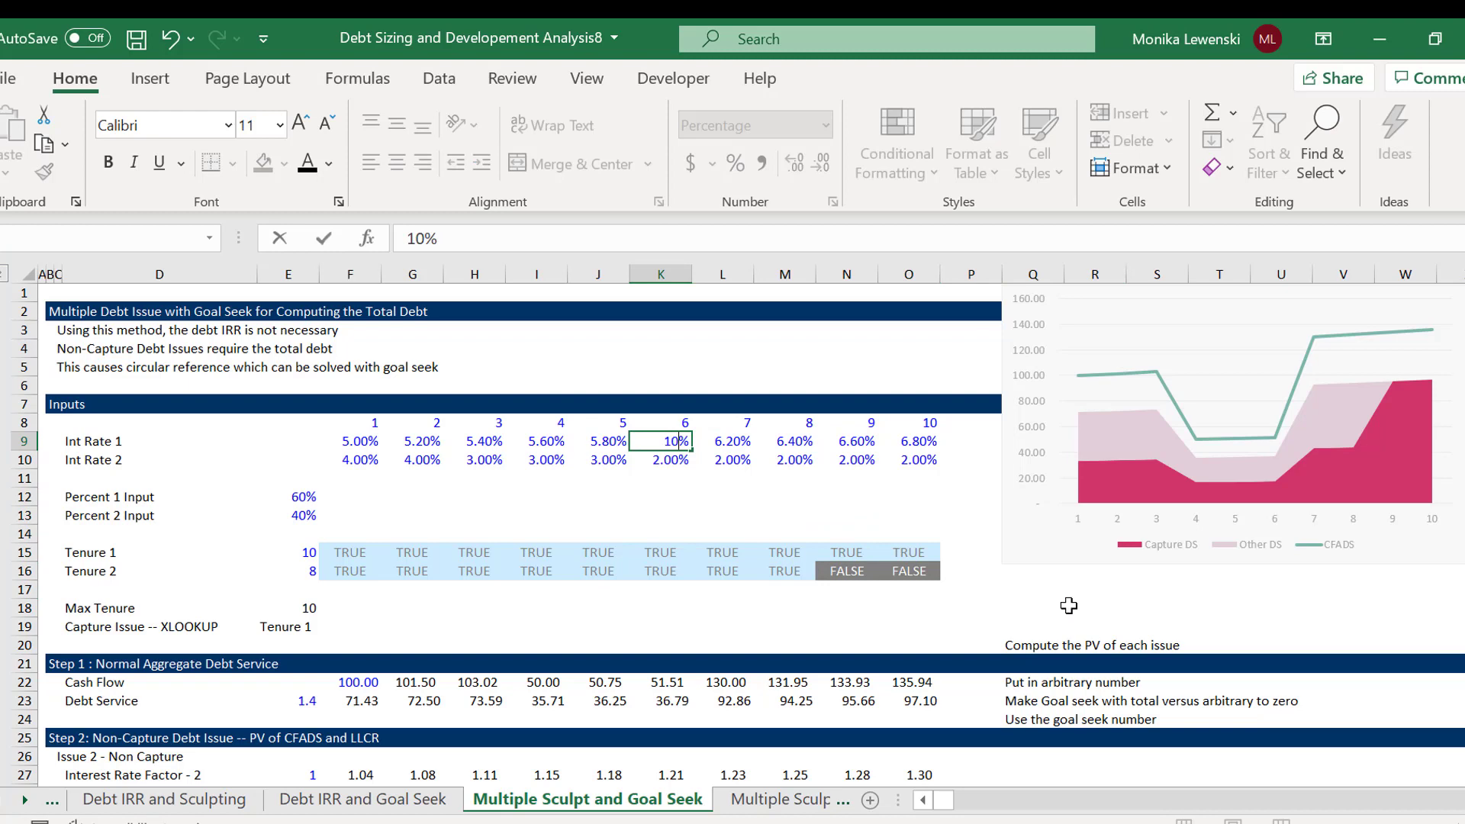
{"action": "key", "text": "Return"}
{"action": "key", "text": "Up"}
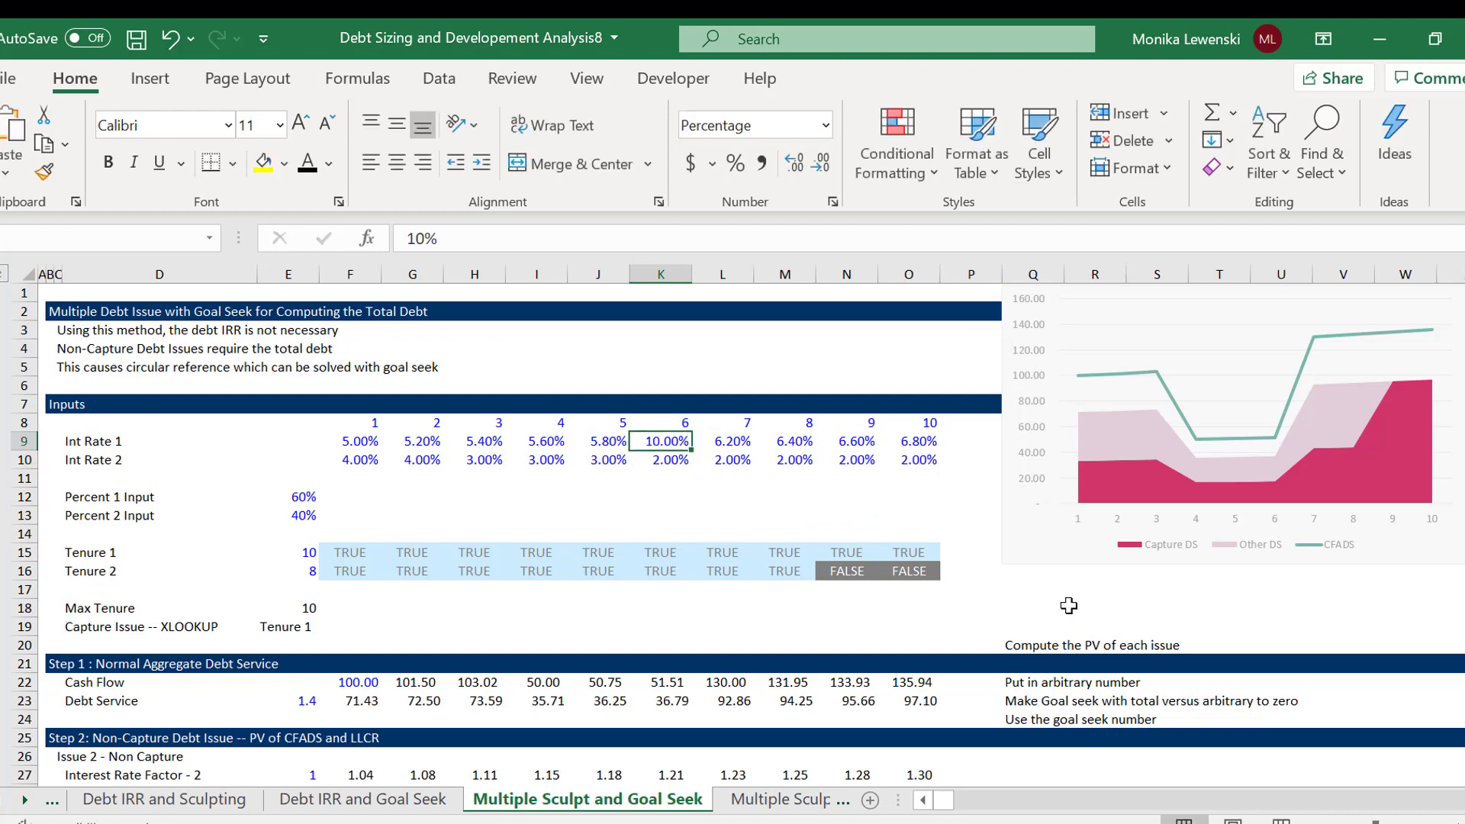
- Link the period 7 Int Rate 1 in cell L9 to the period 6 rate with =K9
{"action": "key", "text": "Right"}
{"action": "type", "text": "="}
{"action": "key", "text": "Left"}
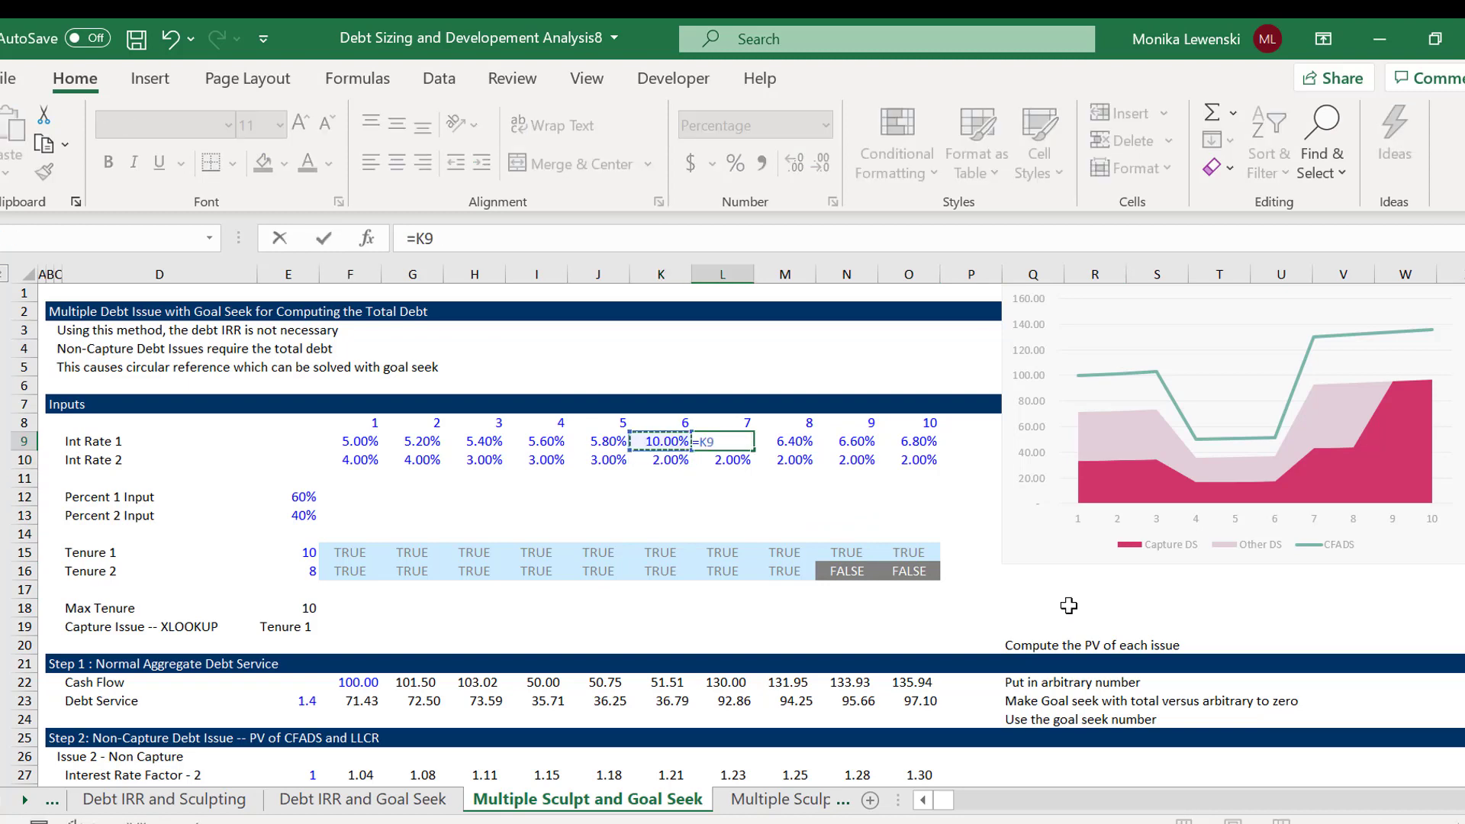
{"action": "key", "text": "Return"}
{"action": "key", "text": "Up"}
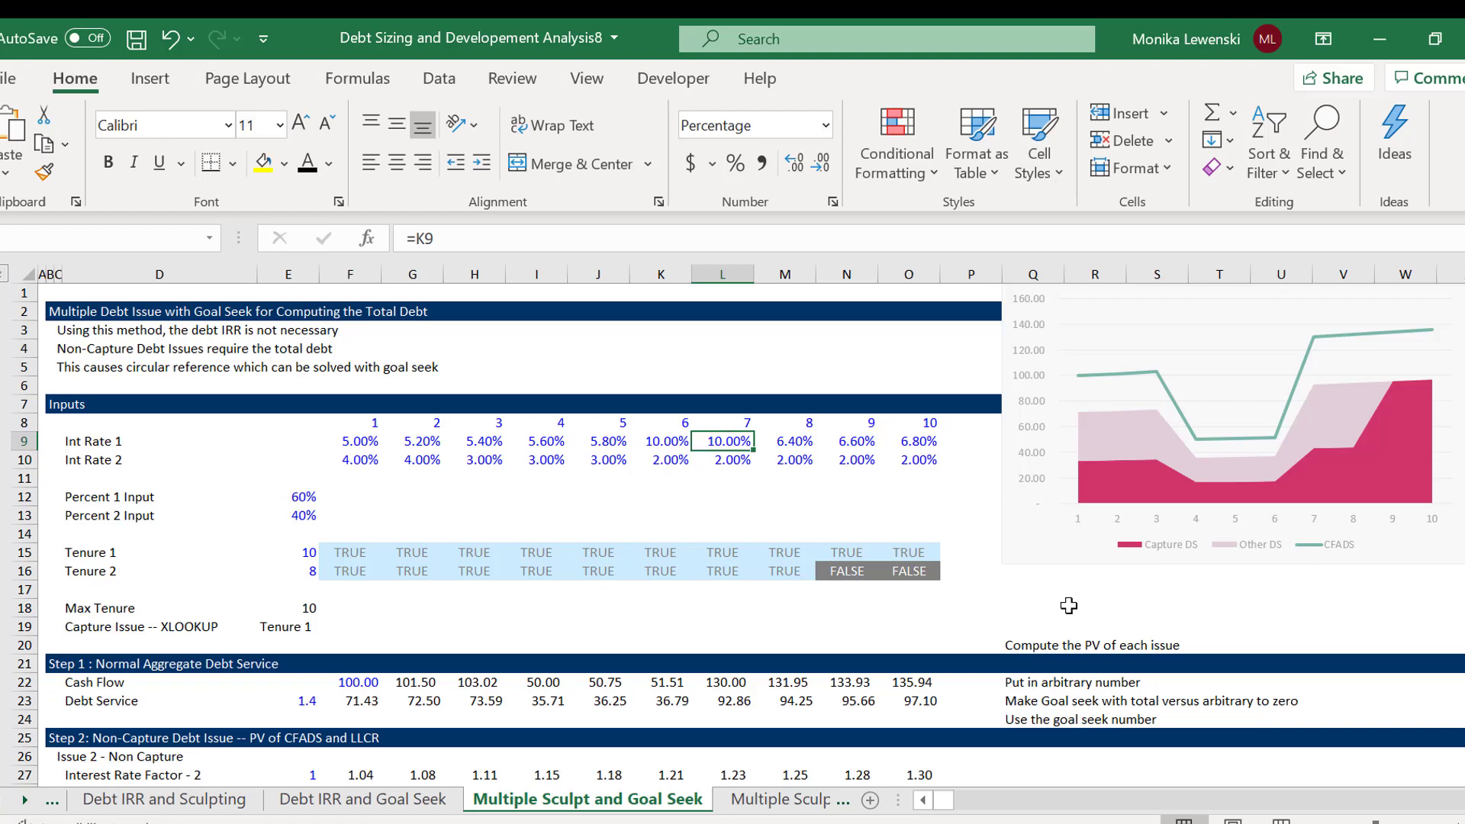
- Test the Tenure 2 input in cell E16 with 9 and leave it at 7
{"action": "key", "text": "Down"}
{"action": "key", "text": "Down"}
{"action": "key", "text": "Down"}
{"action": "key", "text": "Down"}
{"action": "key", "text": "Down"}
{"action": "key", "text": "Down"}
{"action": "key", "text": "Down"}
{"action": "key", "text": "Left"}
{"action": "key", "text": "Left"}
{"action": "key", "text": "Left"}
{"action": "key", "text": "Left"}
{"action": "key", "text": "Left"}
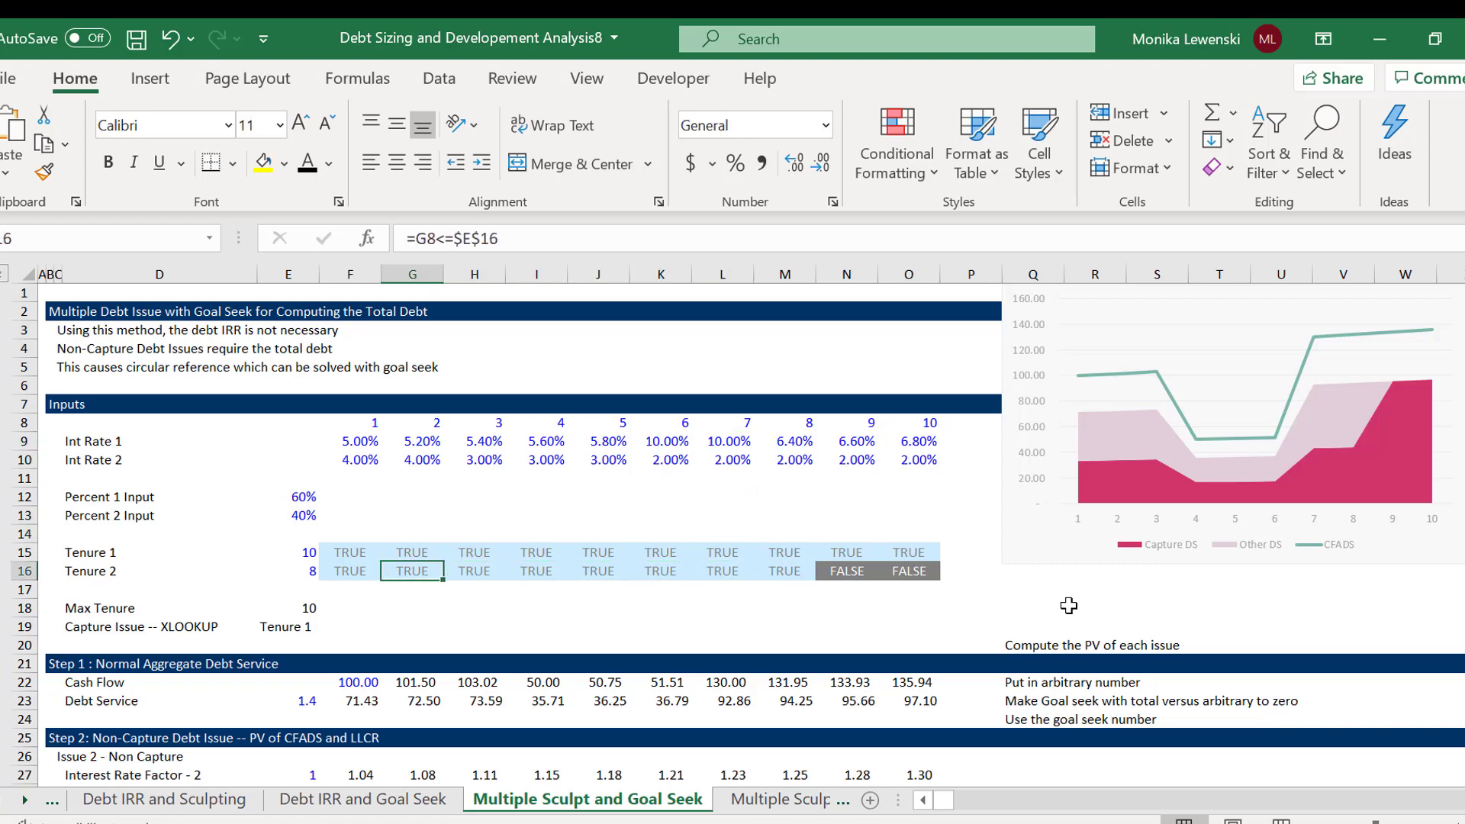
{"action": "key", "text": "Left"}
{"action": "key", "text": "Left"}
{"action": "type", "text": "9"}
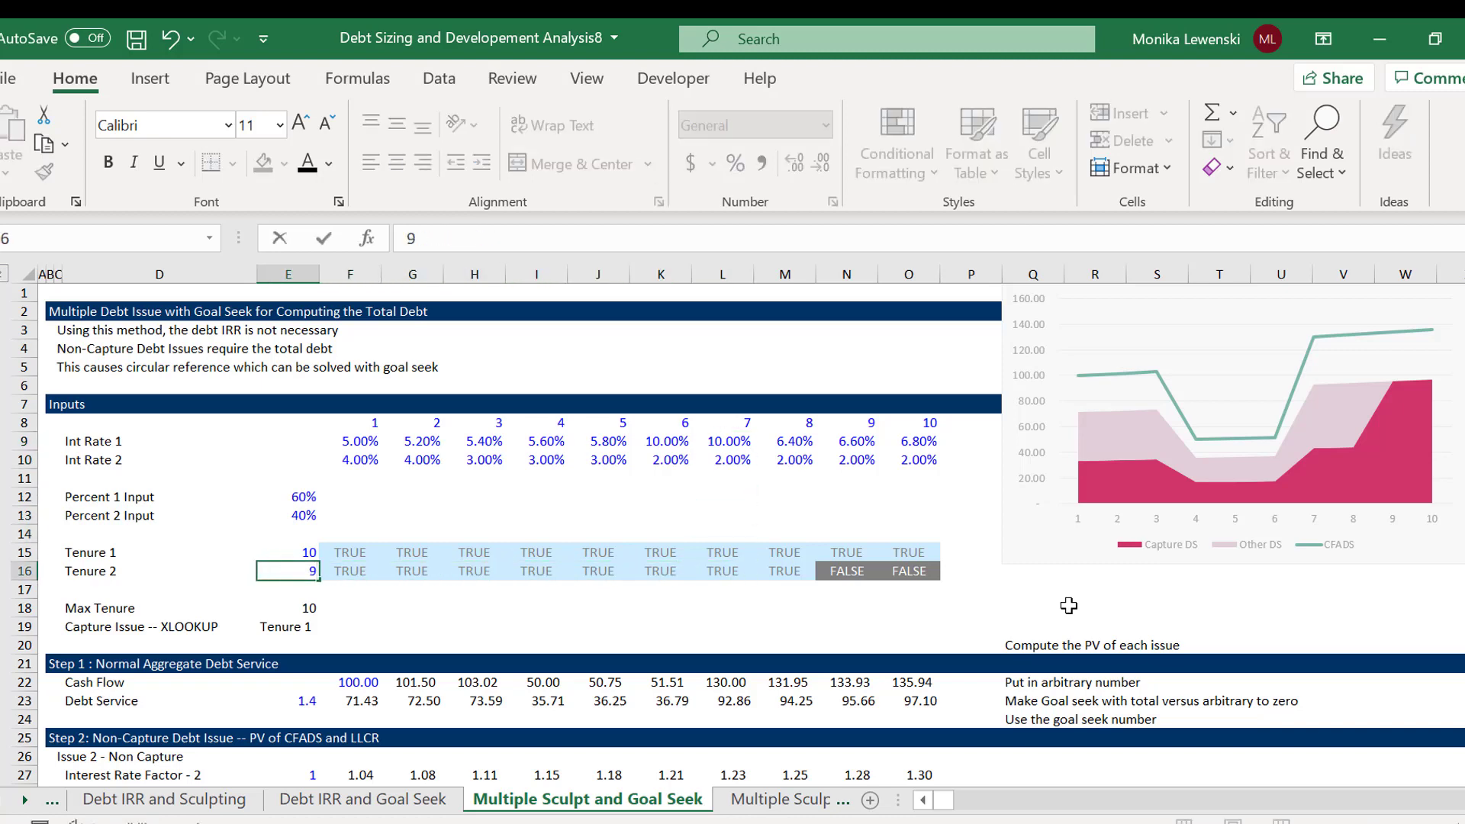
{"action": "key", "text": "Return"}
{"action": "key", "text": "Up"}
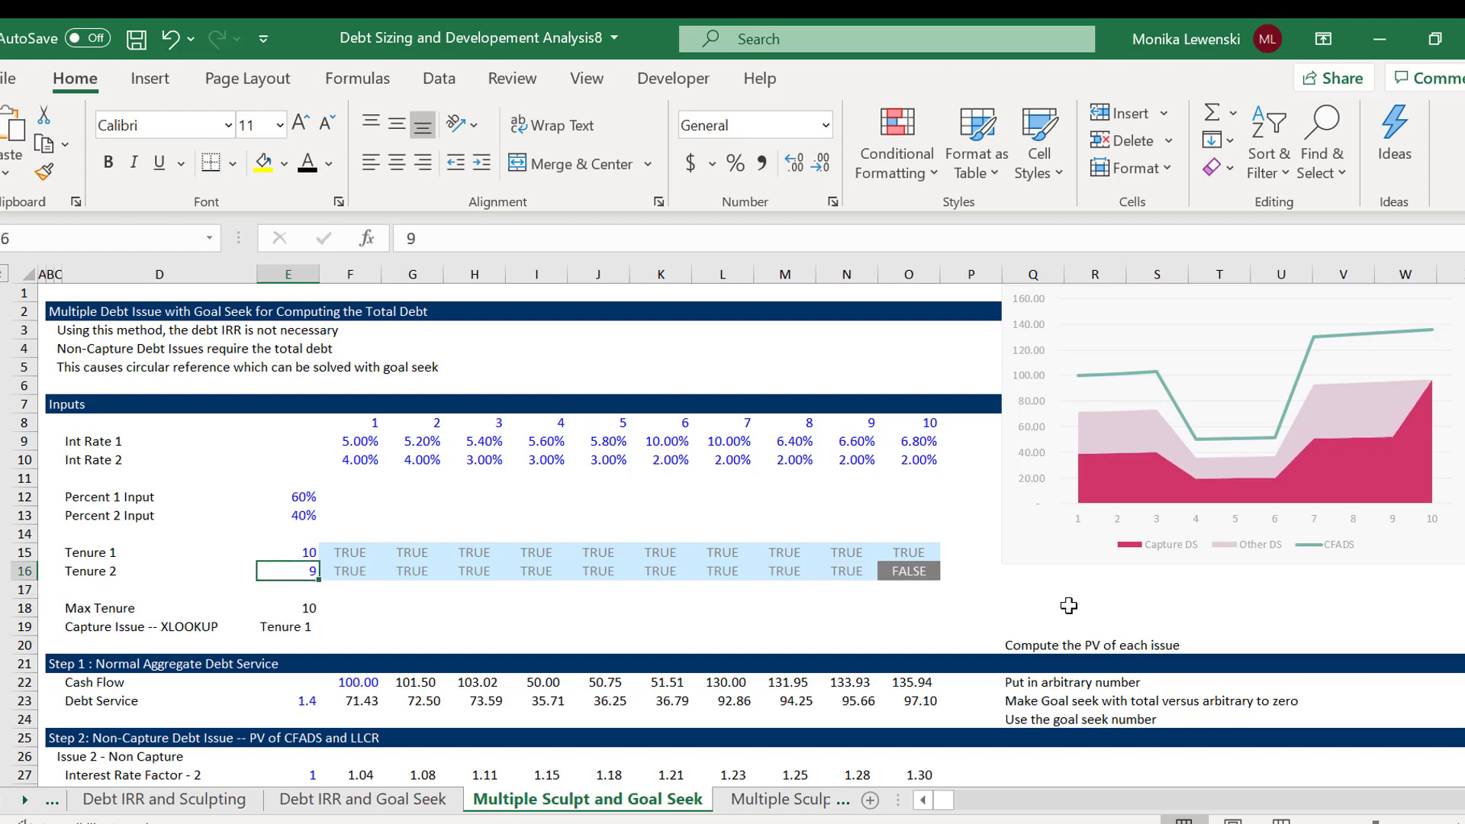
{"action": "type", "text": "7"}
{"action": "key", "text": "Return"}
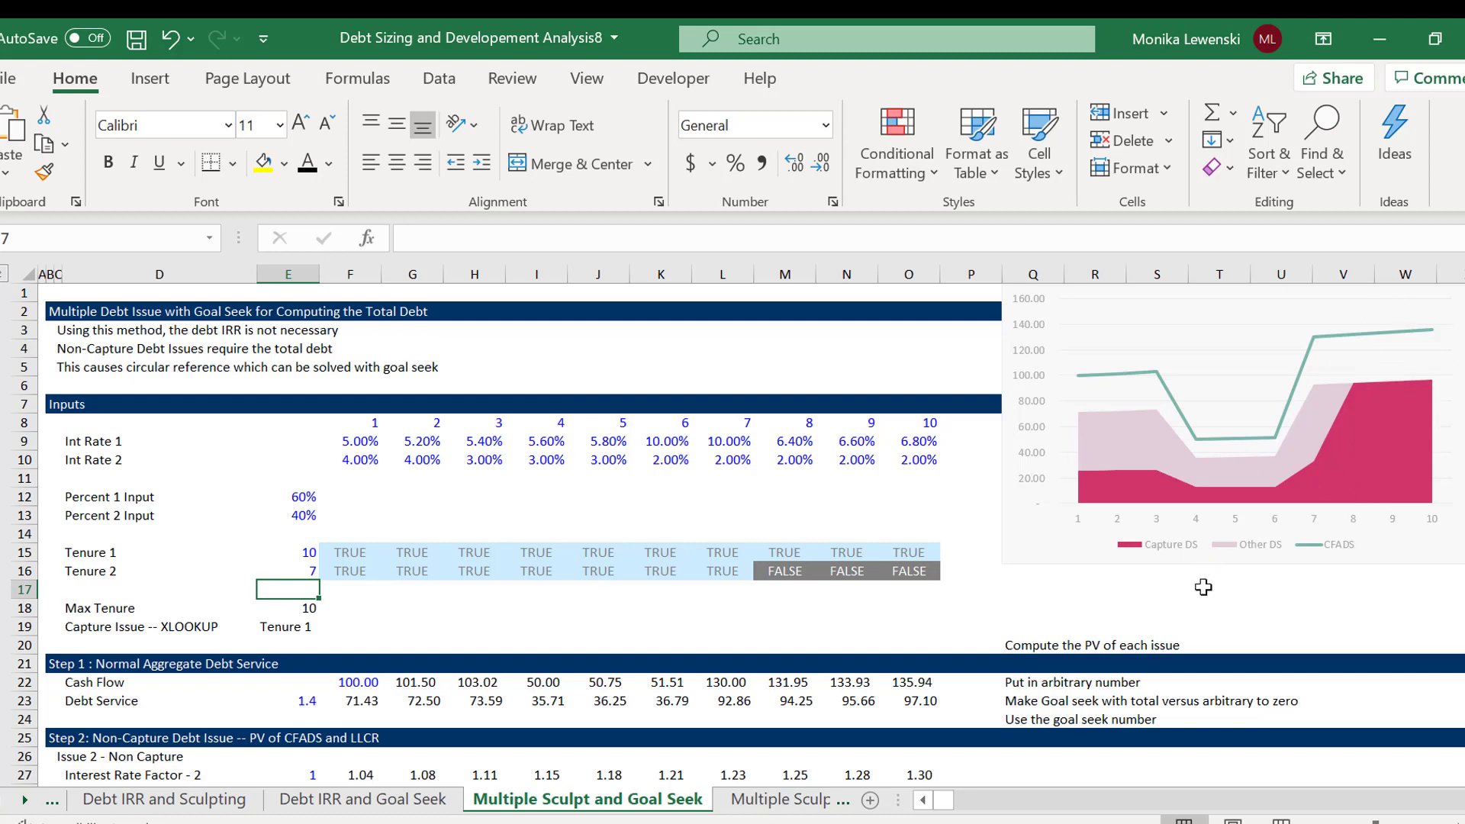
- Re-enter the Max Tenure formula =MAX(E15:E16) in cell E18
{"action": "key", "text": "Down"}
{"action": "key", "text": "Left"}
{"action": "key", "text": "Left"}
{"action": "key", "text": "Right"}
{"action": "key", "text": "Right"}
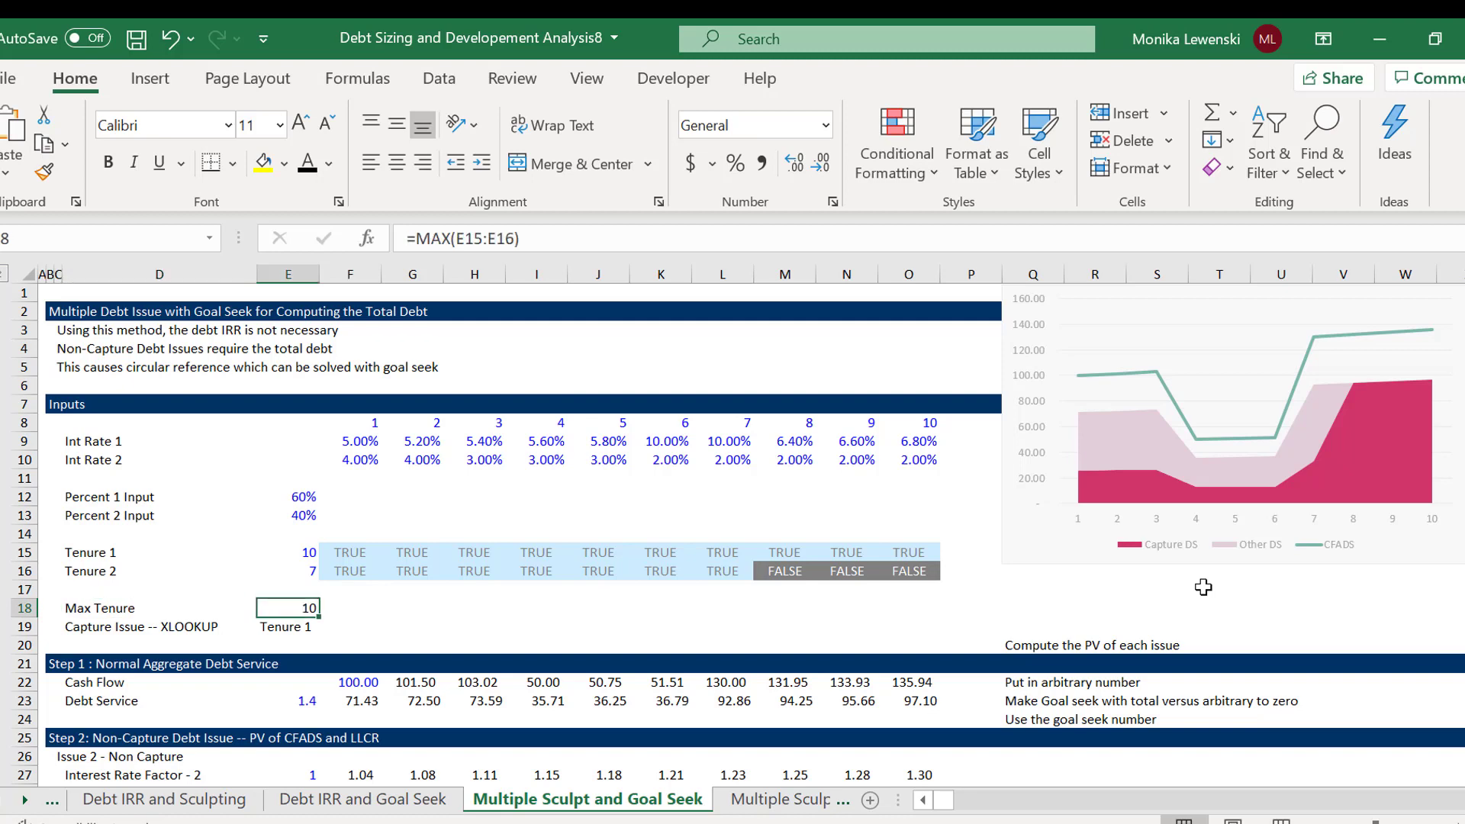
{"action": "type", "text": "=max("}
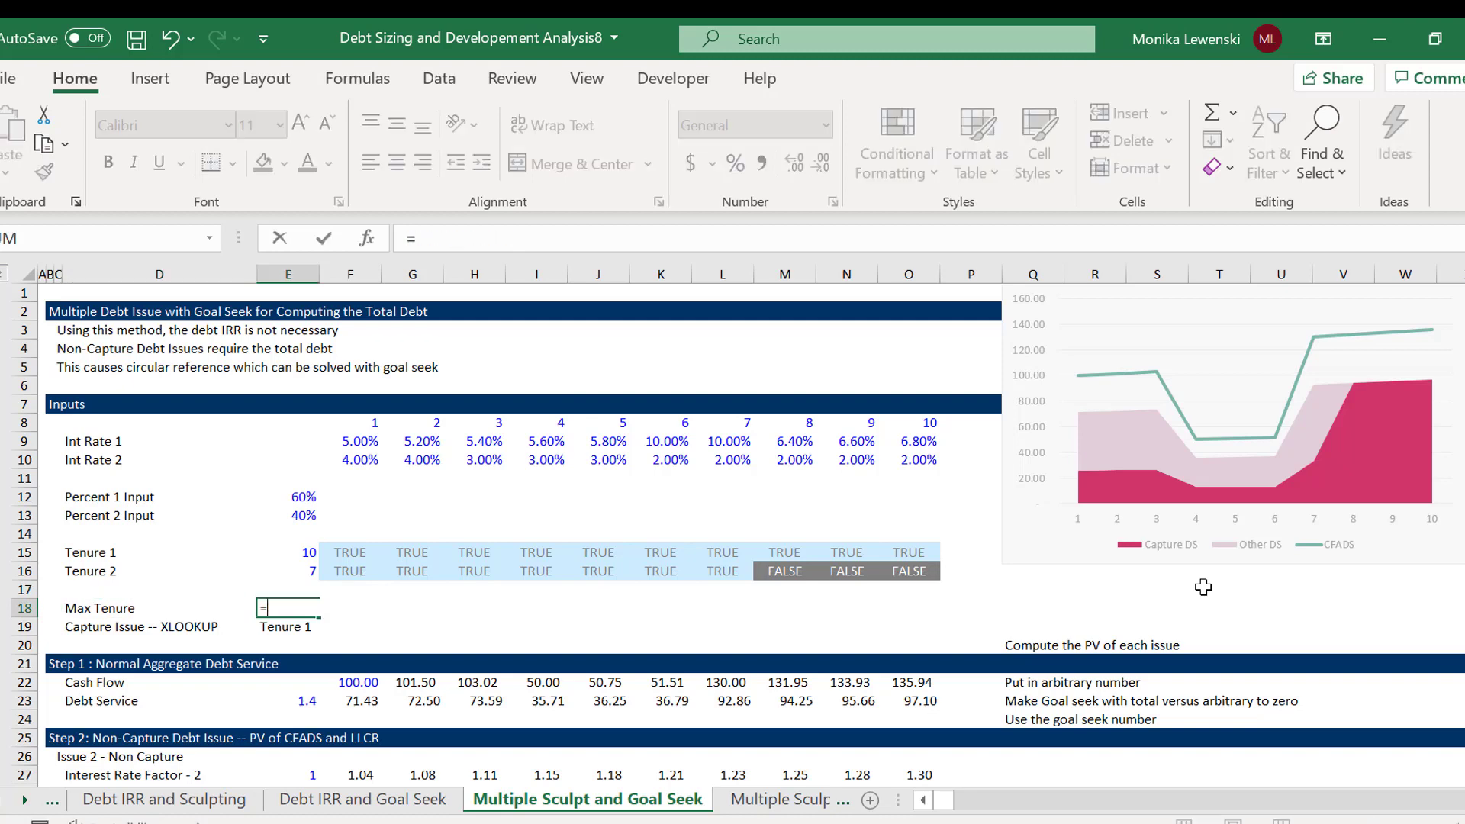
{"action": "key", "text": "Up"}
{"action": "key", "text": "Up"}
{"action": "key", "text": "Up"}
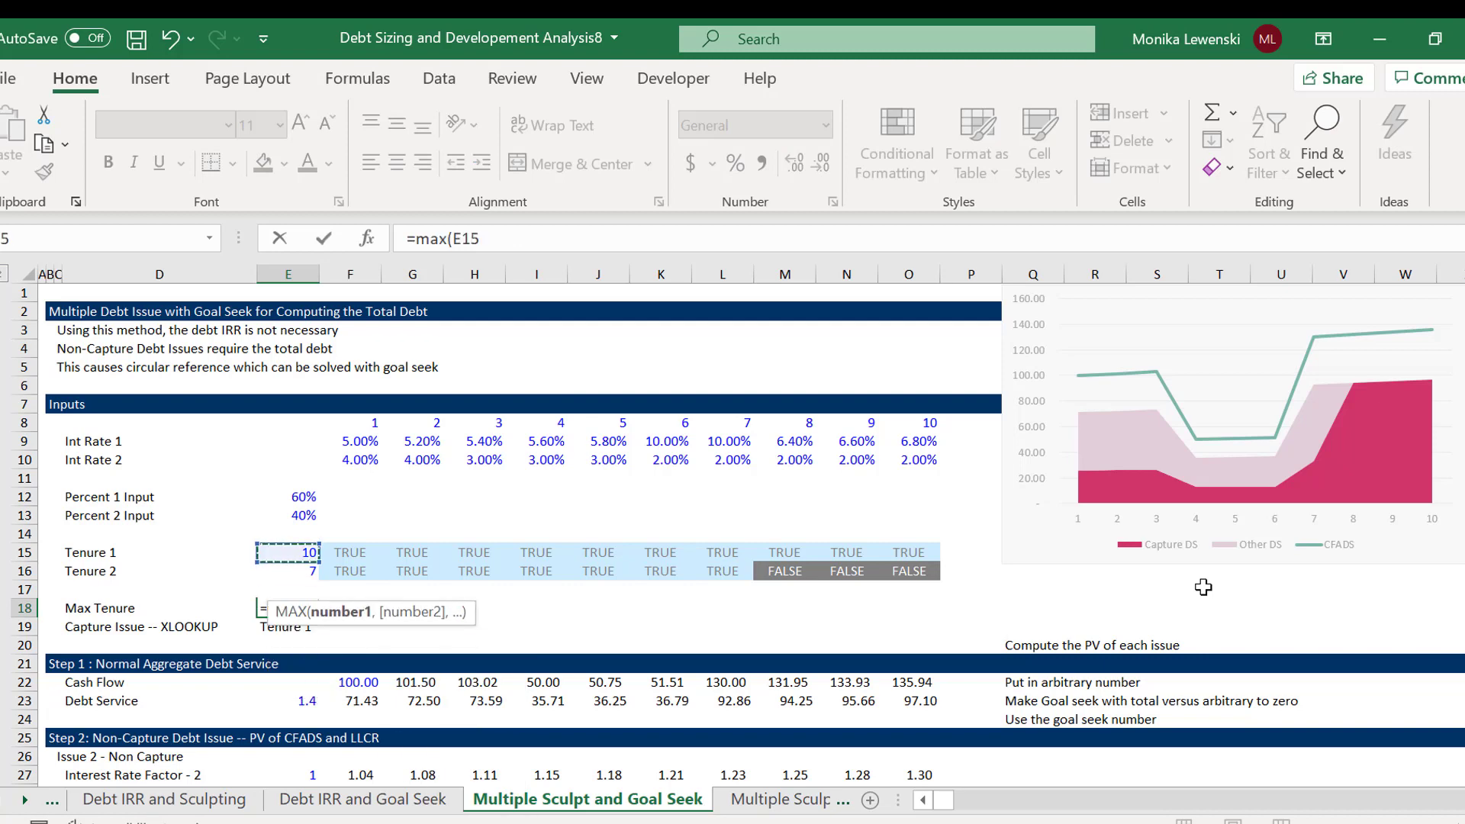
{"action": "key", "text": "shift+Down"}
{"action": "type", "text": ")"}
{"action": "key", "text": "Return"}
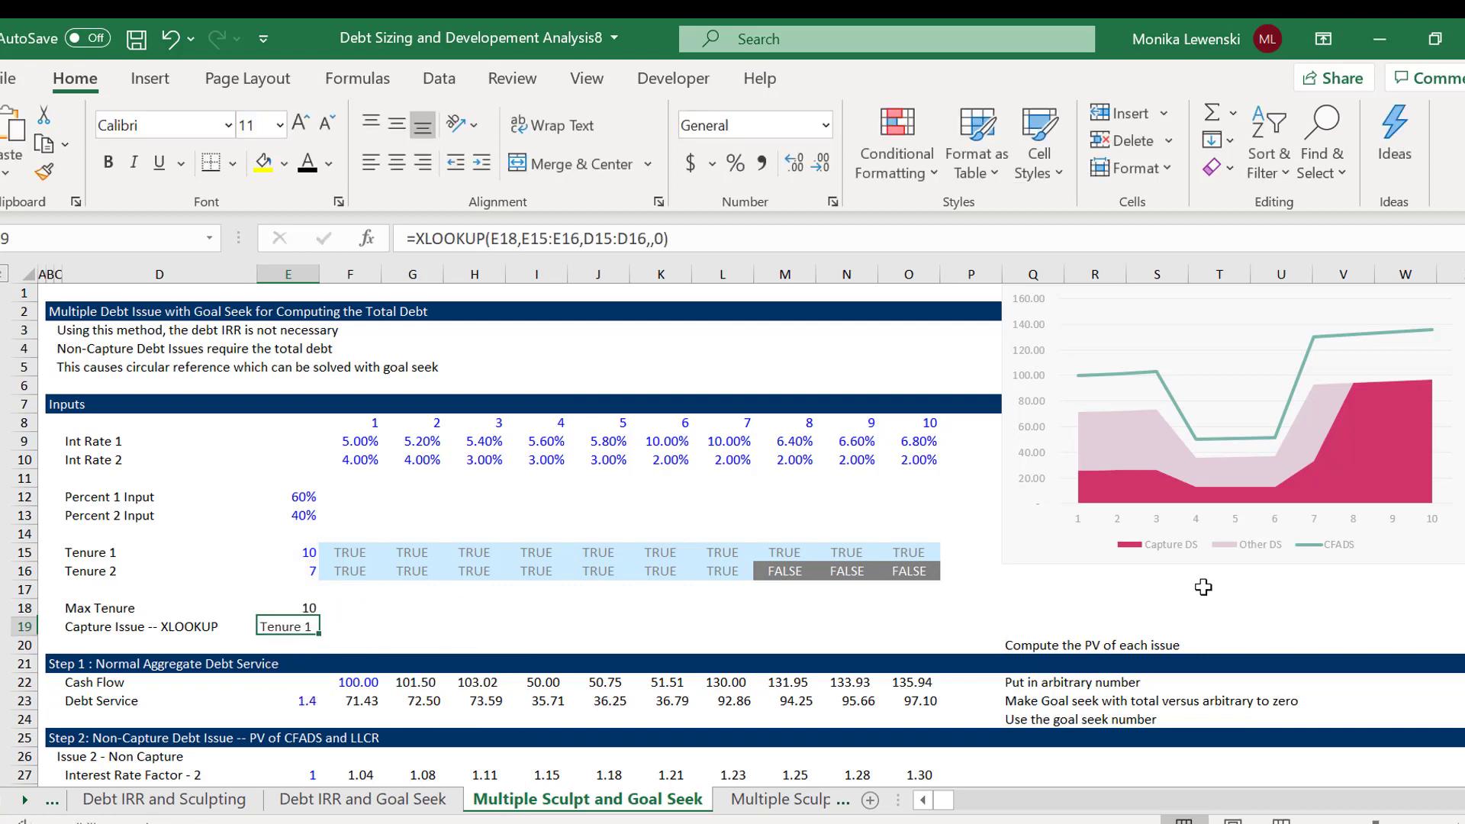
{"action": "type", "text": "="}
{"action": "type", "text": "xlo"}
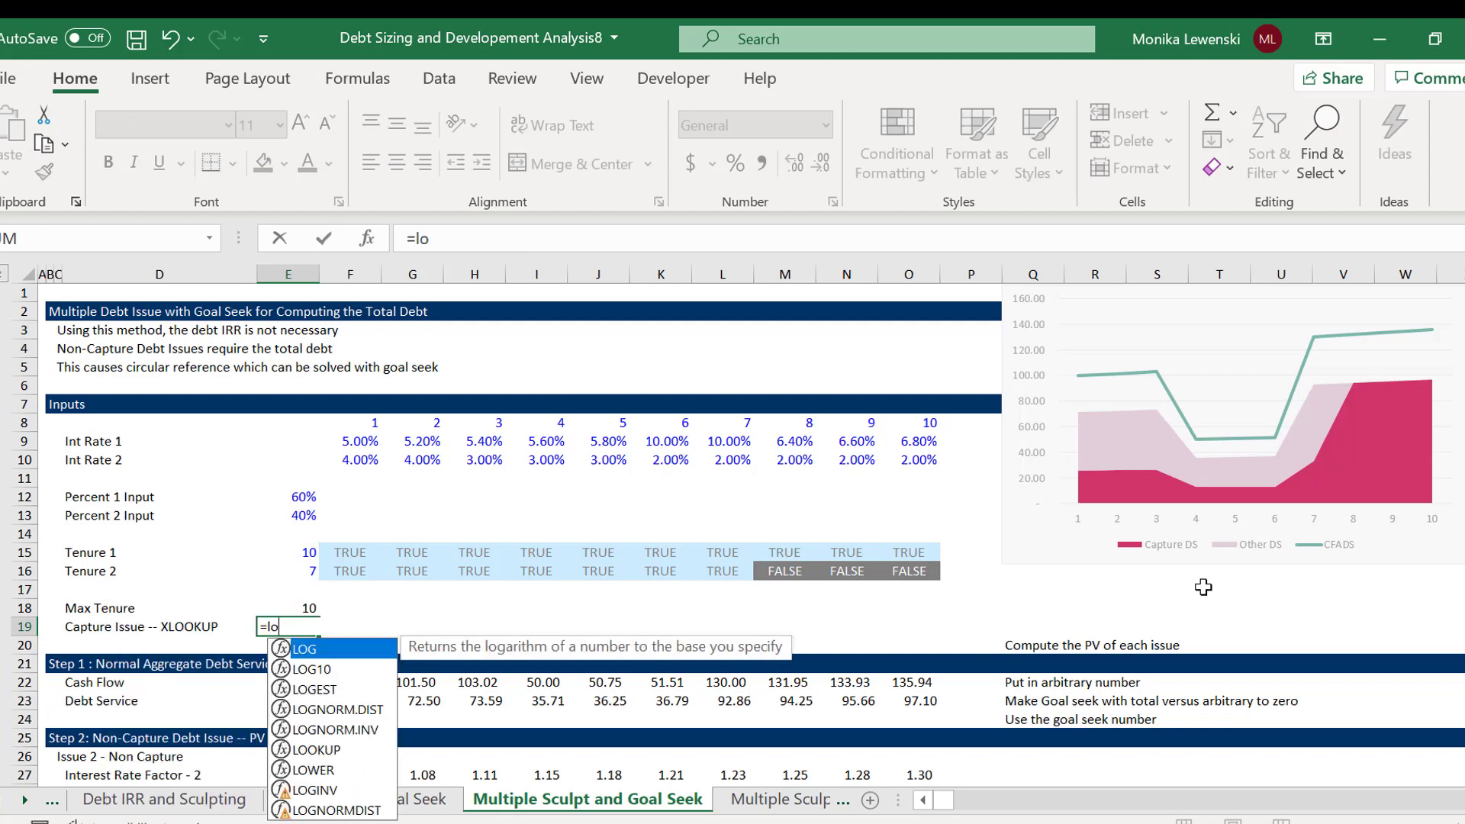
{"action": "key", "text": "BackSpace"}
{"action": "key", "text": "BackSpace"}
{"action": "key", "text": "BackSpace"}
{"action": "key", "text": "BackSpace"}
{"action": "type", "text": "x"}
{"action": "key", "text": "BackSpace"}
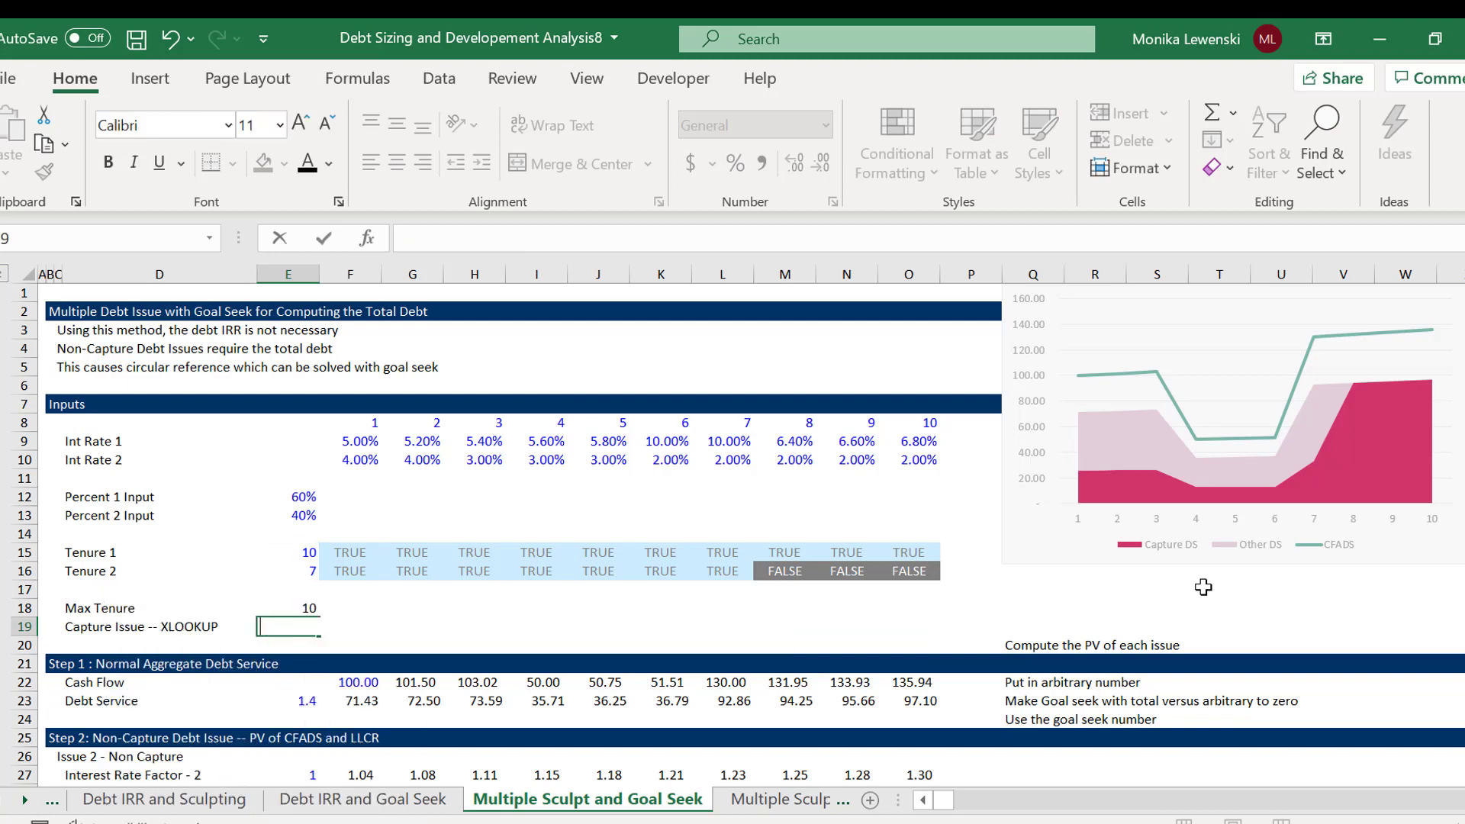
- Start an XLOOKUP formula in cell E19 with Max Tenure E18 as the lookup value and E15:E16 as the lookup array
{"action": "type", "text": "=x"}
{"action": "key", "text": "Down"}
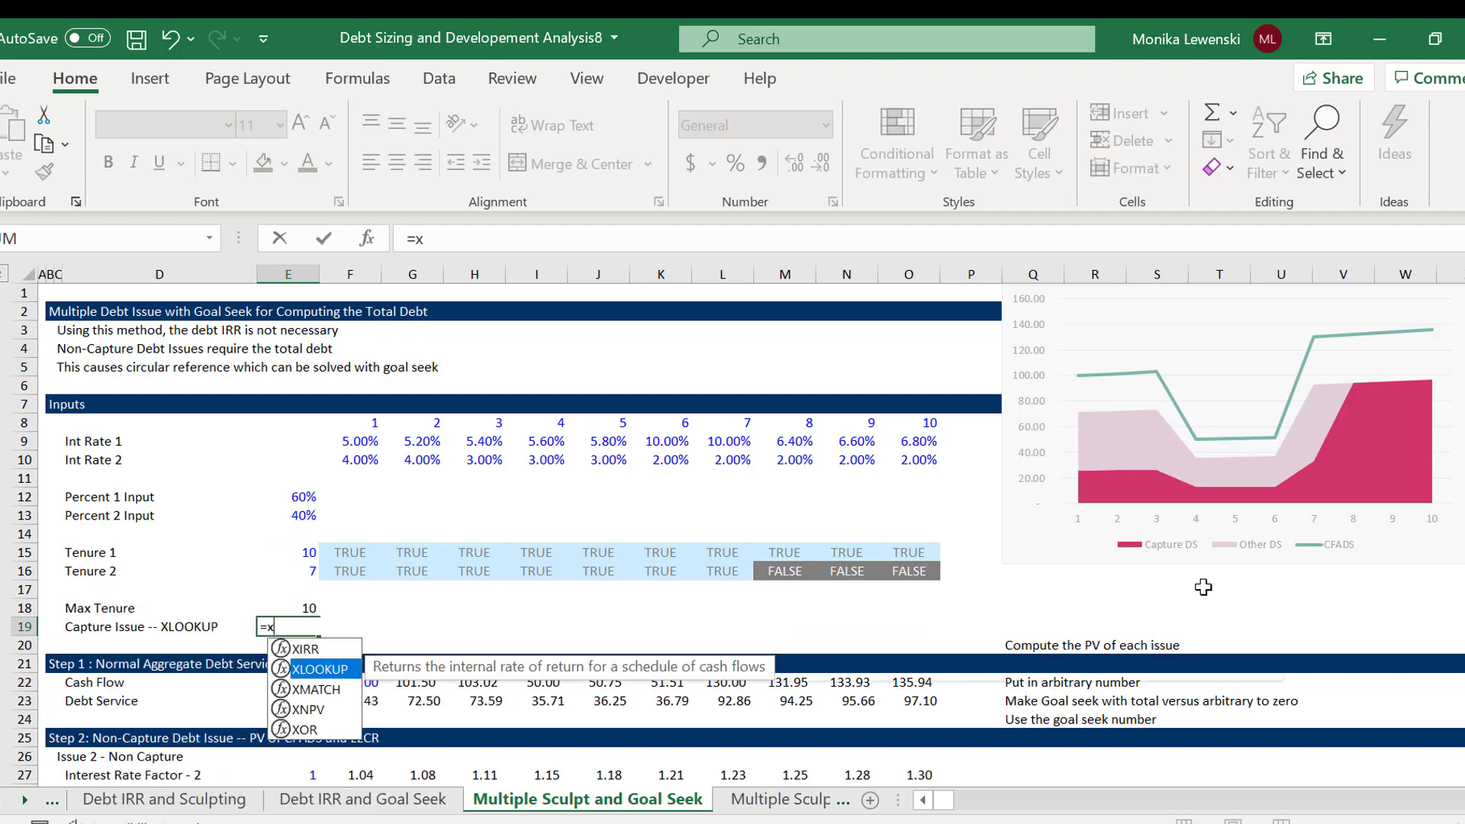
{"action": "key", "text": "Tab"}
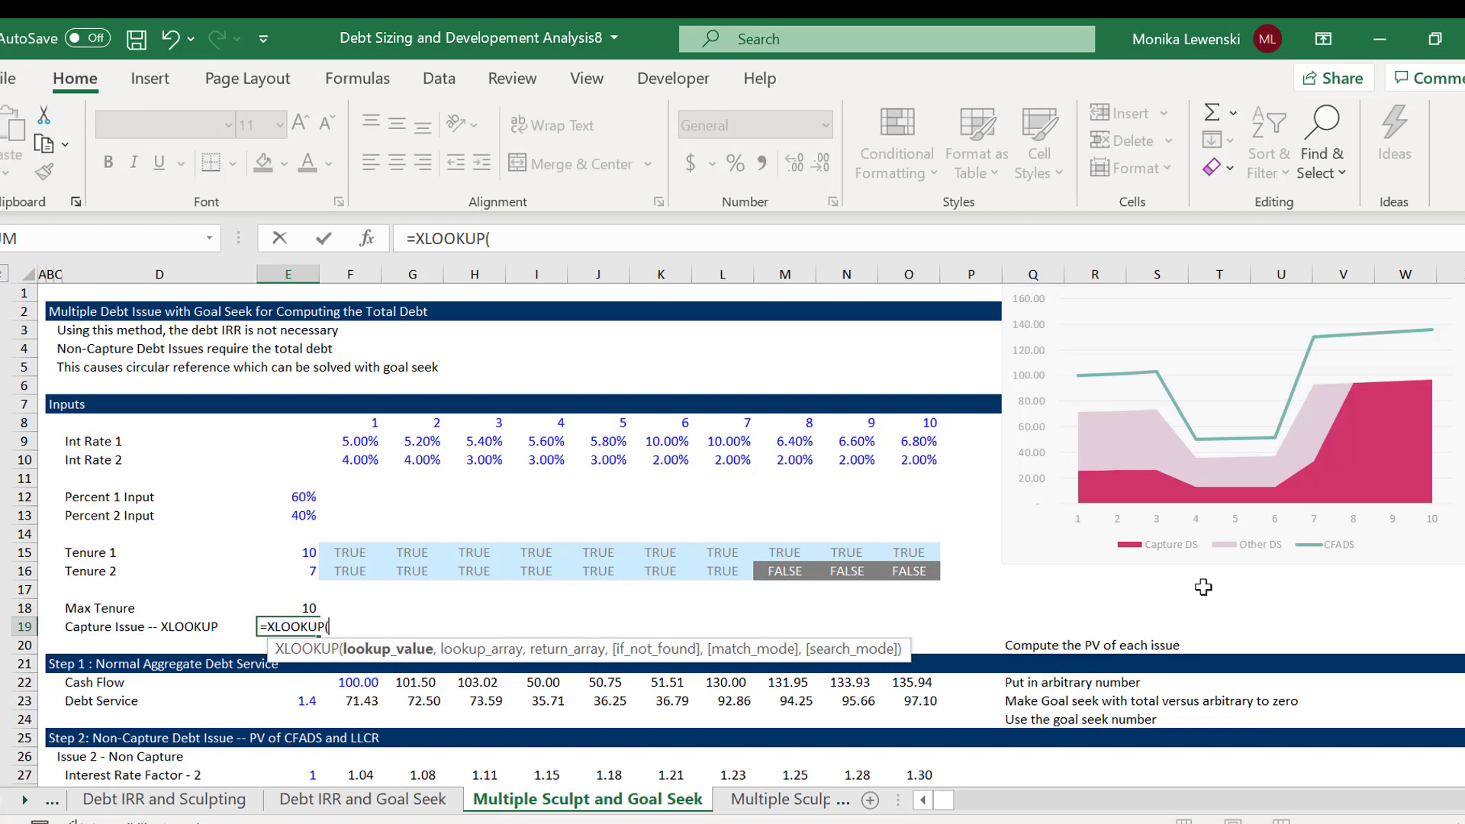
{"action": "key", "text": "Up"}
{"action": "type", "text": "."}
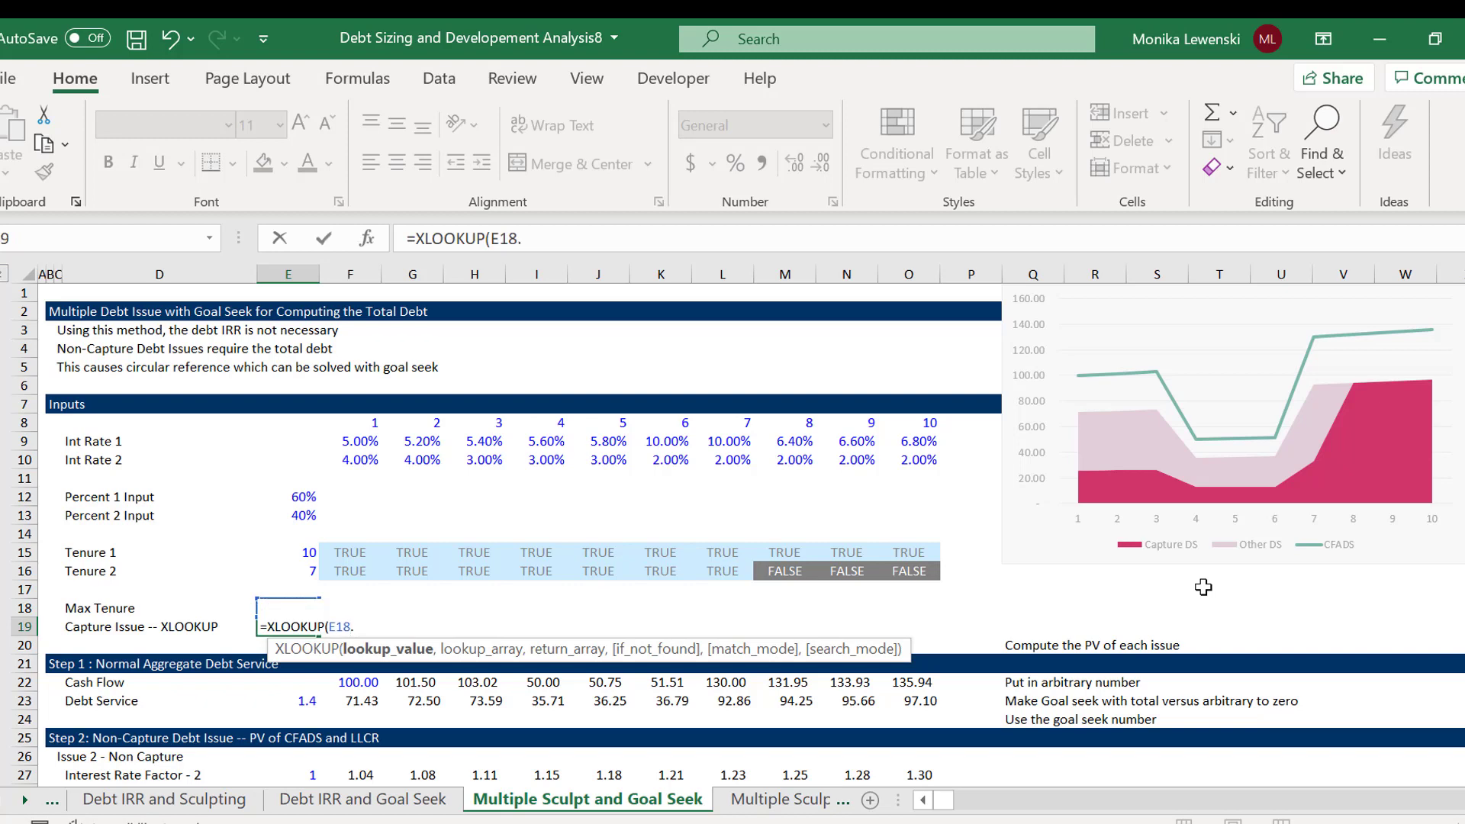
{"action": "key", "text": "Up"}
{"action": "key", "text": "Up"}
{"action": "key", "text": "Up"}
{"action": "key", "text": "Up"}
{"action": "key", "text": "shift+Down"}
{"action": "type", "text": ","}
{"action": "key", "text": "Left"}
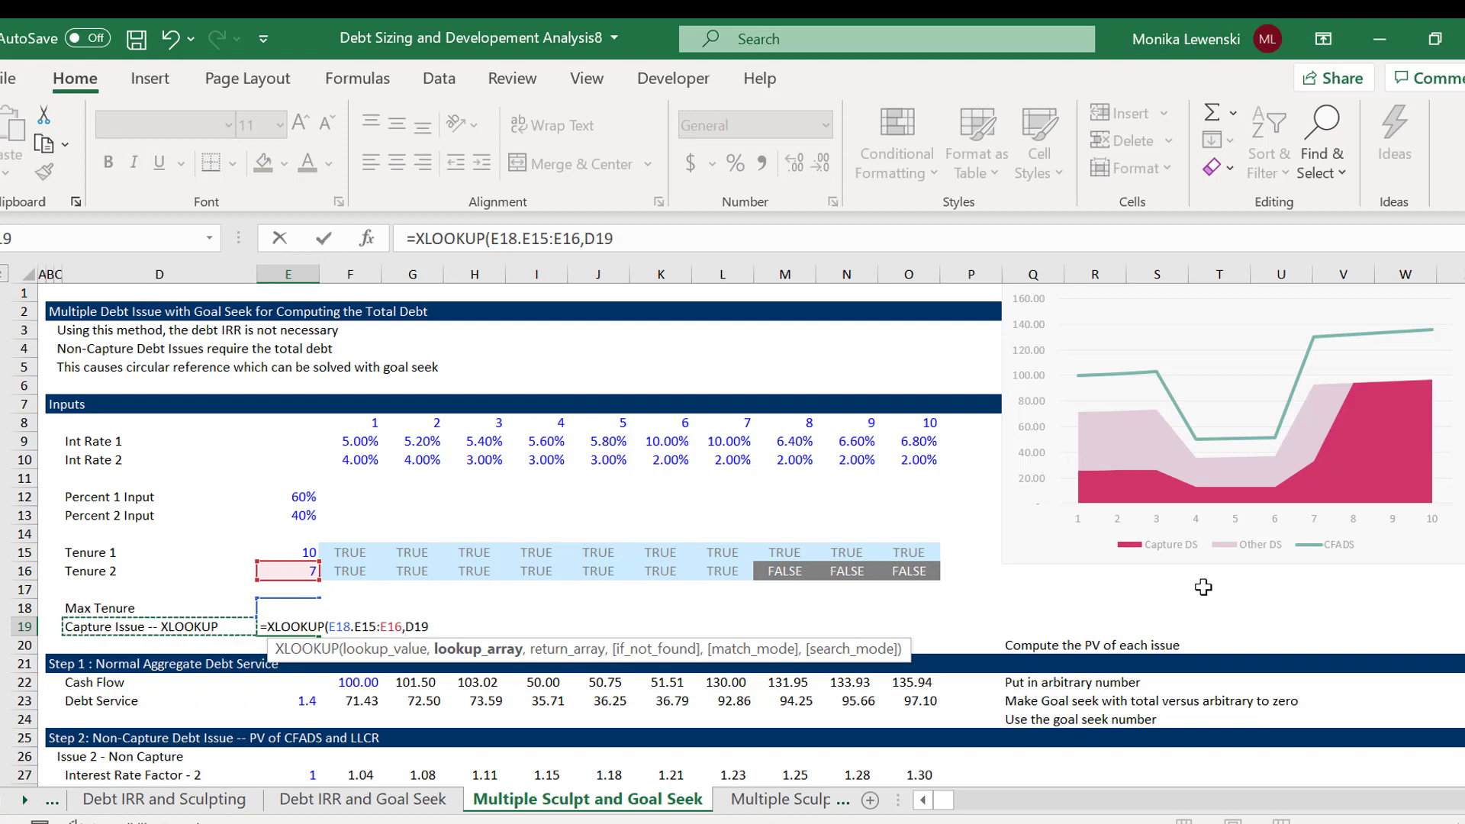
{"action": "key", "text": "Up"}
{"action": "key", "text": "Up"}
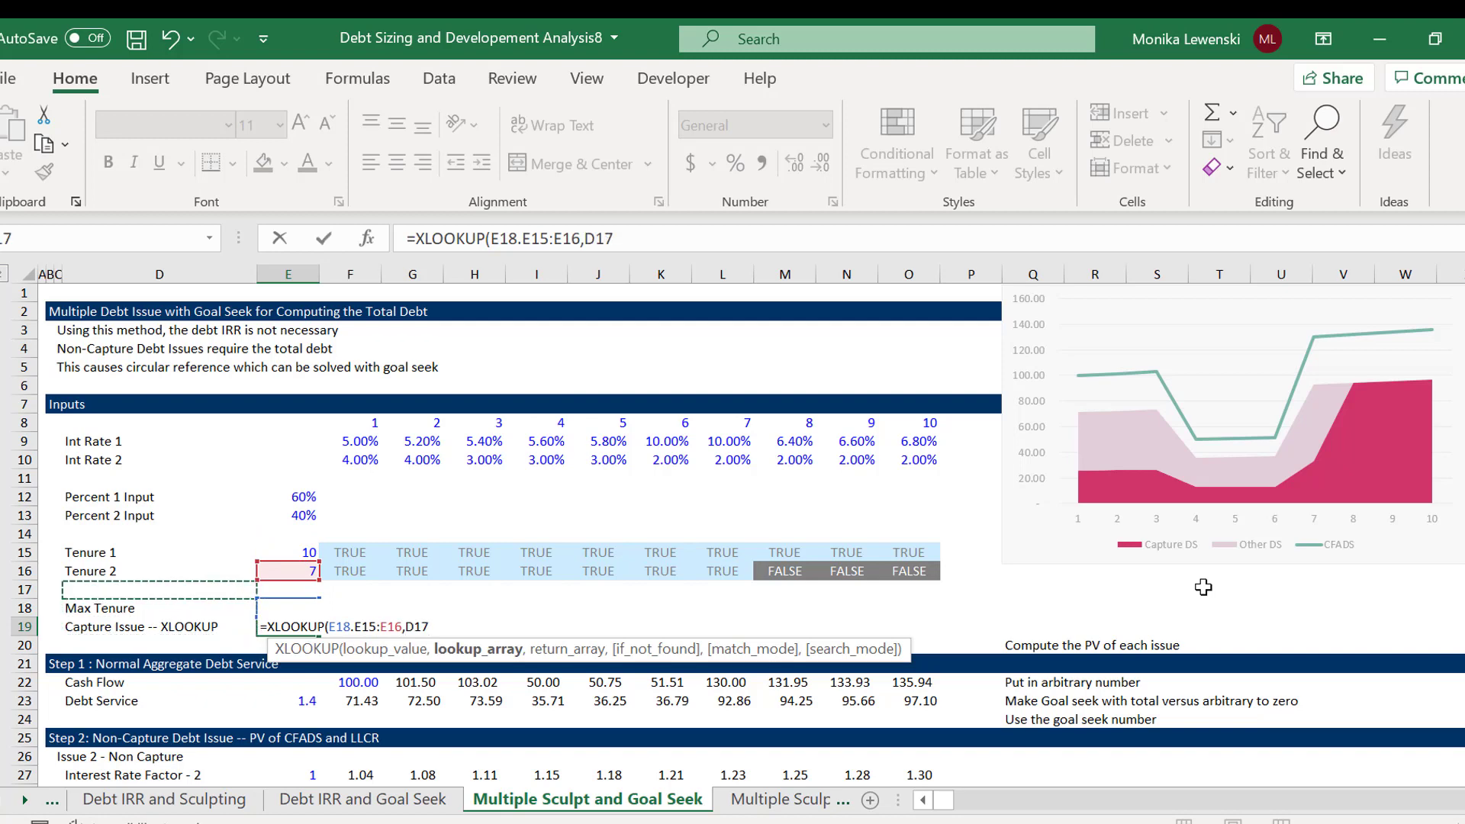
{"action": "key", "text": "Up"}
{"action": "key", "text": "Up"}
{"action": "key", "text": "Caps_Lock"}
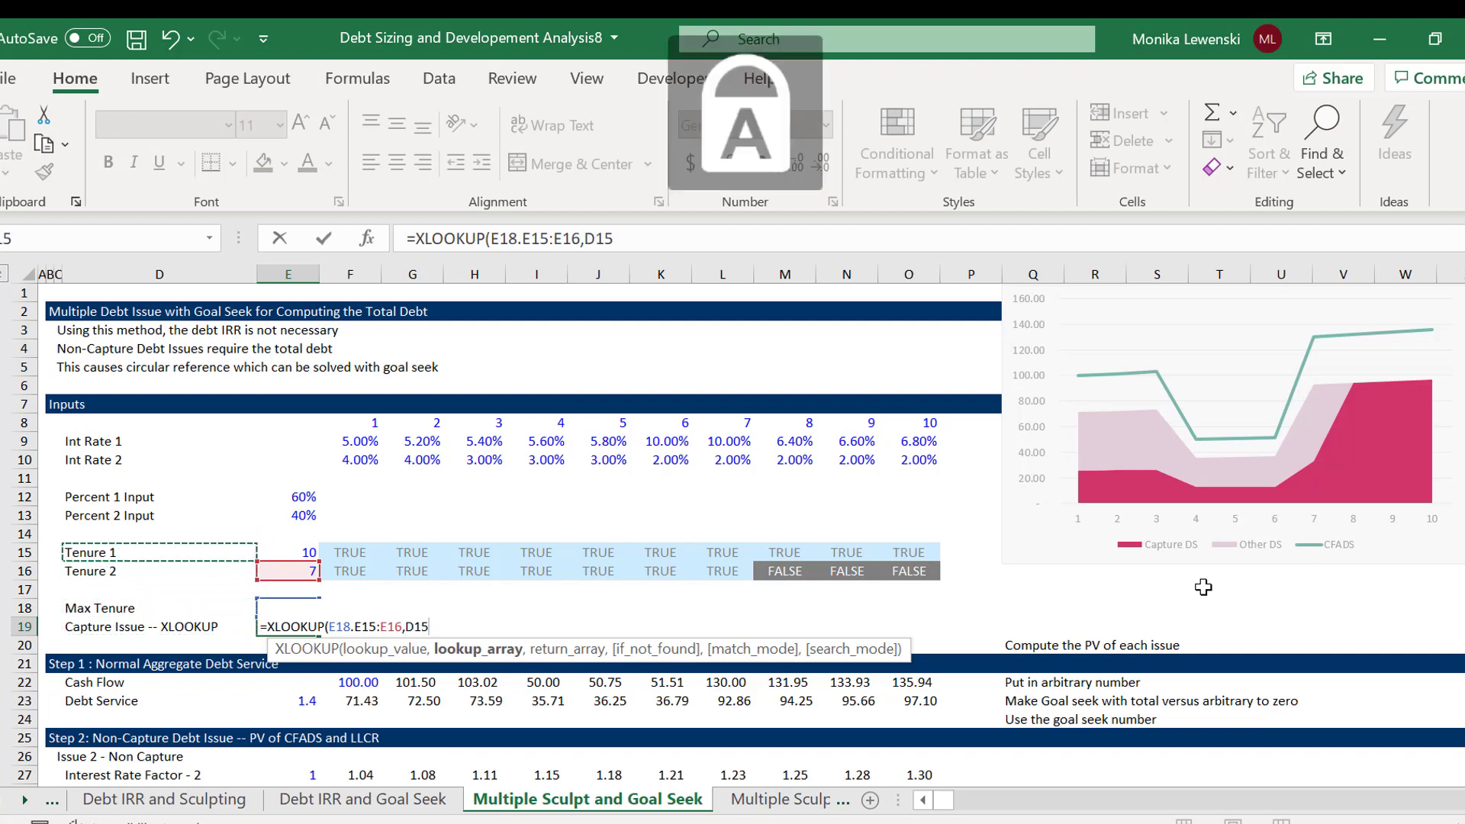
{"action": "key", "text": "shift+Down"}
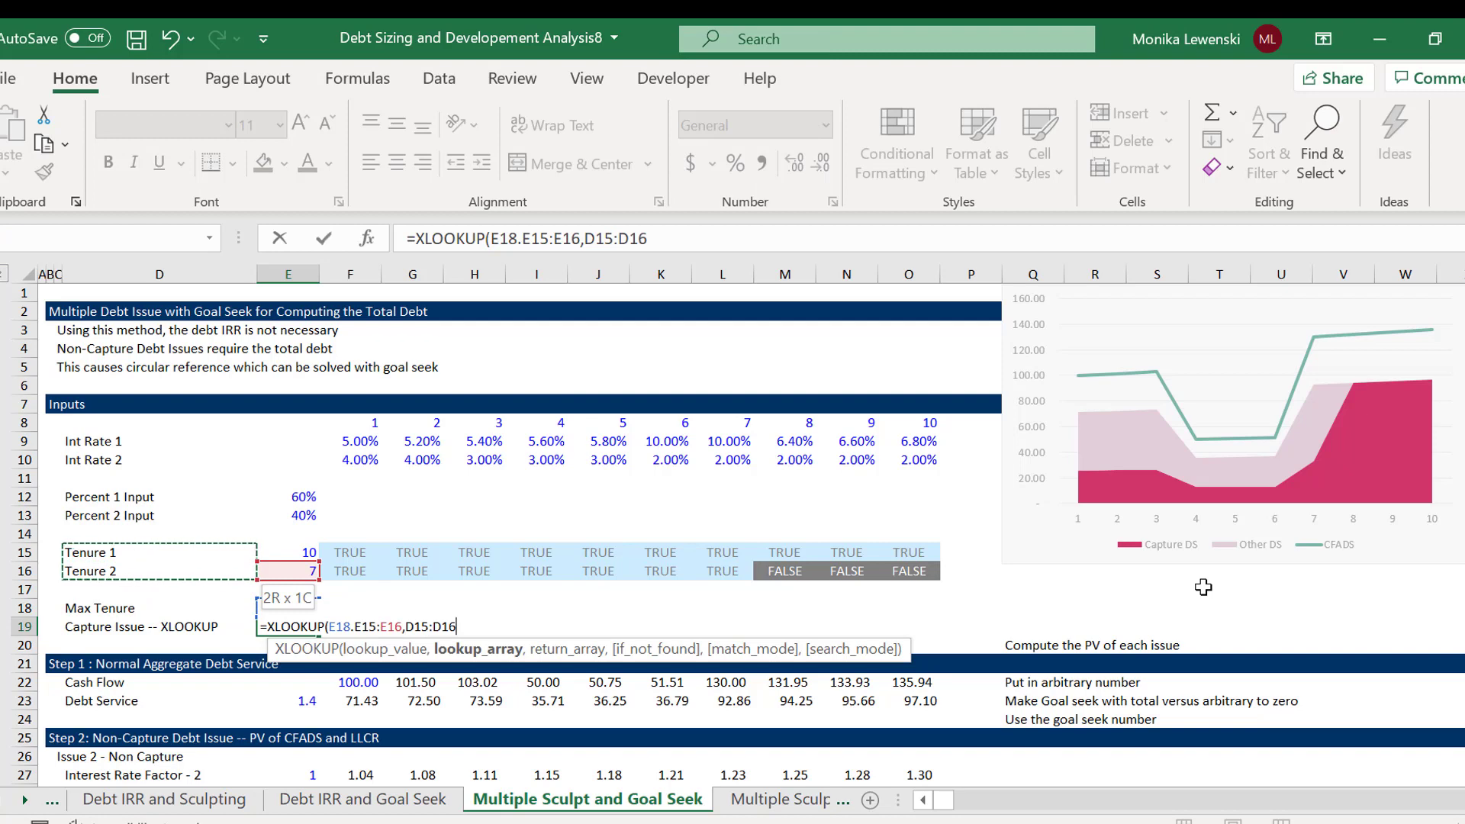
{"action": "type", "text": ","}
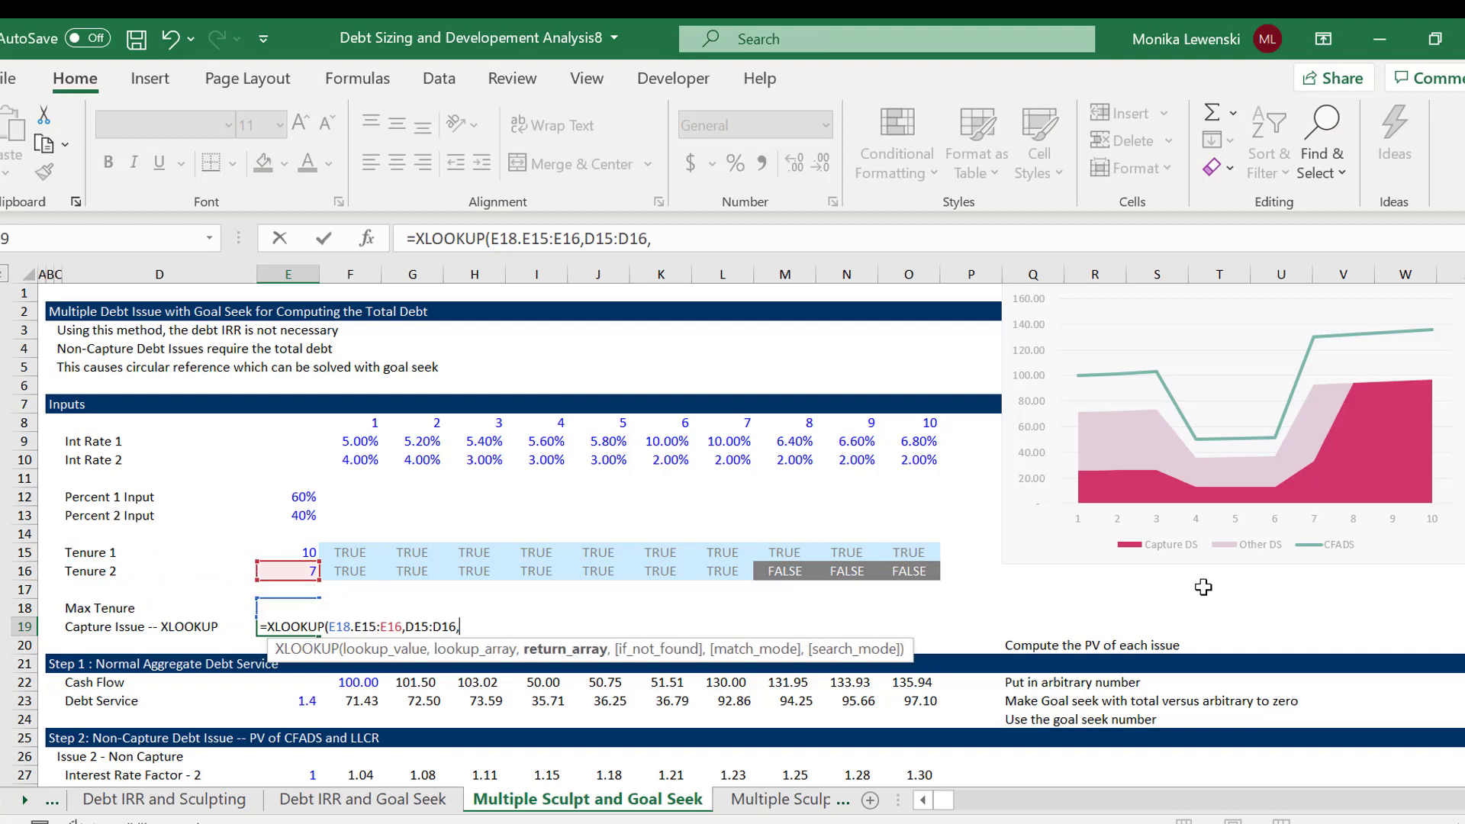
{"action": "type", "text": ","}
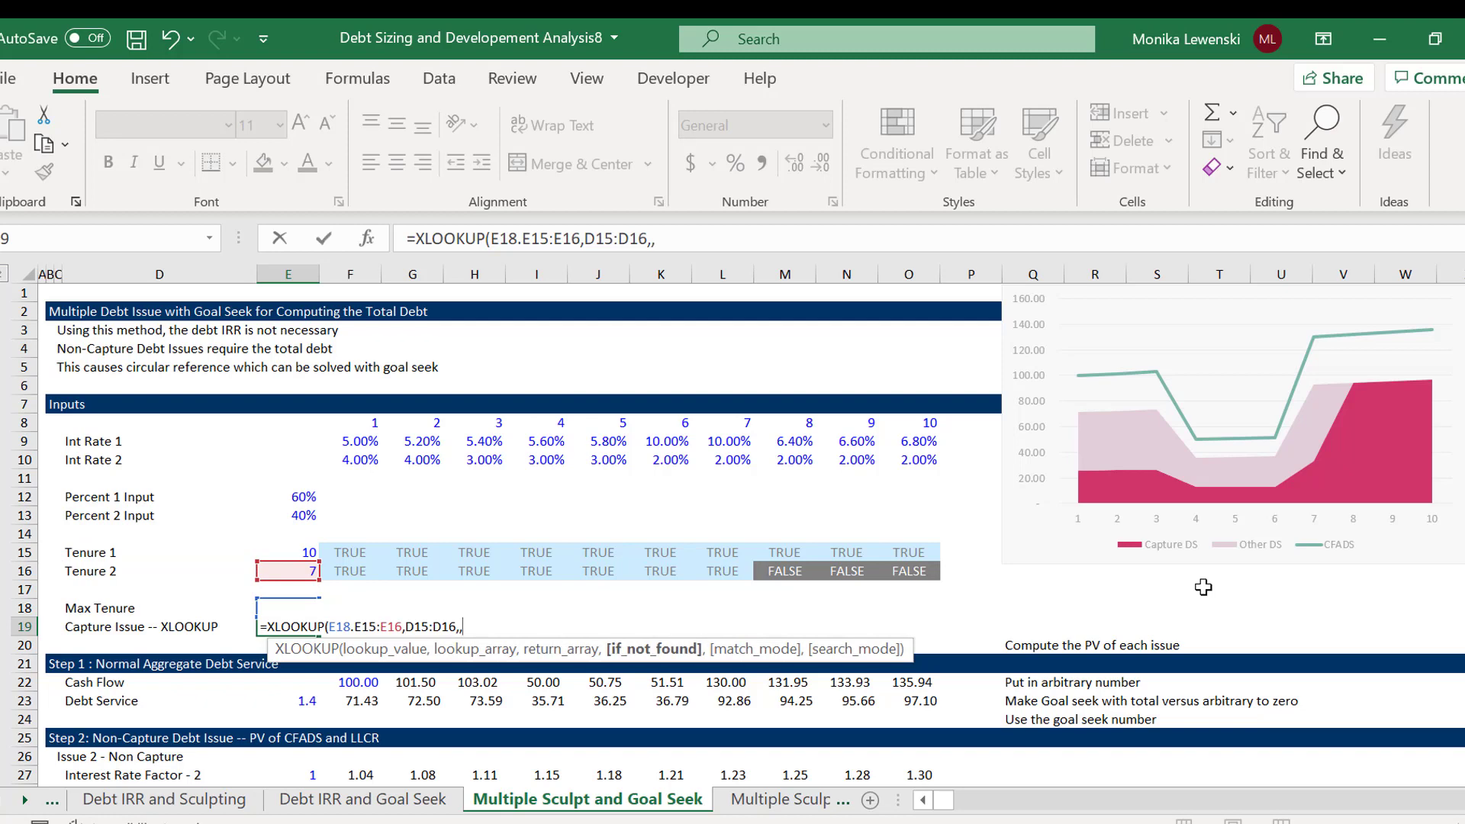
{"action": "type", "text": ",0"}
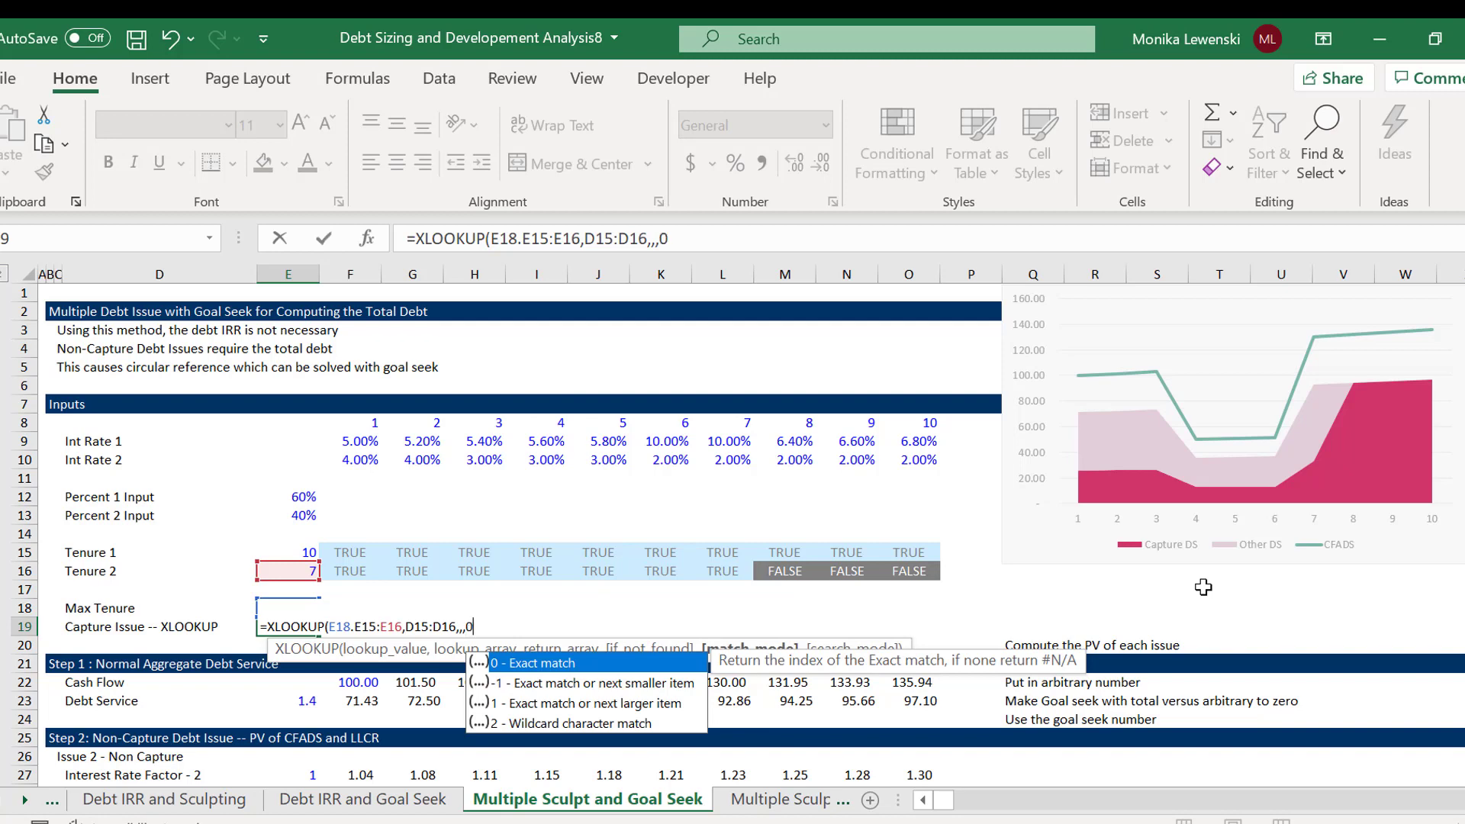
{"action": "key", "text": "Return"}
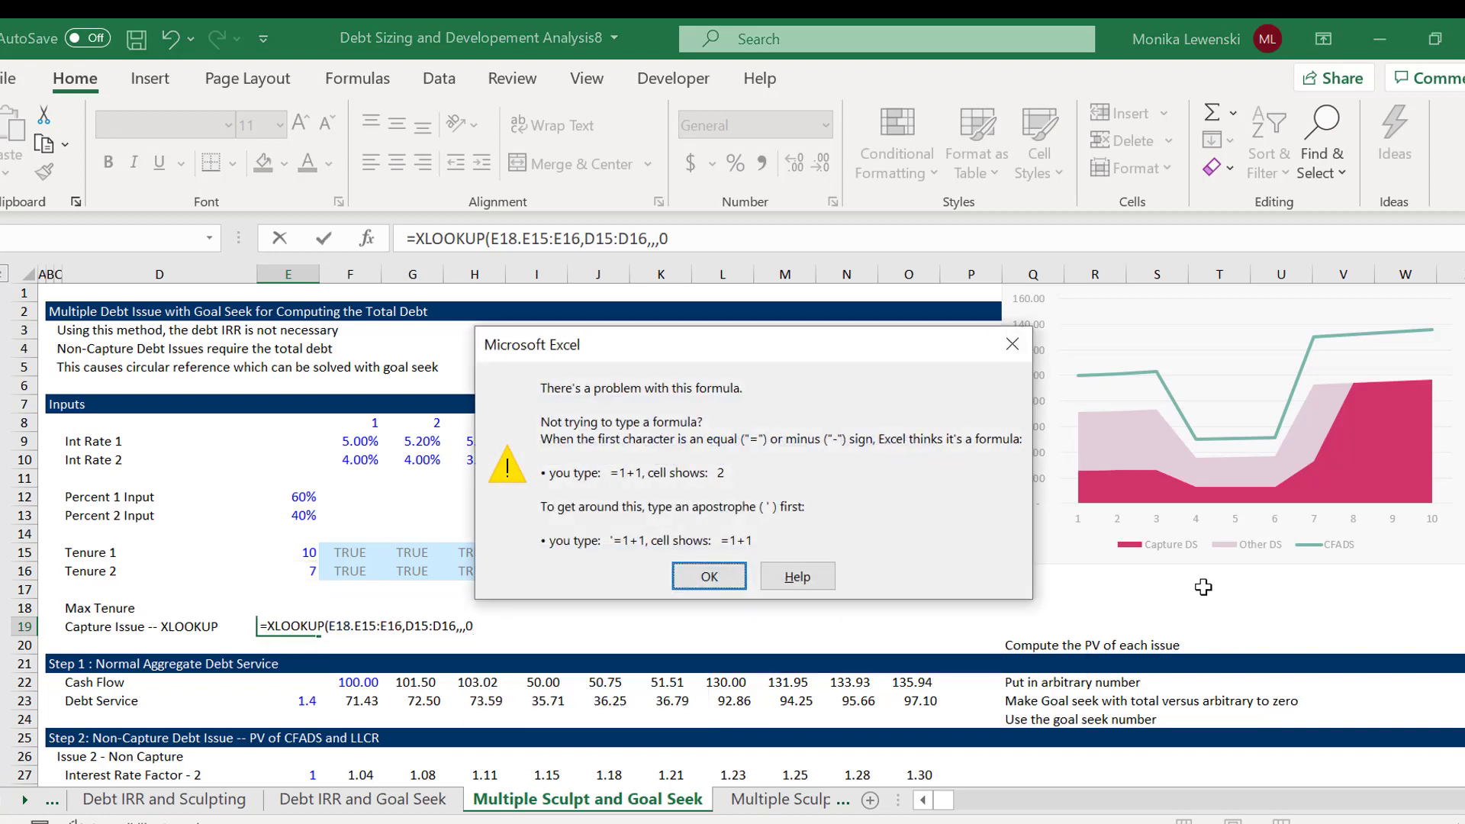
{"action": "key", "text": "Escape"}
{"action": "key", "text": "Escape"}
- Start a new XLOOKUP formula in cell E19 using Max Tenure E18 as lookup value and the tenures E15:E16 as lookup array
{"action": "type", "text": "=XL"}
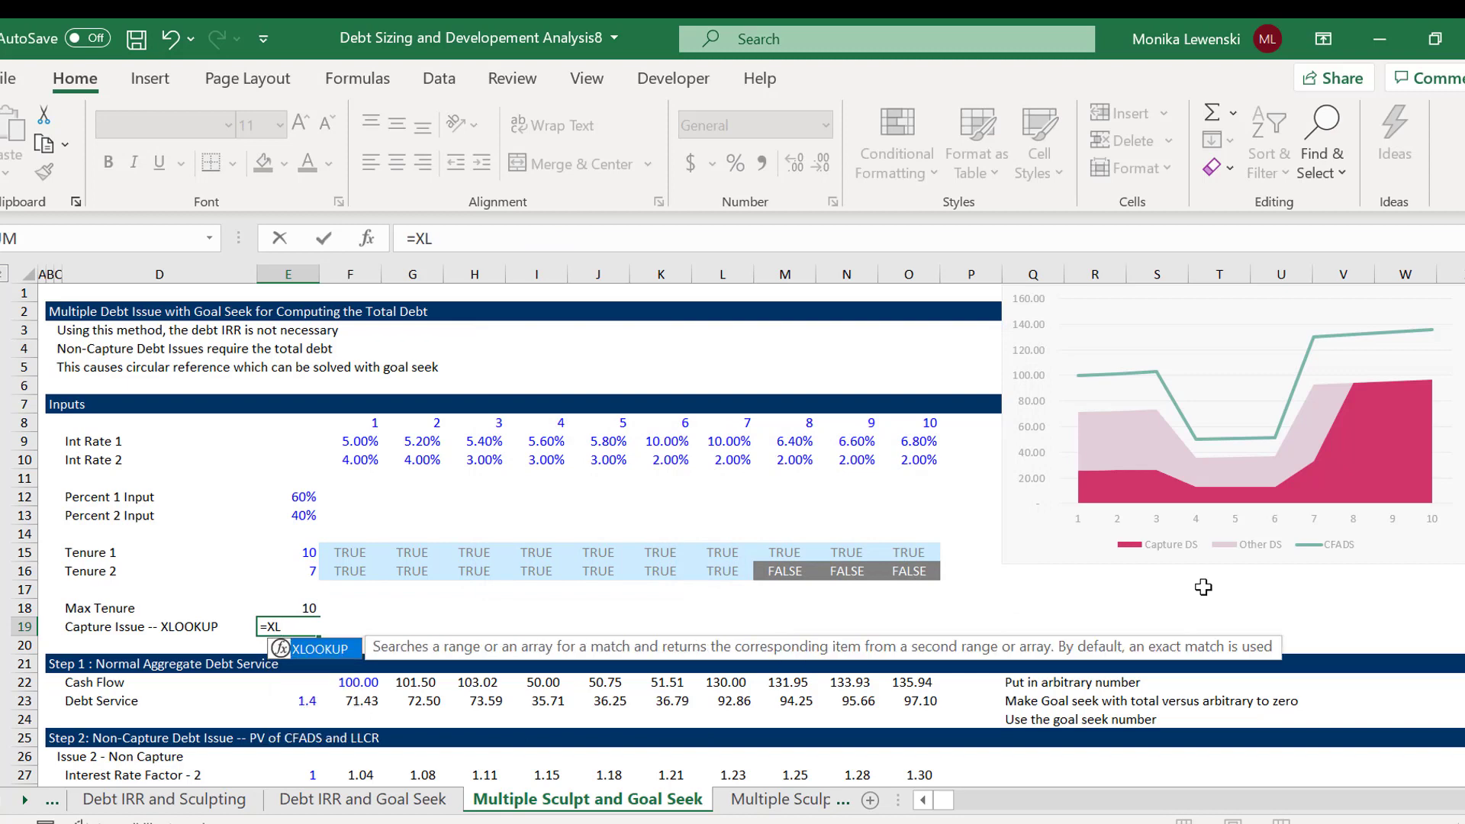
{"action": "key", "text": "Tab"}
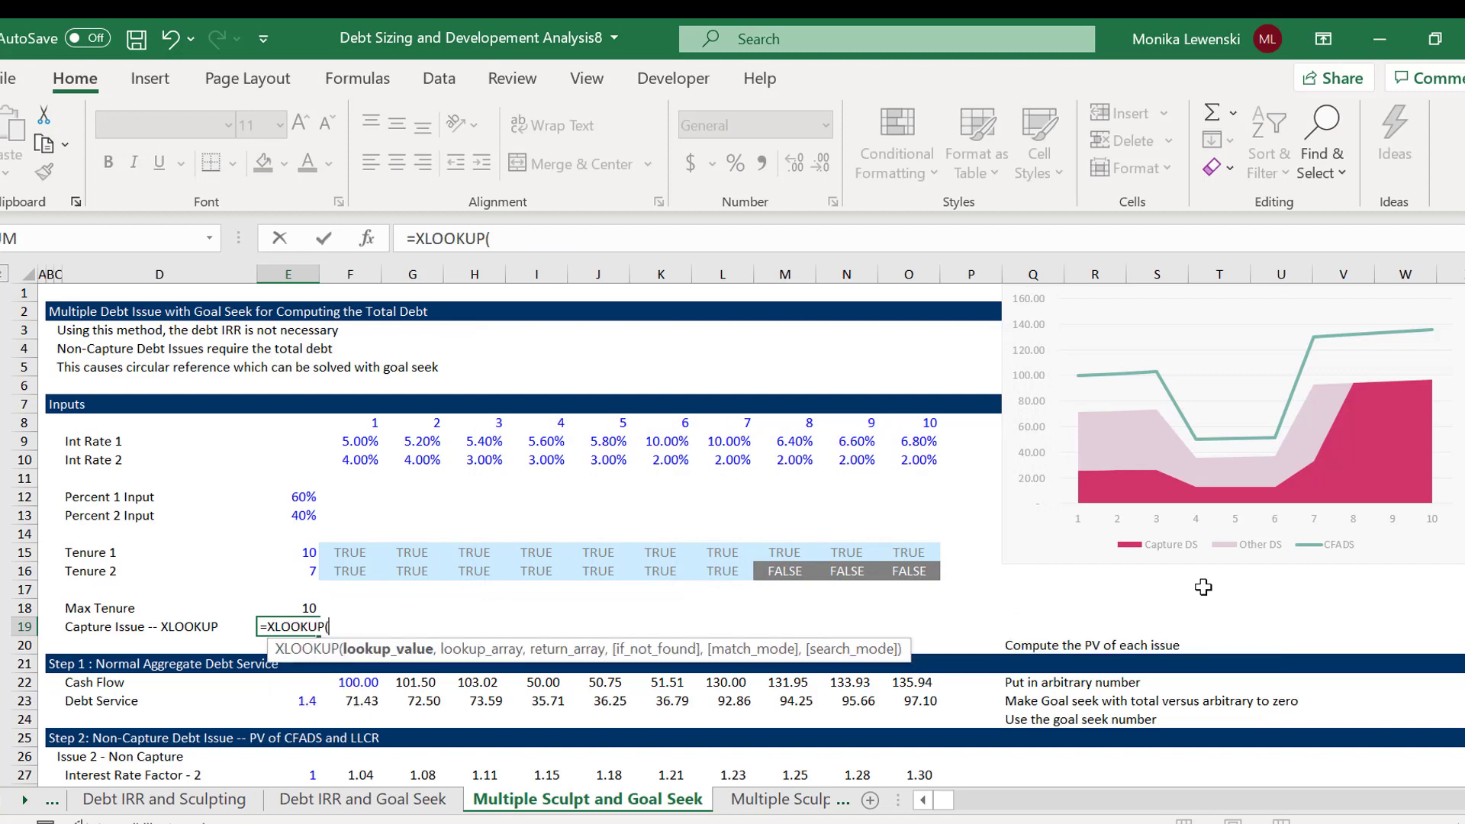
{"action": "key", "text": "Up"}
{"action": "type", "text": ","}
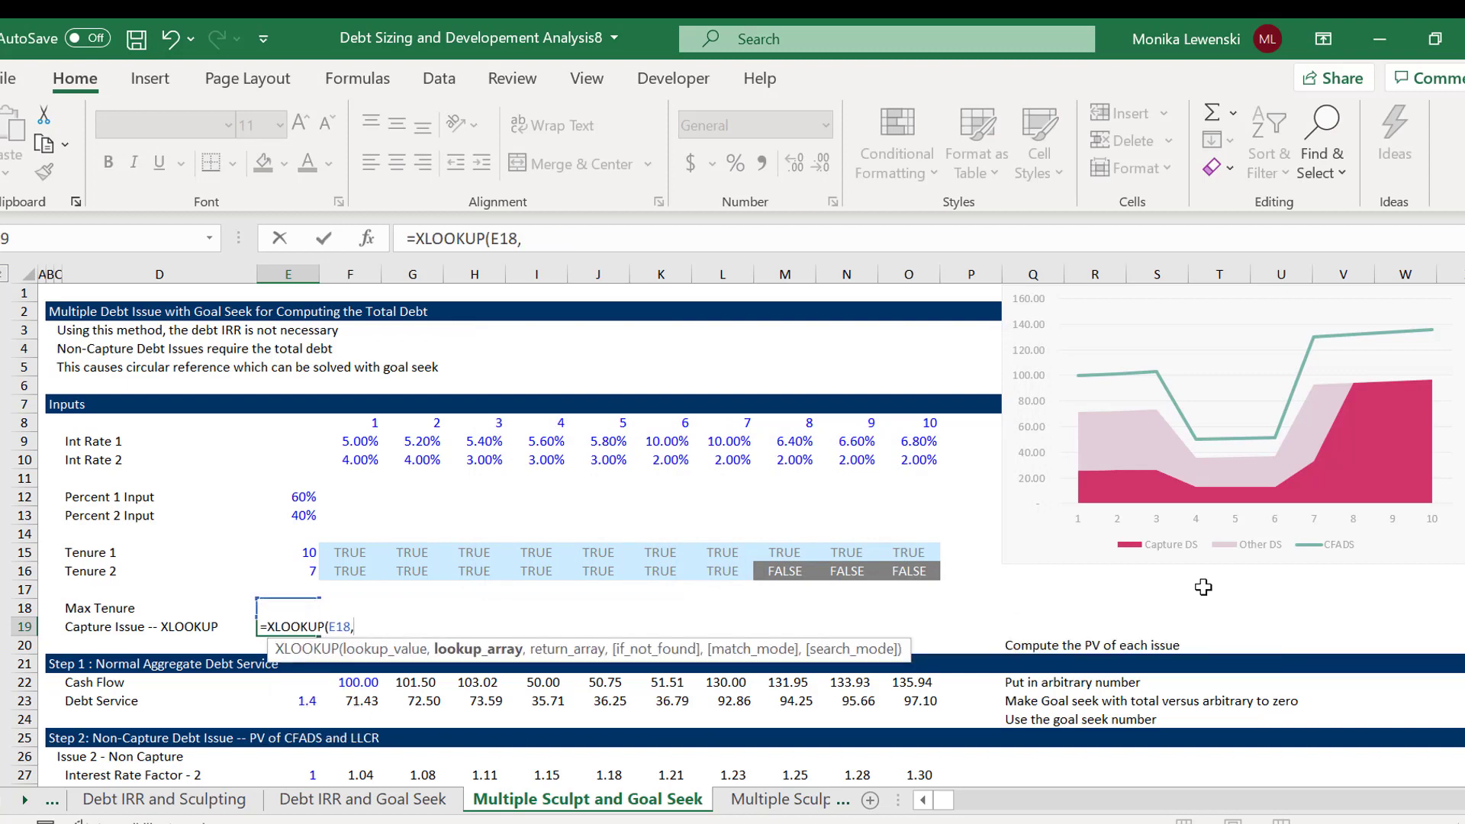
{"action": "key", "text": "Up"}
{"action": "key", "text": "Up"}
- Complete the XLOOKUP in E19 with the tenure labels D15:D16 as return array, no if-not-found value and match mode 0 (exact match)
{"action": "key", "text": "Up"}
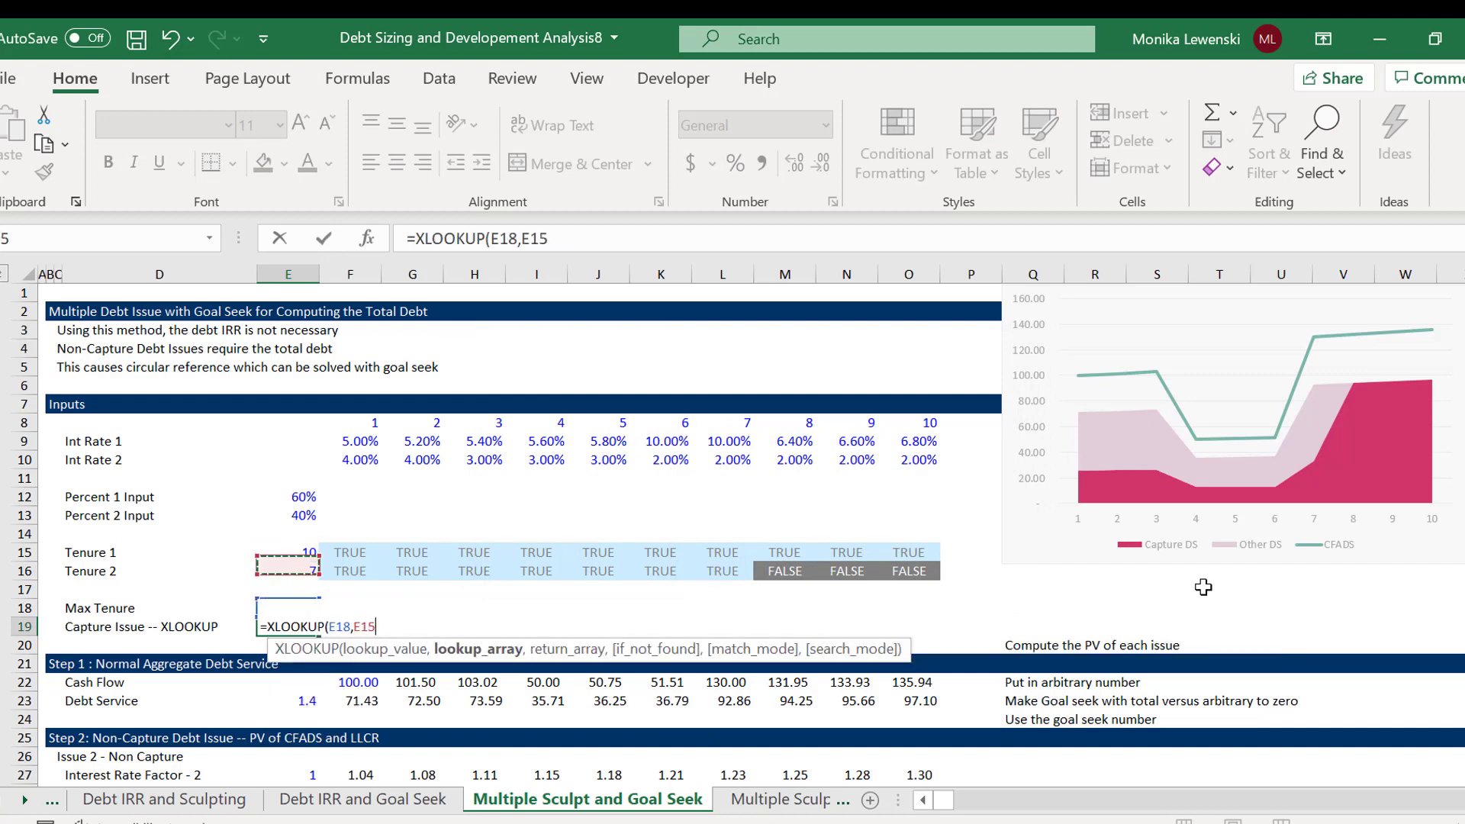
{"action": "key", "text": "shift+Down"}
{"action": "type", "text": ","}
{"action": "key", "text": "Left"}
{"action": "key", "text": "Up"}
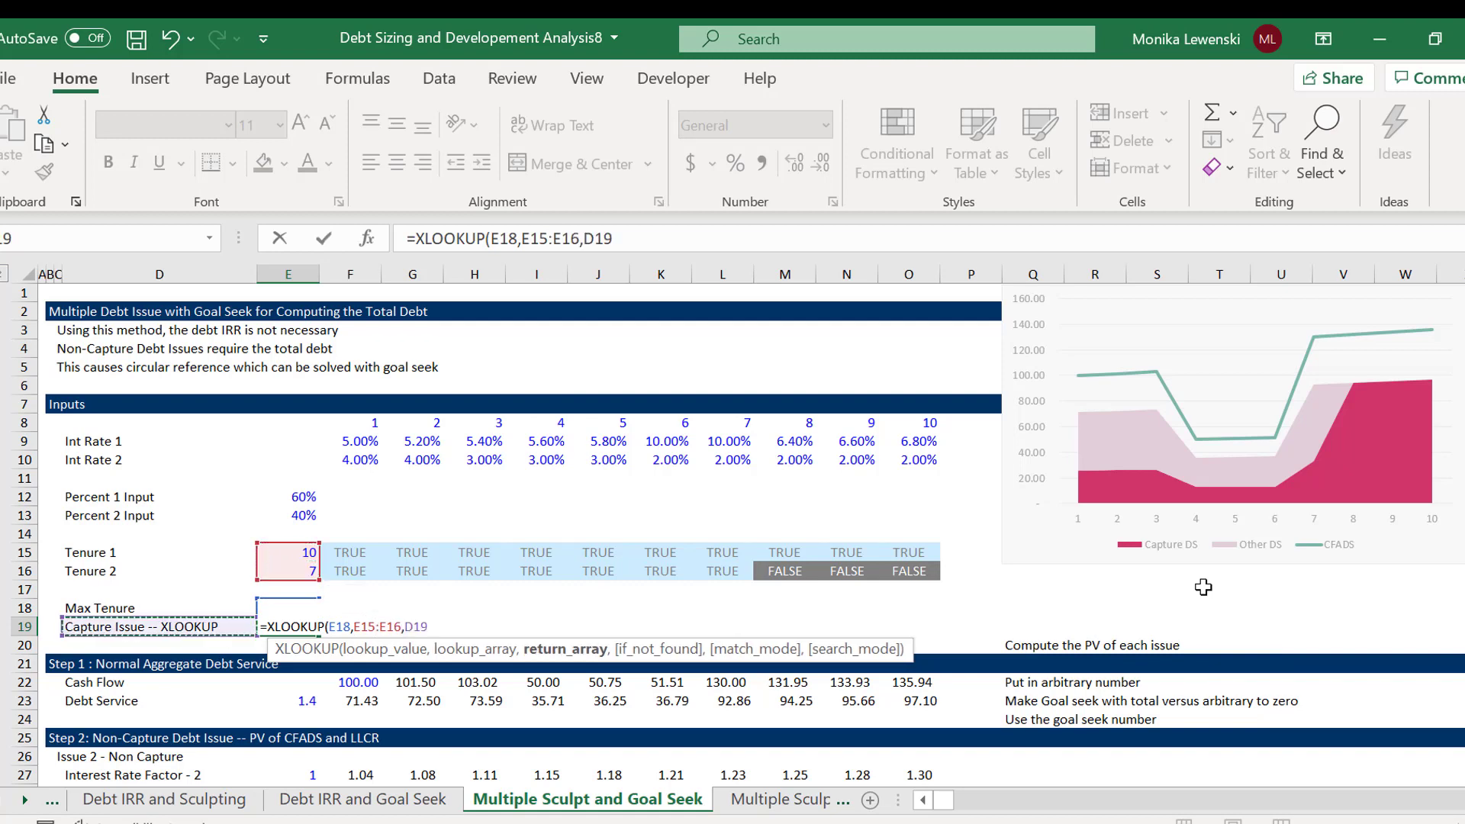
{"action": "key", "text": "Left"}
{"action": "key", "text": "Up"}
{"action": "key", "text": "Up"}
{"action": "key", "text": "Up"}
{"action": "key", "text": "Right"}
{"action": "key", "text": "shift+Down"}
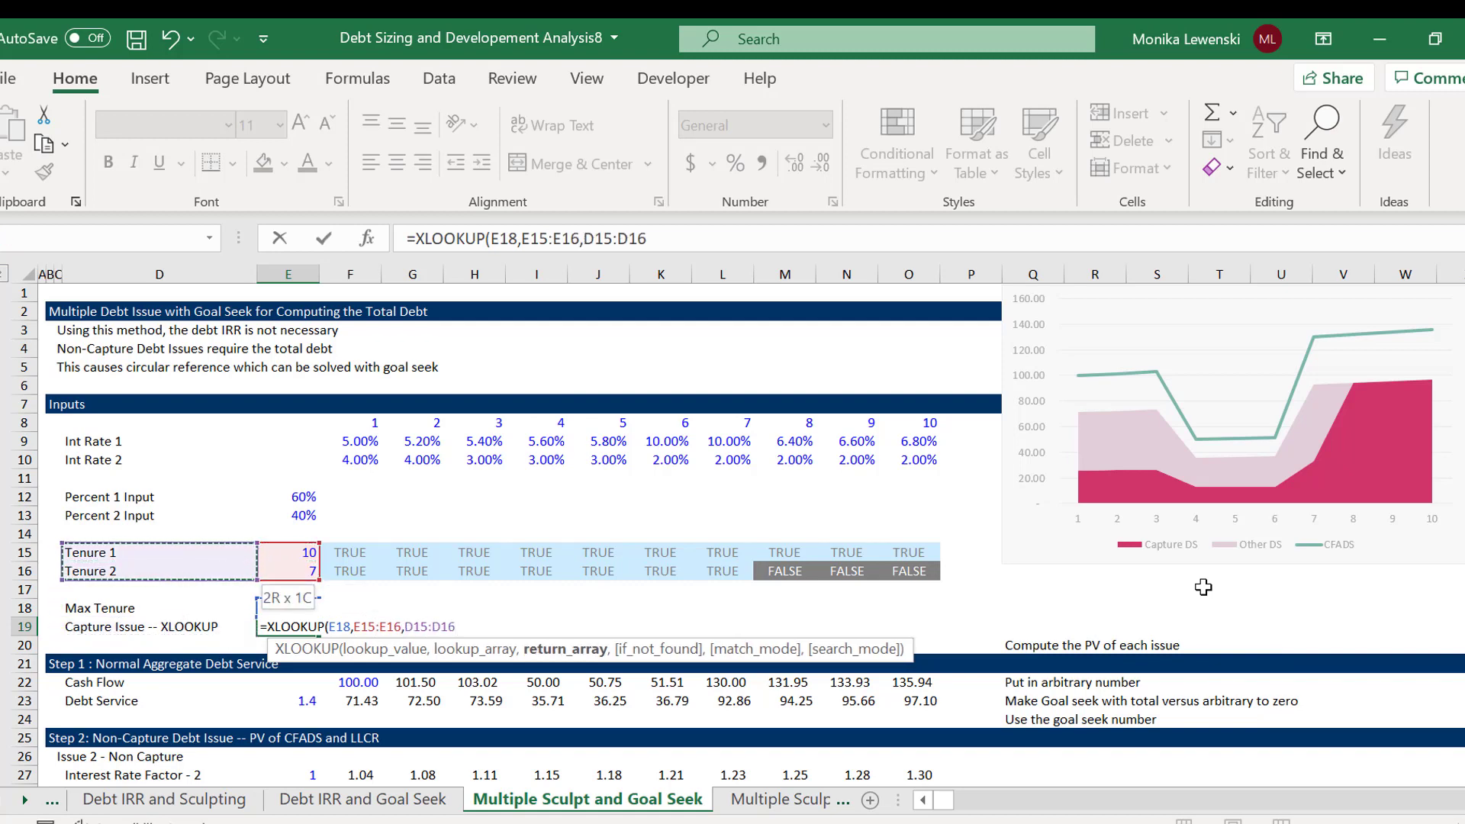
{"action": "type", "text": ","}
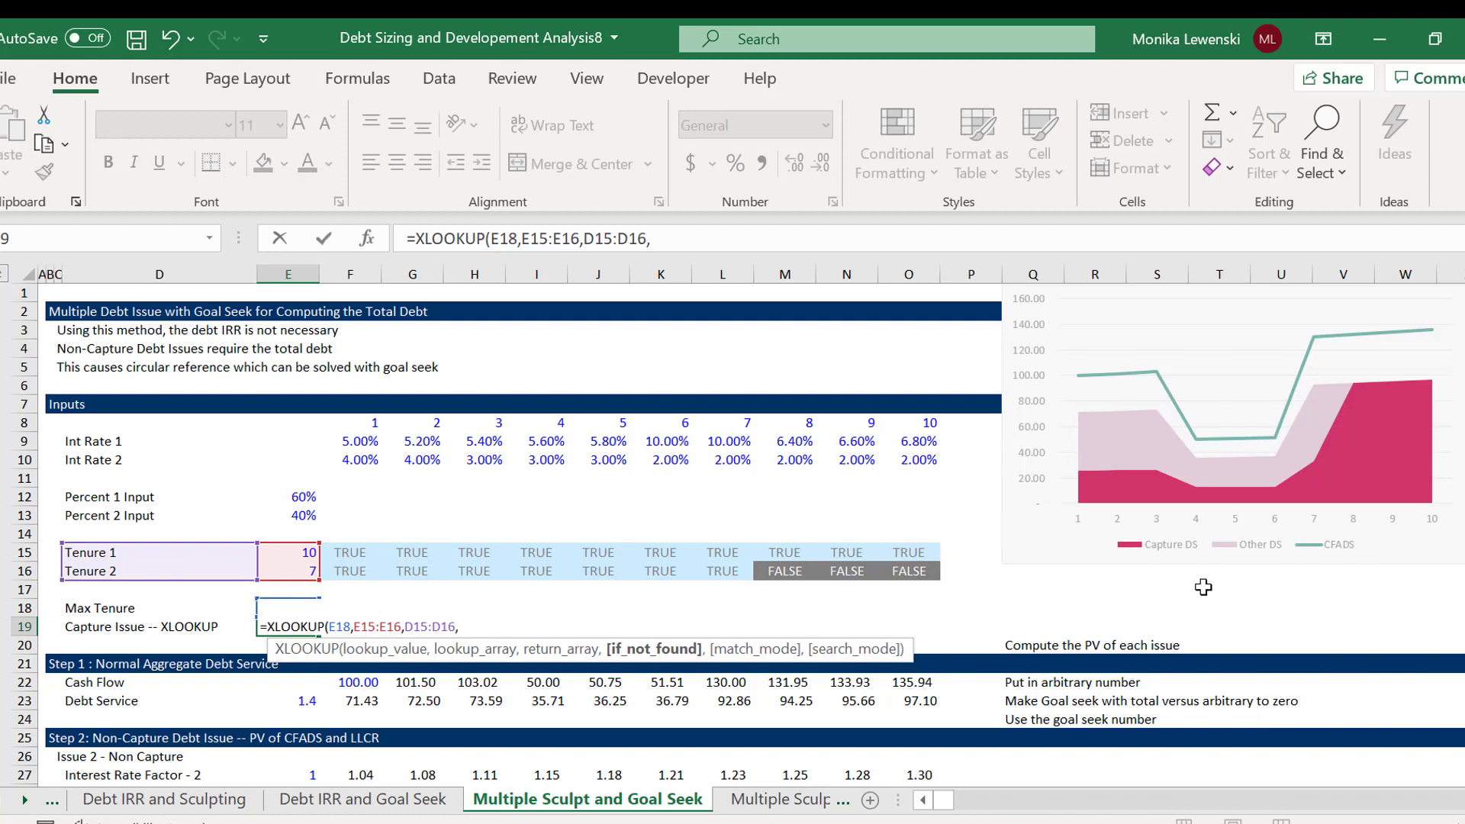
{"action": "type", "text": ",0"}
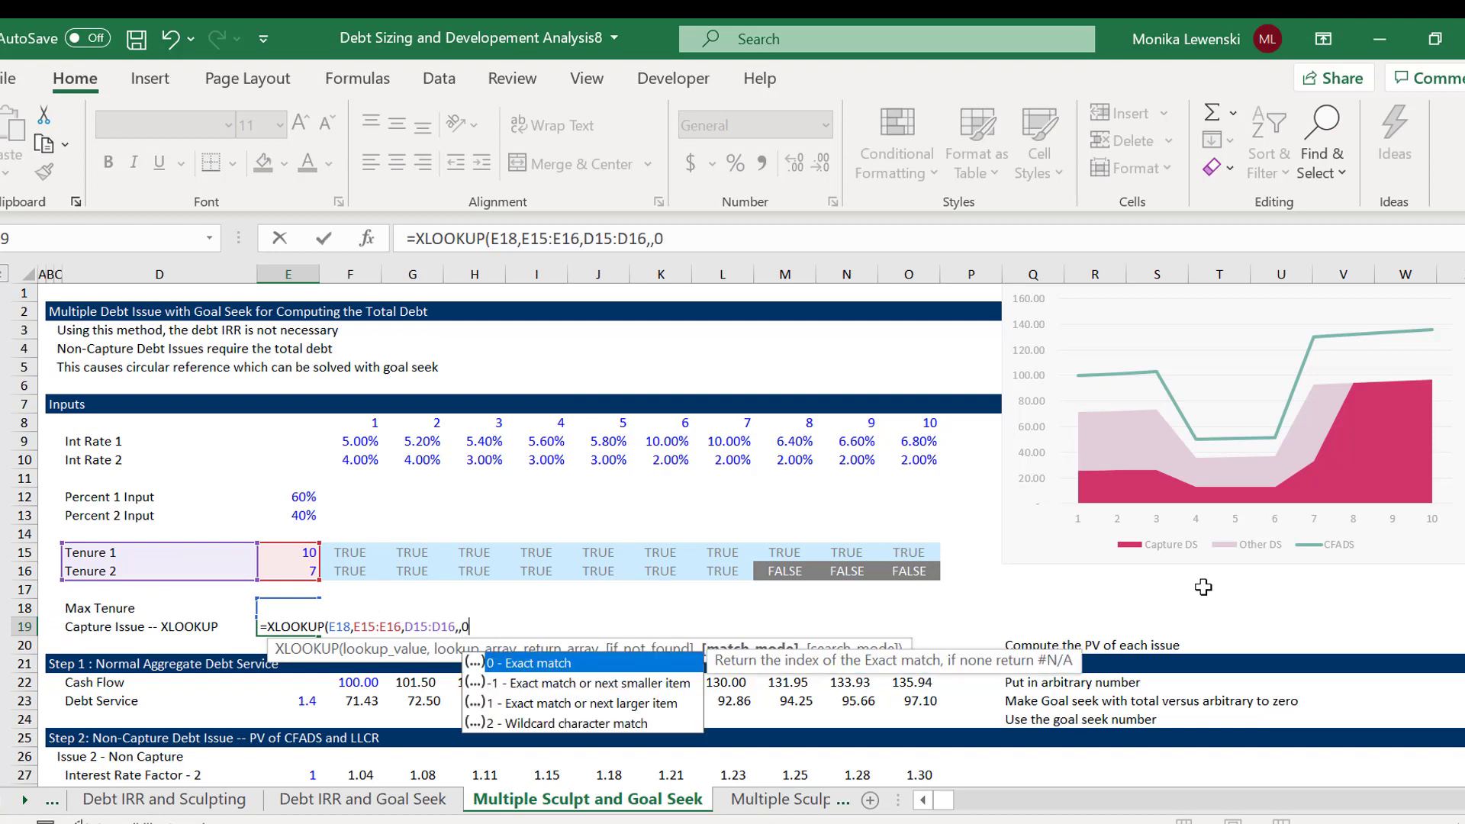
{"action": "key", "text": "Return"}
{"action": "key", "text": "Up"}
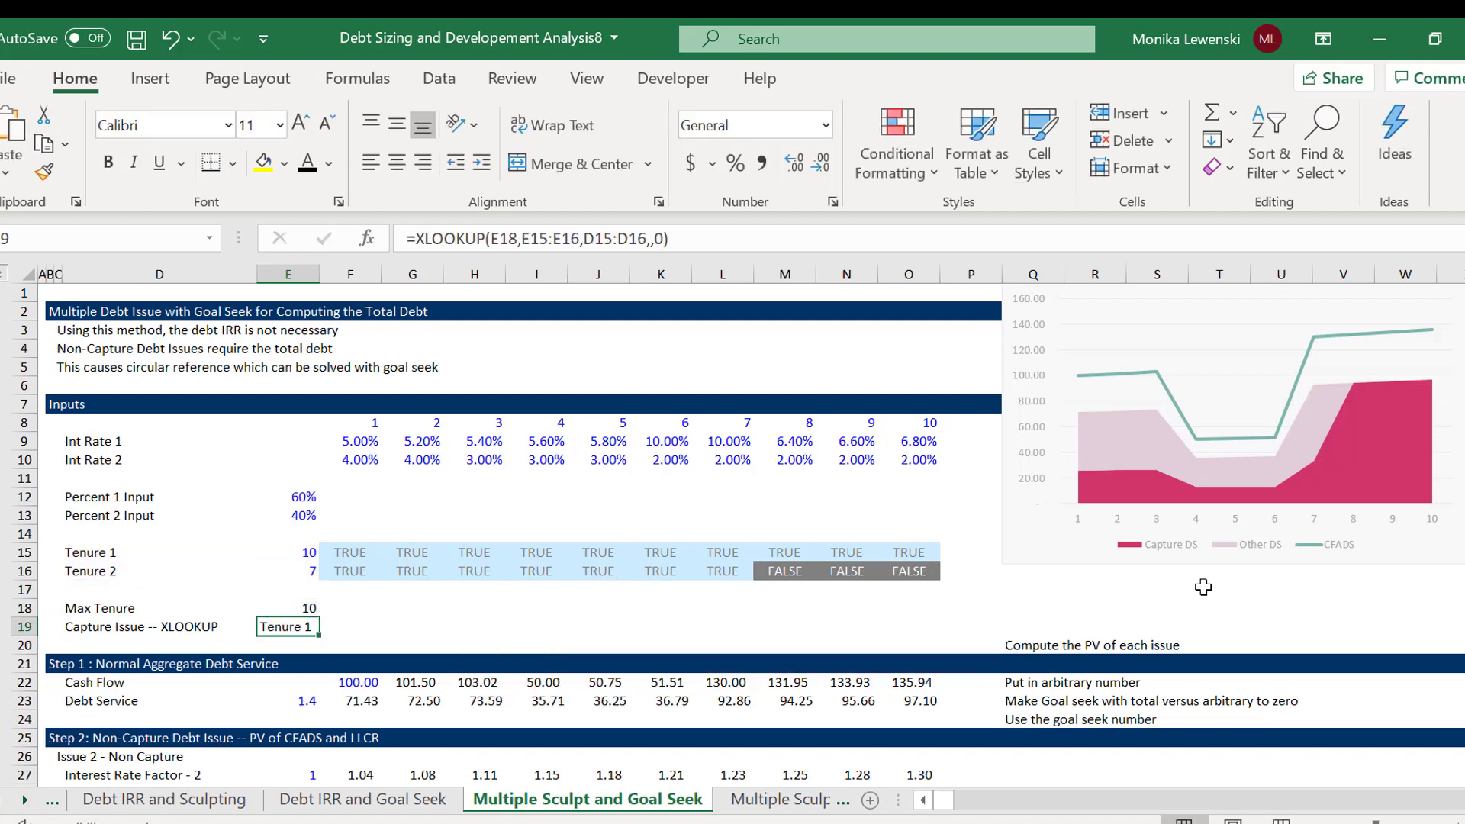
- Test the capture issue lookup by setting Tenure 1 in E15 to 7 and Tenure 2 in E16 to 10
{"action": "key", "text": "Up"}
{"action": "key", "text": "Up"}
{"action": "key", "text": "Up"}
{"action": "key", "text": "Up"}
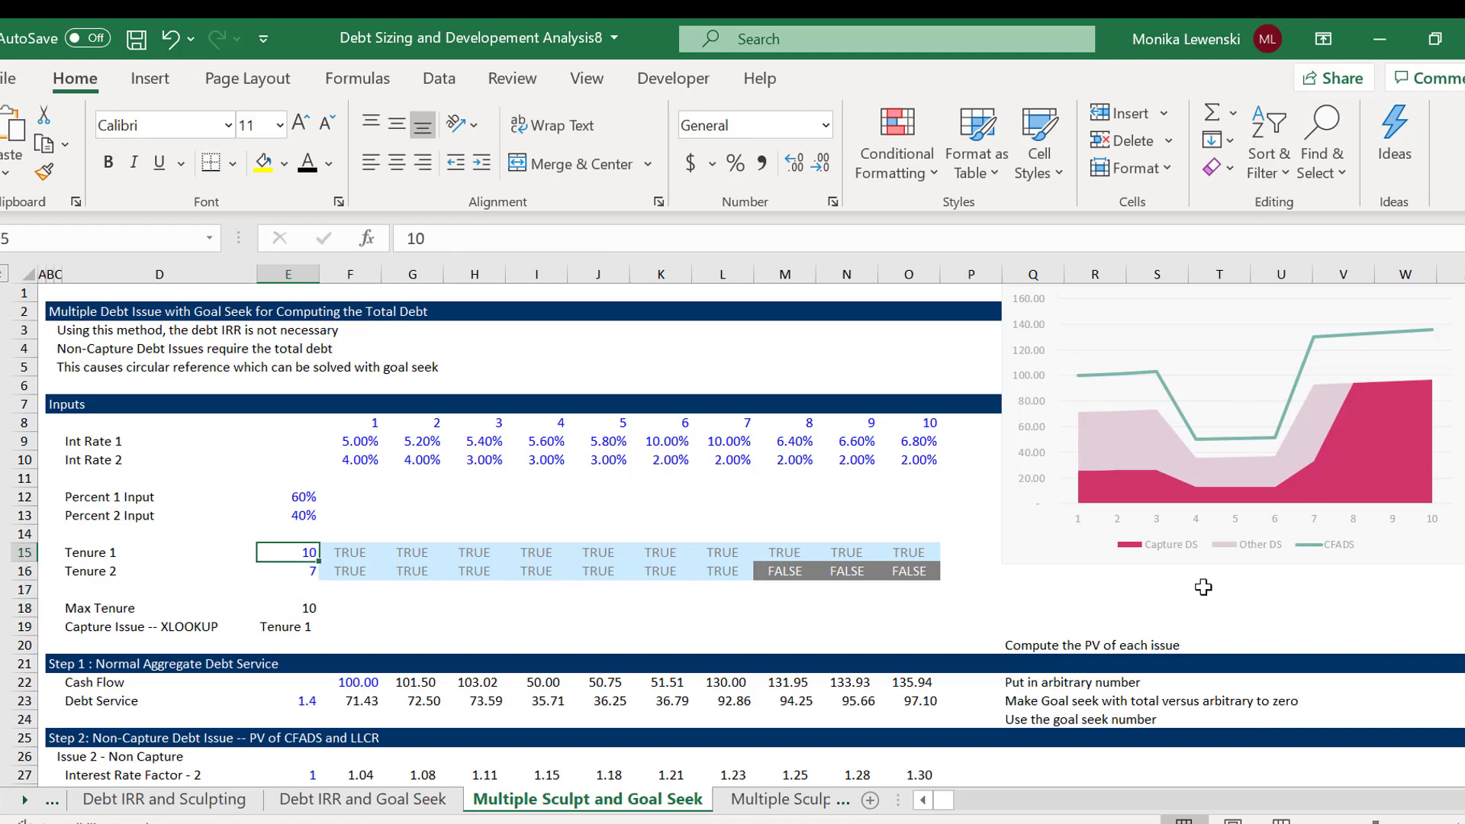
{"action": "type", "text": "7"}
{"action": "key", "text": "Return"}
{"action": "type", "text": "10"}
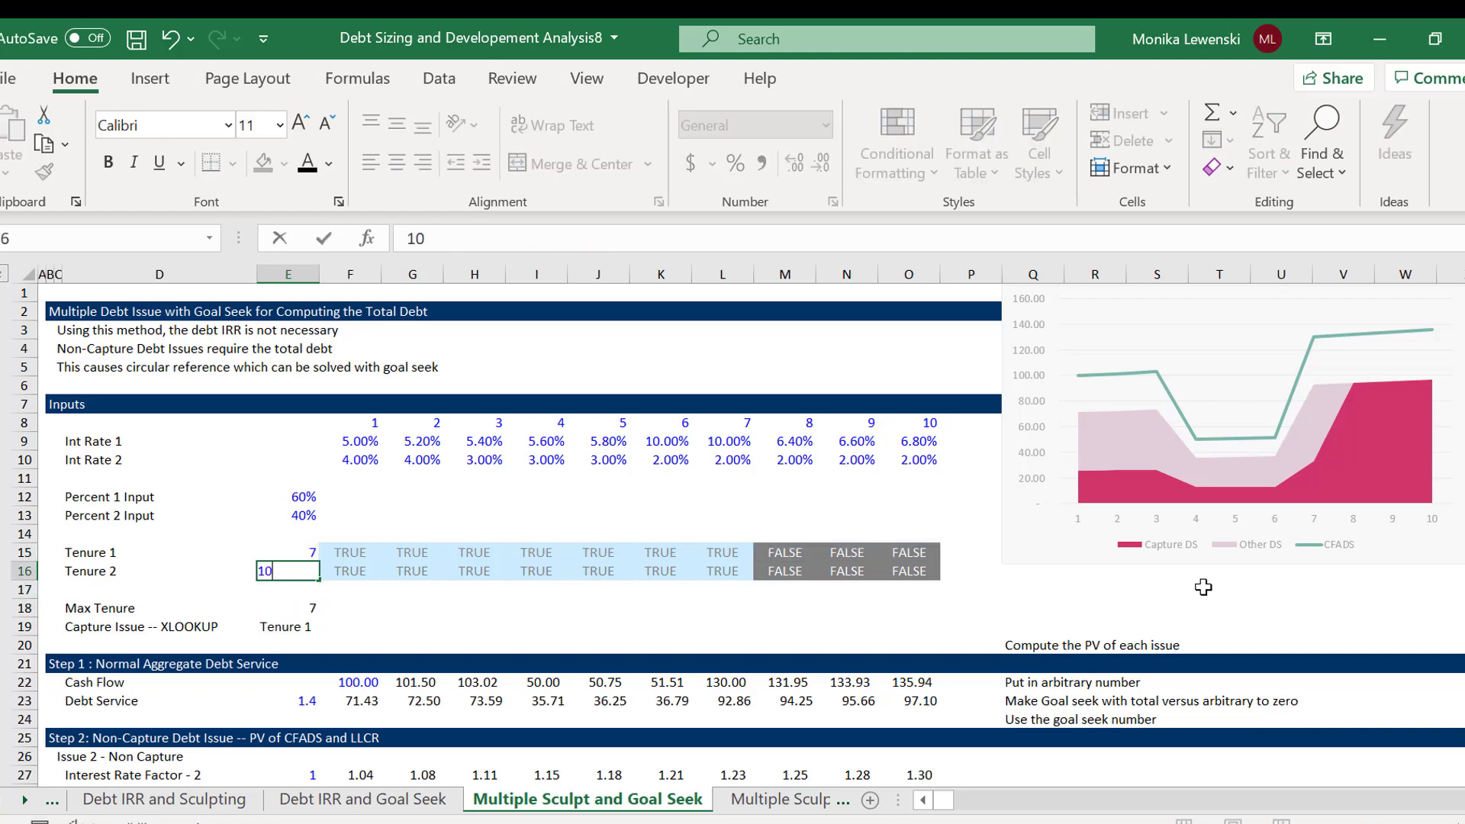
{"action": "key", "text": "Return"}
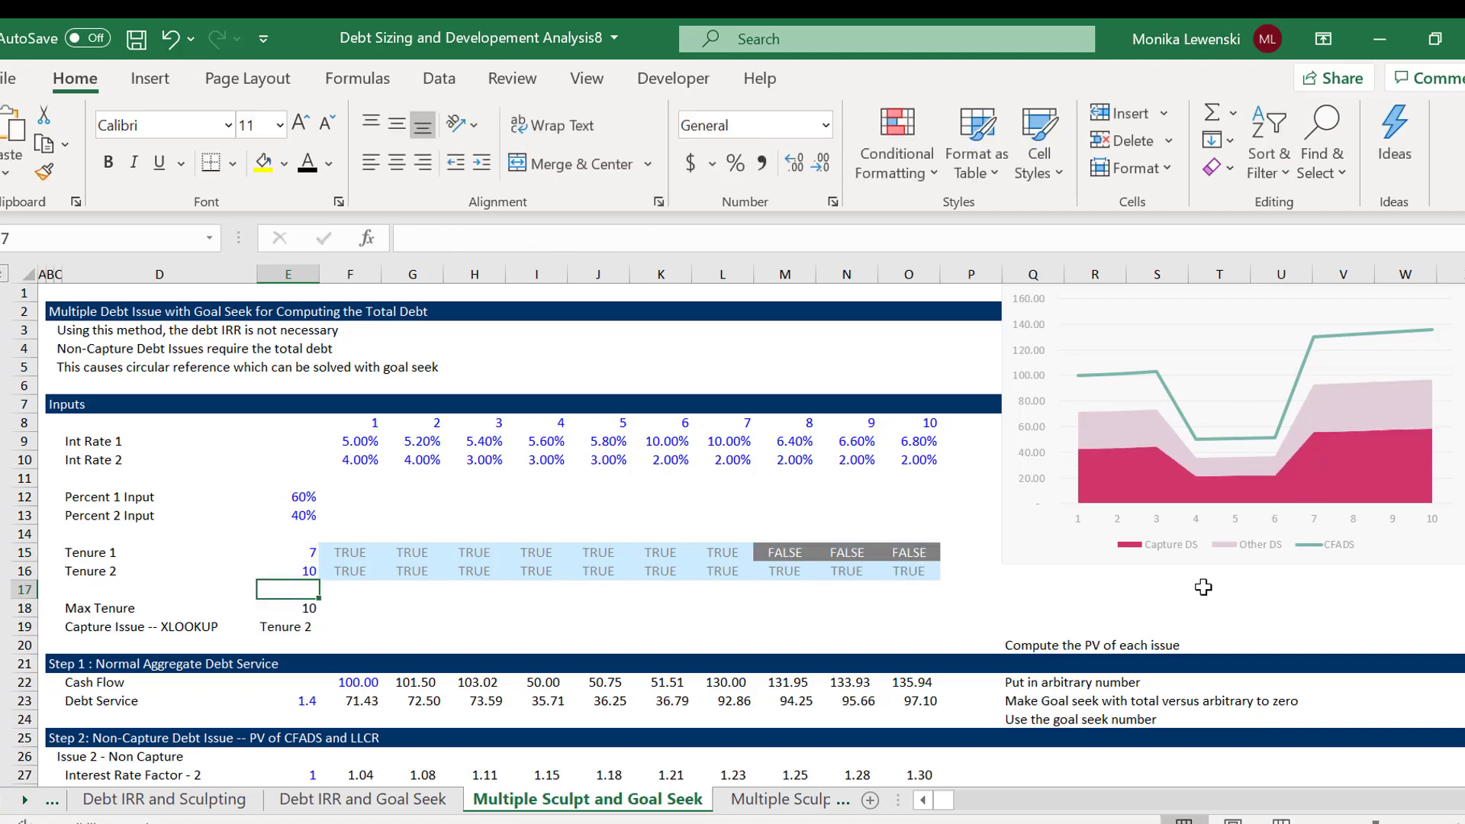
- Set Tenure 1 in cell E15 to 10 and try 2 for Tenure 2 in cell E16
{"action": "key", "text": "Down"}
{"action": "key", "text": "Down"}
{"action": "key", "text": "Up"}
{"action": "key", "text": "Up"}
{"action": "key", "text": "Up"}
{"action": "key", "text": "Up"}
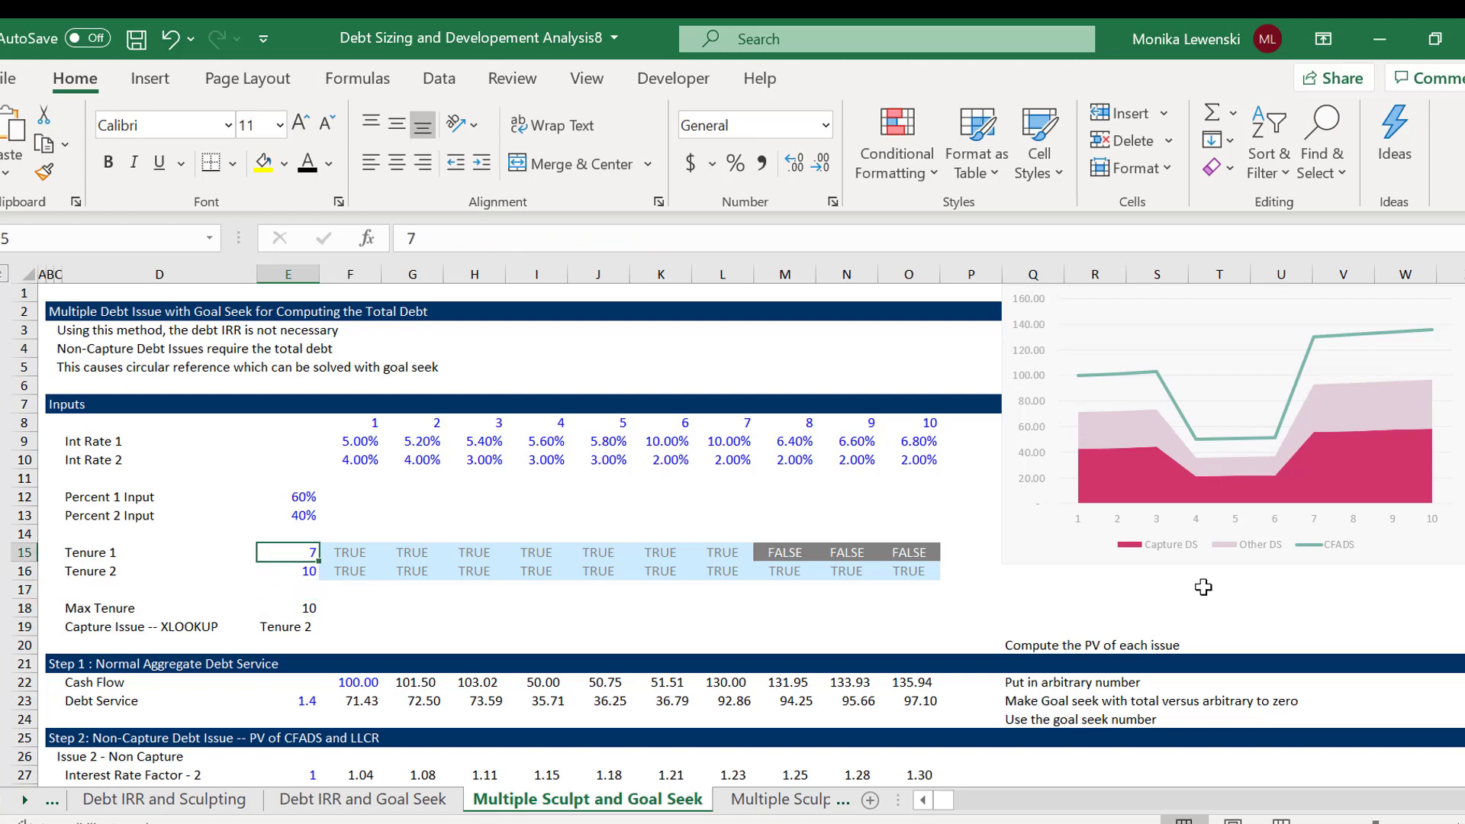
{"action": "type", "text": "10"}
{"action": "key", "text": "Return"}
{"action": "type", "text": "2"}
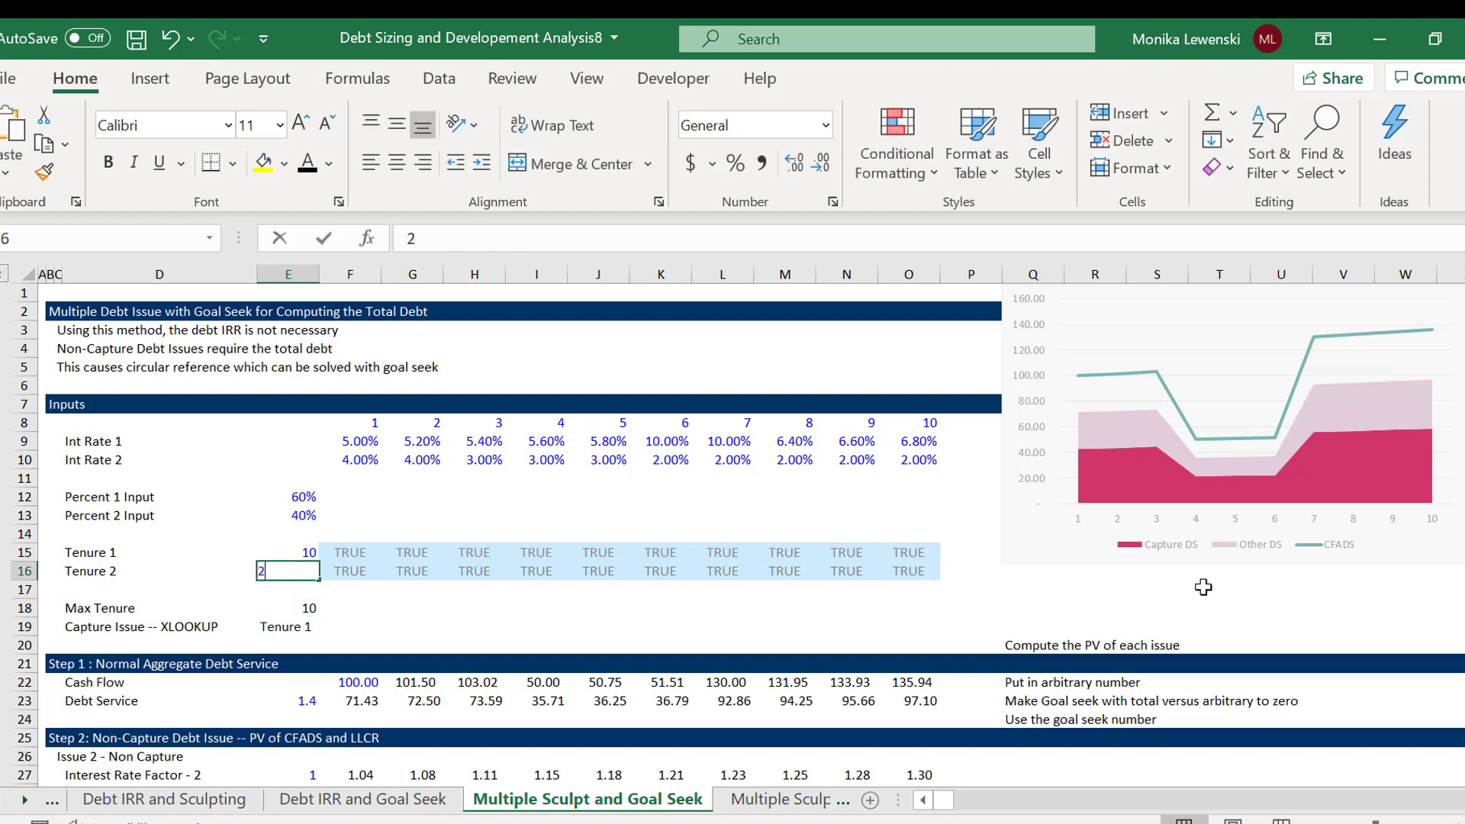
{"action": "key", "text": "Return"}
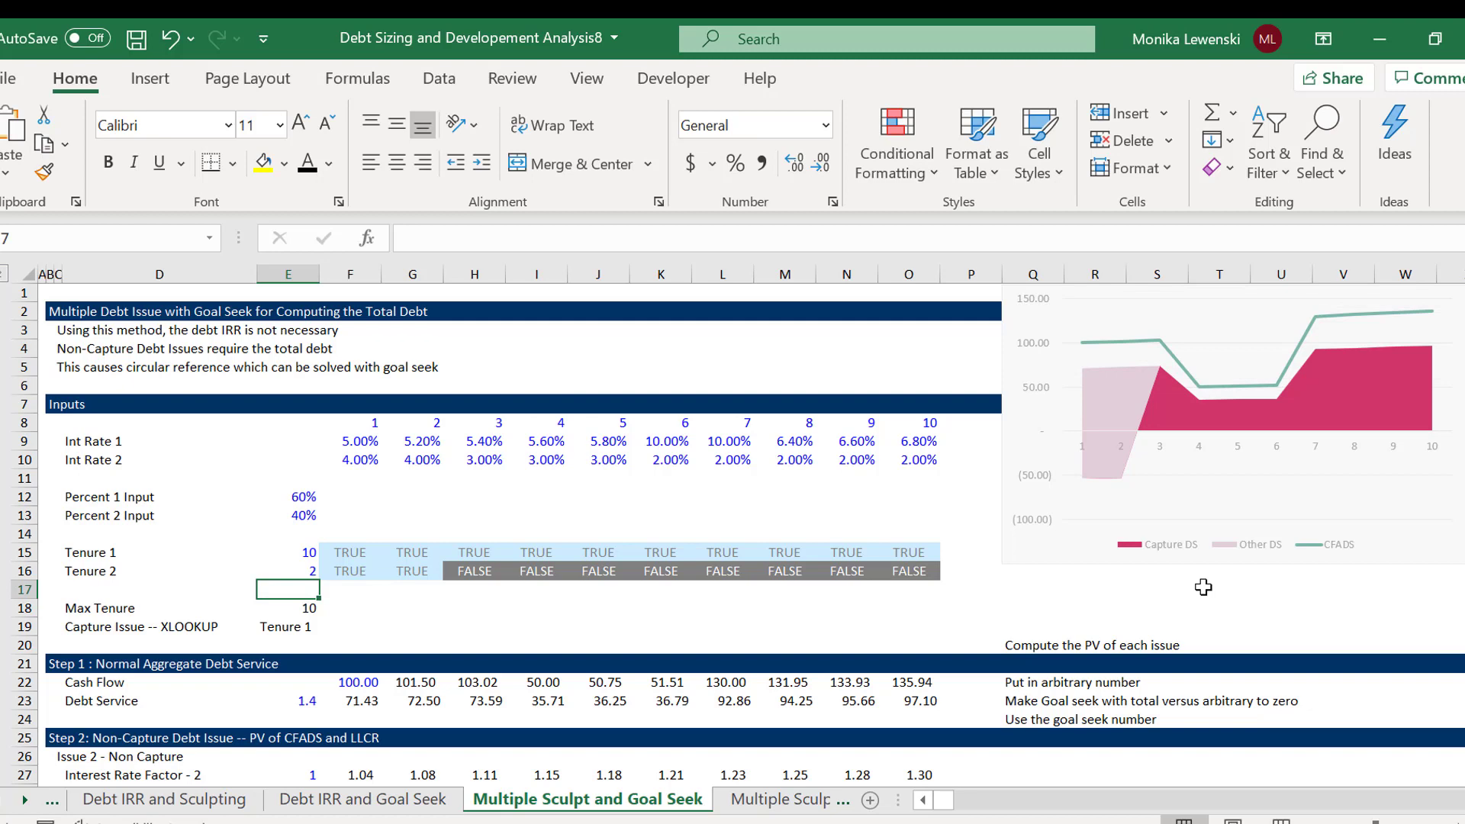
- Set Tenure 2 in cell E16 to 7
{"action": "key", "text": "Up"}
{"action": "type", "text": "7"}
{"action": "key", "text": "Return"}
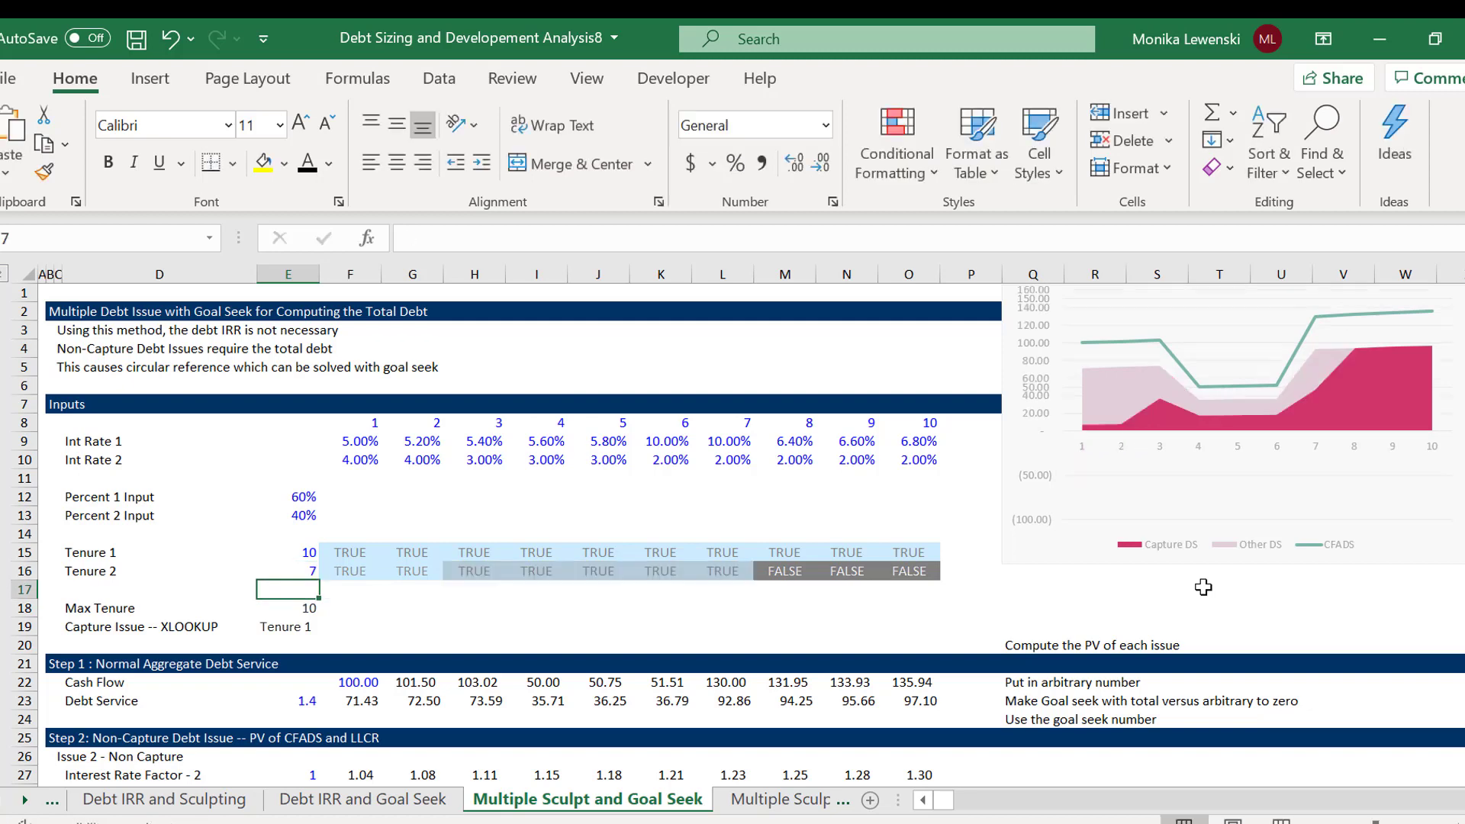
- Insert two blank rows above the Step 1: Normal Aggregate Debt Service heading in row 21
{"action": "key", "text": "Down"}
{"action": "key", "text": "Down"}
{"action": "key", "text": "Down"}
{"action": "key", "text": "Down"}
{"action": "key", "text": "Down"}
{"action": "key", "text": "Down"}
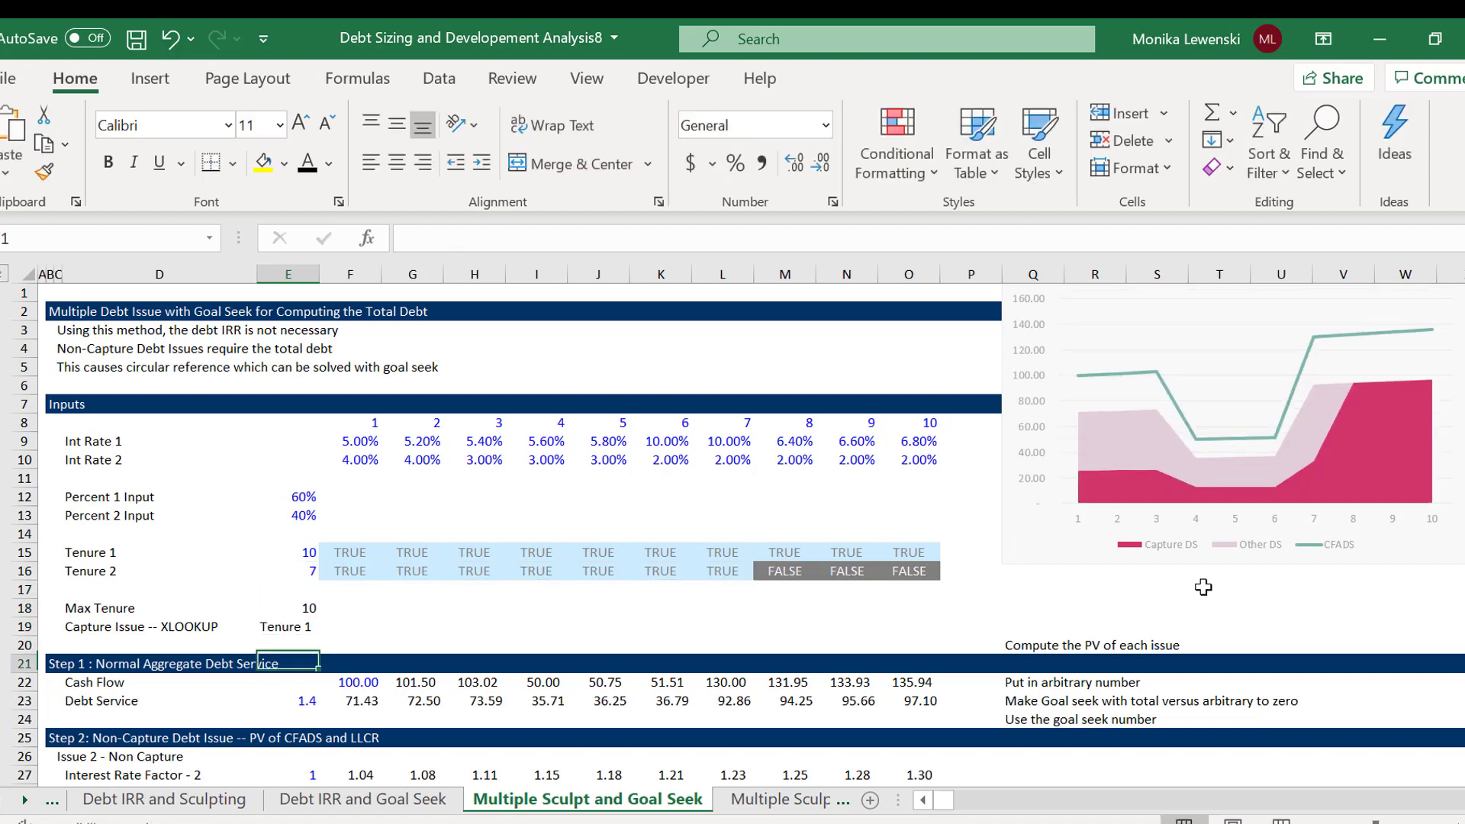
{"action": "key", "text": "Down"}
{"action": "key", "text": "Down"}
{"action": "key", "text": "Down"}
{"action": "key", "text": "Down"}
{"action": "key", "text": "Down"}
{"action": "key", "text": "Down"}
{"action": "key", "text": "Down"}
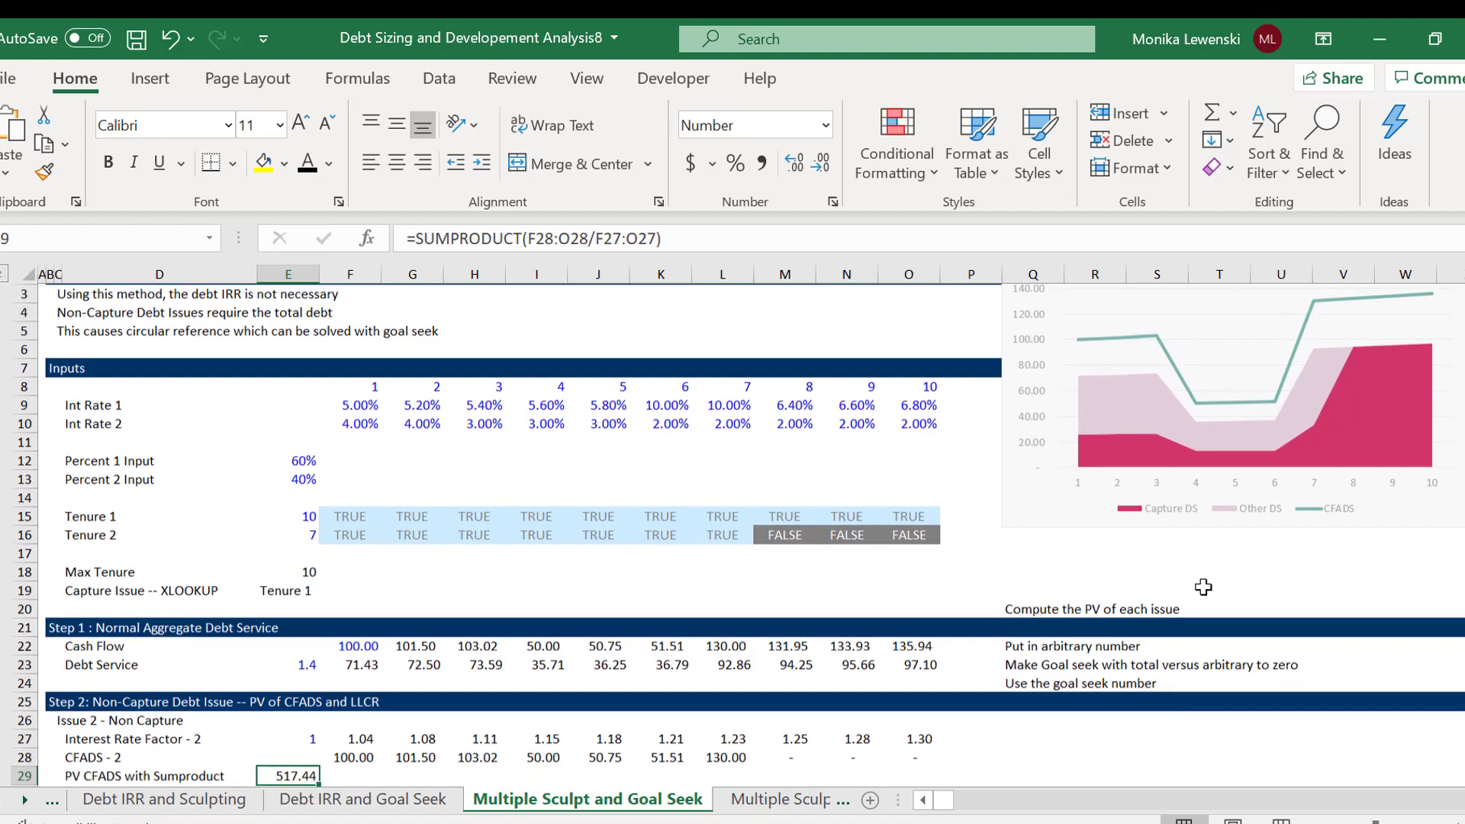
{"action": "key", "text": "Up"}
{"action": "key", "text": "Up"}
{"action": "key", "text": "Up"}
{"action": "key", "text": "Up"}
{"action": "key", "text": "Up"}
{"action": "key", "text": "Up"}
{"action": "key", "text": "Up"}
{"action": "key", "text": "Up"}
{"action": "key", "text": "Up"}
{"action": "key", "text": "Up"}
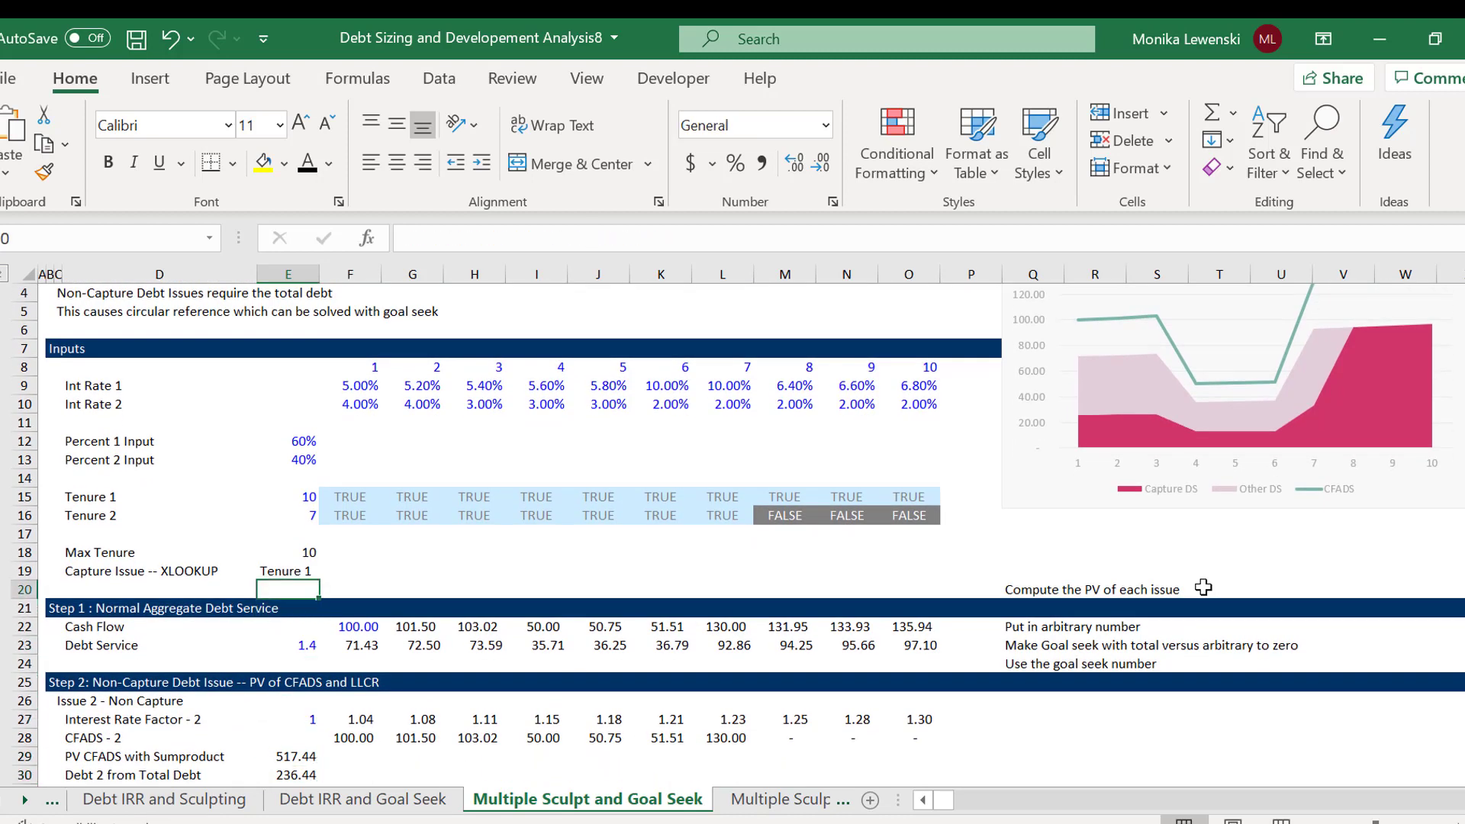
{"action": "key", "text": "Down"}
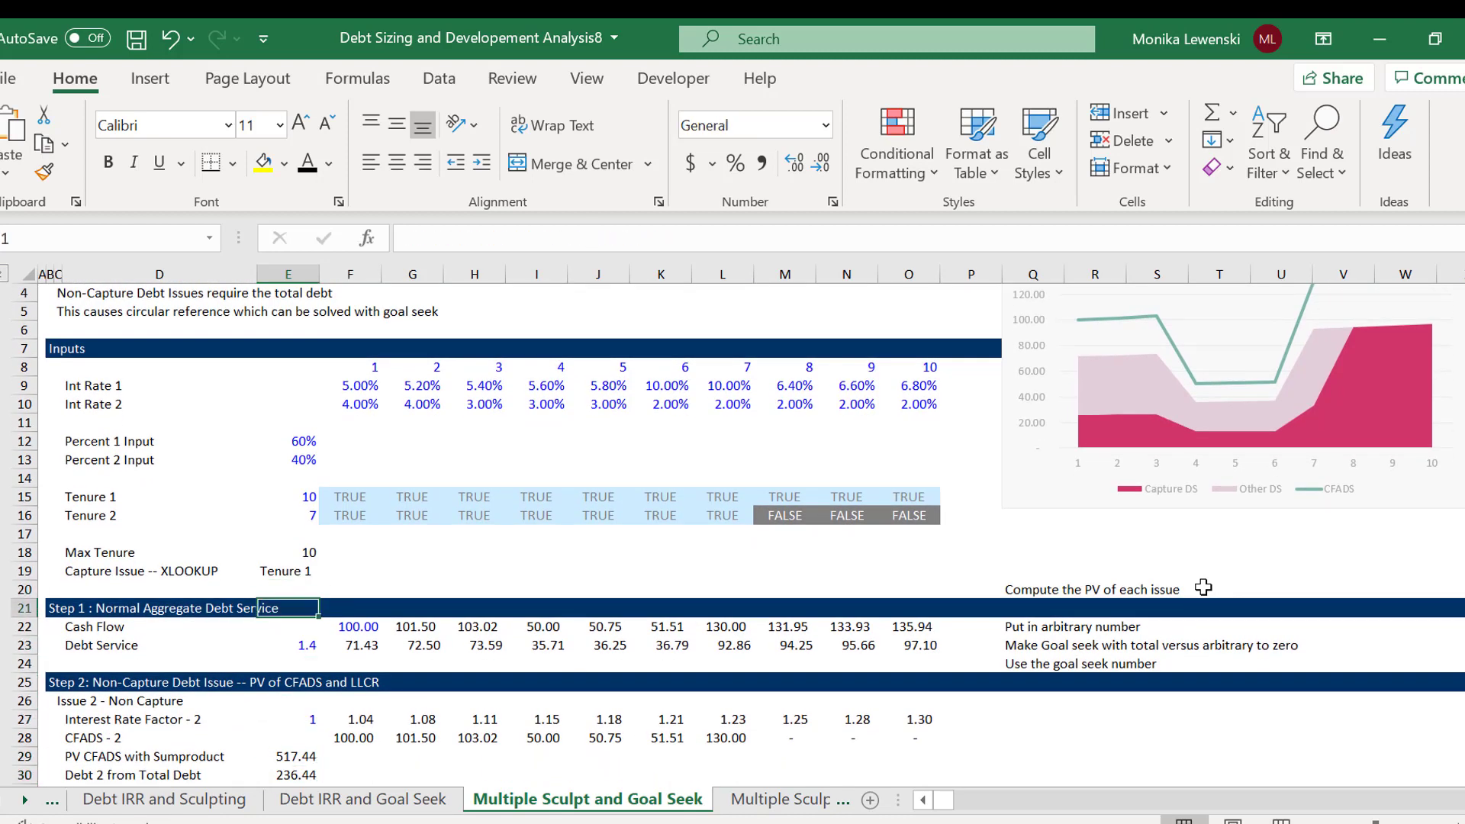
{"action": "key", "text": "shift+space"}
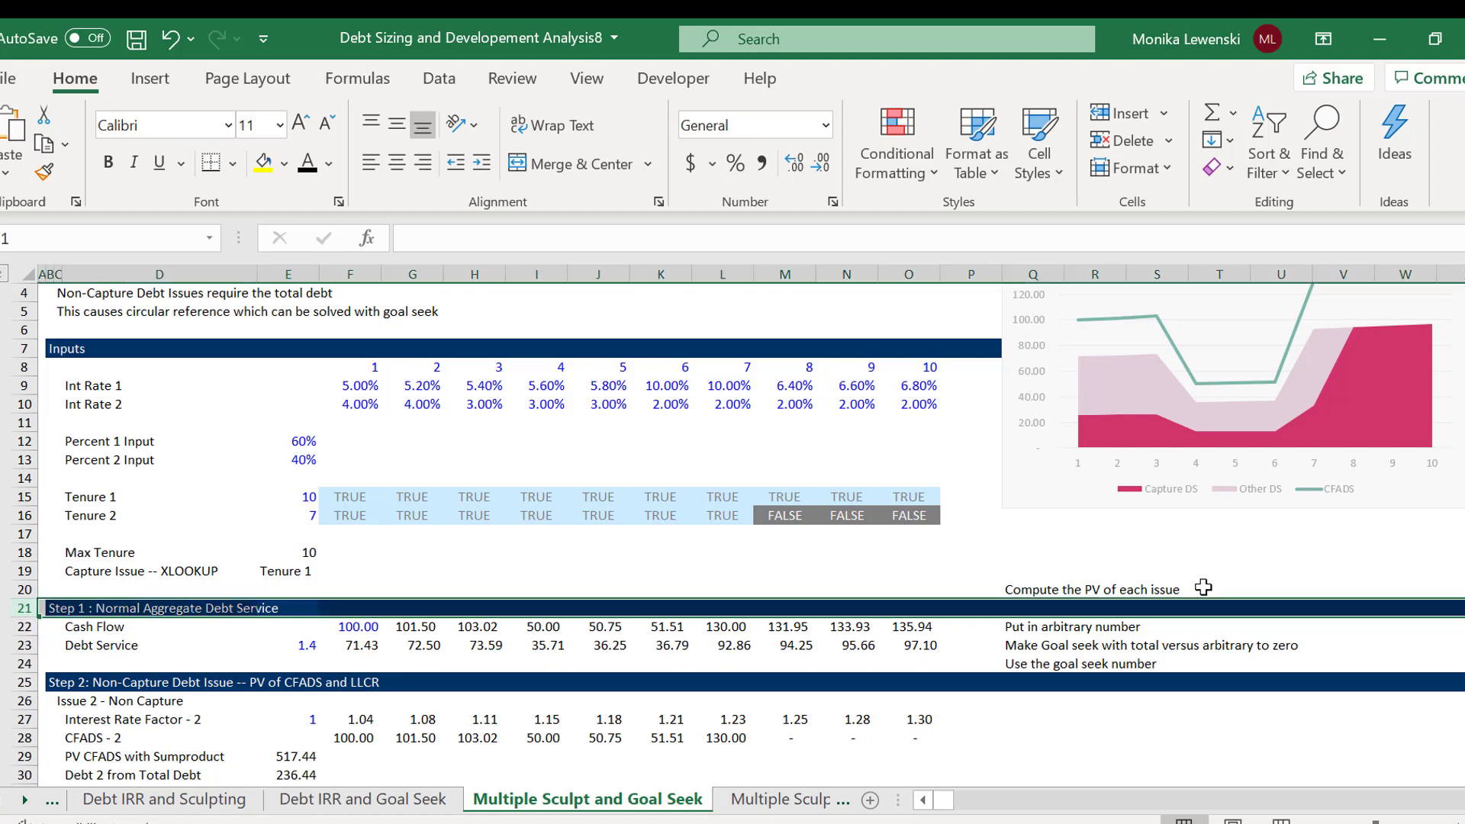
{"action": "key", "text": "ctrl+shift+equal"}
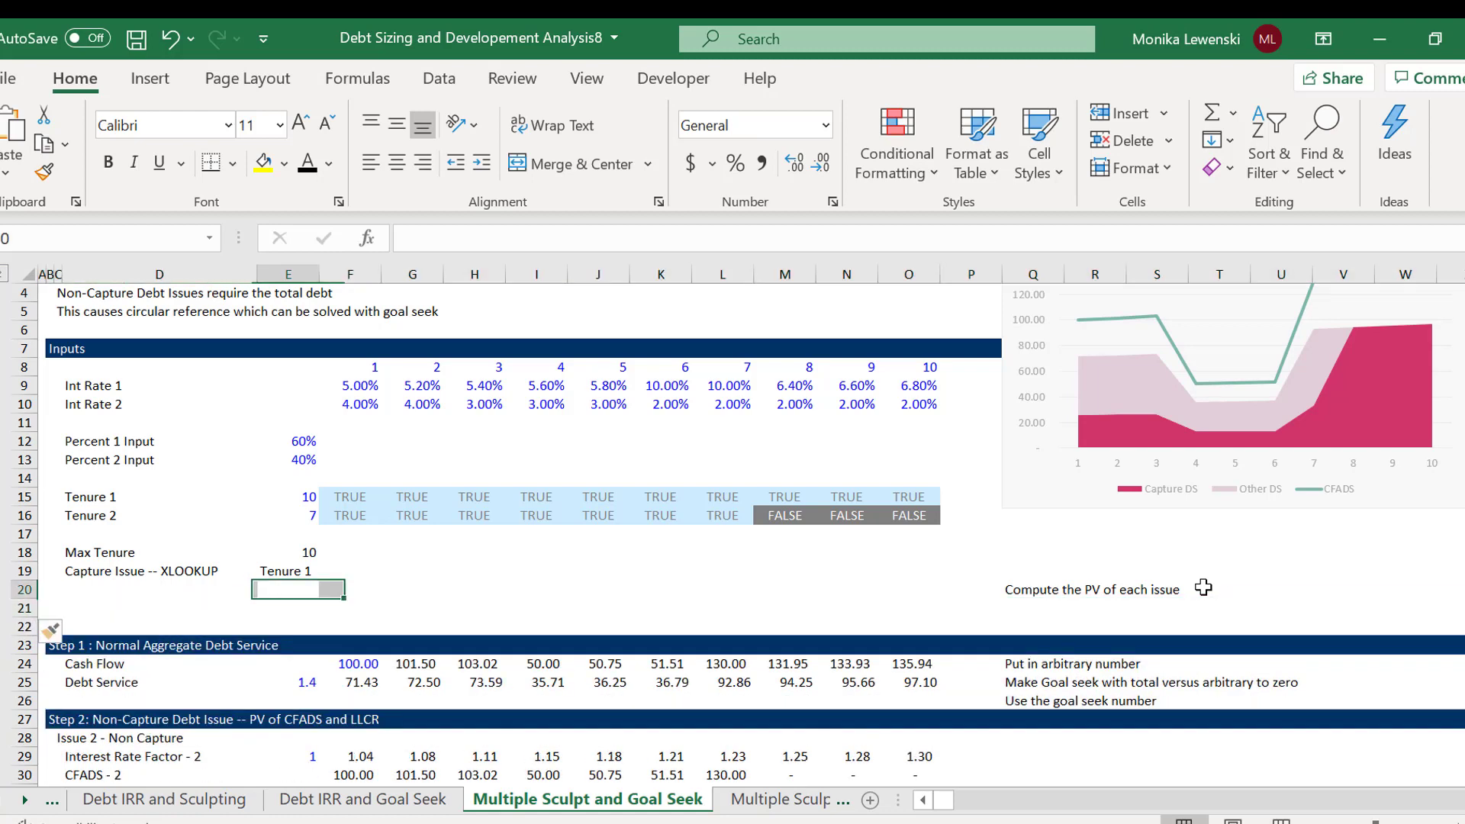
- Enter the label Closing Check in cell D21
{"action": "key", "text": "Left"}
{"action": "key", "text": "Left"}
{"action": "key", "text": "Right"}
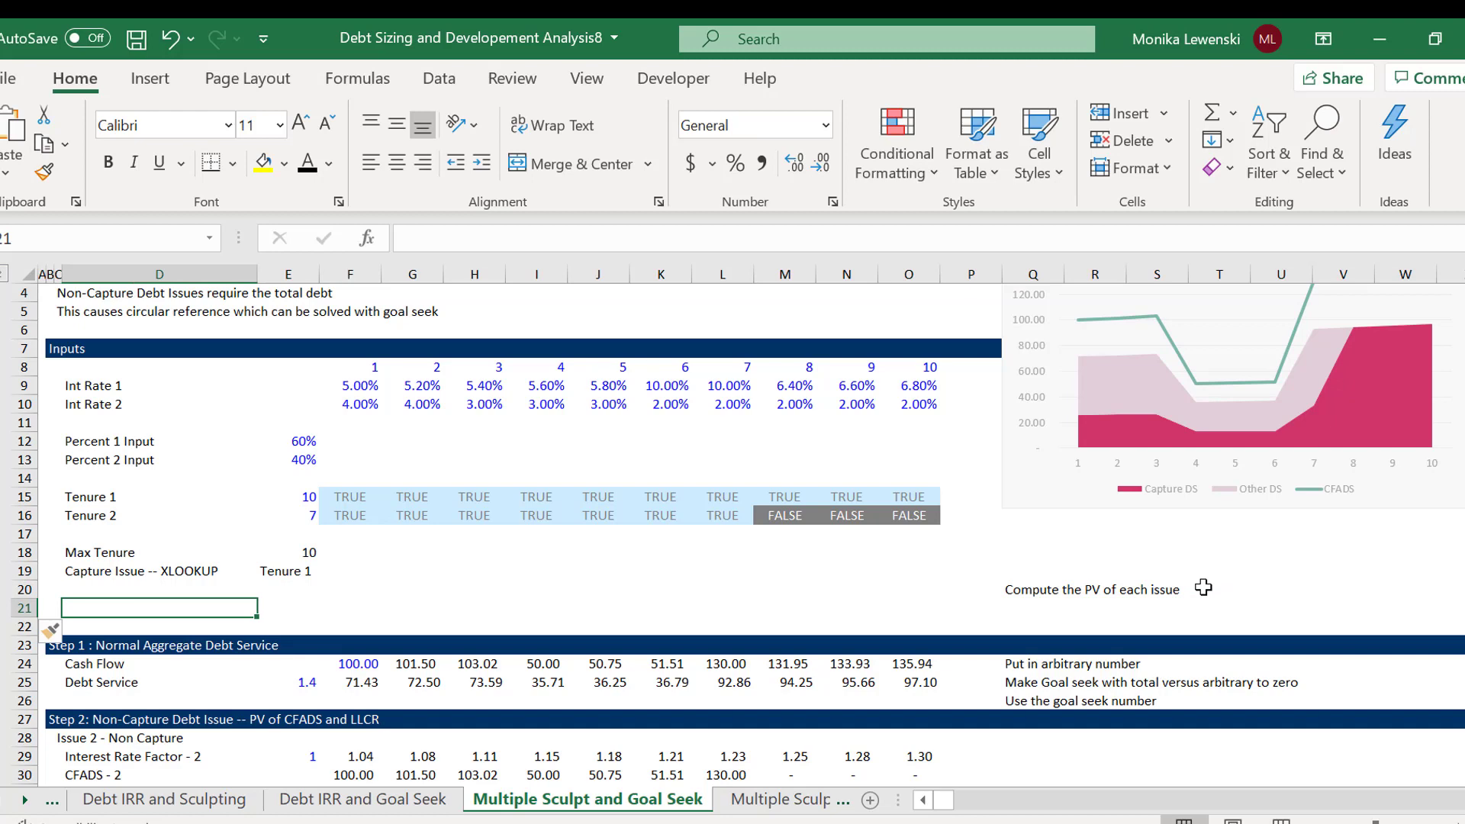
{"action": "type", "text": "cb cit"}
{"action": "key", "text": "BackSpace"}
{"action": "key", "text": "BackSpace"}
{"action": "key", "text": "BackSpace"}
{"action": "key", "text": "BackSpace"}
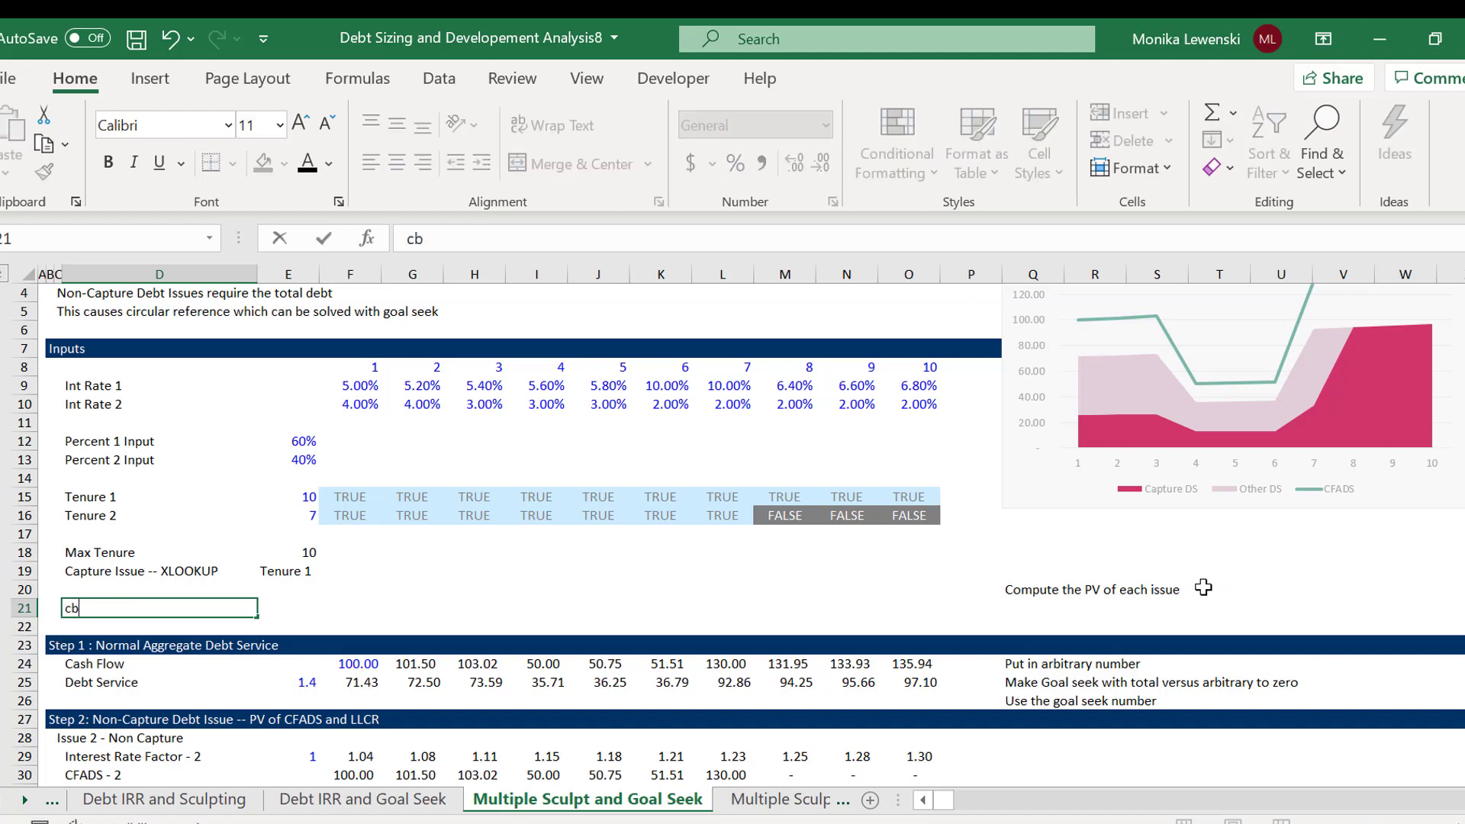
{"action": "key", "text": "BackSpace"}
{"action": "key", "text": "BackSpace"}
{"action": "type", "text": "cLOSI"}
{"action": "key", "text": "BackSpace"}
{"action": "key", "text": "BackSpace"}
{"action": "key", "text": "BackSpace"}
{"action": "key", "text": "BackSpace"}
{"action": "key", "text": "Caps_Lock"}
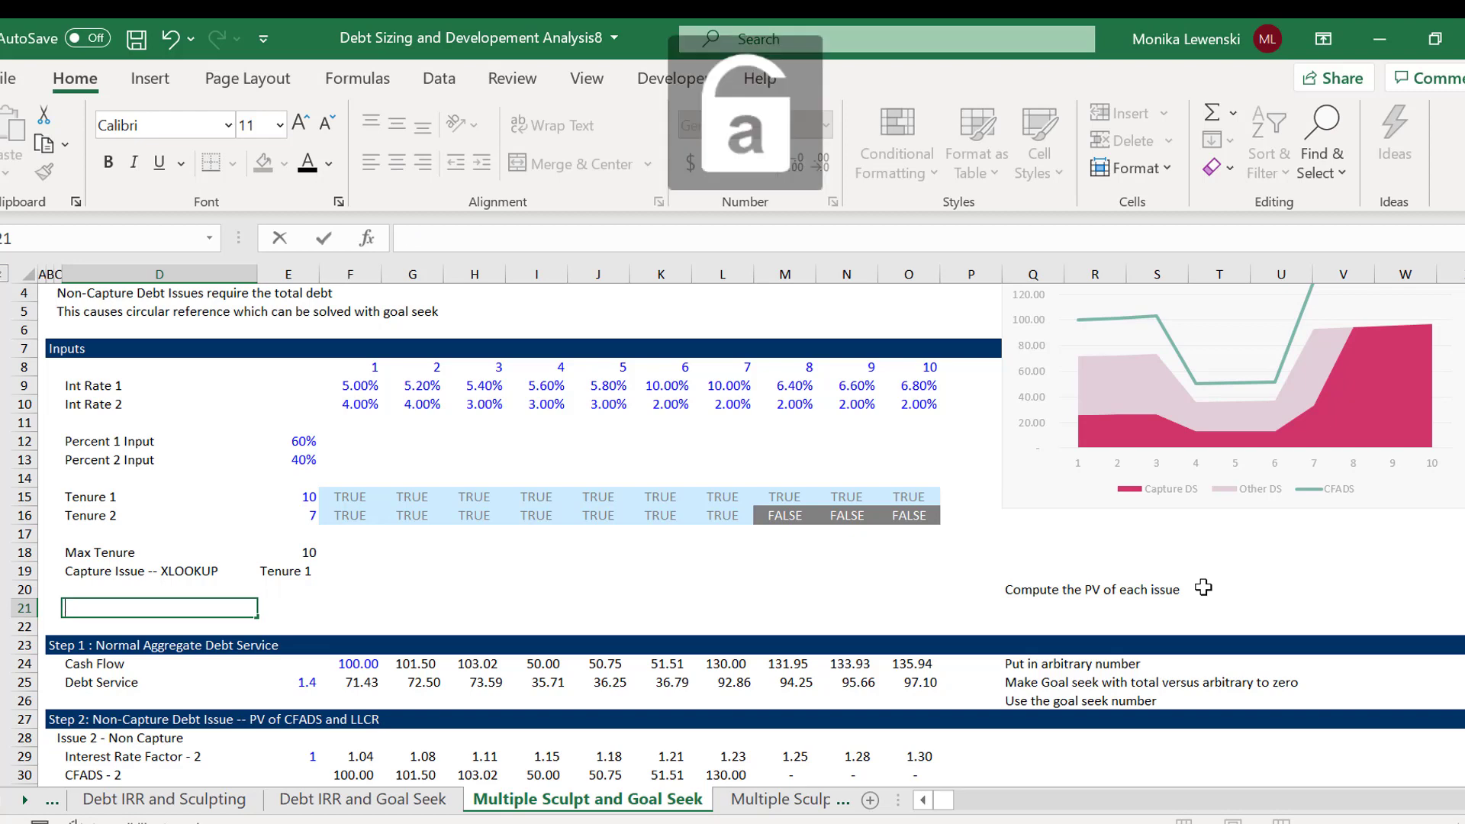
{"action": "type", "text": "Closing Ch"}
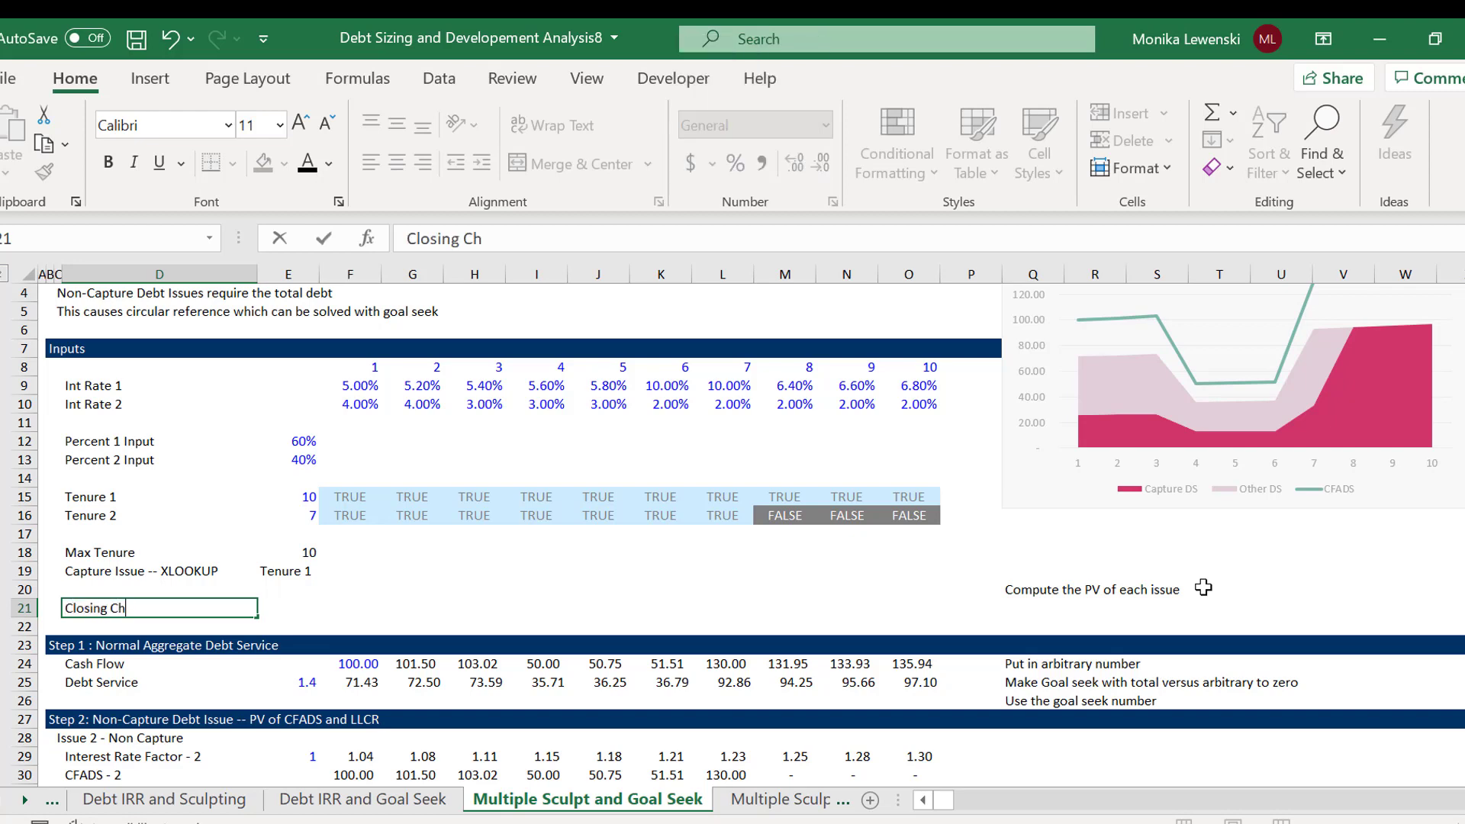
{"action": "type", "text": "eck"}
{"action": "key", "text": "Tab"}
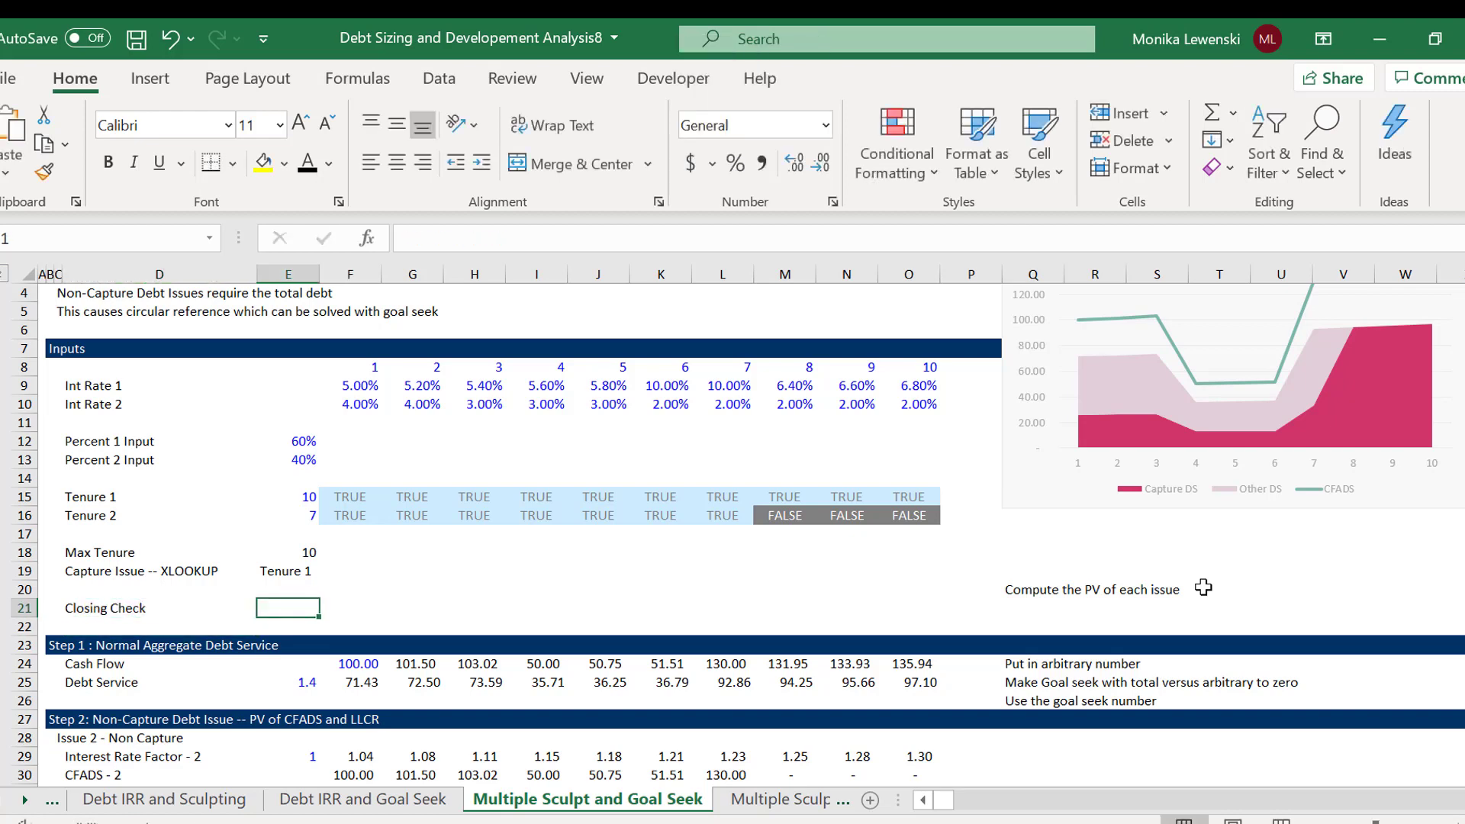
- Look over the Step 1 and Step 2 rows beneath the Closing Check line
{"action": "key", "text": "Down"}
{"action": "key", "text": "Down"}
{"action": "key", "text": "Down"}
{"action": "key", "text": "Down"}
{"action": "key", "text": "Down"}
{"action": "key", "text": "Down"}
{"action": "key", "text": "Down"}
{"action": "key", "text": "Down"}
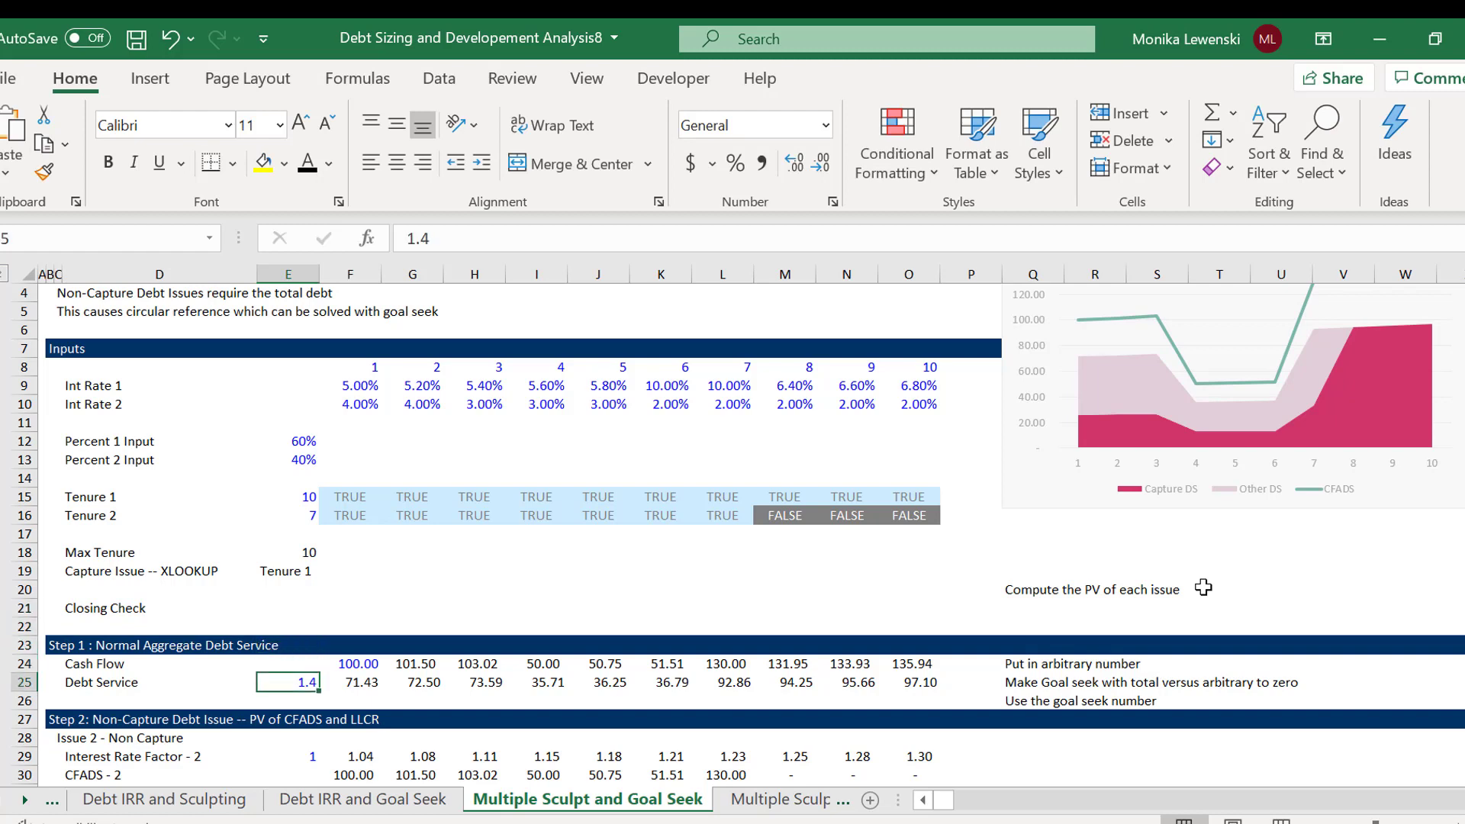
{"action": "key", "text": "Down"}
{"action": "key", "text": "Down"}
{"action": "key", "text": "Down"}
{"action": "key", "text": "Down"}
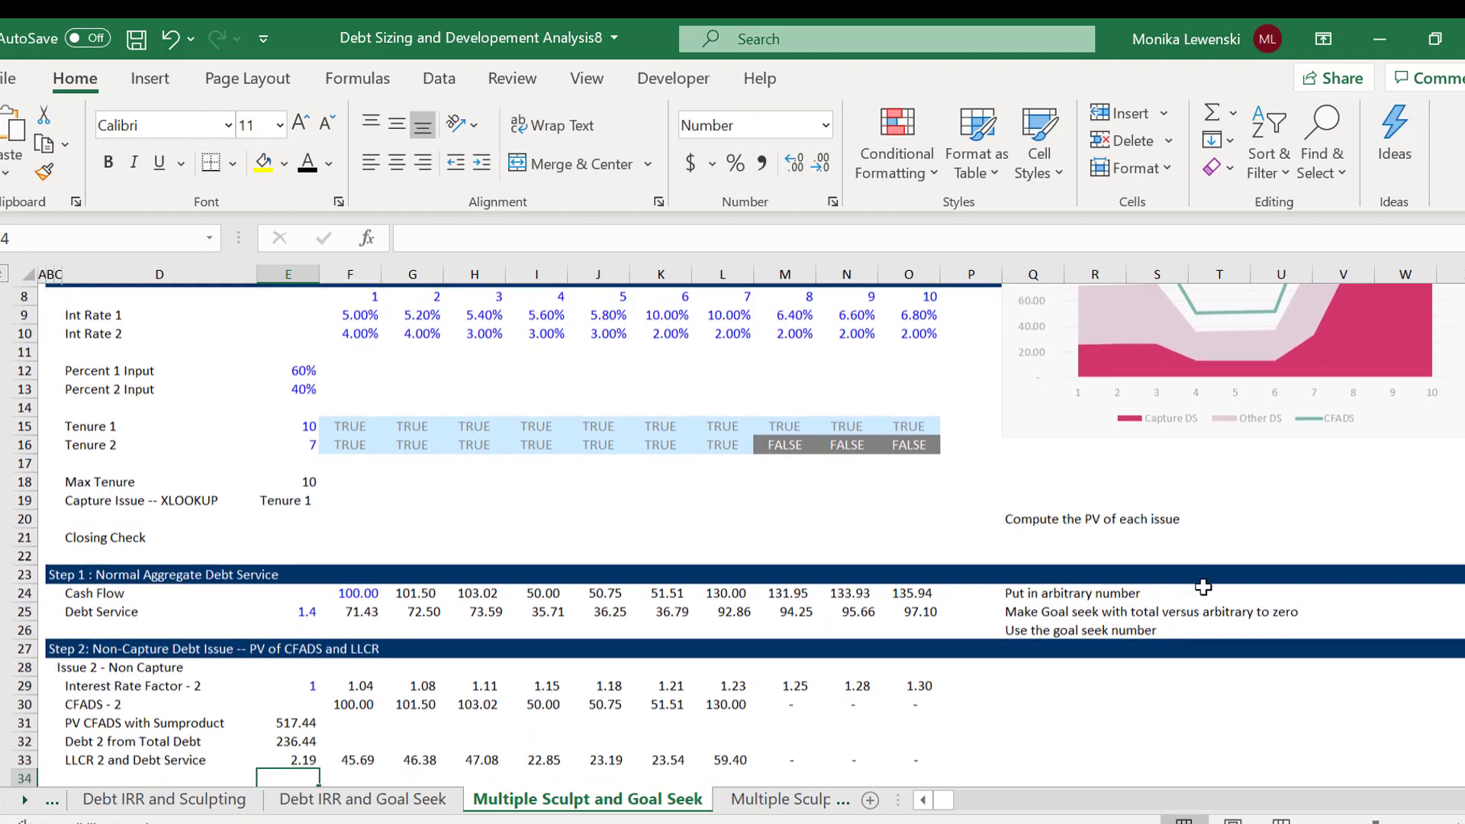
{"action": "key", "text": "Up"}
{"action": "key", "text": "Up"}
{"action": "key", "text": "Up"}
{"action": "key", "text": "Up"}
{"action": "key", "text": "Up"}
{"action": "key", "text": "Up"}
{"action": "key", "text": "Up"}
{"action": "key", "text": "Up"}
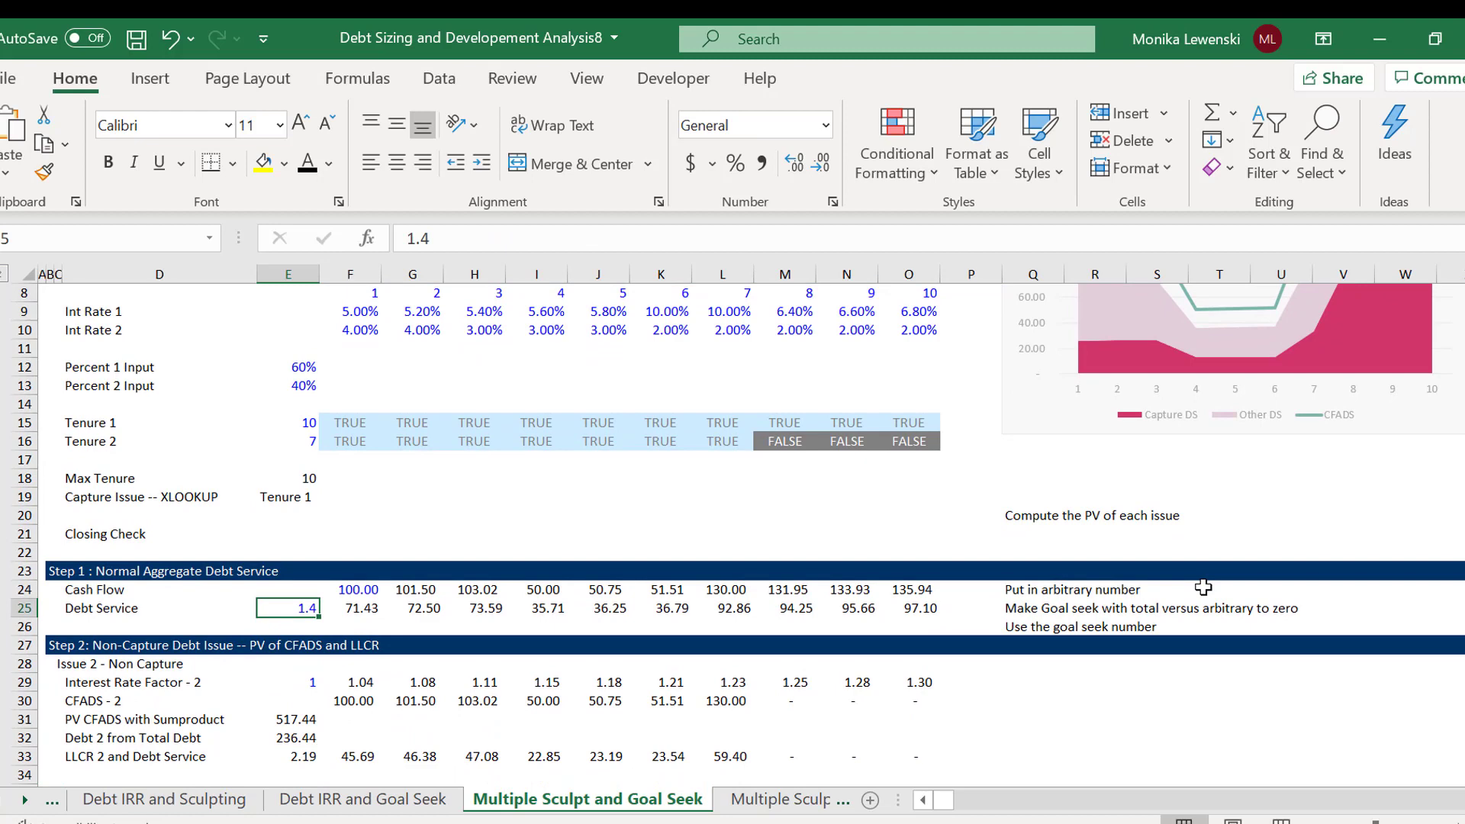
- Inspect the Debt Service formulas in row 25, from F25 to J25
{"action": "key", "text": "Right"}
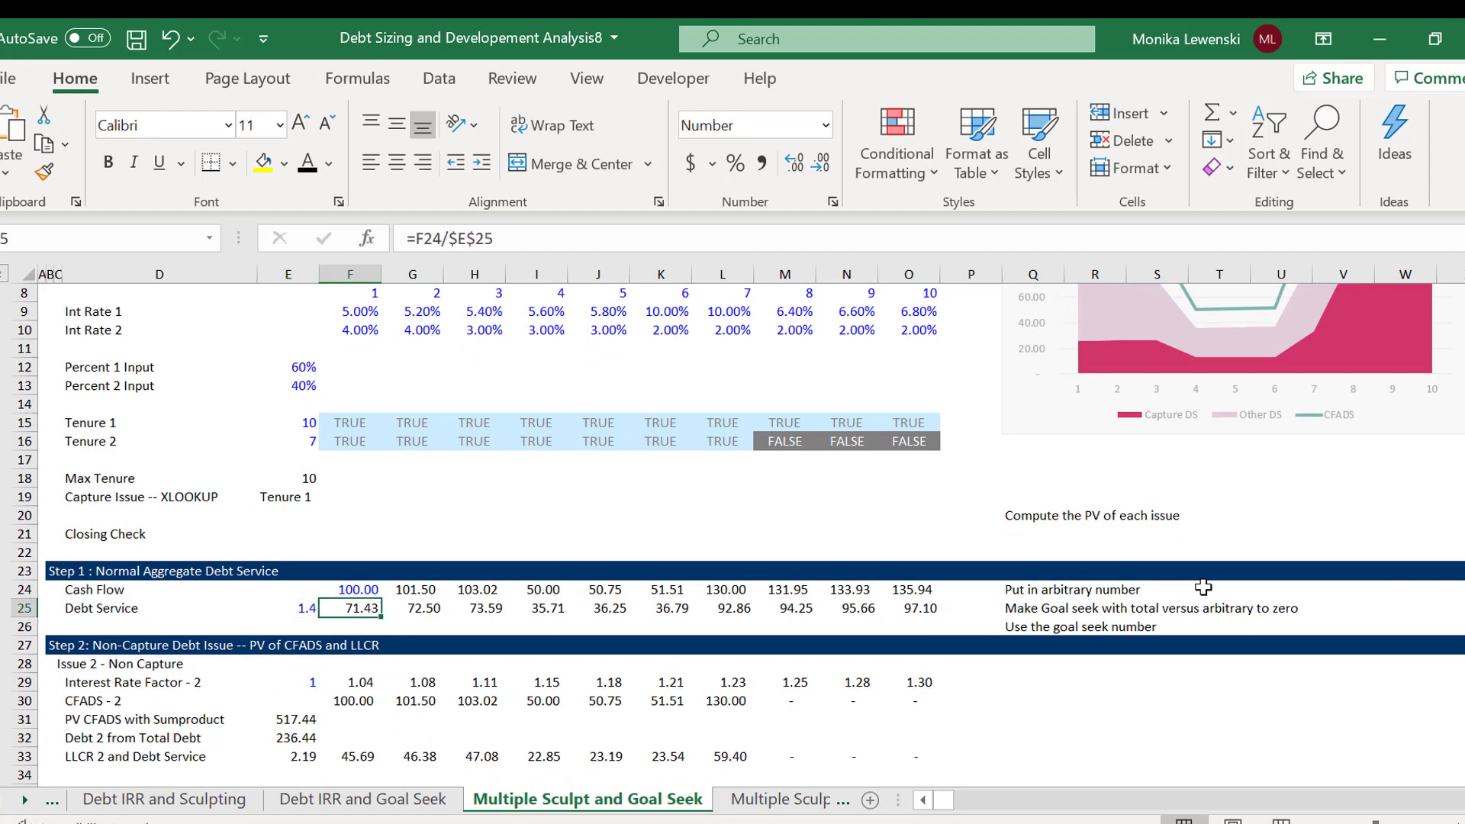
{"action": "key", "text": "F2"}
{"action": "key", "text": "Escape"}
{"action": "key", "text": "Right"}
{"action": "key", "text": "Right"}
{"action": "key", "text": "Right"}
{"action": "key", "text": "Right"}
{"action": "key", "text": "F2"}
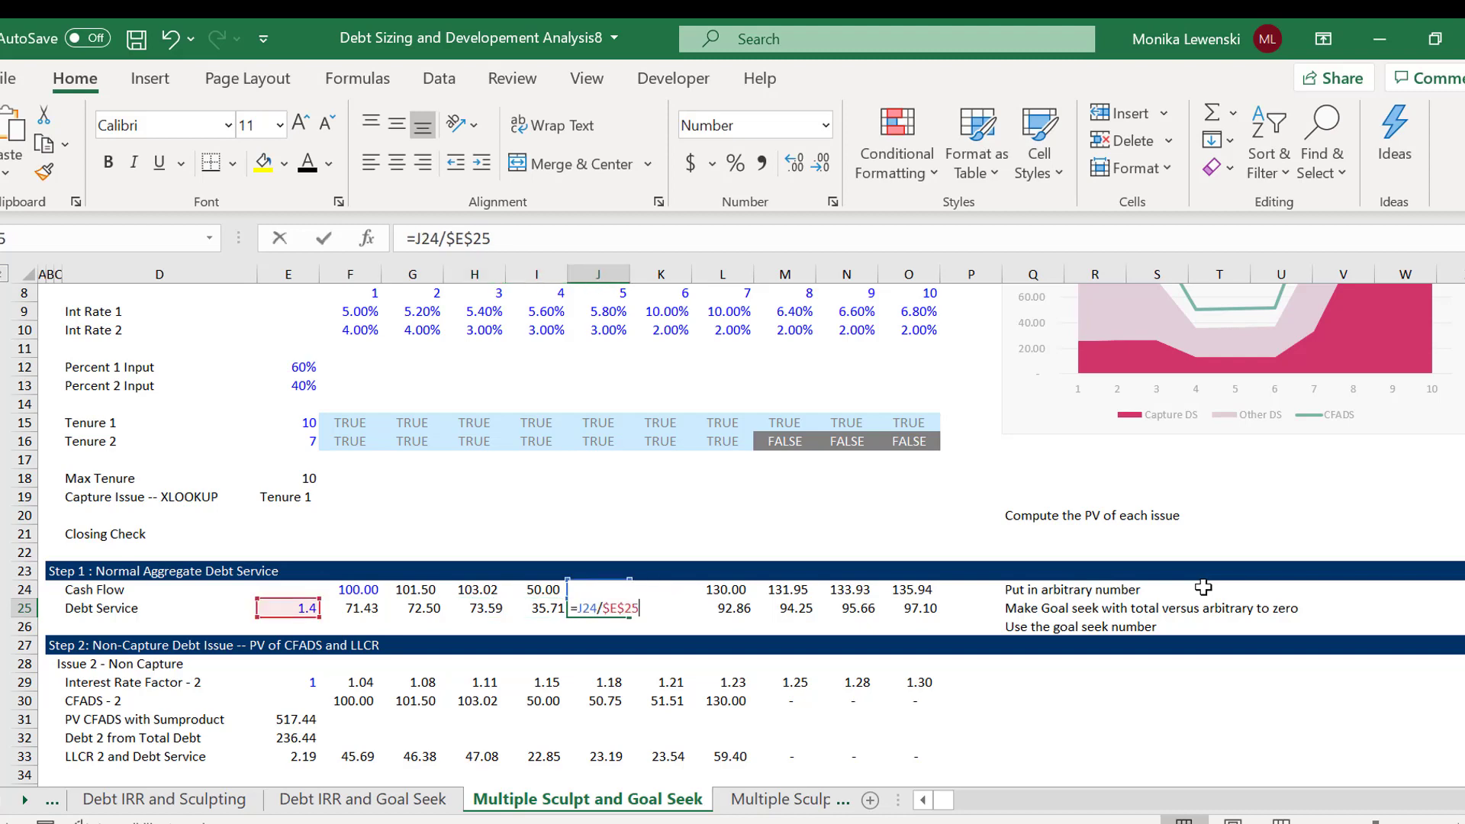
{"action": "key", "text": "Escape"}
{"action": "key", "text": "Left"}
{"action": "key", "text": "Left"}
{"action": "key", "text": "Left"}
{"action": "key", "text": "Left"}
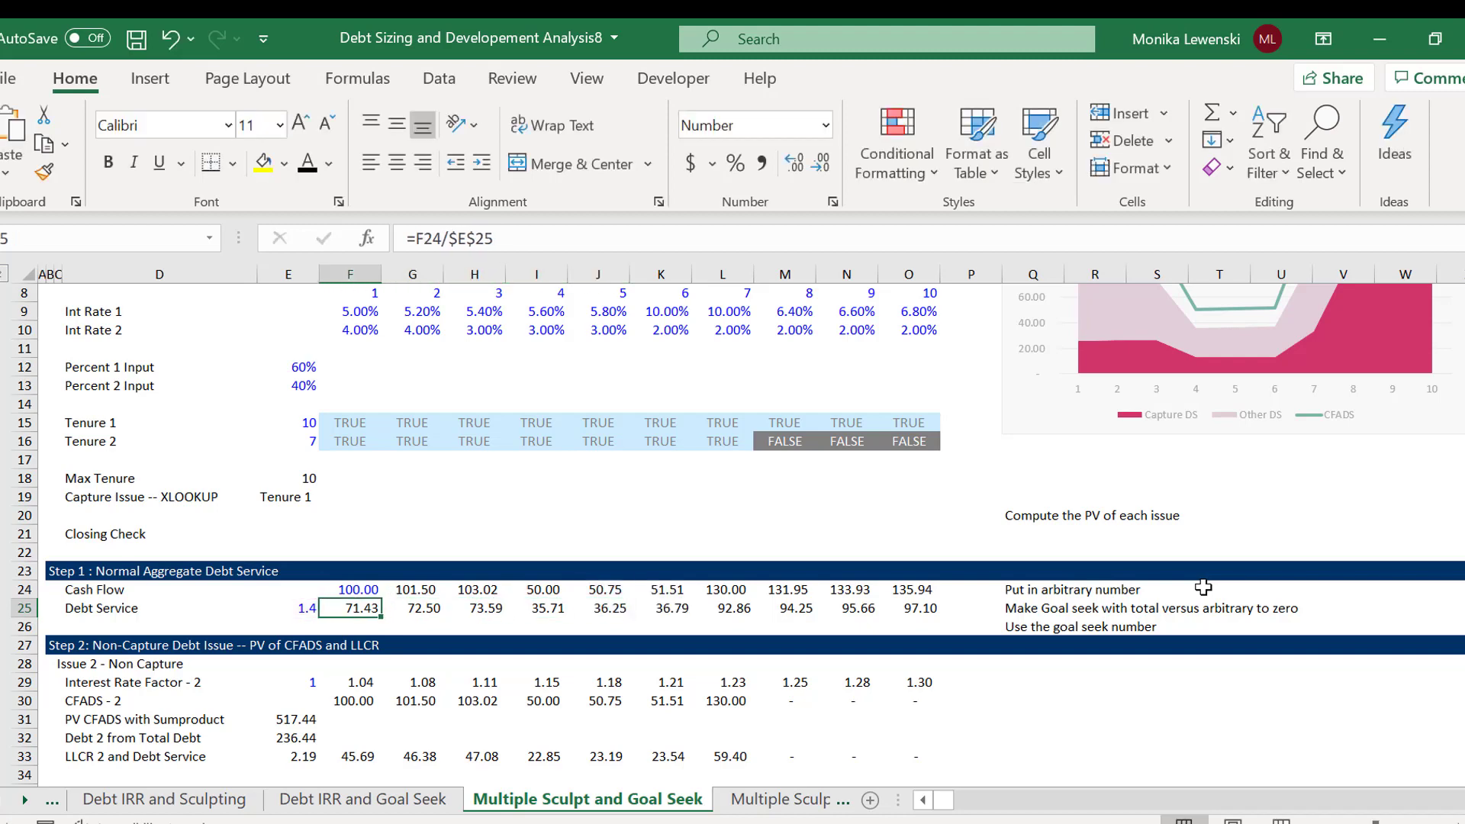
- Review the Interest Rate Factor - 2 formulas across row 29, opening those in F29, G29 and H29
{"action": "key", "text": "Down"}
{"action": "key", "text": "Down"}
{"action": "key", "text": "Down"}
{"action": "key", "text": "Down"}
{"action": "key", "text": "Down"}
{"action": "key", "text": "Down"}
{"action": "key", "text": "Down"}
{"action": "key", "text": "Down"}
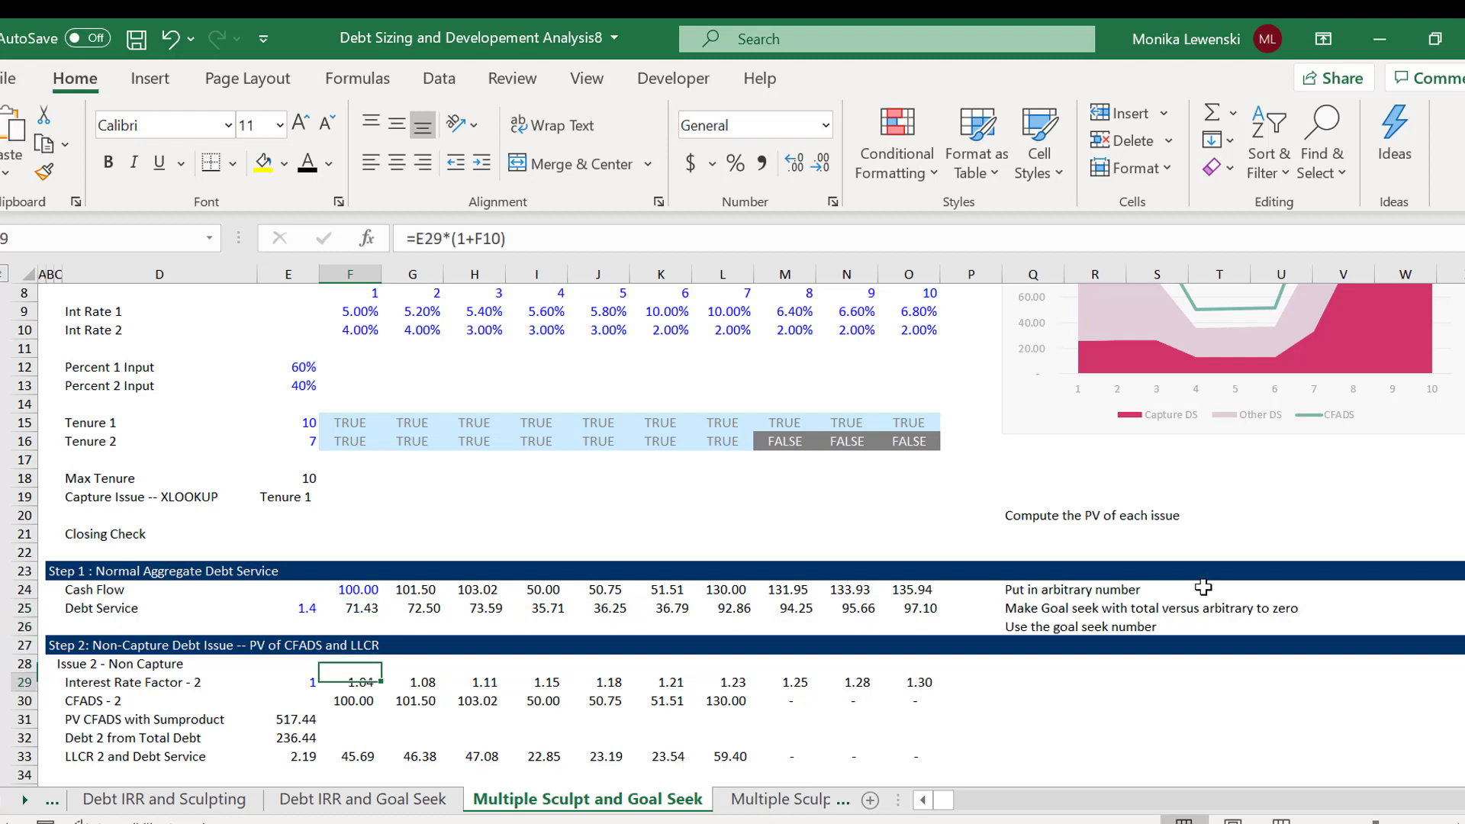
{"action": "key", "text": "Down"}
{"action": "scroll", "coordinate": [1203, 587], "scroll_direction": "down", "scroll_amount": 1}
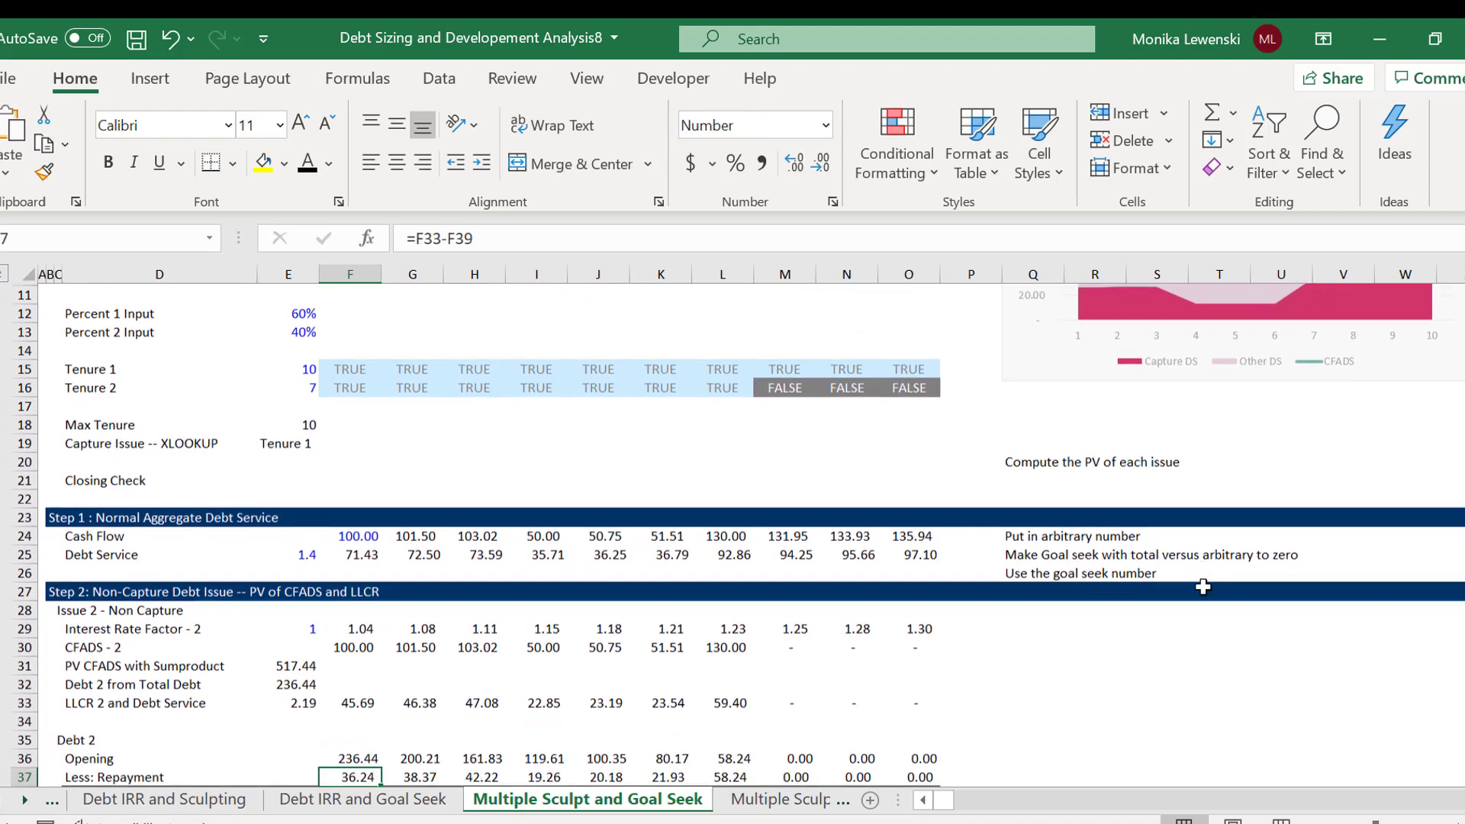
{"action": "key", "text": "Up"}
{"action": "key", "text": "Up"}
{"action": "key", "text": "Up"}
{"action": "key", "text": "Up"}
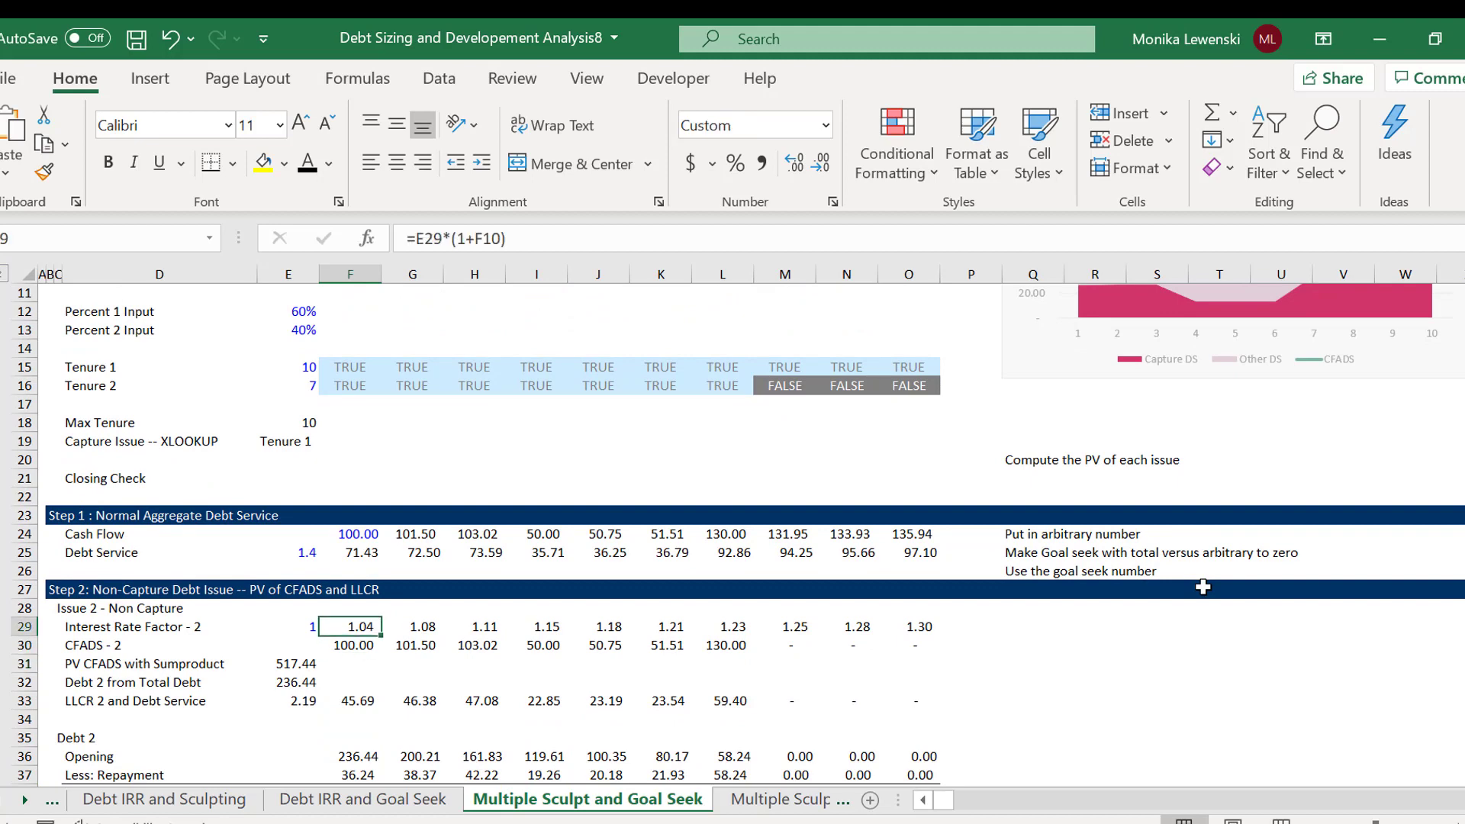
{"action": "key", "text": "F2"}
{"action": "key", "text": "Escape"}
{"action": "key", "text": "Right"}
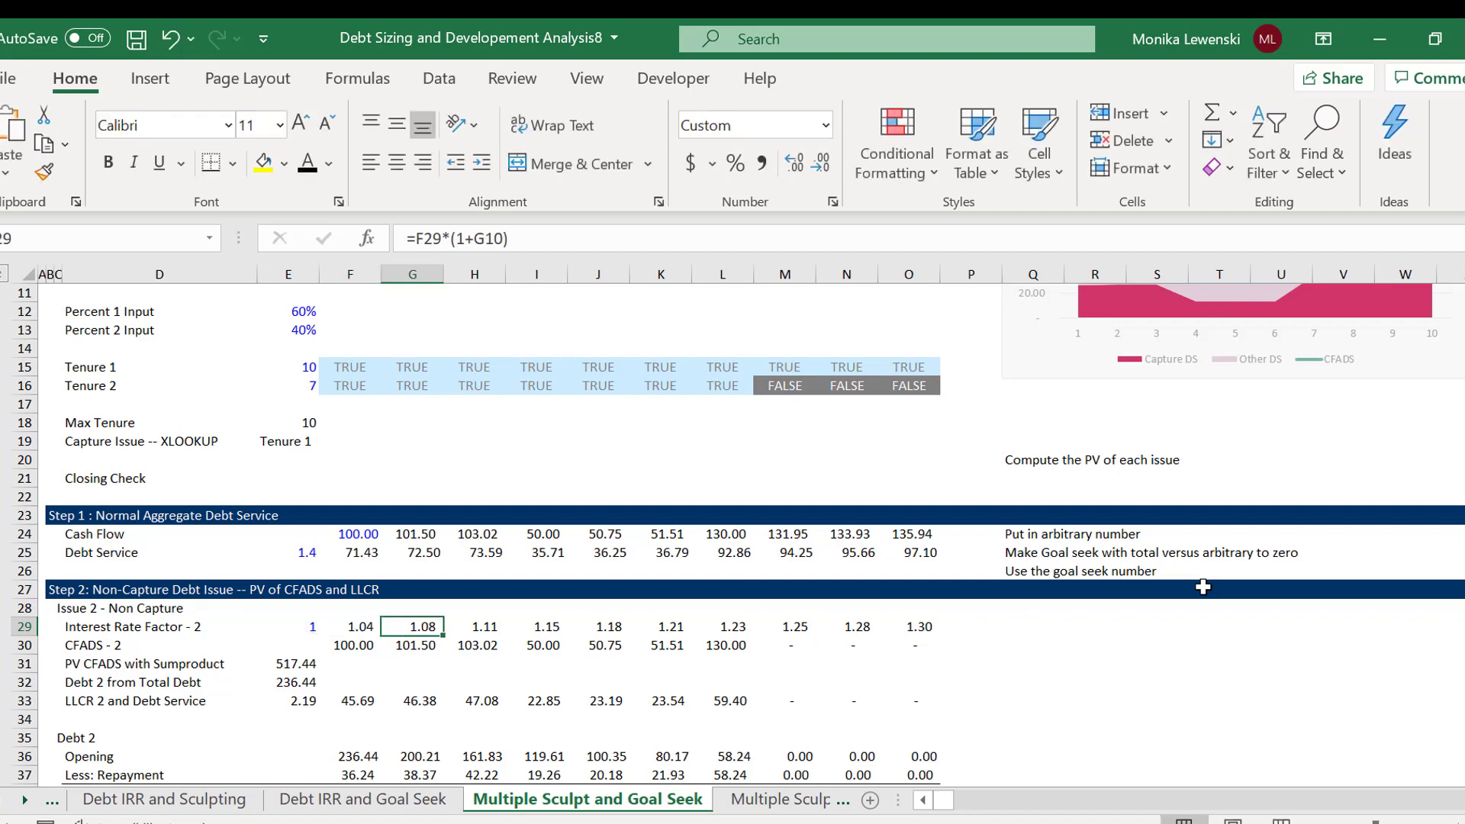
{"action": "key", "text": "F2"}
{"action": "key", "text": "Escape"}
{"action": "key", "text": "Right"}
{"action": "key", "text": "F2"}
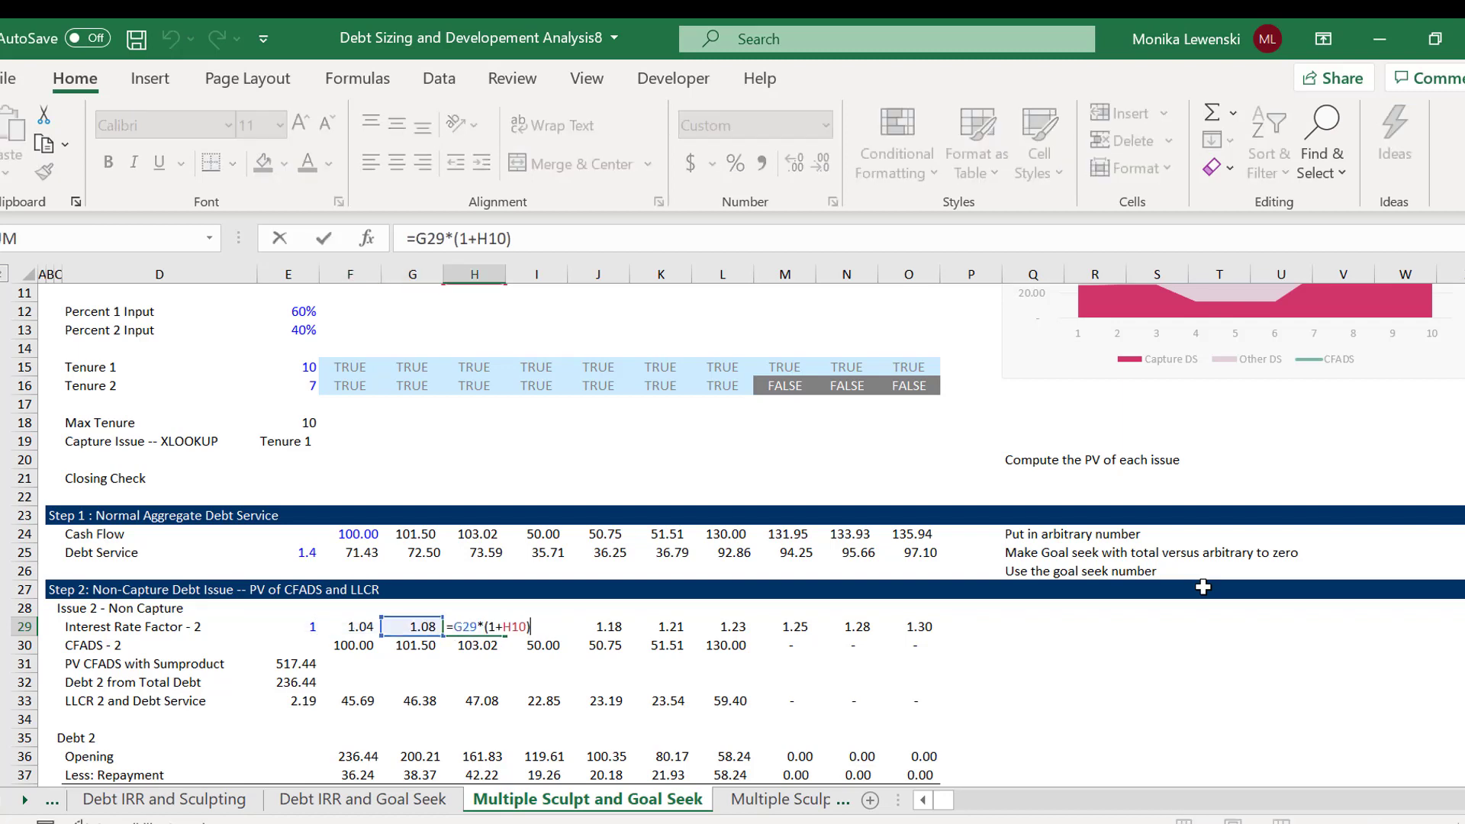
{"action": "key", "text": "Escape"}
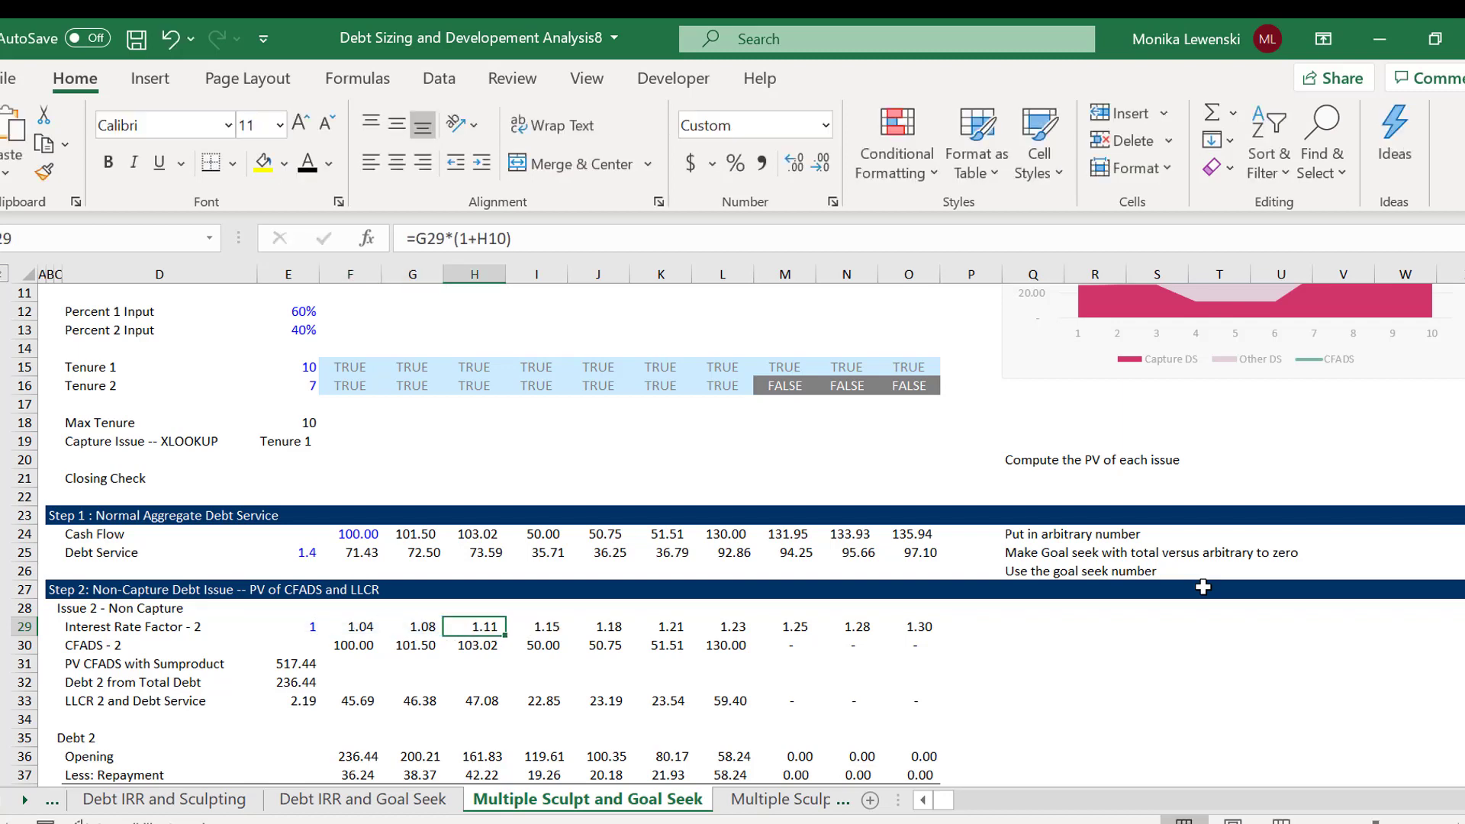
{"action": "key", "text": "Right"}
{"action": "key", "text": "Right"}
{"action": "key", "text": "Right"}
{"action": "key", "text": "Right"}
{"action": "key", "text": "Left"}
{"action": "key", "text": "Left"}
{"action": "key", "text": "Left"}
{"action": "key", "text": "Left"}
{"action": "key", "text": "Left"}
{"action": "key", "text": "Left"}
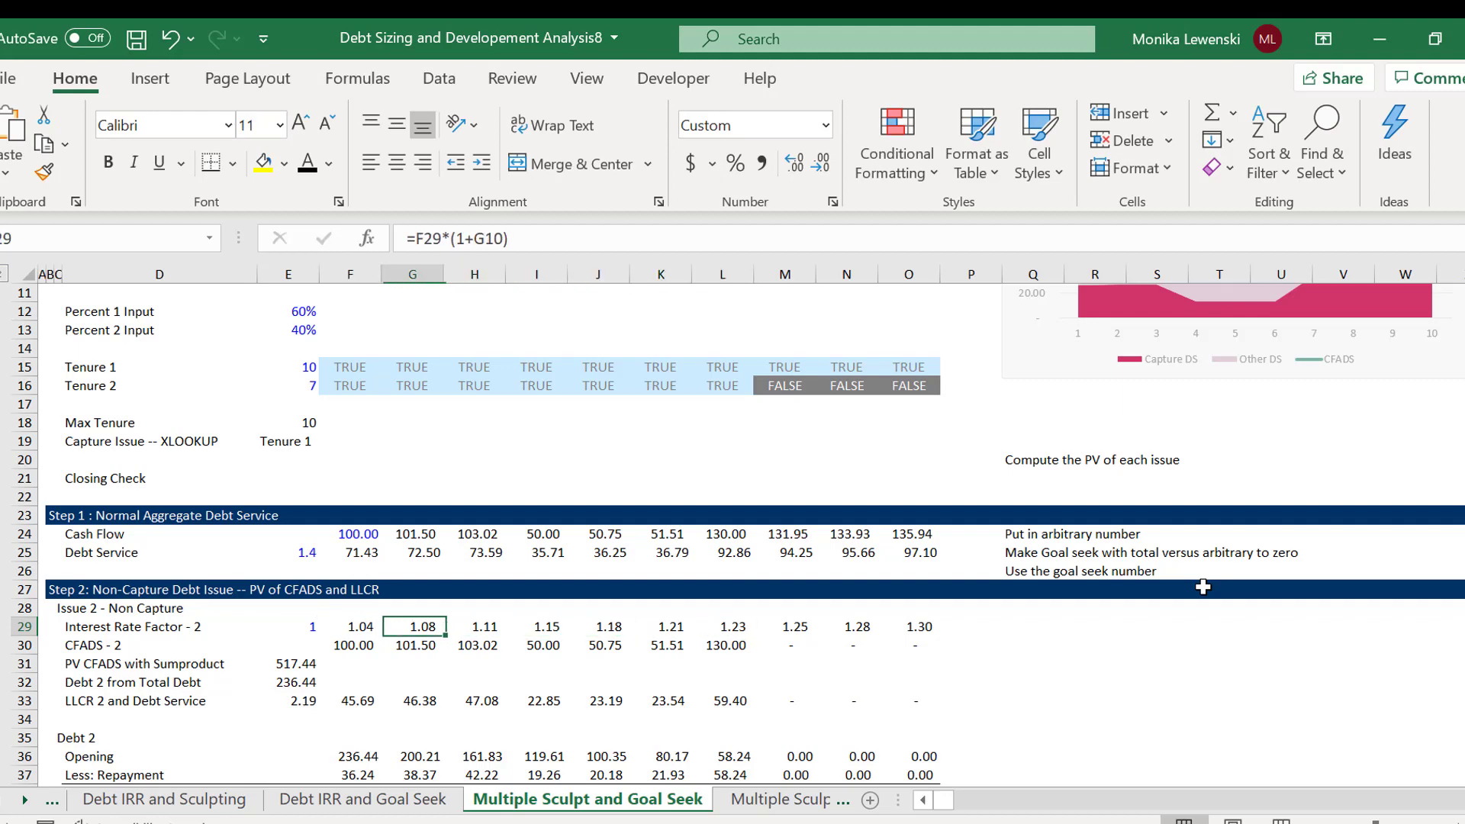
- Check how the CFADS - 2 formula in F30 combines the cash flow with the Tenure 2 flag in F16
{"action": "key", "text": "Down"}
{"action": "key", "text": "Up"}
{"action": "key", "text": "Up"}
{"action": "key", "text": "Up"}
{"action": "key", "text": "Up"}
{"action": "key", "text": "Up"}
{"action": "key", "text": "Up"}
{"action": "key", "text": "Up"}
{"action": "key", "text": "Up"}
{"action": "key", "text": "Up"}
{"action": "key", "text": "Up"}
{"action": "key", "text": "Up"}
{"action": "key", "text": "Up"}
{"action": "key", "text": "Up"}
{"action": "key", "text": "Up"}
{"action": "key", "text": "Up"}
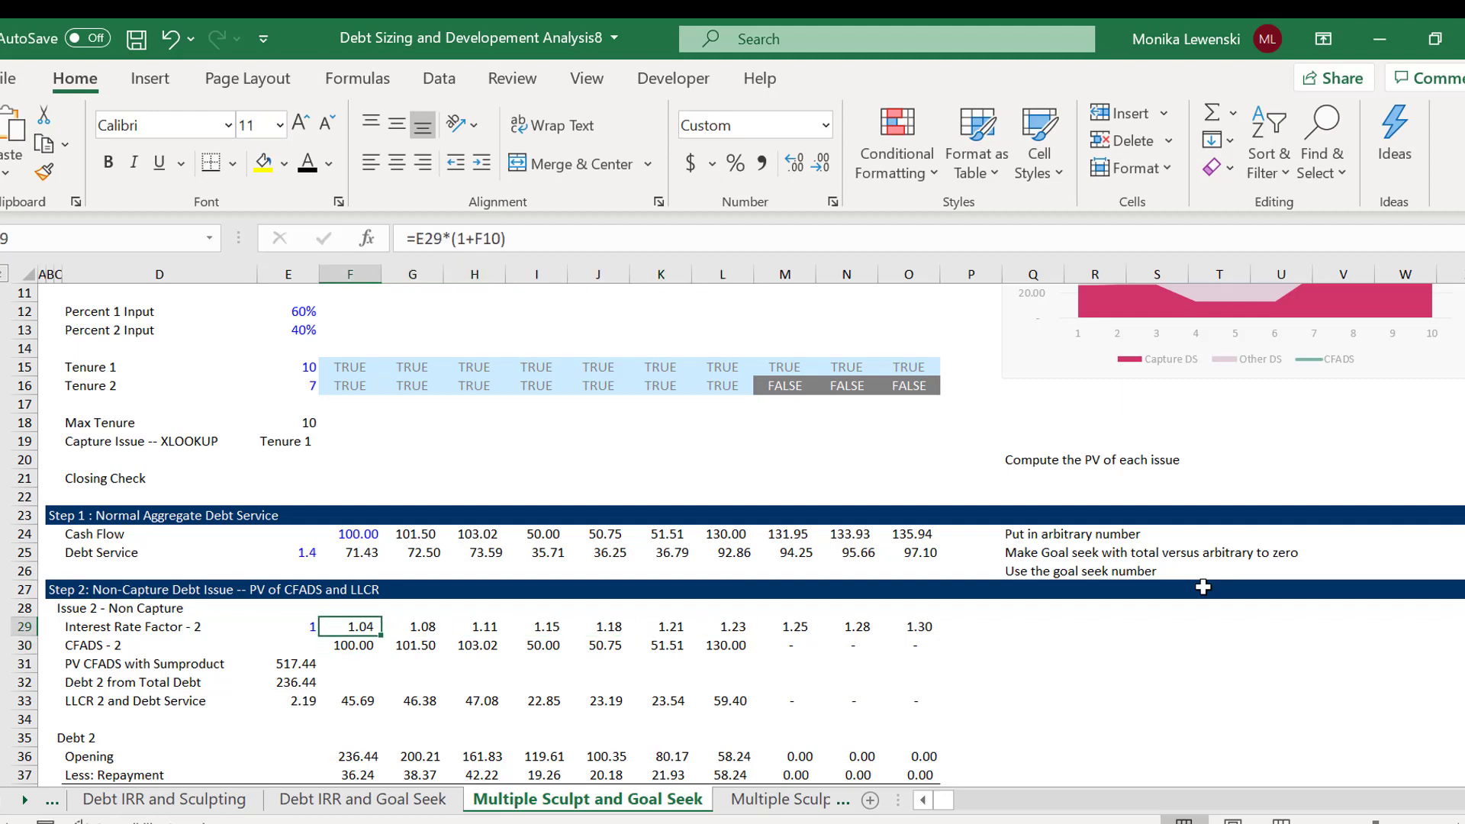
{"action": "key", "text": "Down"}
{"action": "key", "text": "Up"}
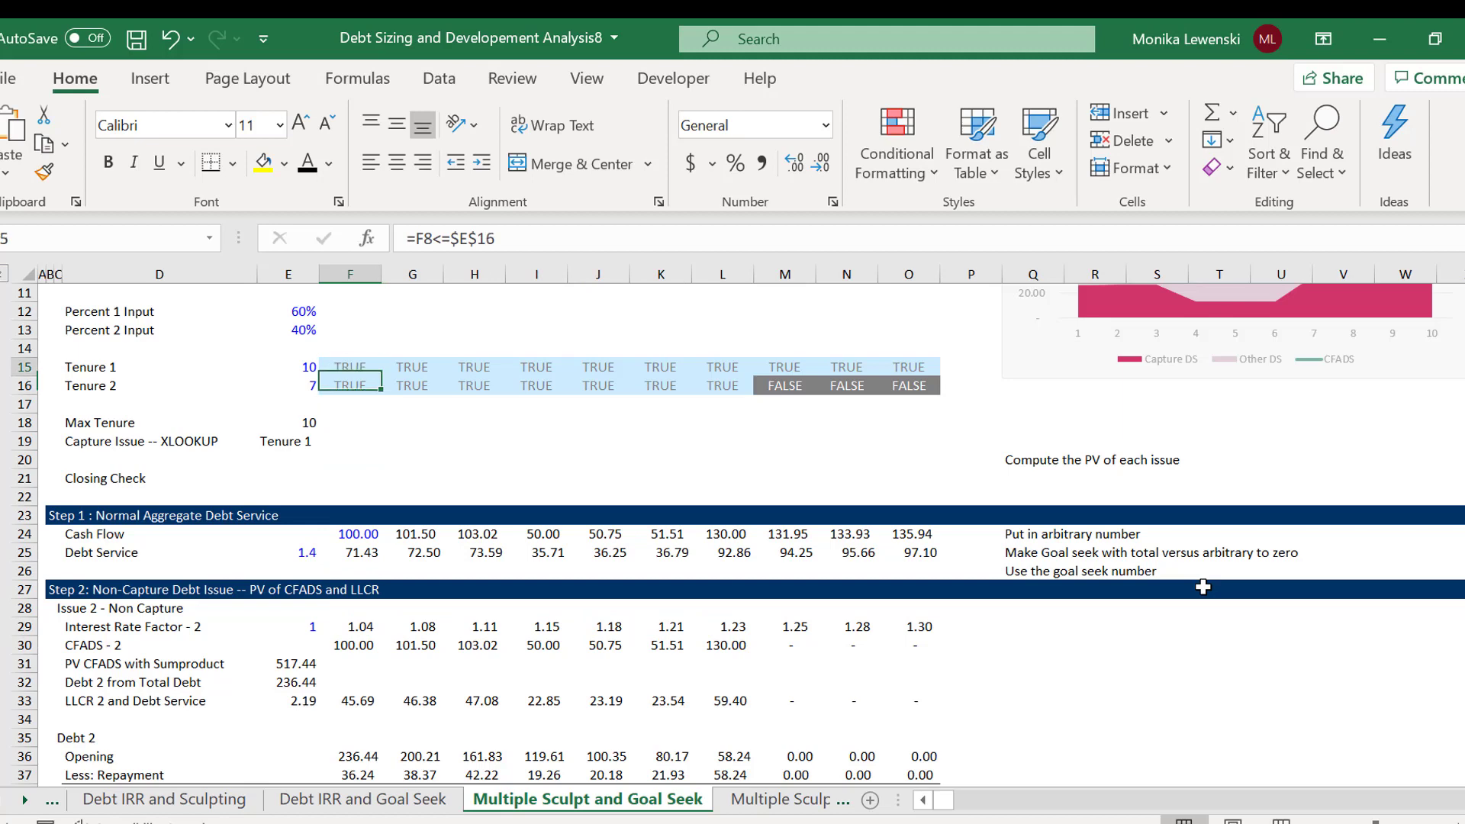
{"action": "key", "text": "Down"}
{"action": "key", "text": "Up"}
{"action": "key", "text": "Down"}
{"action": "key", "text": "Down"}
{"action": "key", "text": "Down"}
{"action": "key", "text": "Down"}
{"action": "key", "text": "Down"}
{"action": "key", "text": "Down"}
{"action": "key", "text": "Down"}
{"action": "key", "text": "Down"}
{"action": "key", "text": "Down"}
{"action": "key", "text": "Down"}
{"action": "key", "text": "Down"}
{"action": "key", "text": "Down"}
{"action": "key", "text": "Down"}
{"action": "key", "text": "Down"}
{"action": "key", "text": "Down"}
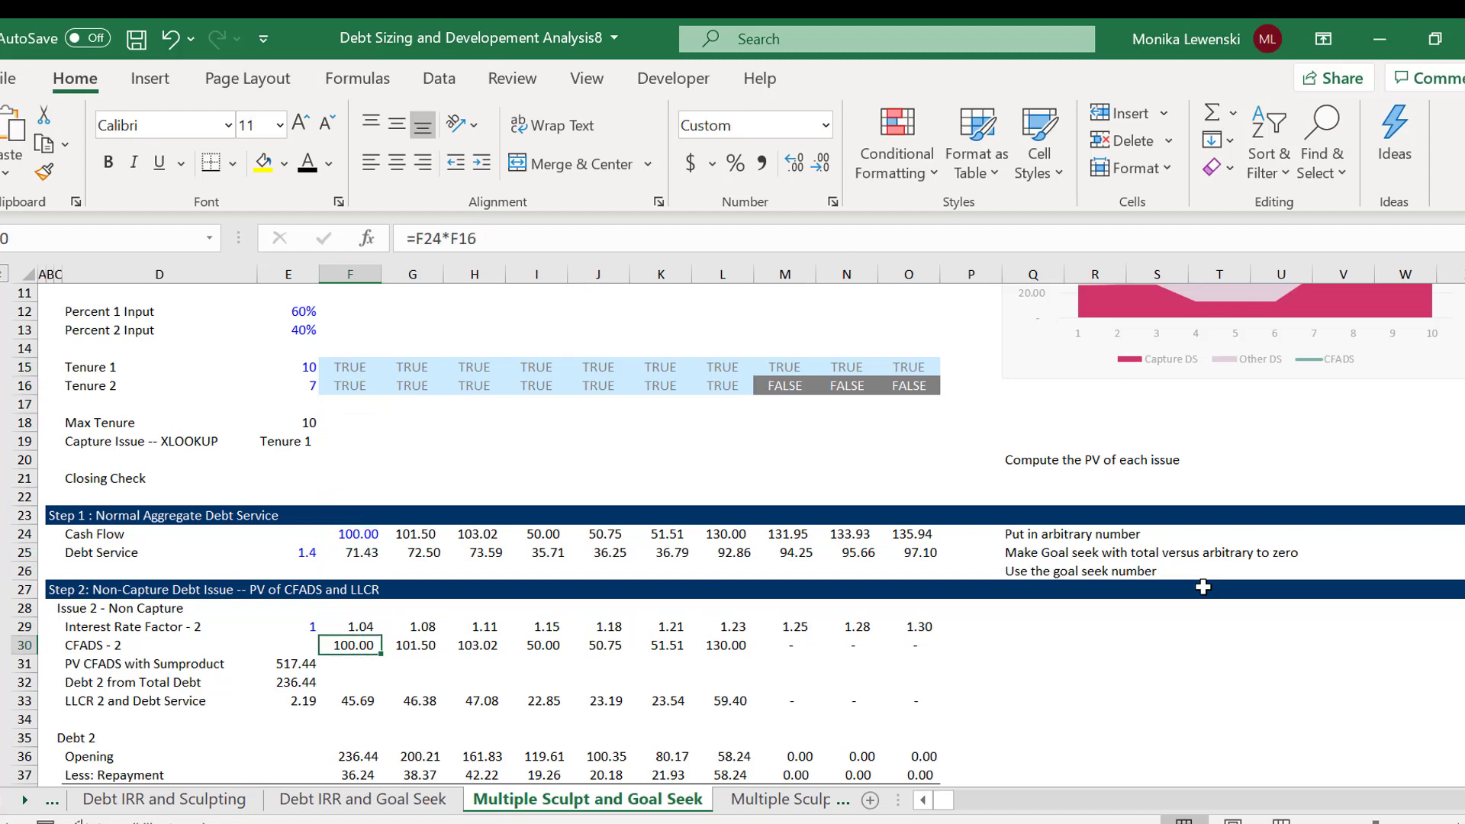
{"action": "key", "text": "F2"}
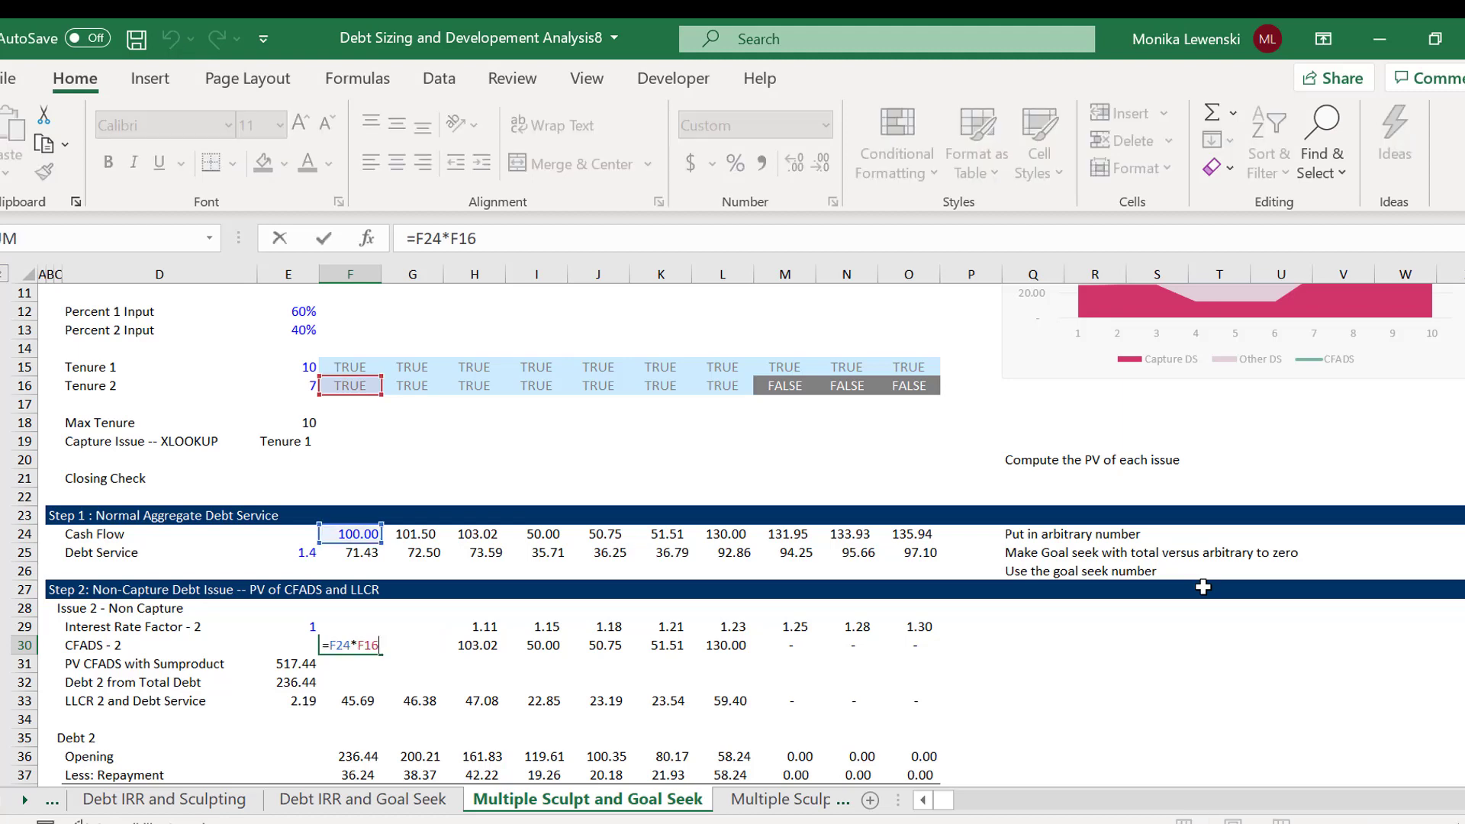
{"action": "key", "text": "ctrl+Return"}
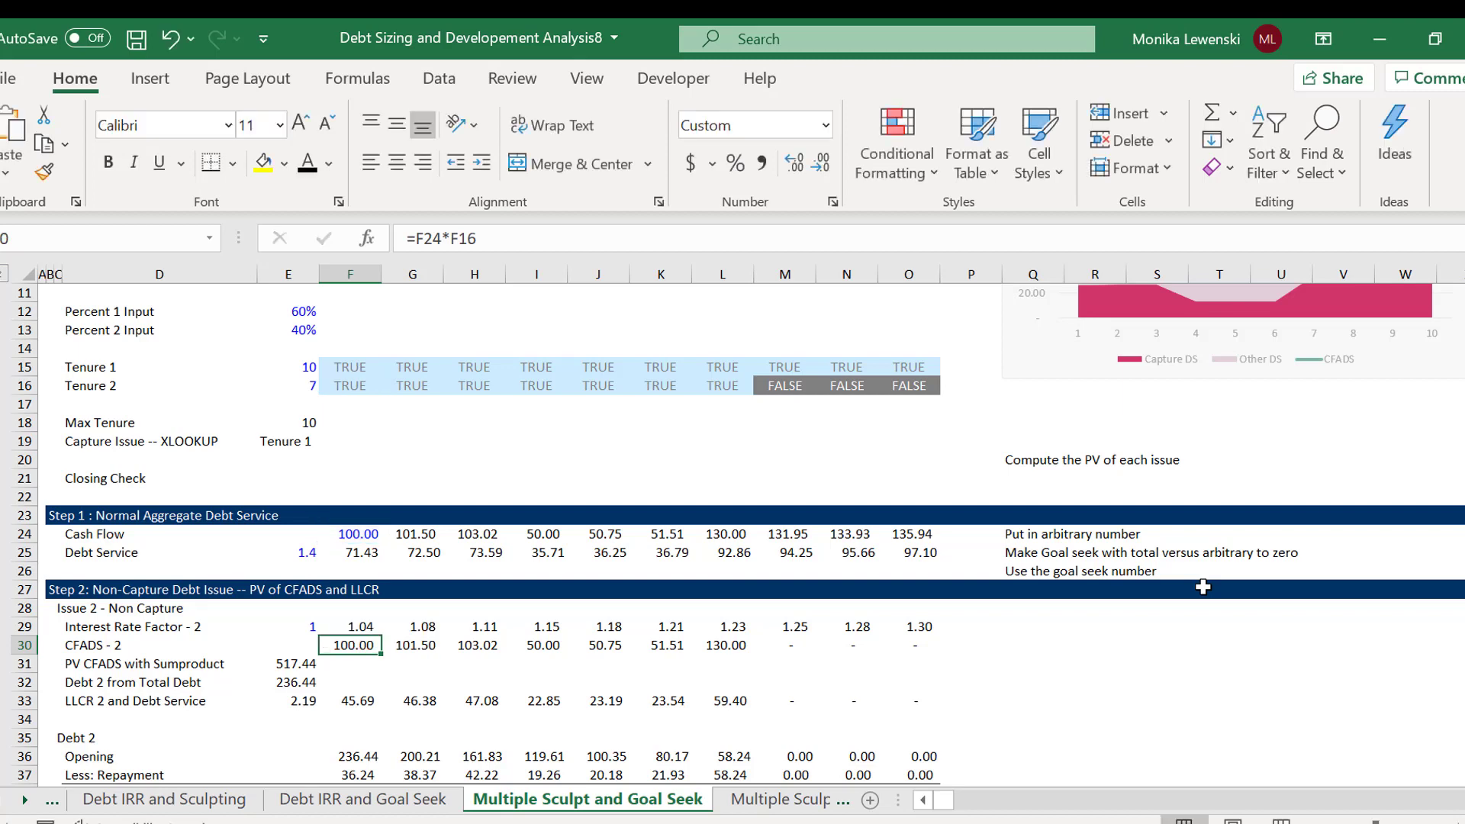
- Inspect the ranges used by the PV CFADS with Sumproduct formula in cell E31
{"action": "key", "text": "Down"}
{"action": "key", "text": "Left"}
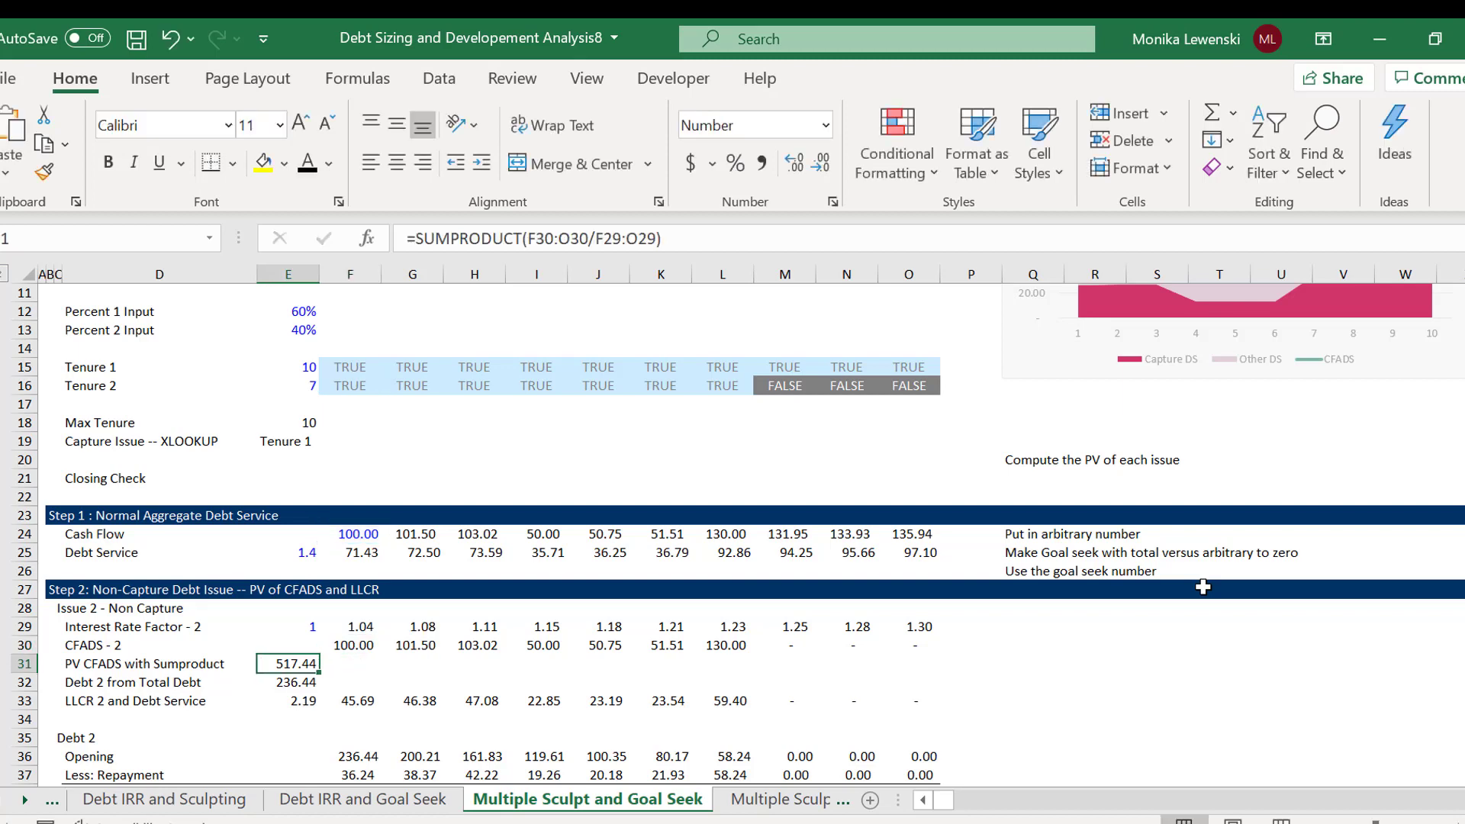
{"action": "key", "text": "Up"}
{"action": "key", "text": "Up"}
{"action": "key", "text": "Down"}
{"action": "key", "text": "F2"}
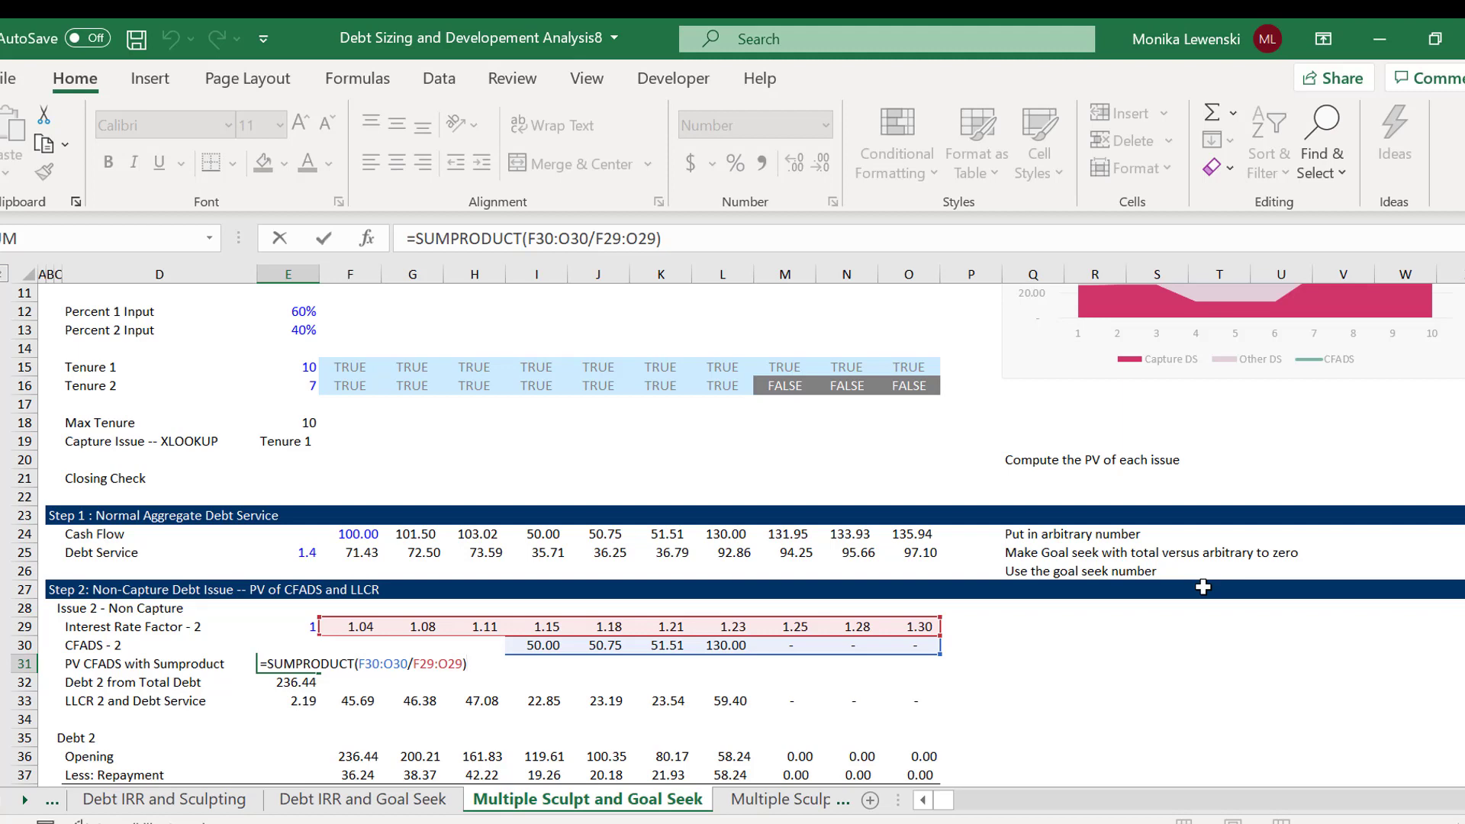
{"action": "key", "text": "Return"}
- Examine the Debt 2 from Total Debt formula in E32 and its link to the Percent 2 Input
{"action": "key", "text": "F2"}
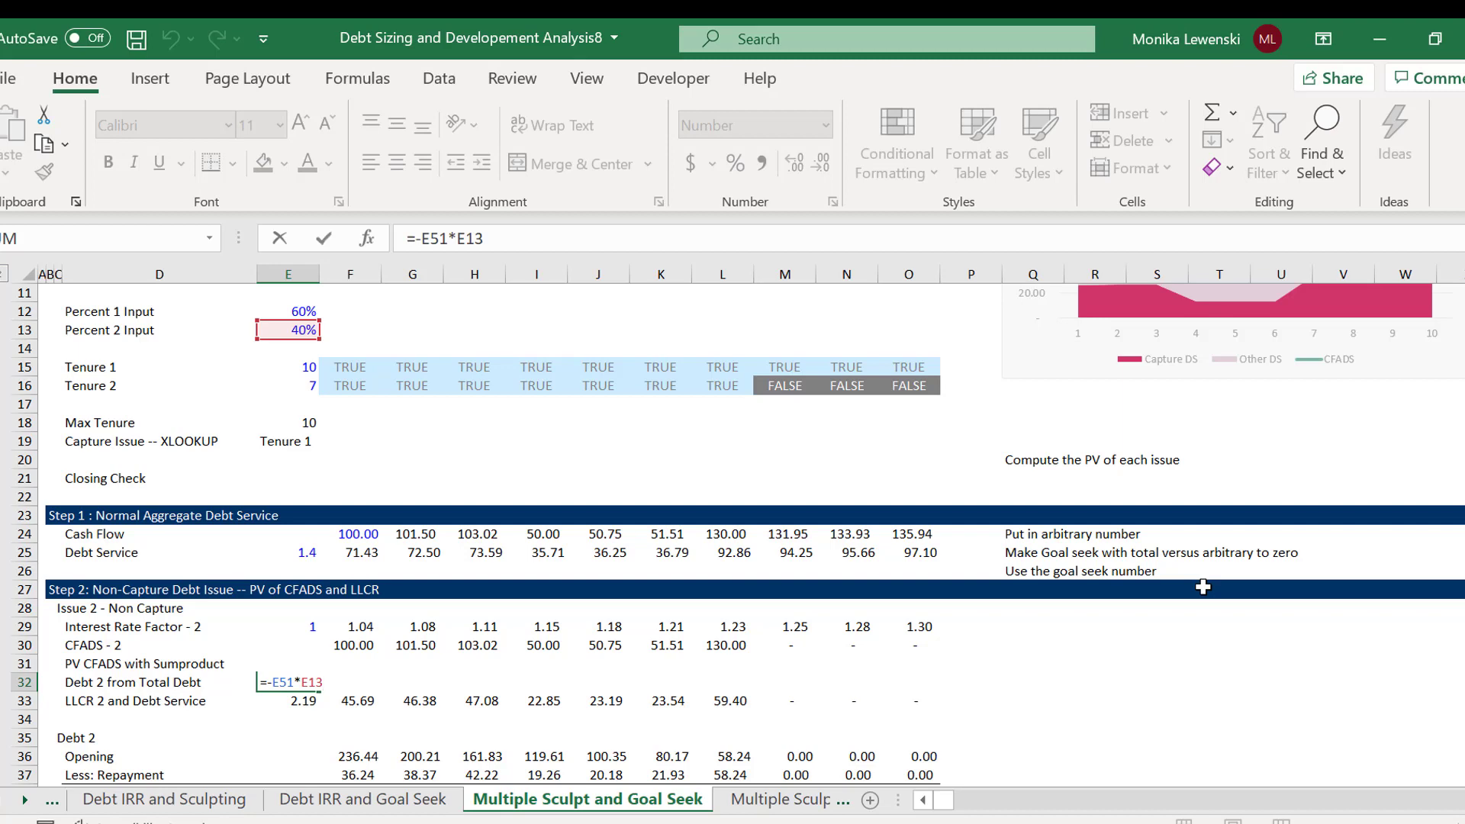
{"action": "key", "text": "Escape"}
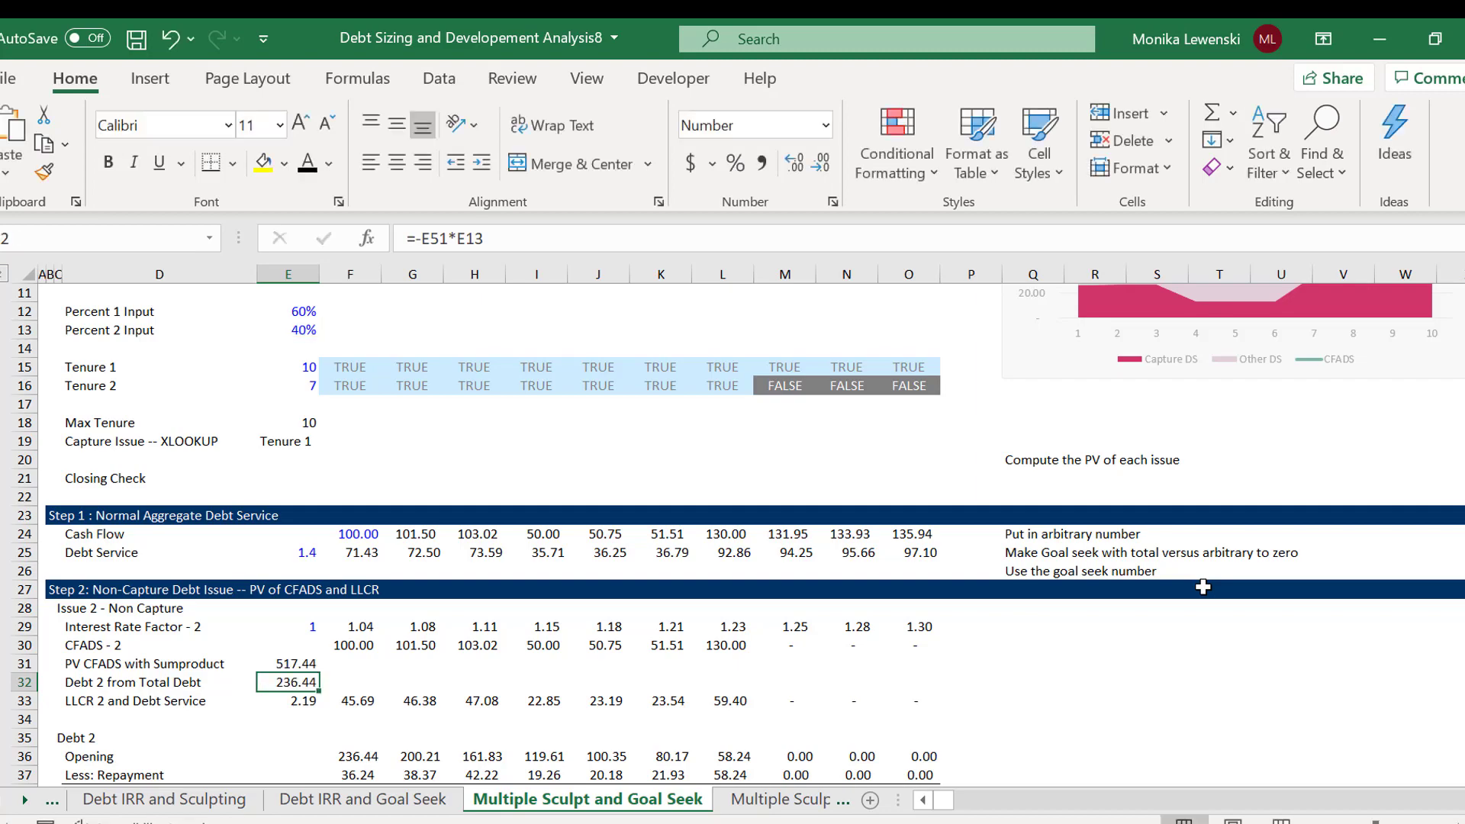
{"action": "key", "text": "Left"}
{"action": "key", "text": "Right"}
{"action": "key", "text": "Up"}
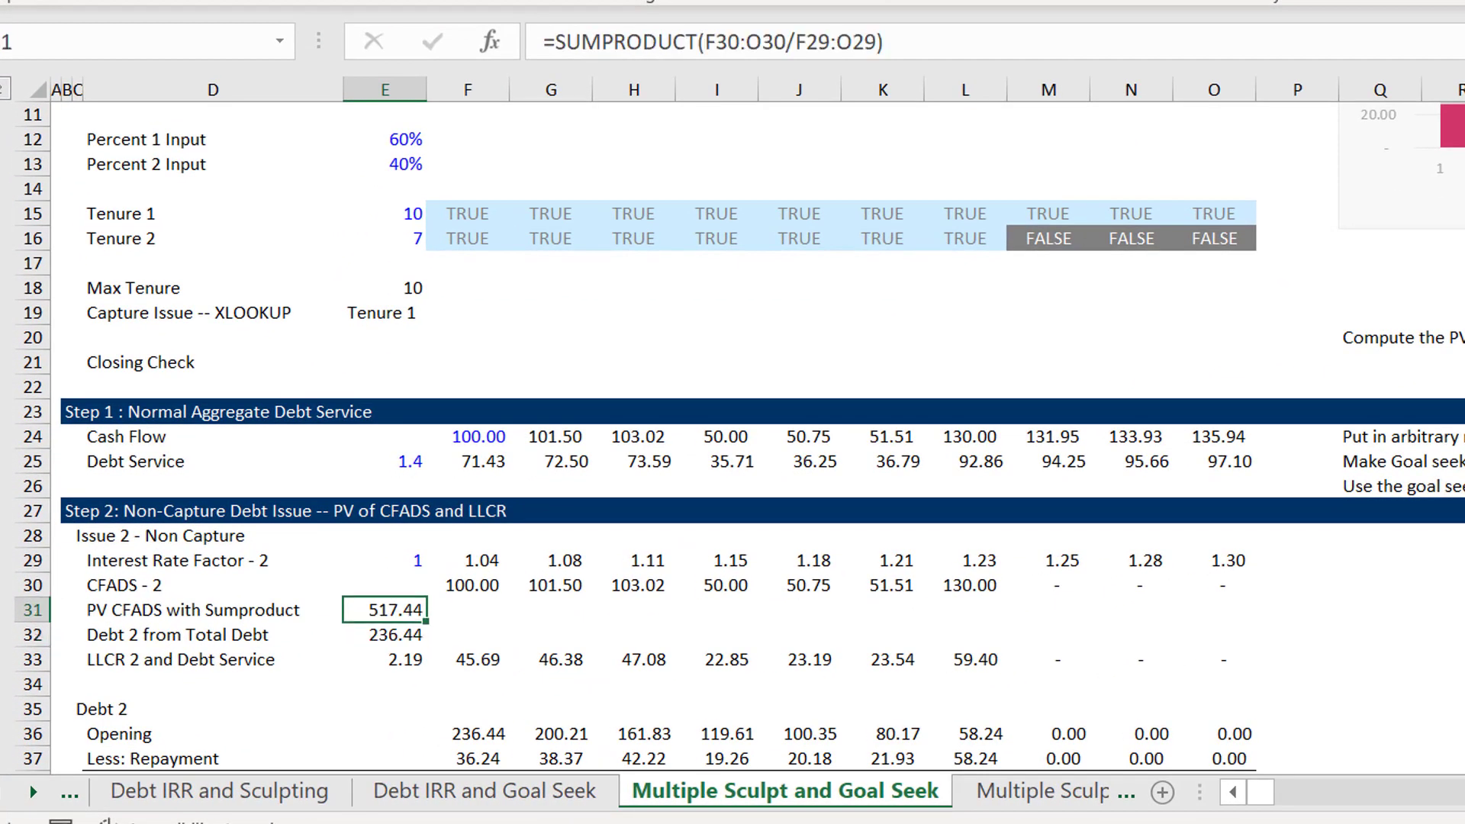
{"action": "key", "text": "Down"}
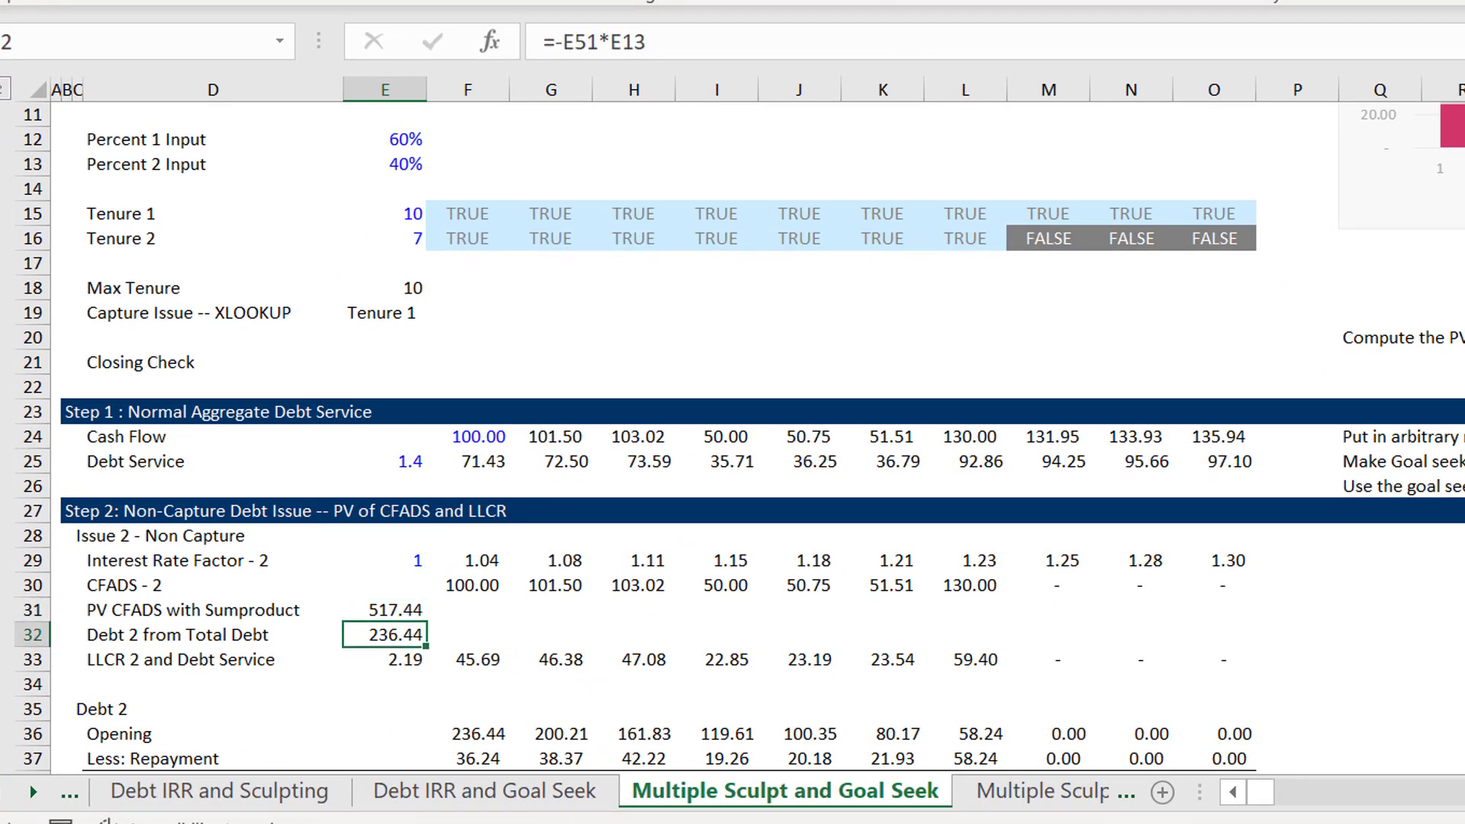
{"action": "key", "text": "Up"}
{"action": "key", "text": "Down"}
{"action": "key", "text": "F2"}
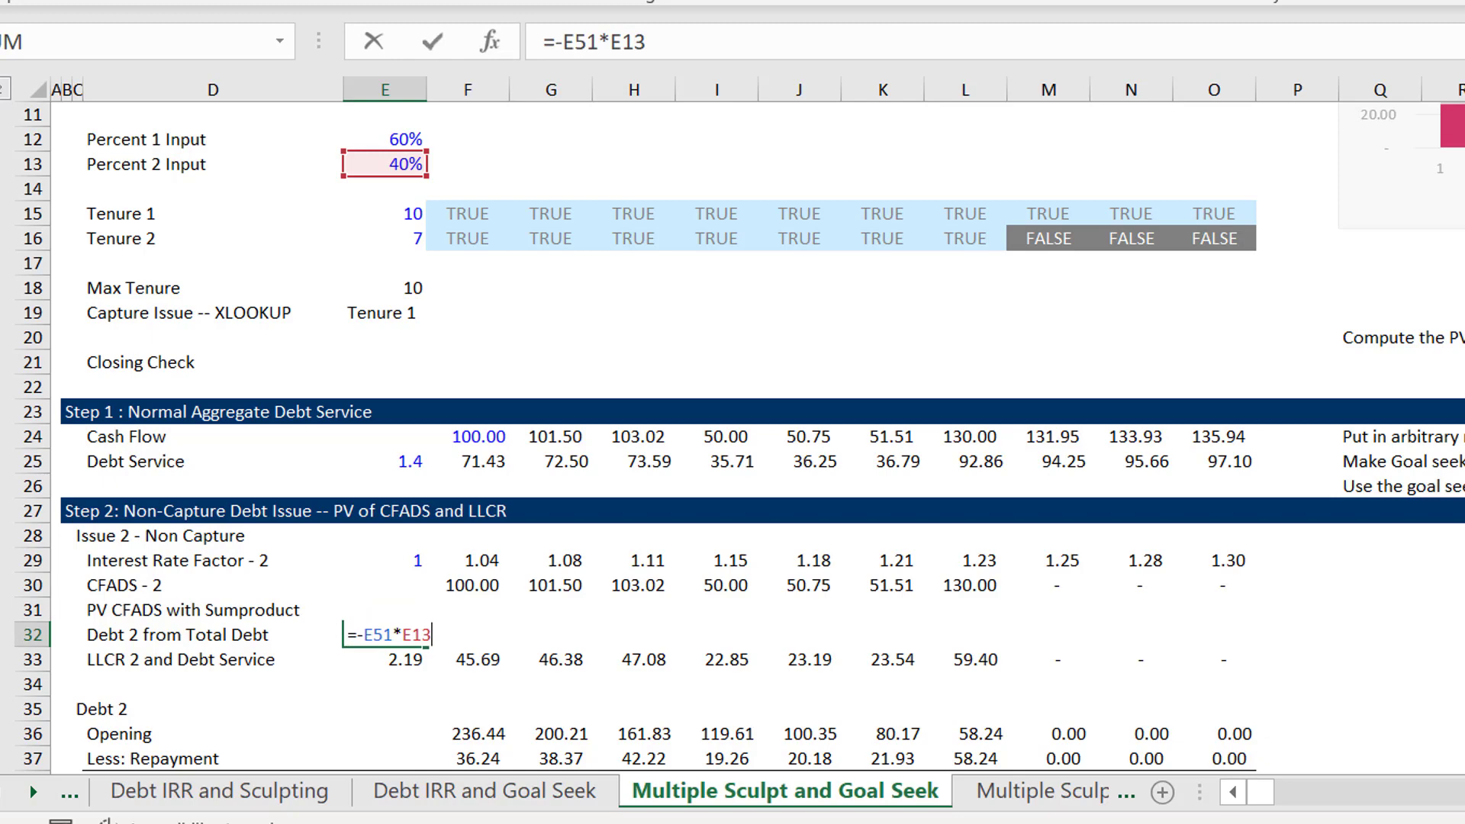
{"action": "key", "text": "Escape"}
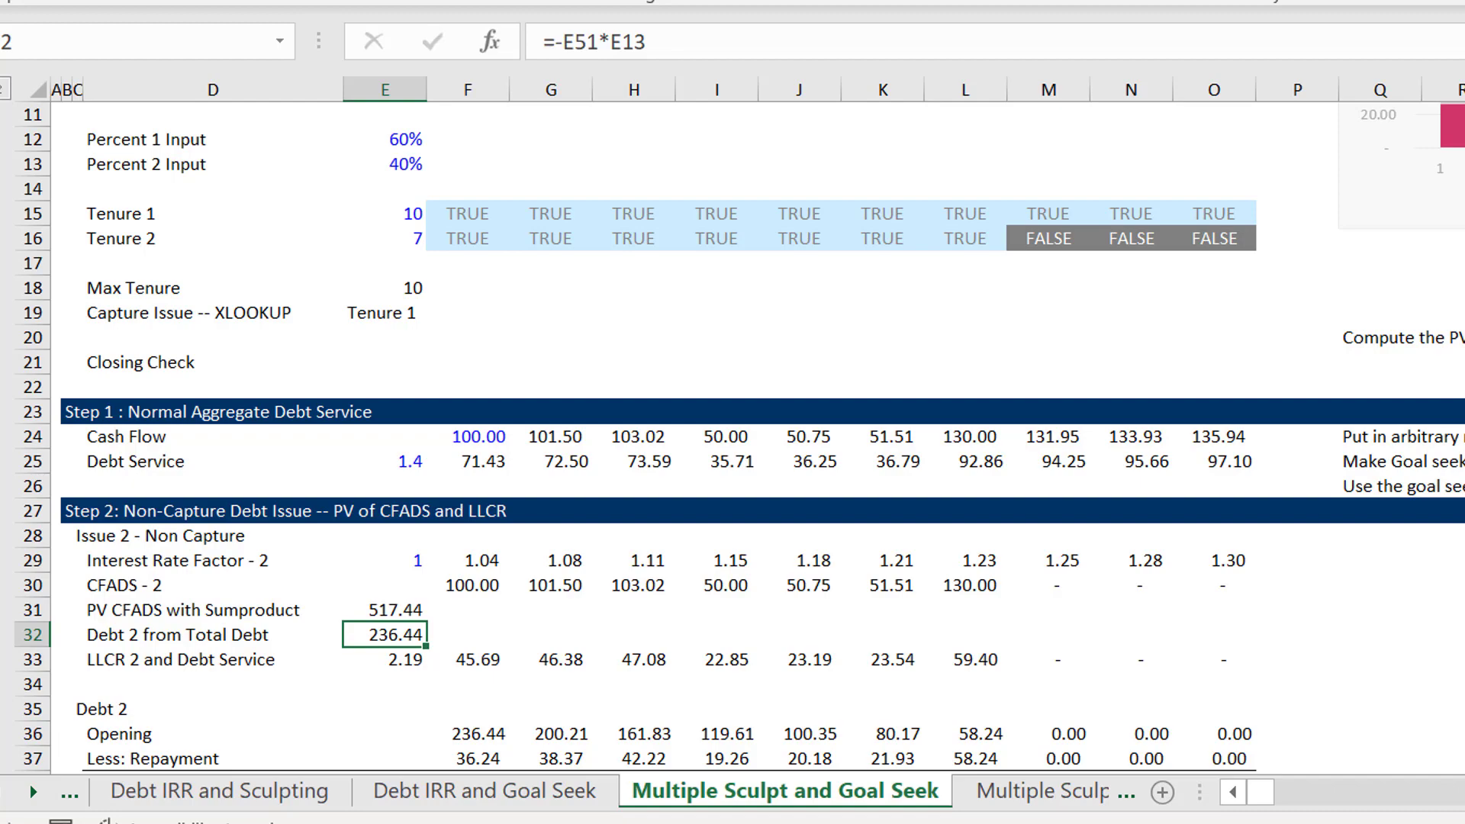
- Look through the Step 3 section down to the Goal Seek of Difference value in E63
{"action": "key", "text": "Page_Down"}
{"action": "key", "text": "Down"}
{"action": "key", "text": "Down"}
{"action": "key", "text": "Down"}
{"action": "key", "text": "Down"}
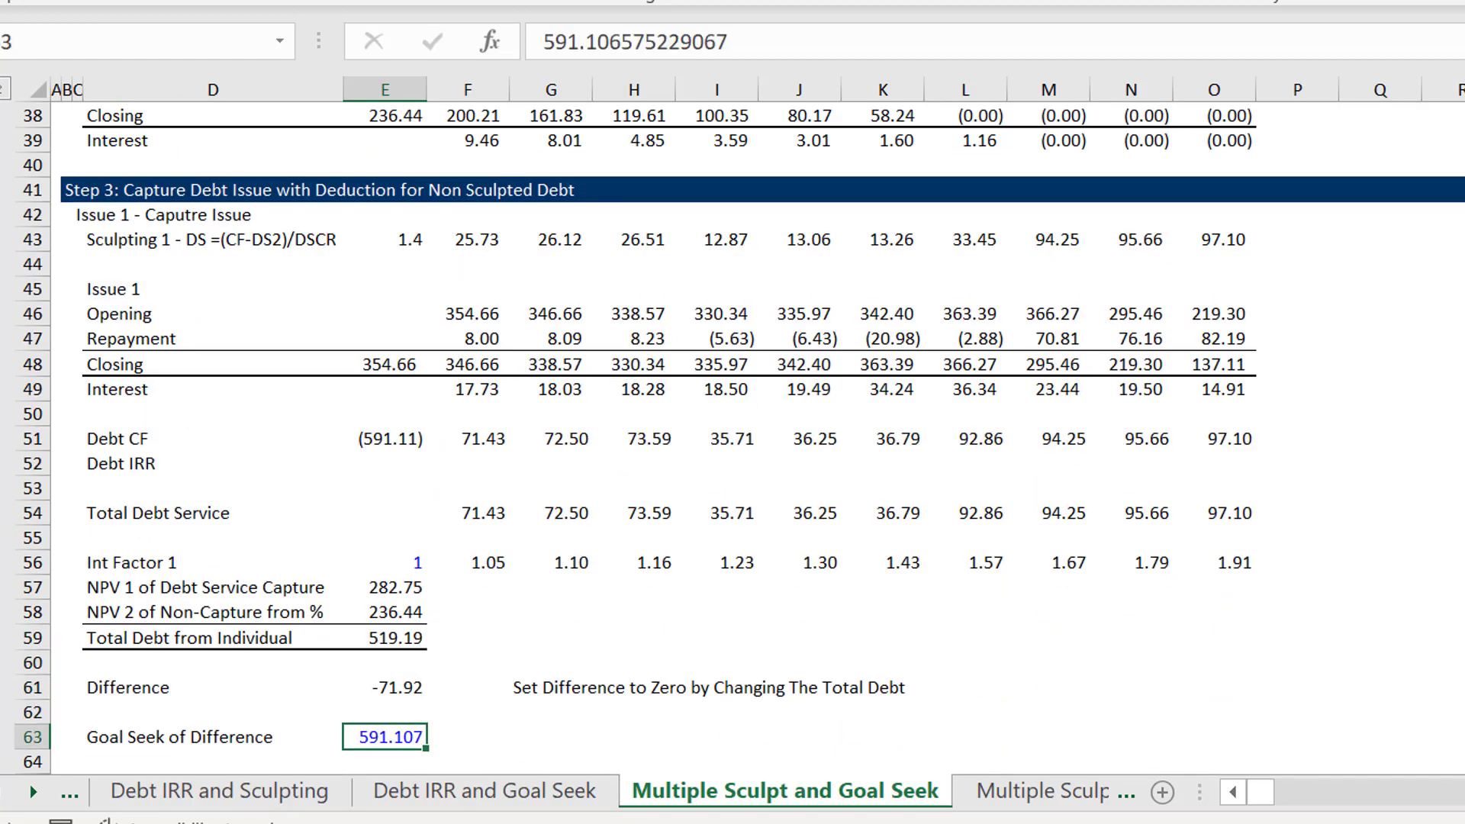
{"action": "key", "text": "Page_Up"}
{"action": "key", "text": "Page_Up"}
{"action": "key", "text": "Down"}
{"action": "key", "text": "Page_Down"}
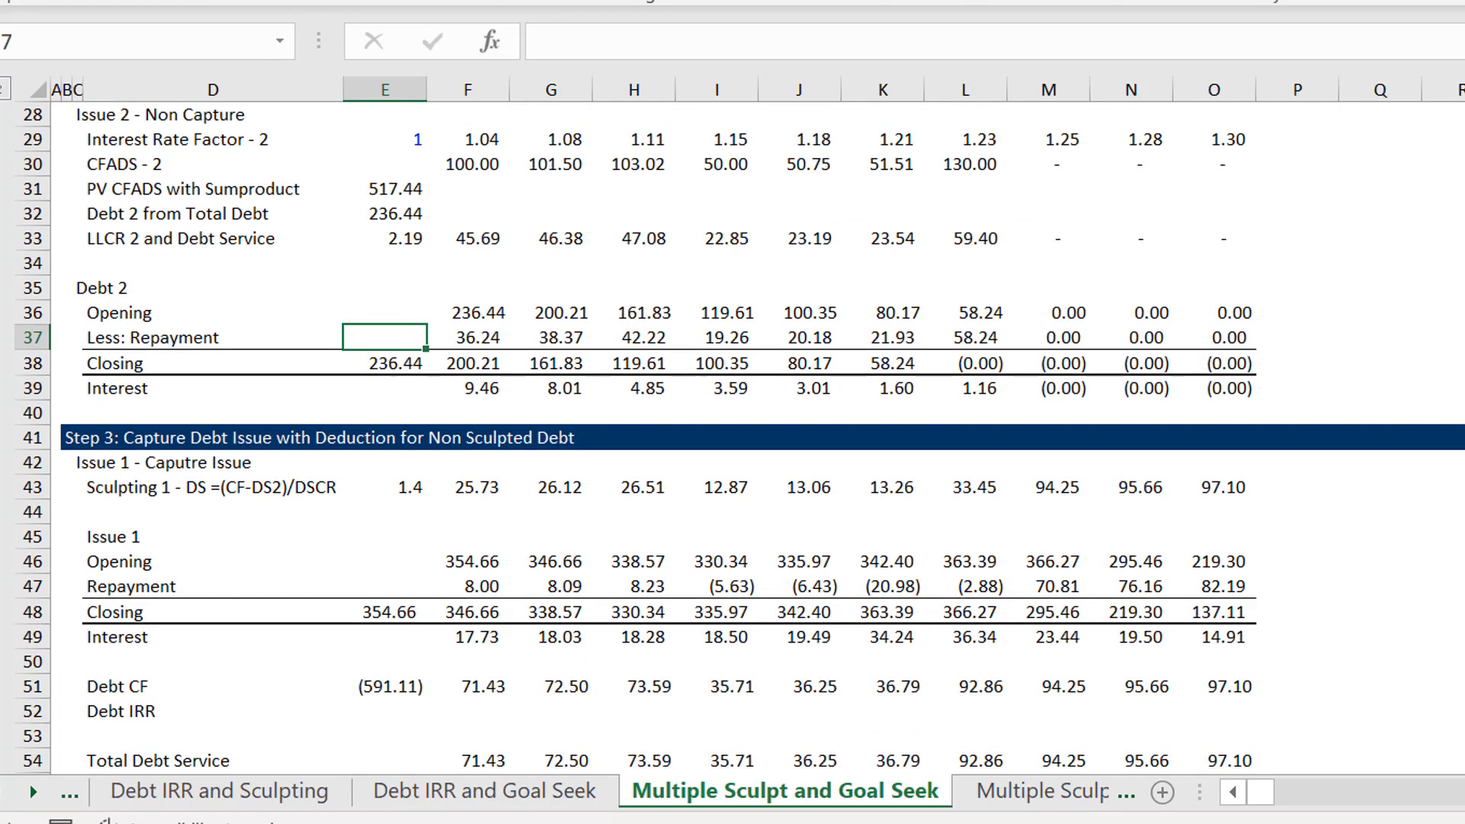
- Trace the reference from the Debt 2 from Total Debt formula in E32 to the Debt CF cell E51
{"action": "key", "text": "Up"}
{"action": "key", "text": "Up"}
{"action": "key", "text": "Up"}
{"action": "key", "text": "Up"}
{"action": "key", "text": "Up"}
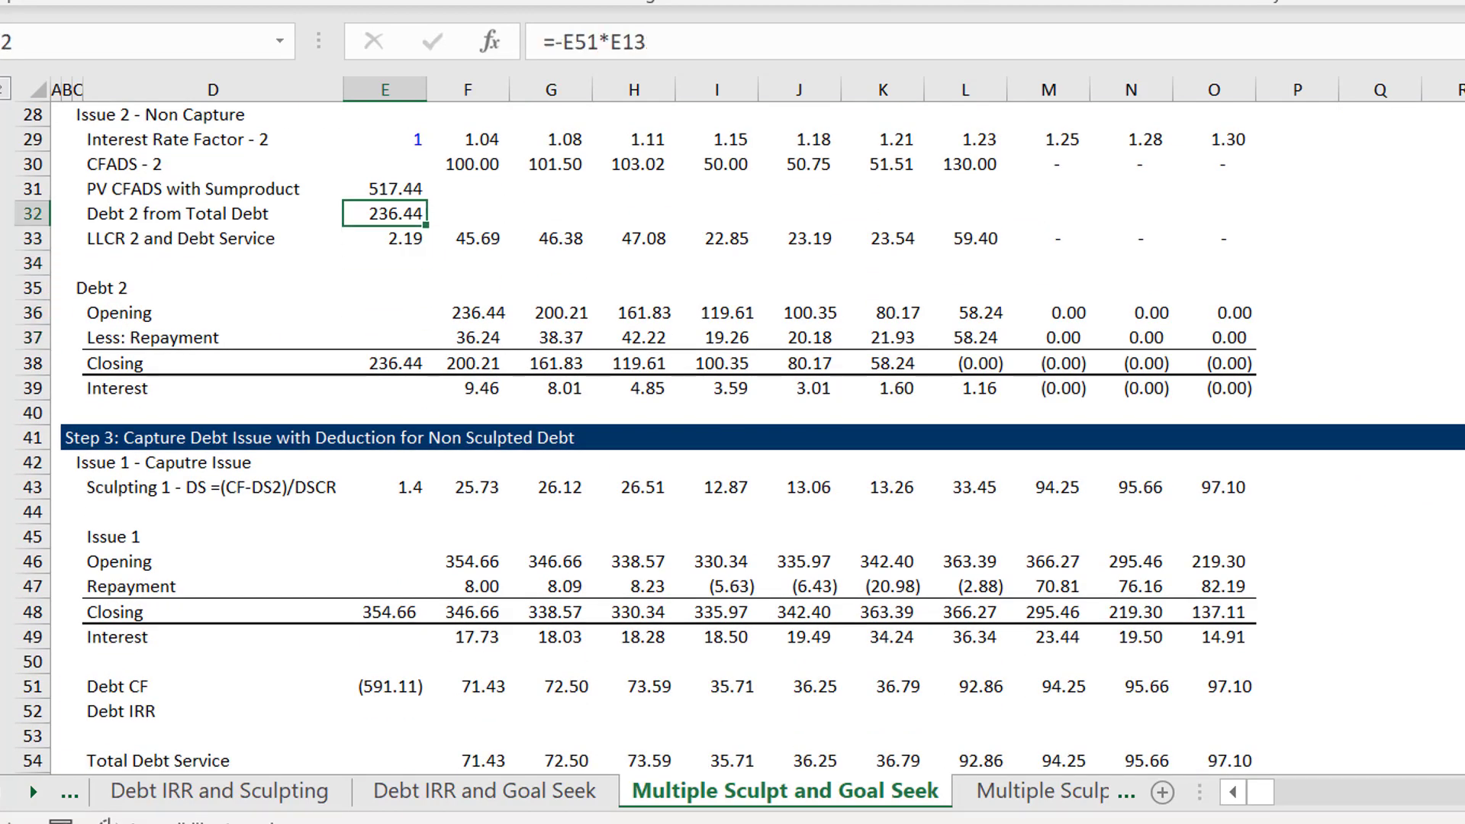
{"action": "key", "text": "F2"}
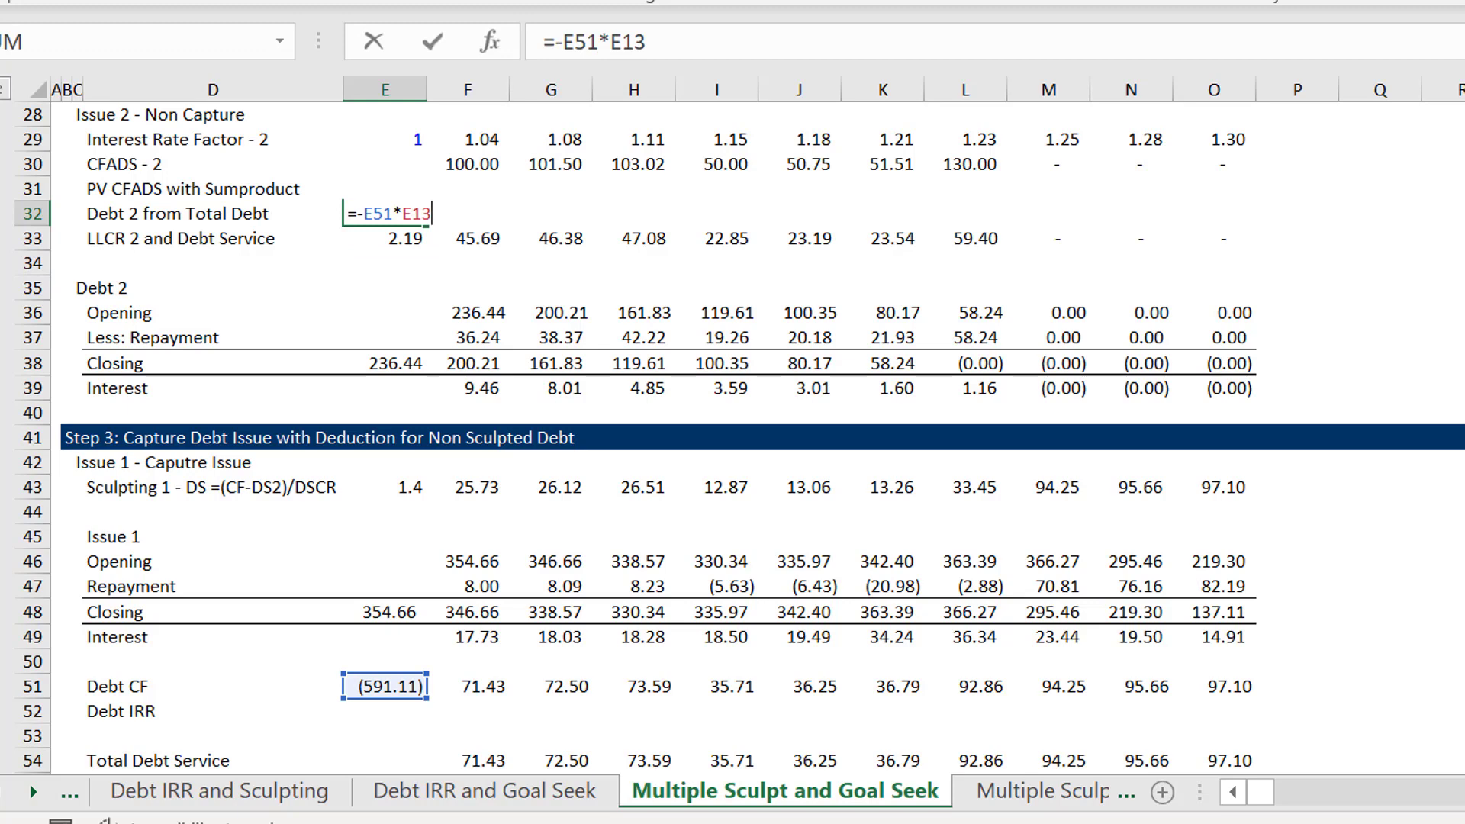
{"action": "key", "text": "ctrl+Return"}
{"action": "key", "text": "Up"}
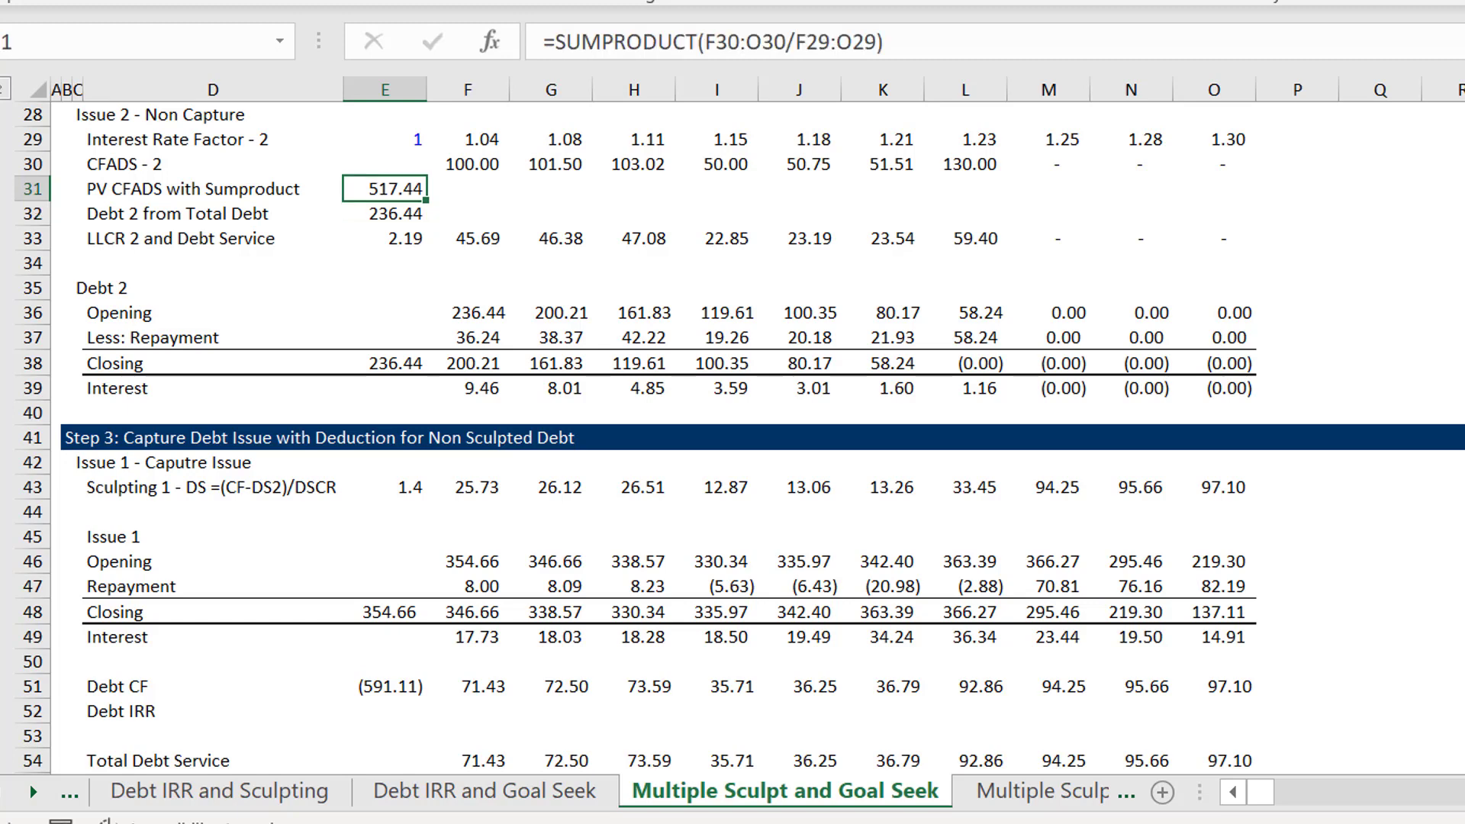
{"action": "key", "text": "Down"}
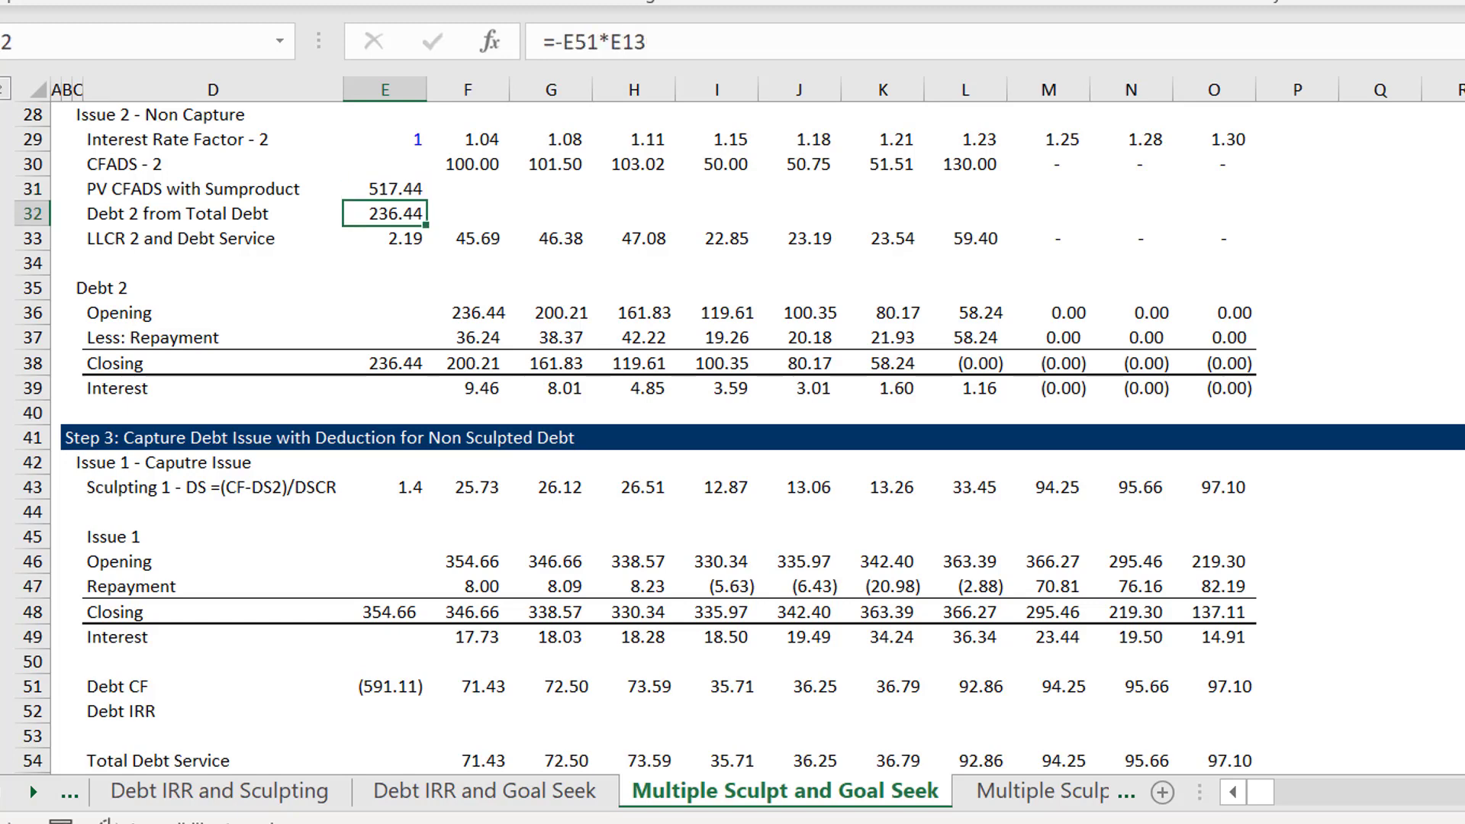
- Re-enter the Debt 2 from Total Debt formula in E32 as =-E63*E13, using the Goal Seek of Difference value and Percent 2 Input
{"action": "type", "text": "=-"}
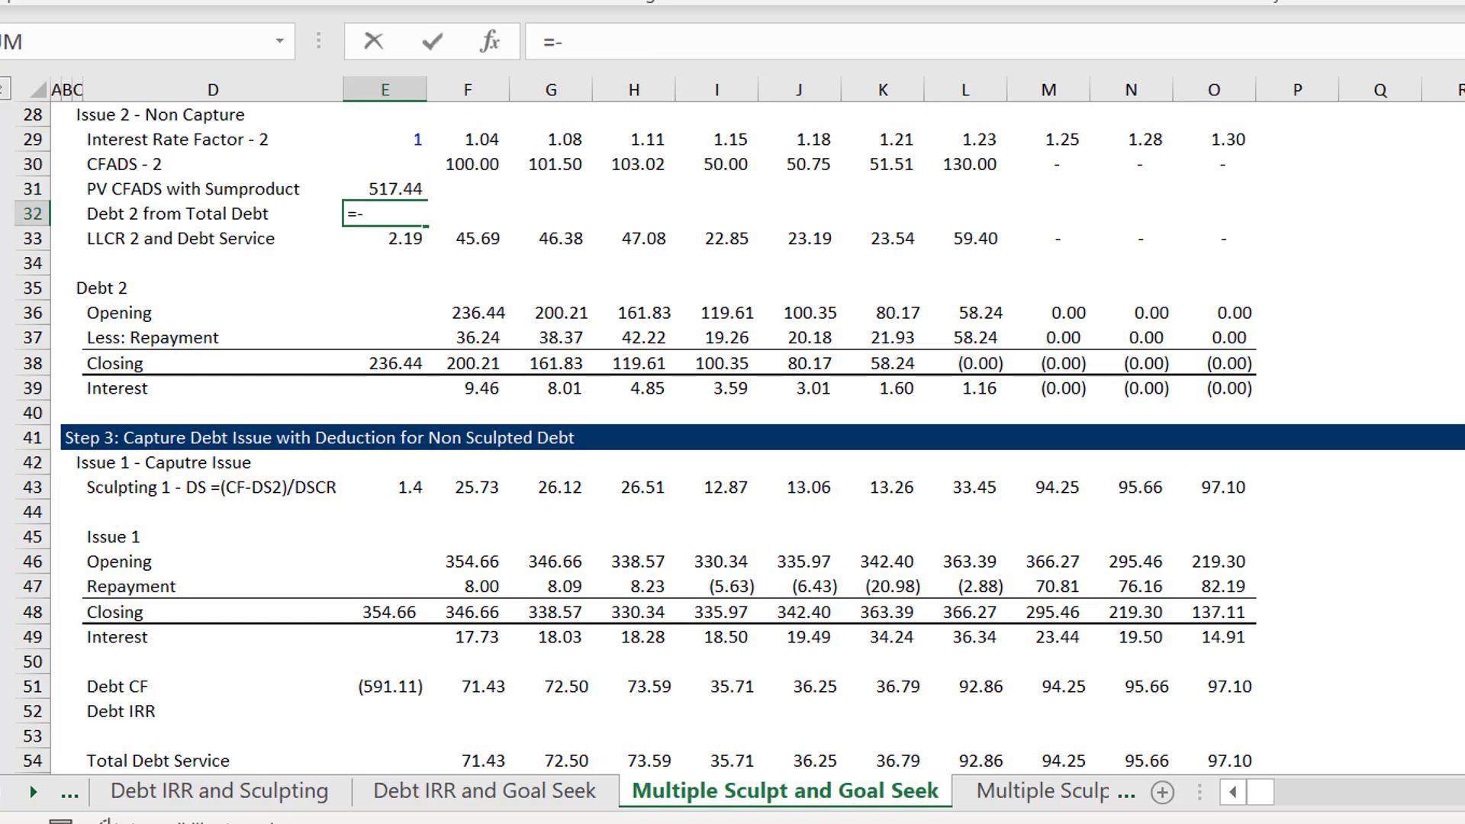
{"action": "key", "text": "Page_Down"}
{"action": "key", "text": "Down"}
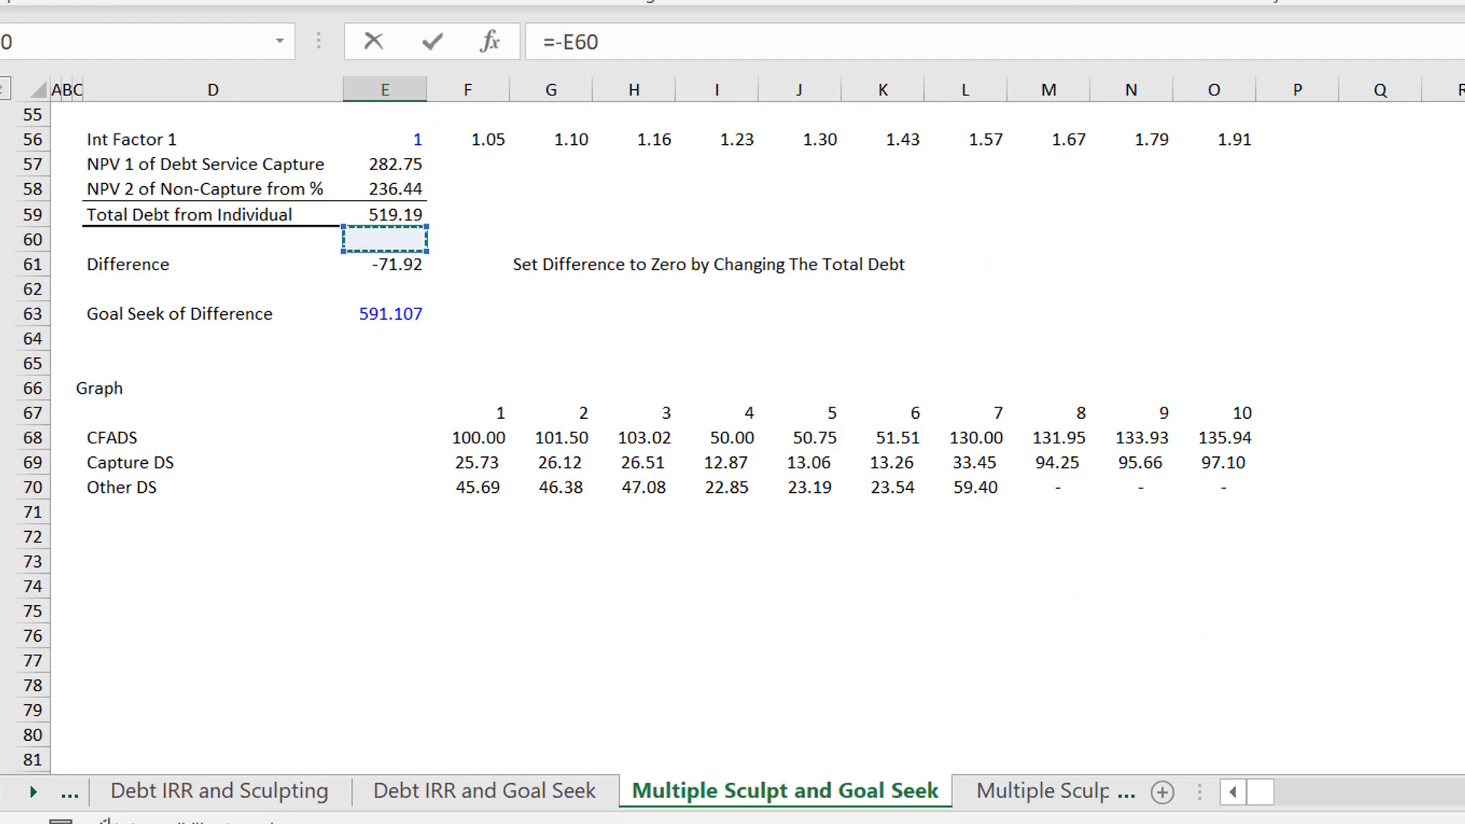
{"action": "key", "text": "Down"}
{"action": "key", "text": "Down"}
{"action": "key", "text": "Down"}
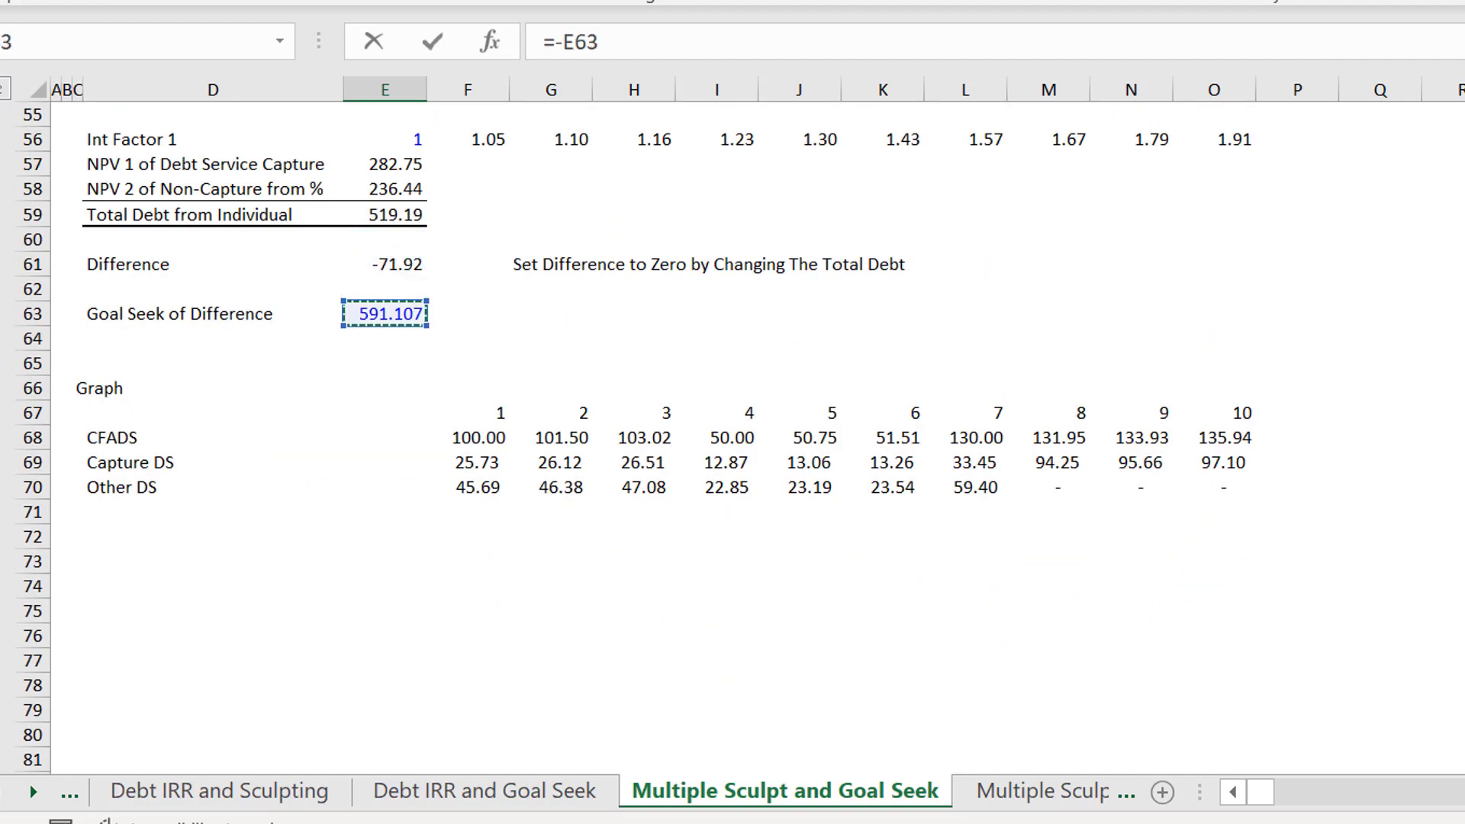
{"action": "type", "text": "*"}
{"action": "key", "text": "Up"}
{"action": "key", "text": "Up"}
{"action": "key", "text": "Up"}
{"action": "key", "text": "Up"}
{"action": "key", "text": "Up"}
{"action": "key", "text": "Up"}
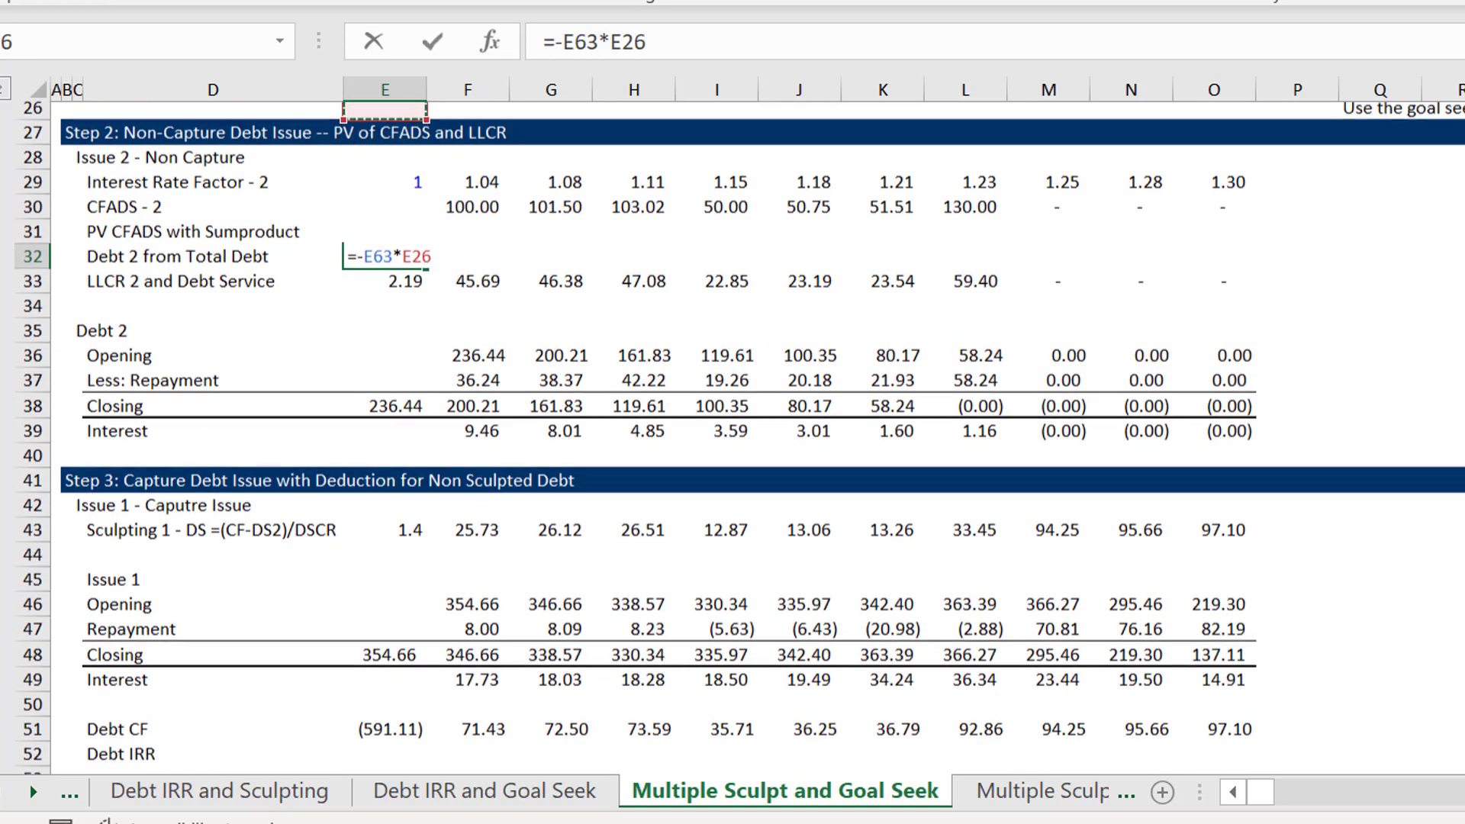
{"action": "key", "text": "Up"}
{"action": "key", "text": "Up"}
{"action": "key", "text": "Up"}
{"action": "key", "text": "Up"}
{"action": "key", "text": "Up"}
{"action": "key", "text": "Up"}
{"action": "key", "text": "Up"}
{"action": "key", "text": "Up"}
{"action": "key", "text": "Up"}
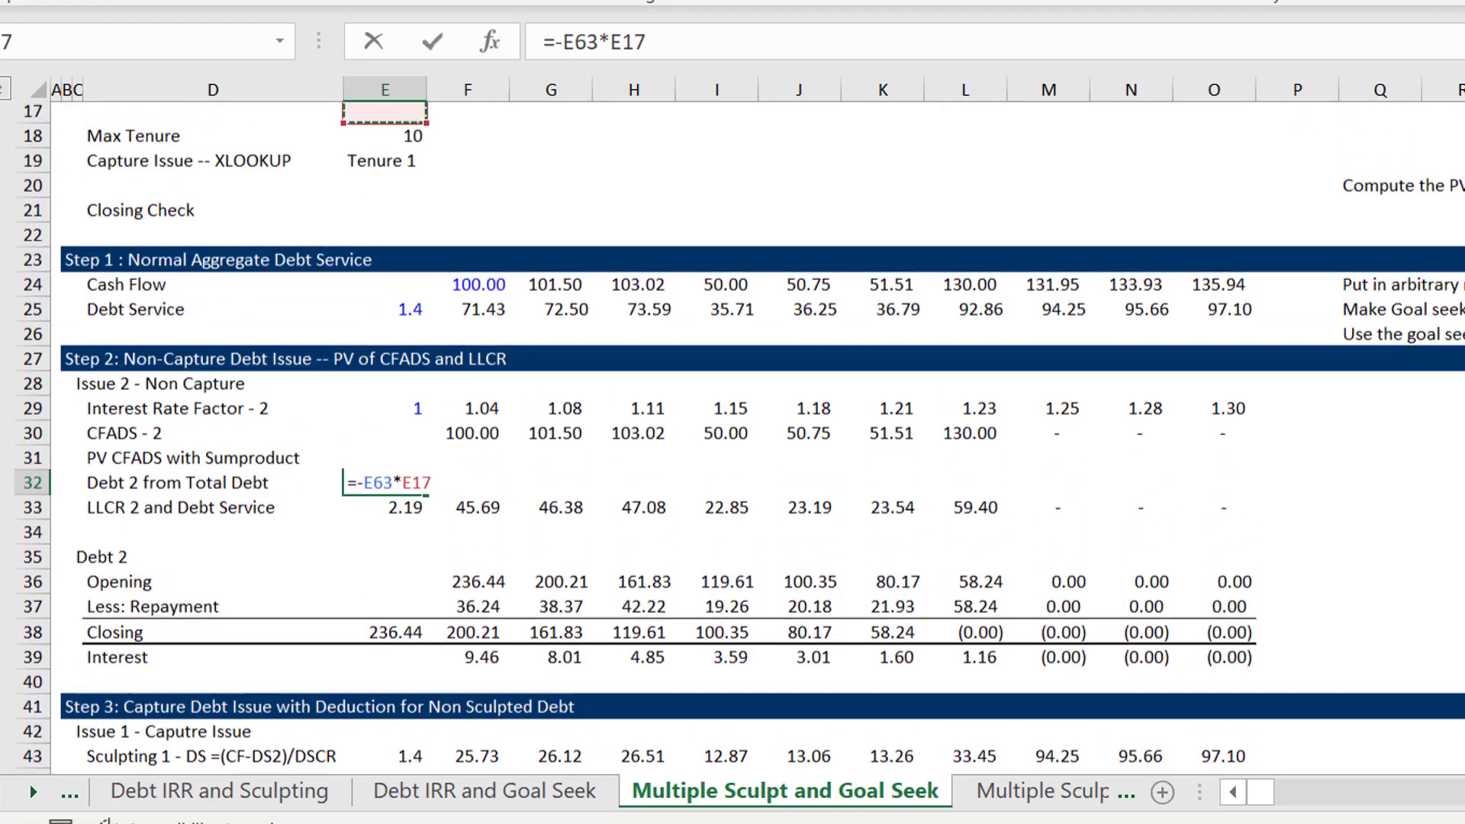
{"action": "key", "text": "Up"}
{"action": "key", "text": "Up"}
{"action": "key", "text": "Up"}
{"action": "key", "text": "Up"}
{"action": "key", "text": "Up"}
{"action": "key", "text": "Up"}
{"action": "key", "text": "Up"}
{"action": "key", "text": "Down"}
{"action": "key", "text": "Down"}
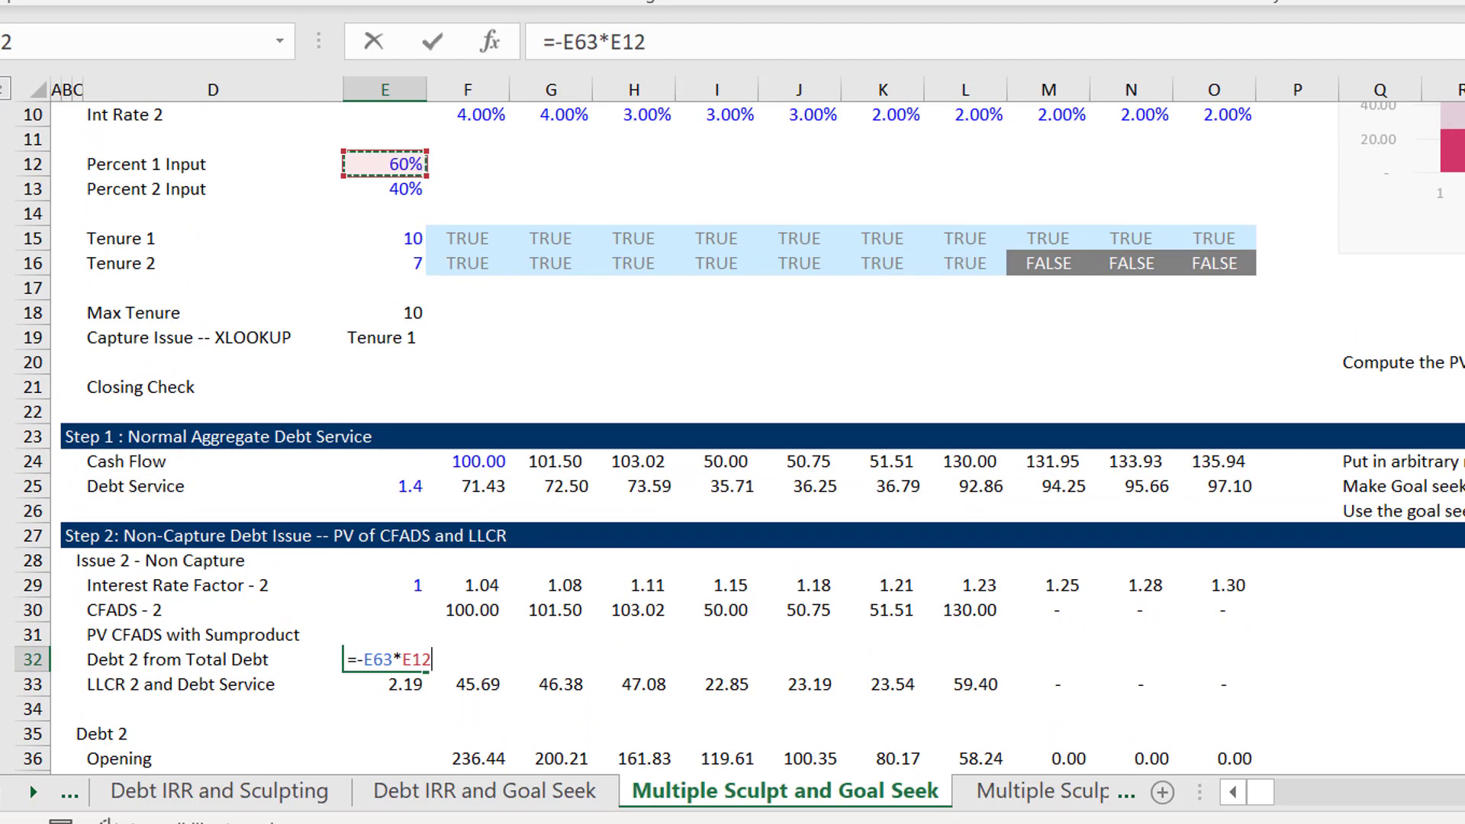
{"action": "key", "text": "Down"}
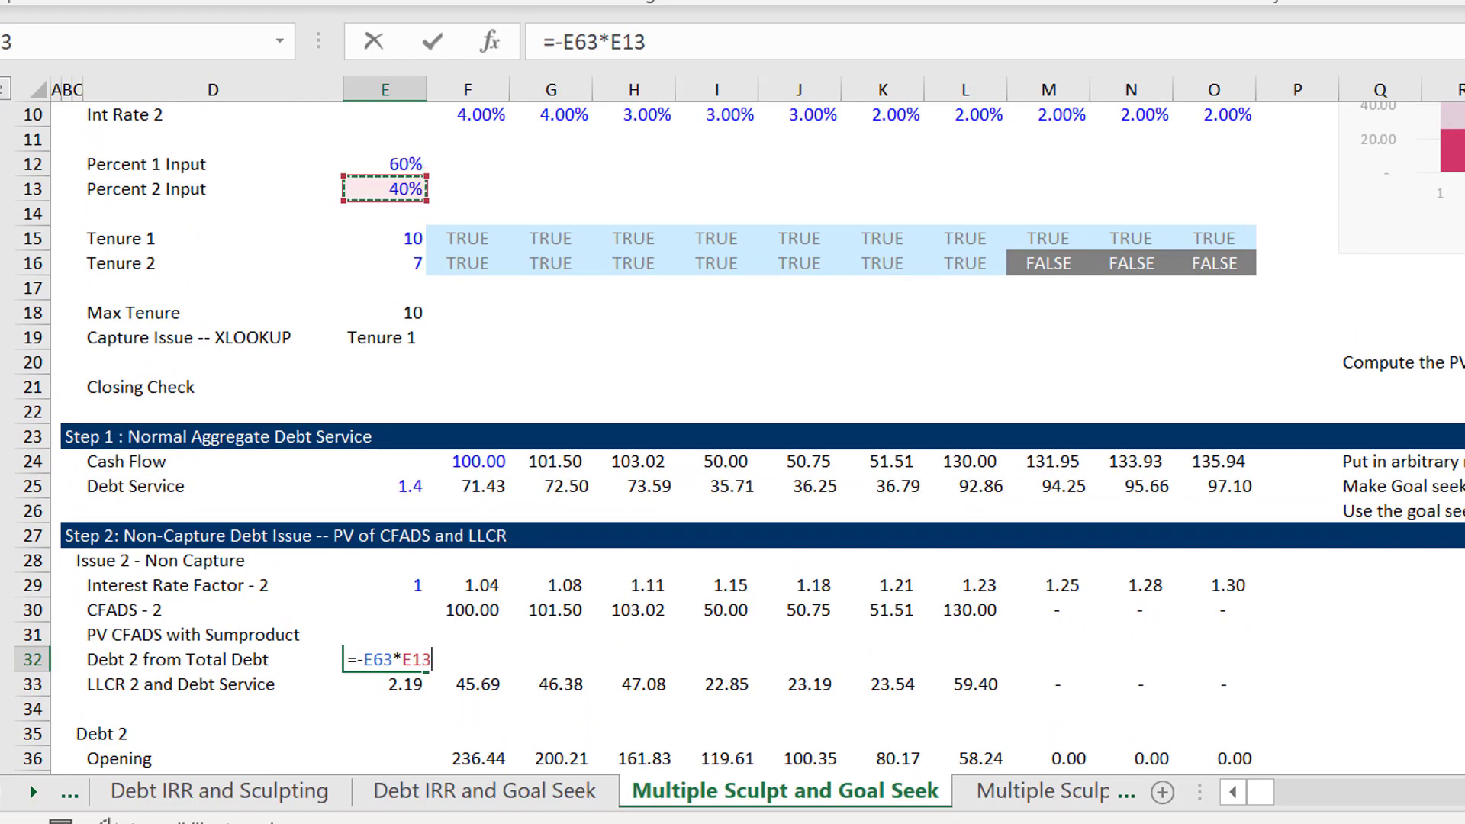
{"action": "key", "text": "Return"}
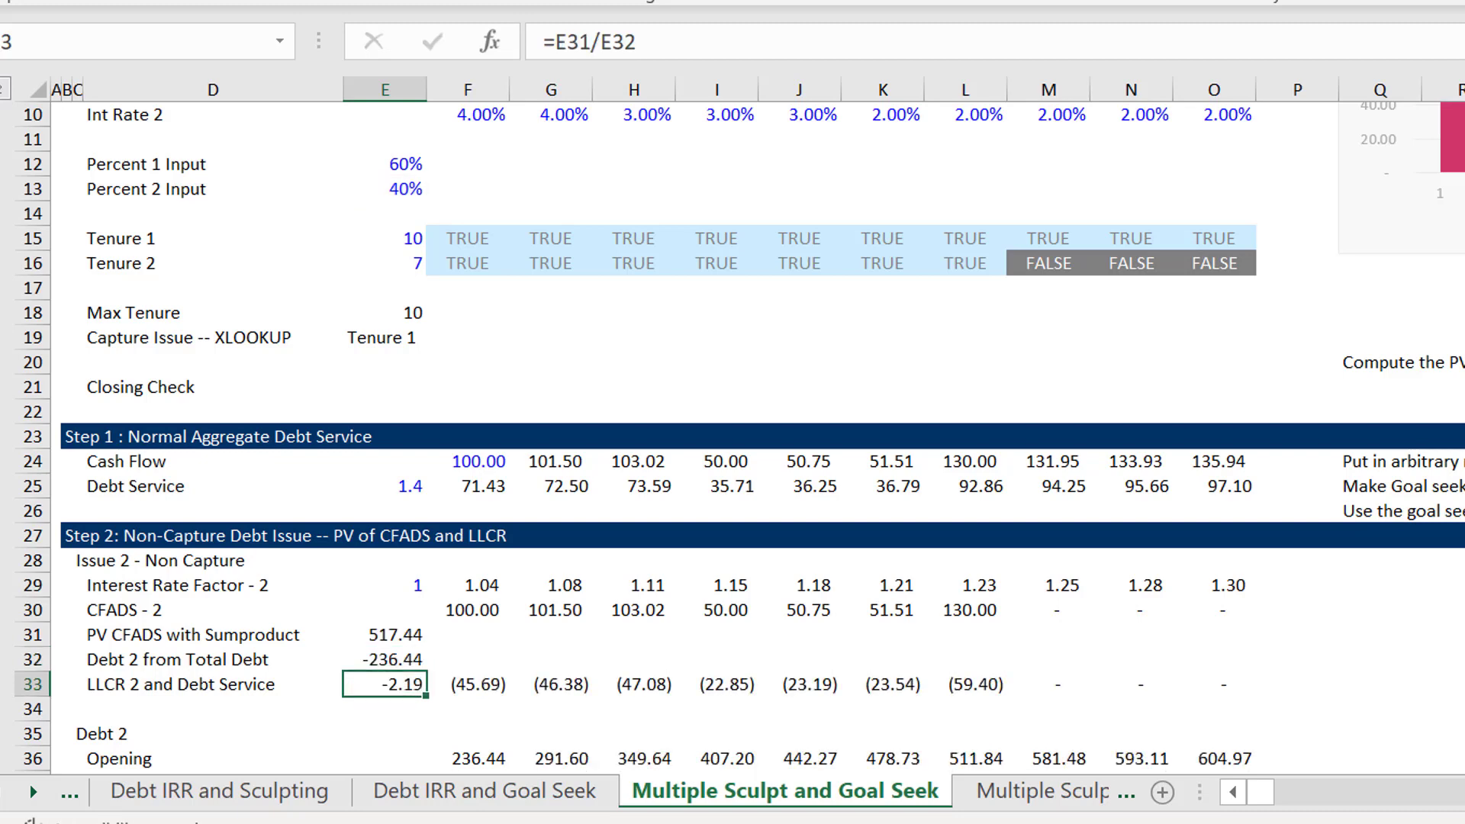
- Remove the leading minus sign from the Debt 2 from Total Debt formula in E32, making it =E63*E13
{"action": "key", "text": "Up"}
{"action": "key", "text": "F2"}
{"action": "key", "text": "Home"}
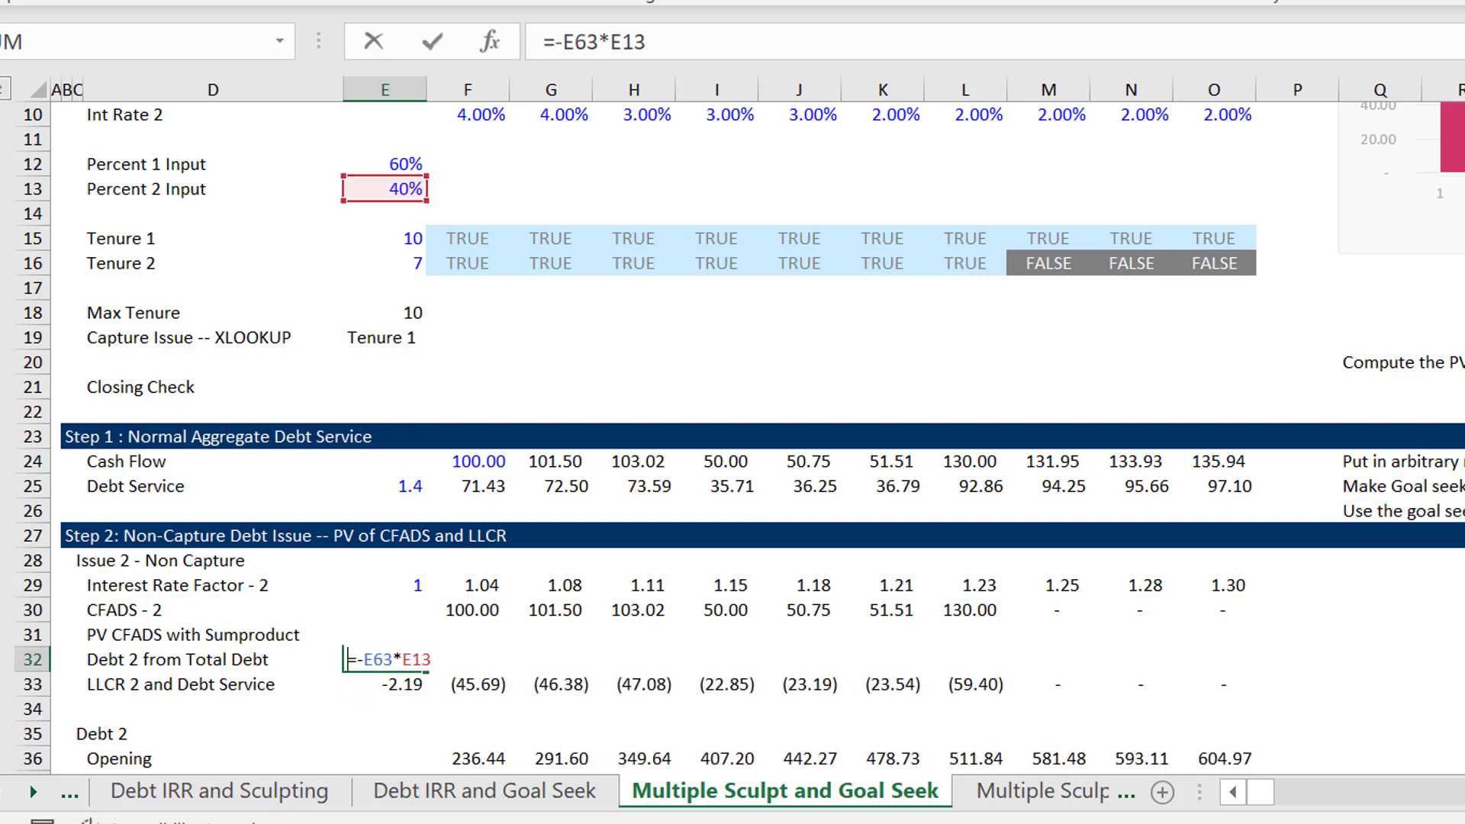
{"action": "key", "text": "Right"}
{"action": "key", "text": "Delete"}
{"action": "key", "text": "Return"}
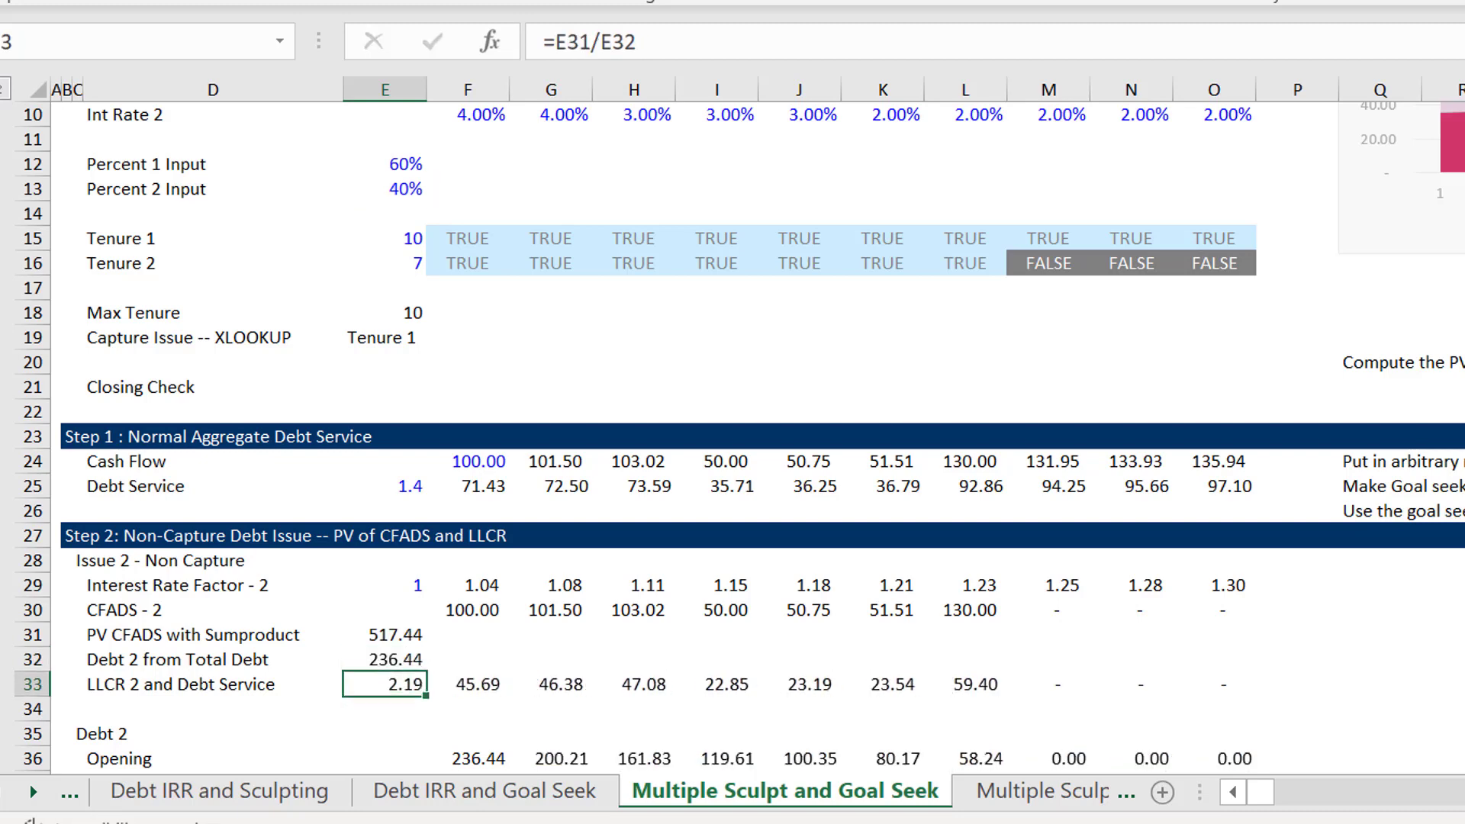
- Check the LLCR formula in E33 and re-enter the Debt 2 debt service in F33 as =F30/$E$33
{"action": "key", "text": "F2"}
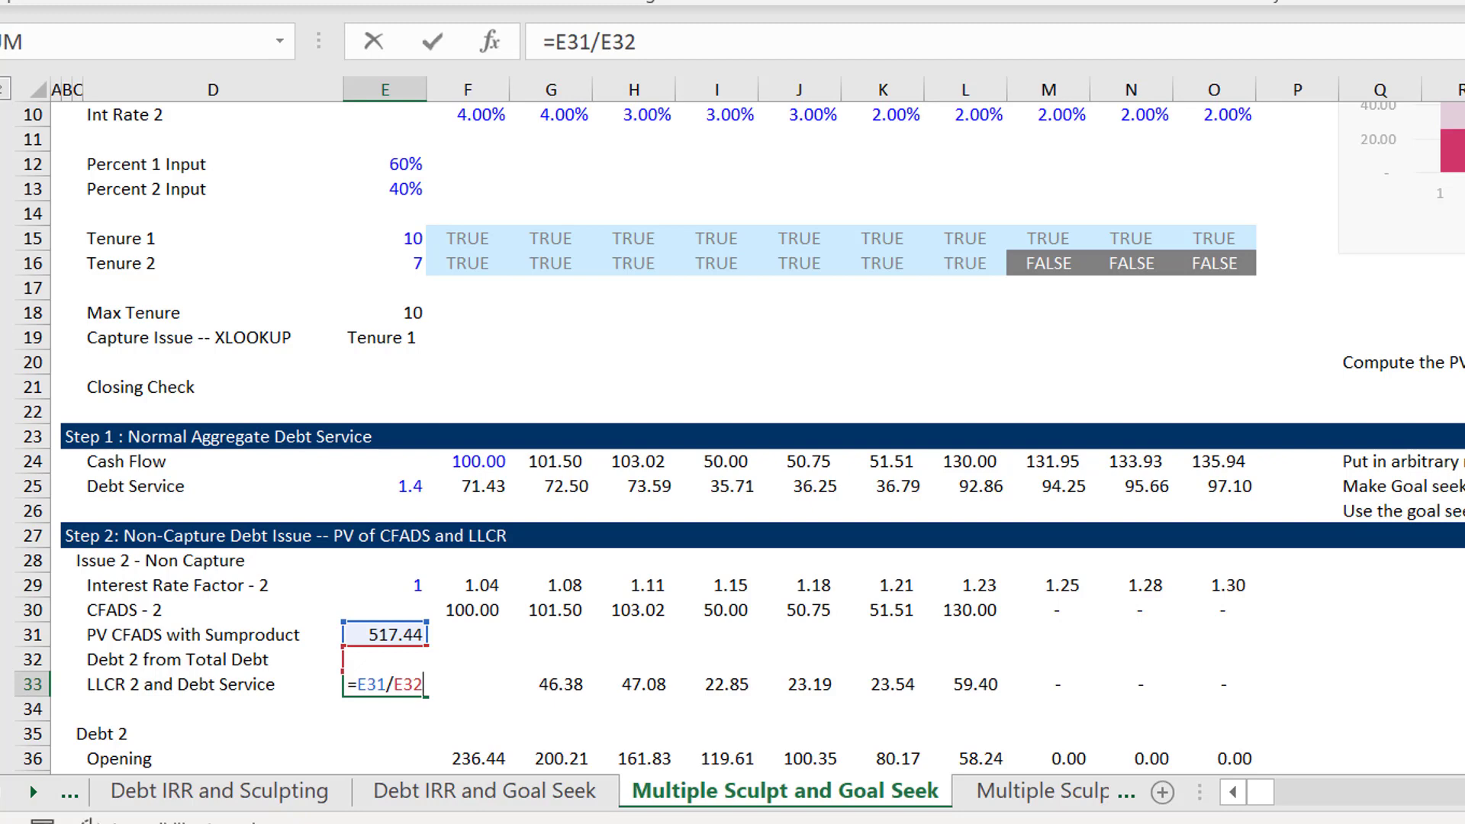
{"action": "key", "text": "ctrl+Return"}
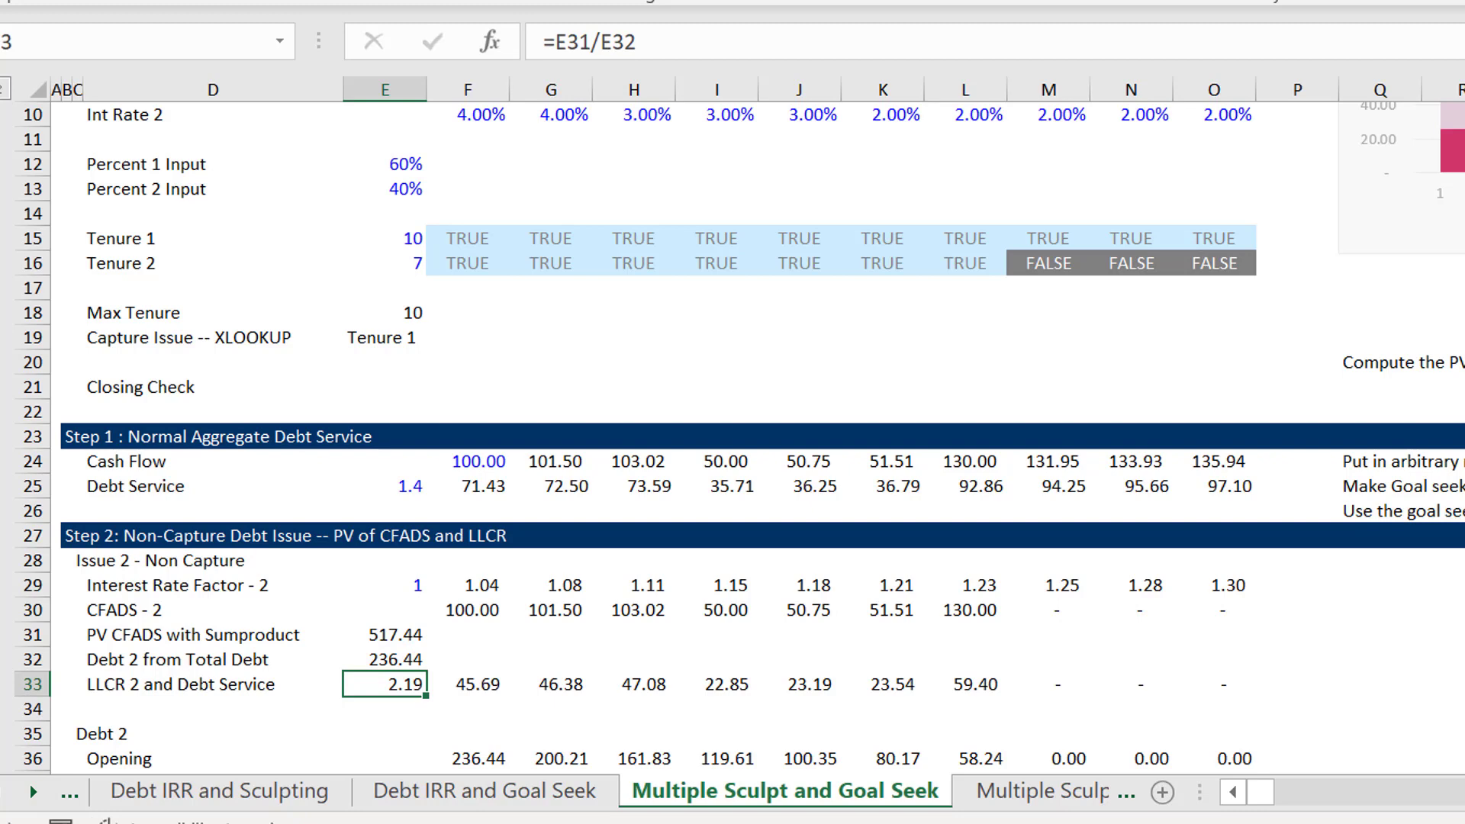
{"action": "key", "text": "Right"}
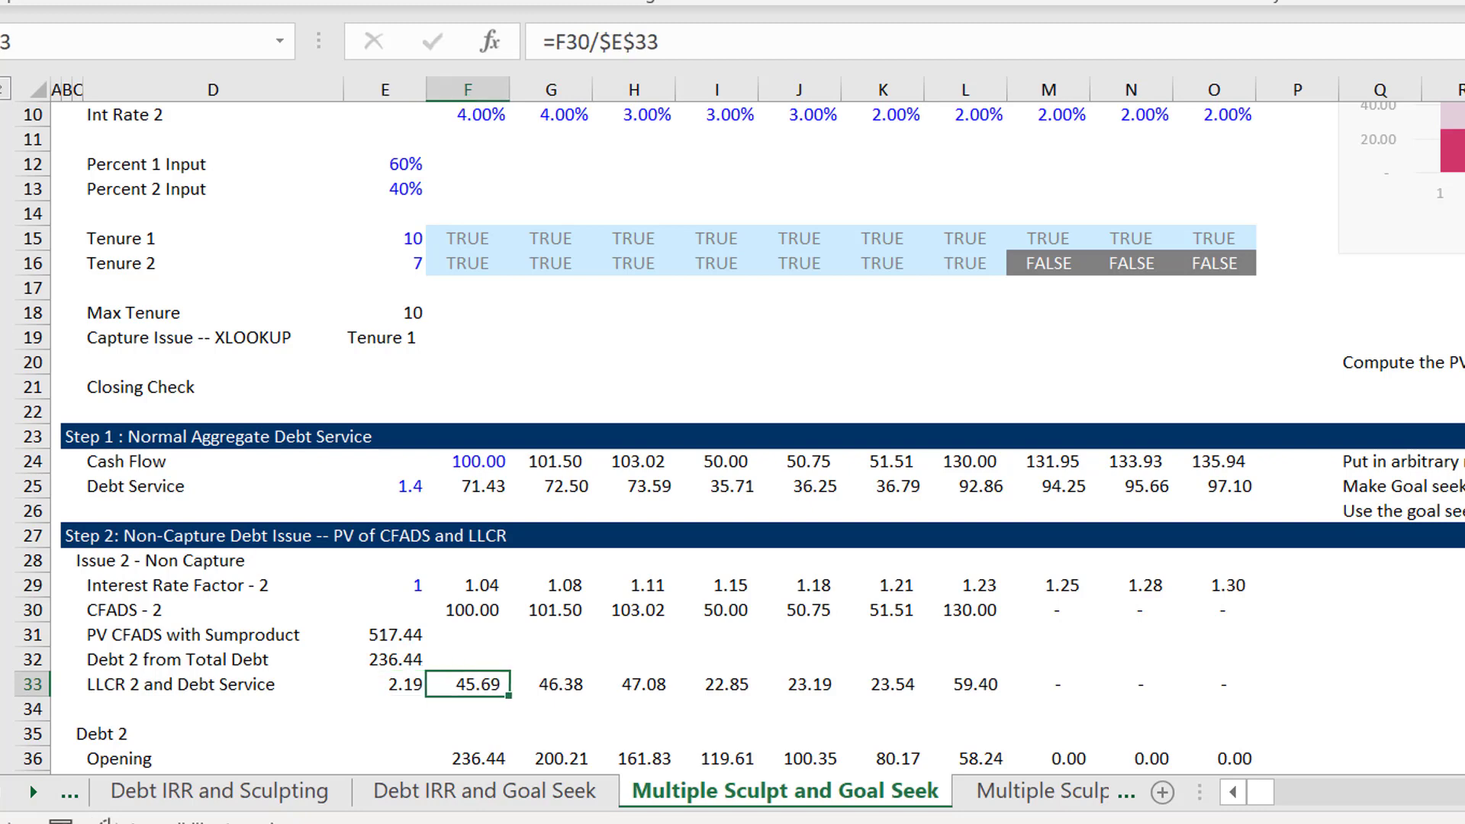
{"action": "type", "text": "="}
{"action": "key", "text": "Up"}
{"action": "key", "text": "Up"}
{"action": "key", "text": "Up"}
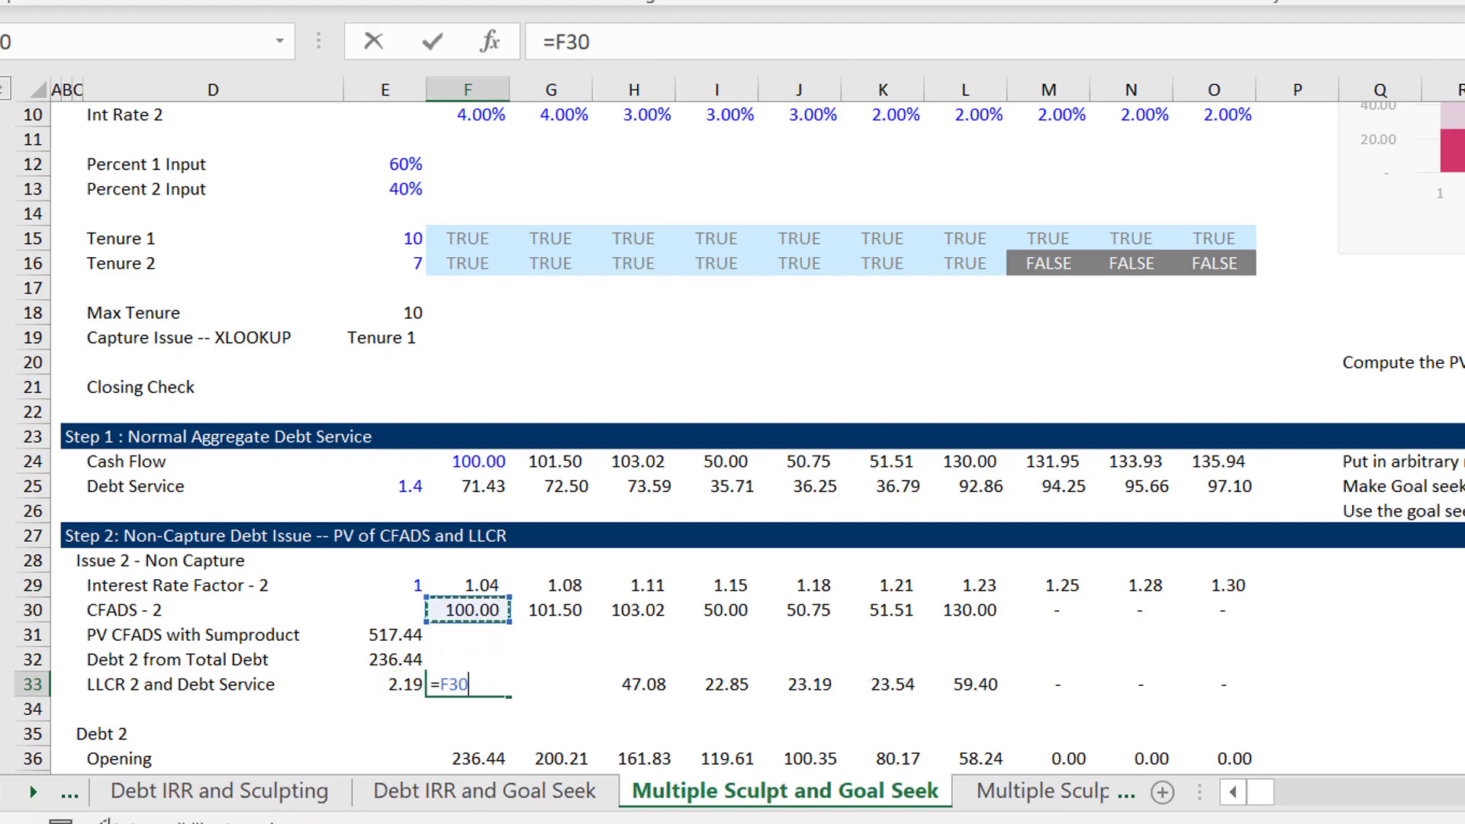
{"action": "type", "text": "/"}
{"action": "key", "text": "Left"}
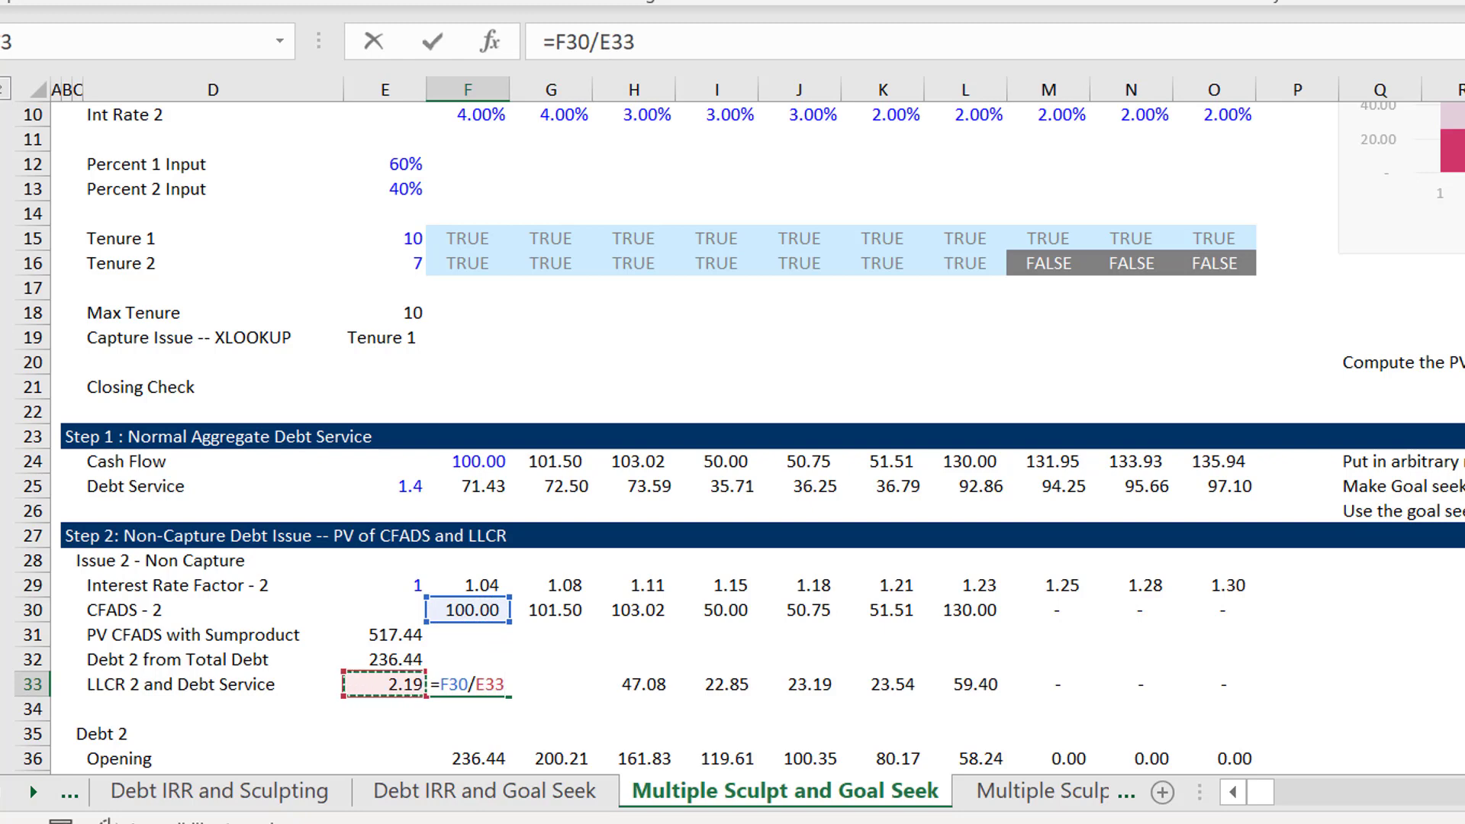
{"action": "key", "text": "F4"}
{"action": "key", "text": "ctrl+Return"}
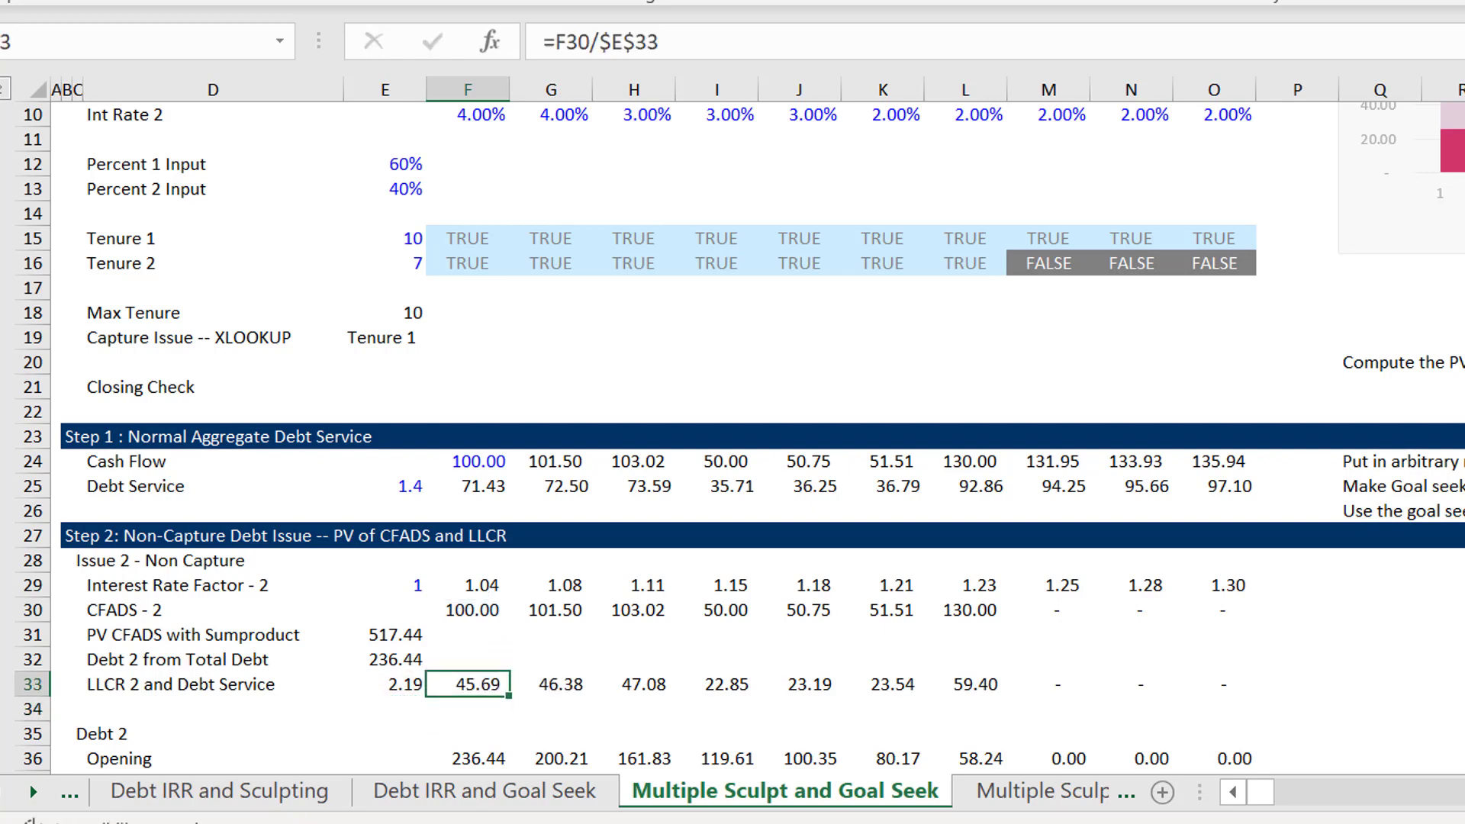
{"action": "key", "text": "ctrl+shift+Right"}
- Review the first-period repayment and opening balance formulas in F37 and F36 of the Debt 2 schedule
{"action": "key", "text": "Down"}
{"action": "key", "text": "Down"}
{"action": "key", "text": "Down"}
{"action": "key", "text": "Down"}
{"action": "key", "text": "Down"}
{"action": "key", "text": "Down"}
{"action": "key", "text": "Down"}
{"action": "key", "text": "Down"}
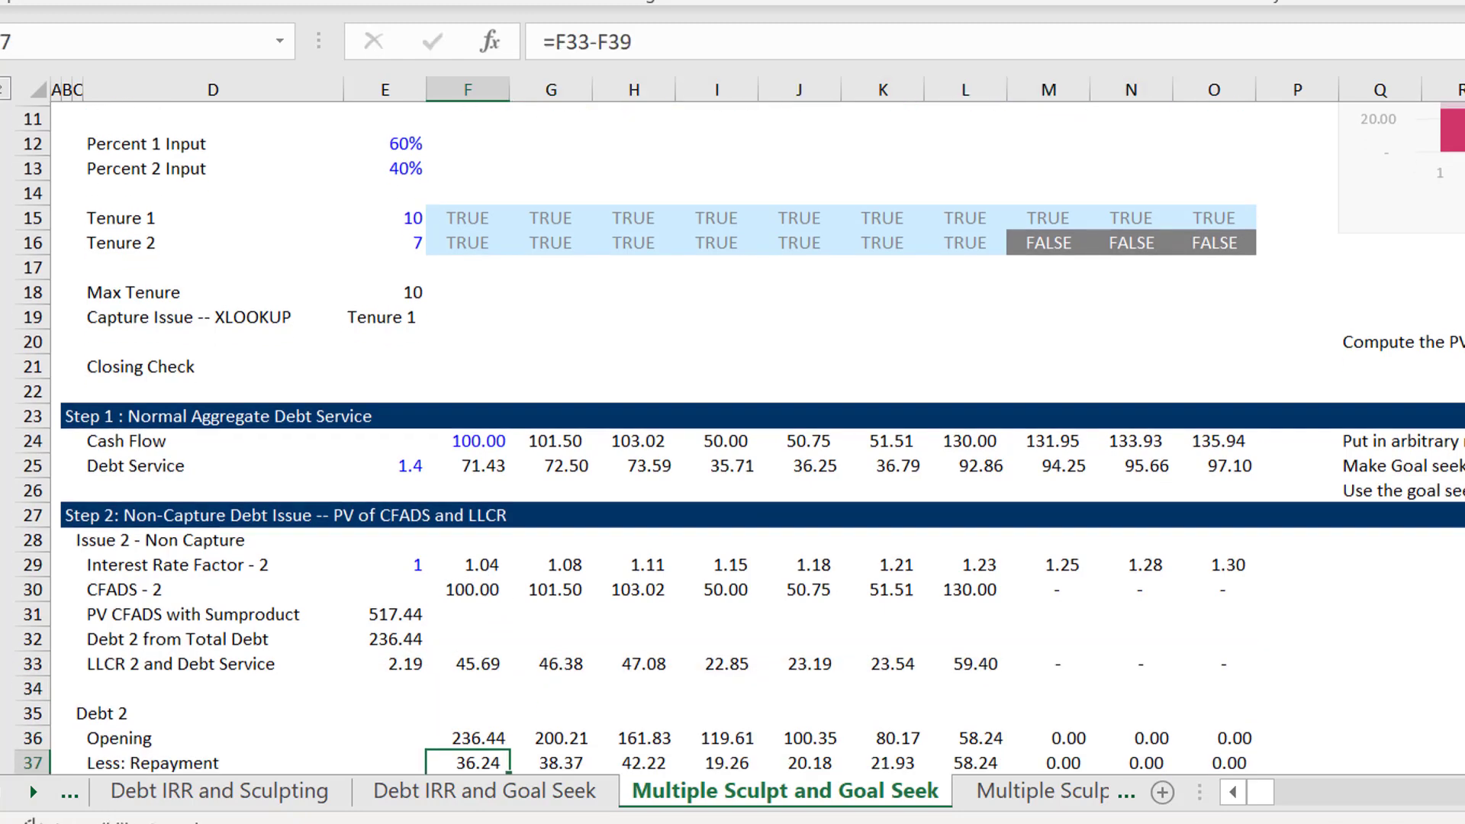
{"action": "key", "text": "Up"}
{"action": "key", "text": "Up"}
{"action": "key", "text": "Up"}
{"action": "key", "text": "Up"}
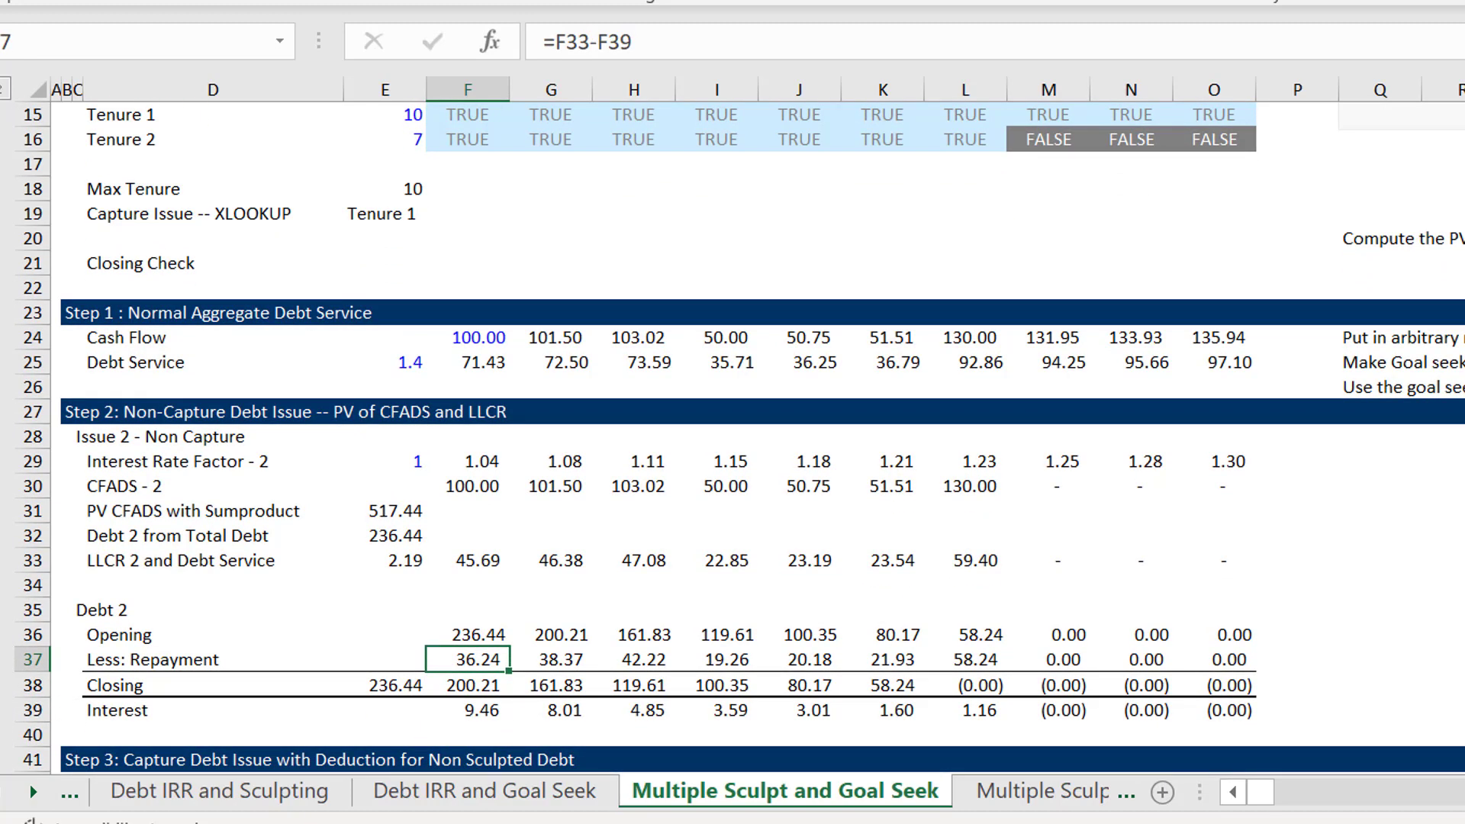
{"action": "key", "text": "Up"}
{"action": "key", "text": "Up"}
{"action": "key", "text": "Up"}
{"action": "key", "text": "Up"}
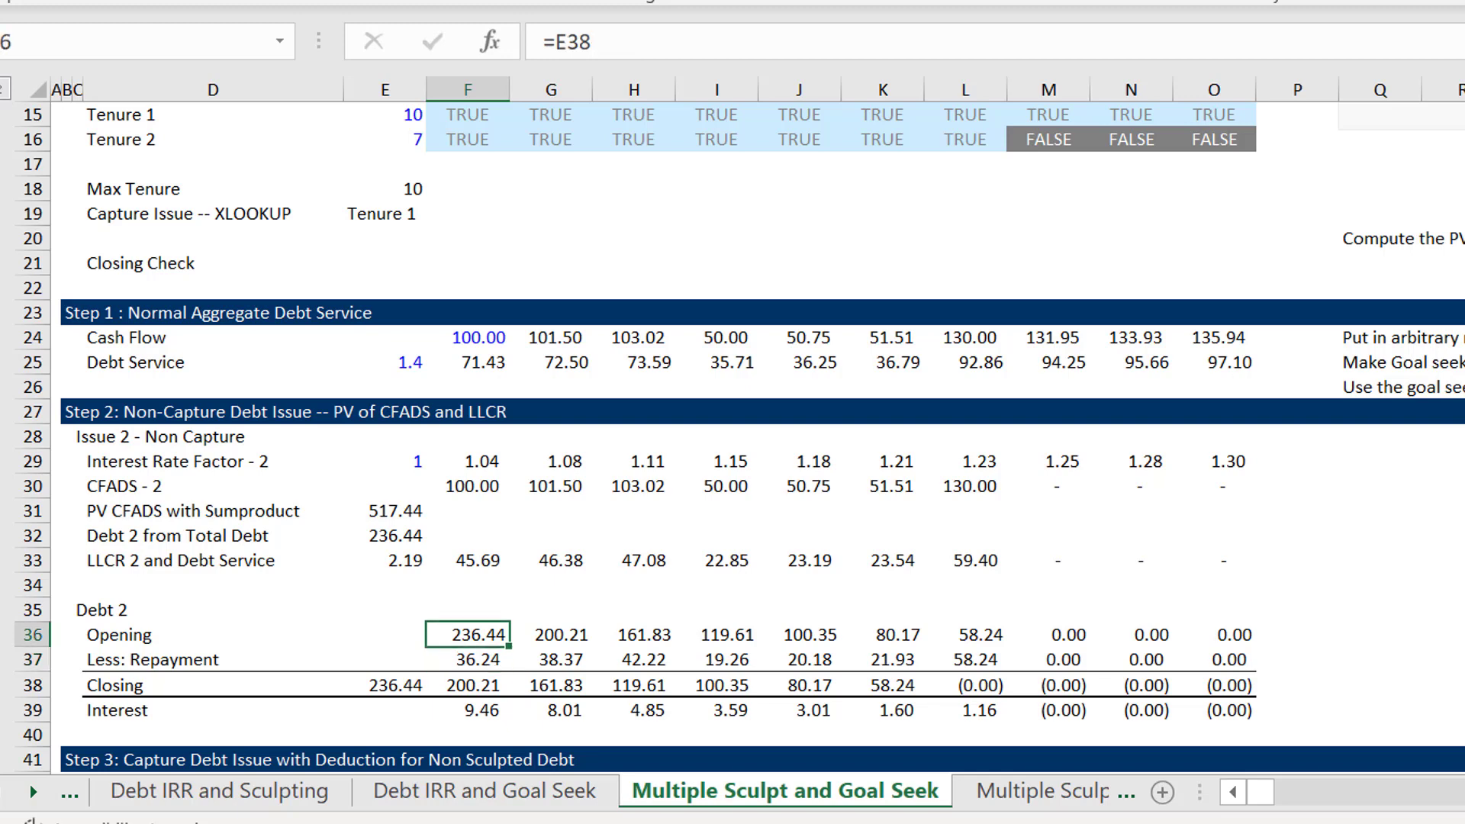
{"action": "key", "text": "Left"}
{"action": "key", "text": "Down"}
{"action": "key", "text": "Down"}
{"action": "key", "text": "Down"}
{"action": "key", "text": "Down"}
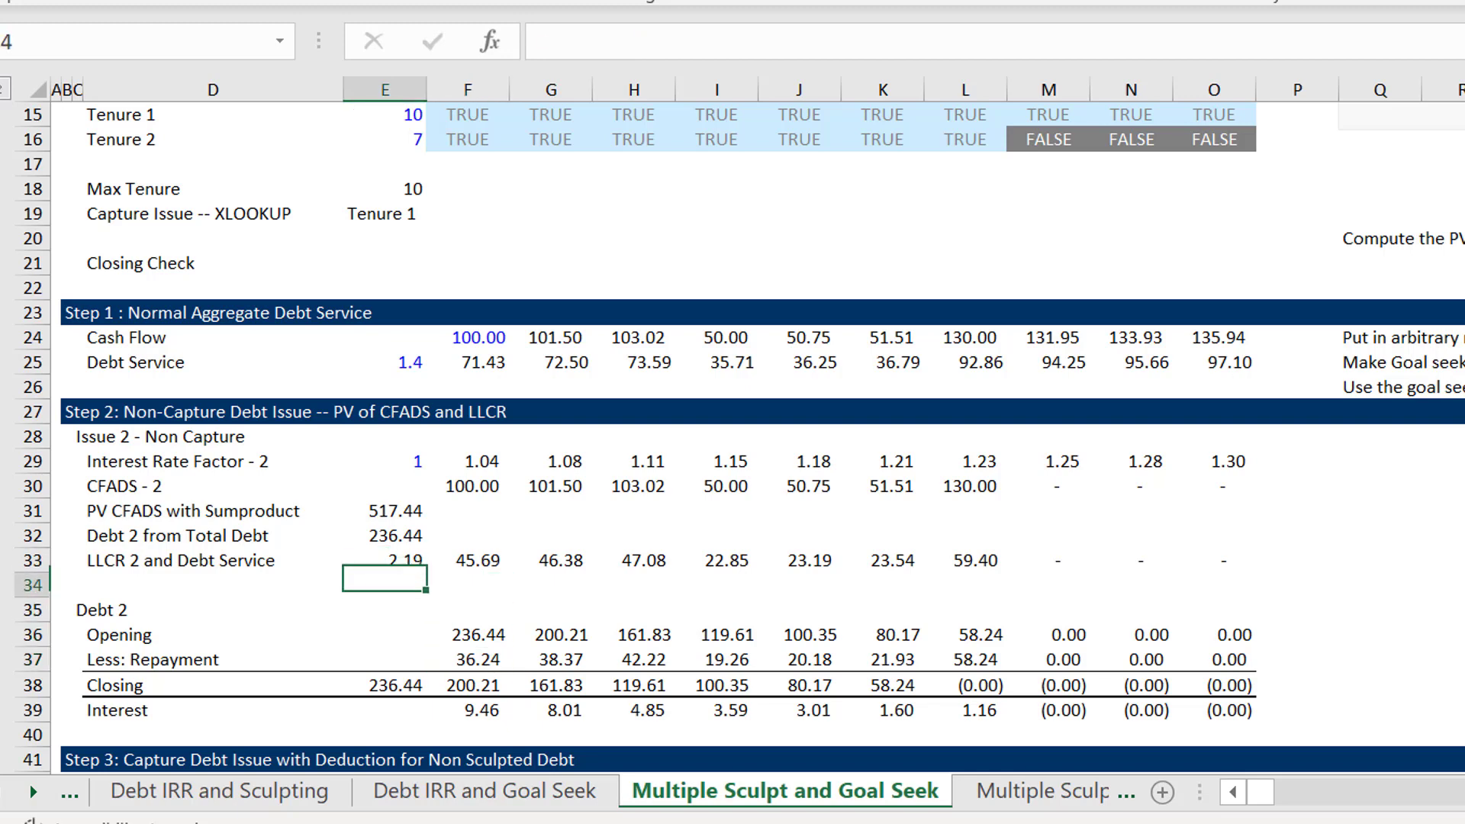
- Look across the Debt 2 repayment row from the first period to column M and back to F37
{"action": "key", "text": "Right"}
{"action": "key", "text": "Right"}
{"action": "key", "text": "Right"}
{"action": "key", "text": "Right"}
{"action": "key", "text": "Right"}
{"action": "key", "text": "Right"}
{"action": "key", "text": "Right"}
{"action": "key", "text": "Right"}
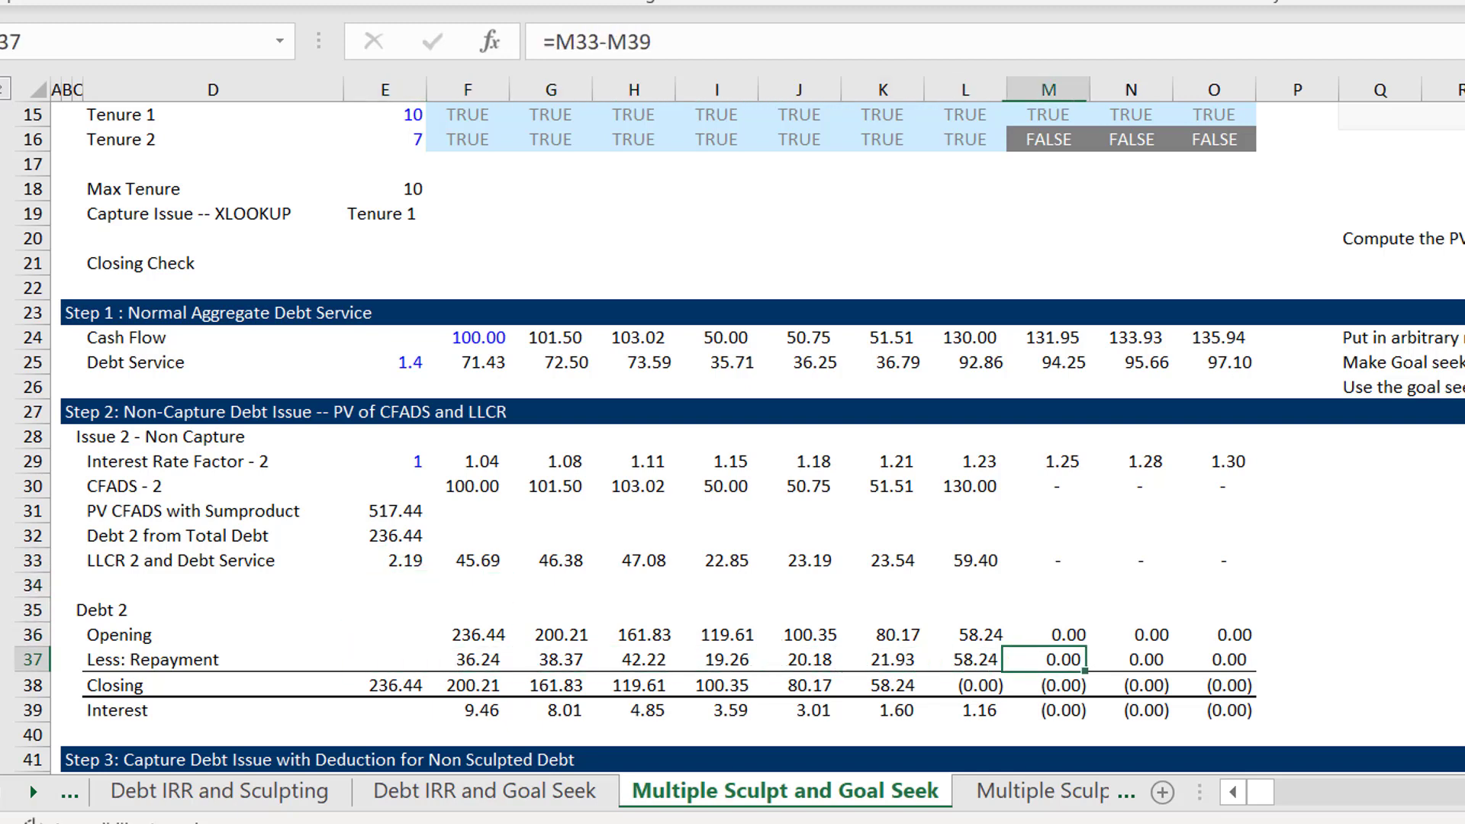
{"action": "key", "text": "Left"}
{"action": "key", "text": "Left"}
{"action": "key", "text": "Left"}
{"action": "key", "text": "Left"}
{"action": "key", "text": "Left"}
{"action": "key", "text": "Left"}
{"action": "key", "text": "Left"}
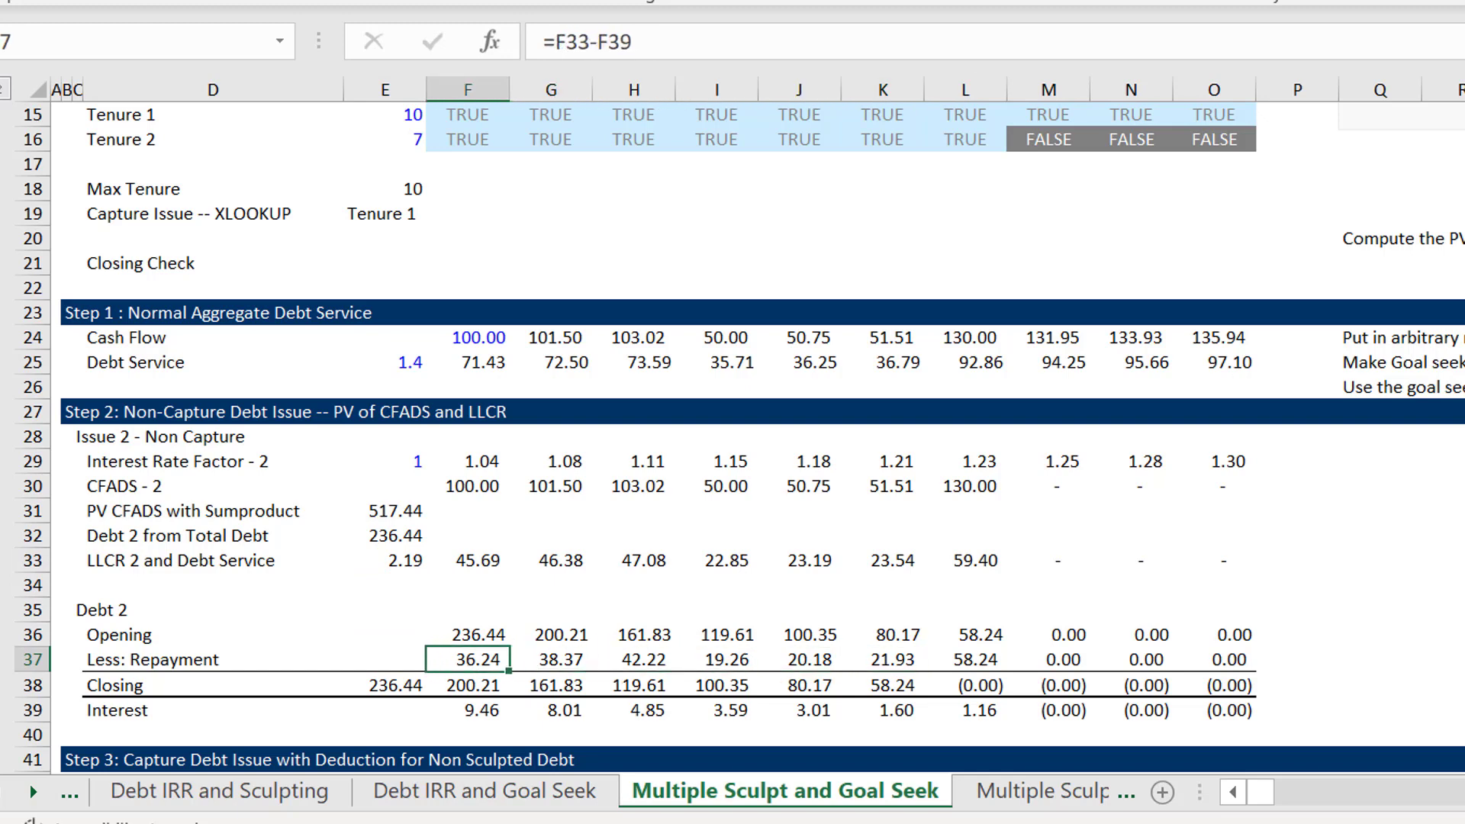
- Inspect the cells referenced by the Debt 2 repayment formula in F37 and check the opening balance in M36
{"action": "key", "text": "F2"}
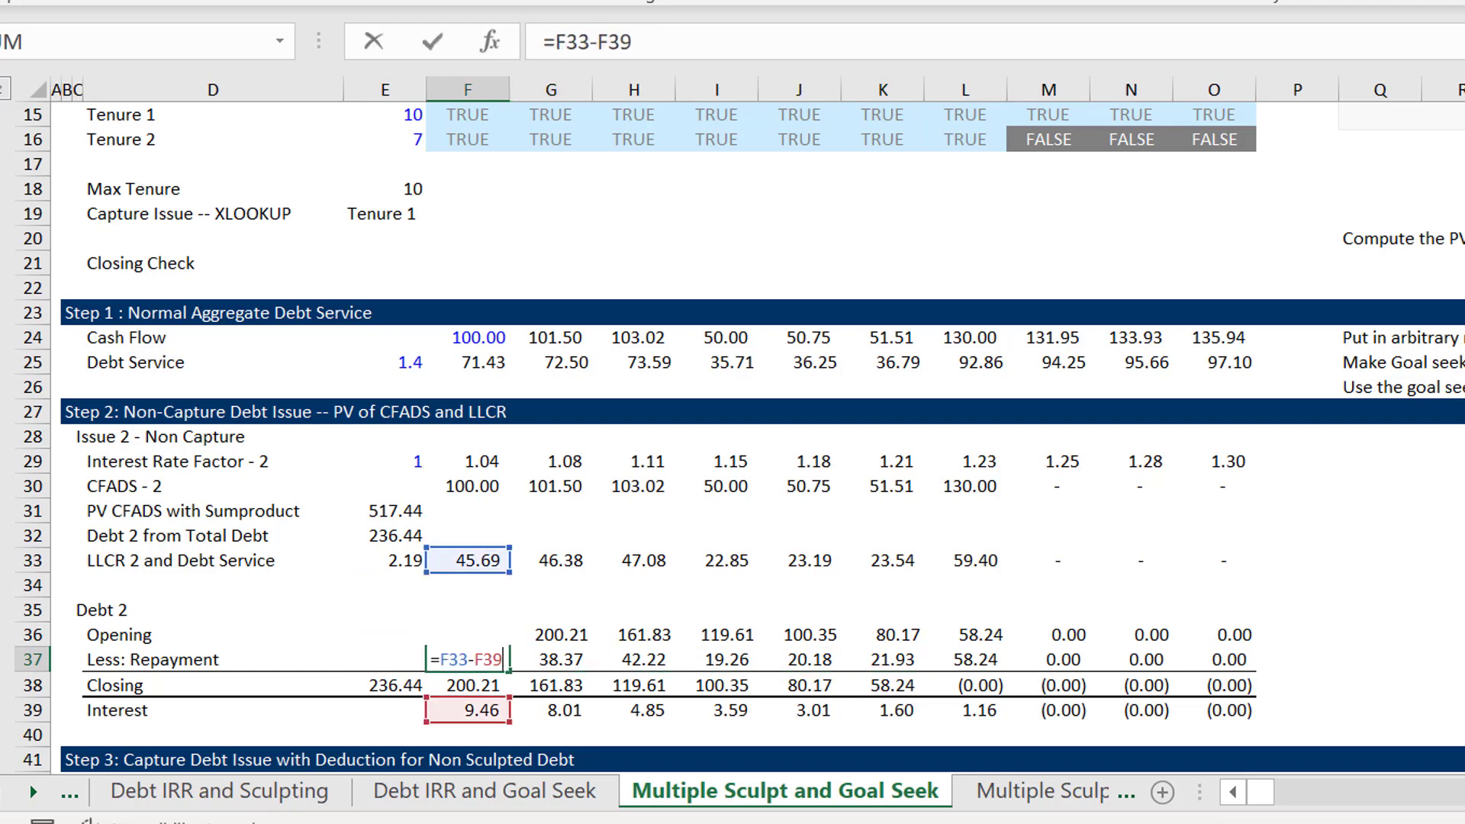
{"action": "key", "text": "Escape"}
{"action": "key", "text": "Right"}
{"action": "key", "text": "Right"}
{"action": "key", "text": "Right"}
{"action": "key", "text": "Right"}
{"action": "key", "text": "Right"}
{"action": "key", "text": "Right"}
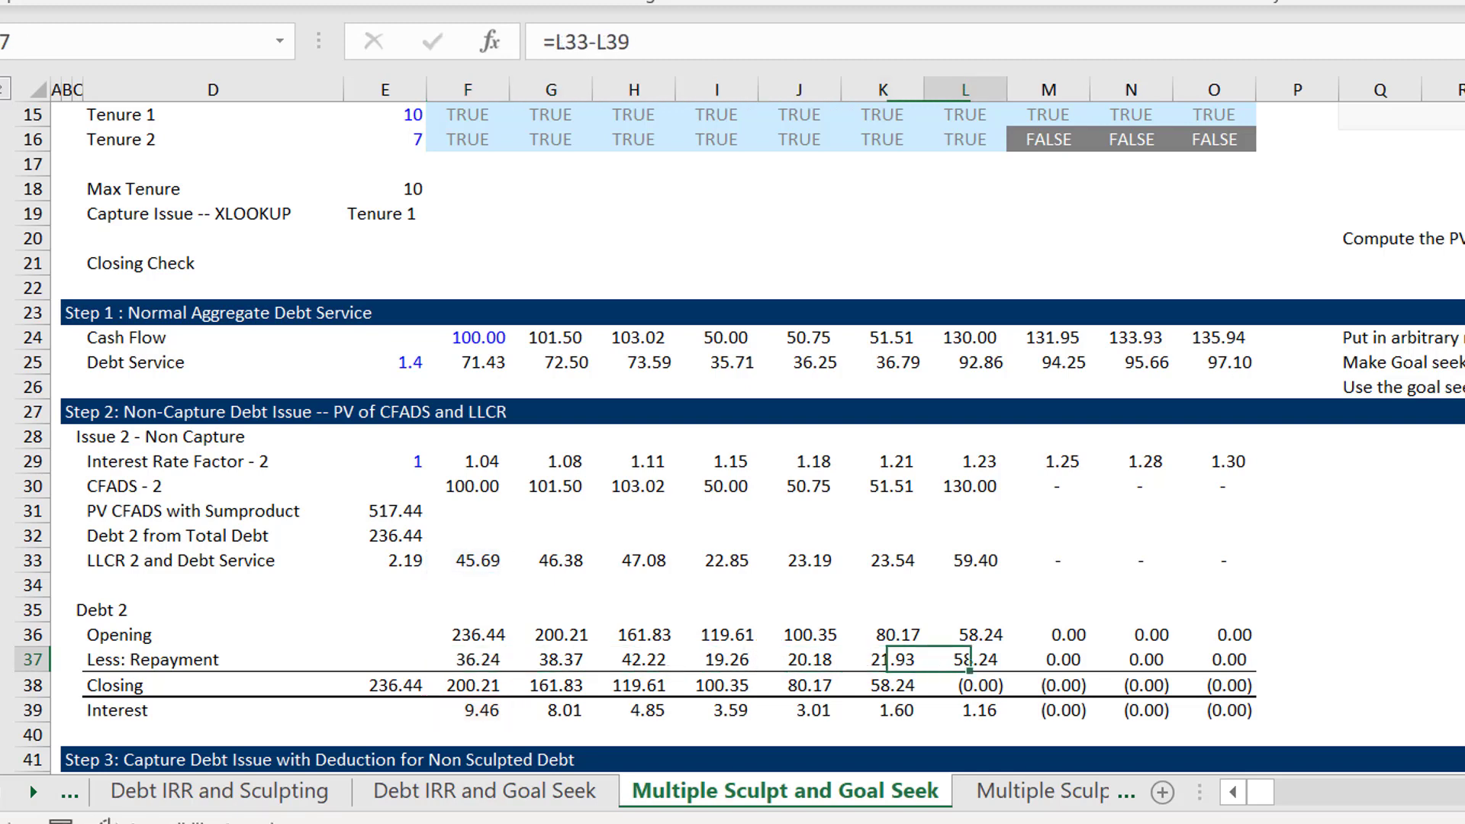
{"action": "key", "text": "Right"}
{"action": "key", "text": "Up"}
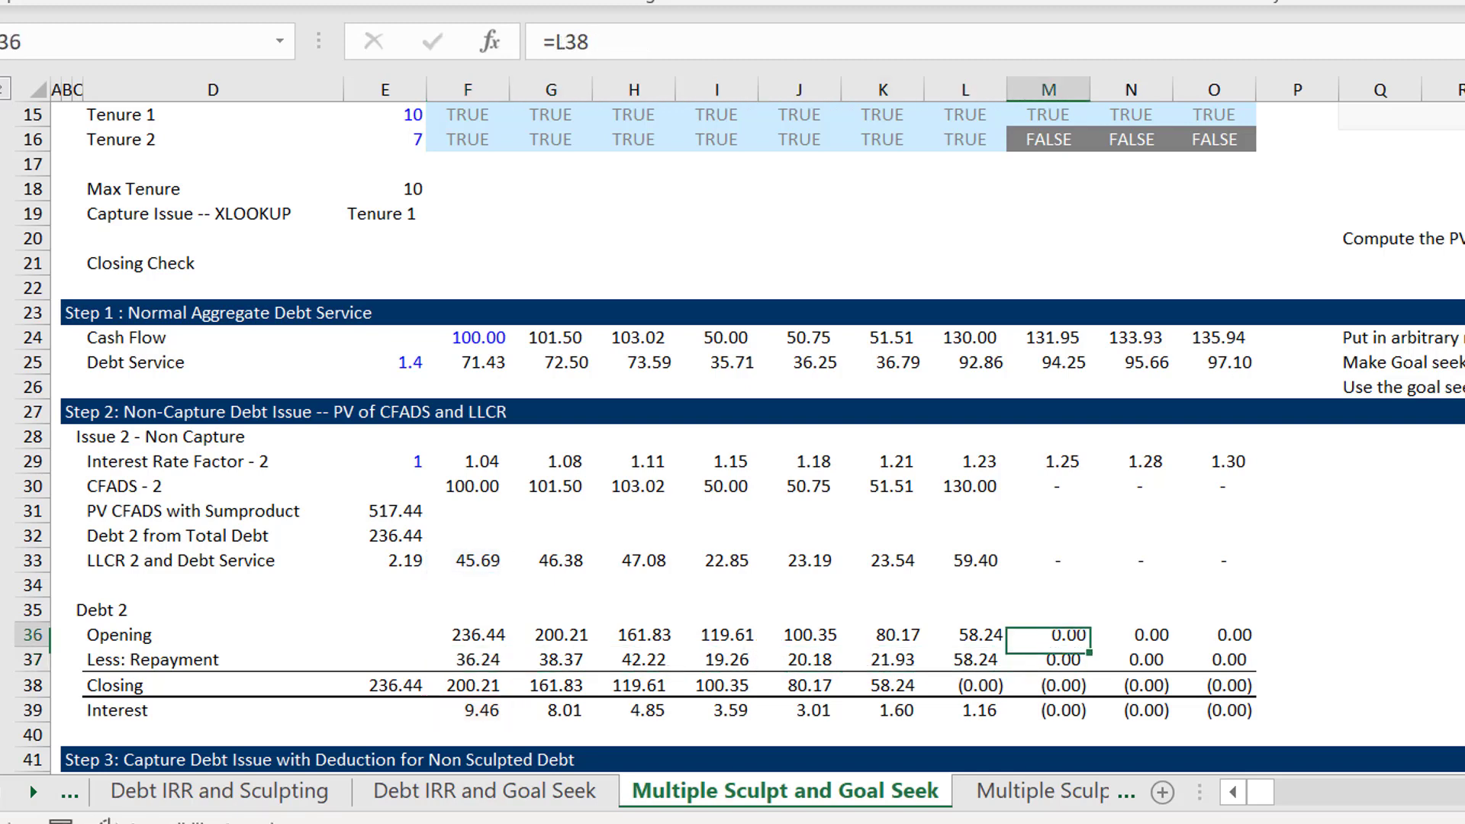
- Apply the two-decimal number format with bracketed negatives to the Debt 2 schedule in F36:O39
{"action": "key", "text": "Left"}
{"action": "key", "text": "Left"}
{"action": "key", "text": "Left"}
{"action": "key", "text": "Left"}
{"action": "key", "text": "Left"}
{"action": "key", "text": "Left"}
{"action": "key", "text": "Left"}
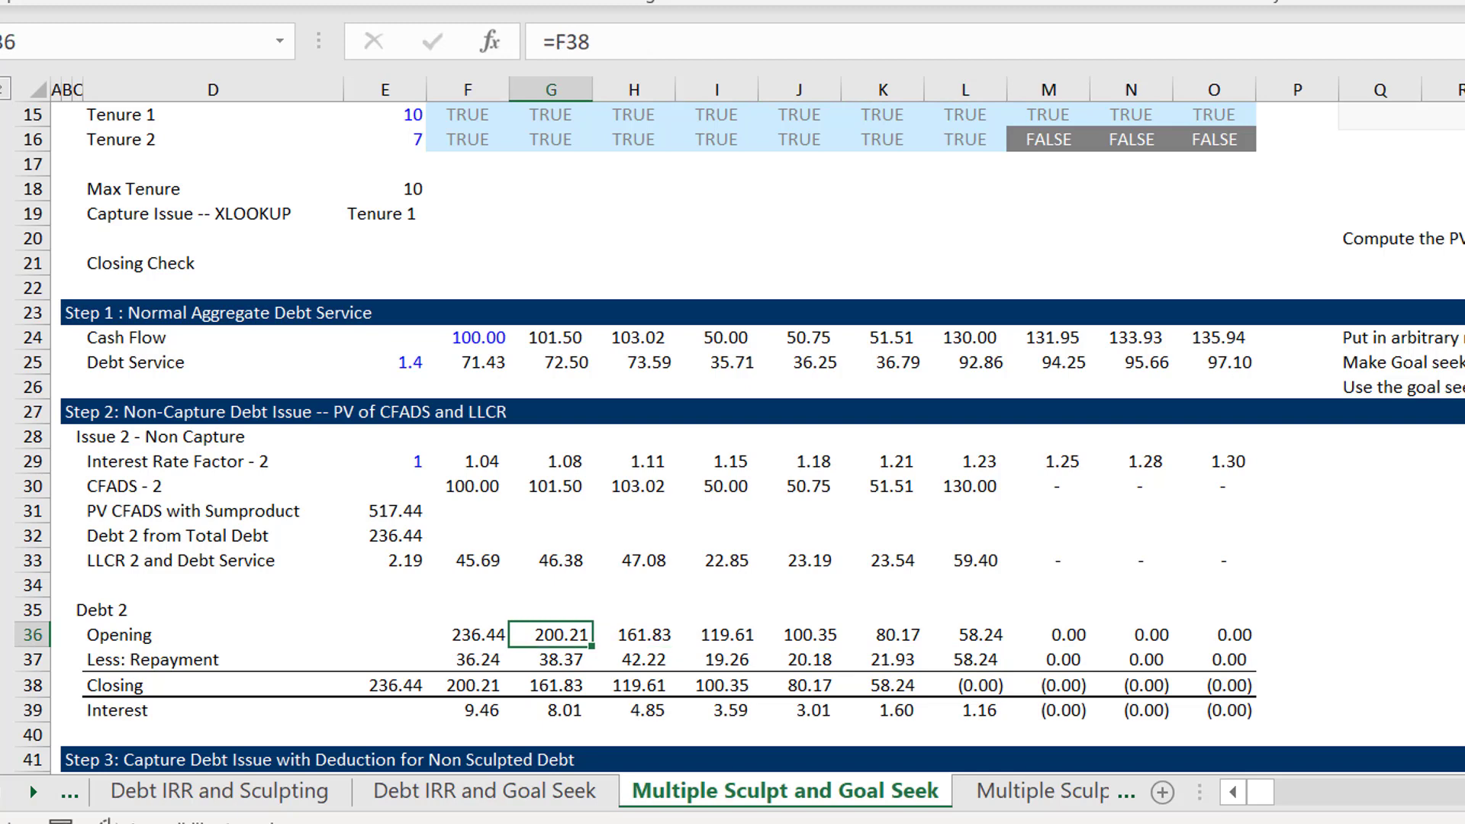
{"action": "key", "text": "shift+Down"}
{"action": "key", "text": "shift+Down"}
{"action": "key", "text": "shift+Down"}
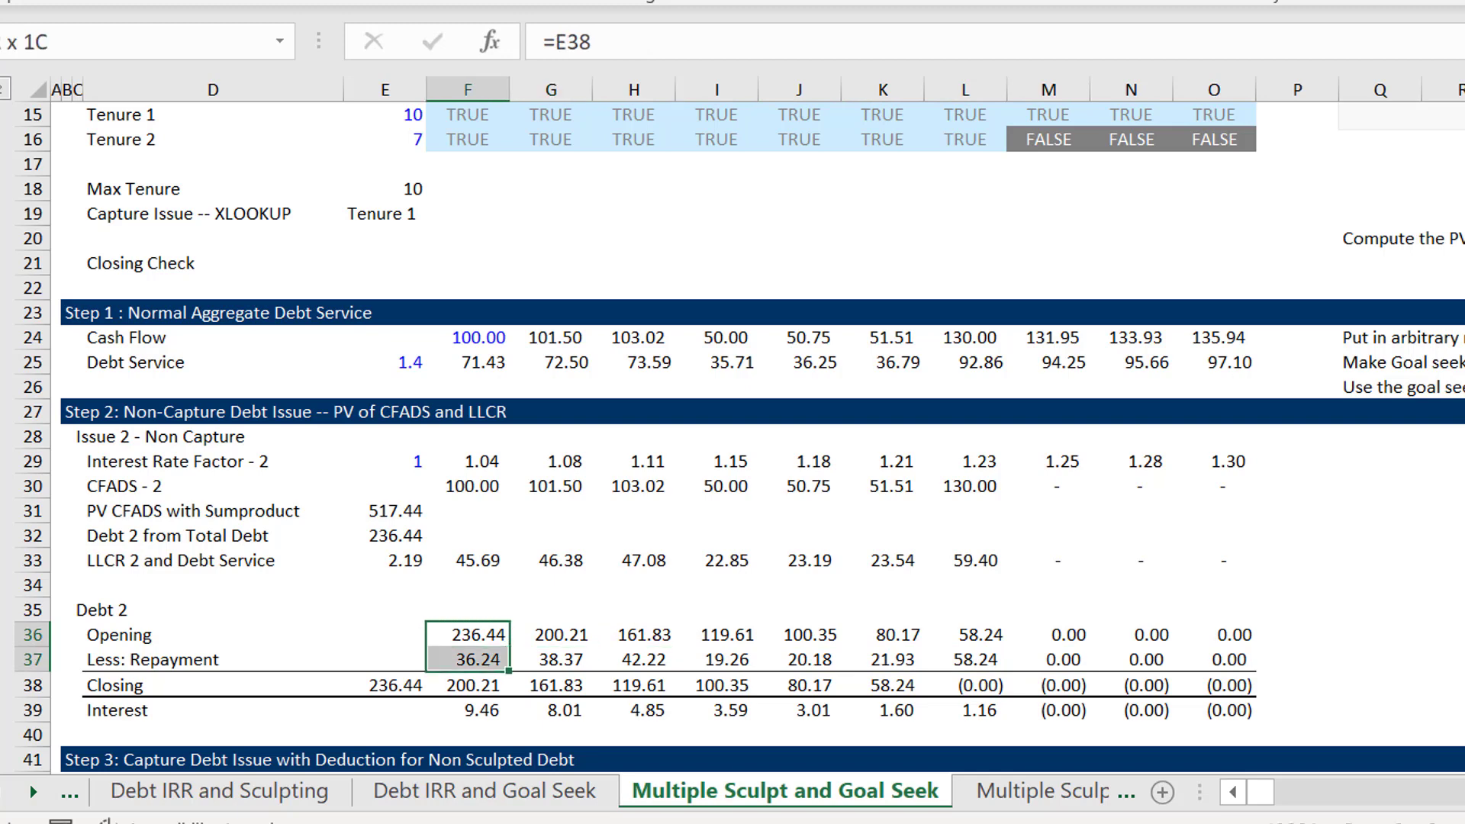
{"action": "key", "text": "ctrl+shift+Right"}
{"action": "key", "text": "ctrl+shift+1"}
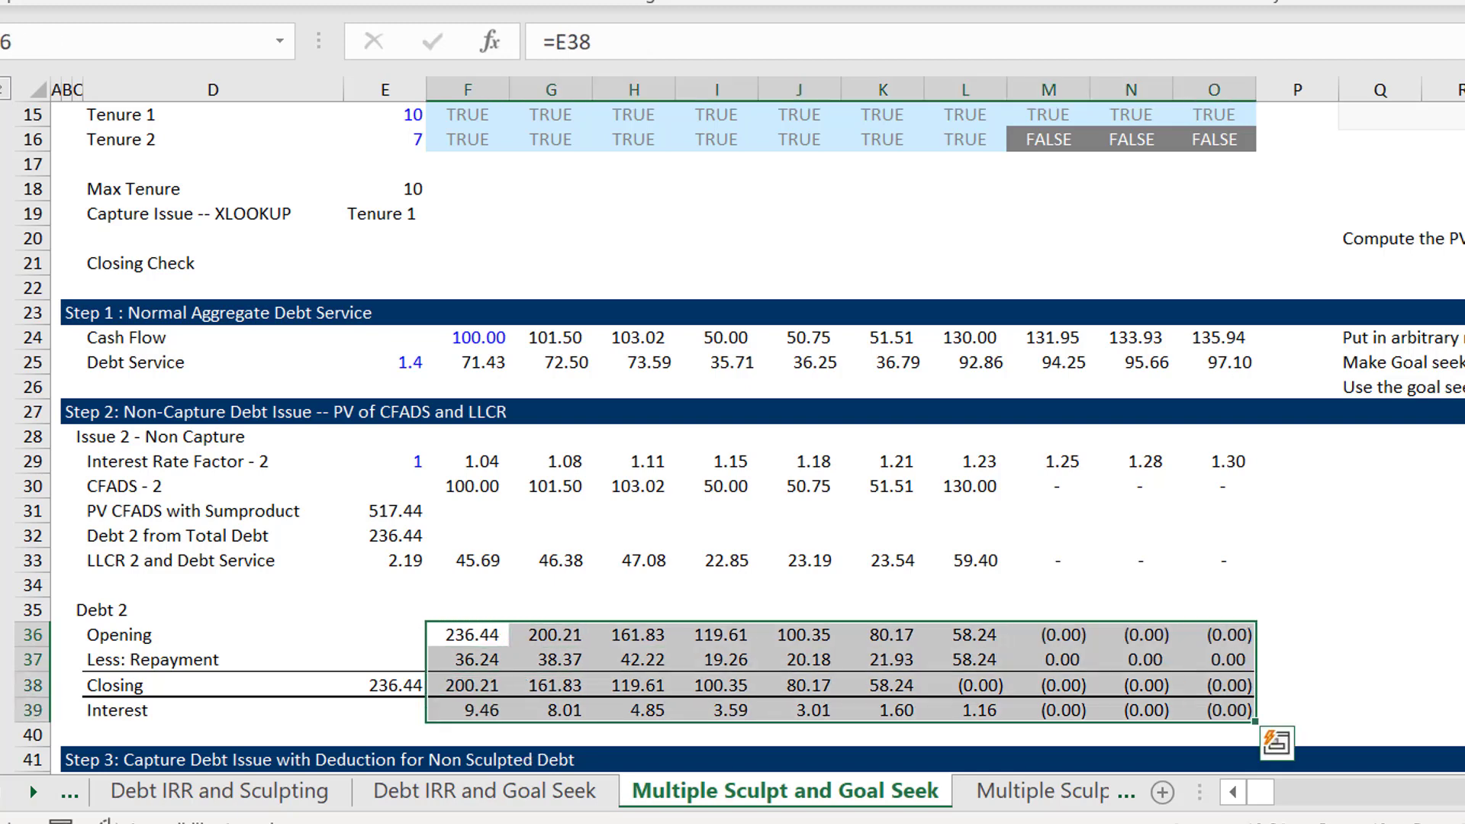
- Check the initial Debt 2 closing balance formula in E38 and the closing row across to M38
{"action": "key", "text": "Left"}
{"action": "key", "text": "Down"}
{"action": "key", "text": "Down"}
{"action": "key", "text": "Down"}
{"action": "key", "text": "Down"}
{"action": "key", "text": "Down"}
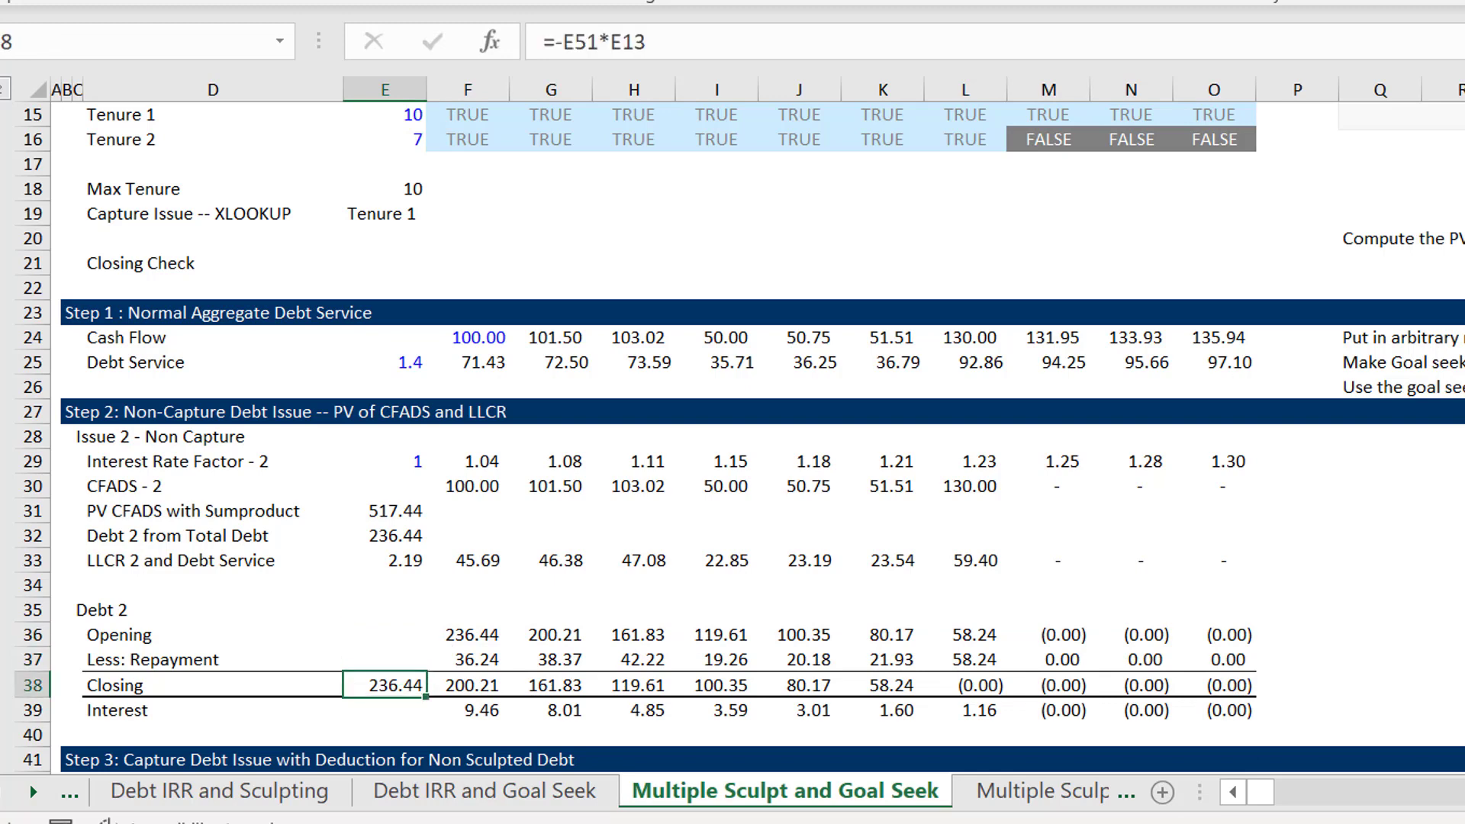
{"action": "key", "text": "Up"}
{"action": "key", "text": "Up"}
{"action": "key", "text": "Up"}
{"action": "key", "text": "Right"}
{"action": "key", "text": "Right"}
{"action": "key", "text": "Right"}
{"action": "key", "text": "Right"}
{"action": "key", "text": "Right"}
{"action": "key", "text": "Right"}
{"action": "key", "text": "Right"}
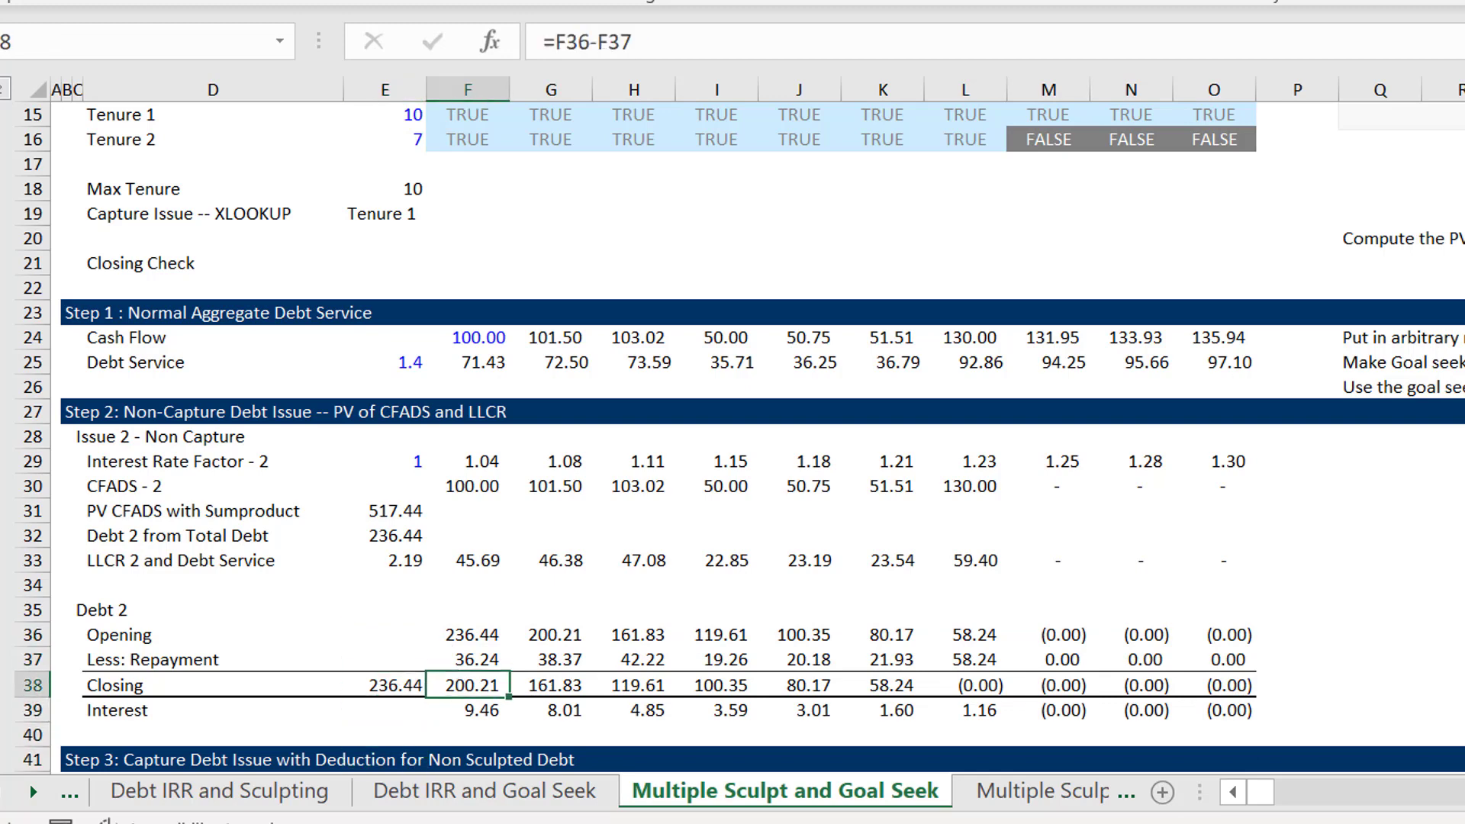
{"action": "key", "text": "Right"}
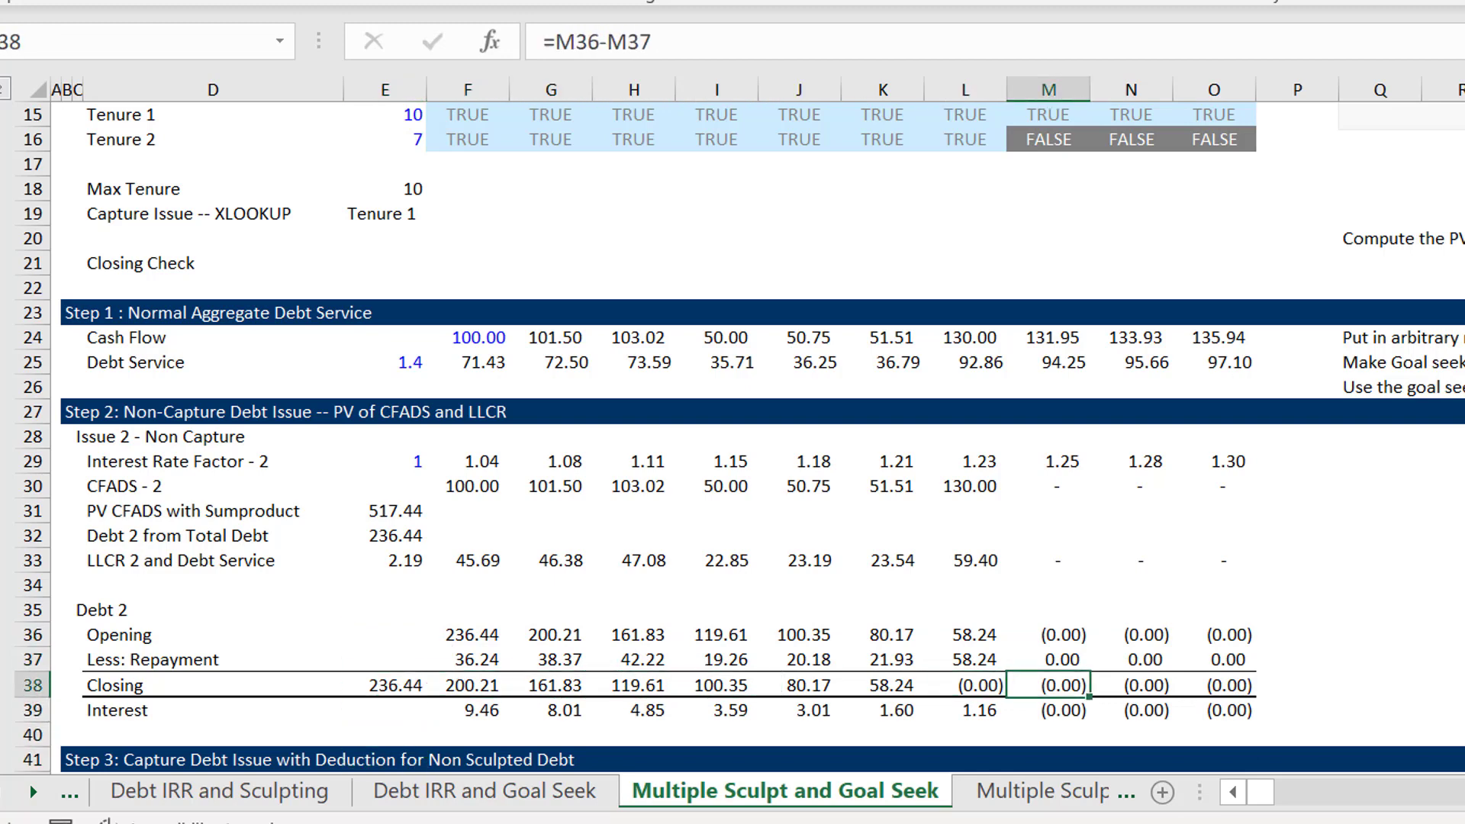
- Look back across the Issue 1 closing balances in row 48, starting from M48
{"action": "key", "text": "Down"}
{"action": "key", "text": "Down"}
{"action": "key", "text": "Down"}
{"action": "key", "text": "Down"}
{"action": "key", "text": "Down"}
{"action": "key", "text": "Down"}
{"action": "key", "text": "Down"}
{"action": "key", "text": "Down"}
{"action": "key", "text": "Down"}
{"action": "key", "text": "Down"}
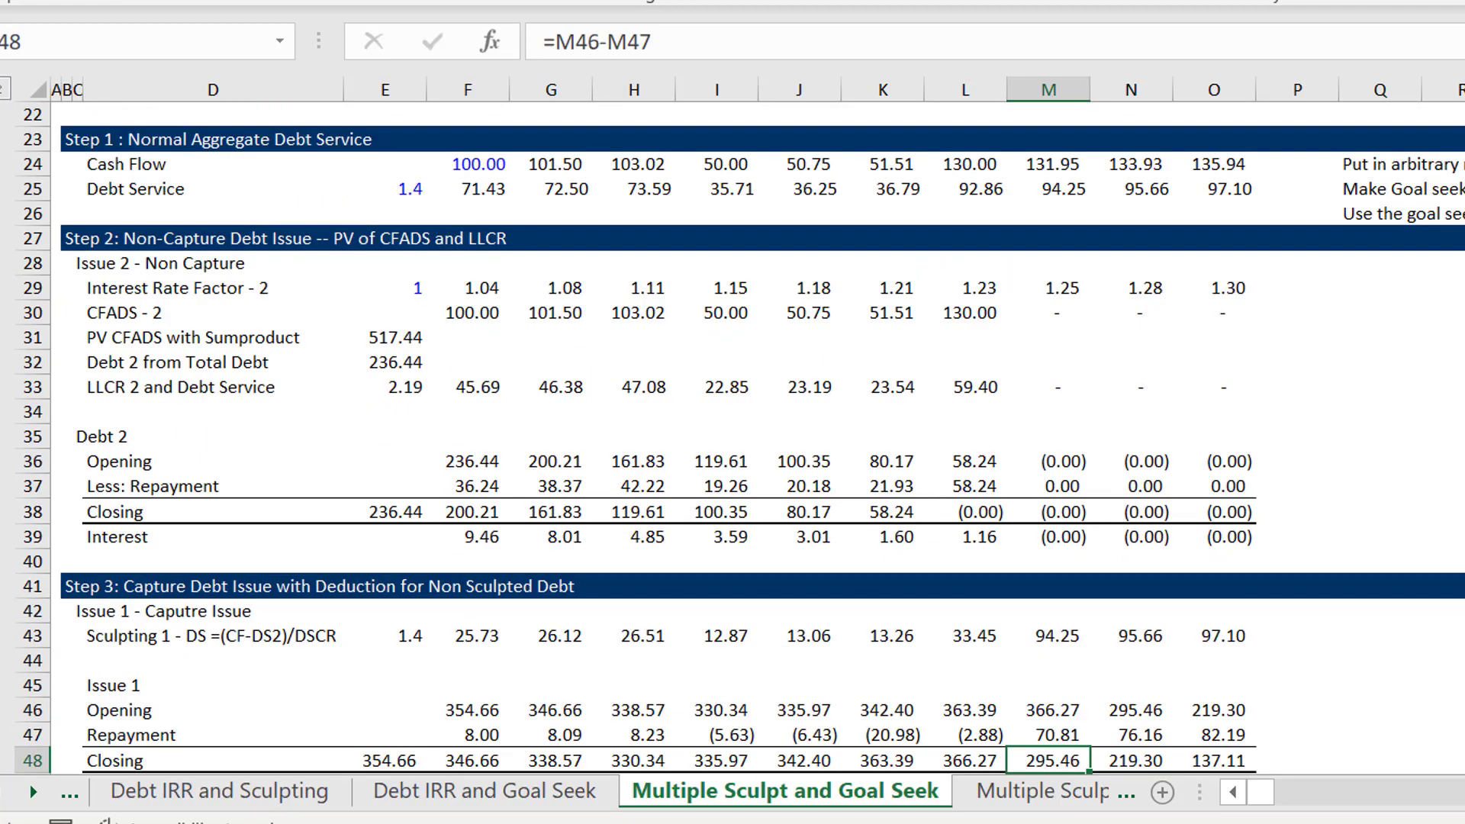
{"action": "key", "text": "Left"}
{"action": "key", "text": "Left"}
{"action": "key", "text": "Left"}
{"action": "key", "text": "Left"}
{"action": "key", "text": "Left"}
{"action": "key", "text": "Left"}
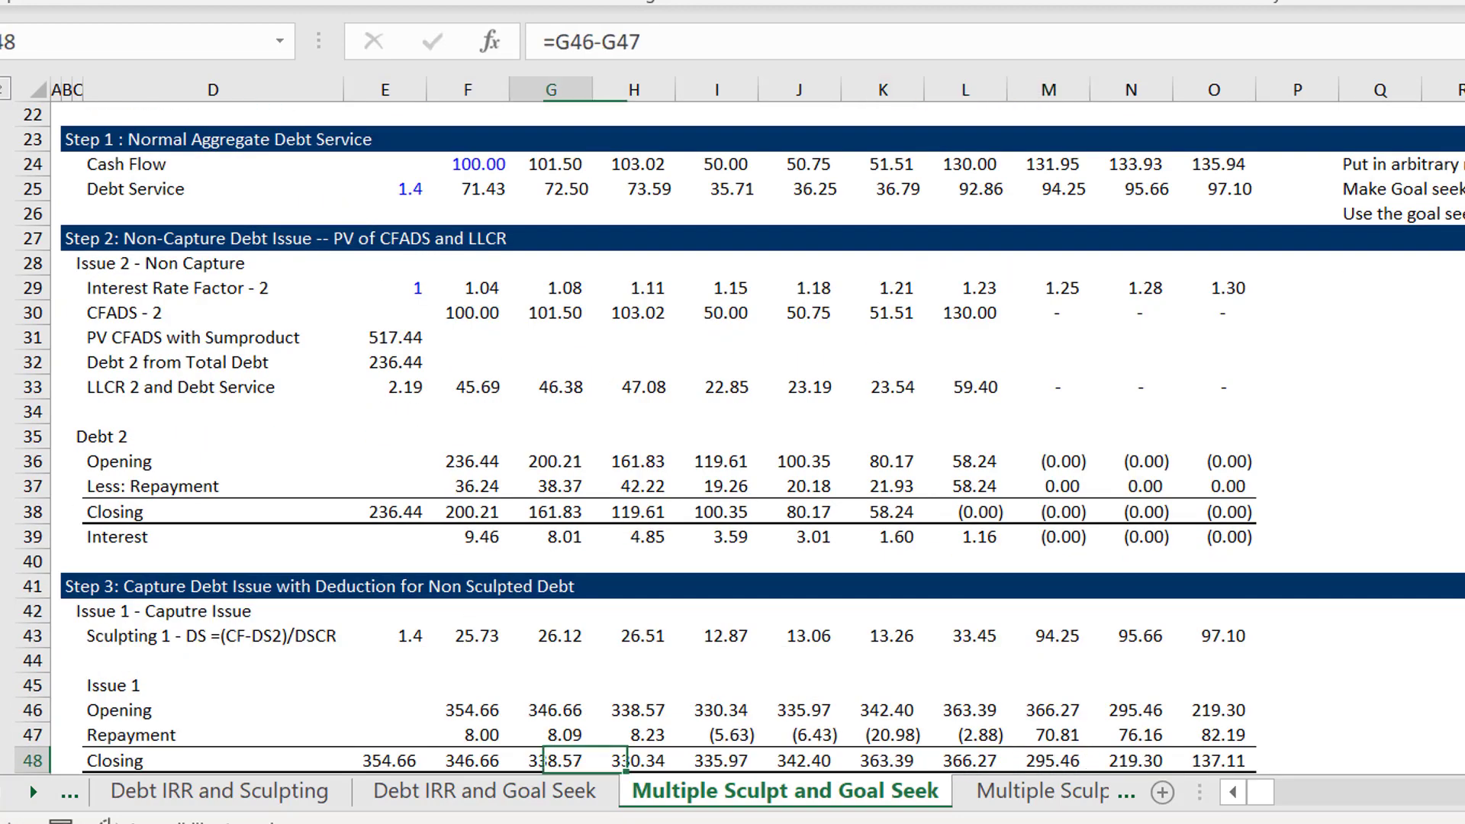
- Return to the Debt 2 from Total Debt cell E32 and review its formula
{"action": "key", "text": "Up"}
{"action": "key", "text": "Up"}
{"action": "key", "text": "Up"}
{"action": "key", "text": "Up"}
{"action": "key", "text": "Up"}
{"action": "key", "text": "Up"}
{"action": "key", "text": "Up"}
{"action": "key", "text": "Up"}
{"action": "key", "text": "Up"}
{"action": "key", "text": "Up"}
{"action": "key", "text": "Up"}
{"action": "key", "text": "Up"}
{"action": "key", "text": "Left"}
{"action": "key", "text": "Left"}
{"action": "key", "text": "Up"}
{"action": "key", "text": "Up"}
{"action": "key", "text": "Up"}
{"action": "key", "text": "Up"}
{"action": "key", "text": "Up"}
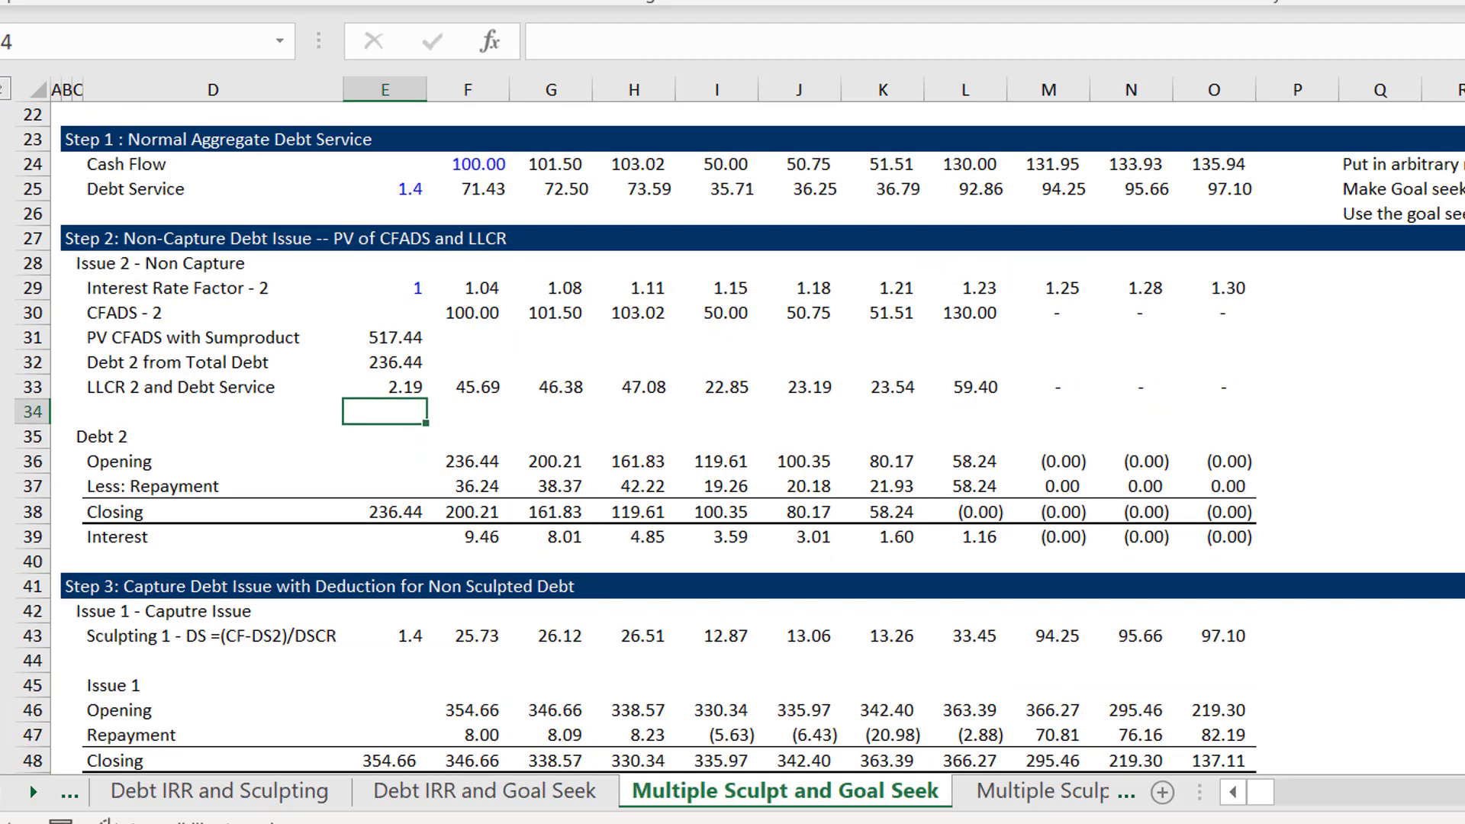
{"action": "key", "text": "Down"}
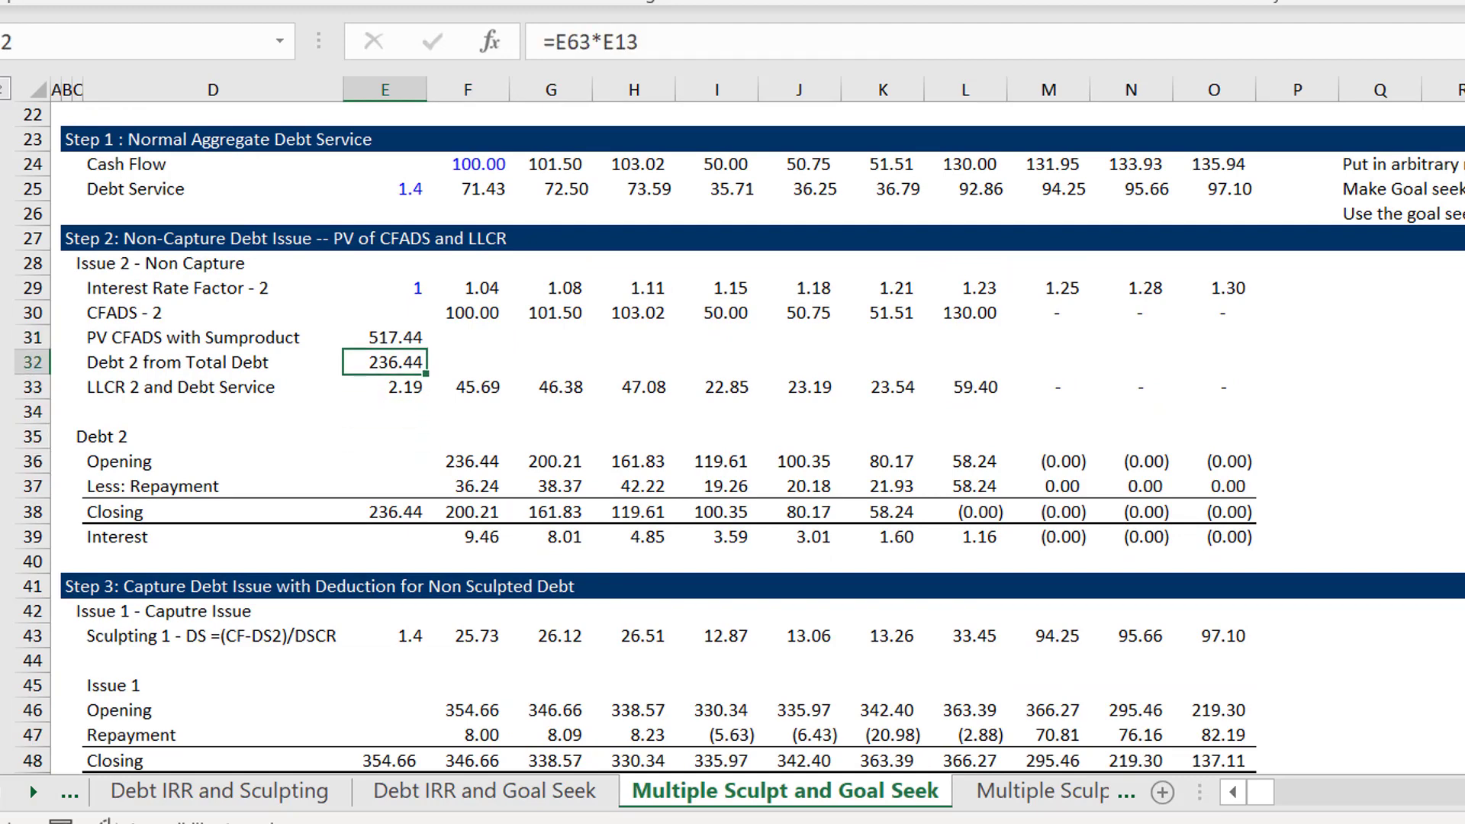
- Look through column E from the individual debt NPV rows up to the tenure inputs and back to the Issue 1 schedule
{"action": "key", "text": "Down"}
{"action": "key", "text": "Down"}
{"action": "key", "text": "Down"}
{"action": "key", "text": "Down"}
{"action": "key", "text": "Down"}
{"action": "key", "text": "Down"}
{"action": "key", "text": "Down"}
{"action": "key", "text": "Down"}
{"action": "key", "text": "Down"}
{"action": "key", "text": "Down"}
{"action": "key", "text": "Down"}
{"action": "key", "text": "Down"}
{"action": "key", "text": "Down"}
{"action": "key", "text": "Down"}
{"action": "key", "text": "Down"}
{"action": "key", "text": "Down"}
{"action": "key", "text": "Down"}
{"action": "key", "text": "Down"}
{"action": "key", "text": "Down"}
{"action": "key", "text": "Down"}
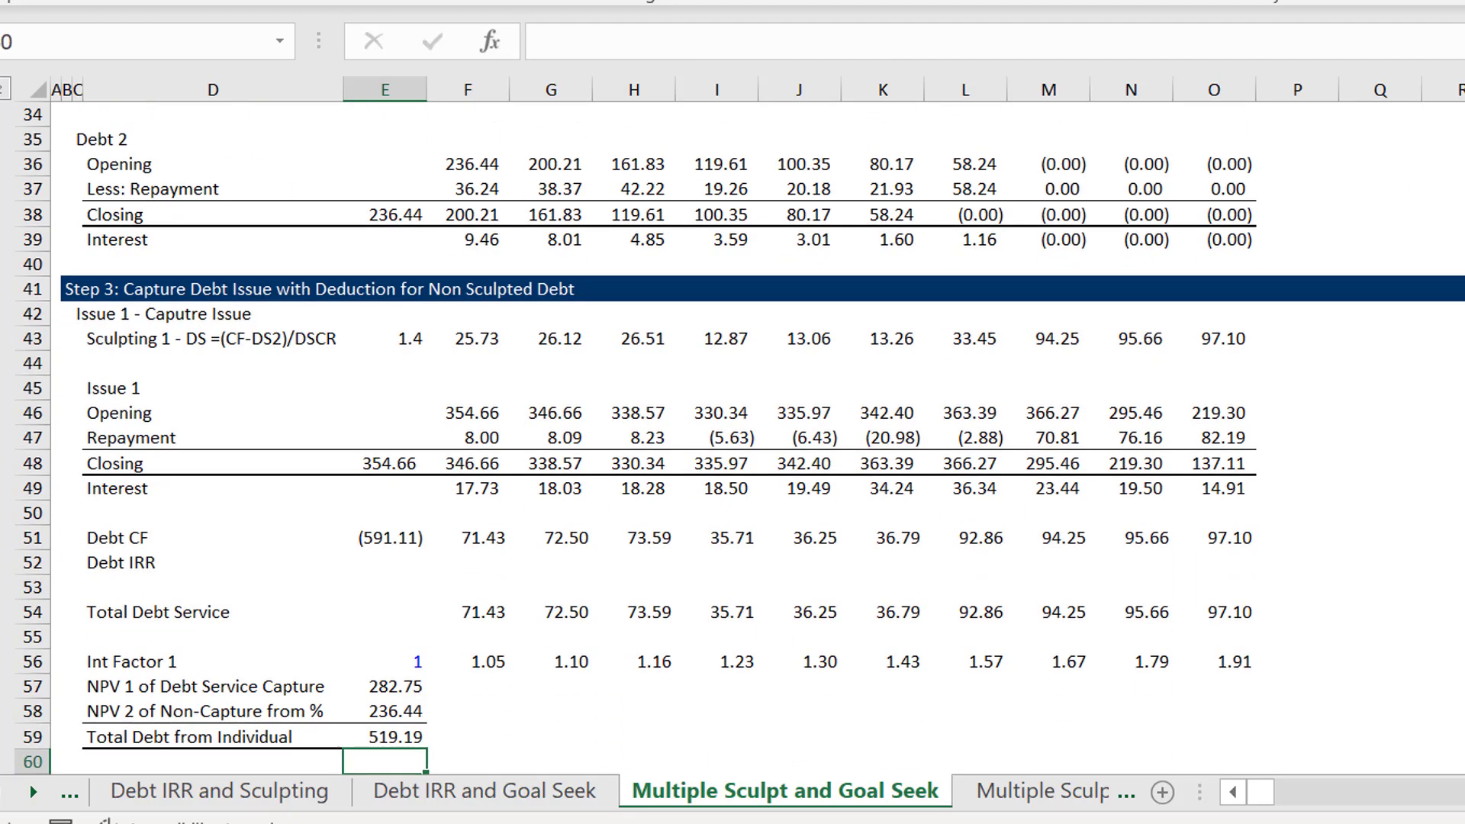
{"action": "key", "text": "Up"}
{"action": "key", "text": "Up"}
{"action": "key", "text": "Up"}
{"action": "key", "text": "Up"}
{"action": "key", "text": "Up"}
{"action": "key", "text": "Up"}
{"action": "key", "text": "Up"}
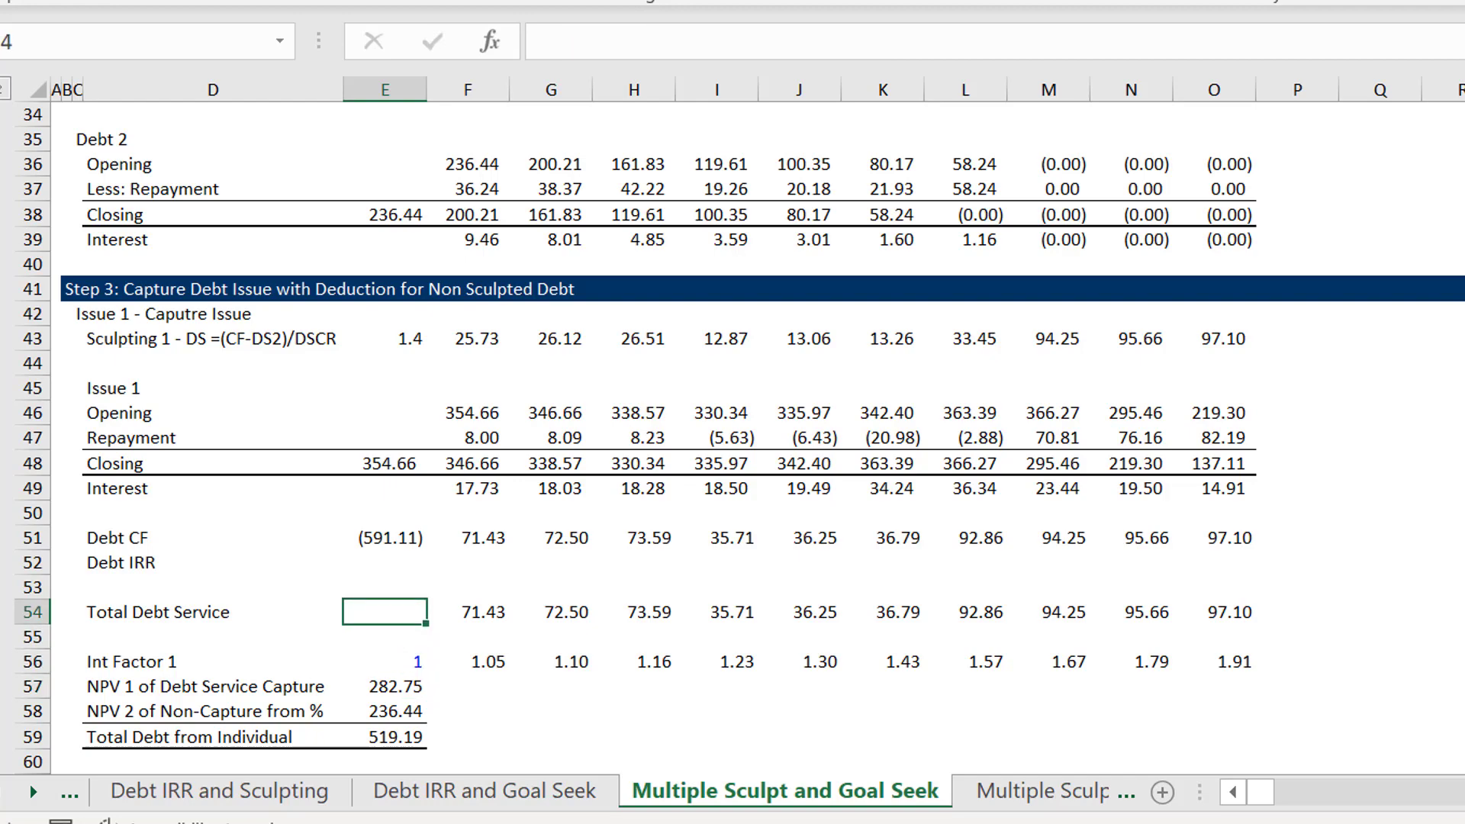
{"action": "key", "text": "Up"}
{"action": "key", "text": "Page_Up"}
{"action": "key", "text": "Up"}
{"action": "key", "text": "Up"}
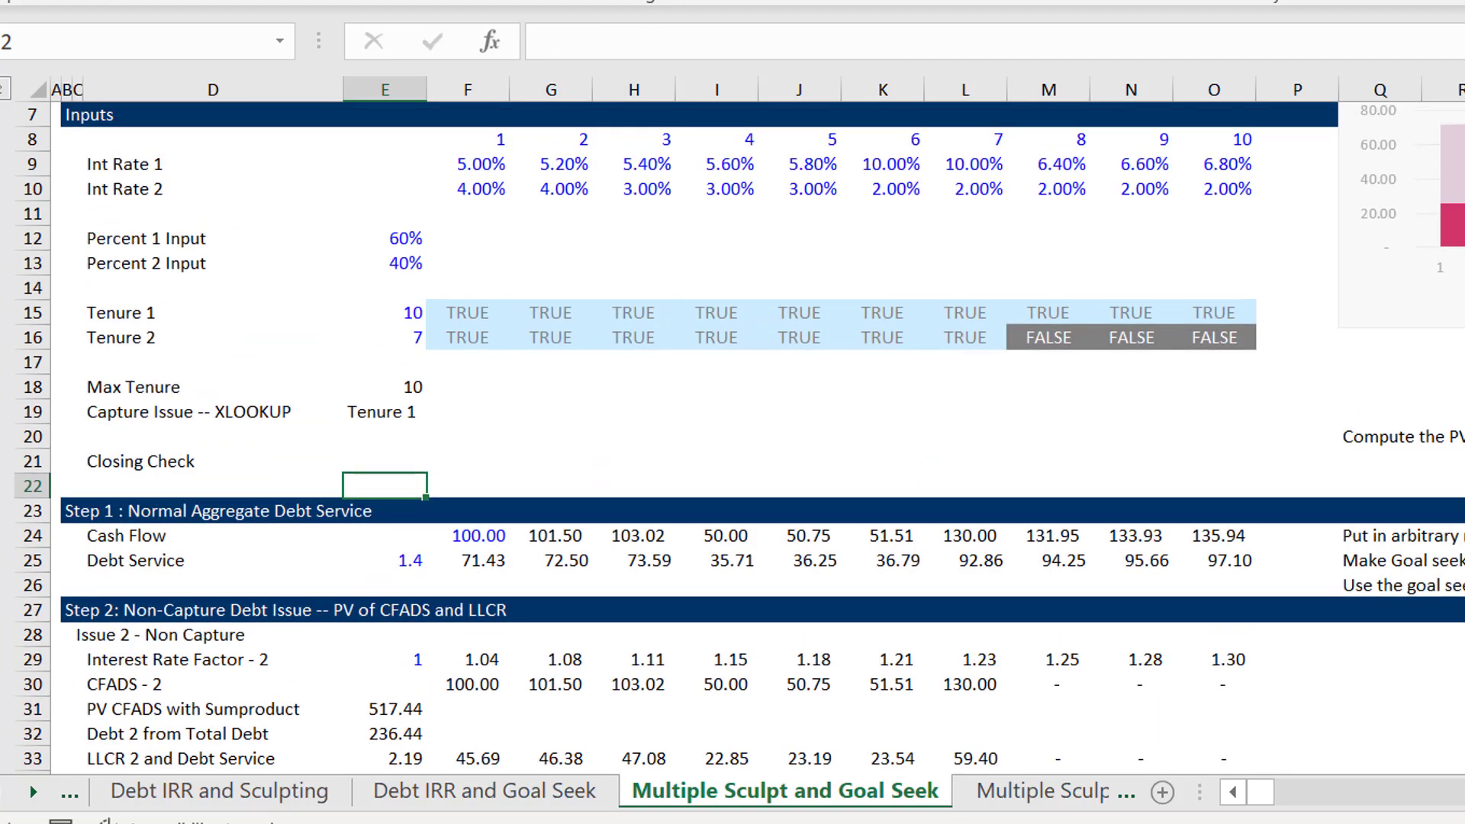
{"action": "key", "text": "Page_Down"}
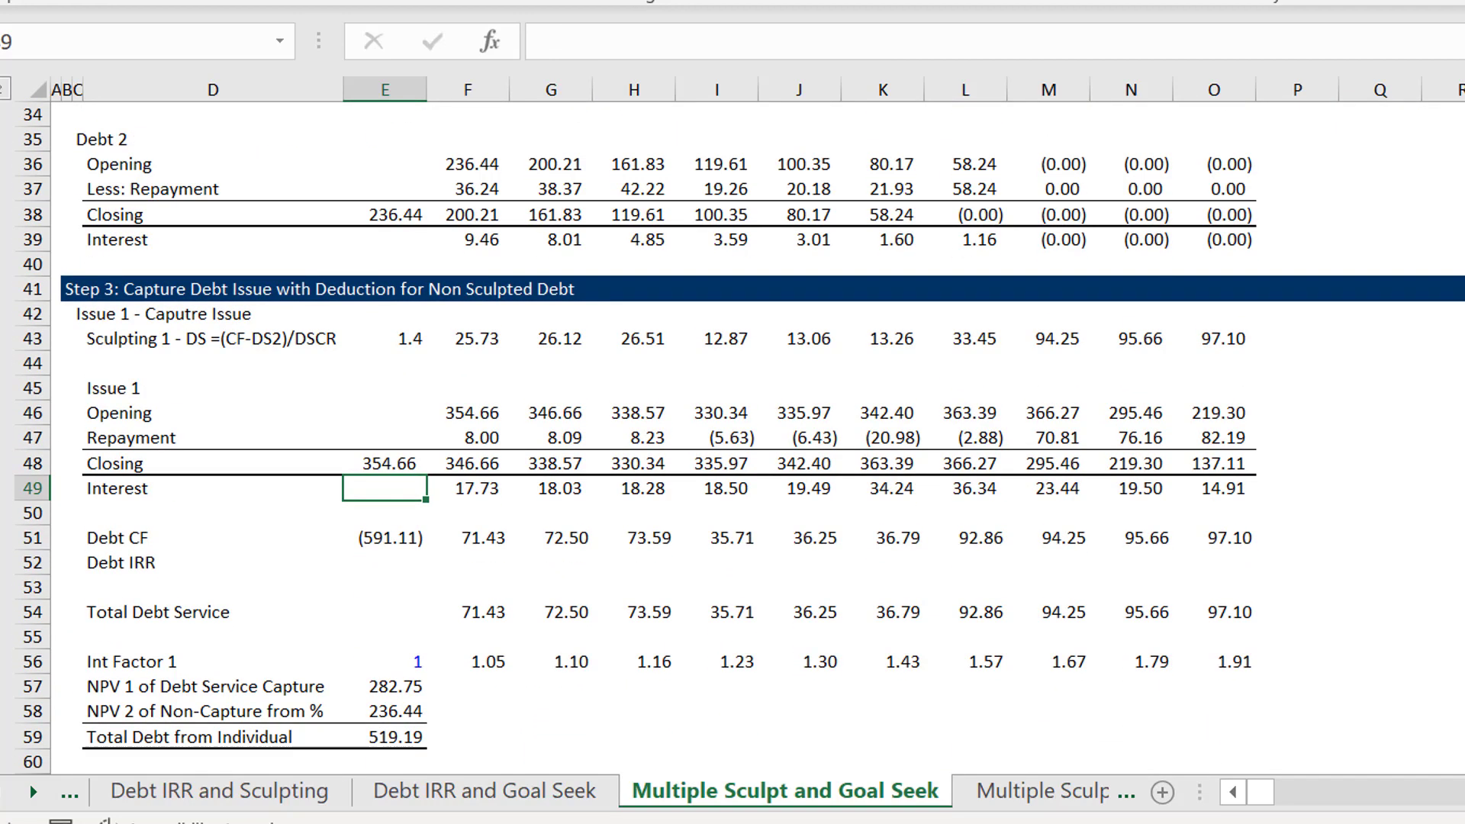
- Compare the Sculpting 1 label in D43 with the debt service formula in F43
{"action": "key", "text": "Up"}
{"action": "key", "text": "Up"}
{"action": "key", "text": "Up"}
{"action": "key", "text": "Up"}
{"action": "key", "text": "Up"}
{"action": "key", "text": "Up"}
{"action": "key", "text": "Up"}
{"action": "key", "text": "Up"}
{"action": "key", "text": "Down"}
{"action": "key", "text": "Down"}
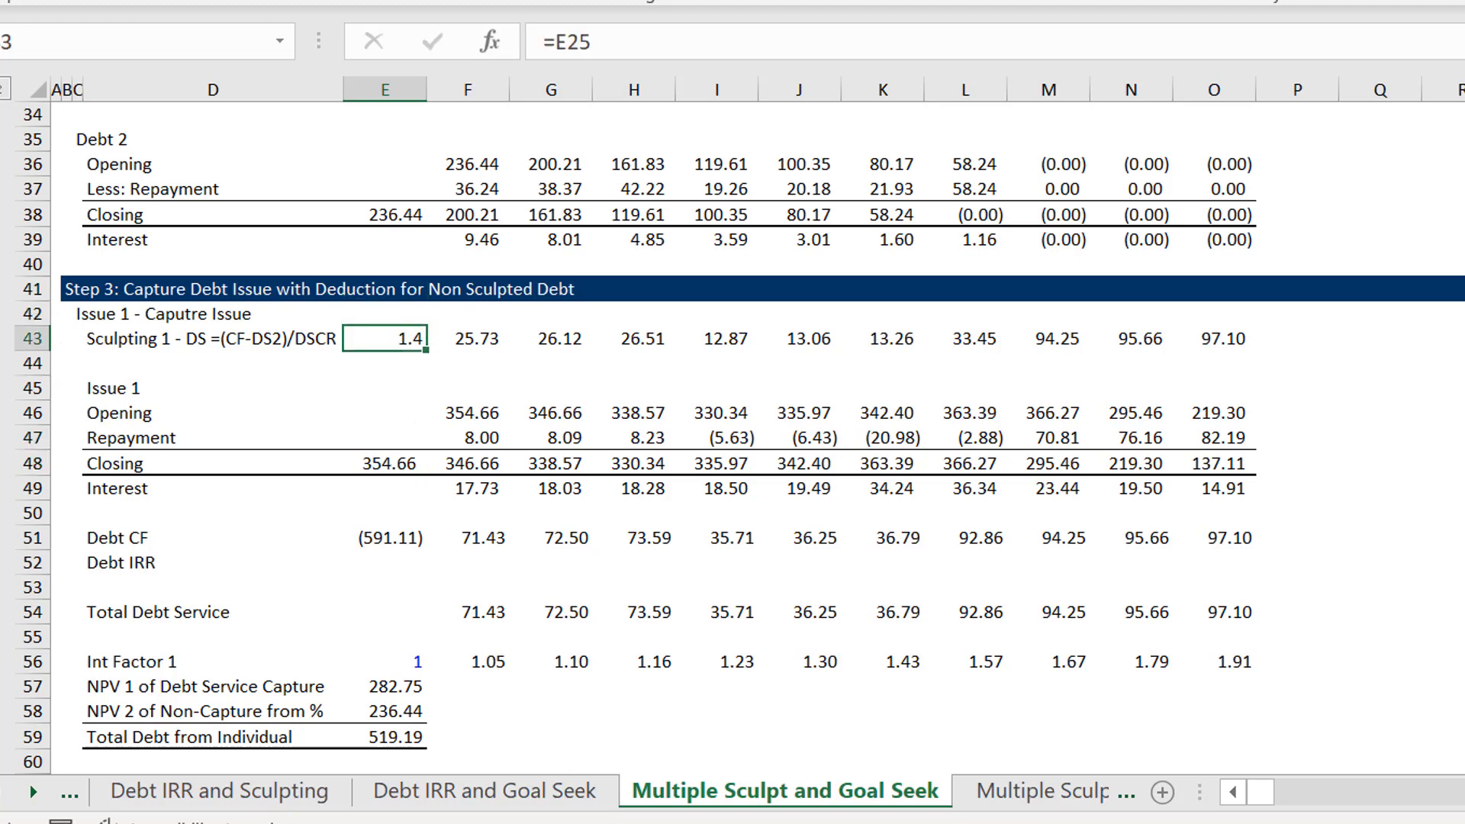
{"action": "key", "text": "Left"}
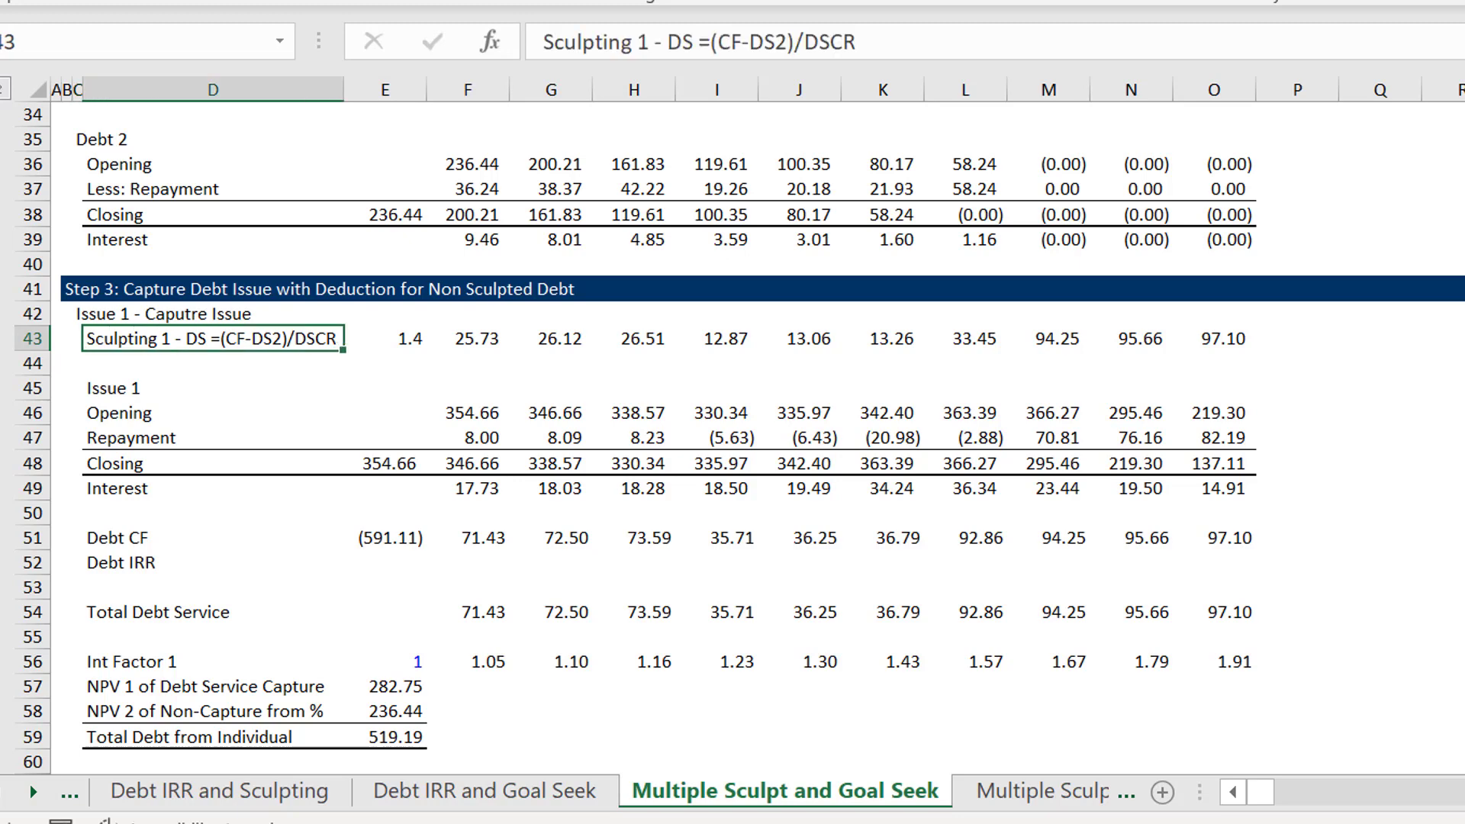
{"action": "key", "text": "Right"}
{"action": "key", "text": "Right"}
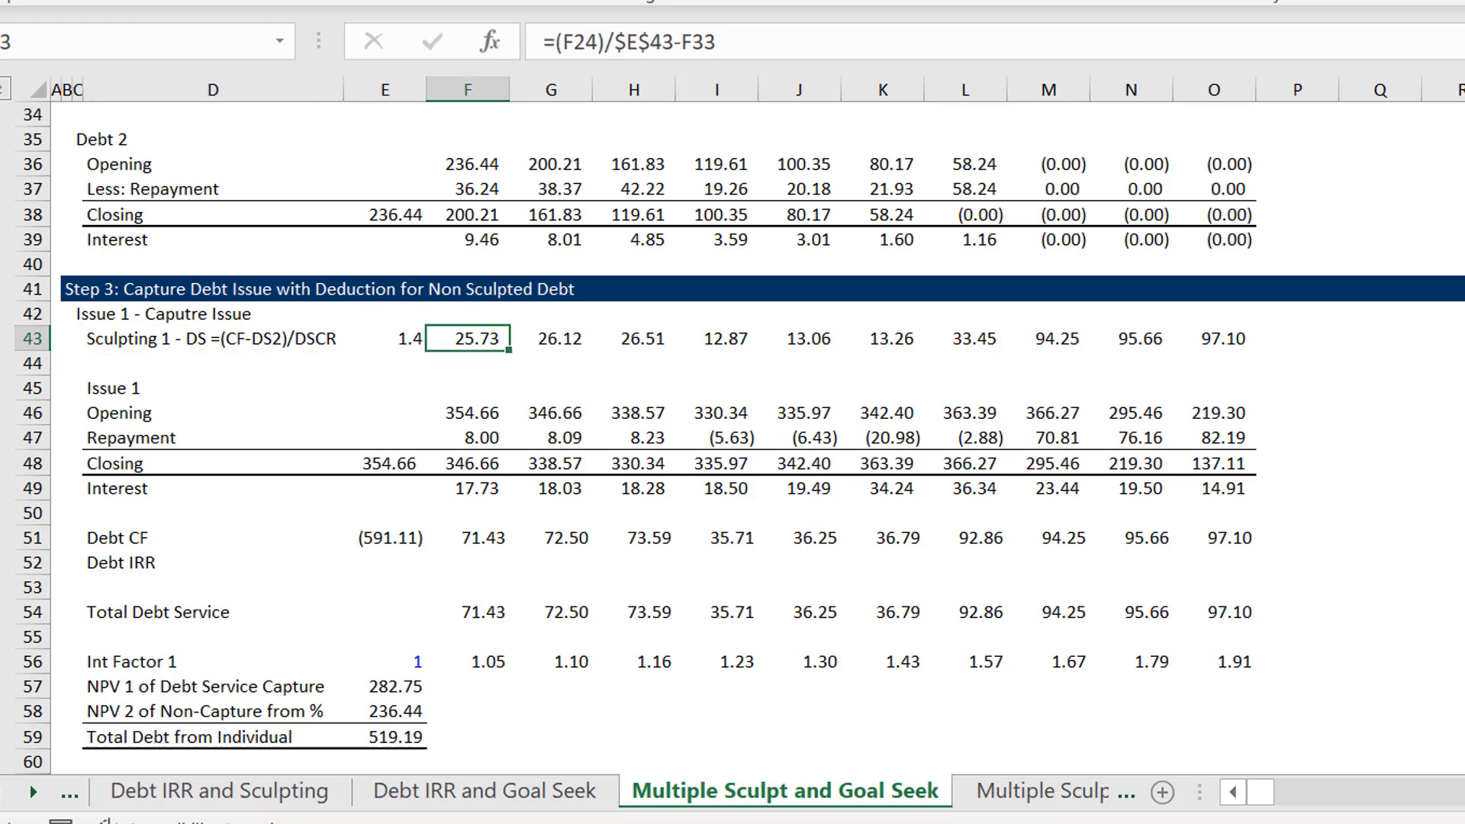
{"action": "key", "text": "F2"}
{"action": "key", "text": "Escape"}
{"action": "key", "text": "Left"}
{"action": "key", "text": "Left"}
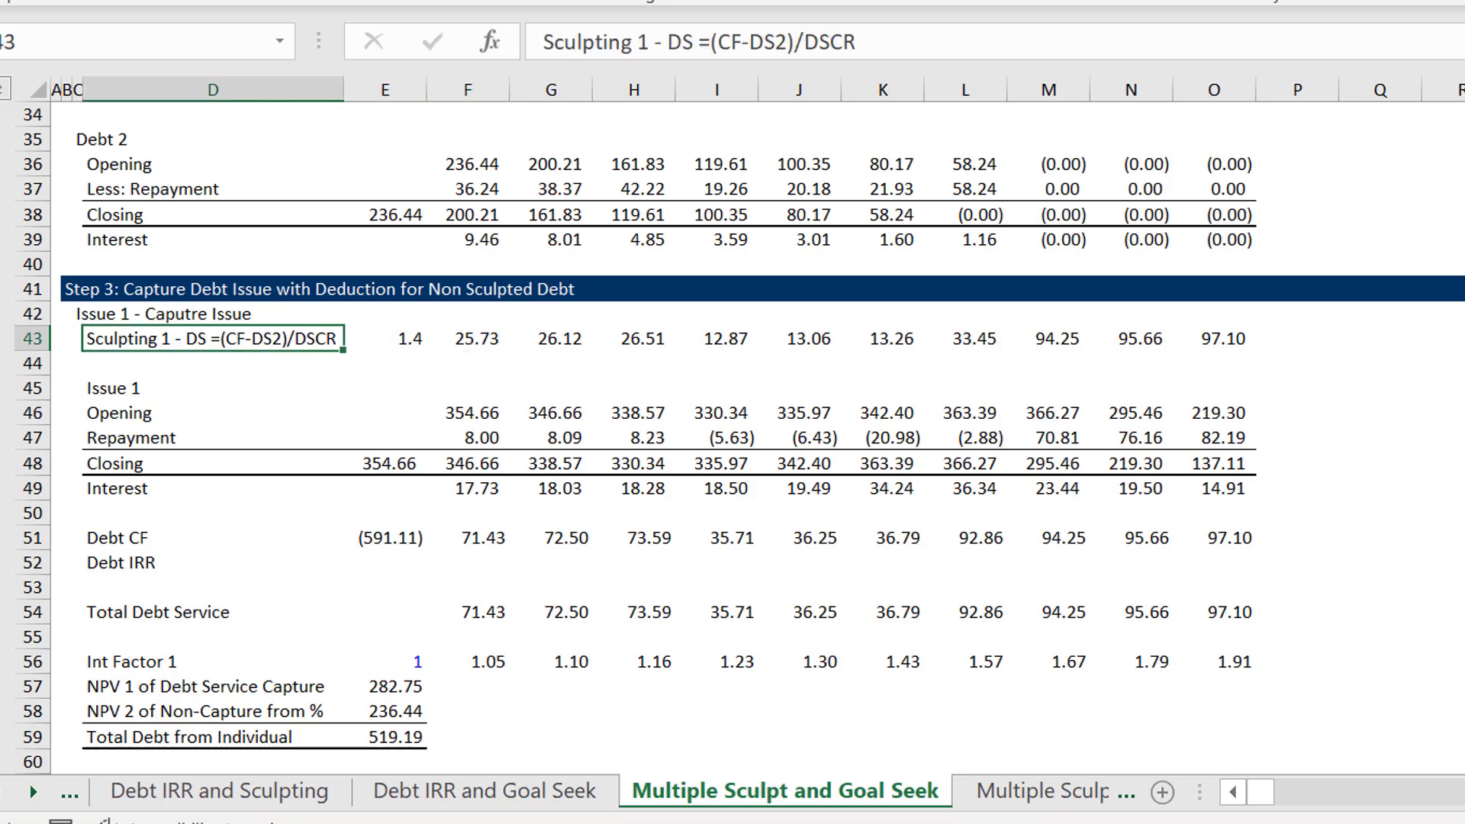
- Reword the label in D43 to "Sculpting 1 - DS =(CF/DSCR - Dso)"
{"action": "key", "text": "F2"}
{"action": "key", "text": "BackSpace"}
{"action": "key", "text": "BackSpace"}
{"action": "key", "text": "BackSpace"}
{"action": "key", "text": "BackSpace"}
{"action": "key", "text": "BackSpace"}
{"action": "key", "text": "BackSpace"}
{"action": "key", "text": "BackSpace"}
{"action": "key", "text": "BackSpace"}
{"action": "key", "text": "BackSpace"}
{"action": "key", "text": "BackSpace"}
{"action": "key", "text": "BackSpace"}
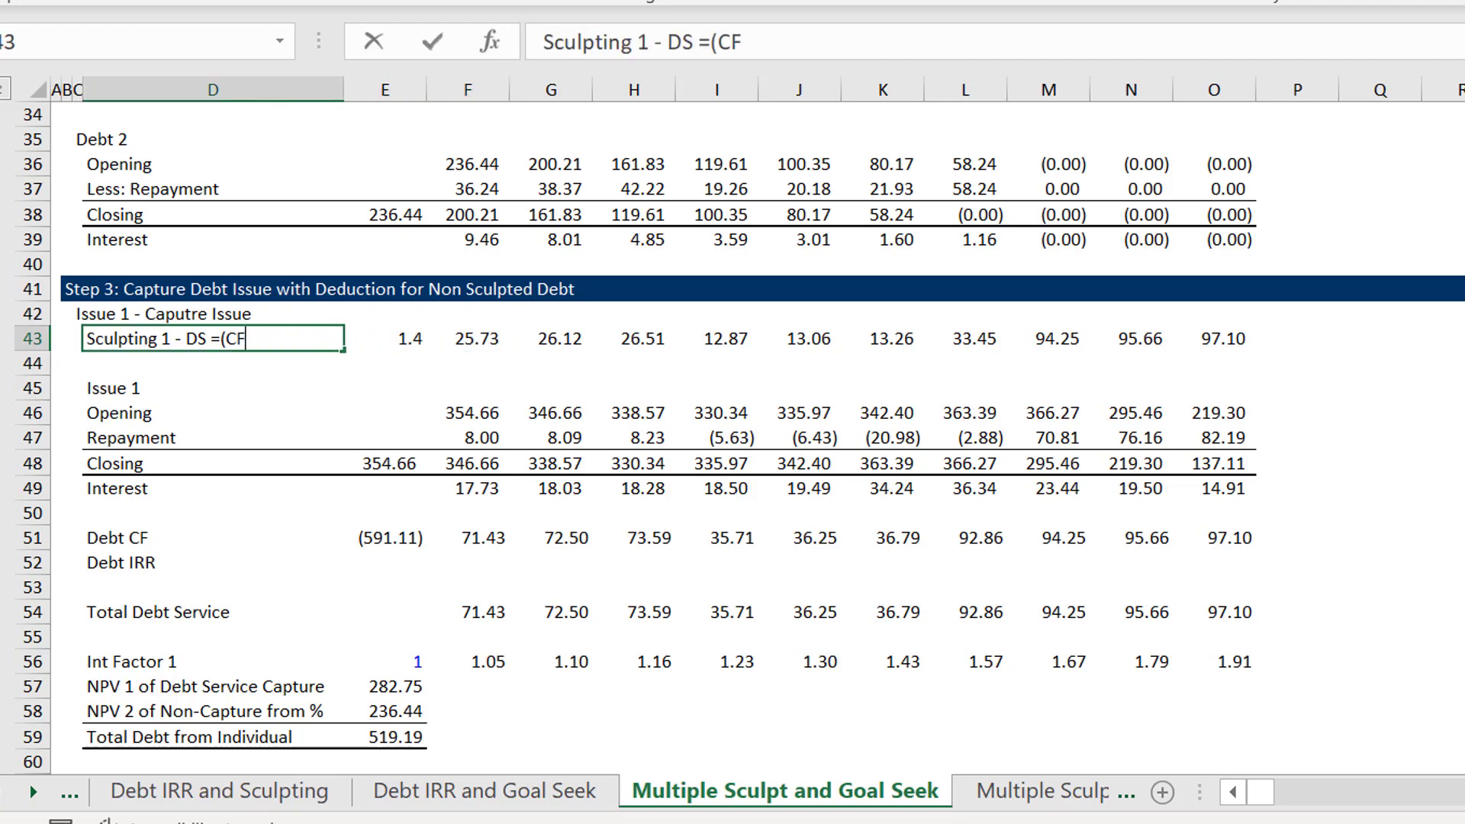
{"action": "type", "text": "F/DSCR"}
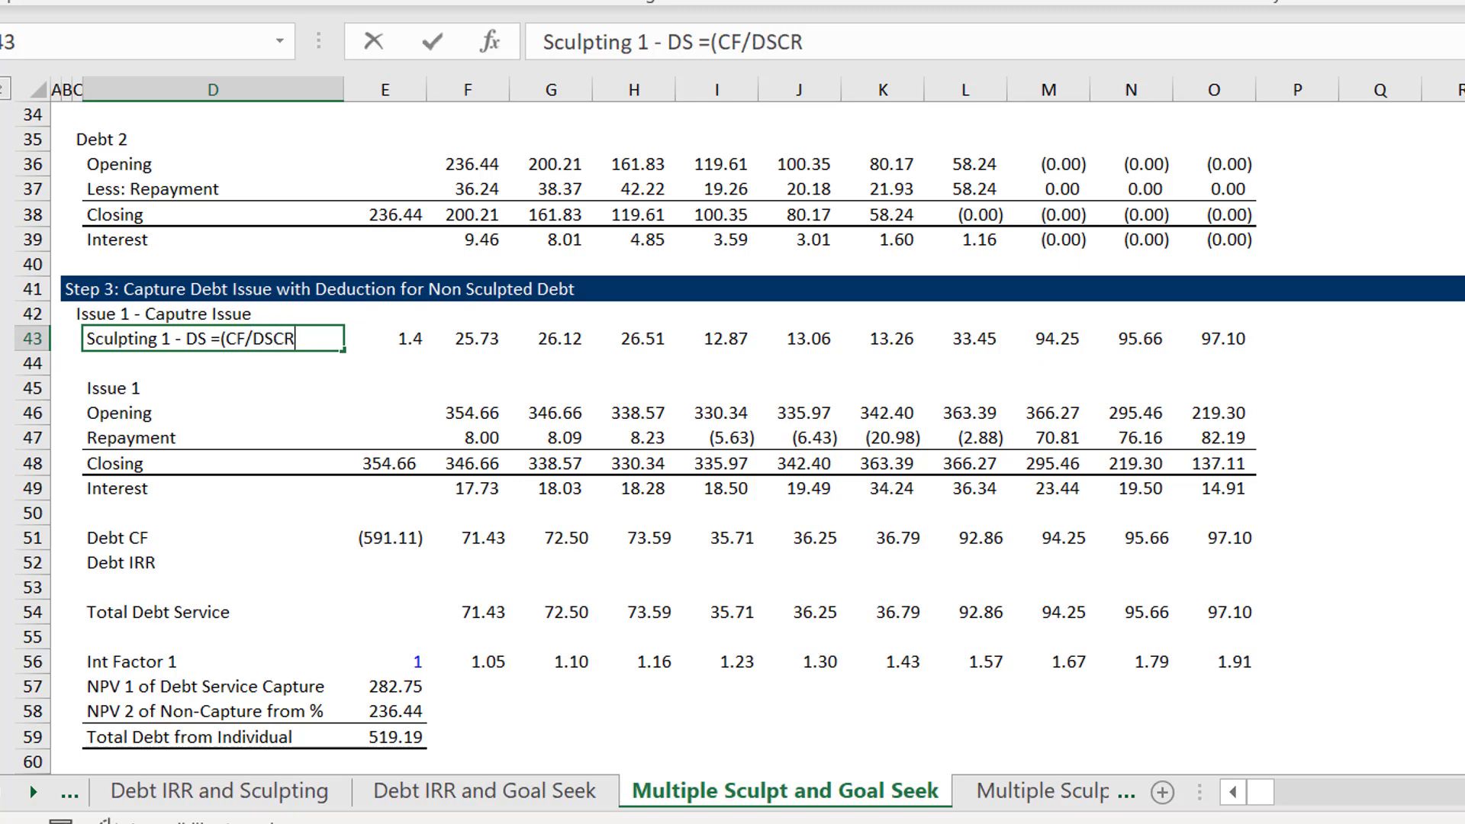
{"action": "type", "text": " - Oth"}
{"action": "key", "text": "BackSpace"}
{"action": "key", "text": "BackSpace"}
{"action": "key", "text": "BackSpace"}
{"action": "type", "text": "DSo"}
{"action": "key", "text": "BackSpace"}
{"action": "key", "text": "BackSpace"}
{"action": "type", "text": "so)"}
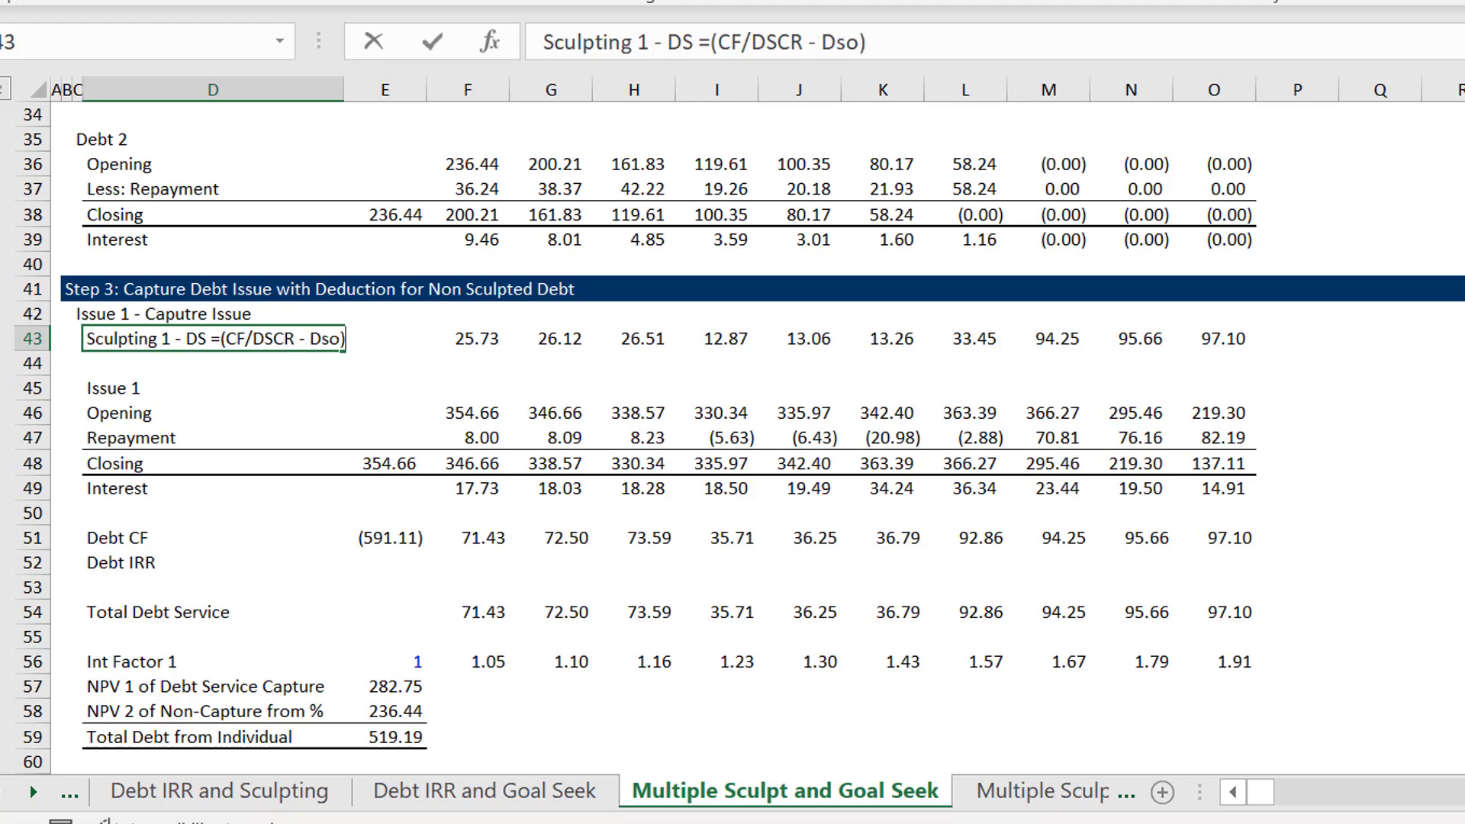
{"action": "key", "text": "Return"}
- Trace the cells referenced by the Sculpting 1 formula in F43, including the Debt 2 service in row 33
{"action": "key", "text": "Up"}
{"action": "key", "text": "Right"}
{"action": "key", "text": "Right"}
{"action": "key", "text": "Up"}
{"action": "key", "text": "Up"}
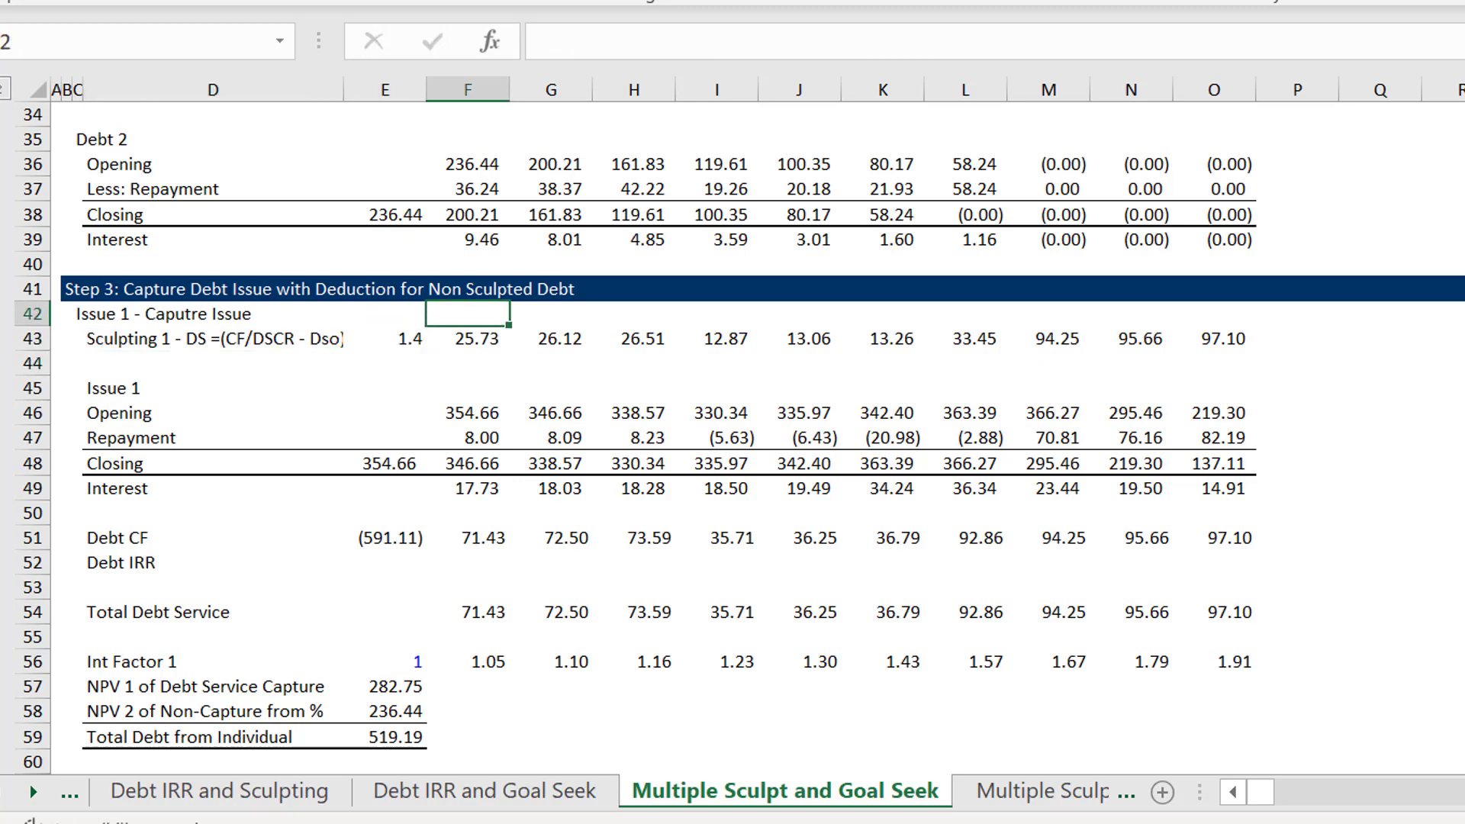
{"action": "key", "text": "Up"}
{"action": "key", "text": "Up"}
{"action": "key", "text": "Up"}
{"action": "key", "text": "Up"}
{"action": "key", "text": "Up"}
{"action": "key", "text": "Up"}
{"action": "key", "text": "Up"}
{"action": "key", "text": "Up"}
{"action": "key", "text": "Up"}
{"action": "key", "text": "Up"}
{"action": "key", "text": "Up"}
{"action": "key", "text": "Up"}
{"action": "key", "text": "Up"}
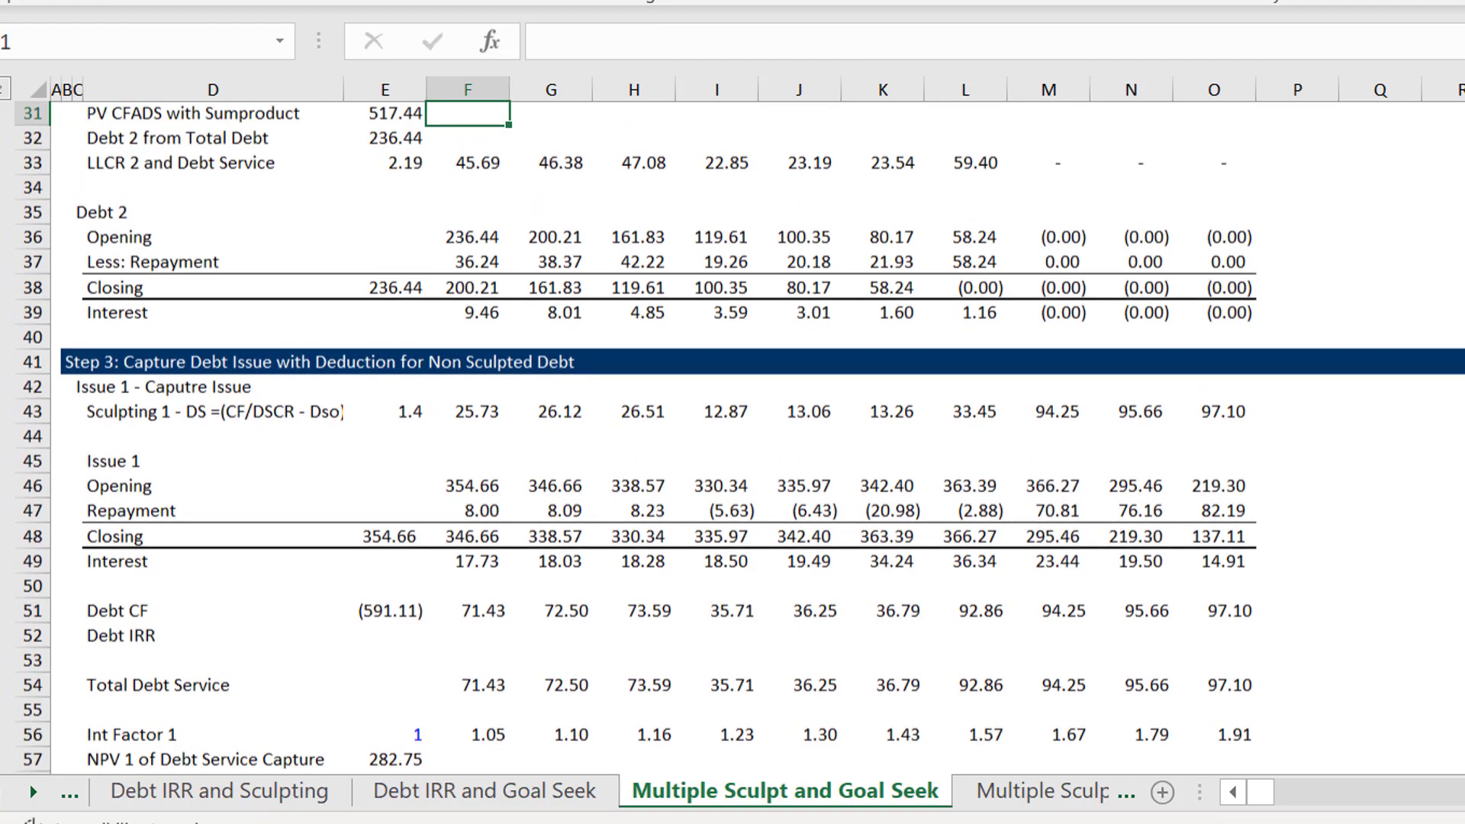
{"action": "key", "text": "Down"}
{"action": "key", "text": "Down"}
{"action": "key", "text": "Down"}
{"action": "key", "text": "Down"}
{"action": "key", "text": "Down"}
{"action": "key", "text": "Down"}
{"action": "key", "text": "Down"}
{"action": "key", "text": "Down"}
{"action": "key", "text": "Down"}
{"action": "key", "text": "Down"}
{"action": "key", "text": "Down"}
{"action": "key", "text": "Down"}
{"action": "key", "text": "Down"}
{"action": "key", "text": "Down"}
{"action": "key", "text": "Down"}
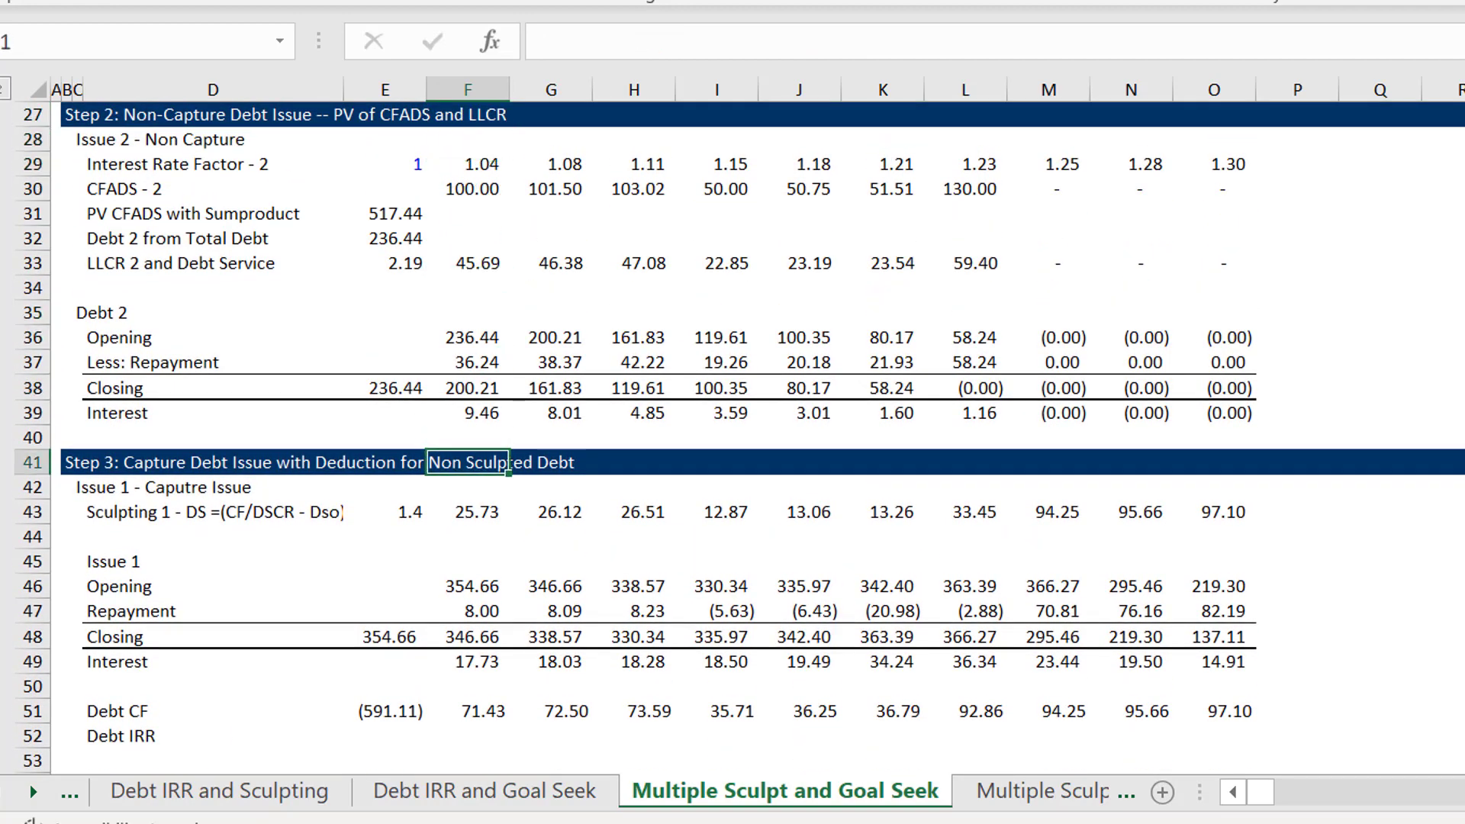
{"action": "key", "text": "F2"}
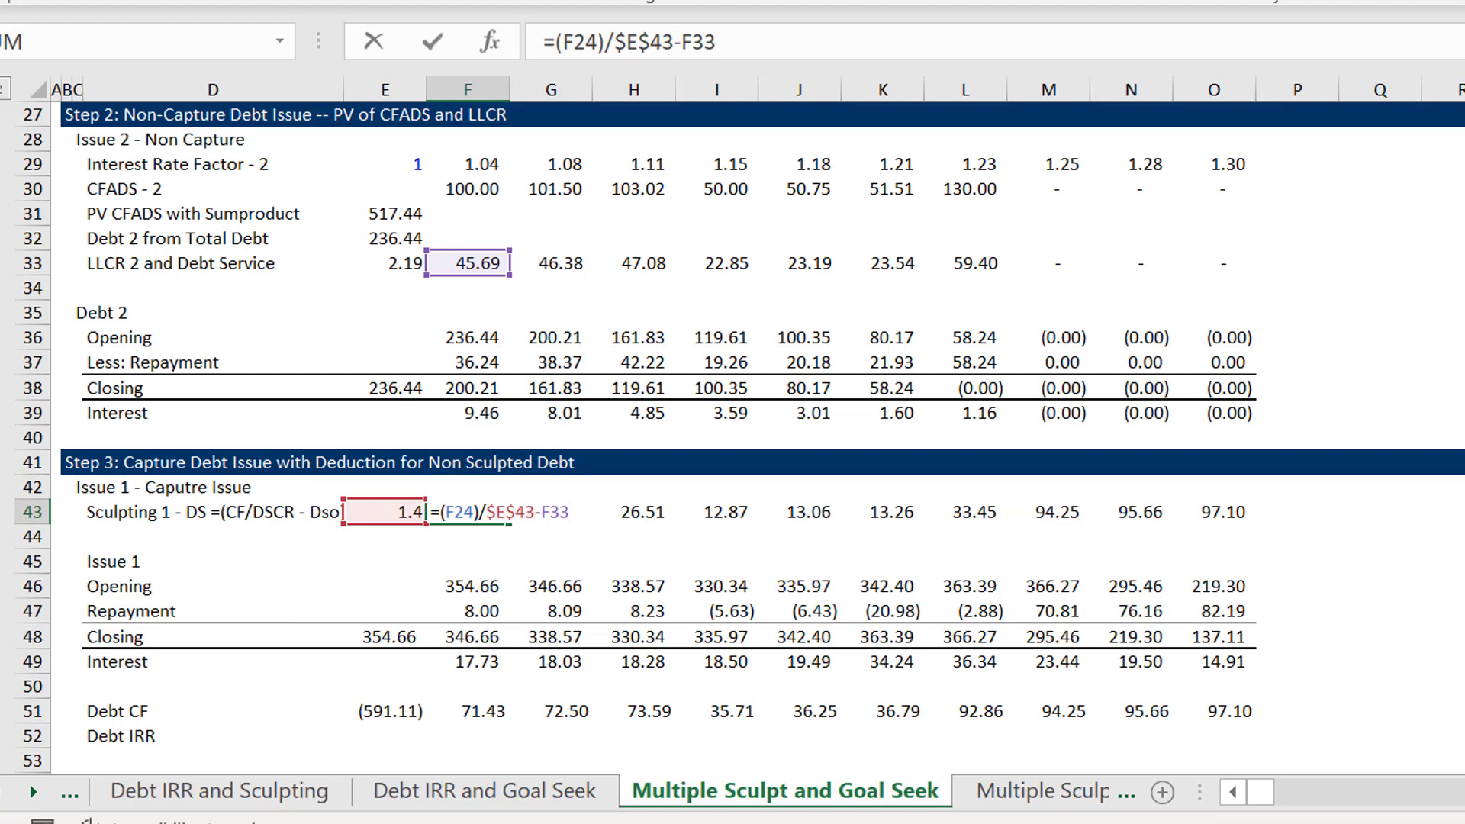
{"action": "key", "text": "Escape"}
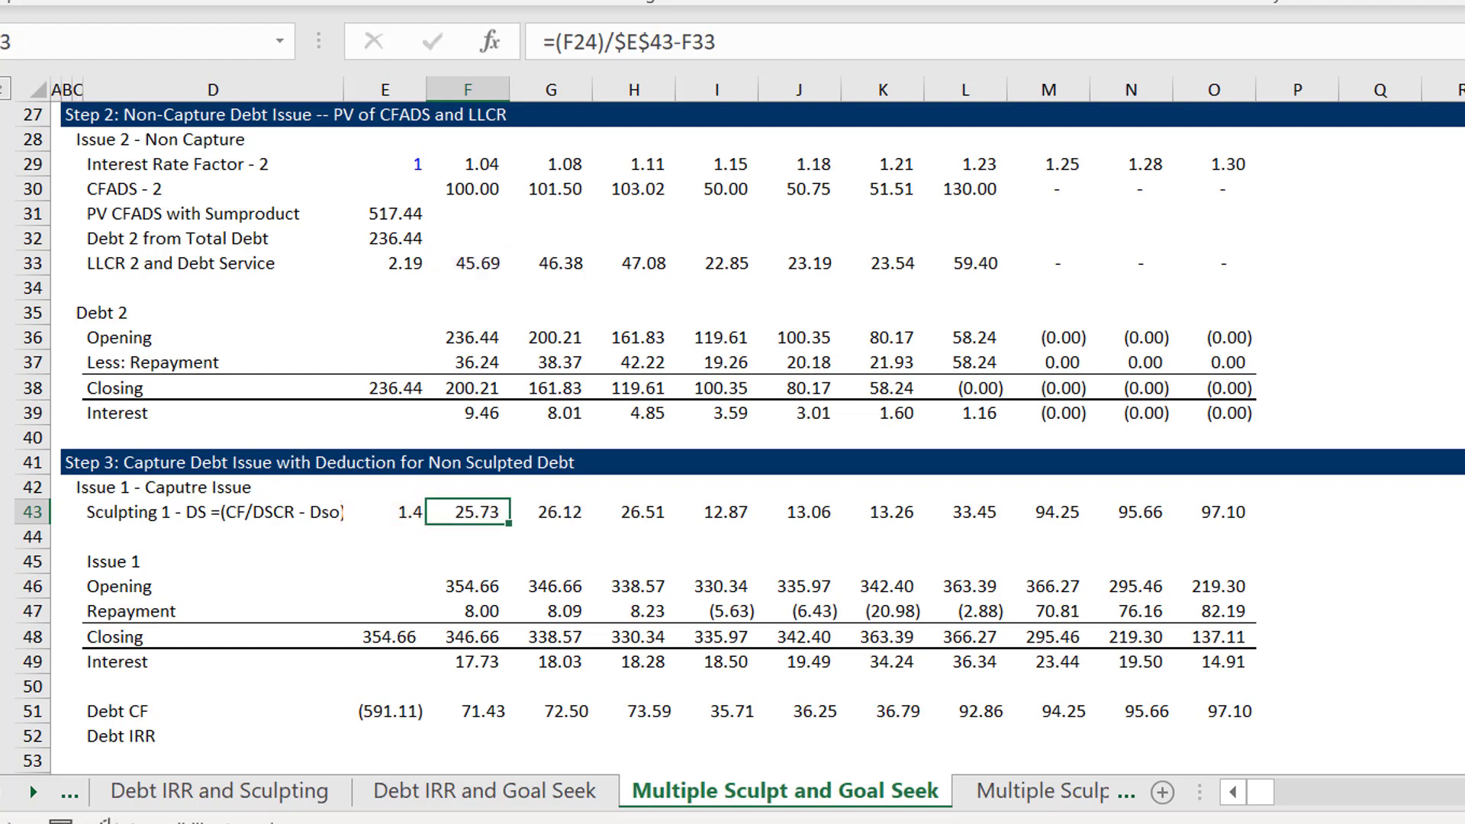
- Check the Issue 1 opening balance formula in F46 and return to the Sculpting 1 formula in F43
{"action": "key", "text": "Down"}
{"action": "key", "text": "Down"}
{"action": "key", "text": "Down"}
{"action": "key", "text": "Down"}
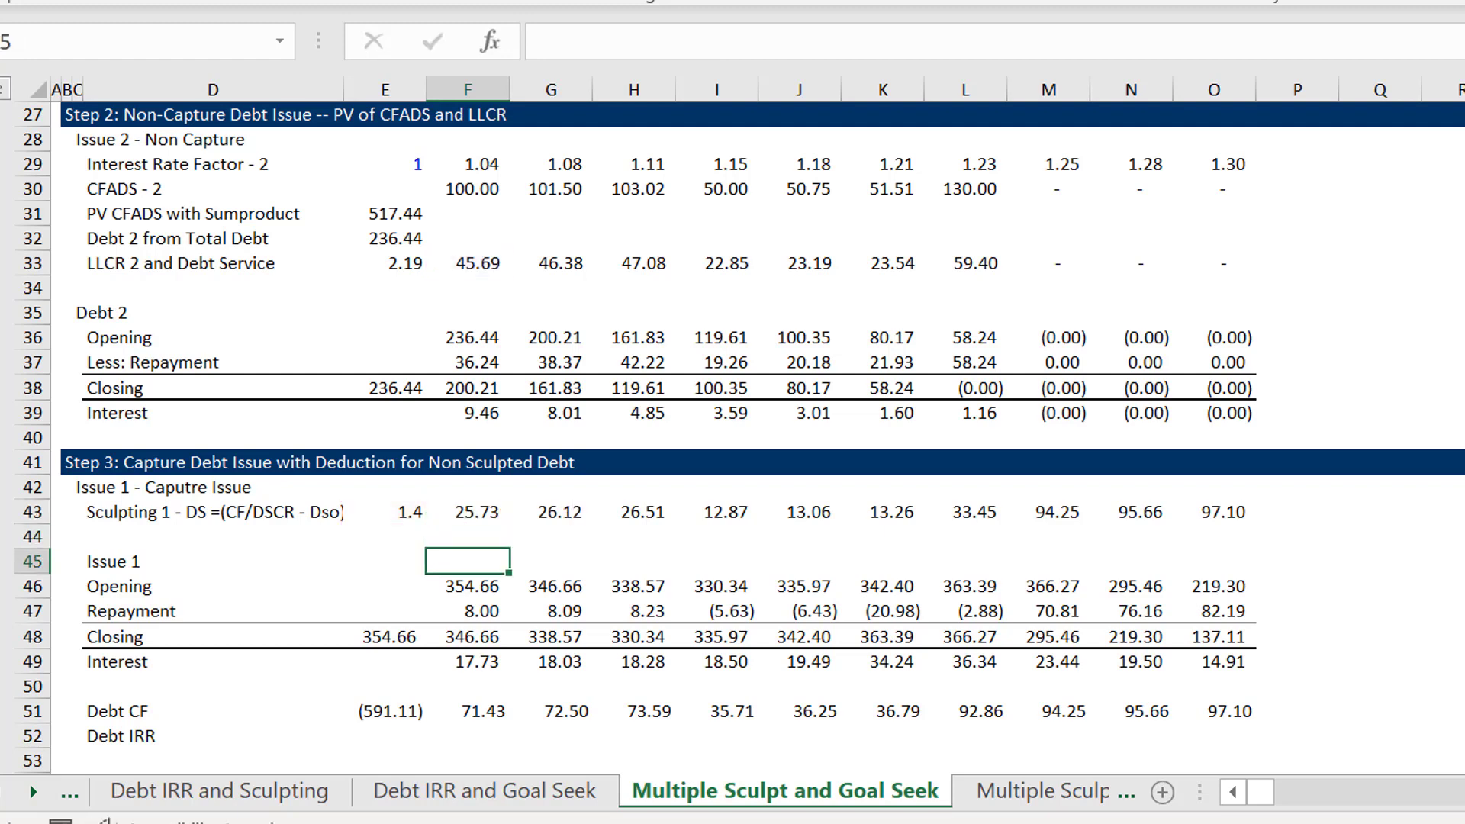
{"action": "key", "text": "Up"}
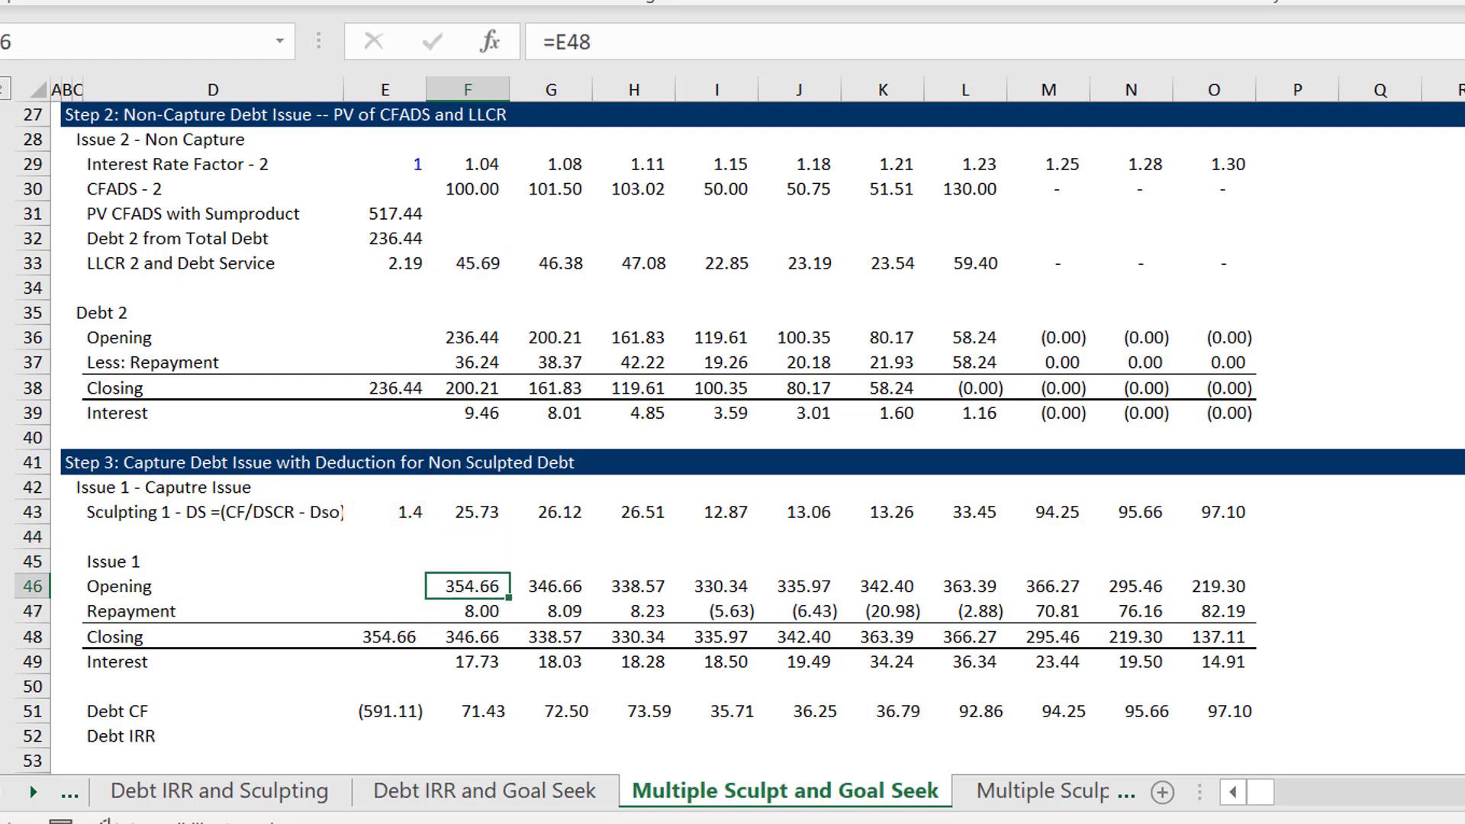
{"action": "key", "text": "Down"}
{"action": "key", "text": "Down"}
{"action": "key", "text": "Up"}
{"action": "key", "text": "Up"}
{"action": "key", "text": "Up"}
{"action": "key", "text": "Up"}
{"action": "key", "text": "Up"}
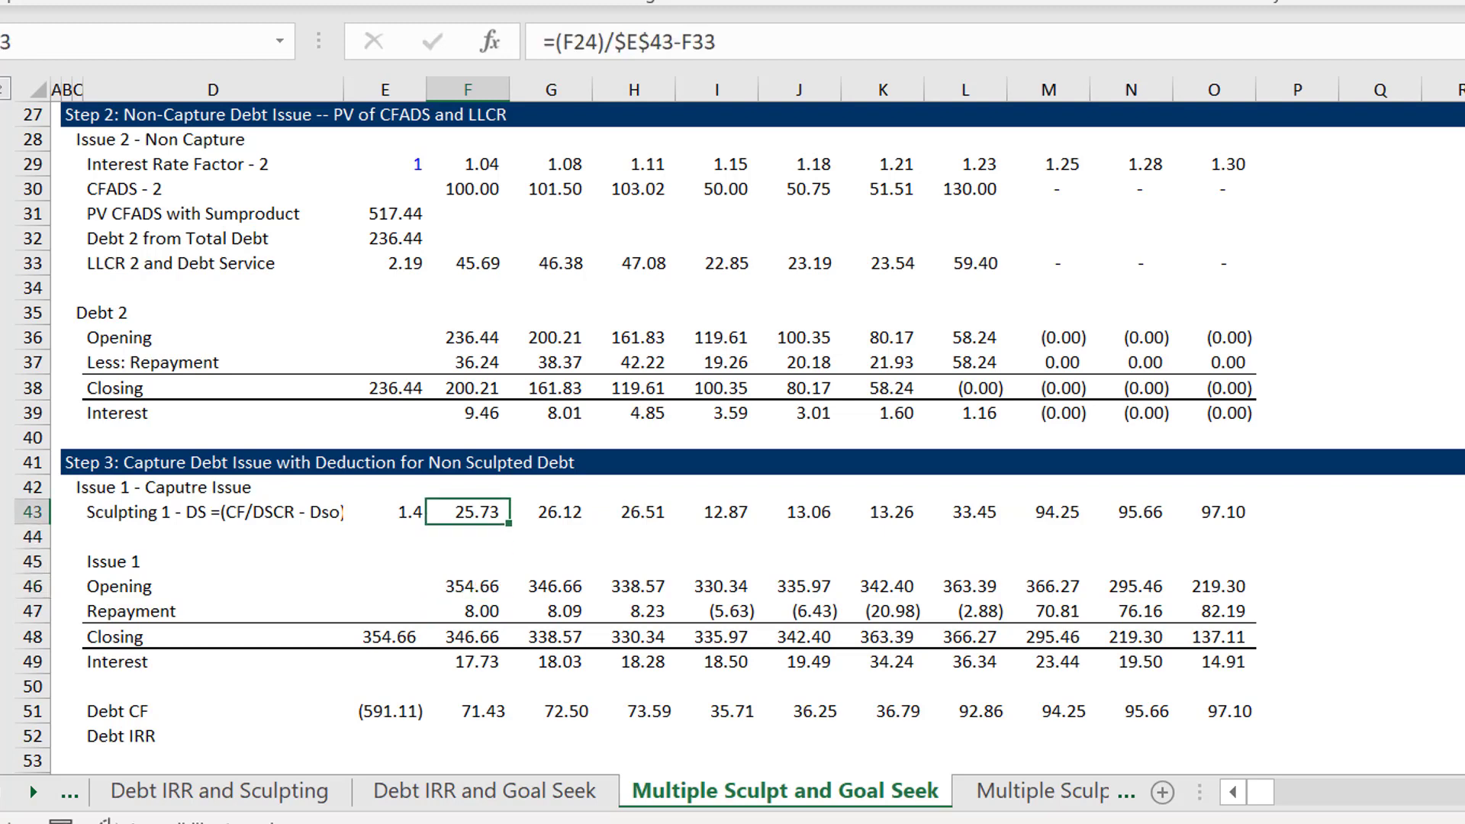
{"action": "key", "text": "F2"}
{"action": "key", "text": "Escape"}
- Examine the Issue 1 repayment formulas across row 47 and the final closing balance in O48
{"action": "left_click", "coordinate": [468, 686]}
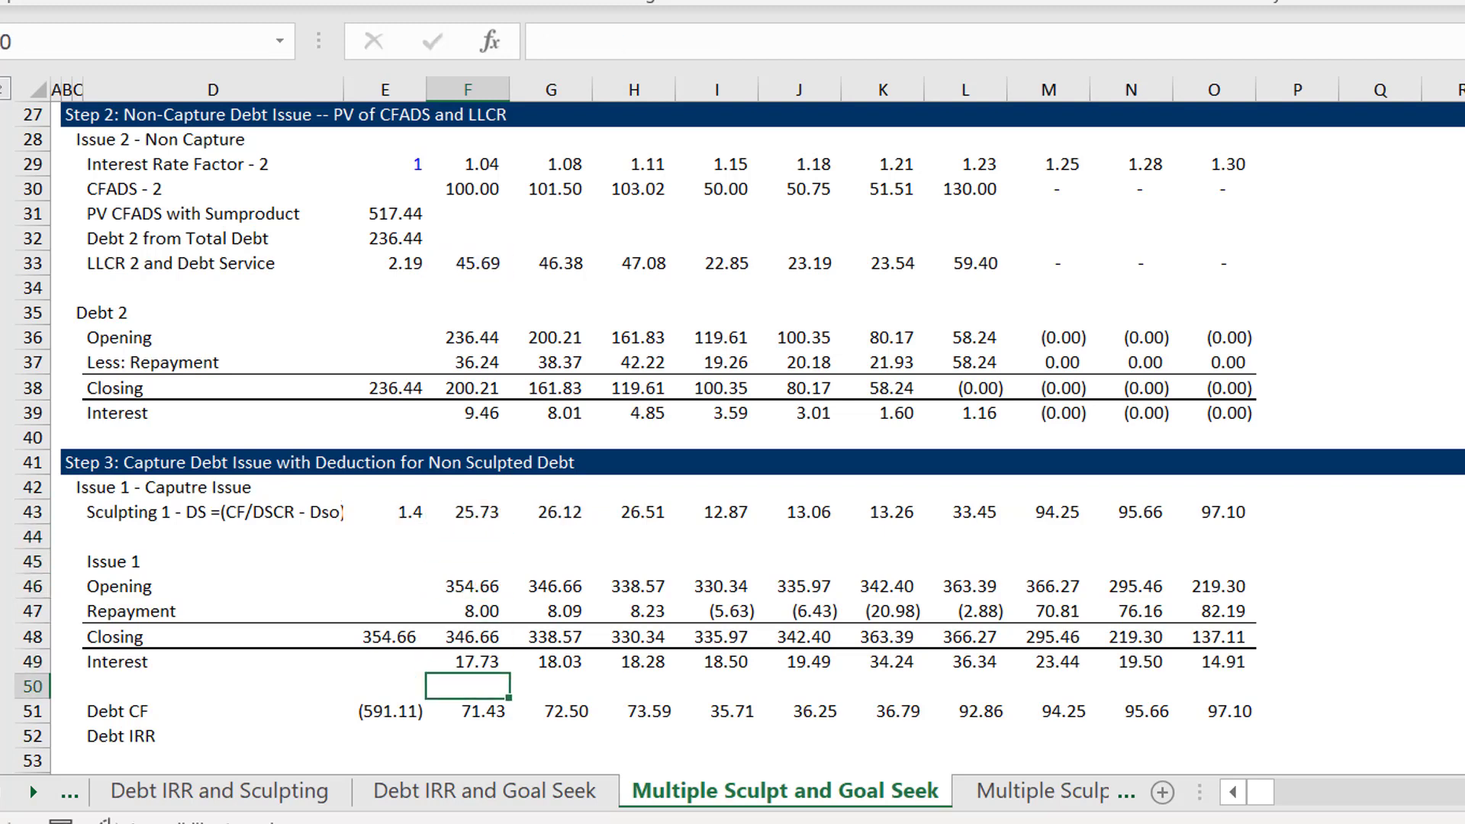
{"action": "key", "text": "Down"}
{"action": "key", "text": "Down"}
{"action": "key", "text": "Down"}
{"action": "key", "text": "Up"}
{"action": "key", "text": "Up"}
{"action": "key", "text": "Up"}
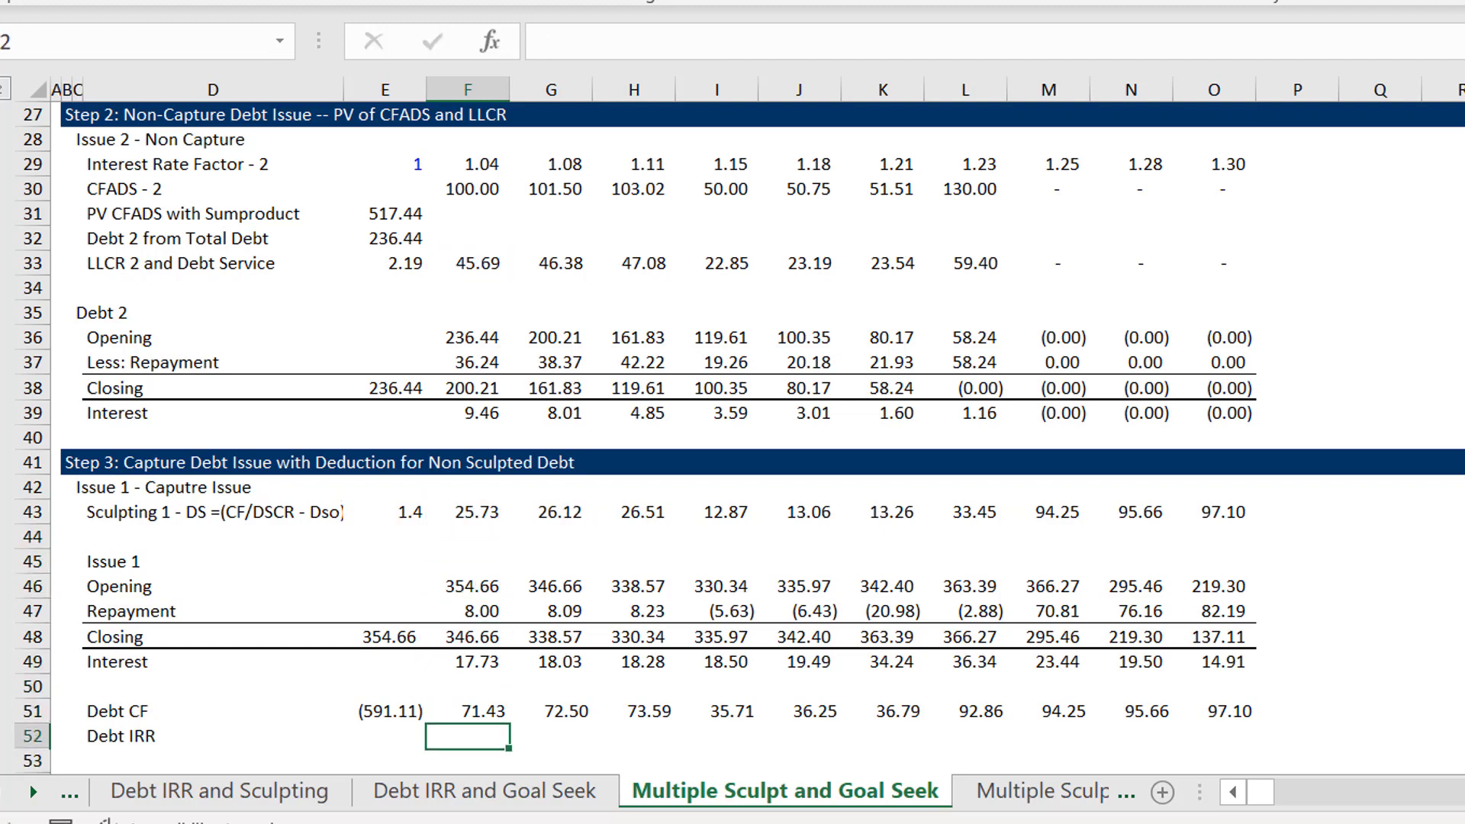
{"action": "key", "text": "Up"}
{"action": "key", "text": "Up"}
{"action": "key", "text": "Up"}
{"action": "key", "text": "Right"}
{"action": "key", "text": "Right"}
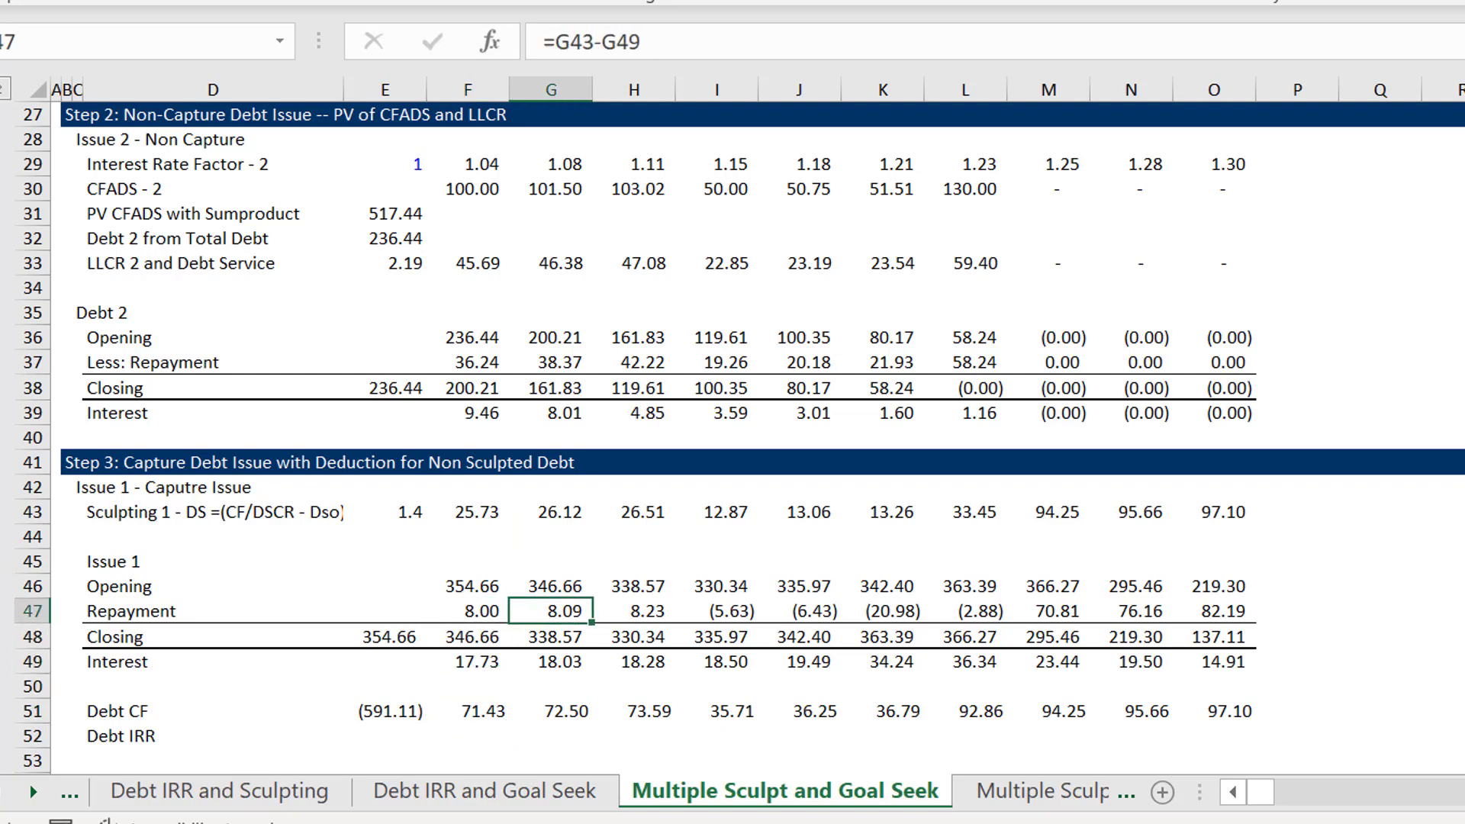
{"action": "key", "text": "Right"}
{"action": "key", "text": "Right"}
{"action": "key", "text": "Right"}
{"action": "key", "text": "Right"}
{"action": "key", "text": "Right"}
{"action": "key", "text": "Right"}
{"action": "key", "text": "Right"}
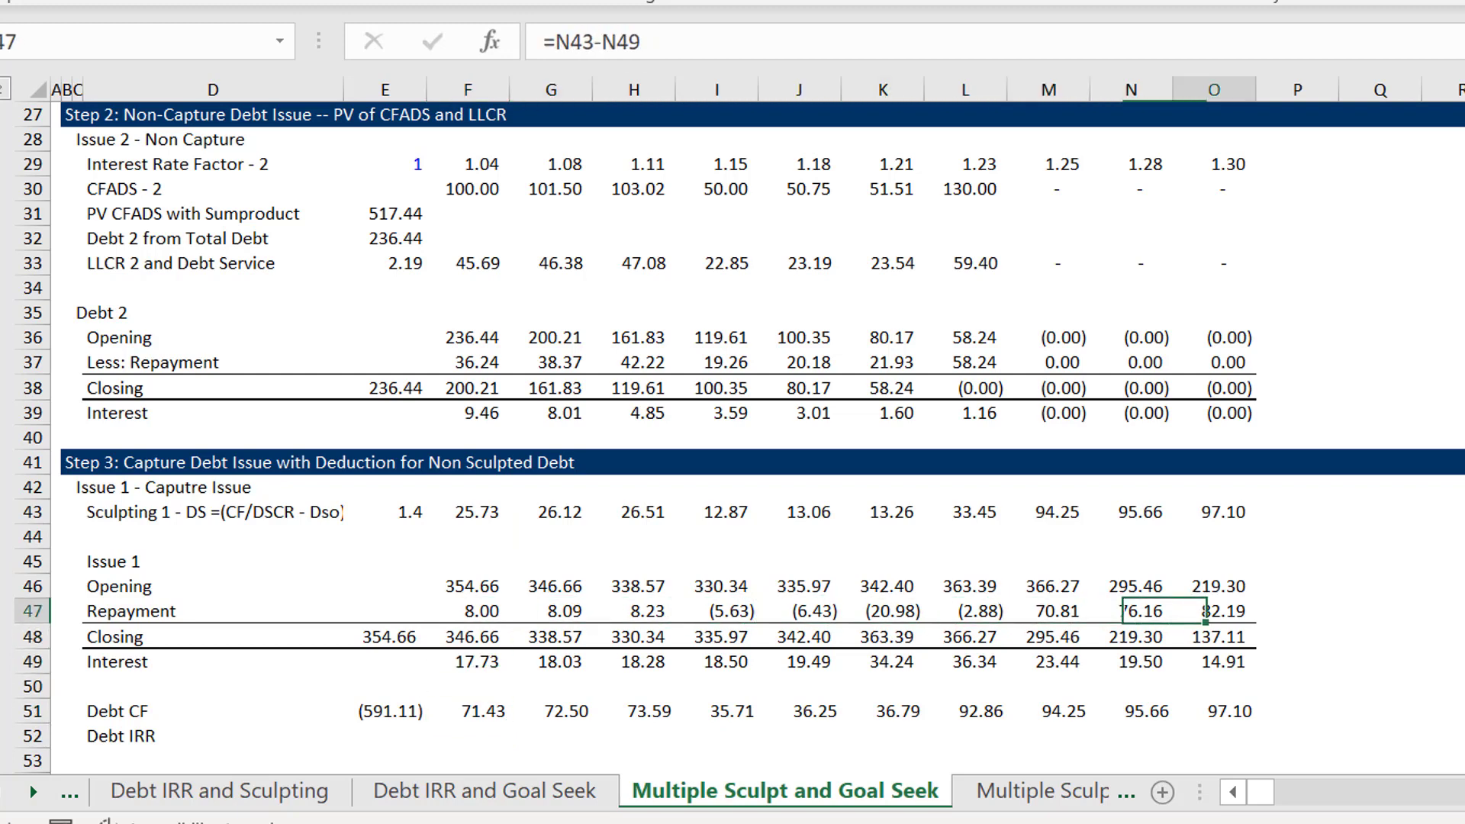
{"action": "key", "text": "Down"}
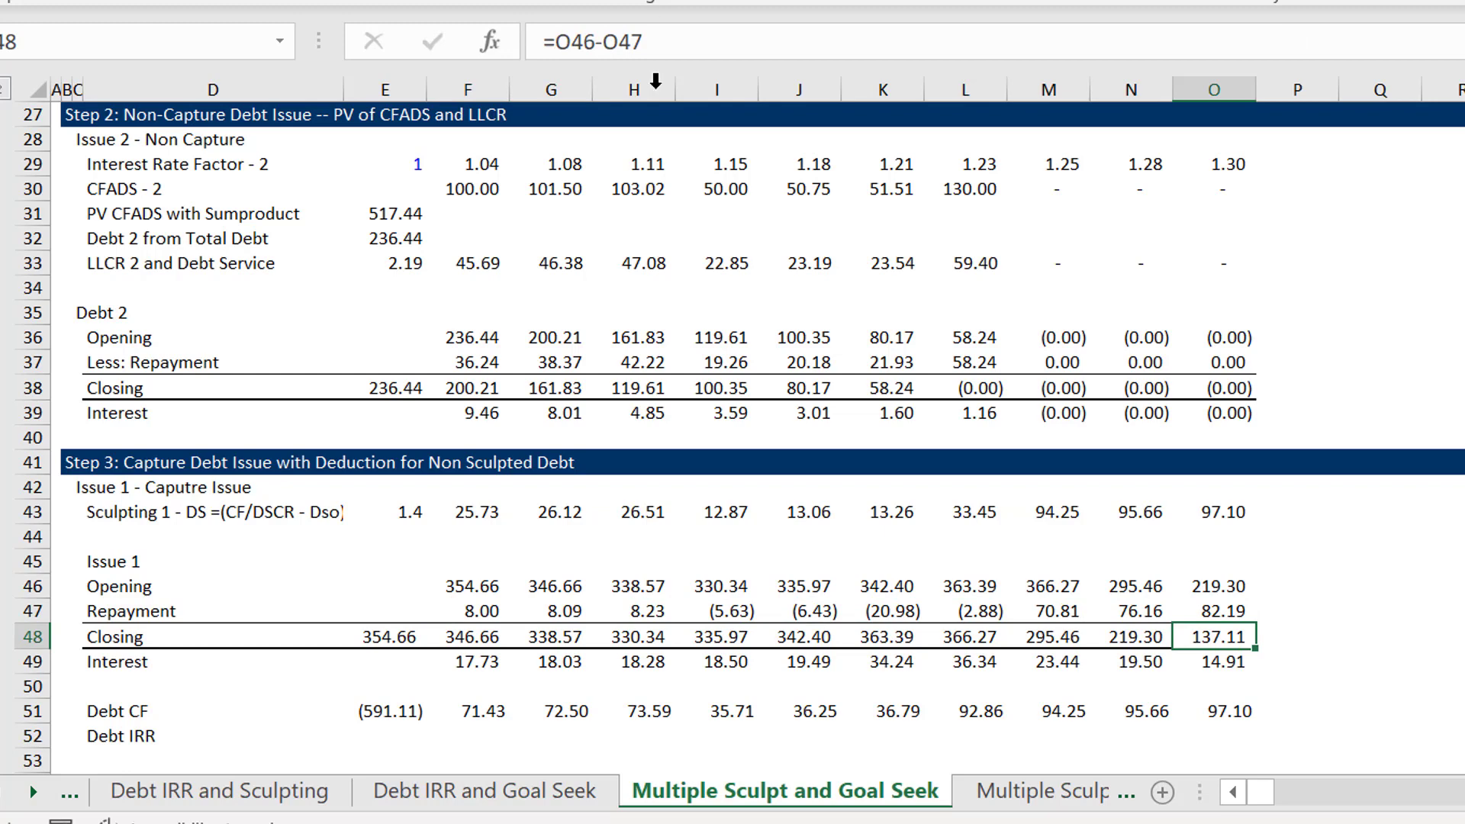
{"action": "key", "text": "Down"}
{"action": "key", "text": "Down"}
{"action": "key", "text": "Down"}
{"action": "key", "text": "Down"}
{"action": "key", "text": "Down"}
{"action": "key", "text": "Down"}
{"action": "key", "text": "Down"}
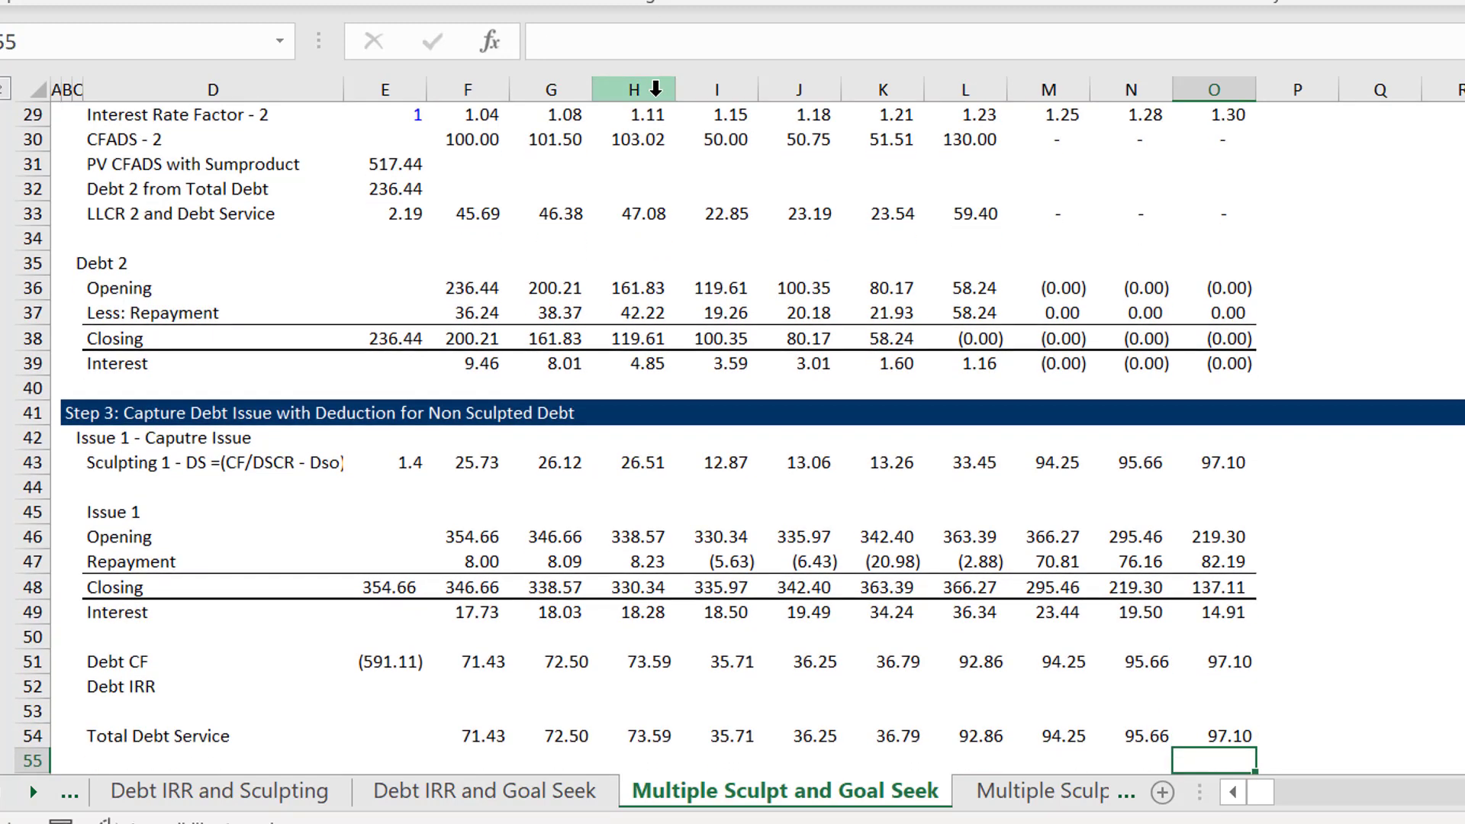
- Insert two blank rows at row 40, between the Debt 2 schedule and the Step 3 heading
{"action": "key", "text": "Up"}
{"action": "key", "text": "Up"}
{"action": "key", "text": "Up"}
{"action": "key", "text": "Left"}
{"action": "key", "text": "Left"}
{"action": "key", "text": "Up"}
{"action": "key", "text": "Up"}
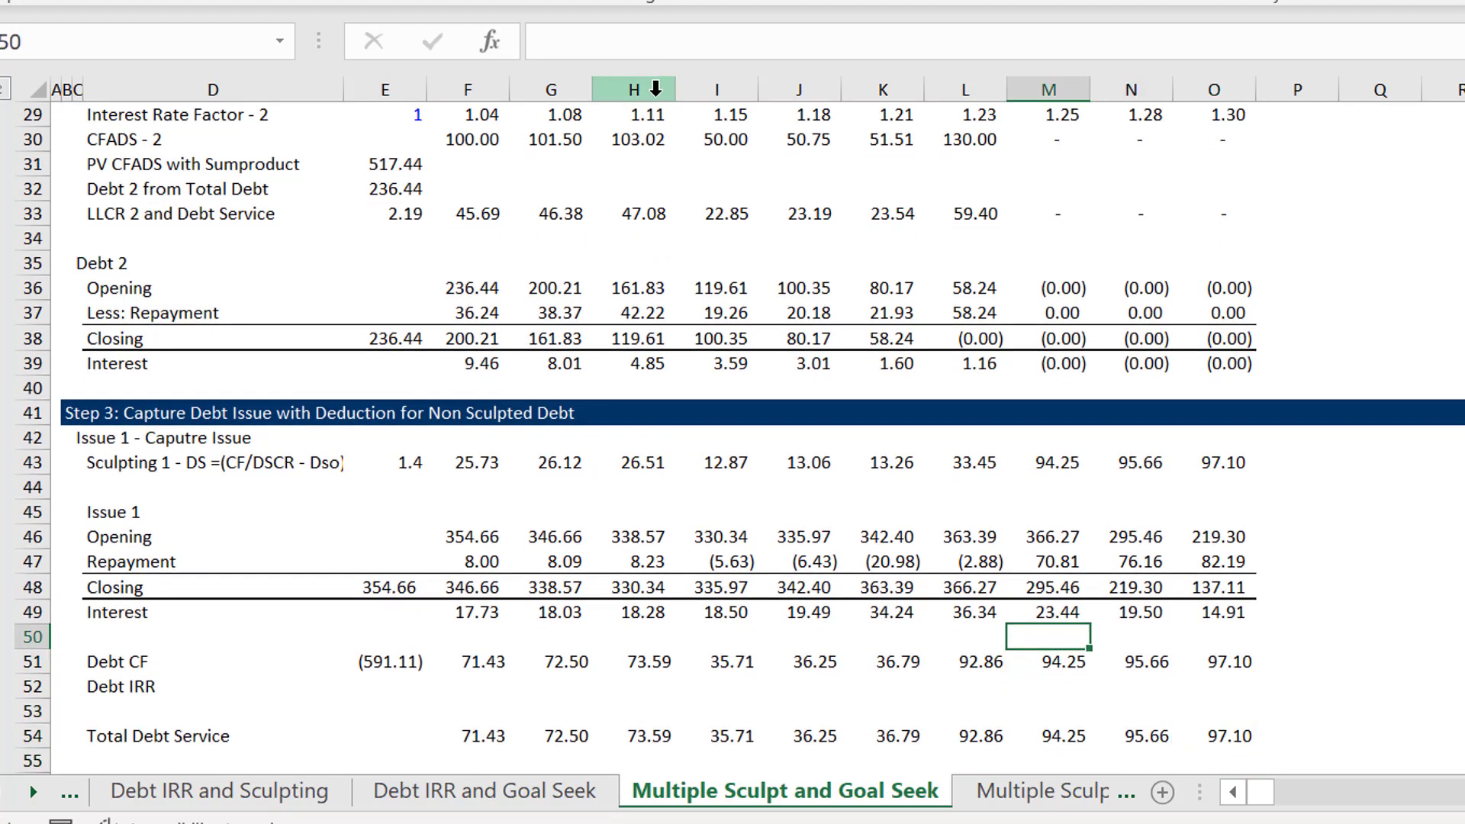
{"action": "key", "text": "Up"}
{"action": "key", "text": "Up"}
{"action": "key", "text": "Up"}
{"action": "key", "text": "Up"}
{"action": "key", "text": "Up"}
{"action": "key", "text": "Up"}
{"action": "key", "text": "Up"}
{"action": "key", "text": "Up"}
{"action": "key", "text": "Up"}
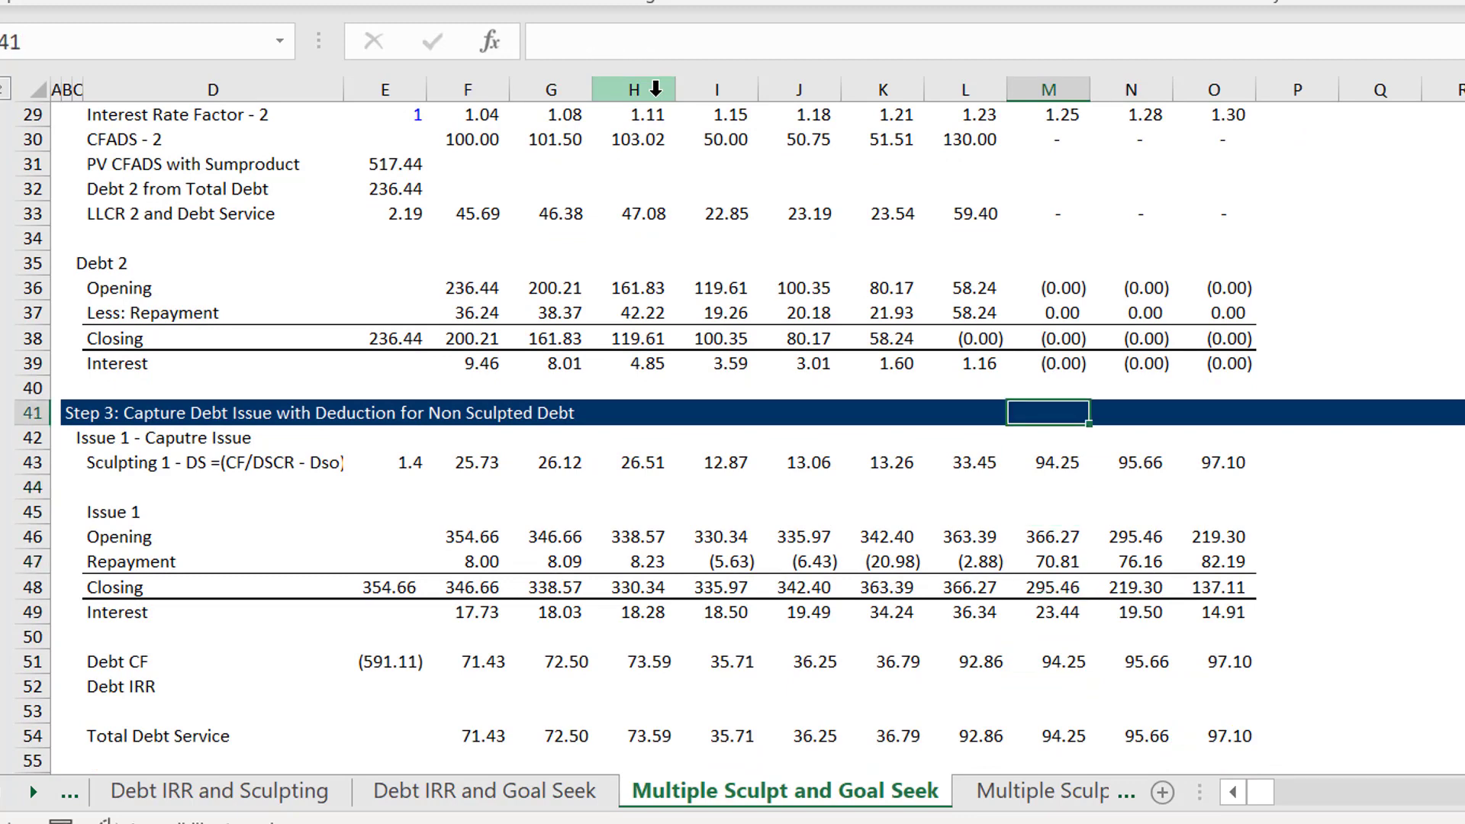
{"action": "key", "text": "Up"}
{"action": "key", "text": "shift+space"}
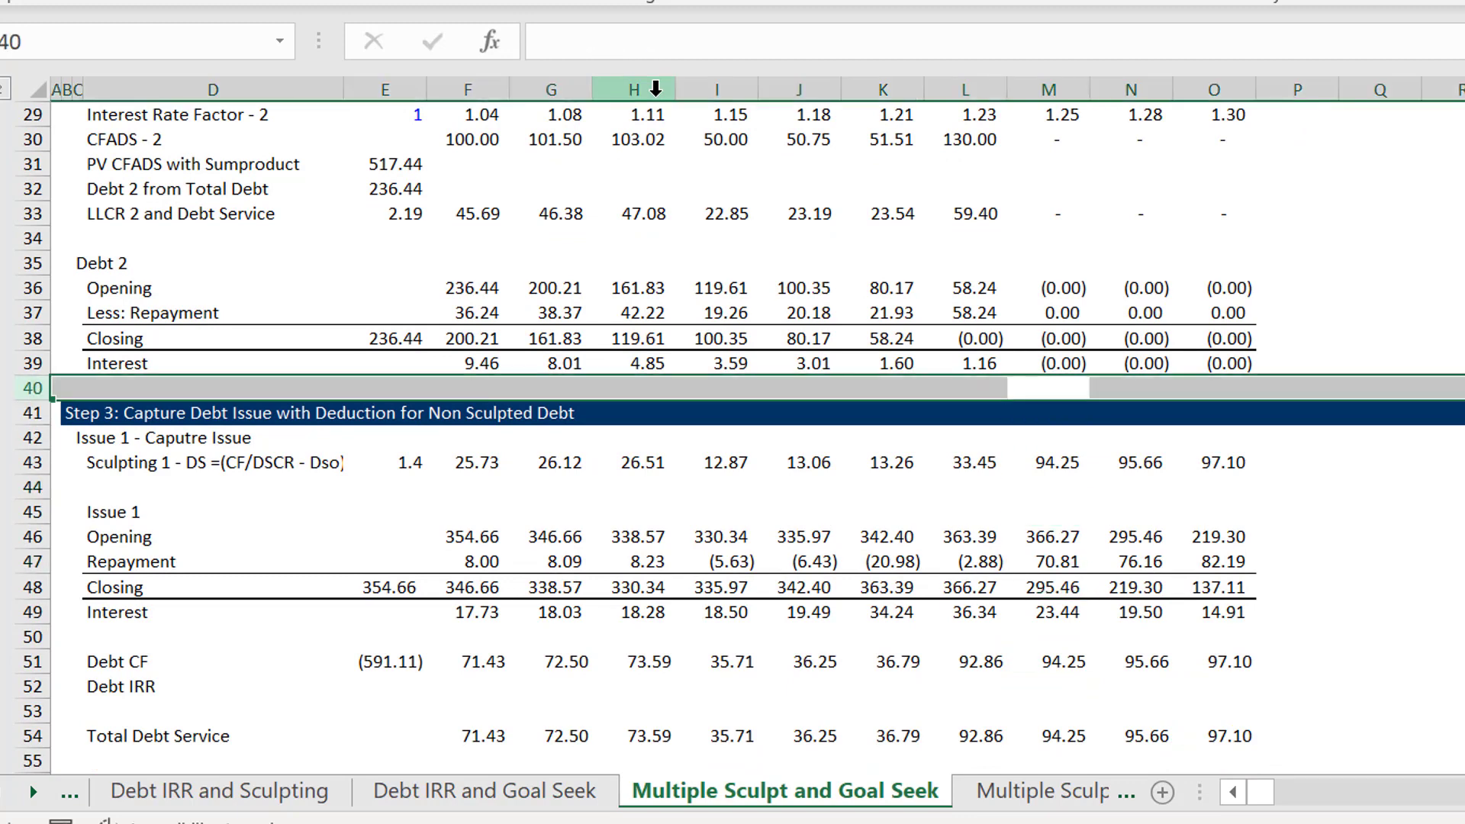
{"action": "key", "text": "ctrl+plus"}
{"action": "key", "text": "ctrl+plus"}
- Label cell D41 "CB Test" below the Debt 2 interest row
{"action": "key", "text": "Left"}
{"action": "key", "text": "Left"}
{"action": "key", "text": "Left"}
{"action": "key", "text": "Left"}
{"action": "key", "text": "Left"}
{"action": "key", "text": "Left"}
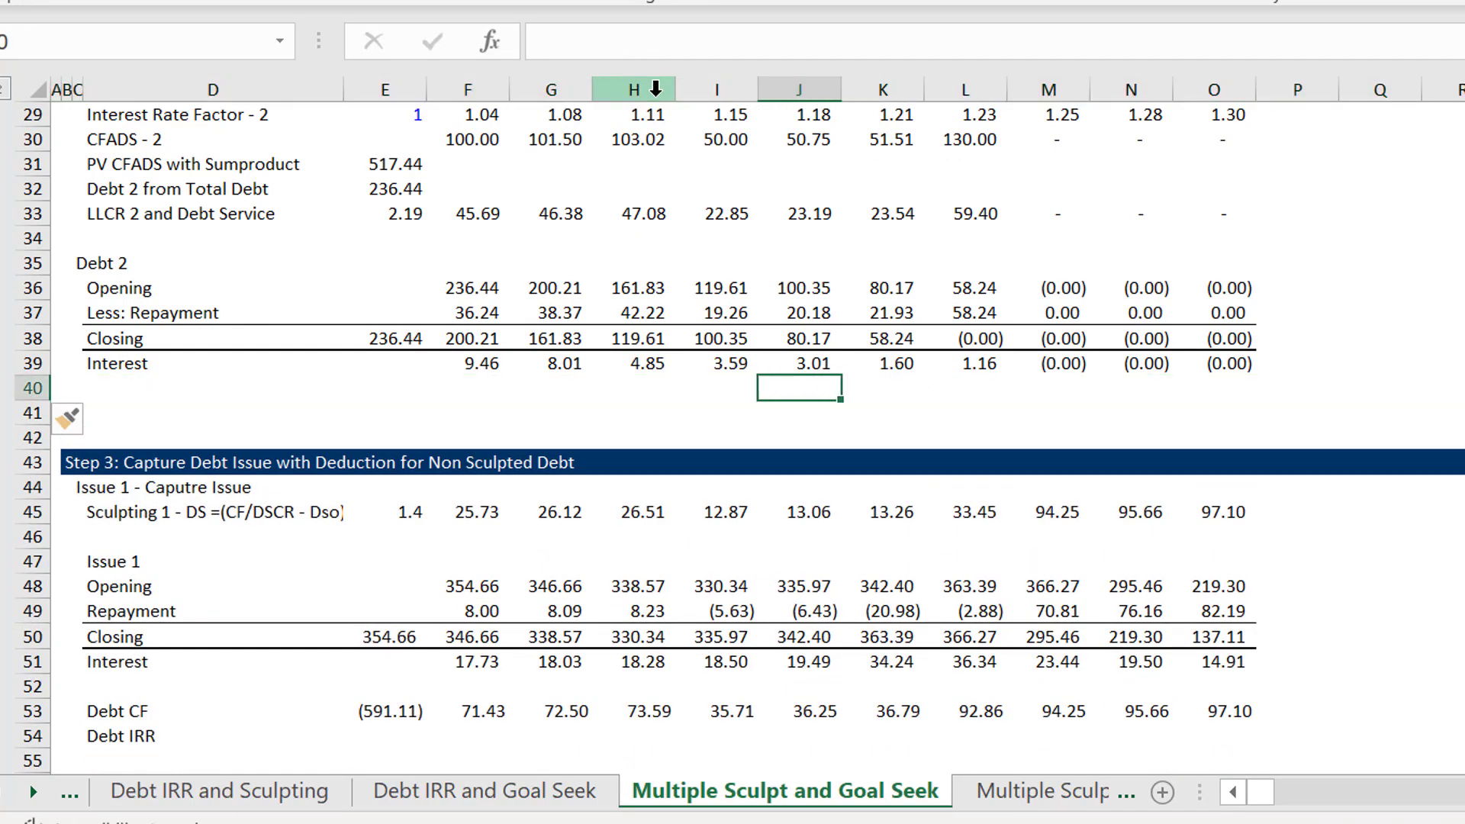
{"action": "key", "text": "Left"}
{"action": "key", "text": "Left"}
{"action": "key", "text": "Left"}
{"action": "key", "text": "Left"}
{"action": "key", "text": "Down"}
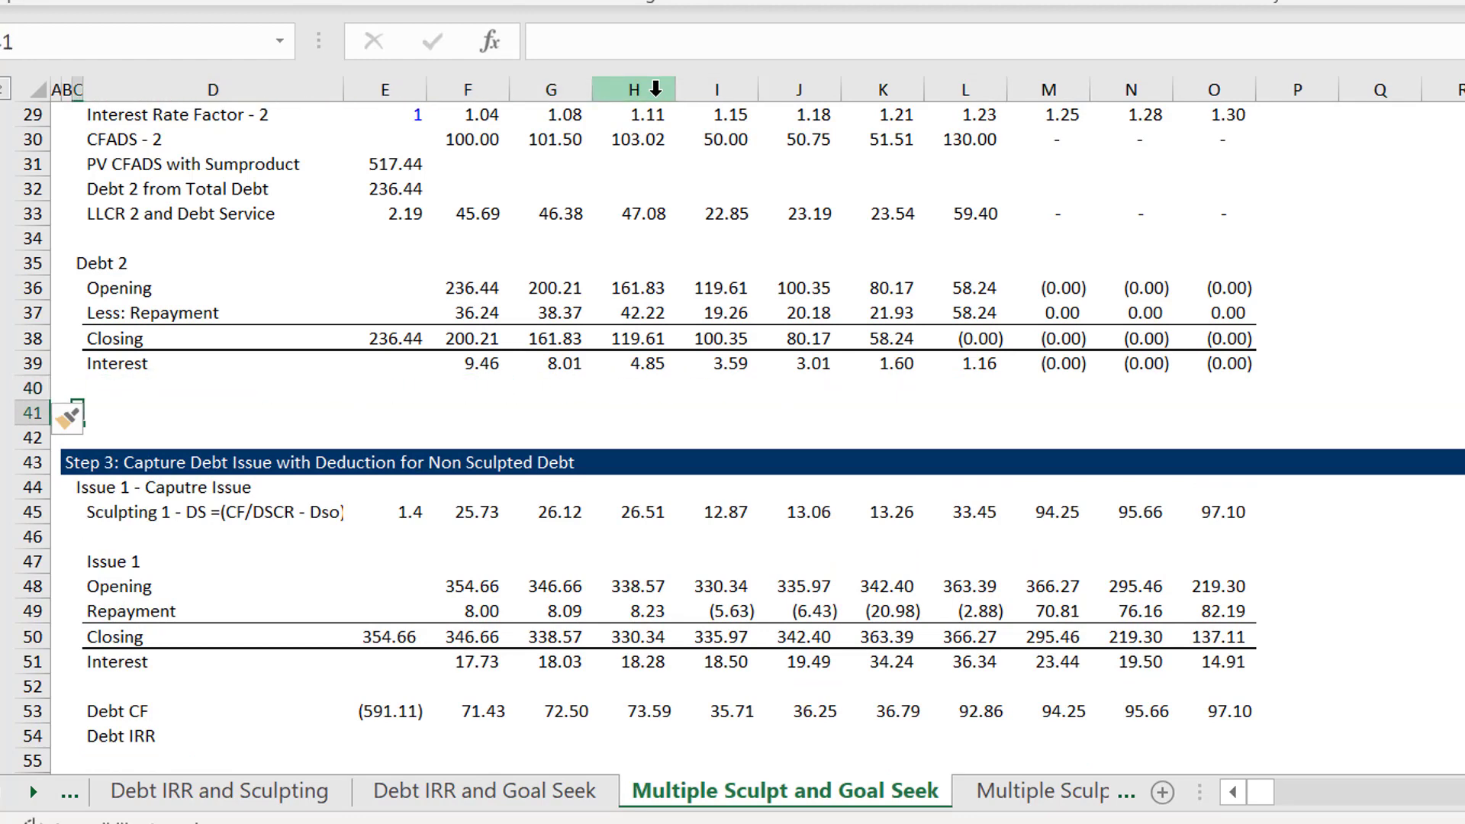
{"action": "type", "text": "CB"}
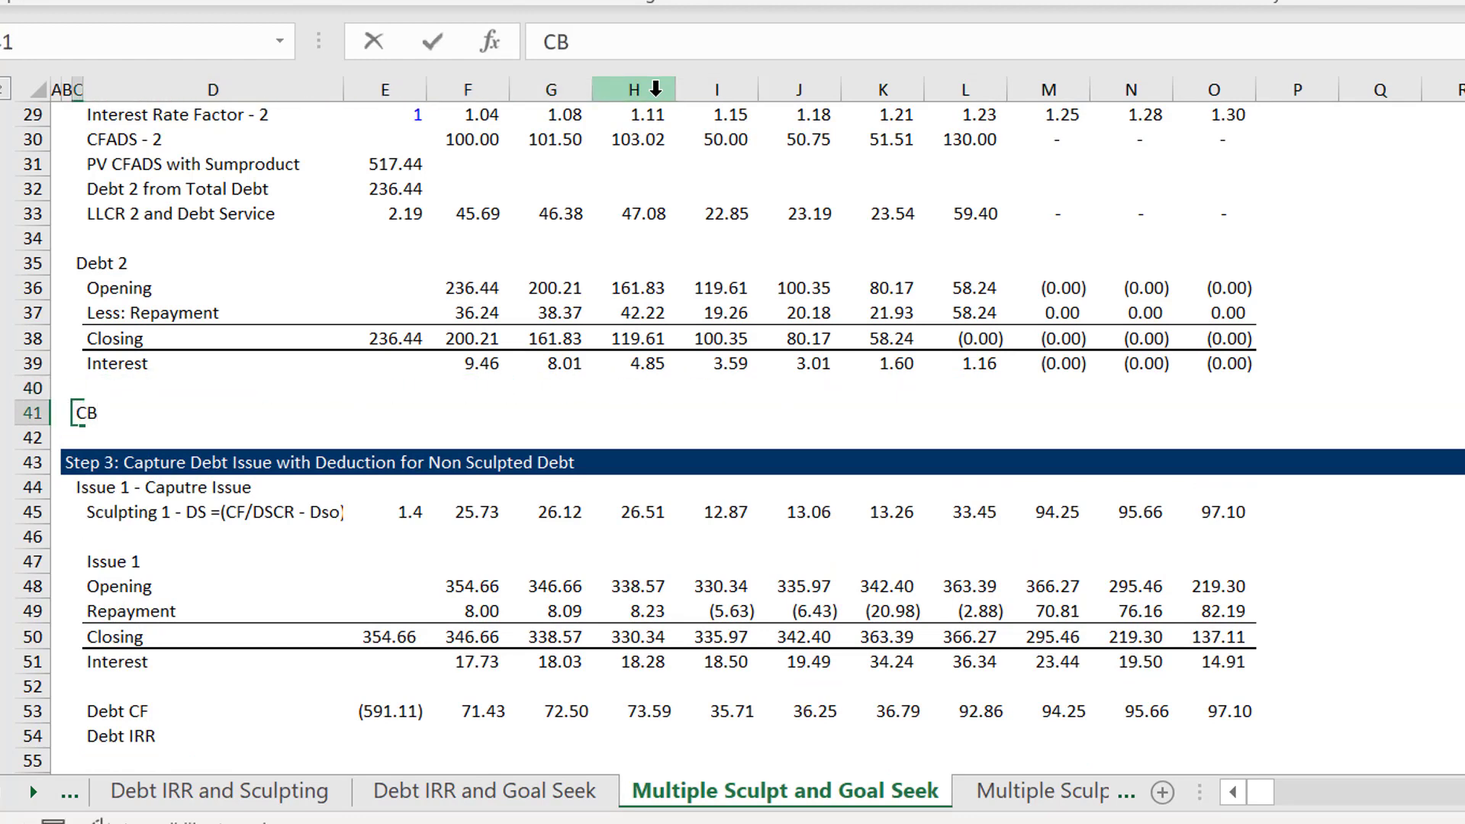
{"action": "key", "text": "Escape"}
{"action": "key", "text": "Right"}
{"action": "type", "text": "CB"}
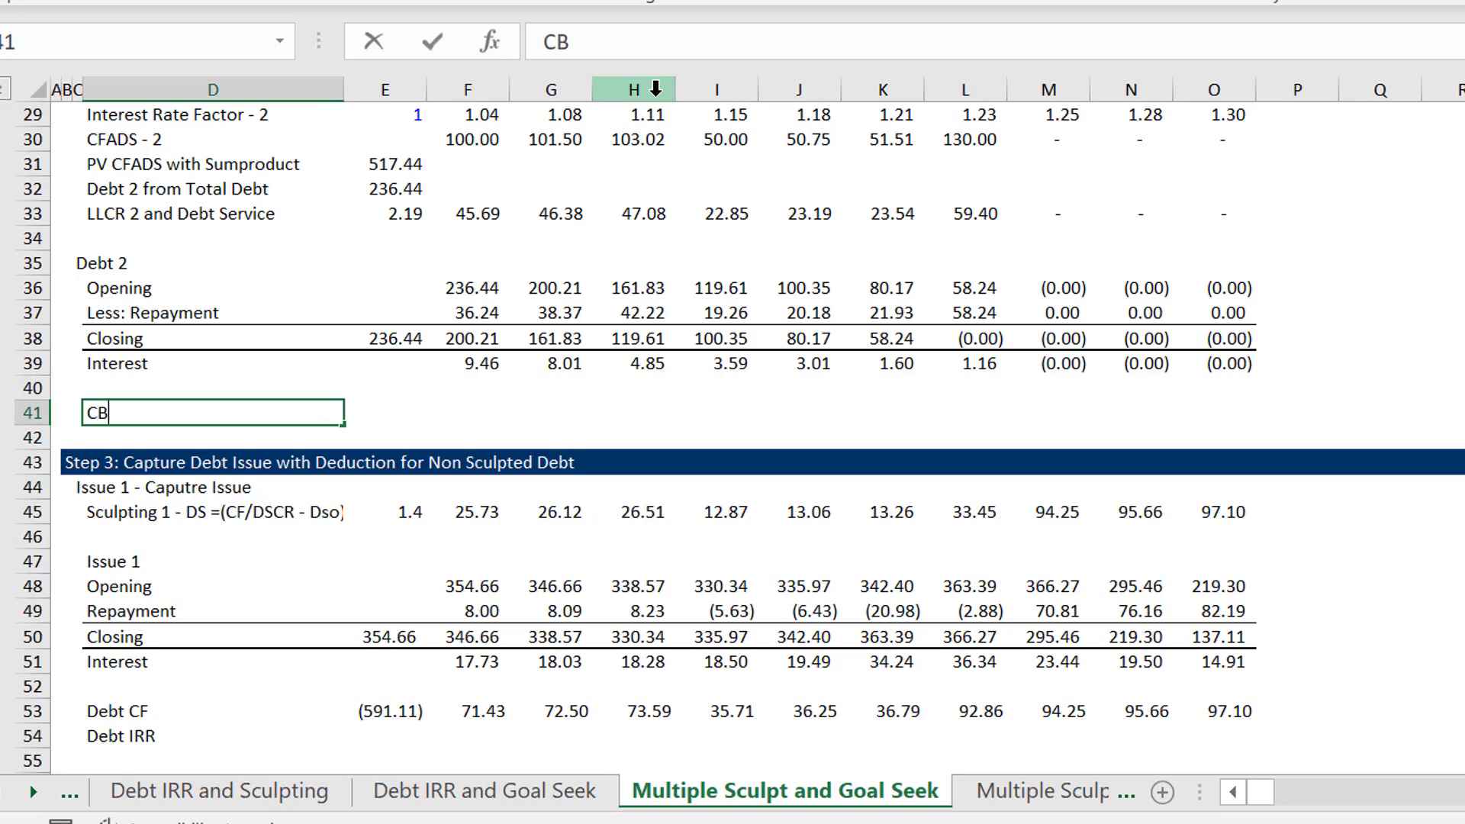
{"action": "key", "text": "Right"}
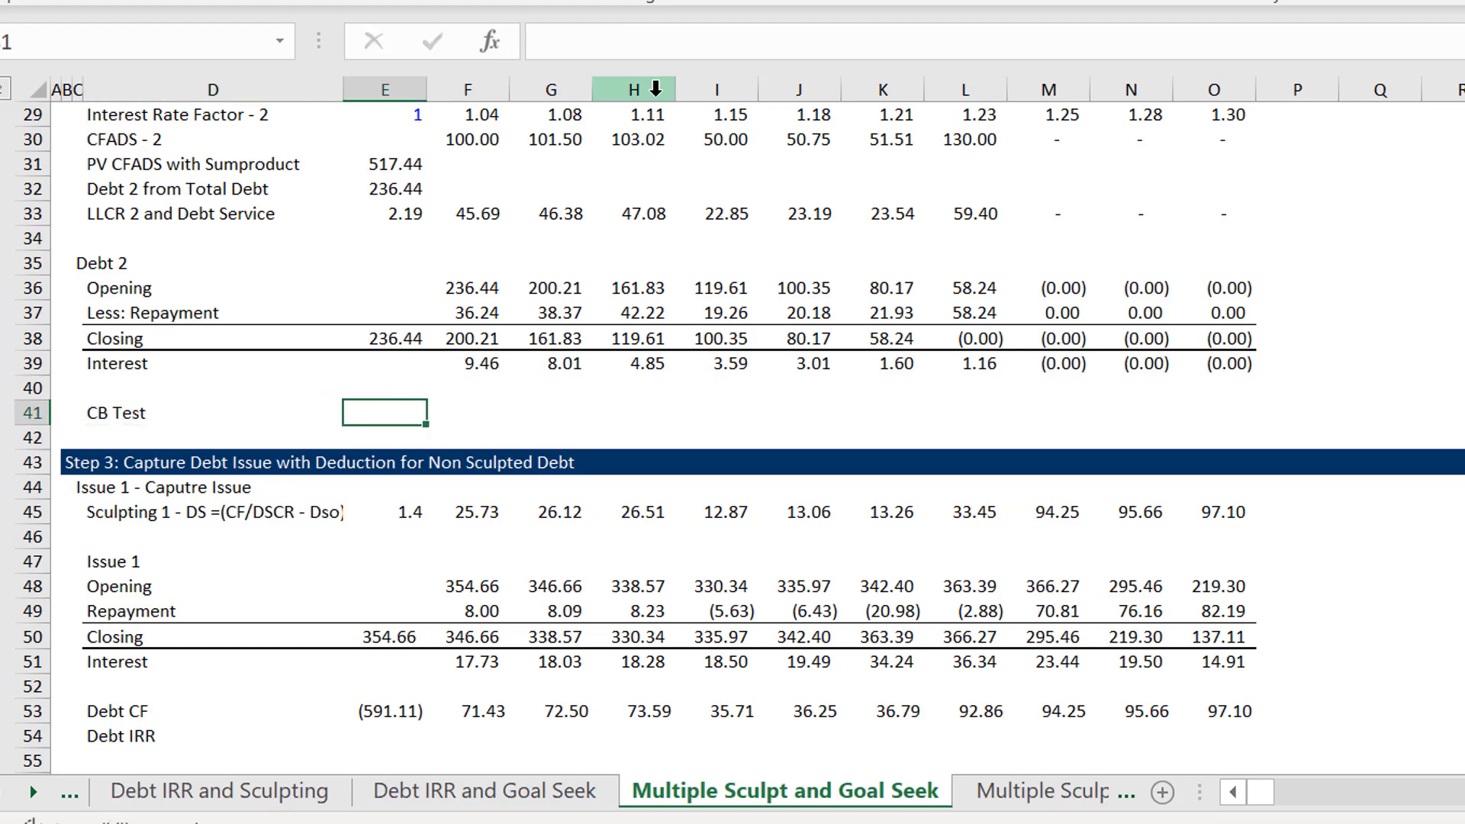
- Enter =XLOOKUP(E16,8:8,38:38) in E41 to look up the Debt 2 closing balance at the Tenure 2 period
{"action": "type", "text": "=xl"}
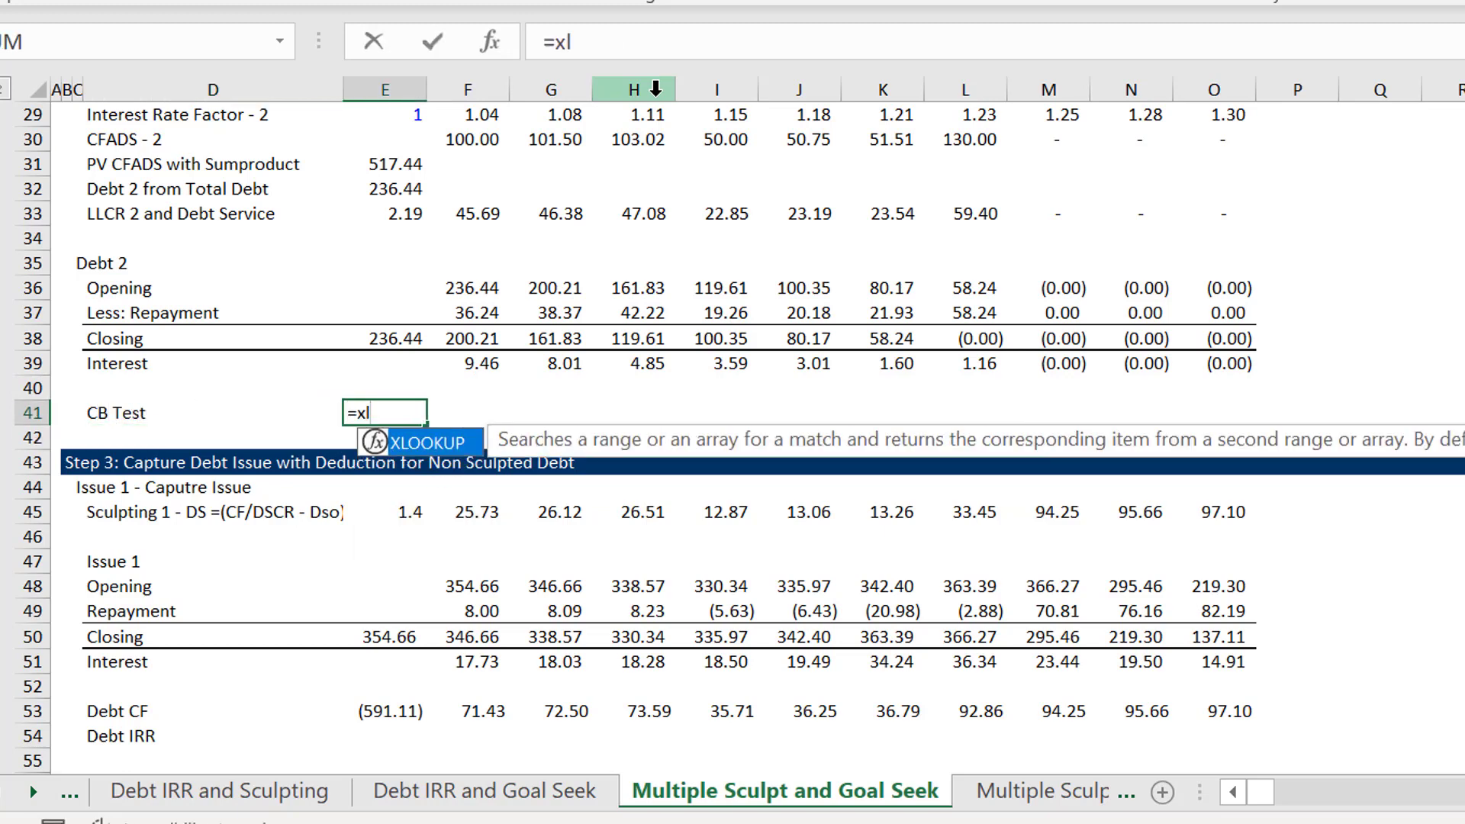
{"action": "key", "text": "Tab"}
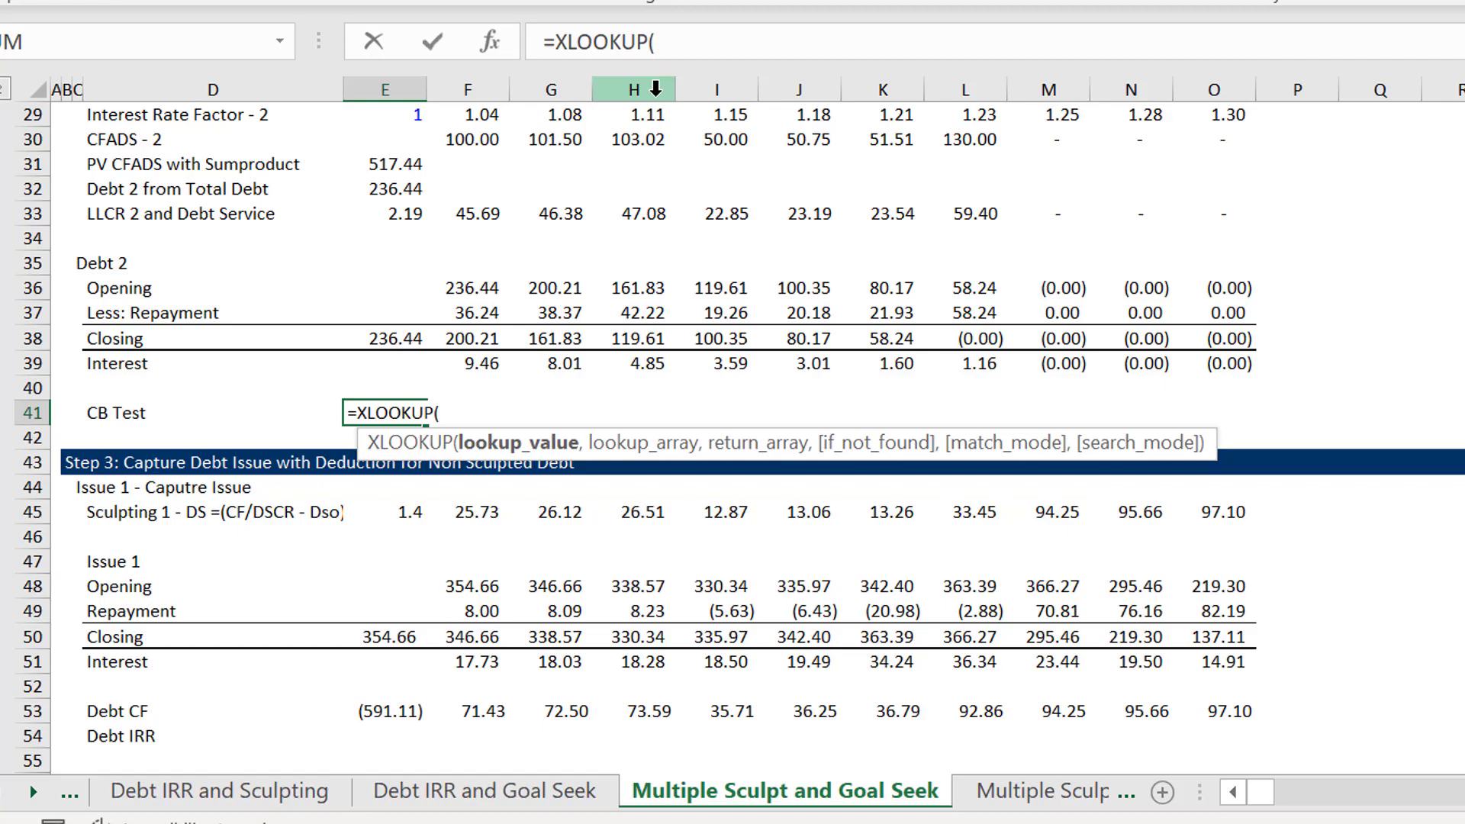
{"action": "key", "text": "Up"}
{"action": "key", "text": "Up"}
{"action": "key", "text": "Up"}
{"action": "key", "text": "Up"}
{"action": "key", "text": "Up"}
{"action": "key", "text": "Up"}
{"action": "key", "text": "Up"}
{"action": "key", "text": "Up"}
{"action": "key", "text": "Up"}
{"action": "key", "text": "Up"}
{"action": "key", "text": "Up"}
{"action": "key", "text": "Up"}
{"action": "key", "text": "Up"}
{"action": "key", "text": "Up"}
{"action": "key", "text": "Up"}
{"action": "key", "text": "Up"}
{"action": "key", "text": "Up"}
{"action": "key", "text": "Up"}
{"action": "key", "text": "Up"}
{"action": "key", "text": "Up"}
{"action": "key", "text": "Down"}
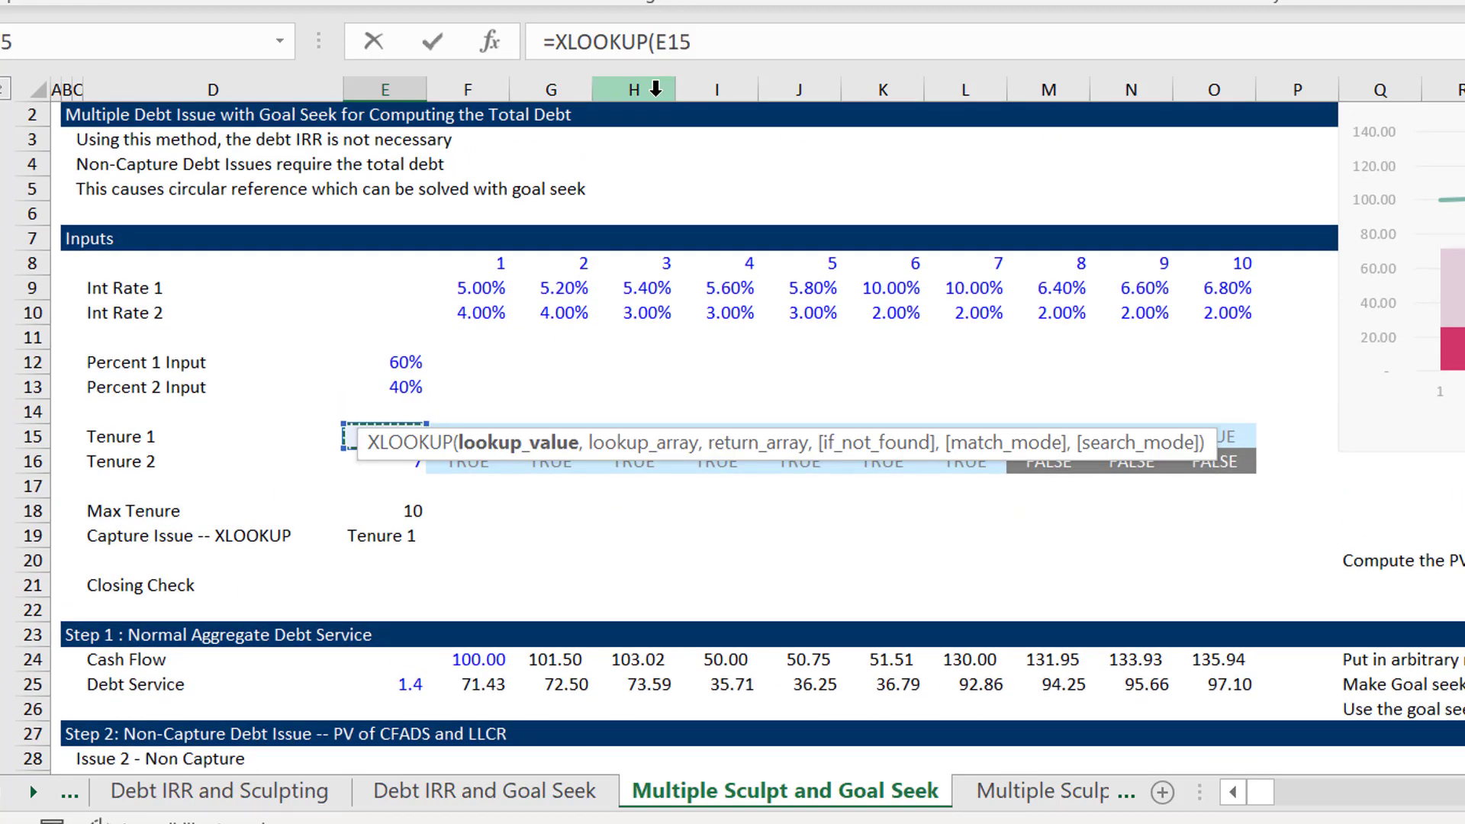
{"action": "key", "text": "Down"}
{"action": "key", "text": "Down"}
{"action": "key", "text": "Up"}
{"action": "key", "text": "Up"}
{"action": "key", "text": "Down"}
{"action": "type", "text": ","}
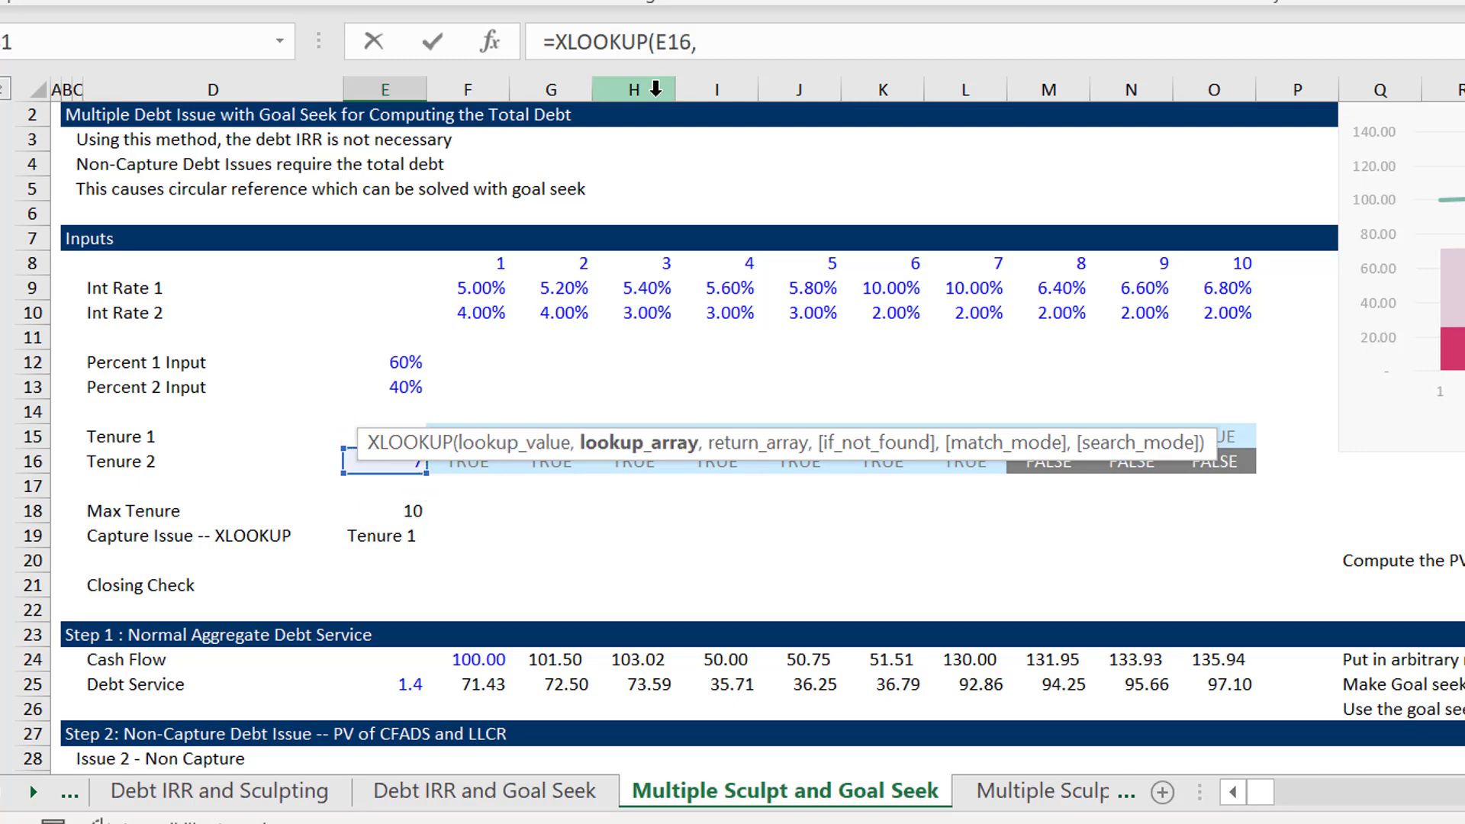
{"action": "left_click", "coordinate": [17, 269]}
{"action": "type", "text": ","}
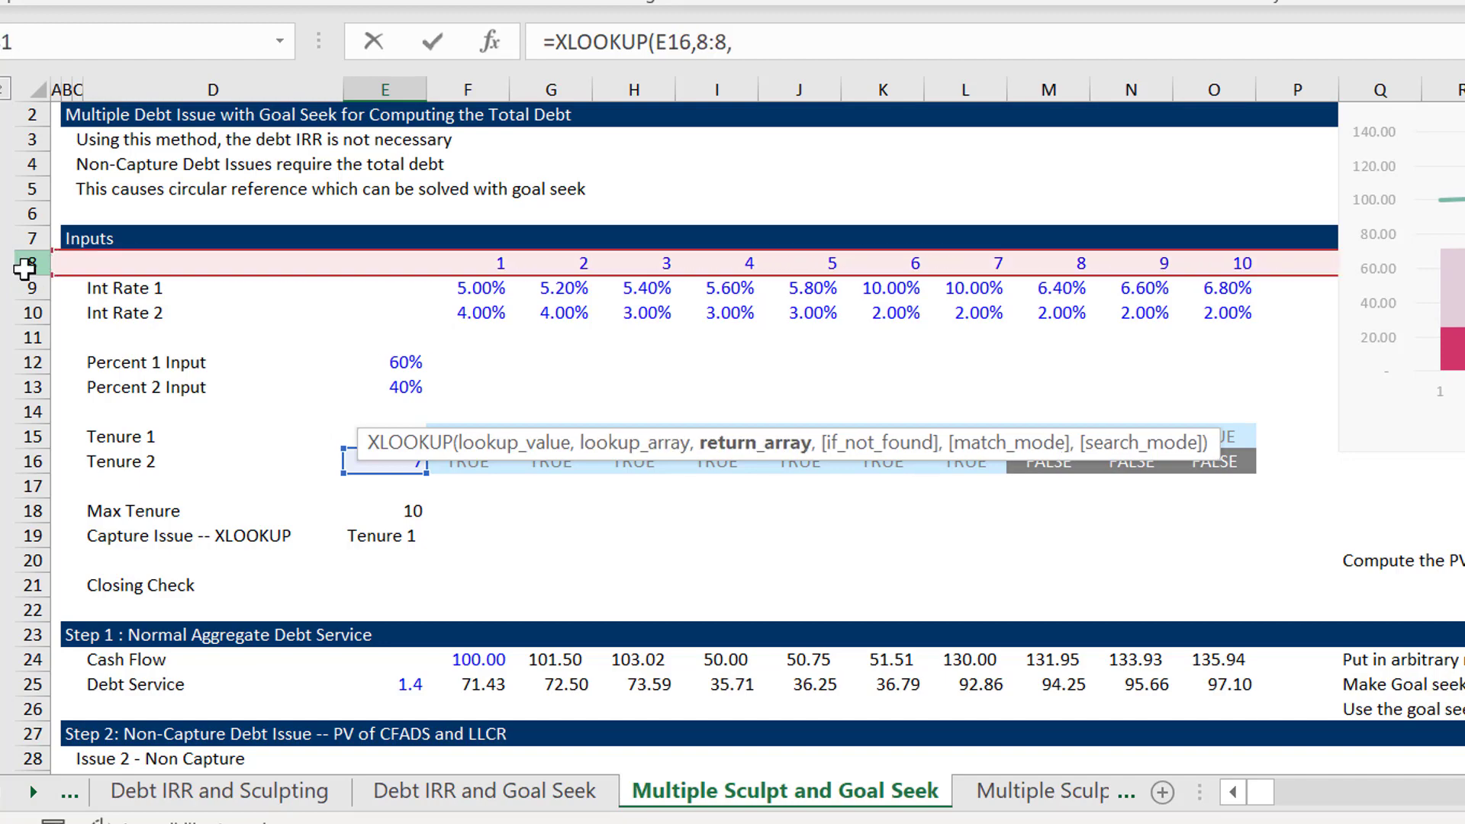
{"action": "key", "text": "Page_Down"}
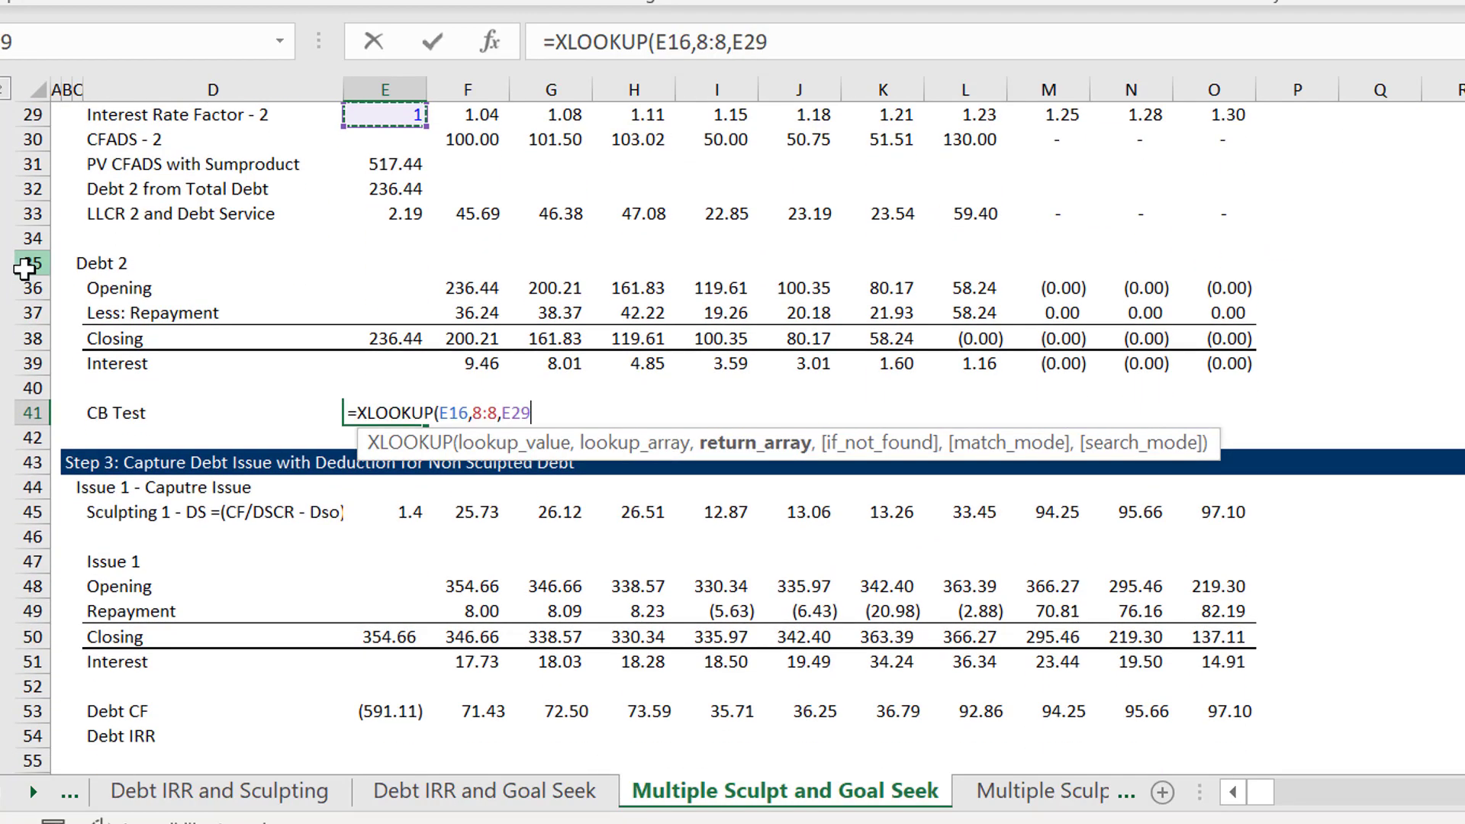
{"action": "left_click", "coordinate": [11, 340]}
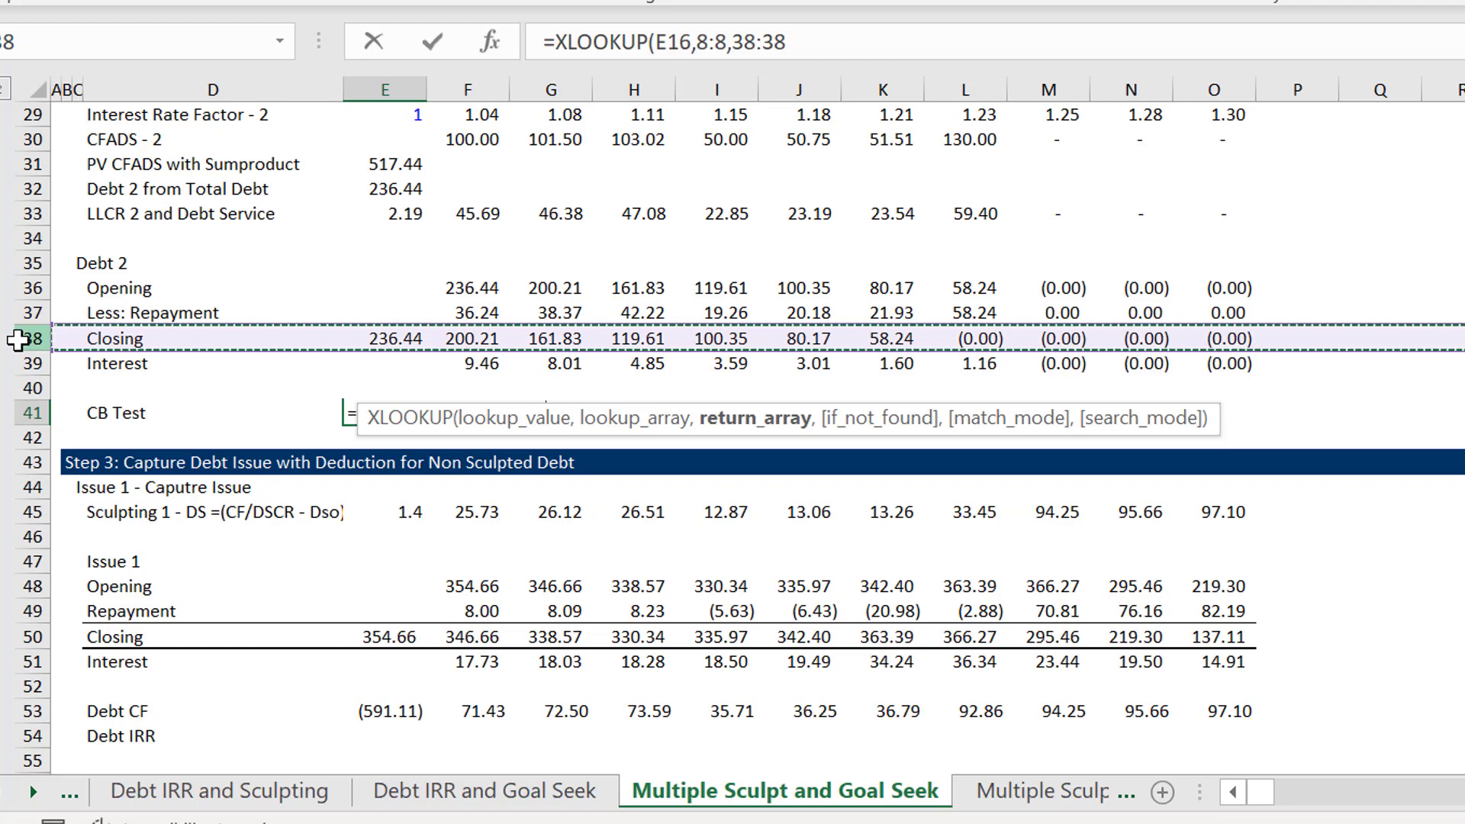
{"action": "key", "text": "ctrl+Return"}
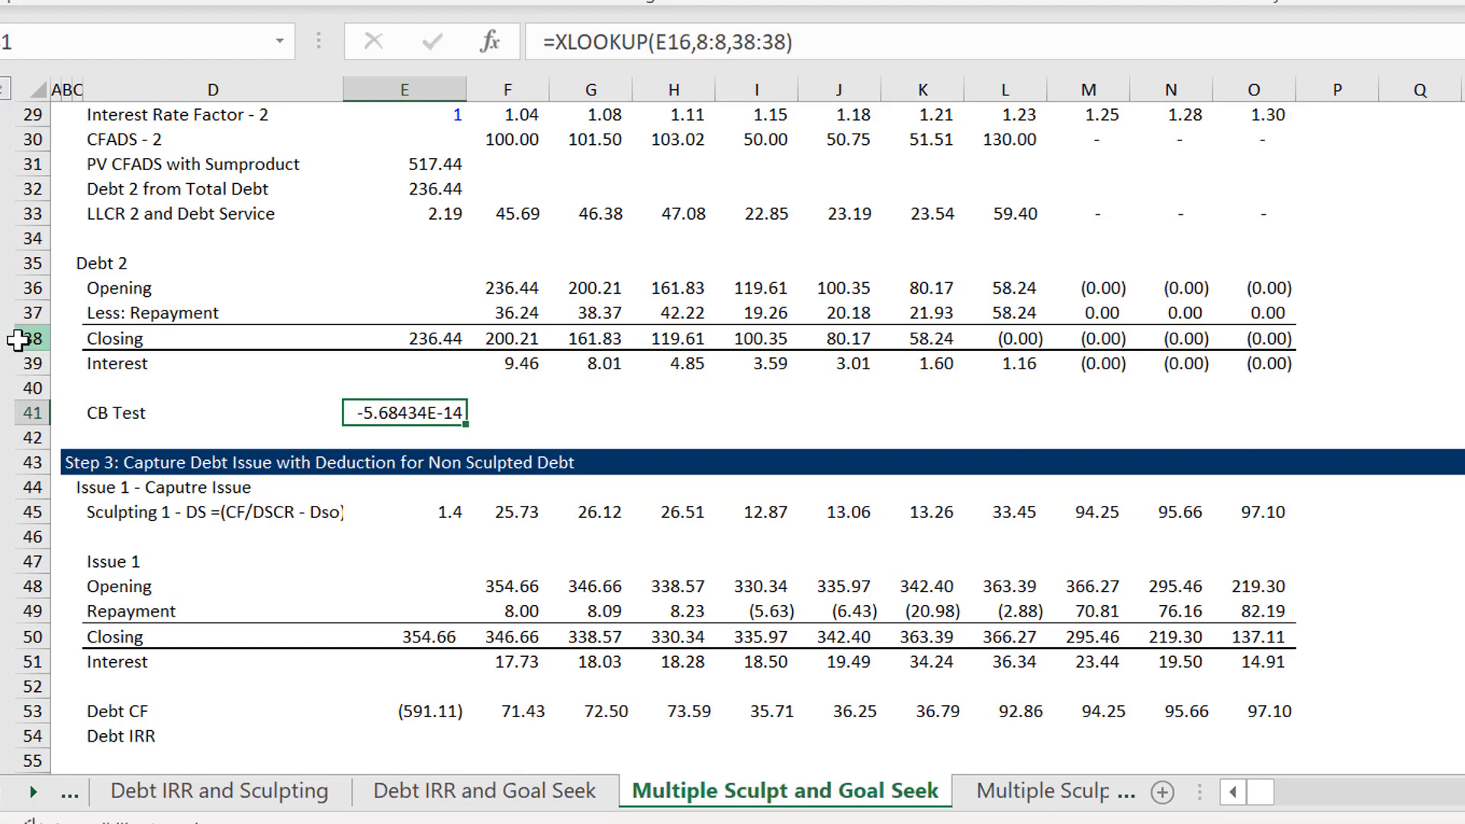
- Wrap the Debt 2 closing balance lookup in E41 in ROUND with 0 digits
{"action": "key", "text": "F2"}
{"action": "key", "text": "Left"}
{"action": "key", "text": "Left"}
{"action": "key", "text": "Left"}
{"action": "key", "text": "Left"}
{"action": "key", "text": "Left"}
{"action": "key", "text": "Left"}
{"action": "key", "text": "Left"}
{"action": "key", "text": "Left"}
{"action": "key", "text": "Left"}
{"action": "key", "text": "Left"}
{"action": "key", "text": "Left"}
{"action": "key", "text": "Left"}
{"action": "key", "text": "Left"}
{"action": "key", "text": "Left"}
{"action": "key", "text": "Left"}
{"action": "key", "text": "Left"}
{"action": "key", "text": "Left"}
{"action": "key", "text": "Left"}
{"action": "key", "text": "Left"}
{"action": "key", "text": "Left"}
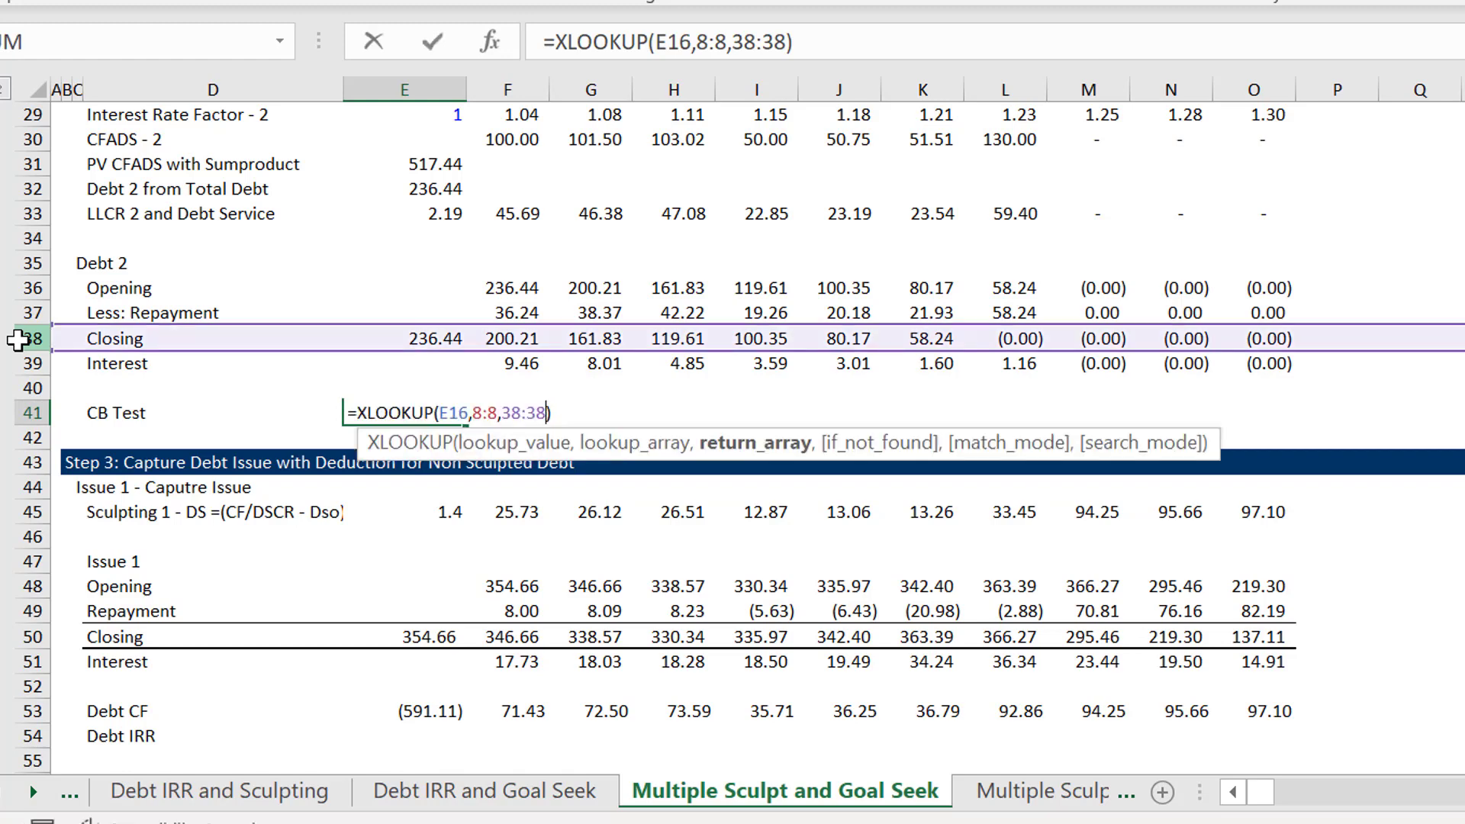
{"action": "type", "text": "roun"}
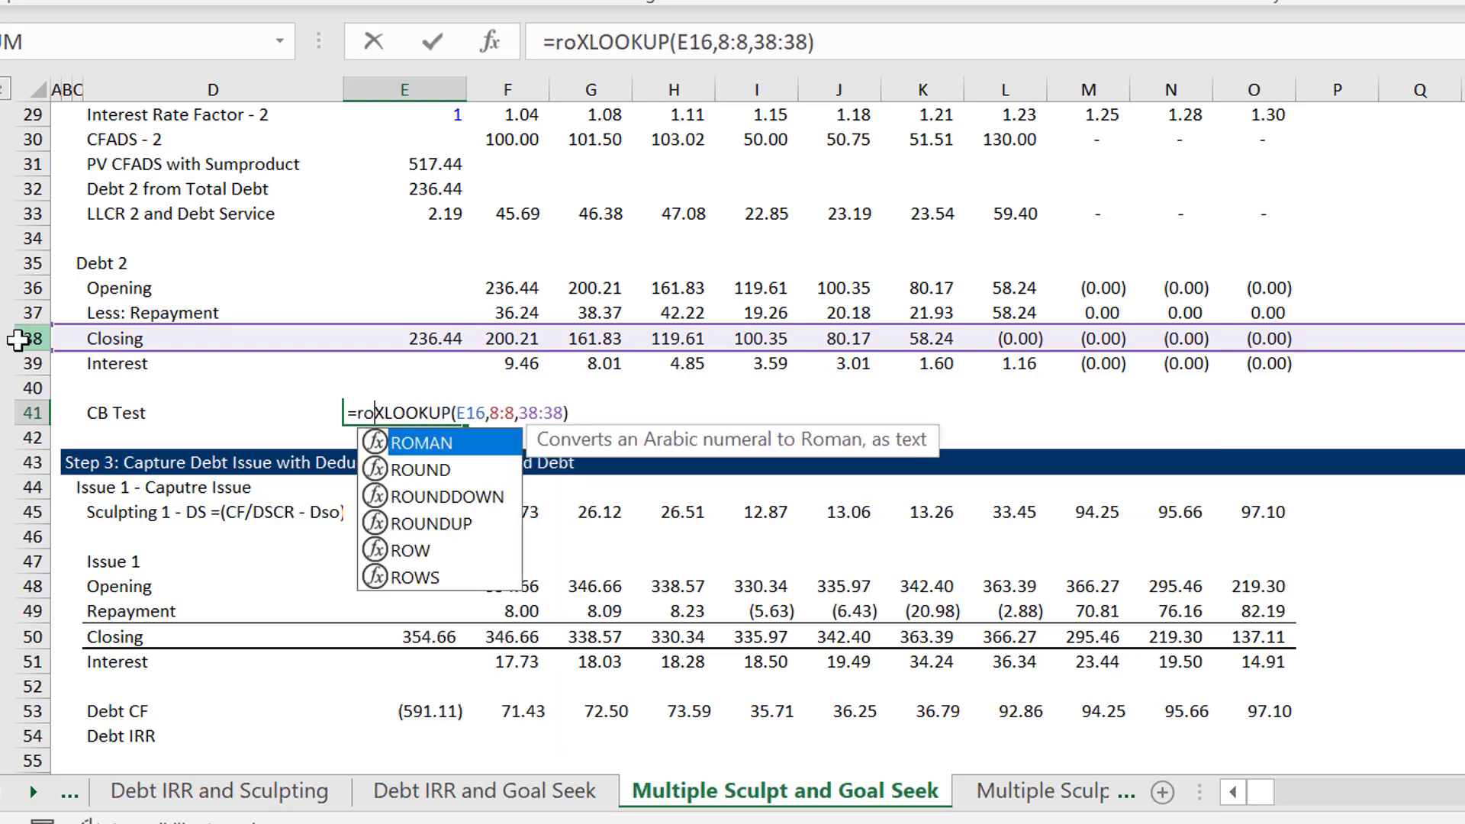
{"action": "key", "text": "Tab"}
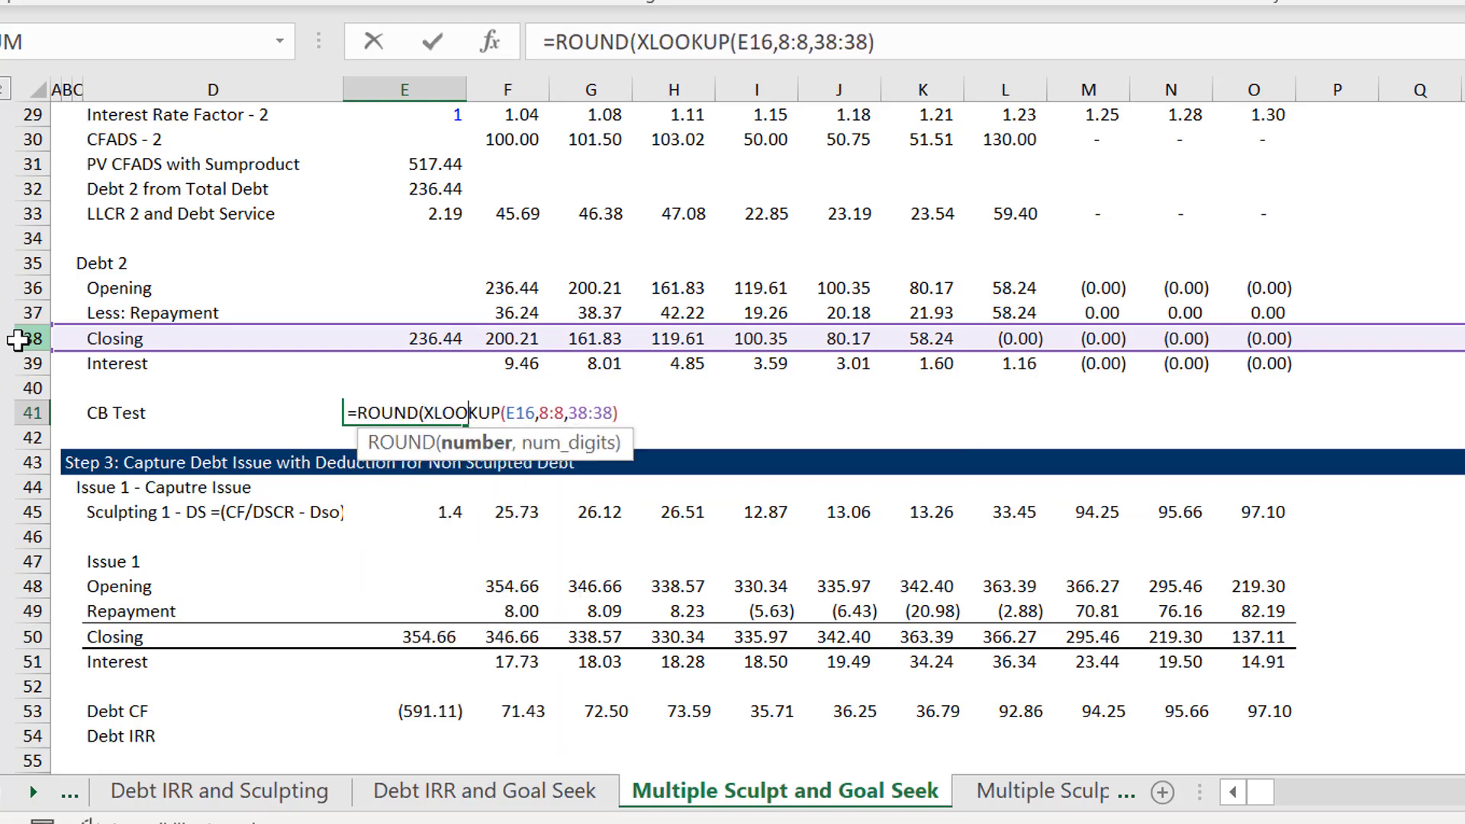
{"action": "key", "text": "Right"}
{"action": "key", "text": "Right"}
{"action": "key", "text": "Right"}
{"action": "key", "text": "Right"}
{"action": "key", "text": "Right"}
{"action": "key", "text": "Right"}
{"action": "key", "text": "Right"}
{"action": "key", "text": "Right"}
{"action": "key", "text": "Right"}
{"action": "key", "text": "Right"}
{"action": "key", "text": "Right"}
{"action": "key", "text": "Right"}
{"action": "key", "text": "Right"}
{"action": "key", "text": "Right"}
{"action": "key", "text": "Right"}
{"action": "key", "text": "Right"}
{"action": "key", "text": "Right"}
{"action": "key", "text": "Right"}
{"action": "type", "text": ",0"}
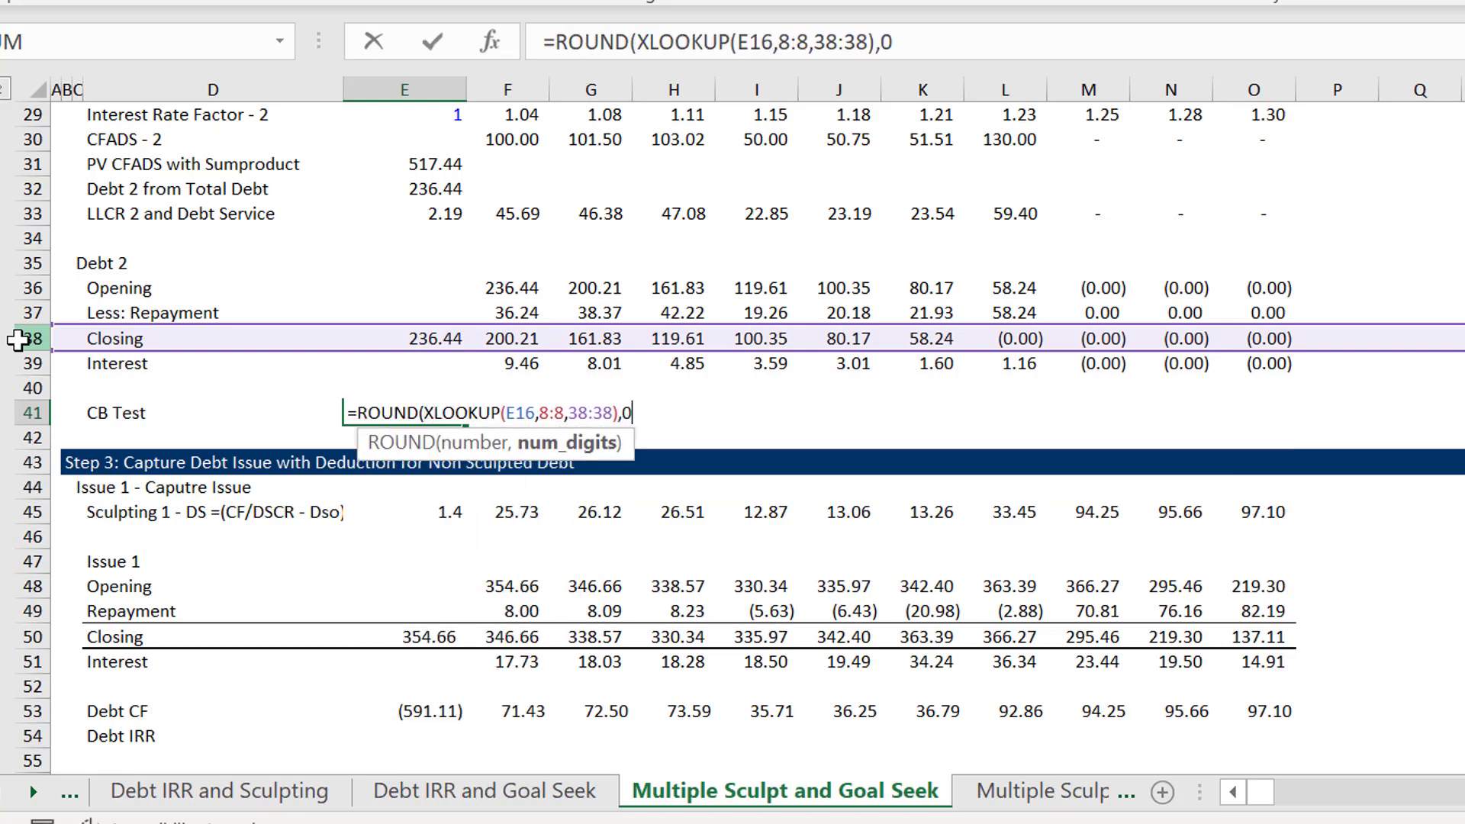
{"action": "type", "text": ")-0"}
{"action": "key", "text": "Return"}
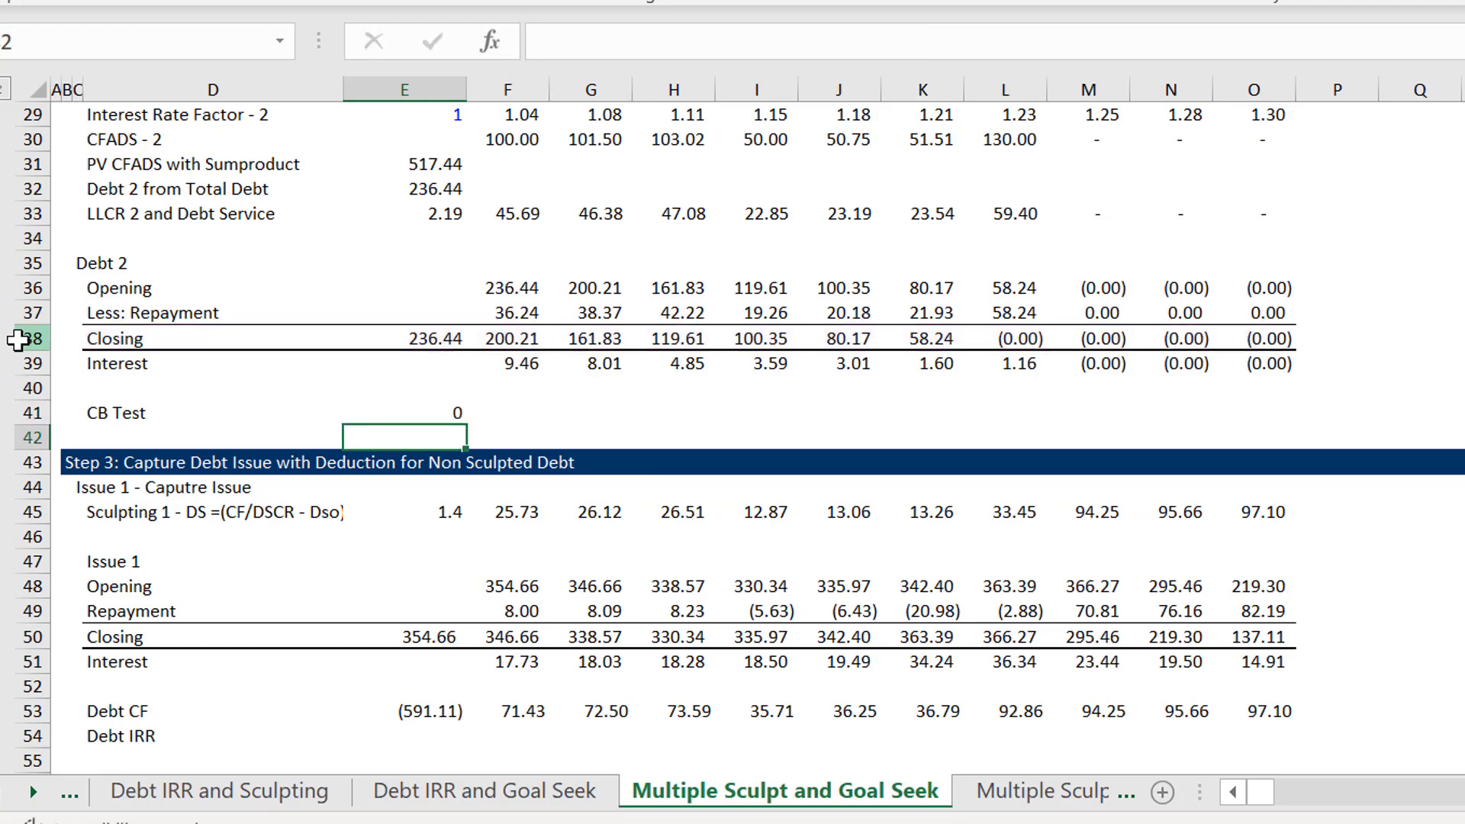
- Turn E41 into a test of whether the rounded Debt 2 closing balance equals 0
{"action": "key", "text": "Up"}
{"action": "key", "text": "F2"}
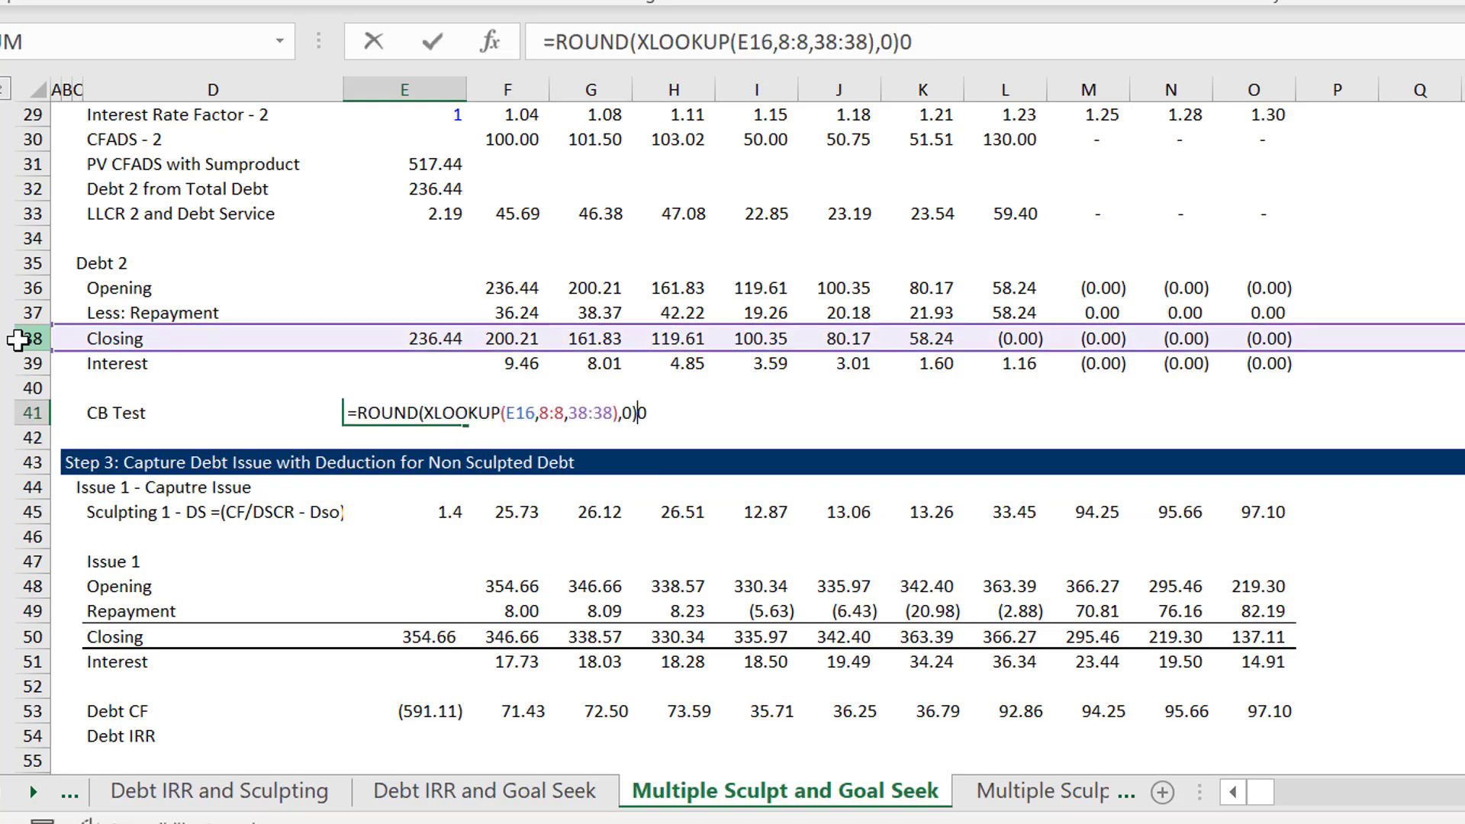
{"action": "key", "text": "Return"}
{"action": "key", "text": "Up"}
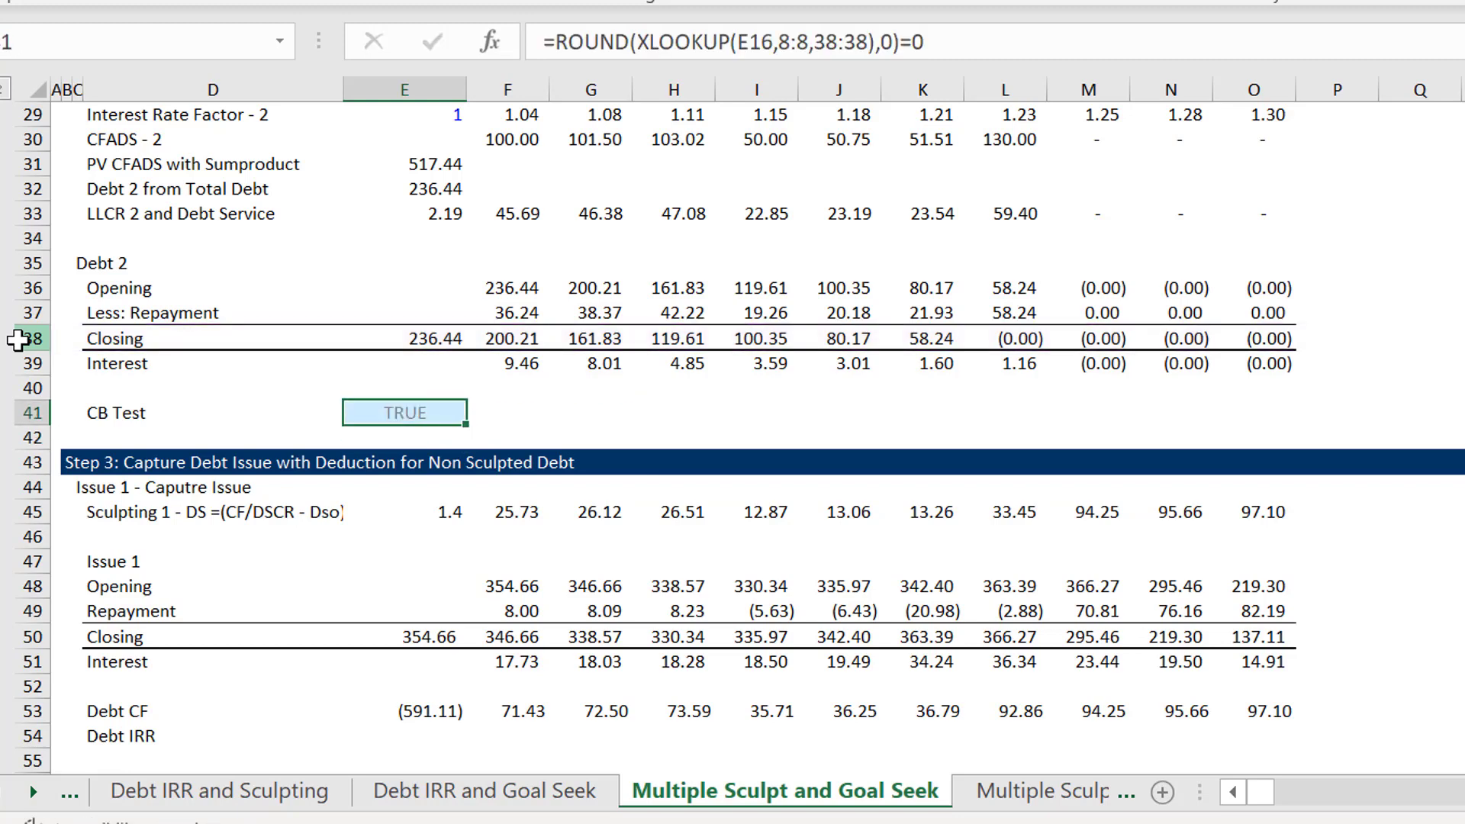
- Insert two blank rows at row 53, between the Issue 1 interest row and the Debt CF row
{"action": "key", "text": "Down"}
{"action": "key", "text": "Down"}
{"action": "key", "text": "Down"}
{"action": "key", "text": "Down"}
{"action": "key", "text": "Down"}
{"action": "key", "text": "Down"}
{"action": "key", "text": "Down"}
{"action": "key", "text": "Down"}
{"action": "key", "text": "Down"}
{"action": "key", "text": "Down"}
{"action": "key", "text": "Down"}
{"action": "key", "text": "Down"}
{"action": "key", "text": "Down"}
{"action": "key", "text": "Down"}
{"action": "key", "text": "Down"}
{"action": "key", "text": "Down"}
{"action": "key", "text": "Down"}
{"action": "key", "text": "Down"}
{"action": "key", "text": "Down"}
{"action": "key", "text": "Down"}
{"action": "key", "text": "Down"}
{"action": "key", "text": "Down"}
{"action": "key", "text": "Down"}
{"action": "key", "text": "Up"}
{"action": "key", "text": "Up"}
{"action": "key", "text": "Up"}
{"action": "key", "text": "Up"}
{"action": "key", "text": "Up"}
{"action": "key", "text": "Up"}
{"action": "key", "text": "Up"}
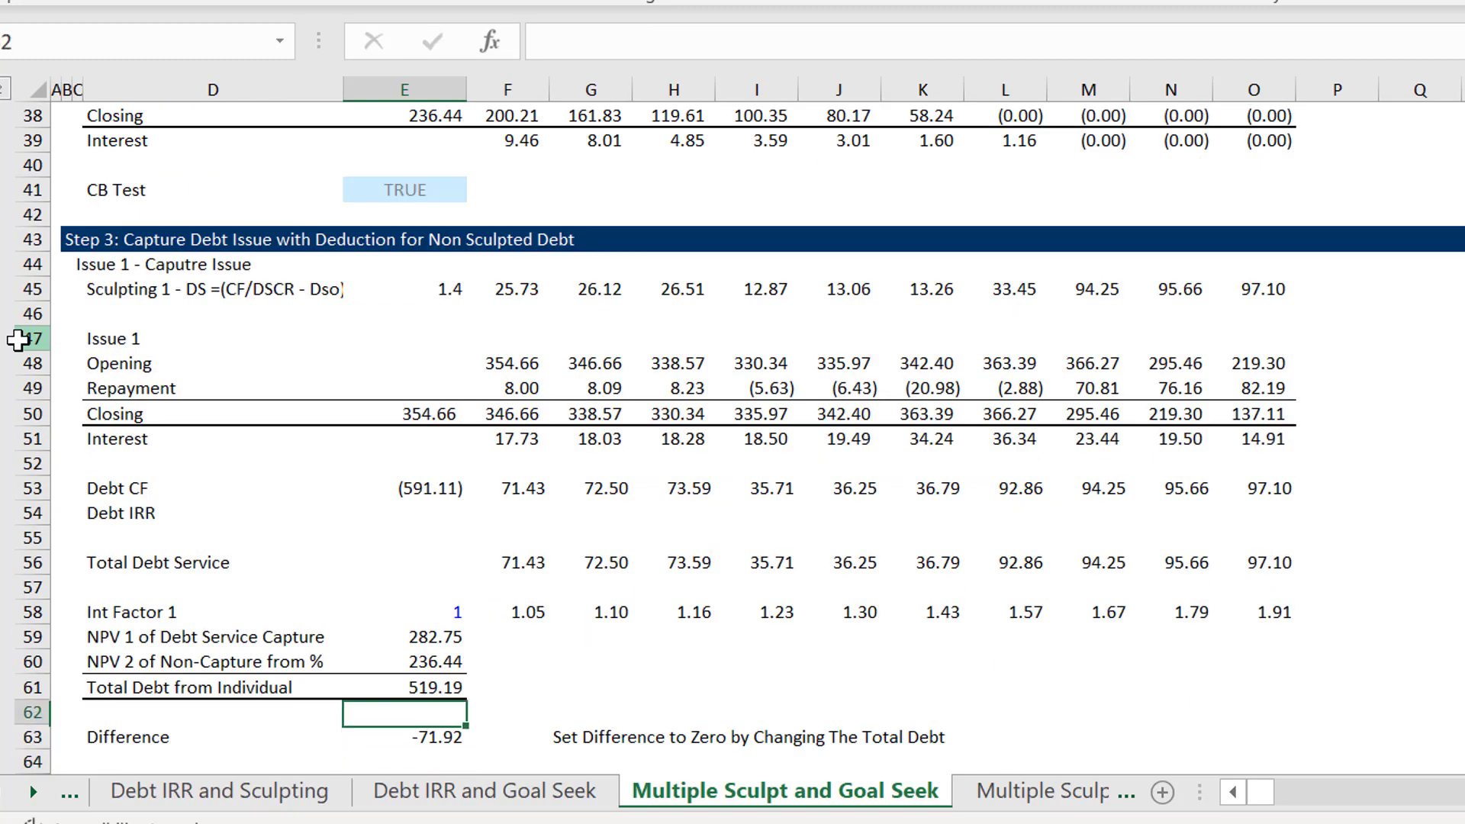
{"action": "key", "text": "Up"}
{"action": "key", "text": "Up"}
{"action": "key", "text": "Up"}
{"action": "key", "text": "Up"}
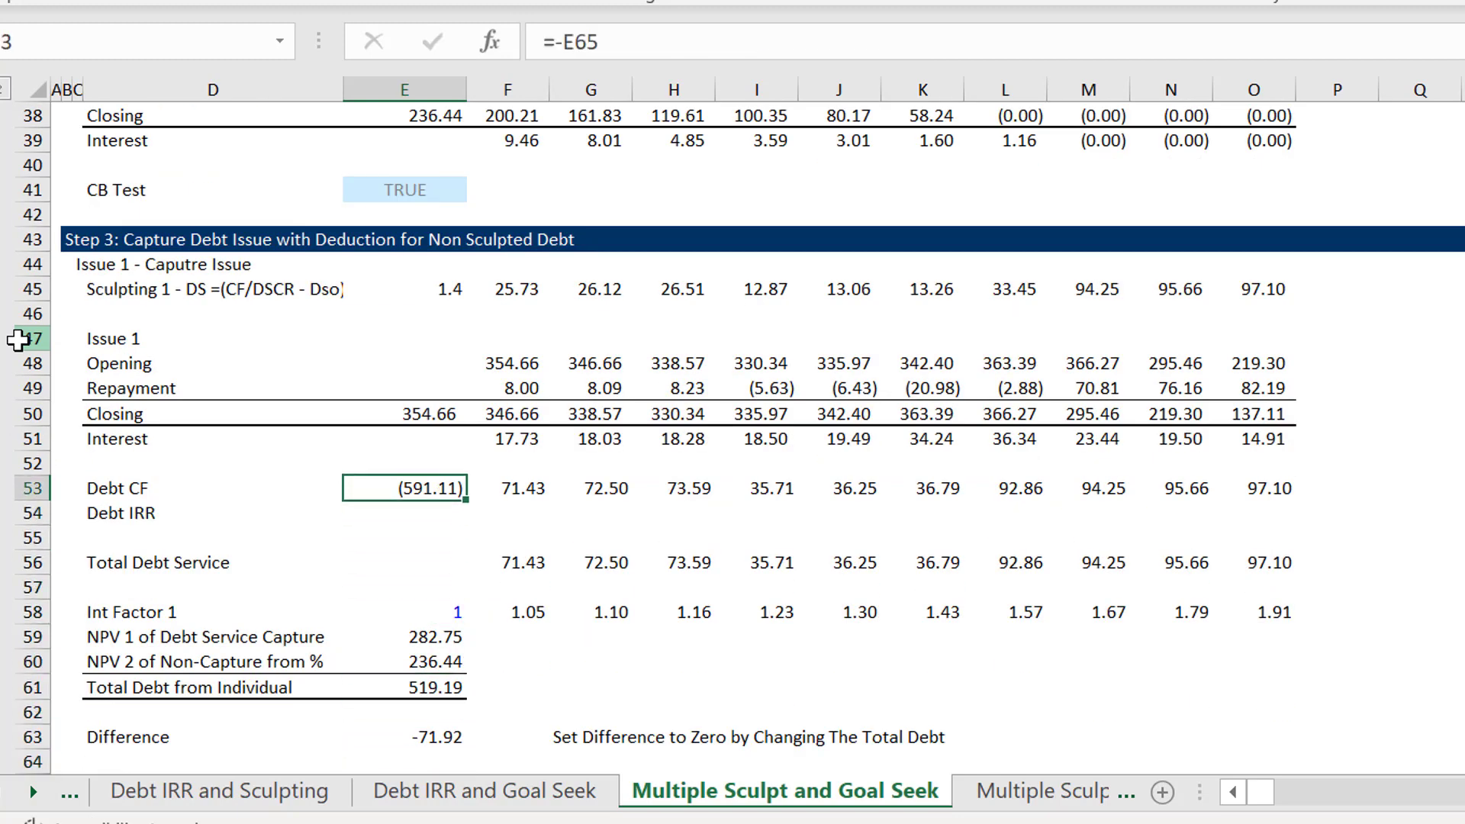
{"action": "key", "text": "shift+space"}
{"action": "key", "text": "ctrl+shift+plus"}
{"action": "key", "text": "ctrl+shift+plus"}
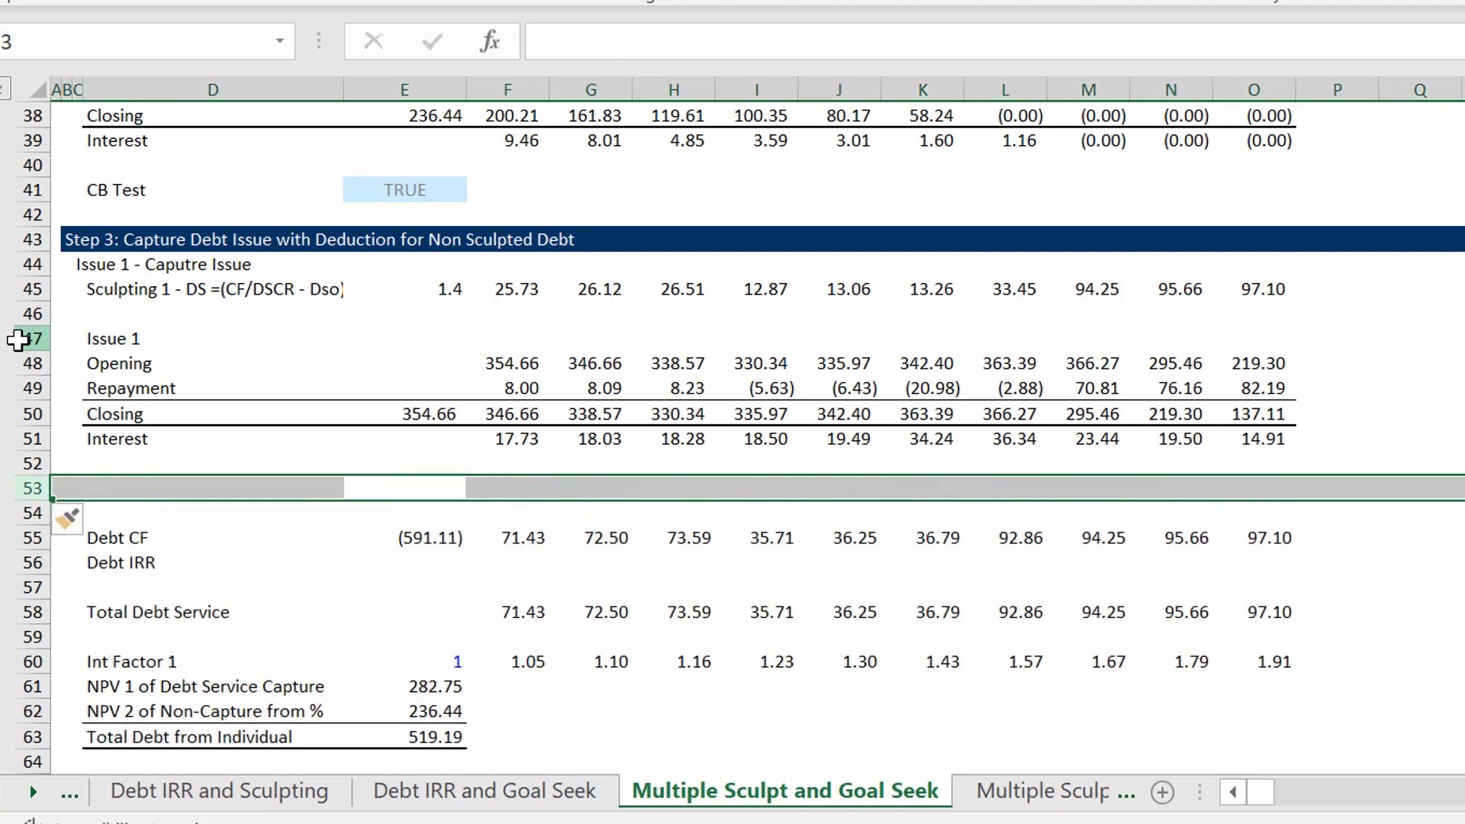
- Label cell D53 "CB Test" below the Issue 1 interest row
{"action": "key", "text": "Left"}
{"action": "key", "text": "Left"}
{"action": "key", "text": "Right"}
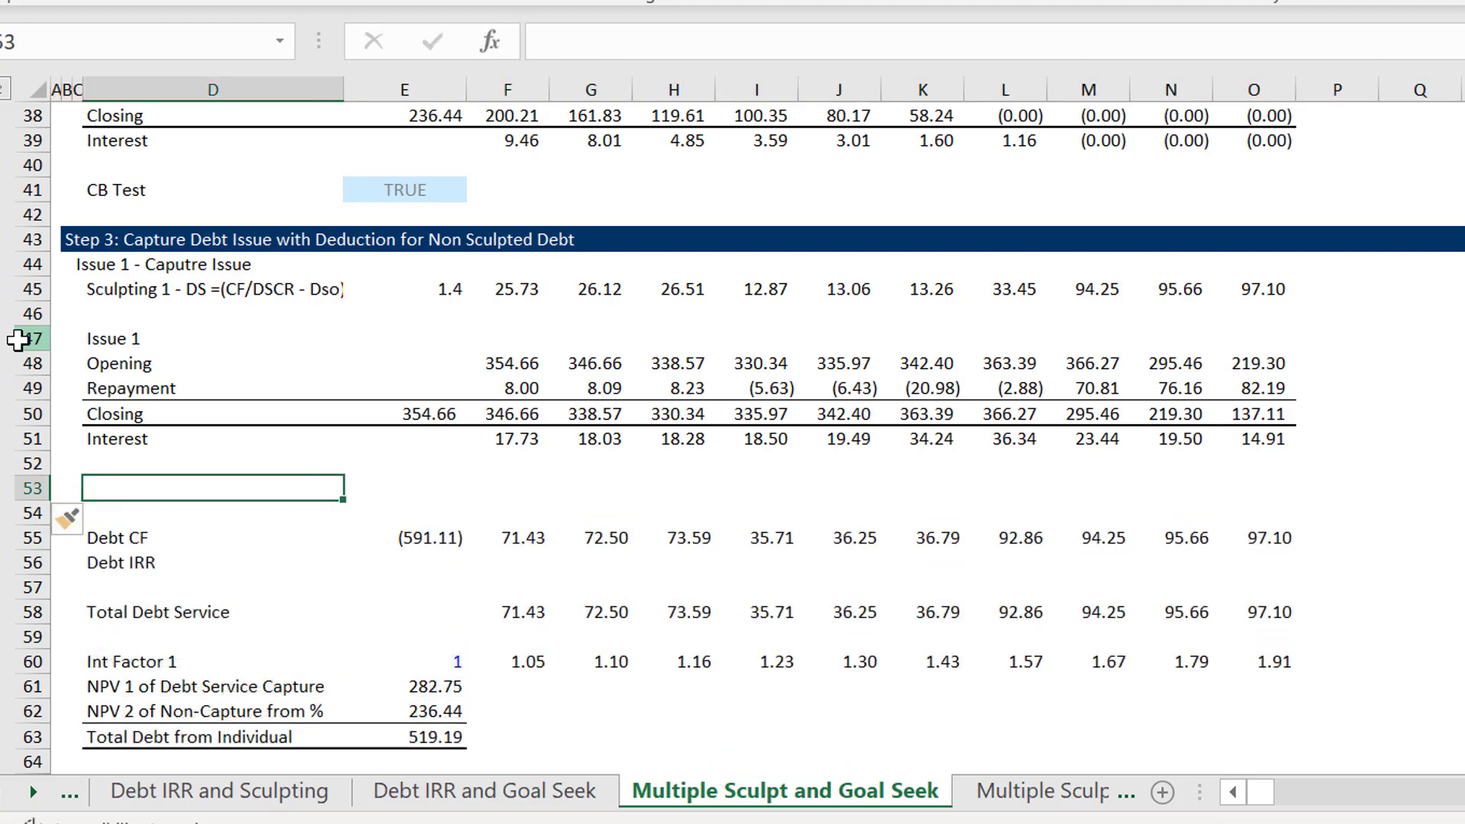
{"action": "key", "text": "Up"}
{"action": "key", "text": "Up"}
{"action": "key", "text": "Down"}
{"action": "key", "text": "Down"}
{"action": "key", "text": "F2"}
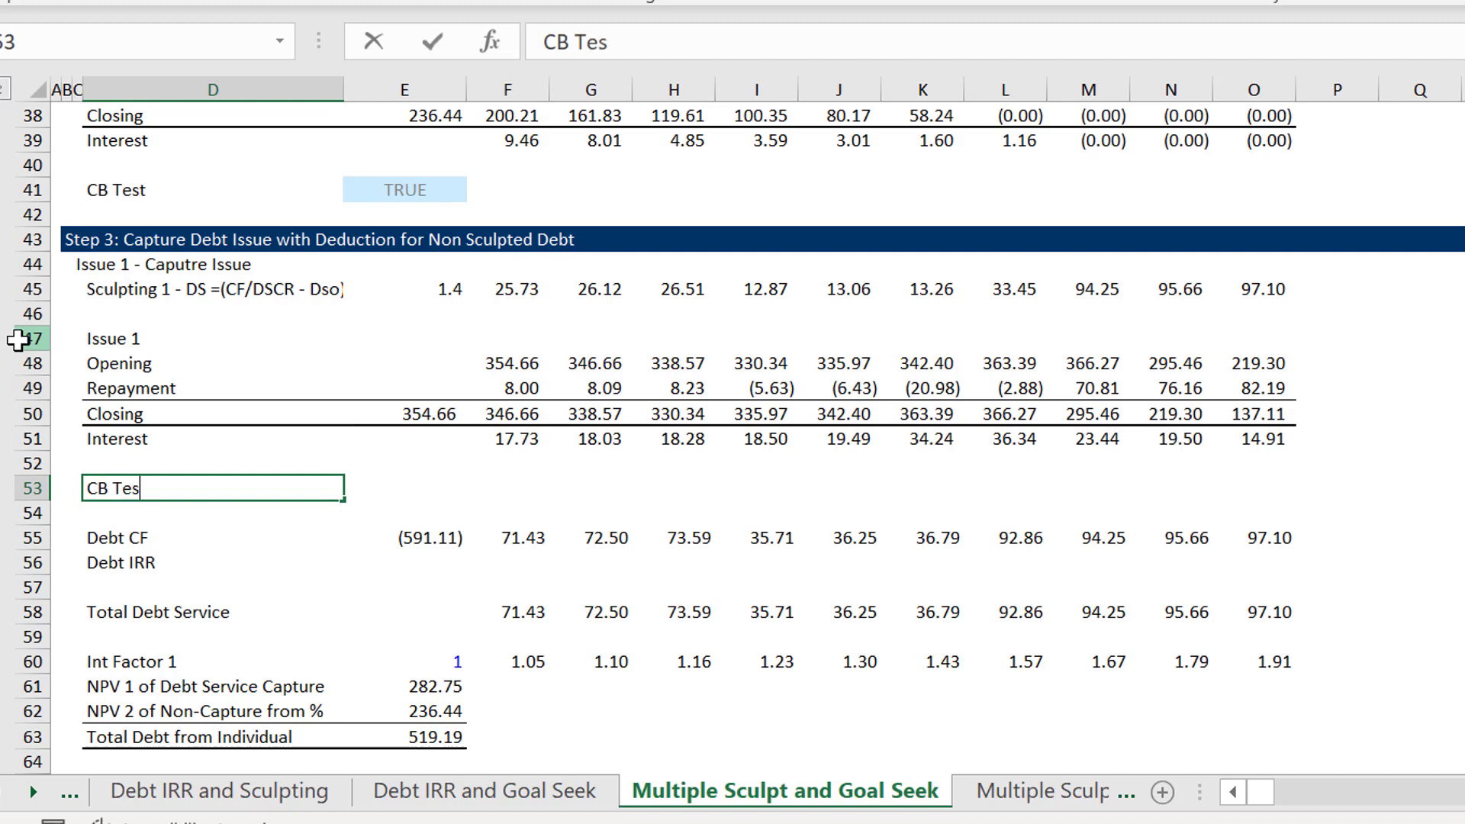
{"action": "key", "text": "Return"}
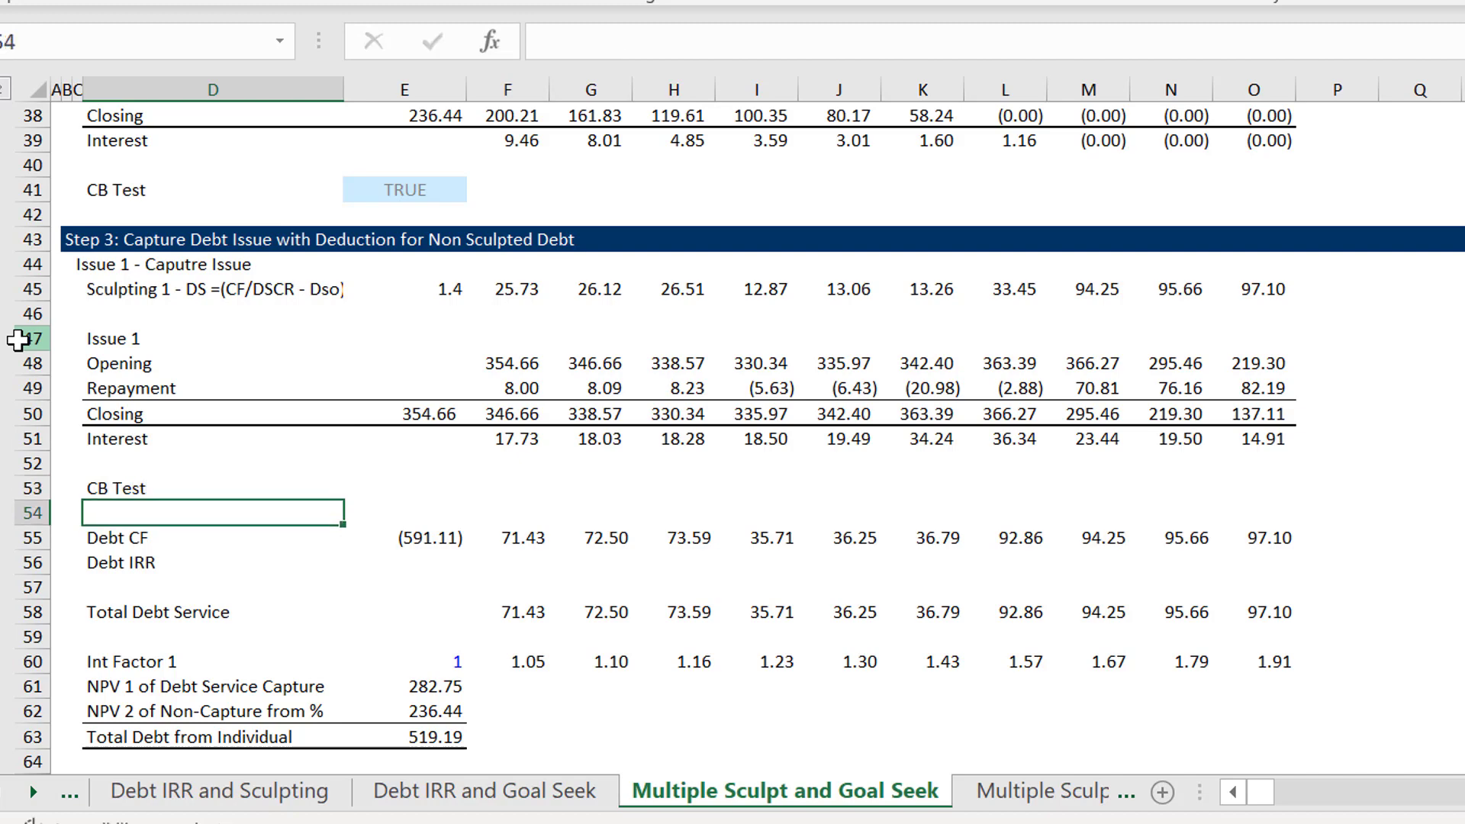
- Enter =XLOOKUP(E18,8:8,50:50) in E53 to look up the Issue 1 closing balance at the Max Tenure period
{"action": "key", "text": "Up"}
{"action": "key", "text": "Right"}
{"action": "type", "text": "=x"}
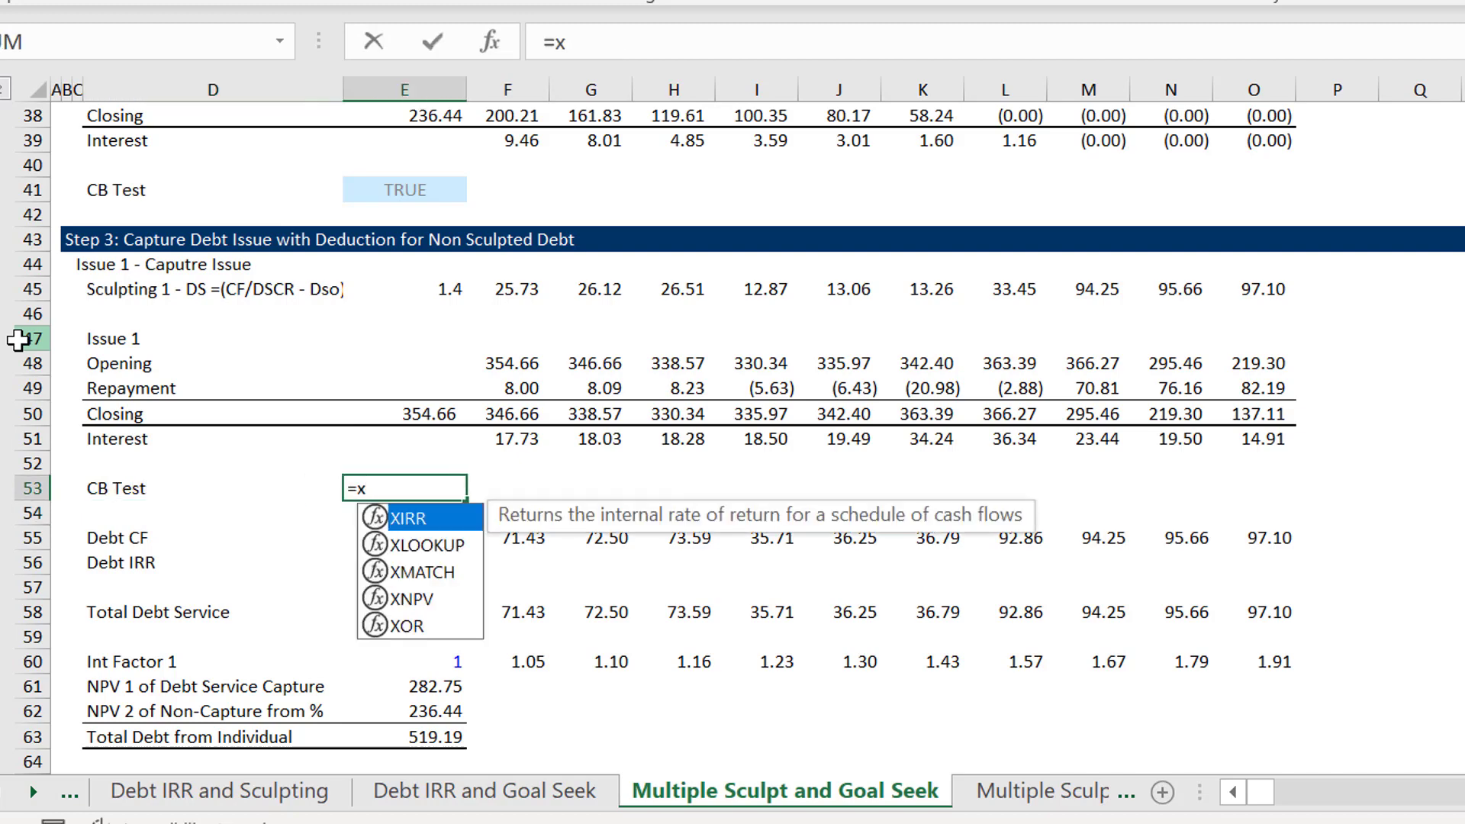
{"action": "type", "text": "l"}
{"action": "key", "text": "Tab"}
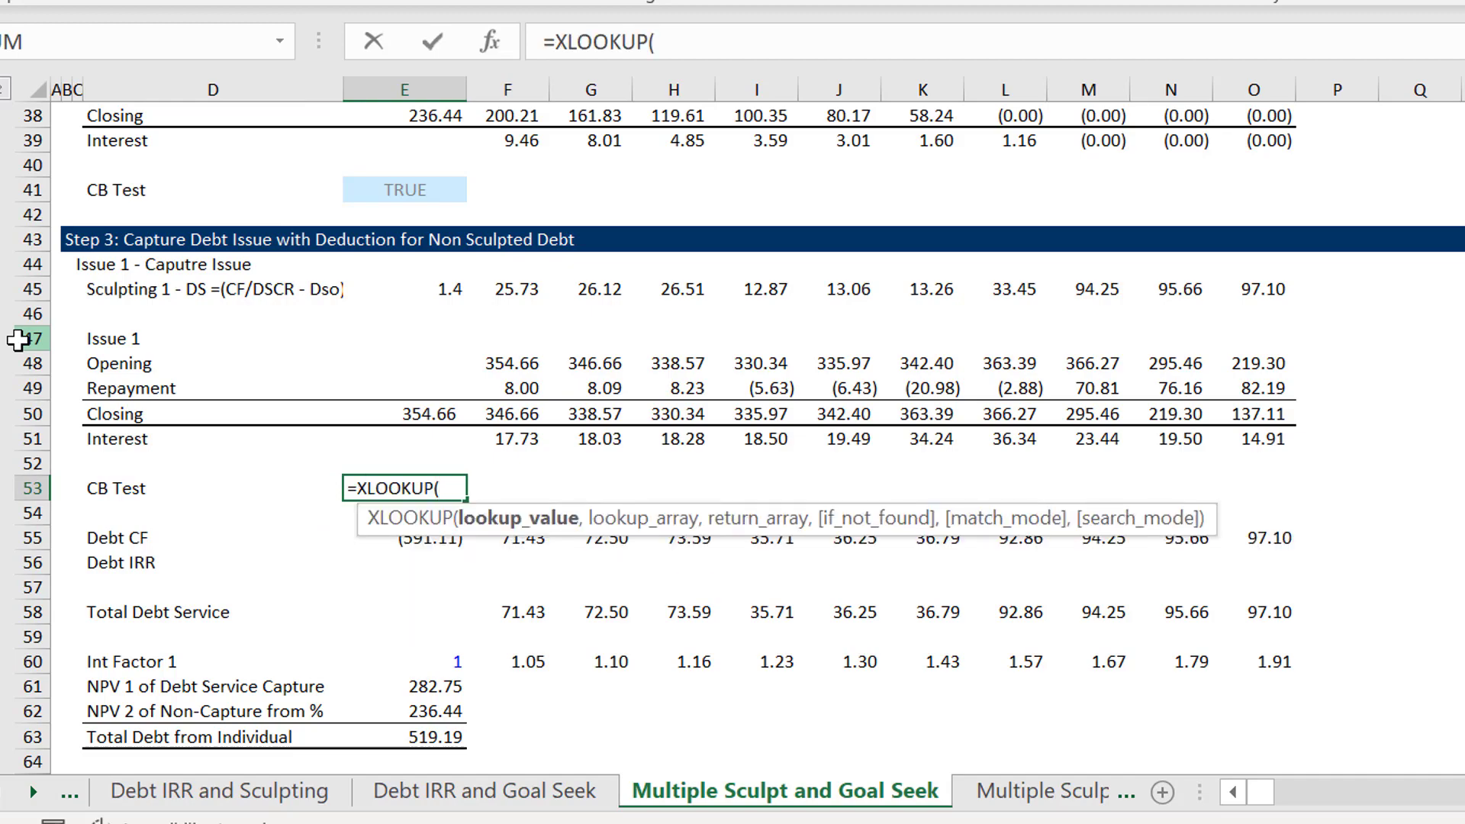
{"action": "key", "text": "Up"}
{"action": "key", "text": "Up"}
{"action": "key", "text": "Up"}
{"action": "key", "text": "Up"}
{"action": "key", "text": "Up"}
{"action": "key", "text": "Up"}
{"action": "key", "text": "Up"}
{"action": "key", "text": "Up"}
{"action": "key", "text": "Up"}
{"action": "key", "text": "Up"}
{"action": "key", "text": "Up"}
{"action": "key", "text": "Up"}
{"action": "key", "text": "Up"}
{"action": "key", "text": "Up"}
{"action": "key", "text": "Up"}
{"action": "key", "text": "Up"}
{"action": "key", "text": "Up"}
{"action": "key", "text": "Up"}
{"action": "key", "text": "Up"}
{"action": "key", "text": "Up"}
{"action": "key", "text": "Up"}
{"action": "key", "text": "Up"}
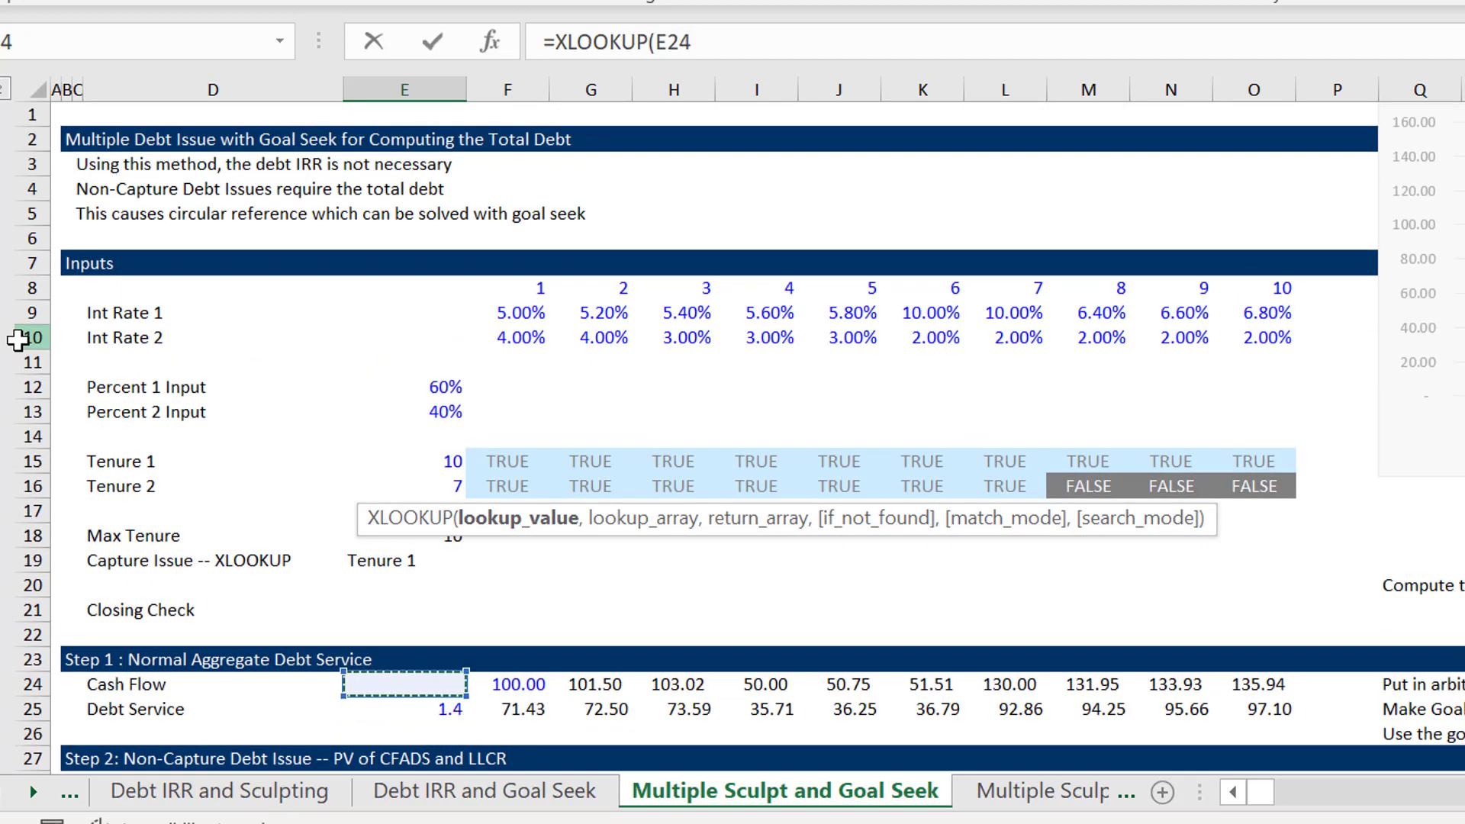
{"action": "key", "text": "Up"}
{"action": "key", "text": "Up"}
{"action": "key", "text": "Up"}
{"action": "key", "text": "Up"}
{"action": "key", "text": "Up"}
{"action": "key", "text": "Up"}
{"action": "key", "text": "Up"}
{"action": "key", "text": "Up"}
{"action": "key", "text": "Up"}
{"action": "key", "text": "Up"}
{"action": "key", "text": "Down"}
{"action": "key", "text": "Down"}
{"action": "key", "text": "Down"}
{"action": "key", "text": "Down"}
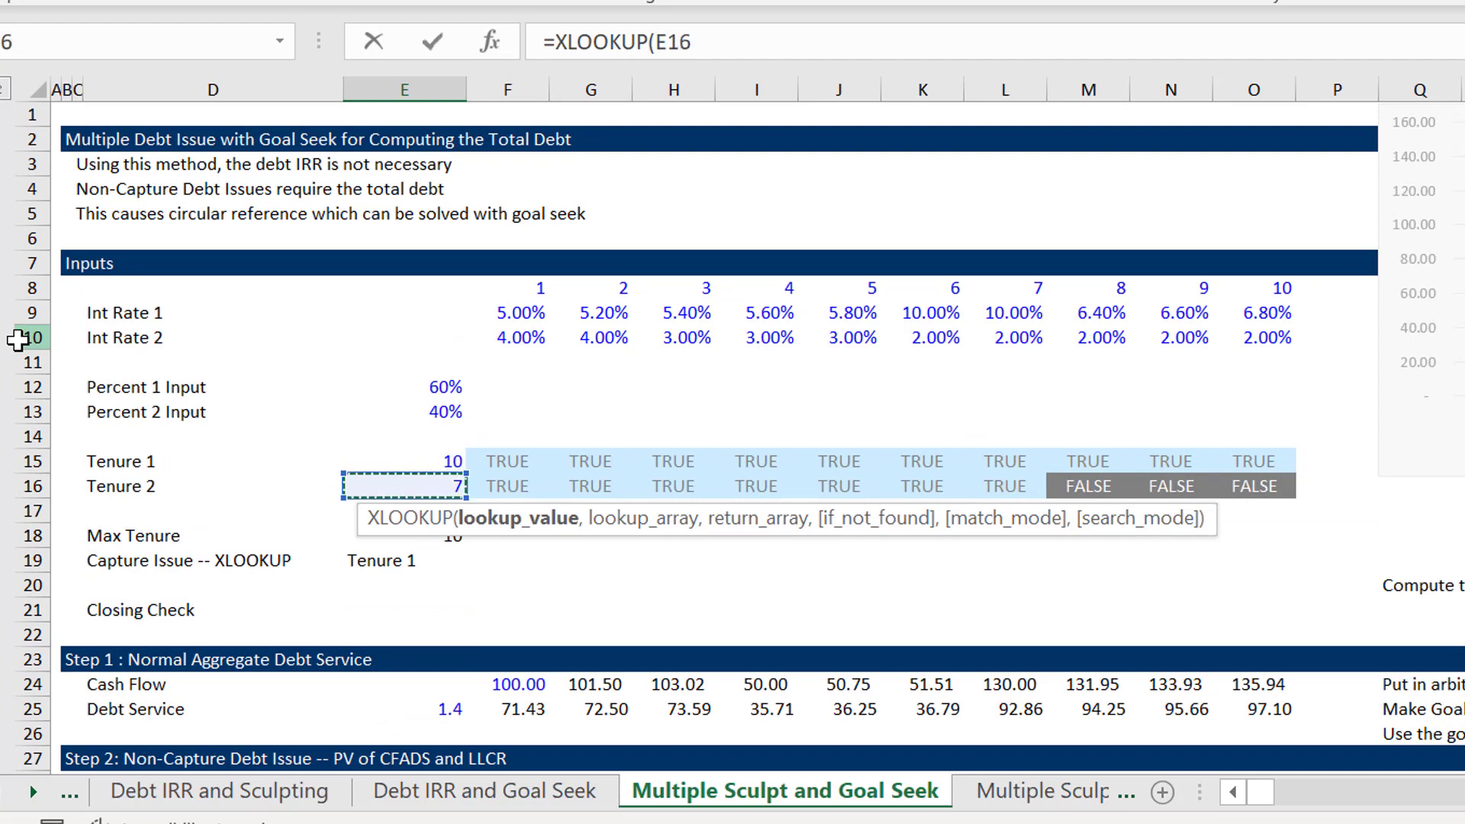
{"action": "type", "text": ","}
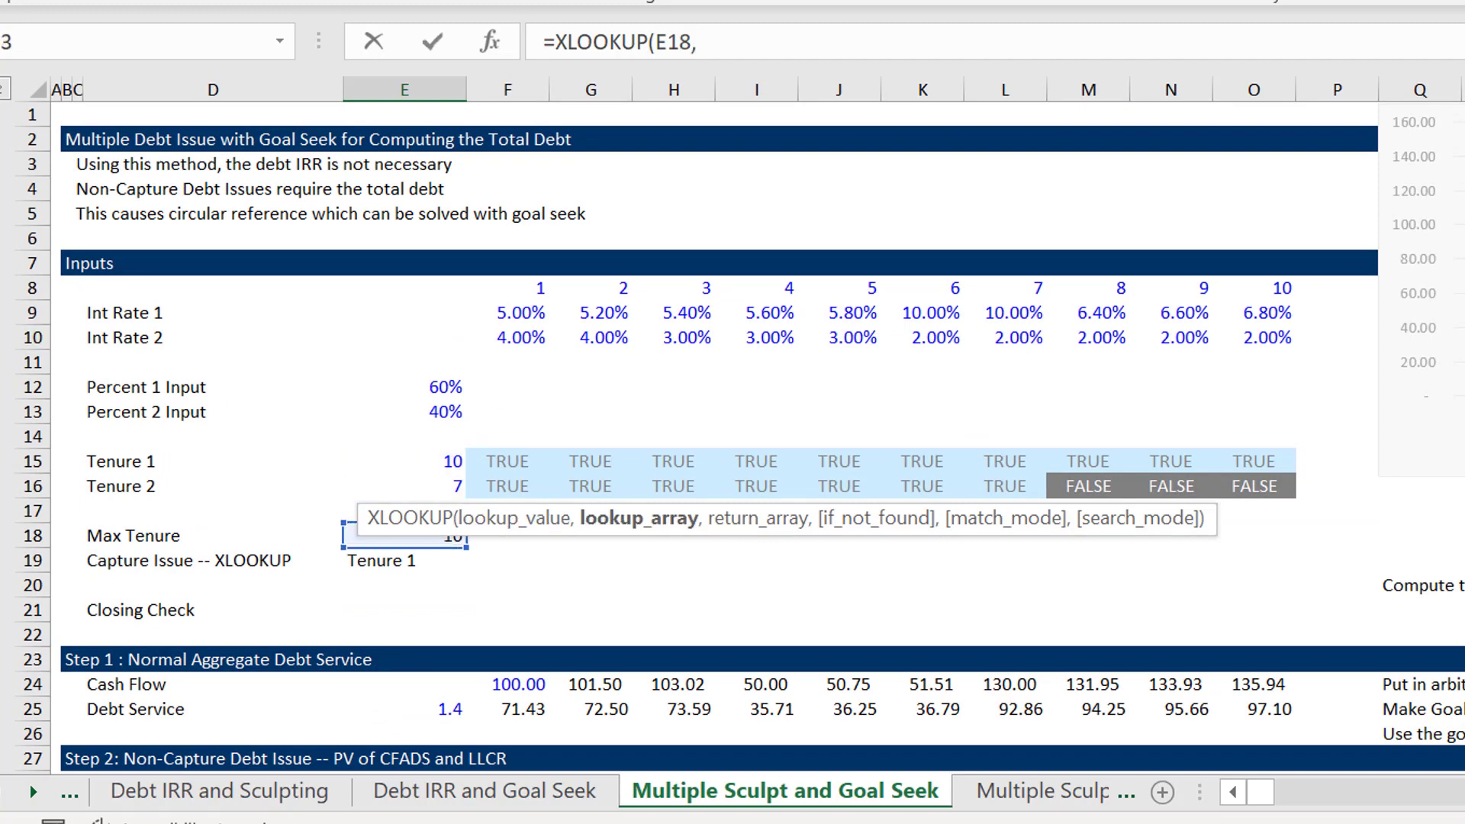
{"action": "left_click", "coordinate": [25, 287]}
{"action": "type", "text": ","}
{"action": "key", "text": "Page_Up"}
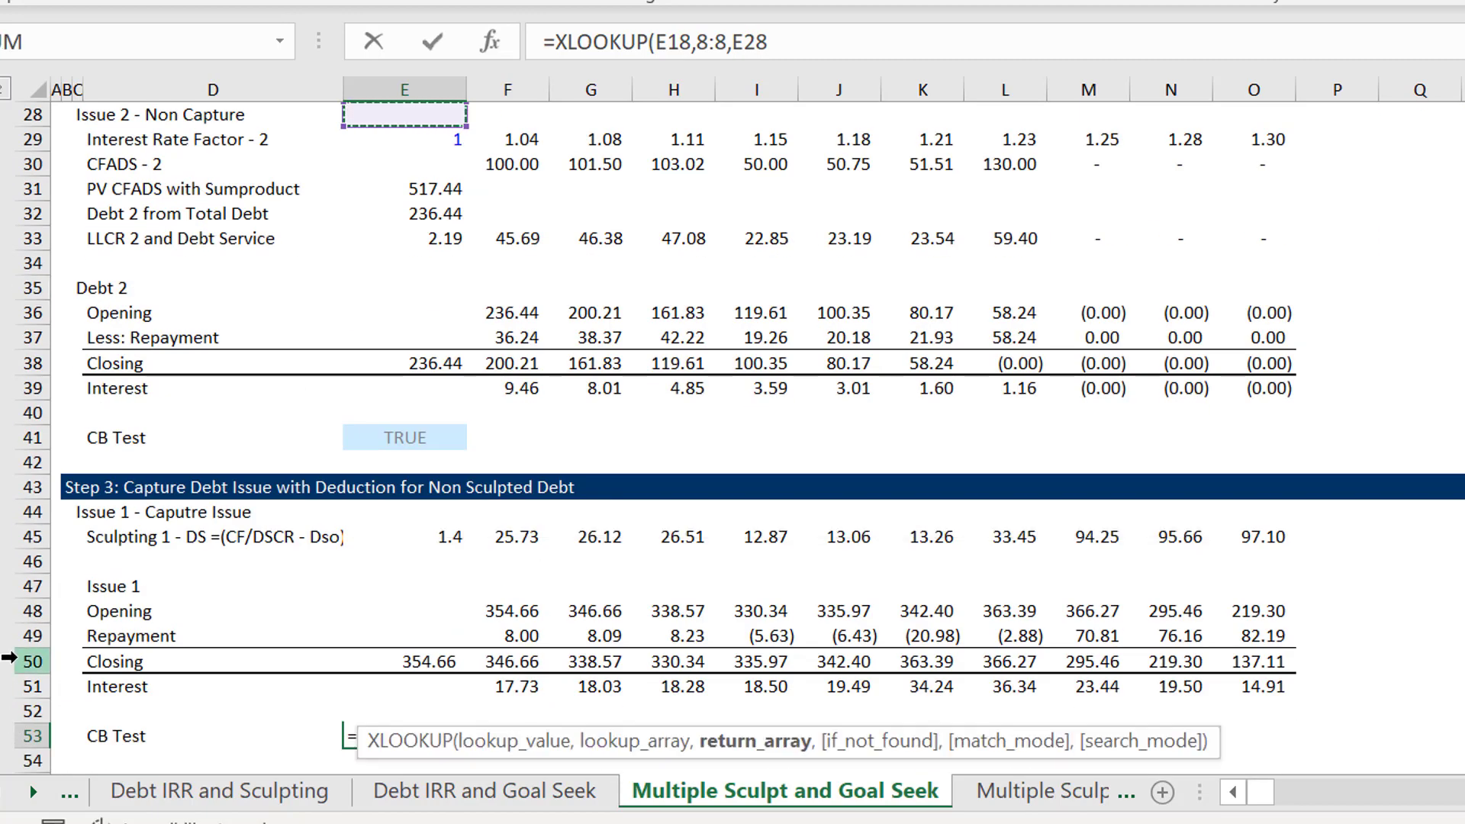
{"action": "left_click", "coordinate": [11, 660]}
{"action": "key", "text": "Return"}
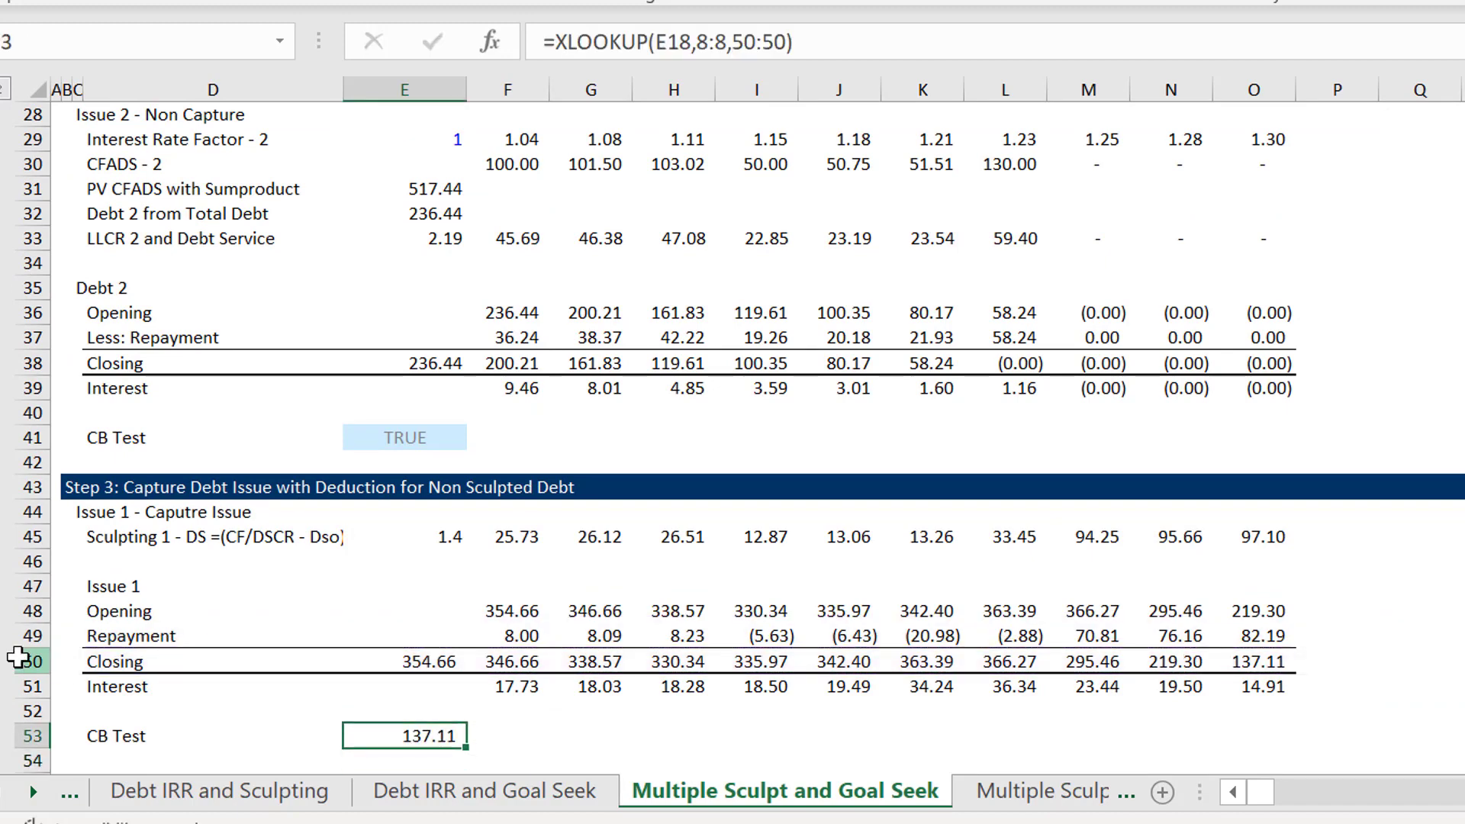
- Change E53 to =ROUND(XLOOKUP(E18,8:8,50:50),0)=0 to test the Issue 1 closing balance for zero
{"action": "key", "text": "F2"}
{"action": "key", "text": "Home"}
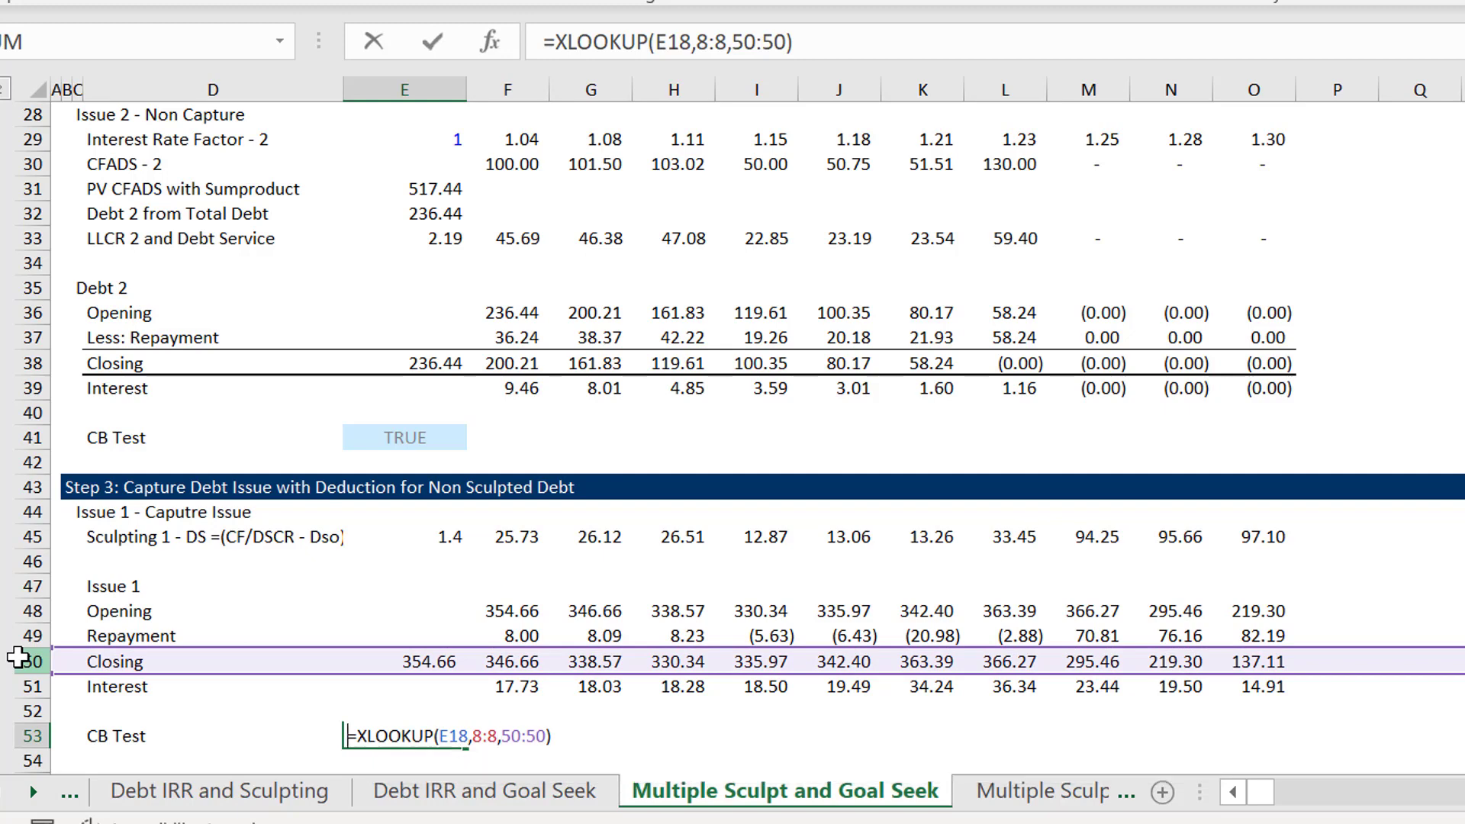
{"action": "type", "text": "roun"}
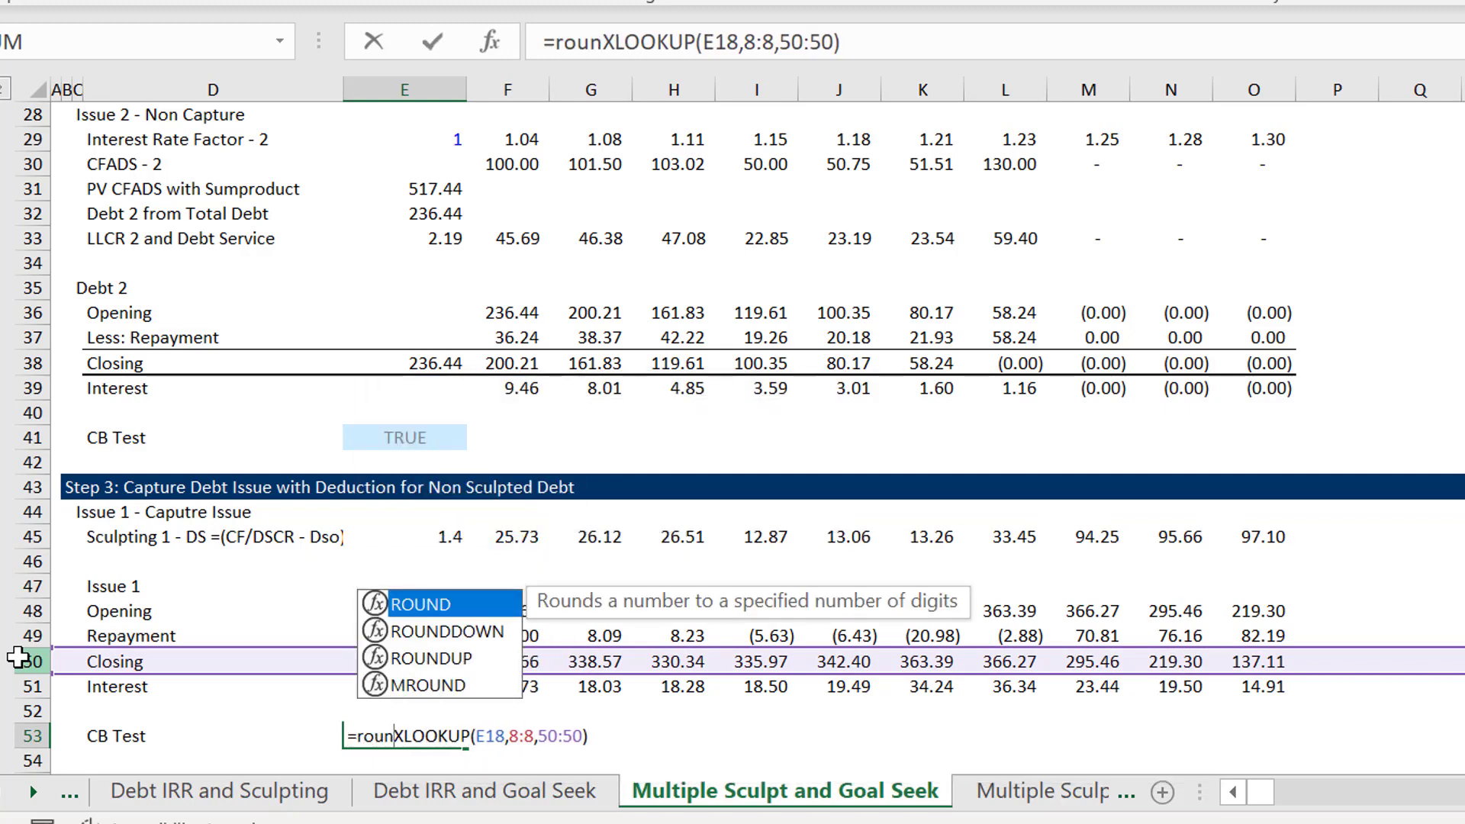
{"action": "key", "text": "Tab"}
{"action": "key", "text": "Right"}
{"action": "key", "text": "End"}
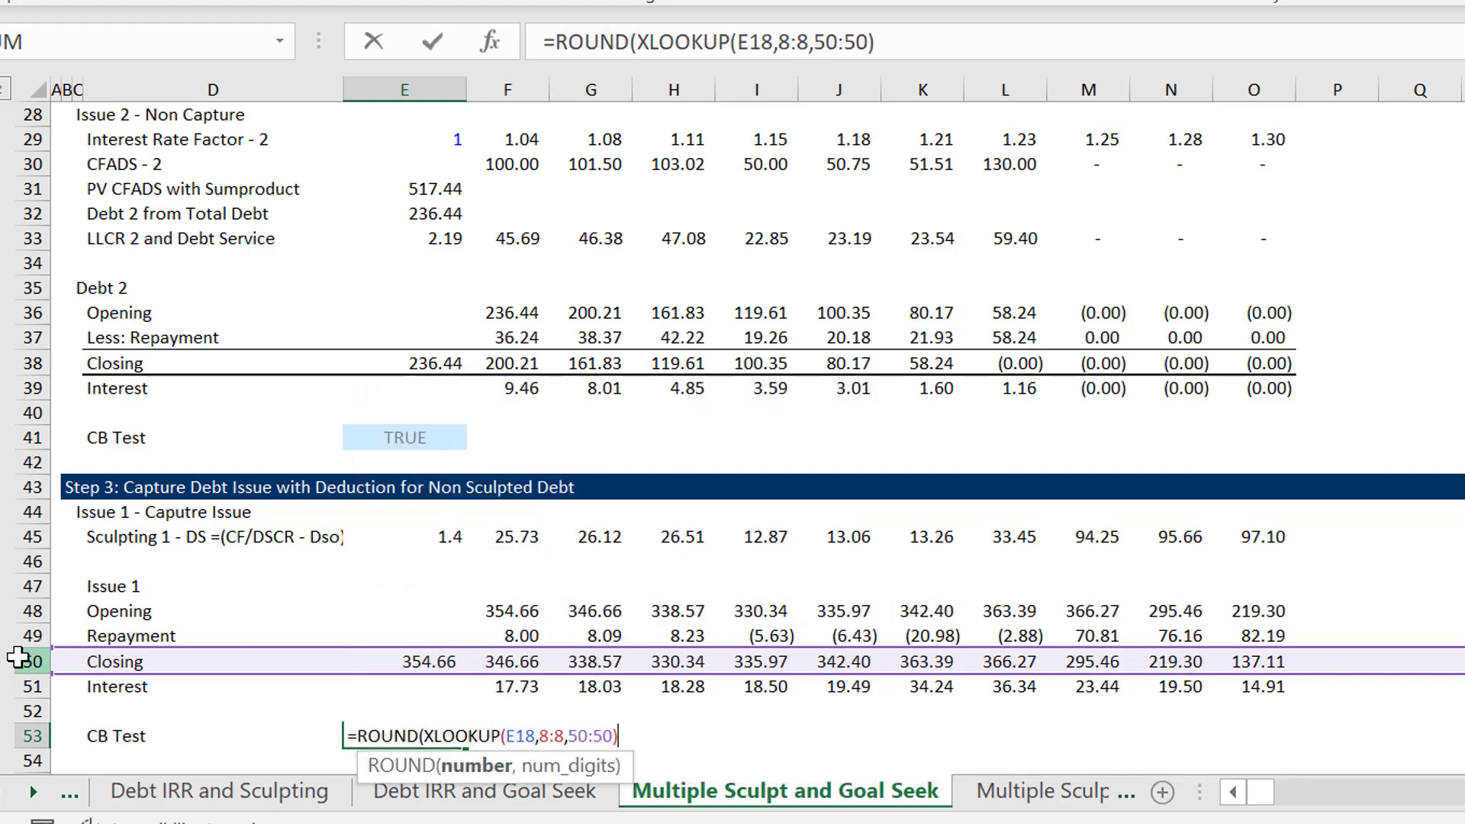
{"action": "type", "text": ",0)-"}
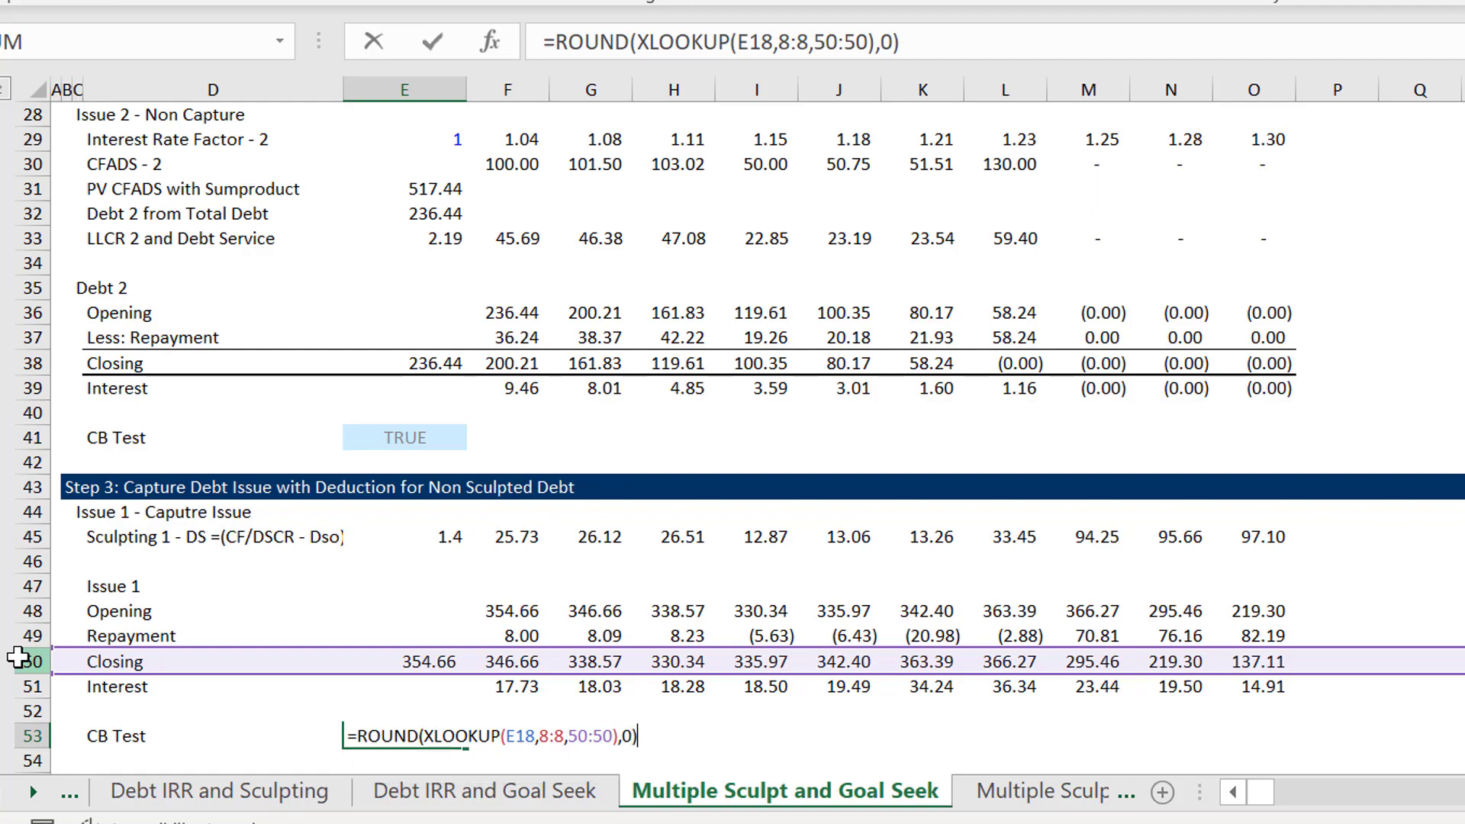
{"action": "key", "text": "Return"}
{"action": "key", "text": "Up"}
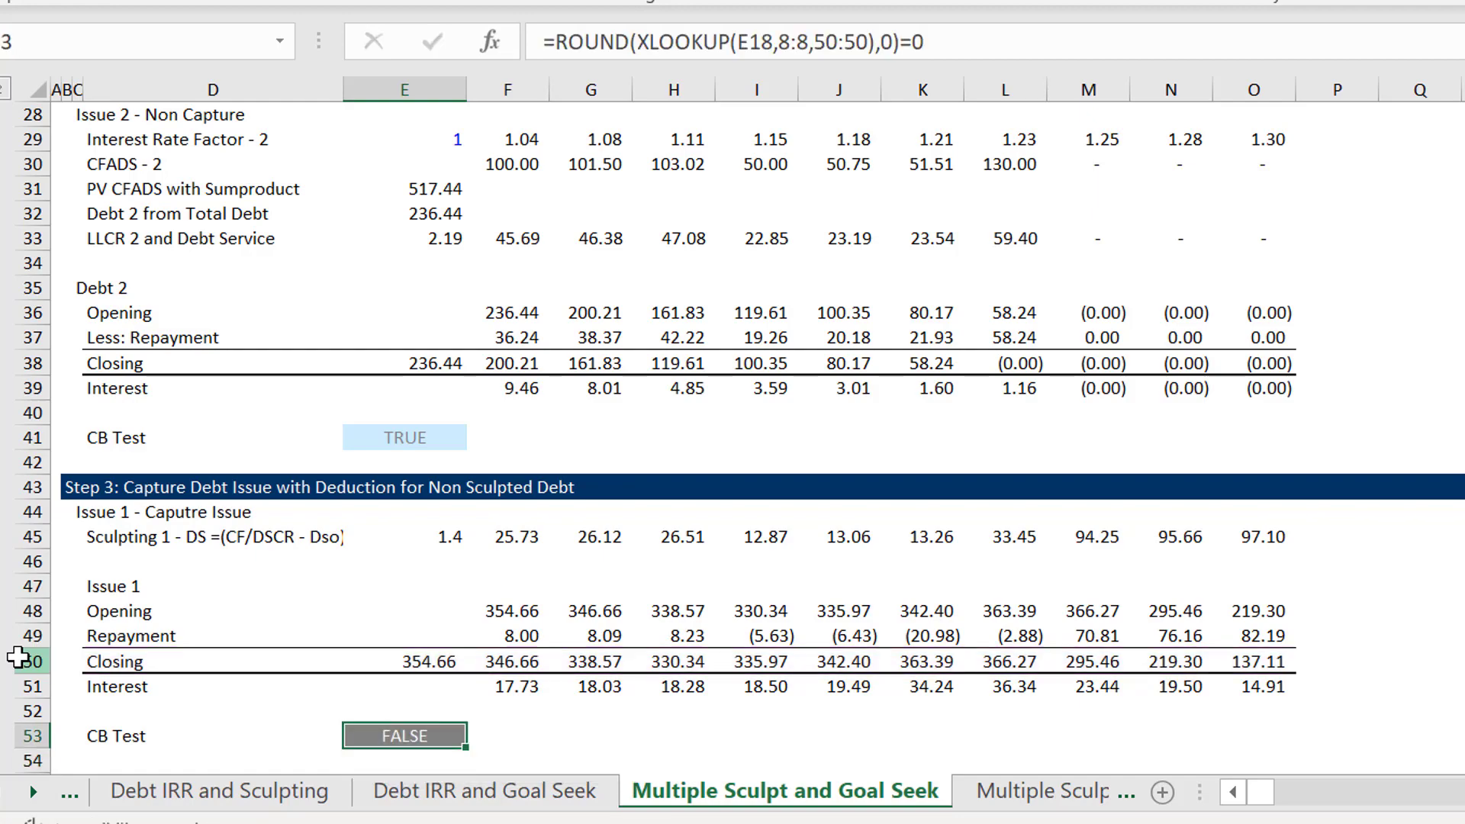
- Enter =AND(E41,E53) in Closing Check cell E21 to combine the CB tests of both debts
{"action": "key", "text": "Page_Up"}
{"action": "key", "text": "Up"}
{"action": "key", "text": "Up"}
{"action": "key", "text": "Up"}
{"action": "key", "text": "Up"}
{"action": "key", "text": "Up"}
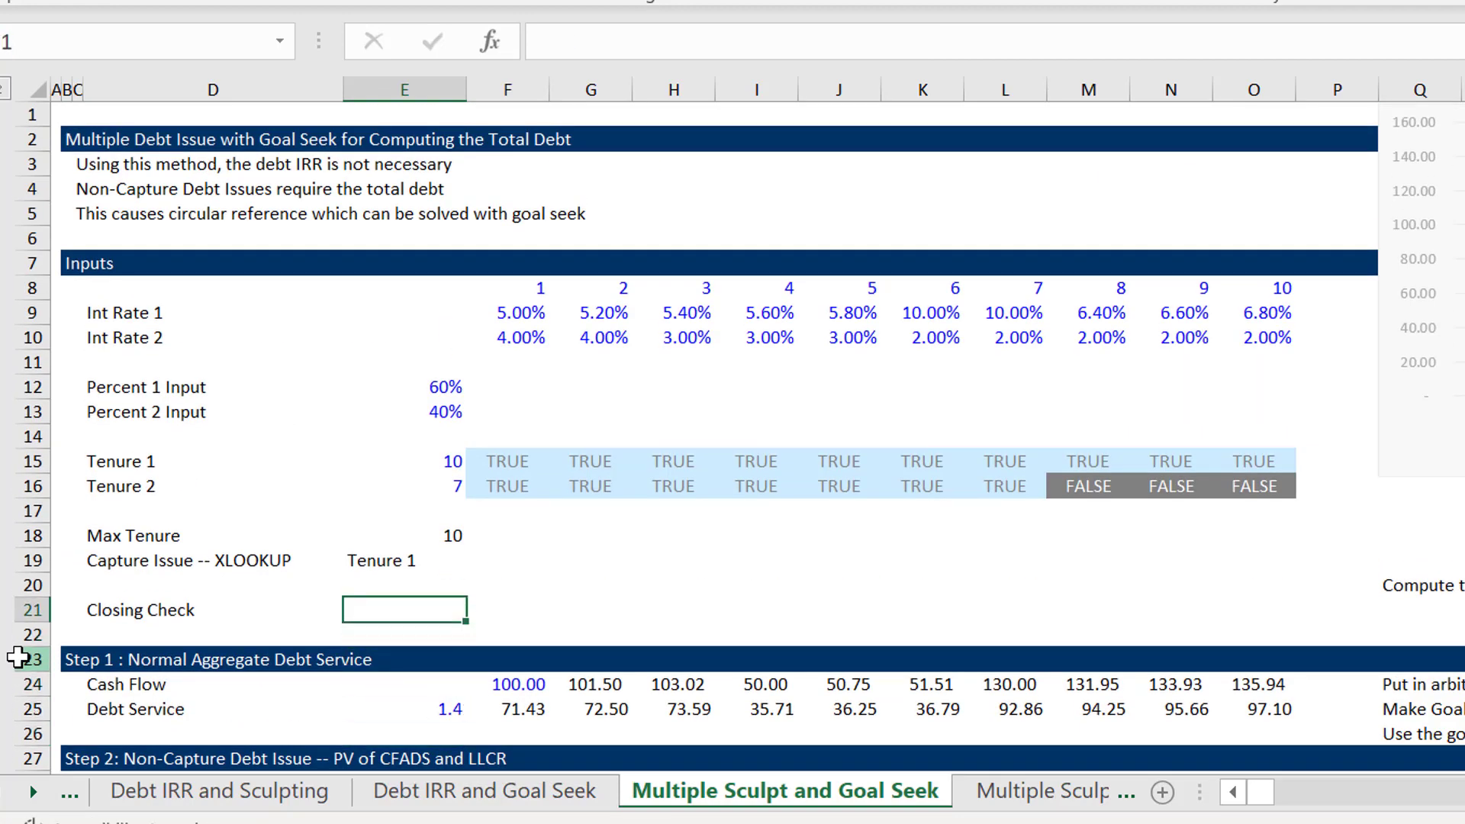
{"action": "key", "text": "Up"}
{"action": "key", "text": "Down"}
{"action": "type", "text": "=and("}
{"action": "key", "text": "Page_Down"}
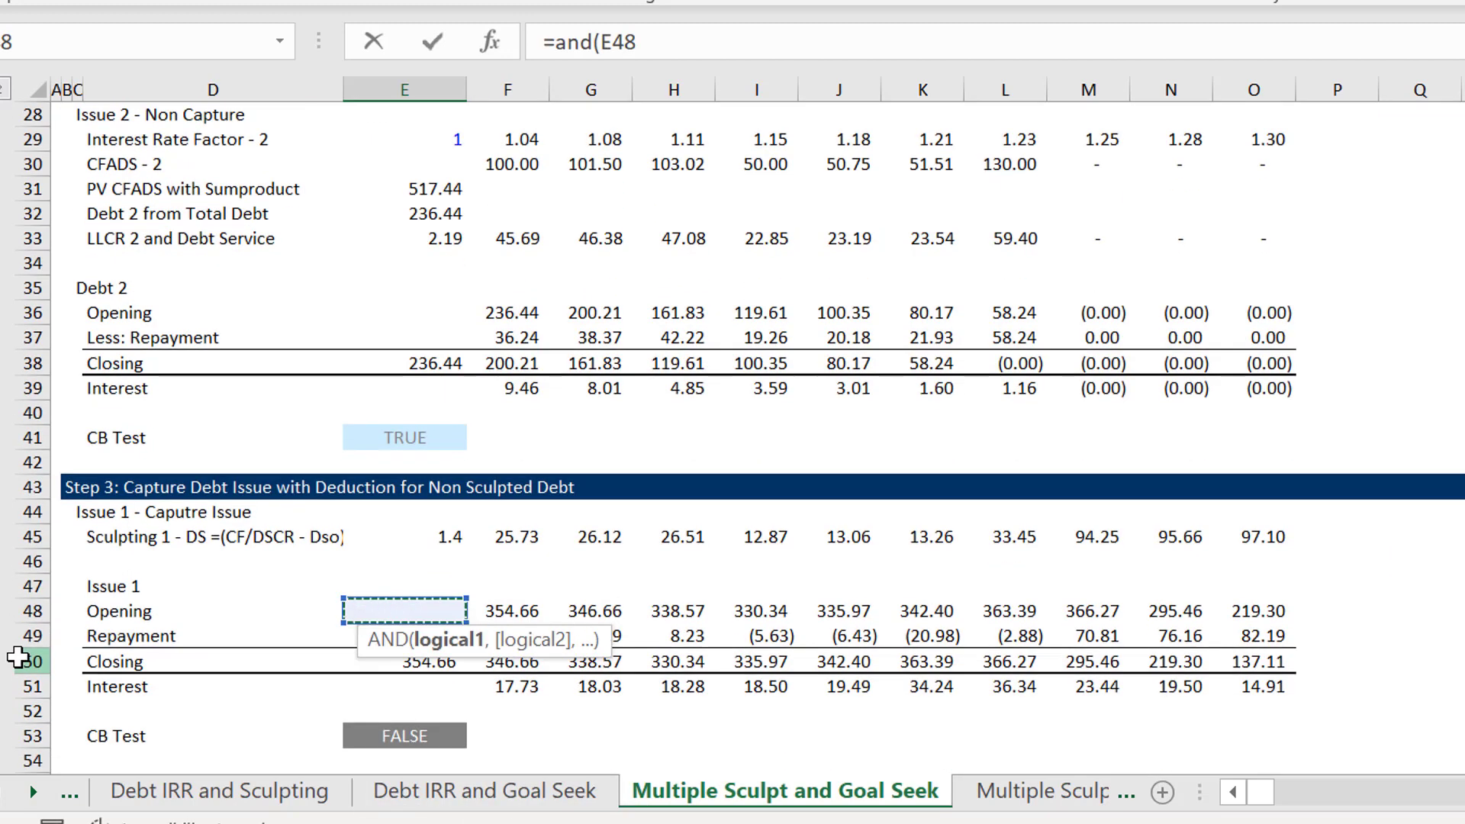
{"action": "key", "text": "Up"}
{"action": "key", "text": "Up"}
{"action": "key", "text": "Up"}
{"action": "key", "text": "Up"}
{"action": "key", "text": "Up"}
{"action": "key", "text": "Up"}
{"action": "key", "text": "Up"}
{"action": "type", "text": ","}
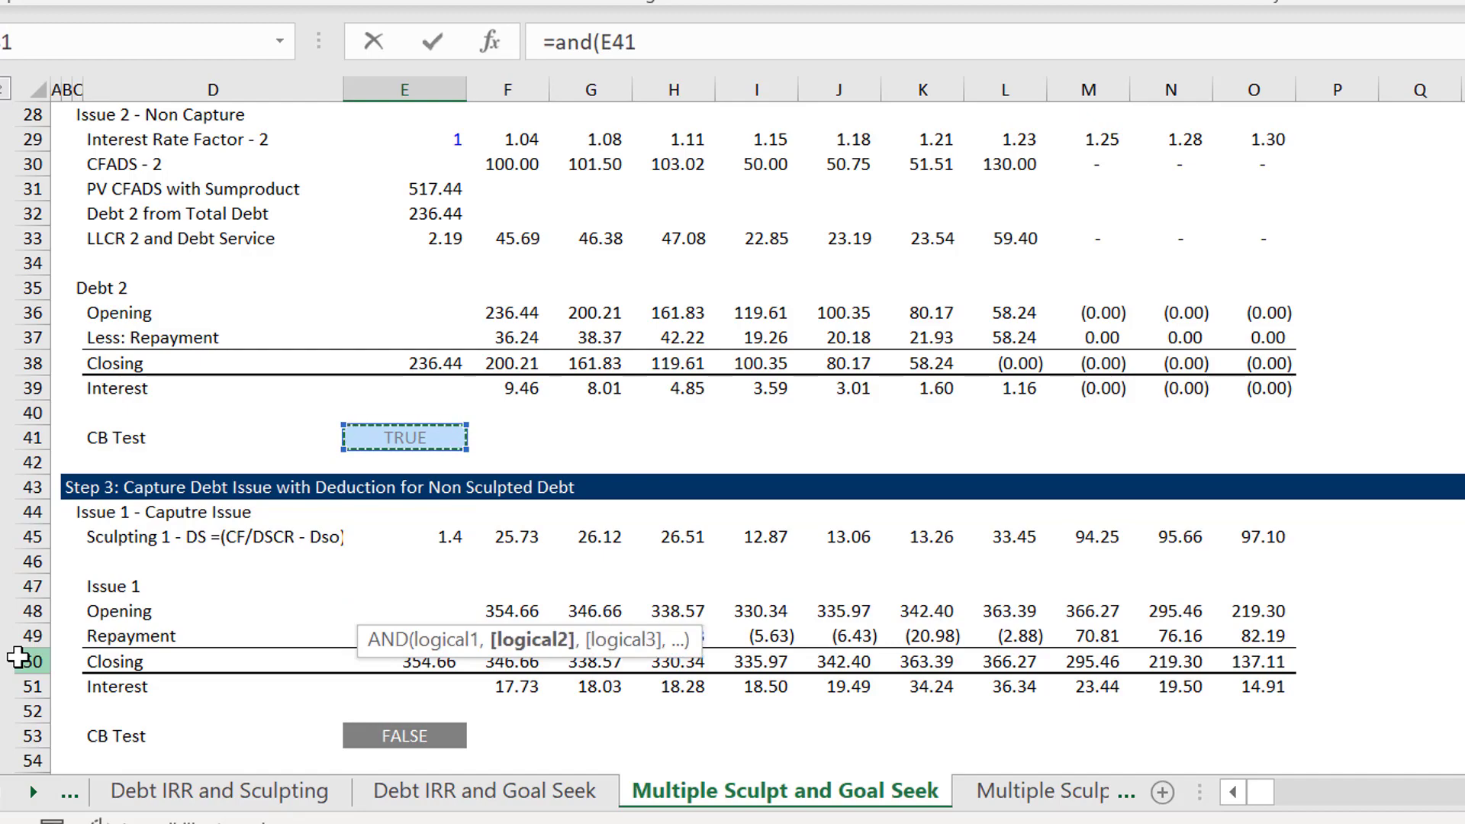
{"action": "left_click", "coordinate": [395, 730]}
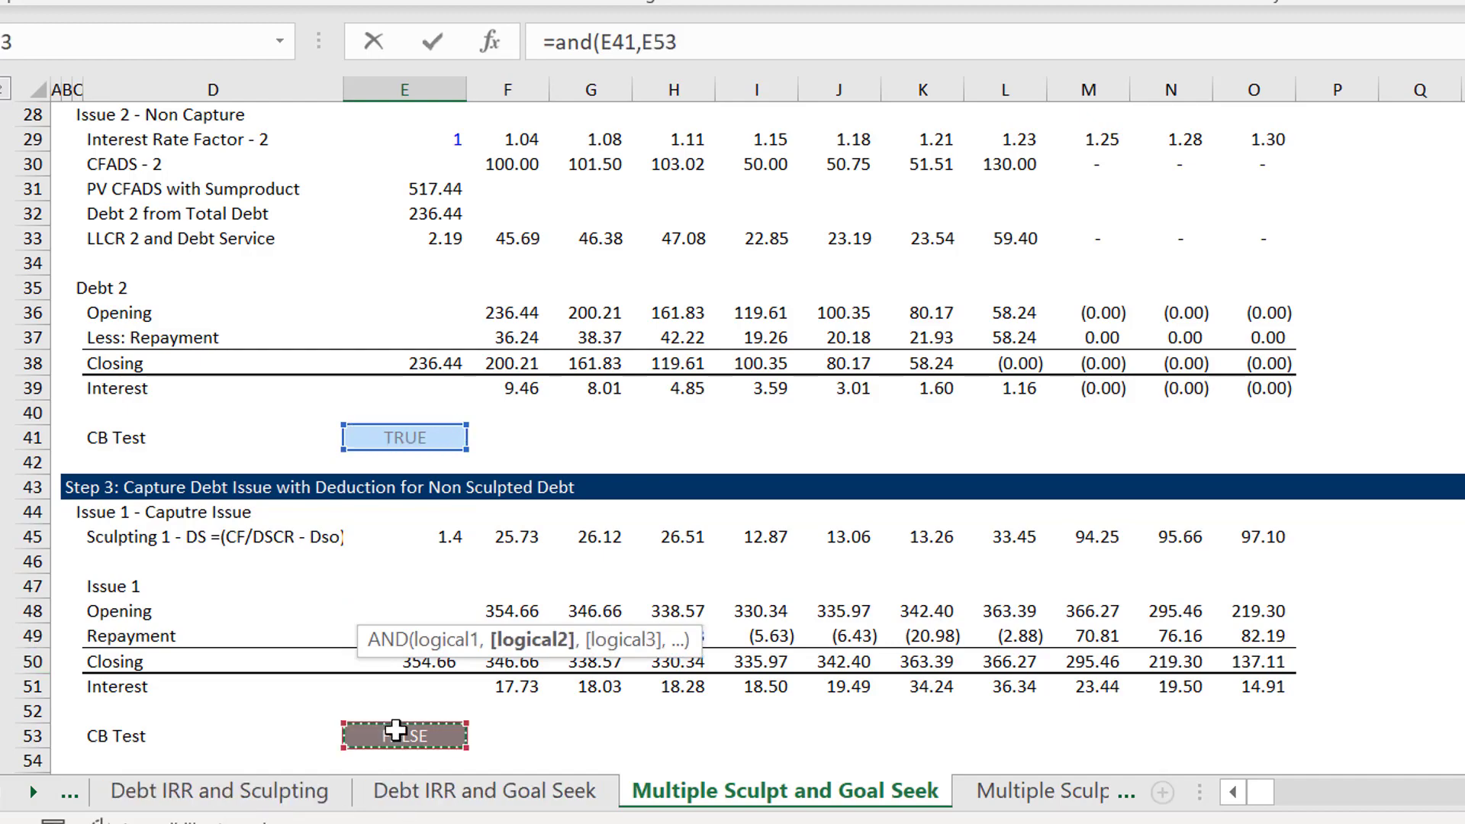
{"action": "key", "text": "Return"}
{"action": "key", "text": "Up"}
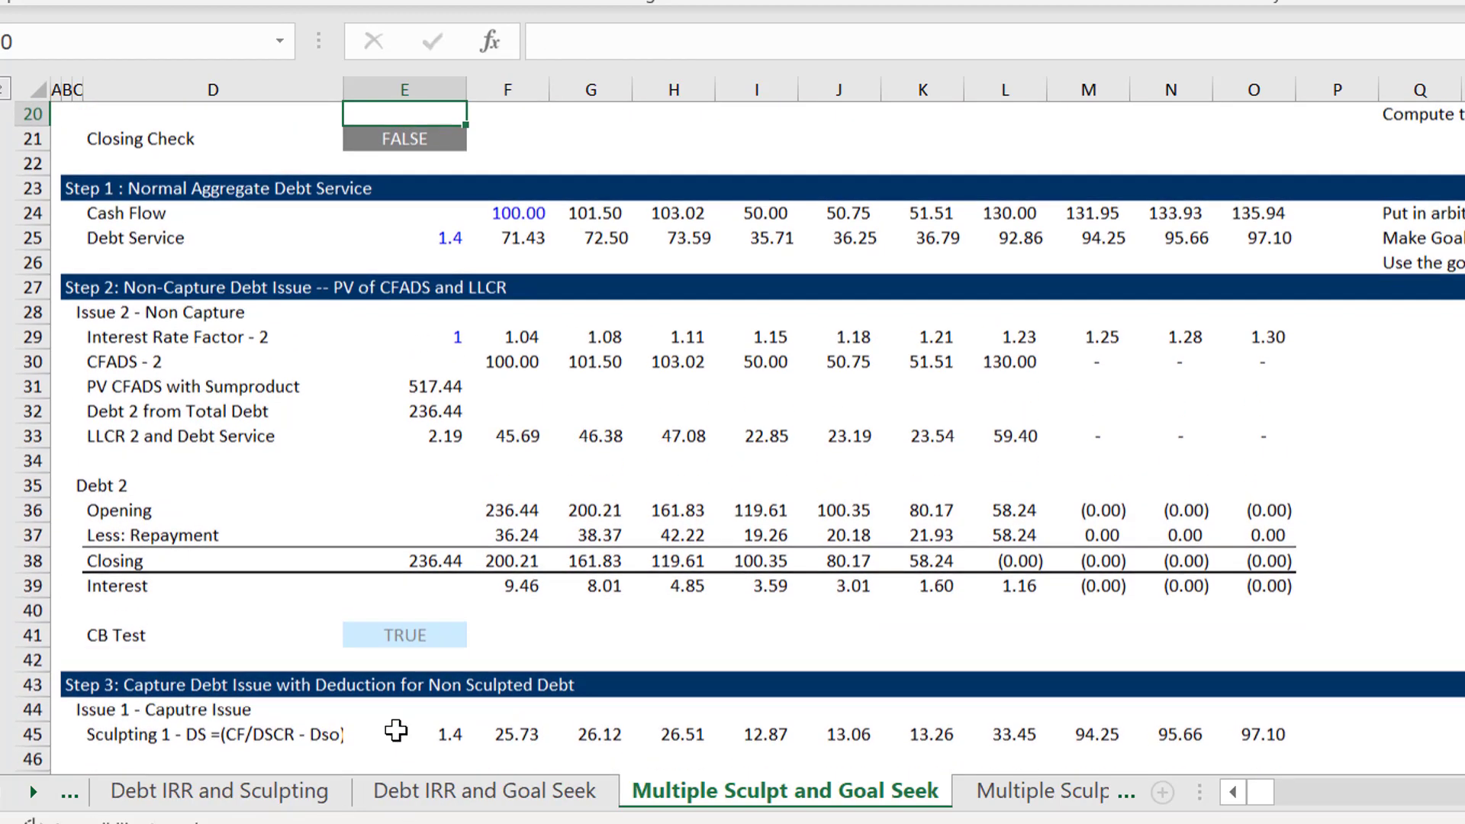
- Try to delete rows 55 to 57 holding Debt CF and Debt IRR, and undo the deletion
{"action": "key", "text": "Page_Down"}
{"action": "key", "text": "Down"}
{"action": "key", "text": "Down"}
{"action": "key", "text": "Down"}
{"action": "key", "text": "Down"}
{"action": "key", "text": "Down"}
{"action": "key", "text": "Down"}
{"action": "key", "text": "Down"}
{"action": "key", "text": "Down"}
{"action": "key", "text": "Down"}
{"action": "key", "text": "Down"}
{"action": "key", "text": "Down"}
{"action": "key", "text": "Down"}
{"action": "key", "text": "Down"}
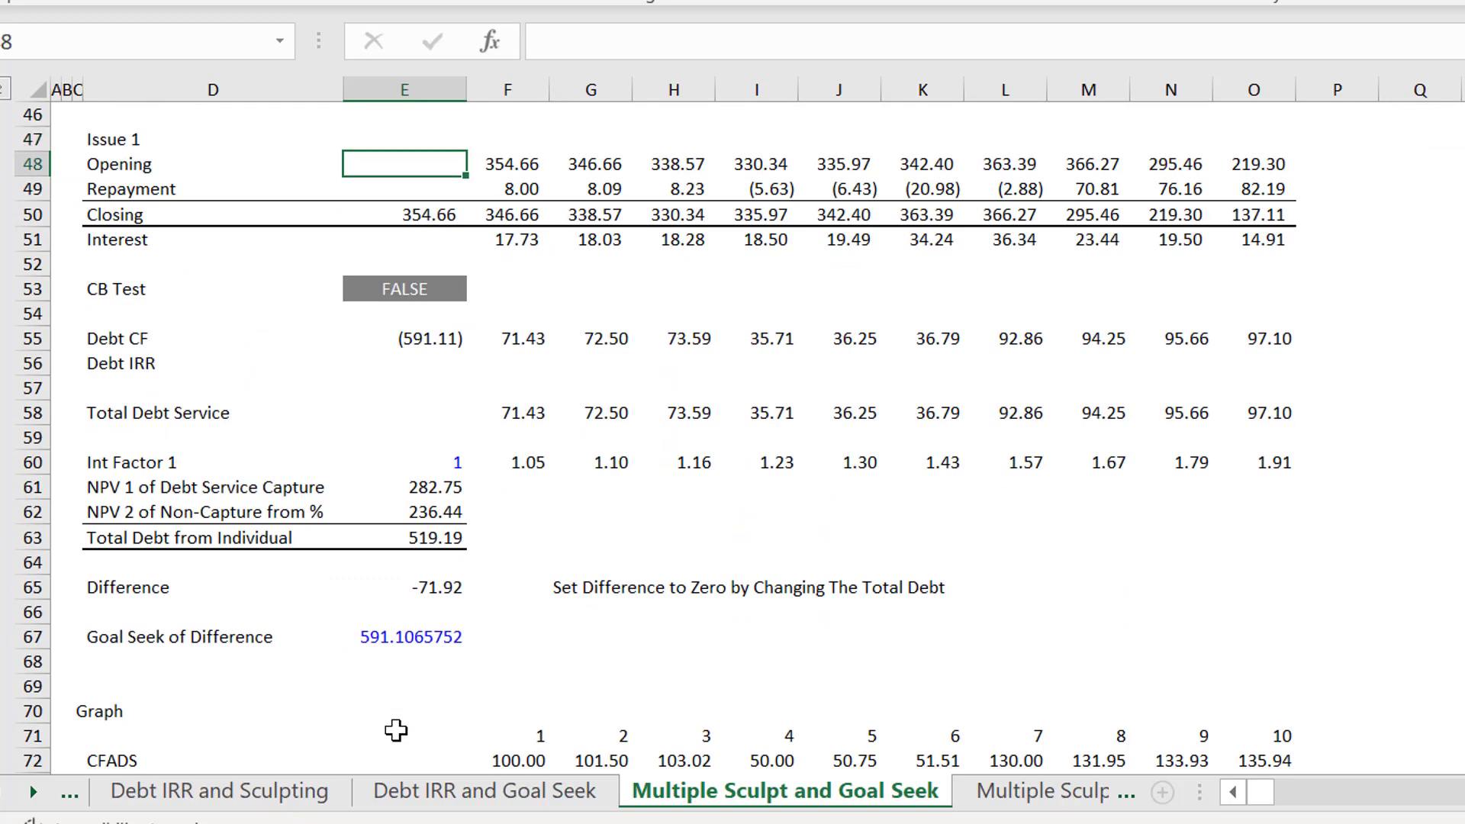
{"action": "key", "text": "Up"}
{"action": "key", "text": "Up"}
{"action": "key", "text": "Up"}
{"action": "key", "text": "Up"}
{"action": "key", "text": "Up"}
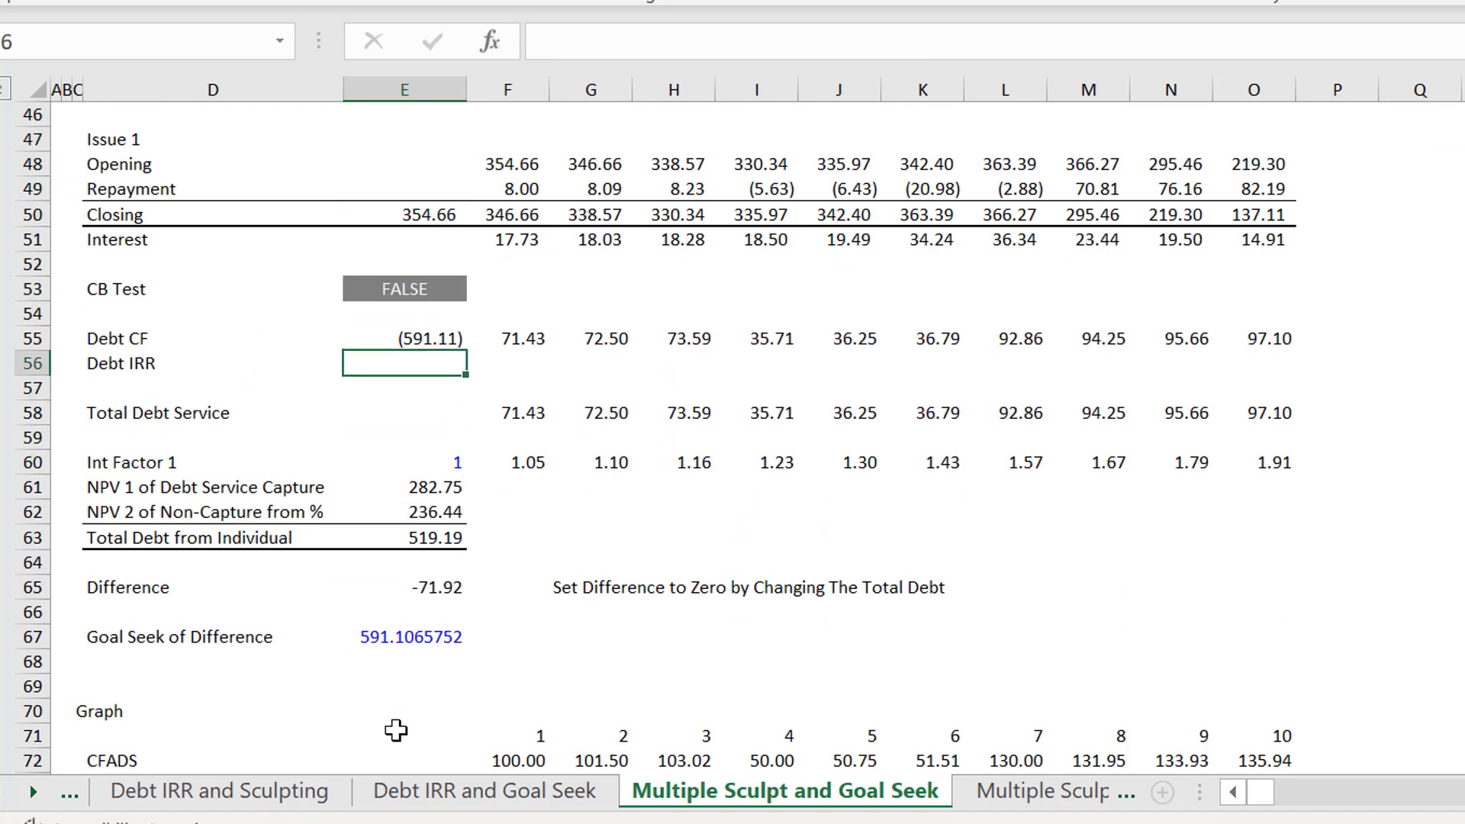
{"action": "key", "text": "Left"}
{"action": "key", "text": "Home"}
{"action": "key", "text": "shift+space"}
{"action": "key", "text": "shift+Down"}
{"action": "key", "text": "shift+Down"}
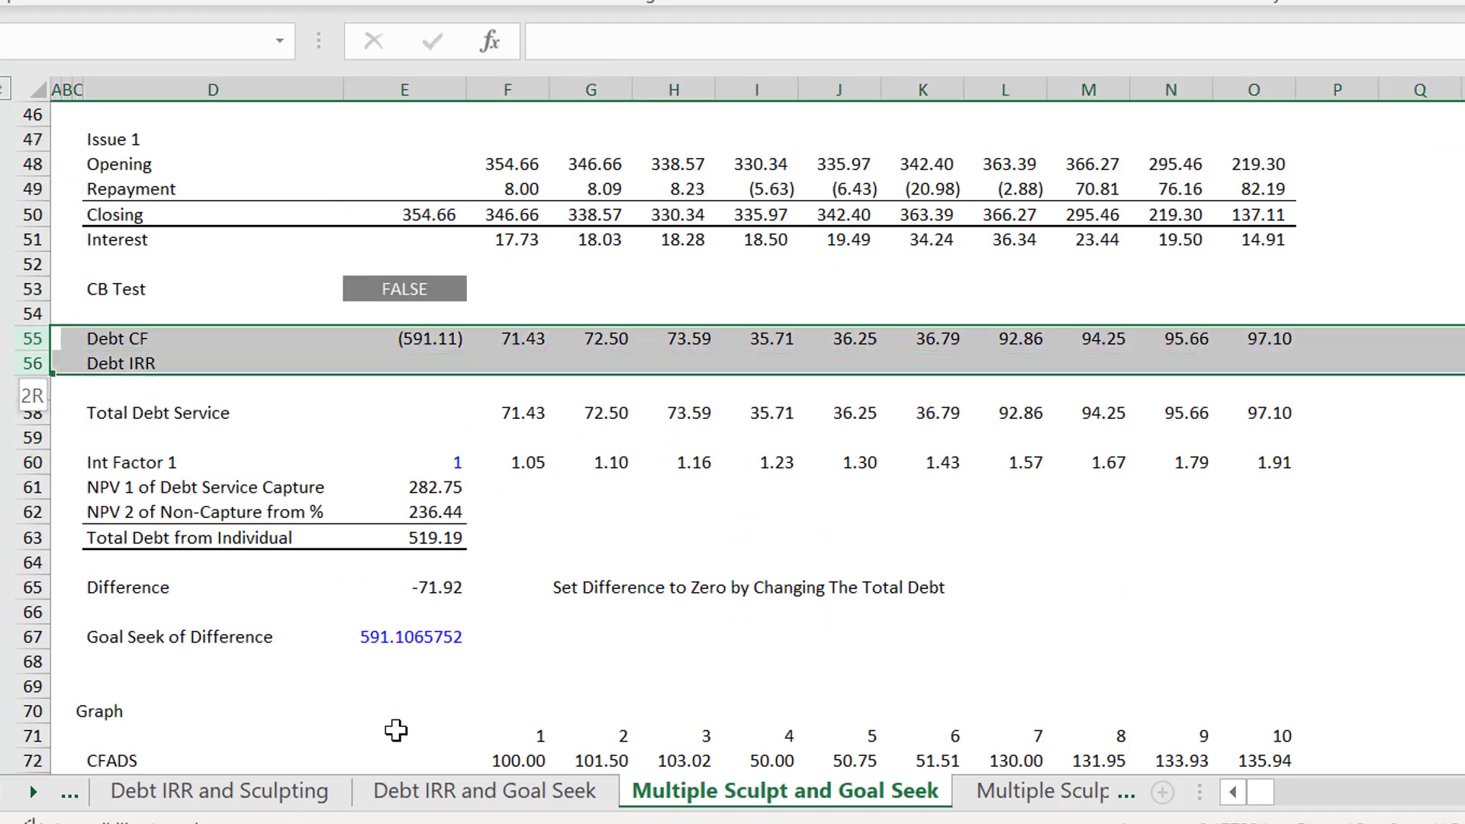
{"action": "key", "text": "ctrl+minus"}
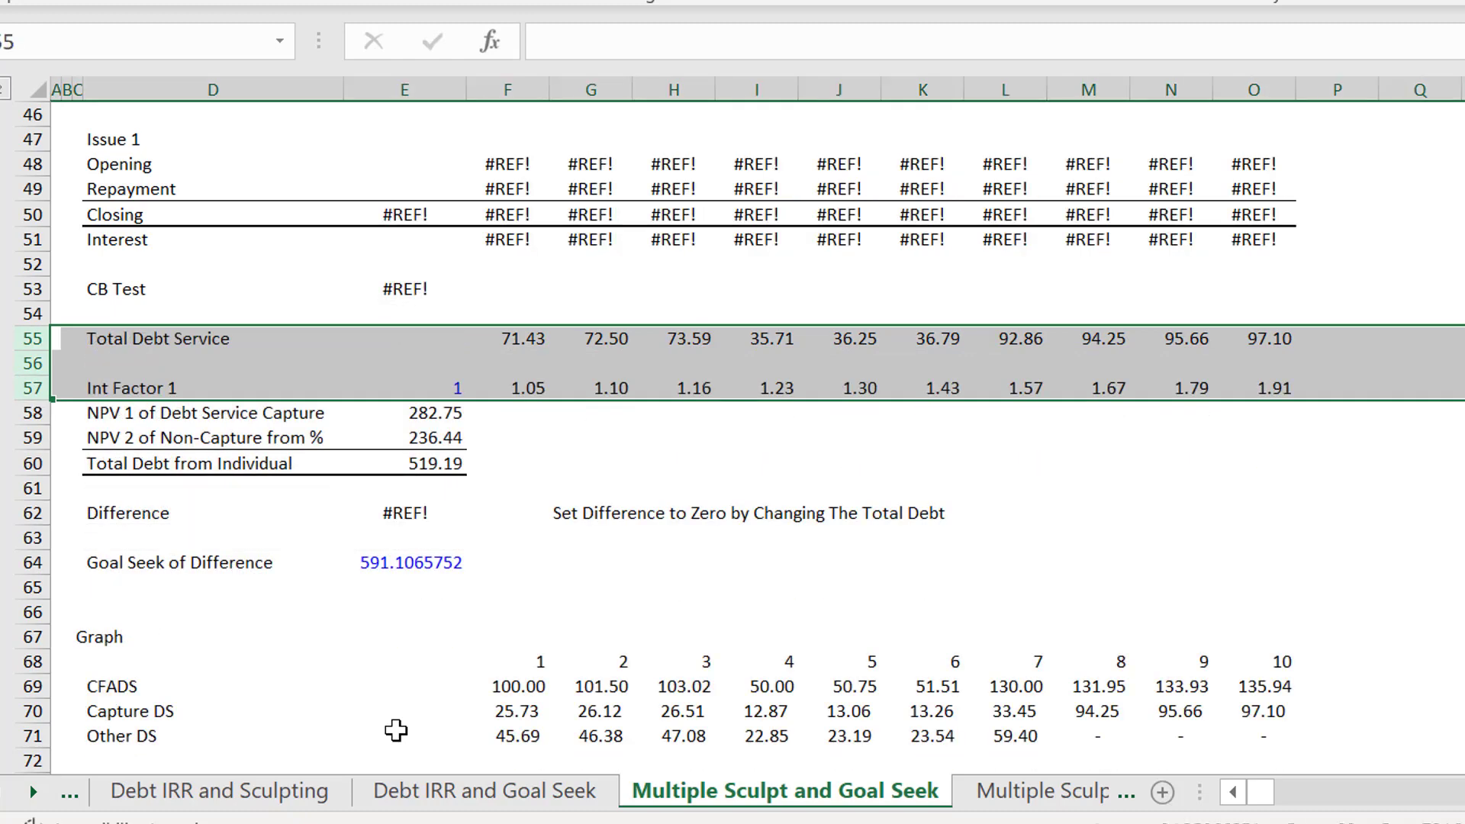
{"action": "key", "text": "ctrl+z"}
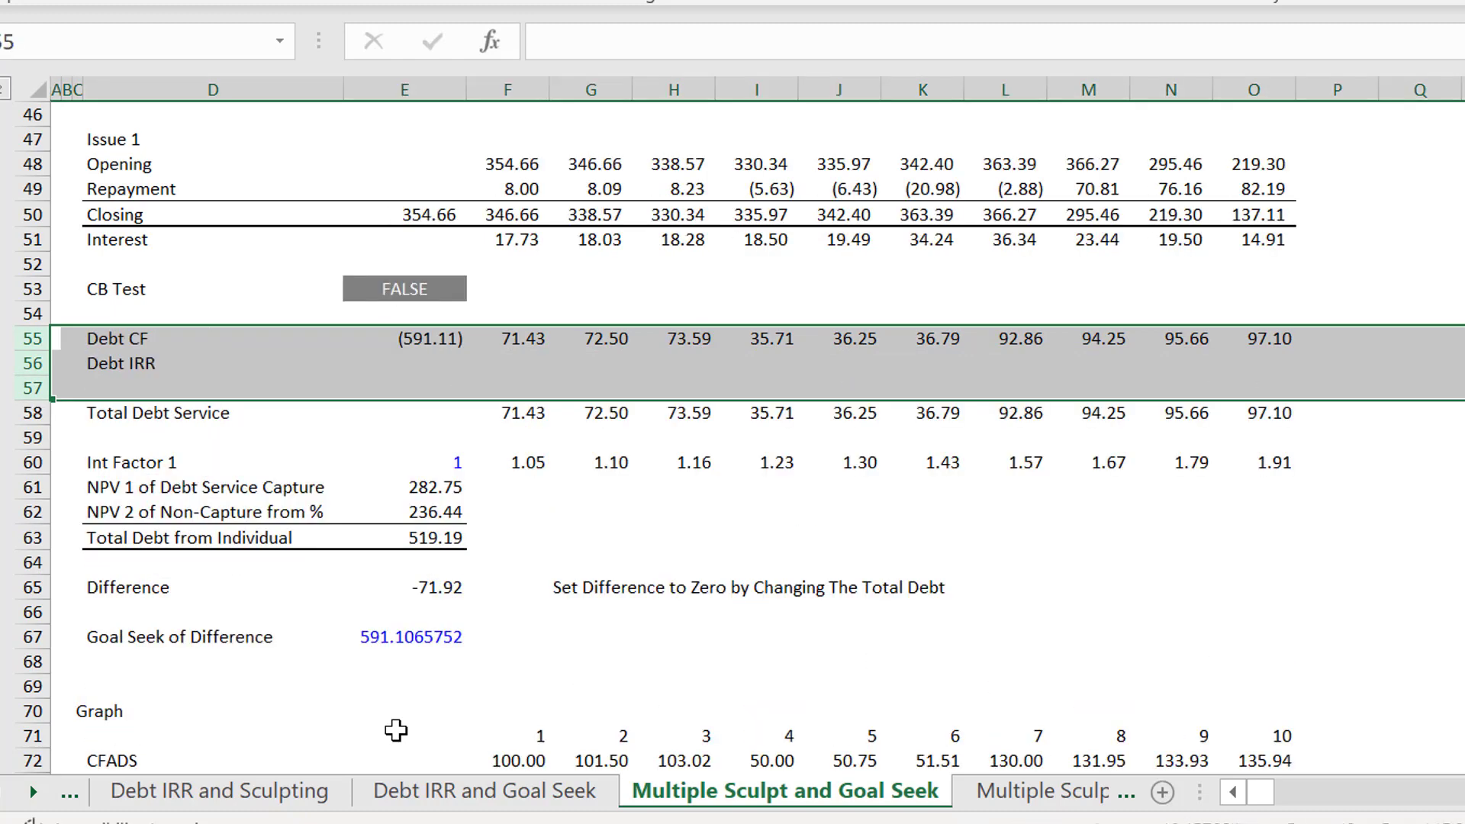
- Replace the Issue 1 initial closing balance formula in E50 with =E67*E13, based on the goal seek total debt
{"action": "key", "text": "Right"}
{"action": "key", "text": "Right"}
{"action": "key", "text": "Right"}
{"action": "key", "text": "Right"}
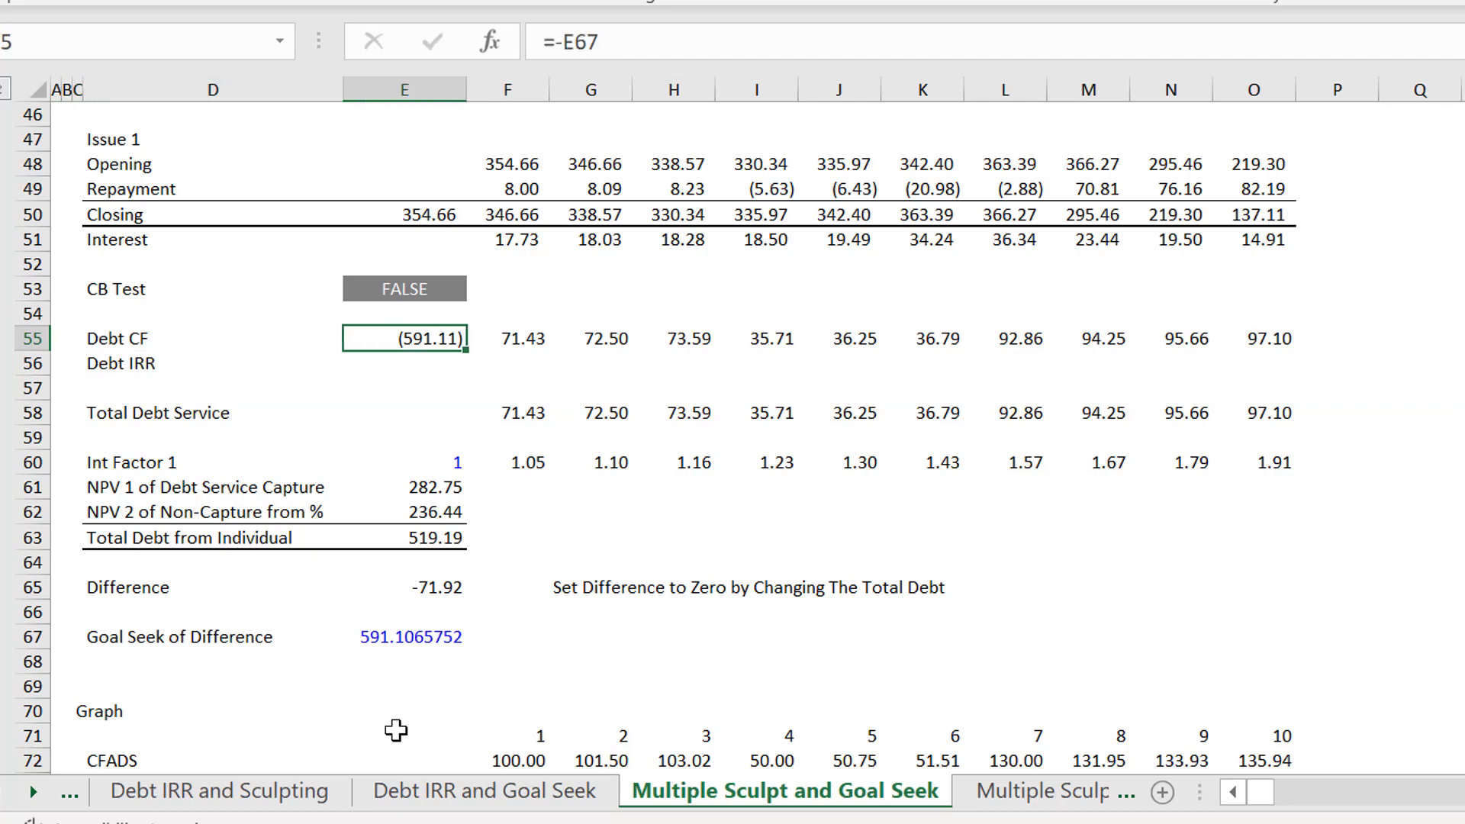
{"action": "key", "text": "Up"}
{"action": "key", "text": "Up"}
{"action": "key", "text": "Up"}
{"action": "key", "text": "Up"}
{"action": "key", "text": "Up"}
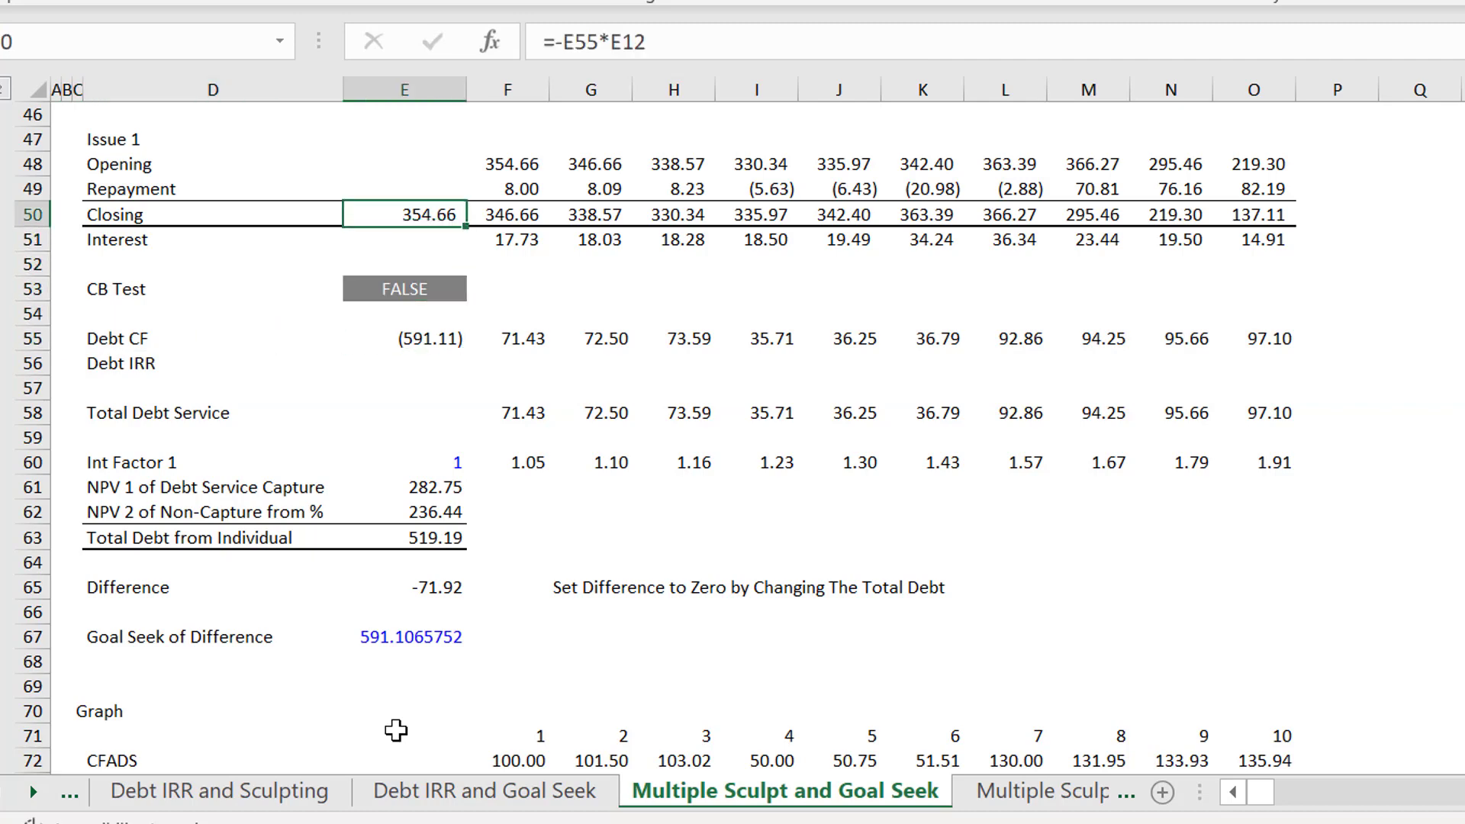
{"action": "key", "text": "F2"}
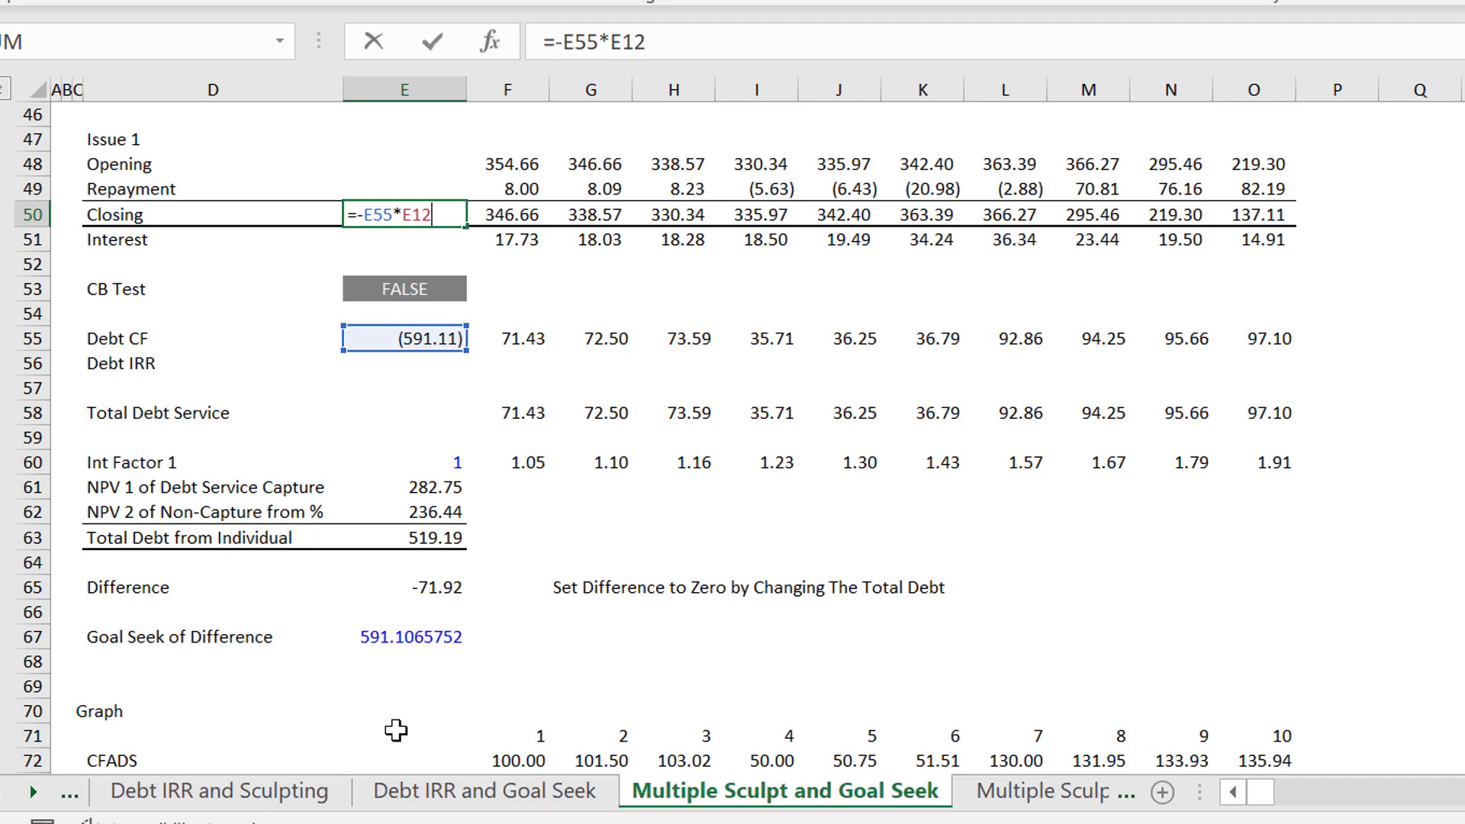
{"action": "key", "text": "Escape"}
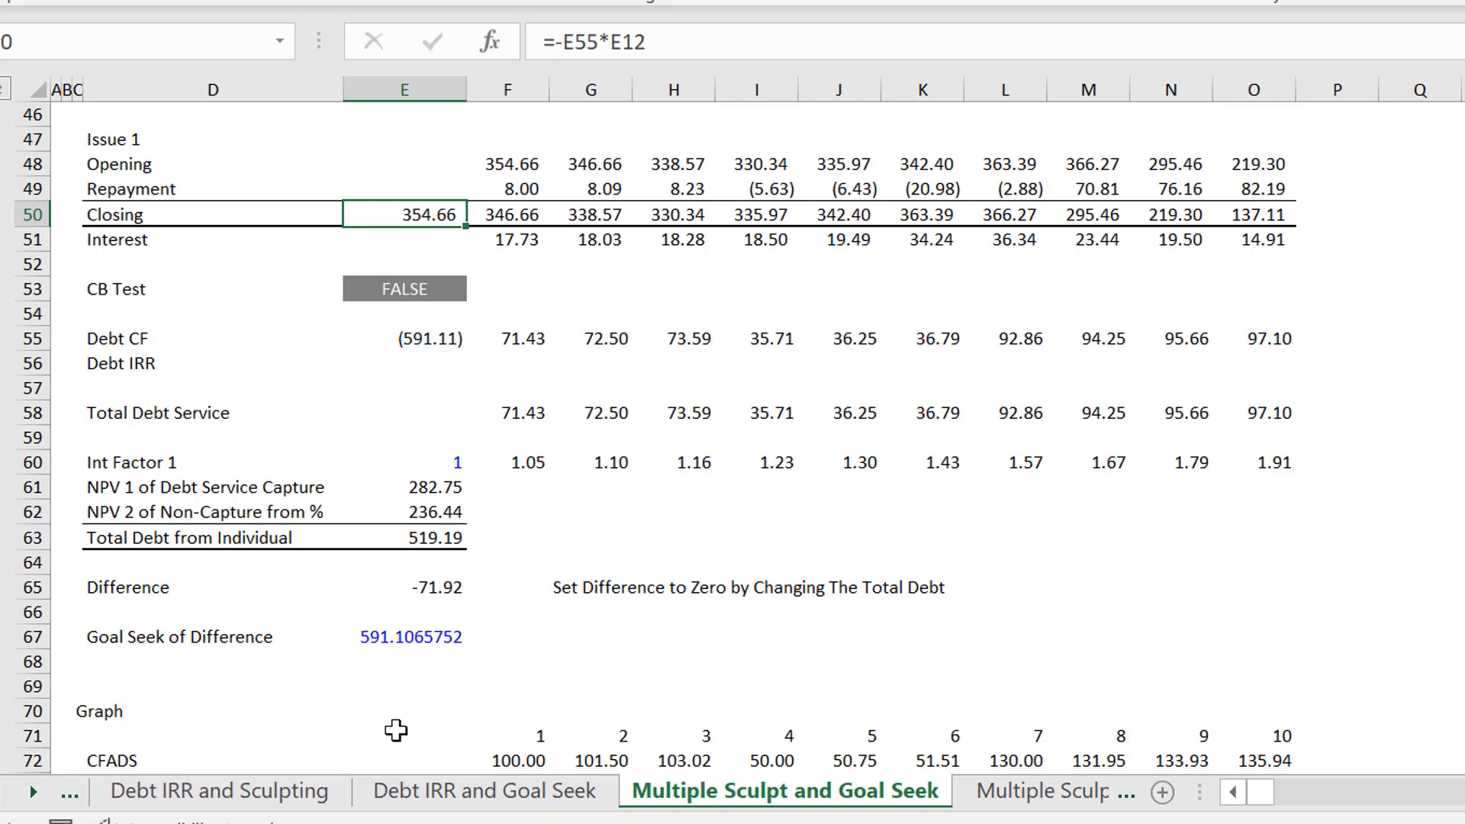
{"action": "type", "text": "="}
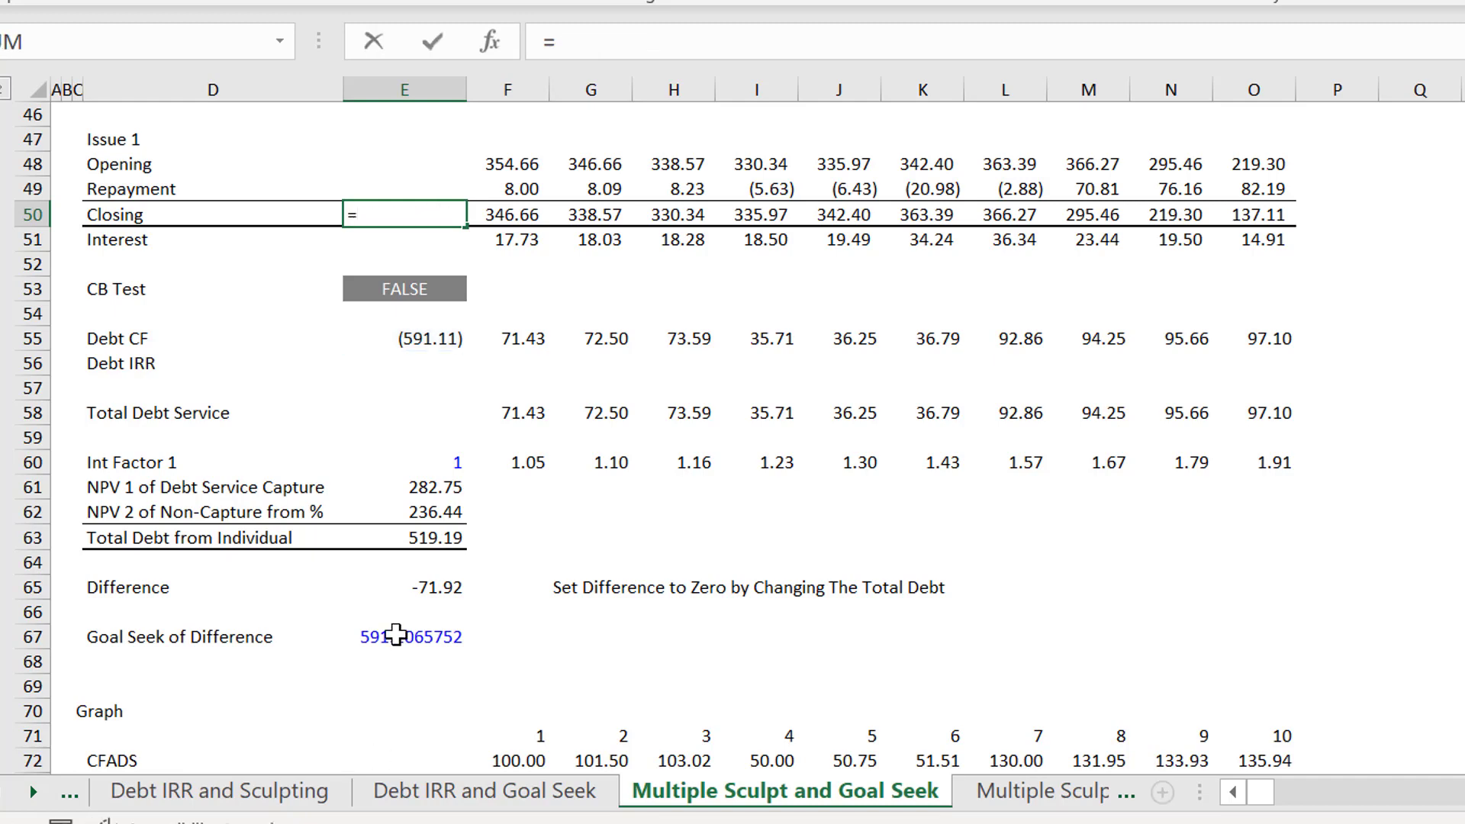
{"action": "left_click", "coordinate": [395, 635]}
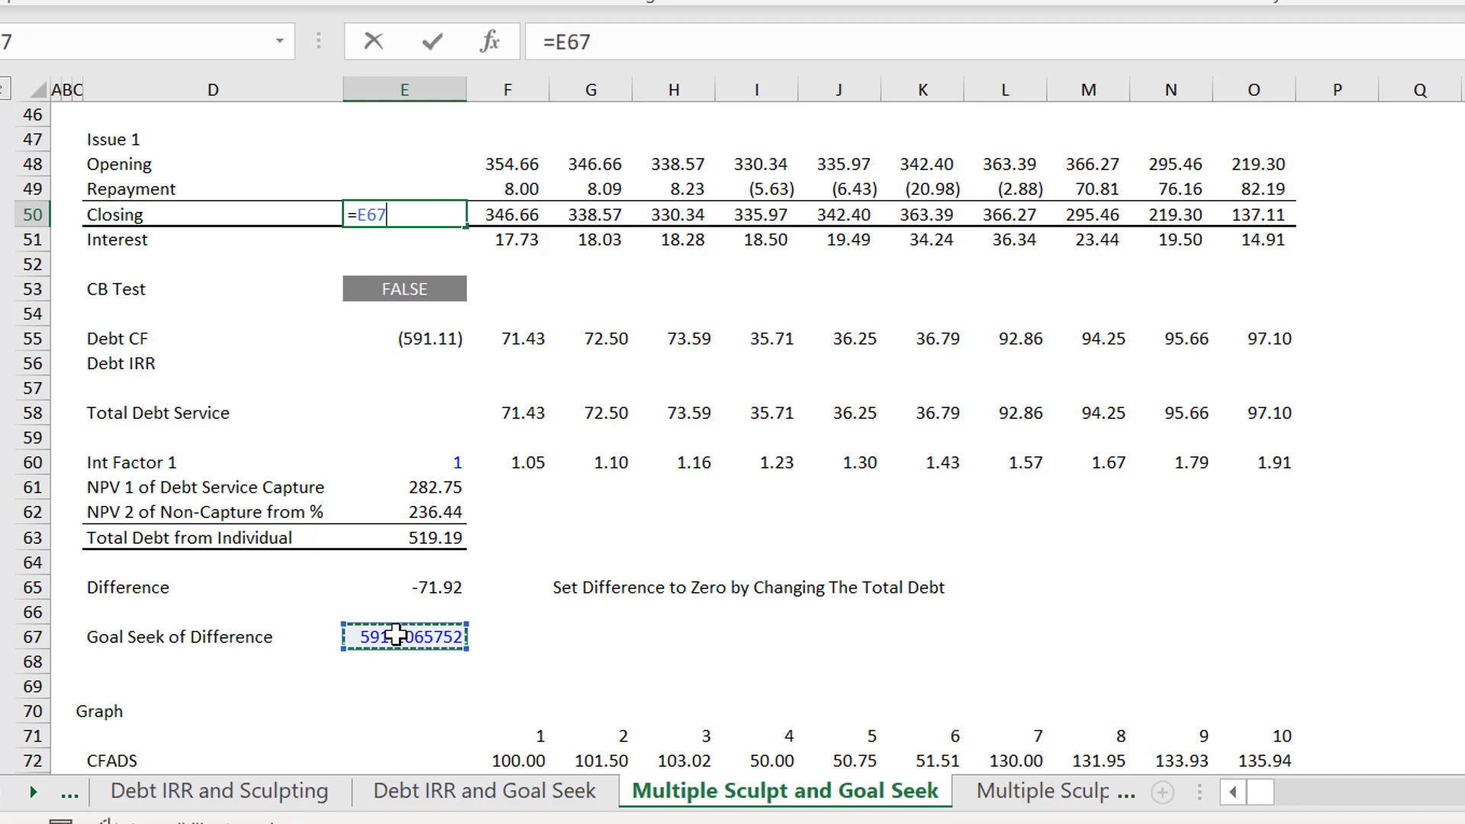
{"action": "type", "text": "*"}
{"action": "scroll", "coordinate": [395, 635], "scroll_direction": "up", "scroll_amount": 15}
{"action": "left_click", "coordinate": [395, 634]}
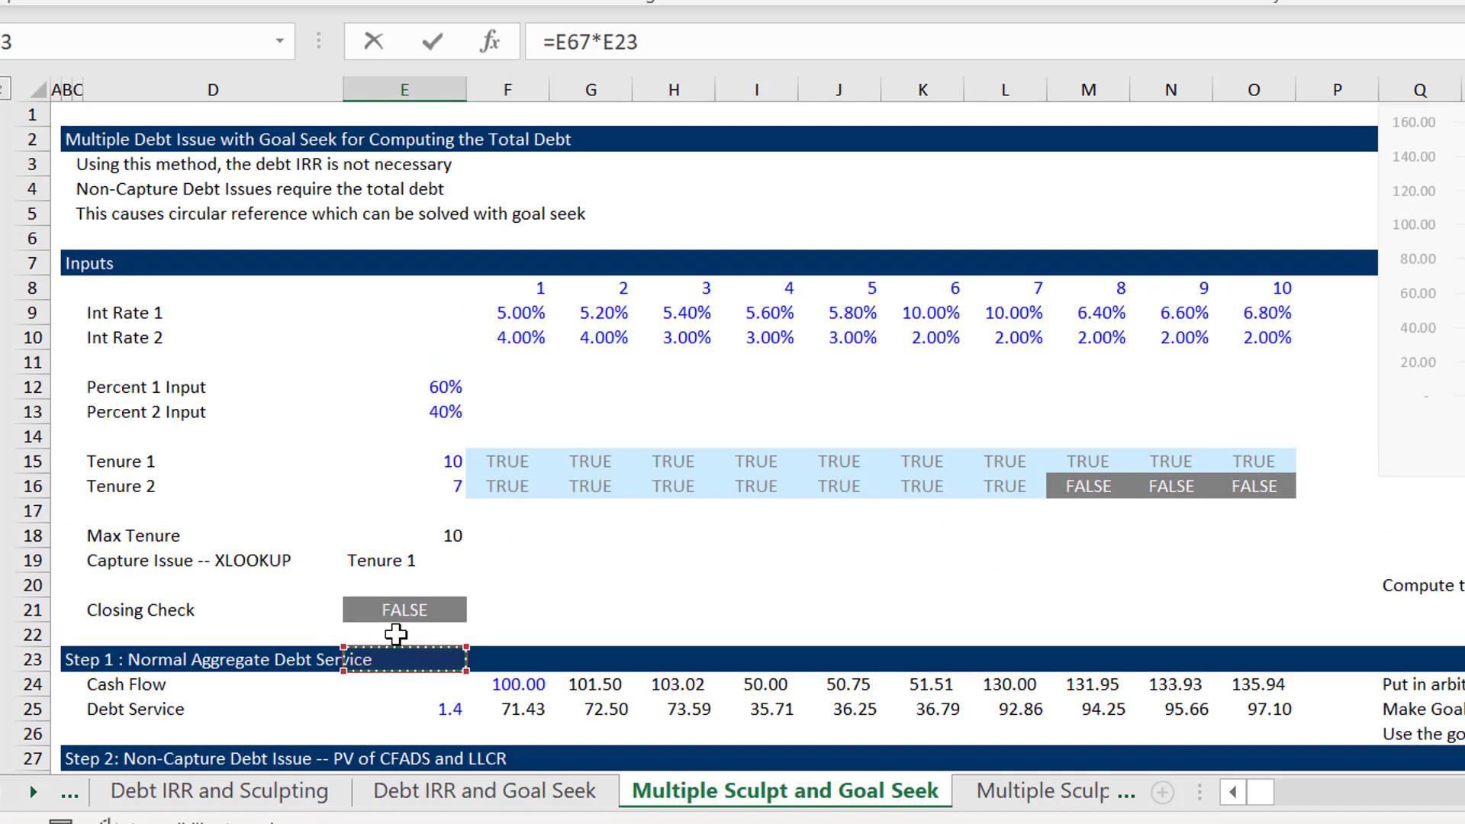
{"action": "left_click", "coordinate": [431, 409]}
{"action": "scroll", "coordinate": [431, 409], "scroll_direction": "down", "scroll_amount": 9}
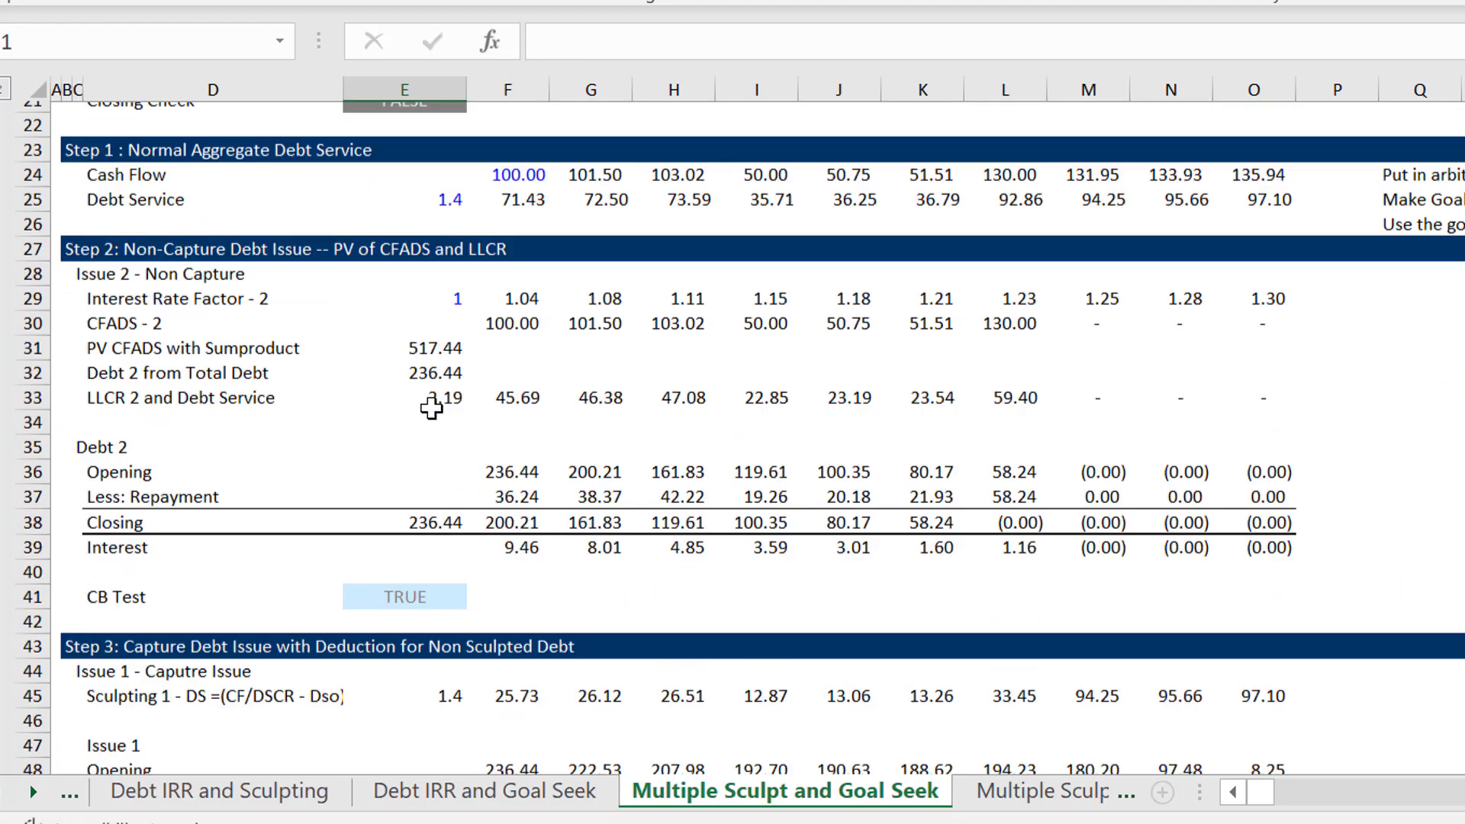
{"action": "key", "text": "Escape"}
- Try again to delete Debt CF and Debt IRR rows 55 to 57, check the sheet for broken references, and undo the deletion
{"action": "key", "text": "Down"}
{"action": "key", "text": "Down"}
{"action": "key", "text": "Down"}
{"action": "key", "text": "Down"}
{"action": "key", "text": "Down"}
{"action": "key", "text": "Down"}
{"action": "key", "text": "Down"}
{"action": "key", "text": "Down"}
{"action": "key", "text": "Down"}
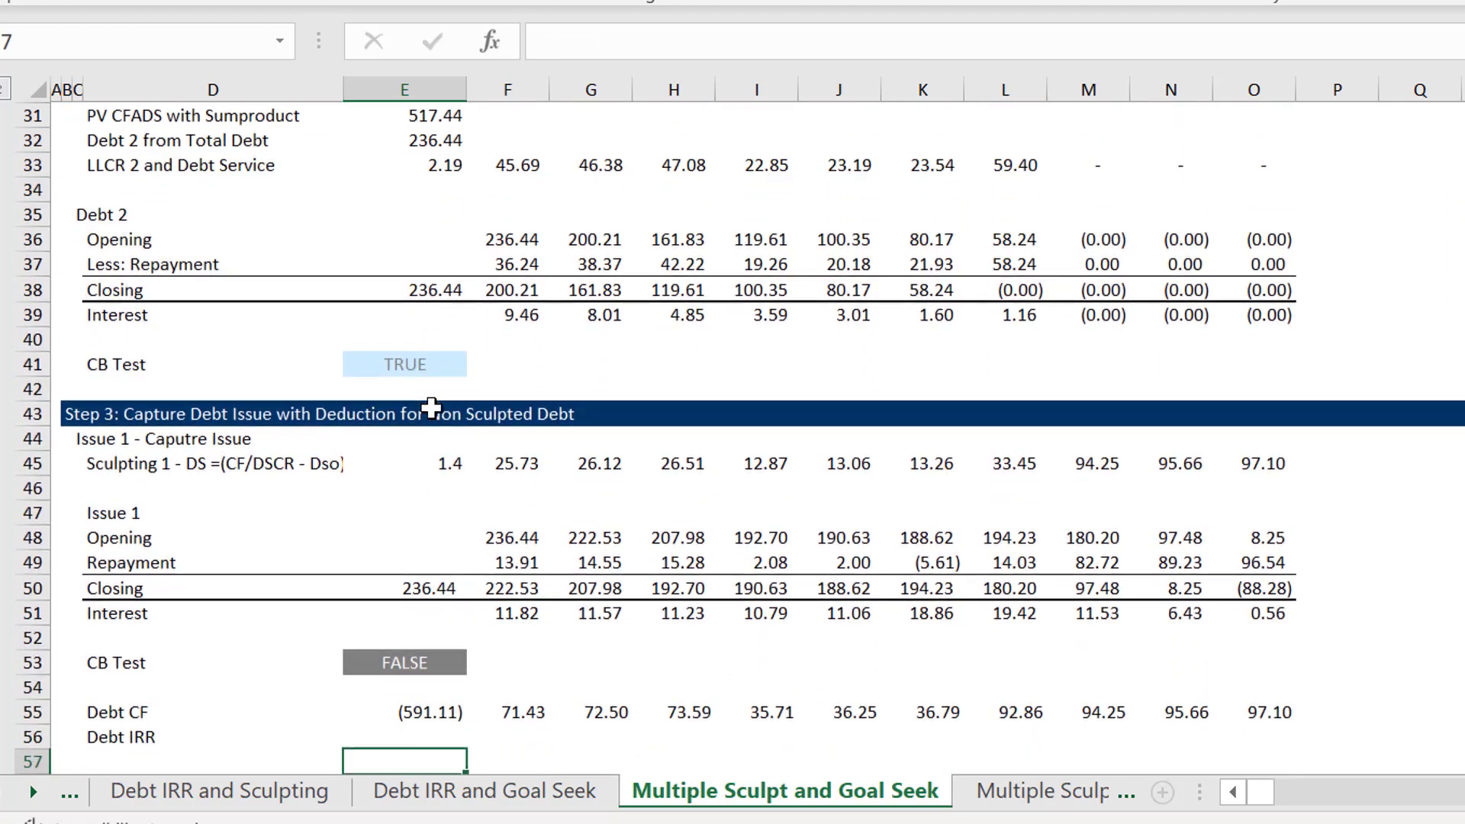
{"action": "key", "text": "Down"}
{"action": "key", "text": "Down"}
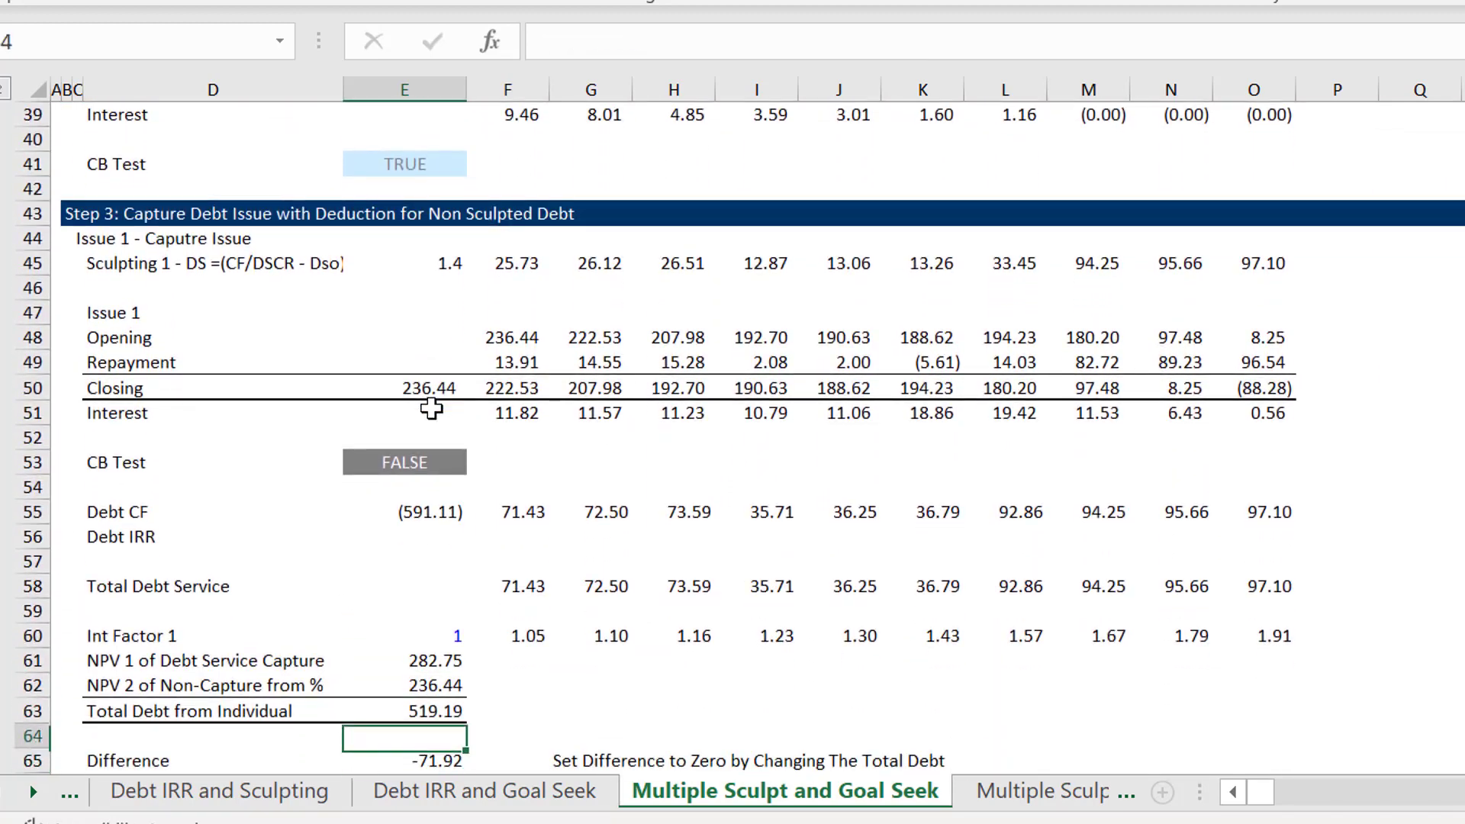
{"action": "key", "text": "Up"}
{"action": "key", "text": "Up"}
{"action": "key", "text": "Up"}
{"action": "key", "text": "Up"}
{"action": "key", "text": "Up"}
{"action": "key", "text": "Up"}
{"action": "key", "text": "Up"}
{"action": "key", "text": "Left"}
{"action": "key", "text": "Left"}
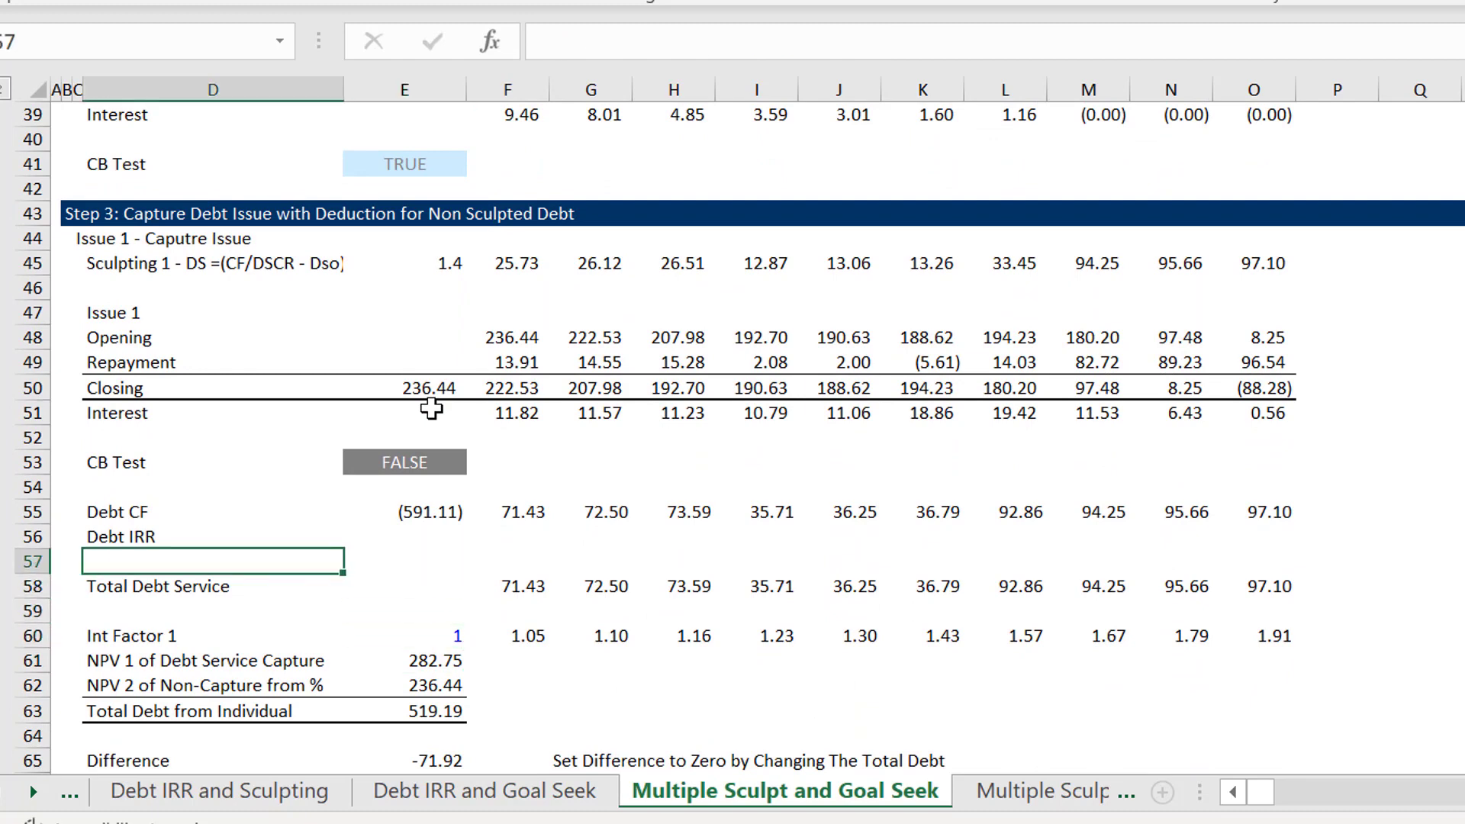
{"action": "key", "text": "Up"}
{"action": "key", "text": "Up"}
{"action": "key", "text": "shift+space"}
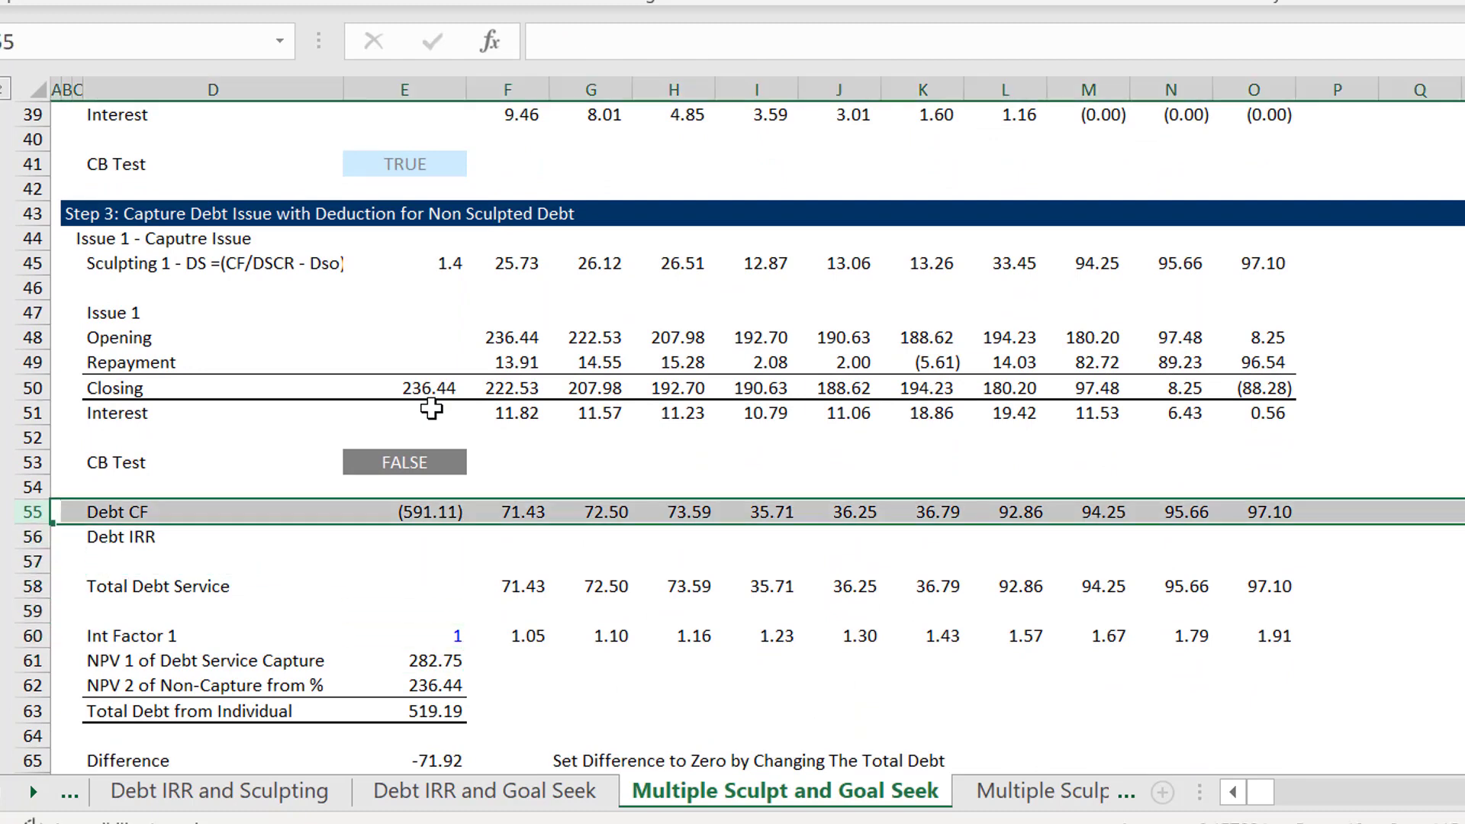
{"action": "key", "text": "shift+Down"}
{"action": "key", "text": "shift+Down"}
{"action": "key", "text": "ctrl+minus"}
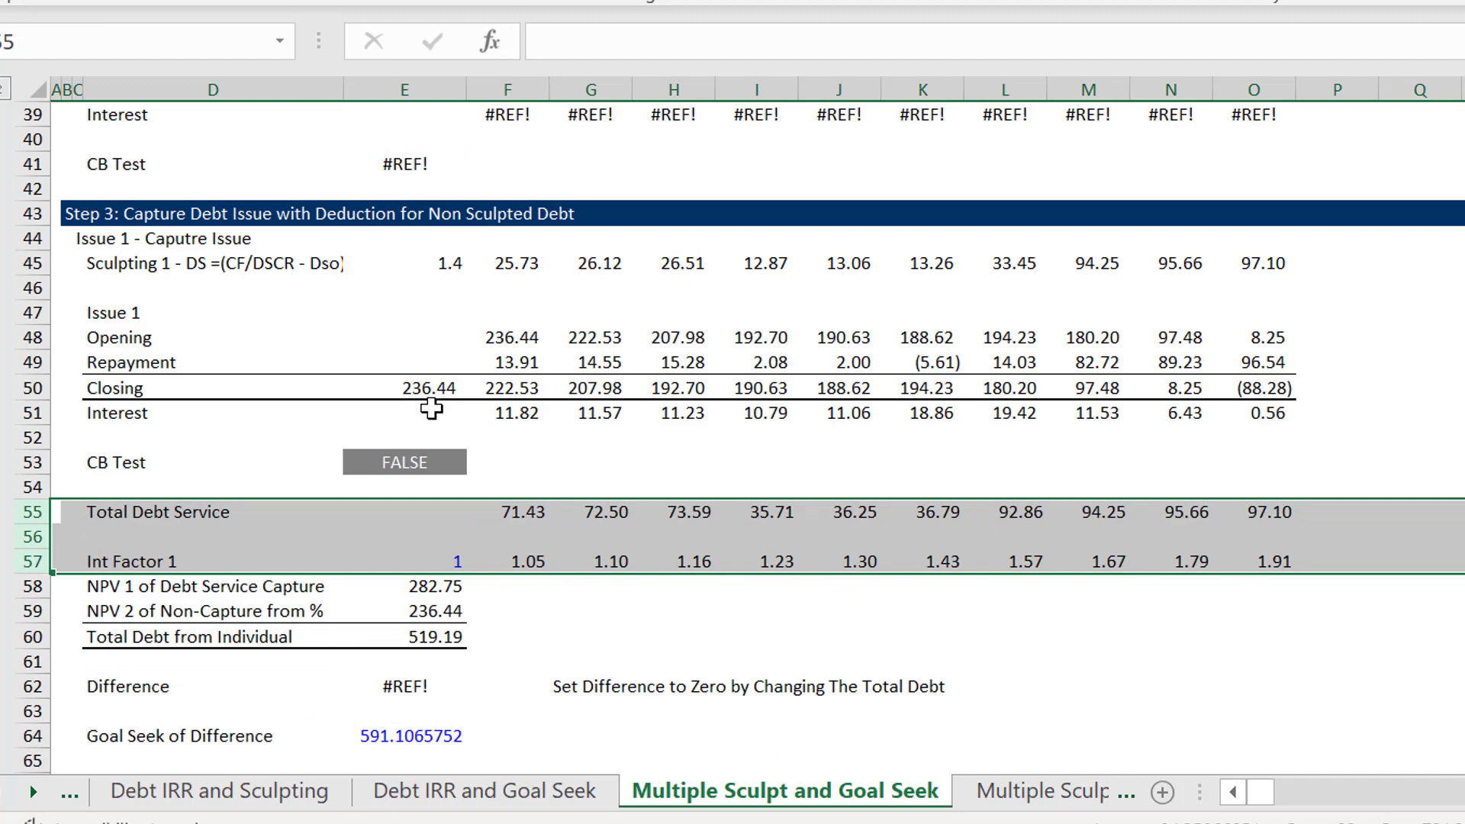
{"action": "key", "text": "Up"}
{"action": "key", "text": "Page_Up"}
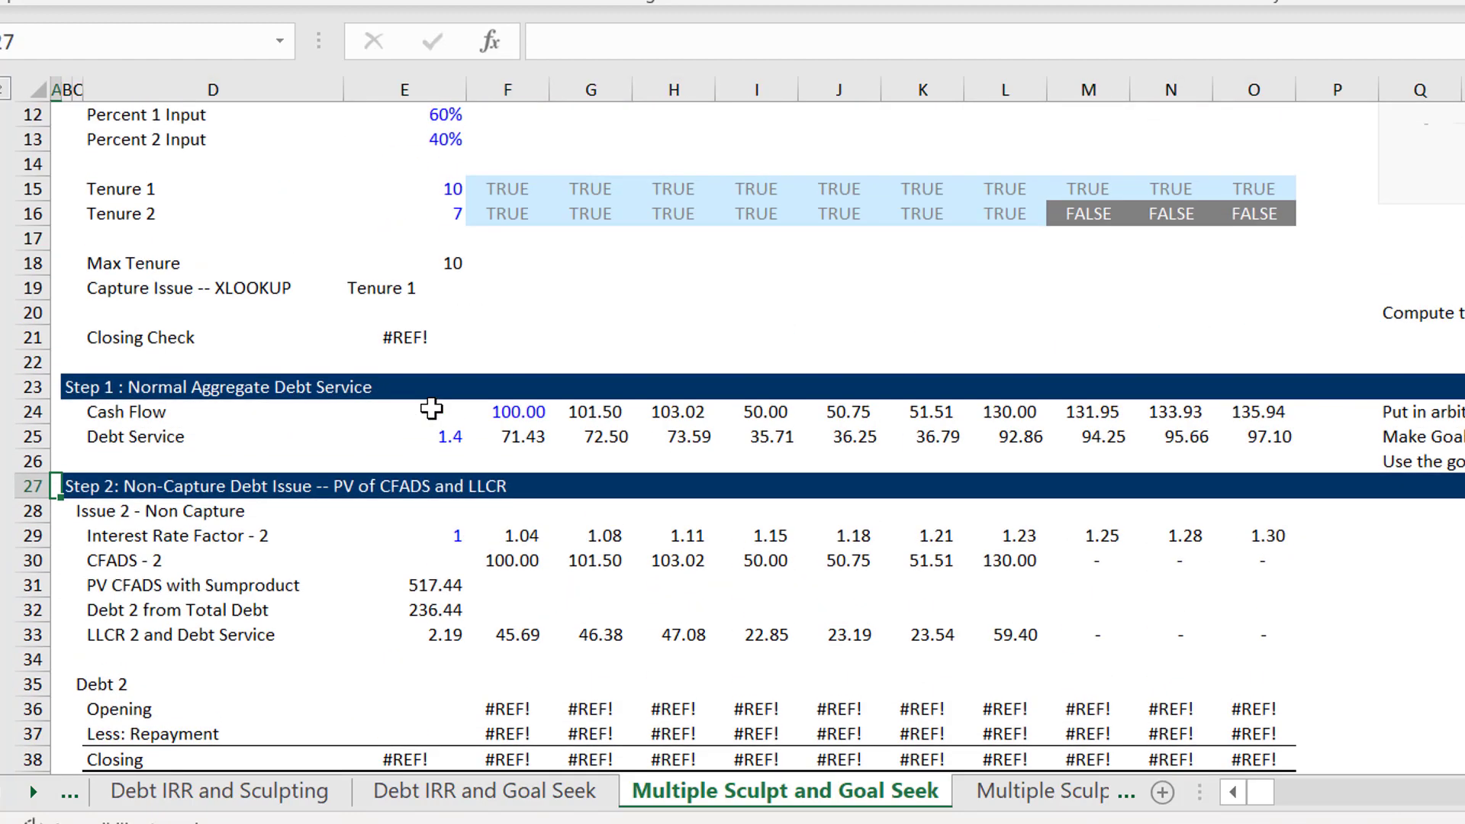
{"action": "key", "text": "Page_Down"}
{"action": "key", "text": "ctrl+z"}
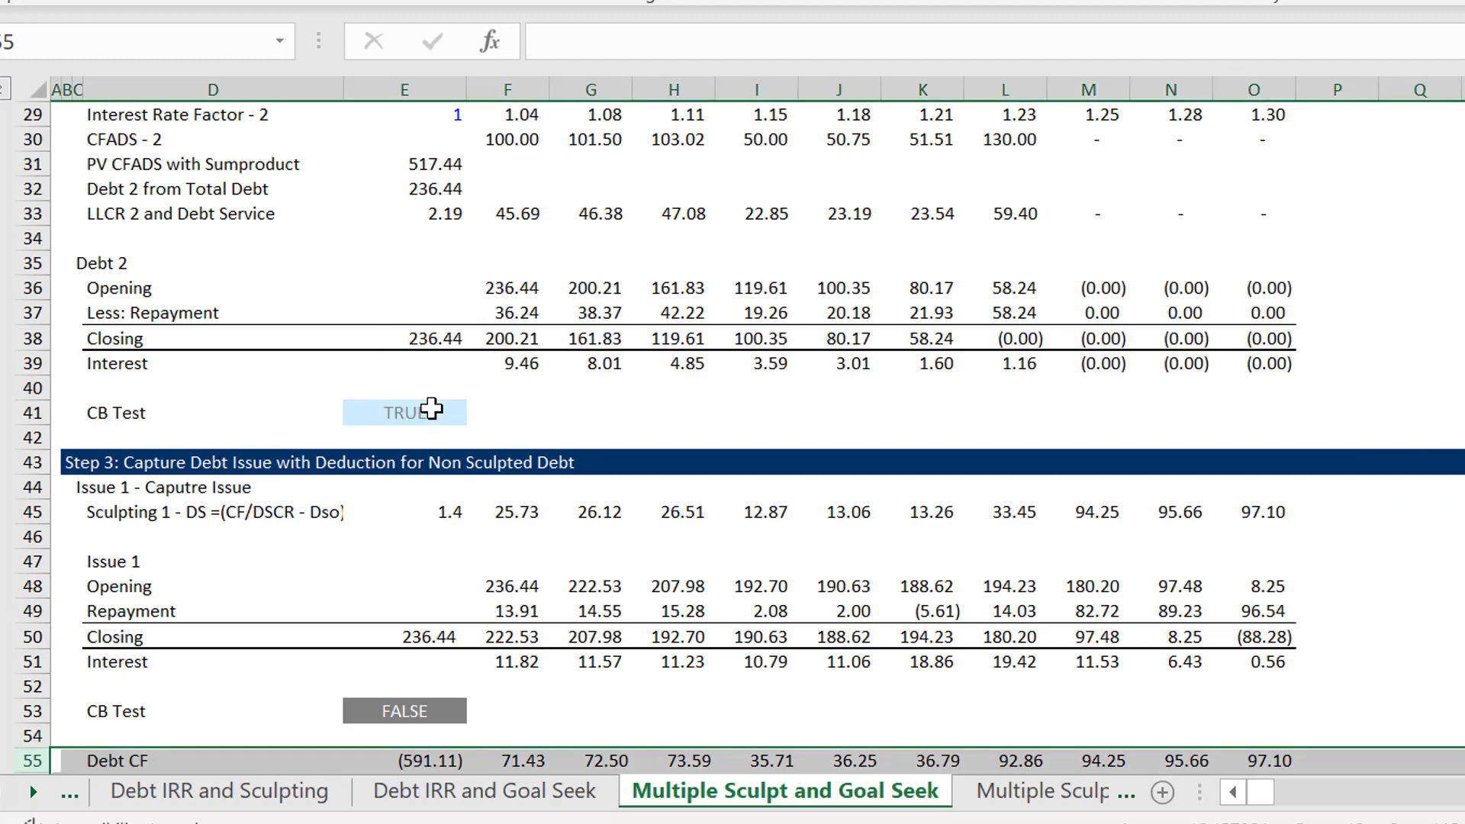
- Link the Debt 2 initial closing balance in E38 to Debt 2 from Total Debt with =E32
{"action": "key", "text": "Up"}
{"action": "key", "text": "Up"}
{"action": "key", "text": "Up"}
{"action": "key", "text": "Up"}
{"action": "key", "text": "Up"}
{"action": "key", "text": "Up"}
{"action": "key", "text": "Up"}
{"action": "key", "text": "Up"}
{"action": "key", "text": "Up"}
{"action": "key", "text": "Up"}
{"action": "key", "text": "Up"}
{"action": "key", "text": "Up"}
{"action": "key", "text": "Up"}
{"action": "key", "text": "Up"}
{"action": "key", "text": "Up"}
{"action": "key", "text": "Up"}
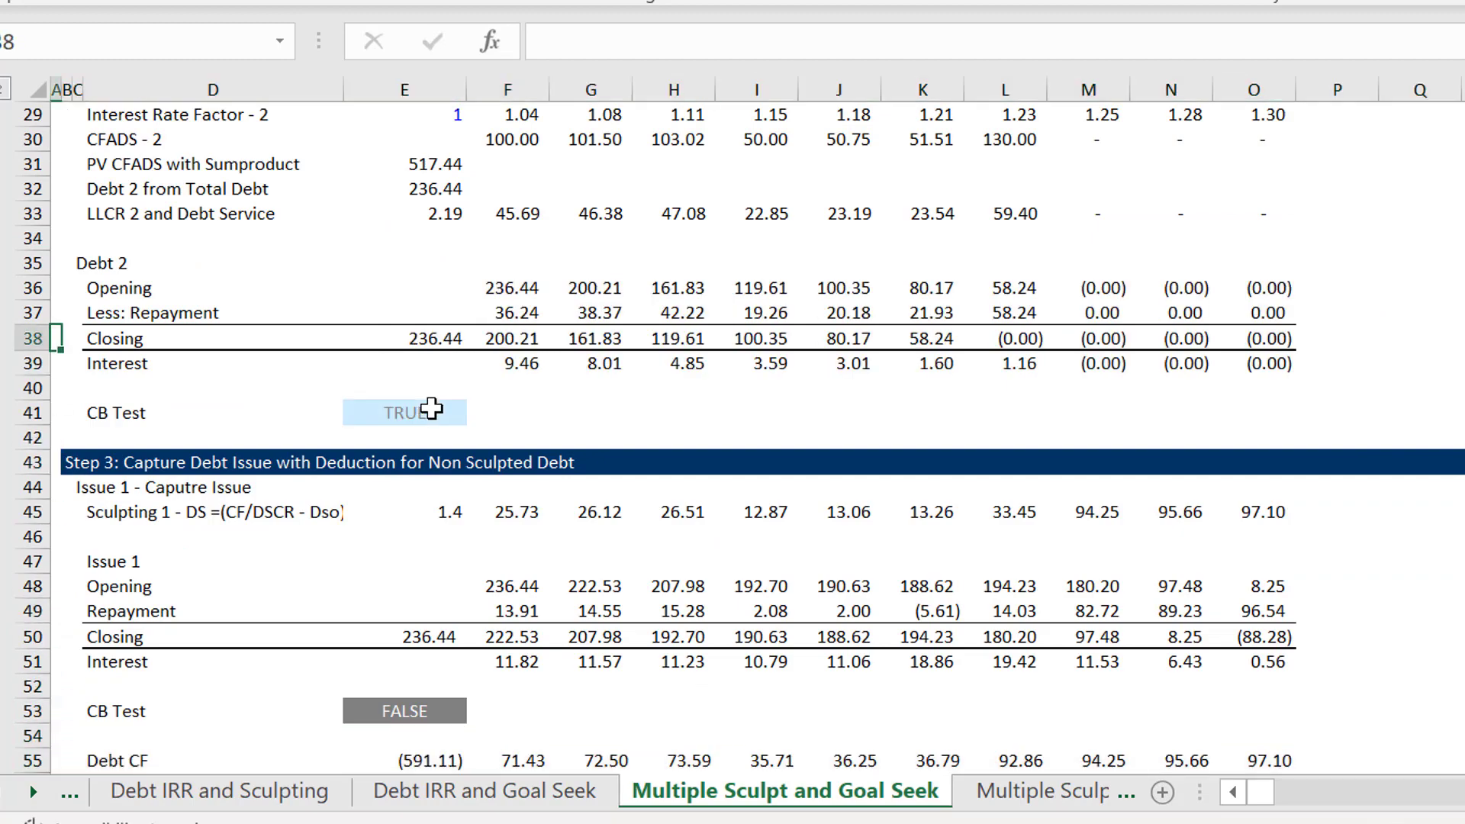
{"action": "key", "text": "Right"}
{"action": "key", "text": "Right"}
{"action": "key", "text": "F2"}
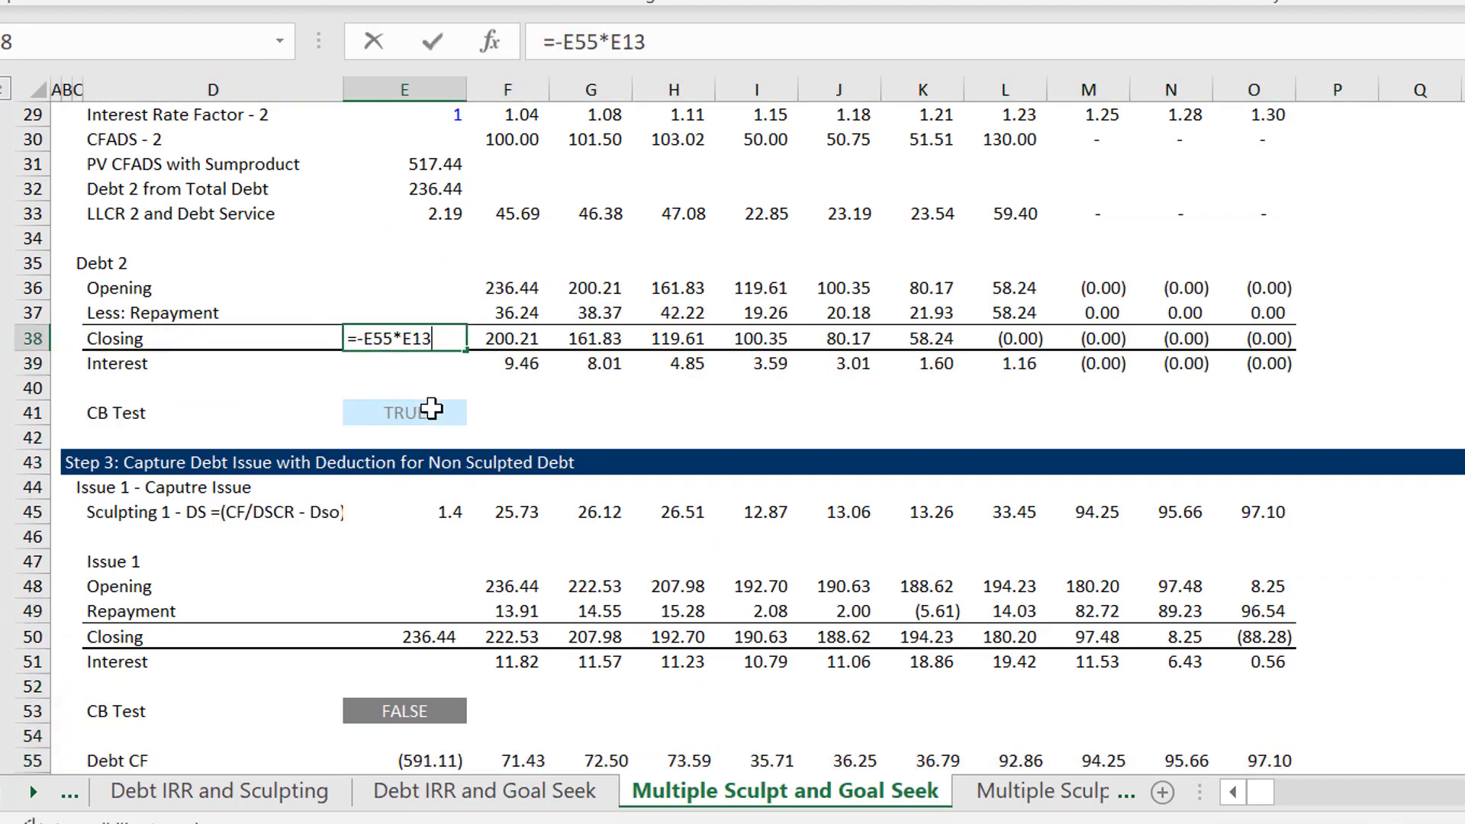
{"action": "key", "text": "Escape"}
{"action": "type", "text": "="}
{"action": "key", "text": "Page_Up"}
{"action": "key", "text": "Down"}
{"action": "key", "text": "Down"}
{"action": "key", "text": "Down"}
{"action": "key", "text": "Down"}
{"action": "key", "text": "Down"}
{"action": "key", "text": "Down"}
{"action": "key", "text": "Down"}
{"action": "key", "text": "Down"}
{"action": "key", "text": "Down"}
{"action": "key", "text": "Down"}
{"action": "key", "text": "Down"}
{"action": "key", "text": "Down"}
{"action": "key", "text": "Down"}
{"action": "key", "text": "Down"}
{"action": "key", "text": "Down"}
{"action": "key", "text": "Down"}
{"action": "key", "text": "Down"}
{"action": "key", "text": "Down"}
{"action": "key", "text": "Down"}
{"action": "key", "text": "Down"}
{"action": "key", "text": "Down"}
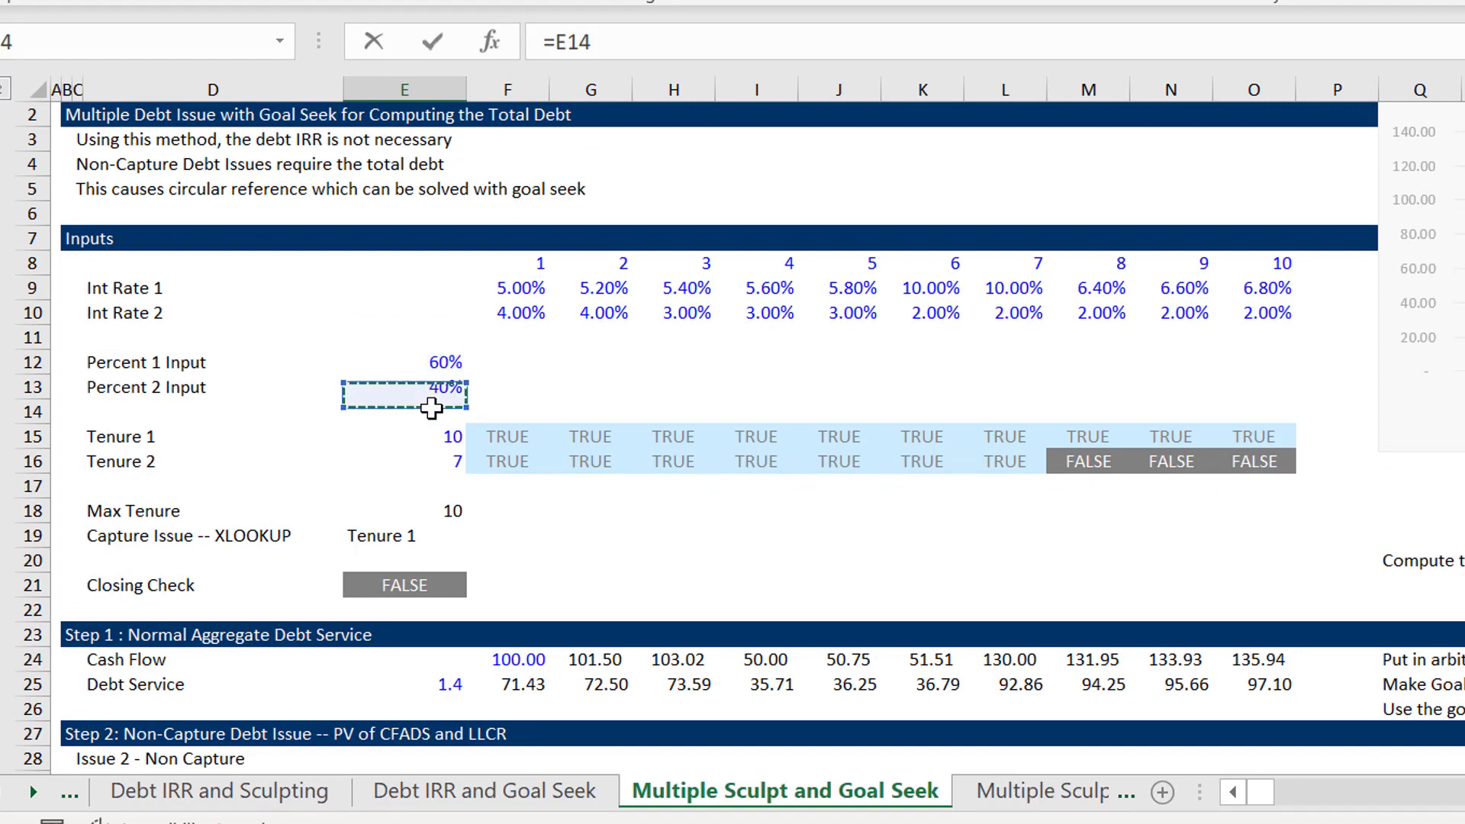
{"action": "key", "text": "Up"}
{"action": "key", "text": "Up"}
{"action": "key", "text": "Up"}
{"action": "key", "text": "Up"}
{"action": "key", "text": "Up"}
{"action": "key", "text": "Up"}
{"action": "key", "text": "Up"}
{"action": "key", "text": "Up"}
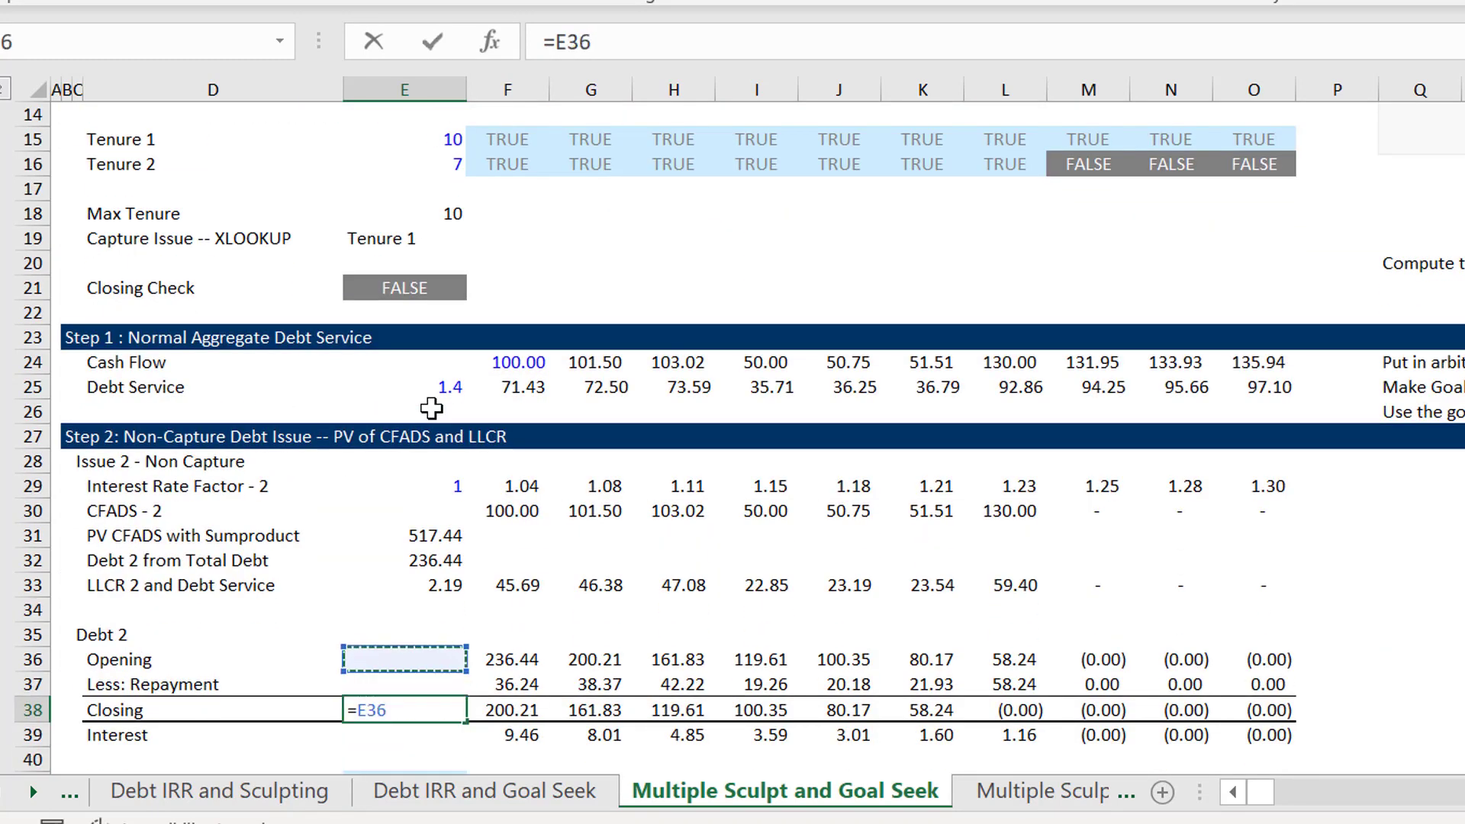
{"action": "key", "text": "Return"}
- Delete rows 55 to 58, covering Debt CF, Debt IRR, the blank row and Total Debt Service
{"action": "key", "text": "Up"}
{"action": "key", "text": "Up"}
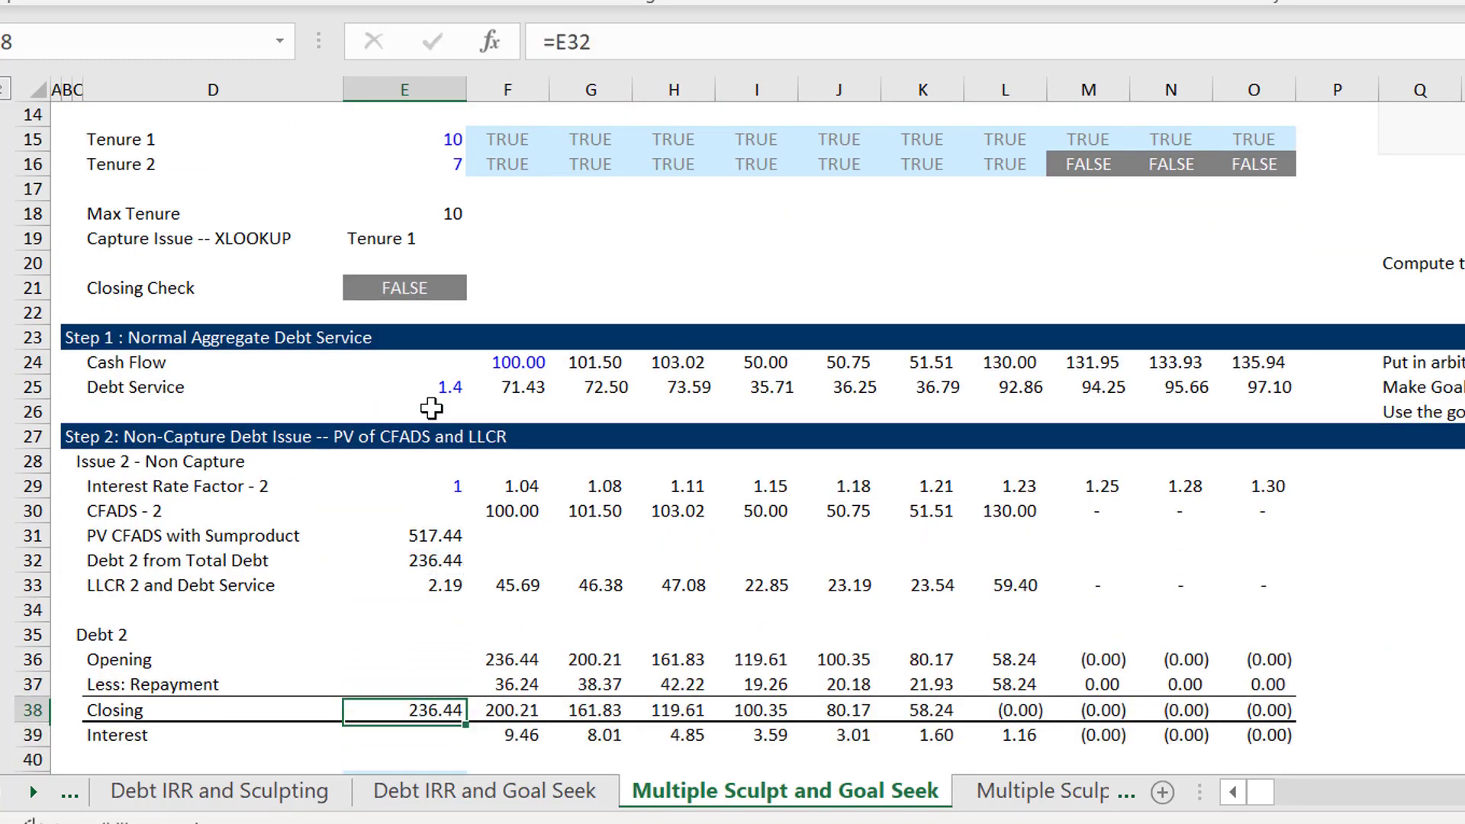
{"action": "key", "text": "Page_Down"}
{"action": "key", "text": "Up"}
{"action": "key", "text": "Up"}
{"action": "key", "text": "Up"}
{"action": "key", "text": "Up"}
{"action": "key", "text": "Up"}
{"action": "key", "text": "Up"}
{"action": "key", "text": "Up"}
{"action": "key", "text": "Up"}
{"action": "key", "text": "Up"}
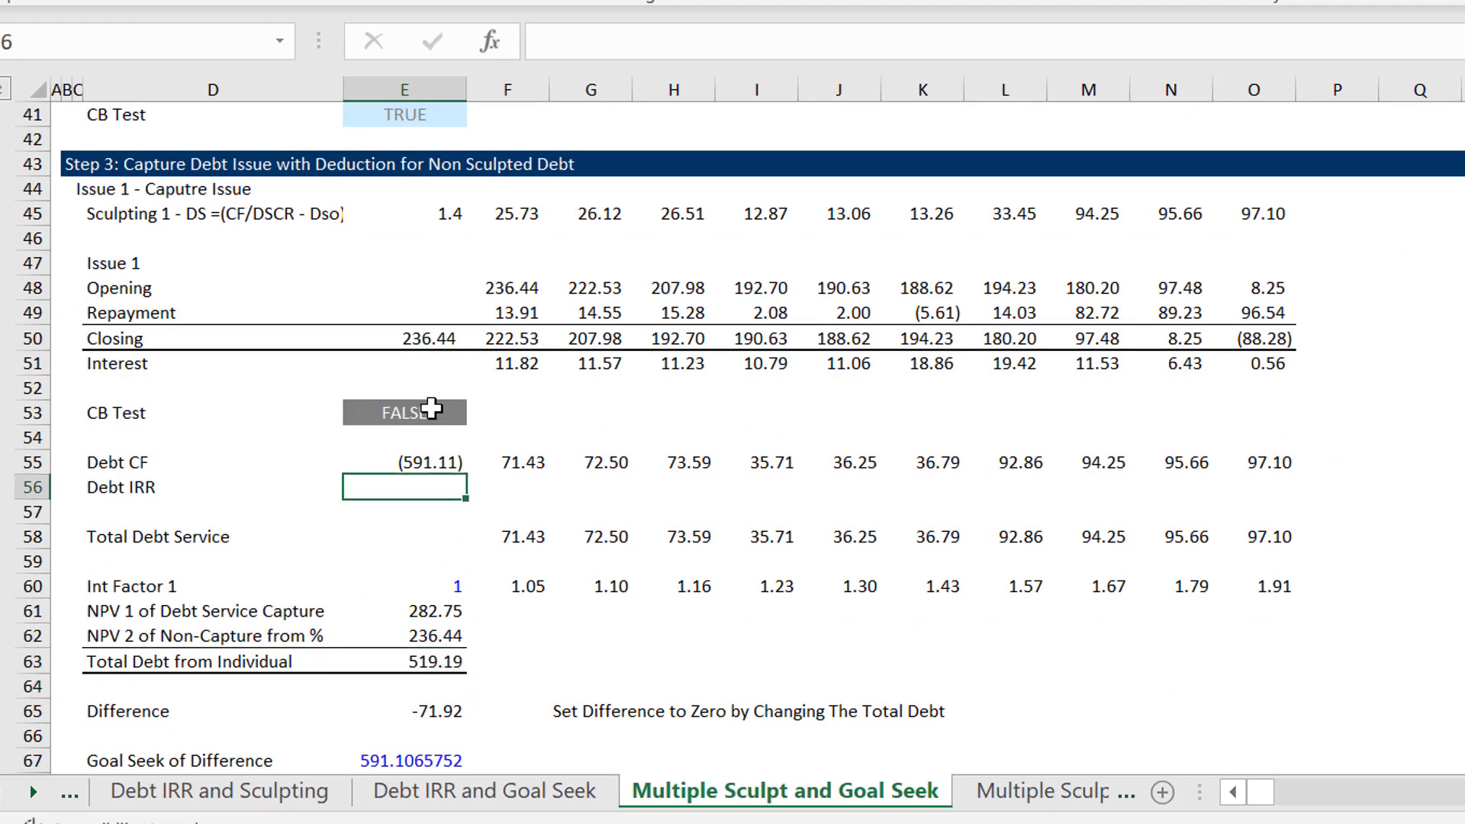
{"action": "key", "text": "shift+space"}
{"action": "key", "text": "shift+Down"}
{"action": "key", "text": "shift+Down"}
{"action": "key", "text": "shift+Down"}
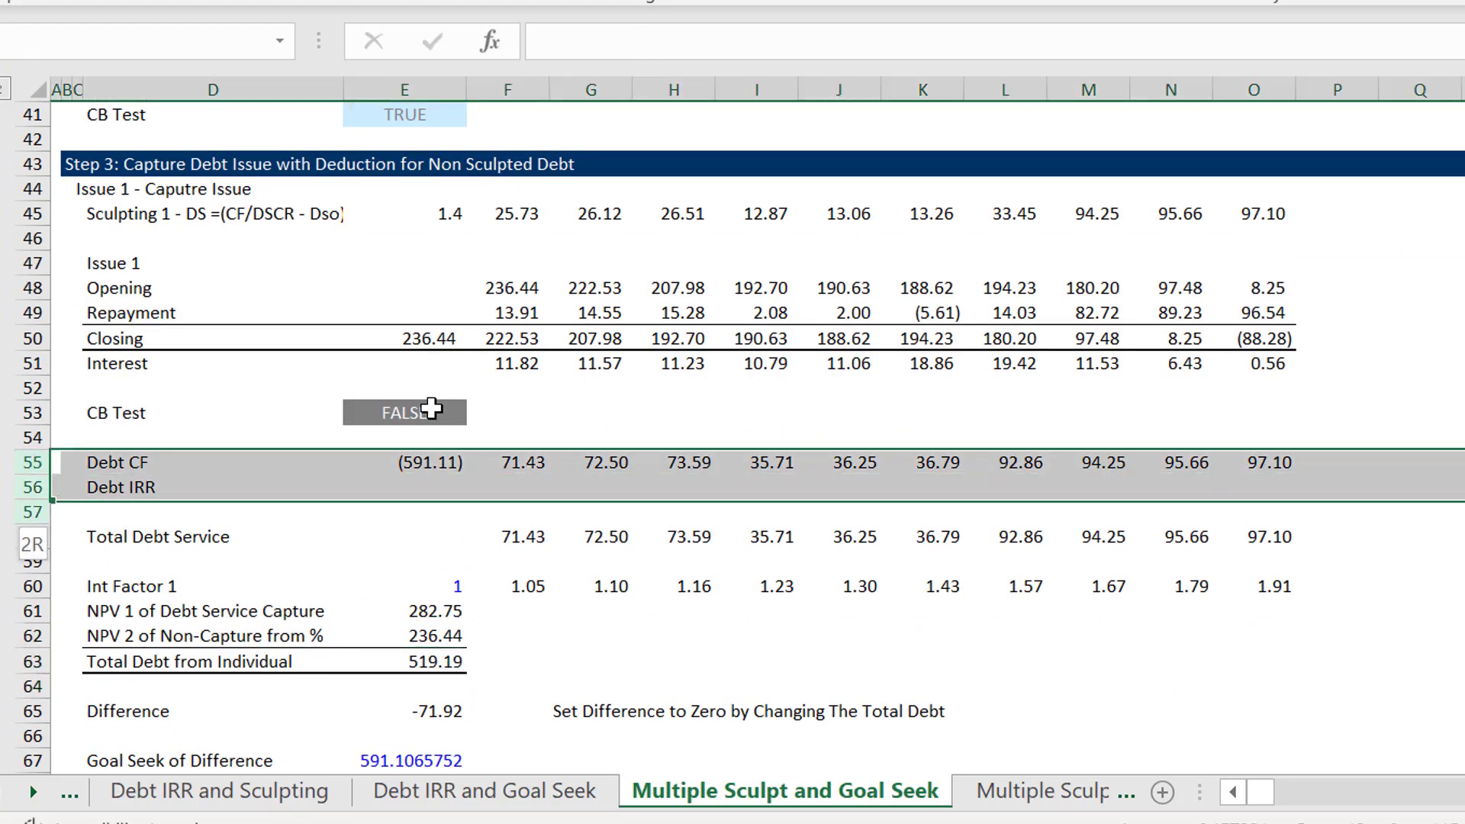
{"action": "key", "text": "ctrl+minus"}
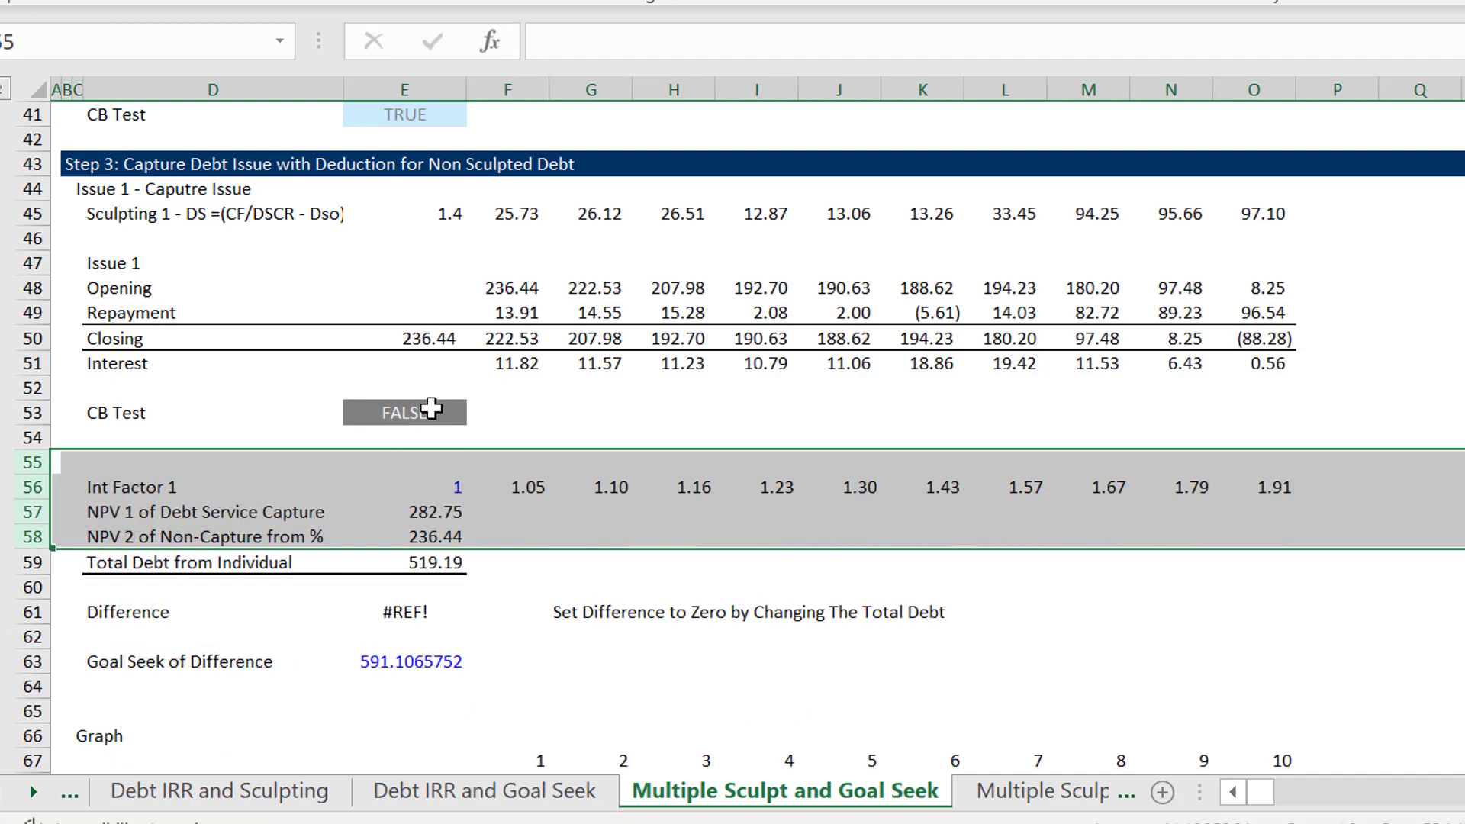
- Delete the extra blank row 54 between the Issue 1 CB Test and Int Factor 1
{"action": "scroll", "coordinate": [431, 408], "scroll_direction": "down", "scroll_amount": 1}
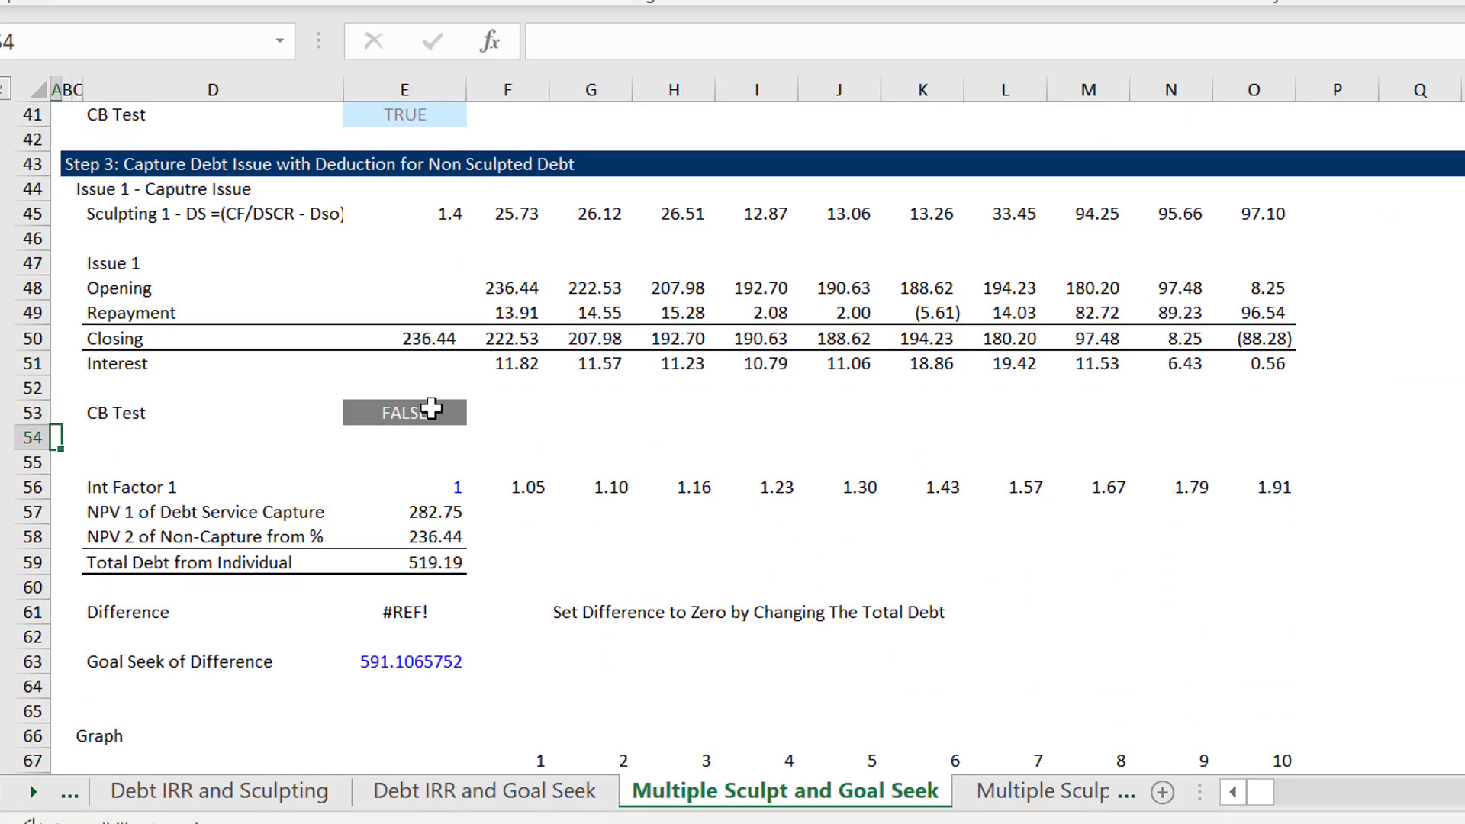
{"action": "key", "text": "Up"}
{"action": "key", "text": "shift+space"}
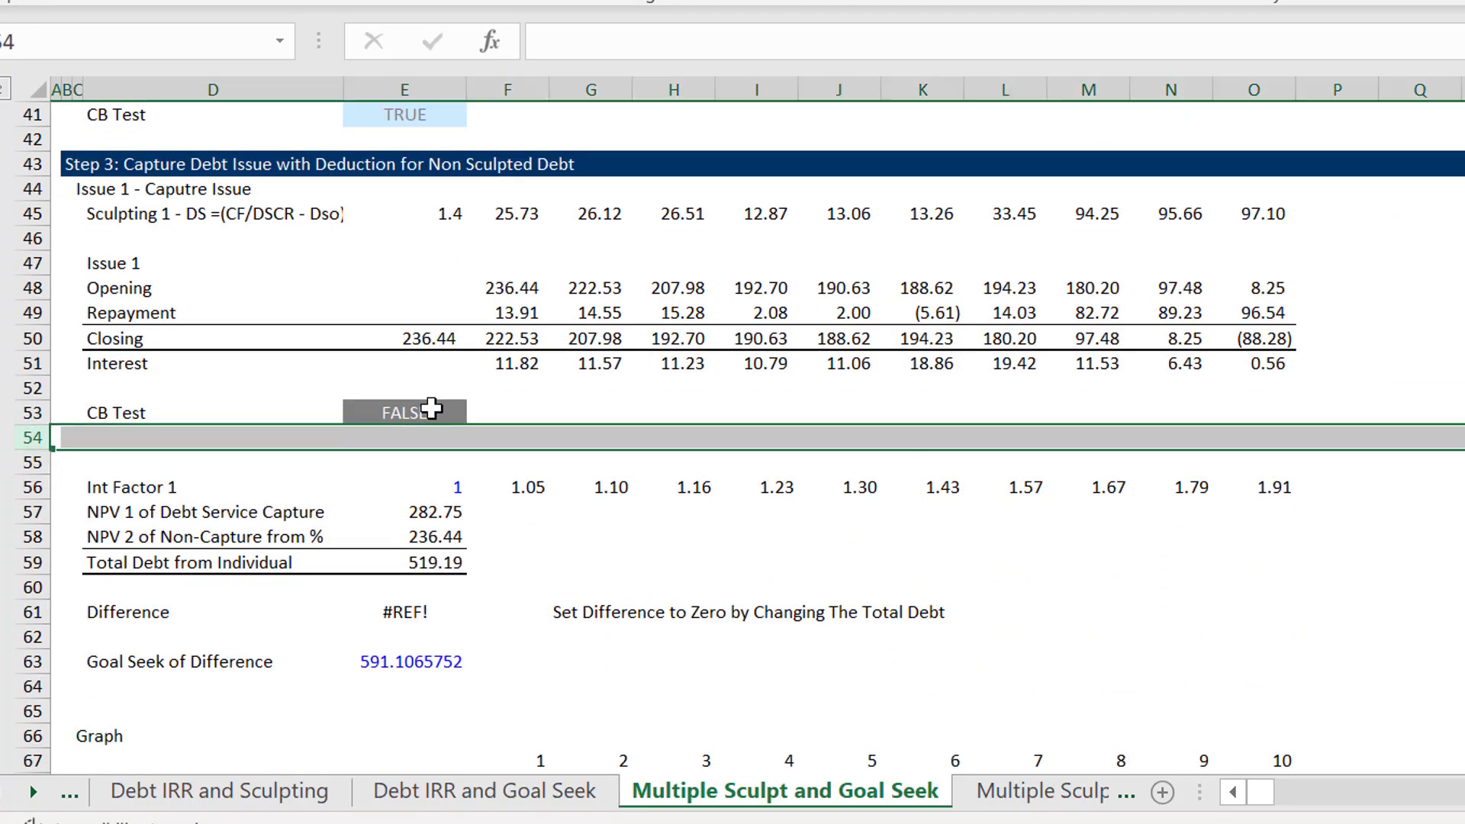
{"action": "key", "text": "ctrl+minus"}
{"action": "key", "text": "Down"}
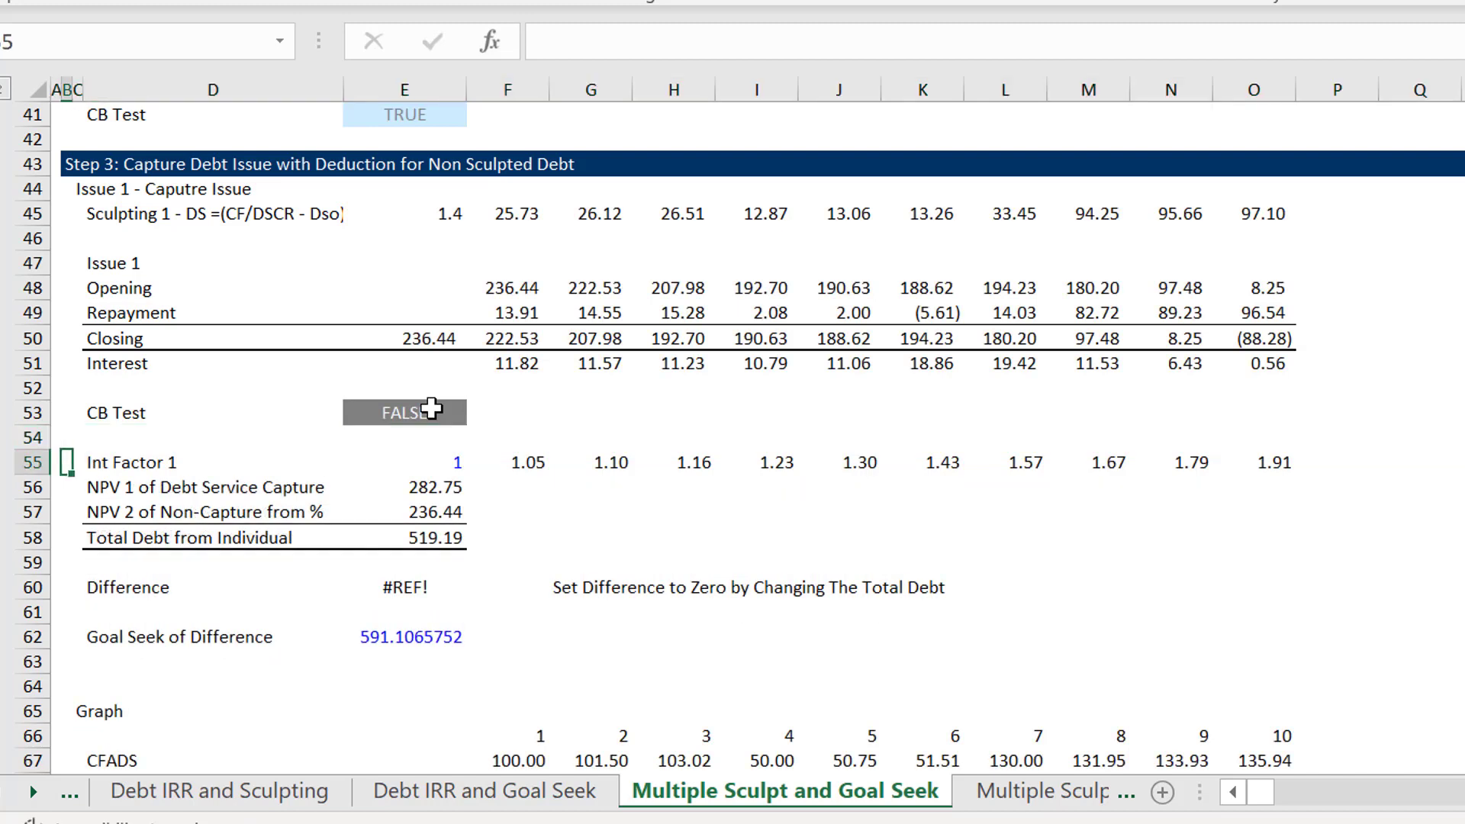
- Inspect the formulas for NPV 1 of Debt Service Capture in E56 and the Issue 1 initial closing balance in E50
{"action": "key", "text": "Right"}
{"action": "key", "text": "Right"}
{"action": "key", "text": "Right"}
{"action": "key", "text": "Right"}
{"action": "key", "text": "Down"}
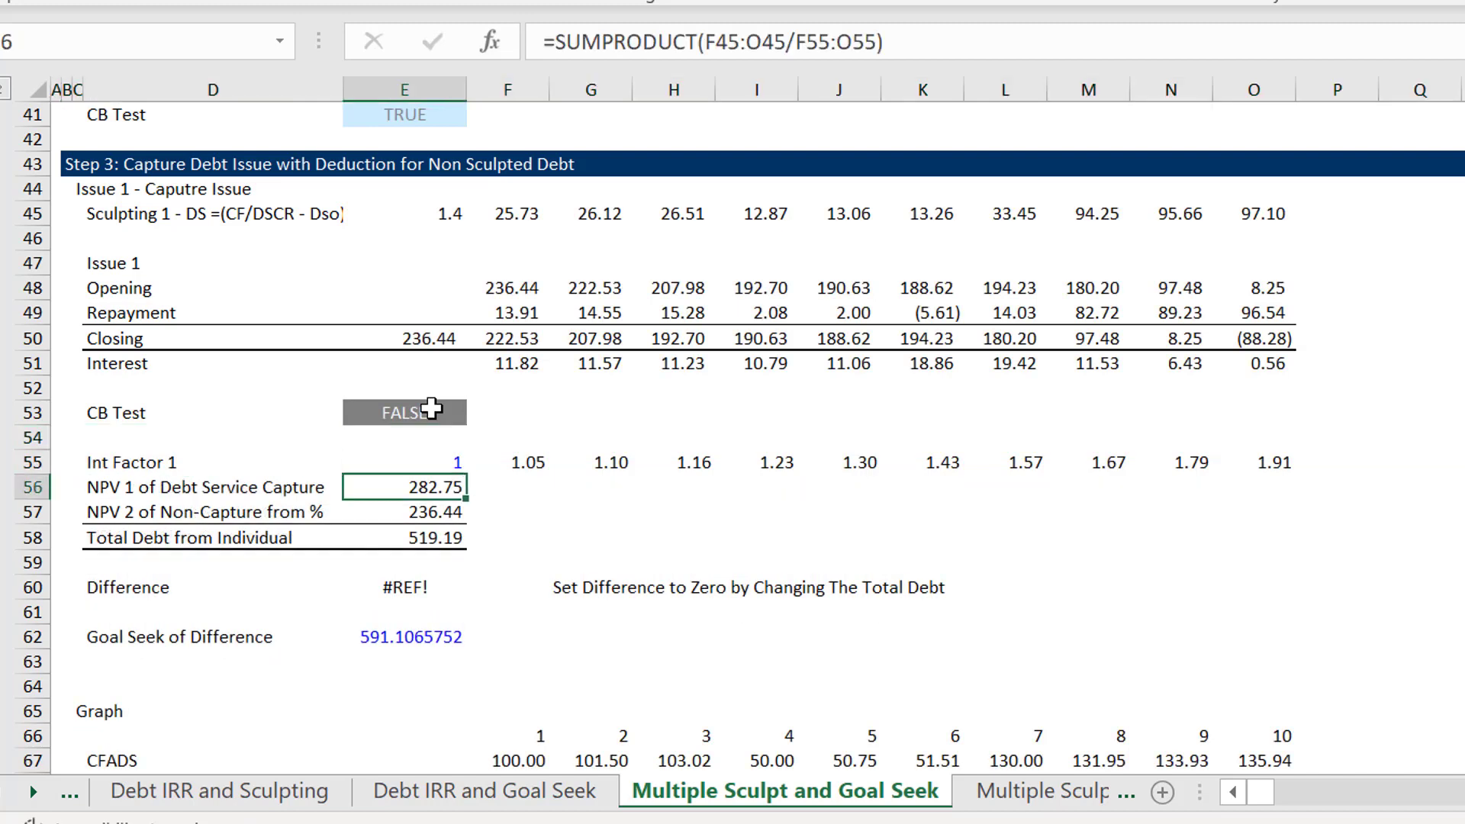
{"action": "key", "text": "F2"}
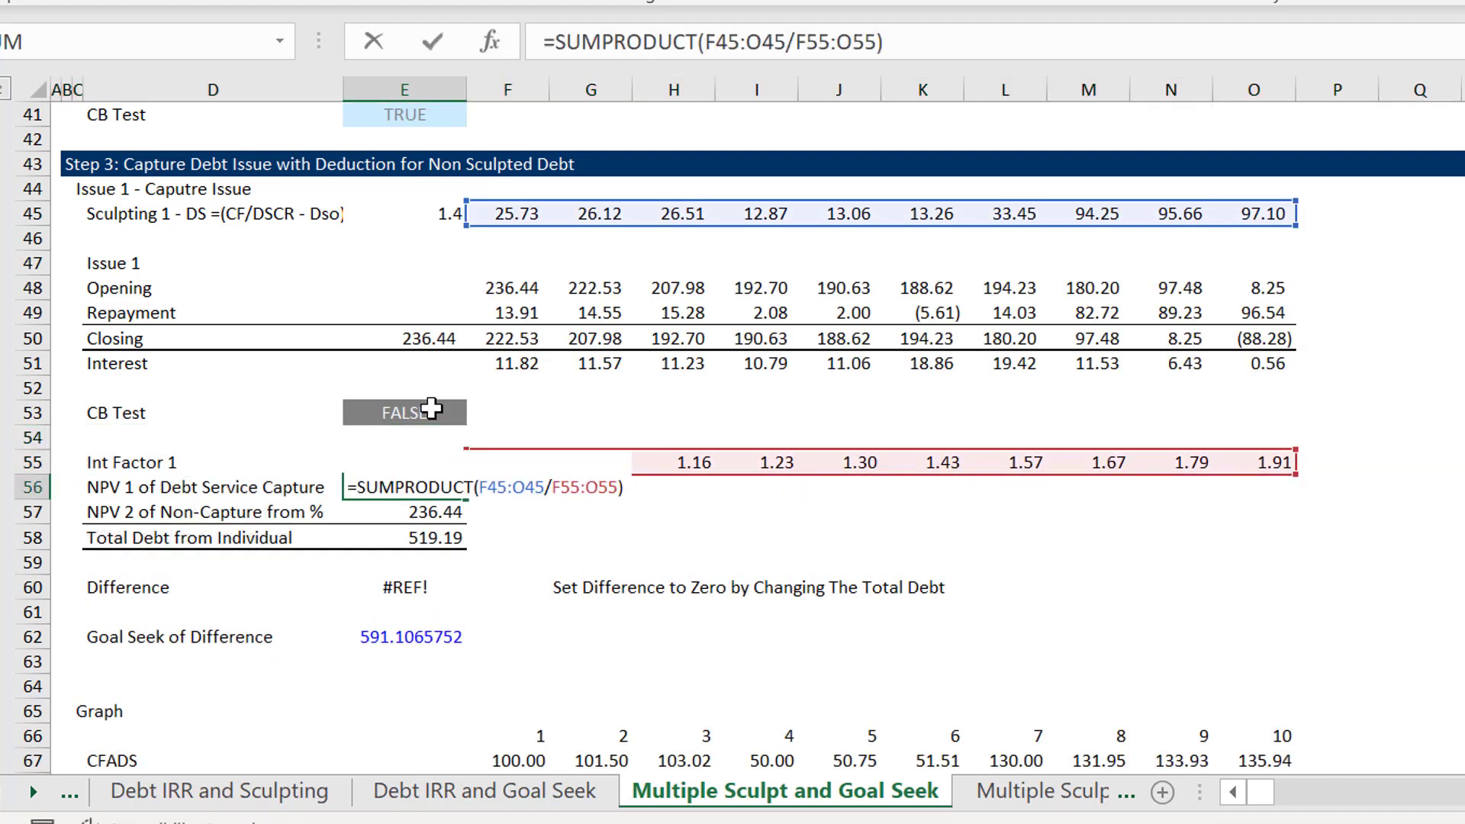
{"action": "key", "text": "Escape"}
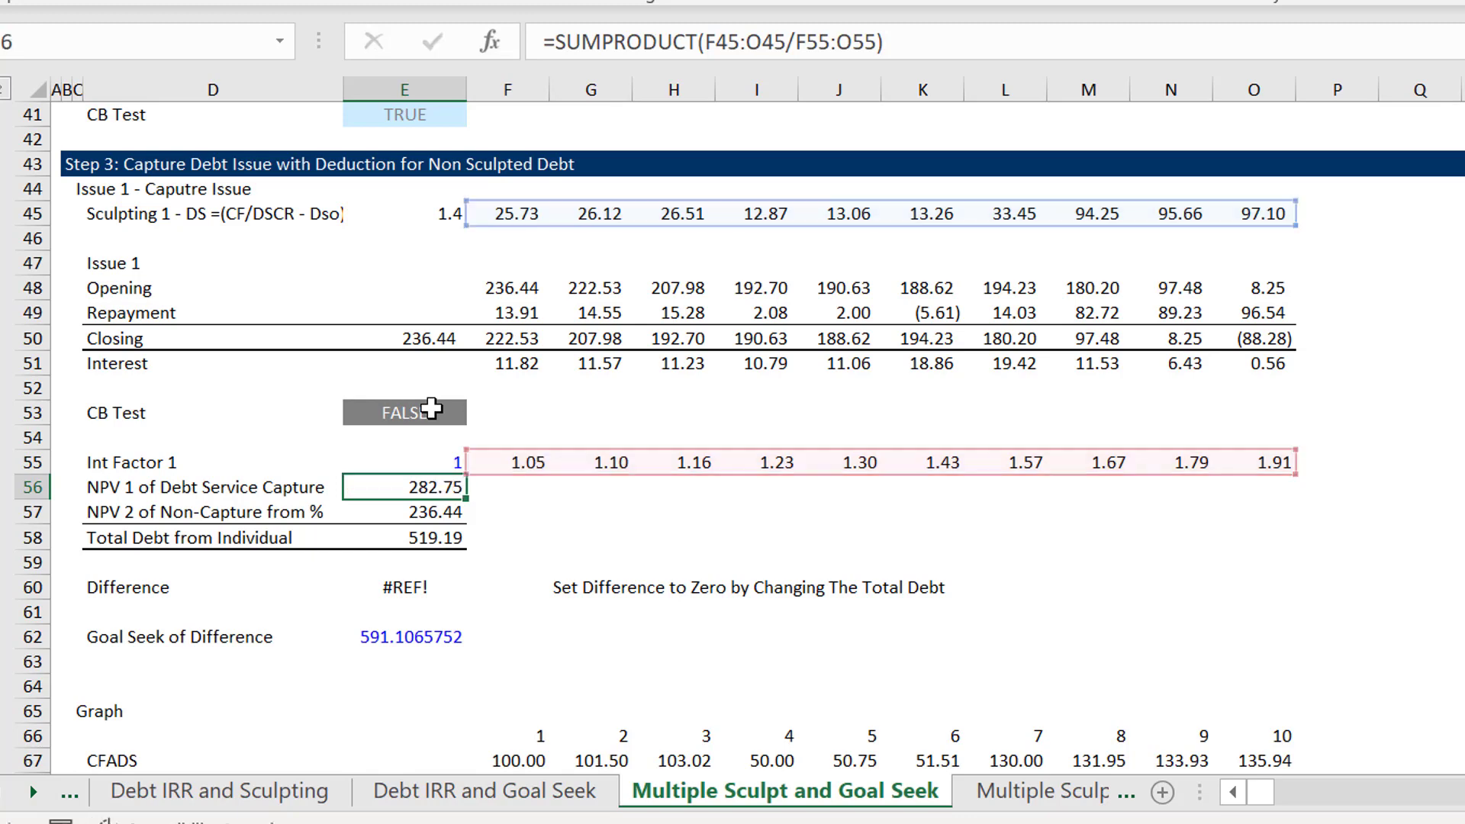
{"action": "key", "text": "Up"}
{"action": "key", "text": "Up"}
{"action": "key", "text": "Up"}
{"action": "key", "text": "Up"}
{"action": "key", "text": "Up"}
{"action": "key", "text": "Up"}
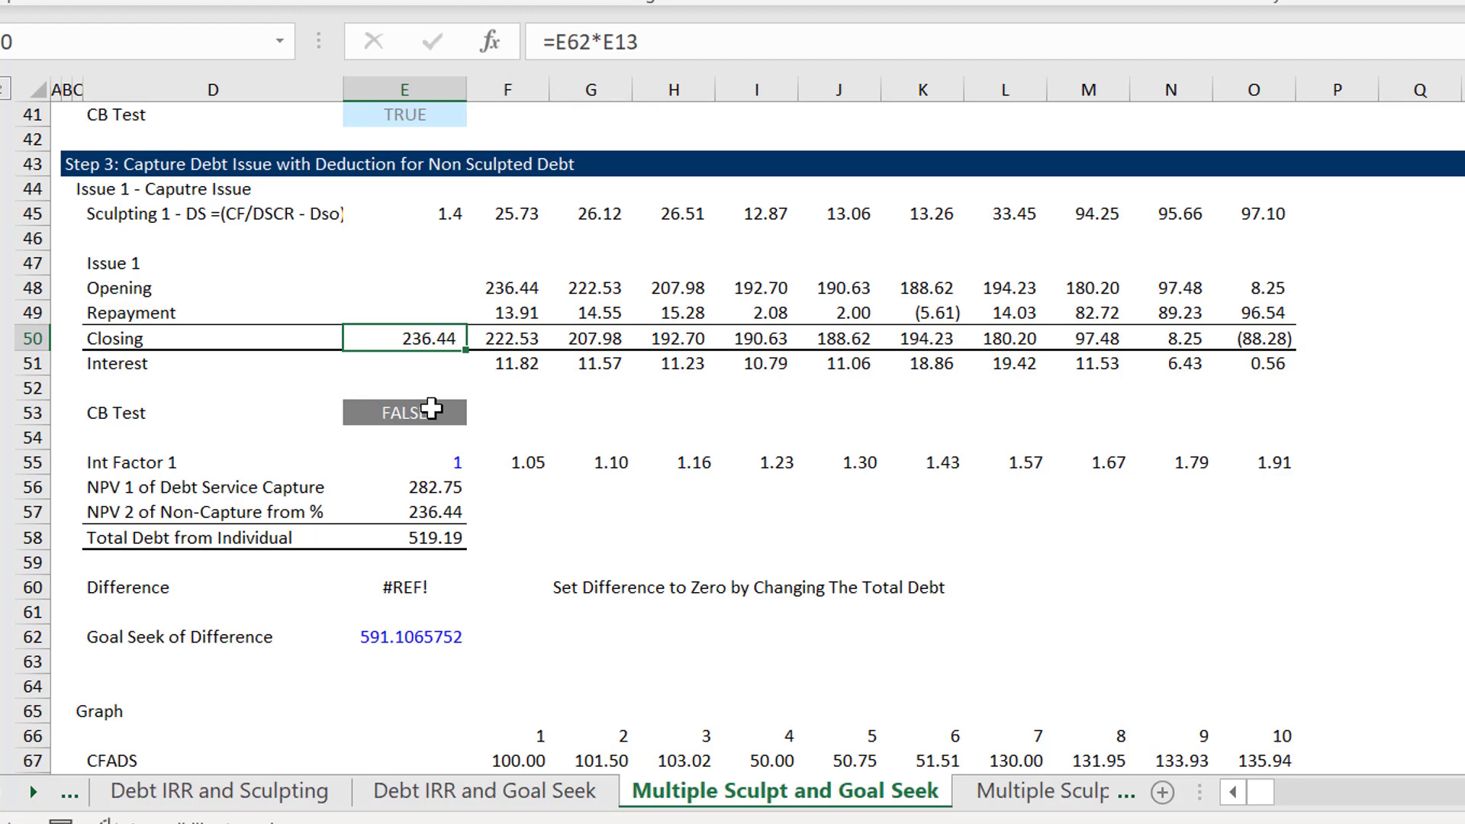
{"action": "key", "text": "Down"}
{"action": "key", "text": "Up"}
{"action": "key", "text": "F2"}
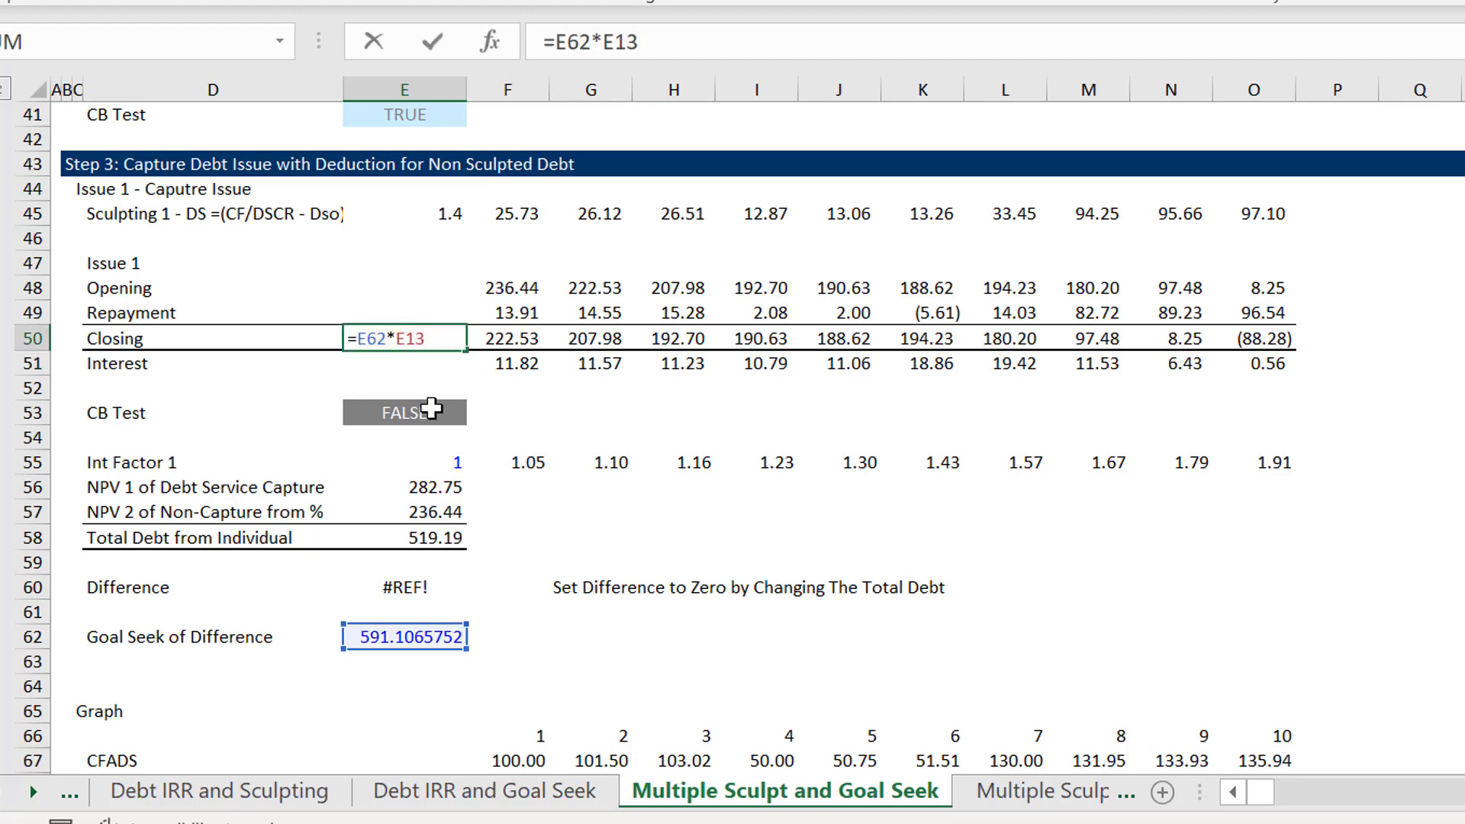
{"action": "key", "text": "Escape"}
- Inspect the formulas for NPV 2 of Non-Capture, Total Debt from Individual and Difference in E57, E58 and E60
{"action": "key", "text": "Down"}
{"action": "key", "text": "Down"}
{"action": "key", "text": "Down"}
{"action": "key", "text": "Down"}
{"action": "key", "text": "Down"}
{"action": "key", "text": "Down"}
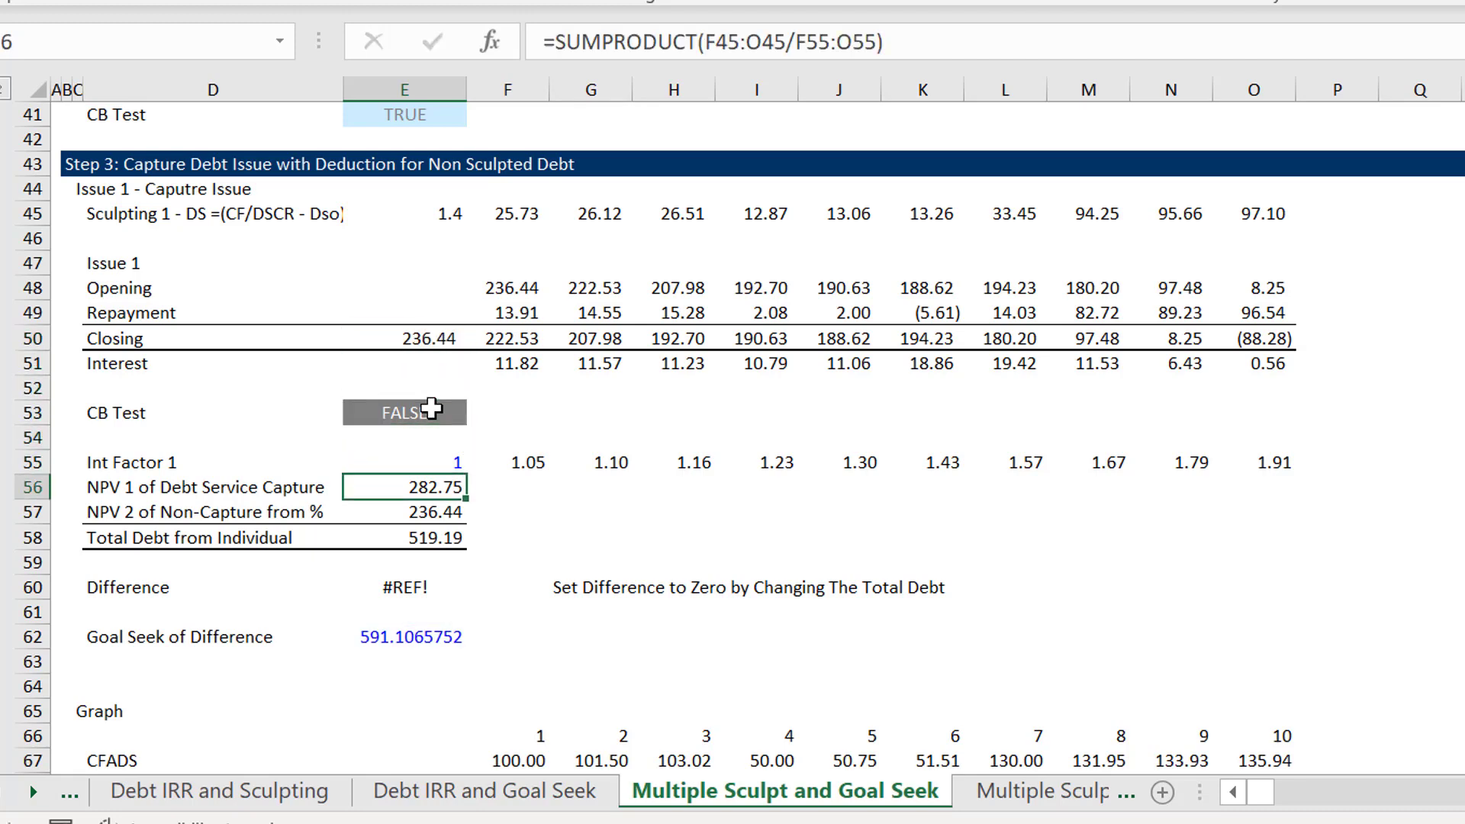
{"action": "key", "text": "Down"}
{"action": "key", "text": "Left"}
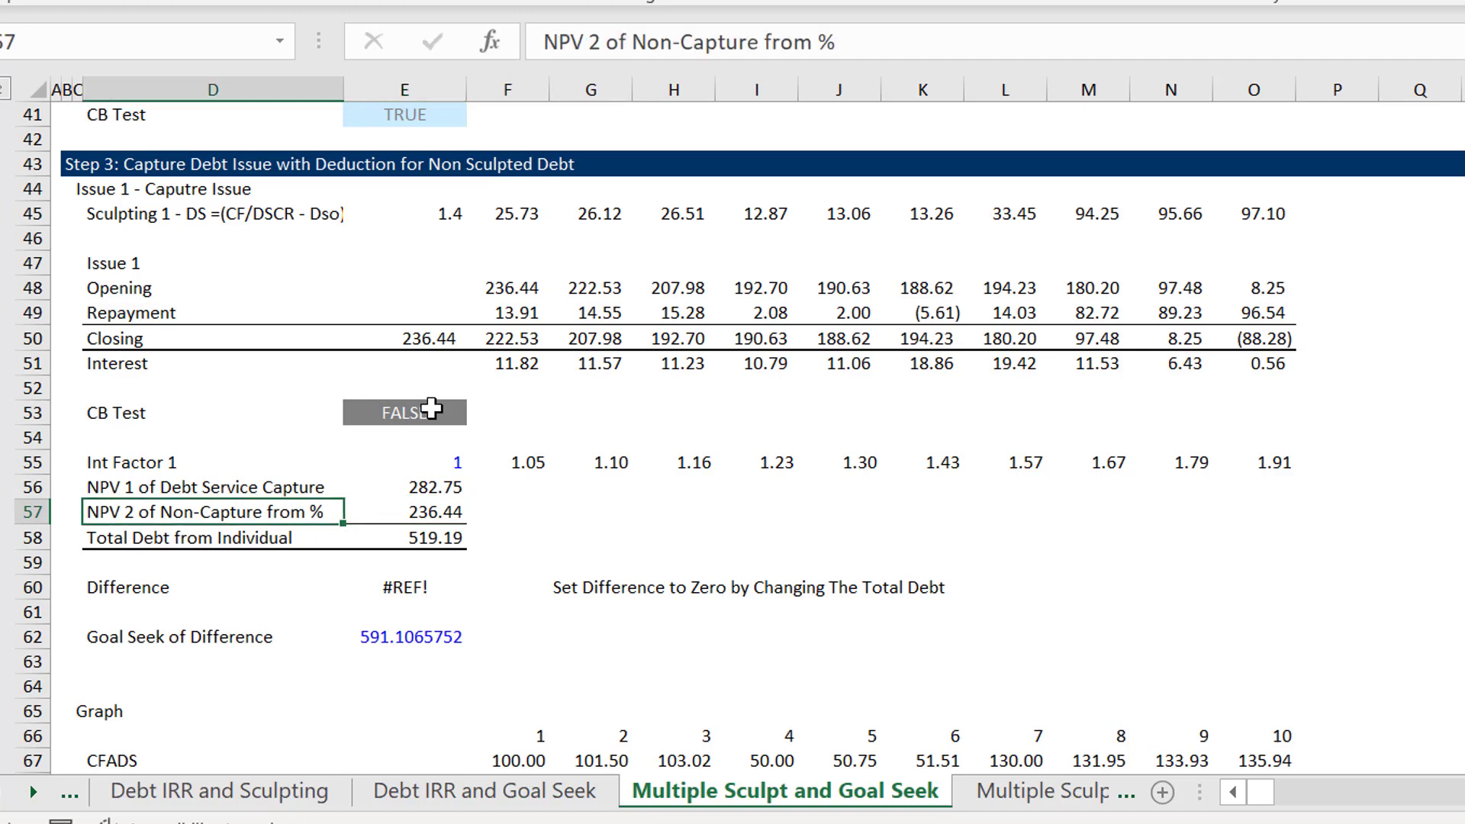
{"action": "key", "text": "Right"}
{"action": "key", "text": "F2"}
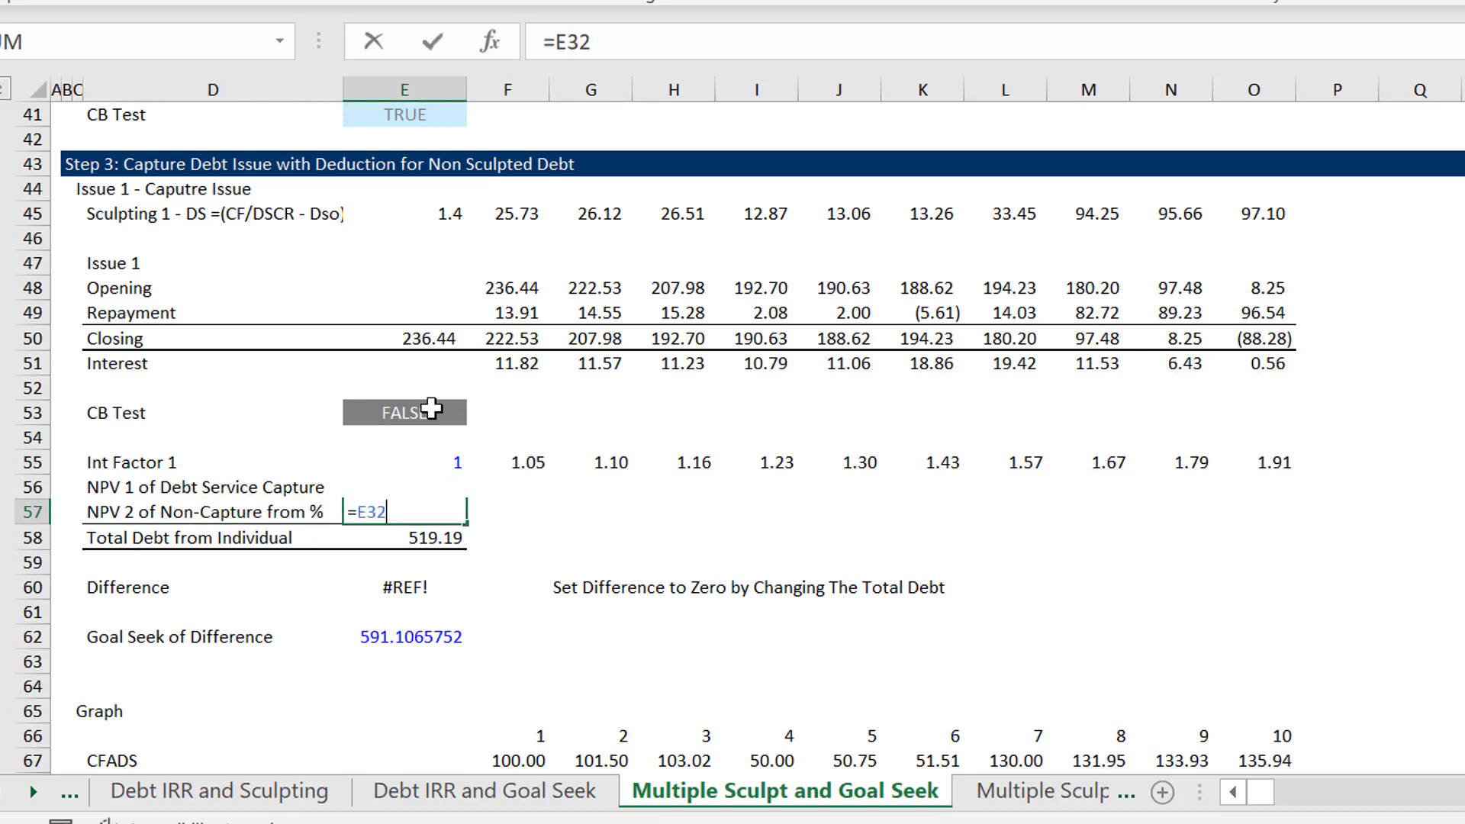
{"action": "key", "text": "Escape"}
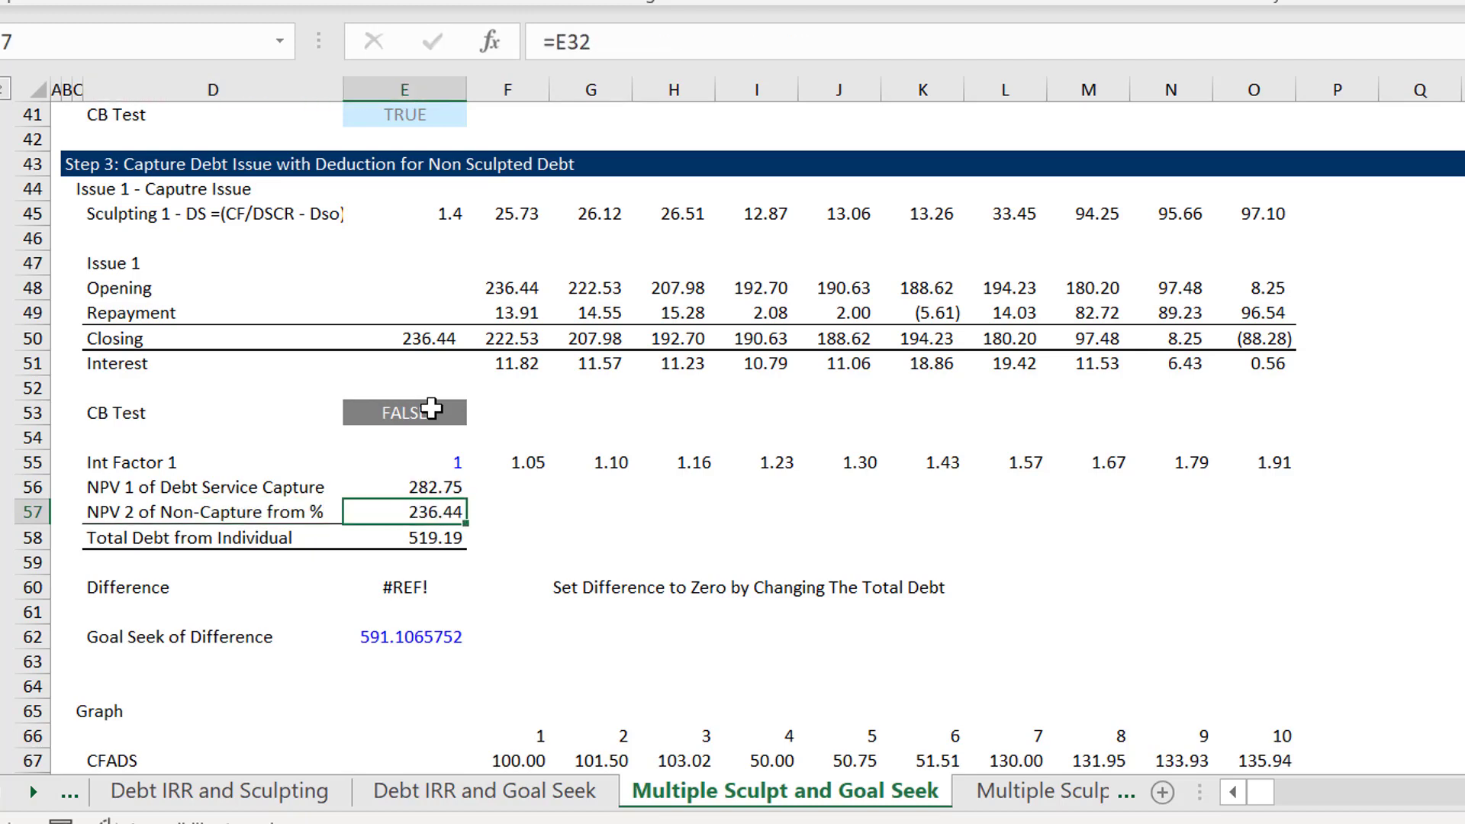
{"action": "key", "text": "Down"}
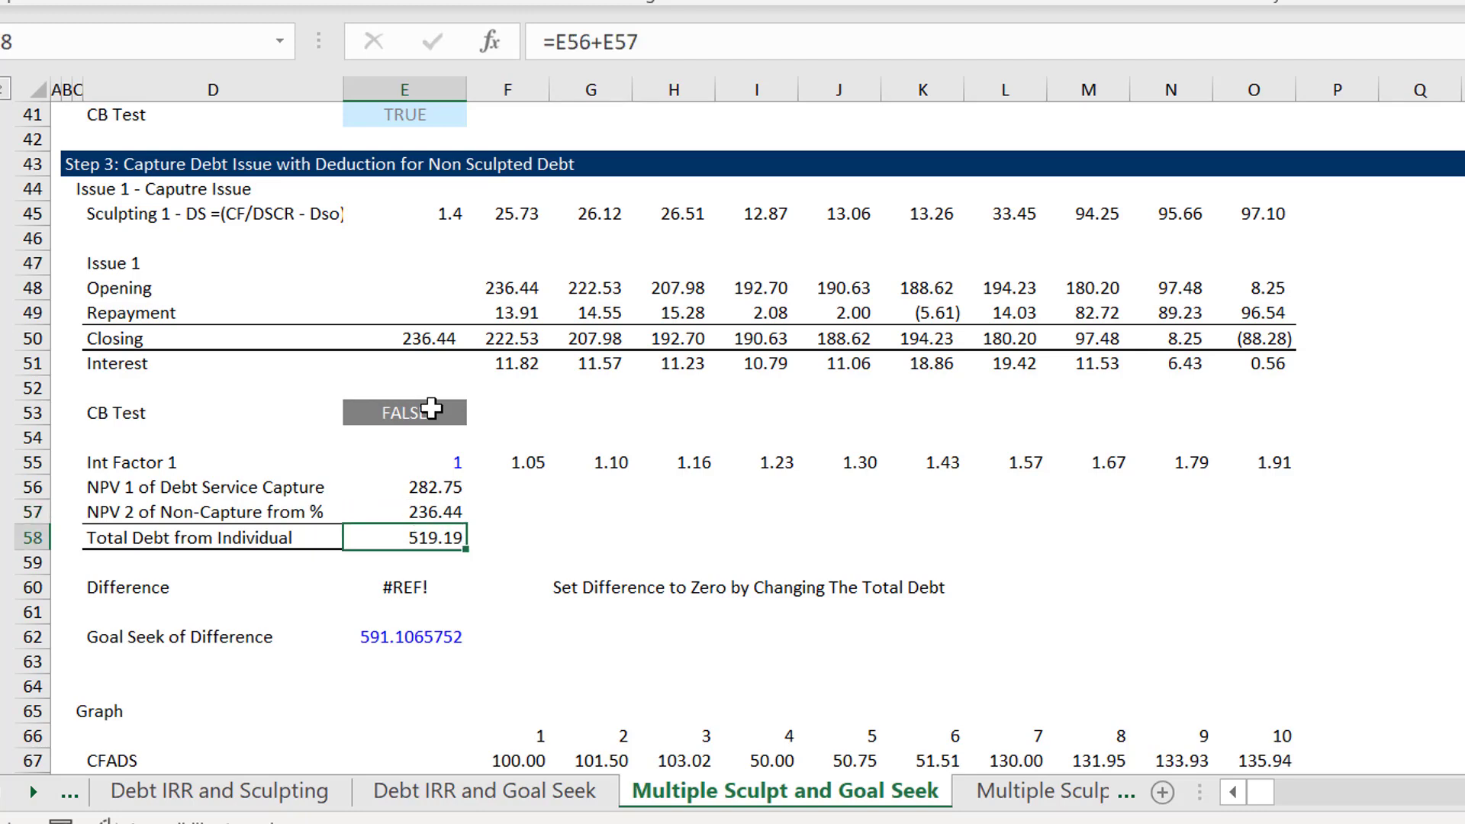
{"action": "key", "text": "F2"}
{"action": "key", "text": "Escape"}
{"action": "key", "text": "Down"}
{"action": "key", "text": "Down"}
{"action": "key", "text": "Down"}
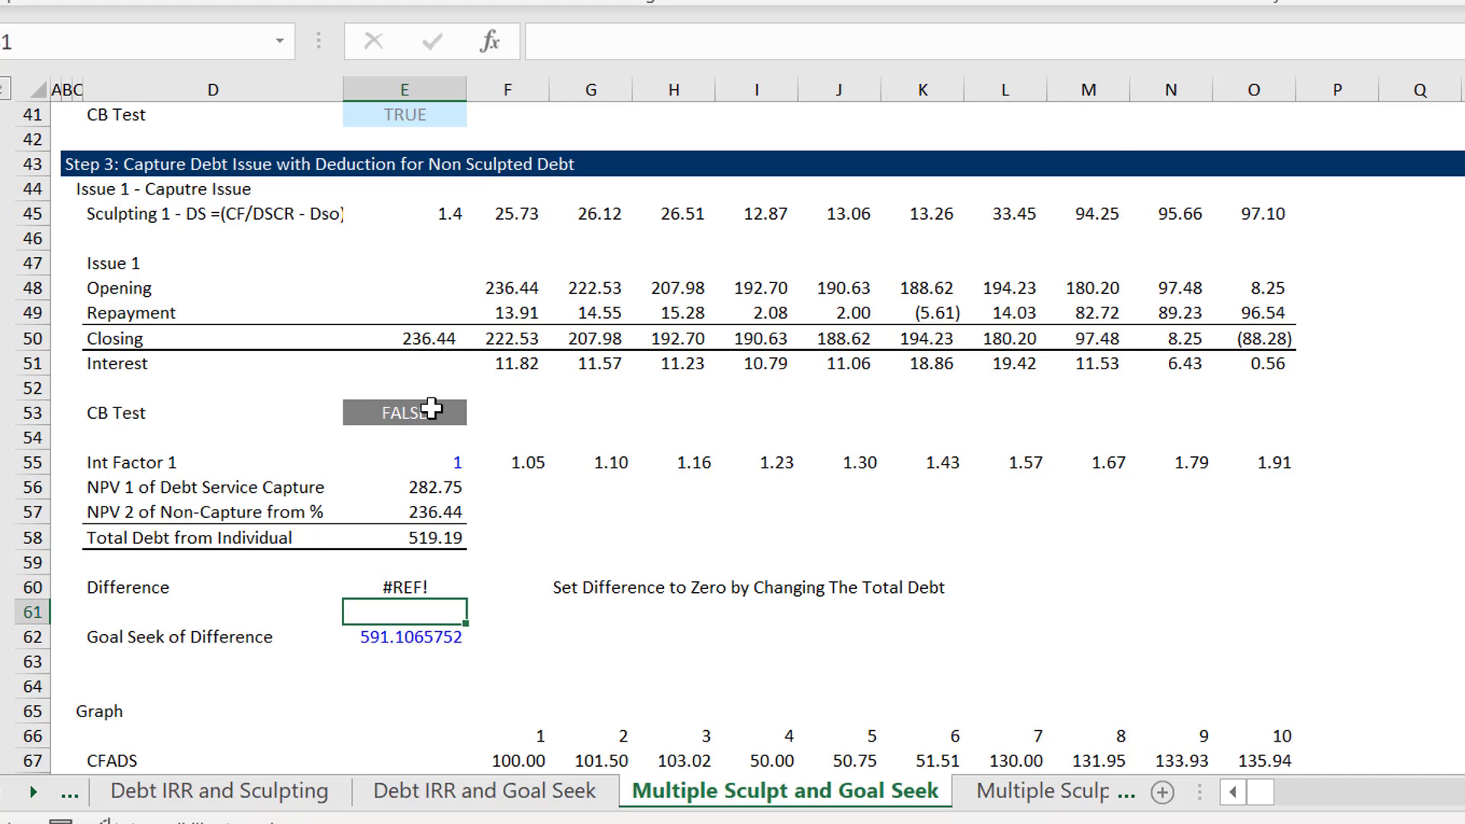
{"action": "key", "text": "Up"}
{"action": "key", "text": "Up"}
{"action": "key", "text": "Up"}
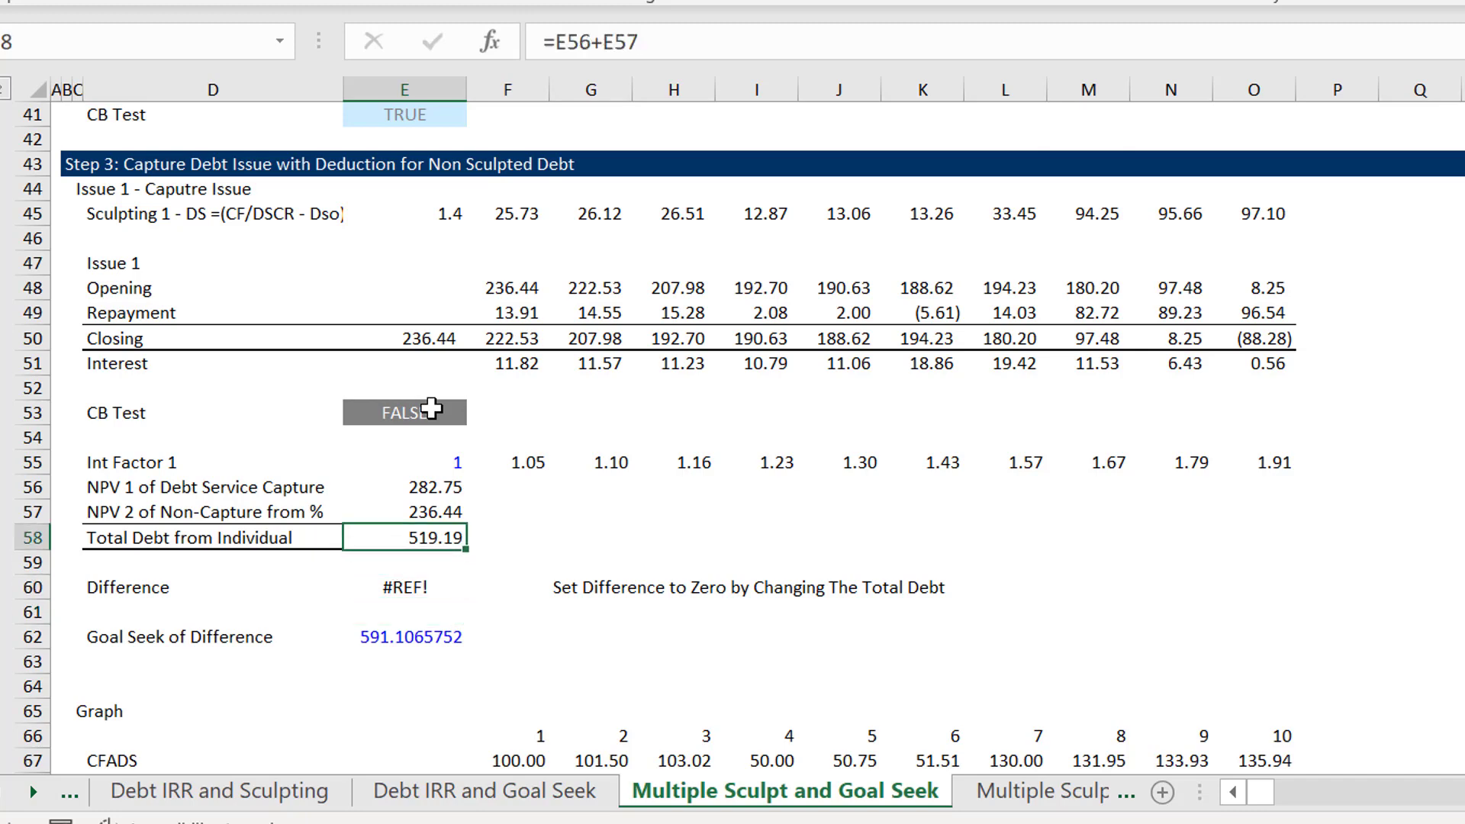
{"action": "key", "text": "Down"}
{"action": "key", "text": "Down"}
{"action": "key", "text": "Down"}
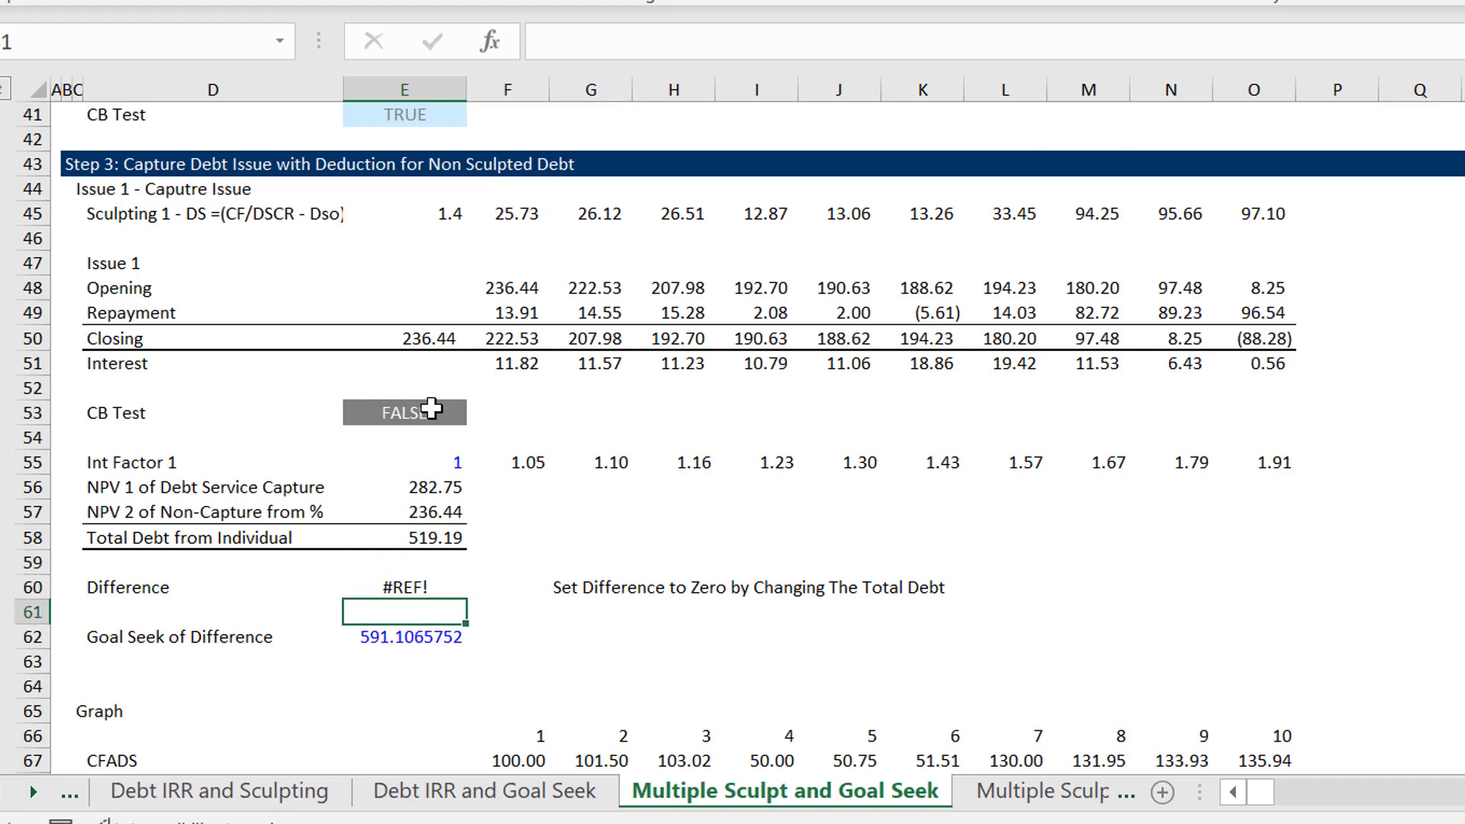
{"action": "key", "text": "Up"}
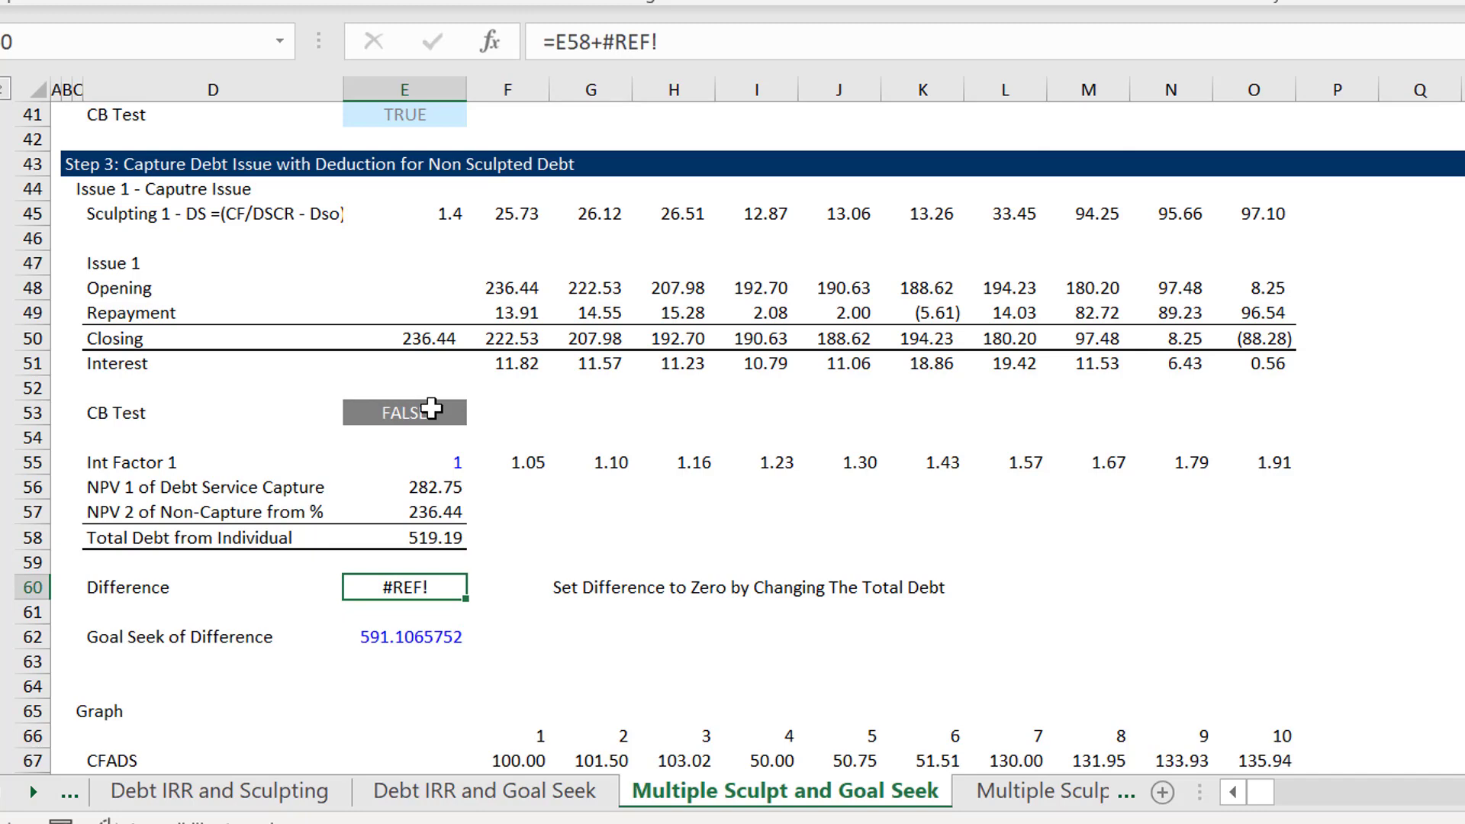
{"action": "type", "text": "="}
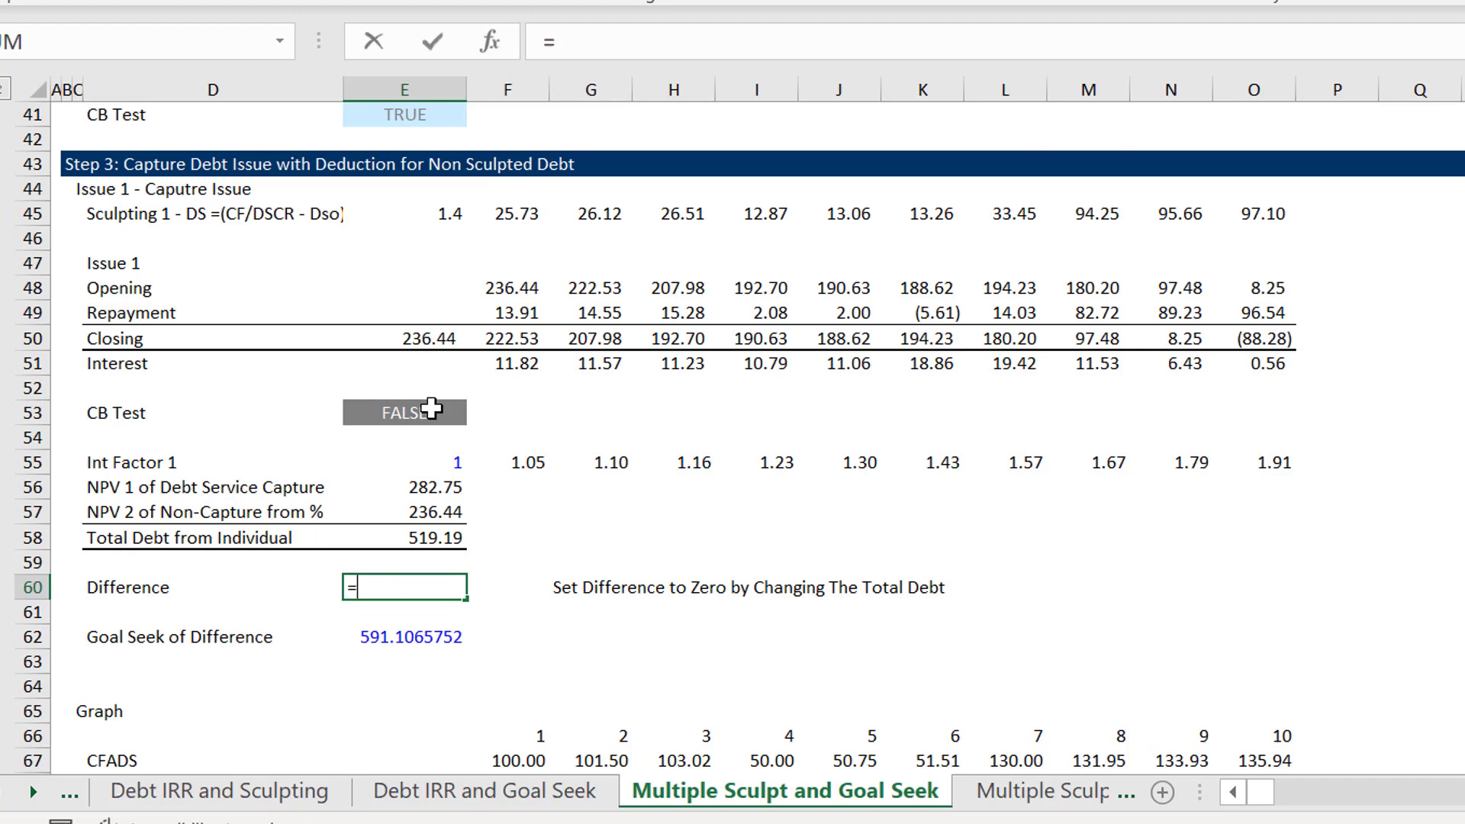
{"action": "key", "text": "Up"}
{"action": "key", "text": "Up"}
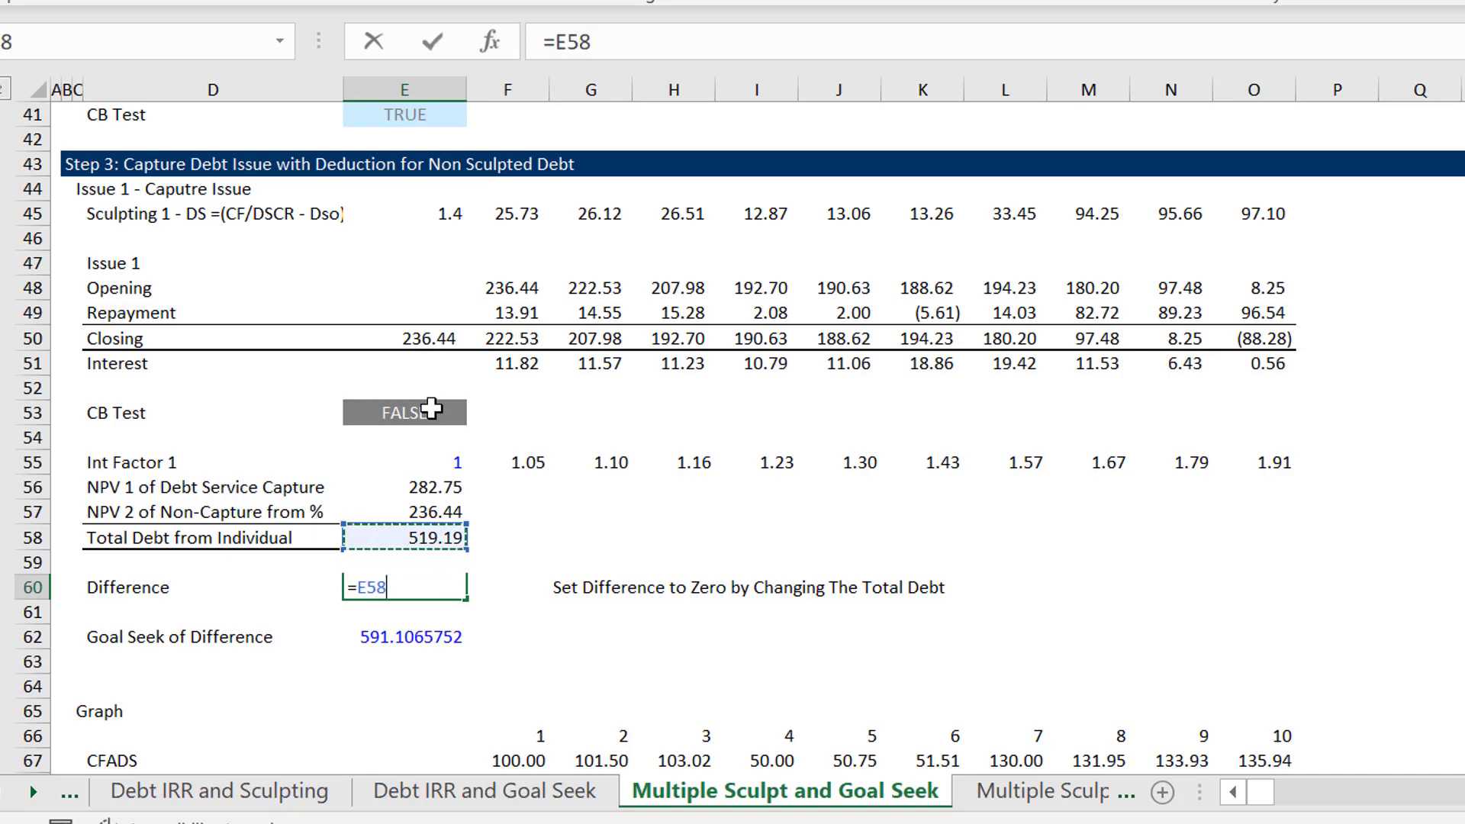
{"action": "key", "text": "Escape"}
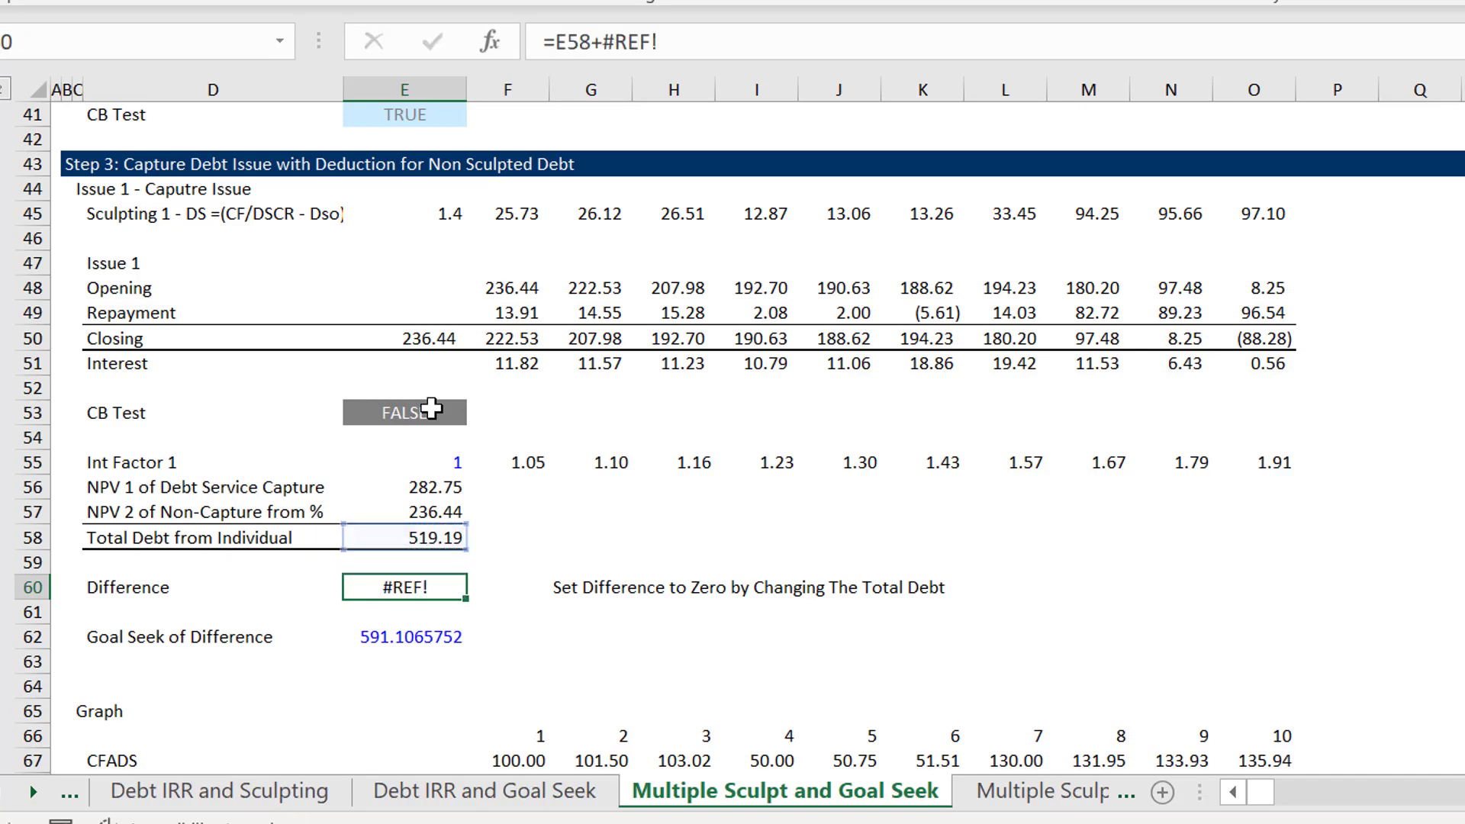
- Replace the broken Difference formula in E60 with =O50, linking it to the final Issue 1 closing balance
{"action": "type", "text": "="}
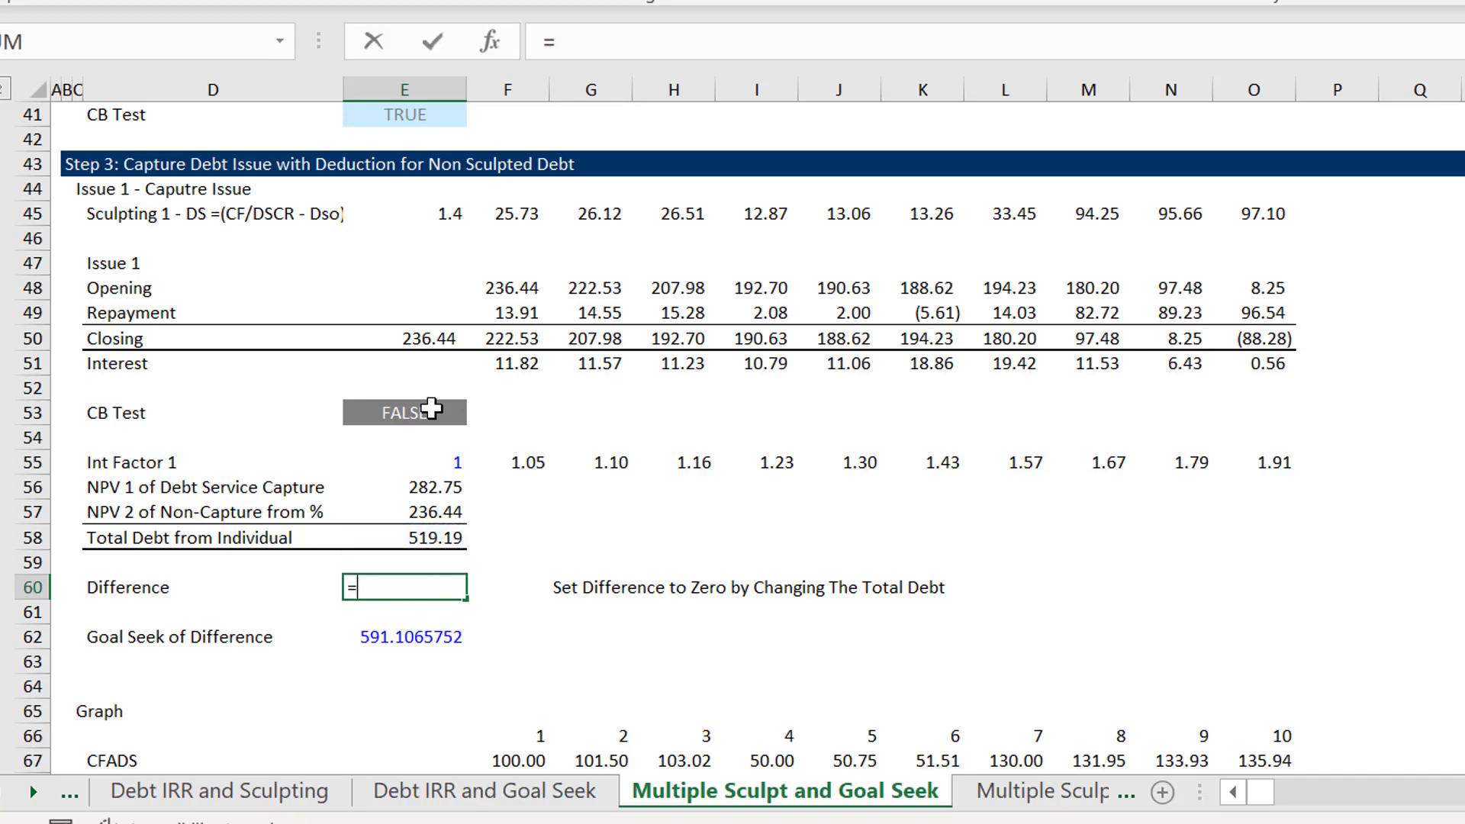
{"action": "left_click", "coordinate": [1271, 336]}
{"action": "key", "text": "Return"}
{"action": "key", "text": "Up"}
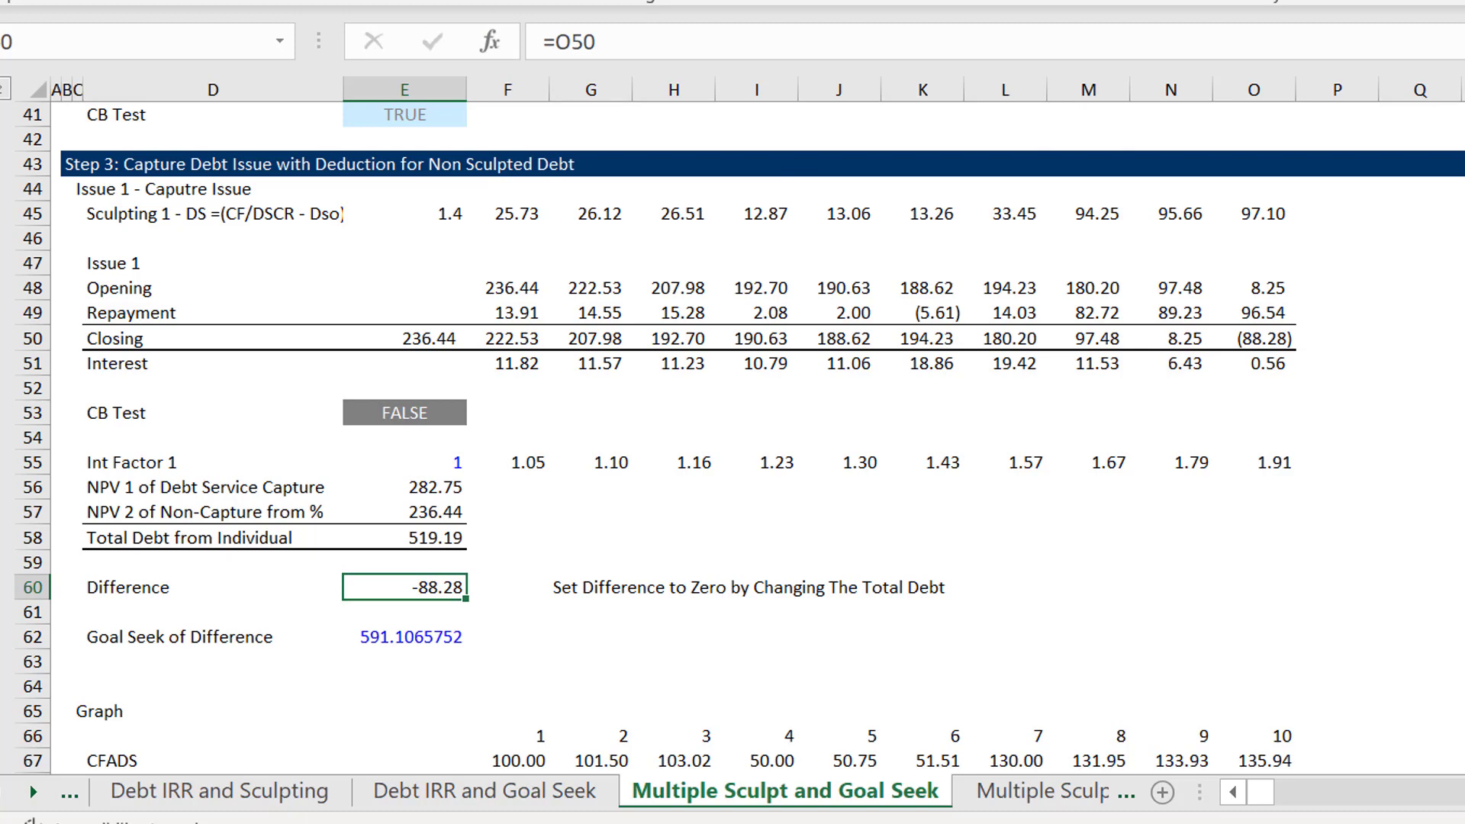
- Start recording a new macro with the default name Macro3
{"action": "key", "text": "alt+l"}
{"action": "key", "text": "r"}
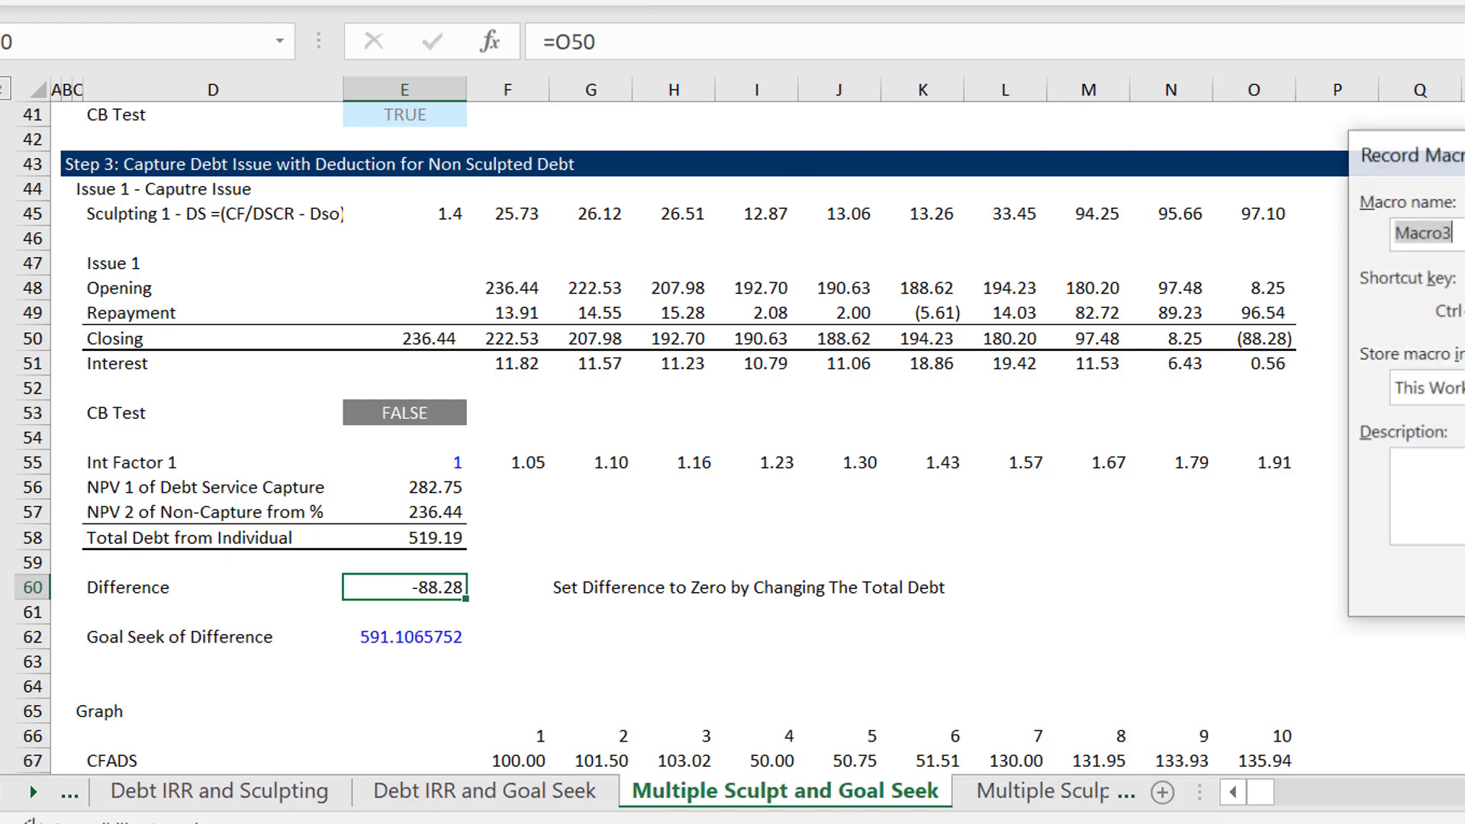
{"action": "key", "text": "Return"}
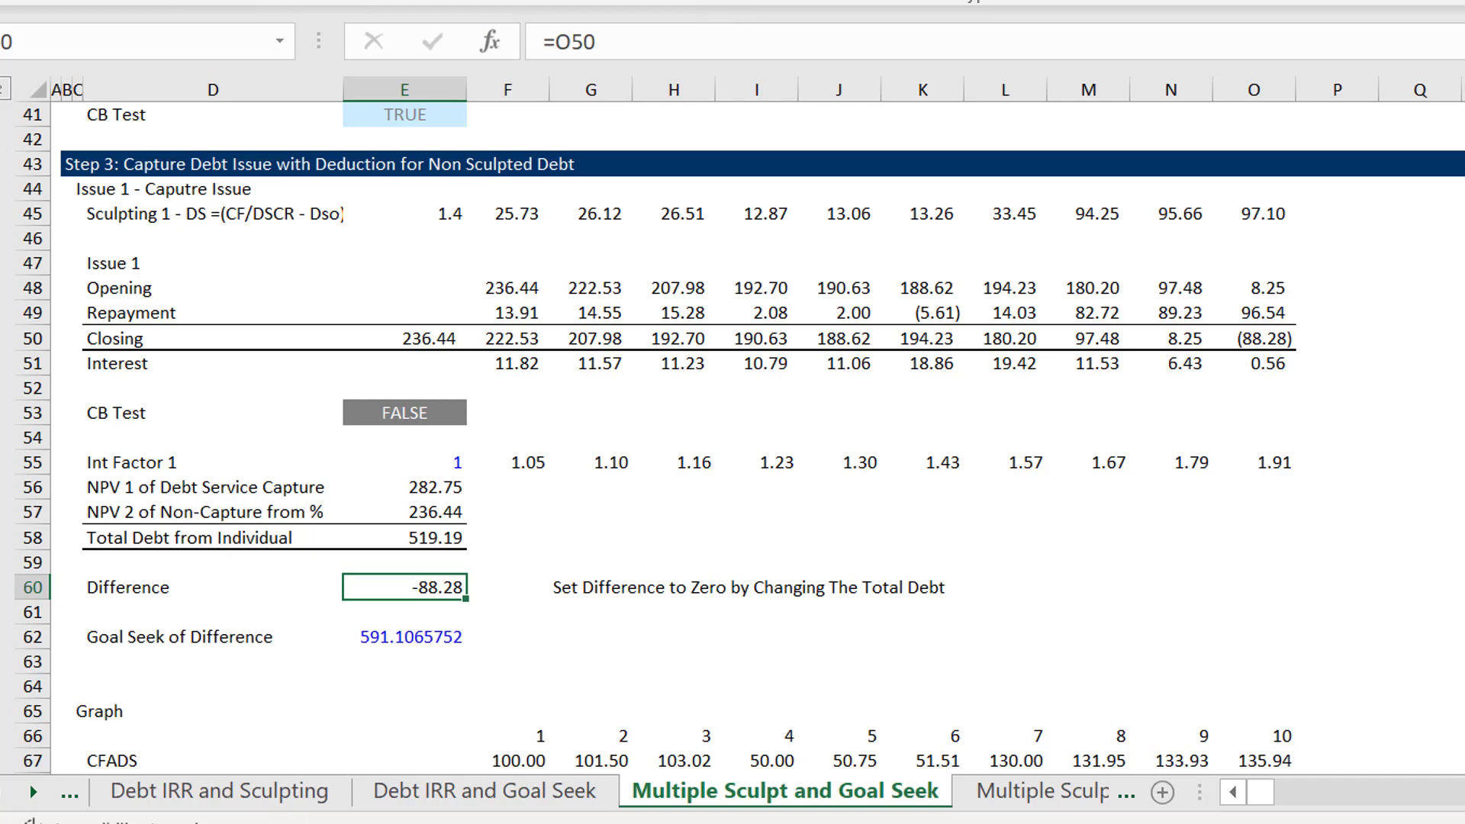
- Run Goal Seek to set the Difference in E60 to 0 by changing the total debt value in E62
{"action": "key", "text": "ctrl+c"}
{"action": "key", "text": "Escape"}
{"action": "left_click", "coordinate": [388, 637]}
{"action": "key", "text": "ctrl+c"}
{"action": "key", "text": "Escape"}
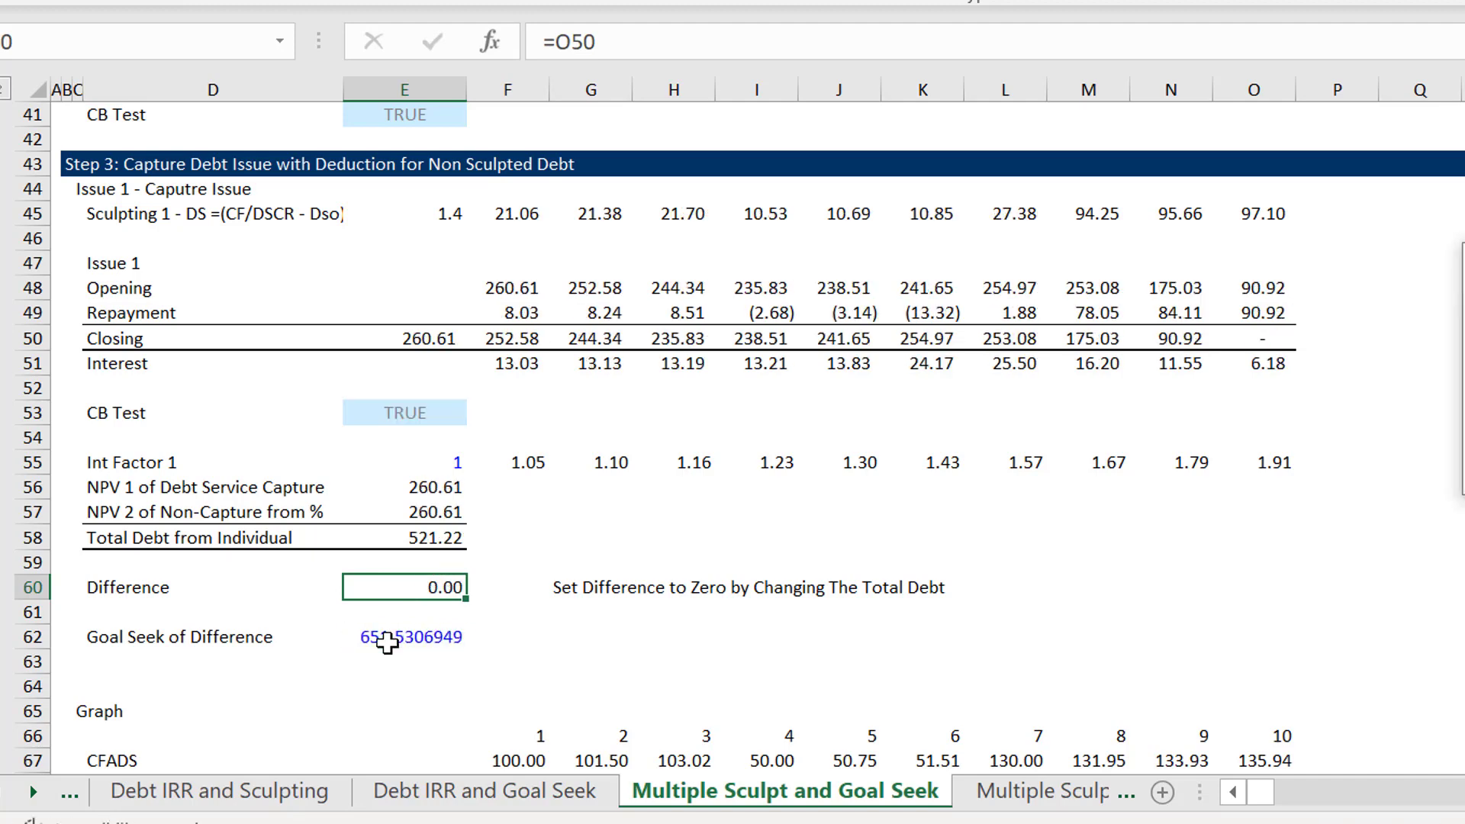
{"action": "key", "text": "Return"}
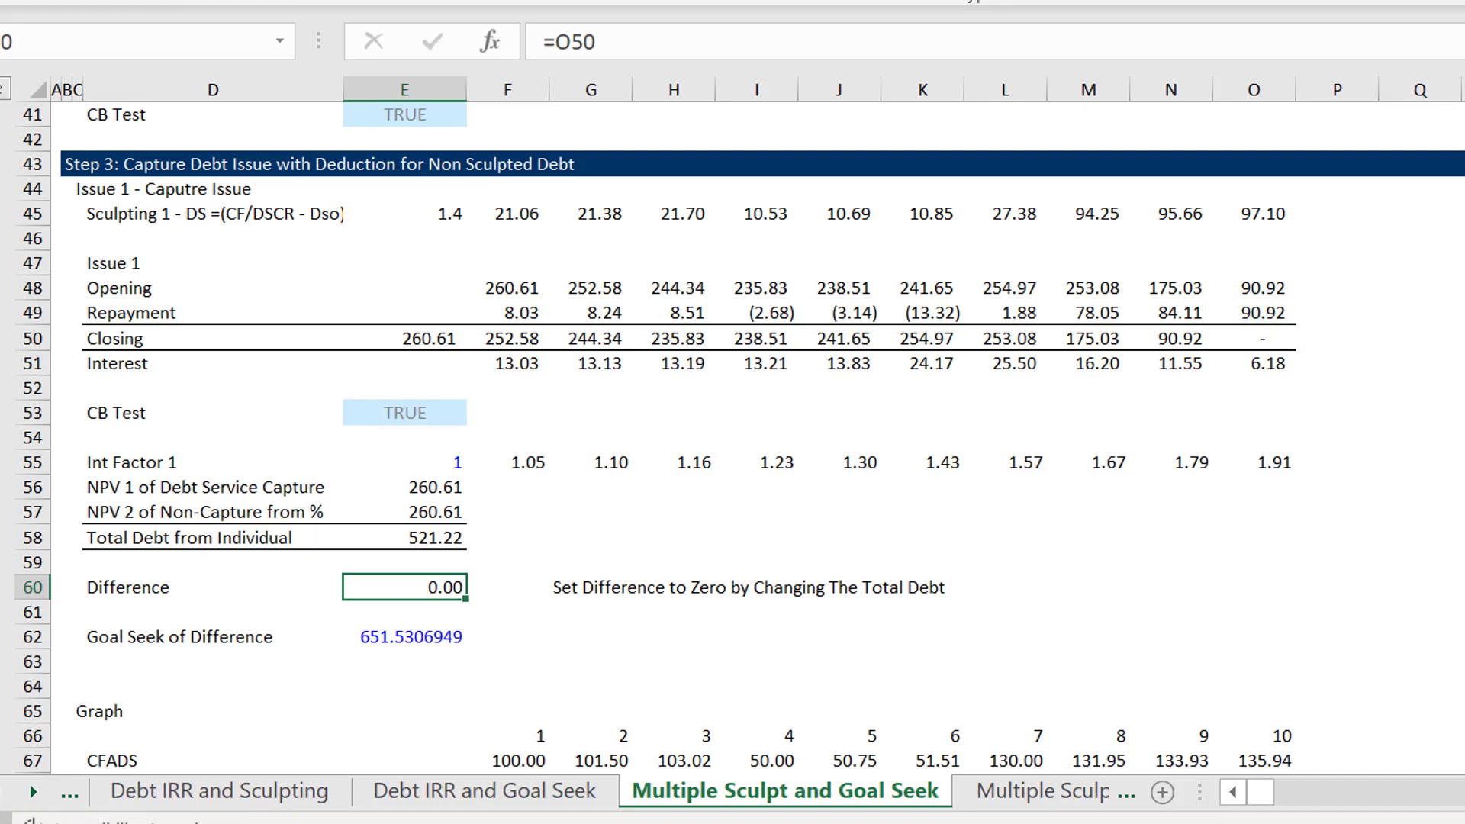
- Check the Closing Check and CB Tests, and format the goal seek total debt in E62 as a number with two decimals
{"action": "left_click", "coordinate": [811, 489]}
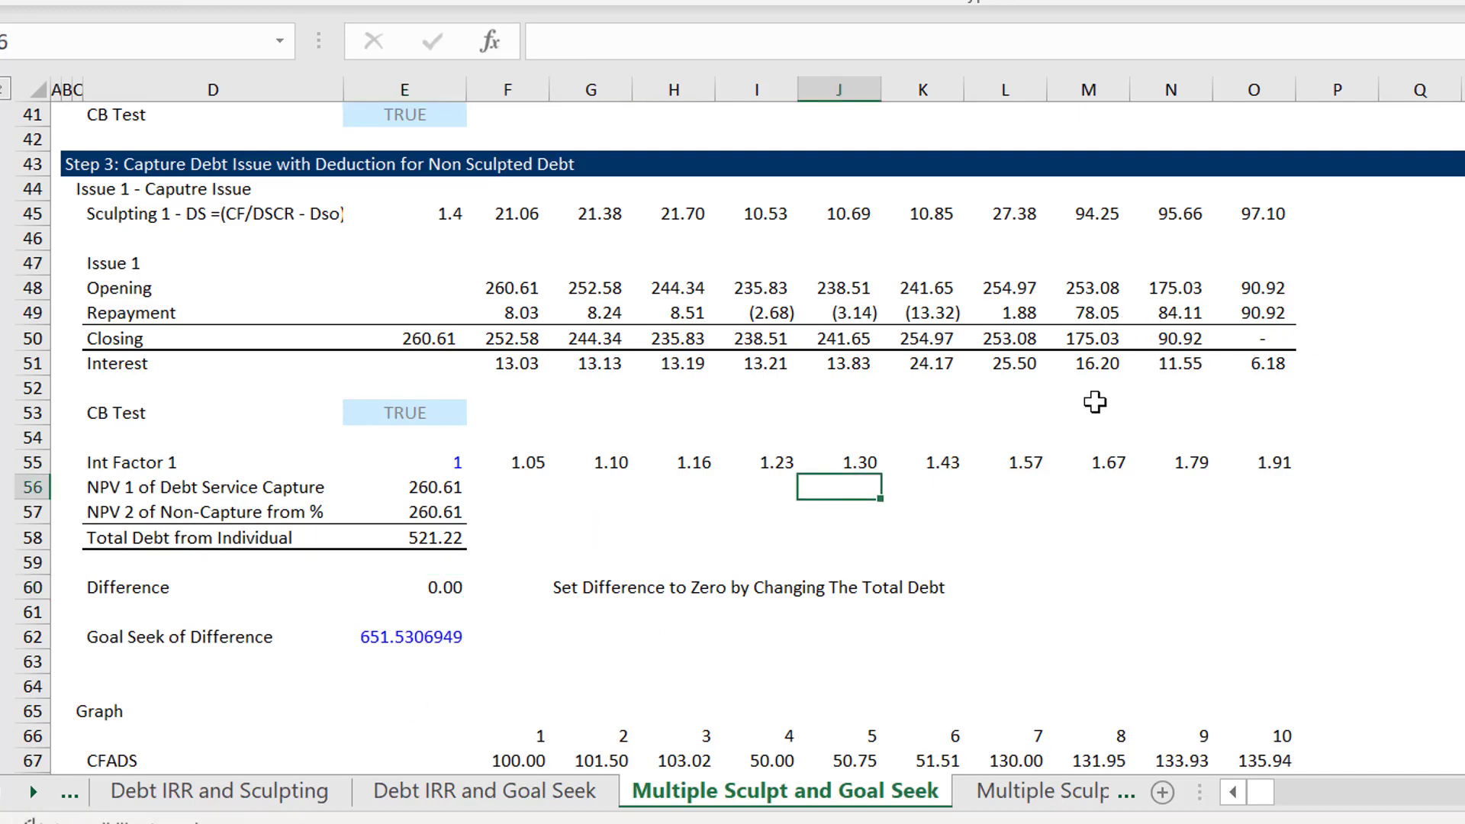
{"action": "key", "text": "Page_Up"}
{"action": "key", "text": "Page_Up"}
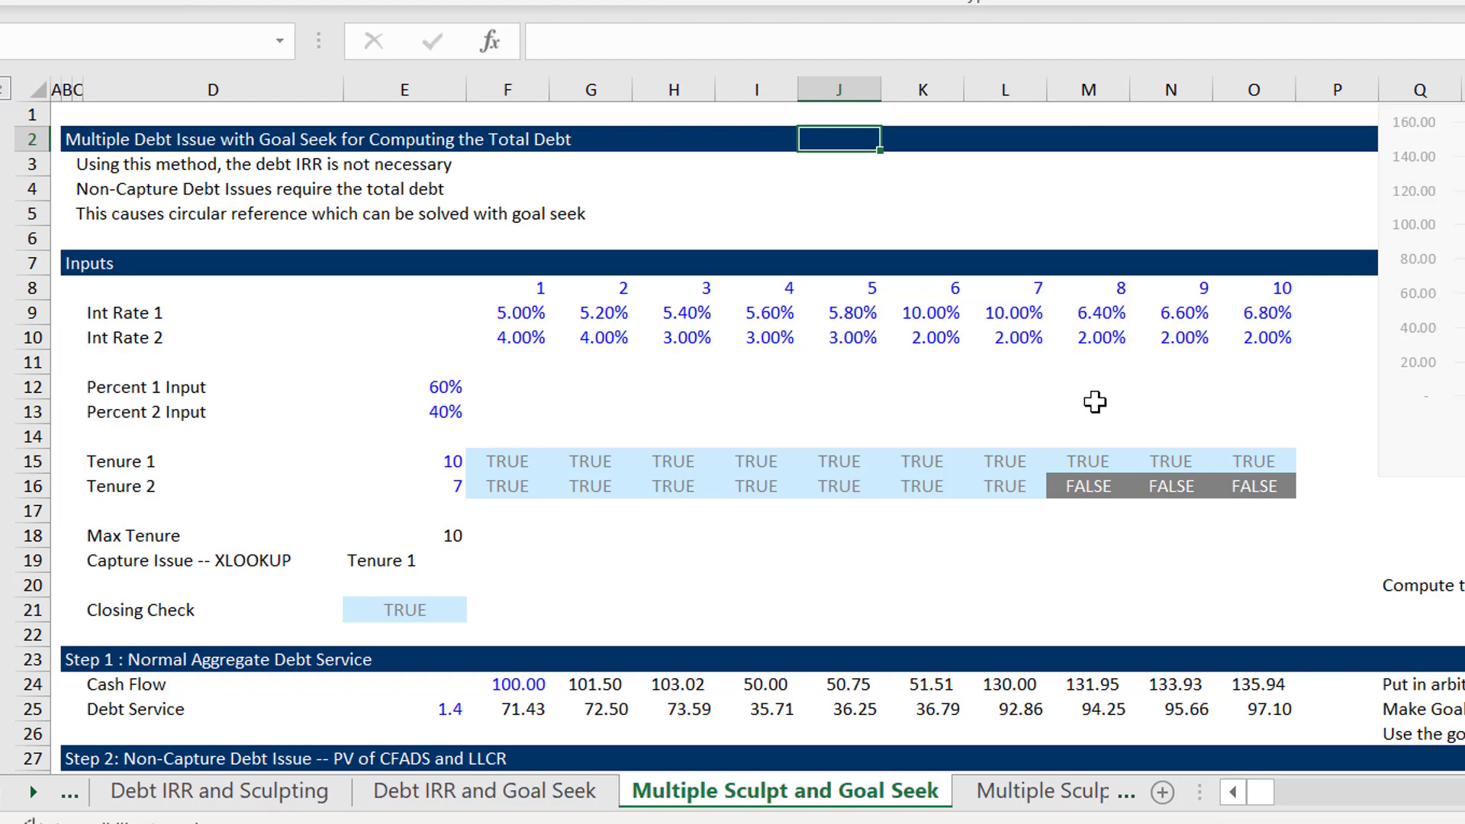
{"action": "key", "text": "Page_Down"}
{"action": "key", "text": "Page_Down"}
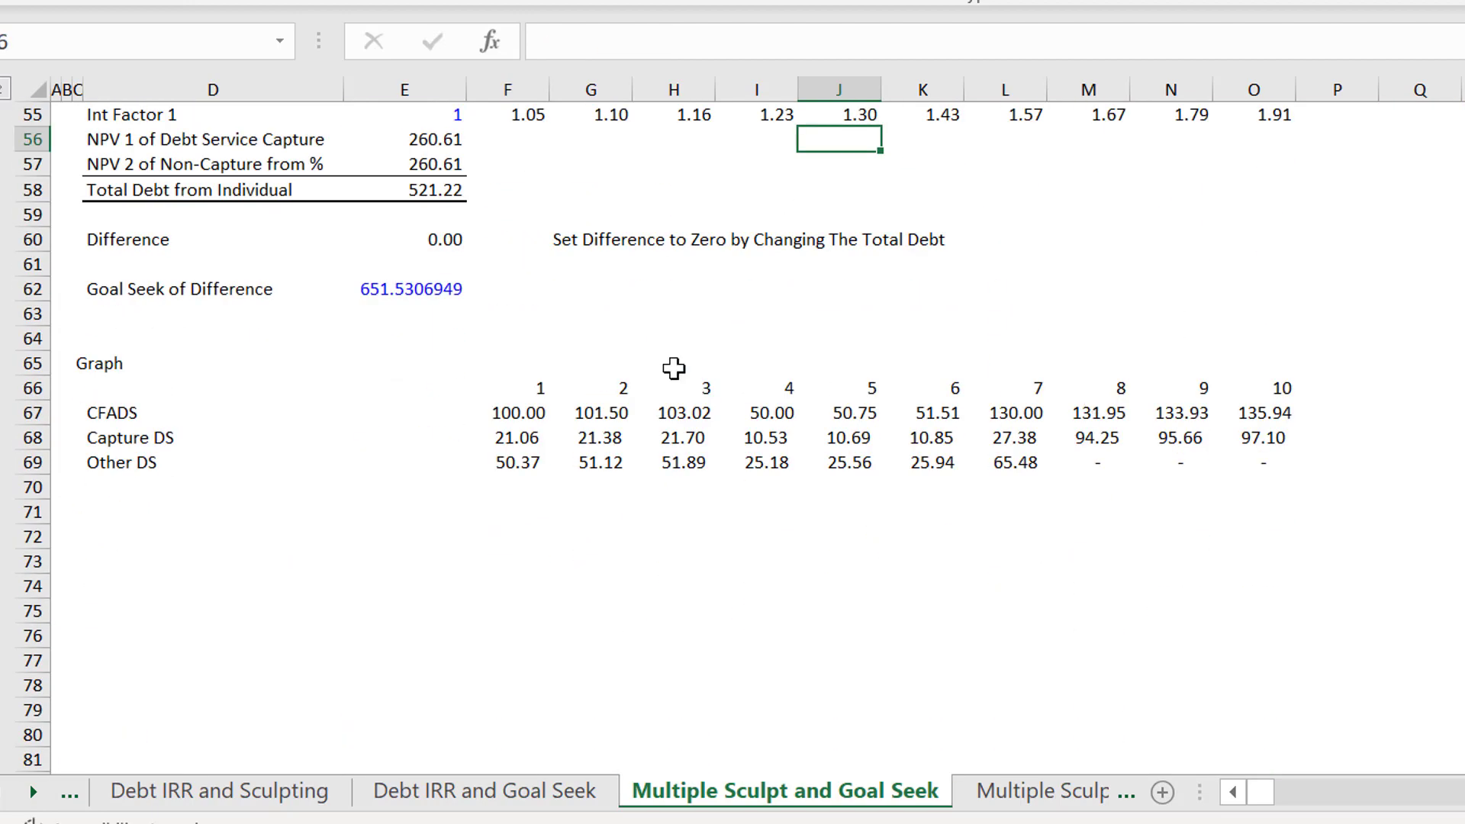
{"action": "left_click", "coordinate": [457, 291]}
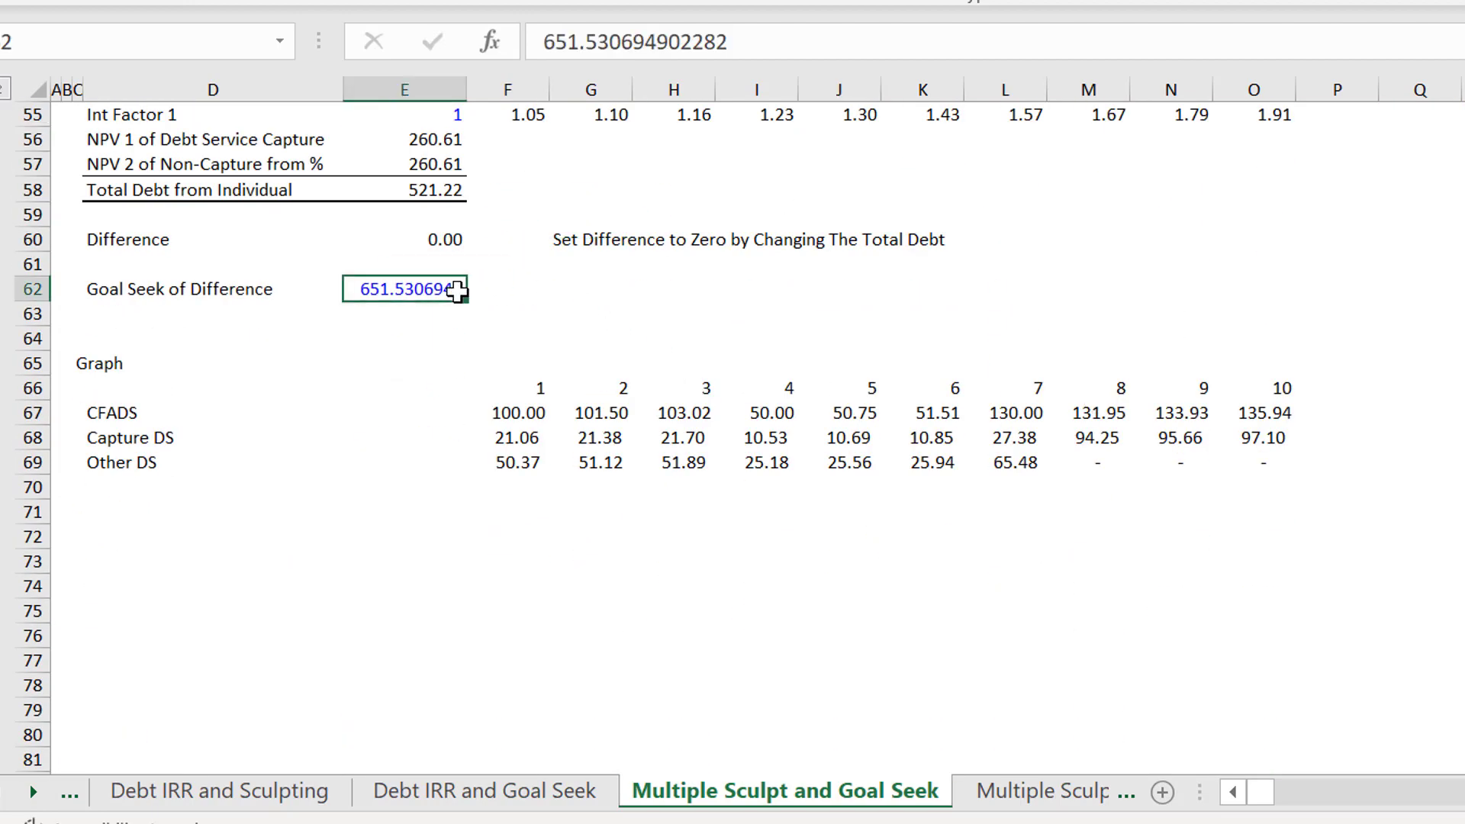
{"action": "key", "text": "ctrl+shift+1"}
{"action": "key", "text": "Page_Up"}
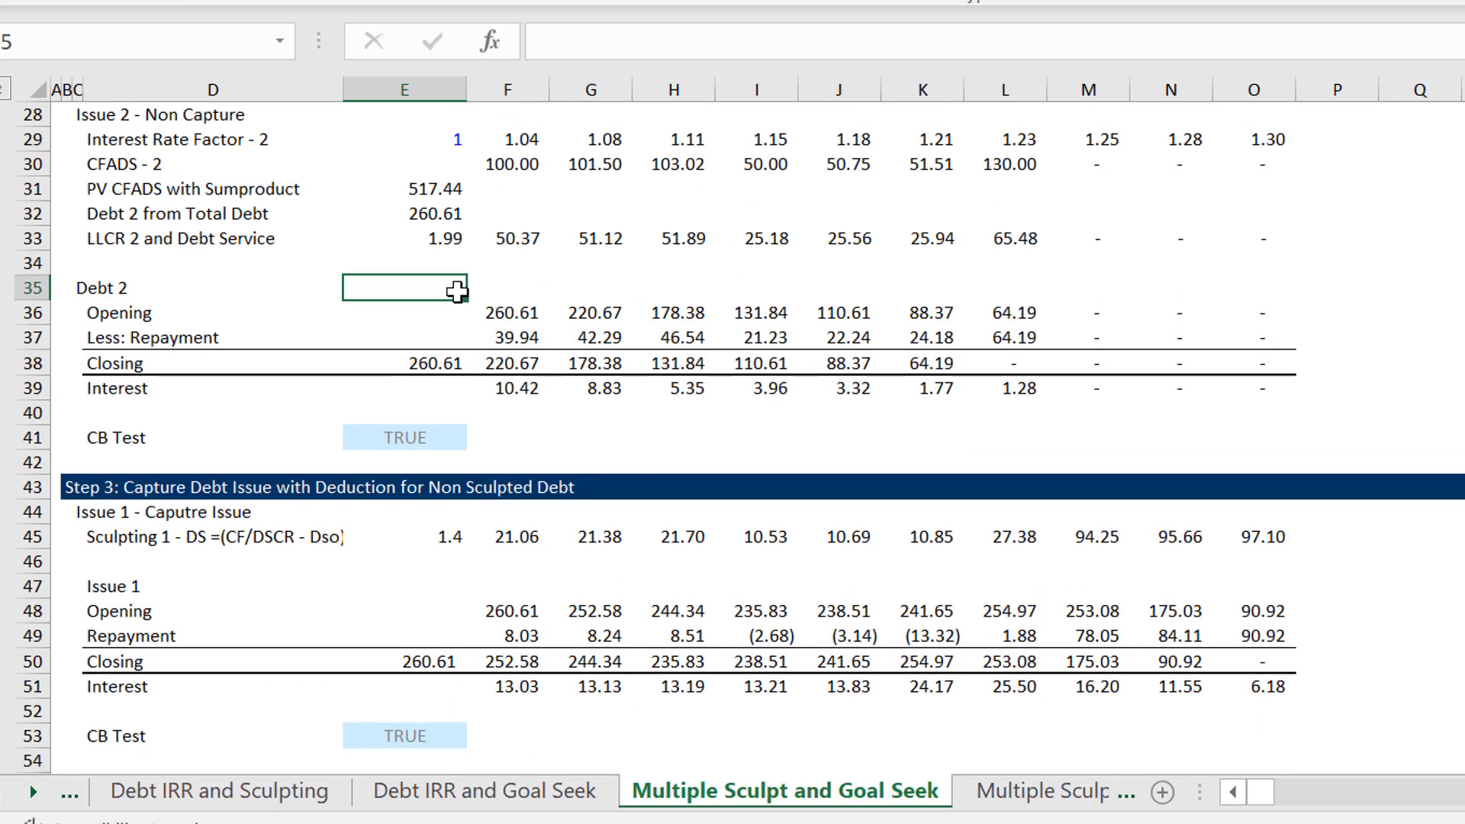
{"action": "key", "text": "Page_Down"}
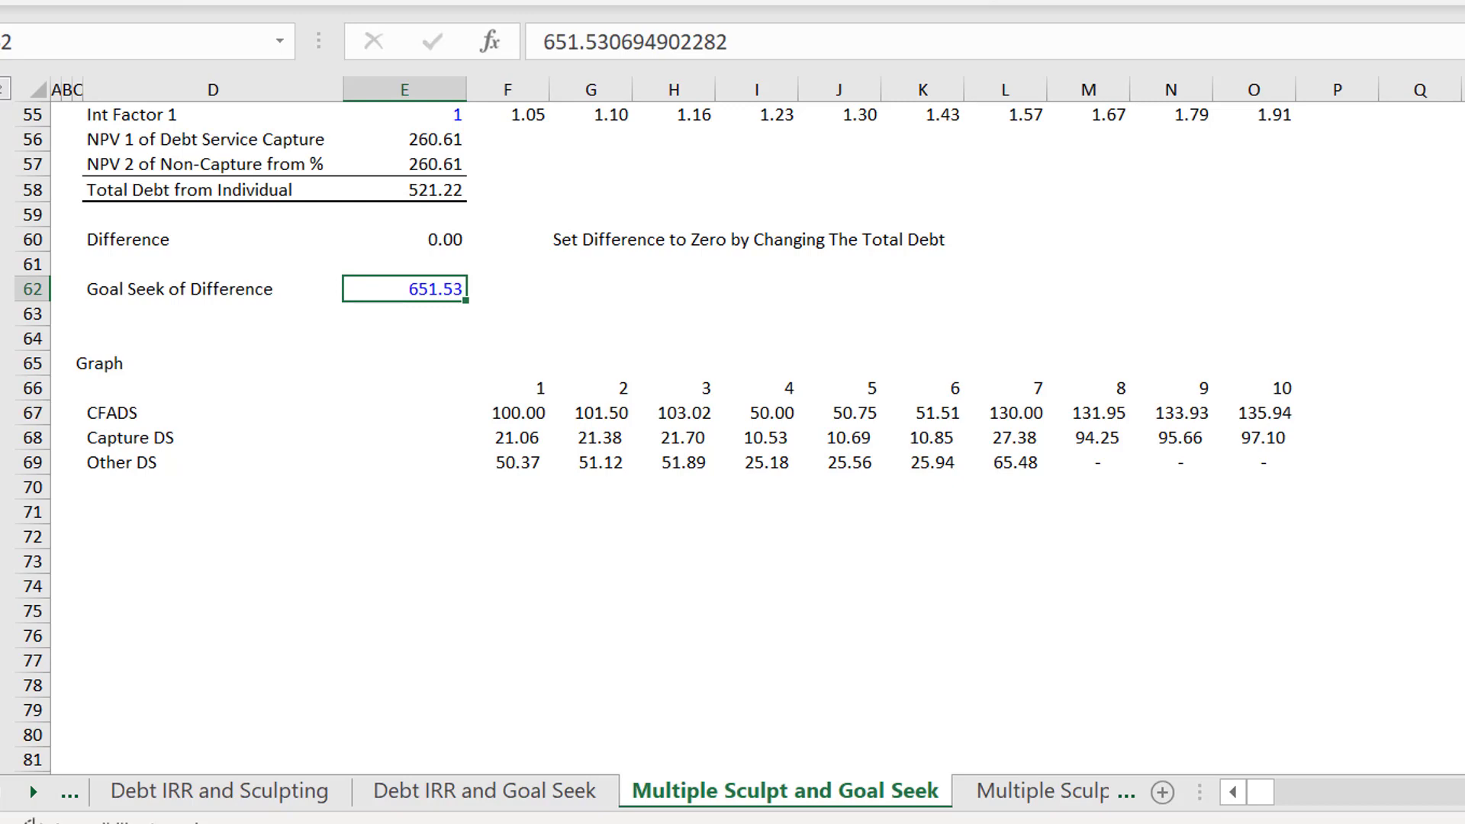
- Insert a form control button over about H62:J64, below the Set Difference to Zero note, and assign Macro2 to it
{"action": "left_click", "coordinate": [637, 1]}
{"action": "left_click", "coordinate": [639, 44]}
{"action": "left_click_drag", "start_coordinate": [650, 276], "coordinate": [848, 339]}
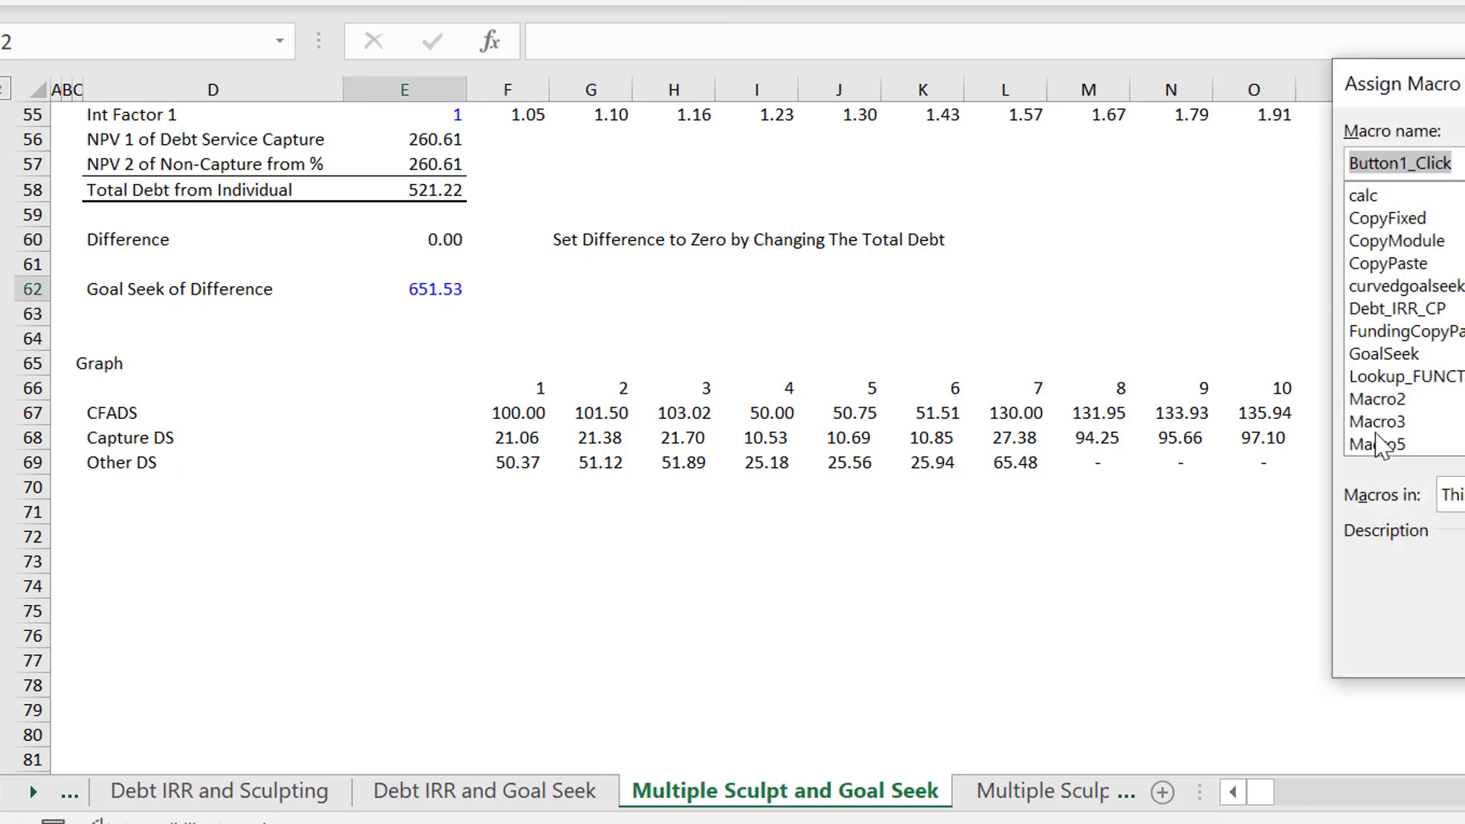
{"action": "left_click", "coordinate": [1412, 398]}
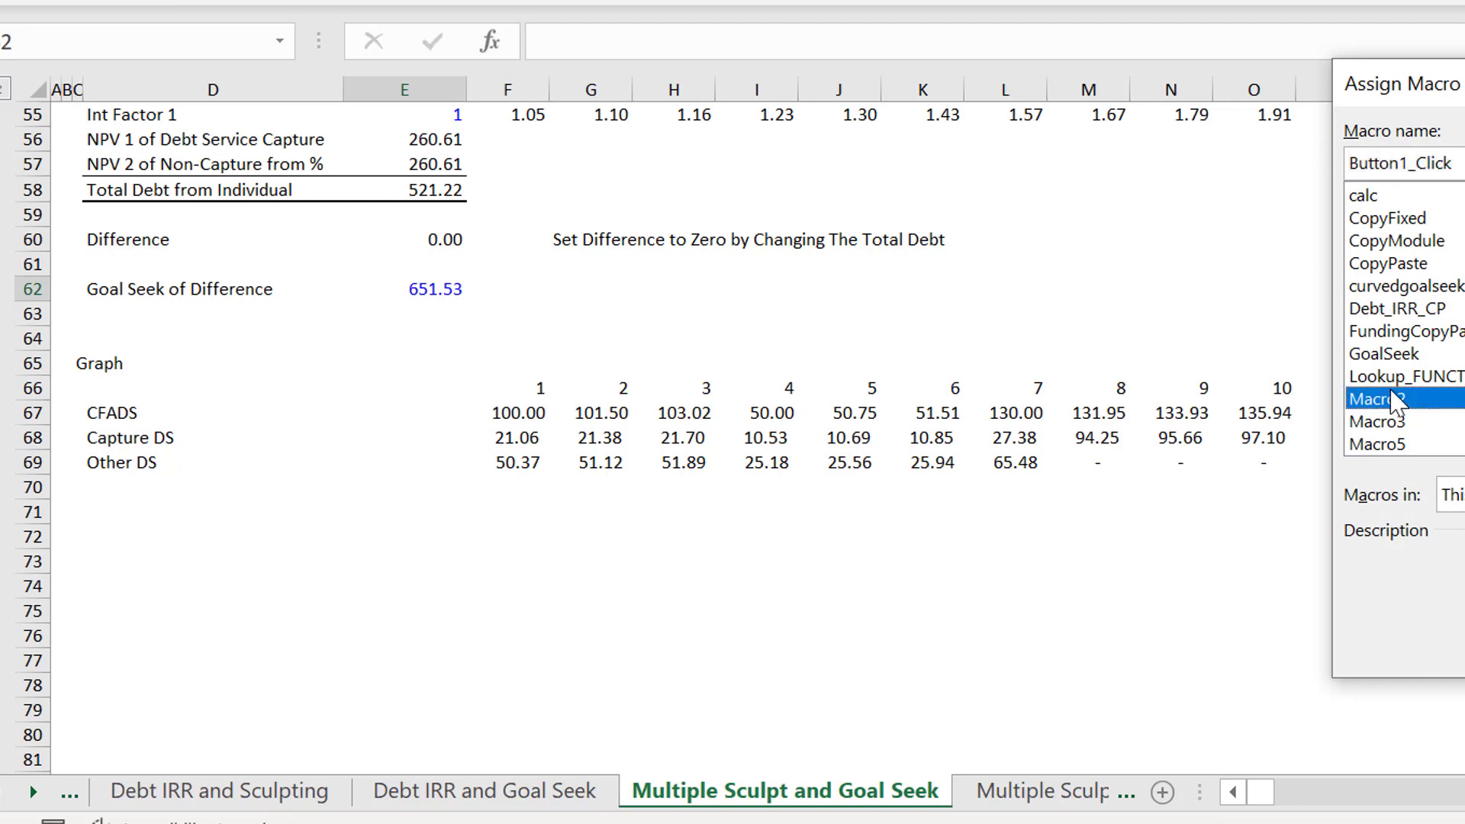
{"action": "key", "text": "Return"}
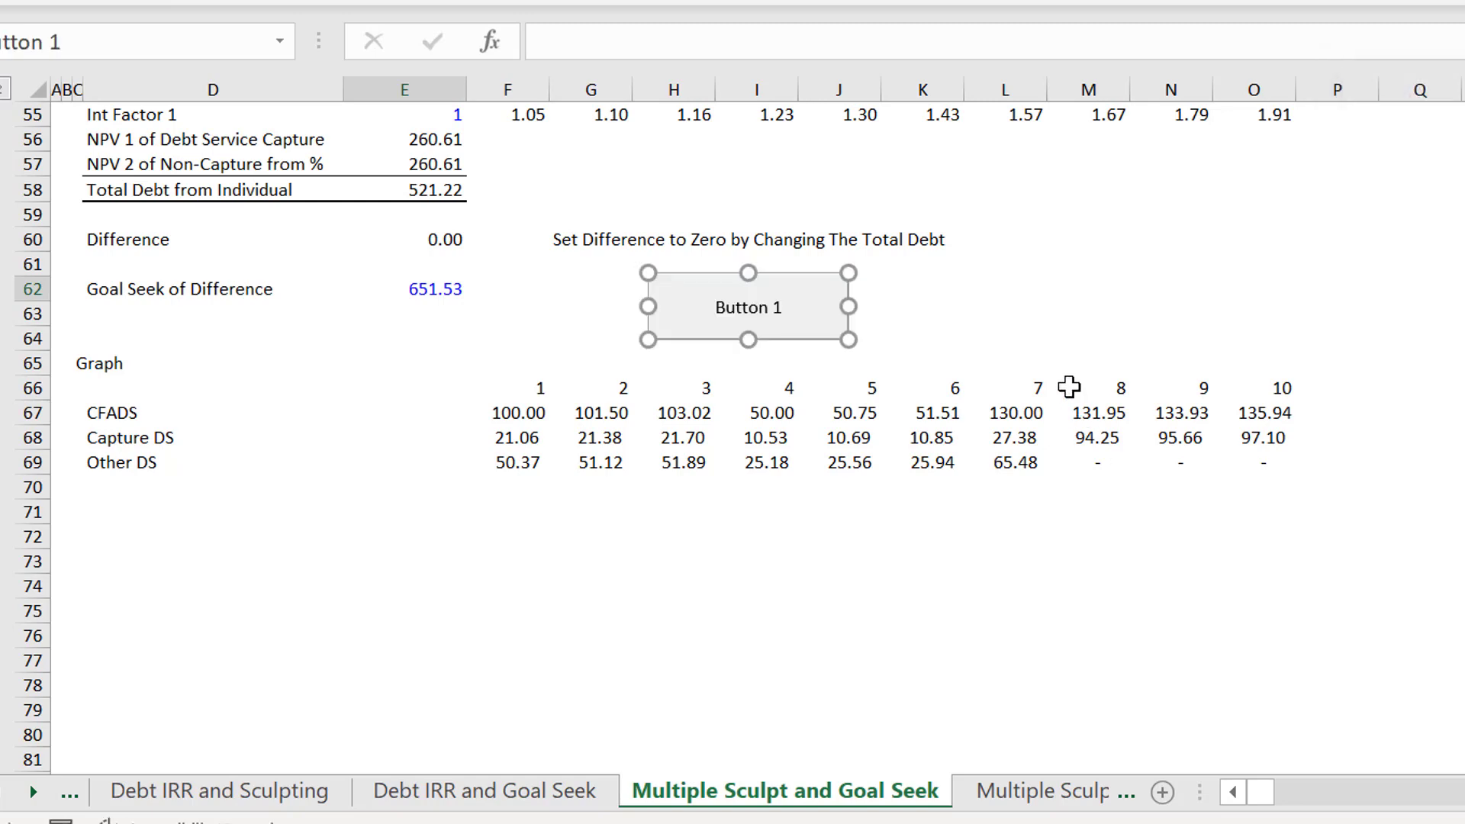
- Inspect the code of the macro assigned to the button in the VBA editor and return to the worksheet
{"action": "left_click", "coordinate": [1151, 341]}
{"action": "right_click", "coordinate": [791, 285]}
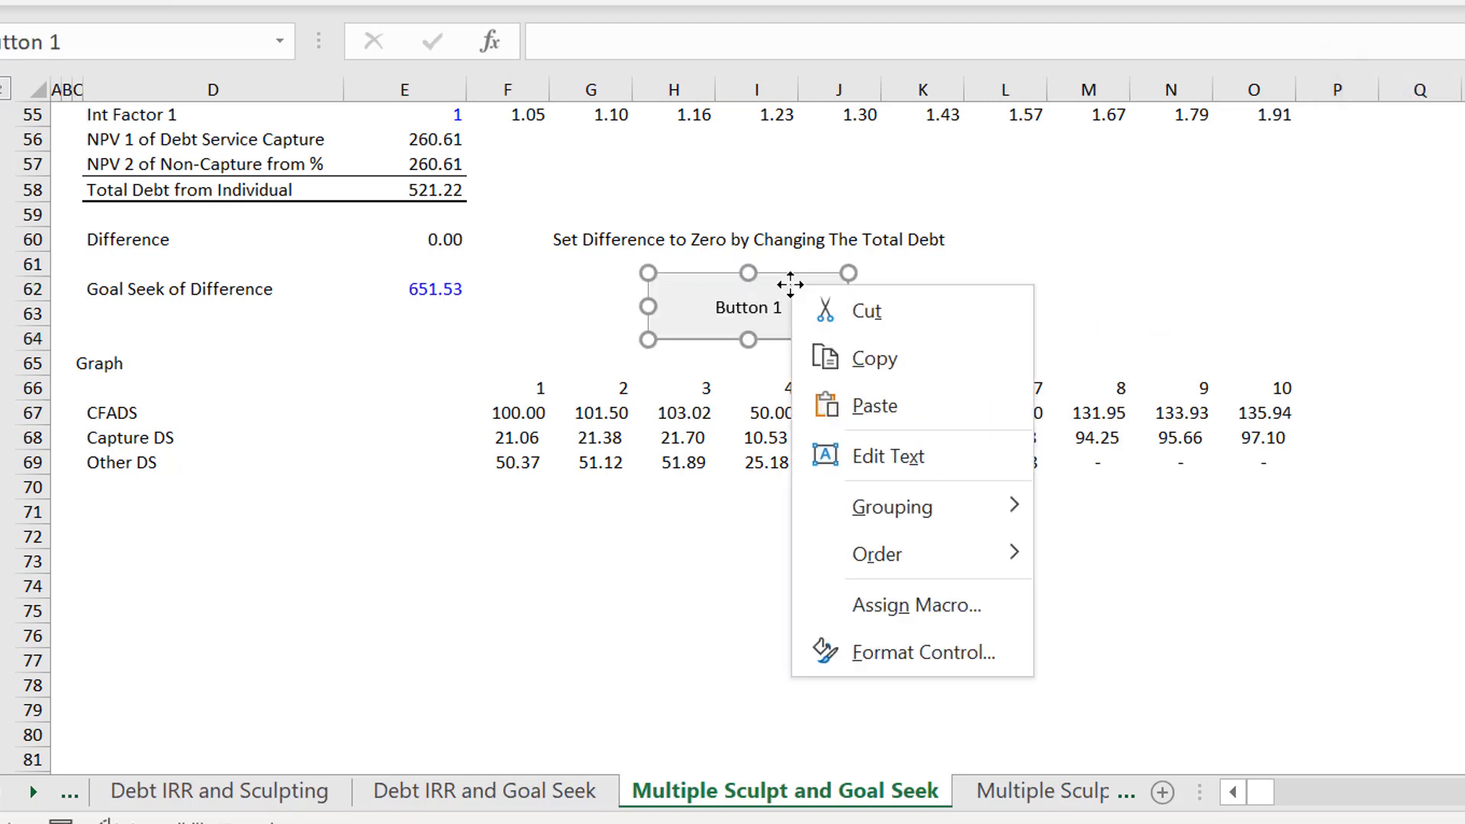
{"action": "left_click", "coordinate": [862, 605]}
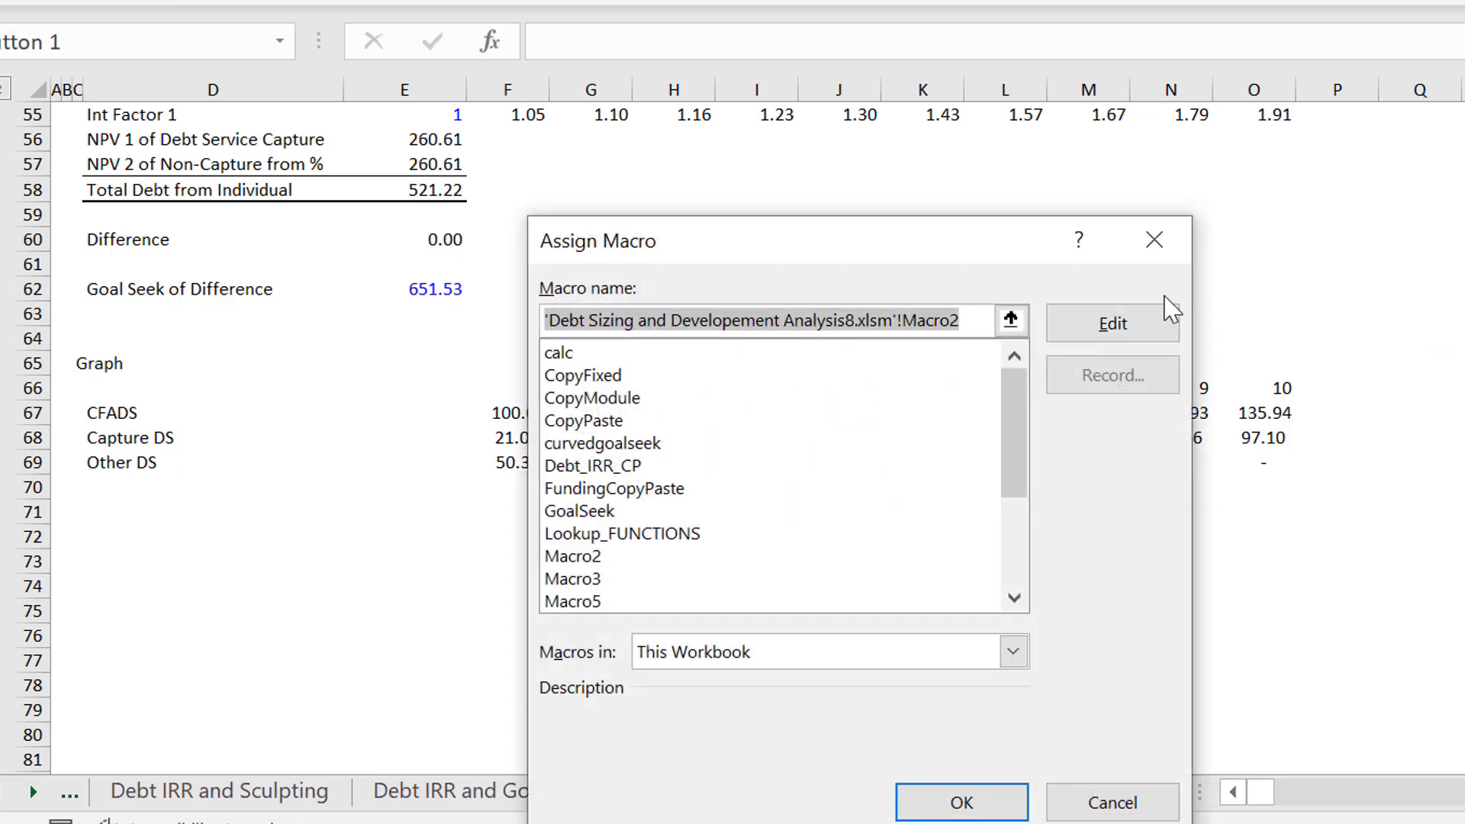
{"action": "left_click", "coordinate": [1148, 336]}
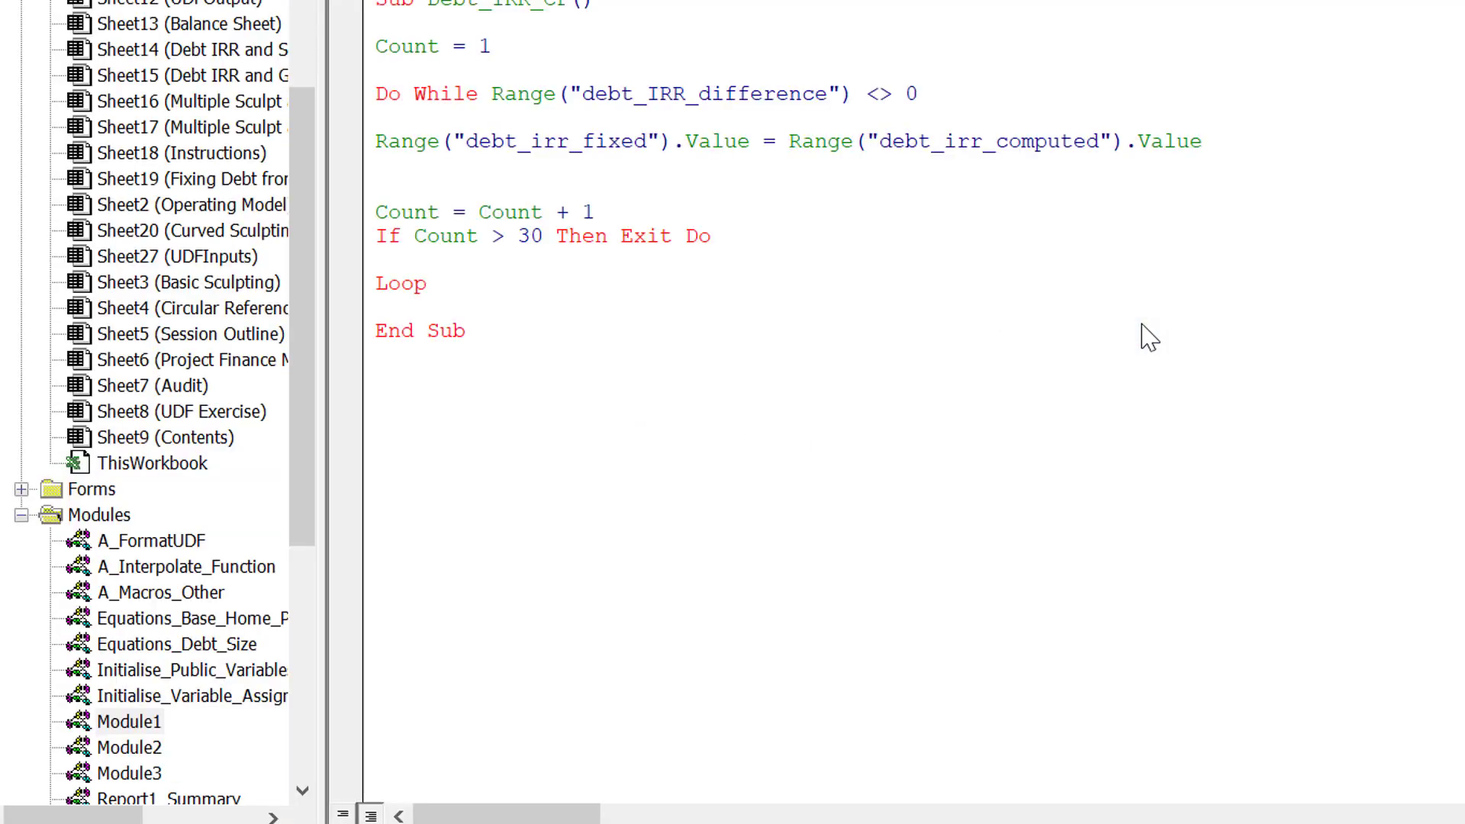
{"action": "scroll", "coordinate": [1148, 336], "scroll_direction": "down", "scroll_amount": 1}
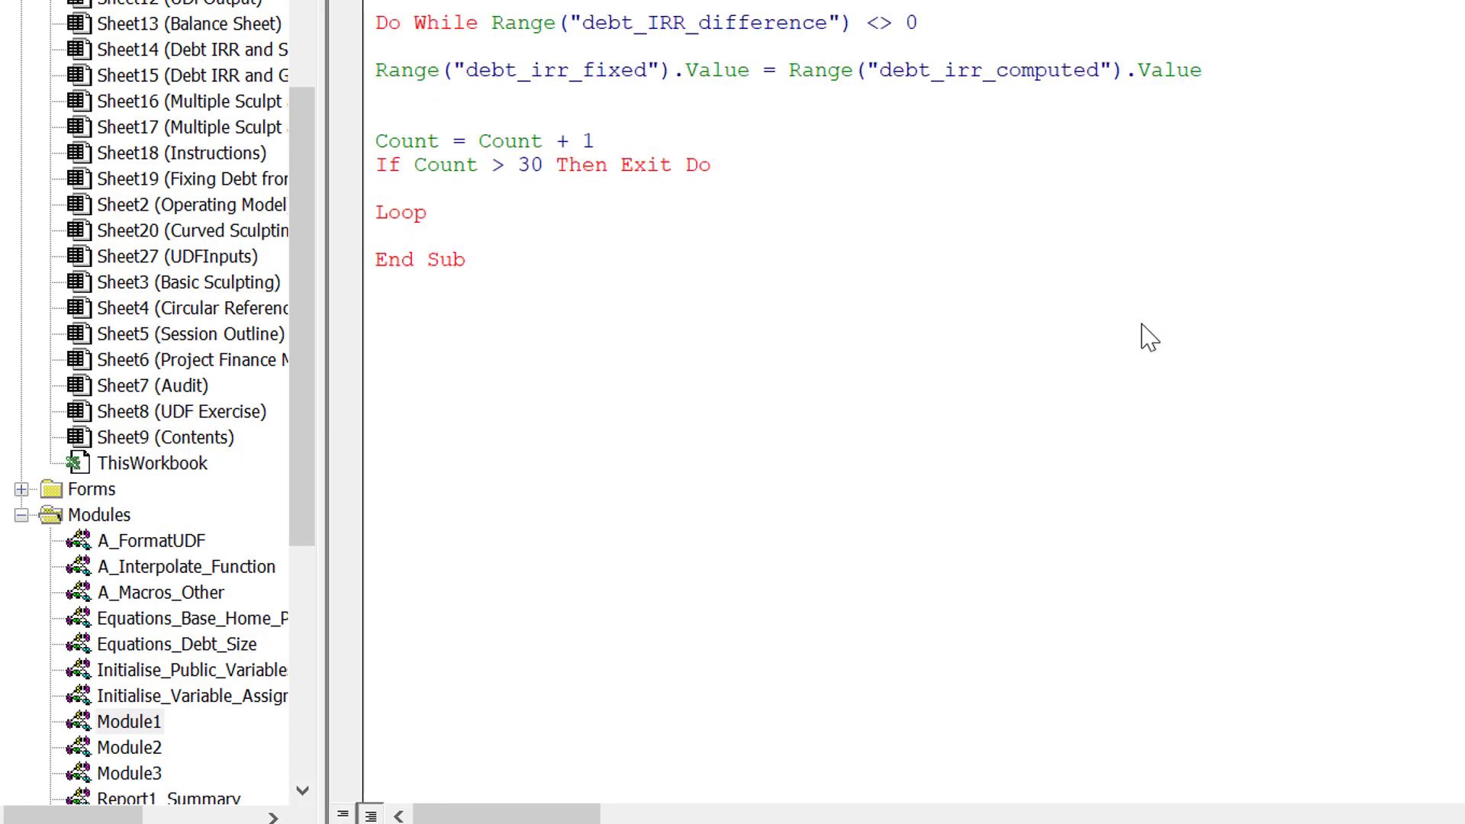
{"action": "key", "text": "alt+F11"}
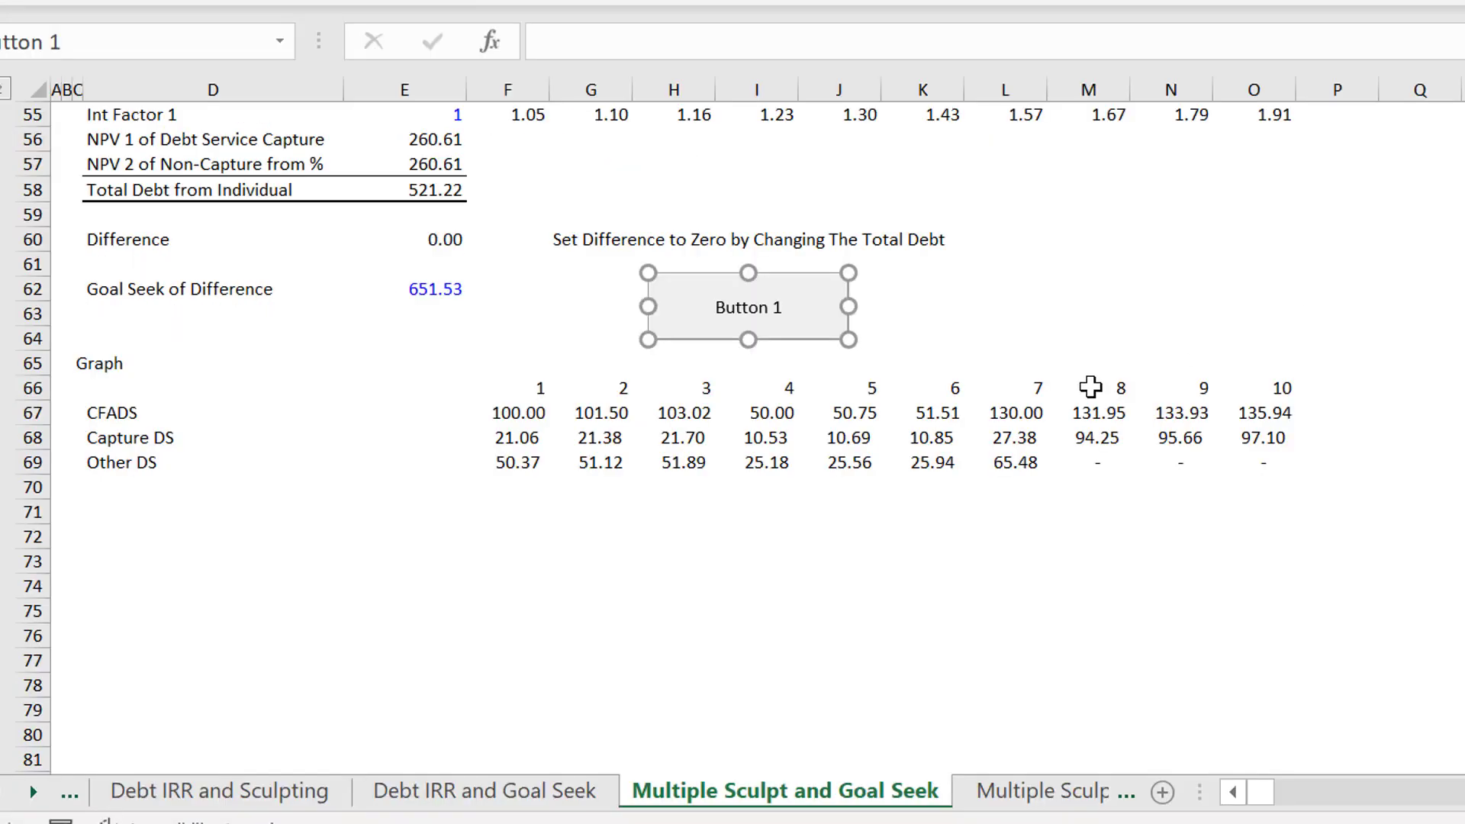
- Assign Macro5 to the button, run it as a test, and dismiss the message it shows
{"action": "left_click", "coordinate": [818, 565]}
{"action": "right_click", "coordinate": [739, 329]}
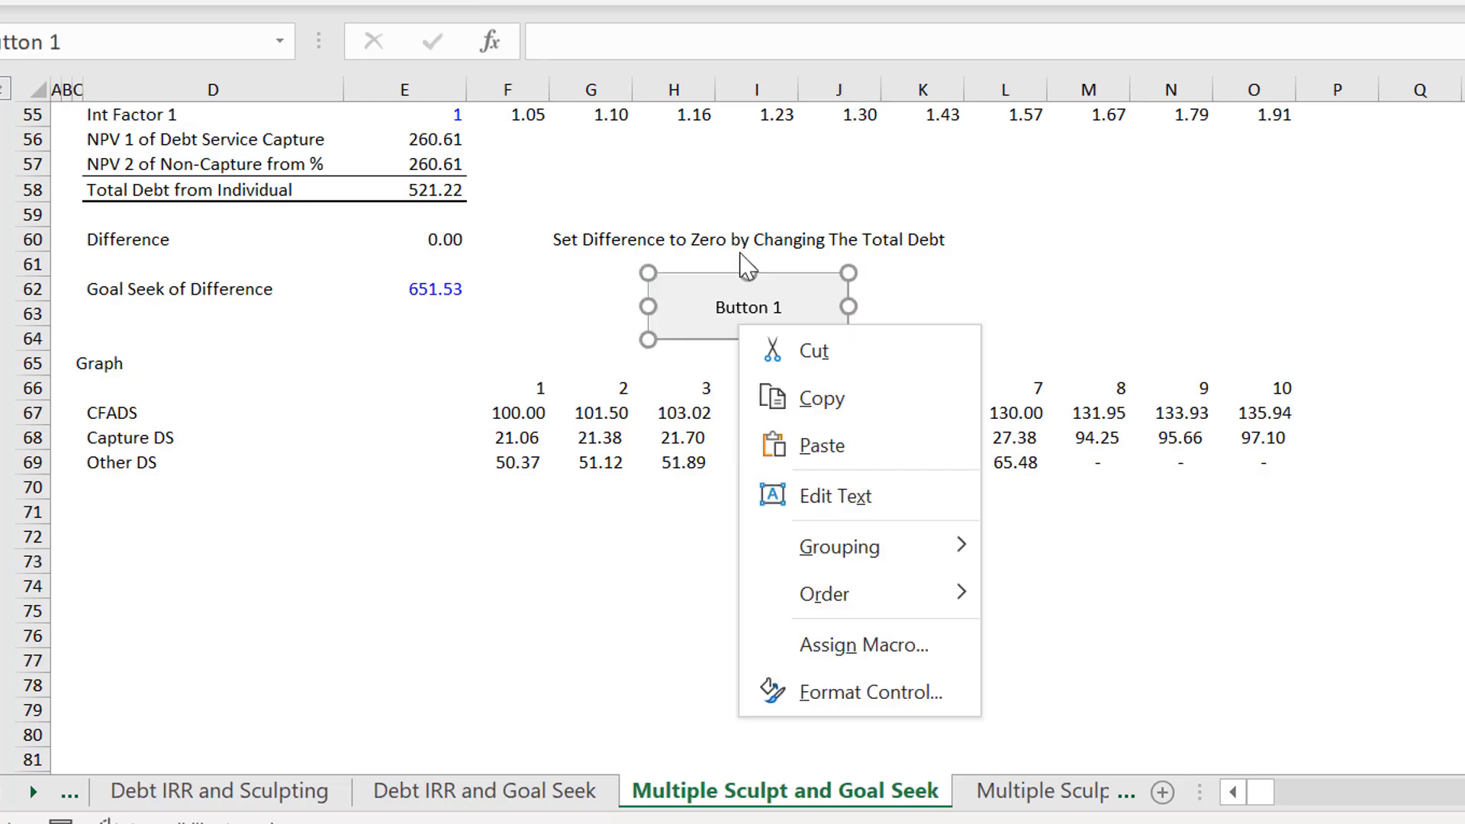
{"action": "left_click", "coordinate": [818, 644]}
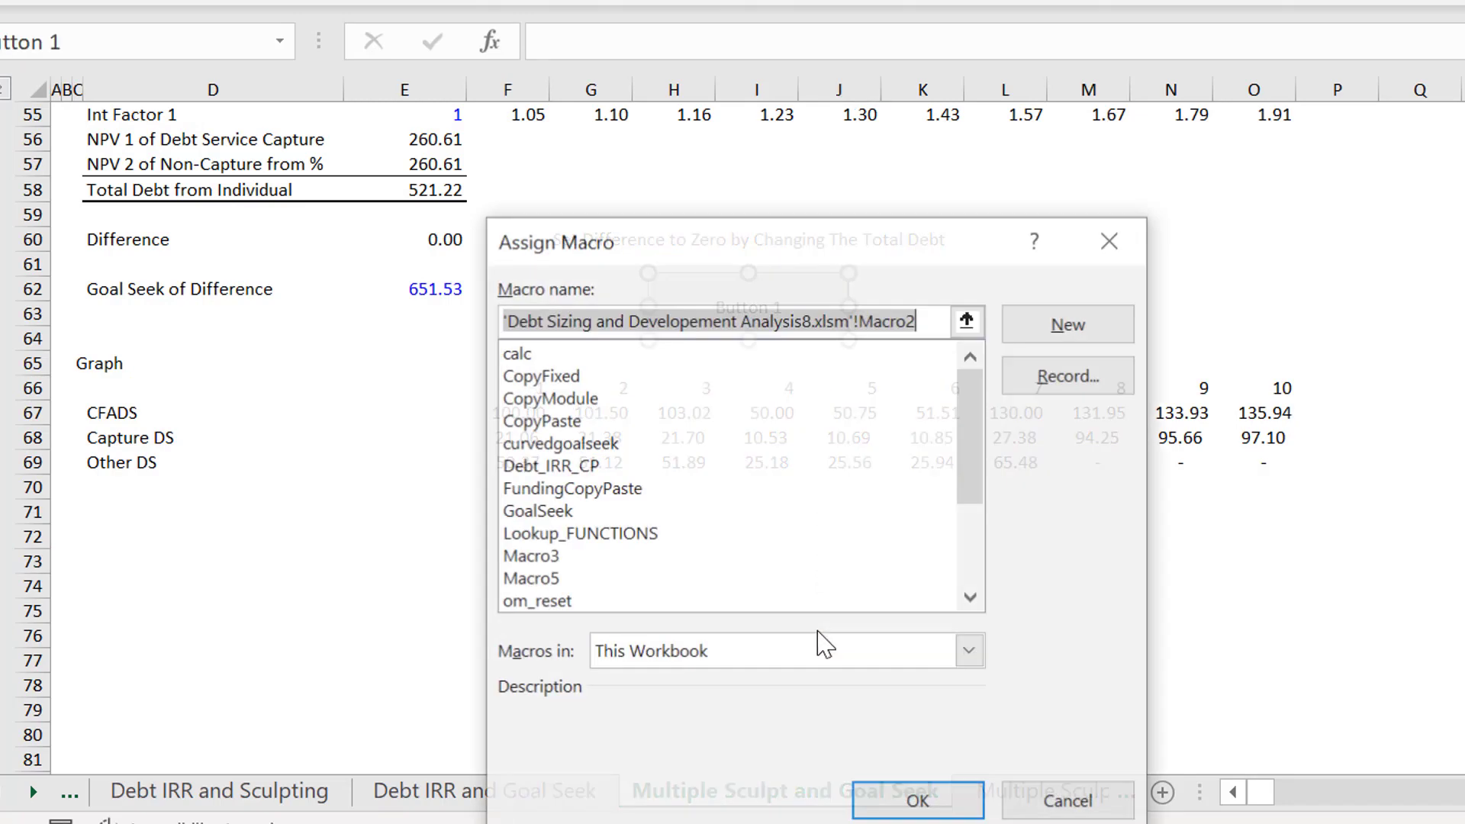
{"action": "left_click", "coordinate": [540, 581]}
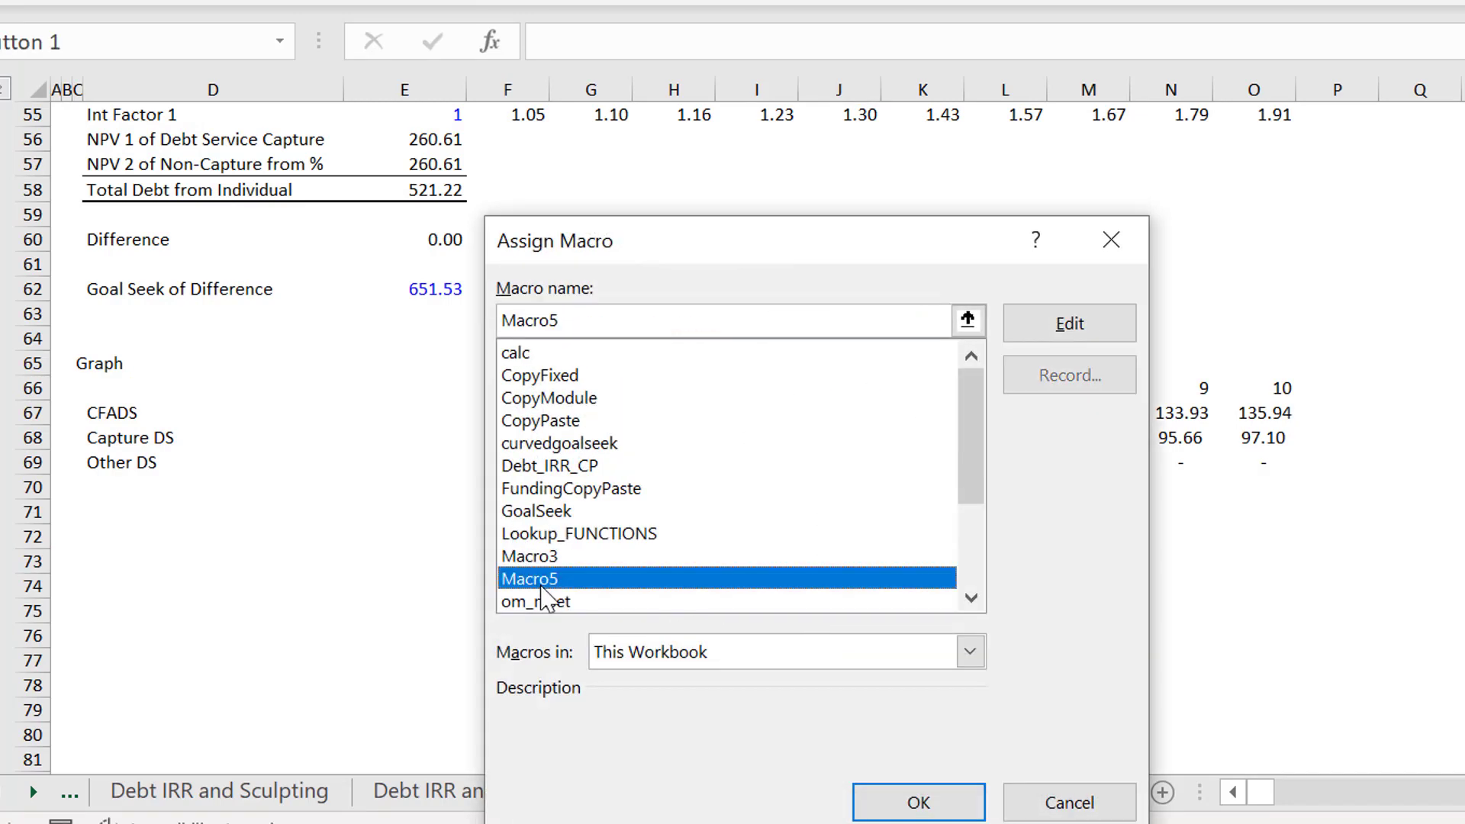
{"action": "left_click", "coordinate": [923, 805]}
{"action": "left_click", "coordinate": [1048, 584]}
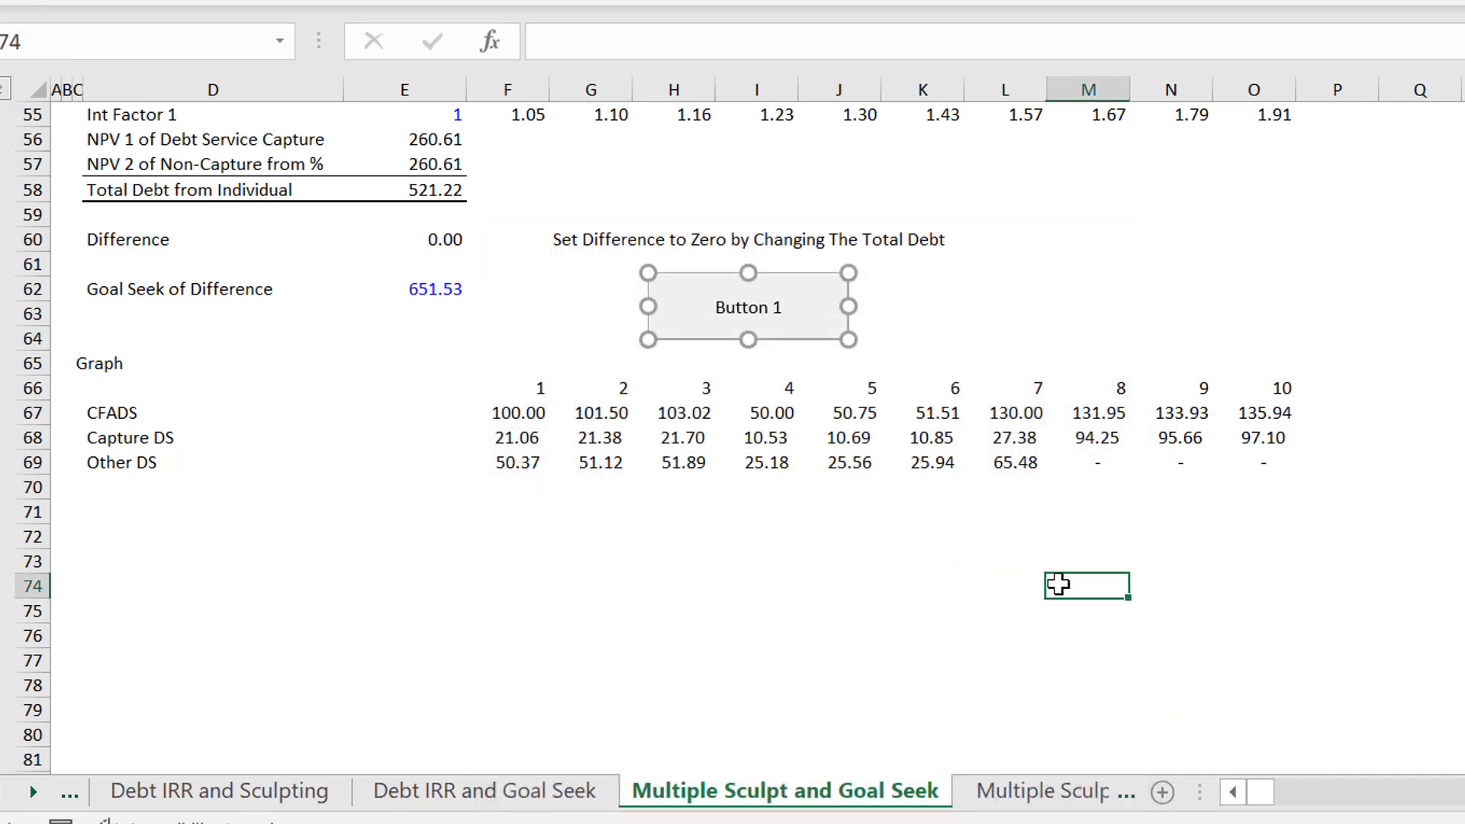
{"action": "left_click", "coordinate": [771, 333]}
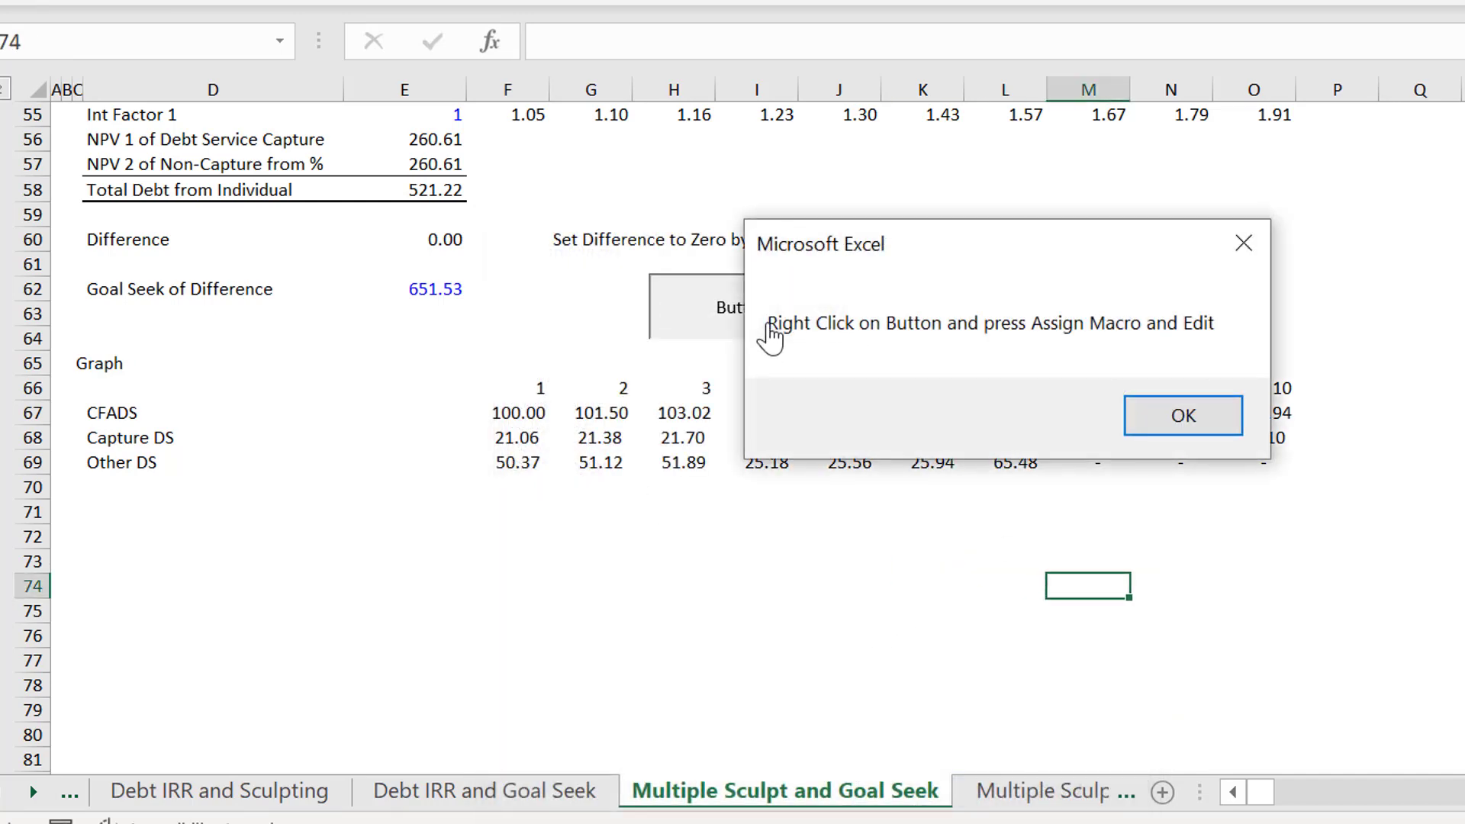
{"action": "left_click", "coordinate": [1161, 426]}
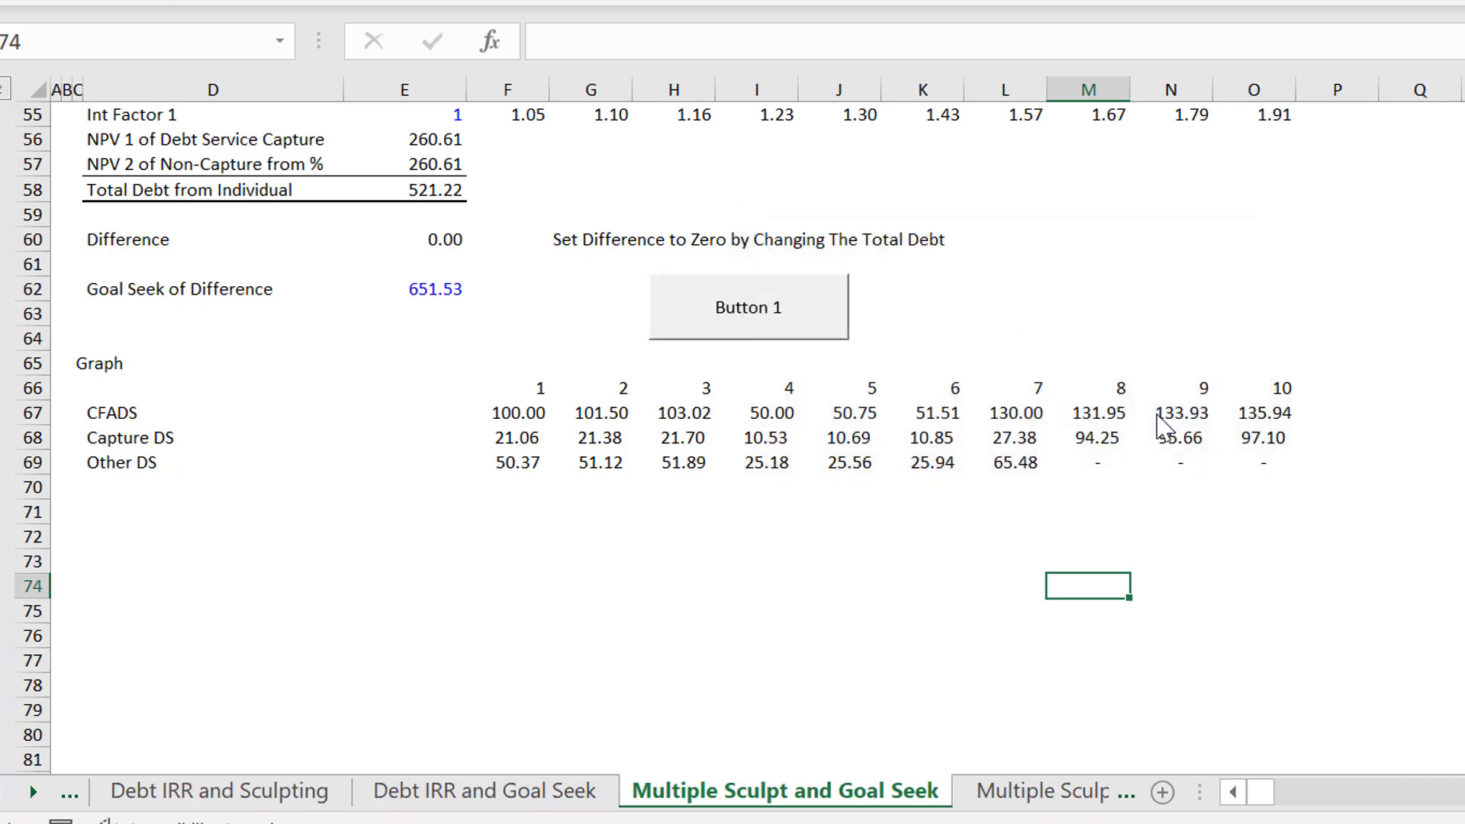
- Assign the recorded goal seek macro, Macro3, to the button
{"action": "right_click", "coordinate": [800, 287]}
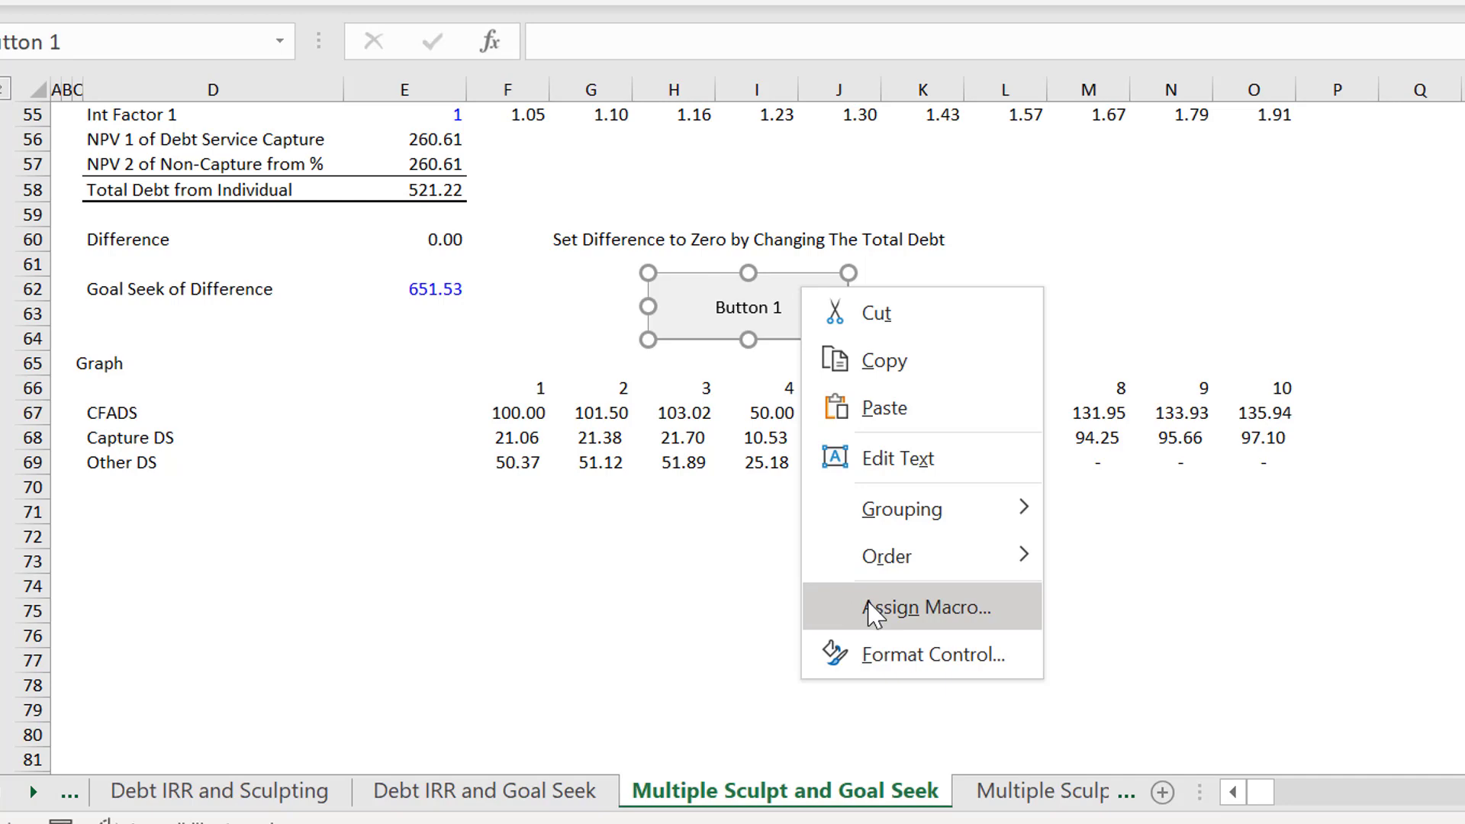
{"action": "left_click", "coordinate": [873, 607]}
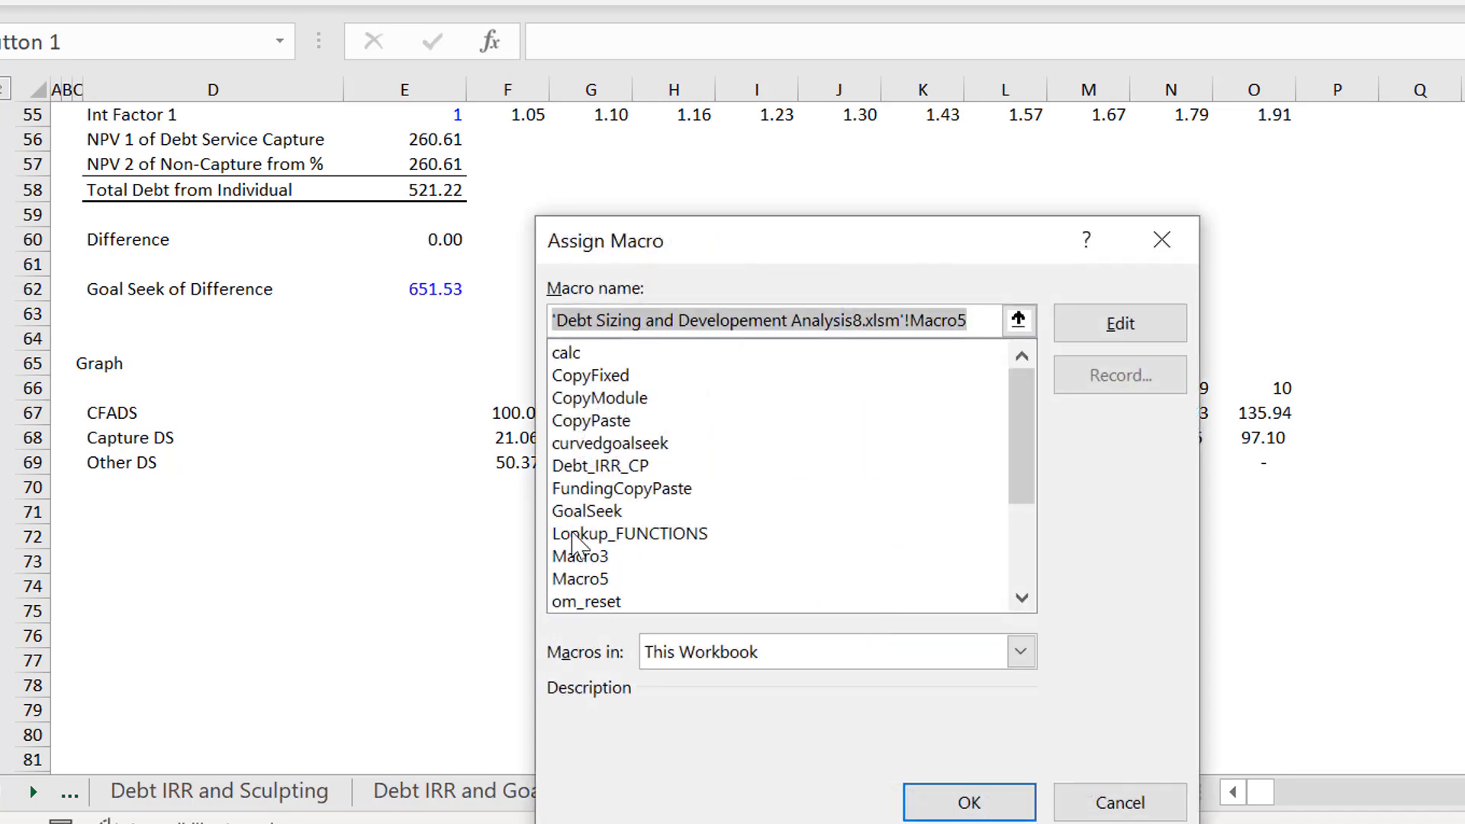
{"action": "left_click", "coordinate": [577, 558]}
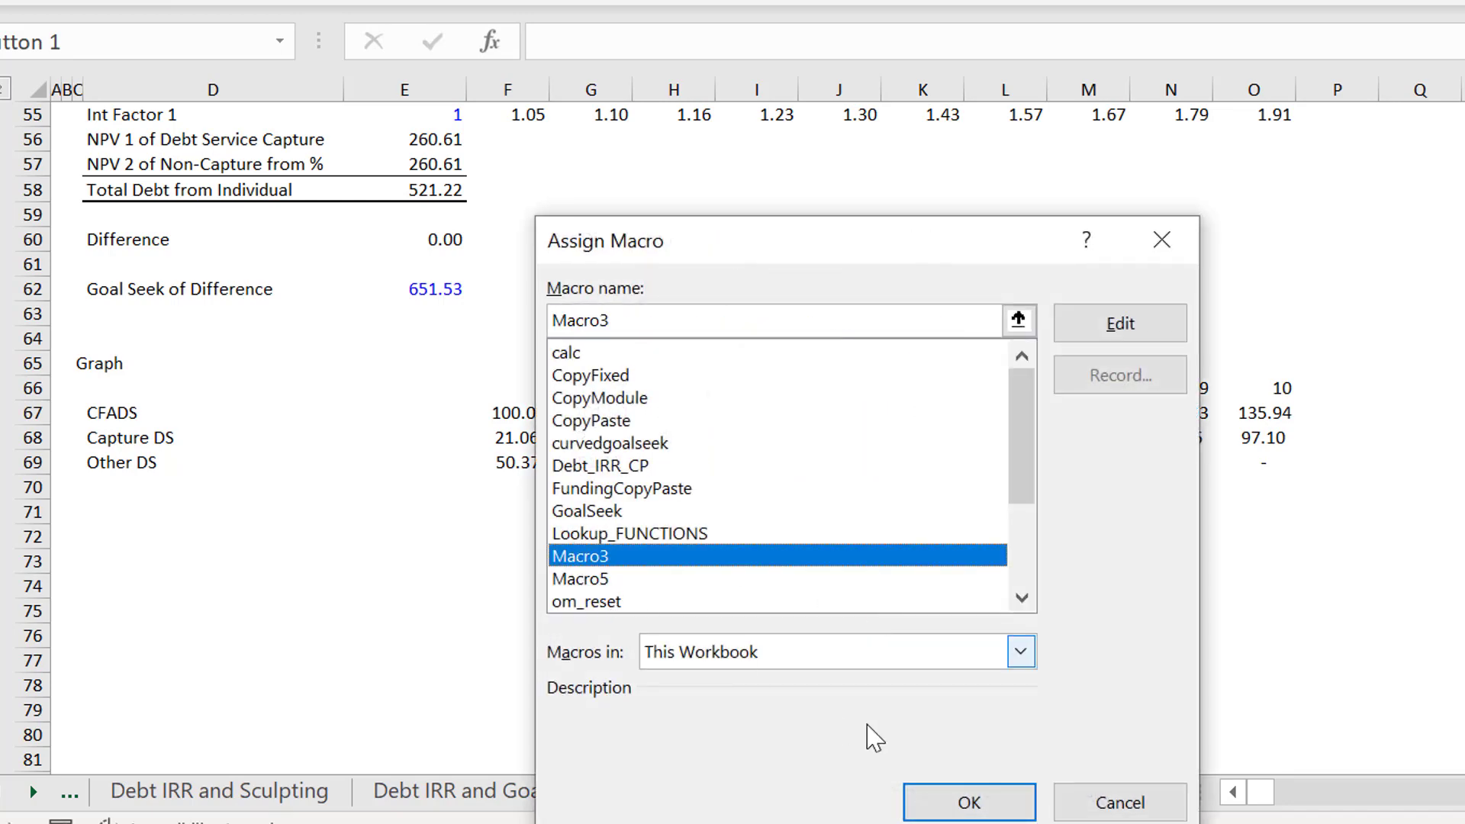
{"action": "left_click", "coordinate": [971, 805]}
{"action": "left_click", "coordinate": [839, 562]}
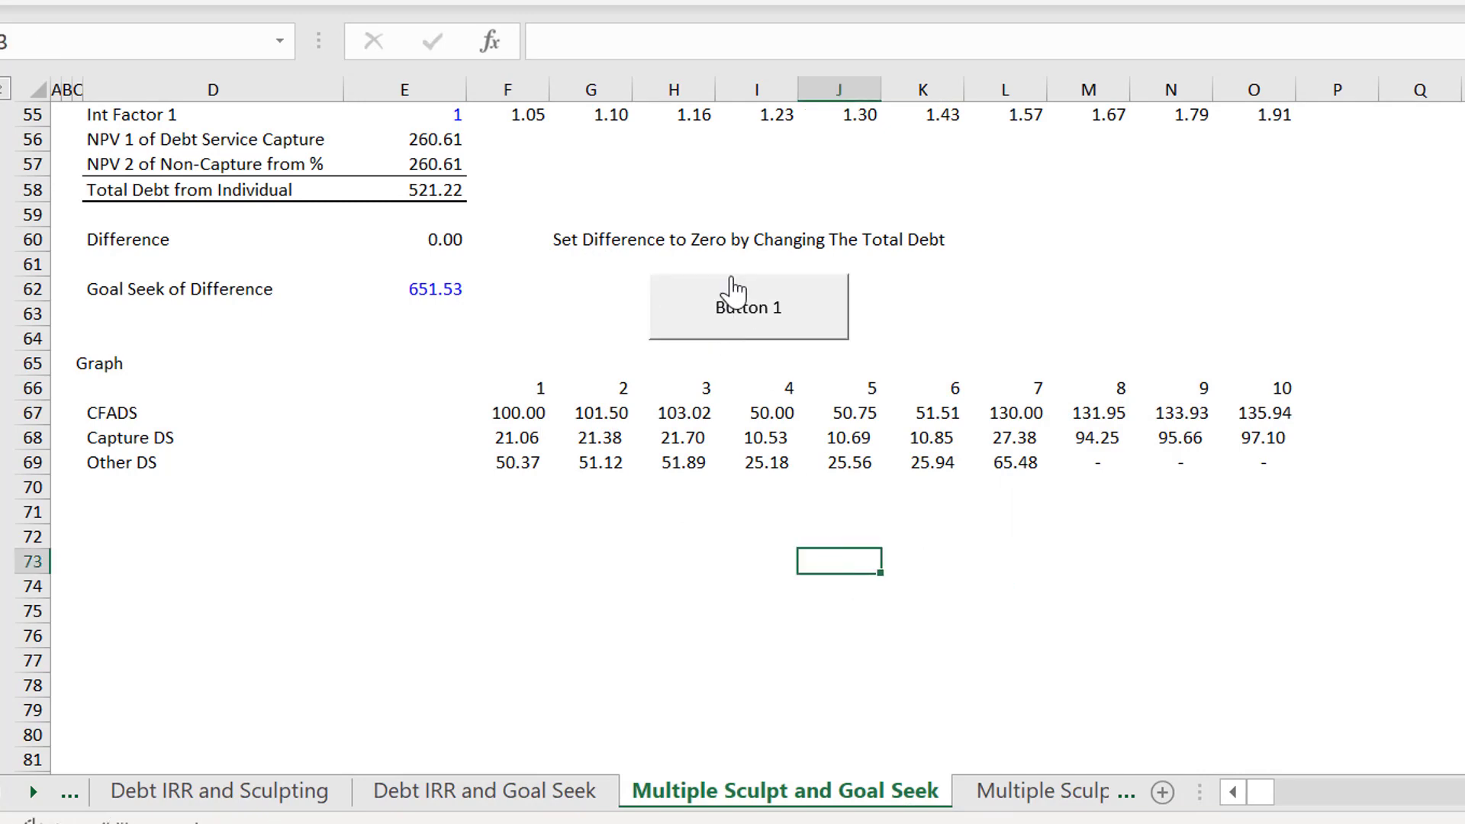
- Move the button from beside the Goal Seek row to I3, next to the introductory notes, and reduce its height slightly
{"action": "right_click", "coordinate": [731, 273]}
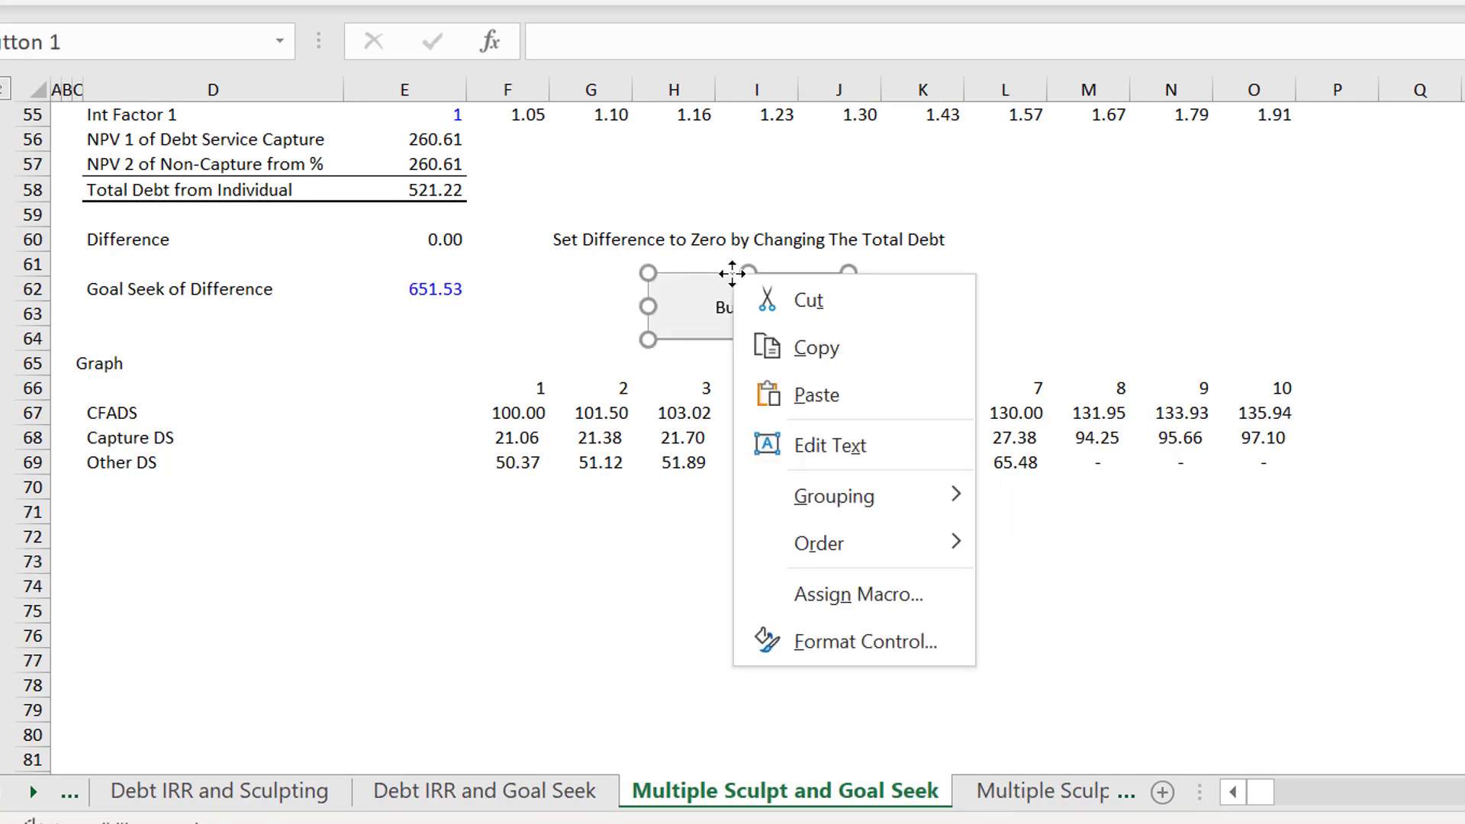
{"action": "left_click", "coordinate": [767, 302]}
{"action": "key", "text": "Page_Up"}
{"action": "key", "text": "Page_Up"}
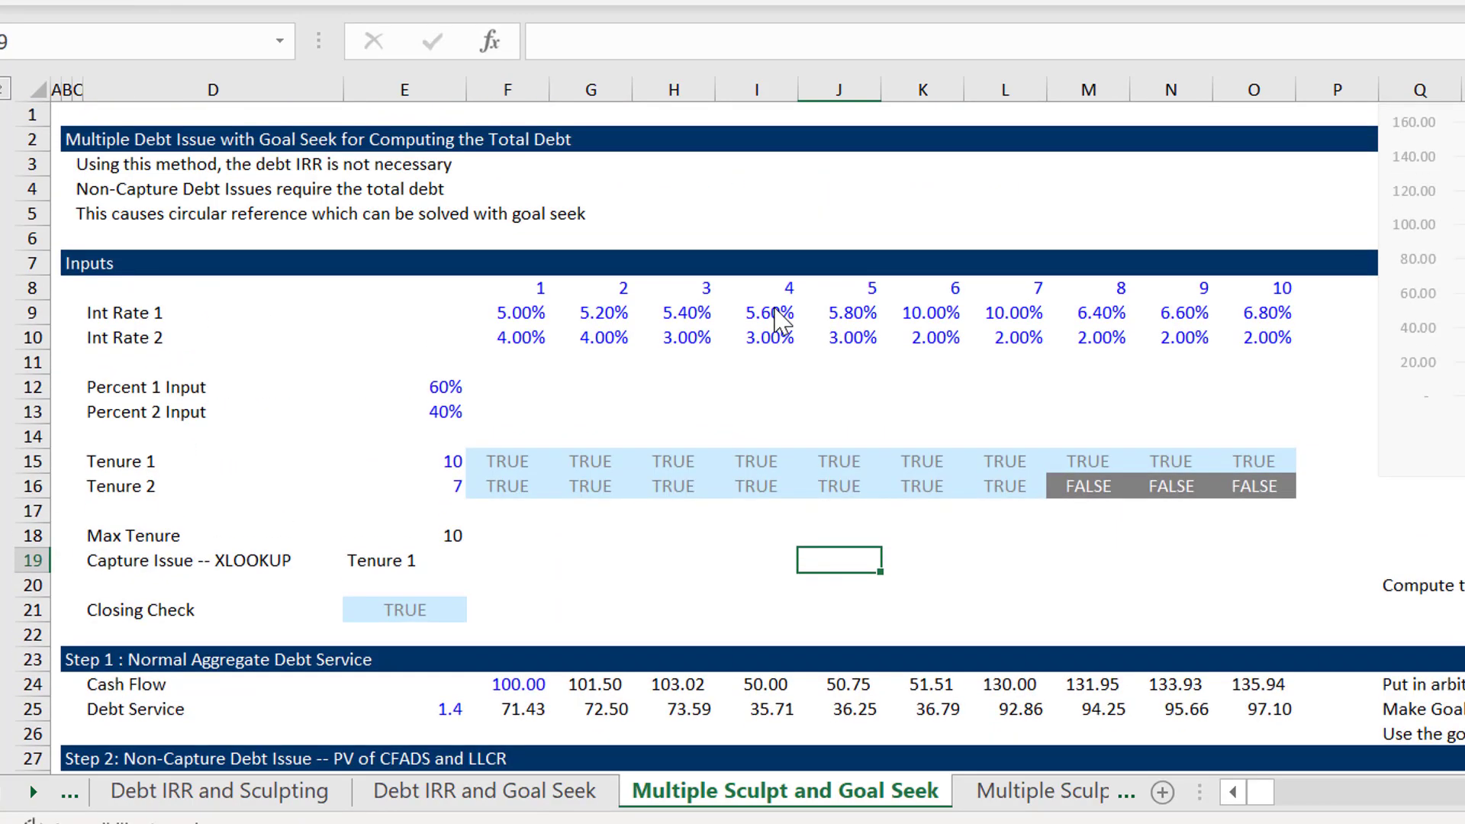
{"action": "left_click", "coordinate": [786, 171]}
{"action": "key", "text": "ctrl+v"}
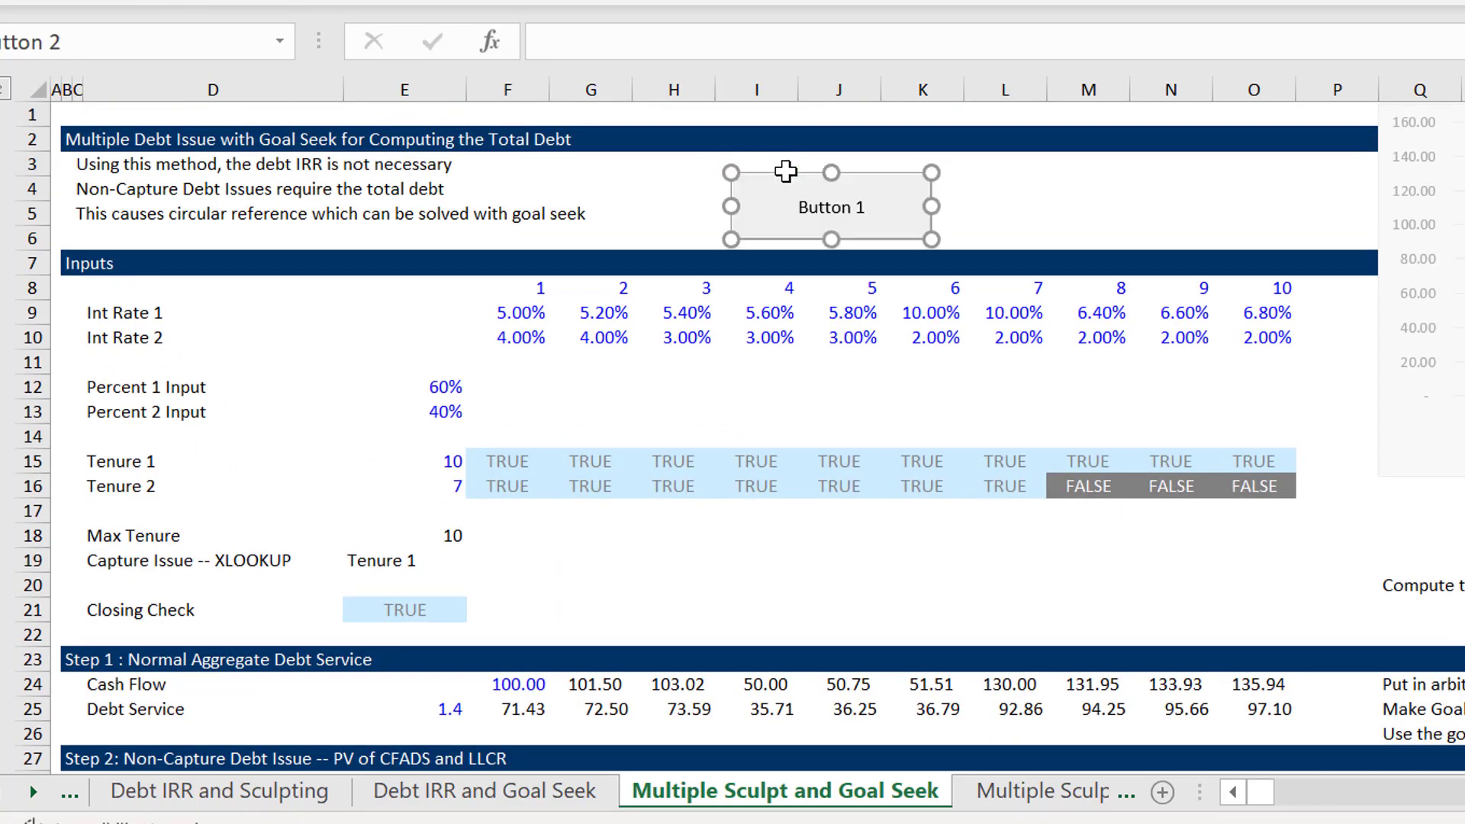
{"action": "left_click_drag", "start_coordinate": [732, 164], "coordinate": [729, 183]}
- Set Int Rate 1 for period 6 in K9 to 3% and rerun the goal seek macro with the button
{"action": "left_click", "coordinate": [807, 347]}
{"action": "key", "text": "Up"}
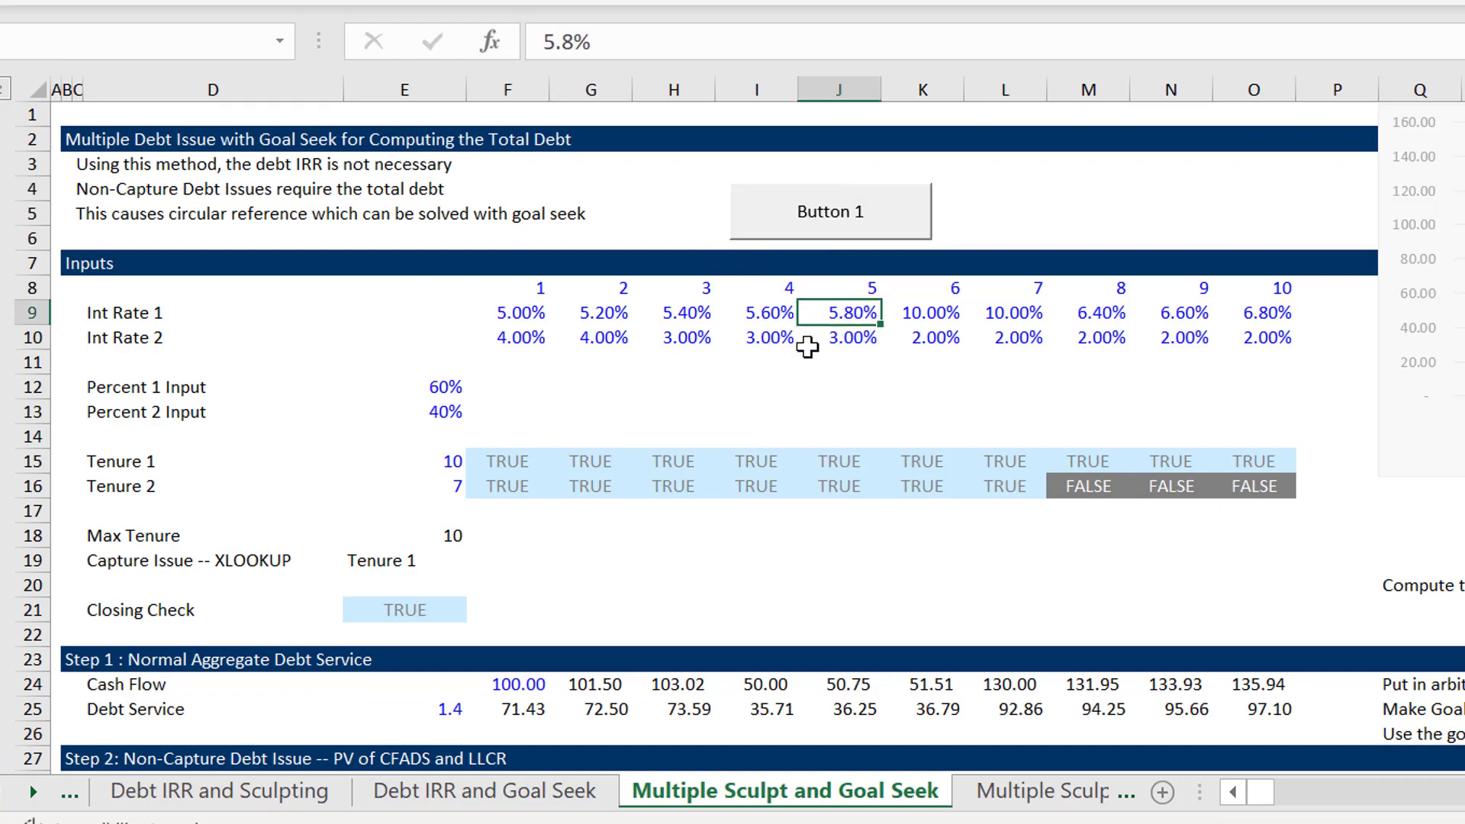
{"action": "key", "text": "Down"}
{"action": "key", "text": "Right"}
{"action": "key", "text": "Up"}
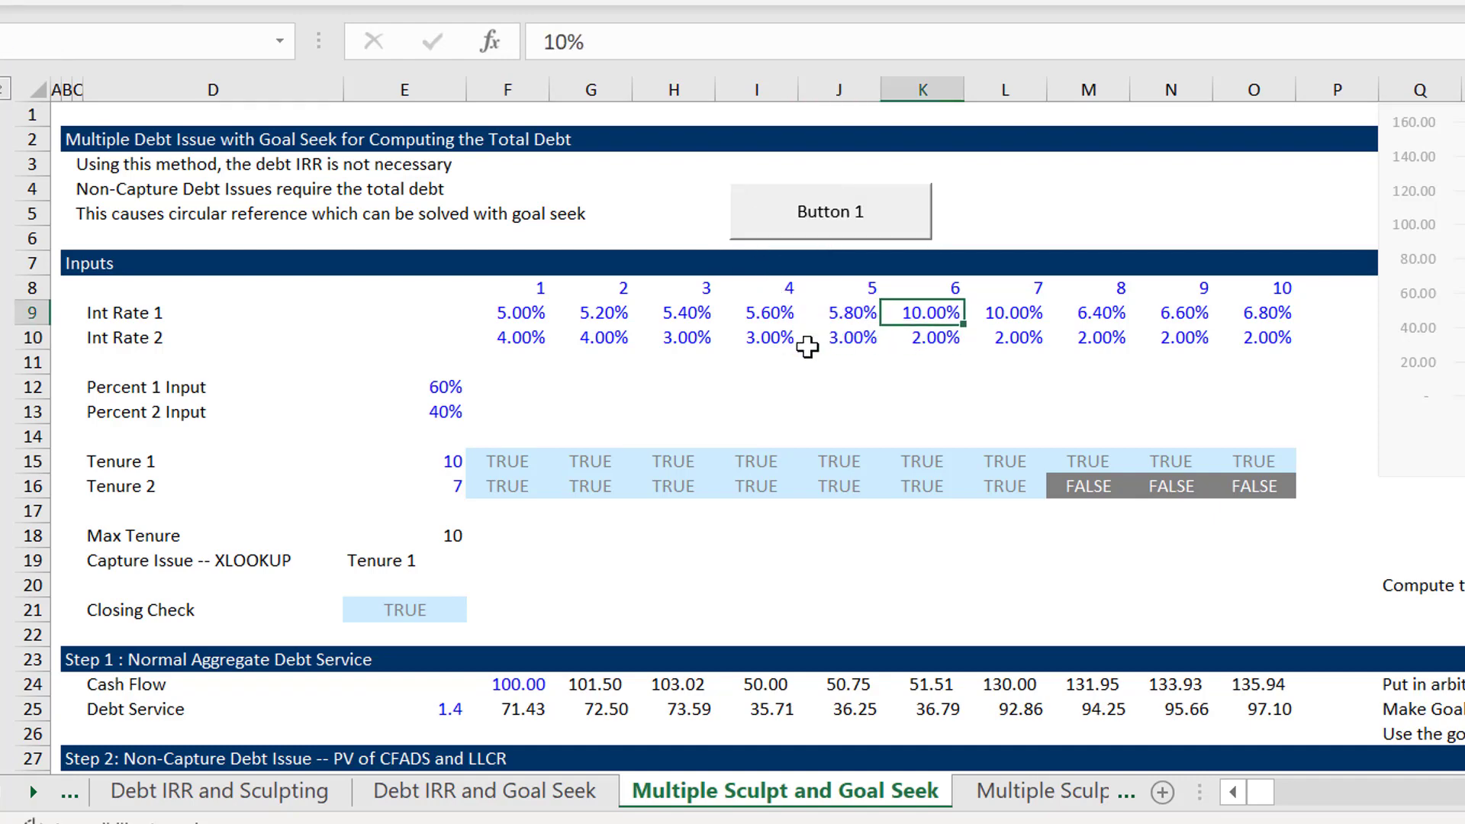
{"action": "type", "text": "3"}
{"action": "key", "text": "Return"}
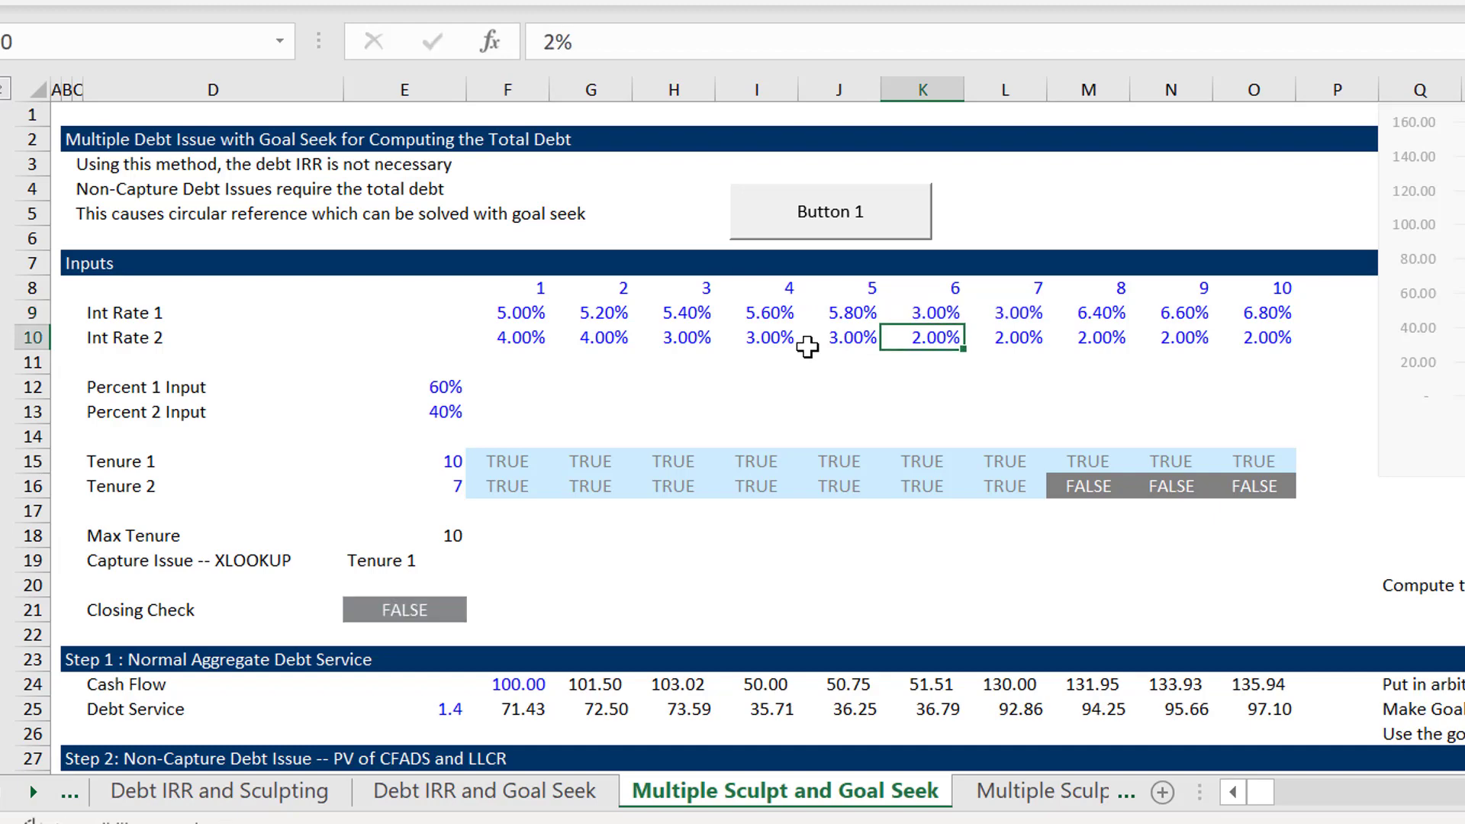
{"action": "left_click", "coordinate": [802, 231]}
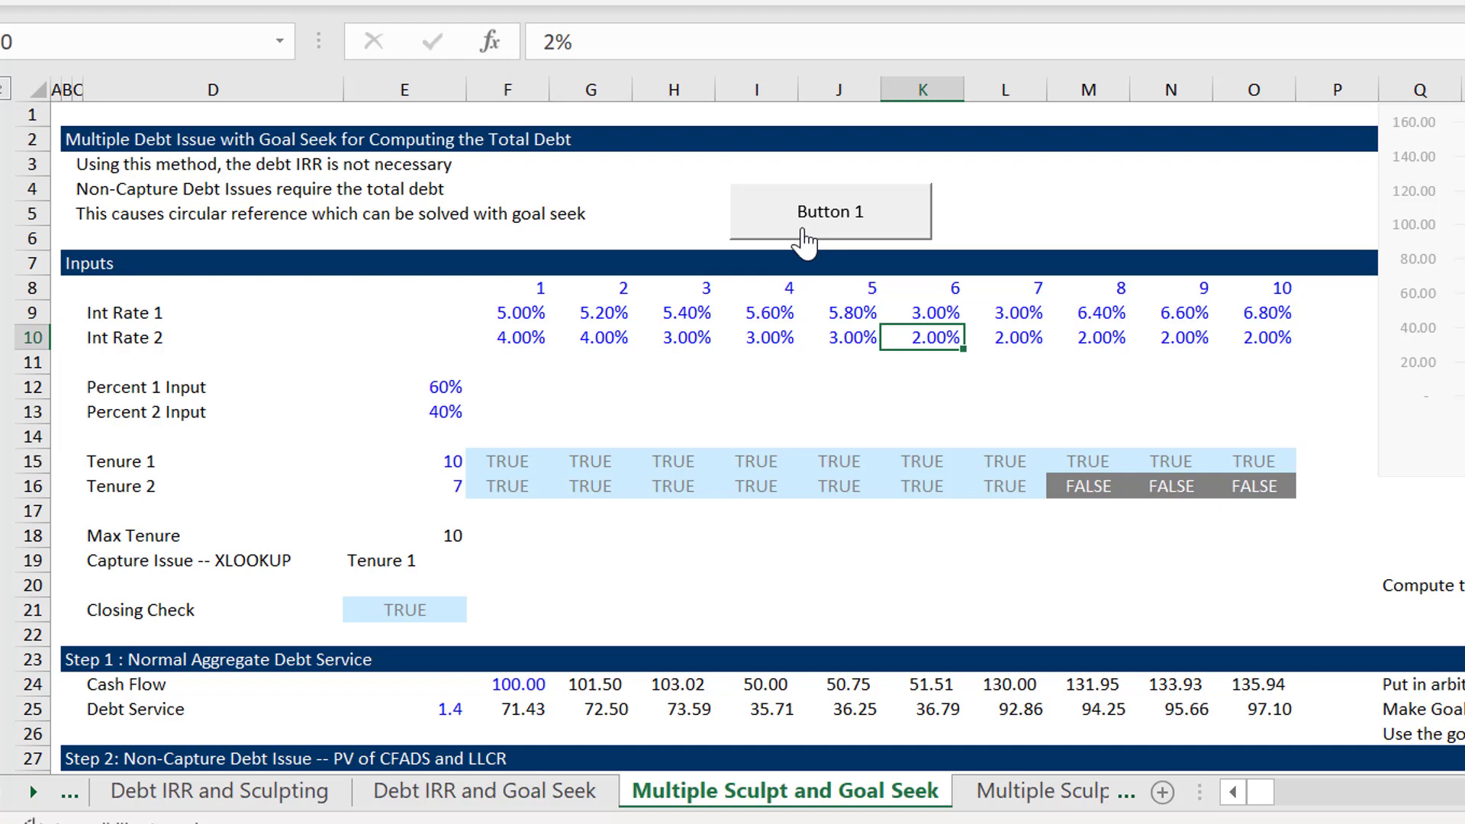
- Review the Debt 2 and Issue 1 closing balances, the CB Tests, the Difference, and the NPV 1 formula in E56
{"action": "key", "text": "Page_Down"}
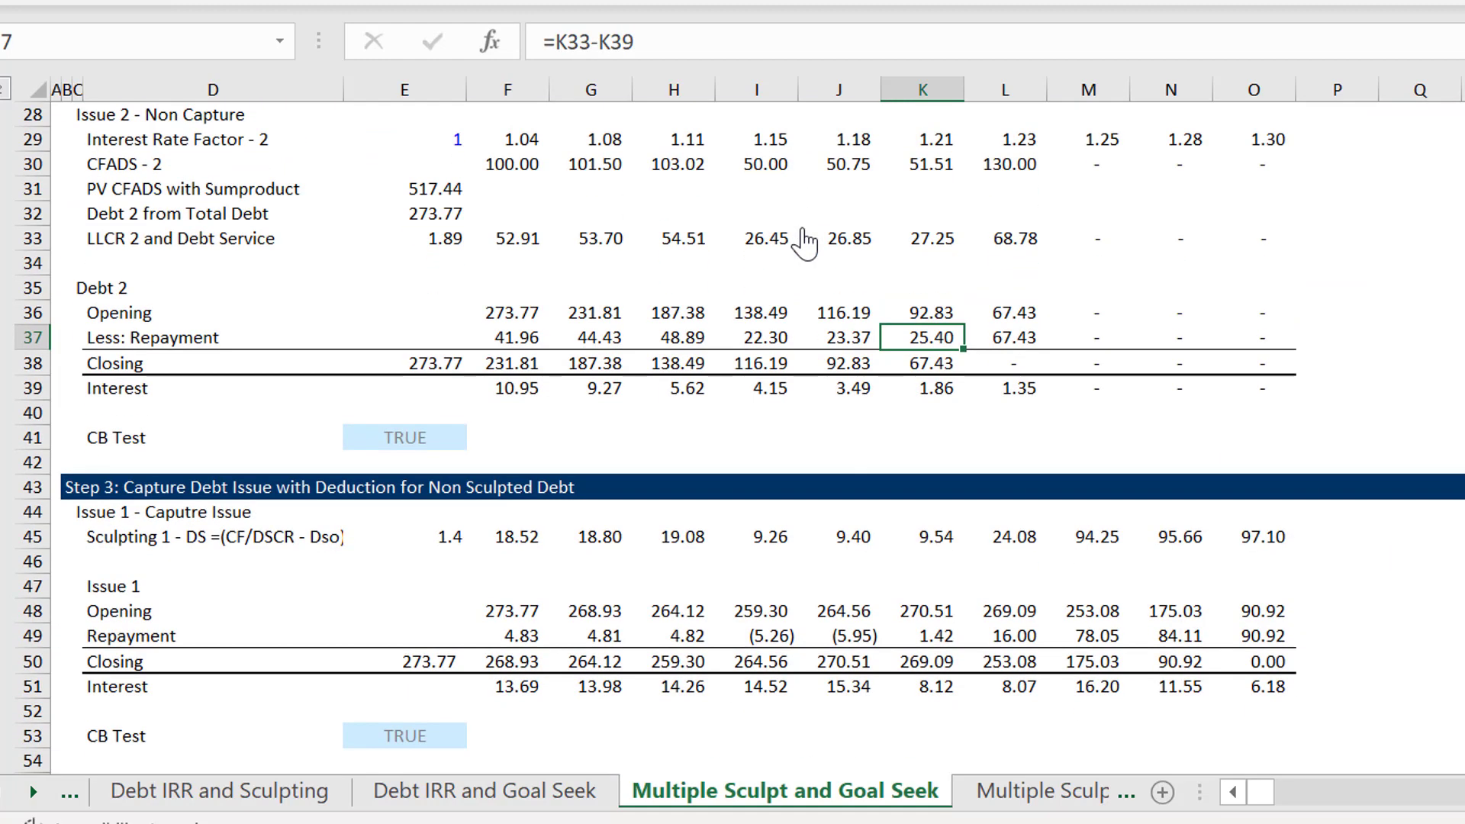
{"action": "key", "text": "Page_Down"}
{"action": "key", "text": "Up"}
{"action": "key", "text": "Up"}
{"action": "key", "text": "Up"}
{"action": "key", "text": "Up"}
{"action": "key", "text": "Up"}
{"action": "key", "text": "Up"}
{"action": "key", "text": "Up"}
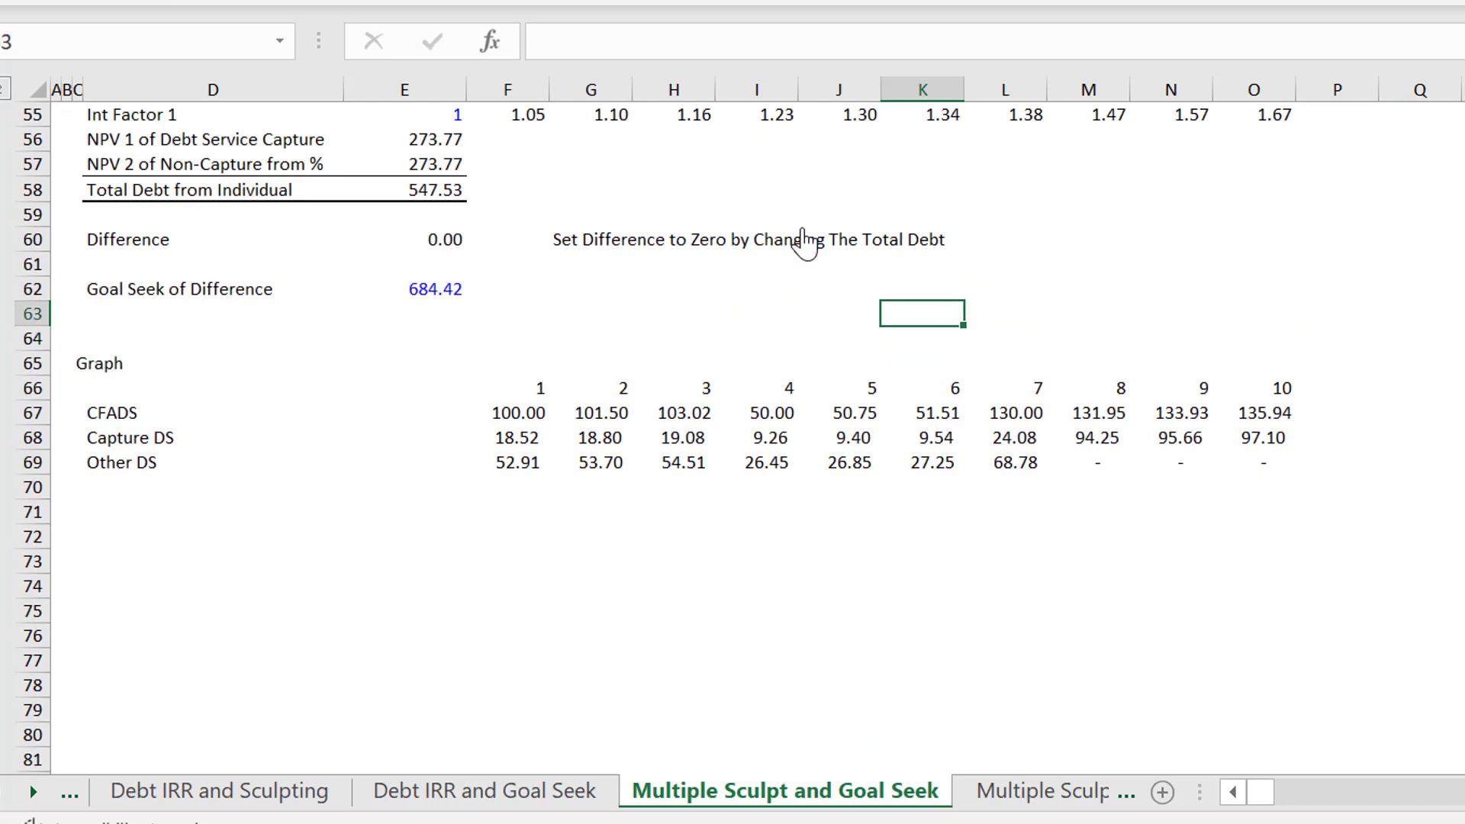
{"action": "key", "text": "Left"}
{"action": "key", "text": "Left"}
{"action": "key", "text": "Left"}
{"action": "key", "text": "Left"}
{"action": "key", "text": "Left"}
{"action": "key", "text": "Left"}
{"action": "key", "text": "Left"}
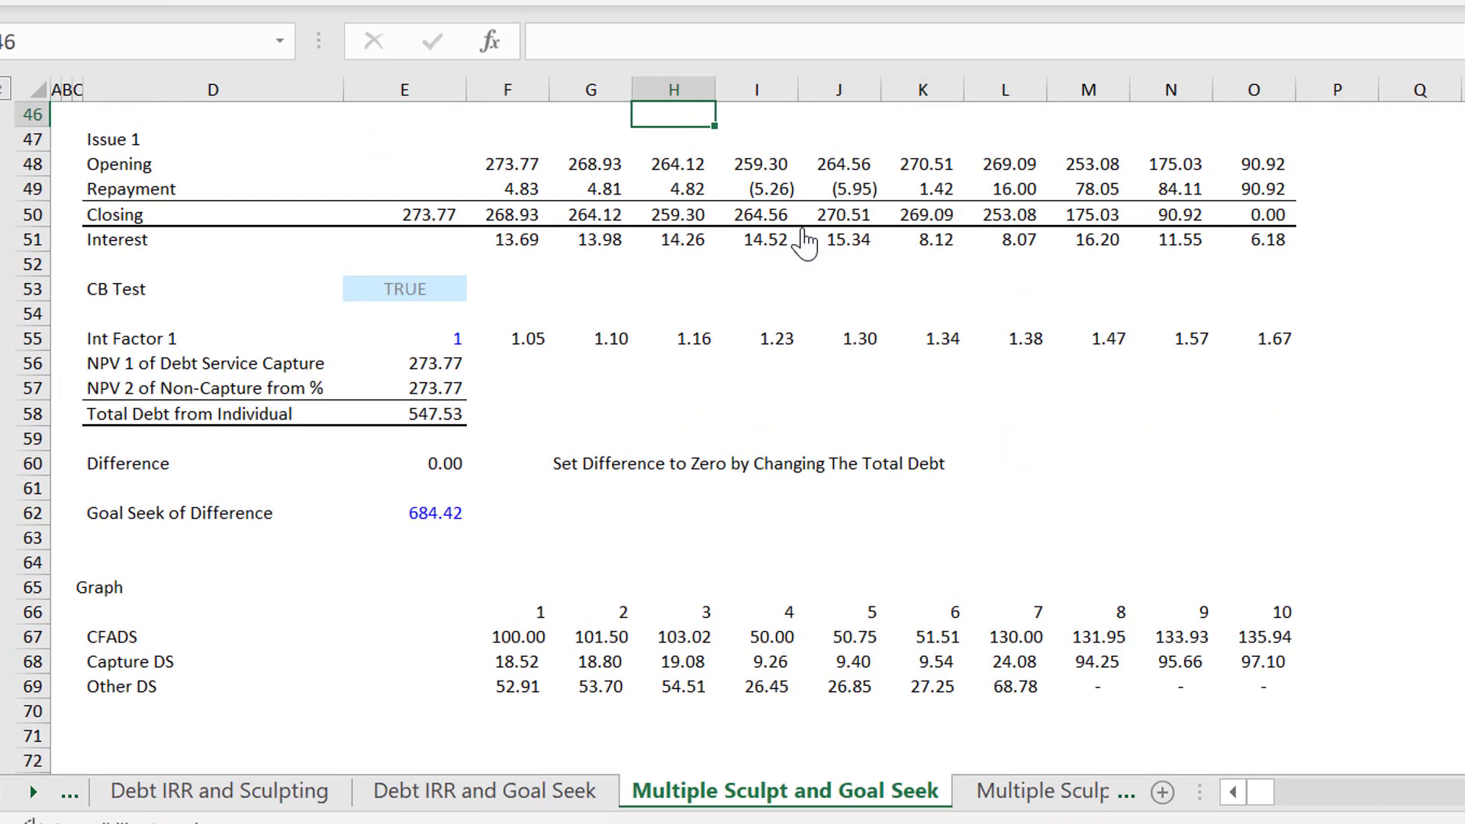
{"action": "key", "text": "Down"}
{"action": "key", "text": "Down"}
{"action": "key", "text": "Down"}
{"action": "key", "text": "Down"}
{"action": "key", "text": "Down"}
{"action": "key", "text": "Down"}
{"action": "key", "text": "Down"}
{"action": "key", "text": "Down"}
{"action": "key", "text": "Down"}
{"action": "key", "text": "Down"}
{"action": "key", "text": "Down"}
{"action": "key", "text": "Down"}
{"action": "key", "text": "Up"}
{"action": "key", "text": "Up"}
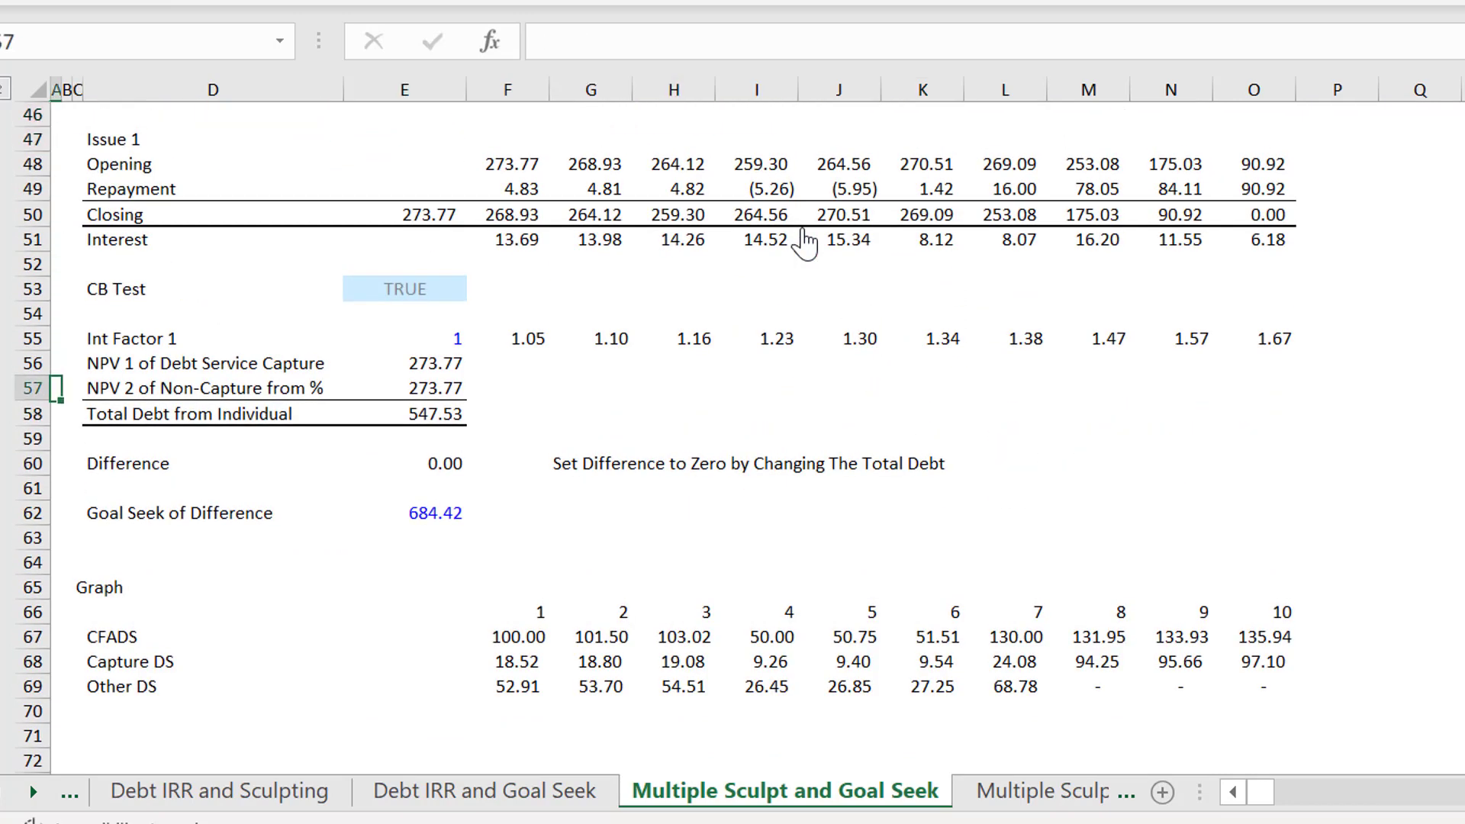
{"action": "key", "text": "Right"}
{"action": "key", "text": "Right"}
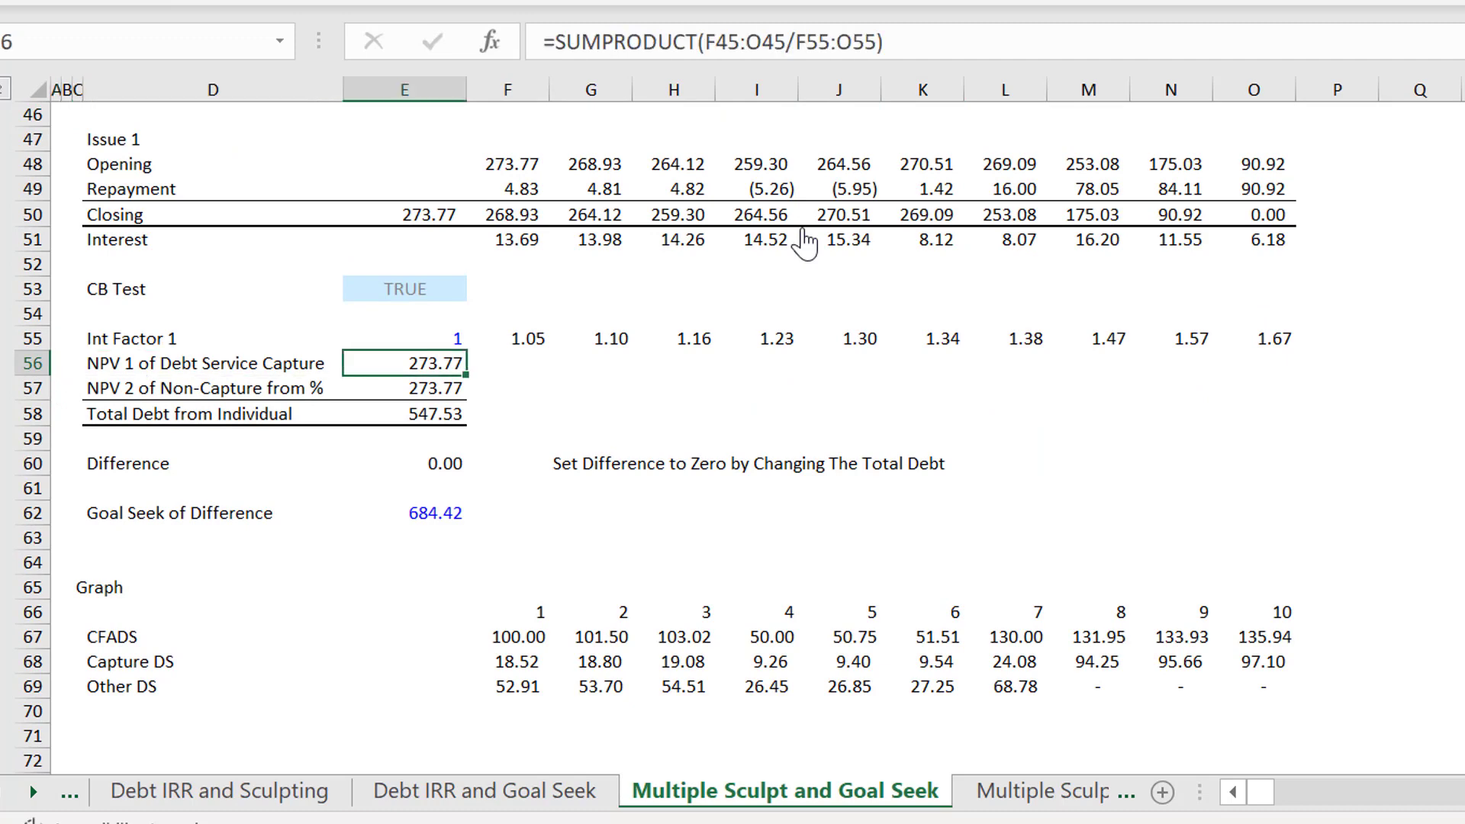
- Switch to the Multiple Sculpt and Debt IRR sheet and examine its introductory notes and the Int Rate 1 and Int Rate 2 inputs
{"action": "key", "text": "ctrl+Page_Down"}
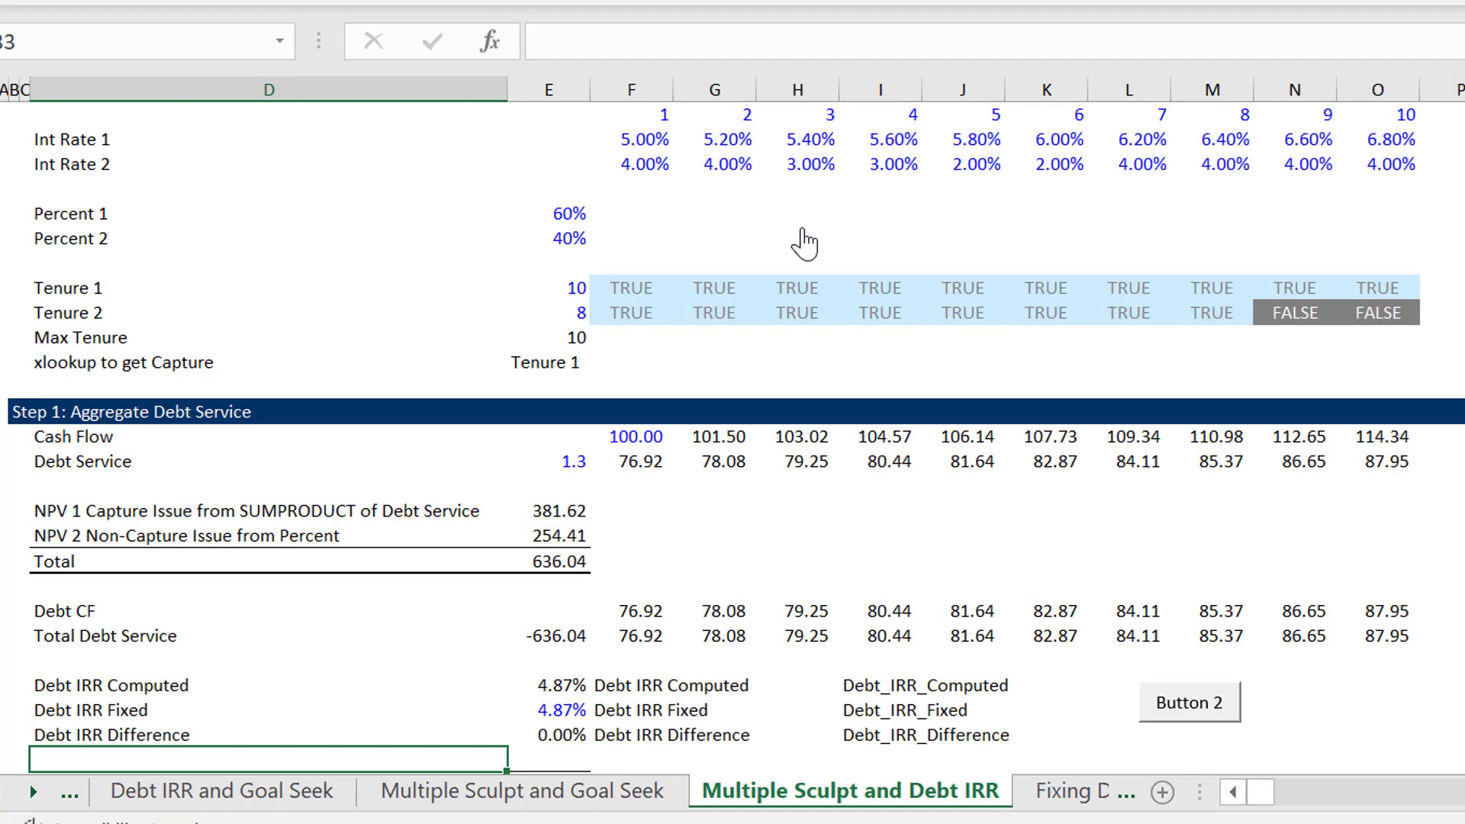
{"action": "key", "text": "Page_Up"}
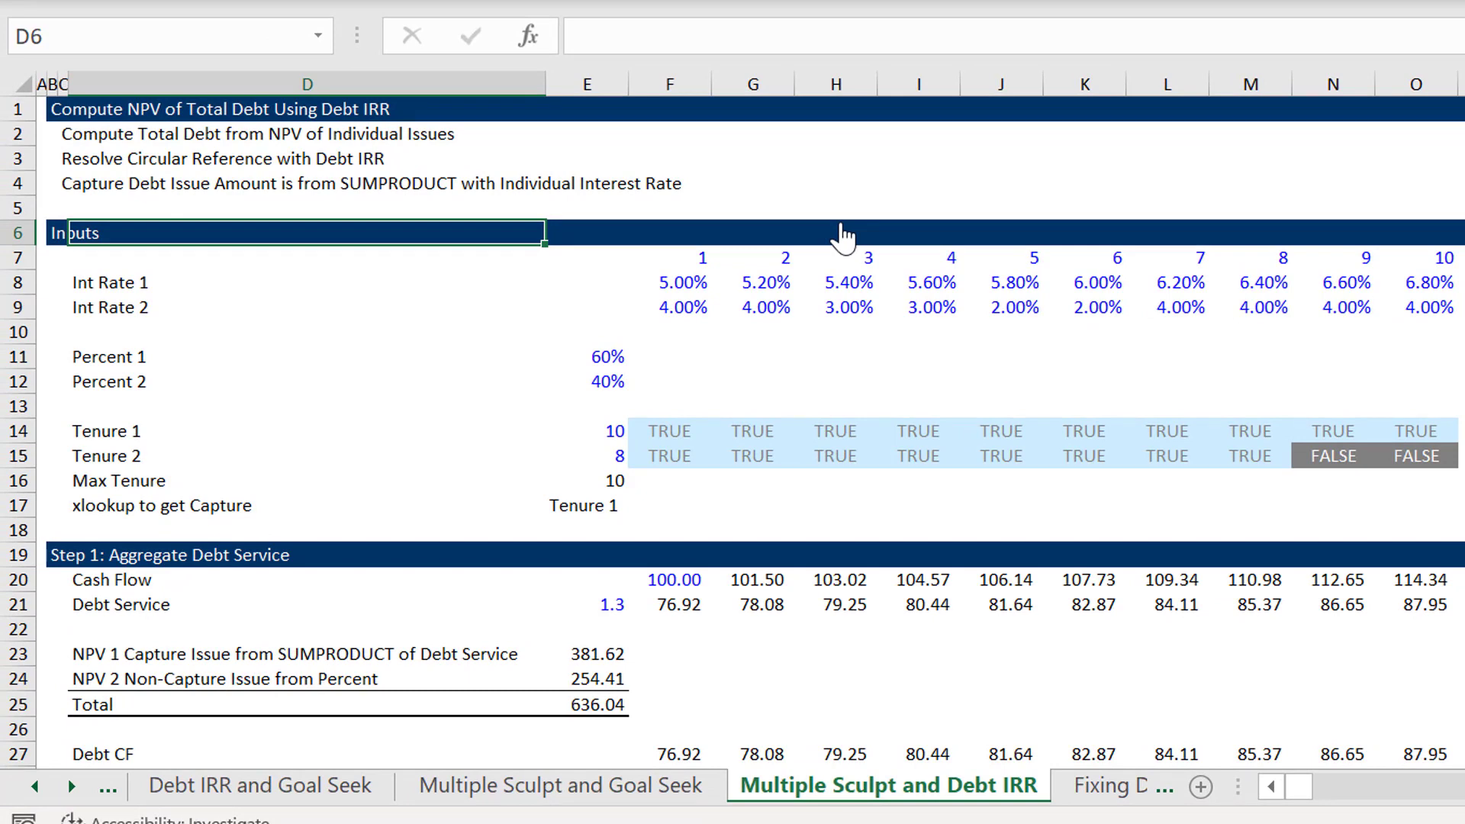
{"action": "key", "text": "Left"}
{"action": "key", "text": "Left"}
{"action": "key", "text": "Down"}
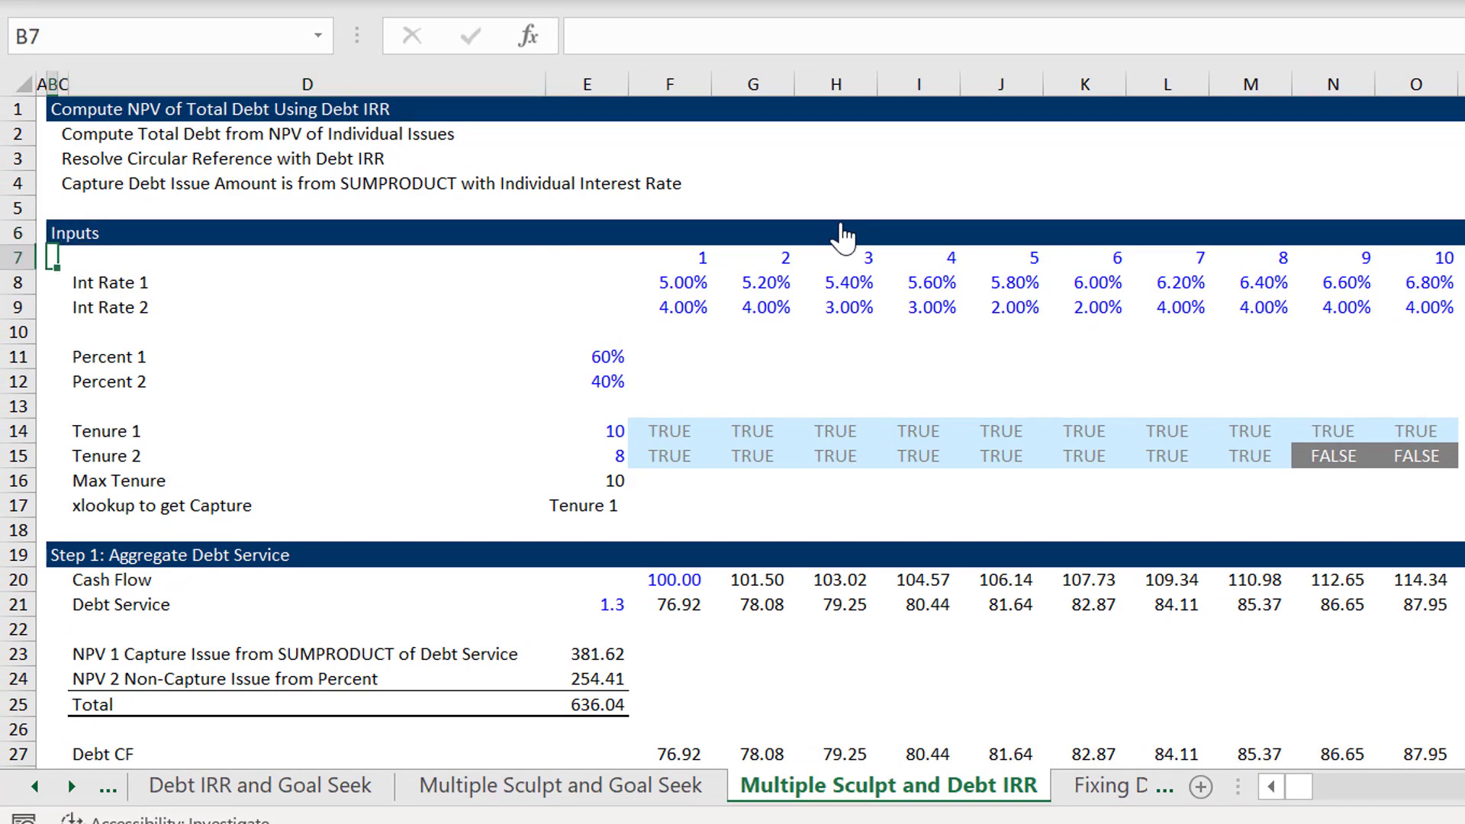
{"action": "key", "text": "Down"}
{"action": "key", "text": "Right"}
{"action": "key", "text": "Right"}
{"action": "key", "text": "Right"}
{"action": "key", "text": "Right"}
{"action": "key", "text": "Right"}
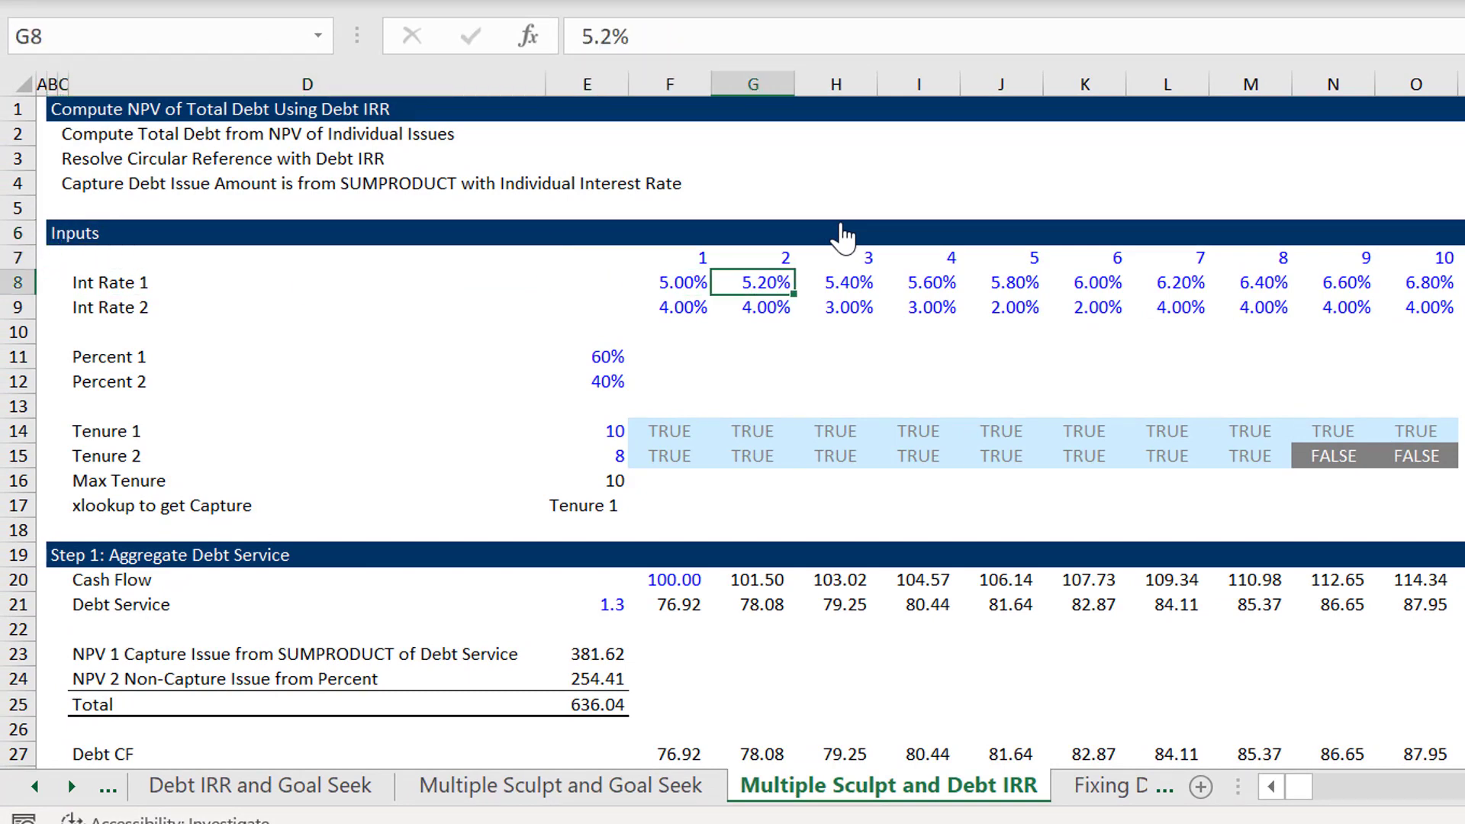
{"action": "key", "text": "Down"}
{"action": "key", "text": "Down"}
{"action": "key", "text": "Left"}
{"action": "key", "text": "Left"}
{"action": "key", "text": "Up"}
- Set Int Rate 2 for period 6 in K9 to 4%
{"action": "key", "text": "Right"}
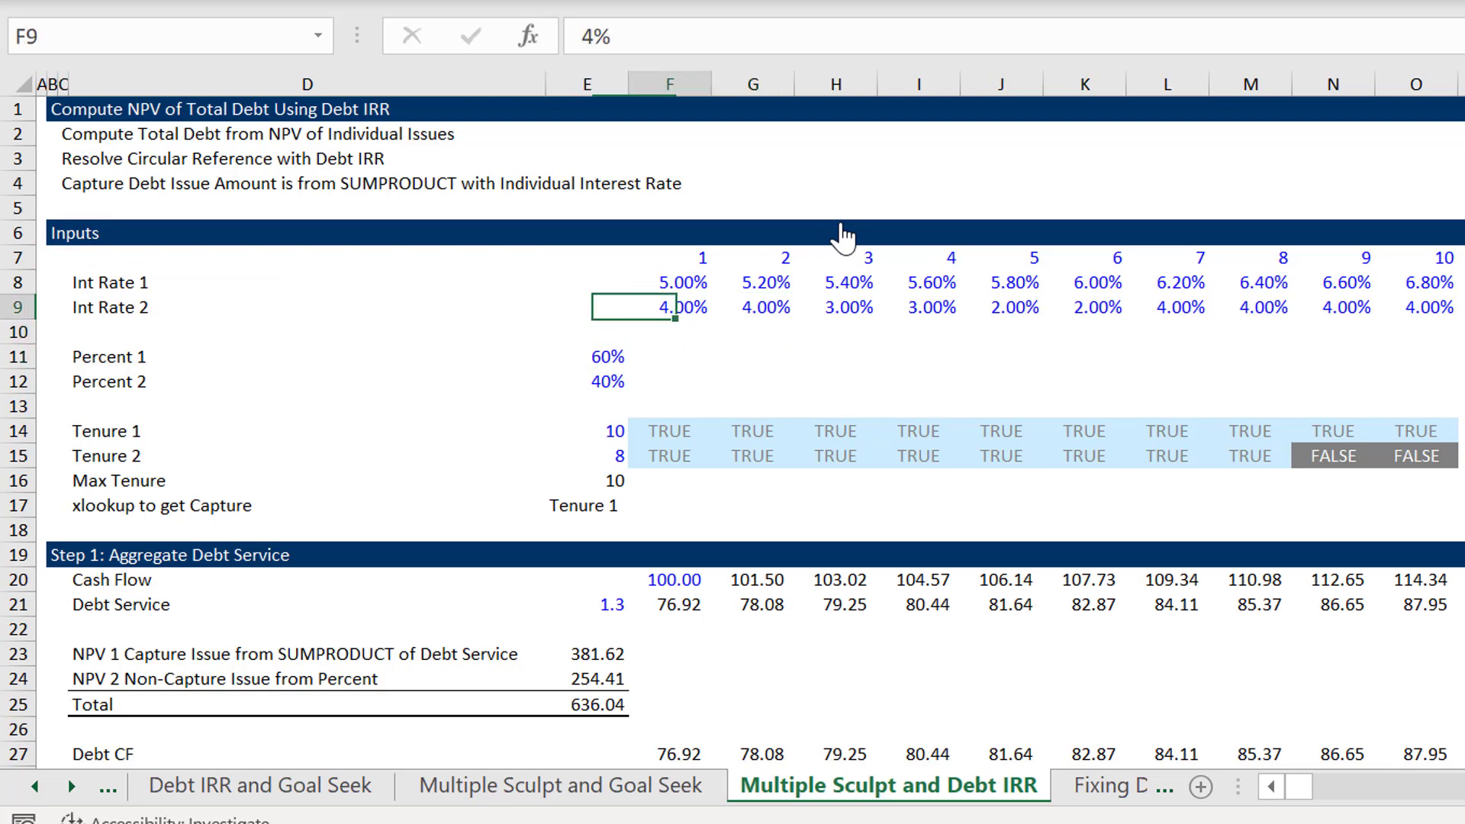
{"action": "key", "text": "Right"}
{"action": "key", "text": "Right"}
{"action": "key", "text": "Right"}
{"action": "key", "text": "Right"}
{"action": "key", "text": "Right"}
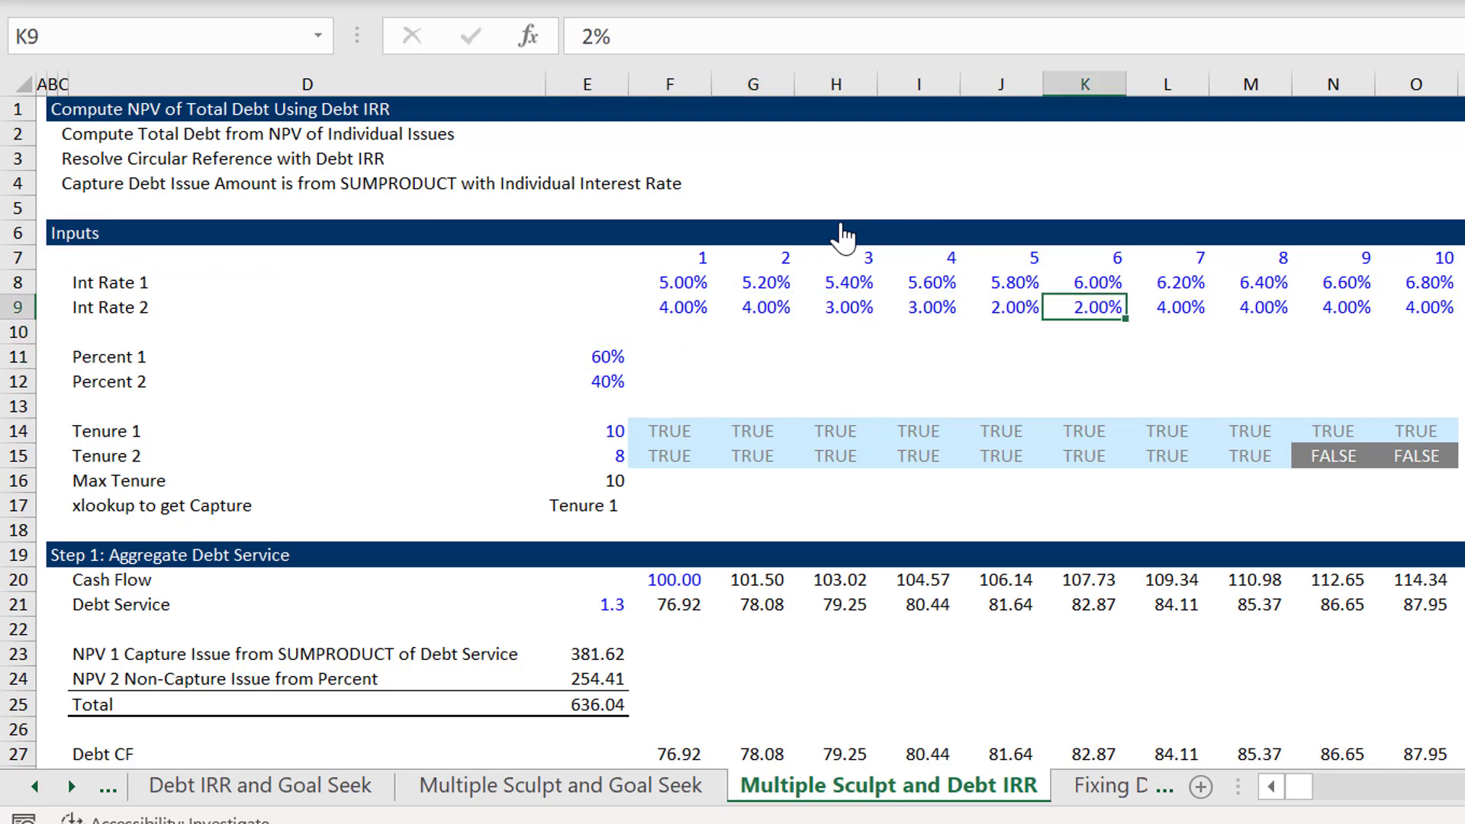
{"action": "type", "text": "4"}
{"action": "key", "text": "Return"}
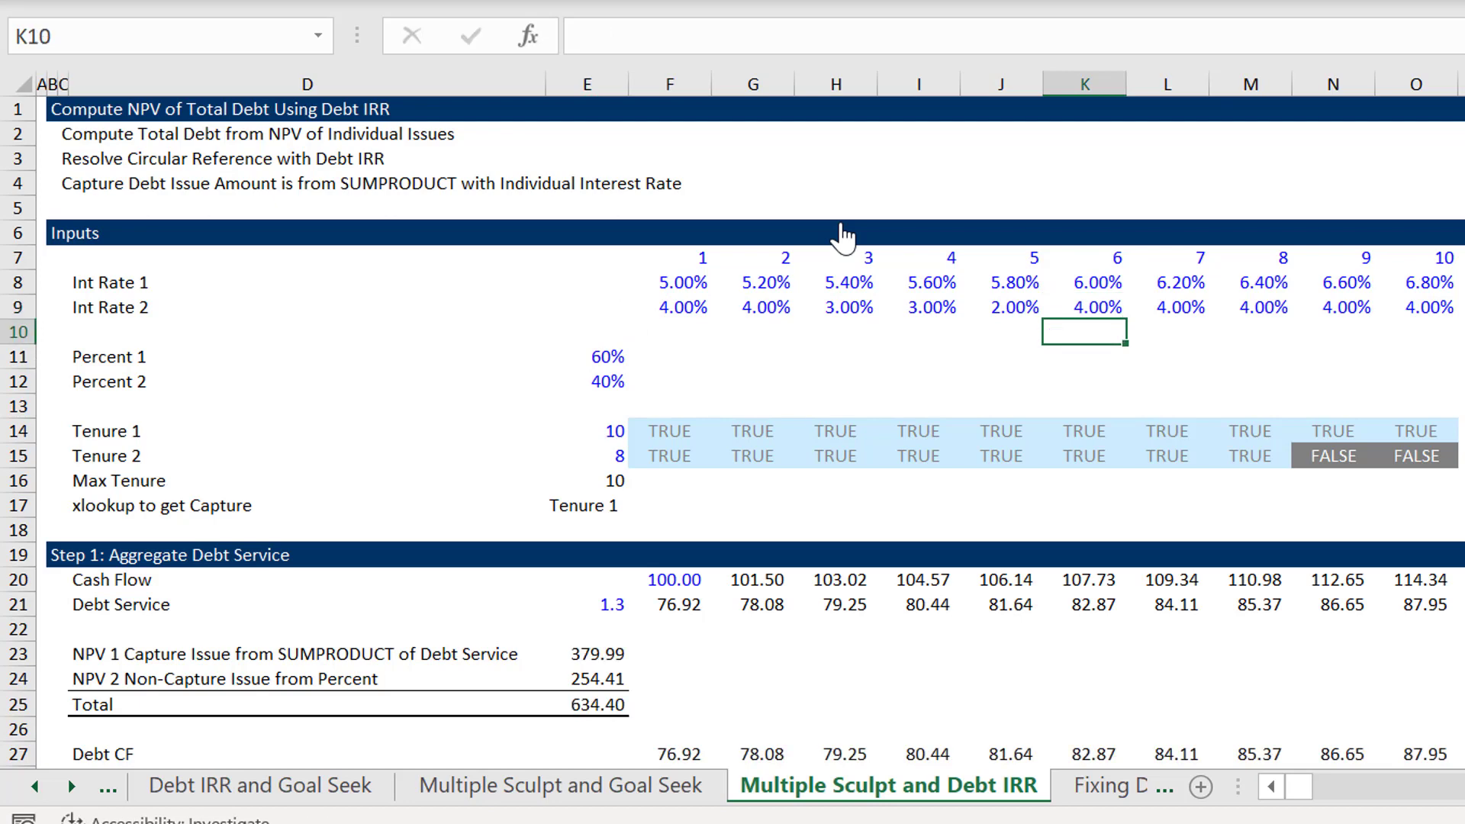
- Review the Step 1 Aggregate Debt Service section down to the Test row and the Debt IRR Computed formula in E30
{"action": "key", "text": "Left"}
{"action": "key", "text": "Left"}
{"action": "key", "text": "Left"}
{"action": "key", "text": "Down"}
{"action": "key", "text": "Down"}
{"action": "key", "text": "Down"}
{"action": "key", "text": "Down"}
{"action": "key", "text": "Down"}
{"action": "key", "text": "Down"}
{"action": "key", "text": "Down"}
{"action": "key", "text": "Down"}
{"action": "key", "text": "Down"}
{"action": "key", "text": "Down"}
{"action": "key", "text": "Down"}
{"action": "key", "text": "Down"}
{"action": "key", "text": "Down"}
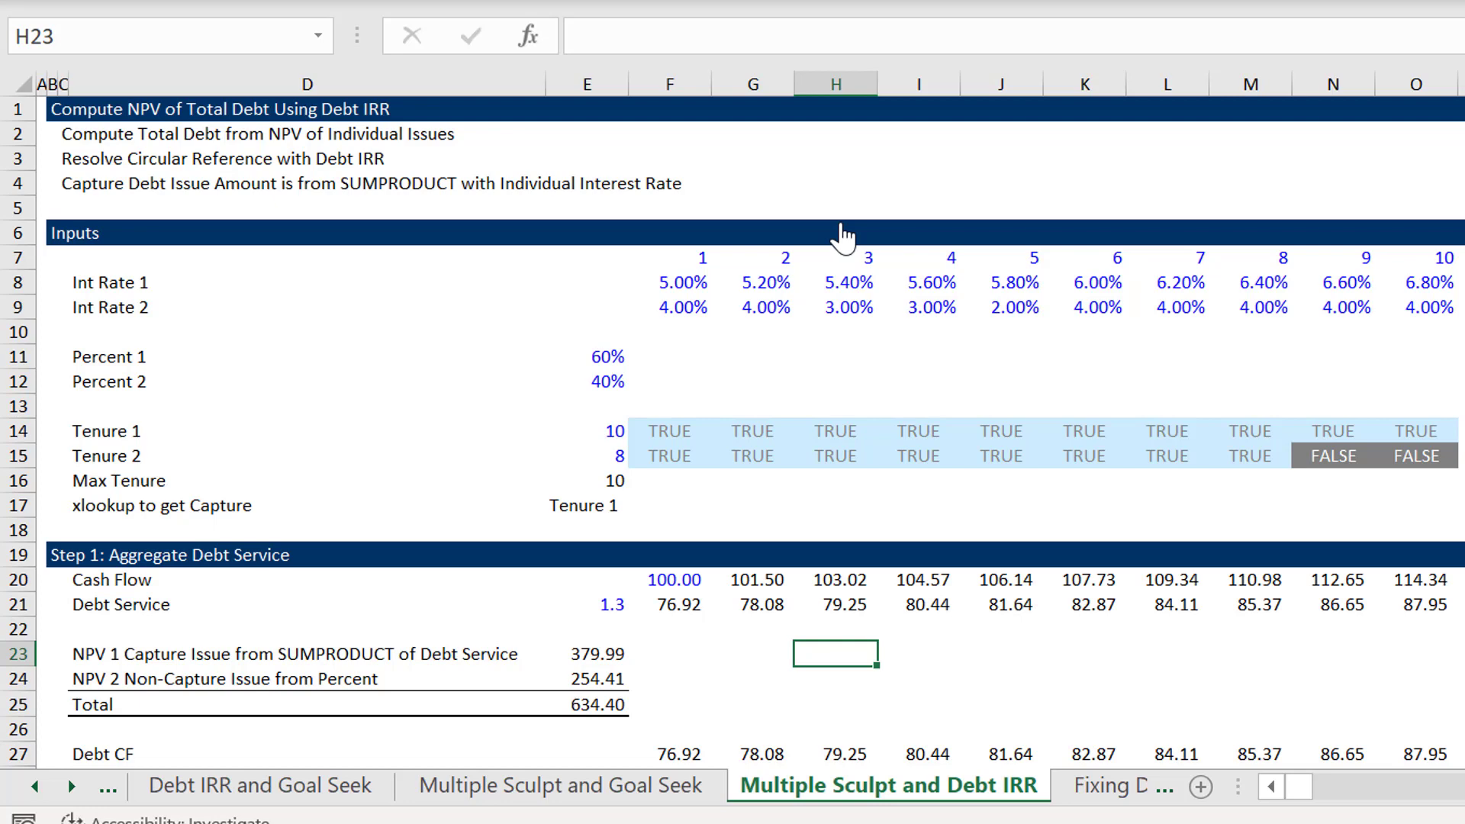
{"action": "key", "text": "Down"}
{"action": "key", "text": "Down"}
{"action": "key", "text": "Down"}
{"action": "key", "text": "Down"}
{"action": "key", "text": "Down"}
{"action": "key", "text": "Down"}
{"action": "key", "text": "Down"}
{"action": "key", "text": "Down"}
{"action": "key", "text": "Down"}
{"action": "key", "text": "Down"}
{"action": "key", "text": "Down"}
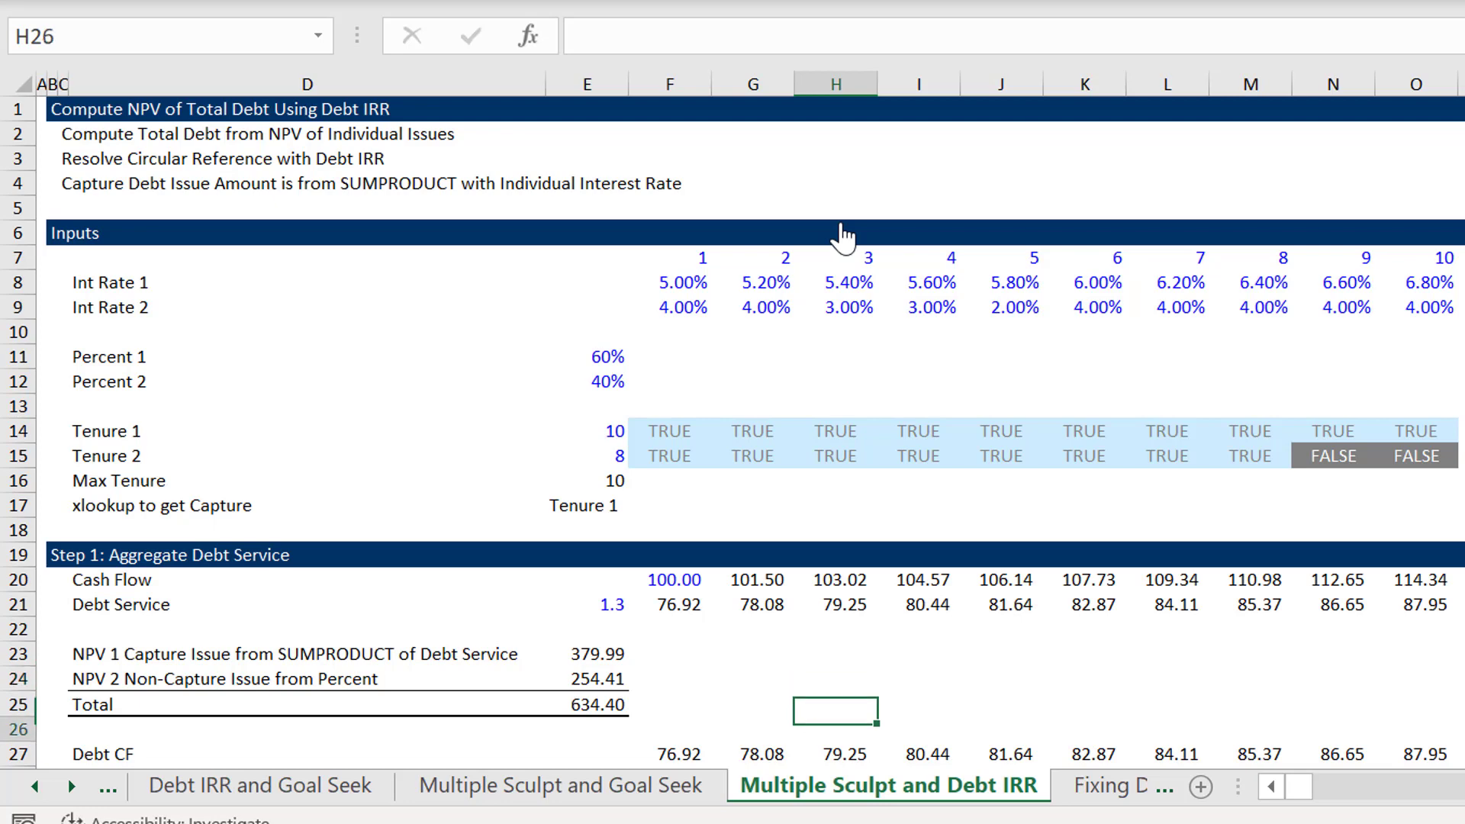
{"action": "key", "text": "Down"}
{"action": "key", "text": "Down"}
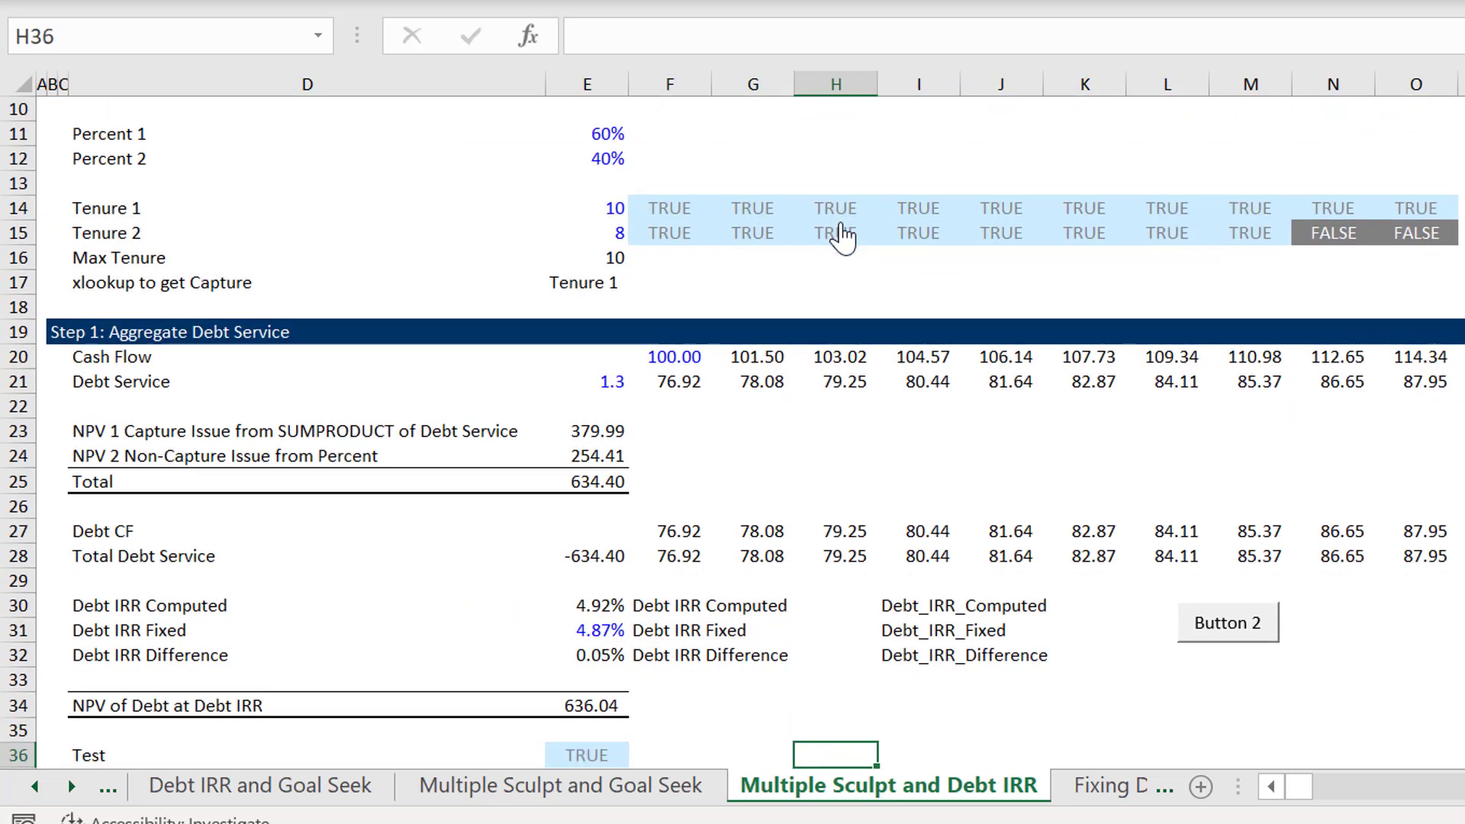
{"action": "key", "text": "Up"}
{"action": "key", "text": "Up"}
{"action": "key", "text": "Up"}
{"action": "key", "text": "Up"}
{"action": "key", "text": "Up"}
{"action": "key", "text": "Left"}
{"action": "key", "text": "Left"}
{"action": "key", "text": "Left"}
{"action": "key", "text": "Up"}
{"action": "key", "text": "Up"}
{"action": "key", "text": "Up"}
{"action": "key", "text": "Up"}
{"action": "key", "text": "Up"}
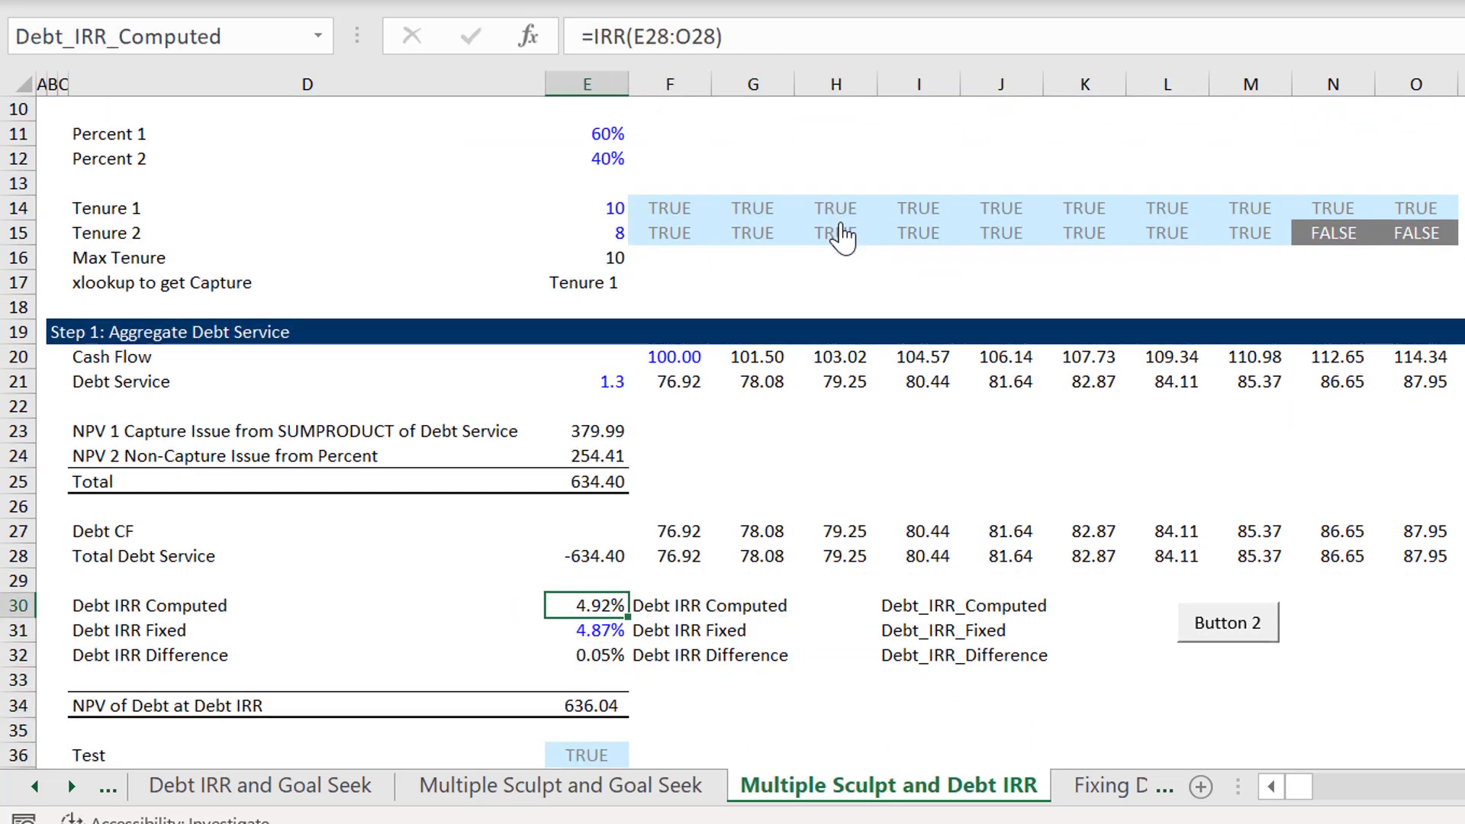
- Inspect the SUMPRODUCT formula for NPV 1 in E23 and the percent-based NPV 2 formula in E24
{"action": "key", "text": "Up"}
{"action": "key", "text": "Up"}
{"action": "key", "text": "Up"}
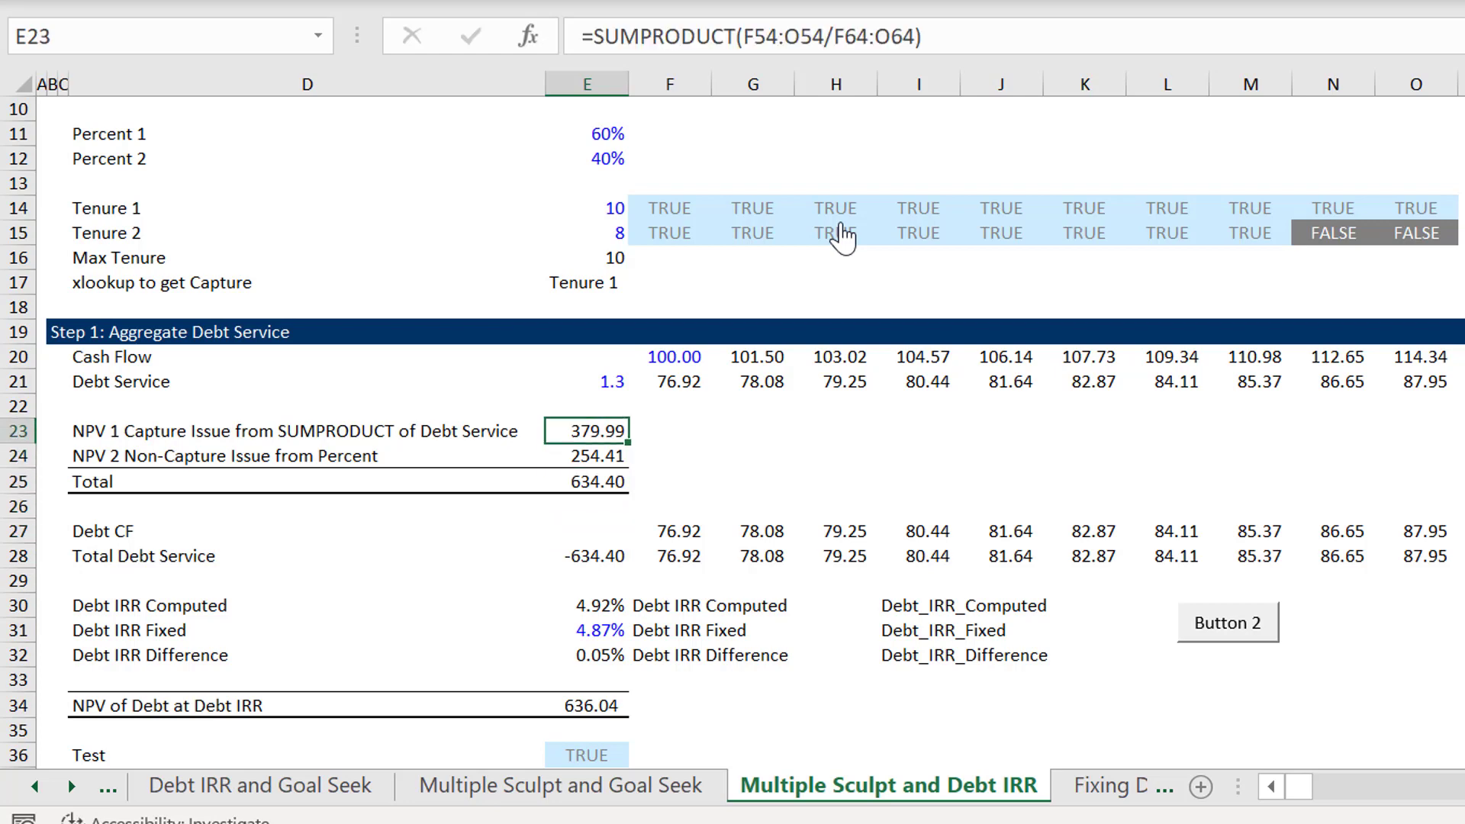
{"action": "key", "text": "F2"}
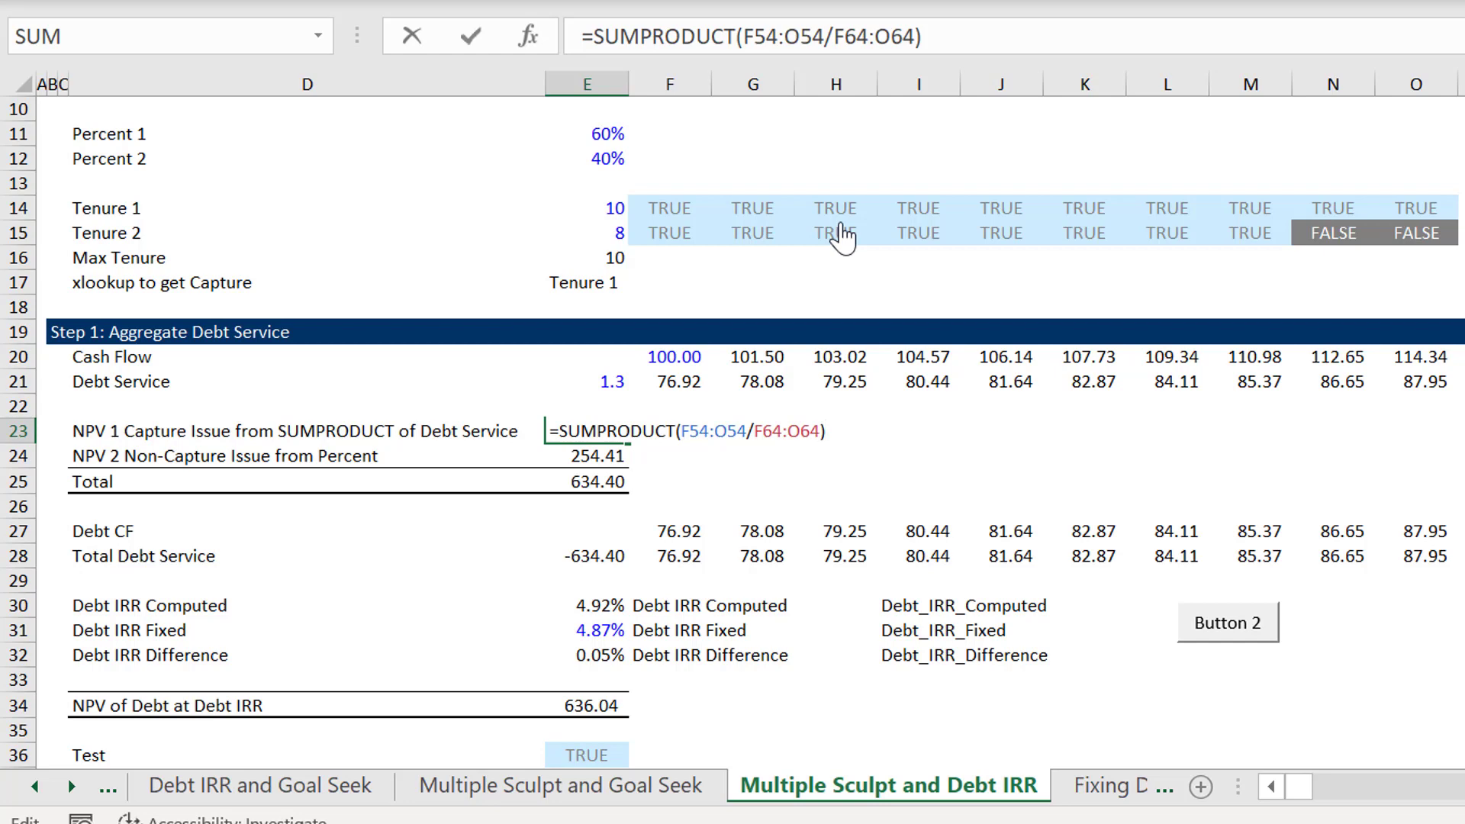
{"action": "key", "text": "Escape"}
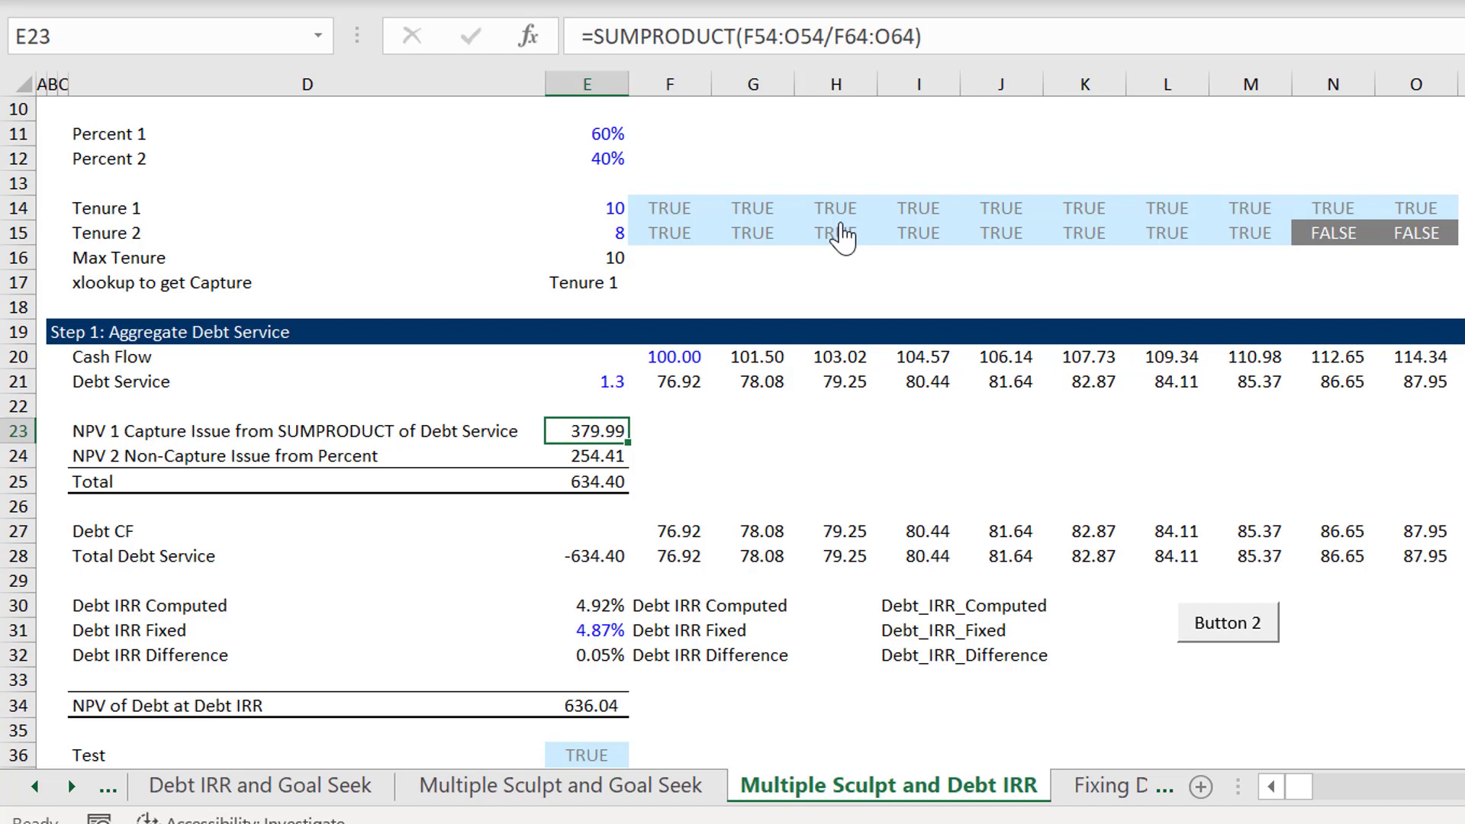
{"action": "key", "text": "Down"}
{"action": "key", "text": "F2"}
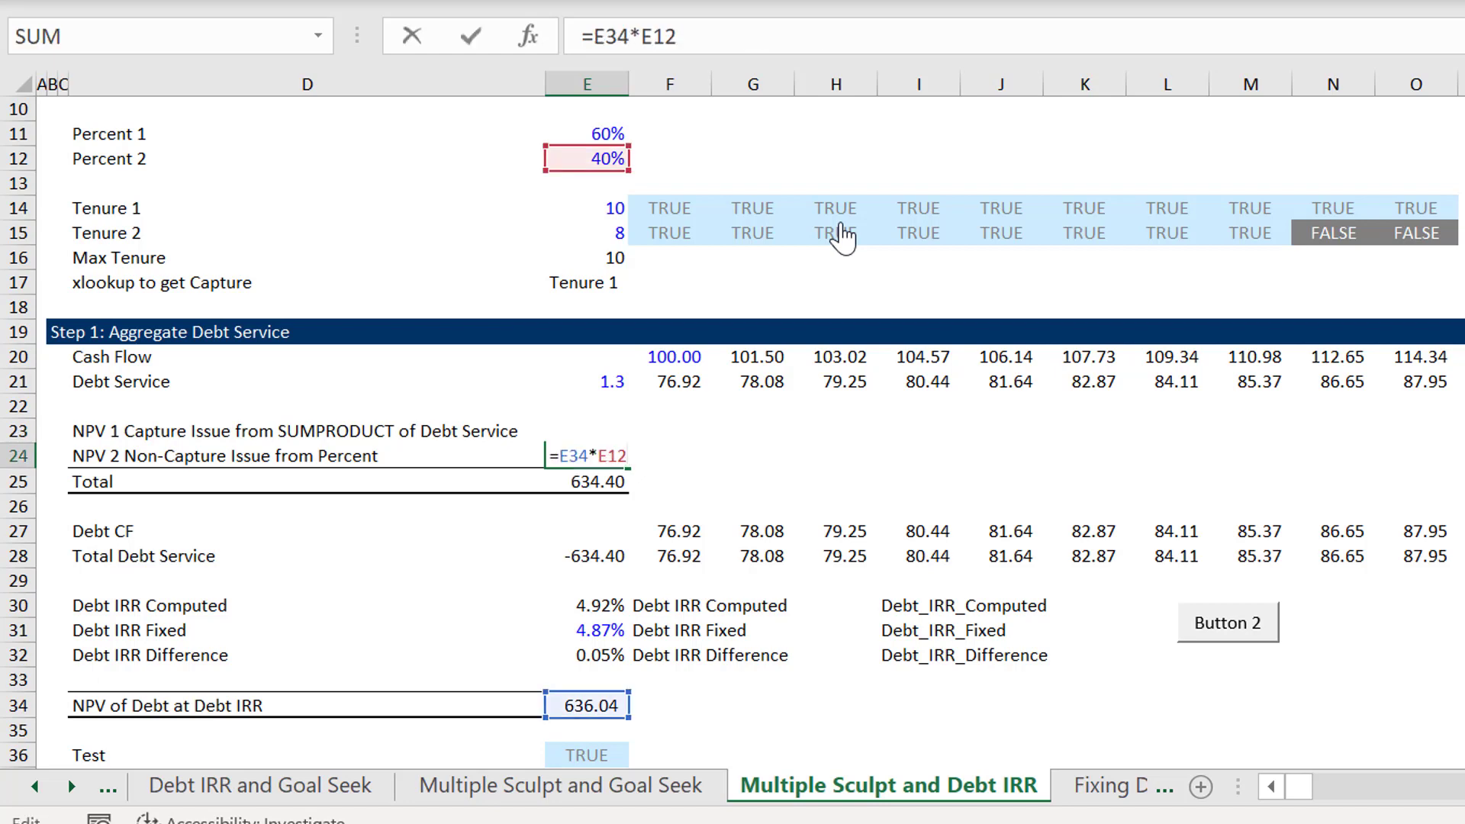
{"action": "key", "text": "Escape"}
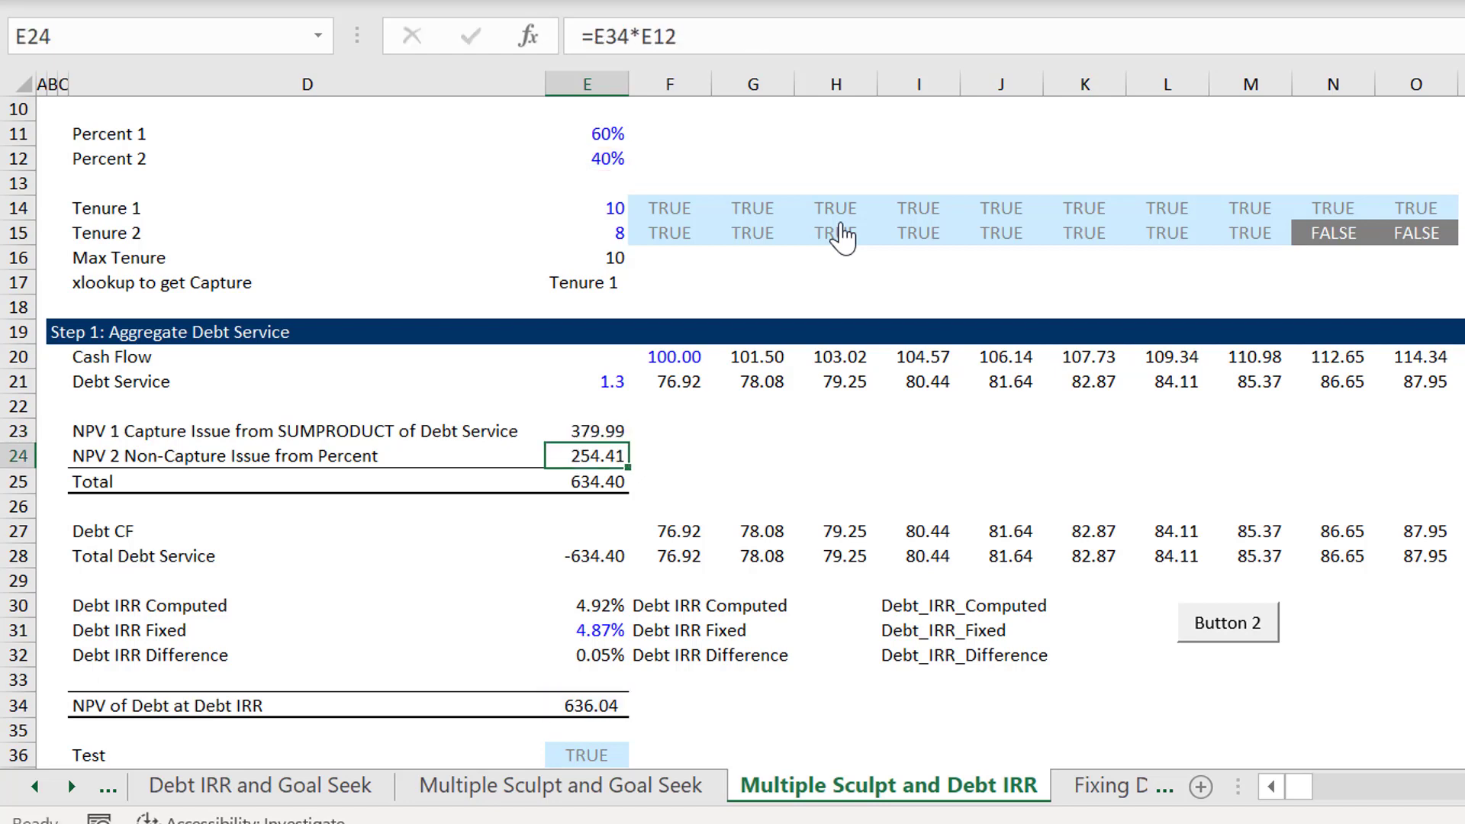
{"action": "key", "text": "Up"}
{"action": "key", "text": "Down"}
{"action": "key", "text": "Up"}
{"action": "key", "text": "Down"}
{"action": "key", "text": "Up"}
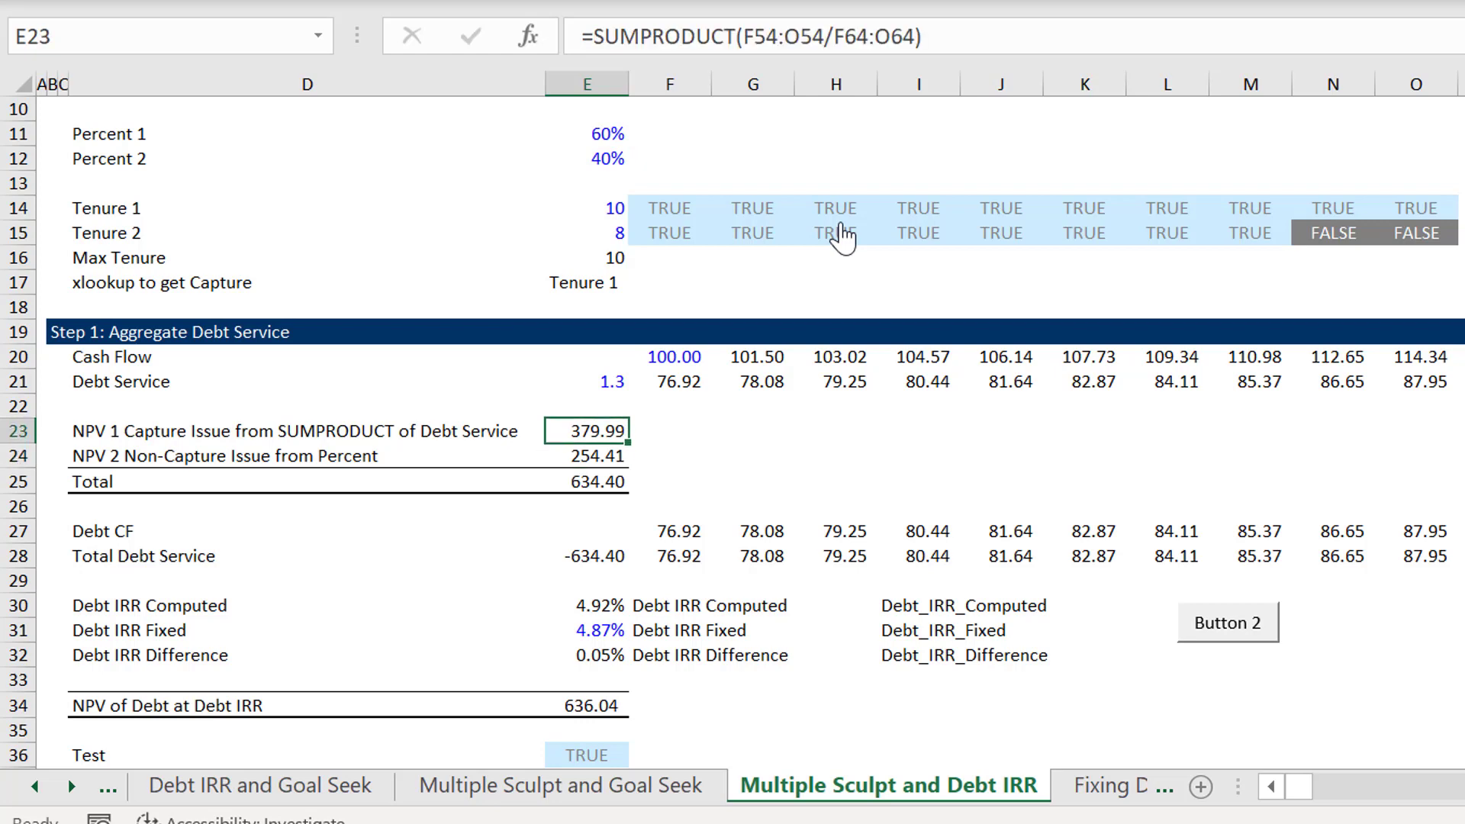
- Inspect the Total formula in E25 and the two NPV cells it adds together
{"action": "key", "text": "Down"}
{"action": "key", "text": "Down"}
{"action": "key", "text": "F2"}
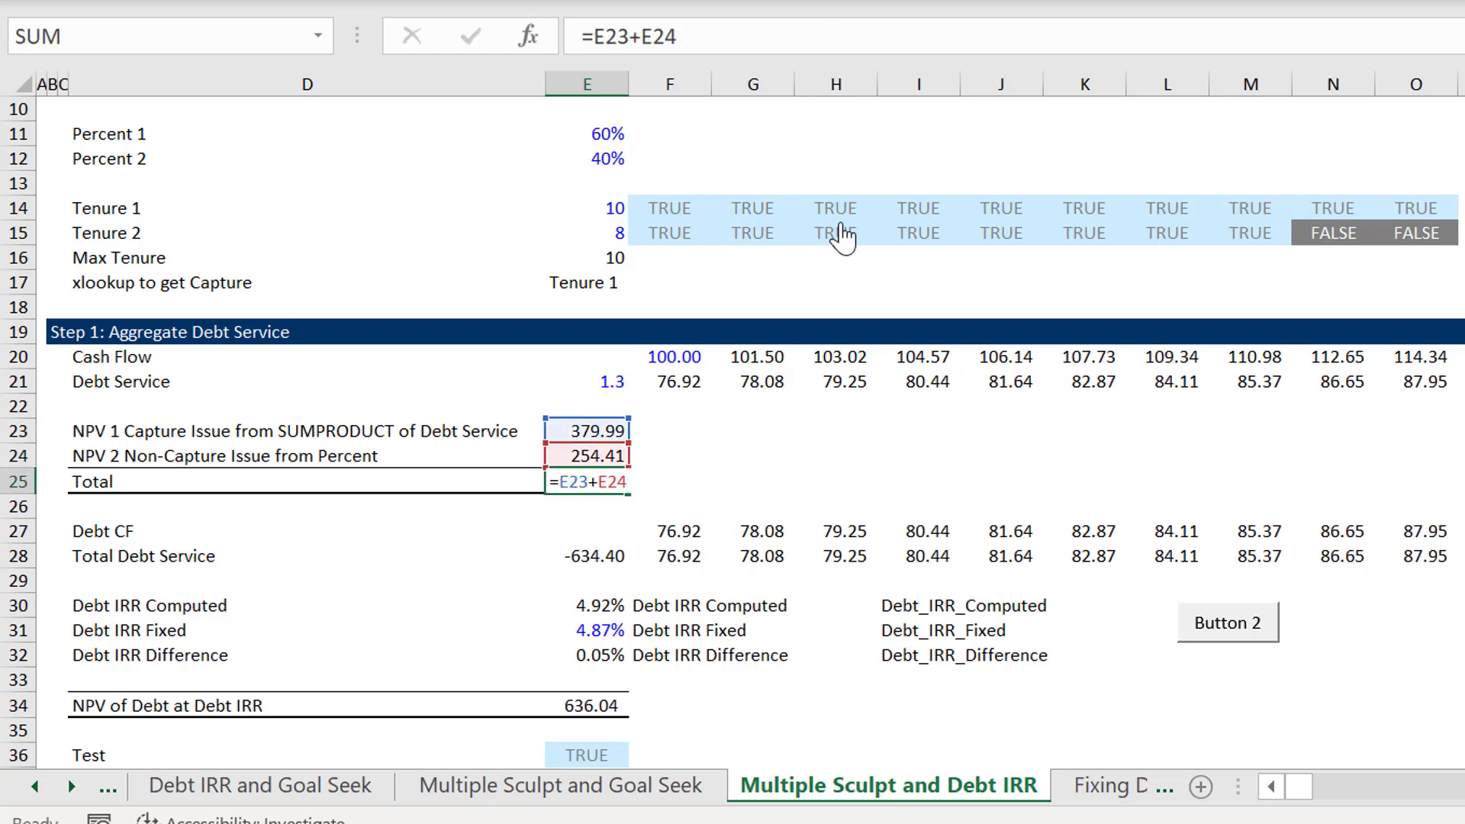
{"action": "key", "text": "Escape"}
{"action": "key", "text": "Up"}
{"action": "key", "text": "Up"}
{"action": "key", "text": "Down"}
- Enter =-E25 in E28 as the opening debt outflow of the Total Debt Service row
{"action": "key", "text": "Down"}
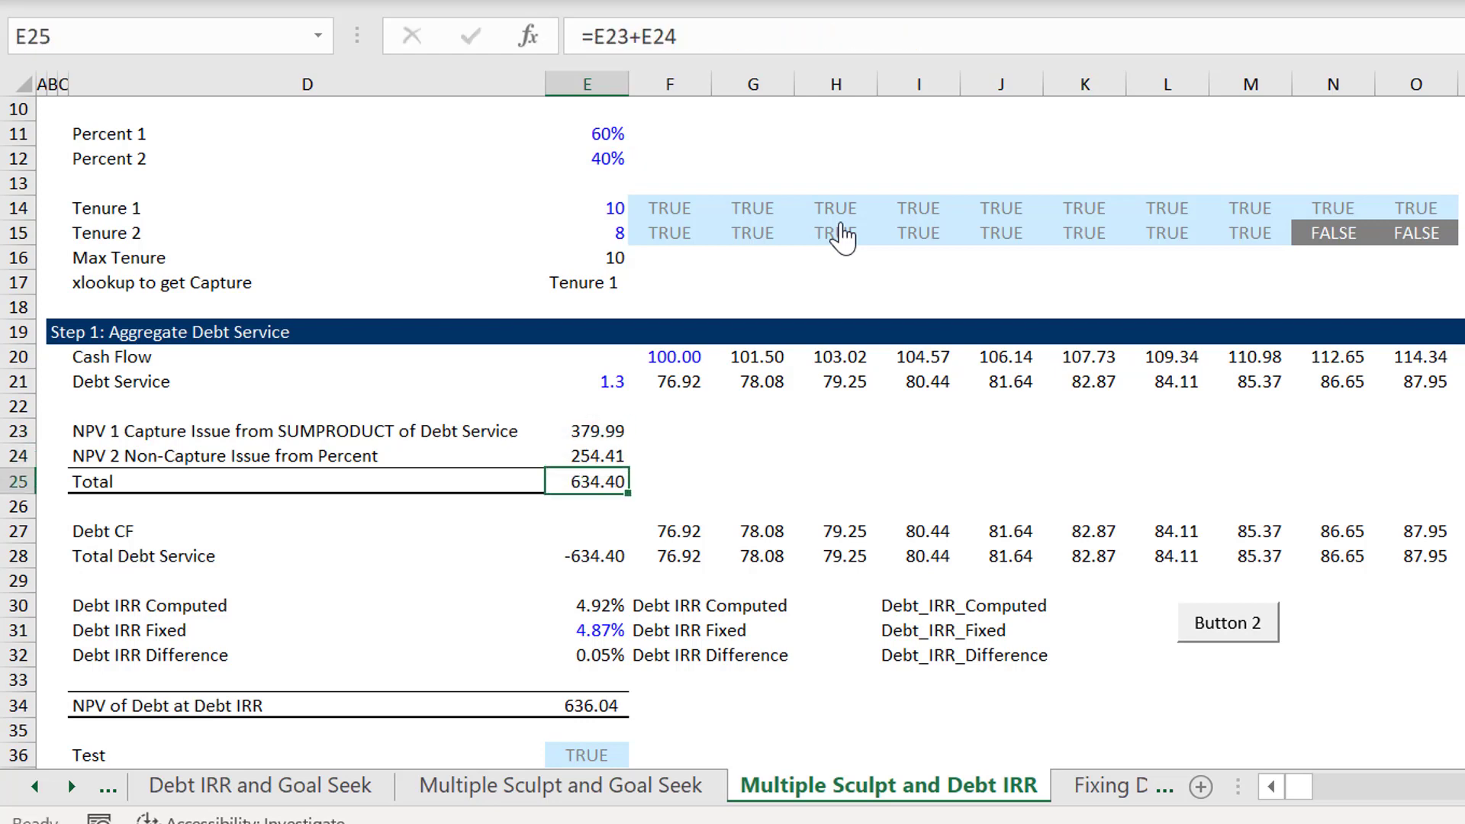
{"action": "key", "text": "Down"}
{"action": "key", "text": "Down"}
{"action": "key", "text": "Down"}
{"action": "type", "text": "=-"}
{"action": "key", "text": "Up"}
{"action": "key", "text": "Up"}
{"action": "key", "text": "Up"}
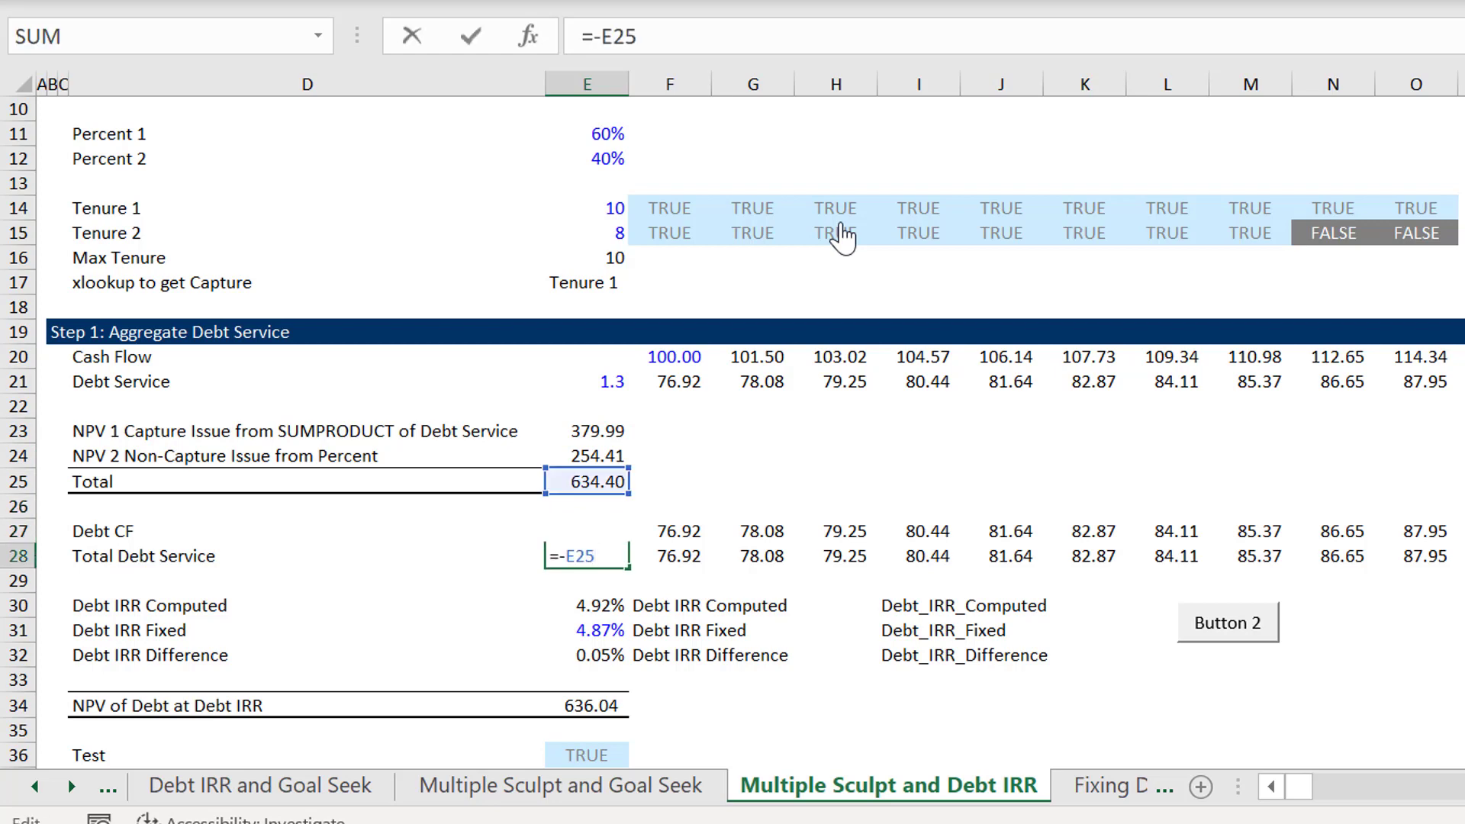
{"action": "key", "text": "ctrl+Return"}
- Inspect the Total Debt Service link in F28 and the IRR formula for Debt IRR Computed in E30
{"action": "key", "text": "Right"}
{"action": "key", "text": "F2"}
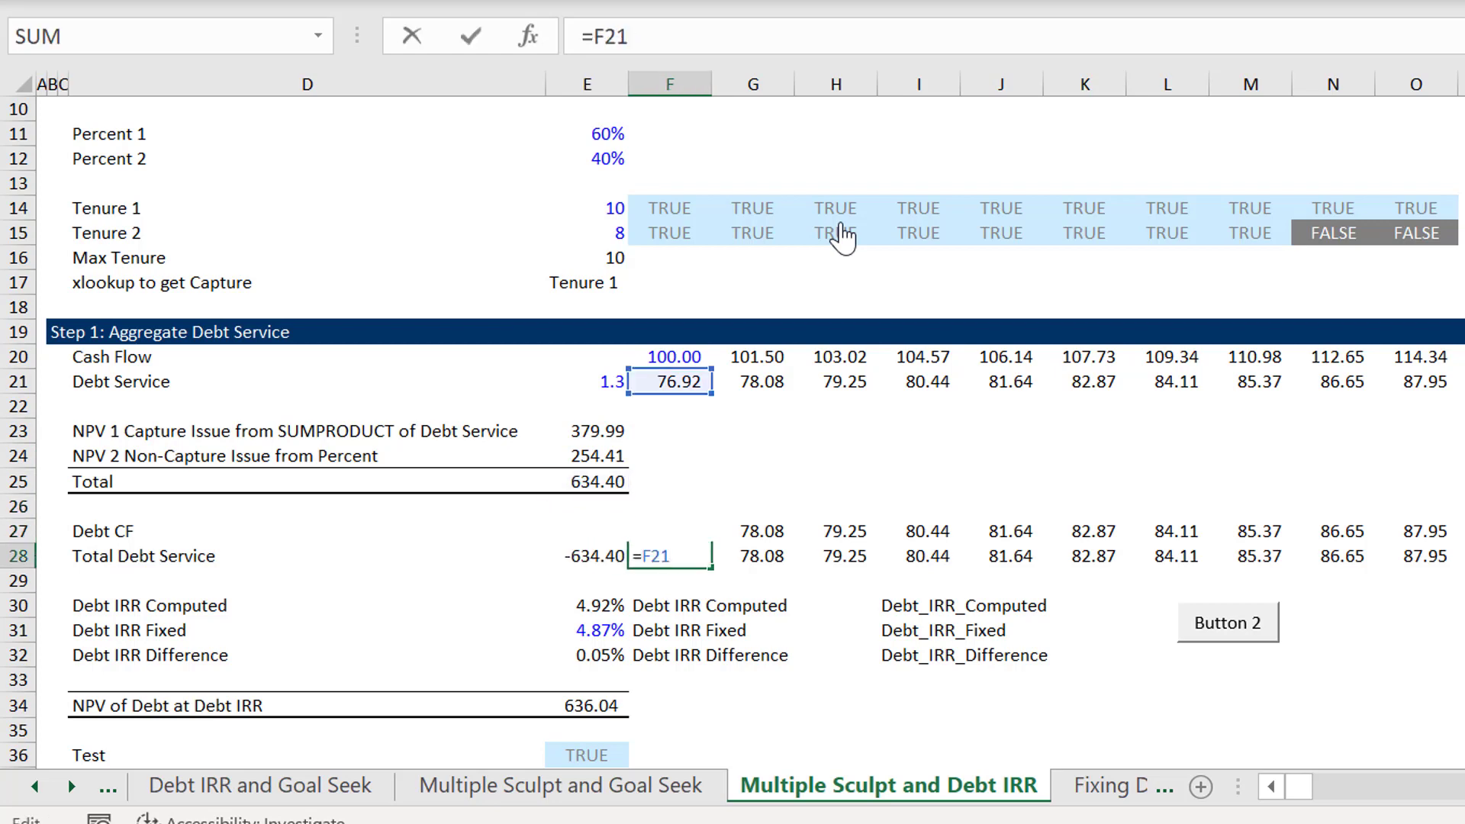
{"action": "key", "text": "Tab"}
{"action": "key", "text": "Right"}
{"action": "key", "text": "Right"}
{"action": "key", "text": "Left"}
{"action": "key", "text": "Left"}
{"action": "key", "text": "Left"}
{"action": "key", "text": "Down"}
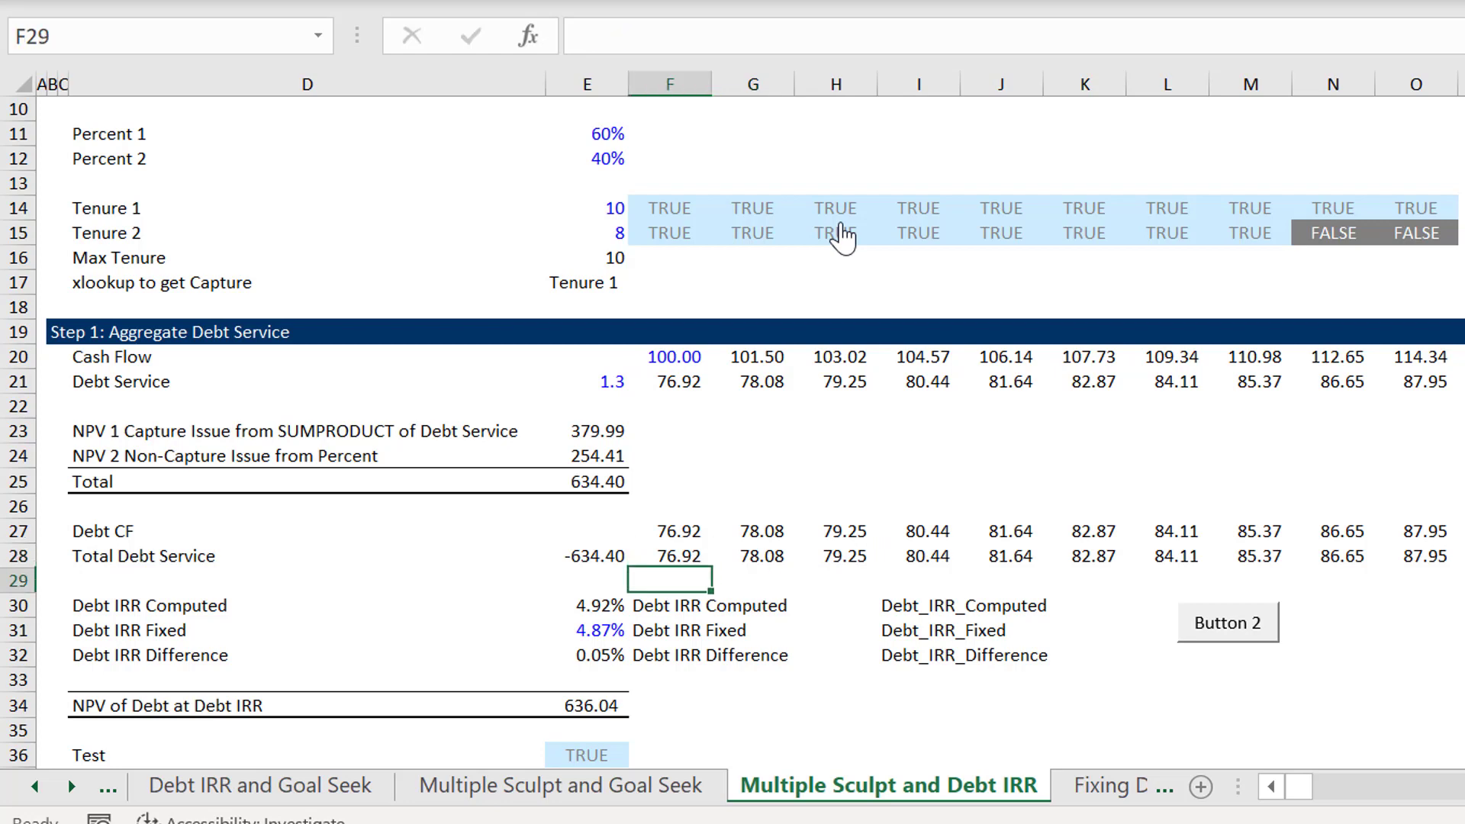
{"action": "key", "text": "Left"}
{"action": "key", "text": "Down"}
{"action": "key", "text": "F2"}
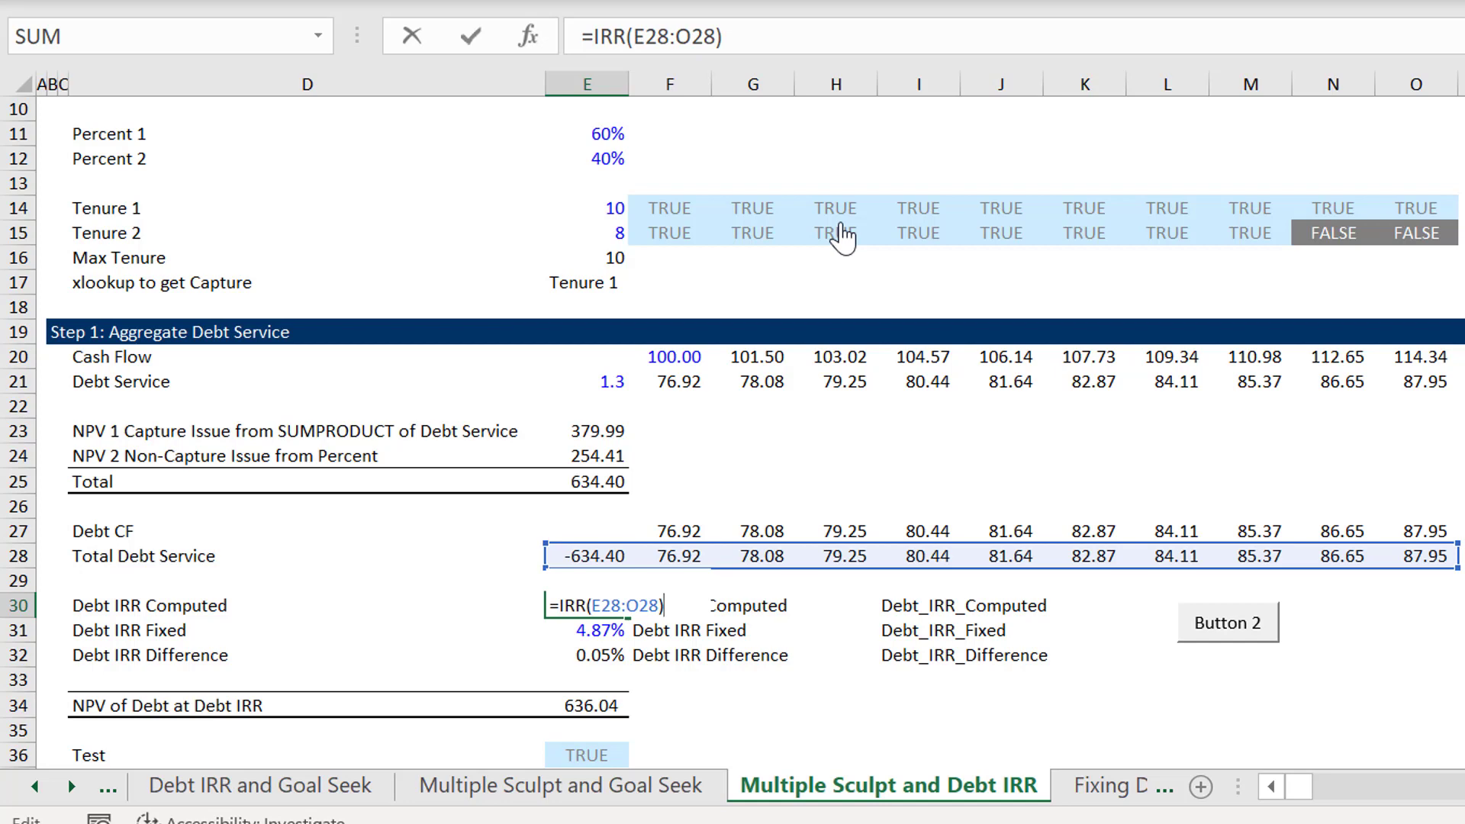
{"action": "key", "text": "ctrl+Return"}
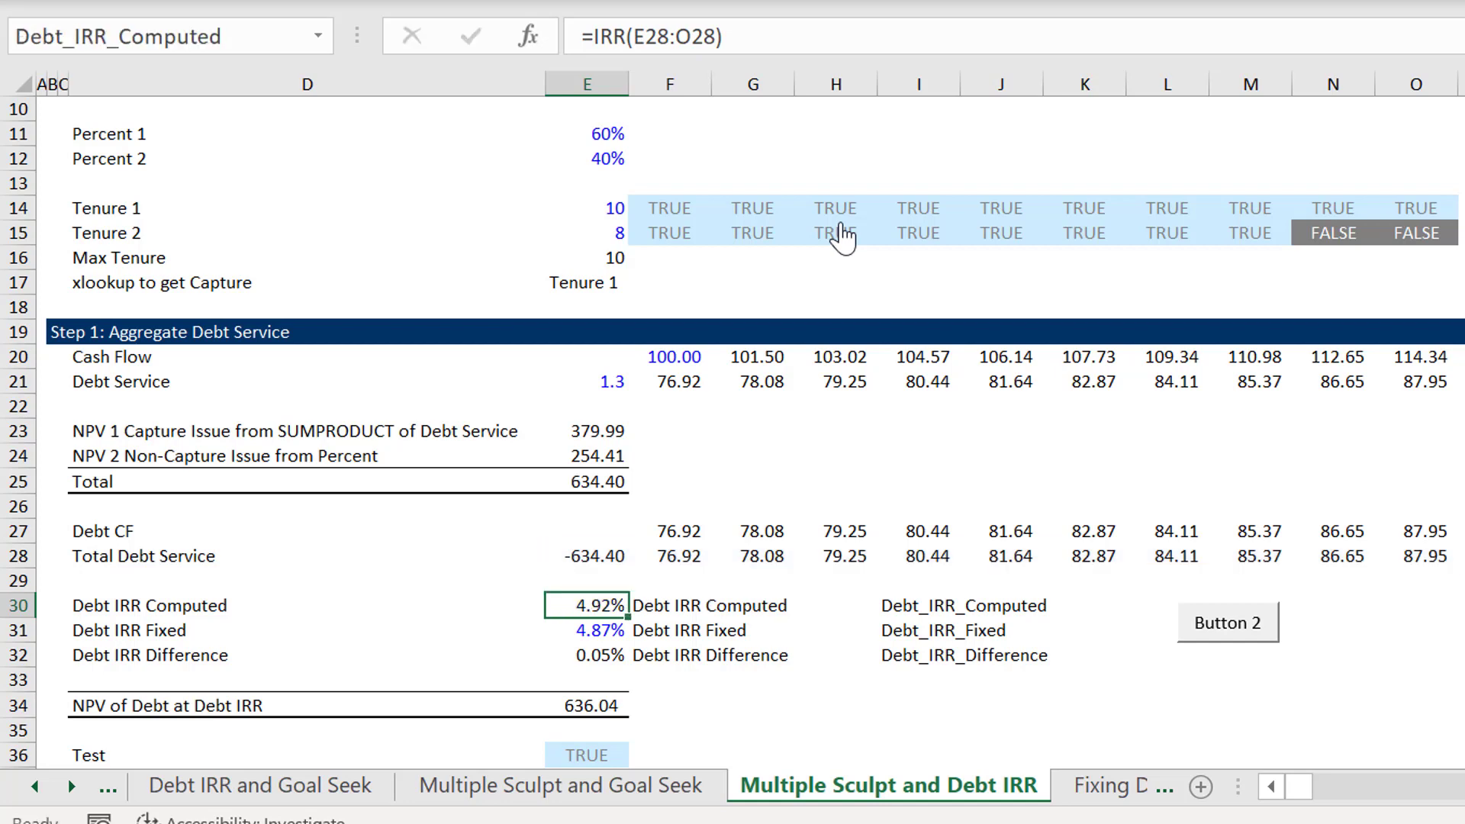
- Trace the debt outflow in E28 between the computed Debt IRR in E30 and the NPV 1 amount in E23
{"action": "key", "text": "Up"}
{"action": "key", "text": "Up"}
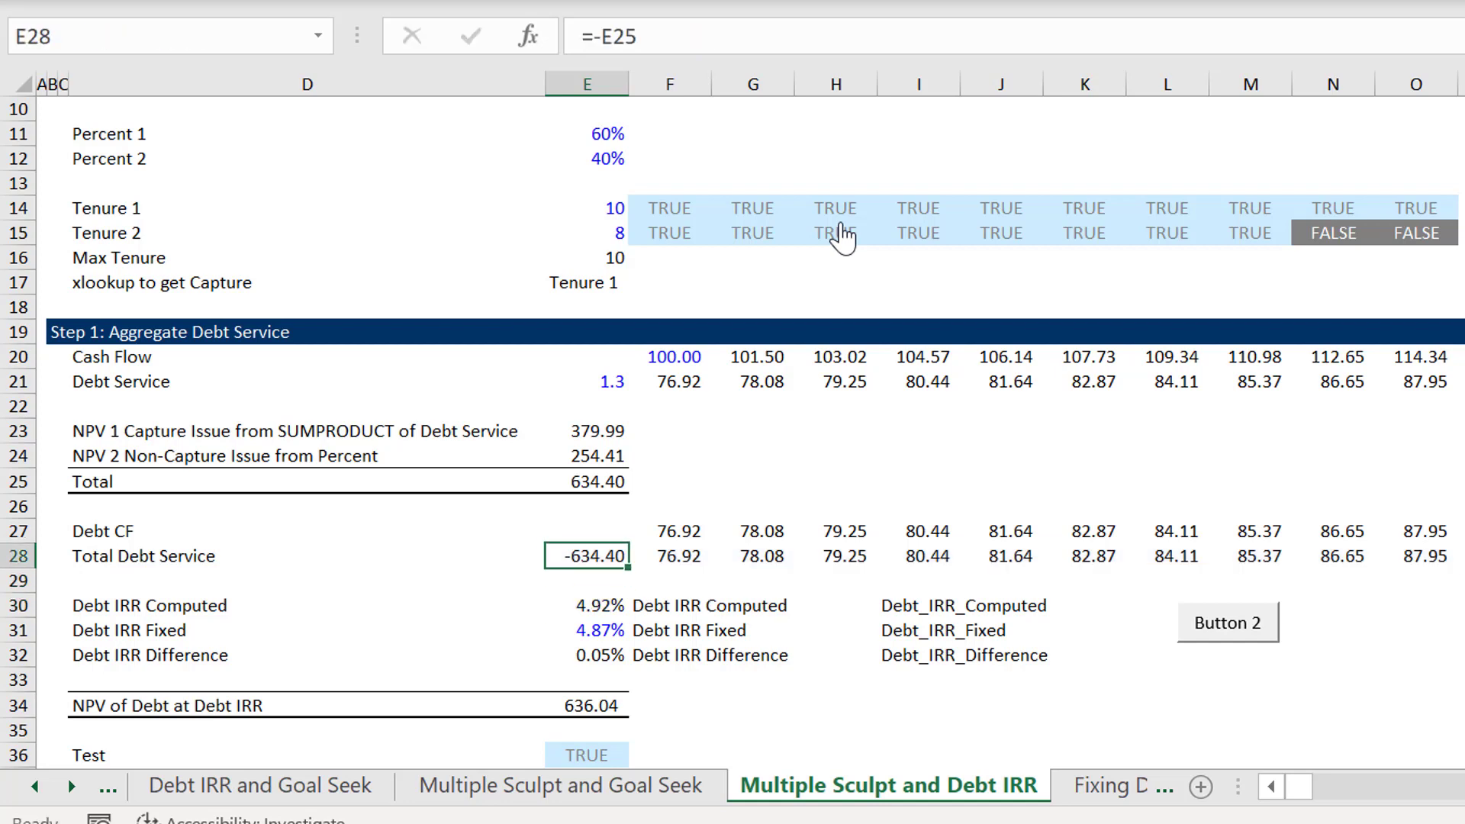
{"action": "key", "text": "Down"}
{"action": "key", "text": "Down"}
{"action": "key", "text": "Up"}
{"action": "key", "text": "Up"}
{"action": "key", "text": "Up"}
{"action": "key", "text": "Up"}
{"action": "key", "text": "Up"}
{"action": "key", "text": "Up"}
{"action": "key", "text": "Up"}
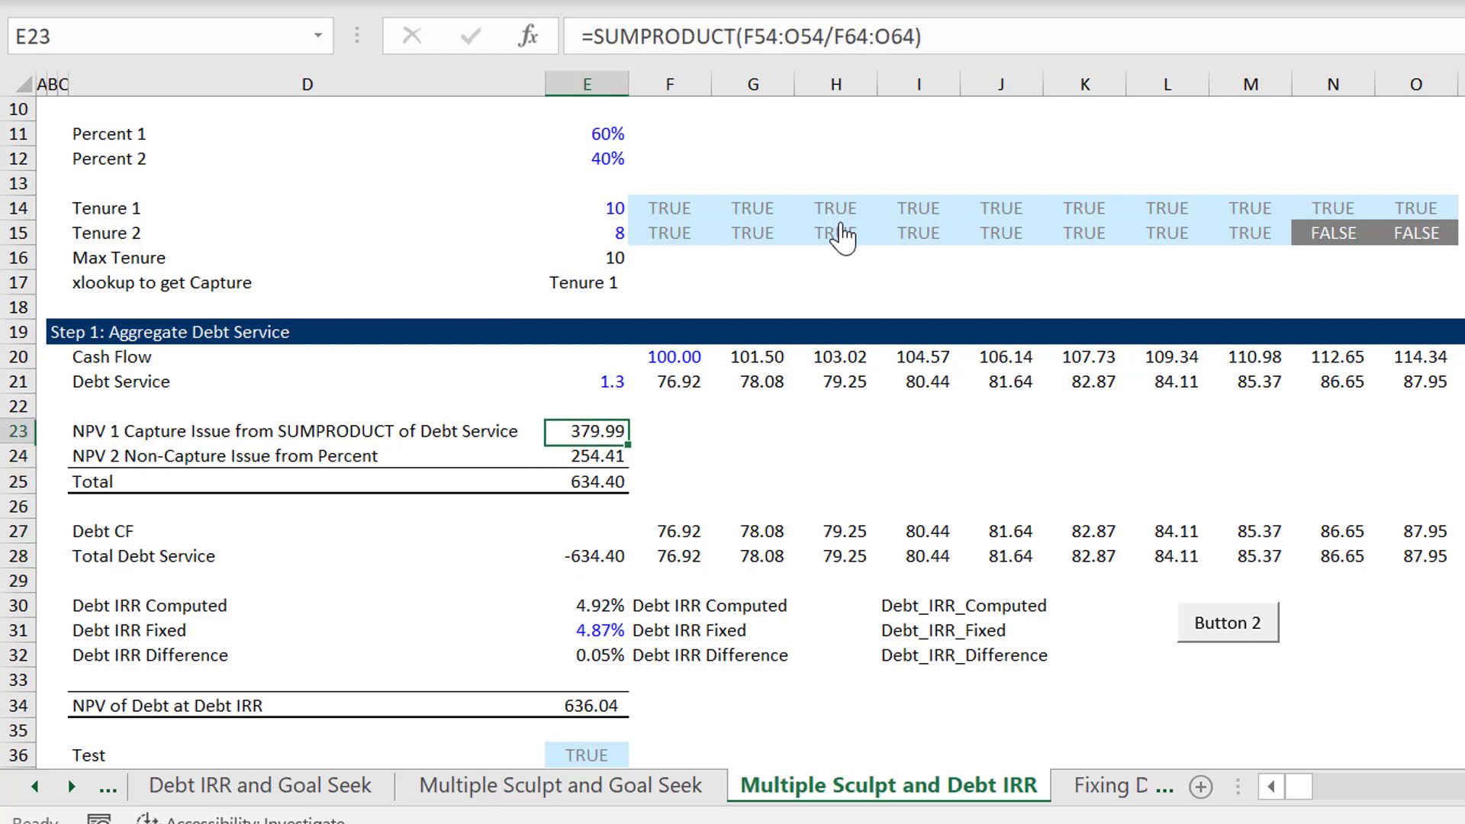
{"action": "key", "text": "Down"}
{"action": "key", "text": "Down"}
{"action": "key", "text": "Down"}
{"action": "key", "text": "Down"}
{"action": "key", "text": "Down"}
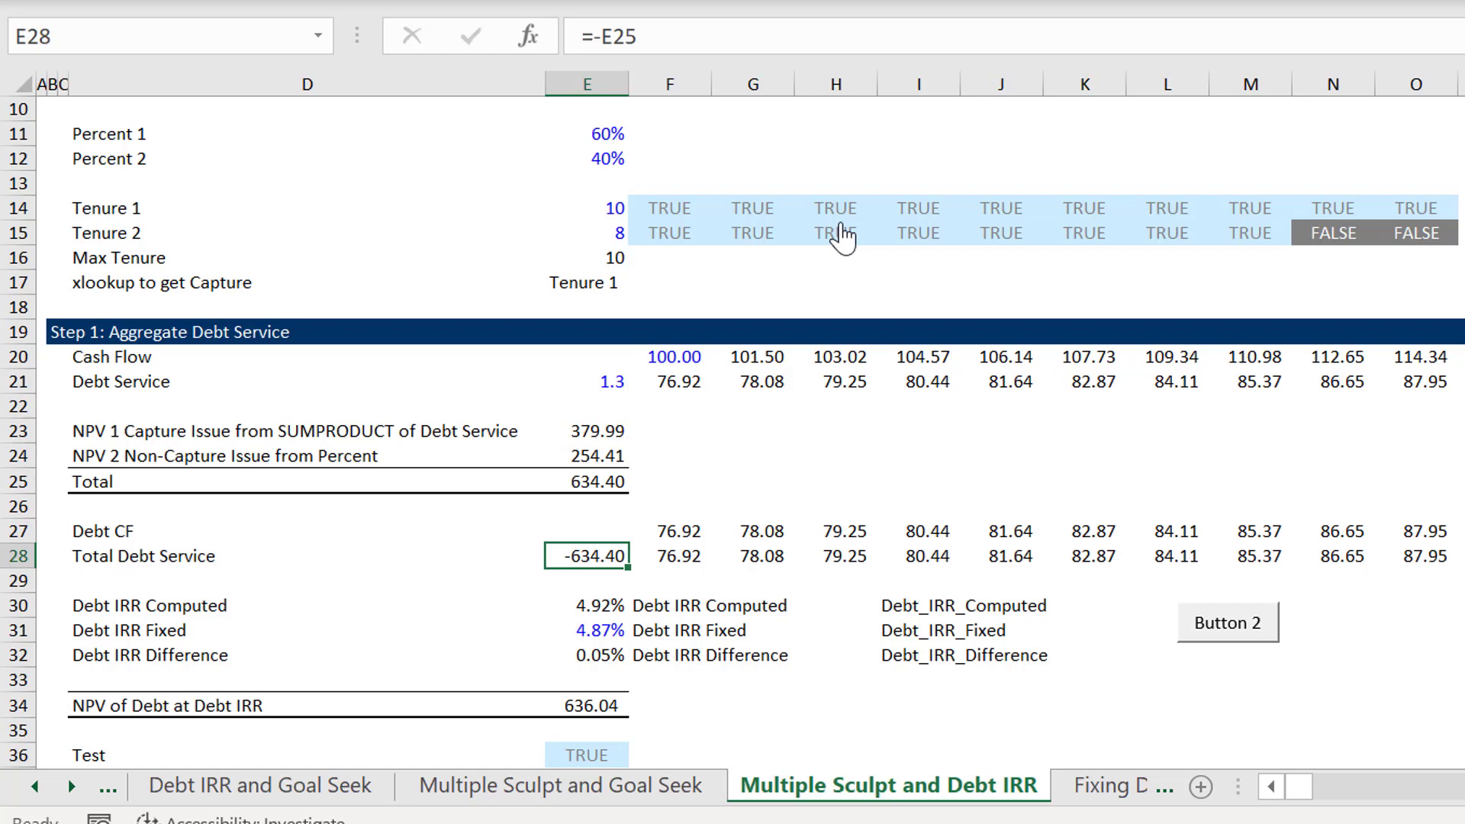
- Inspect the NPV of Debt at Debt IRR formula in E34 and its fixed Debt IRR reference
{"action": "key", "text": "Down"}
{"action": "key", "text": "Down"}
{"action": "key", "text": "Down"}
{"action": "key", "text": "Down"}
{"action": "key", "text": "Down"}
{"action": "key", "text": "Down"}
{"action": "key", "text": "F2"}
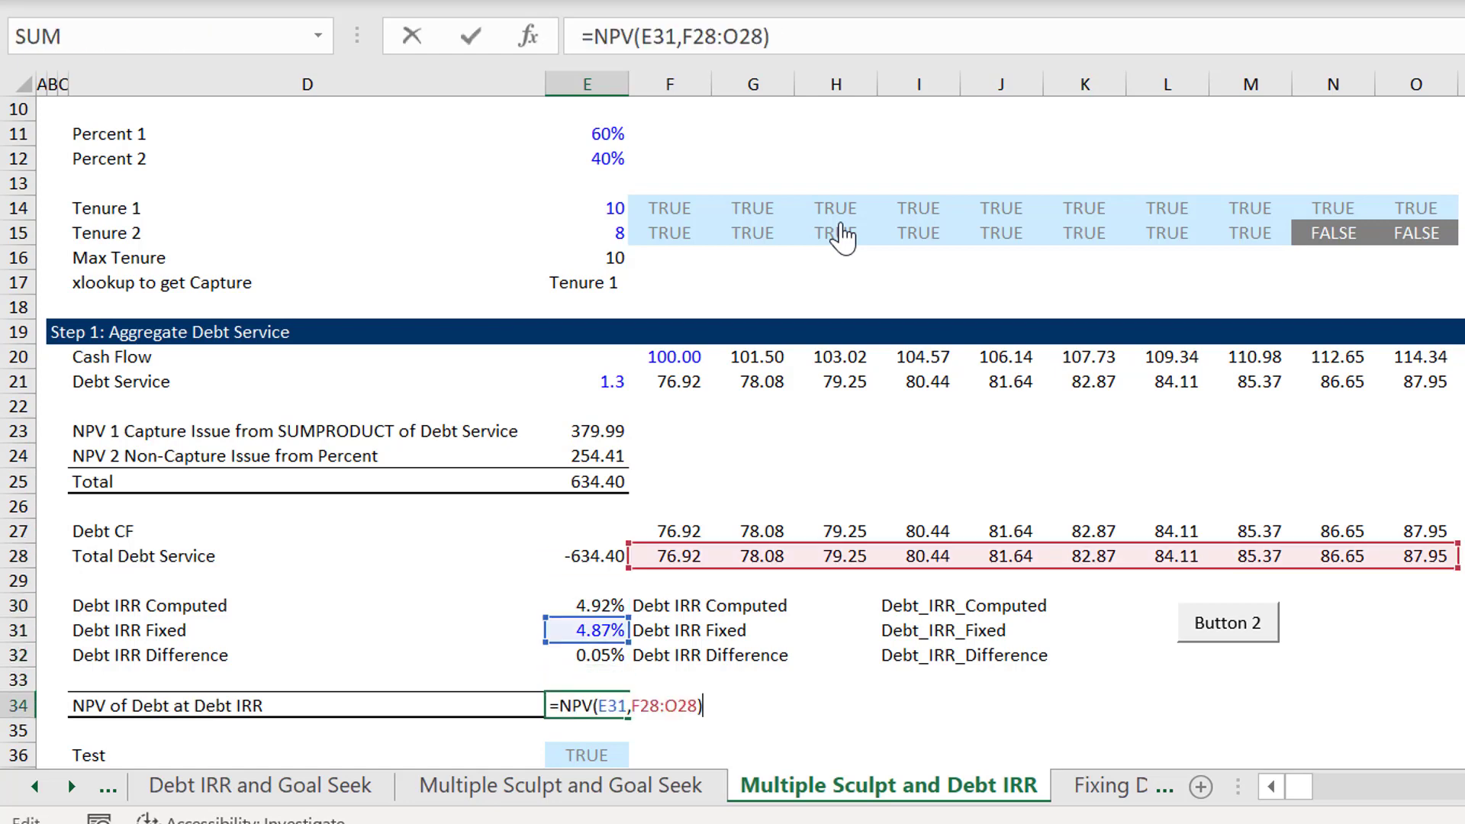
{"action": "key", "text": "Escape"}
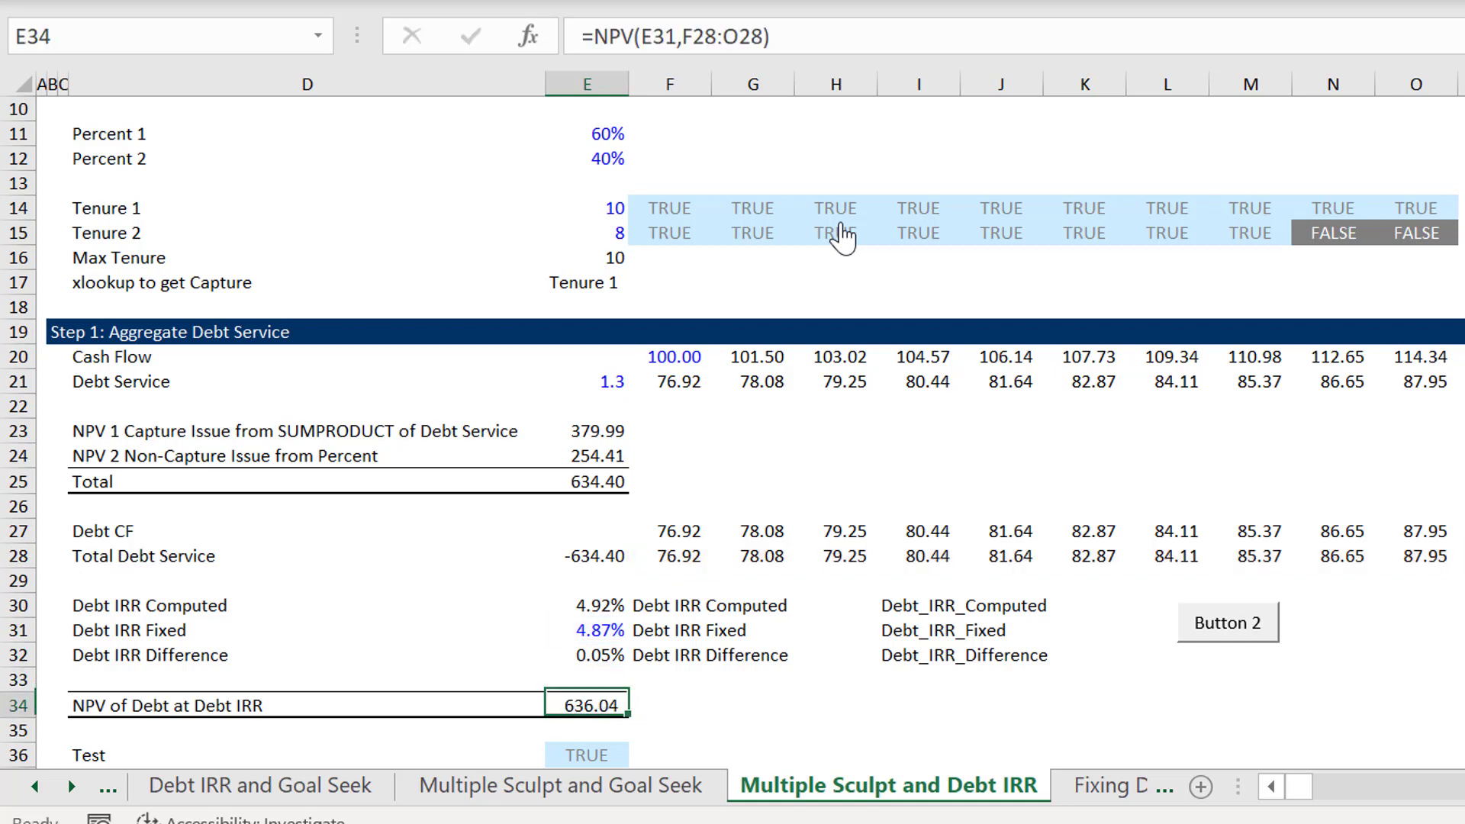
- Trace how the NPV 2 formula in E24 depends on the NPV of Debt and feeds the Total and Total Debt Service
{"action": "key", "text": "Up"}
{"action": "key", "text": "Up"}
{"action": "key", "text": "Up"}
{"action": "key", "text": "Up"}
{"action": "key", "text": "Up"}
{"action": "key", "text": "Up"}
{"action": "key", "text": "Up"}
{"action": "key", "text": "Up"}
{"action": "key", "text": "Up"}
{"action": "key", "text": "Up"}
{"action": "key", "text": "Up"}
{"action": "key", "text": "Up"}
{"action": "key", "text": "Down"}
{"action": "key", "text": "Down"}
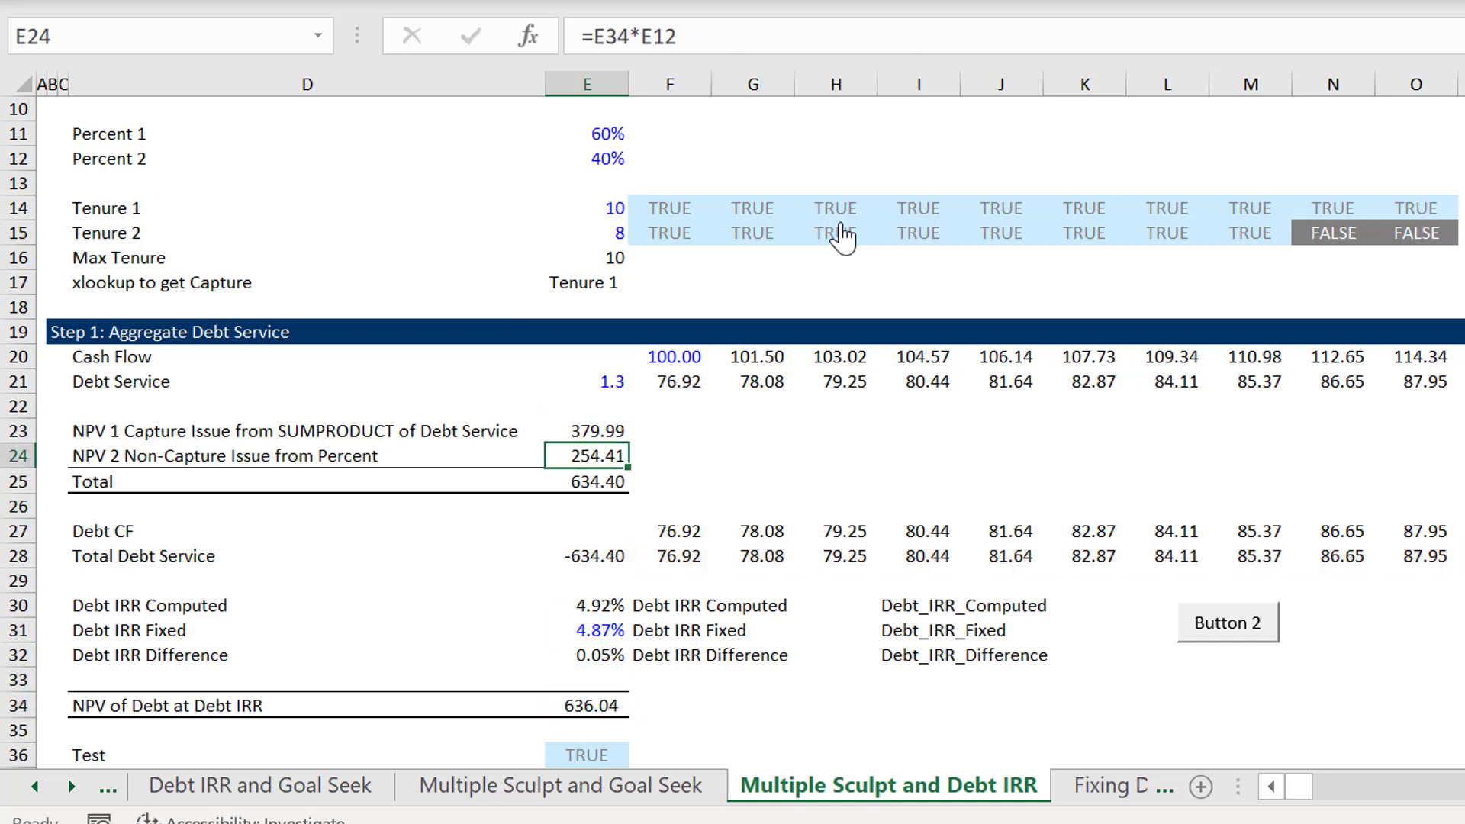
{"action": "key", "text": "F2"}
{"action": "key", "text": "Escape"}
{"action": "key", "text": "Up"}
{"action": "key", "text": "Down"}
{"action": "key", "text": "Down"}
{"action": "key", "text": "Down"}
{"action": "key", "text": "Down"}
{"action": "key", "text": "Down"}
{"action": "key", "text": "Down"}
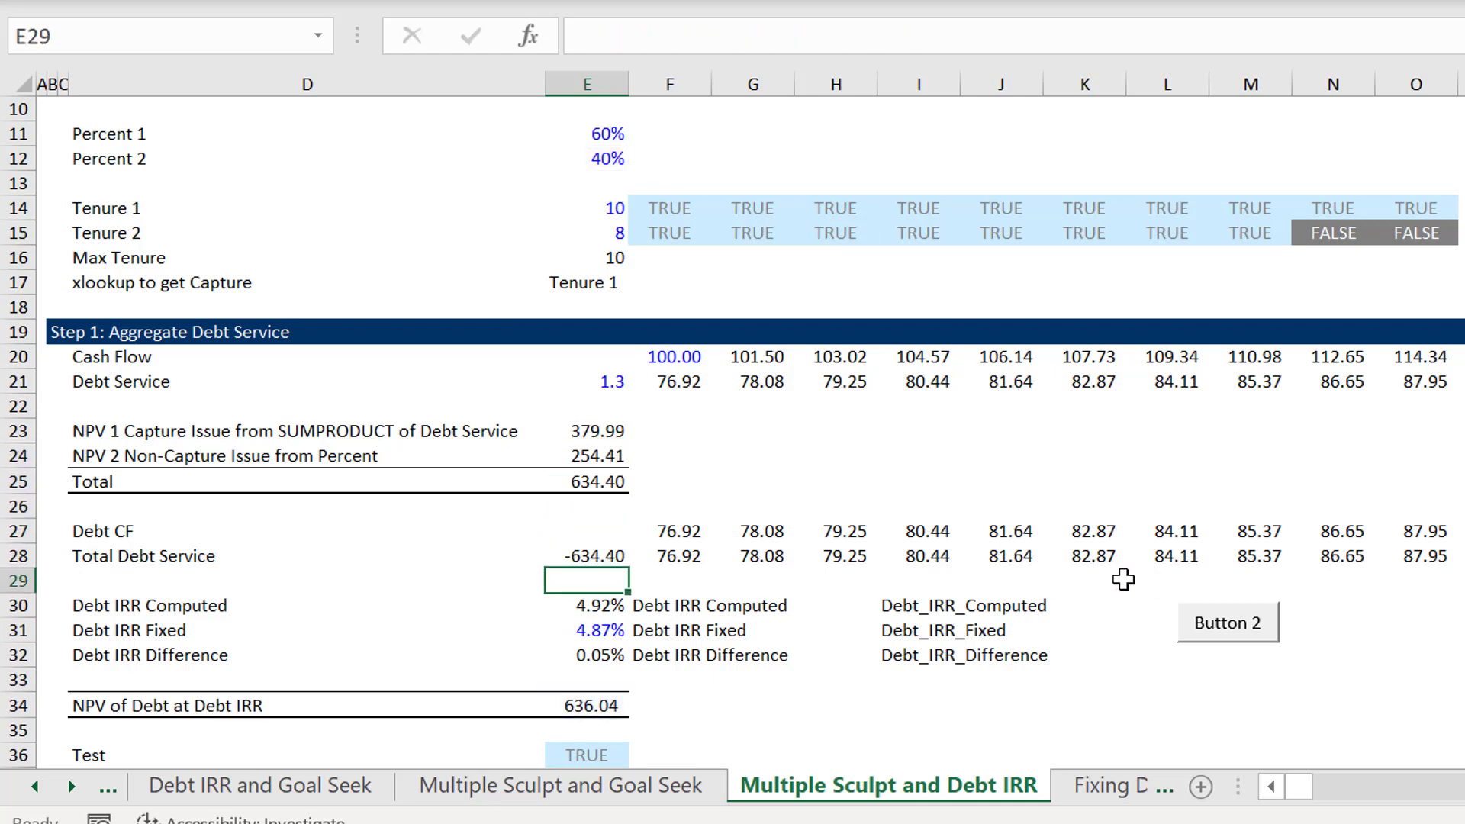
- Run the Debt IRR macro with Button 2 and check the Debt IRR Difference and the Test row
{"action": "left_click", "coordinate": [1255, 630]}
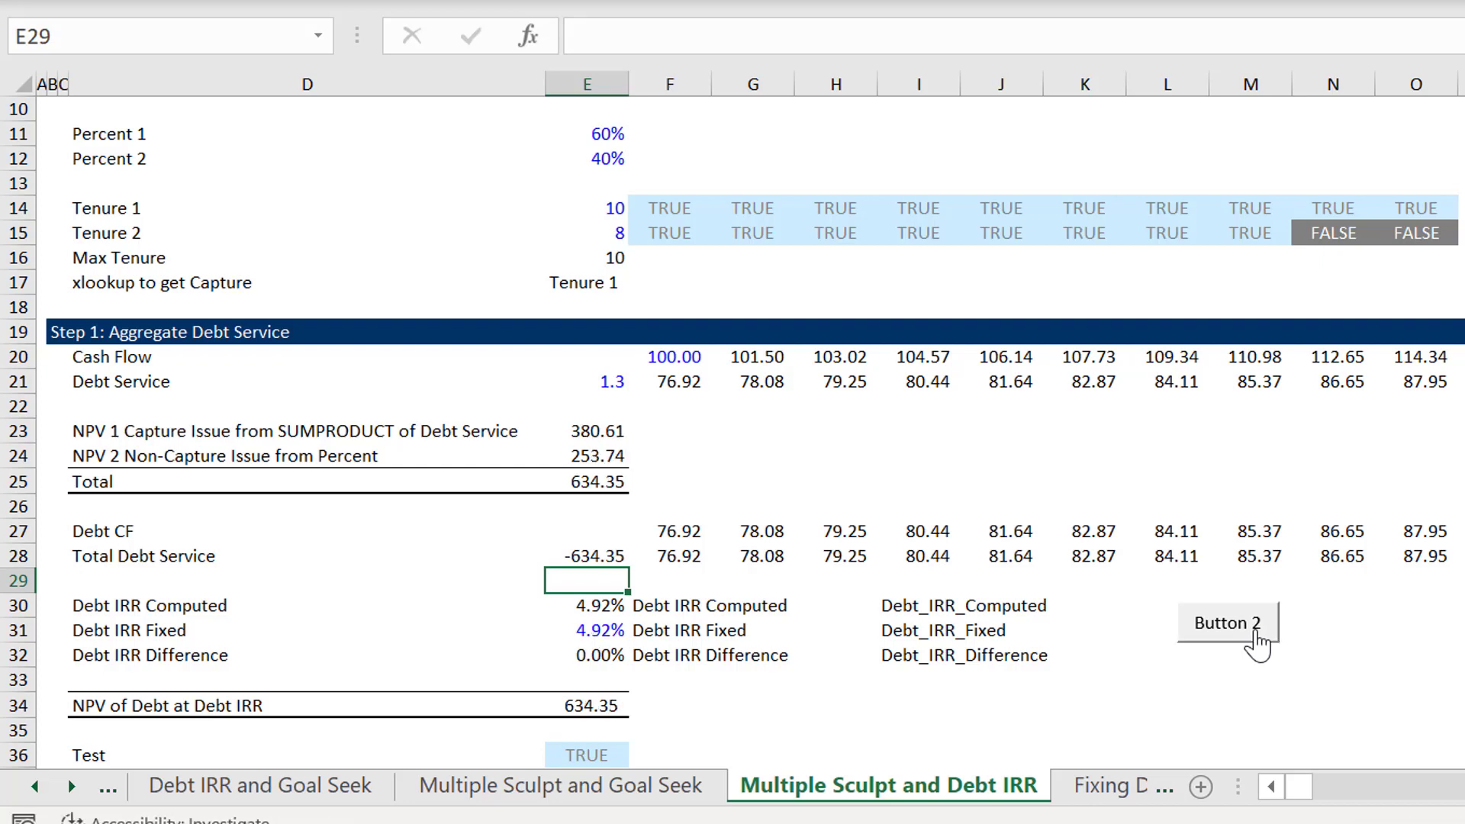
{"action": "left_click", "coordinate": [773, 733]}
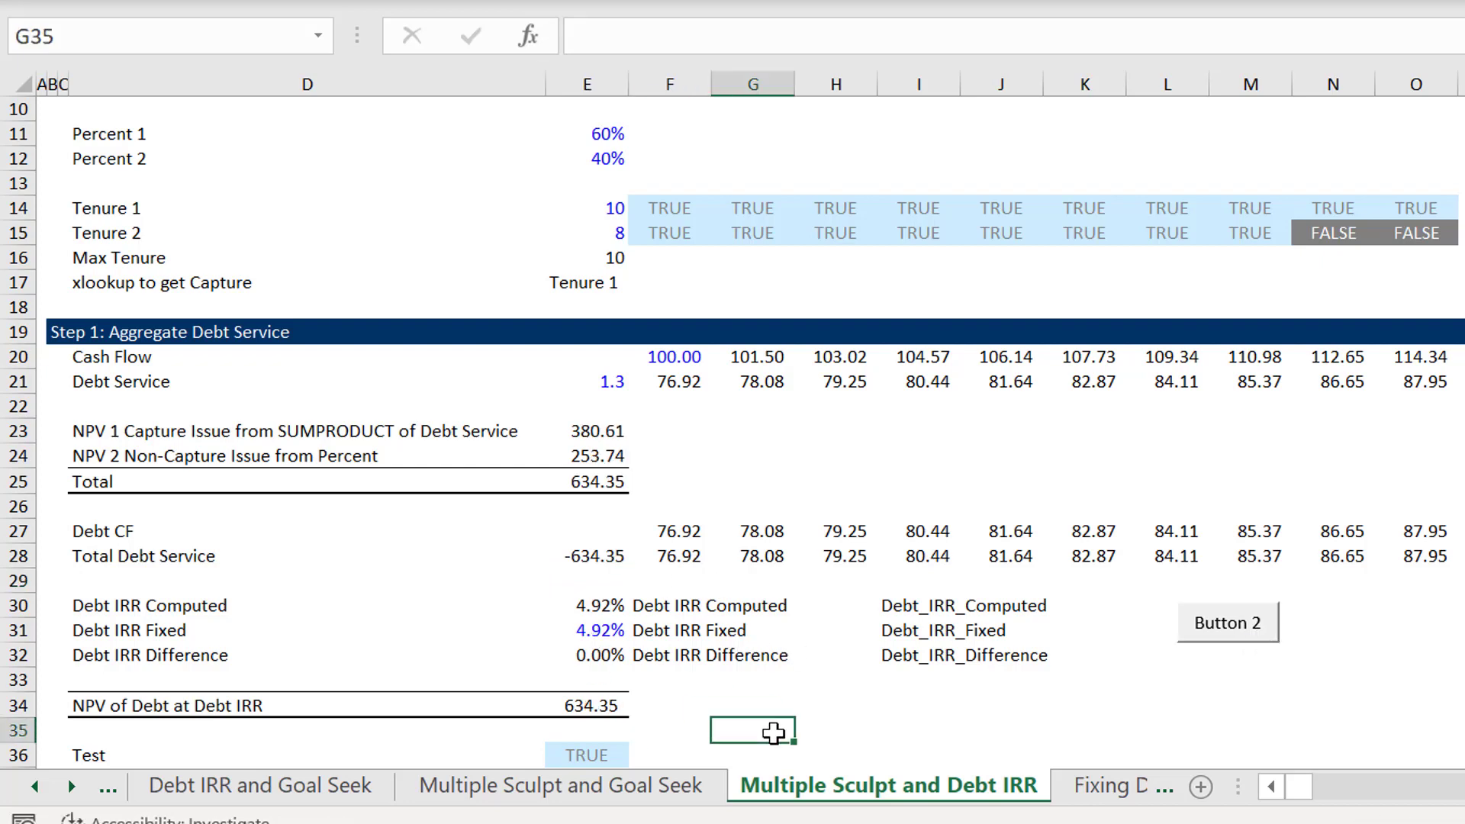
{"action": "key", "text": "Down"}
{"action": "key", "text": "Down"}
{"action": "key", "text": "Down"}
{"action": "key", "text": "Up"}
{"action": "key", "text": "Up"}
{"action": "key", "text": "Left"}
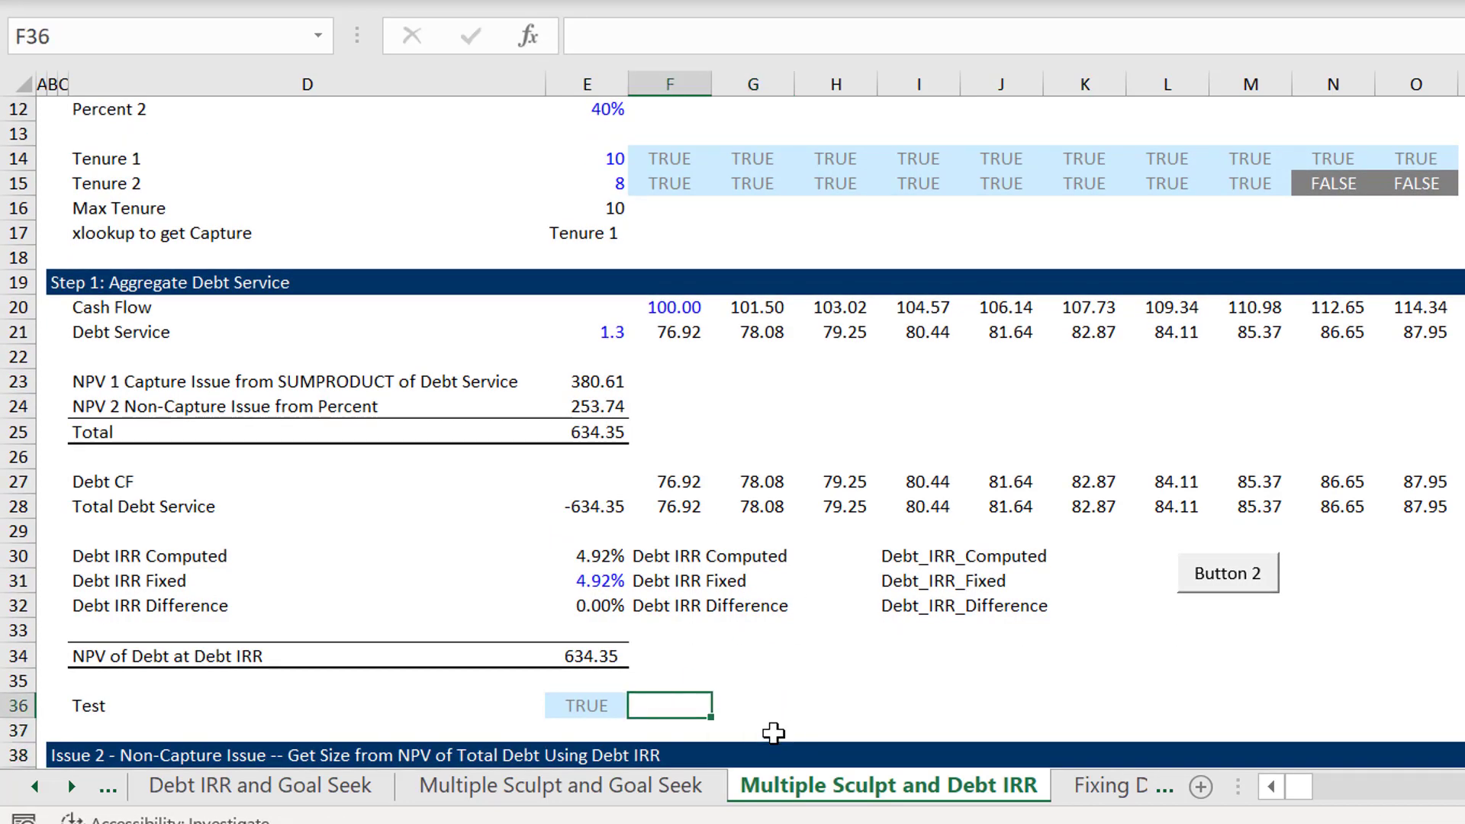
- Review the Debt IRR Computed formula in E30 and the SUMPRODUCT formula for NPV 1 in E23
{"action": "key", "text": "Left"}
{"action": "key", "text": "Up"}
{"action": "key", "text": "Up"}
{"action": "key", "text": "Up"}
{"action": "key", "text": "Up"}
{"action": "key", "text": "Up"}
{"action": "key", "text": "Up"}
{"action": "key", "text": "Up"}
{"action": "key", "text": "Up"}
{"action": "key", "text": "Up"}
{"action": "key", "text": "Up"}
{"action": "key", "text": "Up"}
{"action": "key", "text": "Up"}
{"action": "key", "text": "Up"}
{"action": "key", "text": "Up"}
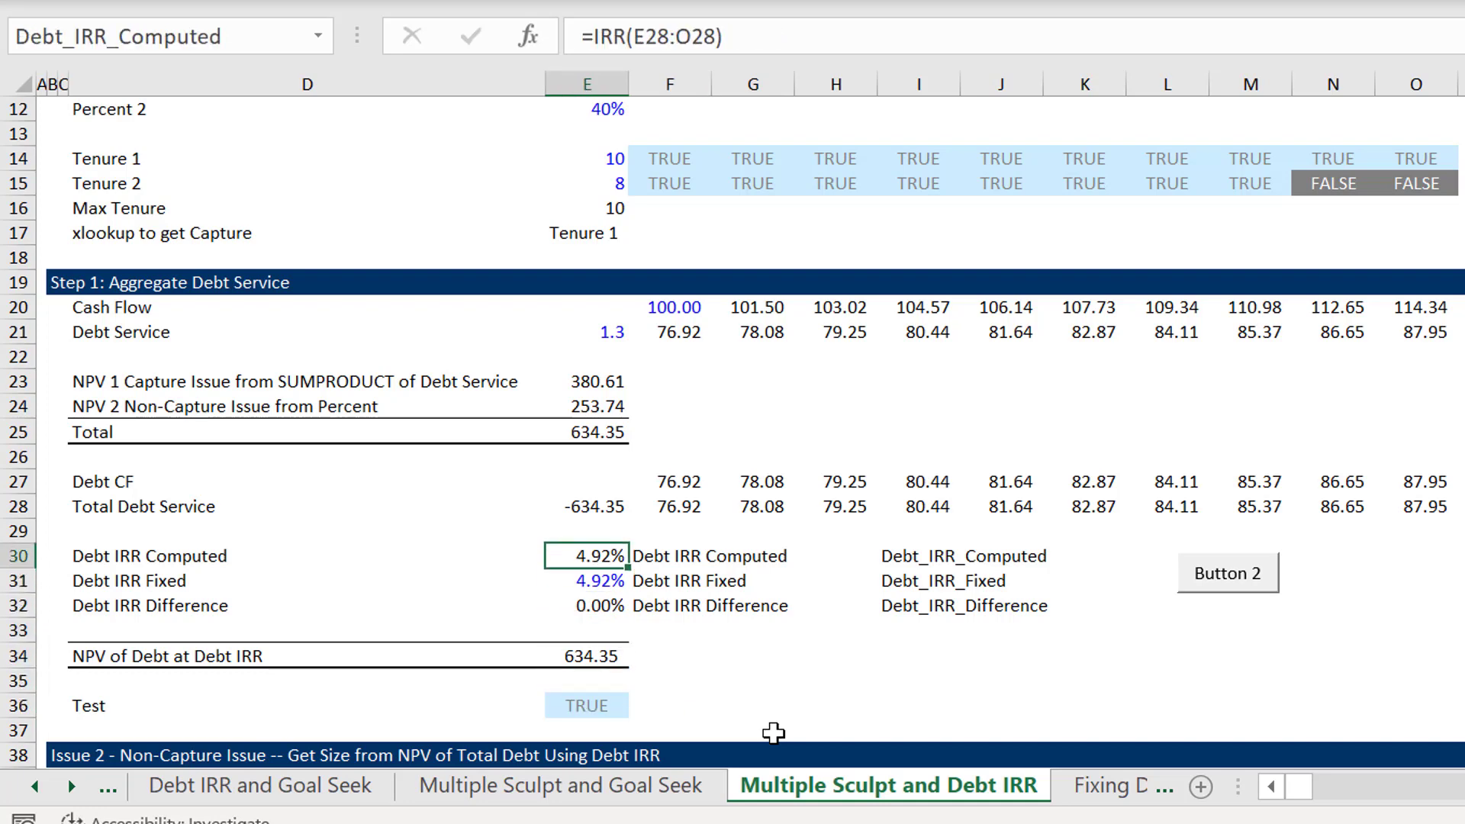
{"action": "key", "text": "Down"}
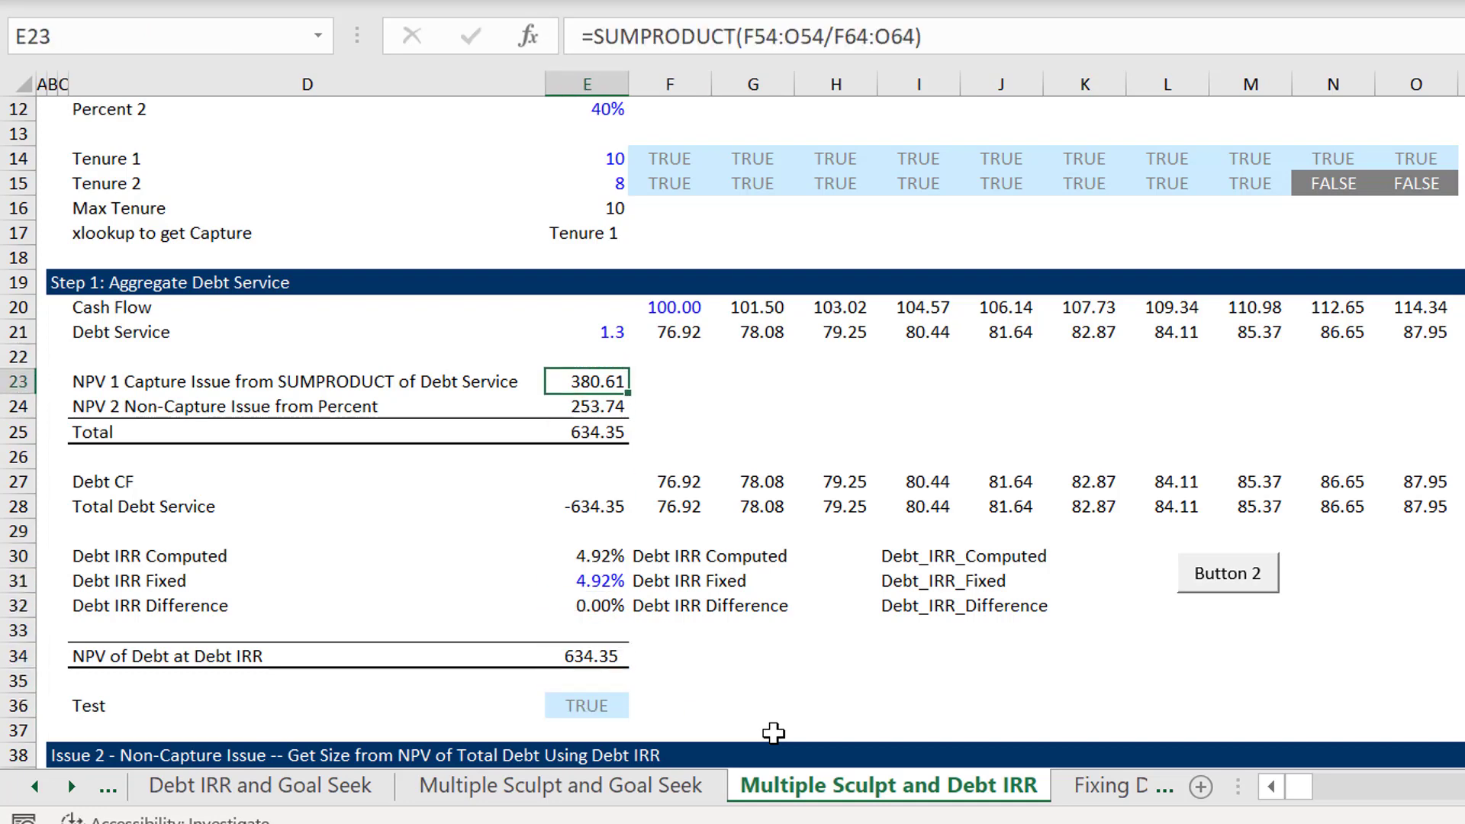
{"action": "key", "text": "F2"}
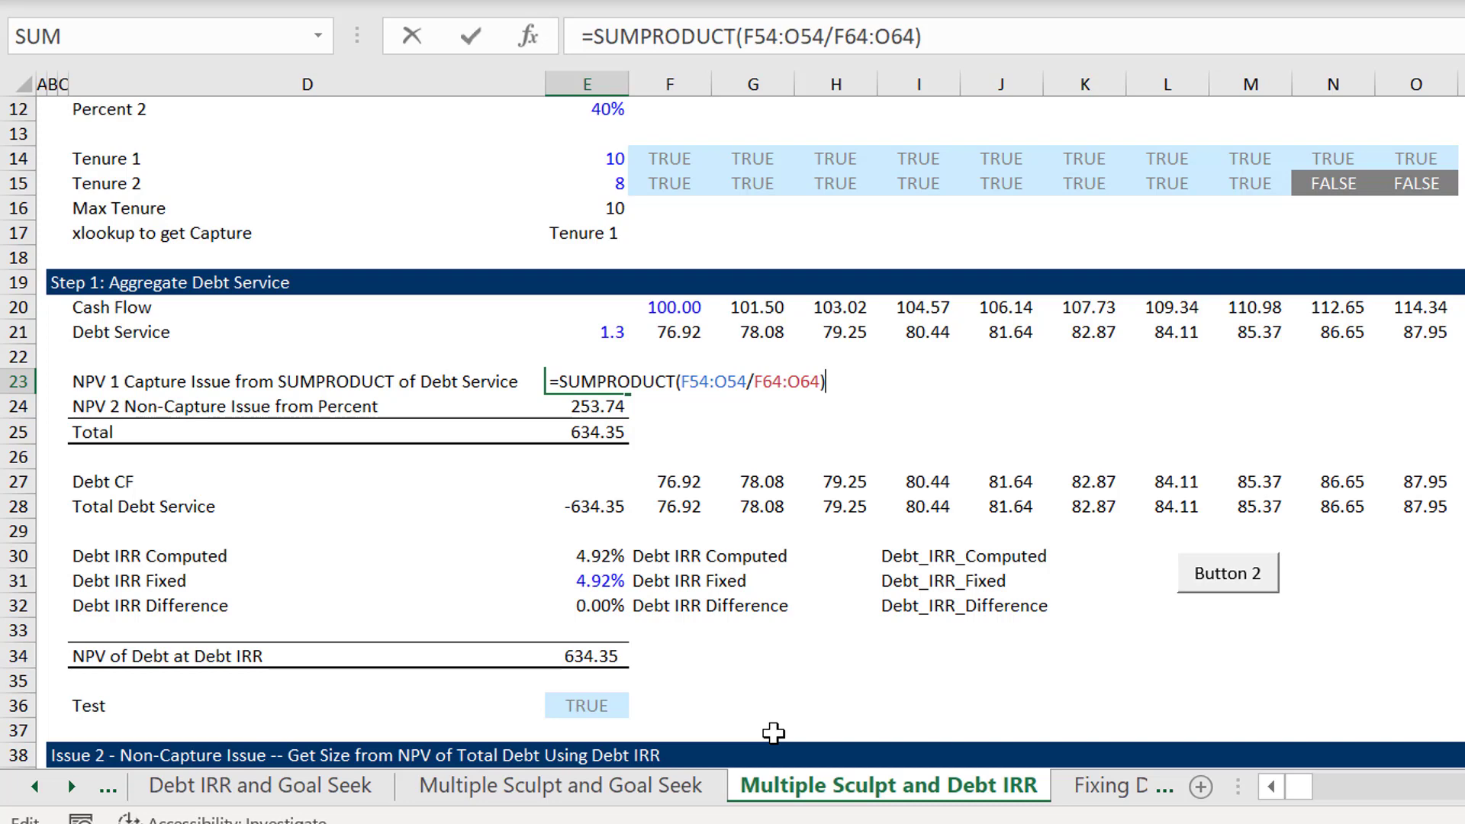
{"action": "key", "text": "Escape"}
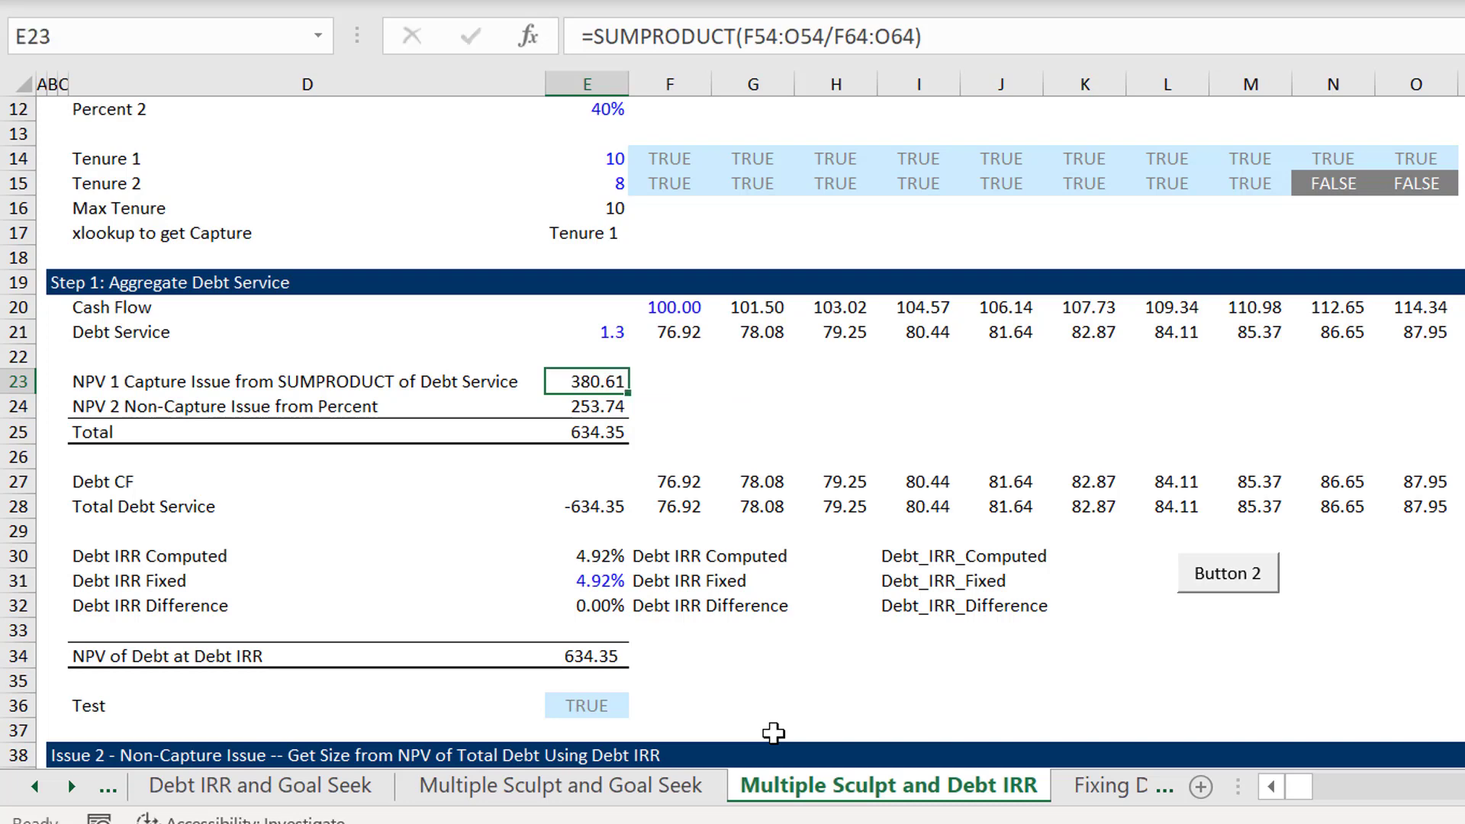
- Go back through the Debt IRR sheets to the Cash Flow Chart sheet
{"action": "key", "text": "ctrl+Page_Up"}
{"action": "key", "text": "ctrl+Page_Up"}
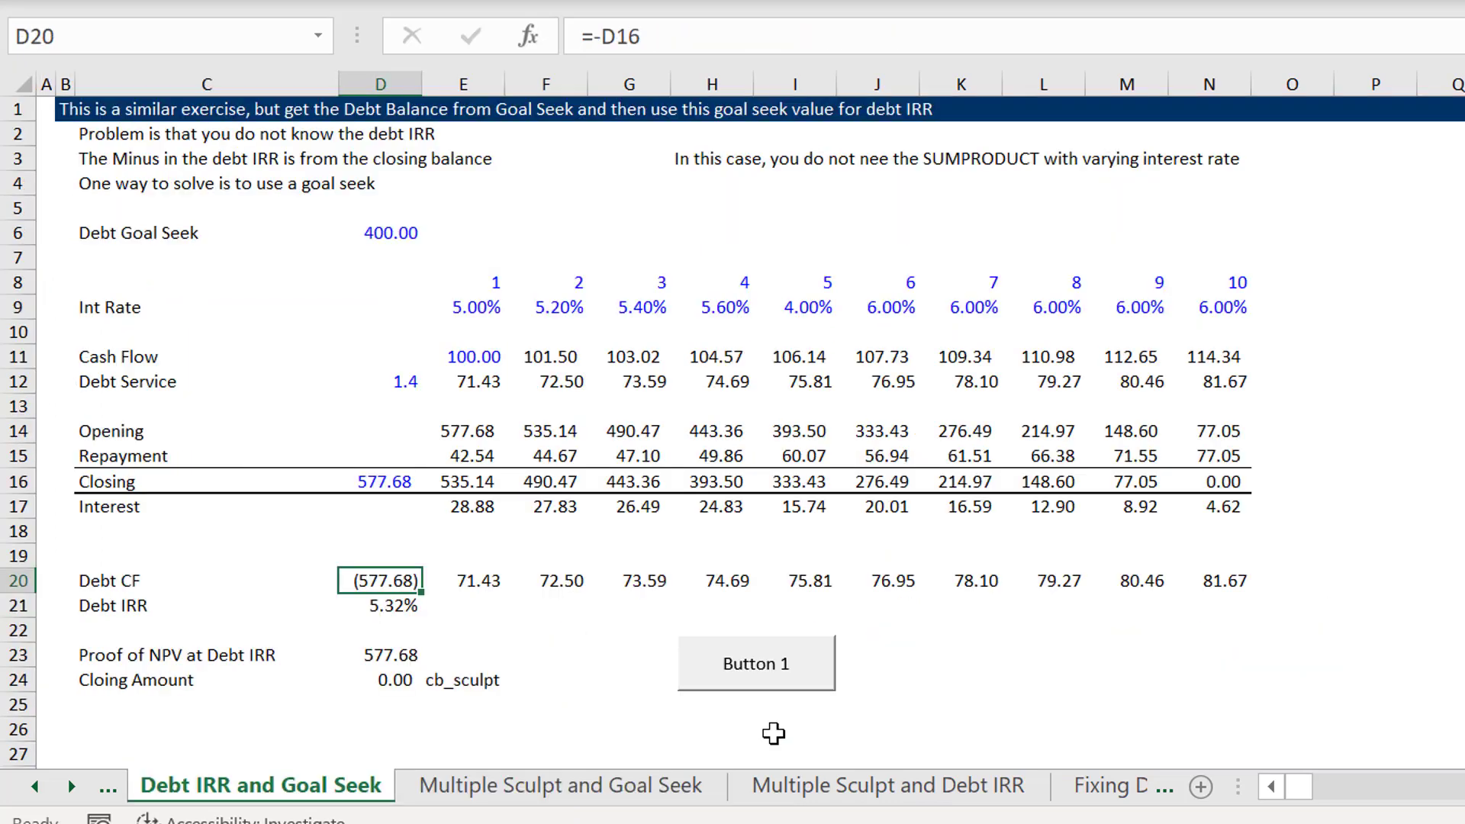
{"action": "key", "text": "ctrl+Page_Up"}
{"action": "key", "text": "ctrl+Page_Up"}
{"action": "key", "text": "ctrl+Page_Up"}
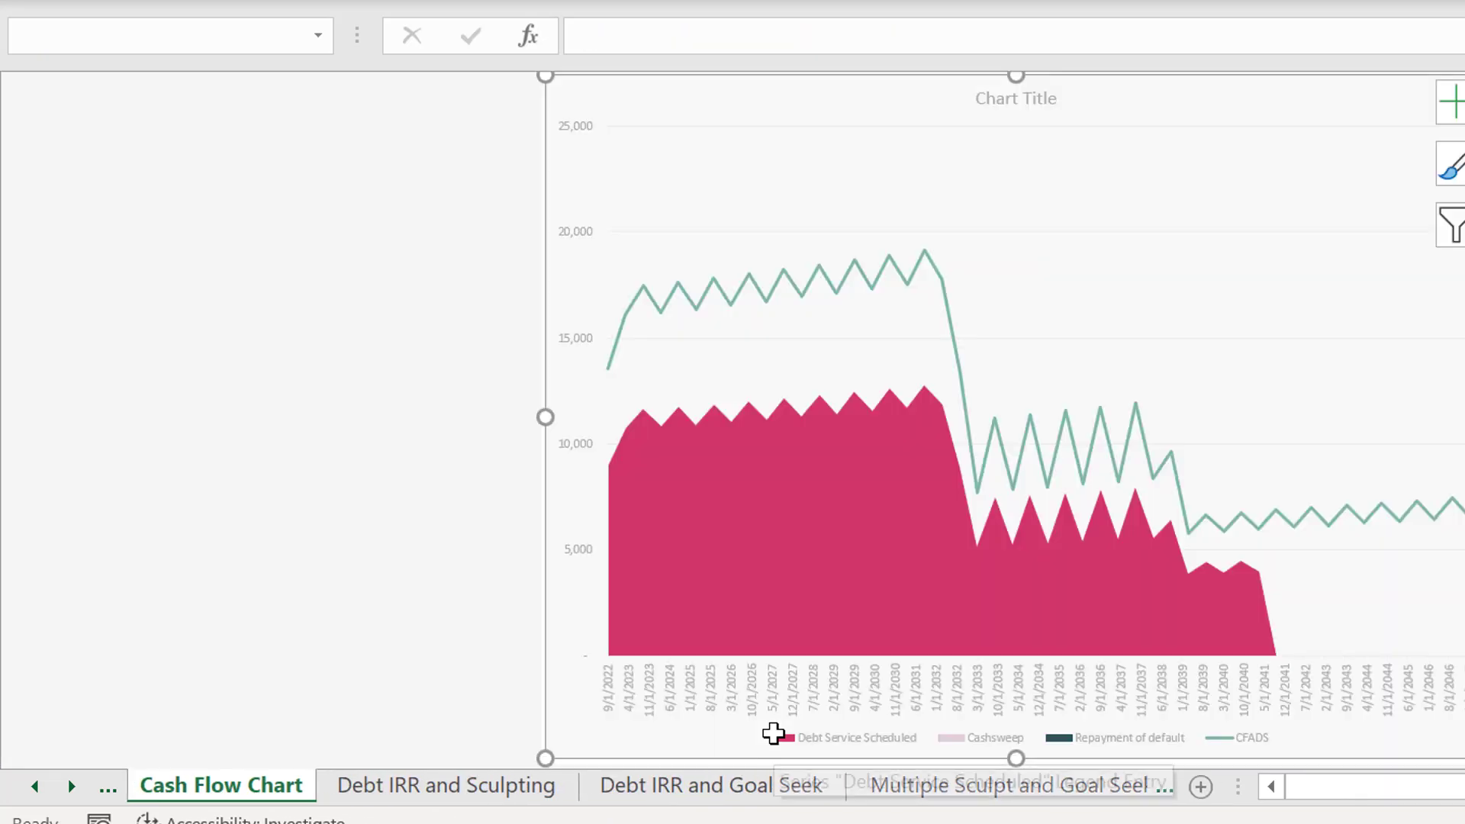
- Go back through the workbook's sheets to the UDFOutput sheet
{"action": "key", "text": "ctrl+Page_Up"}
{"action": "key", "text": "ctrl+Page_Up"}
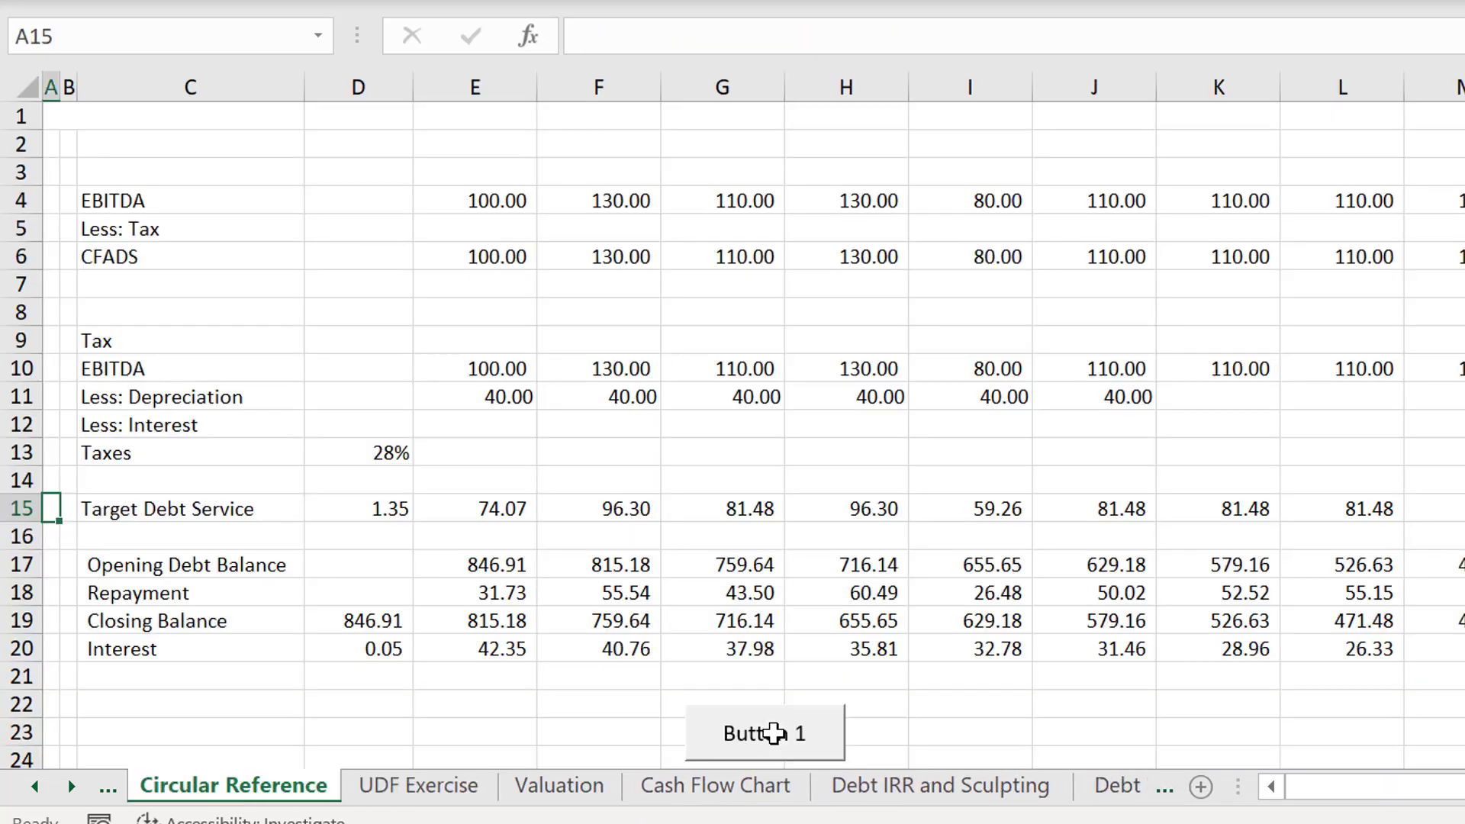
{"action": "key", "text": "ctrl+Page_Up"}
{"action": "key", "text": "ctrl+Page_Up"}
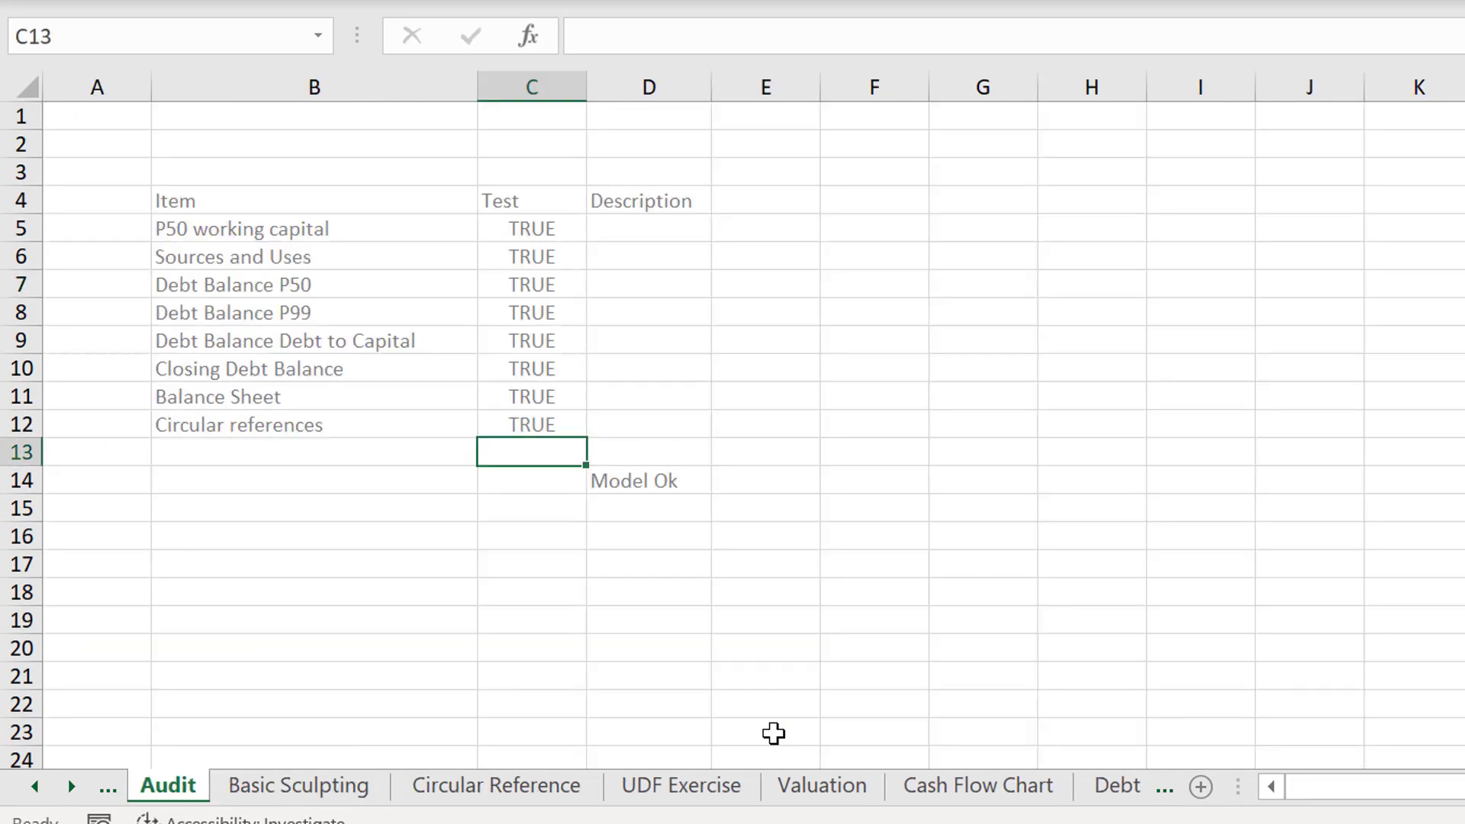
{"action": "key", "text": "ctrl+Page_Down"}
{"action": "key", "text": "ctrl+Page_Down"}
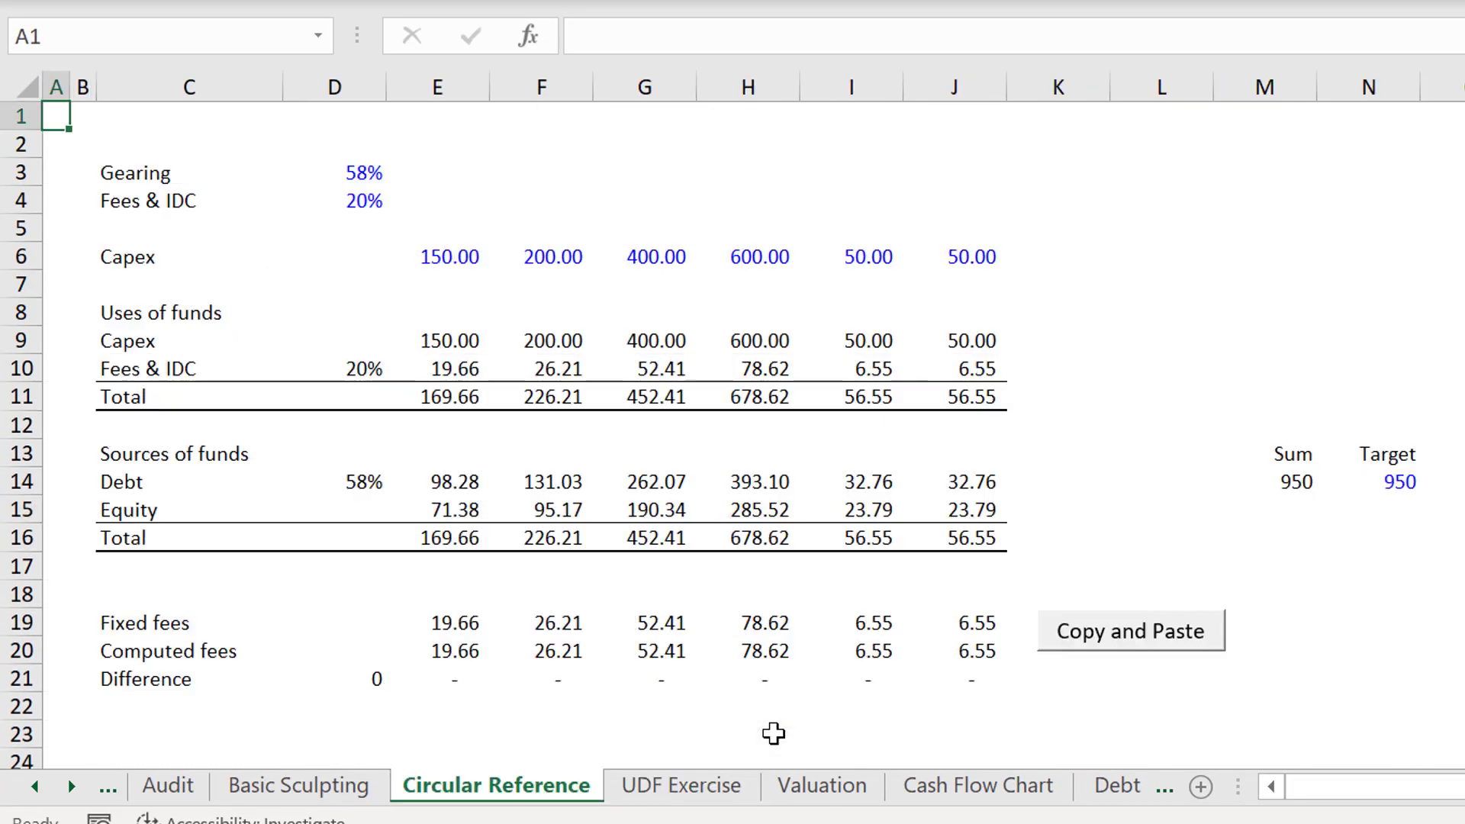
{"action": "key", "text": "ctrl+Page_Up"}
{"action": "key", "text": "ctrl+Page_Up"}
{"action": "key", "text": "ctrl+Page_Up"}
{"action": "key", "text": "ctrl+Page_Up"}
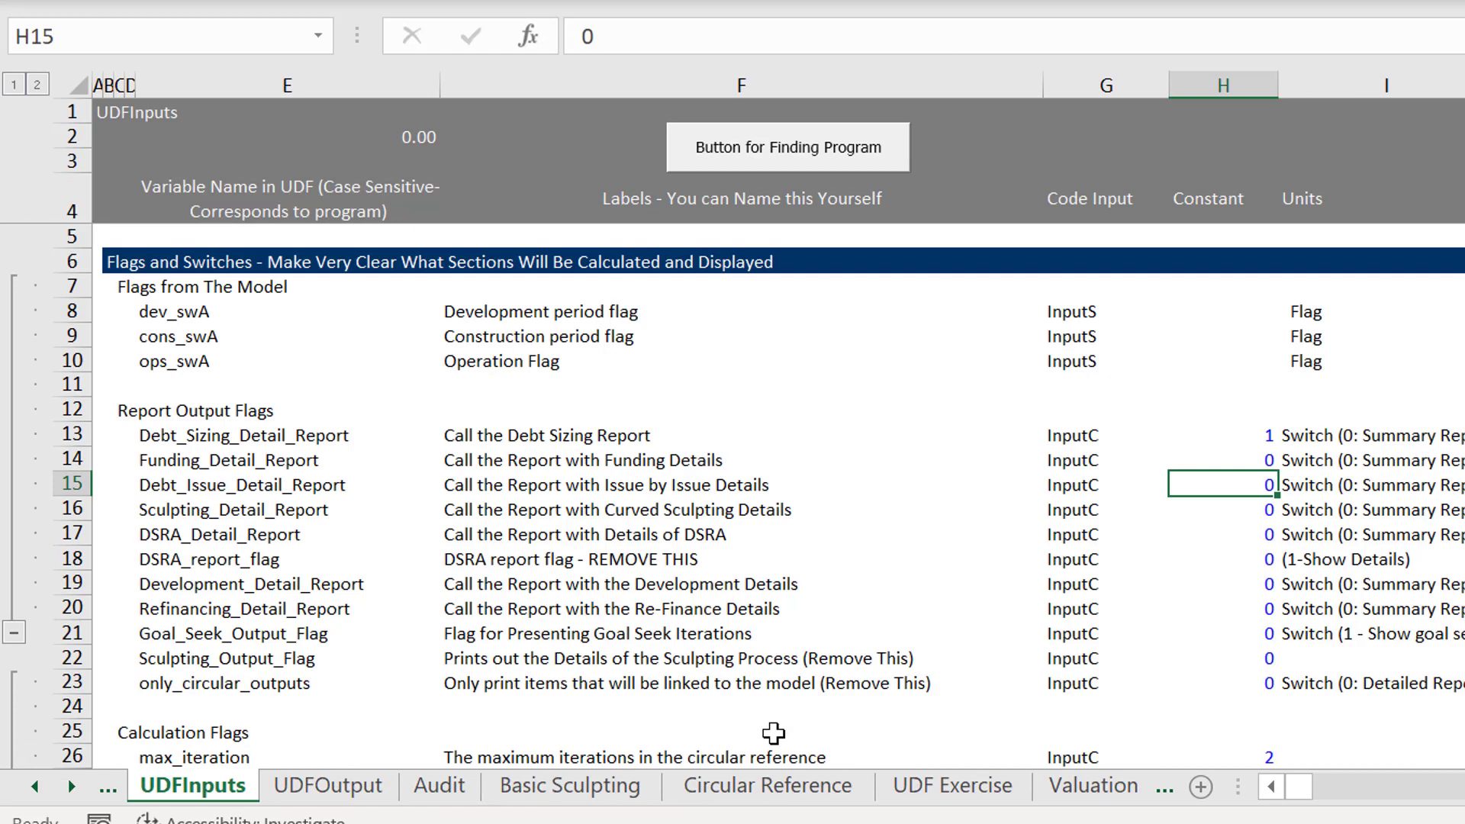
{"action": "key", "text": "ctrl+Page_Down"}
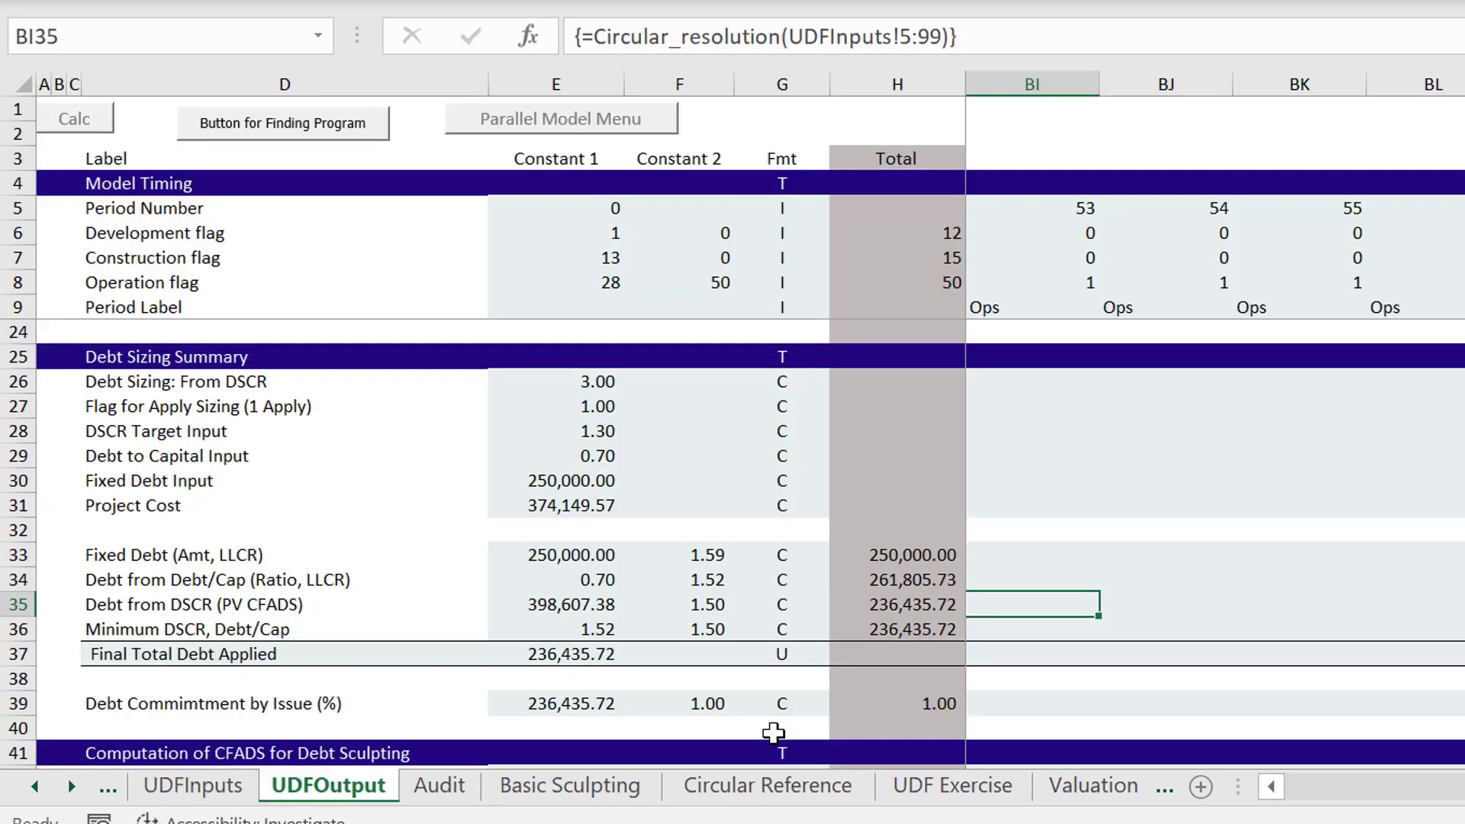
- Look over the Debt Sizing Summary rows and the start of the CFADS computation across the operation periods
{"action": "key", "text": "Down"}
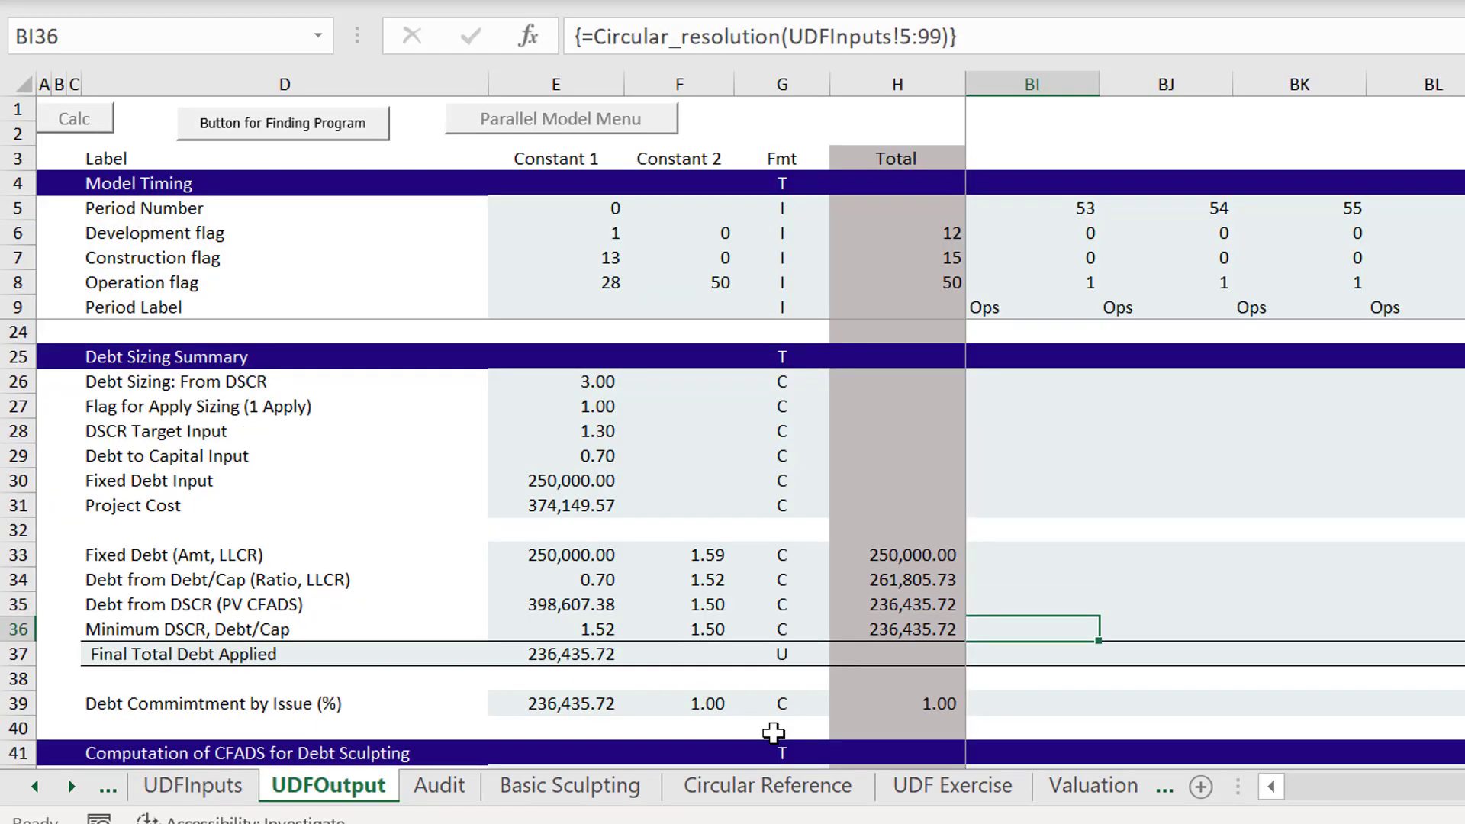
{"action": "key", "text": "Down"}
{"action": "key", "text": "Down"}
{"action": "key", "text": "Down"}
{"action": "key", "text": "Down"}
{"action": "key", "text": "Down"}
{"action": "key", "text": "Down"}
{"action": "key", "text": "Down"}
{"action": "key", "text": "Down"}
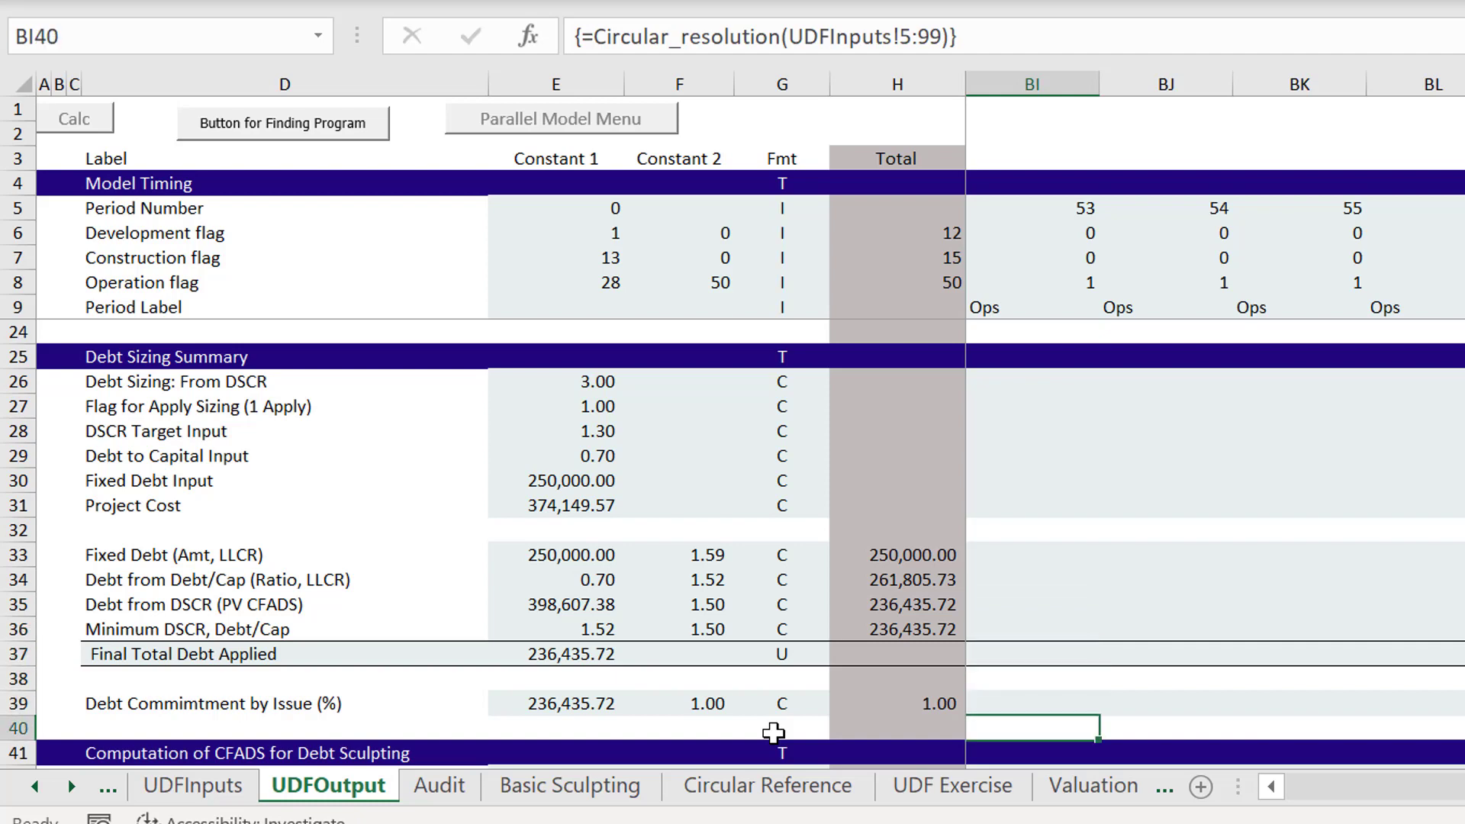
{"action": "key", "text": "Up"}
{"action": "key", "text": "Up"}
{"action": "key", "text": "Up"}
{"action": "key", "text": "Up"}
{"action": "key", "text": "Up"}
{"action": "key", "text": "Up"}
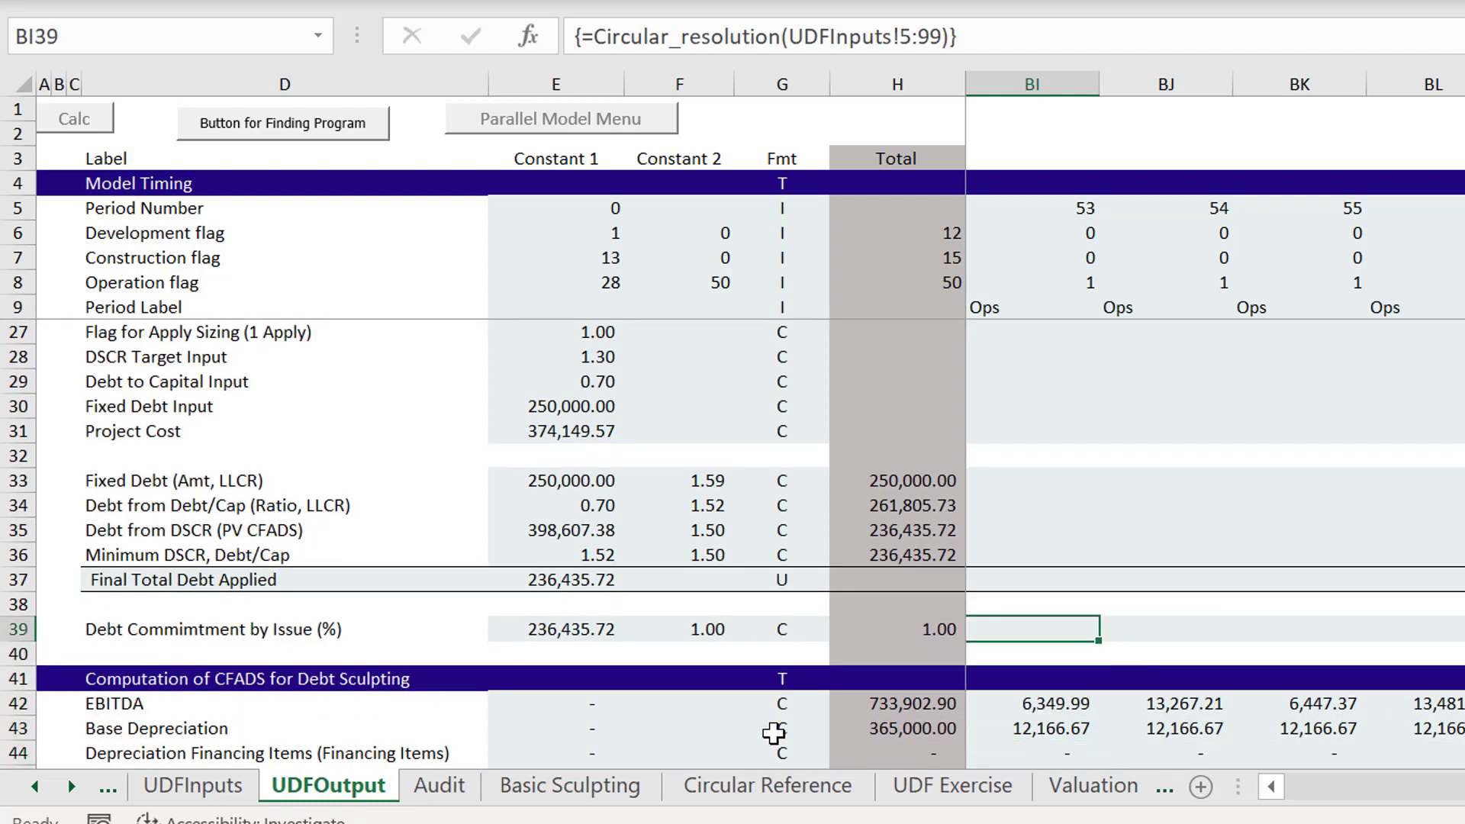
{"action": "key", "text": "Left"}
{"action": "key", "text": "Left"}
{"action": "key", "text": "Left"}
{"action": "key", "text": "Left"}
{"action": "key", "text": "Left"}
{"action": "key", "text": "Left"}
{"action": "key", "text": "Left"}
{"action": "key", "text": "Left"}
{"action": "key", "text": "Left"}
{"action": "key", "text": "Left"}
{"action": "key", "text": "Left"}
{"action": "key", "text": "Left"}
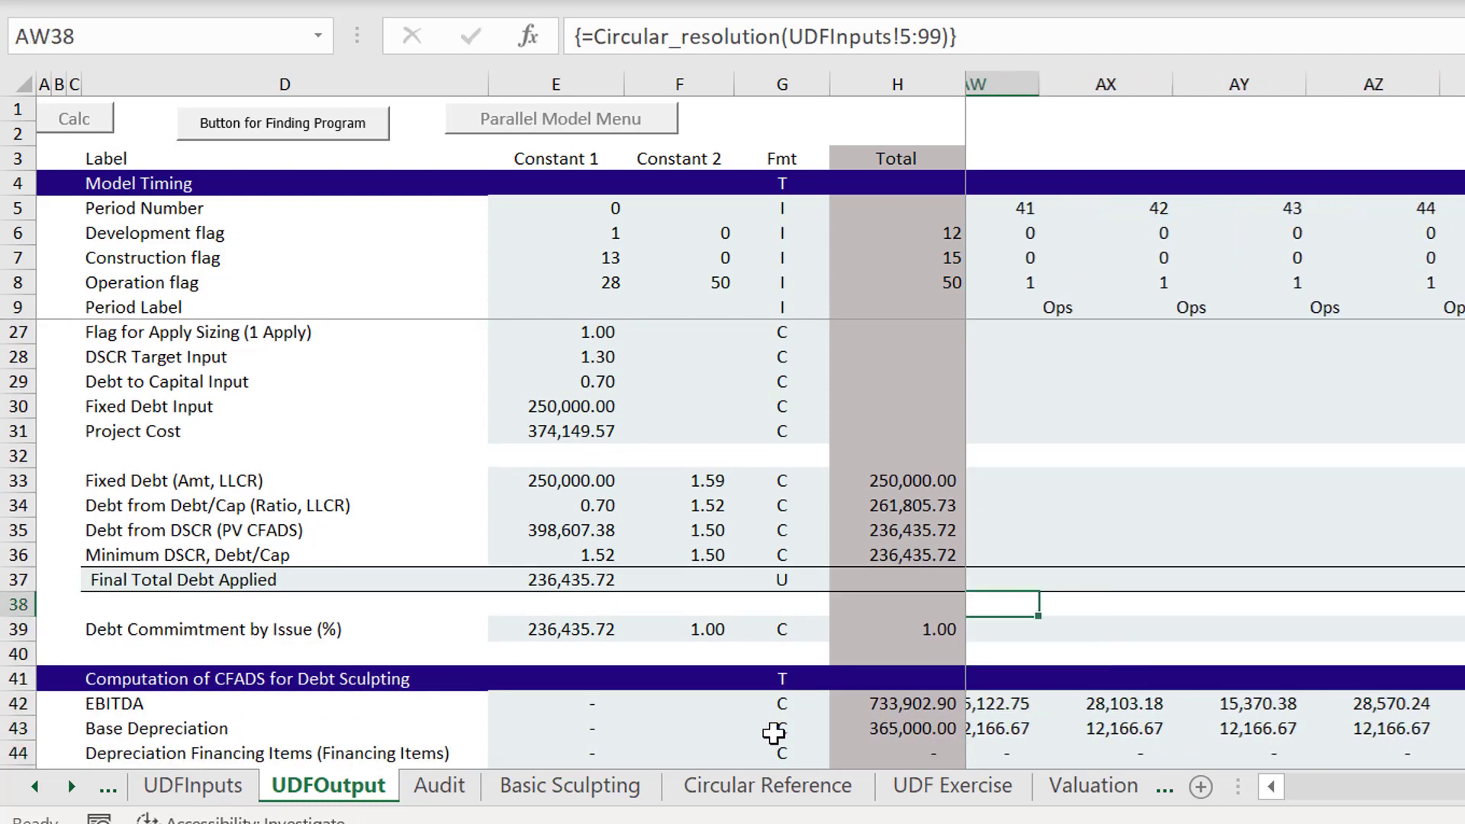
- Return to column A and review the Summary Sources and Uses and Debt Sizing Summary sections
{"action": "key", "text": "Home"}
{"action": "key", "text": "Up"}
{"action": "key", "text": "Up"}
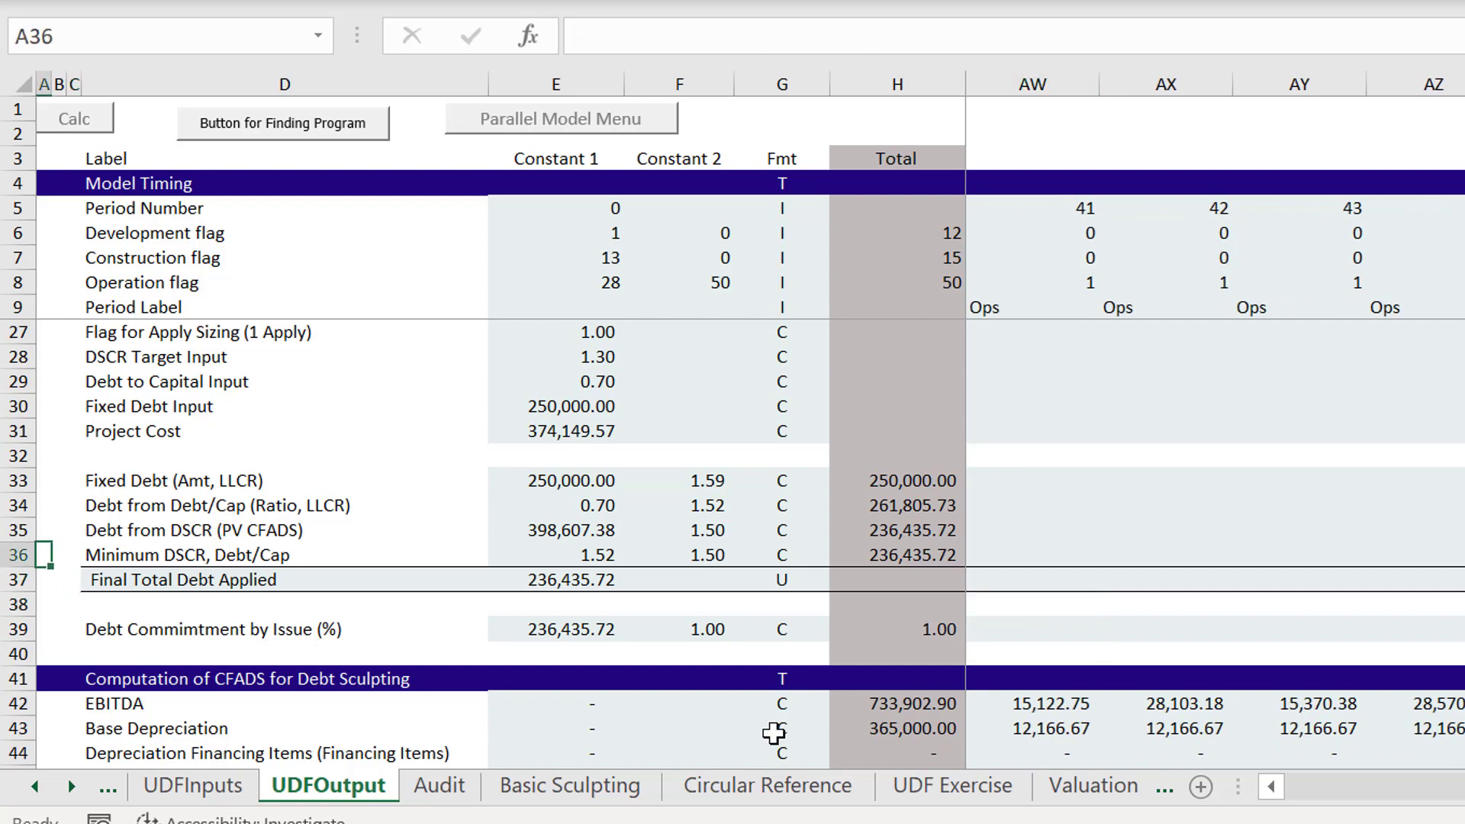
{"action": "key", "text": "Up"}
{"action": "key", "text": "Up"}
{"action": "key", "text": "Up"}
{"action": "key", "text": "Up"}
{"action": "key", "text": "Up"}
{"action": "key", "text": "Up"}
{"action": "key", "text": "Up"}
{"action": "key", "text": "Up"}
{"action": "key", "text": "Up"}
{"action": "key", "text": "Up"}
{"action": "key", "text": "Up"}
{"action": "key", "text": "Up"}
{"action": "key", "text": "Up"}
{"action": "key", "text": "Up"}
{"action": "key", "text": "Up"}
{"action": "key", "text": "Up"}
{"action": "key", "text": "Up"}
{"action": "key", "text": "Up"}
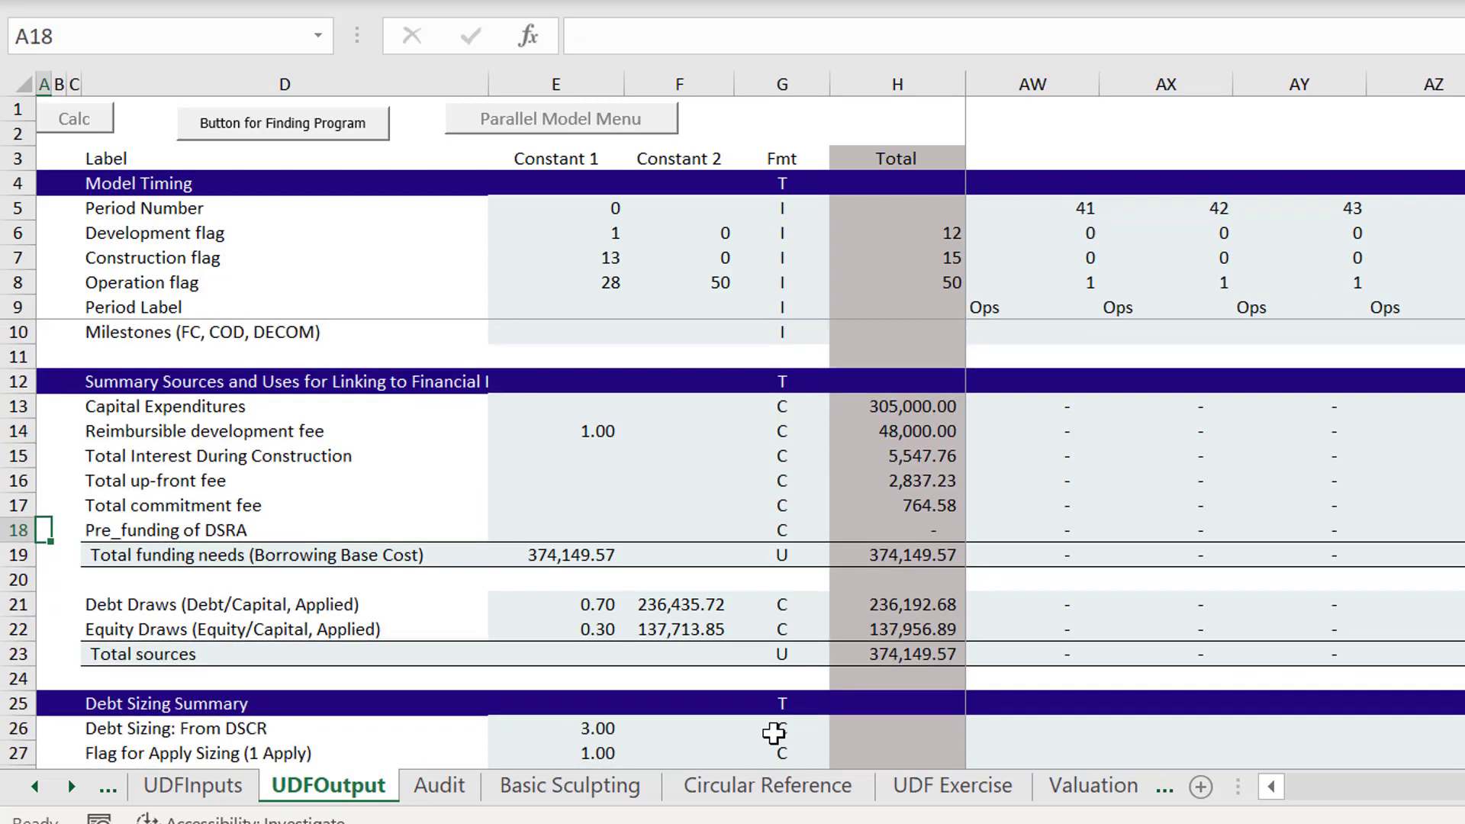
{"action": "key", "text": "Down"}
{"action": "key", "text": "Down"}
{"action": "key", "text": "Down"}
{"action": "key", "text": "Down"}
{"action": "key", "text": "Down"}
{"action": "key", "text": "Down"}
{"action": "key", "text": "Down"}
{"action": "key", "text": "Down"}
{"action": "key", "text": "Down"}
{"action": "key", "text": "Down"}
{"action": "key", "text": "Down"}
{"action": "key", "text": "Down"}
{"action": "key", "text": "Down"}
{"action": "key", "text": "Down"}
{"action": "key", "text": "Down"}
{"action": "key", "text": "Down"}
{"action": "key", "text": "Down"}
{"action": "key", "text": "Down"}
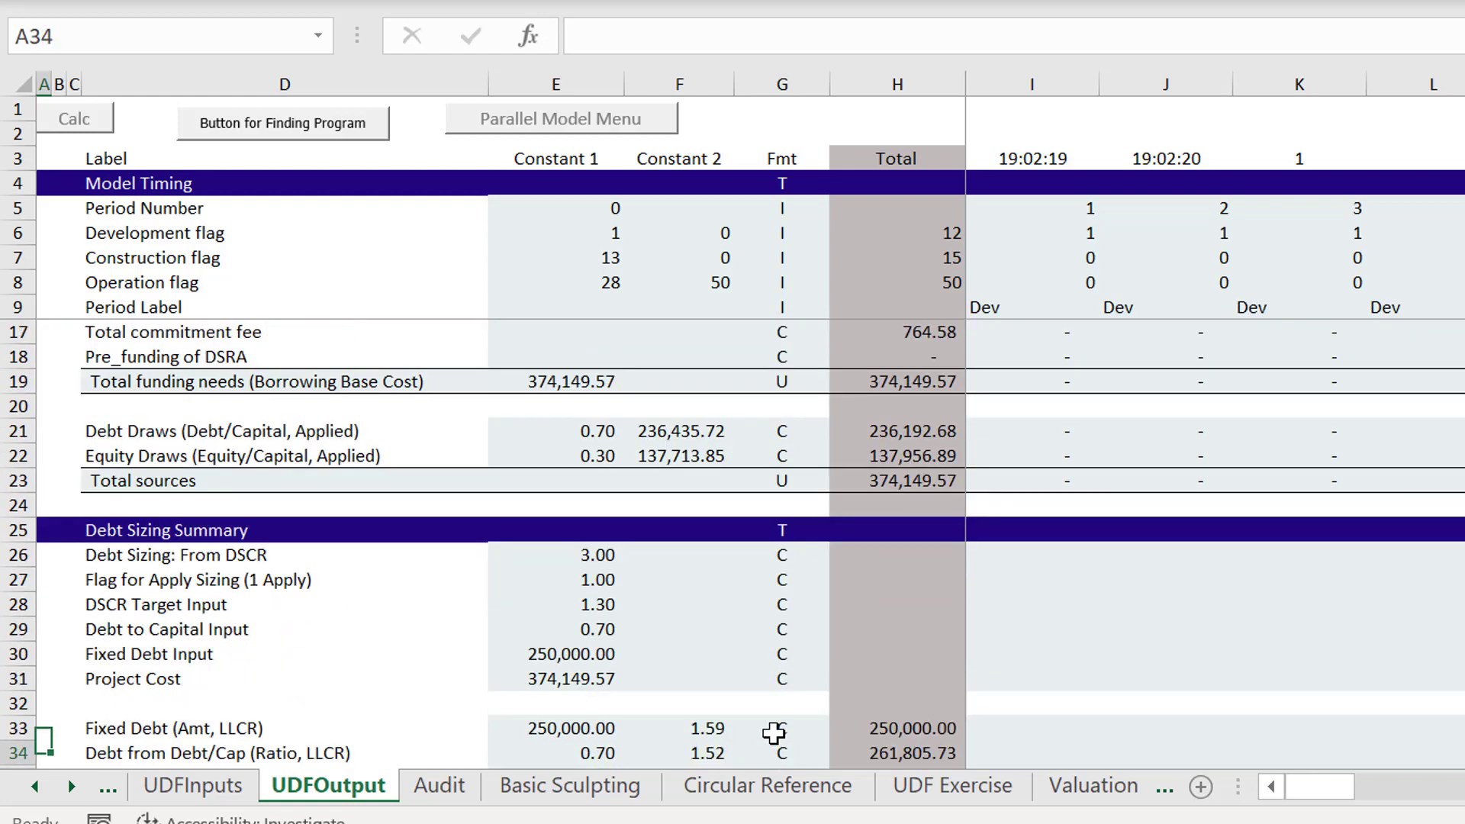
{"action": "key", "text": "Up"}
{"action": "key", "text": "Down"}
{"action": "key", "text": "Down"}
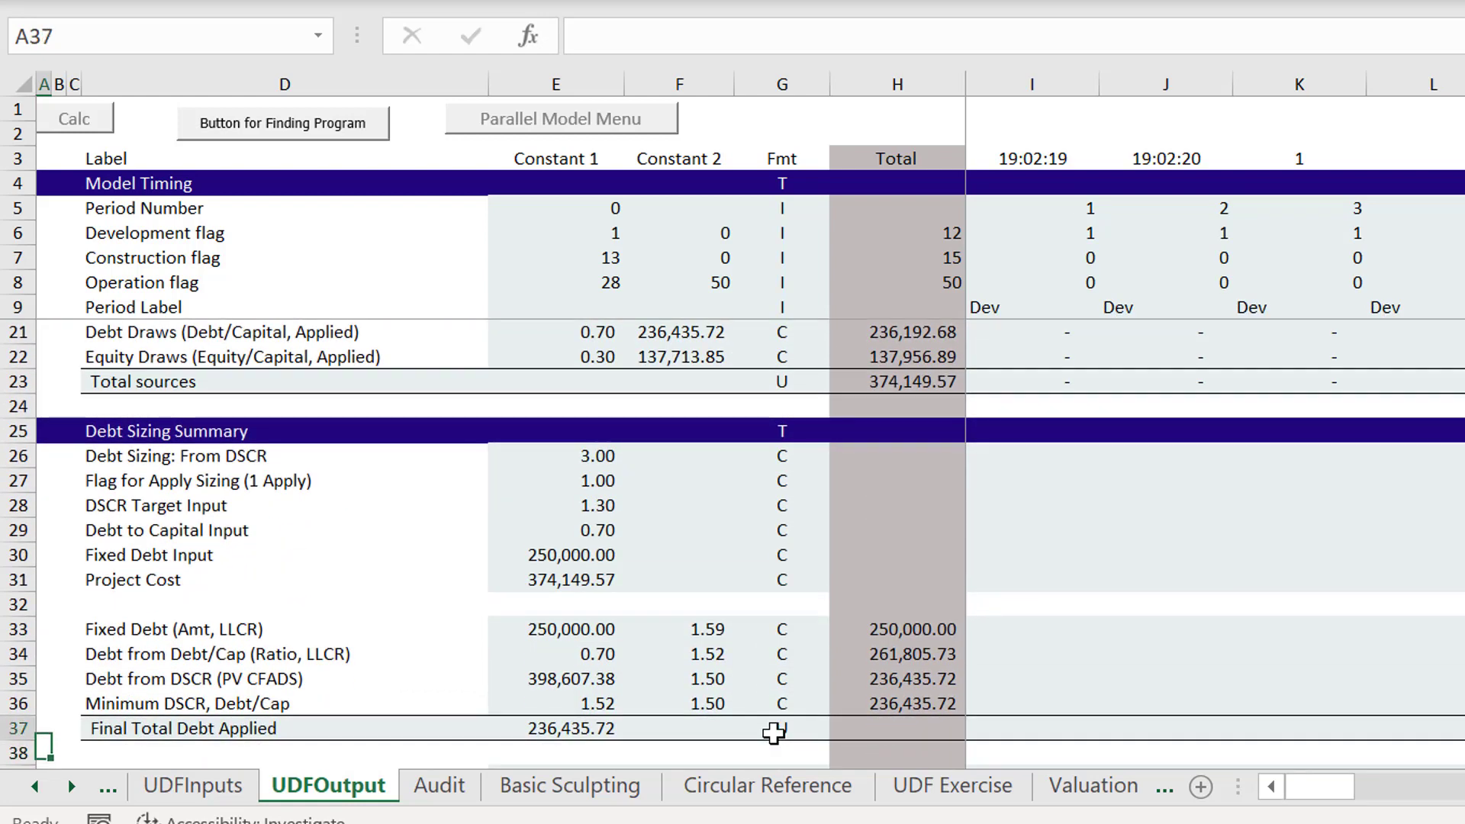
- Examine the Constant 1 values in the Debt Sizing Summary, from Flag for Apply Sizing to Debt from DSCR
{"action": "key", "text": "Up"}
{"action": "key", "text": "Up"}
{"action": "key", "text": "Up"}
{"action": "key", "text": "Up"}
{"action": "key", "text": "Up"}
{"action": "key", "text": "Up"}
{"action": "key", "text": "Up"}
{"action": "key", "text": "Right"}
{"action": "key", "text": "Right"}
{"action": "key", "text": "Right"}
{"action": "key", "text": "Right"}
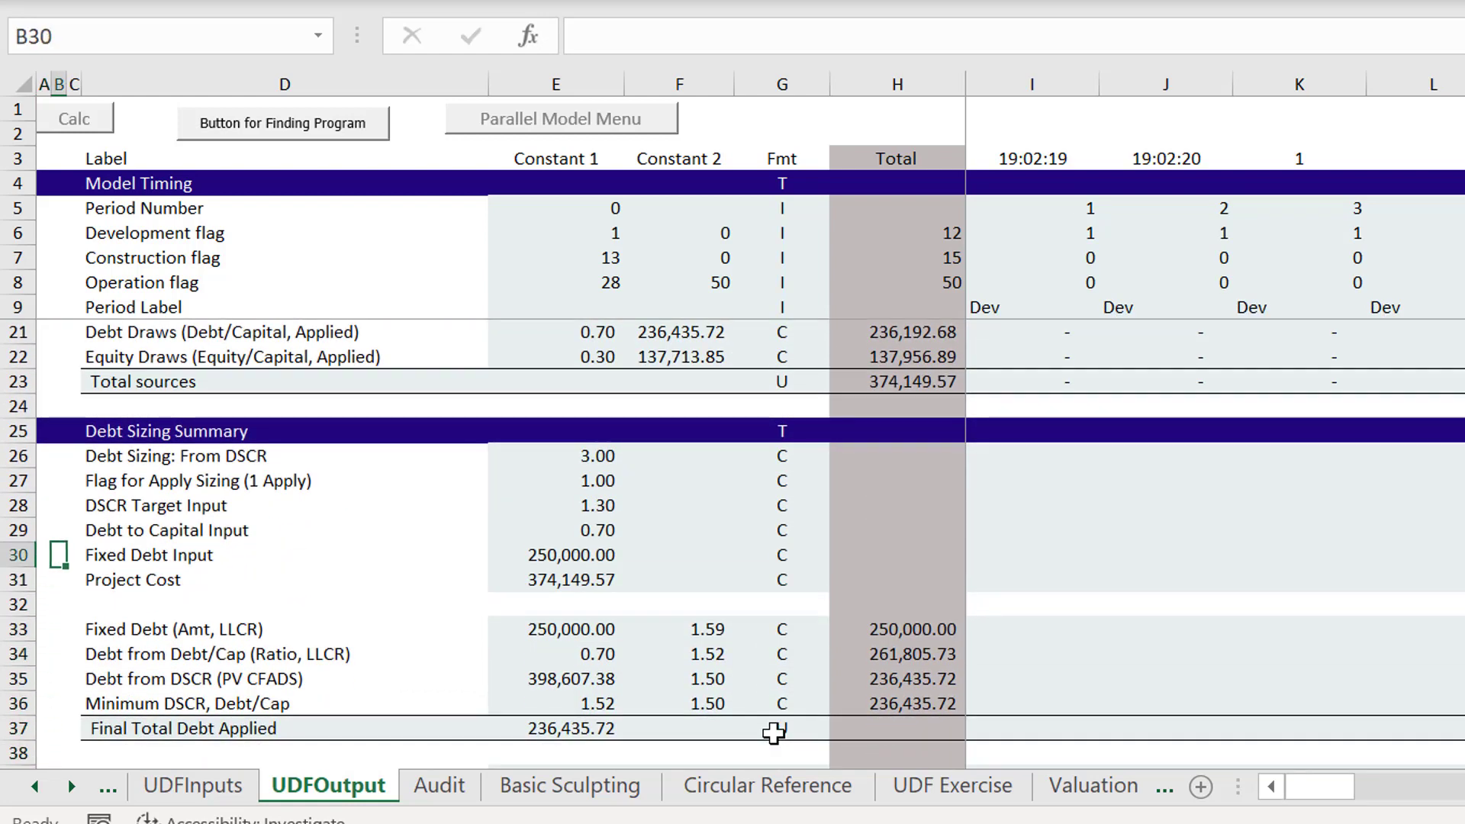
{"action": "key", "text": "Up"}
{"action": "key", "text": "Up"}
{"action": "key", "text": "Up"}
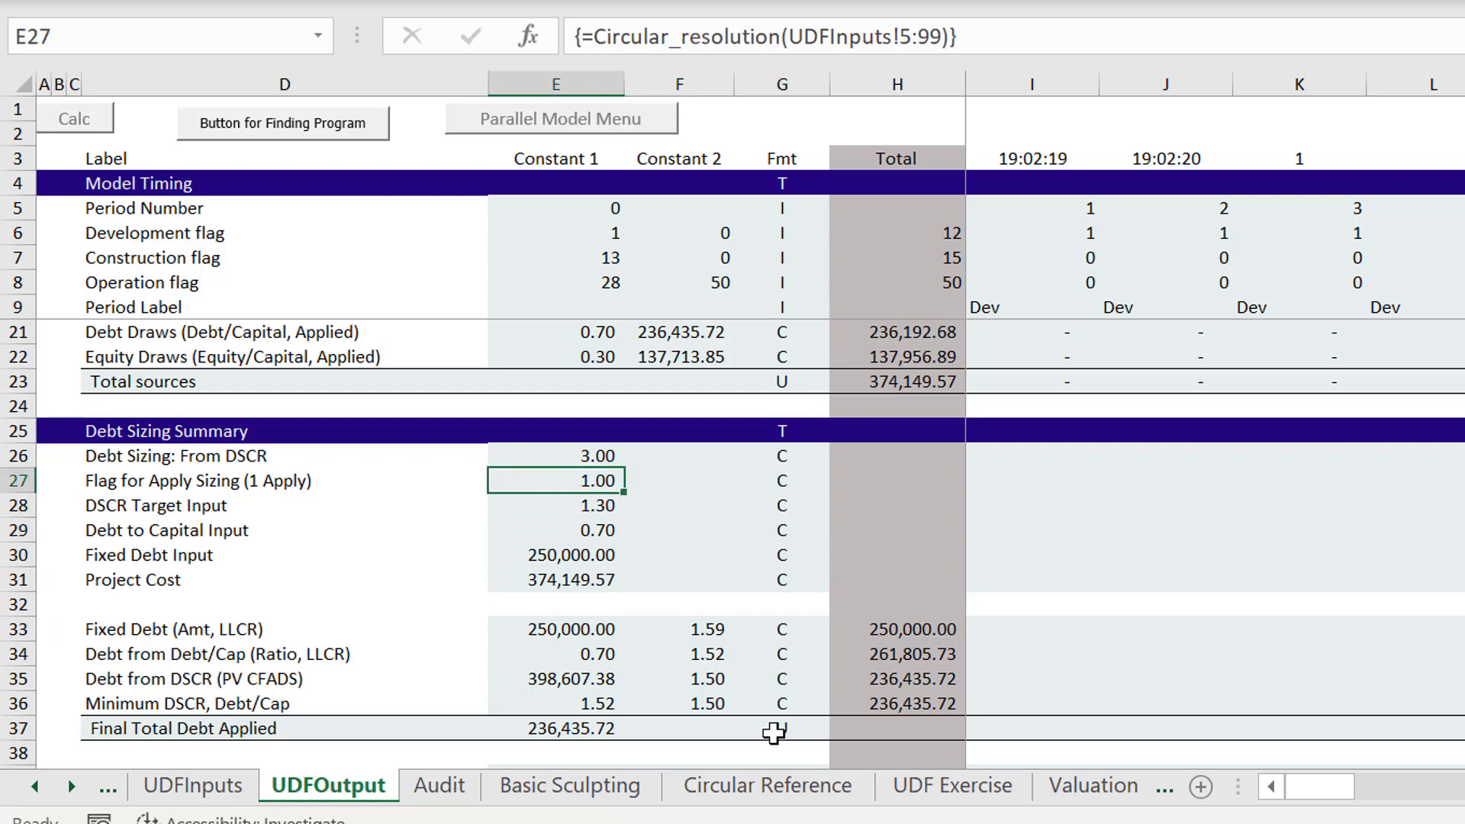
{"action": "key", "text": "Down"}
{"action": "key", "text": "Down"}
{"action": "key", "text": "Down"}
{"action": "key", "text": "Down"}
{"action": "key", "text": "Down"}
{"action": "key", "text": "Down"}
{"action": "key", "text": "Down"}
{"action": "key", "text": "Down"}
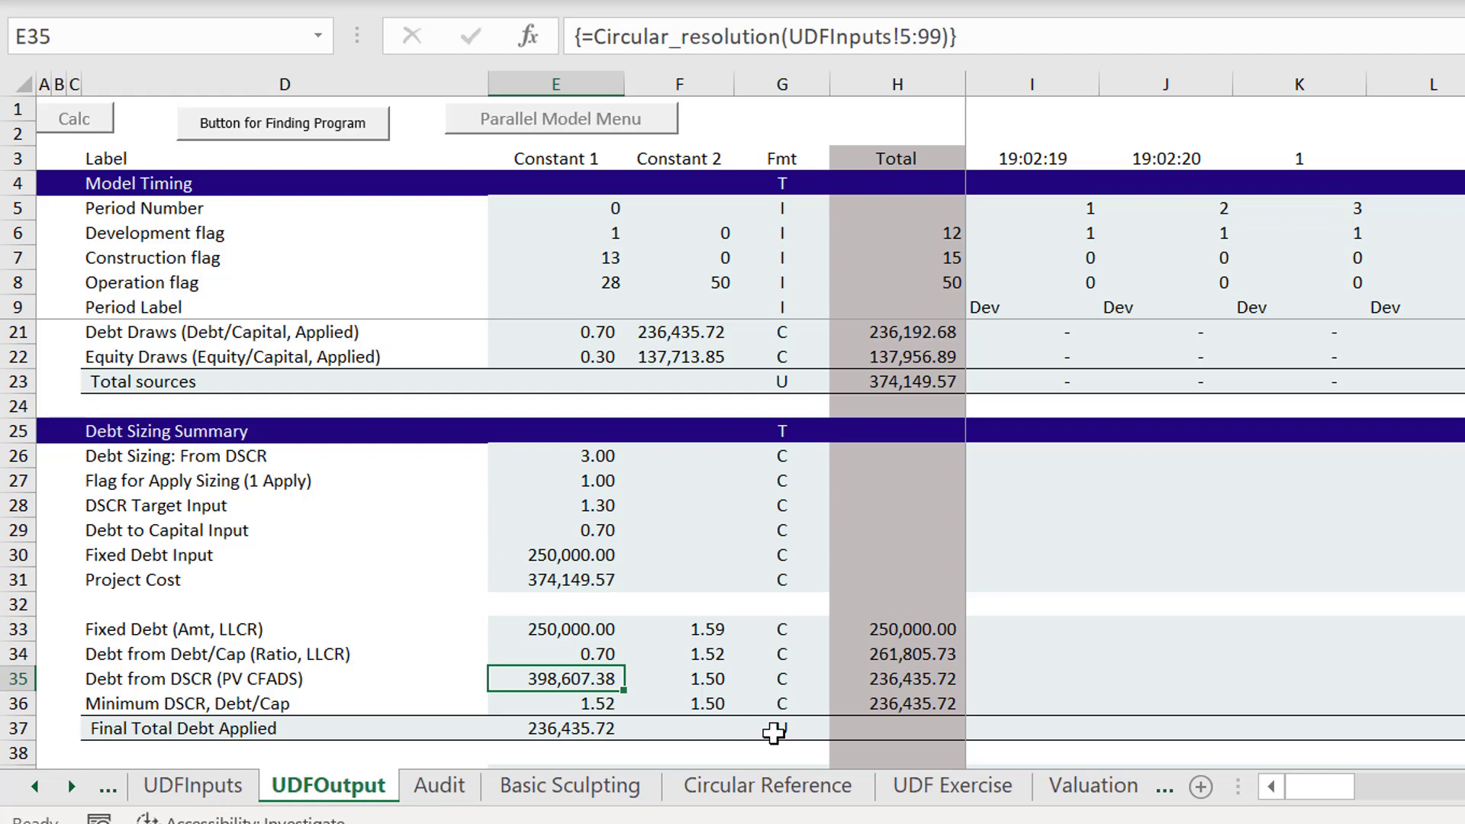
- Examine the Final Total Debt Applied and debt commitment by issue rows in column E
{"action": "key", "text": "Down"}
{"action": "key", "text": "Down"}
{"action": "key", "text": "Down"}
{"action": "key", "text": "Down"}
{"action": "key", "text": "Down"}
{"action": "key", "text": "Down"}
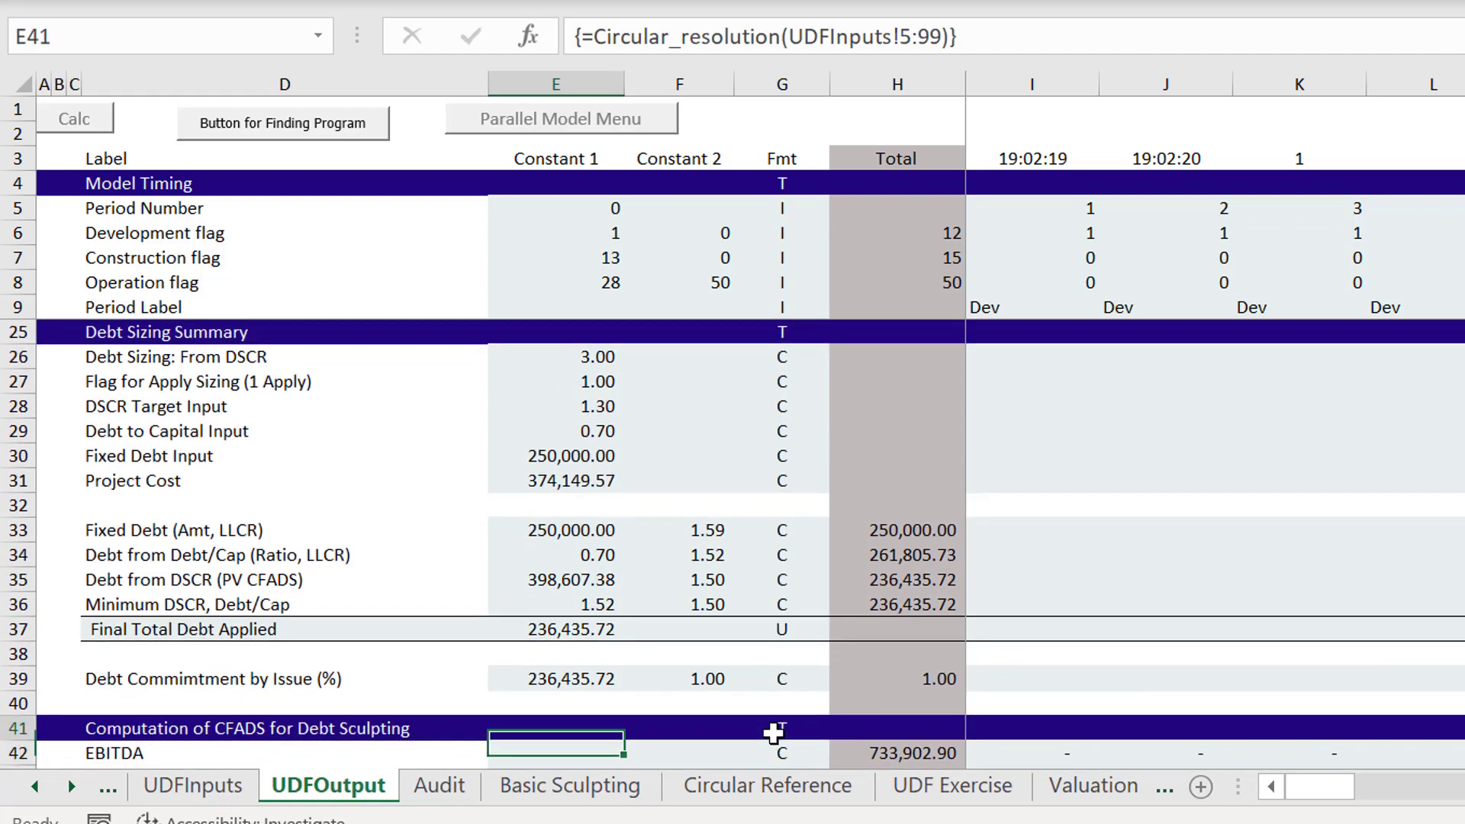
{"action": "key", "text": "Up"}
{"action": "key", "text": "Up"}
{"action": "key", "text": "Up"}
{"action": "key", "text": "Up"}
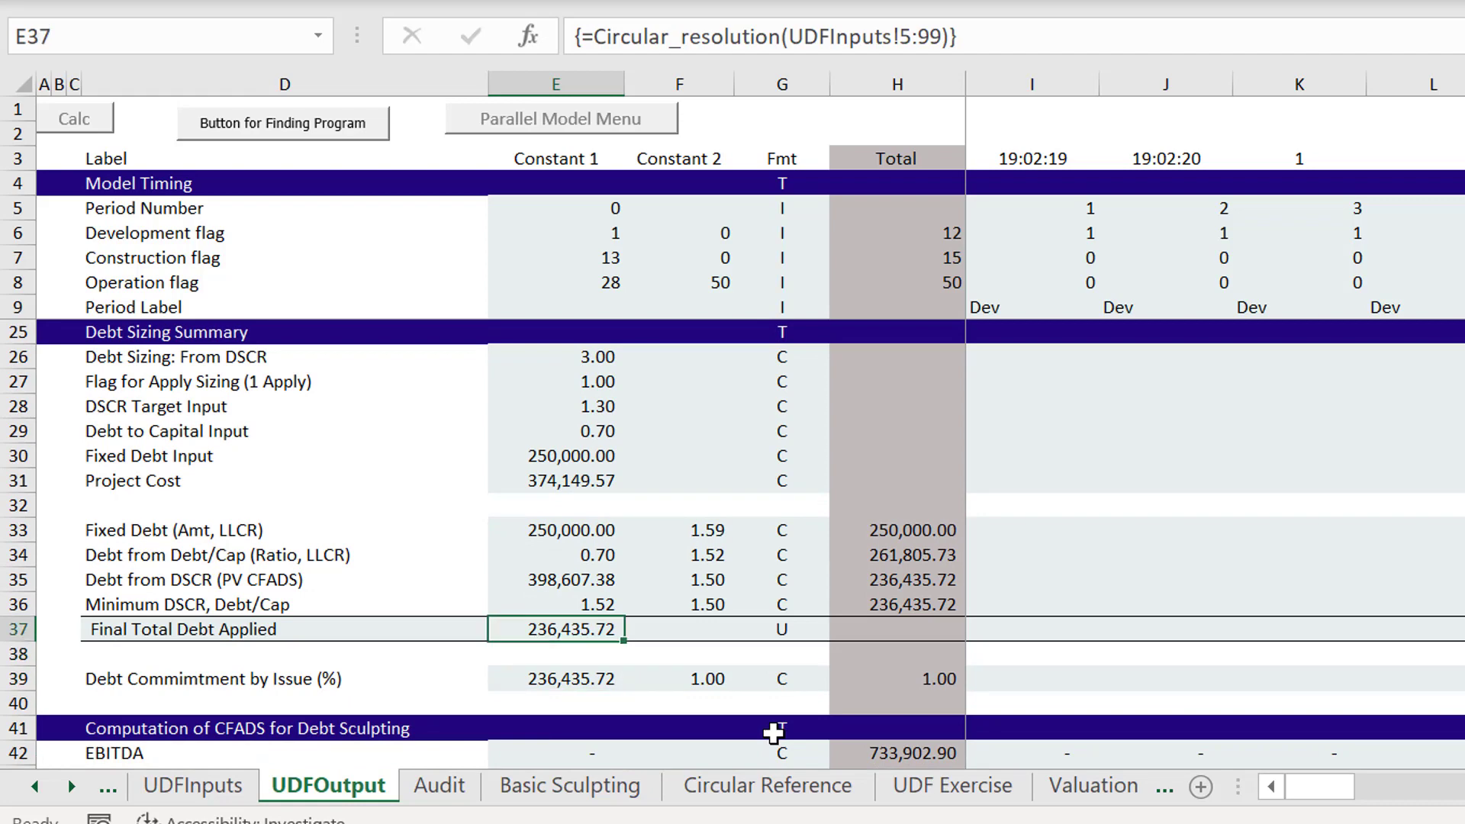
{"action": "key", "text": "Down"}
{"action": "key", "text": "Down"}
{"action": "key", "text": "Down"}
{"action": "key", "text": "Down"}
{"action": "key", "text": "Down"}
{"action": "key", "text": "Down"}
{"action": "key", "text": "Down"}
{"action": "key", "text": "Down"}
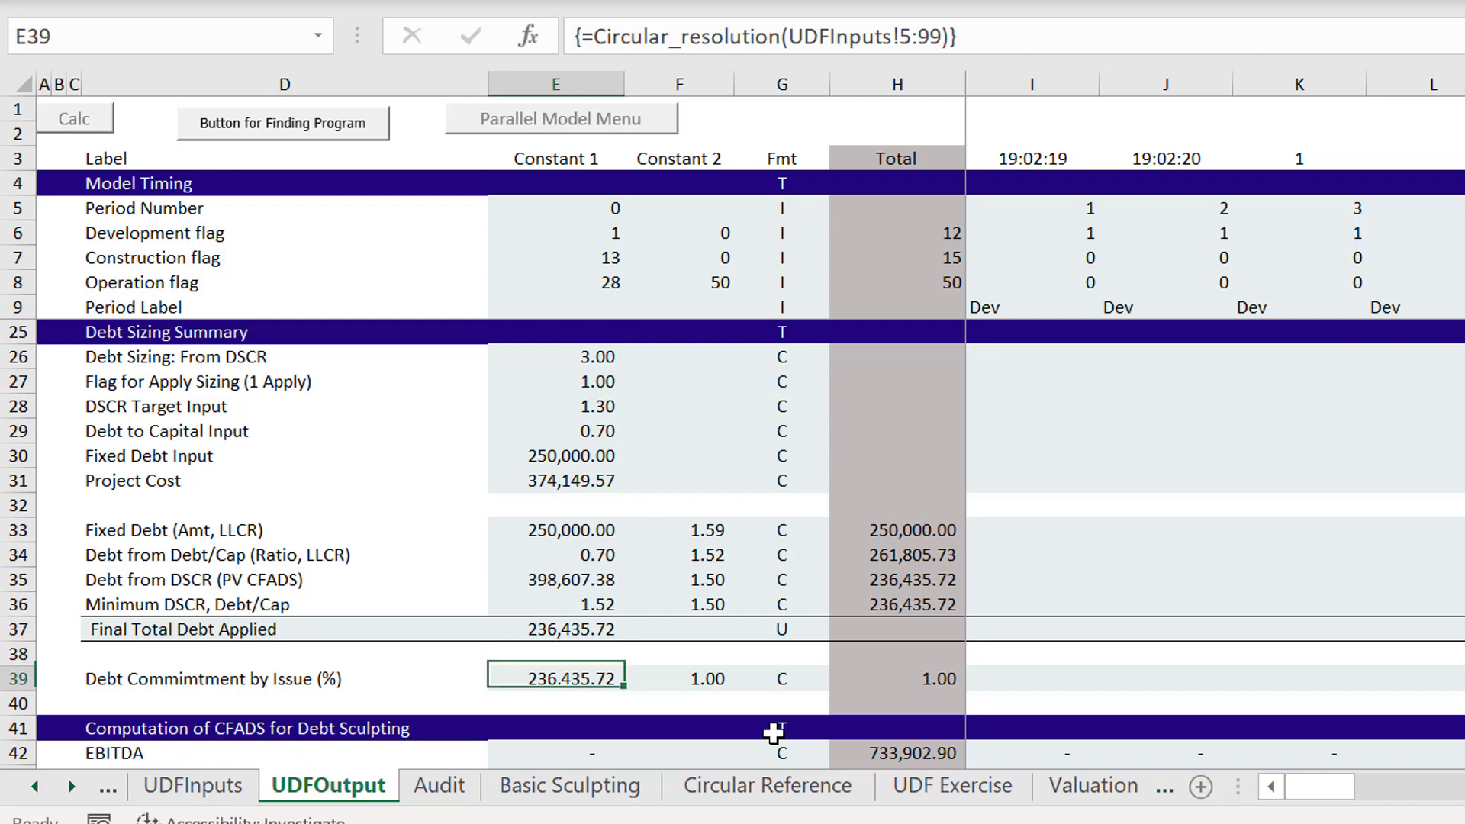
{"action": "key", "text": "Down"}
{"action": "key", "text": "Down"}
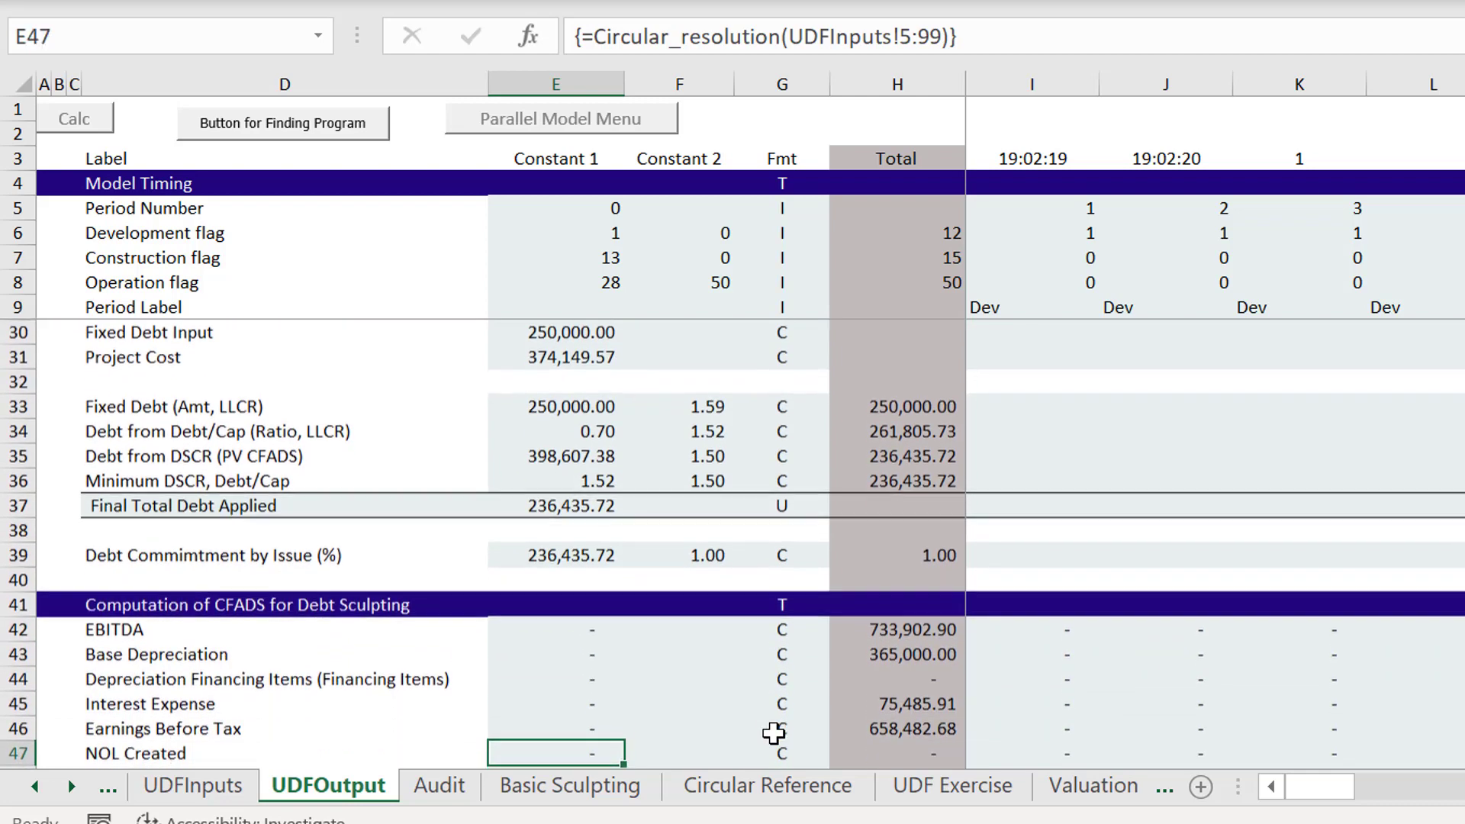
{"action": "key", "text": "Up"}
{"action": "key", "text": "Up"}
{"action": "key", "text": "Up"}
{"action": "key", "text": "Up"}
{"action": "key", "text": "Up"}
{"action": "key", "text": "Up"}
{"action": "key", "text": "Up"}
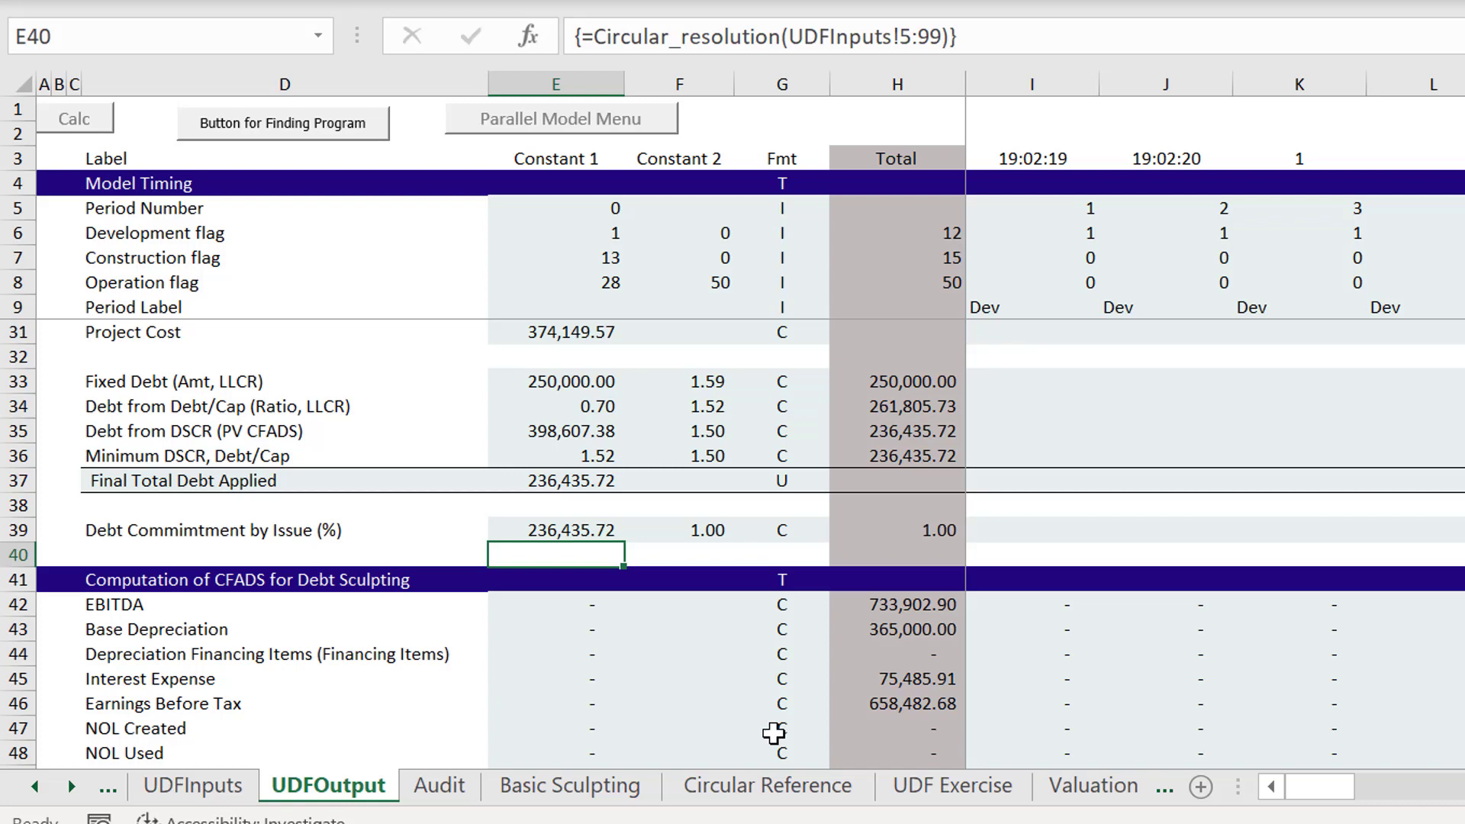
- Look through the Computation of CFADS for Debt Sculpting section down to the Capture Issue heading
{"action": "key", "text": "Down"}
{"action": "key", "text": "Down"}
{"action": "key", "text": "Down"}
{"action": "key", "text": "Down"}
{"action": "key", "text": "Down"}
{"action": "key", "text": "Down"}
{"action": "key", "text": "Down"}
{"action": "key", "text": "Down"}
{"action": "key", "text": "Down"}
{"action": "key", "text": "Down"}
{"action": "key", "text": "Down"}
{"action": "key", "text": "Down"}
{"action": "key", "text": "Down"}
{"action": "key", "text": "Down"}
{"action": "key", "text": "Down"}
{"action": "key", "text": "Down"}
{"action": "key", "text": "Down"}
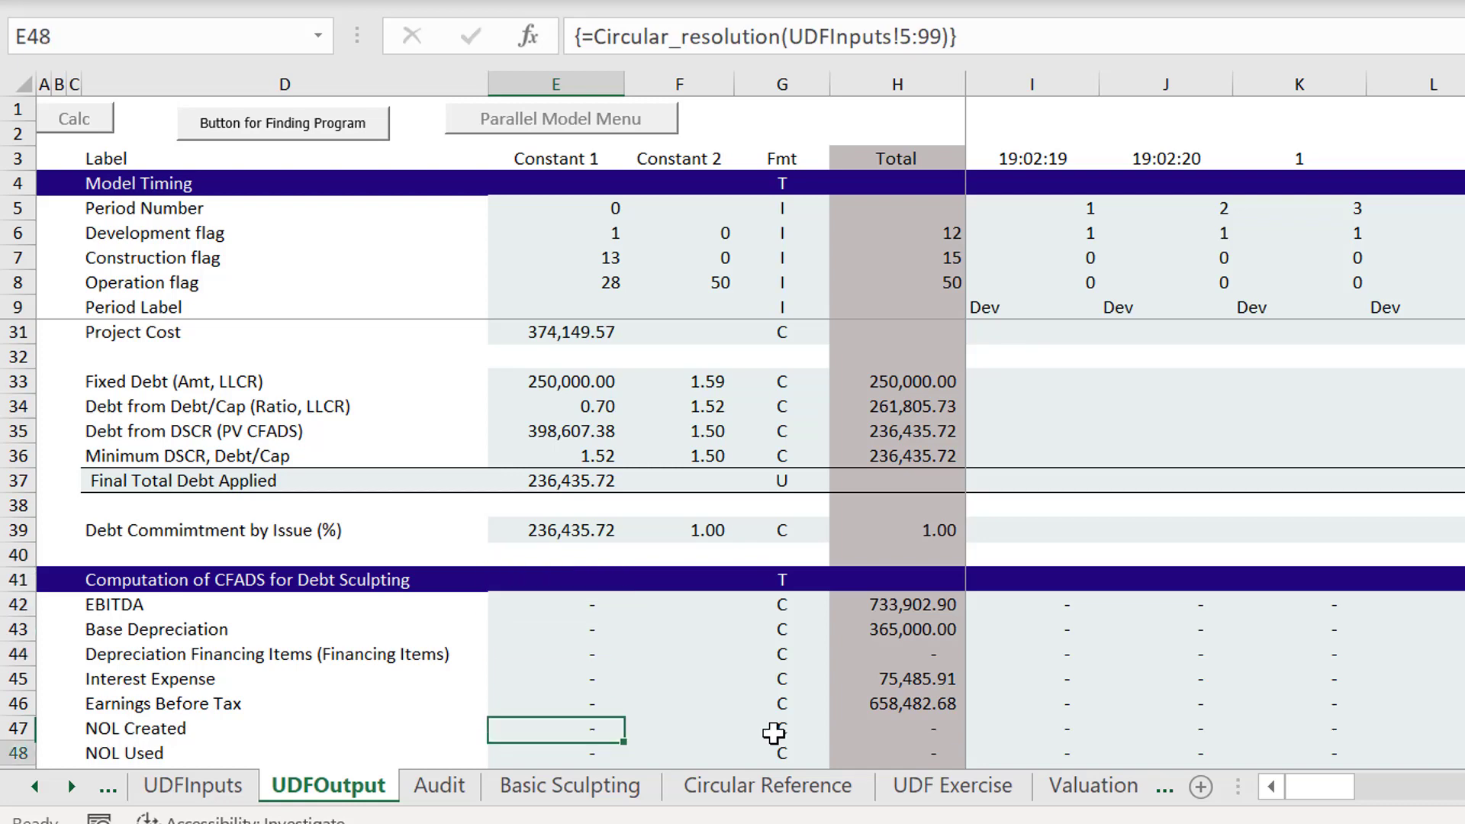
{"action": "key", "text": "Down"}
{"action": "key", "text": "Down"}
{"action": "key", "text": "Down"}
{"action": "key", "text": "Down"}
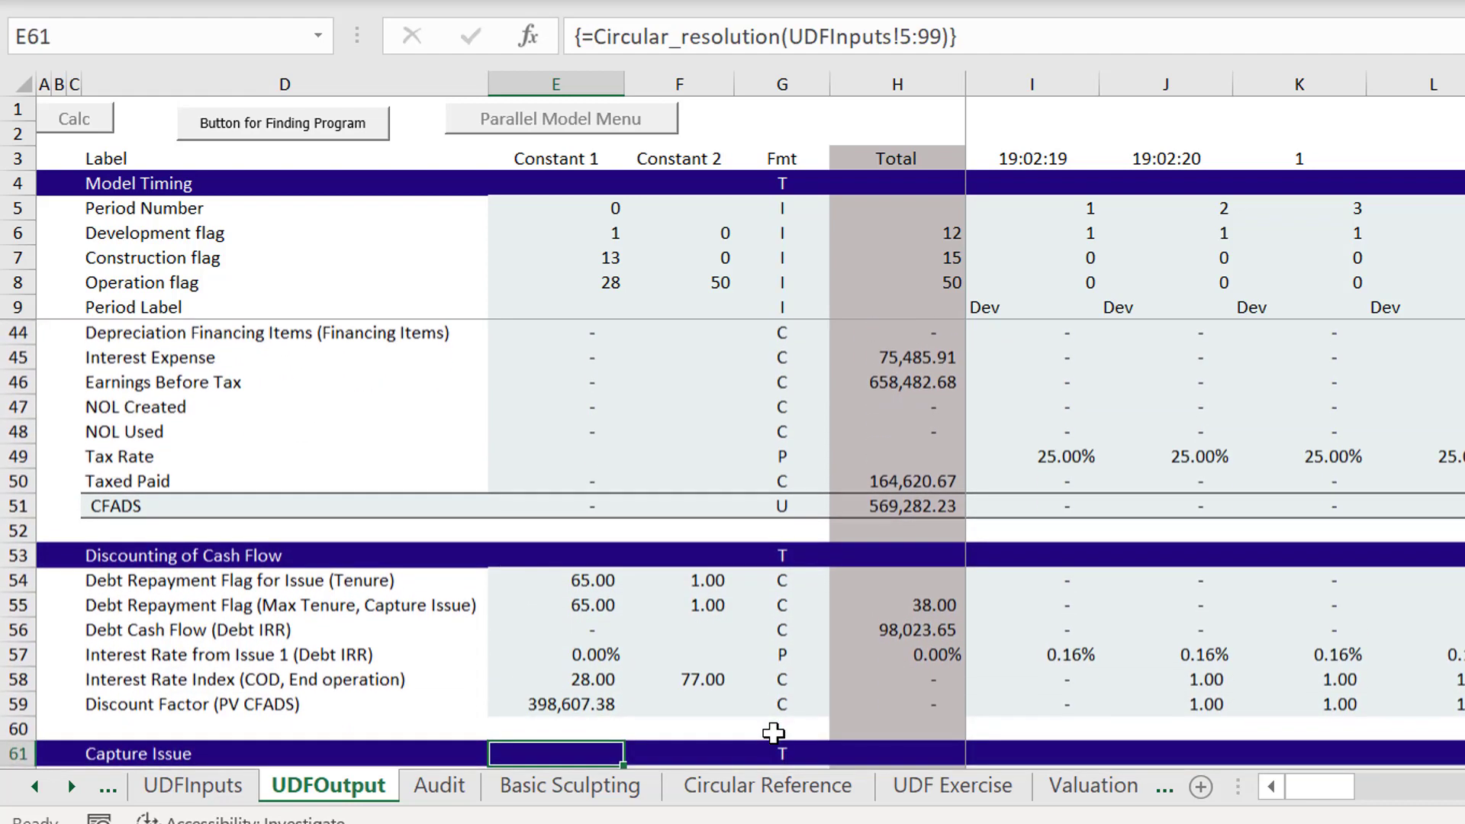
- Examine the Debt Cash Flow (Debt IRR) row in the Discounting of Cash Flow section
{"action": "key", "text": "Up"}
{"action": "key", "text": "Up"}
{"action": "key", "text": "Up"}
{"action": "key", "text": "Up"}
{"action": "key", "text": "Up"}
{"action": "key", "text": "Up"}
{"action": "key", "text": "Down"}
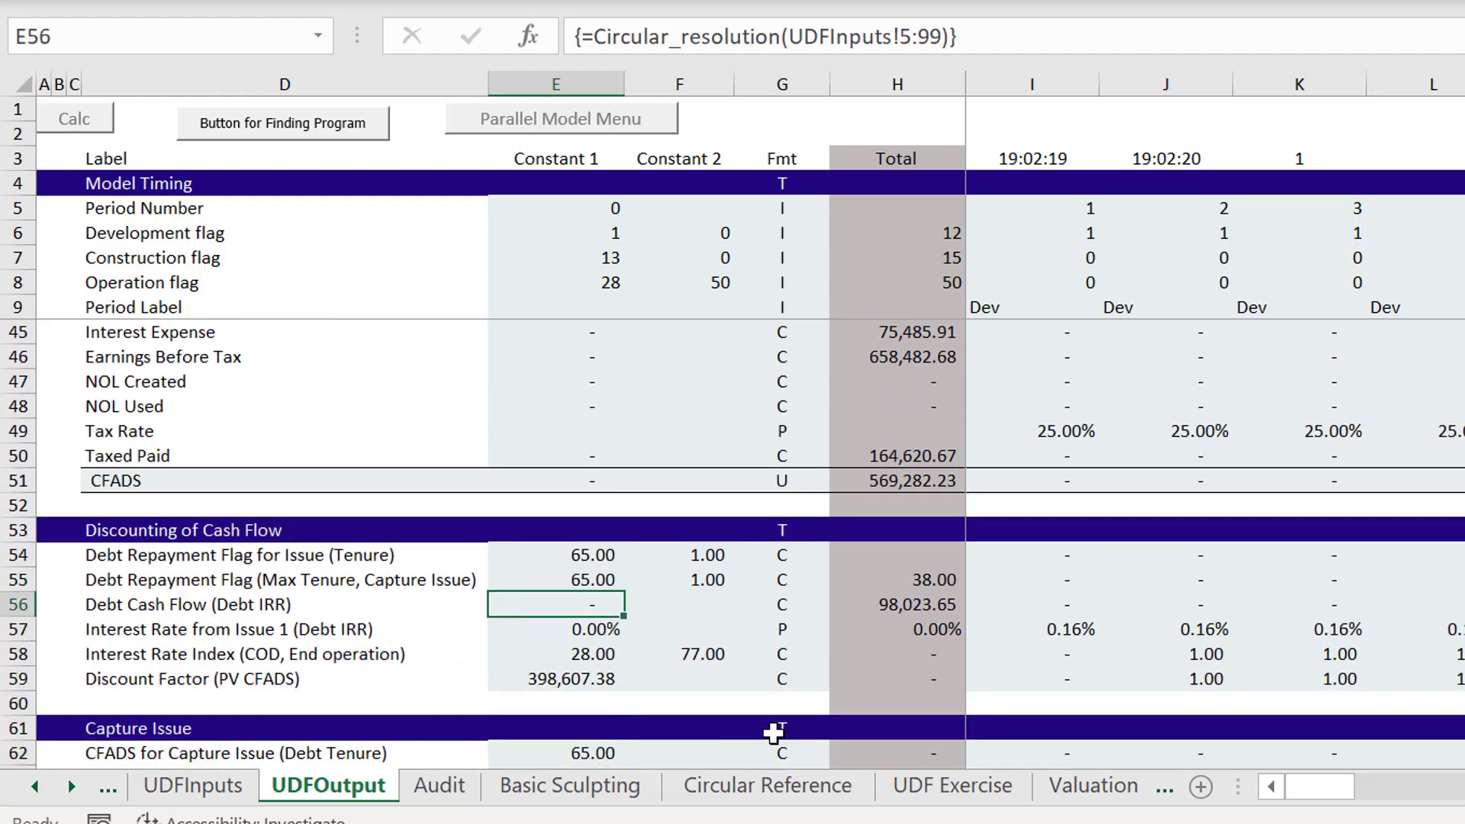
{"action": "key", "text": "Down"}
{"action": "key", "text": "Up"}
{"action": "key", "text": "Right"}
{"action": "key", "text": "Right"}
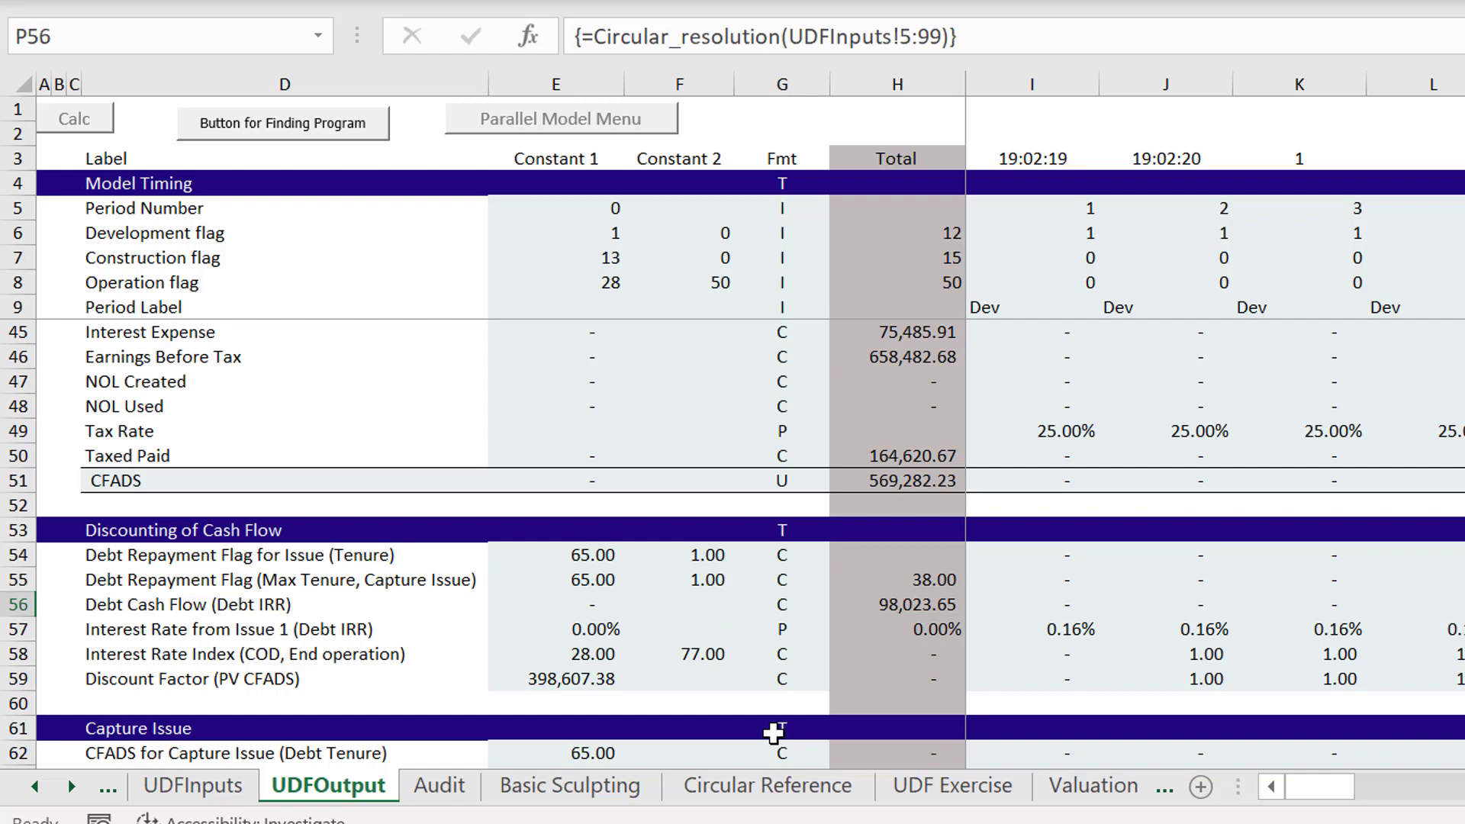
{"action": "key", "text": "Left"}
{"action": "key", "text": "Left"}
{"action": "key", "text": "Left"}
{"action": "key", "text": "Left"}
{"action": "key", "text": "Left"}
{"action": "key", "text": "Left"}
{"action": "key", "text": "Left"}
{"action": "key", "text": "Left"}
{"action": "key", "text": "Left"}
{"action": "key", "text": "Left"}
{"action": "key", "text": "Left"}
{"action": "key", "text": "Left"}
{"action": "key", "text": "Left"}
{"action": "key", "text": "Left"}
{"action": "key", "text": "Left"}
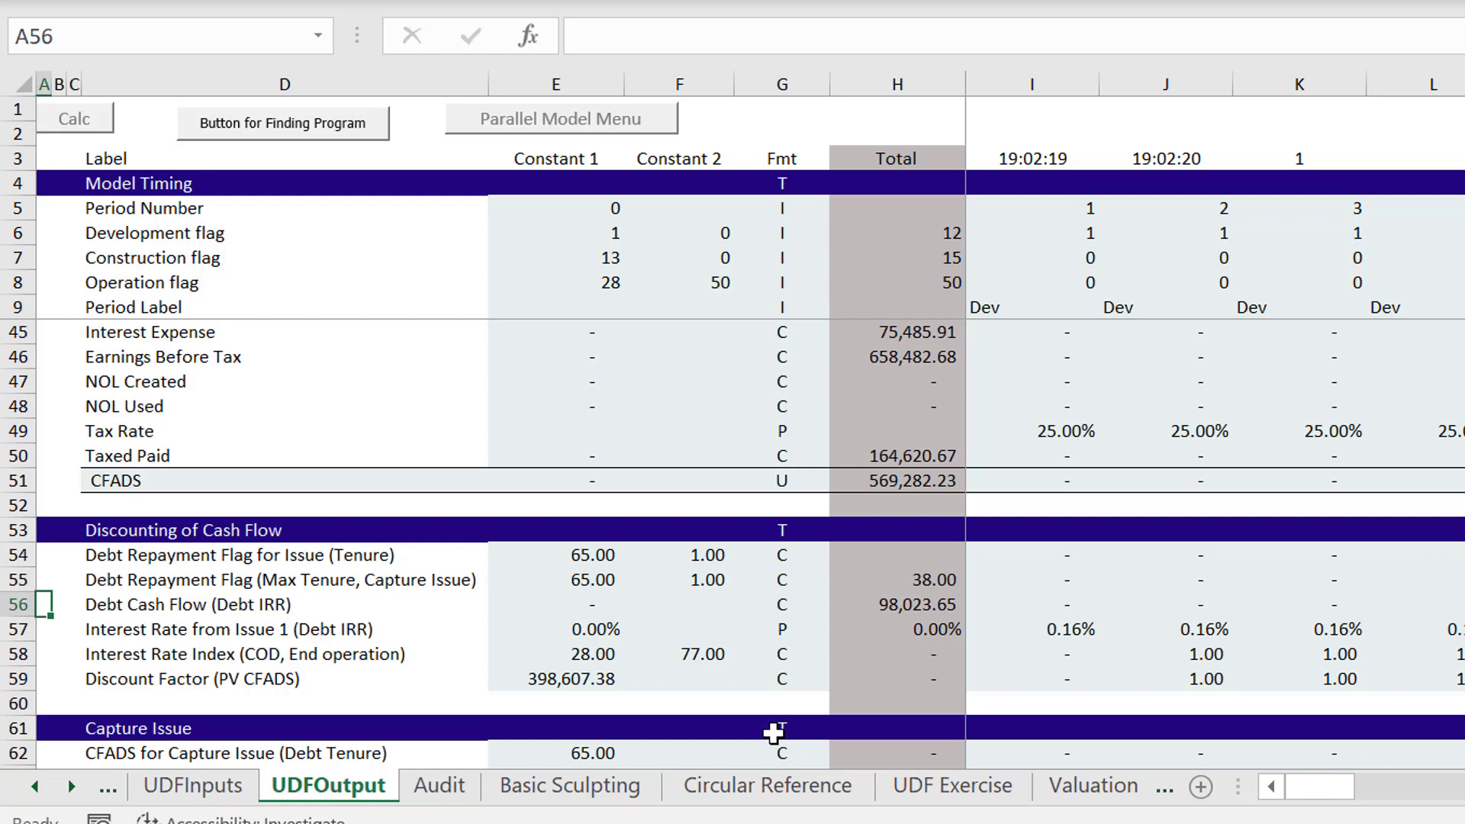
- Go forward through the sheets to the Multiple Sculpt and Debt IRR sheet
{"action": "key", "text": "ctrl+Page_Down"}
{"action": "key", "text": "ctrl+Page_Down"}
{"action": "key", "text": "ctrl+Page_Down"}
{"action": "key", "text": "ctrl+Page_Down"}
{"action": "key", "text": "ctrl+Page_Down"}
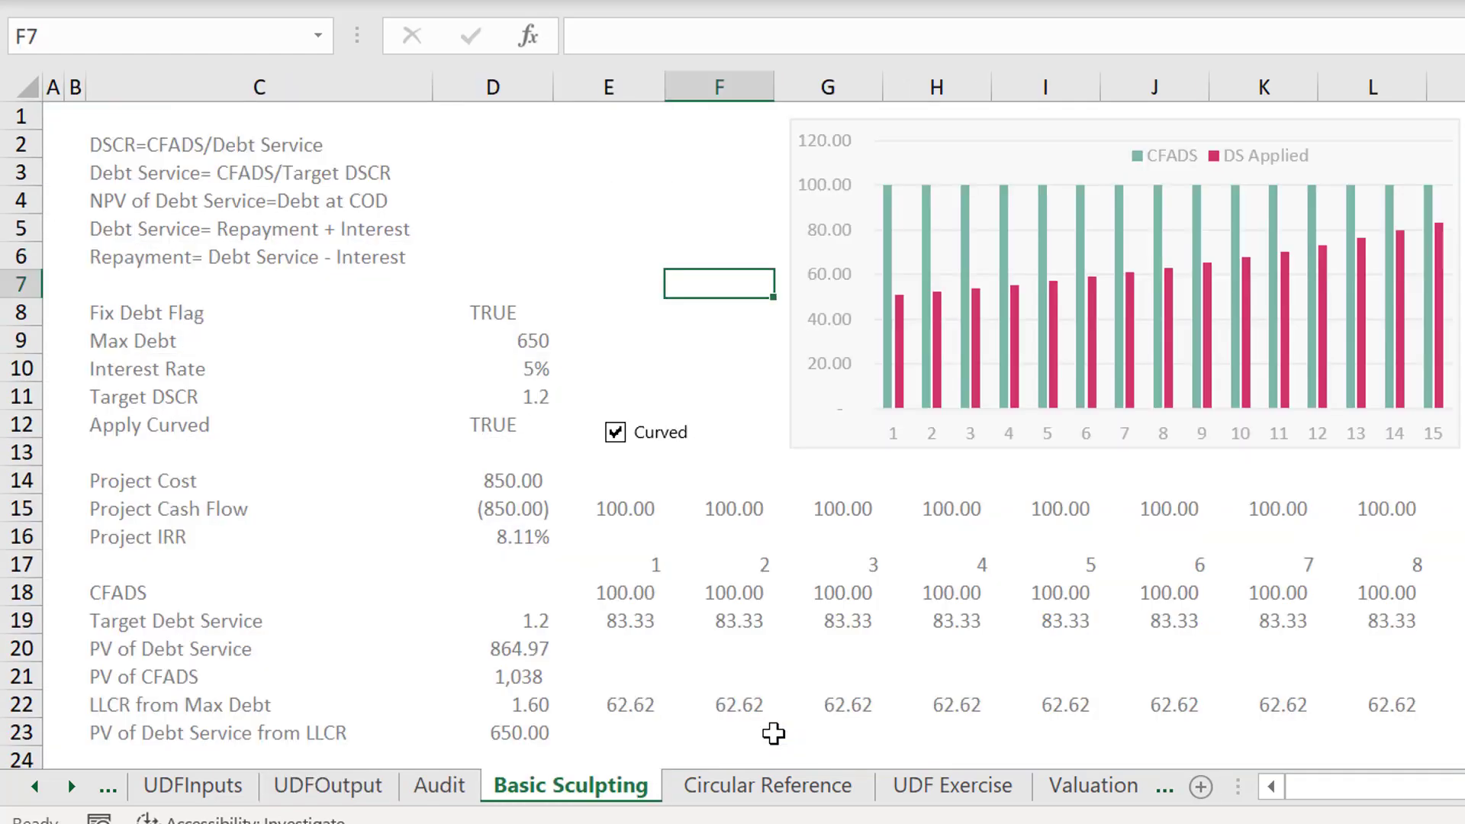
{"action": "key", "text": "ctrl+Page_Down"}
{"action": "key", "text": "ctrl+Page_Down"}
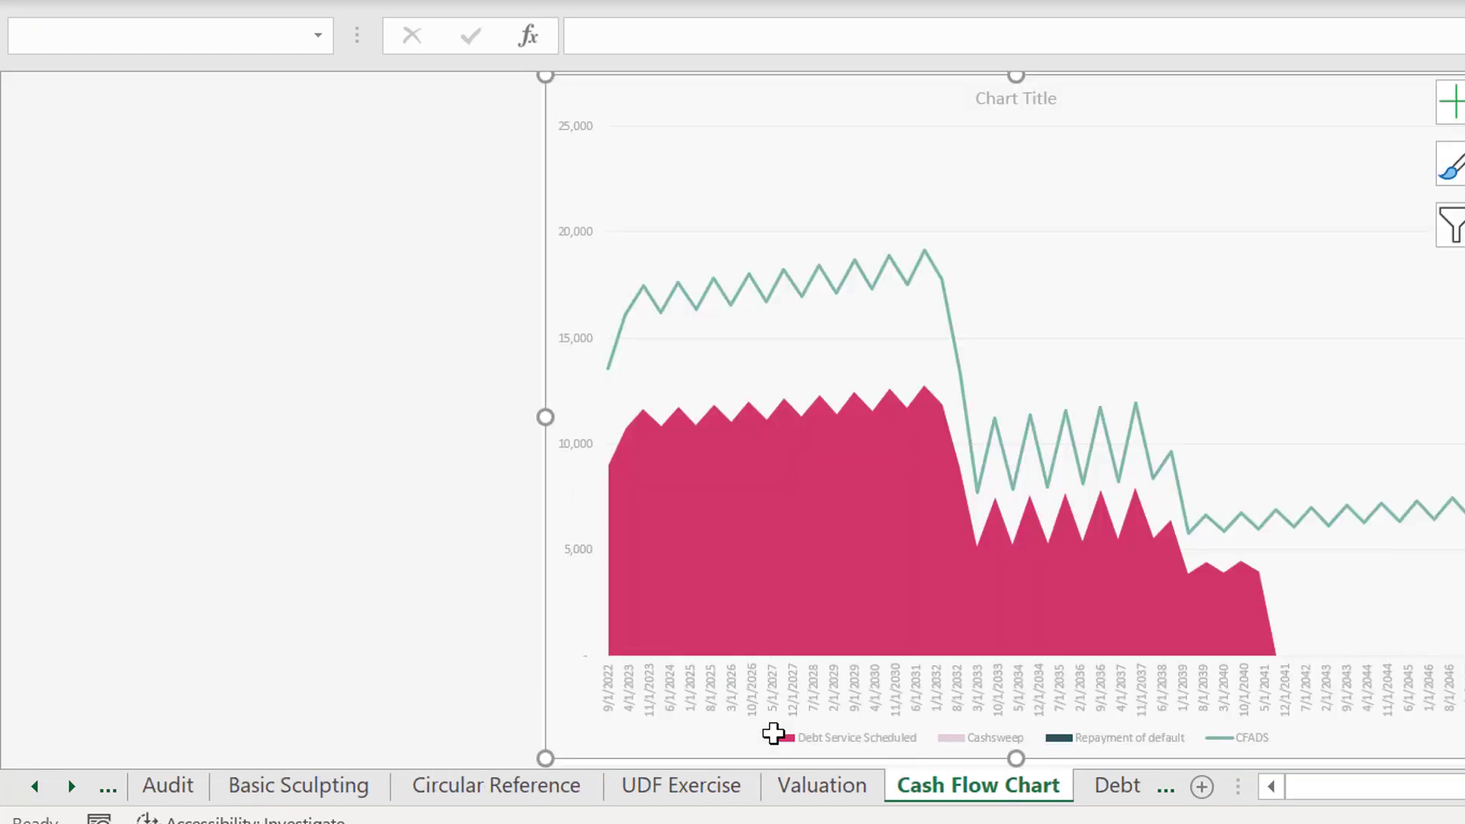
{"action": "key", "text": "ctrl+Page_Down"}
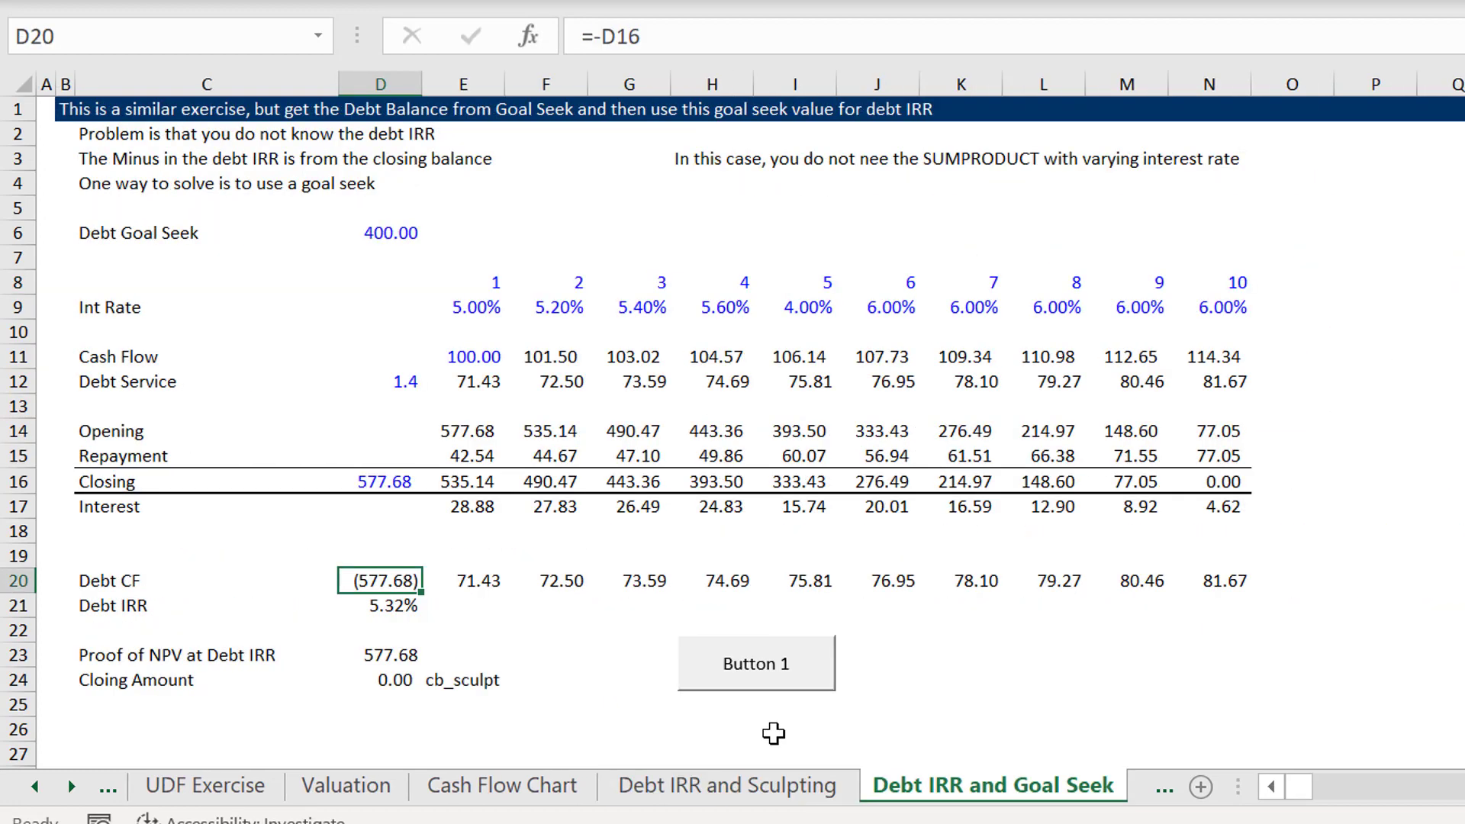
{"action": "key", "text": "ctrl+Page_Down"}
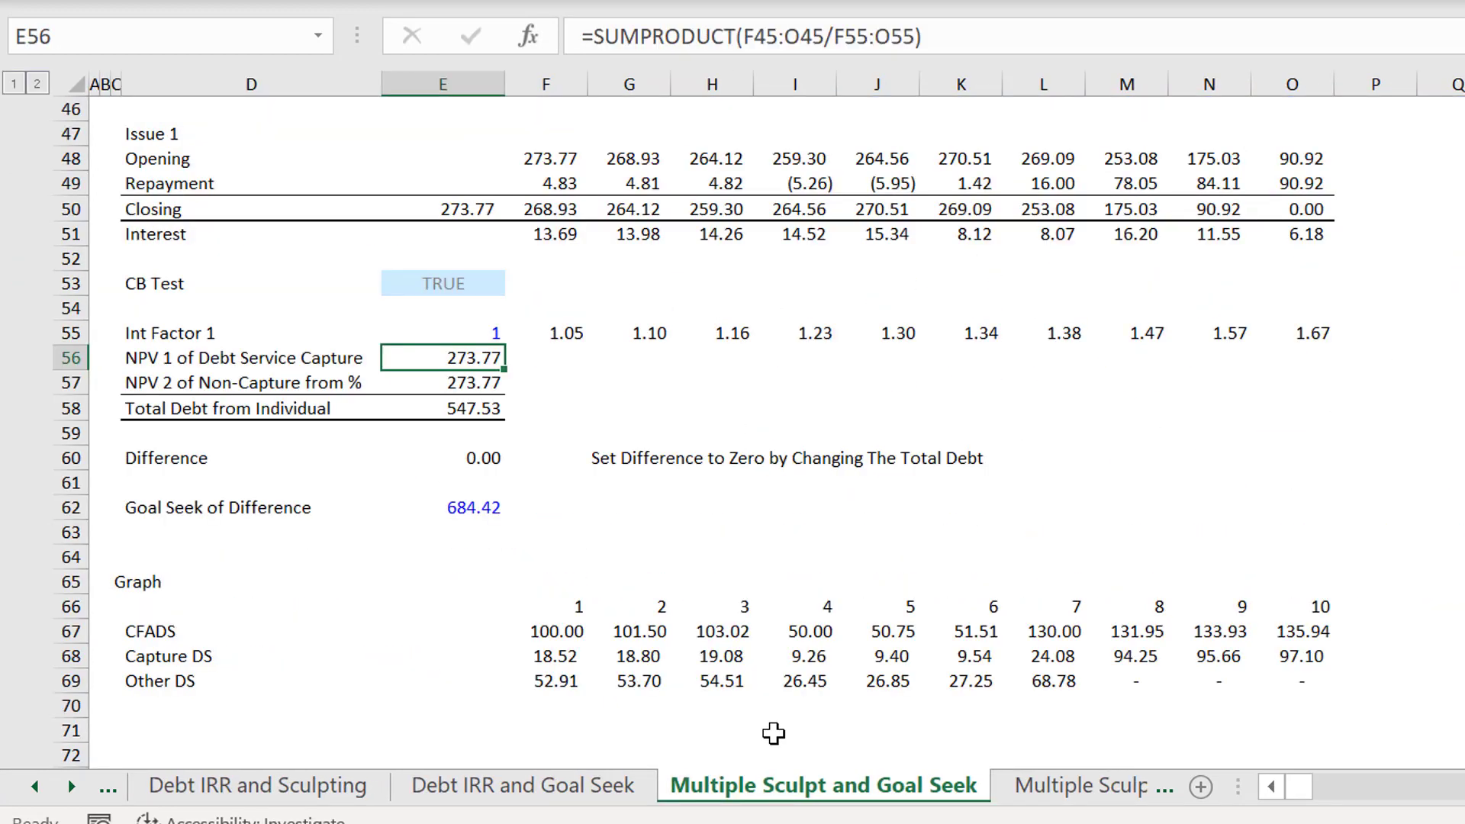
{"action": "key", "text": "ctrl+Page_Down"}
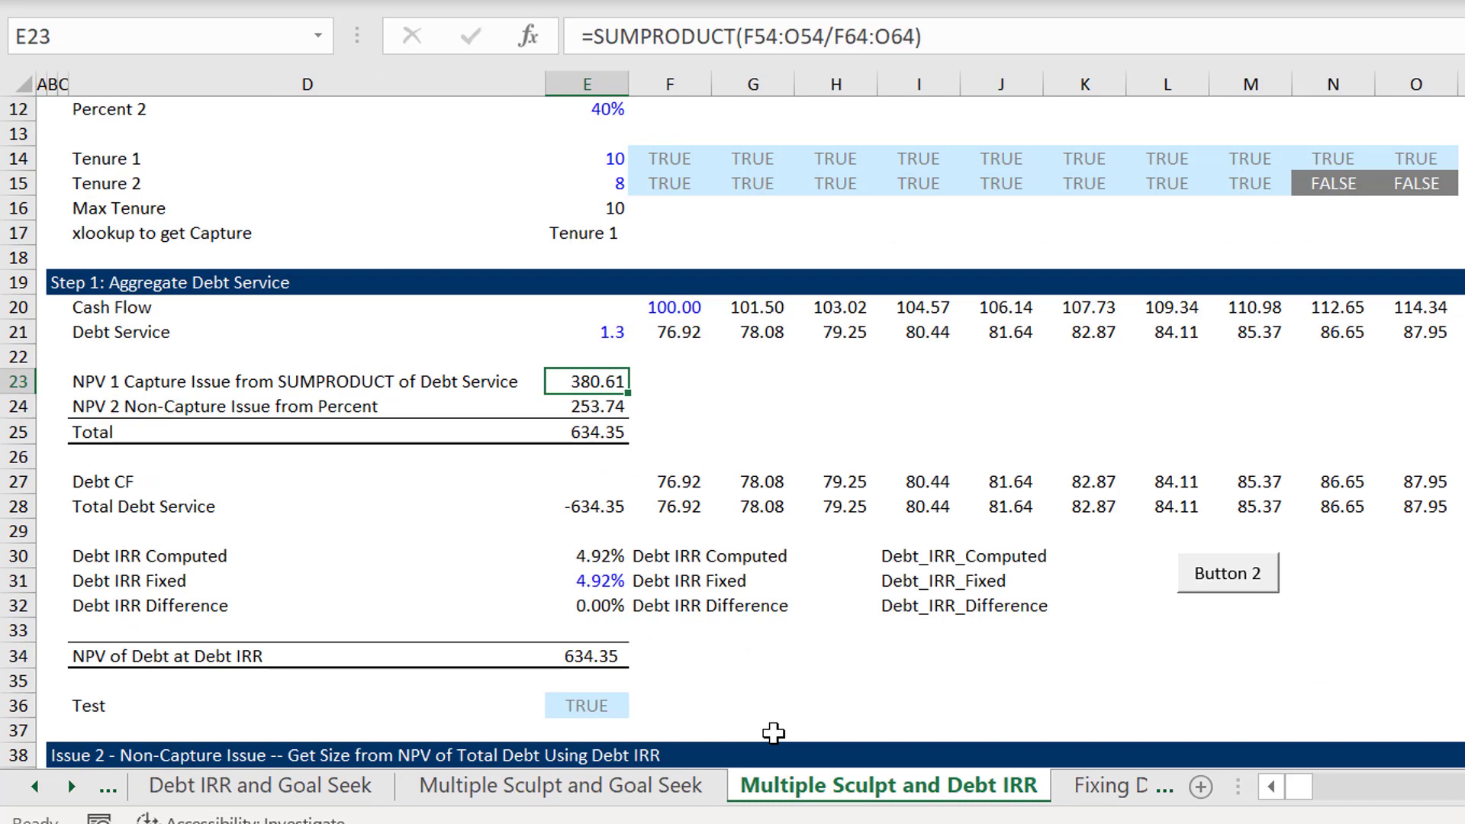
- Inspect the SUMPRODUCT formula for NPV 1 in E23 and review the Issue 1 debt service, balance and Int Factor 1 rows
{"action": "key", "text": "F2"}
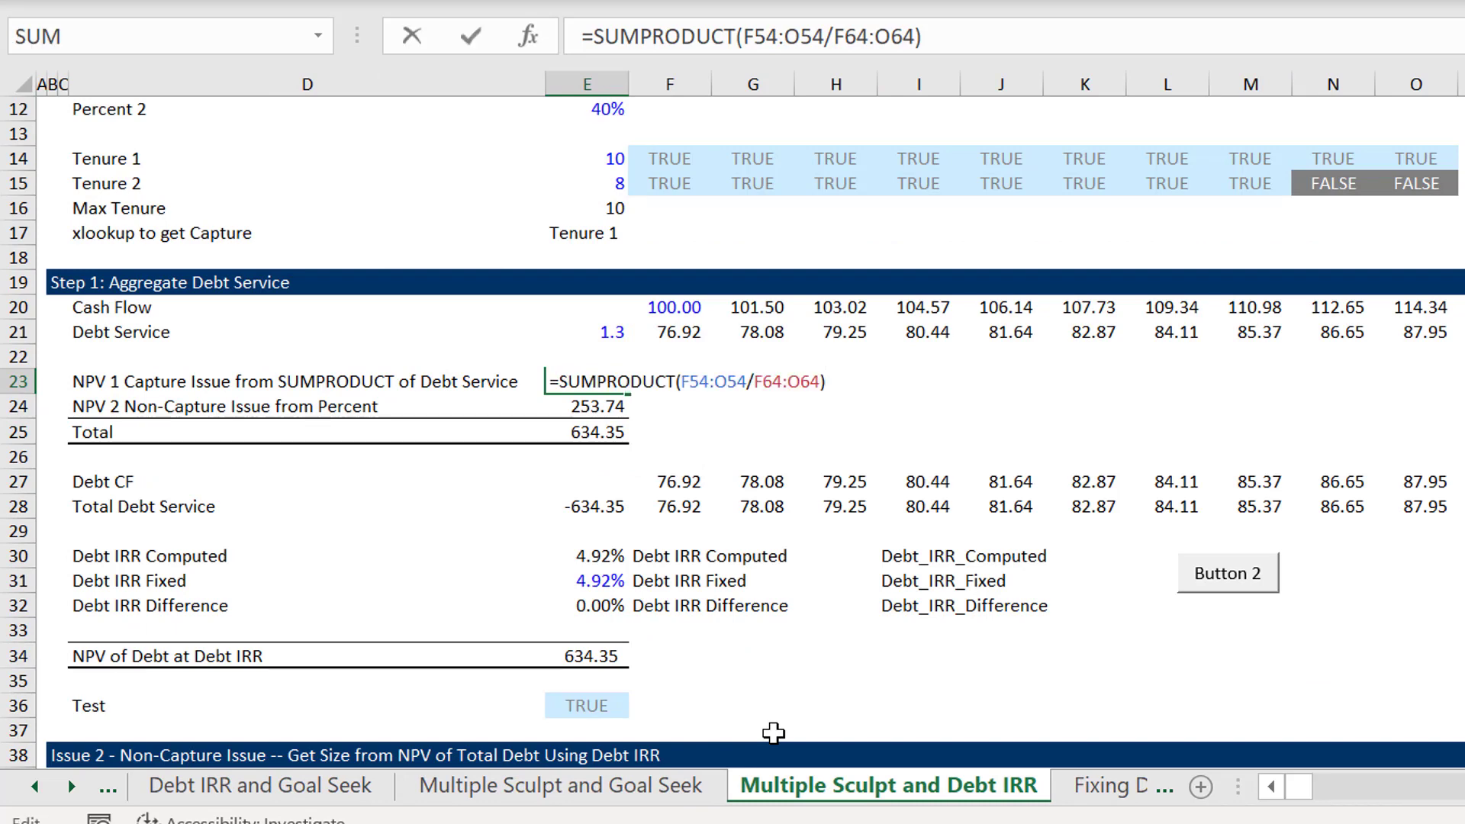
{"action": "key", "text": "Escape"}
{"action": "key", "text": "Page_Down"}
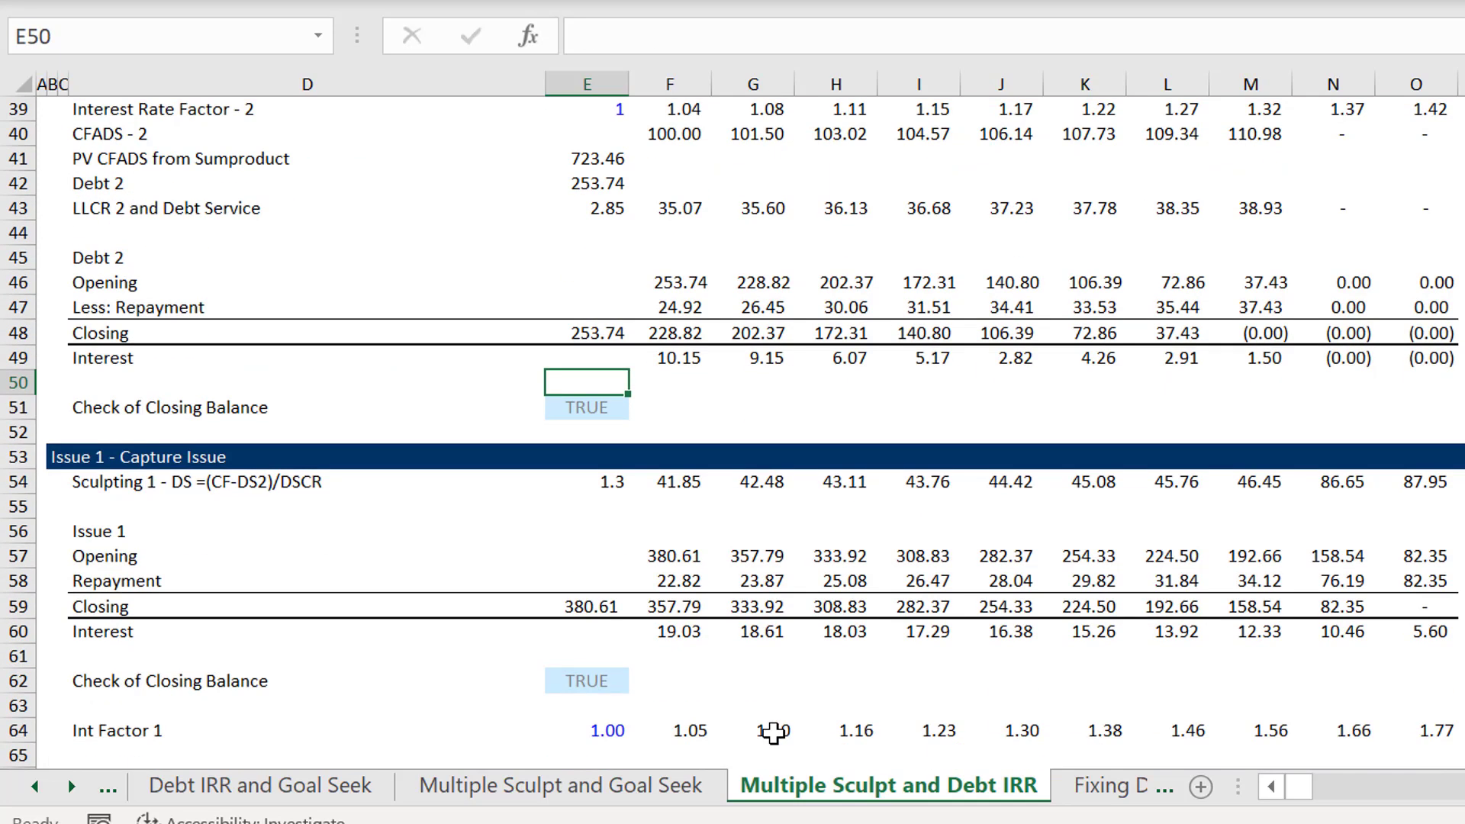
{"action": "key", "text": "Down"}
{"action": "key", "text": "Down"}
{"action": "key", "text": "Down"}
{"action": "key", "text": "Down"}
{"action": "key", "text": "Down"}
{"action": "key", "text": "Down"}
{"action": "key", "text": "Down"}
{"action": "key", "text": "Down"}
{"action": "key", "text": "Down"}
{"action": "key", "text": "Down"}
{"action": "key", "text": "Down"}
{"action": "key", "text": "Down"}
{"action": "key", "text": "Down"}
{"action": "key", "text": "Down"}
{"action": "key", "text": "Down"}
{"action": "key", "text": "Down"}
{"action": "key", "text": "Down"}
{"action": "key", "text": "Up"}
{"action": "key", "text": "Up"}
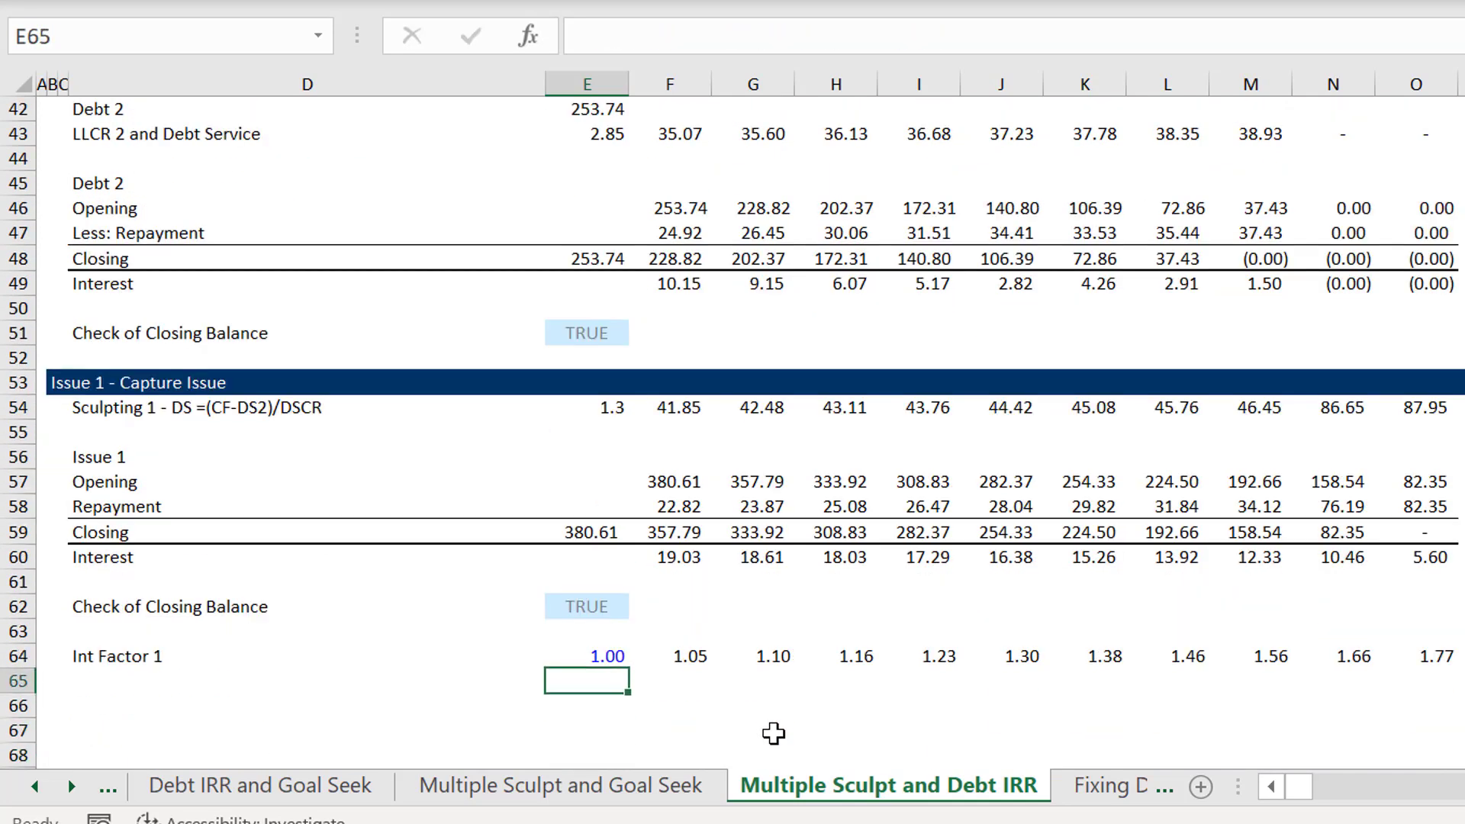
{"action": "key", "text": "Up"}
{"action": "key", "text": "Up"}
{"action": "key", "text": "Up"}
{"action": "key", "text": "Up"}
{"action": "key", "text": "Up"}
{"action": "key", "text": "Up"}
{"action": "key", "text": "Down"}
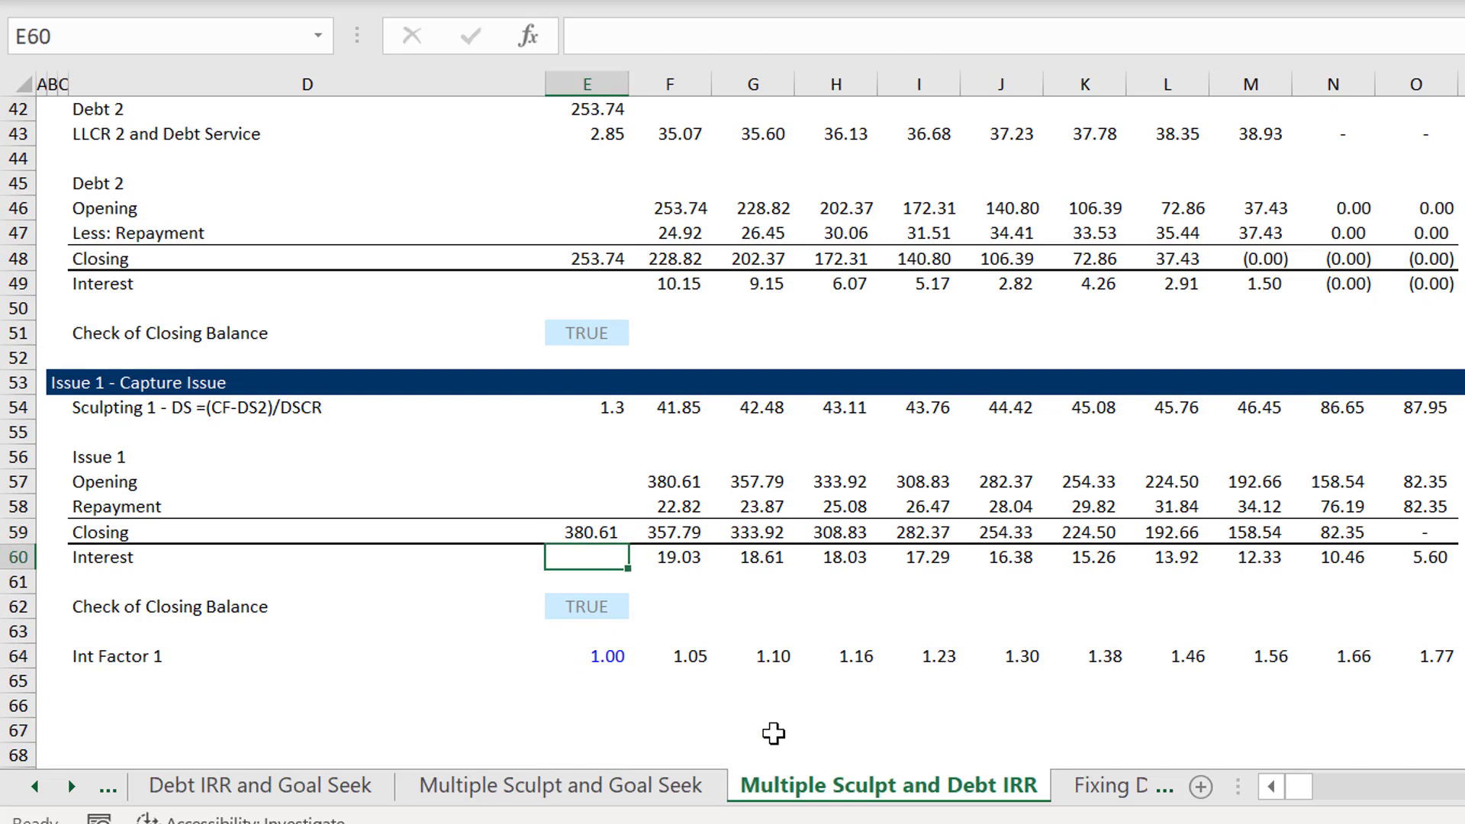
- Inspect the Issue 1 closing balance formula in E59 and the Int Factor 1 row below it
{"action": "key", "text": "Up"}
{"action": "key", "text": "F2"}
{"action": "key", "text": "Escape"}
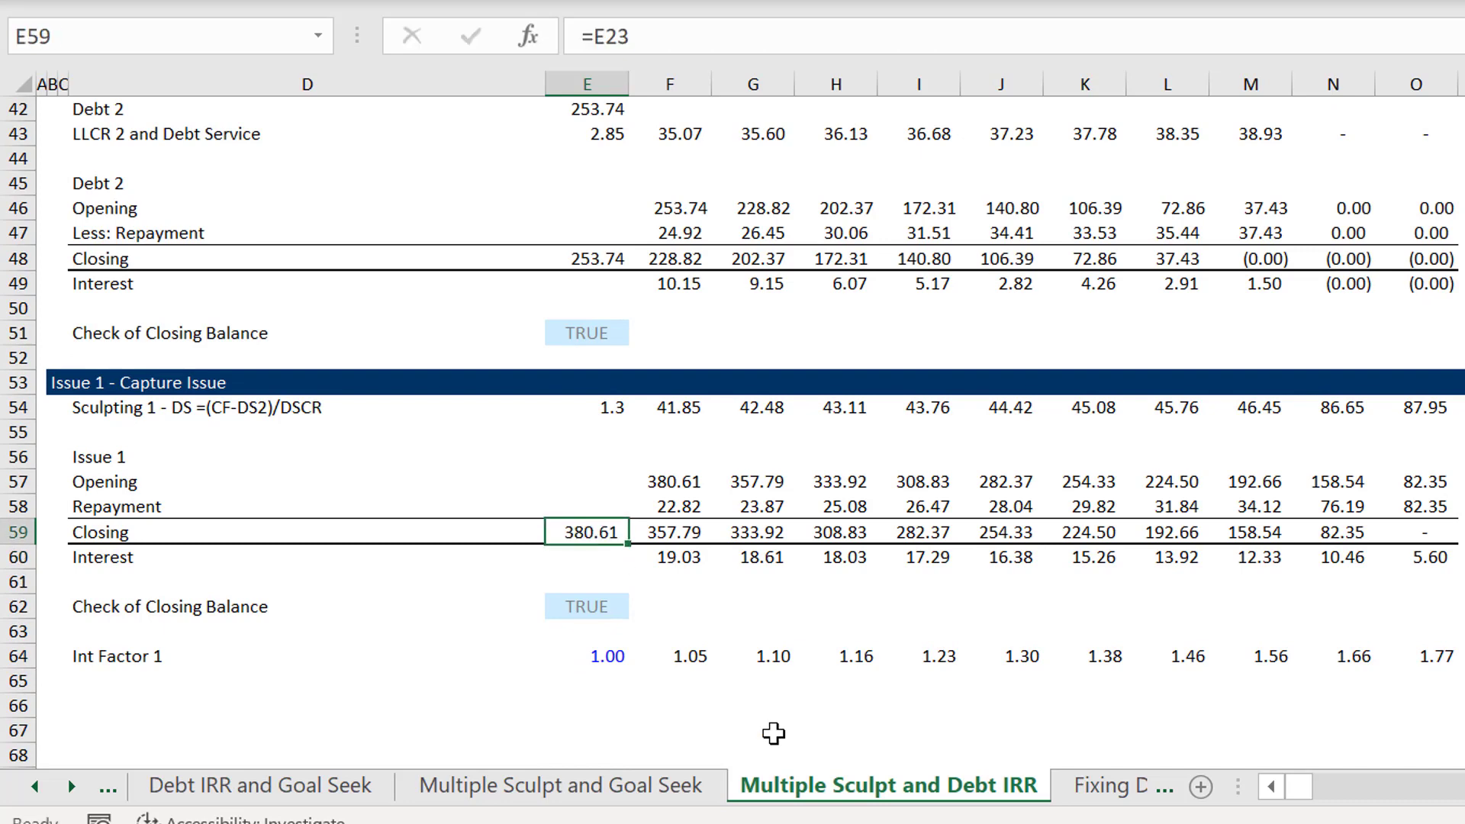
{"action": "key", "text": "Down"}
{"action": "key", "text": "Down"}
{"action": "key", "text": "Down"}
{"action": "key", "text": "Down"}
{"action": "key", "text": "Down"}
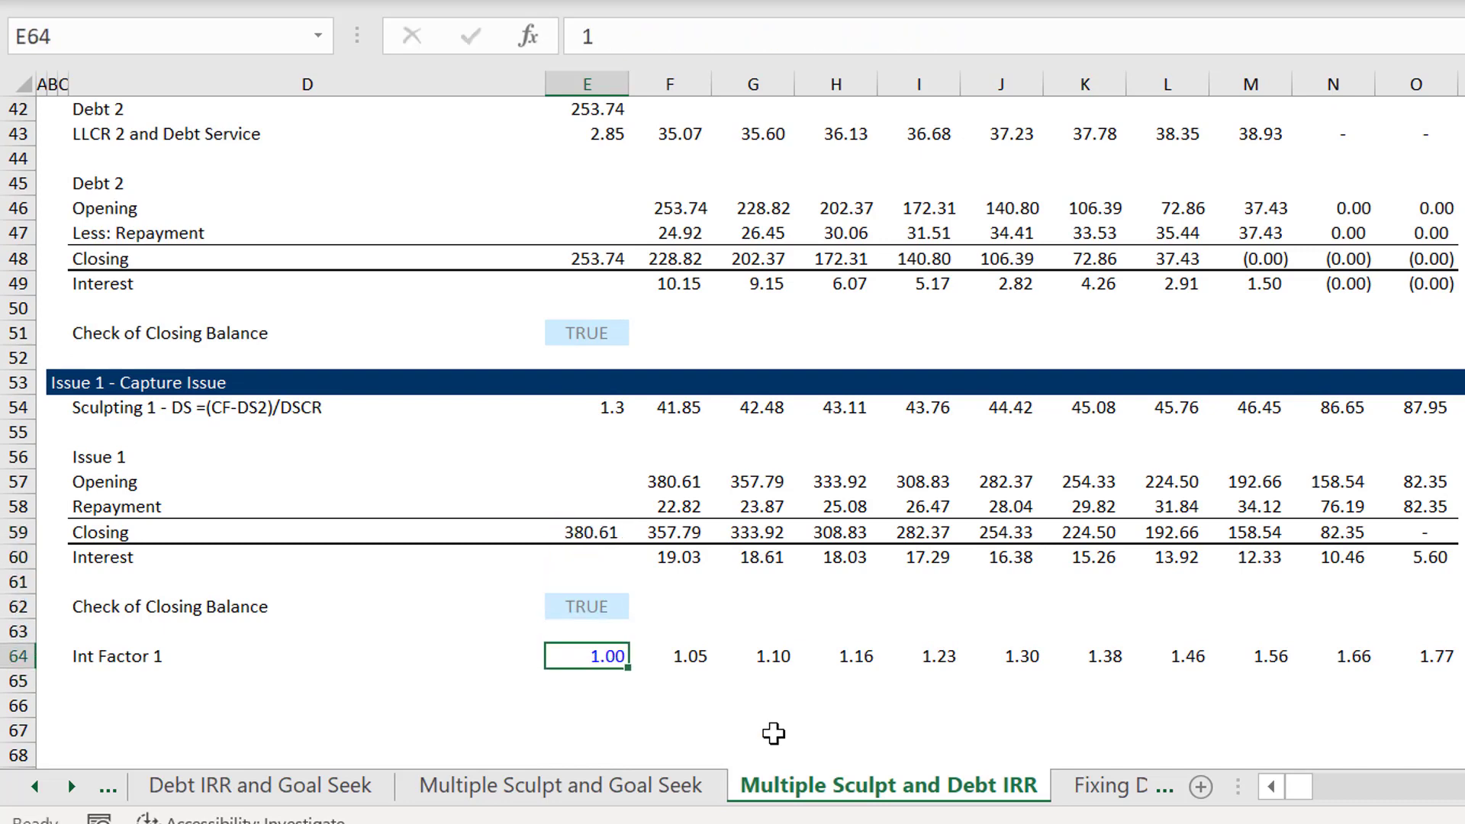
{"action": "key", "text": "Right"}
{"action": "key", "text": "Right"}
{"action": "key", "text": "Right"}
{"action": "key", "text": "Right"}
- Rename the row label in D64 to "Int Factor for Capture Issue"
{"action": "key", "text": "Left"}
{"action": "key", "text": "Left"}
{"action": "key", "text": "Left"}
{"action": "key", "text": "Left"}
{"action": "key", "text": "Left"}
{"action": "key", "text": "Left"}
{"action": "key", "text": "Right"}
{"action": "key", "text": "F2"}
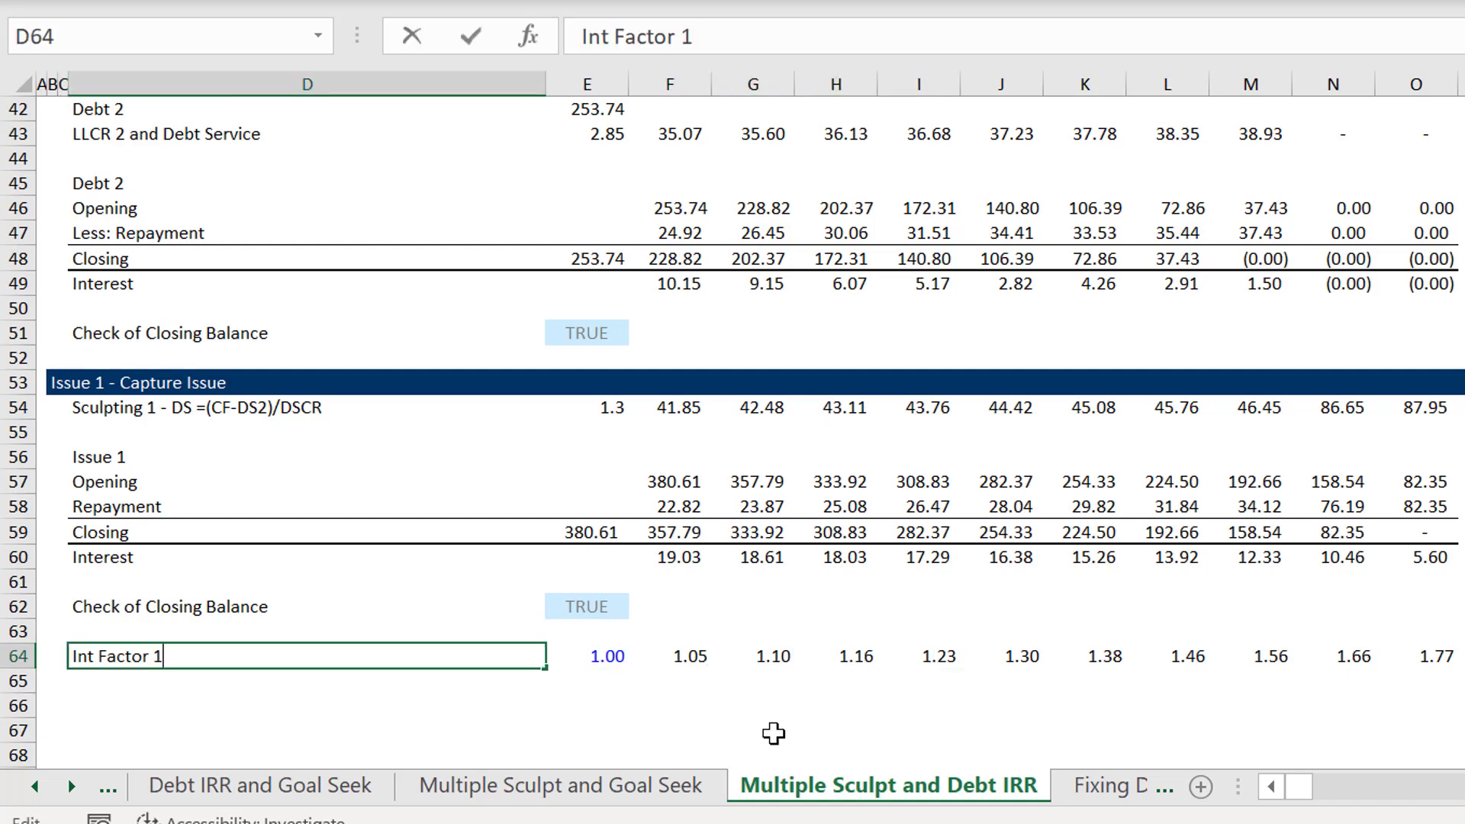
{"action": "key", "text": "BackSpace"}
{"action": "type", "text": "for Cap"}
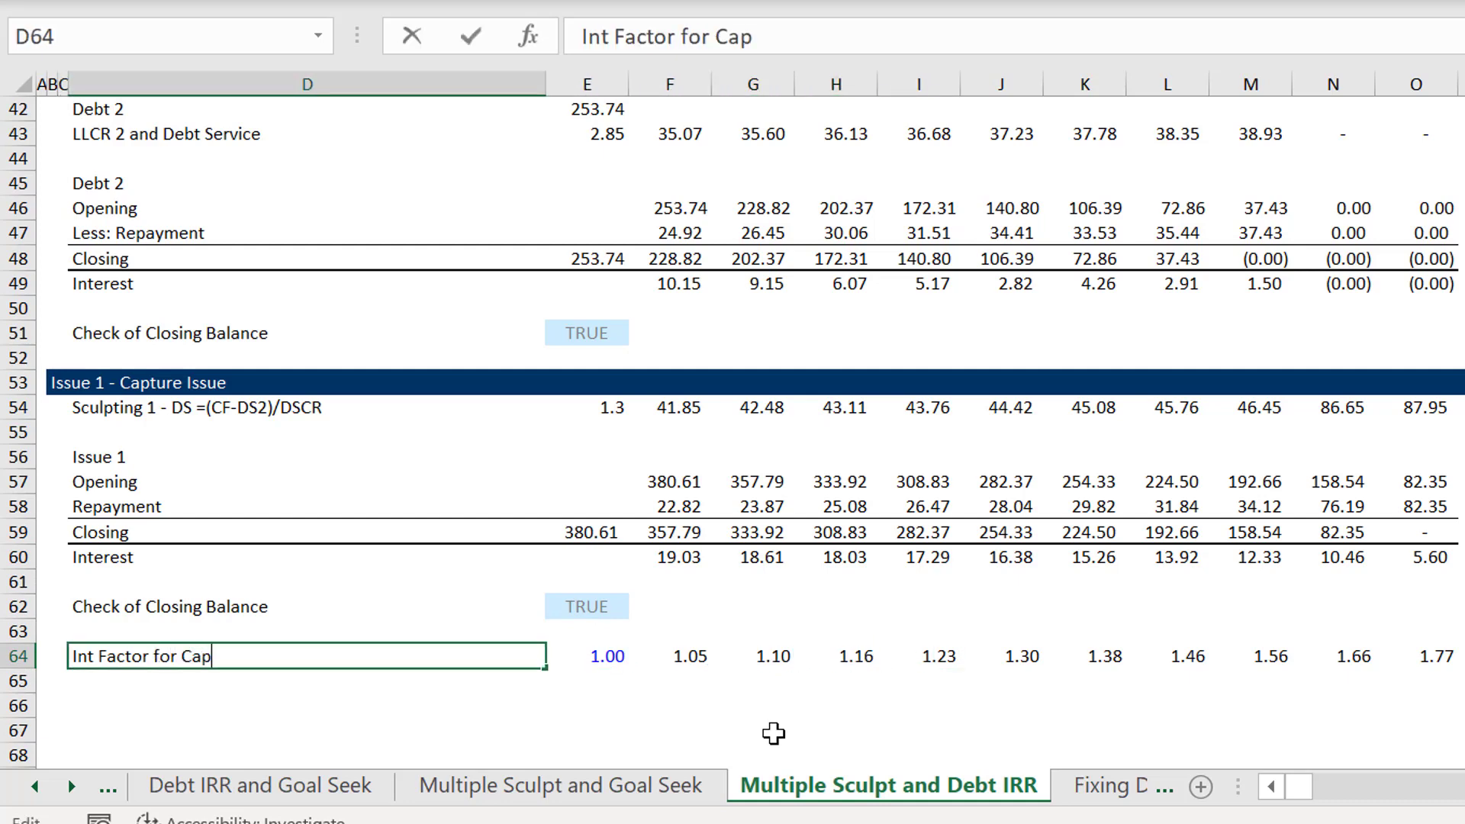
{"action": "type", "text": "ture Issue"}
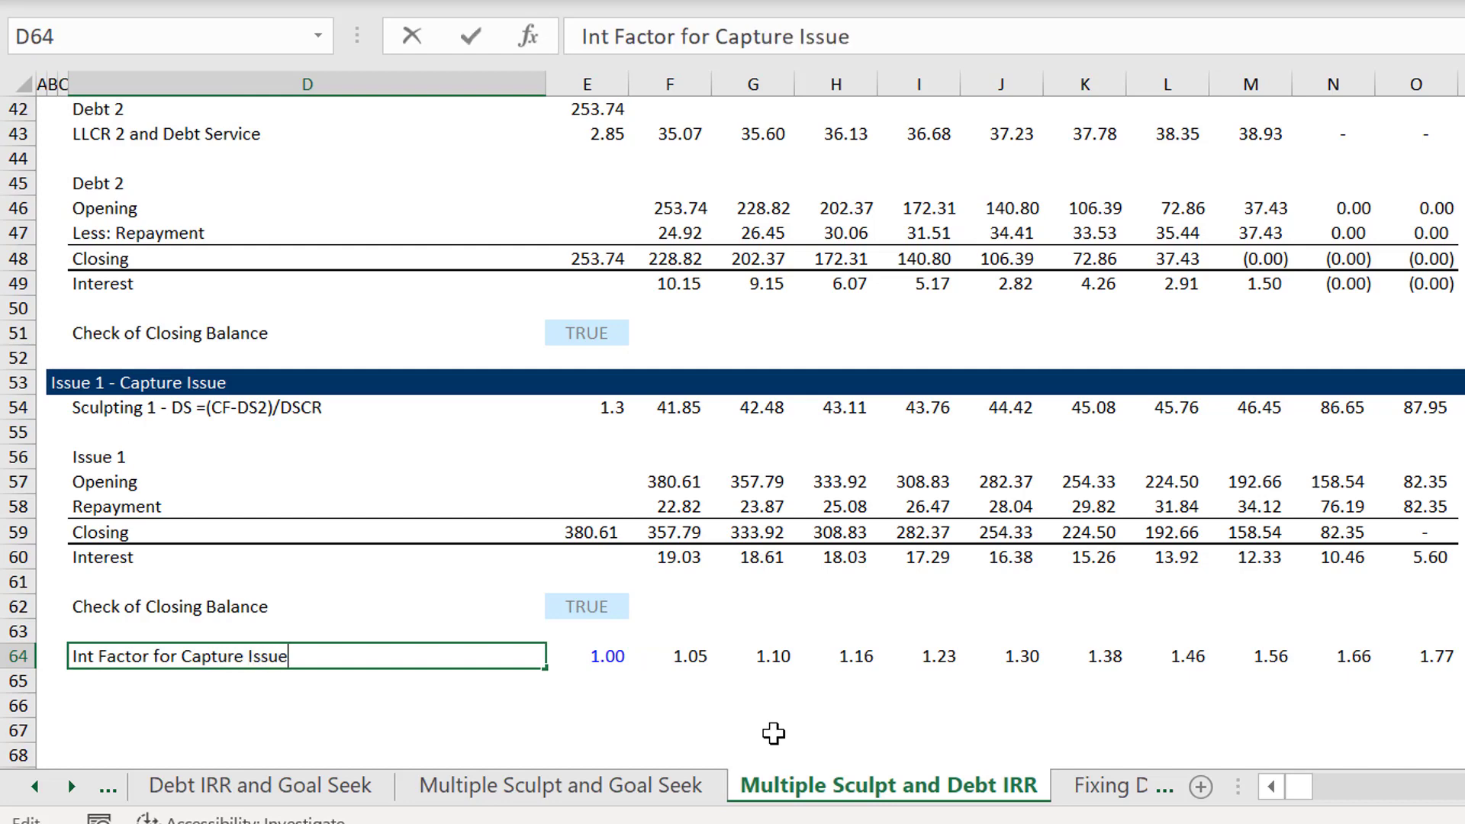
{"action": "key", "text": "Return"}
- Review the interest factor formula in F64 and the Issue 1 repayment row above it
{"action": "key", "text": "Up"}
{"action": "key", "text": "Right"}
{"action": "key", "text": "Right"}
{"action": "key", "text": "Left"}
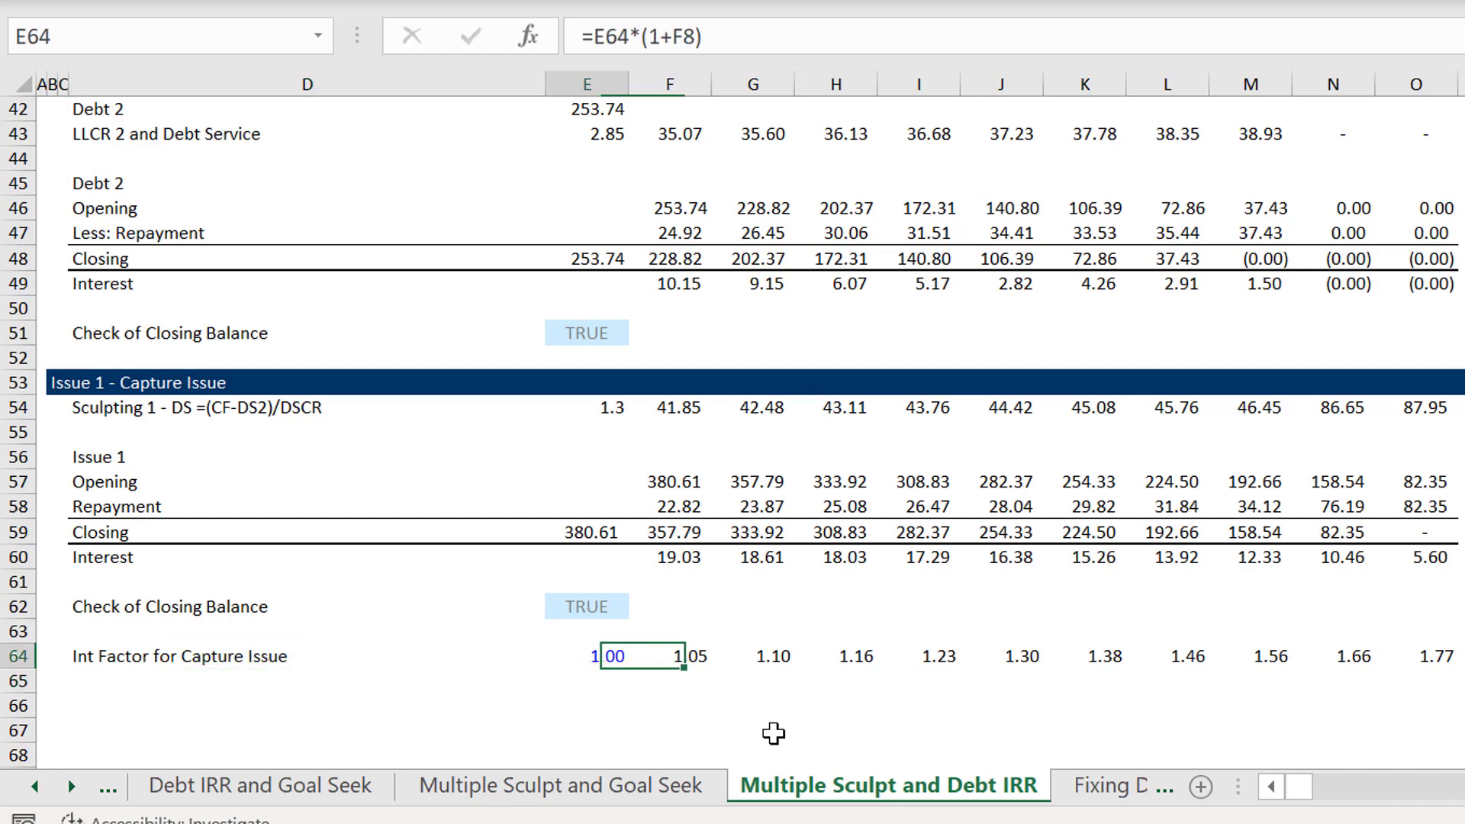
{"action": "key", "text": "Right"}
{"action": "key", "text": "Up"}
{"action": "key", "text": "Up"}
{"action": "key", "text": "Up"}
{"action": "key", "text": "Up"}
{"action": "key", "text": "Up"}
{"action": "key", "text": "Up"}
{"action": "key", "text": "Up"}
{"action": "key", "text": "Up"}
{"action": "key", "text": "Up"}
{"action": "key", "text": "Up"}
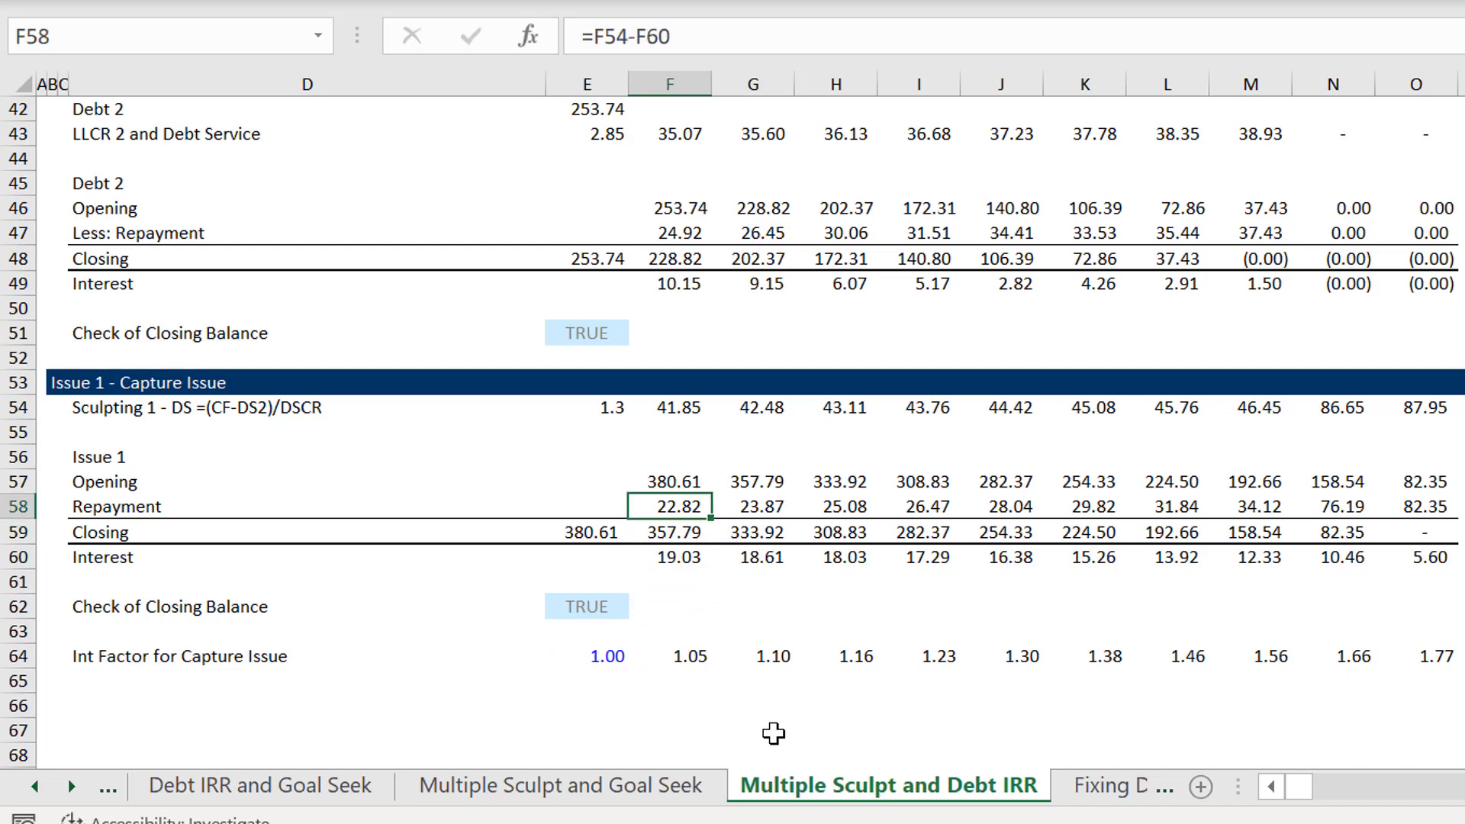
- Change the sculpting label in D54 to "Sculpting 1 - DS =(CF)/DSCR - Dso"
{"action": "key", "text": "Left"}
{"action": "key", "text": "Left"}
{"action": "key", "text": "Left"}
{"action": "key", "text": "Right"}
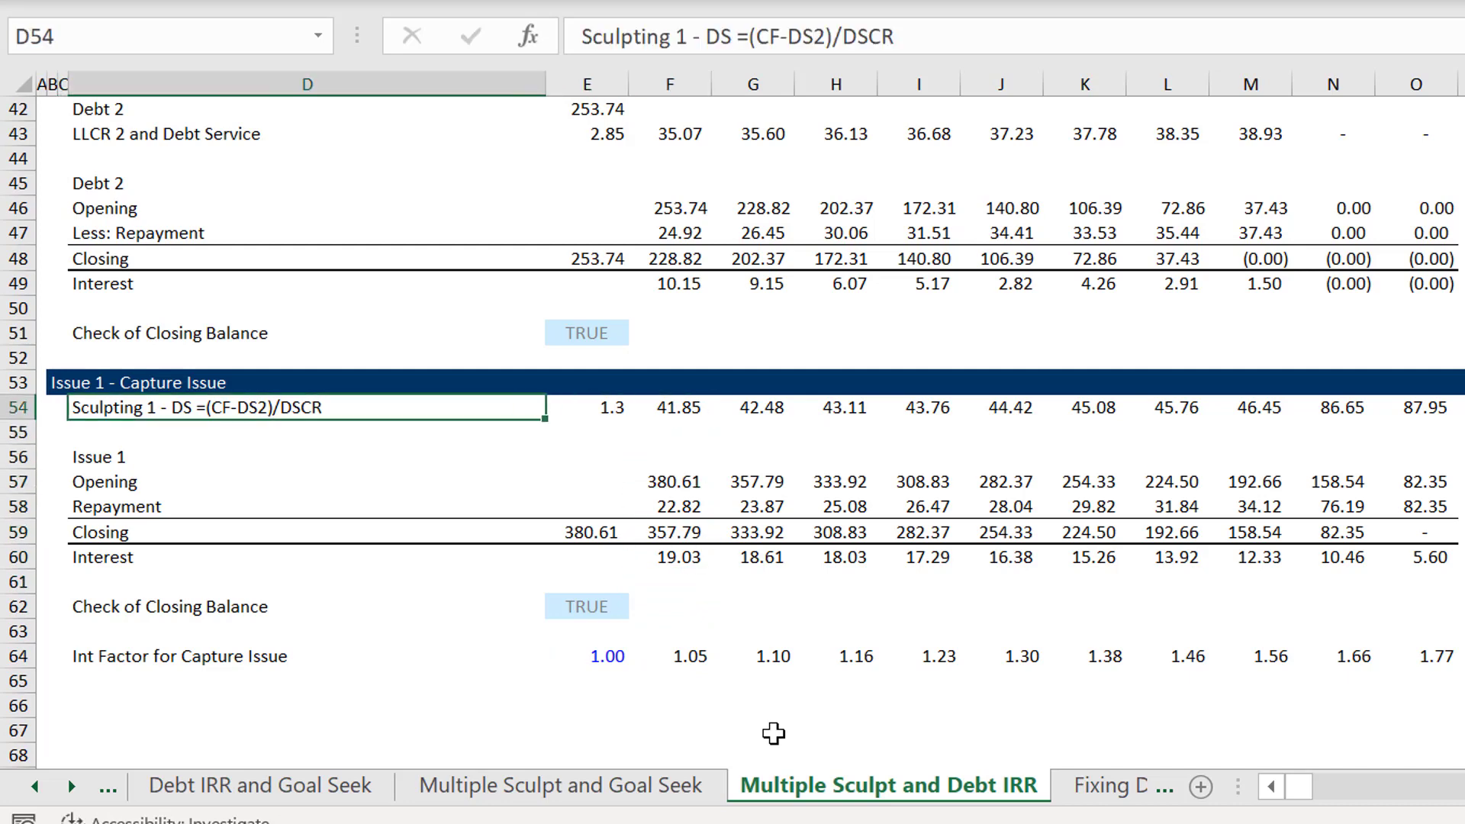
{"action": "key", "text": "F2"}
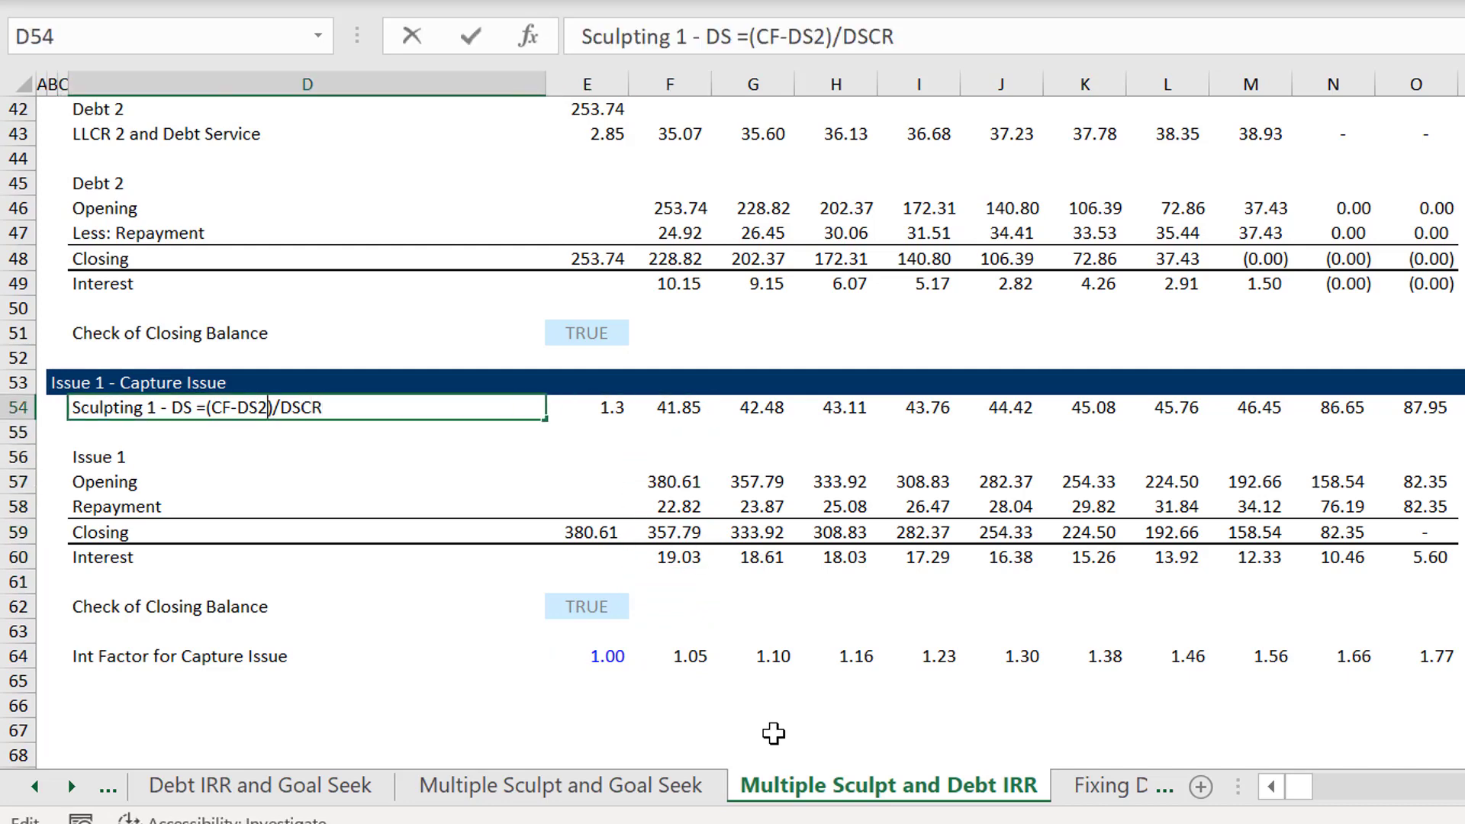
{"action": "key", "text": "BackSpace"}
{"action": "key", "text": "BackSpace"}
{"action": "key", "text": "BackSpace"}
{"action": "key", "text": "BackSpace"}
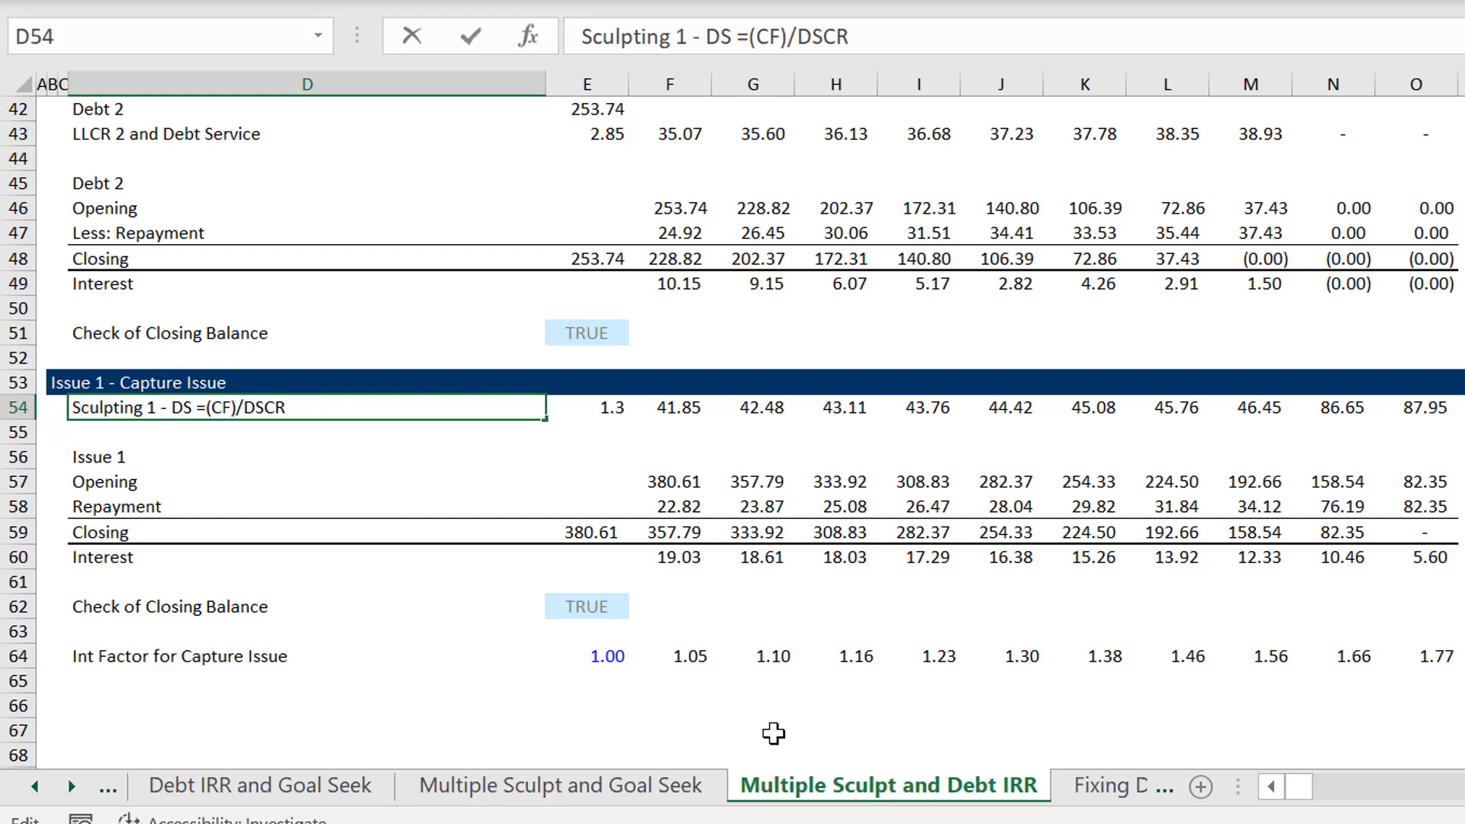
{"action": "key", "text": "Right"}
{"action": "key", "text": "Right"}
{"action": "key", "text": "Right"}
{"action": "type", "text": "- DSo"}
{"action": "key", "text": "Return"}
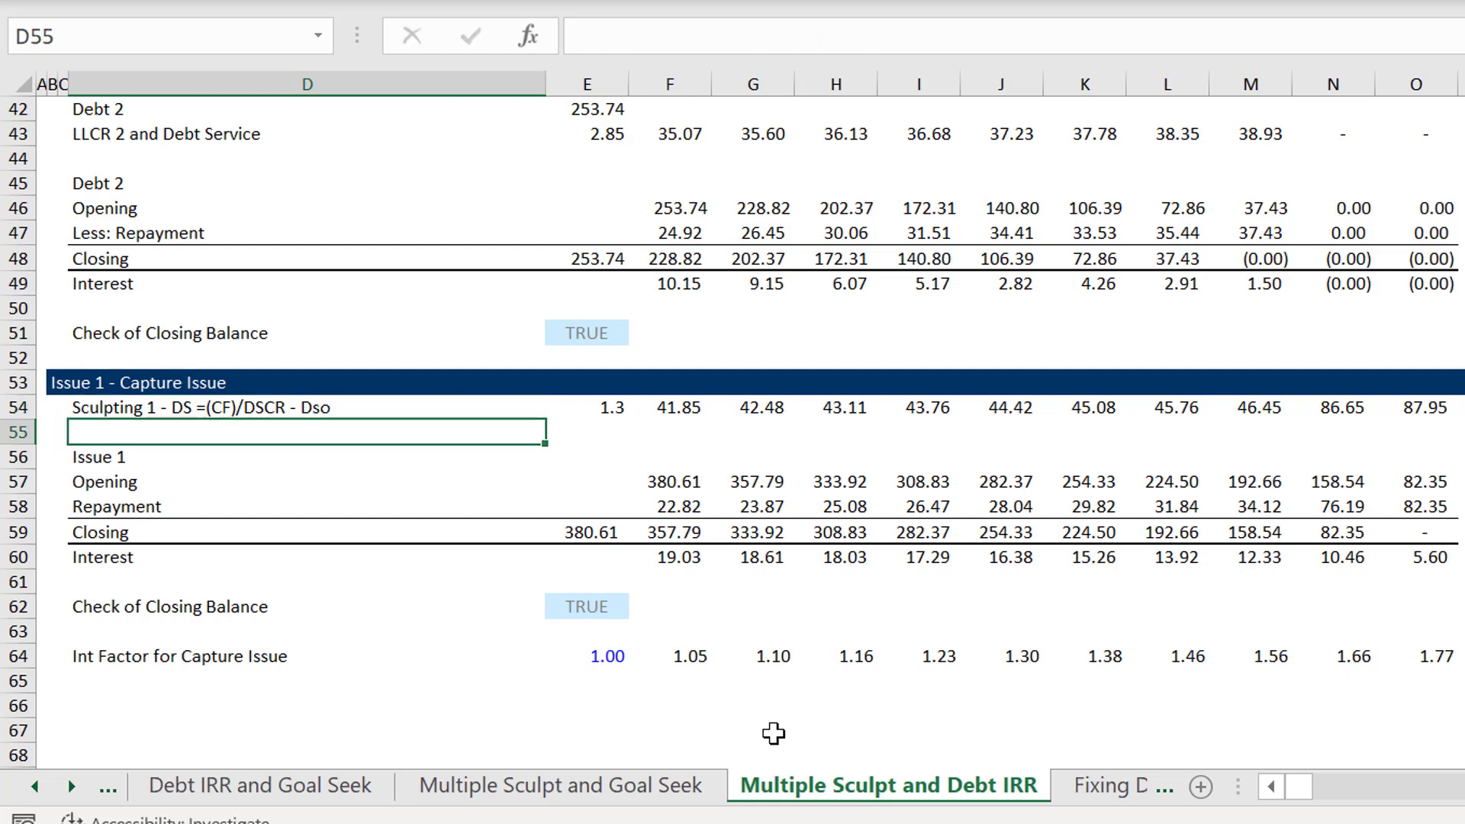
- Inspect the capture issue's sculpted debt service formula in F54 and across row 54
{"action": "key", "text": "Up"}
{"action": "key", "text": "Right"}
{"action": "key", "text": "Right"}
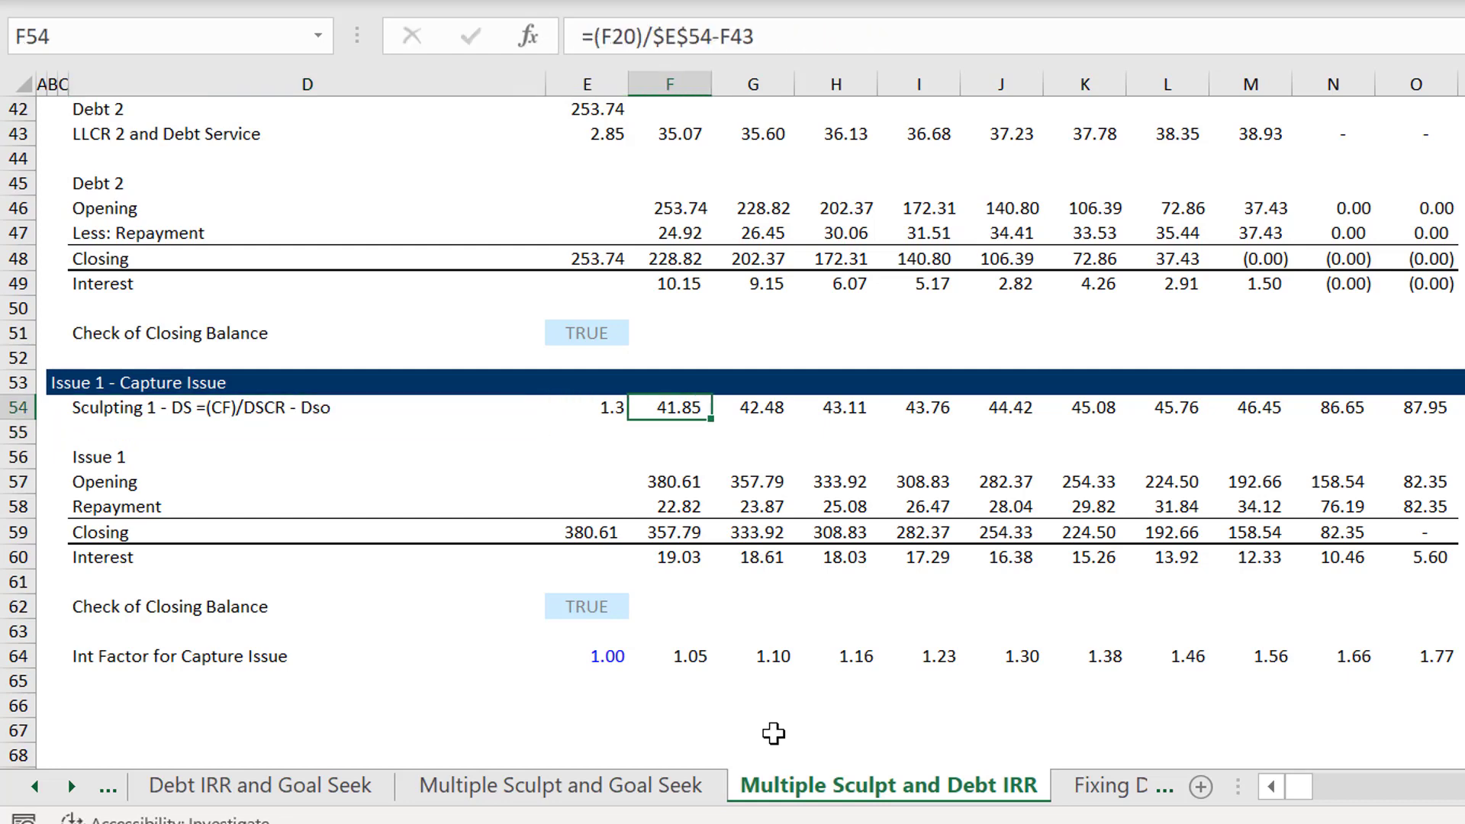
{"action": "key", "text": "F2"}
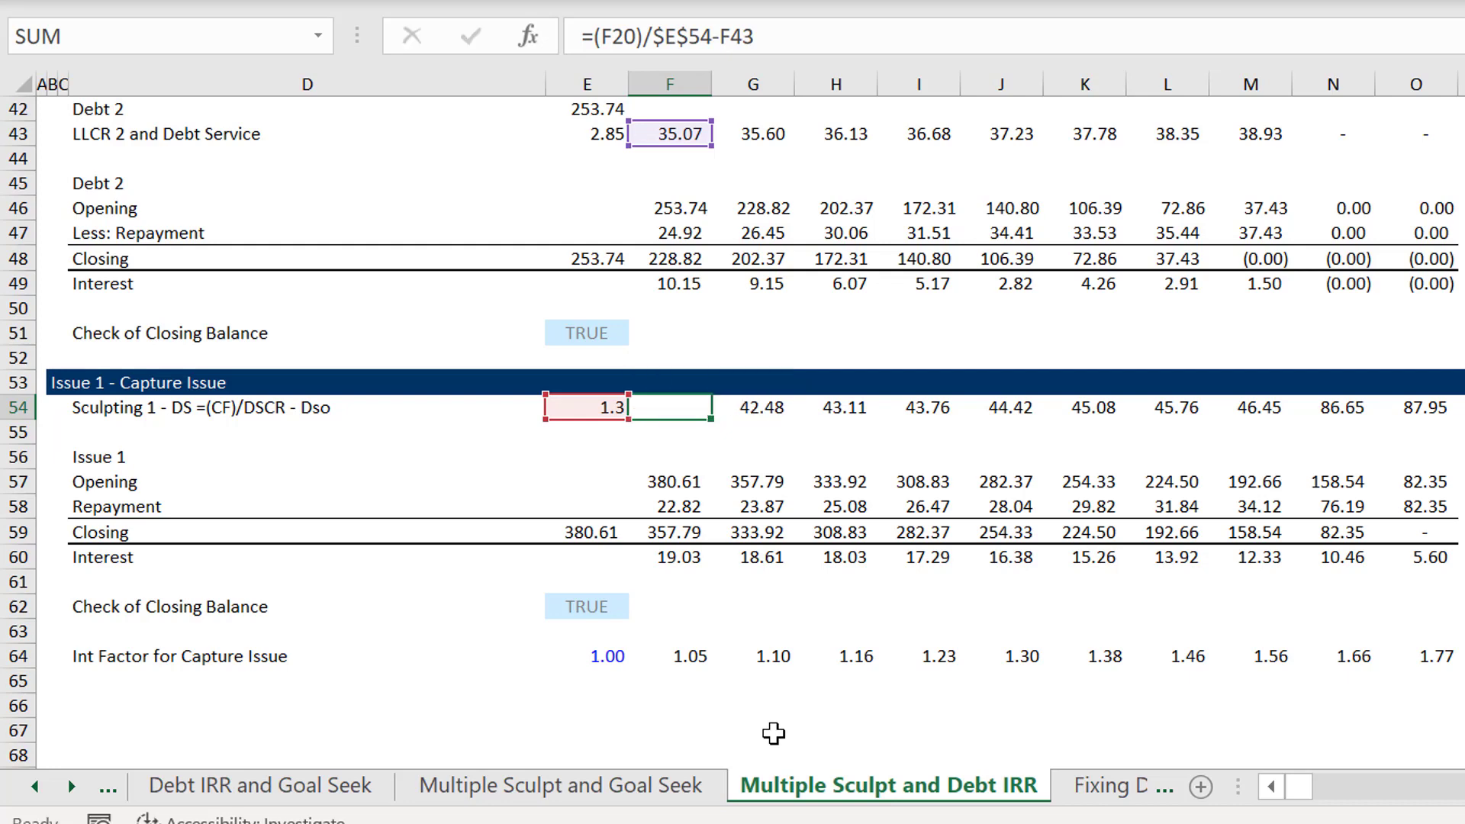
{"action": "key", "text": "Escape"}
{"action": "key", "text": "Right"}
{"action": "key", "text": "Right"}
{"action": "key", "text": "Right"}
{"action": "key", "text": "Right"}
{"action": "key", "text": "Right"}
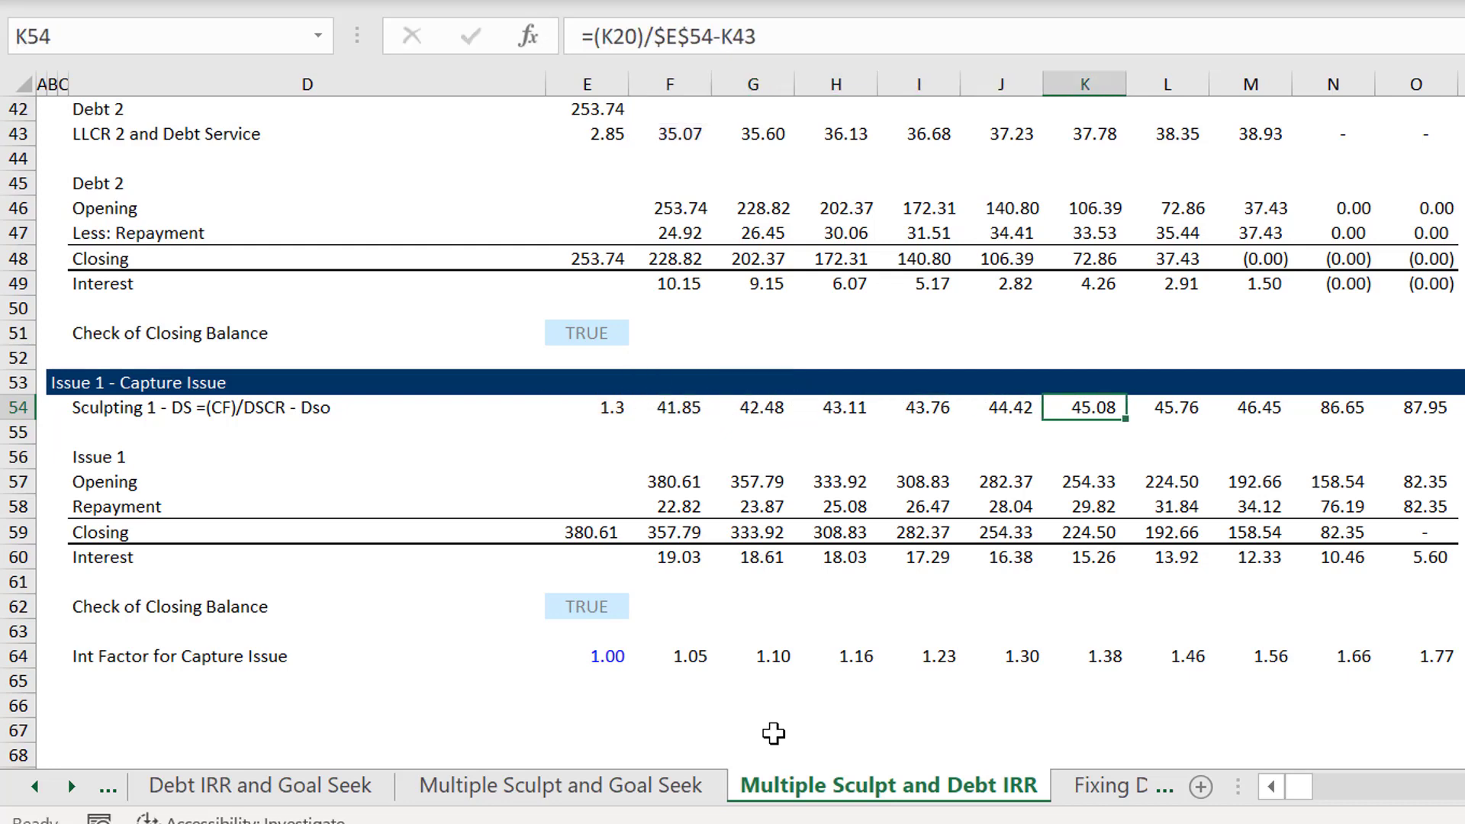
{"action": "key", "text": "Left"}
{"action": "key", "text": "Left"}
{"action": "key", "text": "Left"}
{"action": "key", "text": "Left"}
{"action": "key", "text": "Left"}
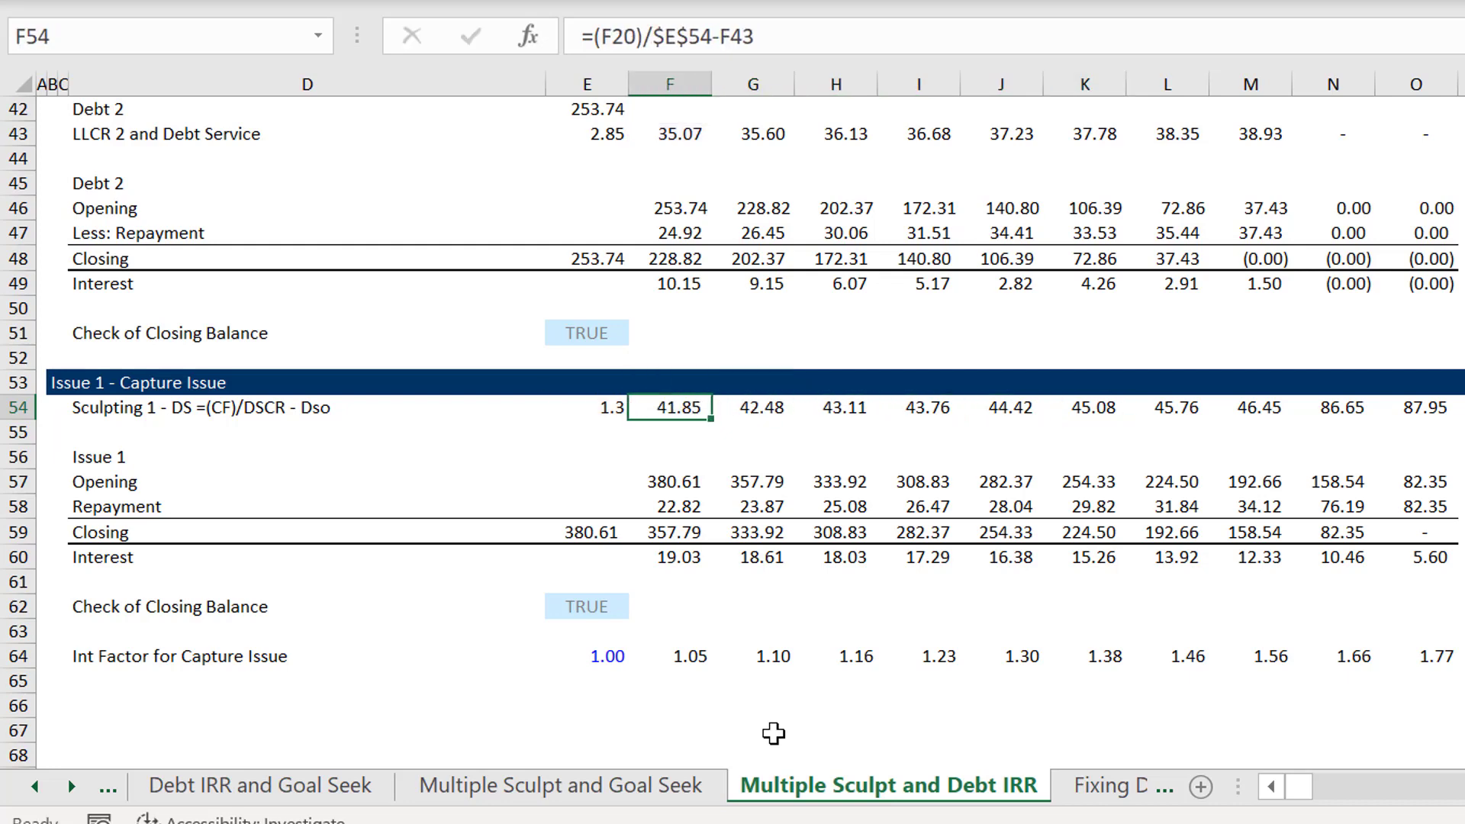
- Examine the SUMPRODUCT formula for the capture issue's NPV 1 in E23
{"action": "key", "text": "Page_Up"}
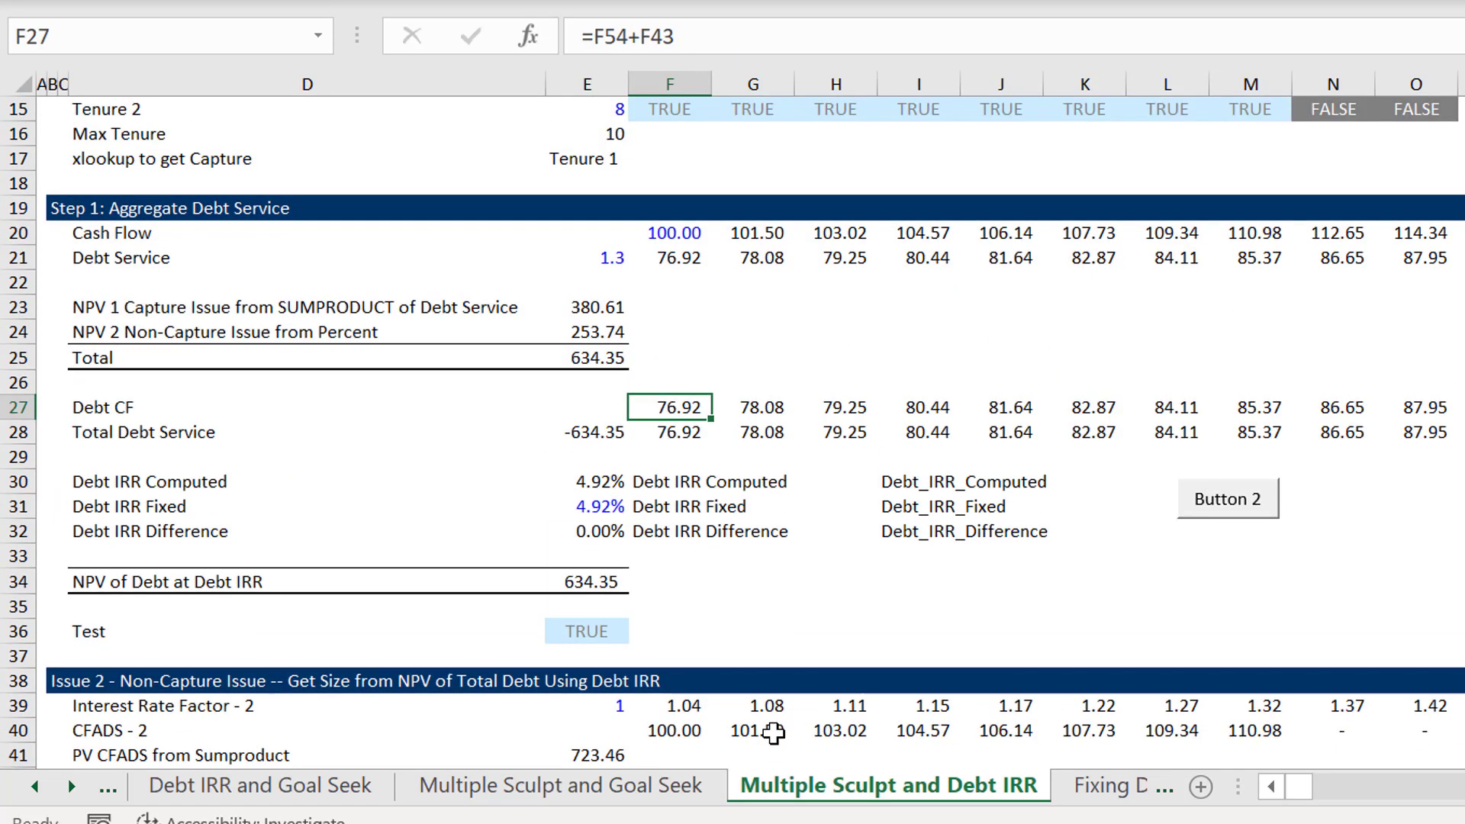
{"action": "key", "text": "Up"}
{"action": "key", "text": "Up"}
{"action": "key", "text": "Up"}
{"action": "key", "text": "Up"}
{"action": "key", "text": "Left"}
{"action": "key", "text": "F2"}
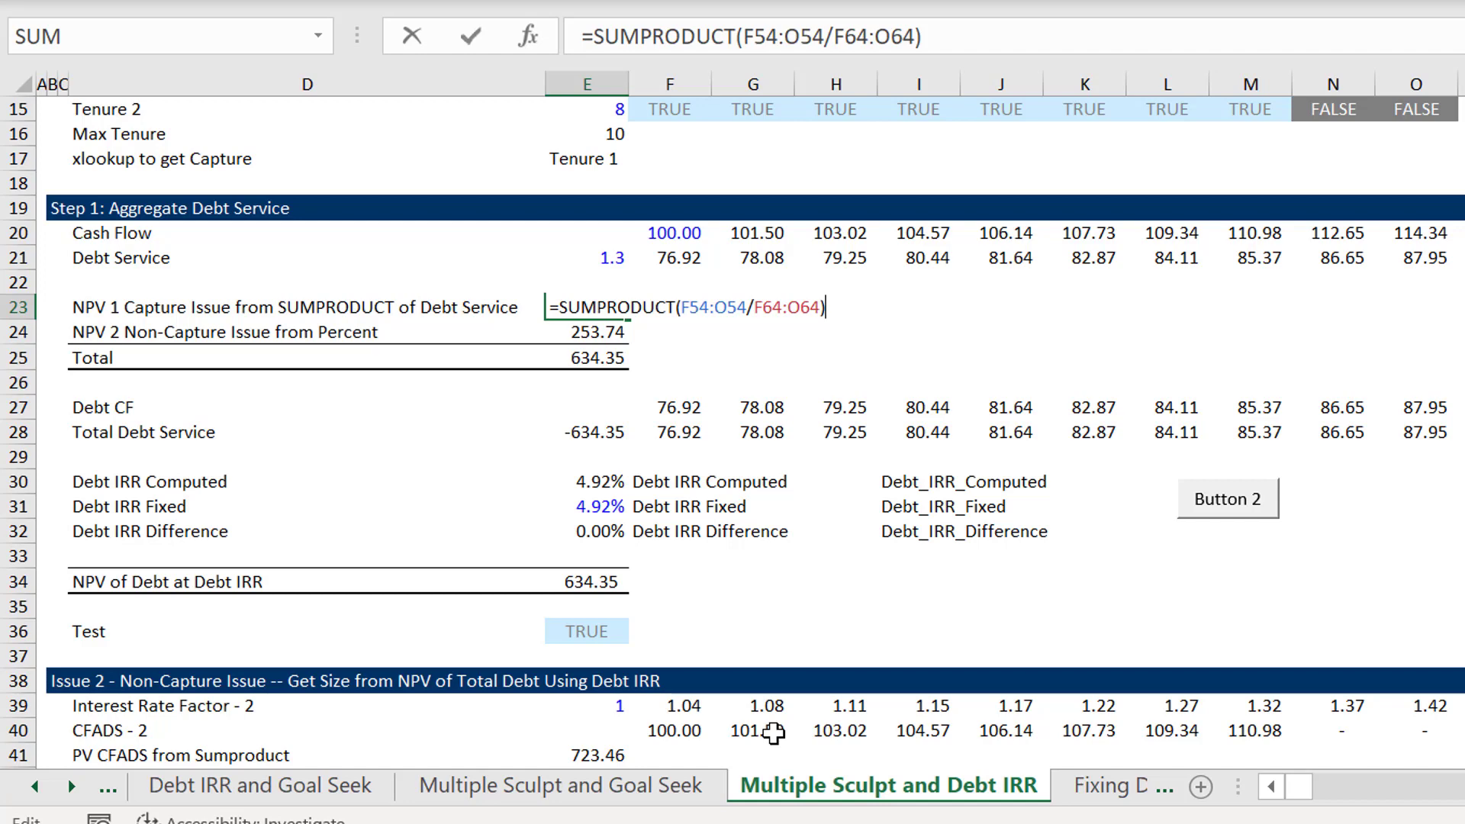
{"action": "key", "text": "Return"}
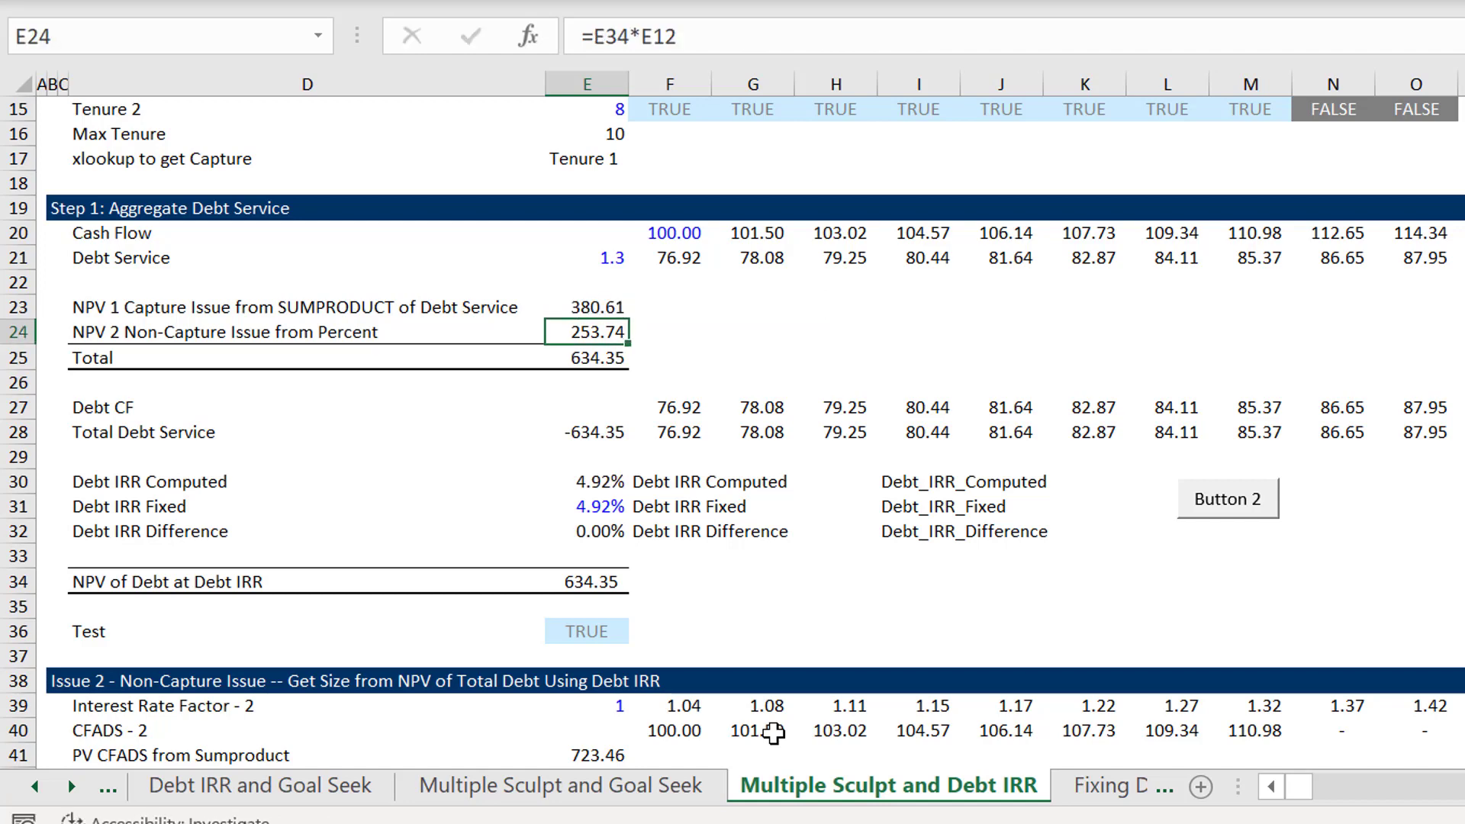
- Check the formulas for NPV 2 of the non-capture issue in E24 and the total debt in E25
{"action": "key", "text": "F2"}
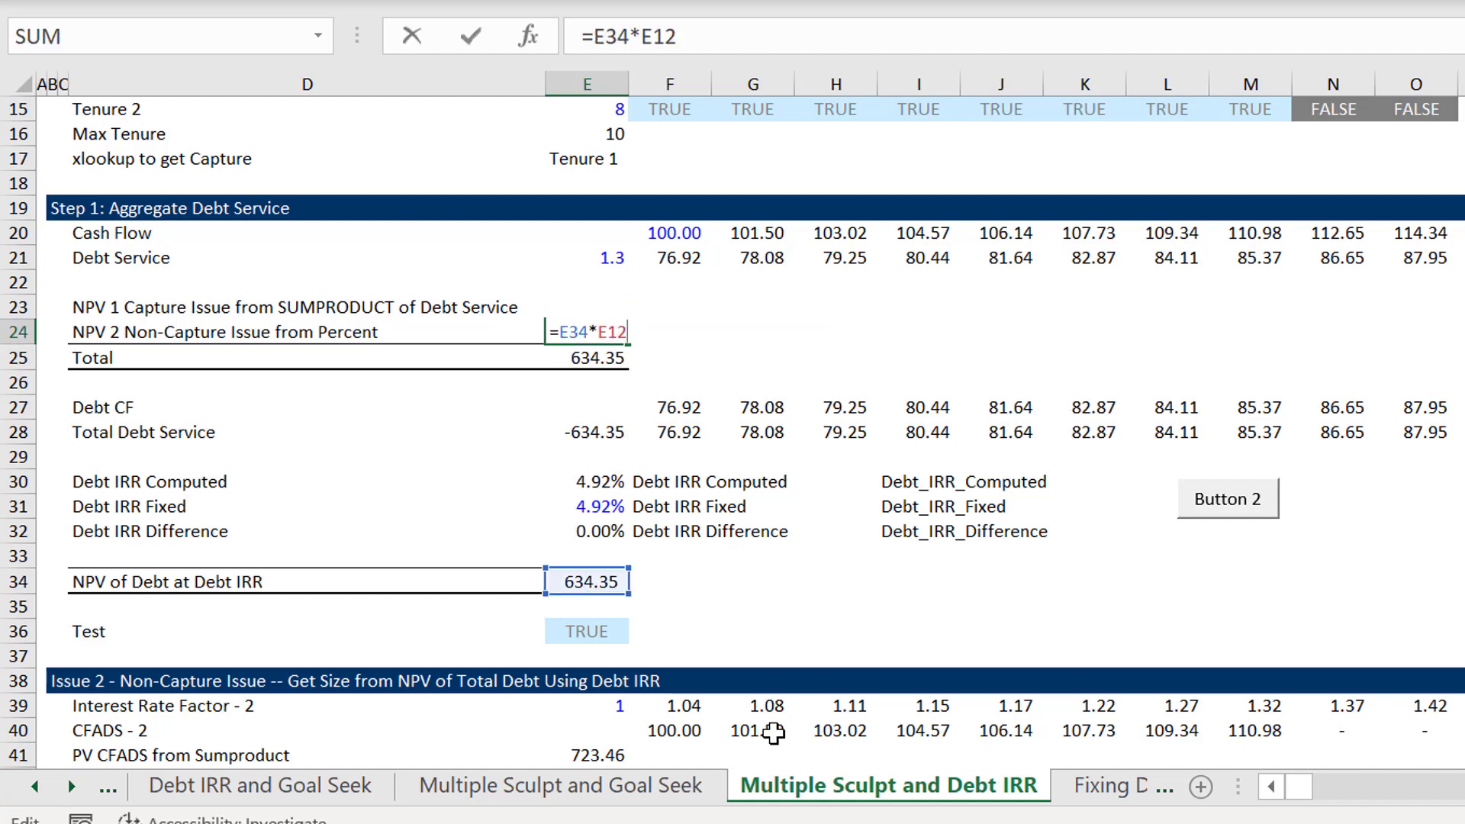
{"action": "key", "text": "ctrl+Return"}
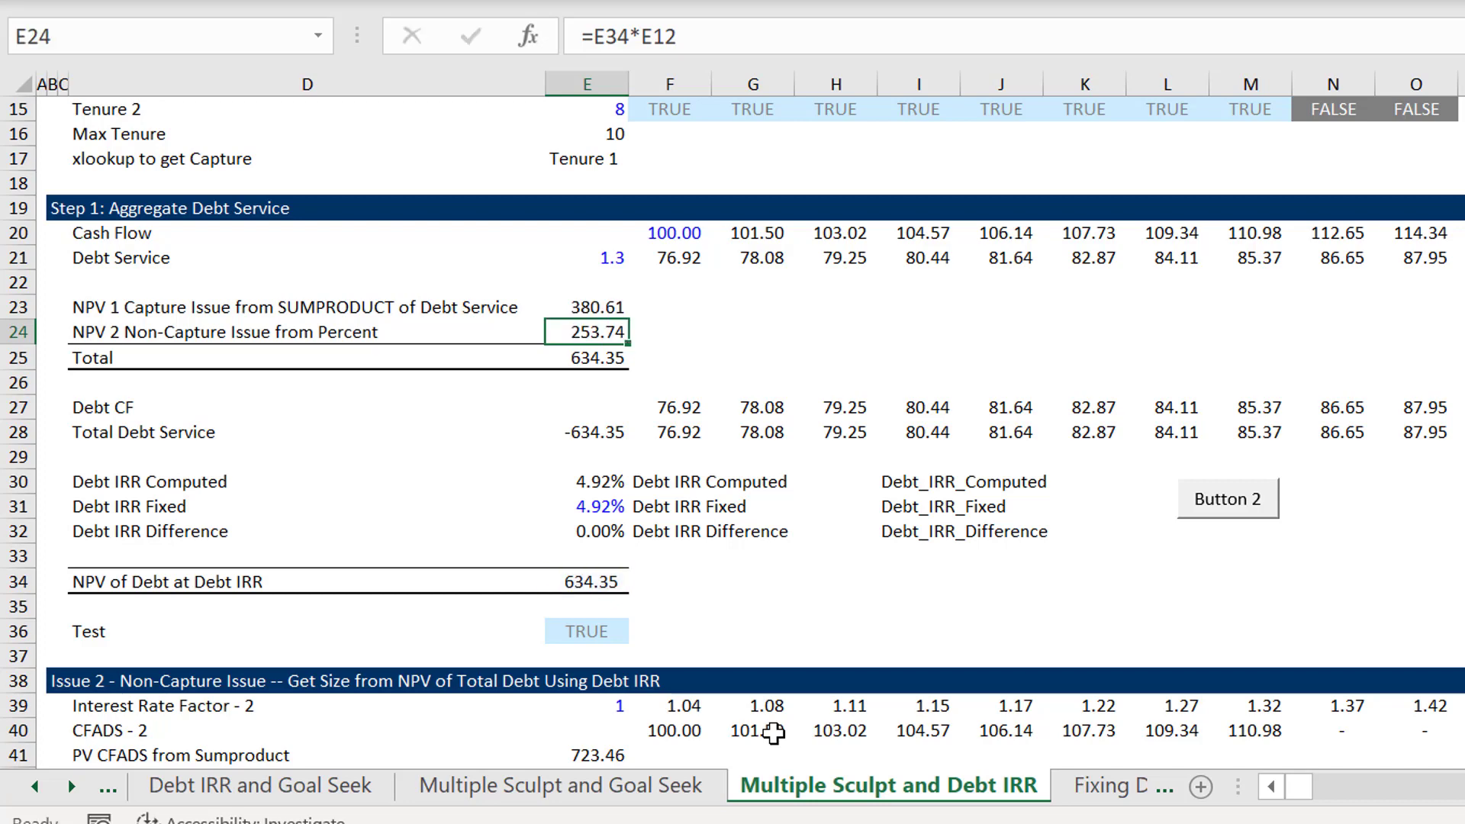
{"action": "key", "text": "Down"}
{"action": "key", "text": "F2"}
{"action": "key", "text": "Return"}
{"action": "key", "text": "Down"}
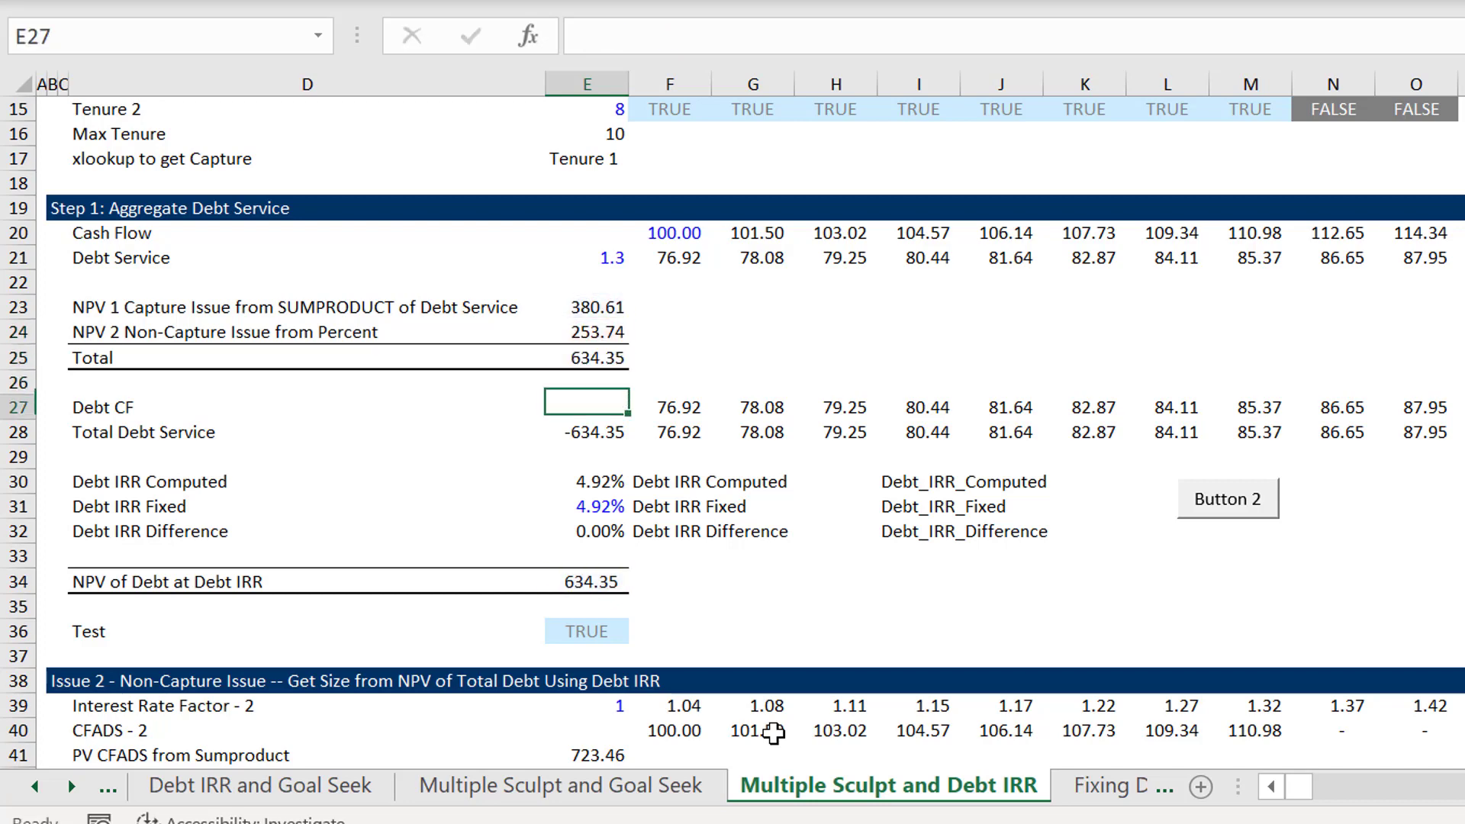
- Inspect the initial Total Debt Service formula in E28 and the computed Debt IRR formula in E30
{"action": "key", "text": "Down"}
{"action": "key", "text": "F2"}
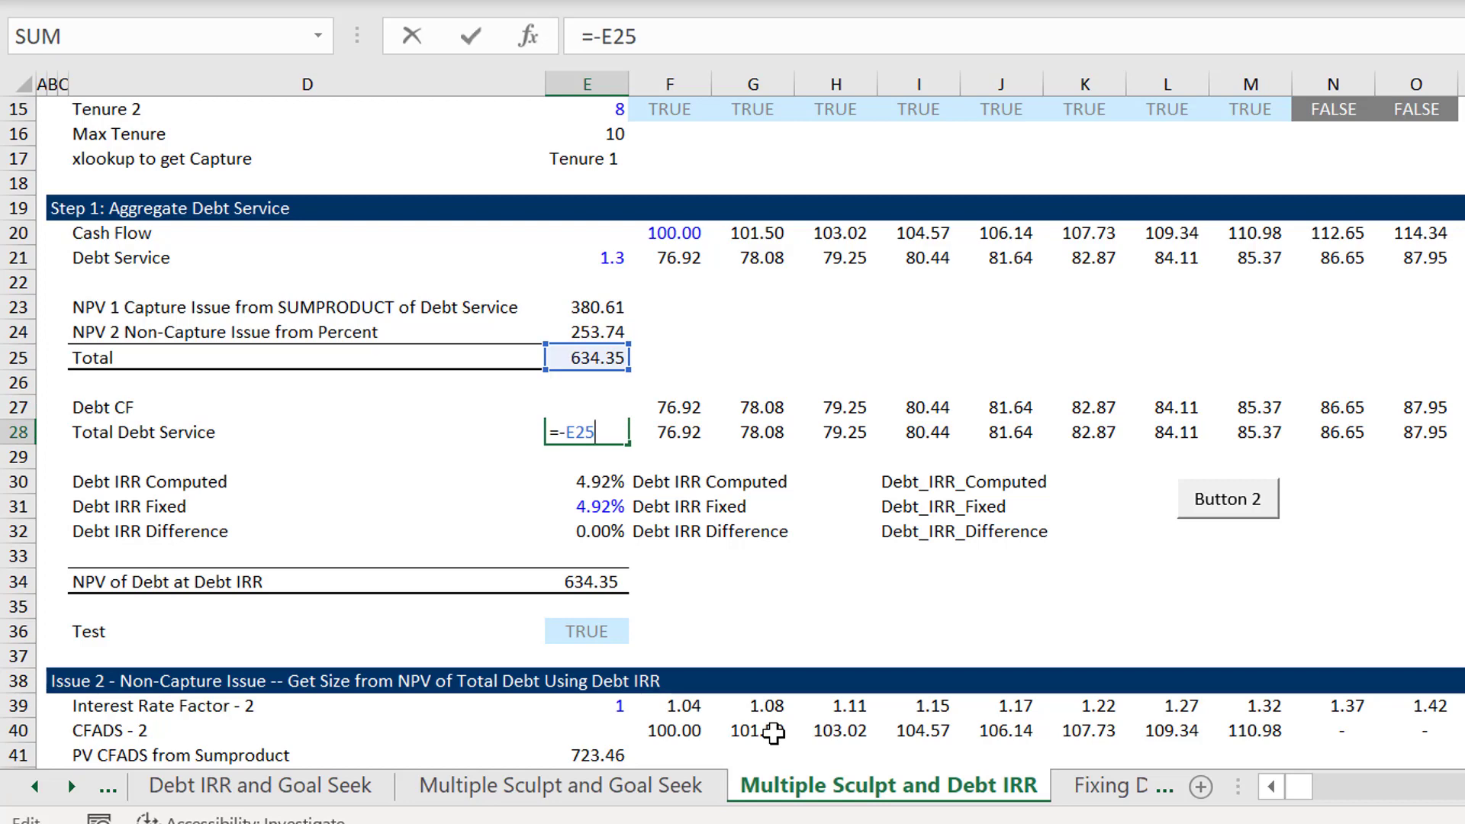
{"action": "key", "text": "ctrl+Return"}
{"action": "key", "text": "Right"}
{"action": "key", "text": "Left"}
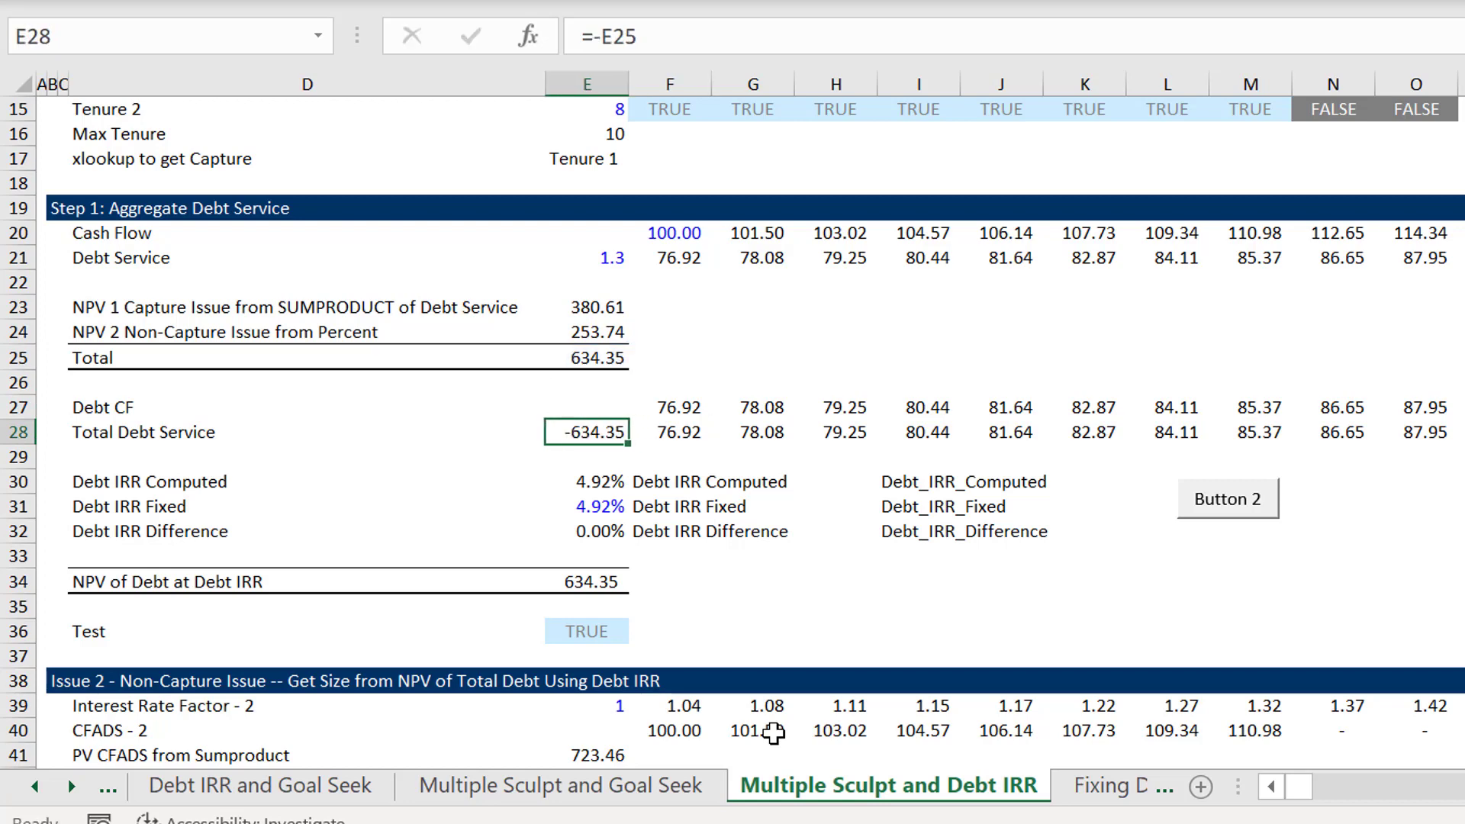
{"action": "key", "text": "Down"}
{"action": "key", "text": "Down"}
{"action": "key", "text": "F2"}
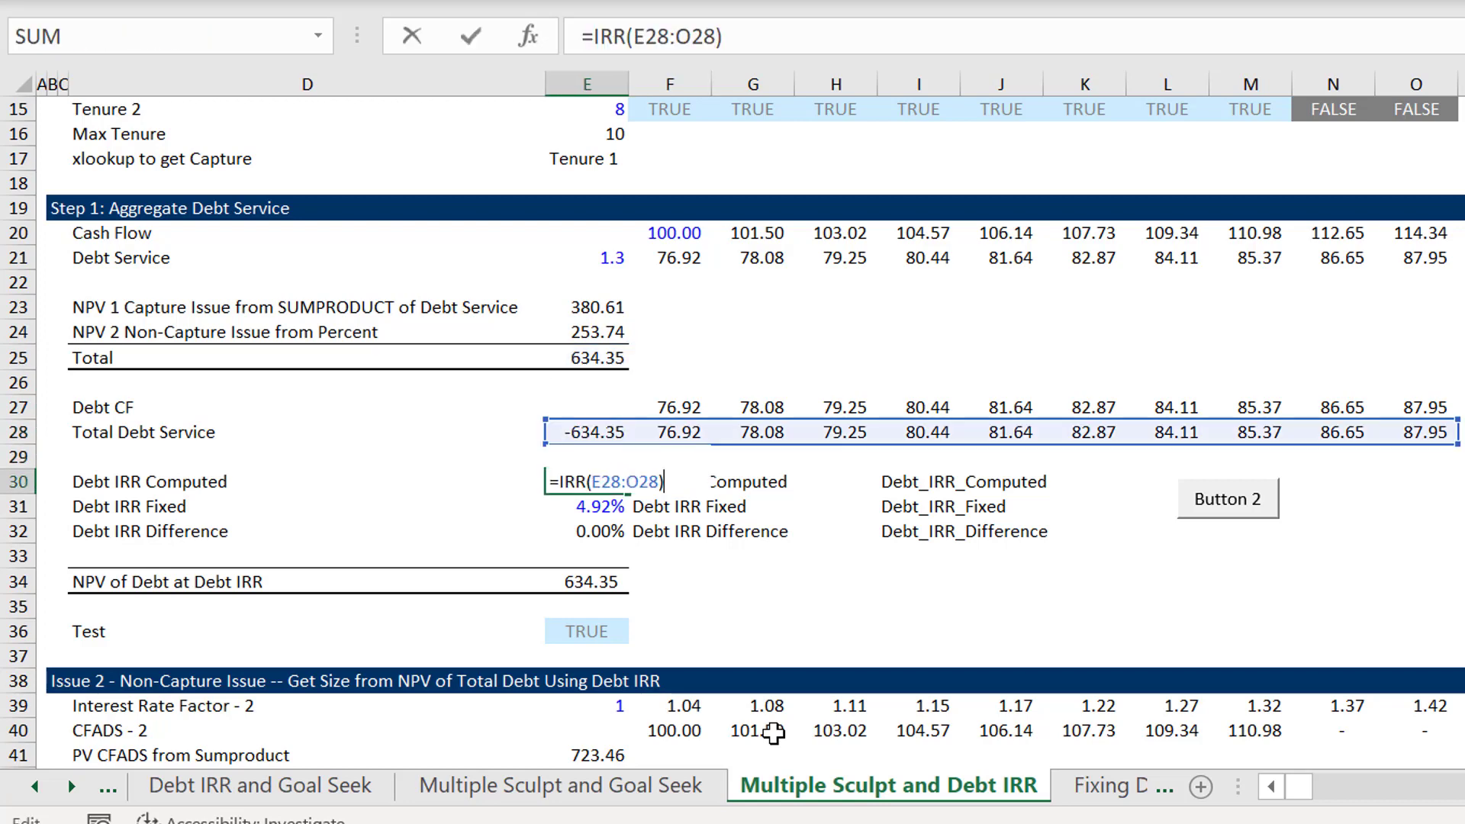
{"action": "key", "text": "ctrl+Return"}
- Examine the Debt IRR Fixed input in E31 and the NPV of Debt at Debt IRR formula in E34
{"action": "key", "text": "Down"}
{"action": "key", "text": "F2"}
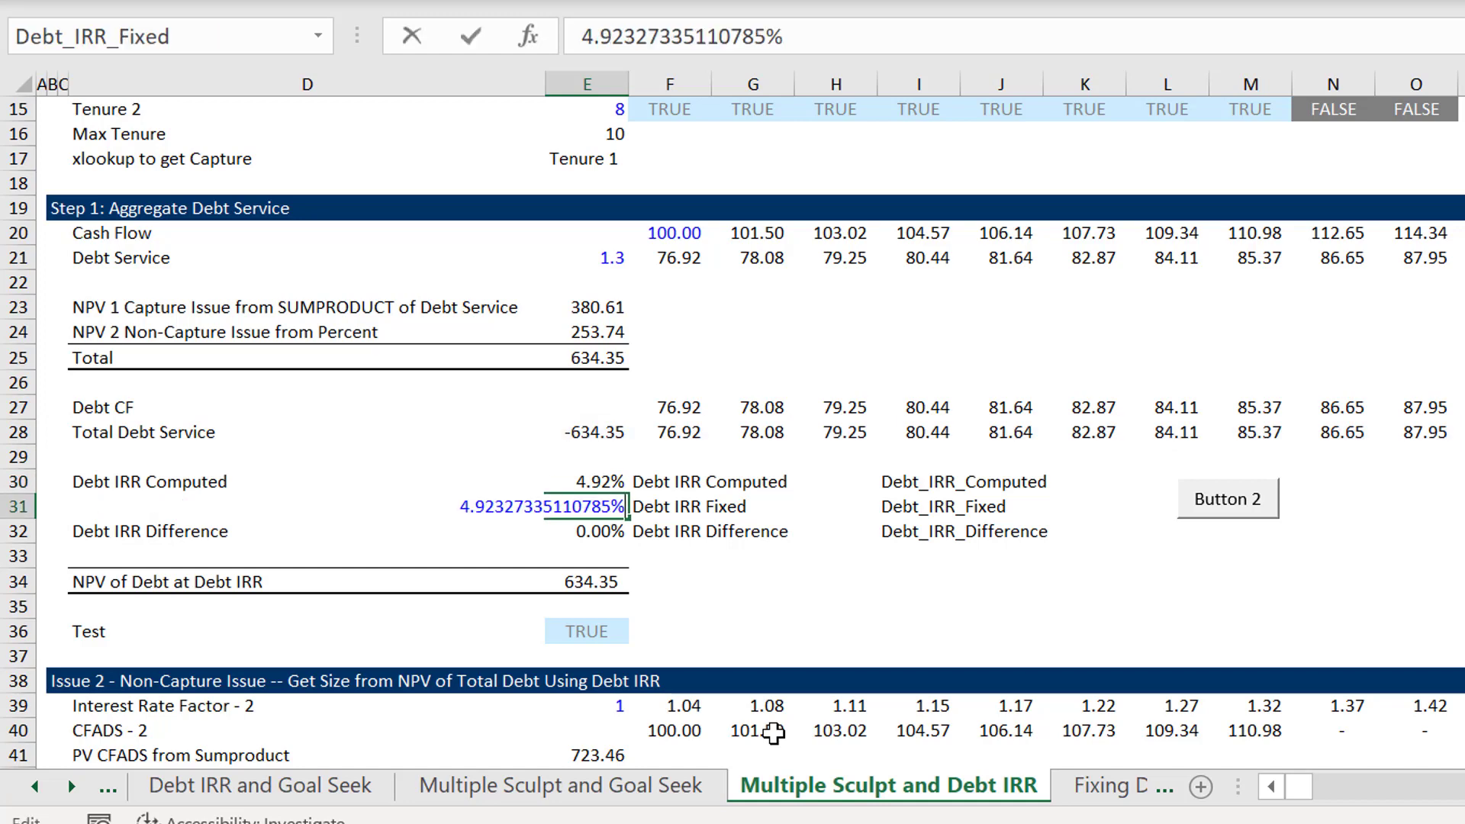
{"action": "key", "text": "Escape"}
{"action": "key", "text": "Down"}
{"action": "key", "text": "Down"}
{"action": "key", "text": "Down"}
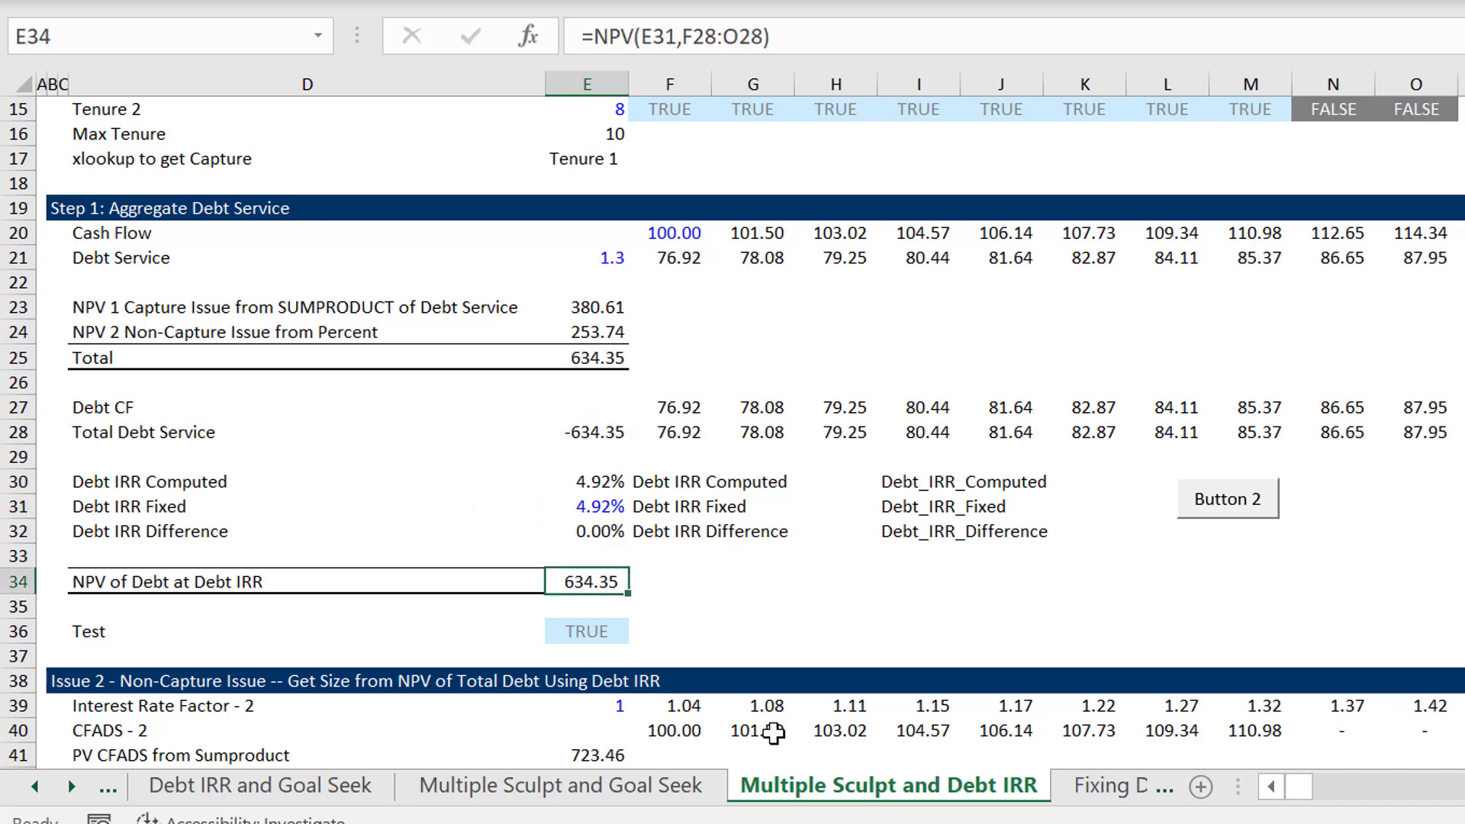
{"action": "key", "text": "F2"}
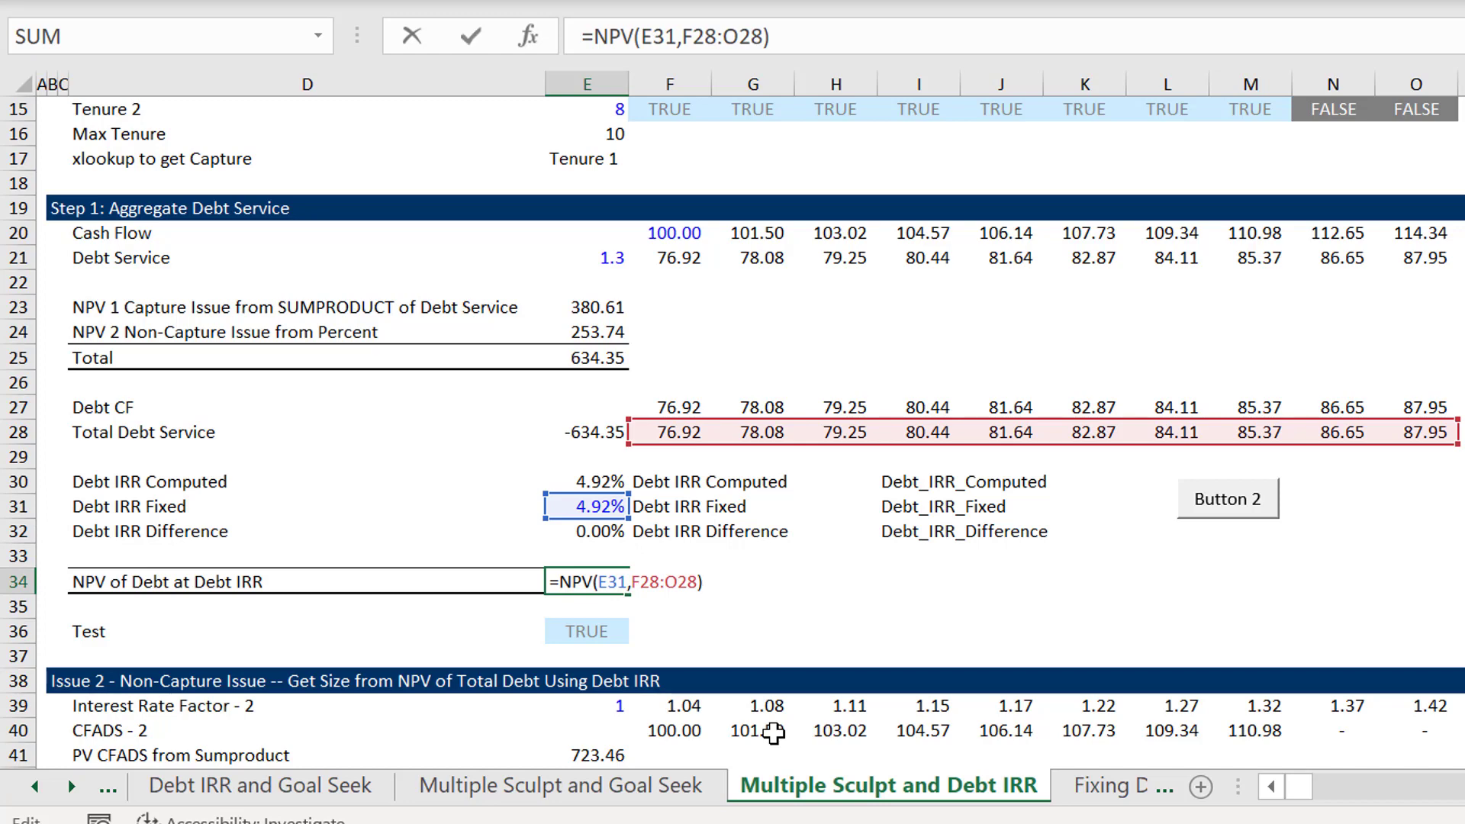
{"action": "key", "text": "Escape"}
- Trace the circular chain from the debt NPV up to NPV 1 in E23 and back to Debt IRR Fixed
{"action": "key", "text": "Up"}
{"action": "key", "text": "Up"}
{"action": "key", "text": "Up"}
{"action": "key", "text": "Up"}
{"action": "key", "text": "Up"}
{"action": "key", "text": "Up"}
{"action": "key", "text": "Up"}
{"action": "key", "text": "Up"}
{"action": "key", "text": "Up"}
{"action": "key", "text": "Up"}
{"action": "key", "text": "Up"}
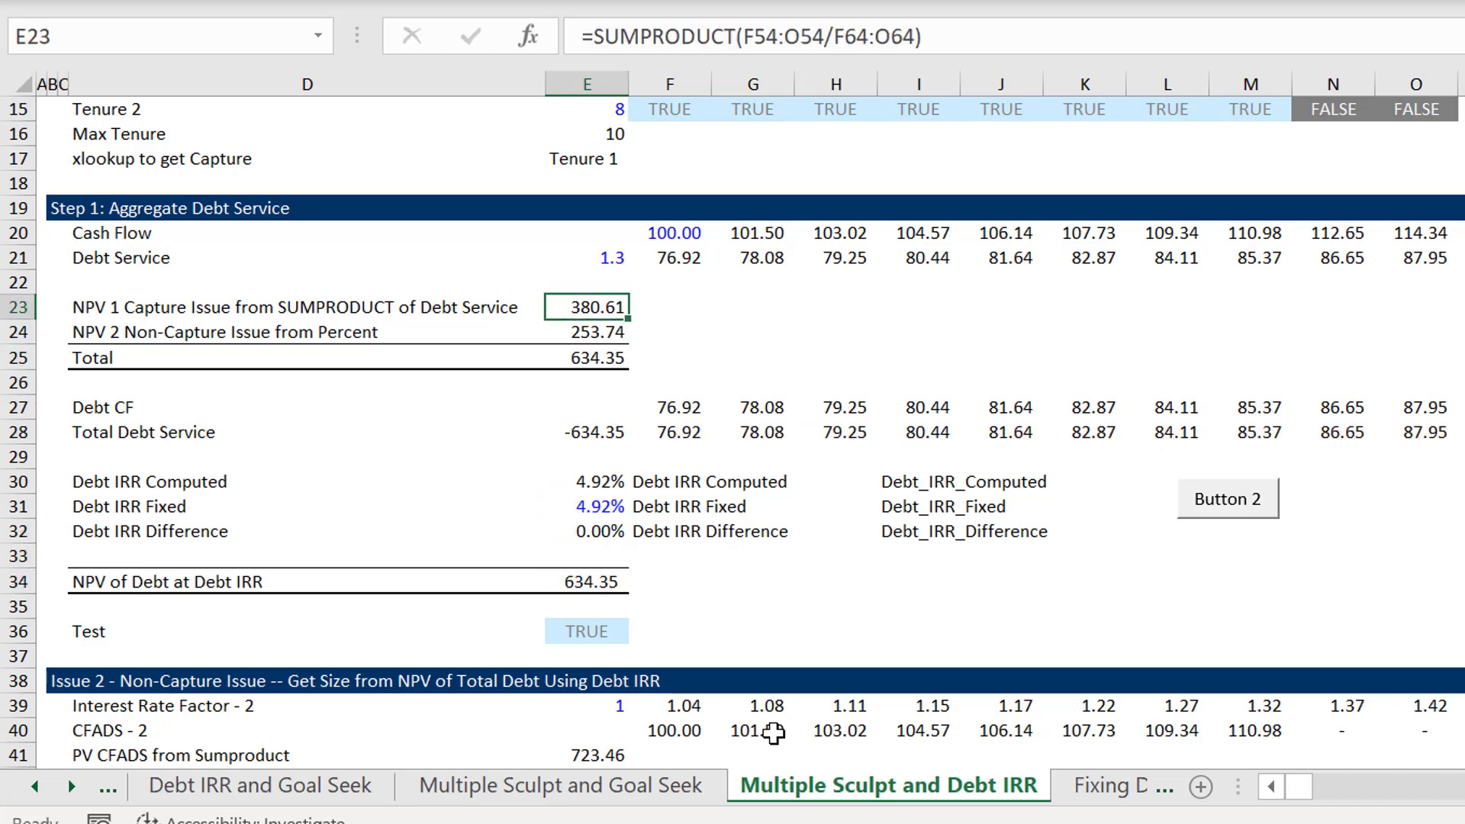
{"action": "key", "text": "Down"}
{"action": "key", "text": "Down"}
{"action": "key", "text": "Down"}
{"action": "key", "text": "Down"}
{"action": "key", "text": "Down"}
{"action": "key", "text": "Down"}
{"action": "key", "text": "Down"}
{"action": "key", "text": "Down"}
{"action": "key", "text": "Down"}
{"action": "key", "text": "Down"}
{"action": "key", "text": "Down"}
{"action": "key", "text": "Up"}
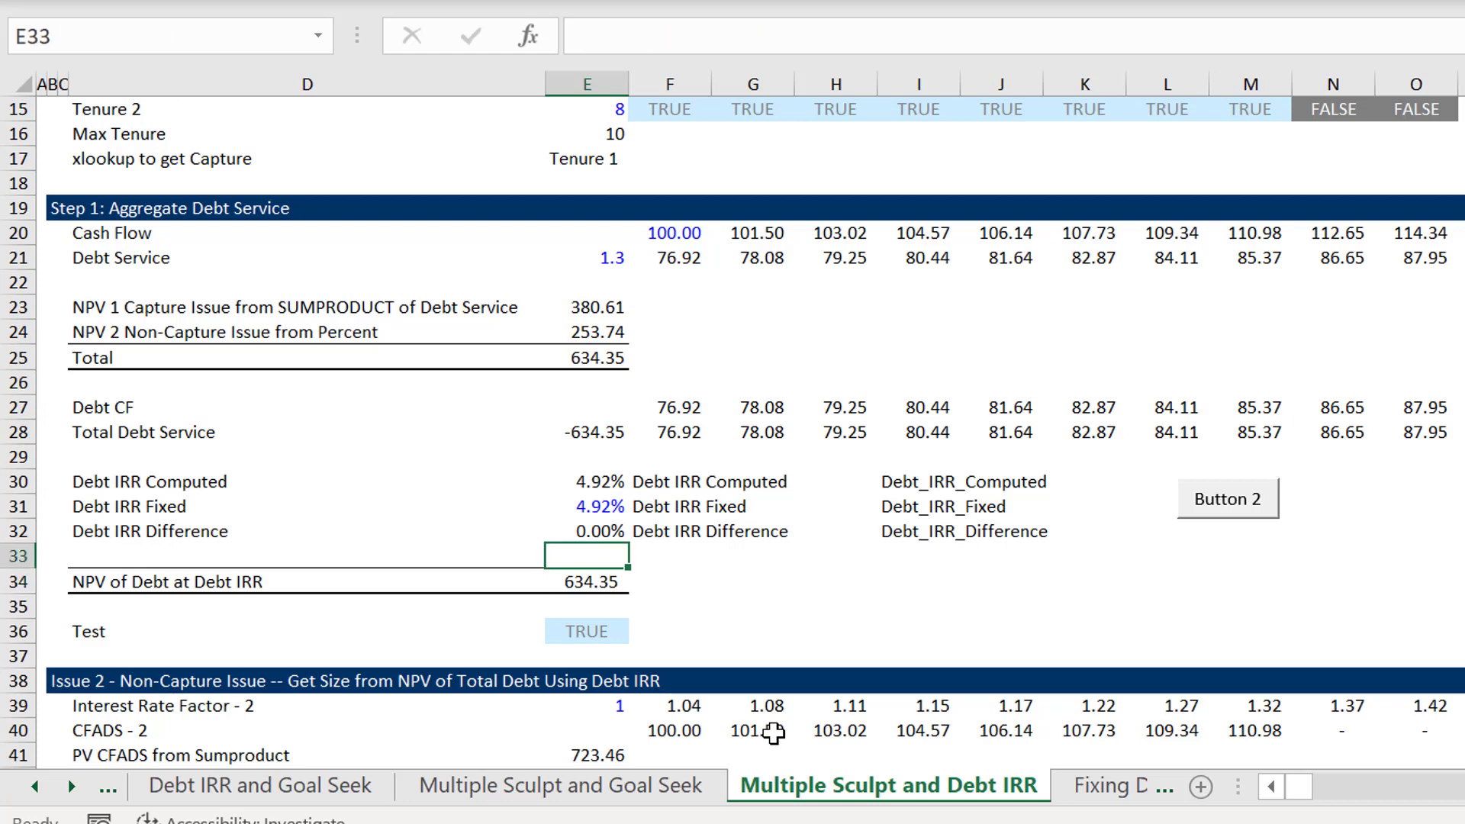
{"action": "key", "text": "Up"}
{"action": "key", "text": "Up"}
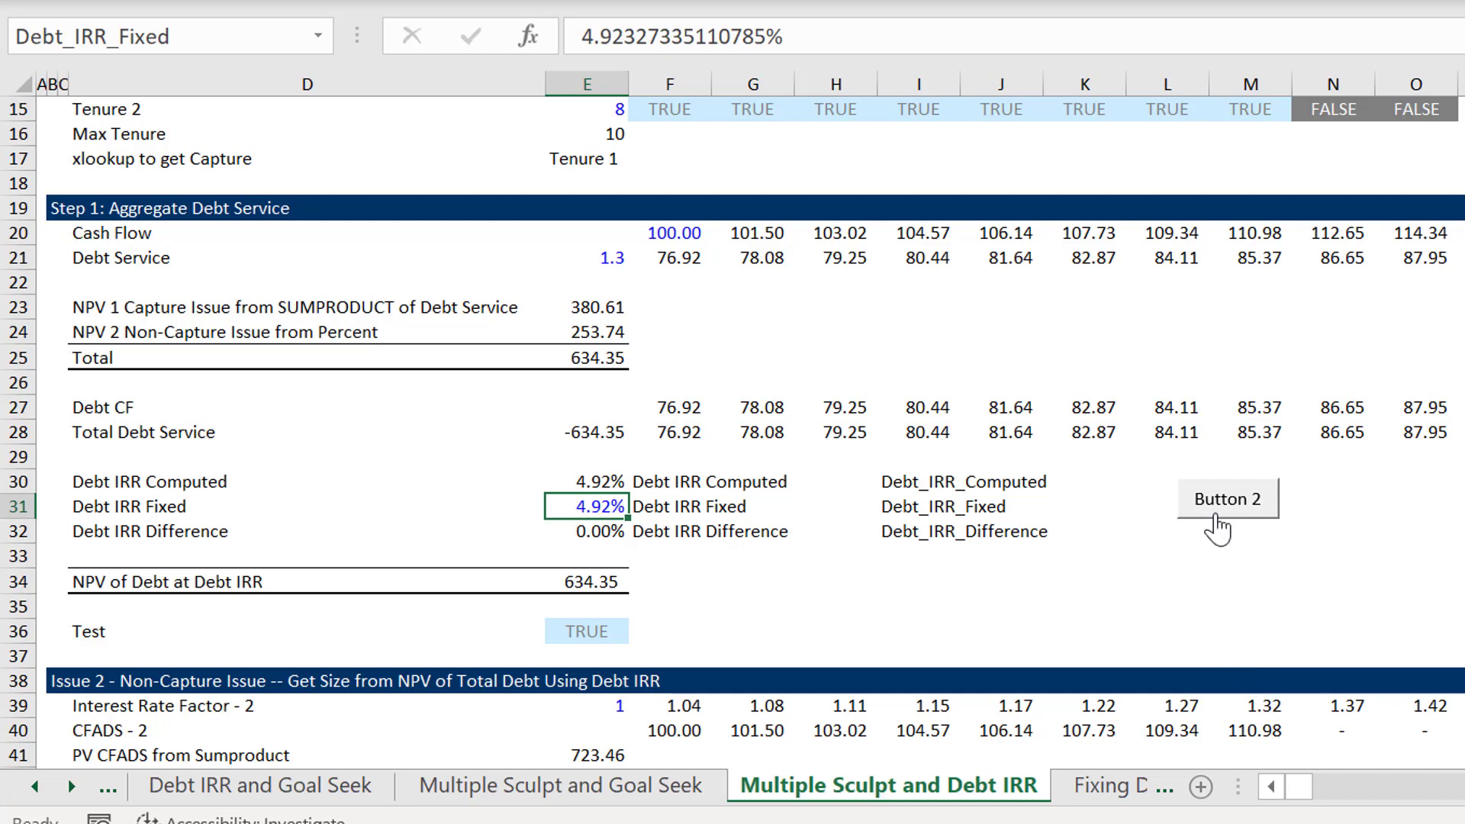
- Relabel the macro button beside the Debt IRR rows as "Copy Paste"
{"action": "left_click", "coordinate": [1215, 512], "text": "ctrl"}
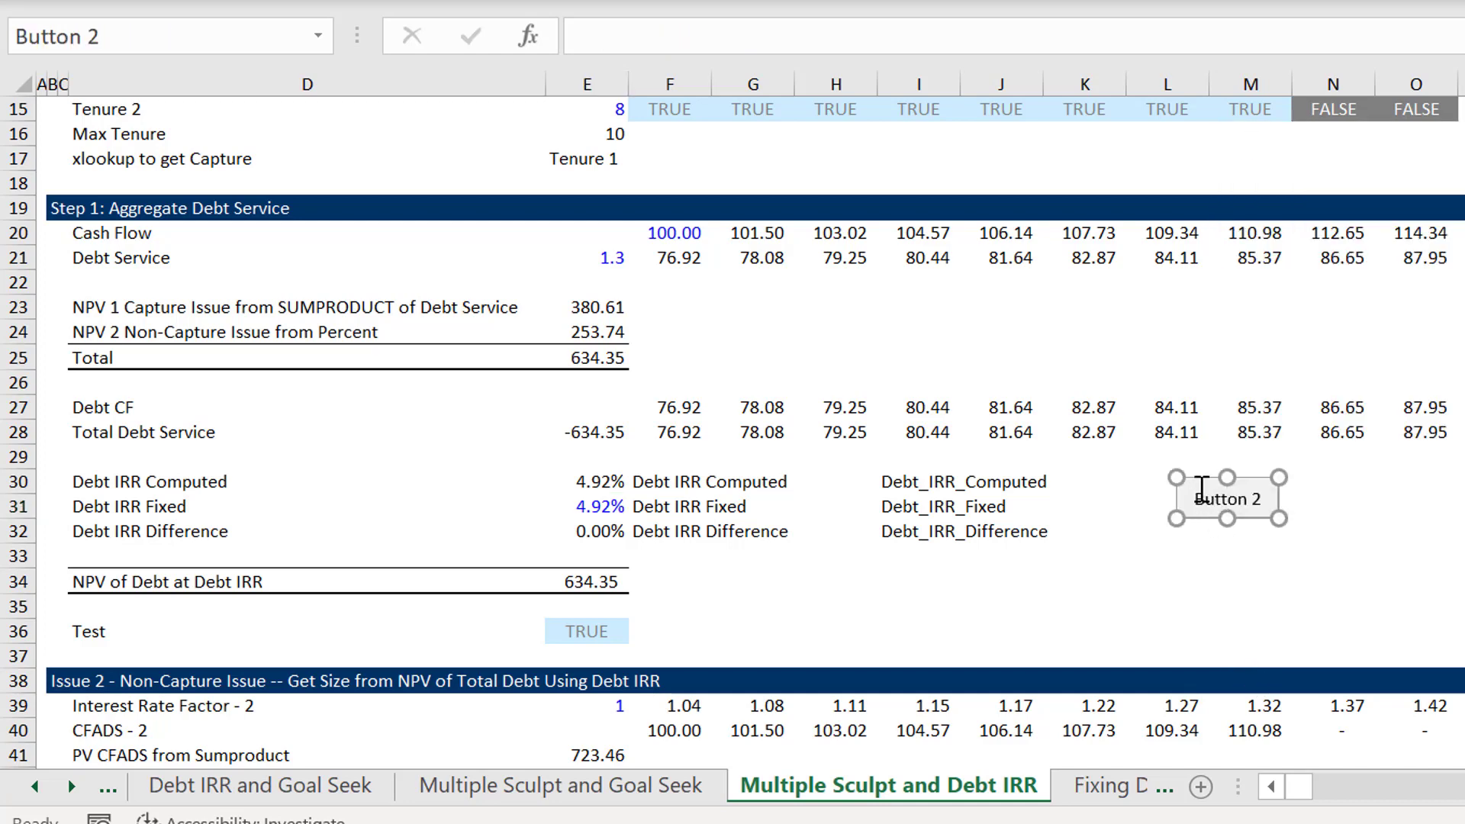
{"action": "left_click", "coordinate": [1201, 497]}
{"action": "key", "text": "Delete"}
{"action": "key", "text": "Delete"}
{"action": "key", "text": "Delete"}
{"action": "key", "text": "Delete"}
{"action": "key", "text": "Delete"}
{"action": "key", "text": "Delete"}
{"action": "key", "text": "Delete"}
{"action": "key", "text": "Delete"}
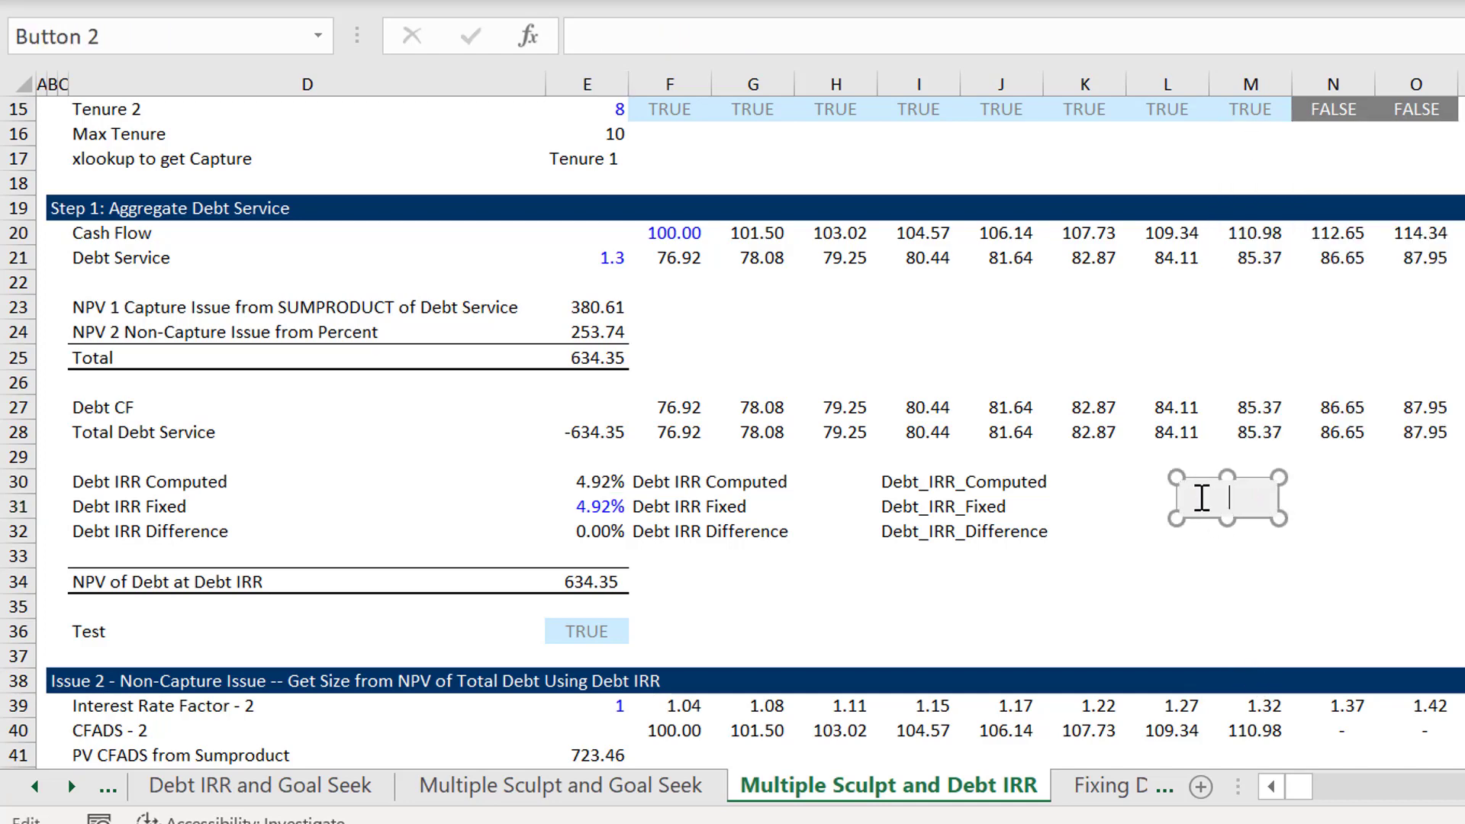
{"action": "type", "text": "Copy Paste"}
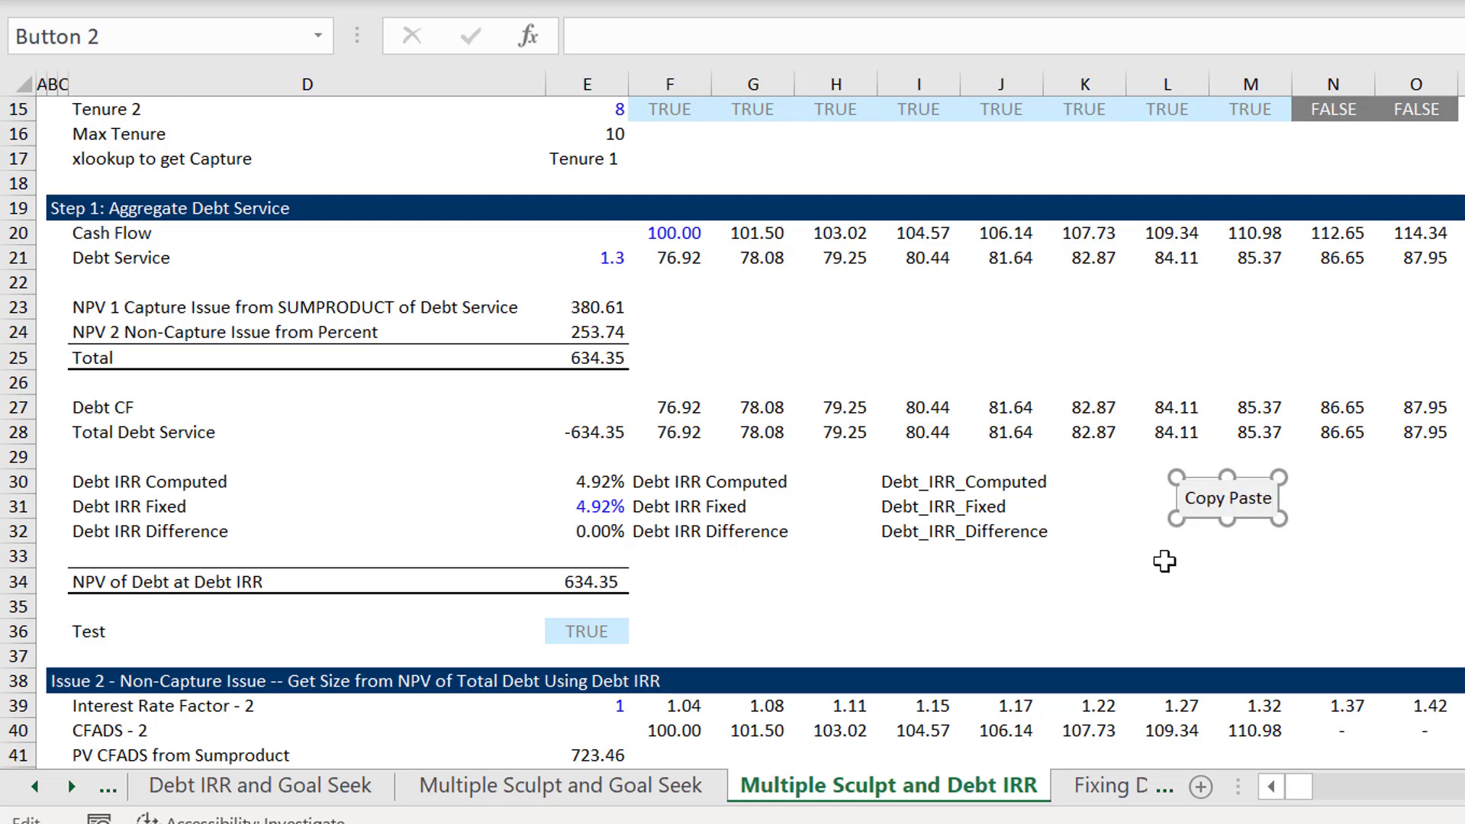
{"action": "left_click", "coordinate": [1161, 577]}
- Look through the Issue 2 non-capture section from its interest rate factor down to the Debt 2 interest row
{"action": "key", "text": "Down"}
{"action": "key", "text": "Down"}
{"action": "key", "text": "Down"}
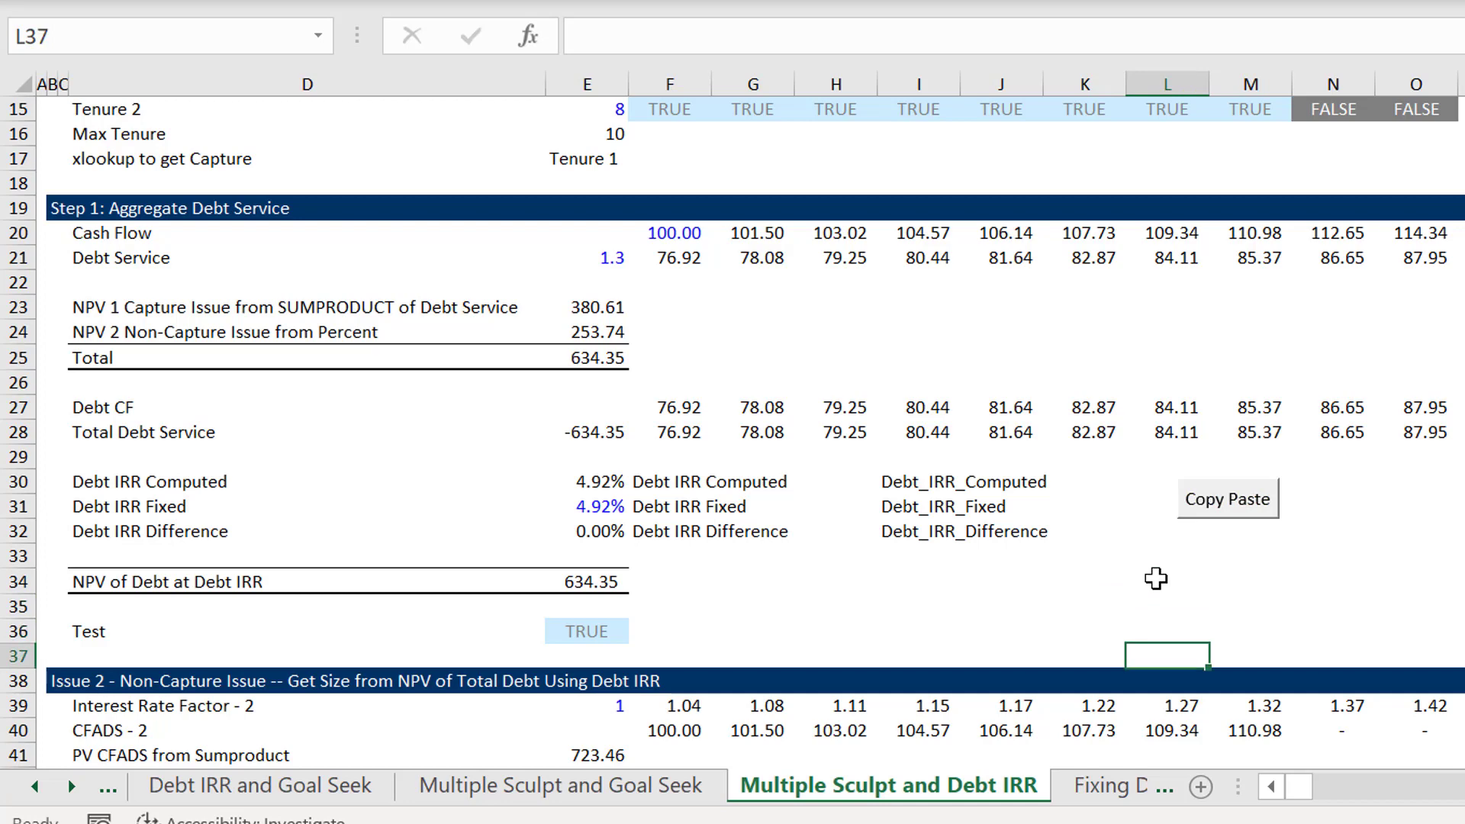
{"action": "key", "text": "Down"}
{"action": "key", "text": "Down"}
{"action": "key", "text": "Down"}
{"action": "key", "text": "Down"}
{"action": "key", "text": "Down"}
{"action": "key", "text": "Down"}
{"action": "key", "text": "Down"}
{"action": "key", "text": "Down"}
{"action": "key", "text": "Down"}
{"action": "key", "text": "Down"}
{"action": "key", "text": "Down"}
{"action": "key", "text": "Down"}
{"action": "key", "text": "Down"}
{"action": "key", "text": "Down"}
{"action": "key", "text": "Down"}
{"action": "key", "text": "Up"}
{"action": "key", "text": "Up"}
{"action": "key", "text": "Up"}
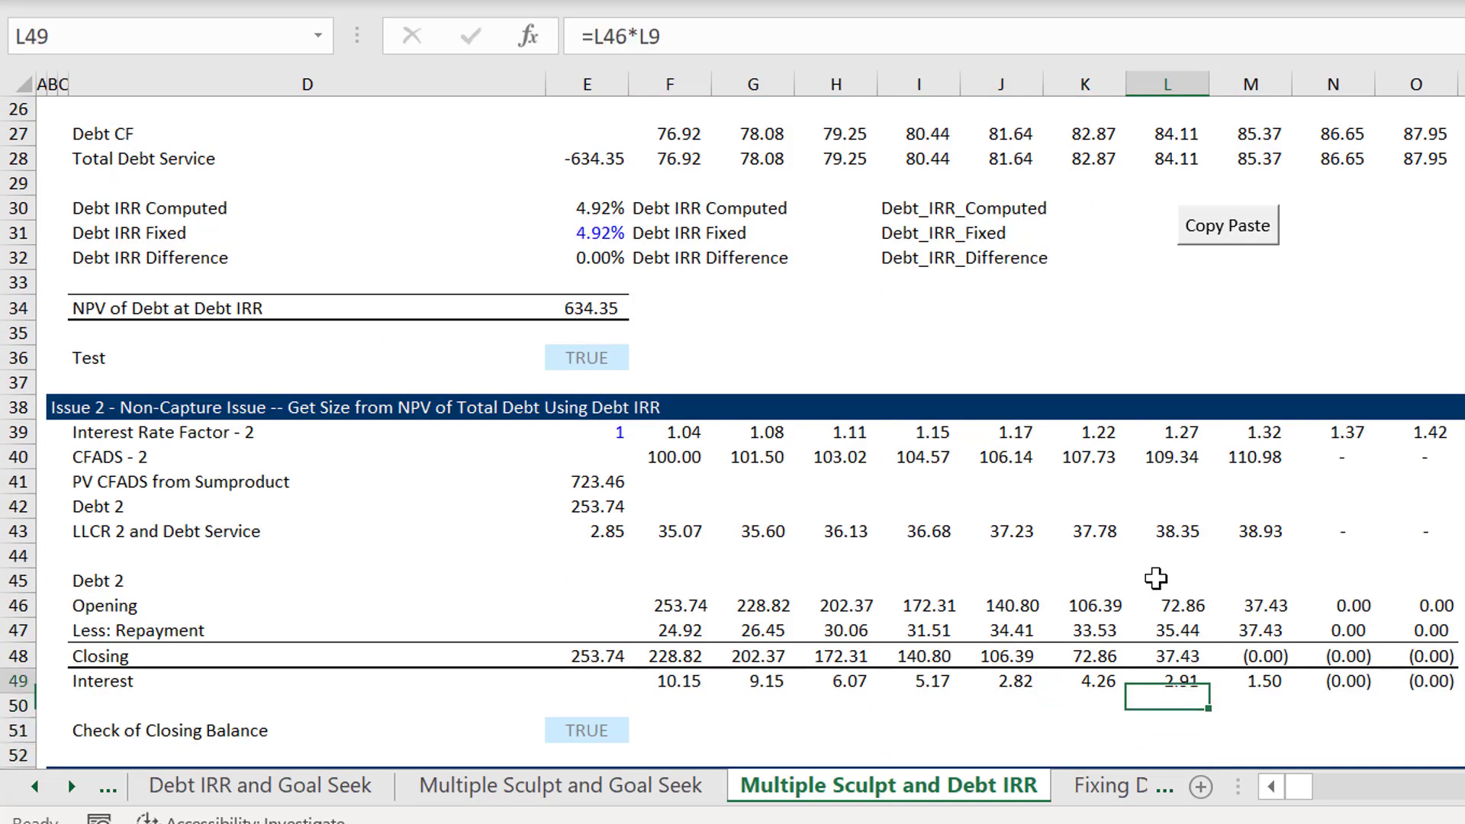
- Examine the CFADS - 2 row and the SUMPRODUCT formula for PV CFADS in E41
{"action": "key", "text": "Up"}
{"action": "key", "text": "Up"}
{"action": "key", "text": "Up"}
{"action": "key", "text": "Up"}
{"action": "key", "text": "Up"}
{"action": "key", "text": "Up"}
{"action": "key", "text": "Up"}
{"action": "key", "text": "Up"}
{"action": "key", "text": "Left"}
{"action": "key", "text": "Left"}
{"action": "key", "text": "Left"}
{"action": "key", "text": "Left"}
{"action": "key", "text": "Left"}
{"action": "key", "text": "Left"}
{"action": "key", "text": "Up"}
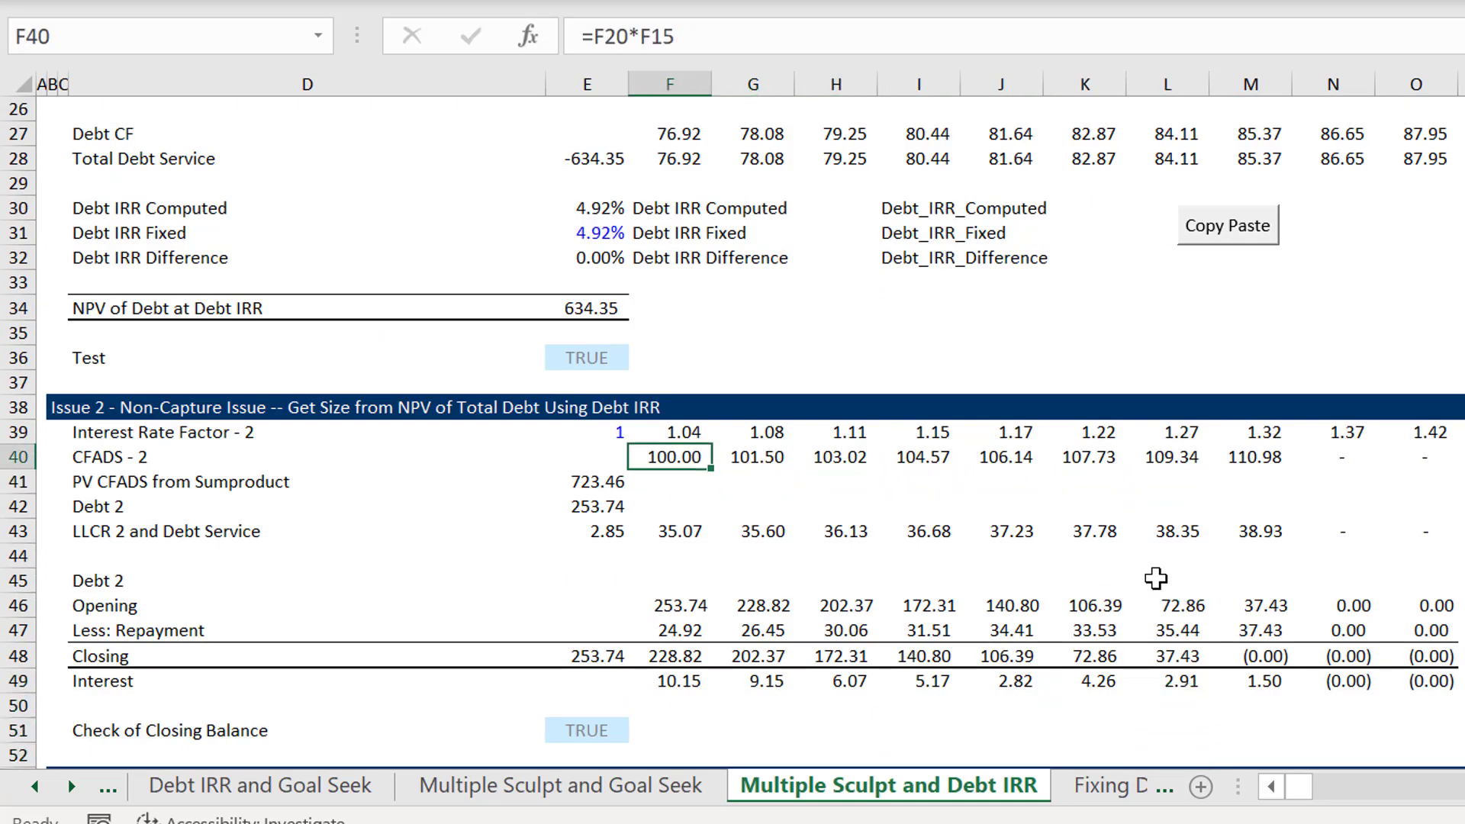
{"action": "key", "text": "Left"}
{"action": "key", "text": "Down"}
{"action": "key", "text": "Left"}
{"action": "key", "text": "Right"}
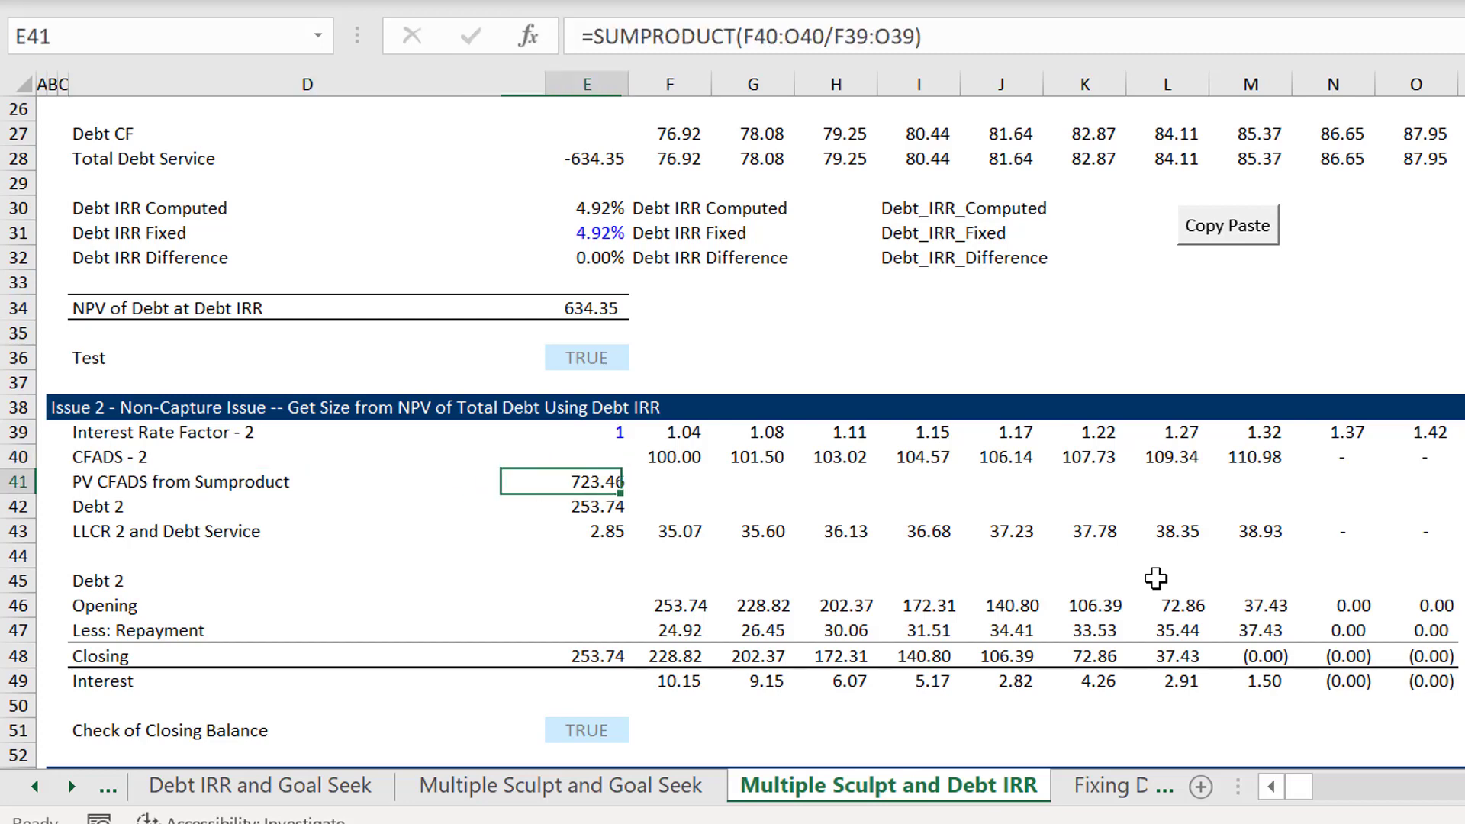
{"action": "key", "text": "F2"}
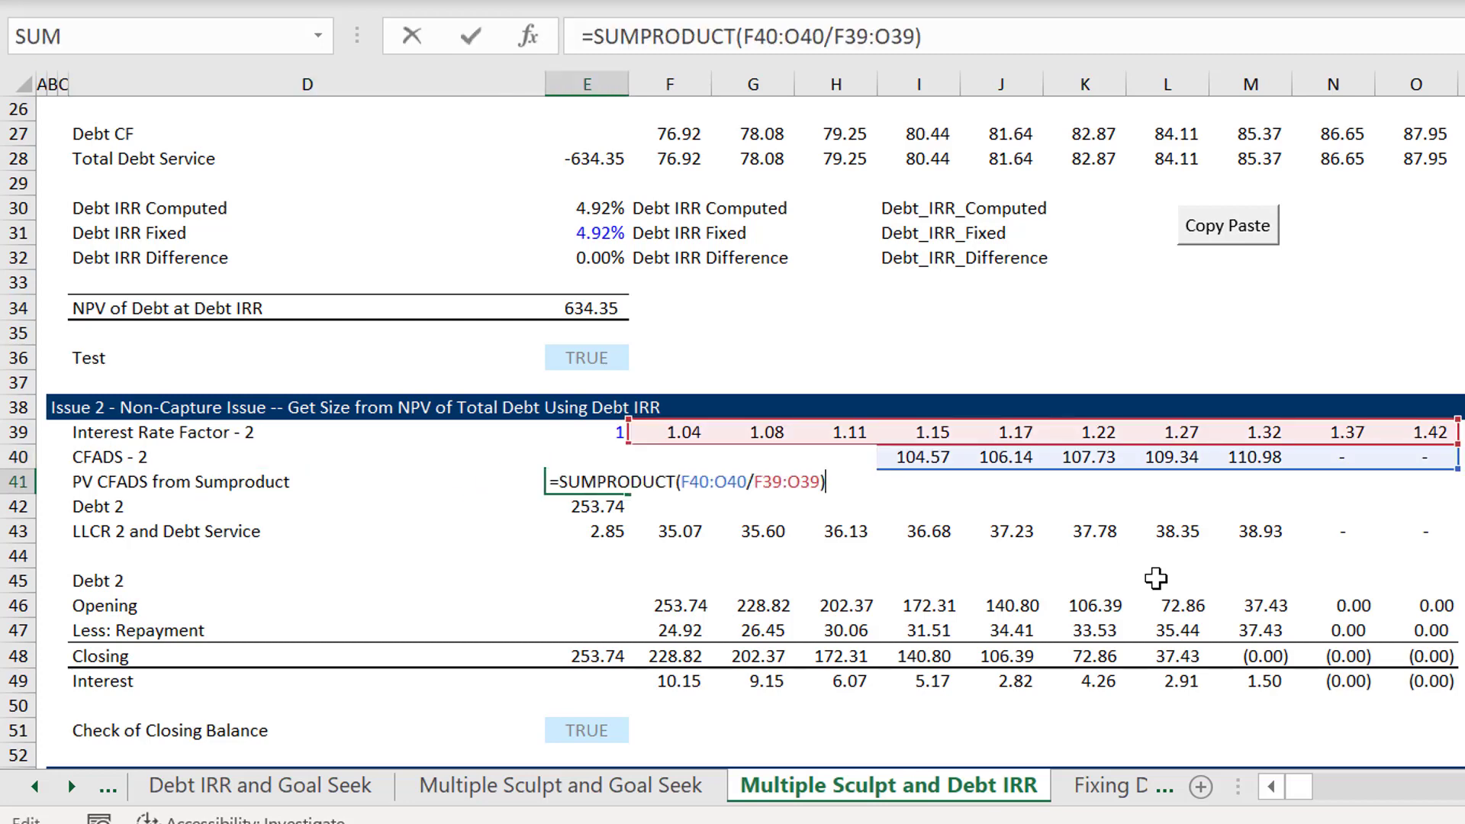
{"action": "key", "text": "Escape"}
- Look through the Interest Rate Factor - 2 formulas across the first years of row 39
{"action": "key", "text": "Up"}
{"action": "key", "text": "Up"}
{"action": "key", "text": "Right"}
{"action": "key", "text": "Right"}
{"action": "key", "text": "Right"}
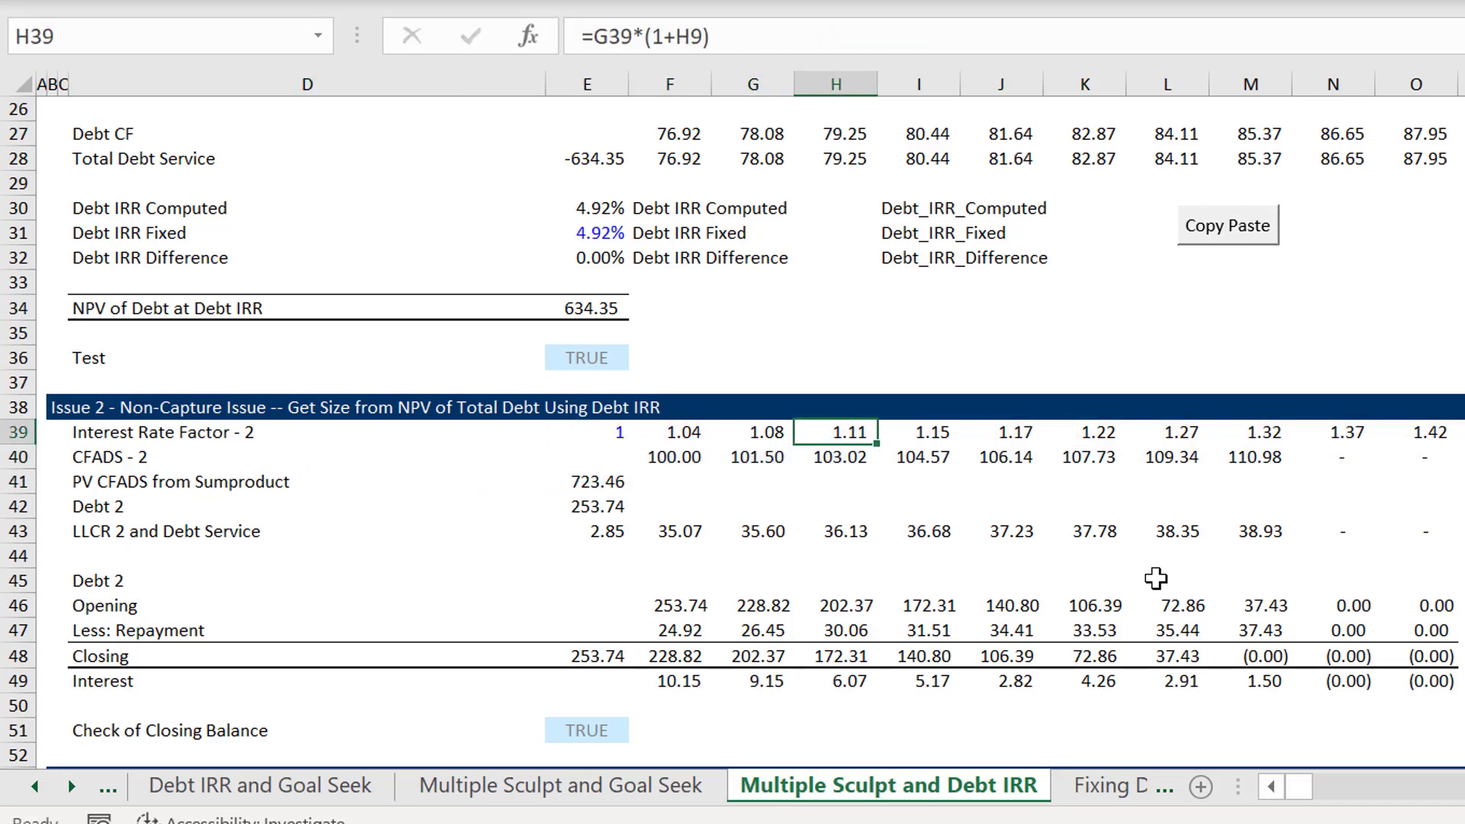
{"action": "key", "text": "Right"}
{"action": "key", "text": "Right"}
{"action": "key", "text": "Left"}
{"action": "key", "text": "Left"}
{"action": "key", "text": "Left"}
{"action": "key", "text": "Left"}
- Set Int Rate 2 to 10% for years 3 through 6 in the Inputs section
{"action": "key", "text": "Page_Up"}
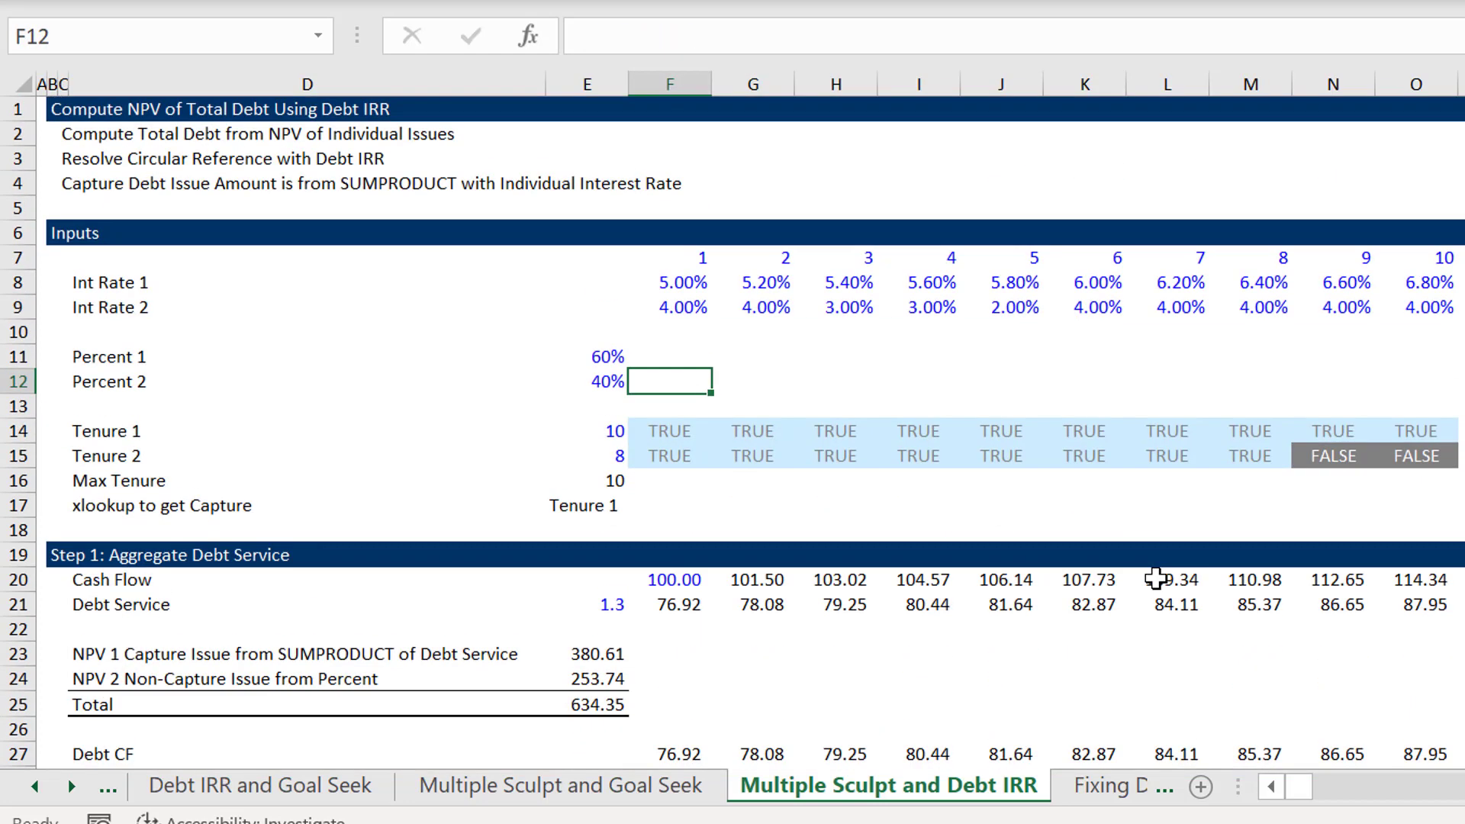
{"action": "key", "text": "Up"}
{"action": "key", "text": "Up"}
{"action": "key", "text": "Up"}
{"action": "key", "text": "Right"}
{"action": "key", "text": "Right"}
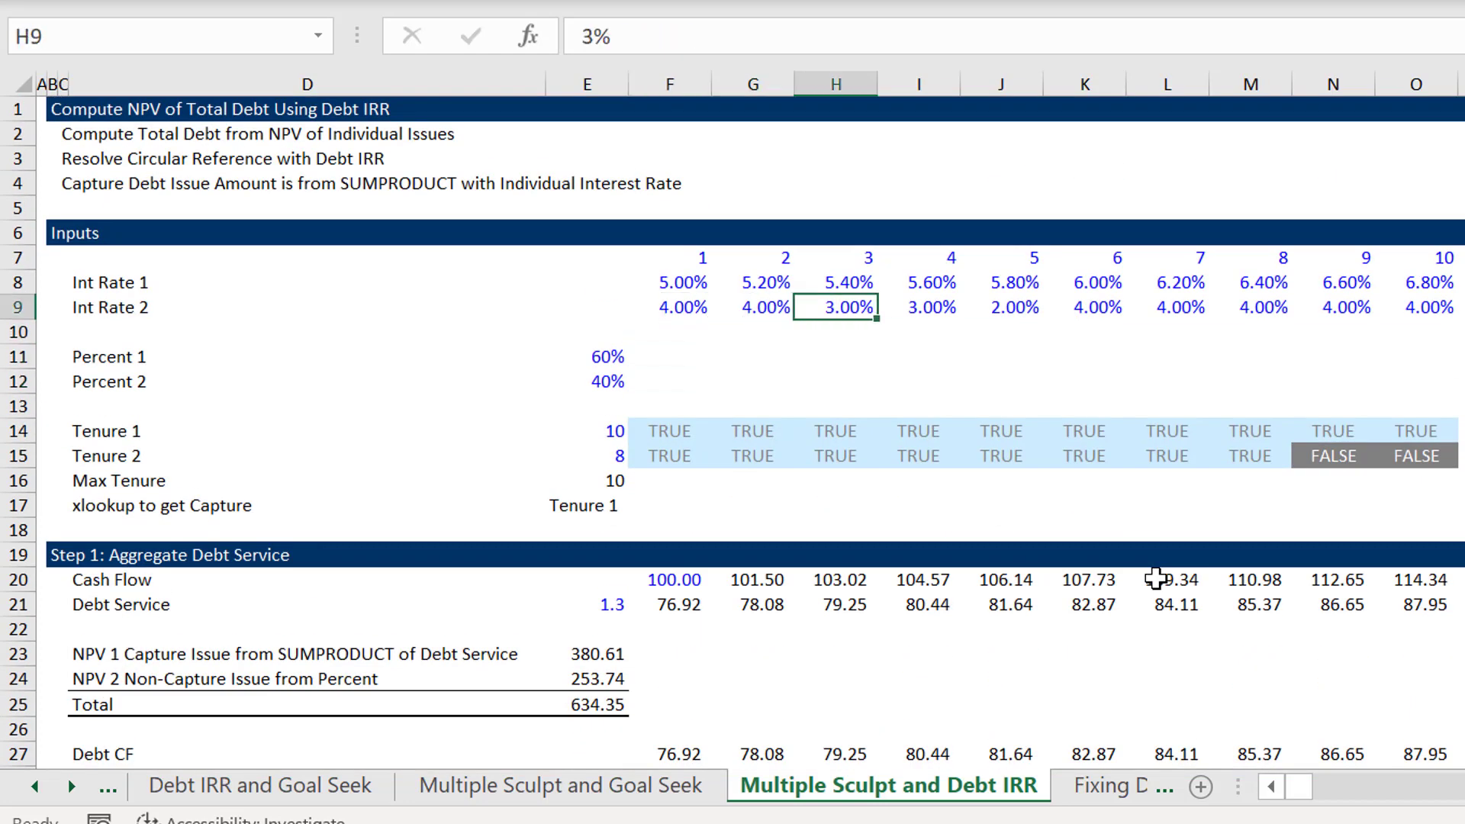
{"action": "type", "text": "10"}
{"action": "key", "text": "ctrl+Return"}
{"action": "key", "text": "shift+Right"}
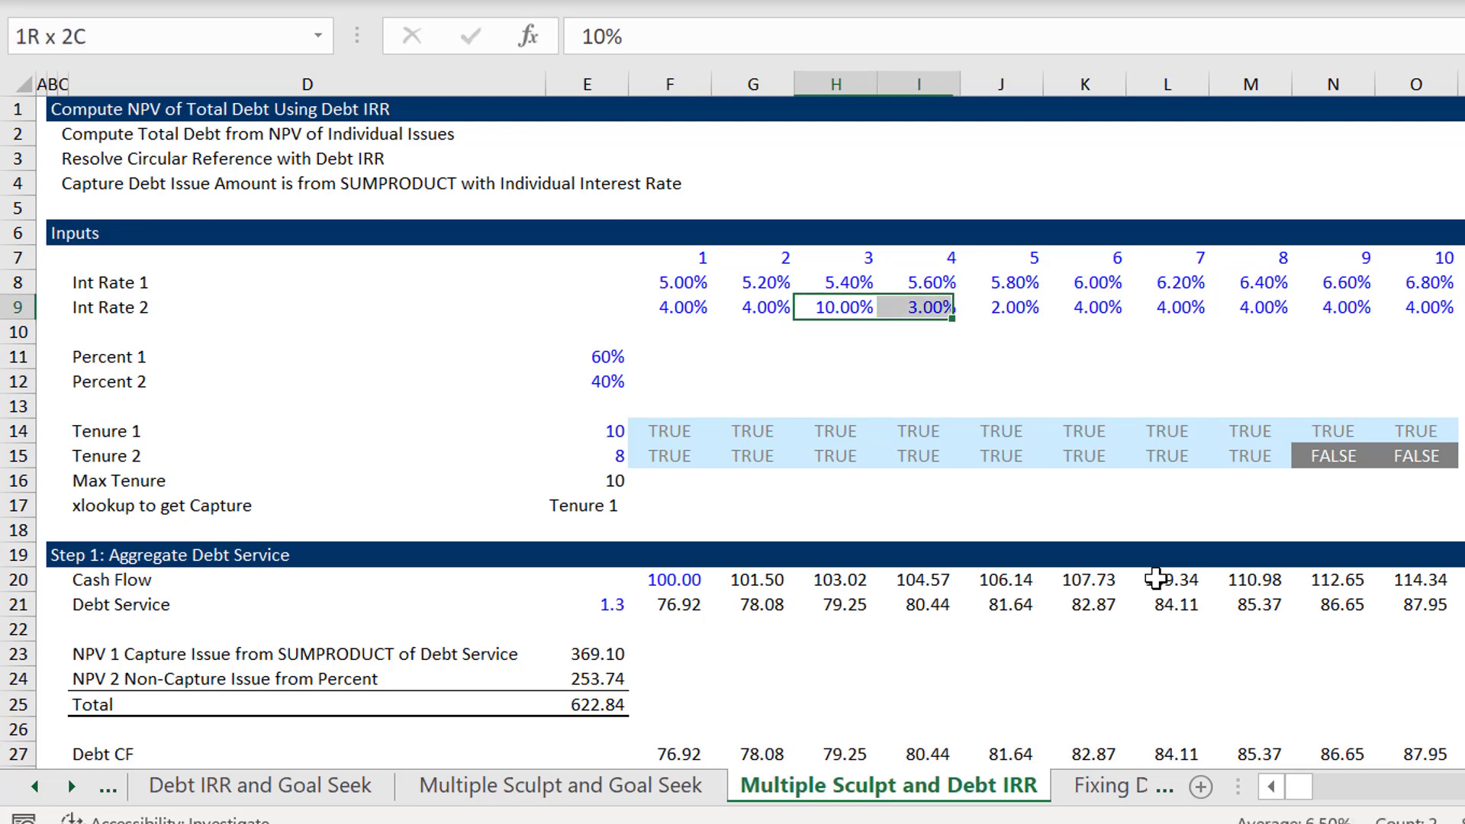
{"action": "key", "text": "shift+Right"}
{"action": "key", "text": "shift+Right"}
{"action": "key", "text": "ctrl+r"}
{"action": "key", "text": "Left"}
{"action": "key", "text": "Right"}
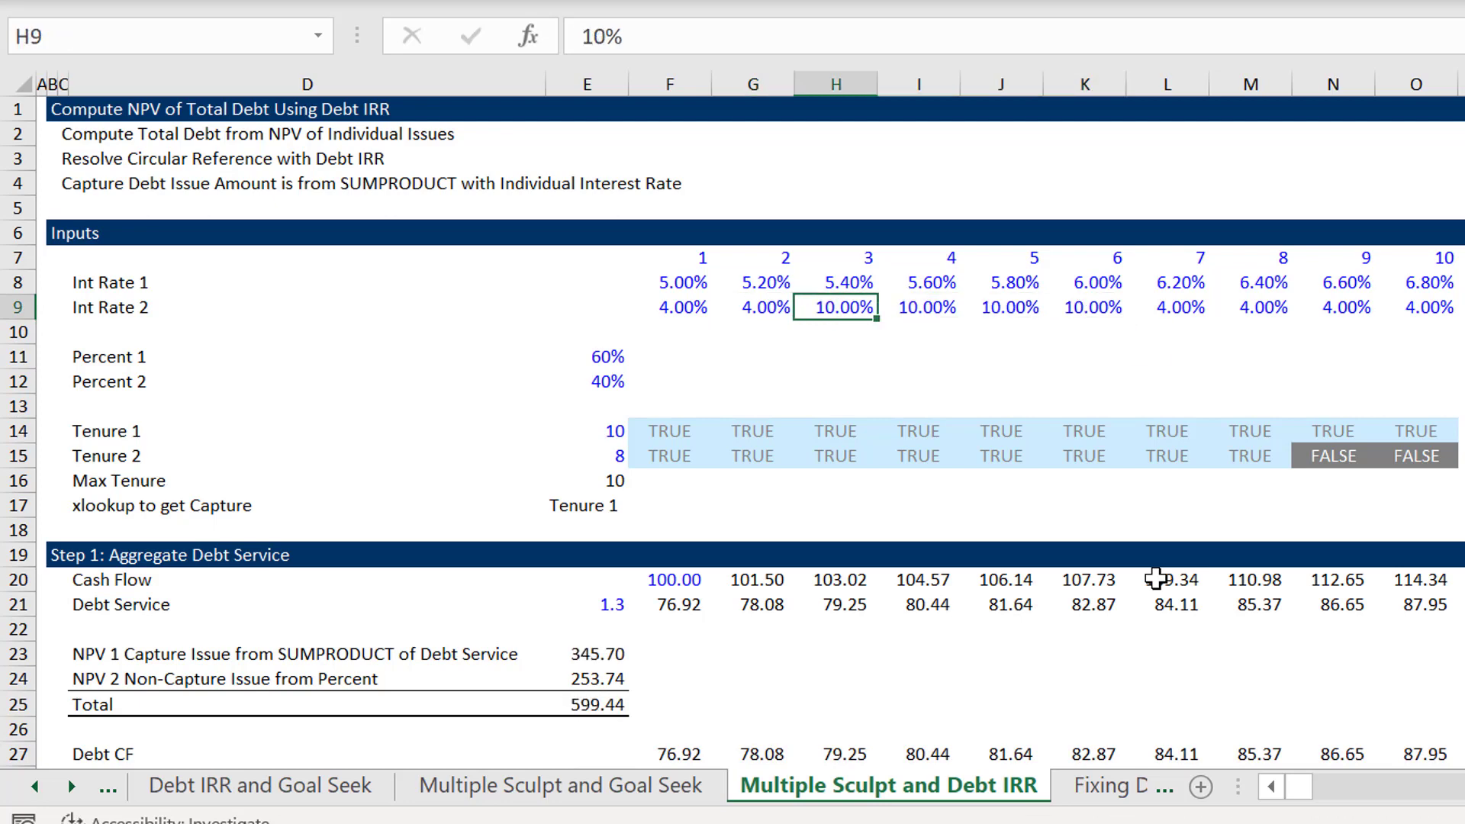
- Set Int Rate 2 to 20% for years 4 through 7
{"action": "key", "text": "Right"}
{"action": "type", "text": "20"}
{"action": "key", "text": "ctrl+Return"}
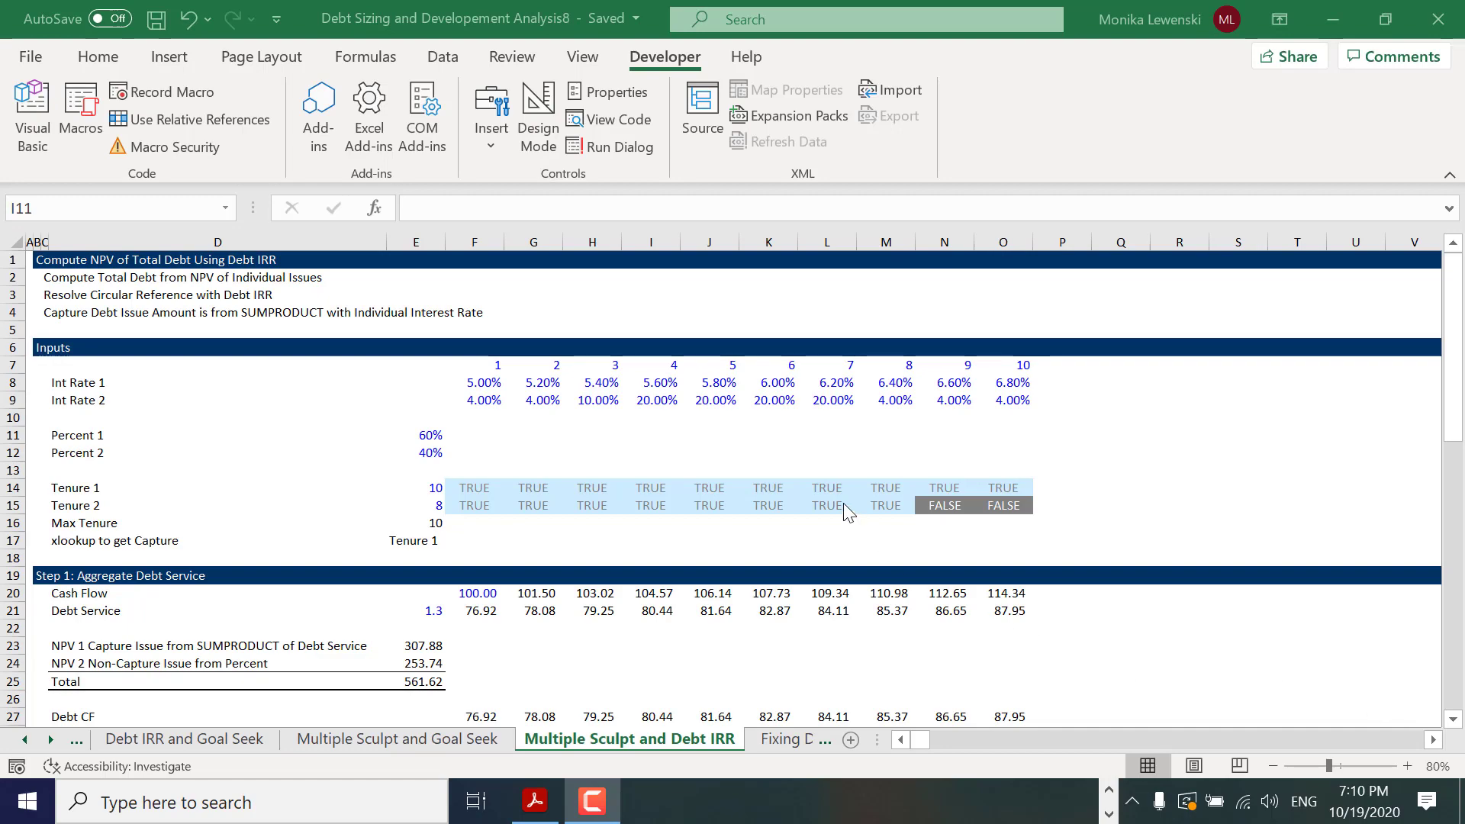
{"action": "key", "text": "Left"}
{"action": "key", "text": "Left"}
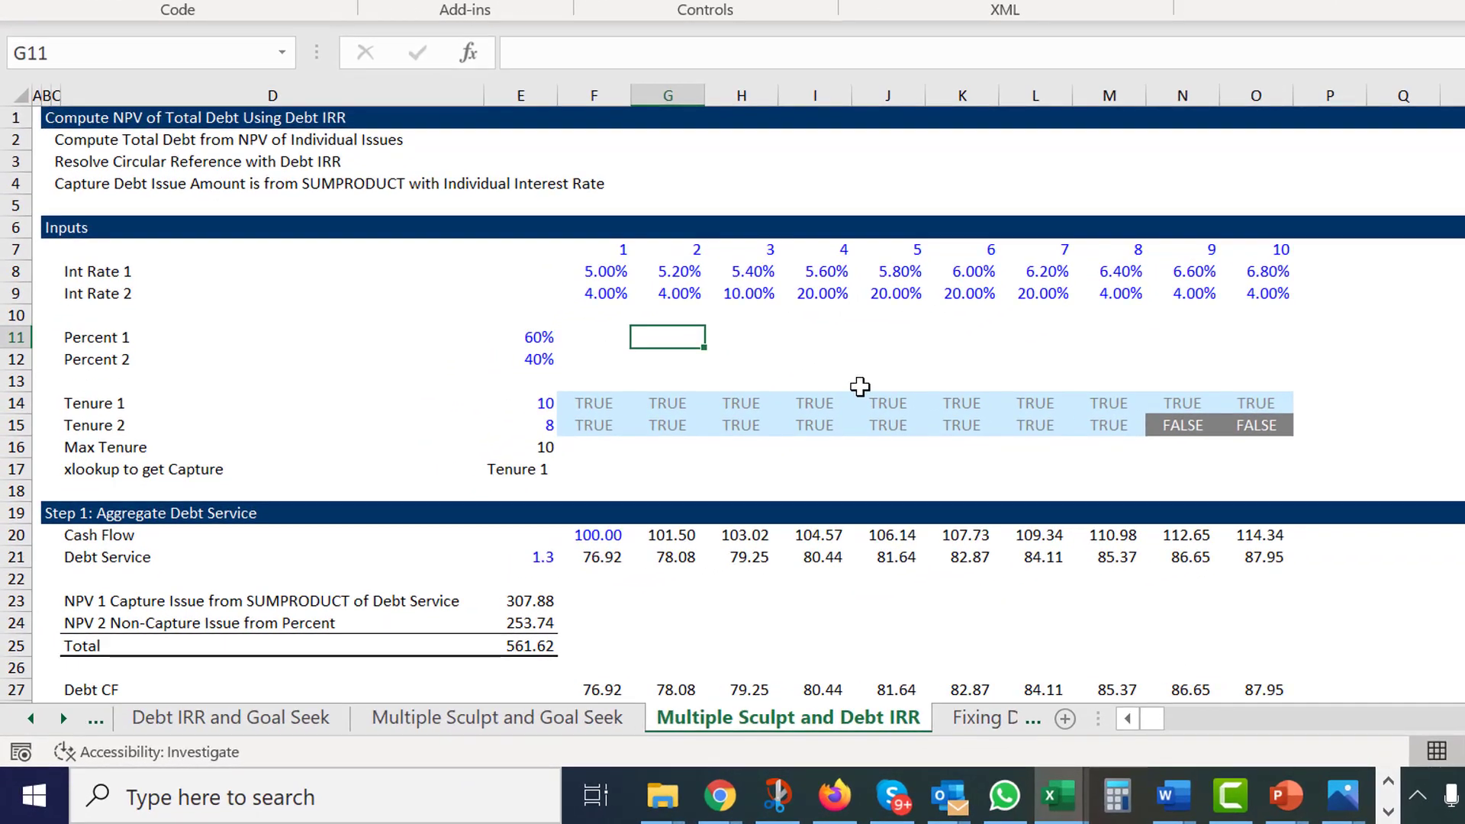
- Compare the Int Rate 2 inputs with the recalculated Issue 2 non-capture section and its debt schedule
{"action": "key", "text": "Page_Down"}
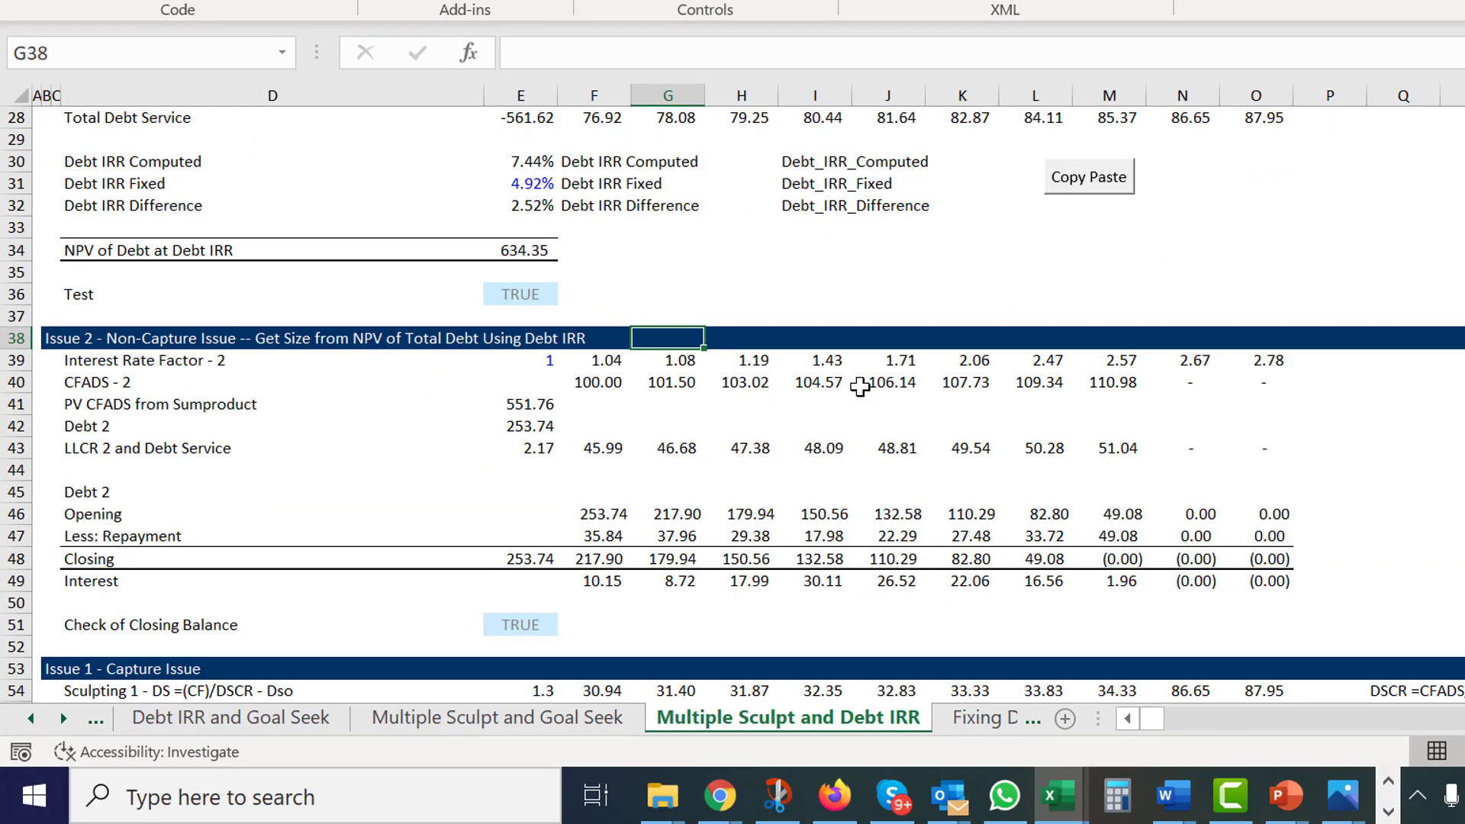
{"action": "key", "text": "Page_Up"}
{"action": "key", "text": "Left"}
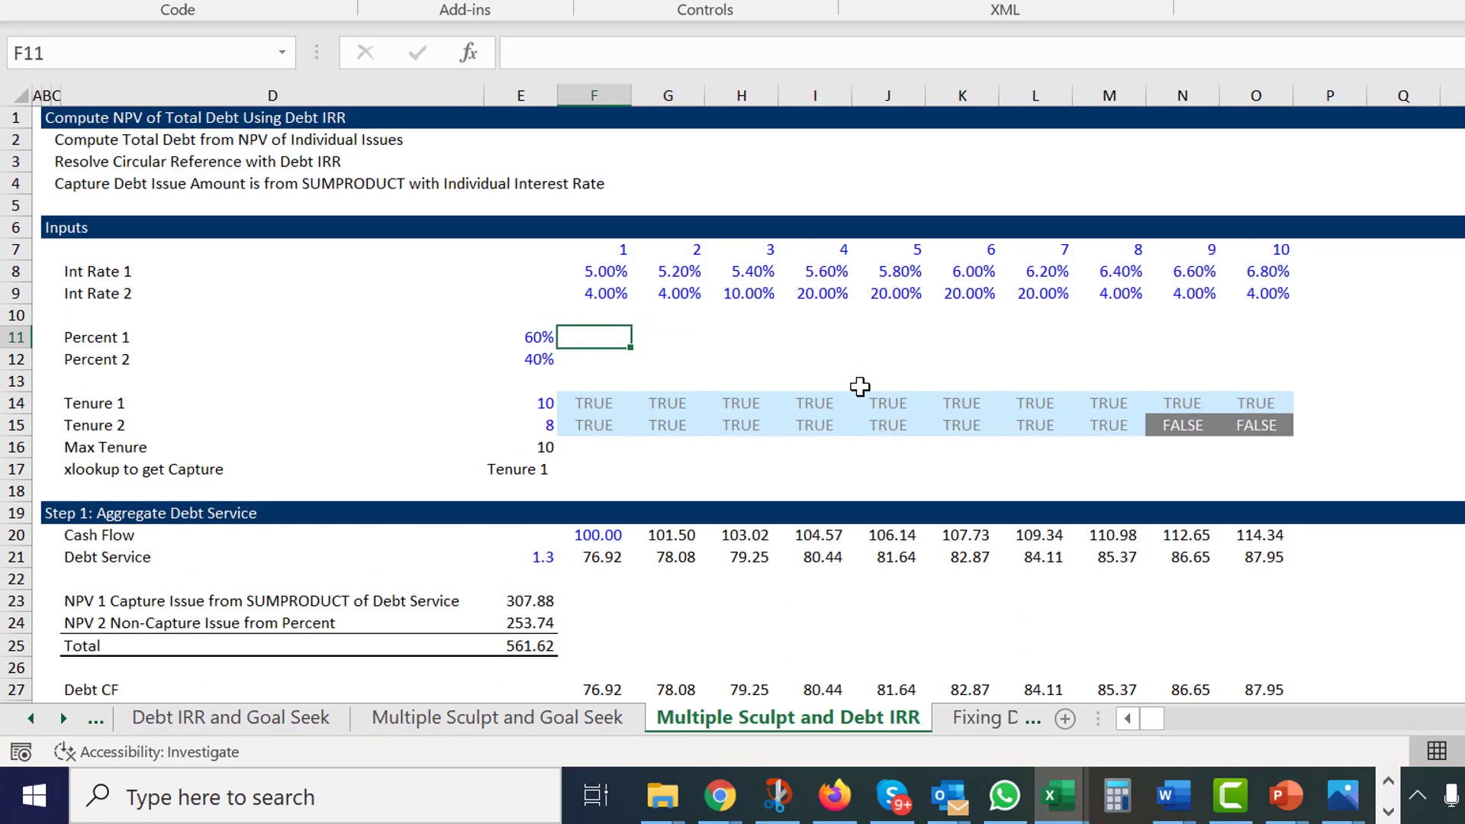
{"action": "key", "text": "Page_Down"}
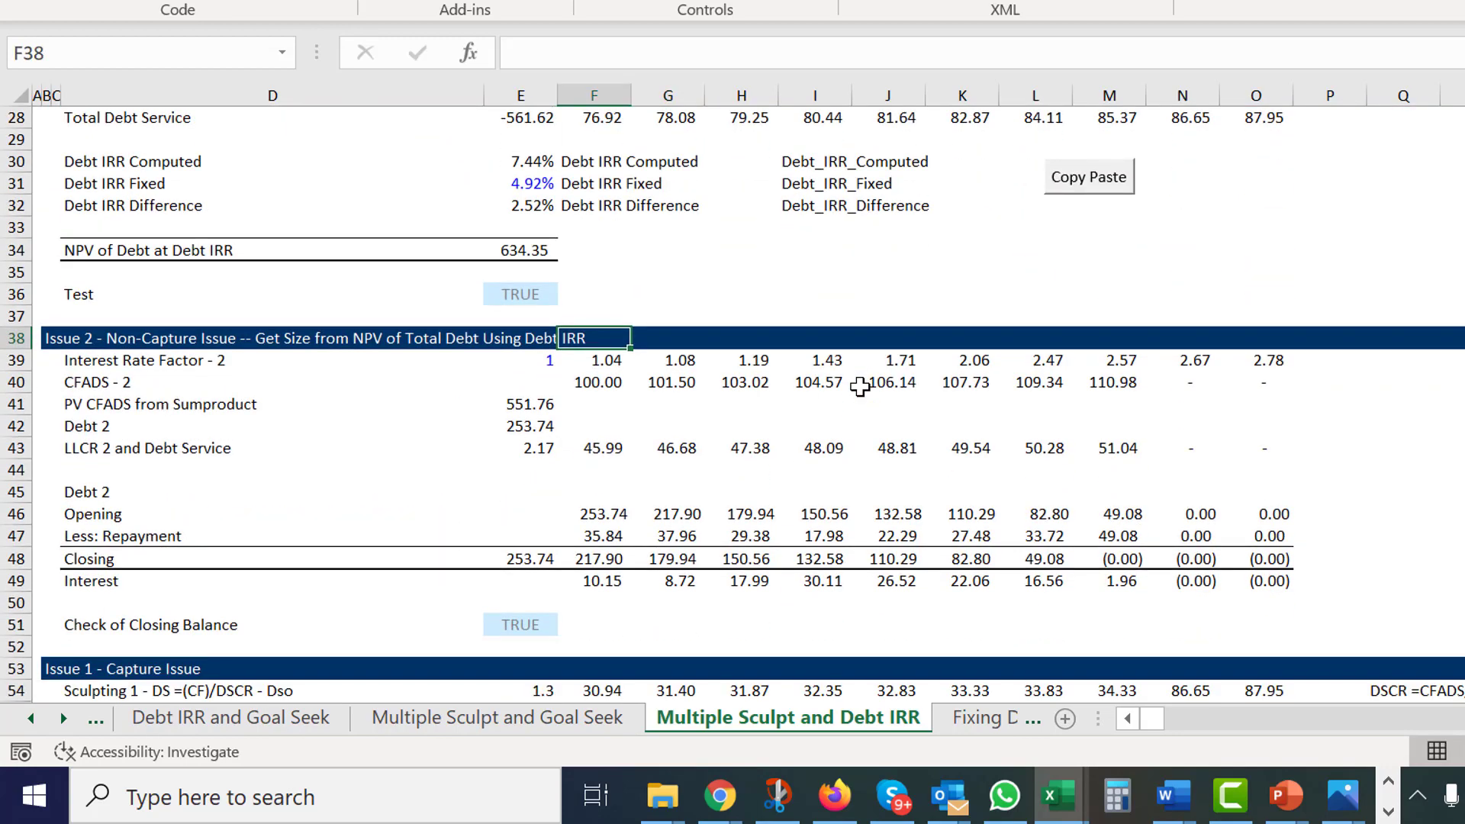
{"action": "key", "text": "Down"}
{"action": "key", "text": "Down"}
{"action": "key", "text": "Down"}
{"action": "key", "text": "Down"}
{"action": "key", "text": "Down"}
{"action": "key", "text": "Down"}
{"action": "key", "text": "Down"}
{"action": "key", "text": "Down"}
{"action": "key", "text": "Down"}
{"action": "key", "text": "Down"}
{"action": "key", "text": "Down"}
{"action": "key", "text": "Down"}
{"action": "key", "text": "Down"}
{"action": "key", "text": "Down"}
{"action": "key", "text": "Down"}
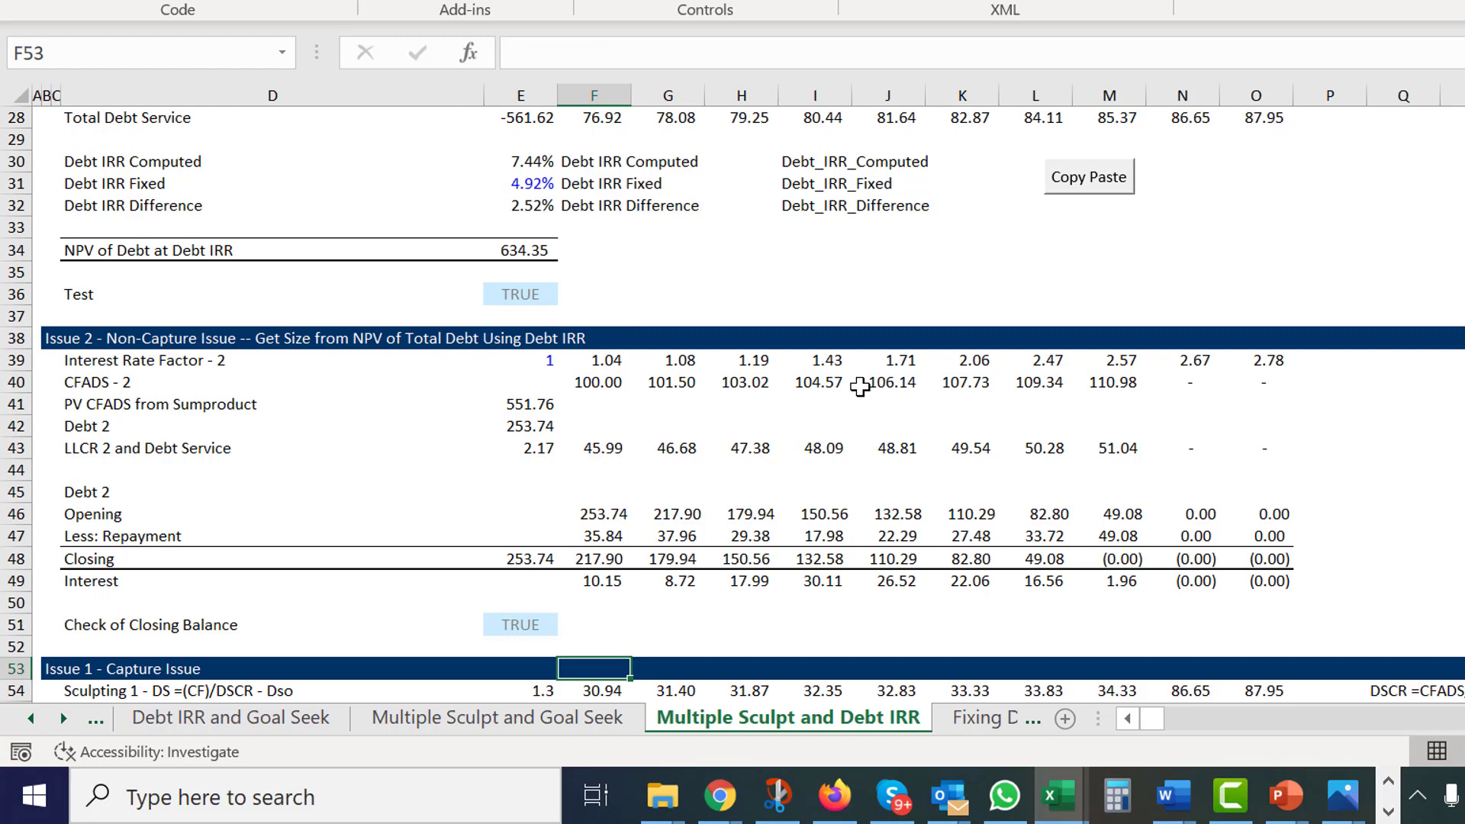
{"action": "key", "text": "Up"}
{"action": "key", "text": "Up"}
{"action": "key", "text": "Up"}
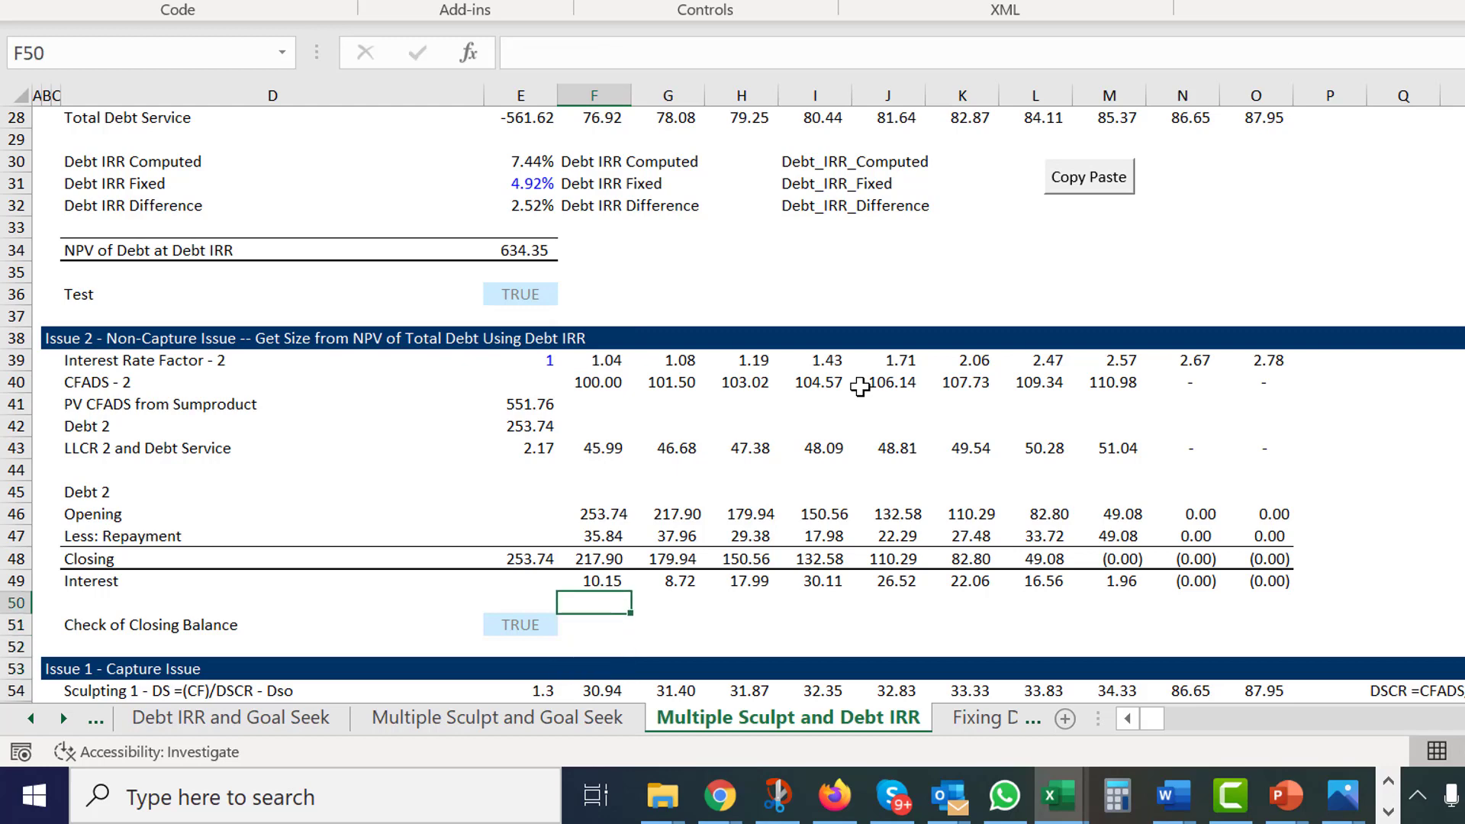
{"action": "key", "text": "Up"}
{"action": "key", "text": "Up"}
{"action": "key", "text": "Up"}
{"action": "key", "text": "Up"}
{"action": "key", "text": "Up"}
{"action": "key", "text": "Up"}
{"action": "key", "text": "Up"}
{"action": "key", "text": "Up"}
{"action": "key", "text": "Up"}
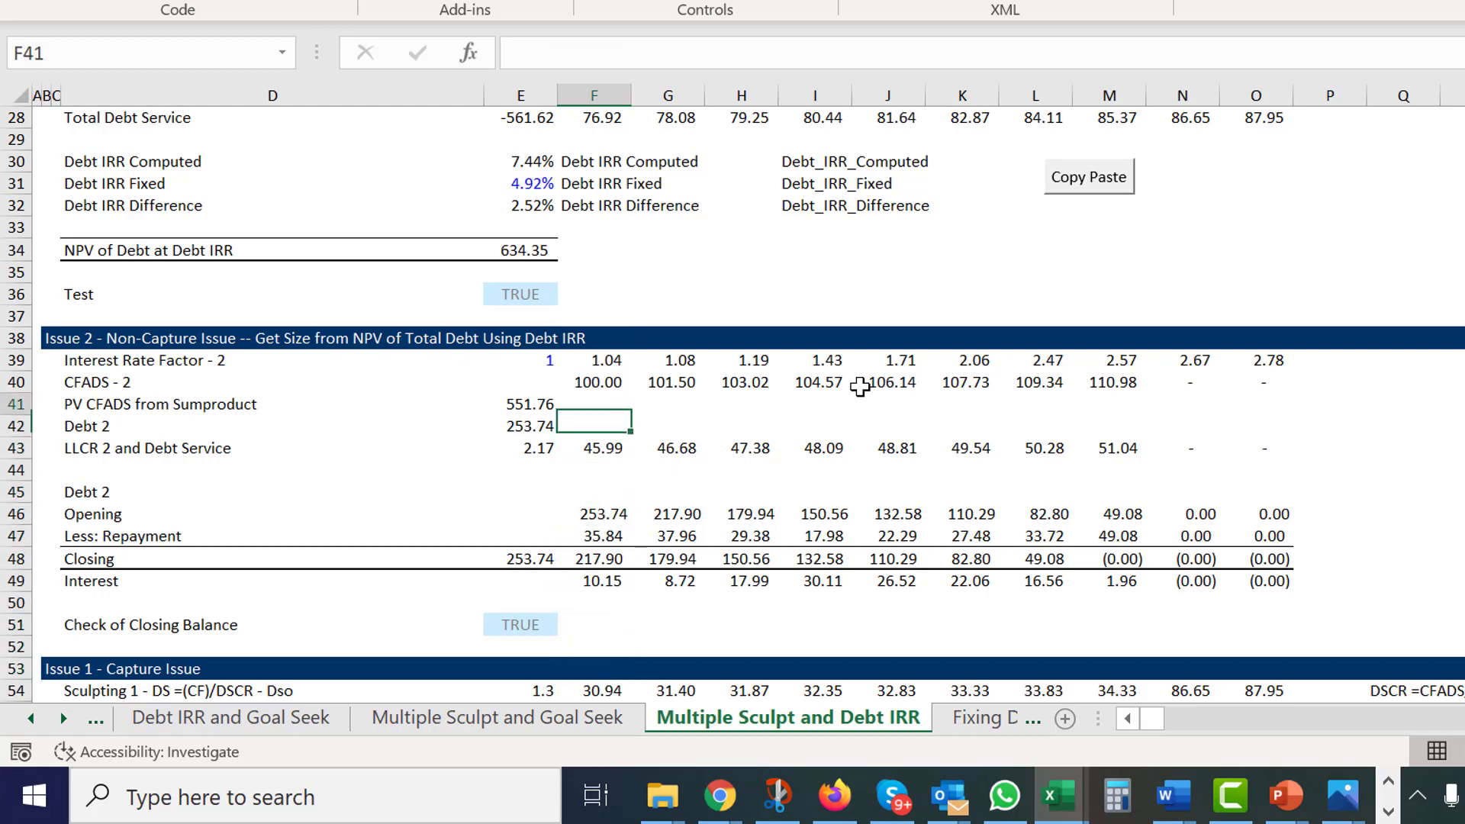
- Examine the Debt 2 link in E42 and the LLCR 2 formula in E43
{"action": "key", "text": "Left"}
{"action": "key", "text": "Down"}
{"action": "key", "text": "F2"}
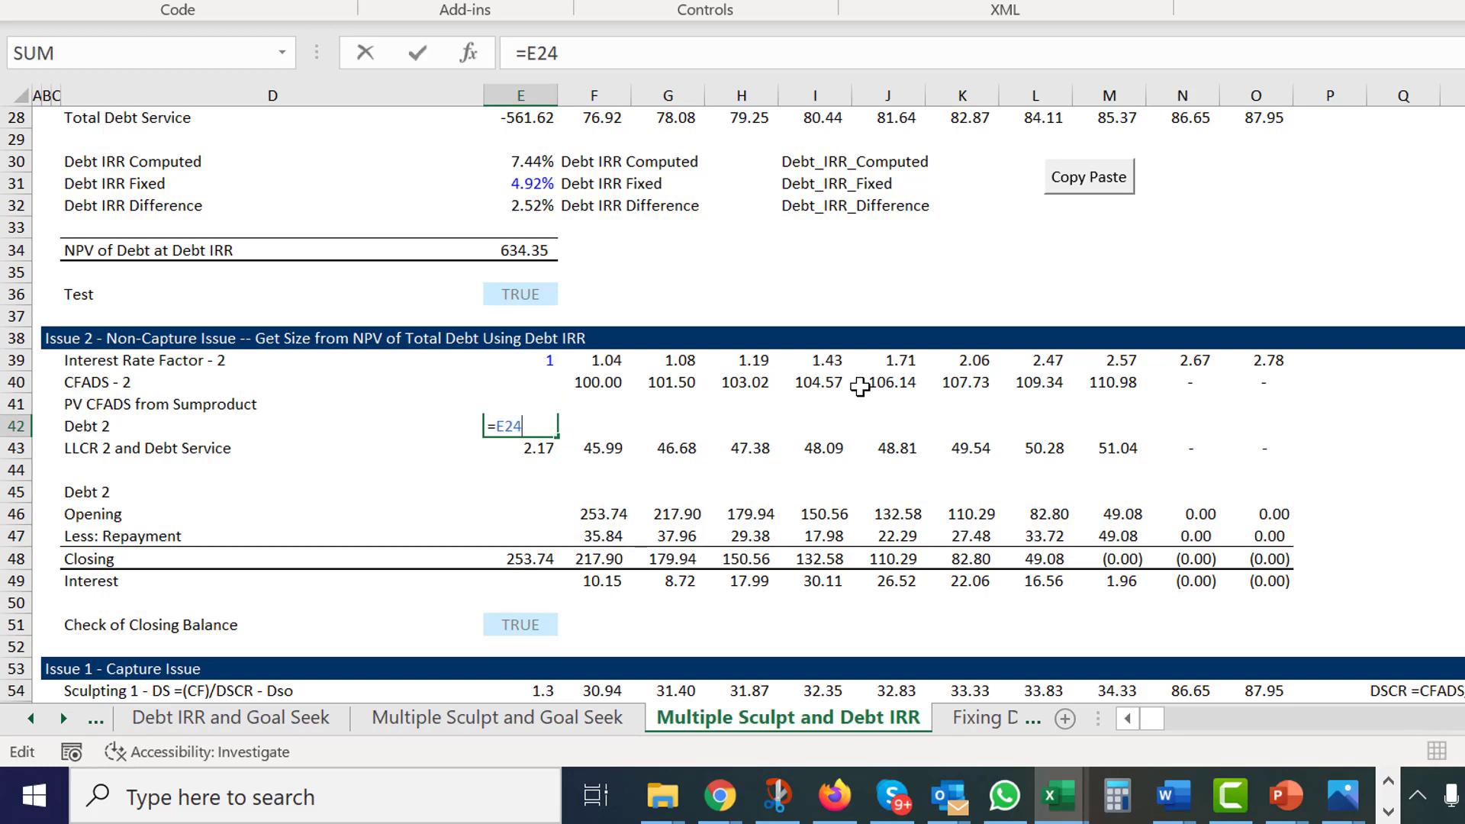
{"action": "key", "text": "Escape"}
{"action": "key", "text": "Down"}
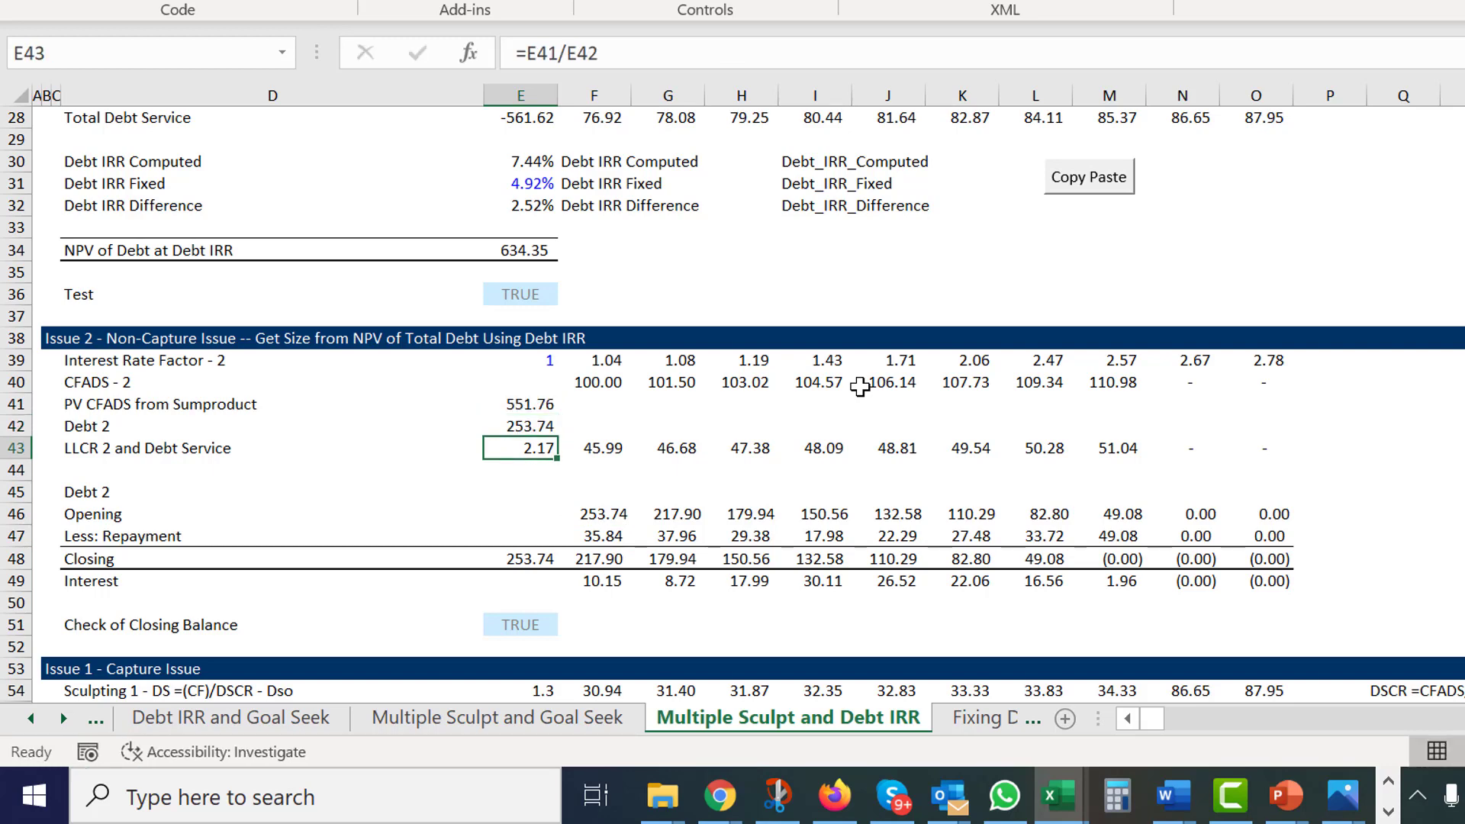
{"action": "key", "text": "F2"}
{"action": "key", "text": "Escape"}
- Review the Debt 2 schedule from its opening balance down to the Check of Closing Balance formula in E51
{"action": "key", "text": "Right"}
{"action": "key", "text": "Down"}
{"action": "key", "text": "Down"}
{"action": "key", "text": "Down"}
{"action": "key", "text": "Down"}
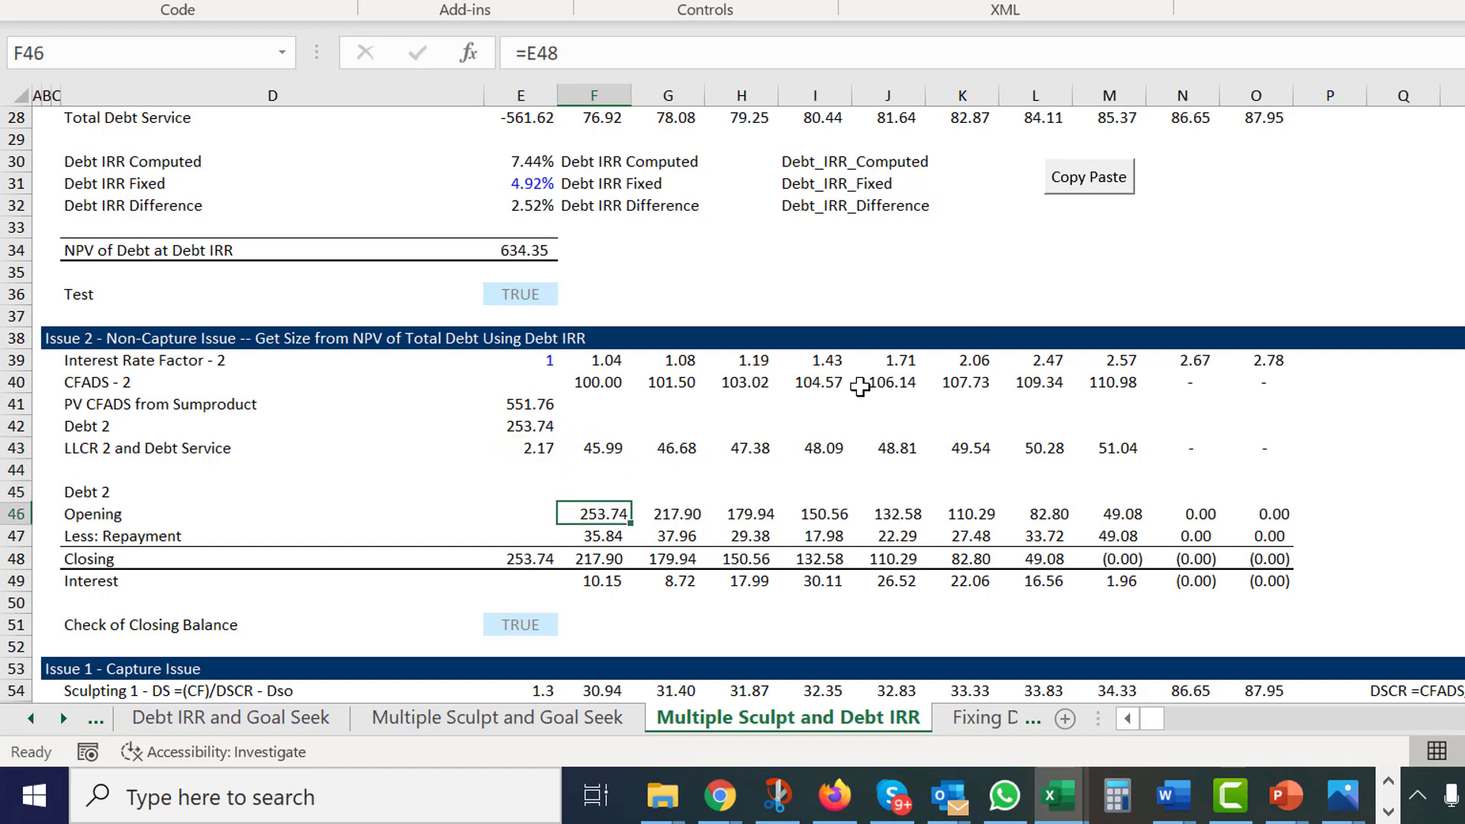
{"action": "key", "text": "Down"}
{"action": "key", "text": "Down"}
{"action": "key", "text": "Down"}
{"action": "key", "text": "Down"}
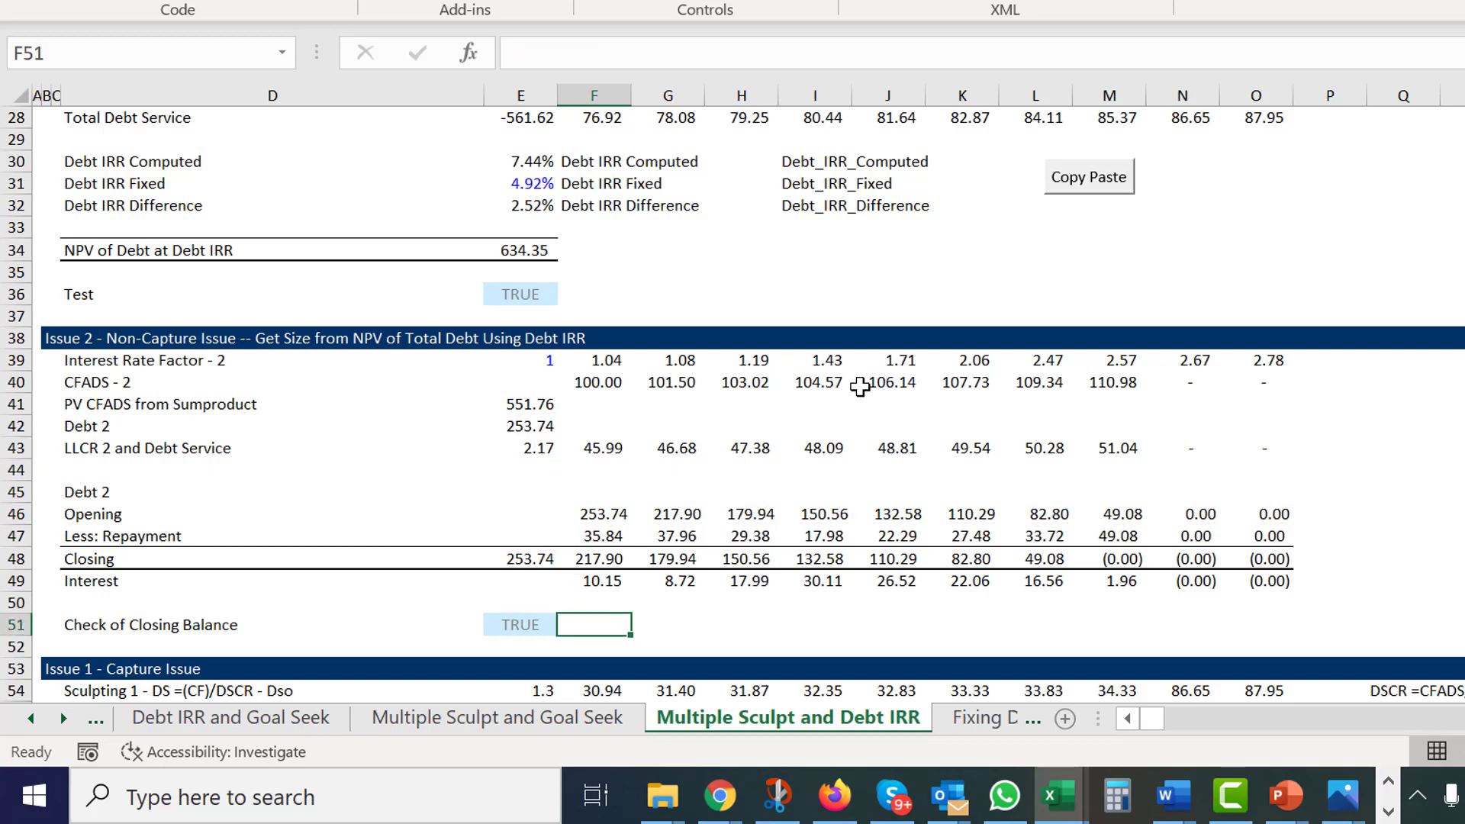
{"action": "key", "text": "Left"}
{"action": "key", "text": "Down"}
{"action": "key", "text": "Down"}
{"action": "key", "text": "Up"}
{"action": "key", "text": "Up"}
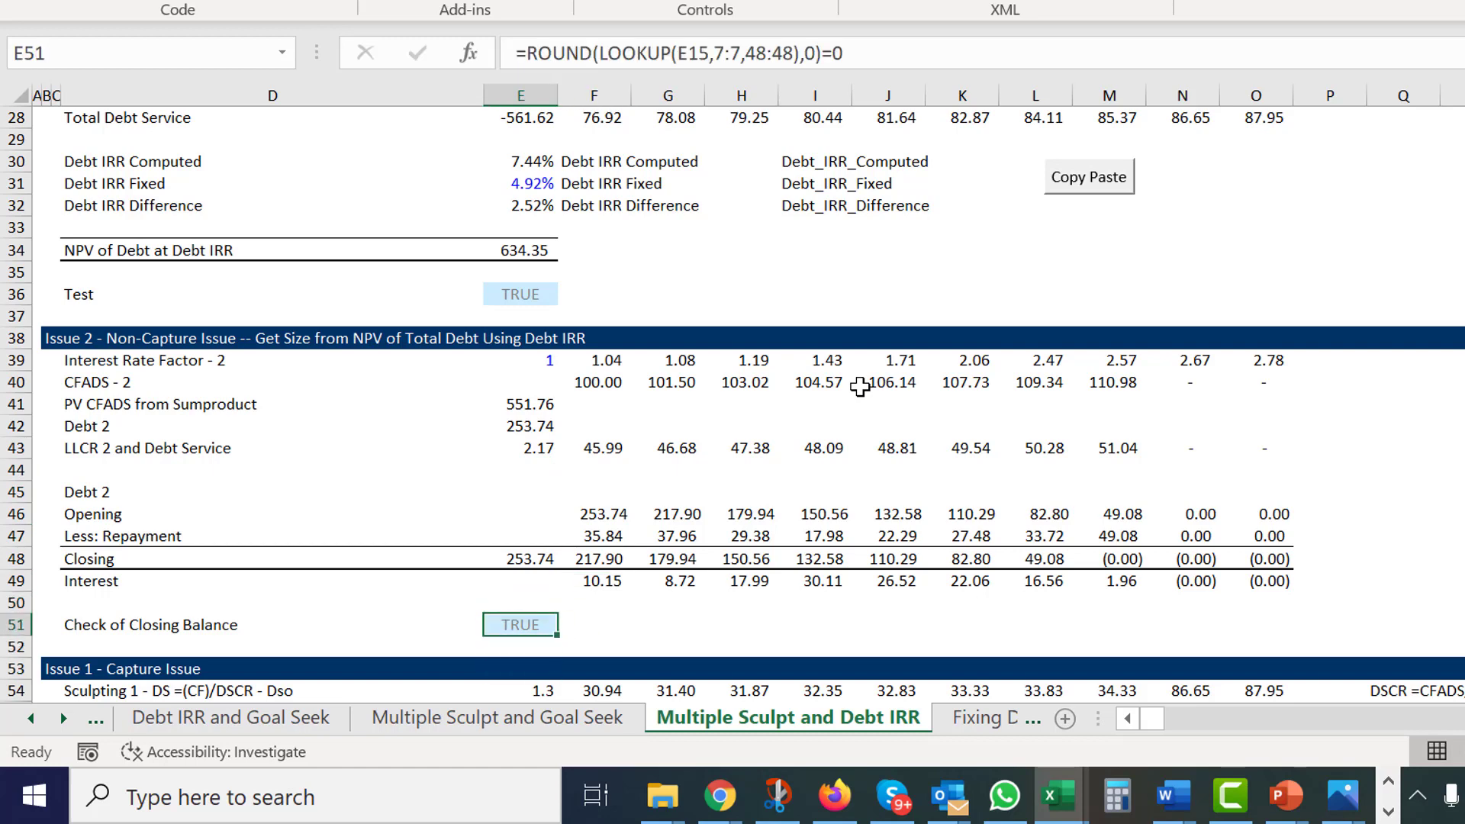
- Review the Issue 1 capture section down to its interest factor and examine the initial closing balance link in E59
{"action": "key", "text": "Down"}
{"action": "key", "text": "Down"}
{"action": "key", "text": "Down"}
{"action": "key", "text": "Down"}
{"action": "key", "text": "Down"}
{"action": "key", "text": "Down"}
{"action": "key", "text": "Down"}
{"action": "key", "text": "Down"}
{"action": "key", "text": "Down"}
{"action": "key", "text": "Down"}
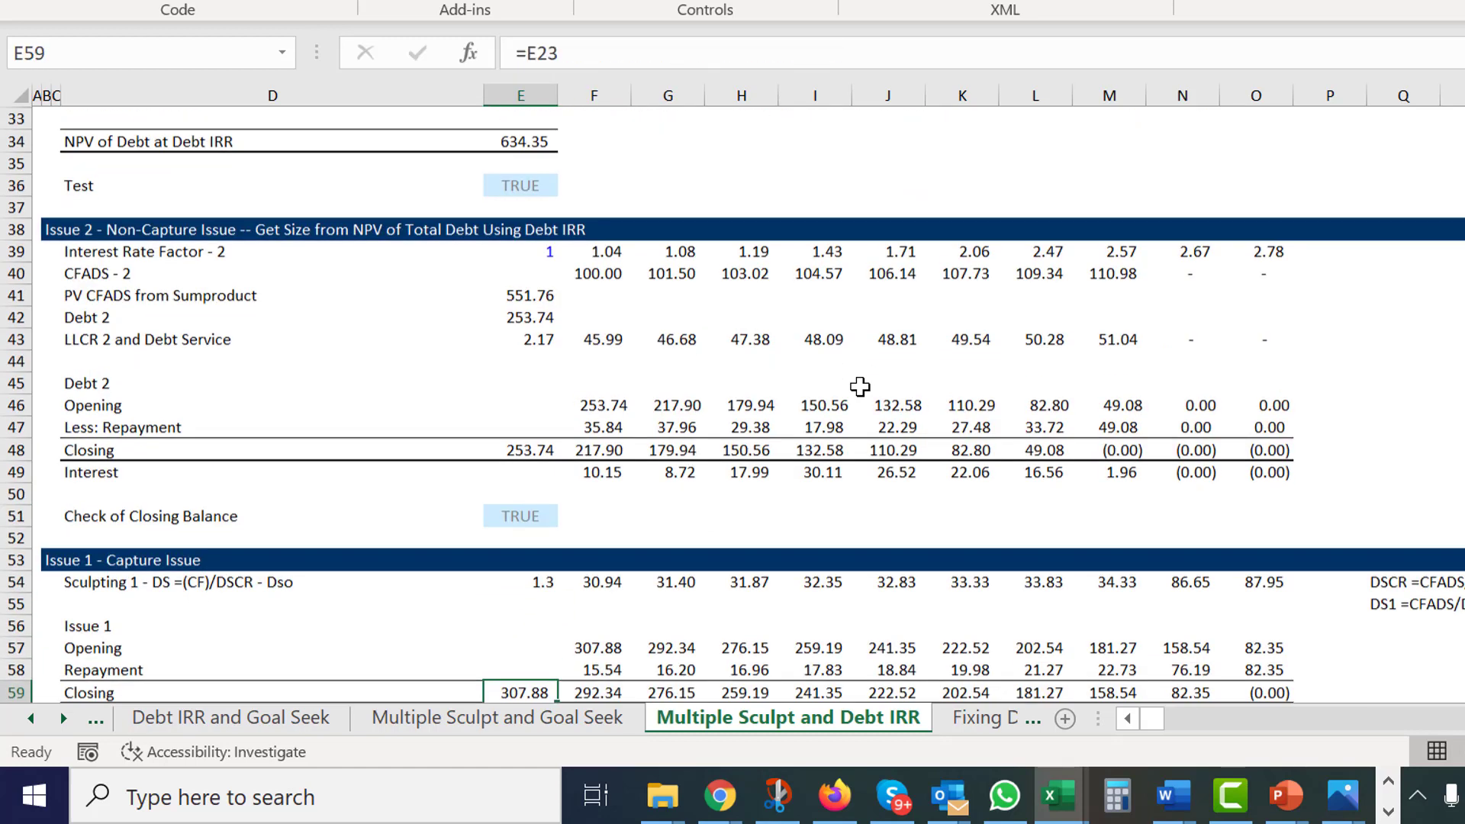
{"action": "key", "text": "Down"}
{"action": "key", "text": "Down"}
{"action": "key", "text": "Down"}
{"action": "key", "text": "Down"}
{"action": "key", "text": "Up"}
{"action": "key", "text": "Up"}
{"action": "key", "text": "Up"}
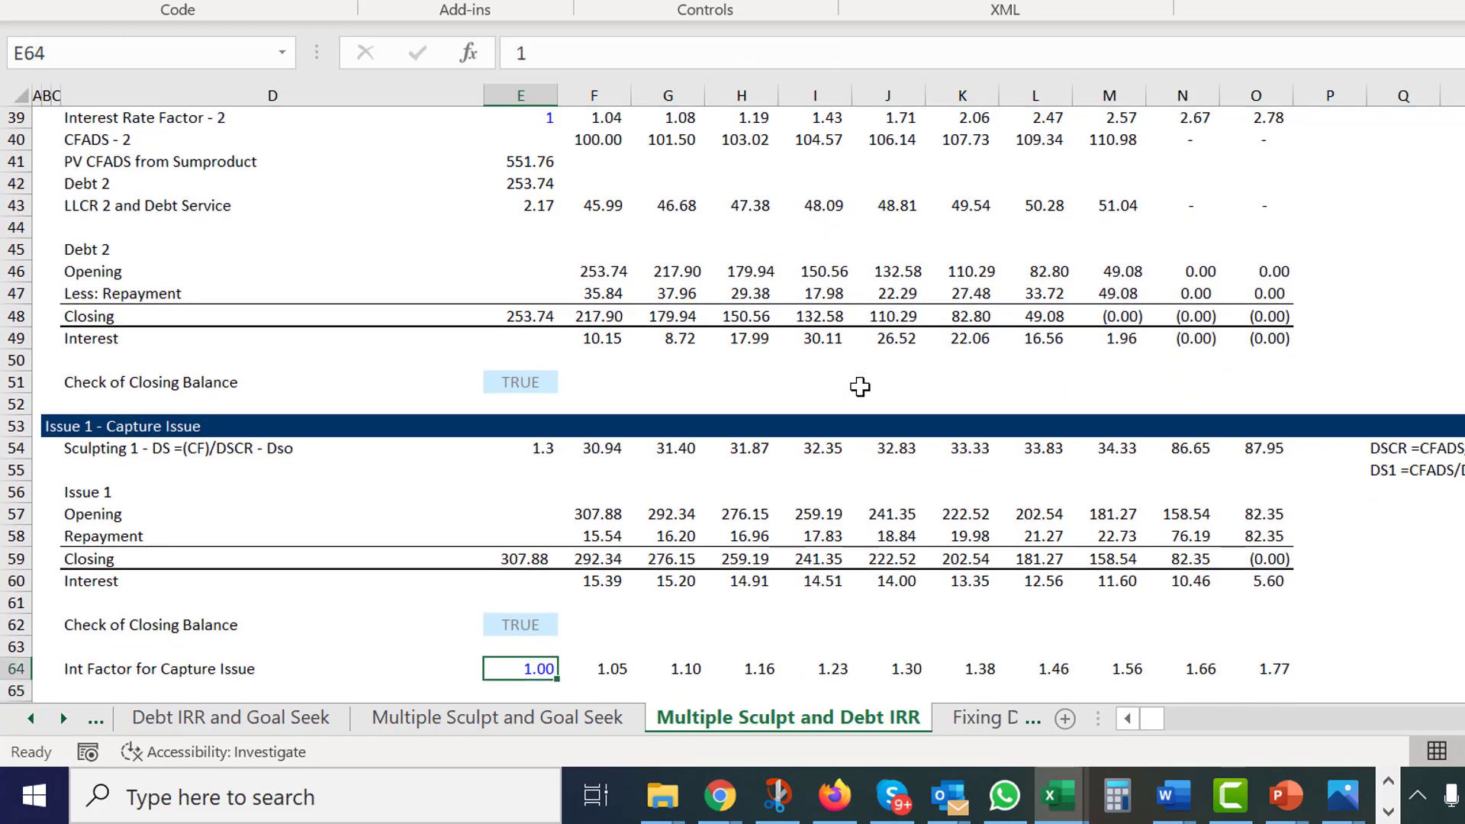
{"action": "key", "text": "Up"}
{"action": "key", "text": "Up"}
{"action": "key", "text": "Up"}
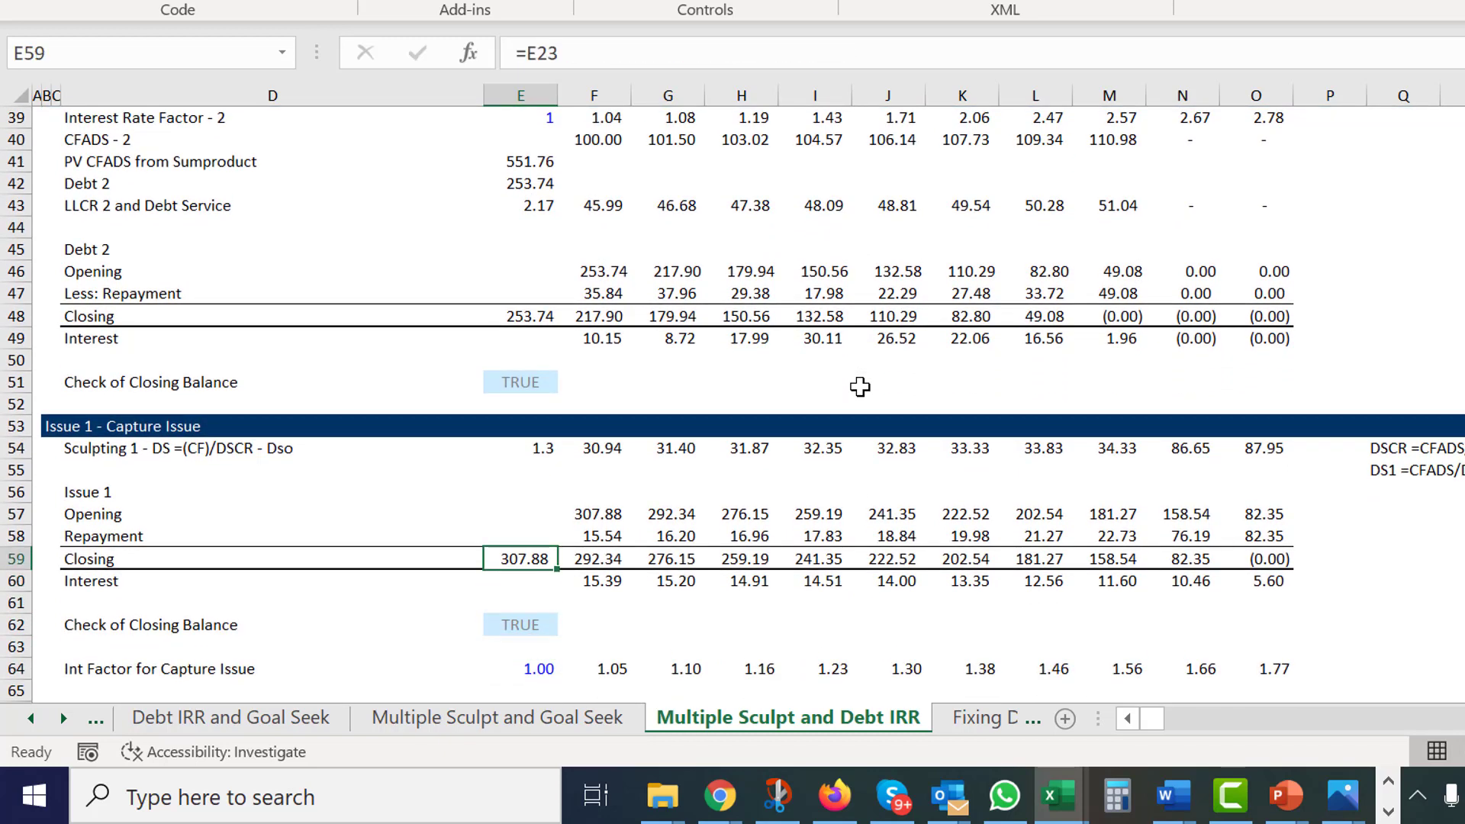
{"action": "key", "text": "F2"}
{"action": "key", "text": "Escape"}
{"action": "key", "text": "Right"}
{"action": "key", "text": "Down"}
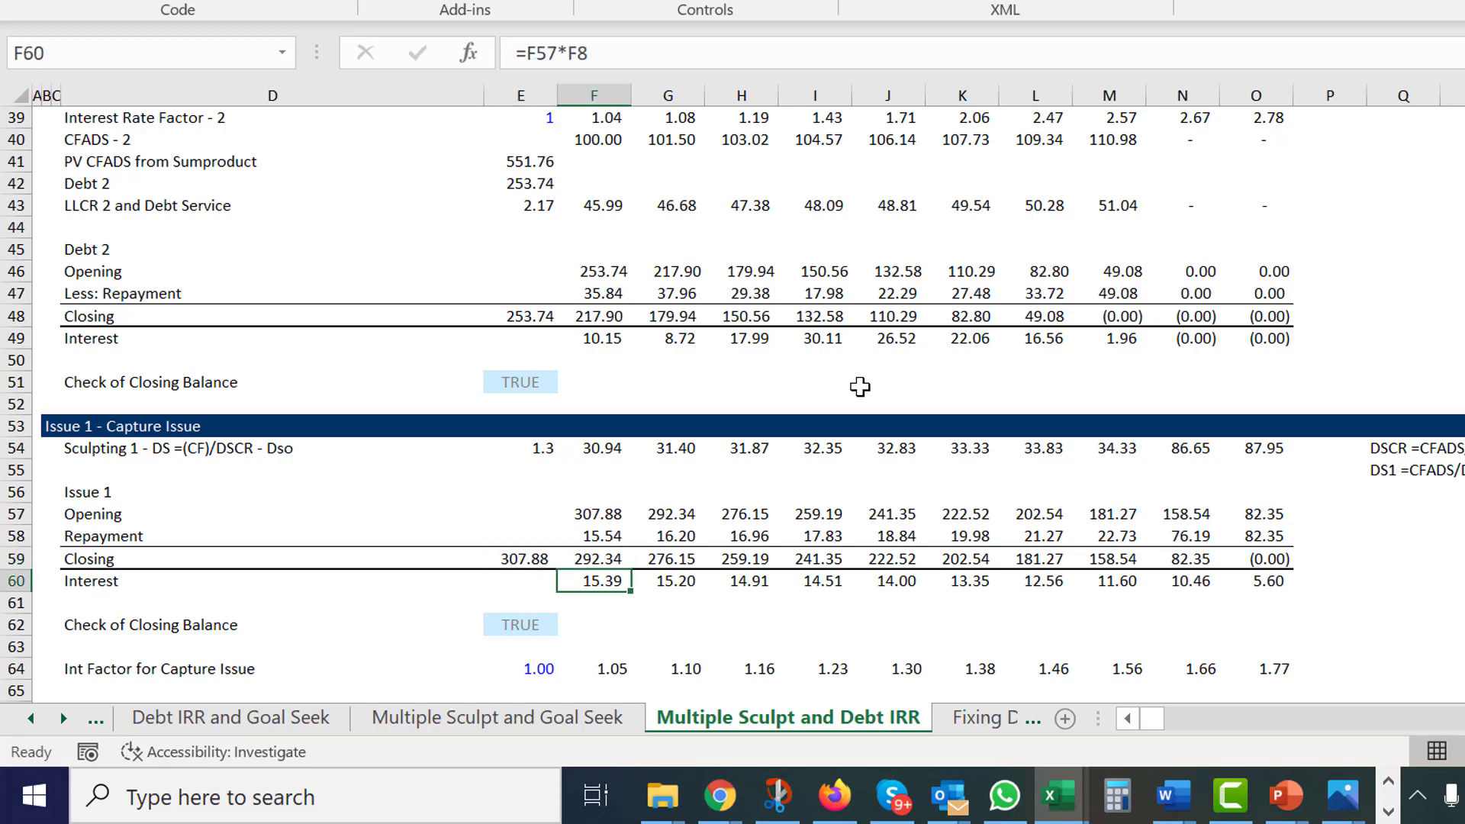
- Follow the Issue 1 closing balance across row 59 to the final year
{"action": "key", "text": "Up"}
{"action": "key", "text": "Right"}
{"action": "key", "text": "Right"}
{"action": "key", "text": "Right"}
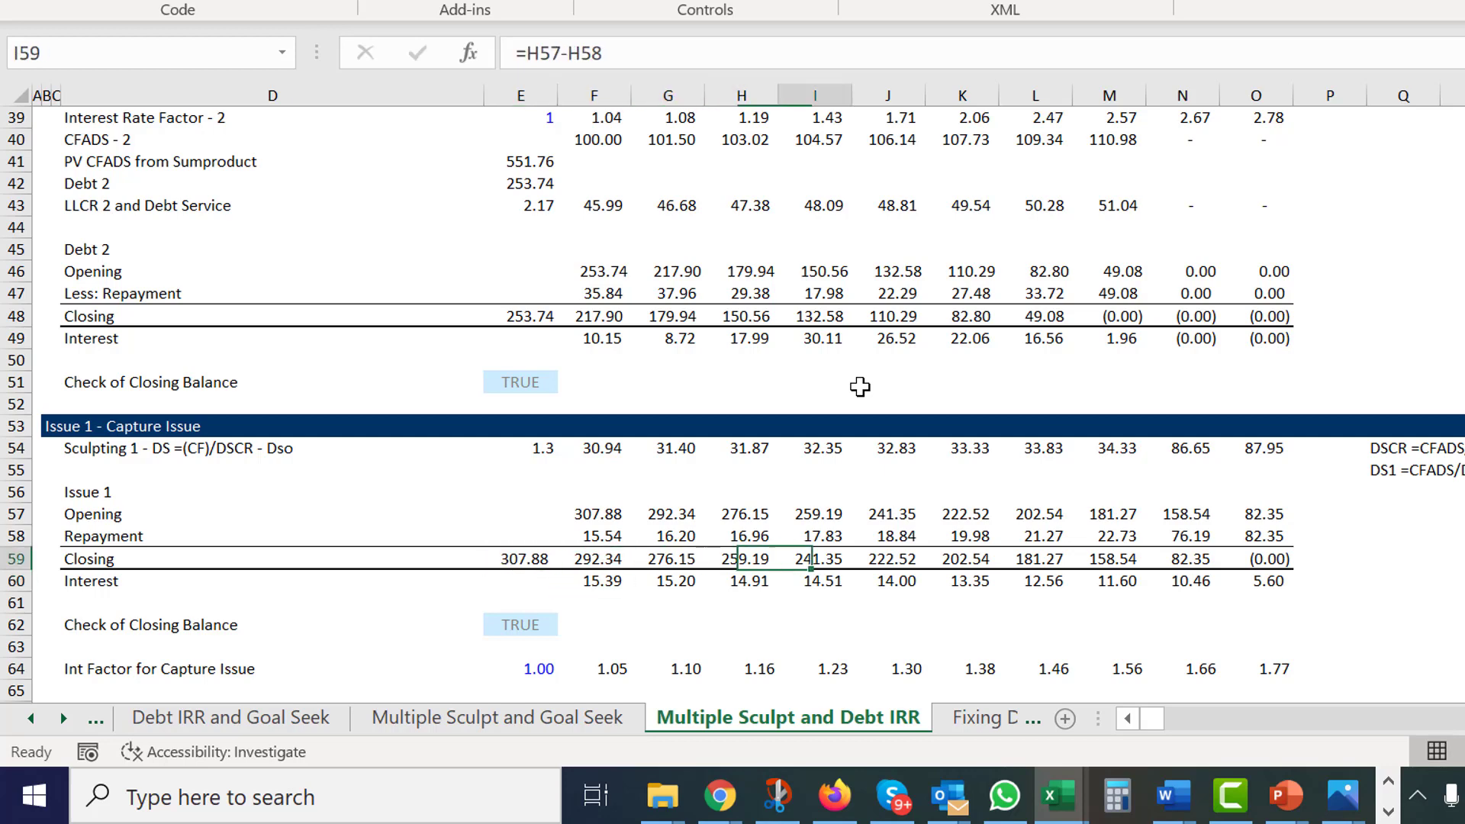
{"action": "key", "text": "Right"}
{"action": "key", "text": "Right"}
{"action": "key", "text": "Right"}
{"action": "key", "text": "Right"}
{"action": "key", "text": "Right"}
{"action": "key", "text": "Right"}
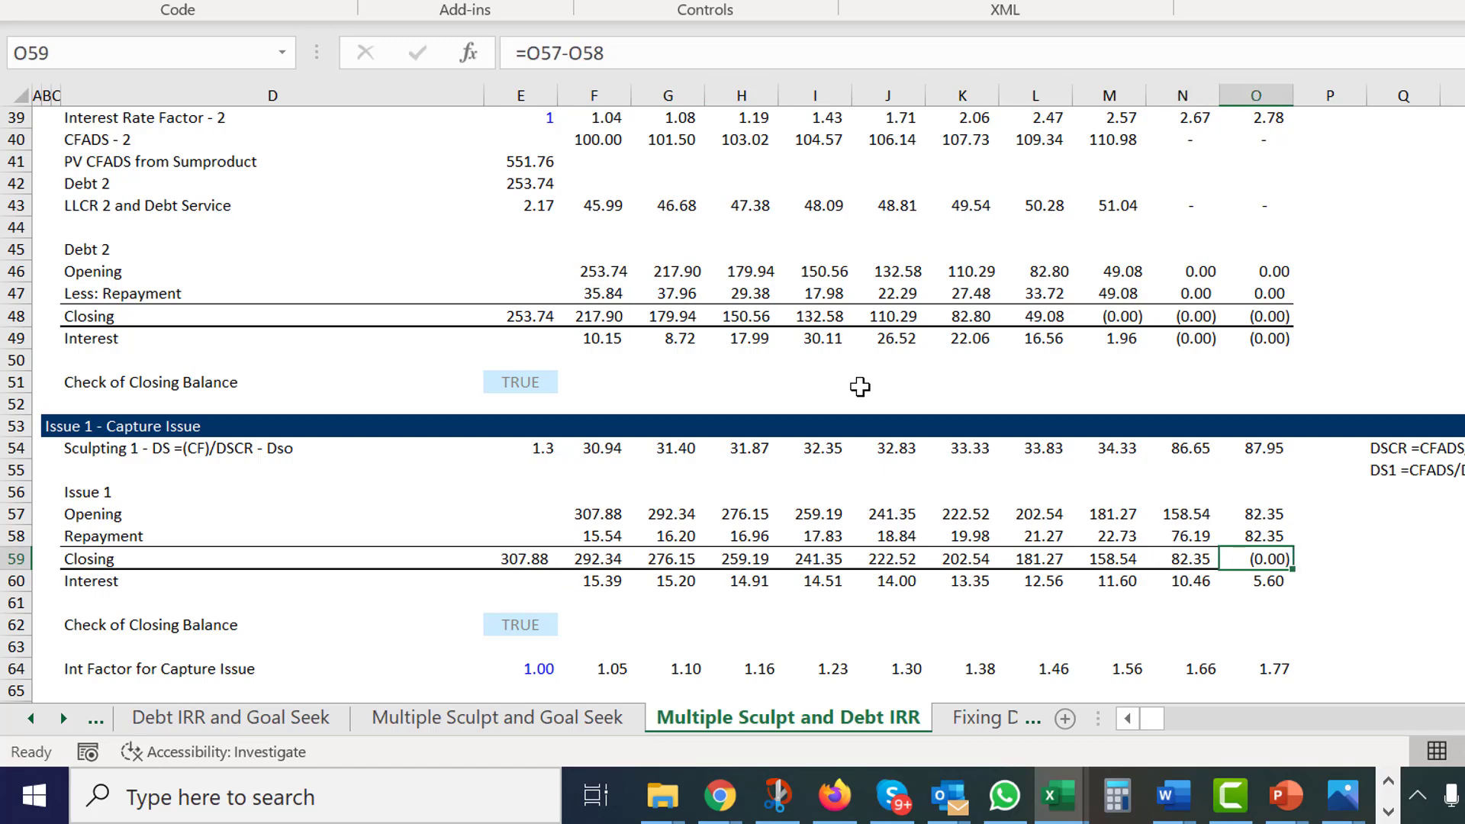
{"action": "key", "text": "Down"}
{"action": "key", "text": "Down"}
{"action": "key", "text": "Down"}
{"action": "key", "text": "Down"}
{"action": "key", "text": "Down"}
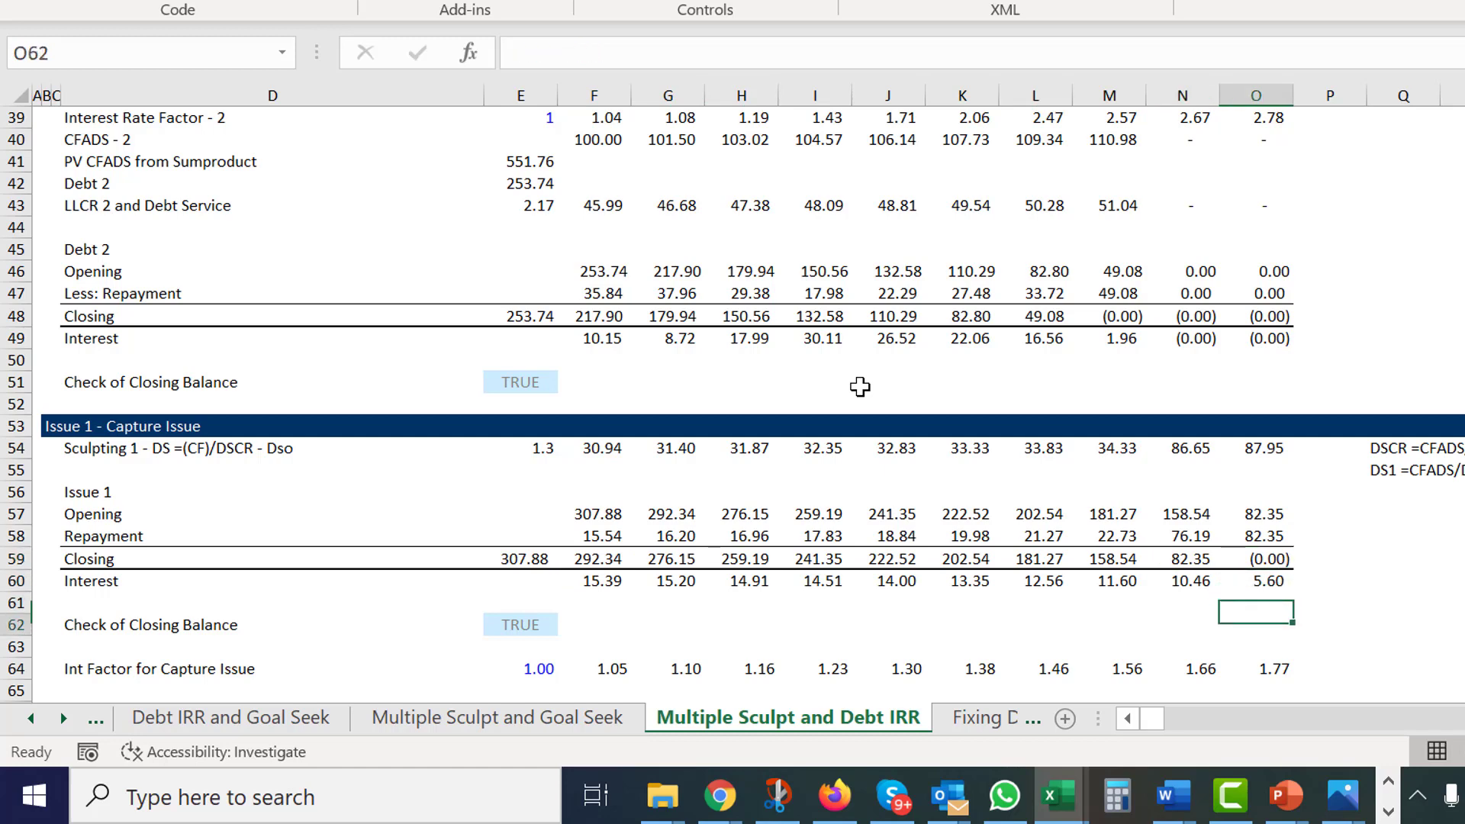
- Trace the Issue 1 initial closing balance in E59 back to its source, the NPV 1 Capture Issue cell E23
{"action": "key", "text": "Left"}
{"action": "key", "text": "Left"}
{"action": "key", "text": "Left"}
{"action": "key", "text": "Left"}
{"action": "key", "text": "Left"}
{"action": "key", "text": "Left"}
{"action": "key", "text": "Left"}
{"action": "key", "text": "Left"}
{"action": "key", "text": "Left"}
{"action": "key", "text": "Left"}
{"action": "key", "text": "Up"}
{"action": "key", "text": "Up"}
{"action": "key", "text": "Up"}
{"action": "key", "text": "Up"}
{"action": "key", "text": "Up"}
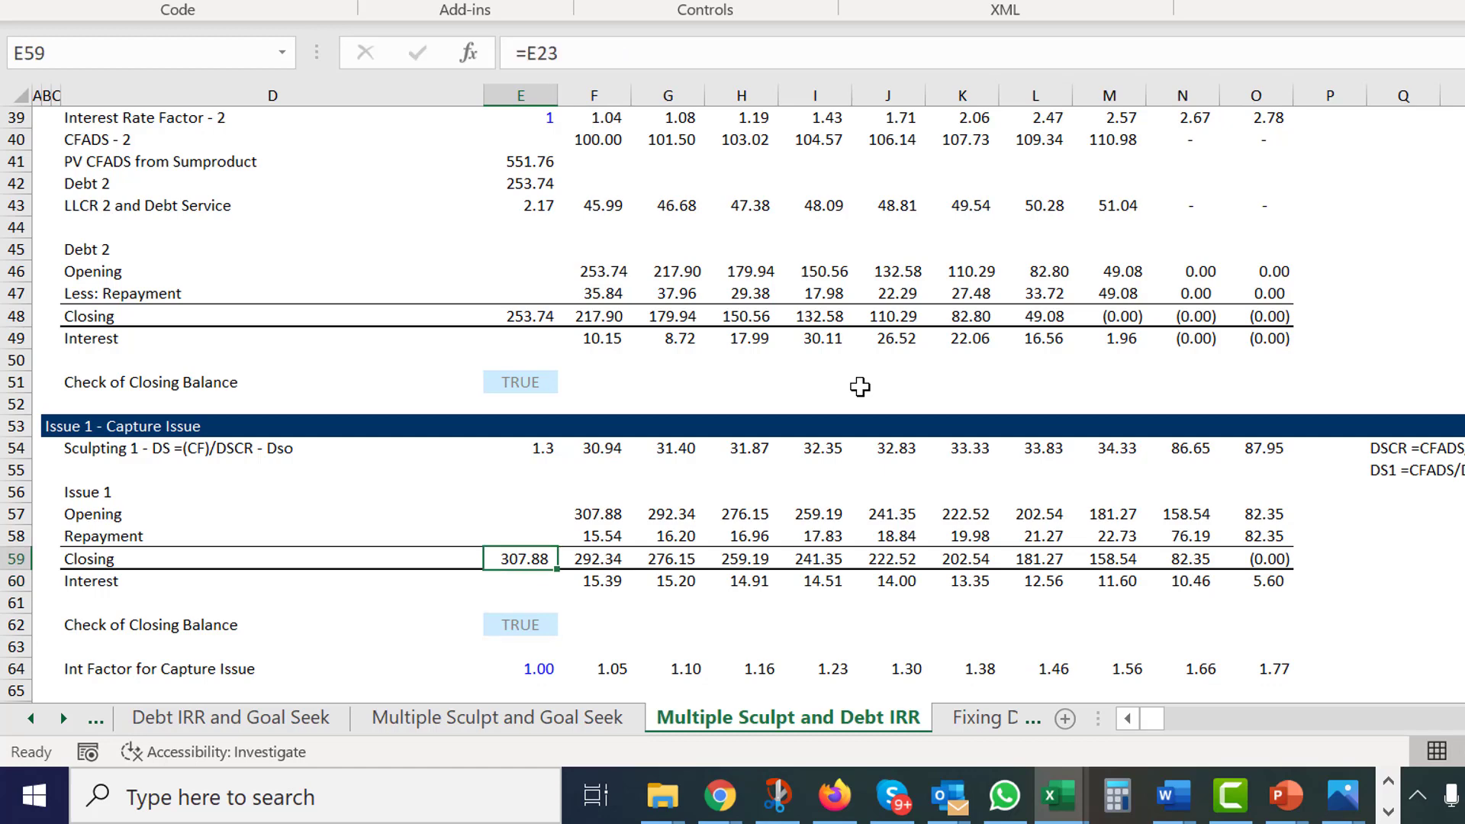
{"action": "key", "text": "ctrl+bracketleft"}
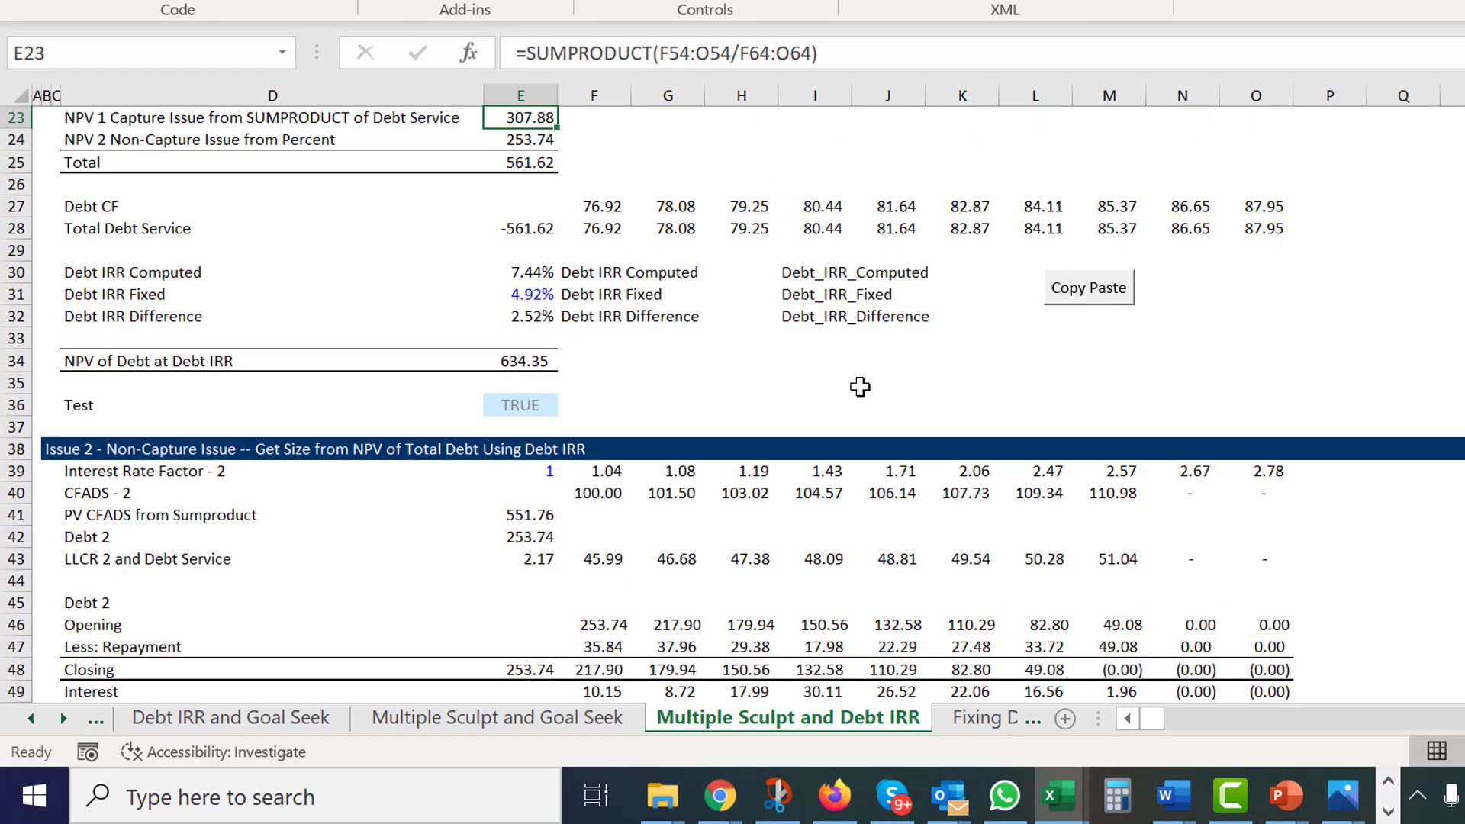
{"action": "key", "text": "Up"}
{"action": "key", "text": "Up"}
{"action": "key", "text": "Down"}
{"action": "key", "text": "Down"}
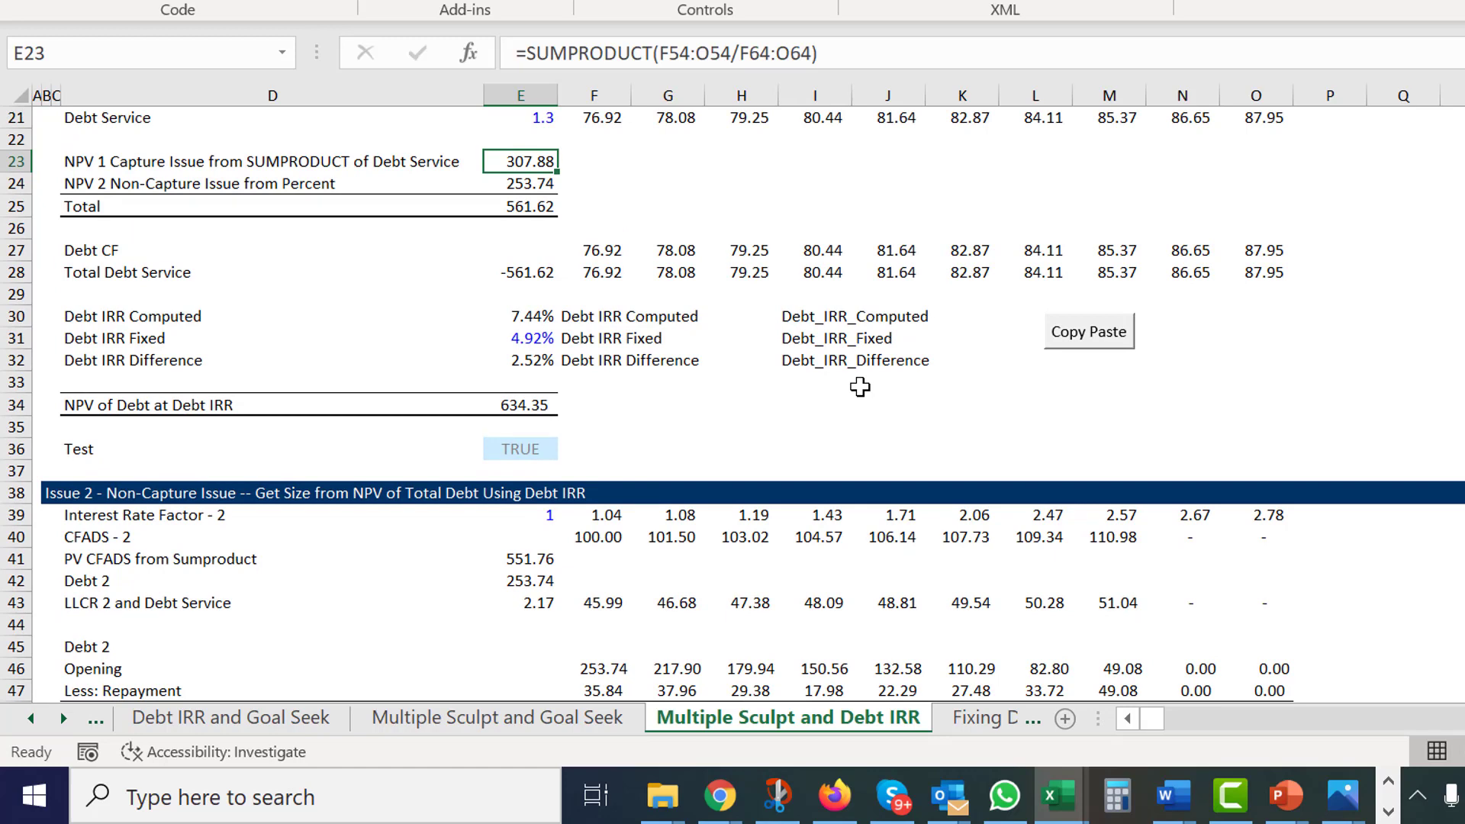
- Examine the NPV of Debt at Debt IRR formula in E34 and the ranges it references
{"action": "key", "text": "Down"}
{"action": "key", "text": "Down"}
{"action": "key", "text": "Down"}
{"action": "key", "text": "Down"}
{"action": "key", "text": "Down"}
{"action": "key", "text": "Down"}
{"action": "key", "text": "Down"}
{"action": "key", "text": "Down"}
{"action": "key", "text": "Down"}
{"action": "key", "text": "Down"}
{"action": "key", "text": "Down"}
{"action": "key", "text": "Down"}
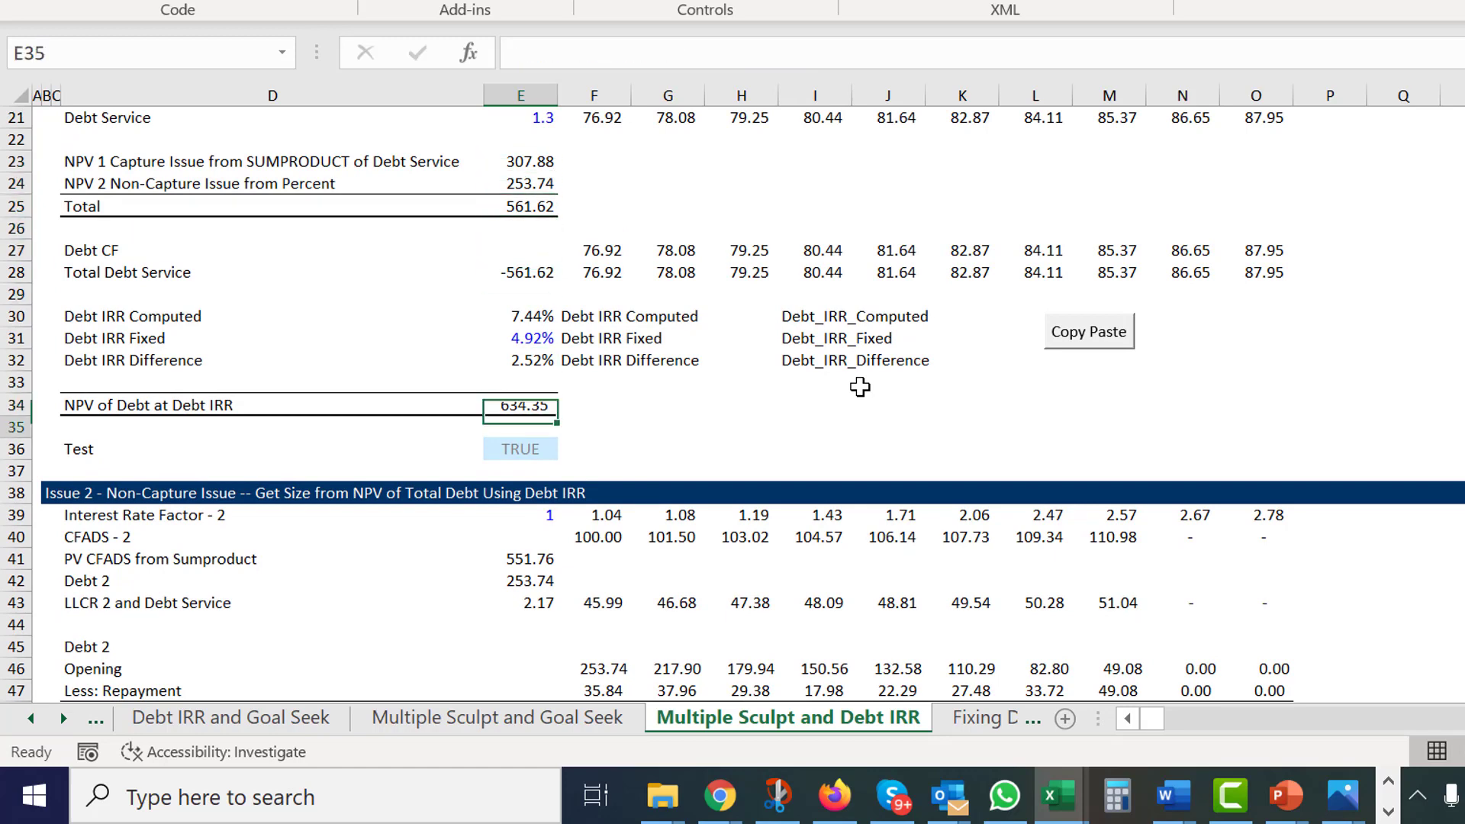
{"action": "key", "text": "Up"}
{"action": "key", "text": "F2"}
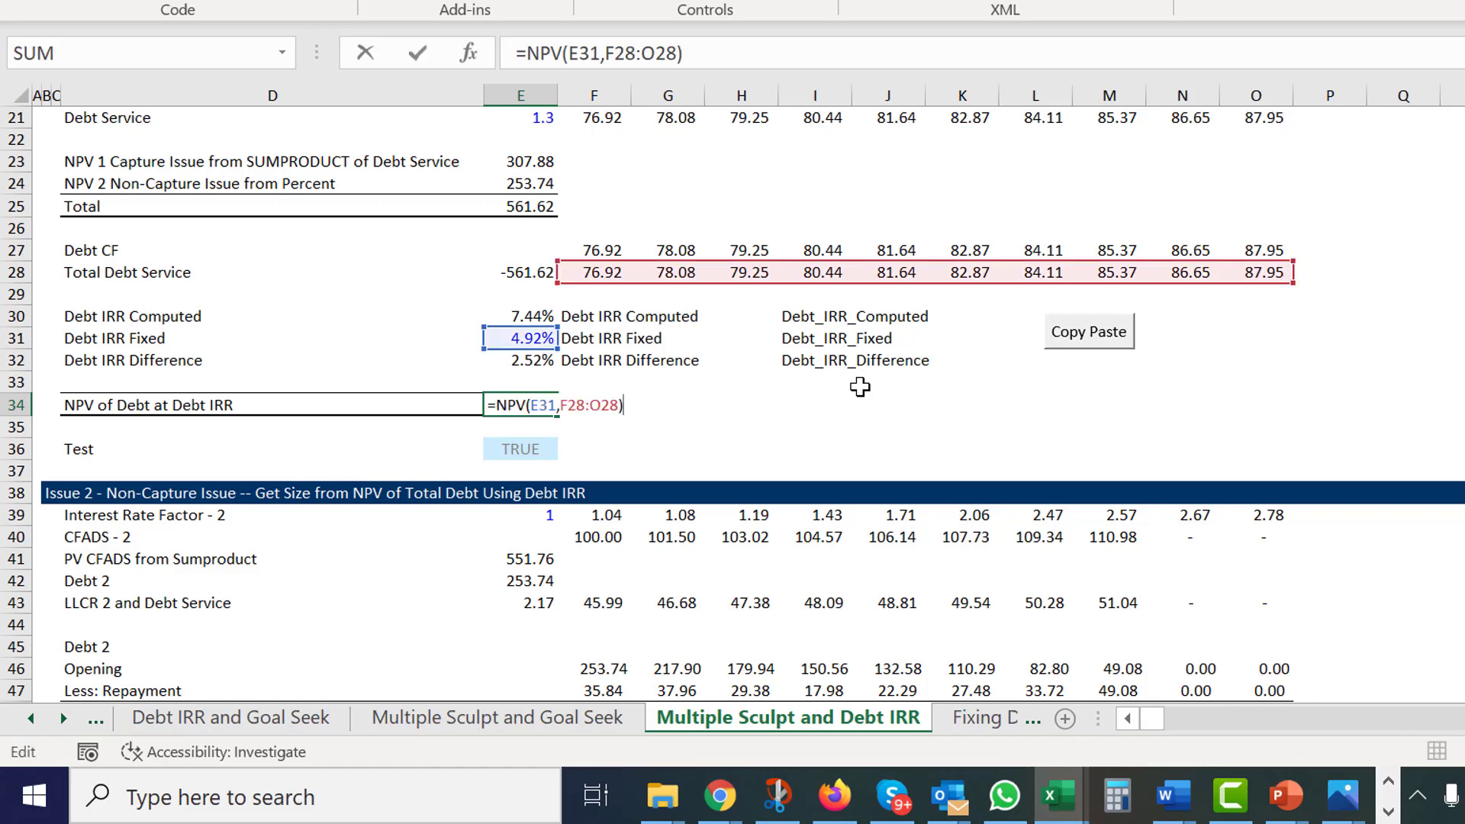
{"action": "key", "text": "Escape"}
- Examine the NPV 2 Non-Capture Issue formula in E24 and the NPV 1 SUMPRODUCT formula in E23
{"action": "key", "text": "Up"}
{"action": "key", "text": "Up"}
{"action": "key", "text": "Up"}
{"action": "key", "text": "Up"}
{"action": "key", "text": "Up"}
{"action": "key", "text": "Up"}
{"action": "key", "text": "Up"}
{"action": "key", "text": "Up"}
{"action": "key", "text": "Up"}
{"action": "key", "text": "Up"}
{"action": "key", "text": "Up"}
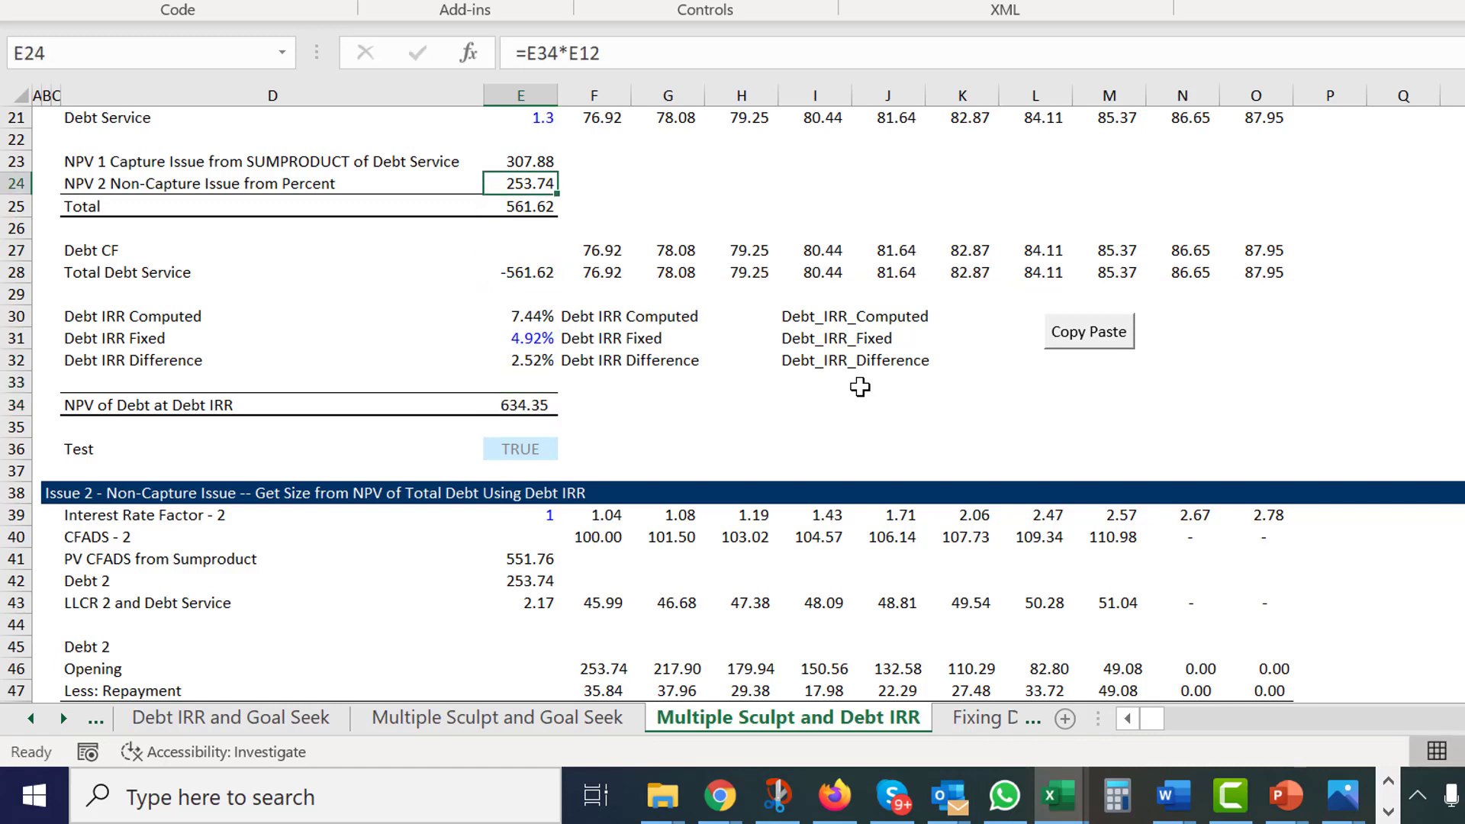
{"action": "key", "text": "F2"}
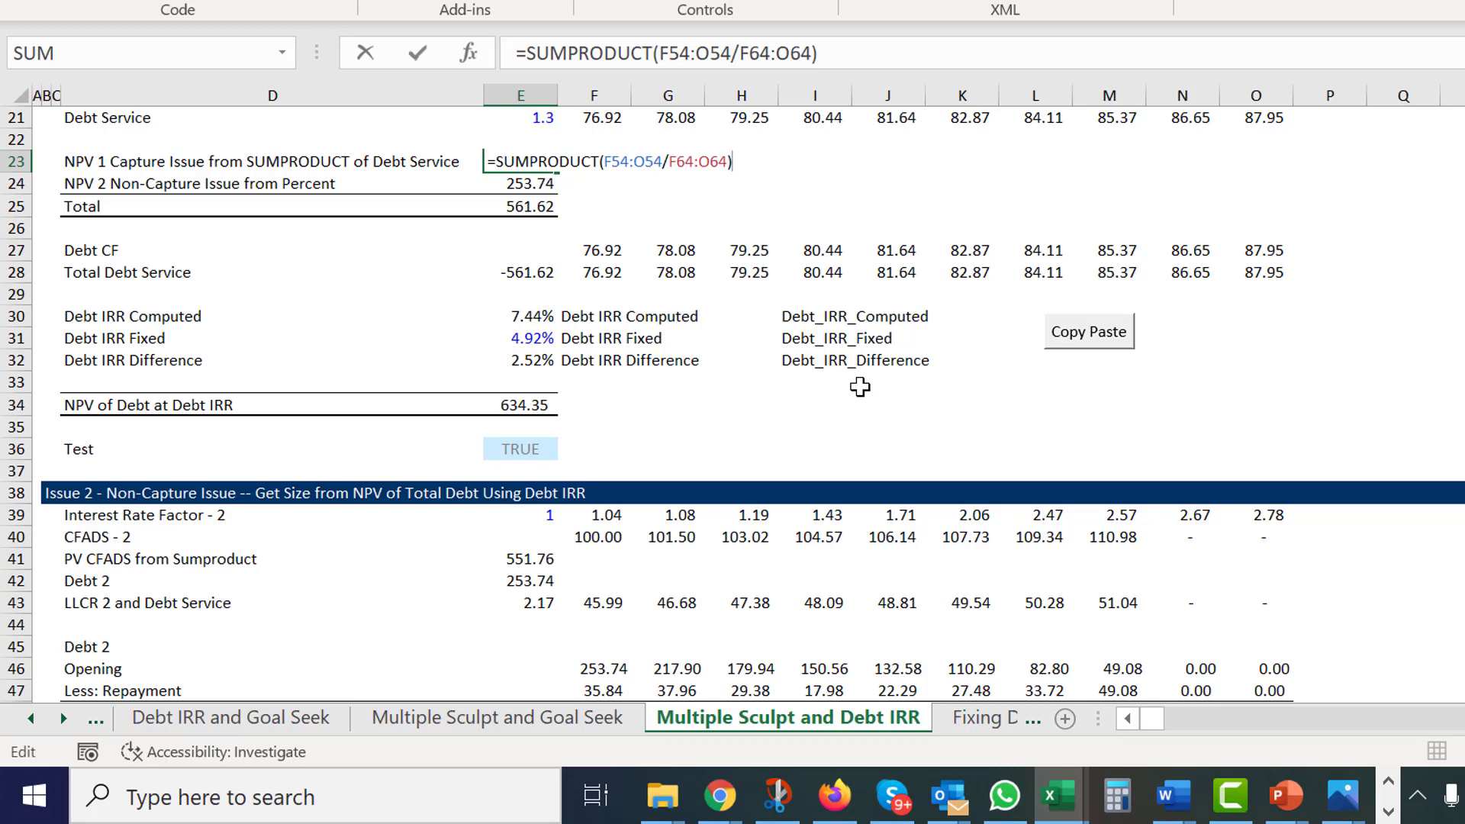
- Examine the NPV 2 Non-Capture Issue formula in E24 and the Total formula in E25 that adds both NPVs
{"action": "key", "text": "Escape"}
{"action": "key", "text": "Down"}
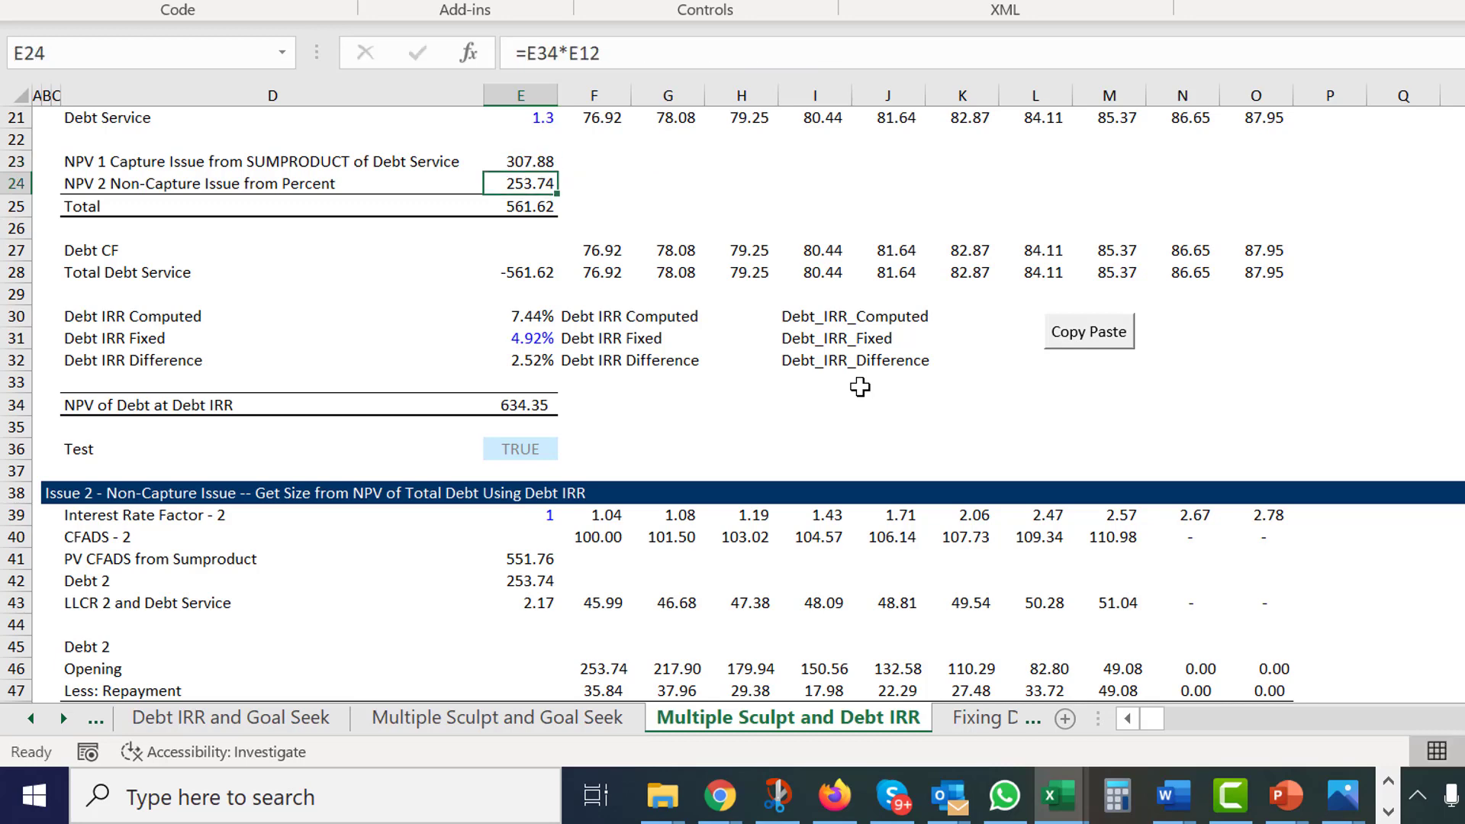
{"action": "key", "text": "F2"}
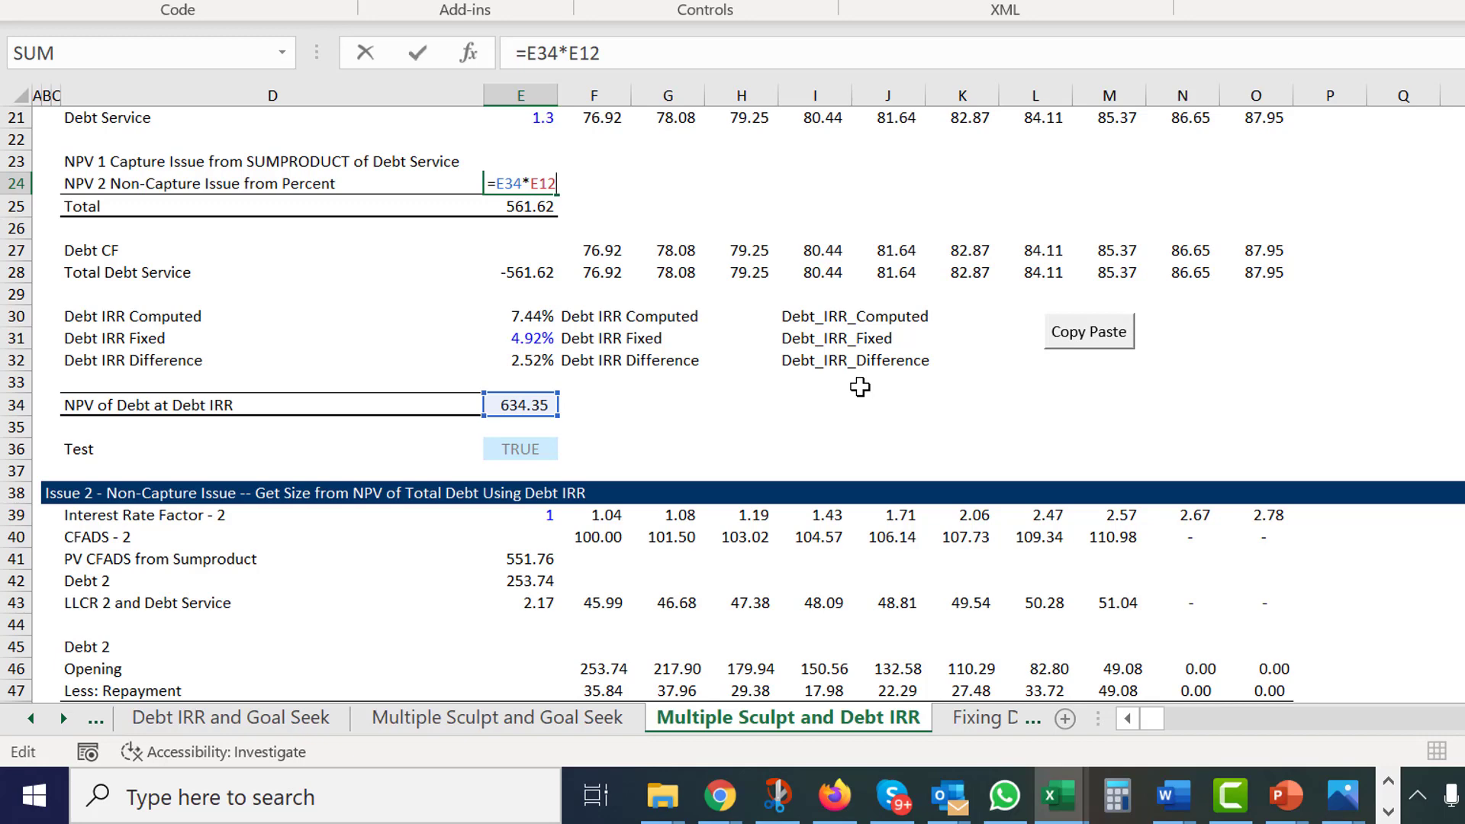
{"action": "key", "text": "Return"}
{"action": "key", "text": "Up"}
{"action": "key", "text": "Down"}
{"action": "key", "text": "F2"}
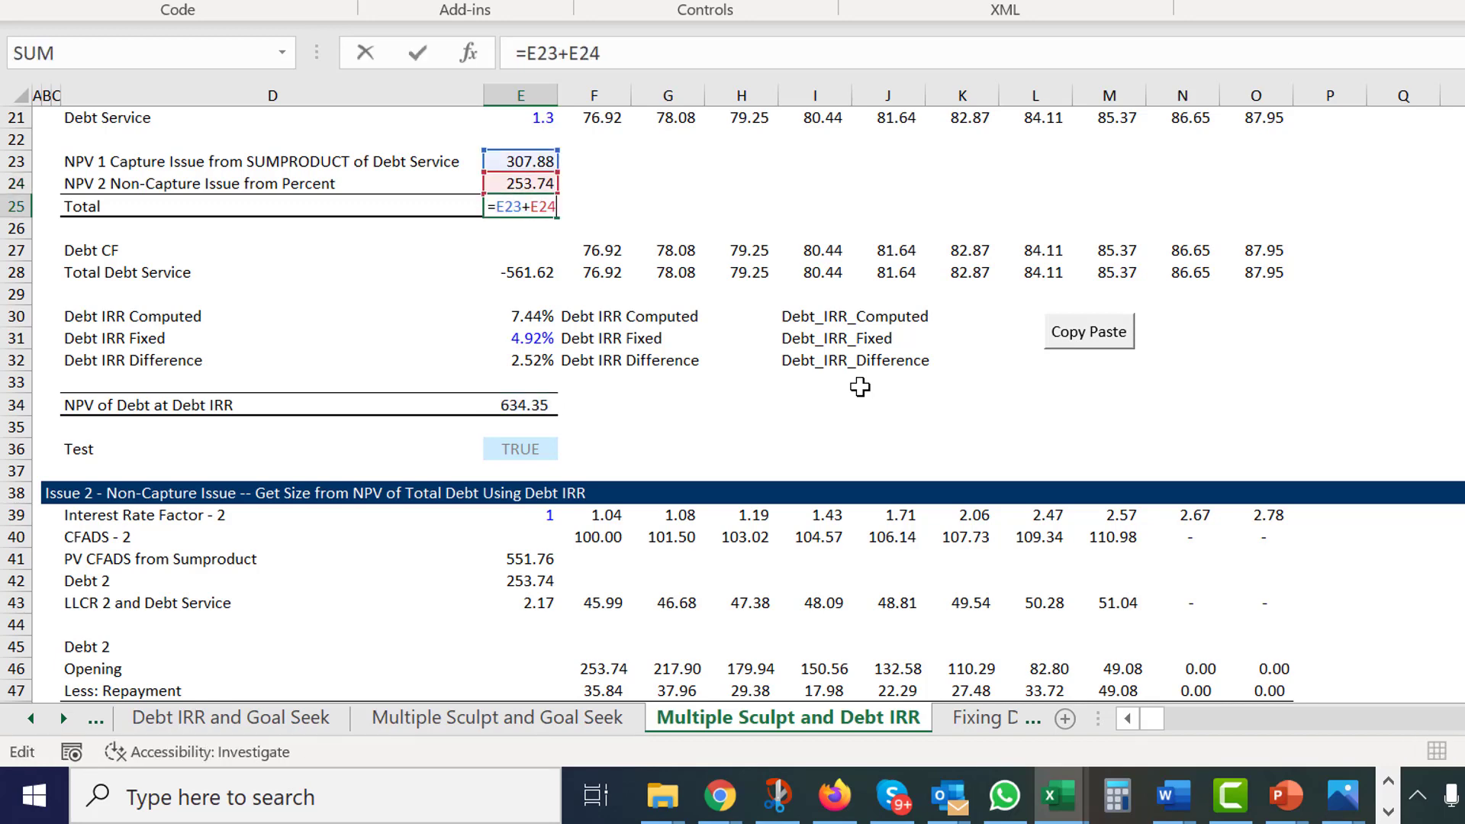
- Examine the initial Total Debt Service formula in E28 and the Debt IRR Computed formula in E30
{"action": "key", "text": "Return"}
{"action": "key", "text": "Down"}
{"action": "key", "text": "Down"}
{"action": "key", "text": "F2"}
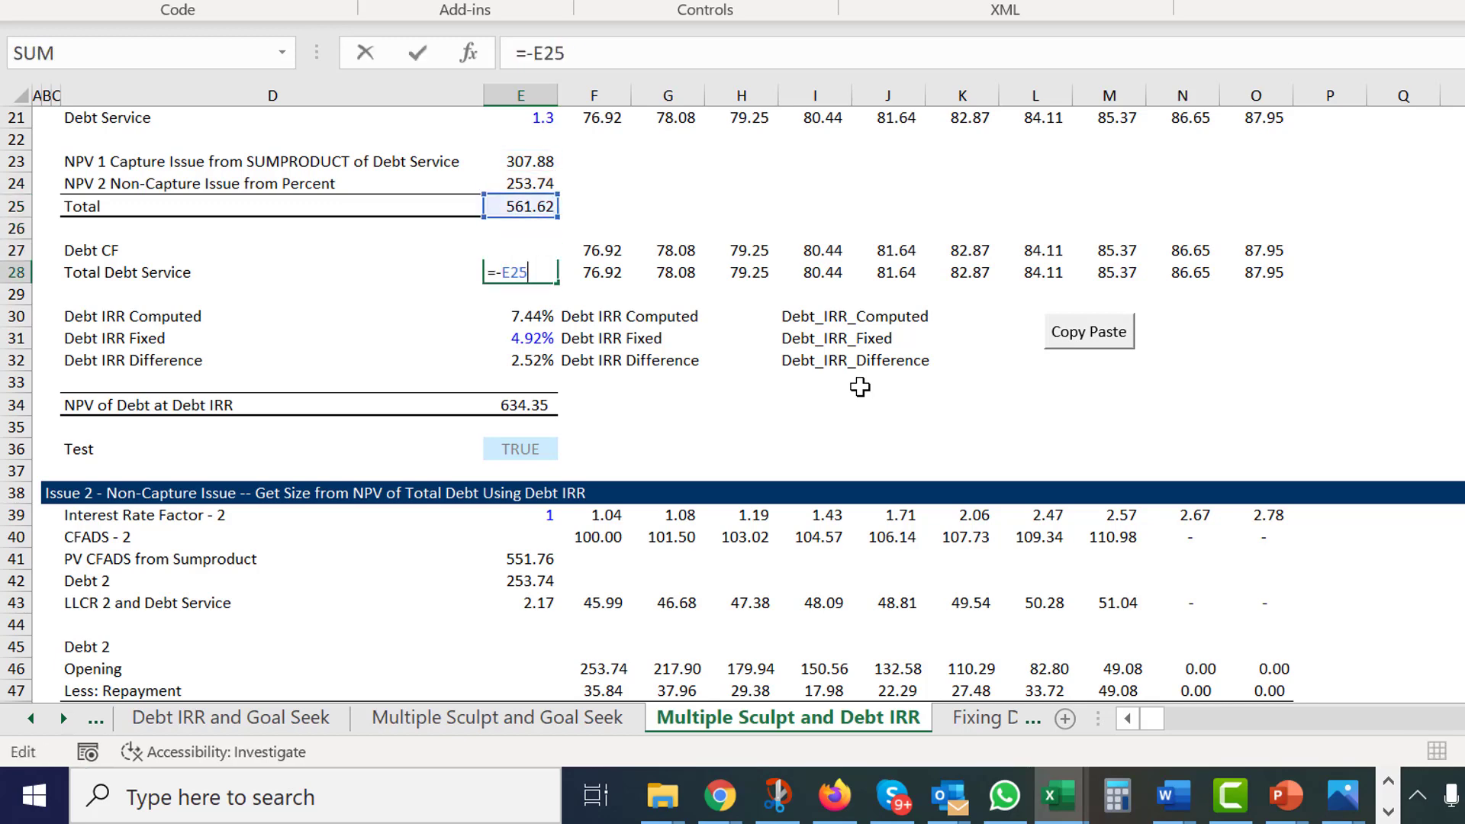
{"action": "key", "text": "Escape"}
{"action": "key", "text": "Down"}
{"action": "key", "text": "Down"}
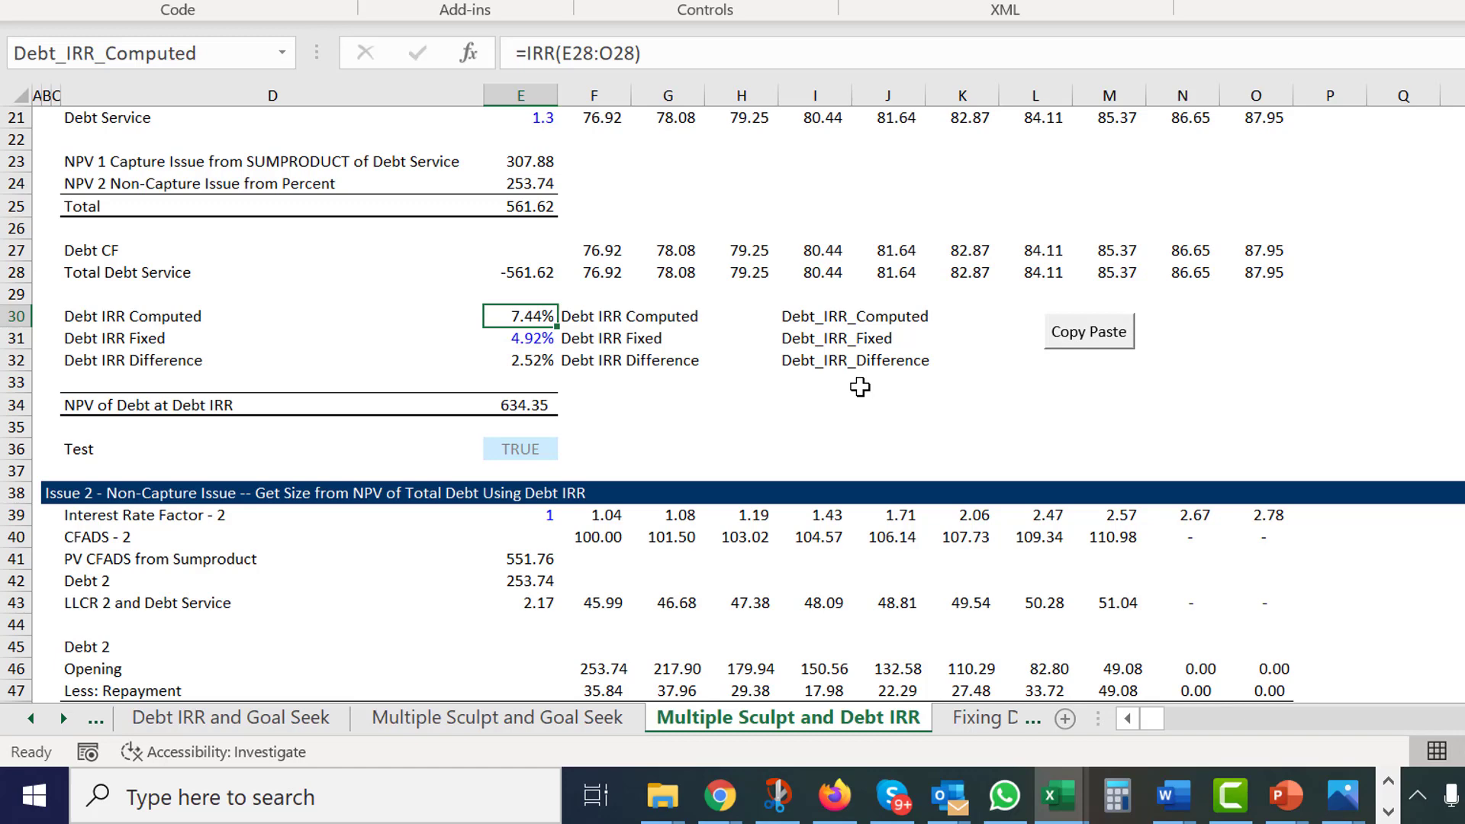
- Move the selection to the start of row 30 and save the workbook
{"action": "key", "text": "Left"}
{"action": "key", "text": "Left"}
{"action": "key", "text": "Left"}
{"action": "key", "text": "Left"}
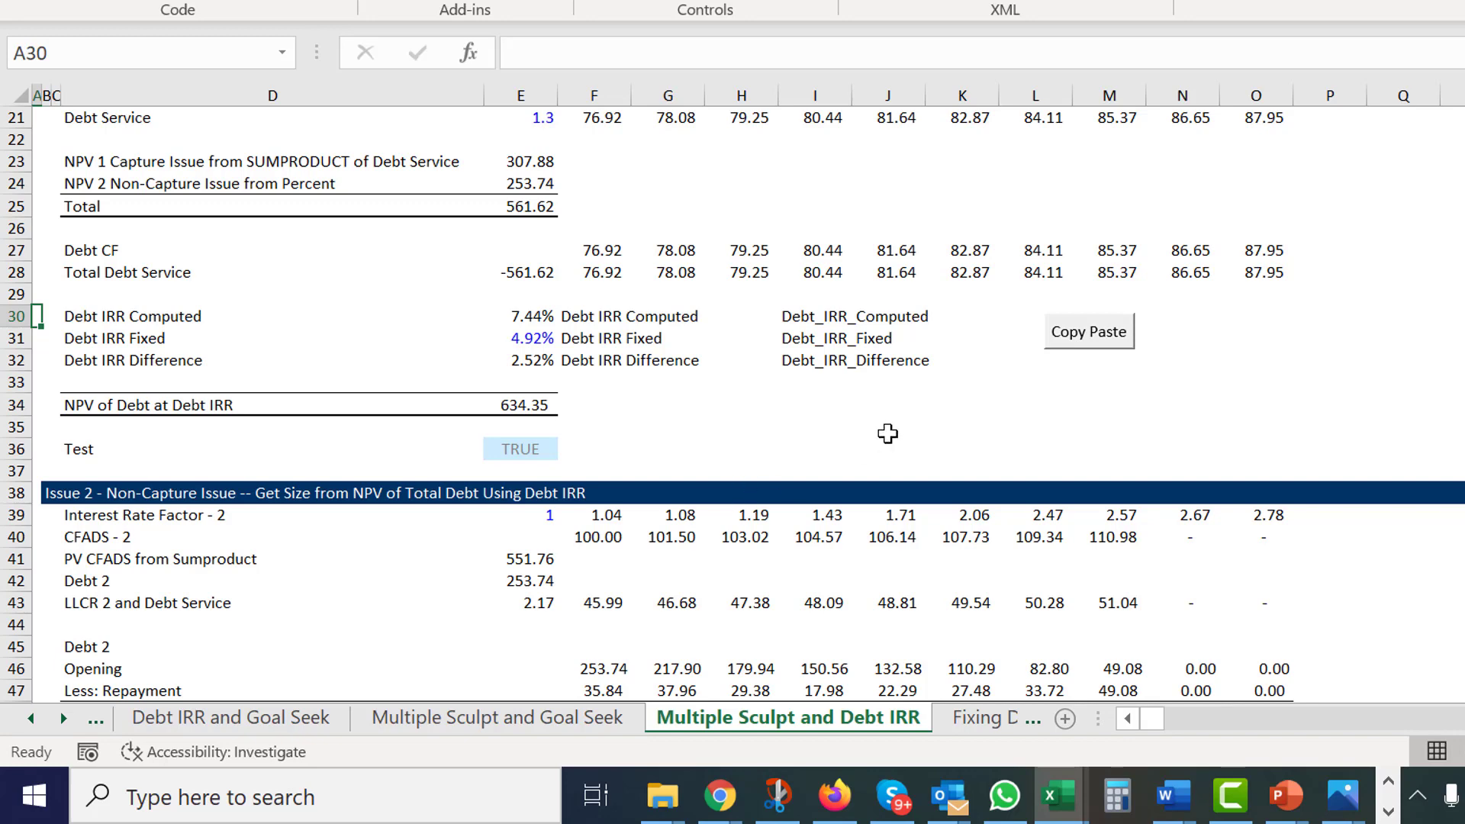
{"action": "key", "text": "ctrl+s"}
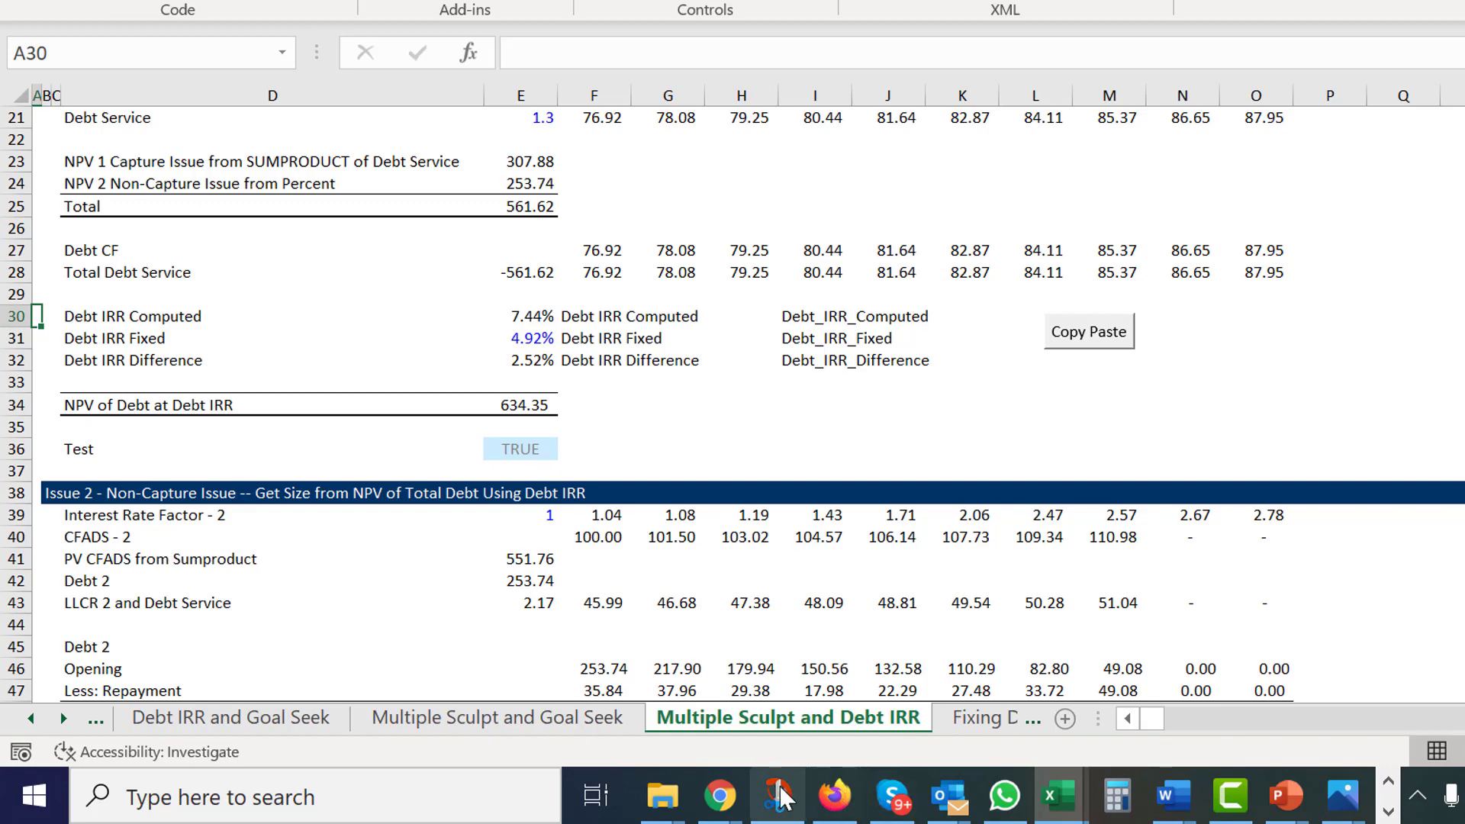
- Switch to Camtasia 9 and bring up the screen recorder's window
{"action": "mouse_move", "coordinate": [1244, 786]}
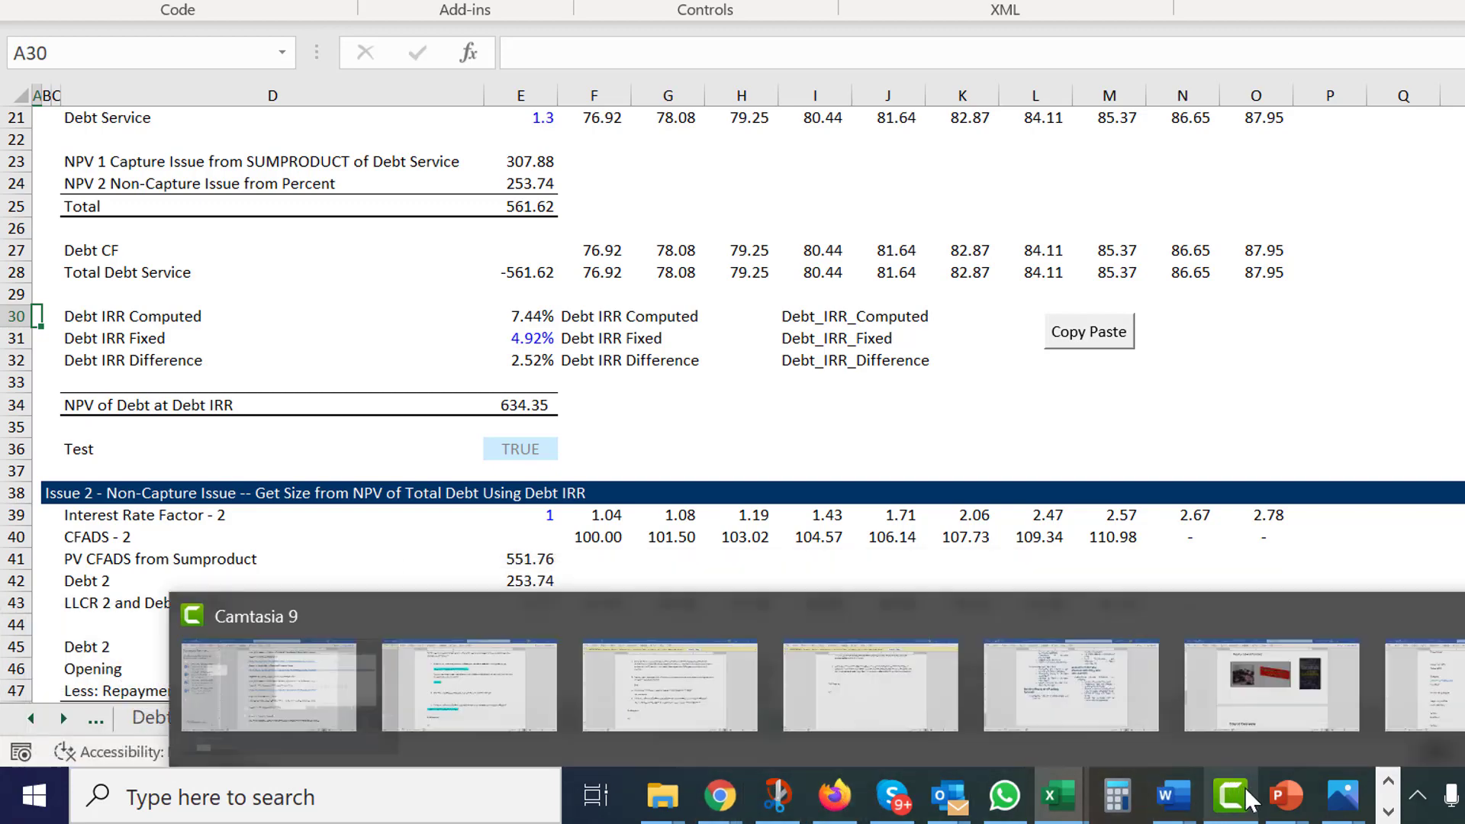
{"action": "left_click", "coordinate": [1251, 717]}
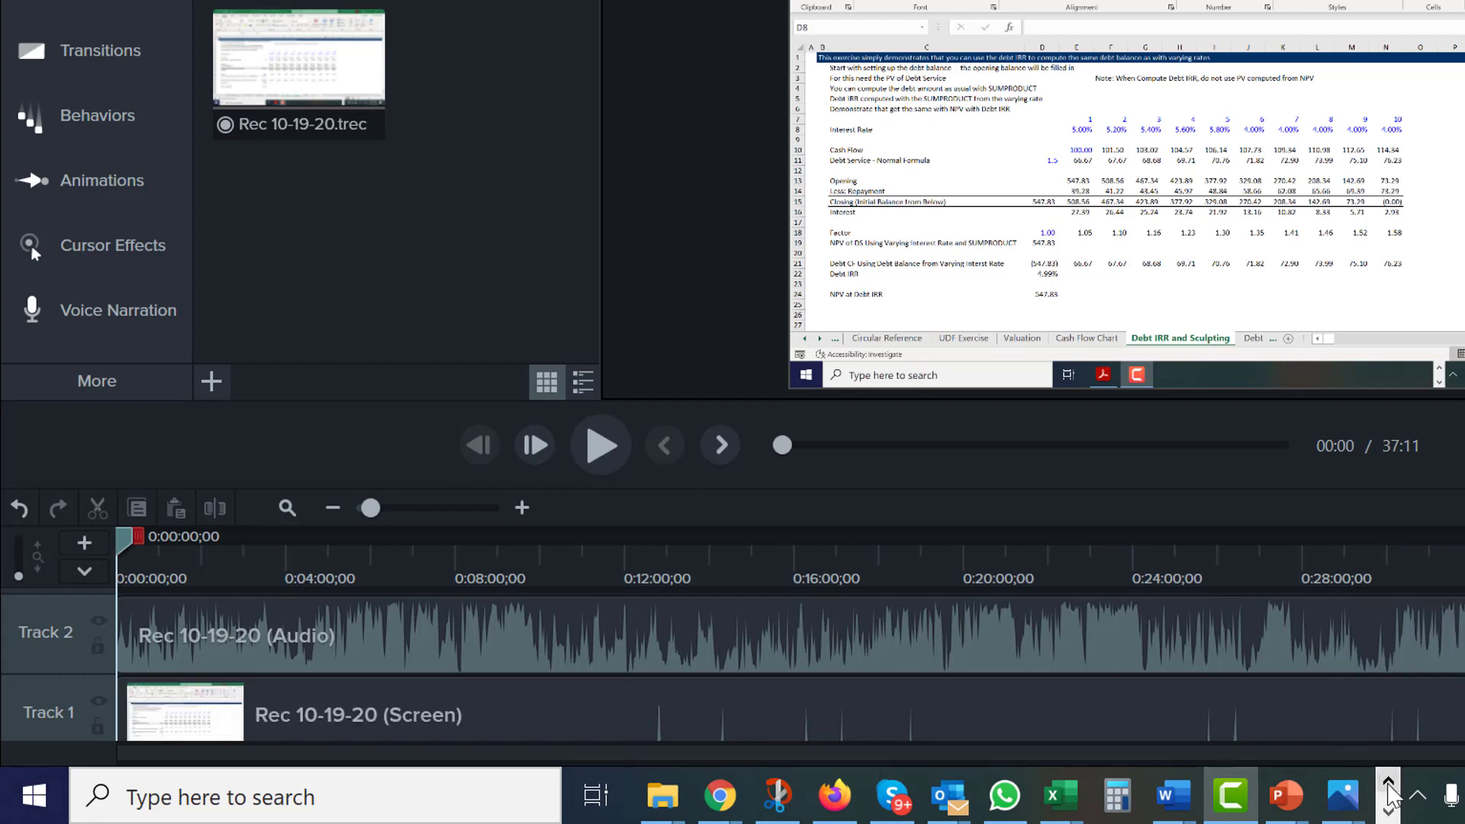
{"action": "left_click", "coordinate": [1388, 811]}
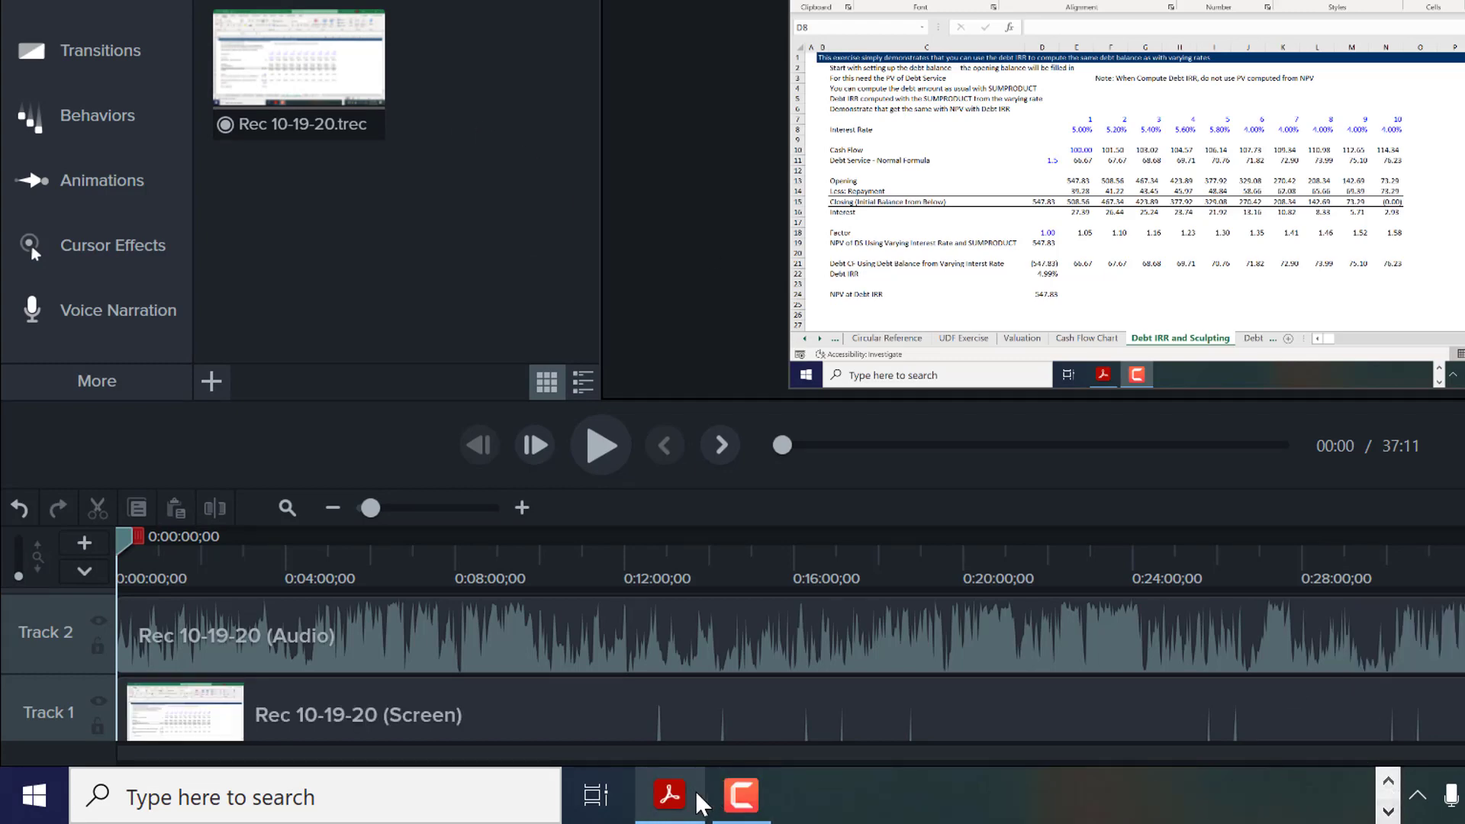
{"action": "left_click", "coordinate": [740, 793]}
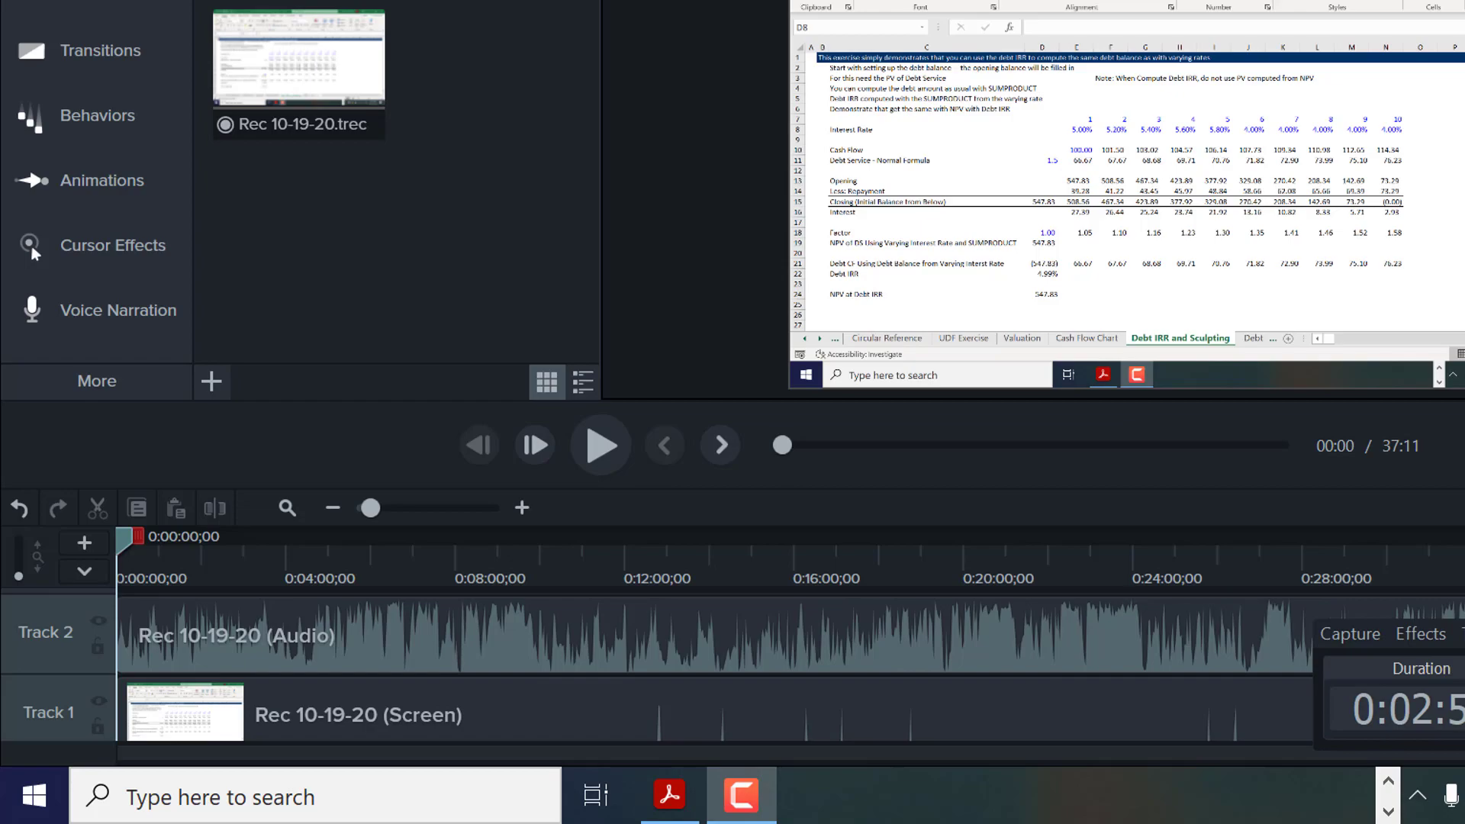